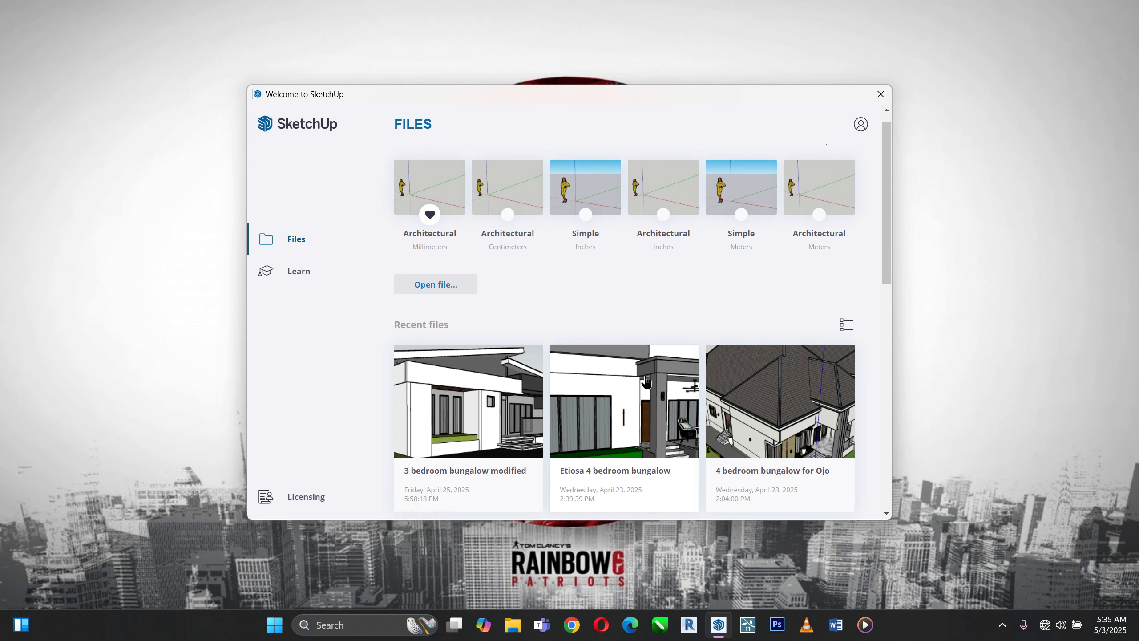
# Create a new model from the Architectural template in millimeters
pyautogui.scroll(-3, 637, 378)
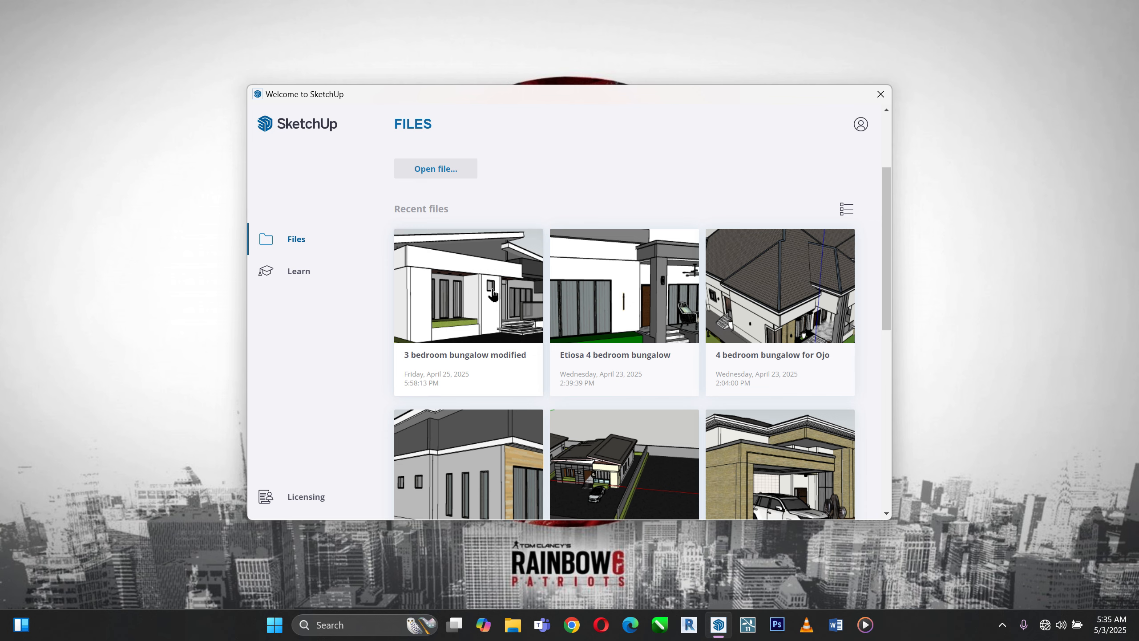
pyautogui.scroll(2, 493, 294)
pyautogui.scroll(2, 493, 294)
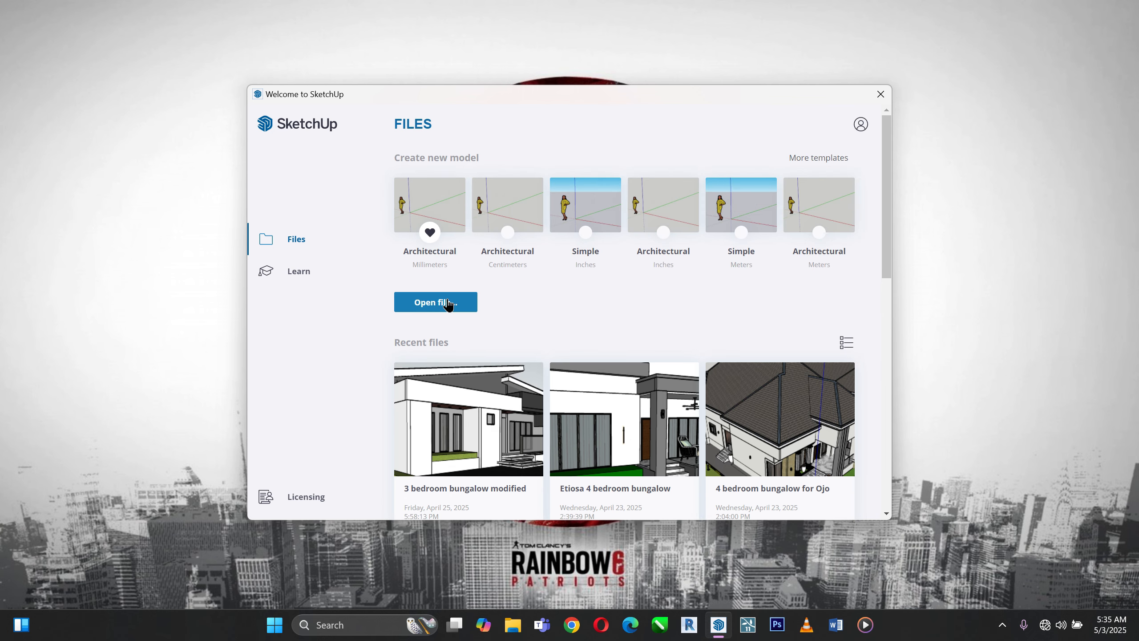
pyautogui.click(439, 204)
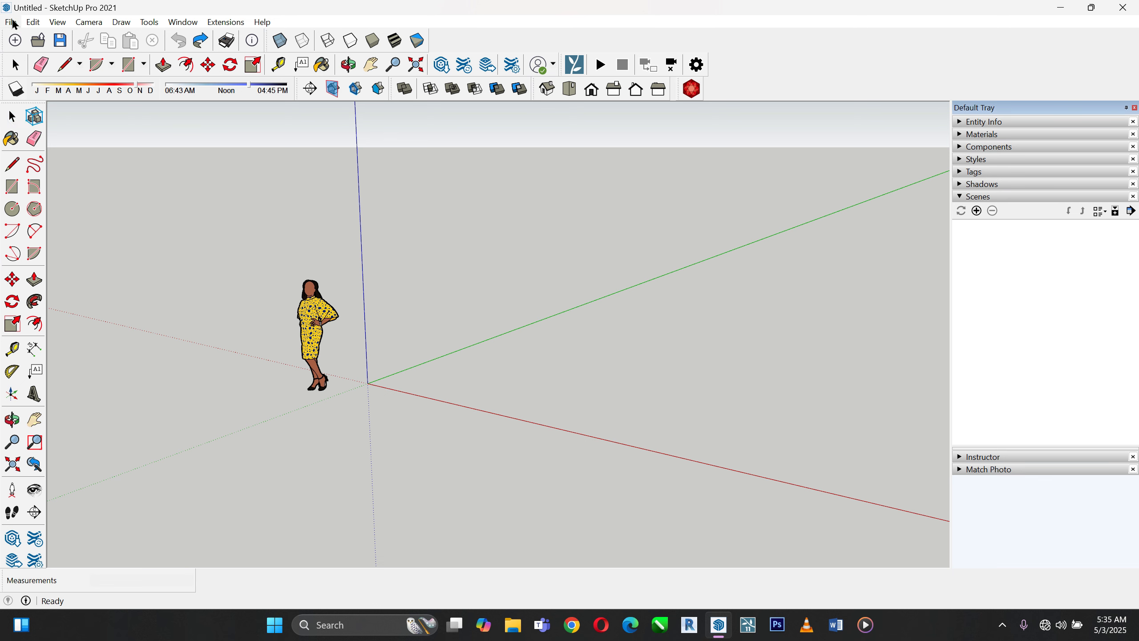
# Import the 3 BEDROOM PROJECT drawing from the Desktop into the model and dismiss the import summary
pyautogui.click(12, 22)
pyautogui.click(81, 258)
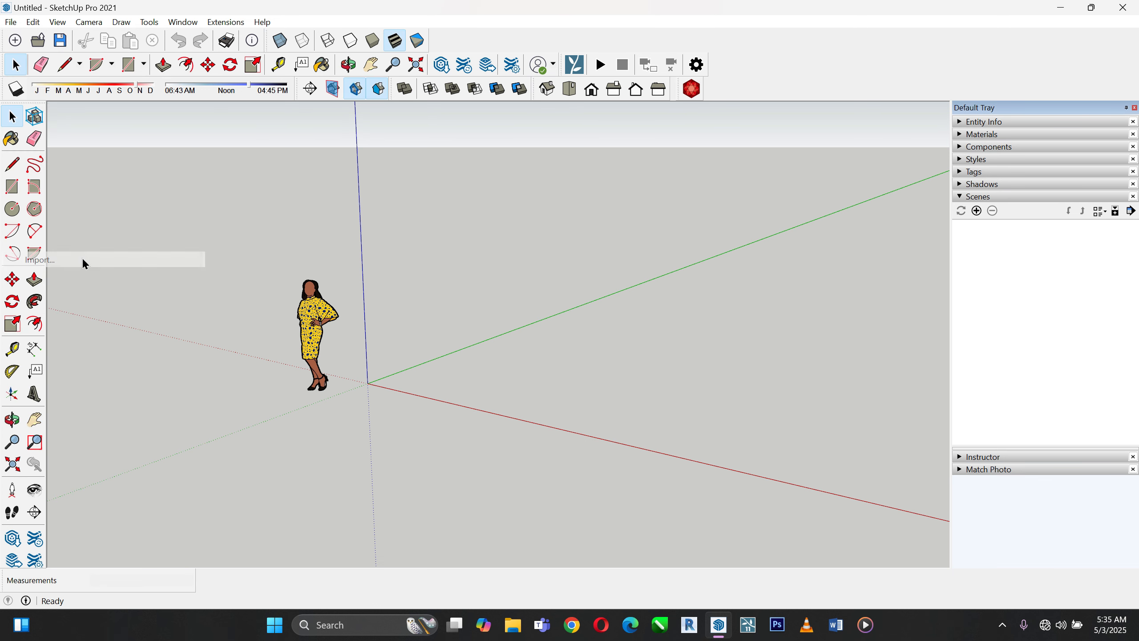
pyautogui.scroll(-3, 717, 355)
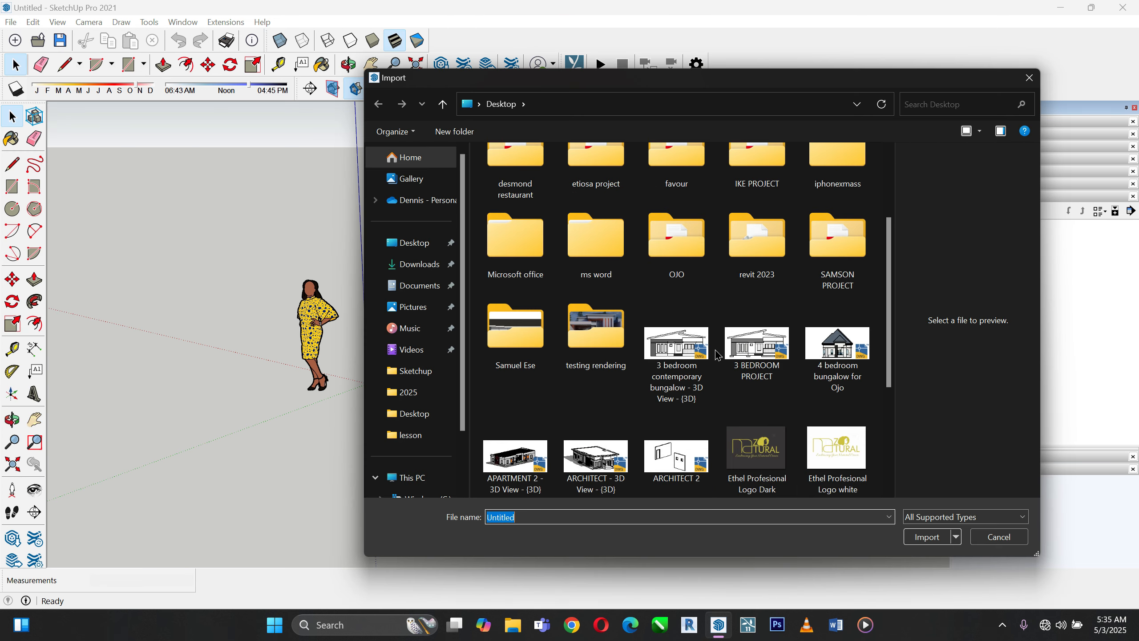
pyautogui.click(689, 350)
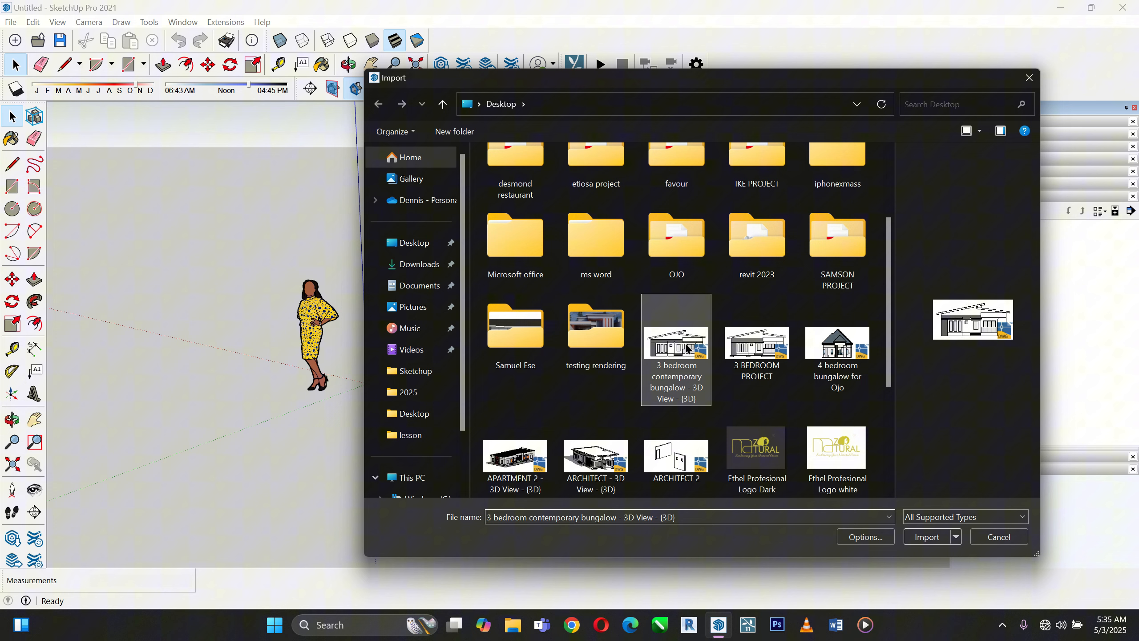
pyautogui.click(760, 361)
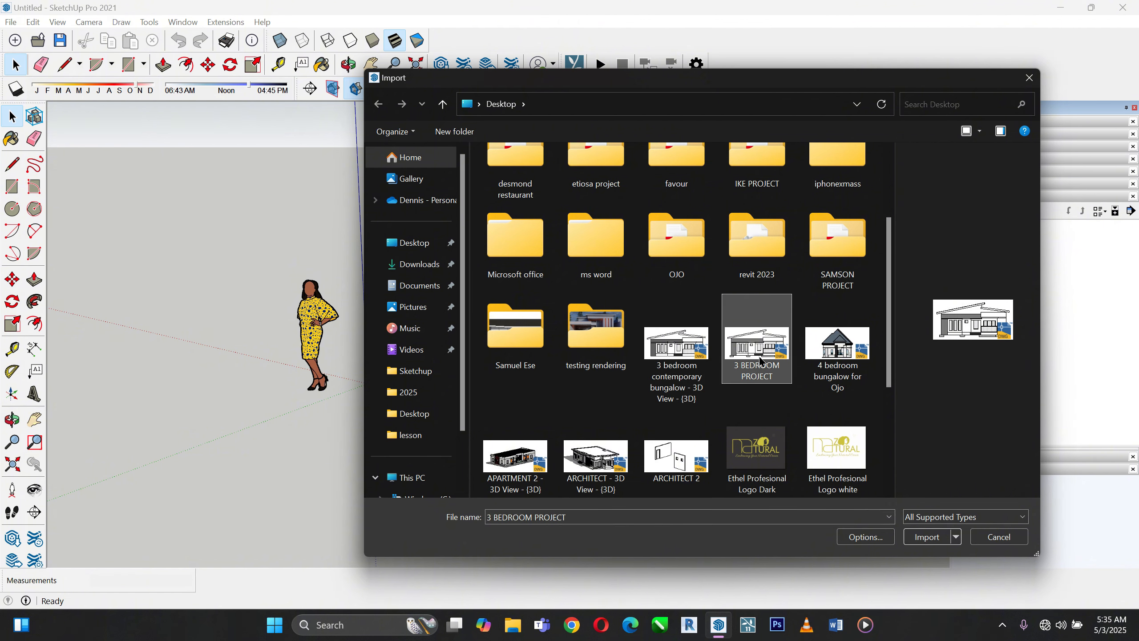
pyautogui.click(928, 538)
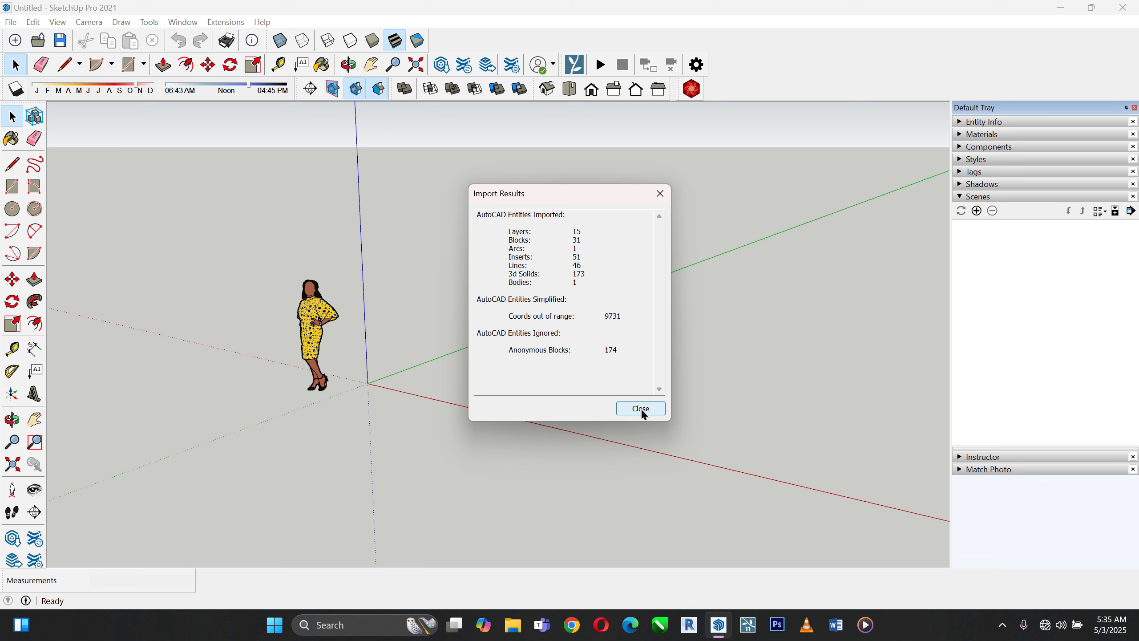
pyautogui.click(636, 409)
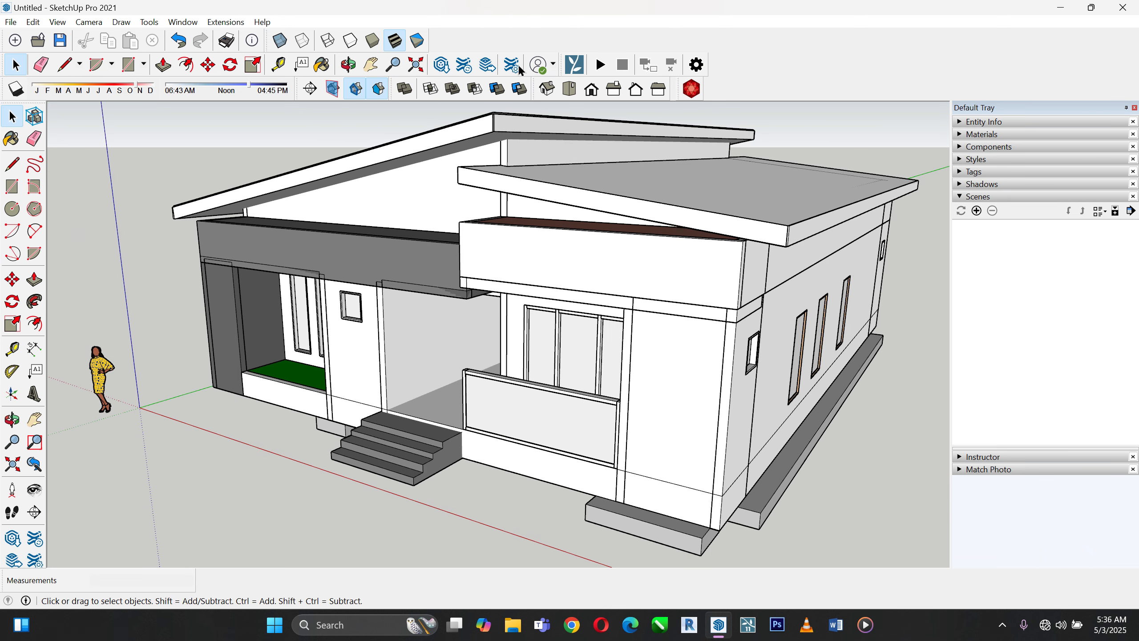
# Open the render 3 bedroom 2.jpg from the 2025 folder inside the Desktop's testing rendering folder and examine the bungalow's front facade
pyautogui.moveTo(468, 422); pyautogui.dragTo(806, 348, button='middle')
pyautogui.scroll(2, 510, 424)
pyautogui.click(507, 632)
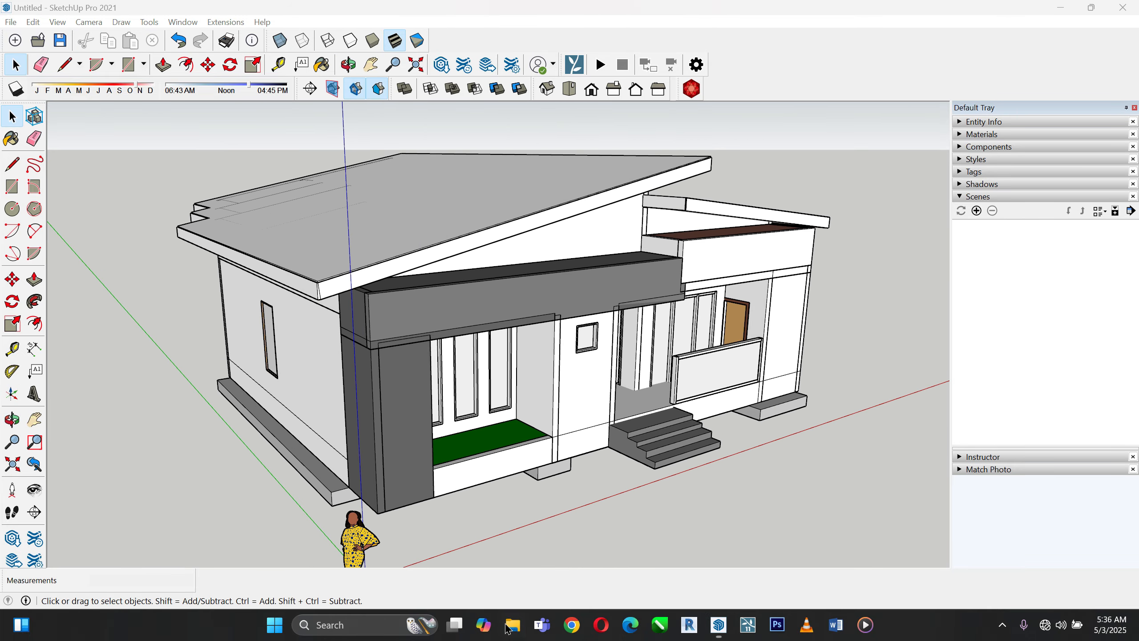
pyautogui.click(496, 193)
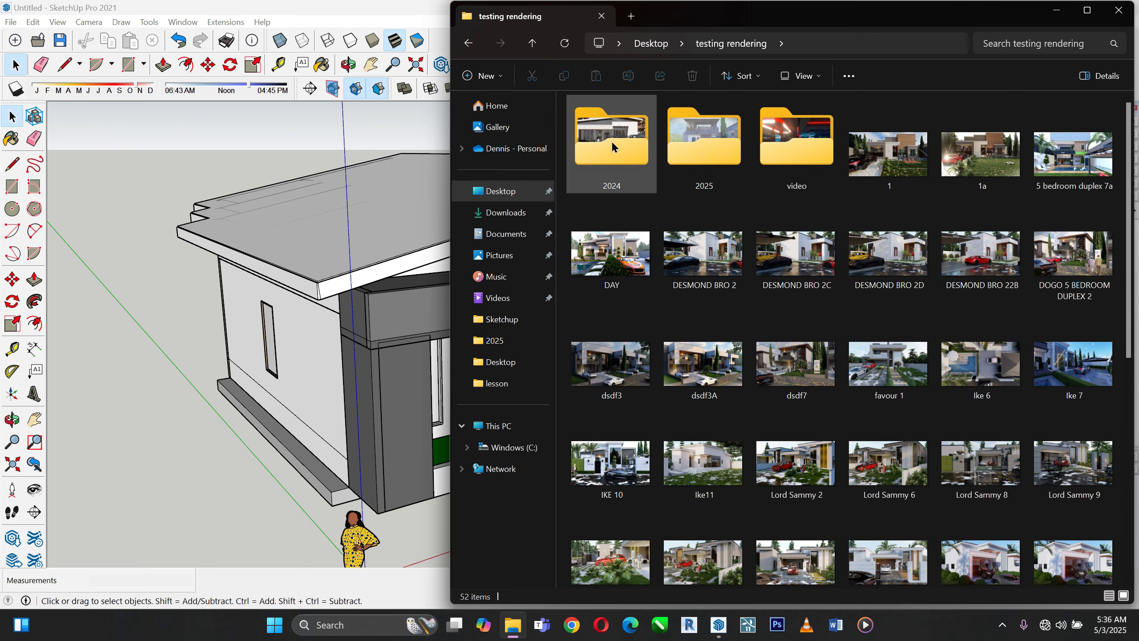
pyautogui.click(611, 140)
pyautogui.doubleClick(702, 143)
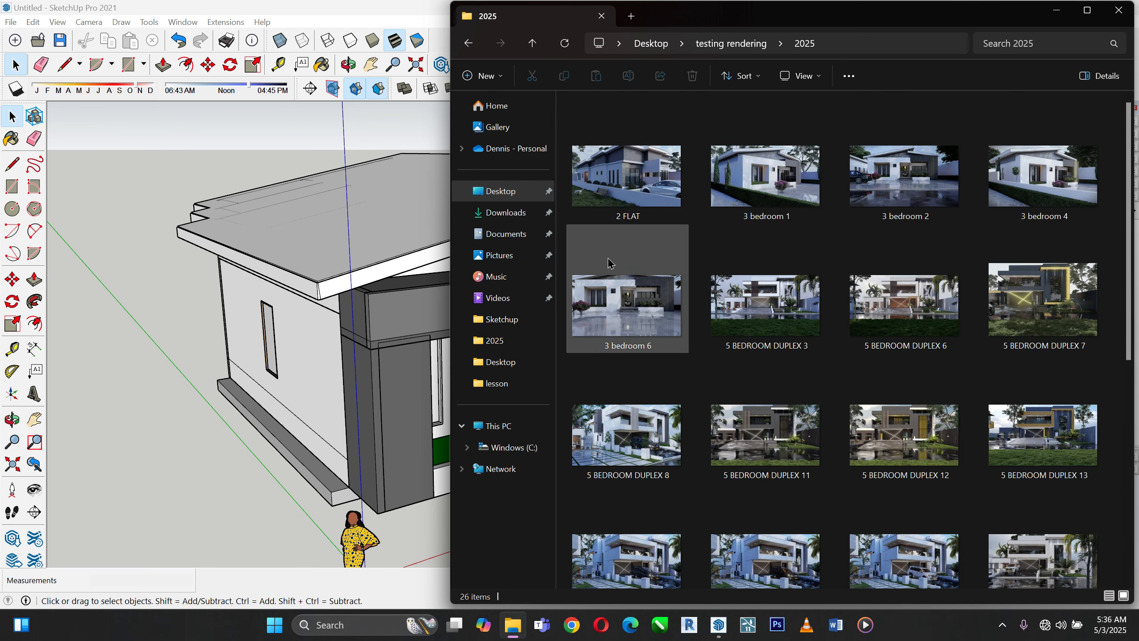
pyautogui.click(789, 191)
pyautogui.doubleClick(893, 174)
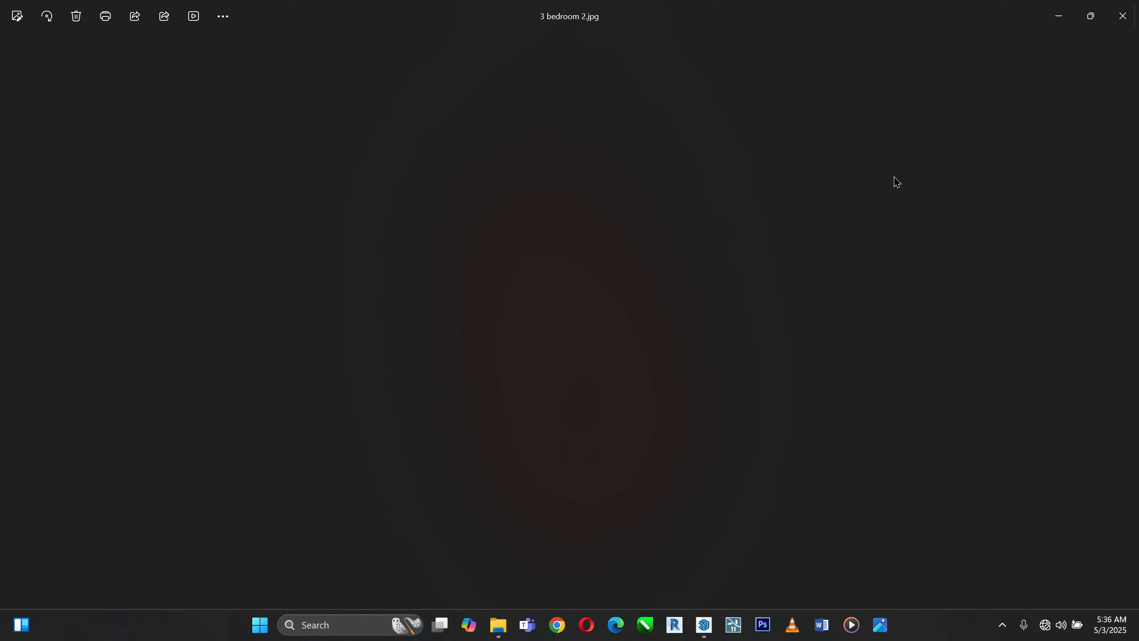
pyautogui.scroll(2, 610, 122)
pyautogui.scroll(-1, 602, 176)
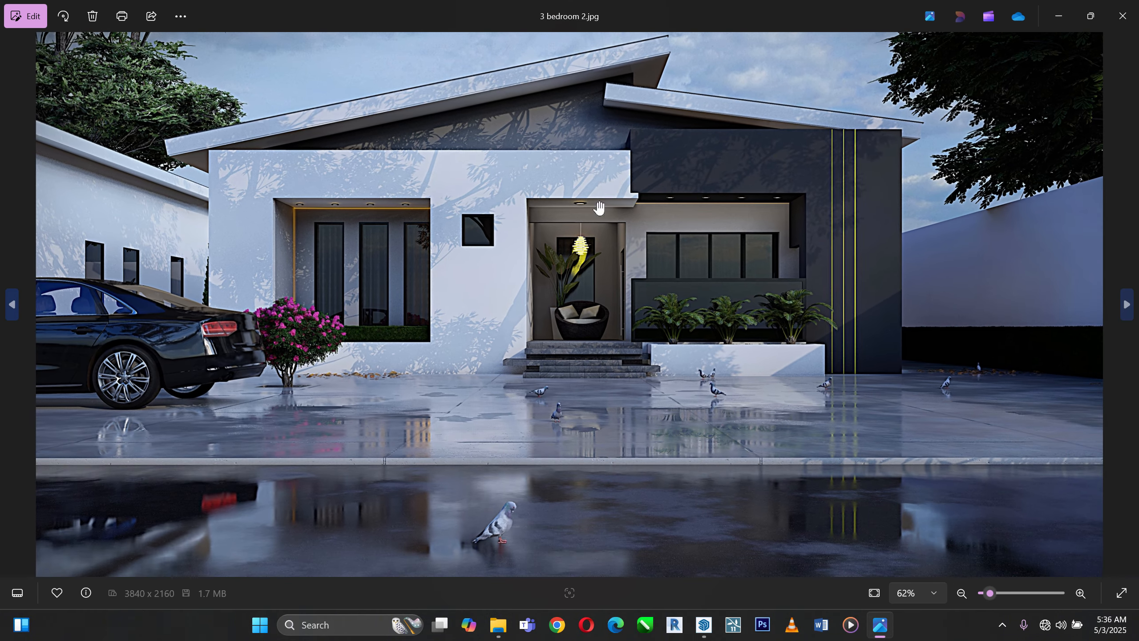
pyautogui.scroll(3, 627, 182)
pyautogui.scroll(-2, 654, 189)
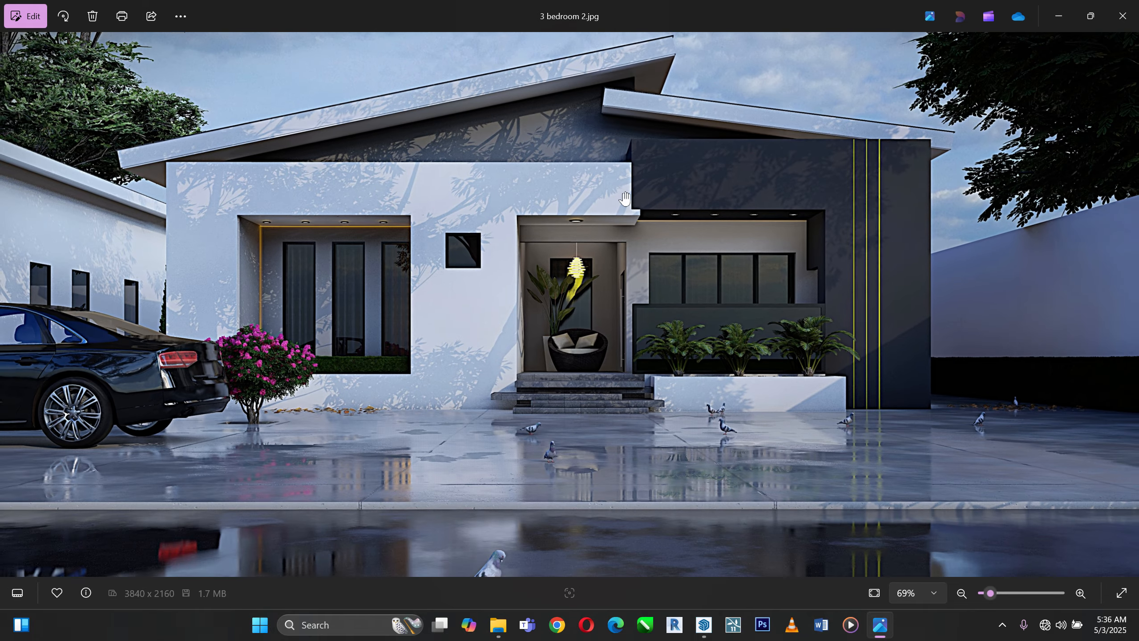
pyautogui.scroll(1, 625, 198)
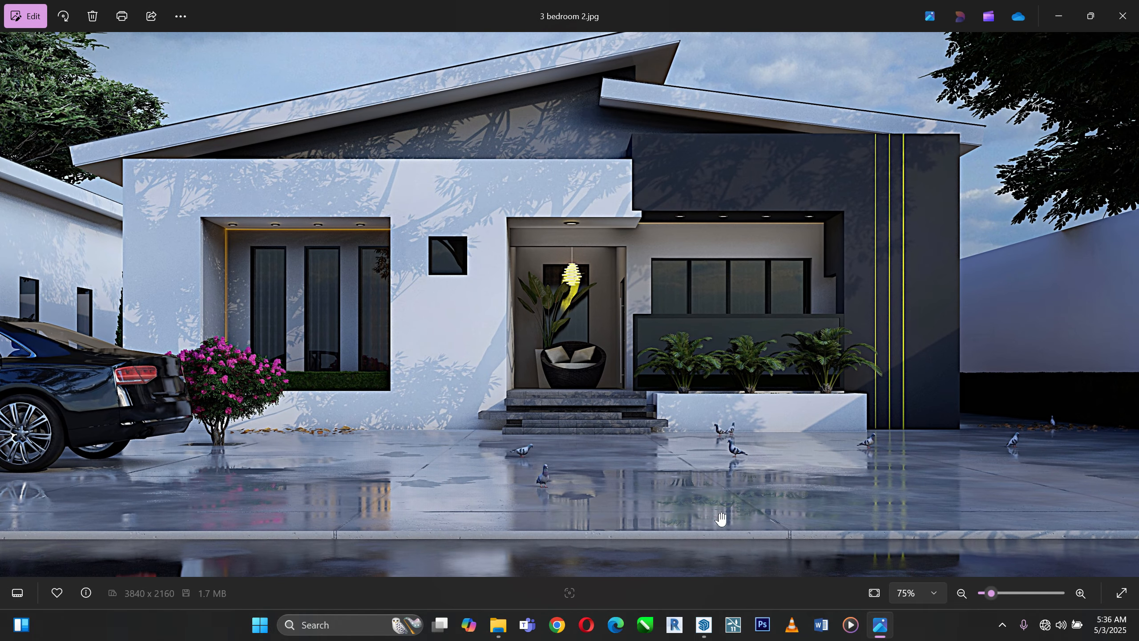
# Switch back to SketchUp and explode the imported bungalow component into its separate parts
pyautogui.click(704, 626)
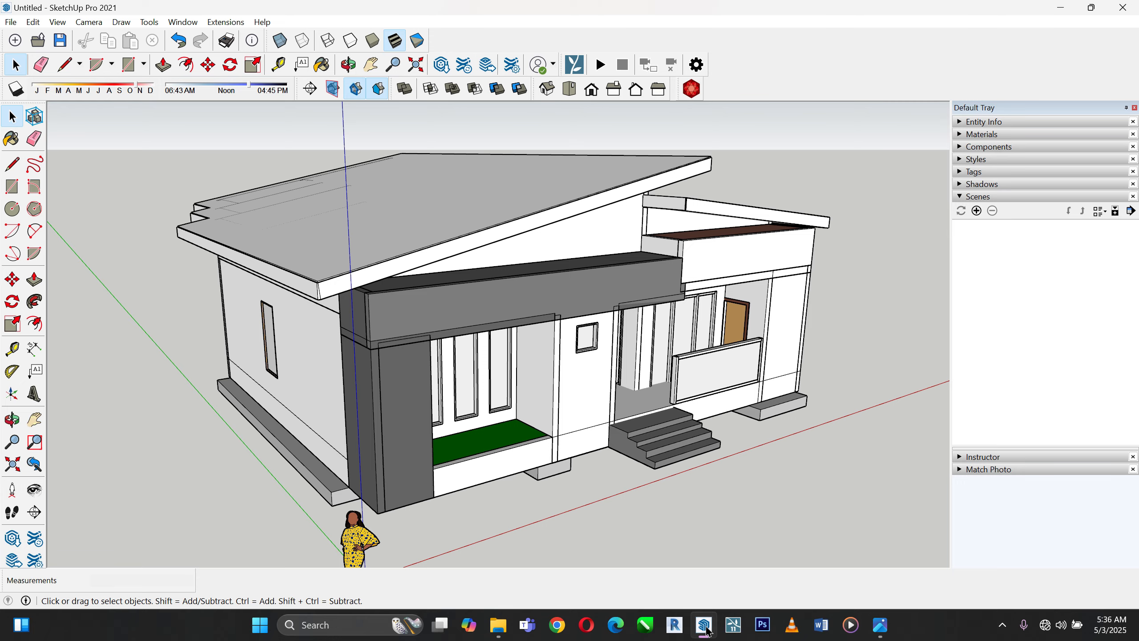
pyautogui.moveTo(727, 334); pyautogui.dragTo(542, 263, button='middle')
pyautogui.press('space')
pyautogui.moveTo(406, 407); pyautogui.dragTo(561, 263, button='middle')
pyautogui.rightClick(561, 263)
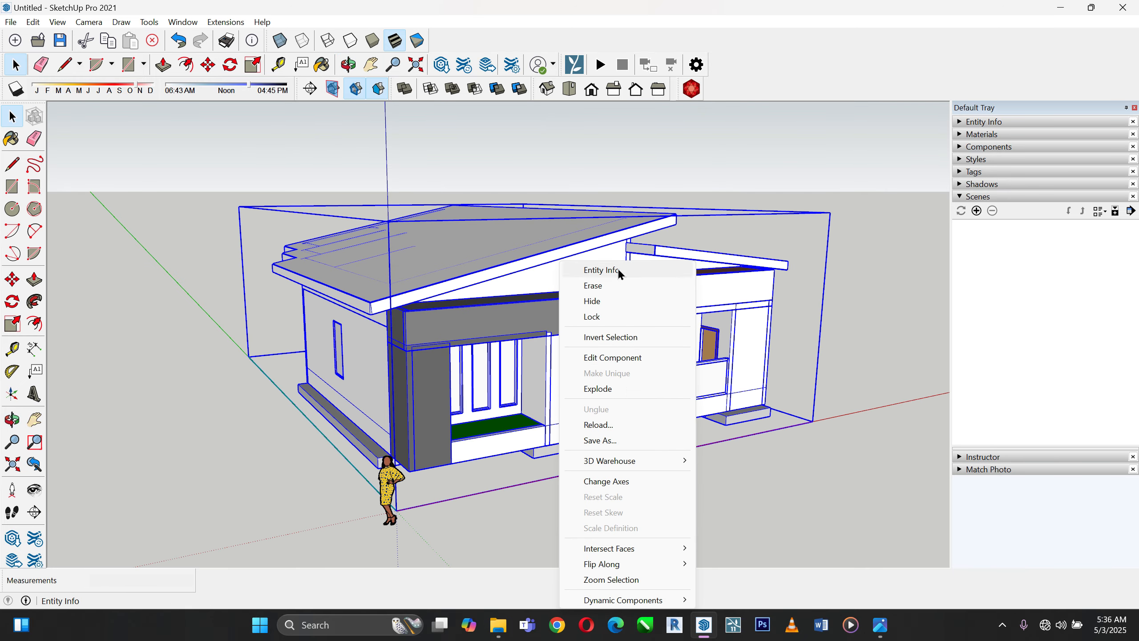
pyautogui.click(627, 389)
pyautogui.click(839, 311)
# Inspect the exploded bungalow's side wall, front facade and roof from several angles
pyautogui.moveTo(699, 332); pyautogui.dragTo(720, 366, button='middle')
pyautogui.scroll(-4, 720, 365)
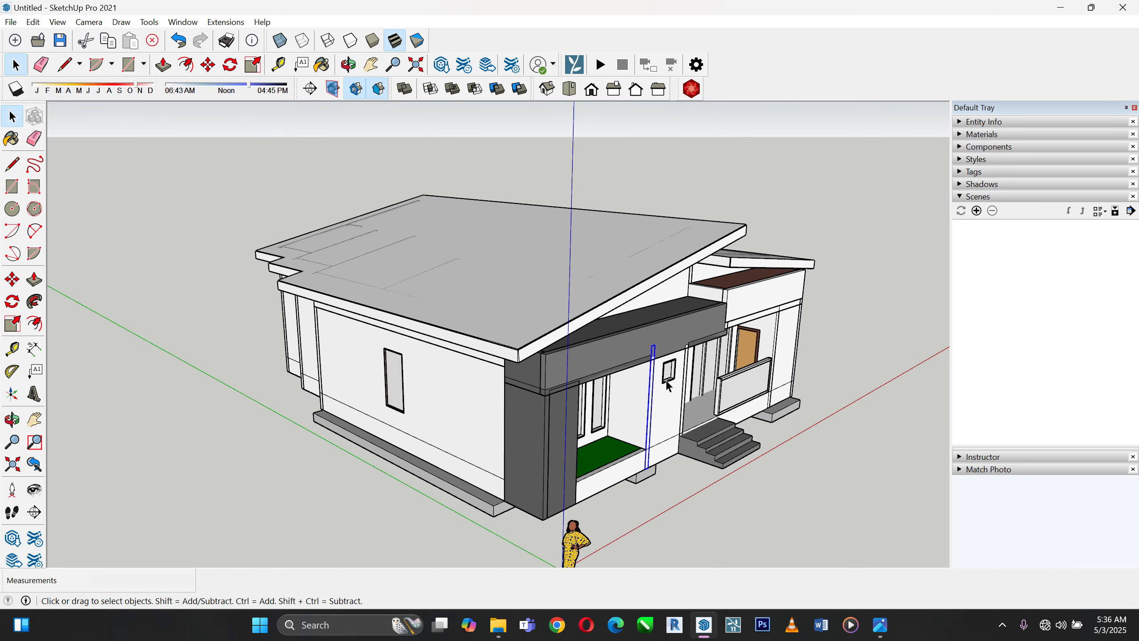
pyautogui.scroll(2, 597, 398)
pyautogui.moveTo(443, 397); pyautogui.dragTo(507, 414, button='middle')
pyautogui.scroll(-3, 214, 299)
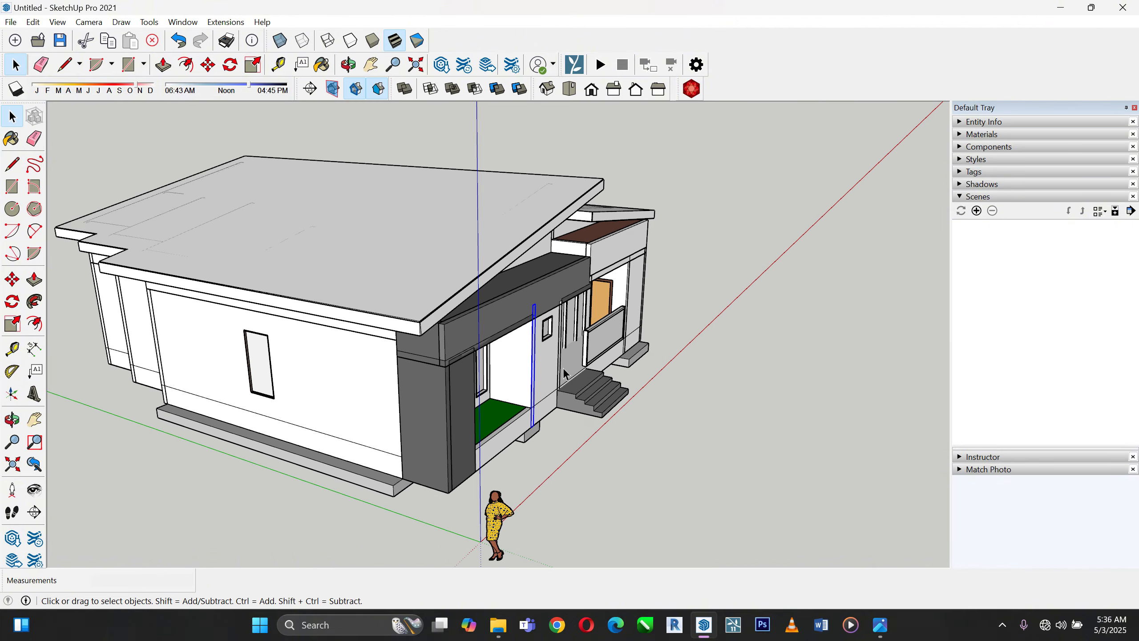
pyautogui.moveTo(213, 299); pyautogui.dragTo(356, 249, button='middle')
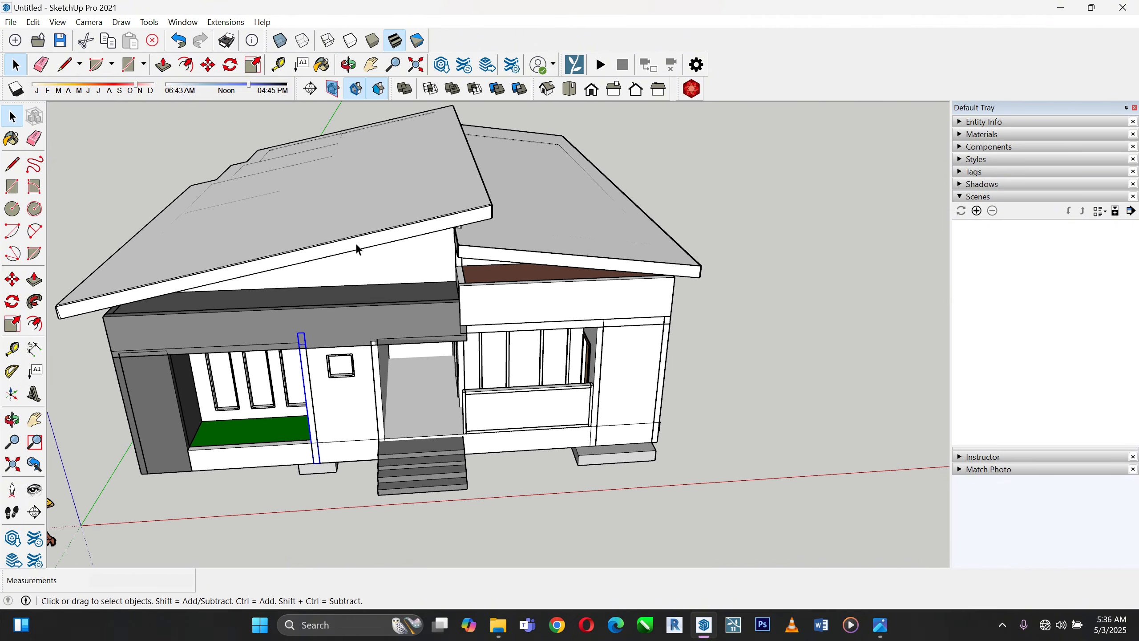
pyautogui.moveTo(357, 209); pyautogui.dragTo(537, 274, button='middle')
pyautogui.scroll(-3, 537, 274)
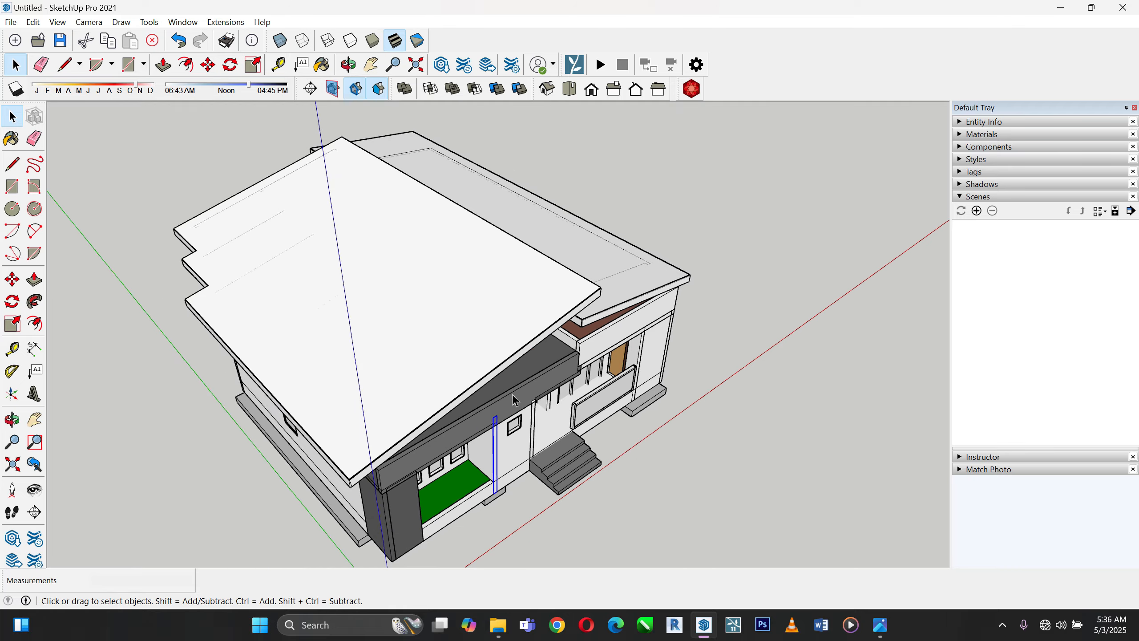
# Delete the first two glass panes of the large window behind the front porch parapet
pyautogui.scroll(4, 580, 396)
pyautogui.moveTo(580, 396); pyautogui.dragTo(627, 332, button='middle')
pyautogui.scroll(6, 628, 329)
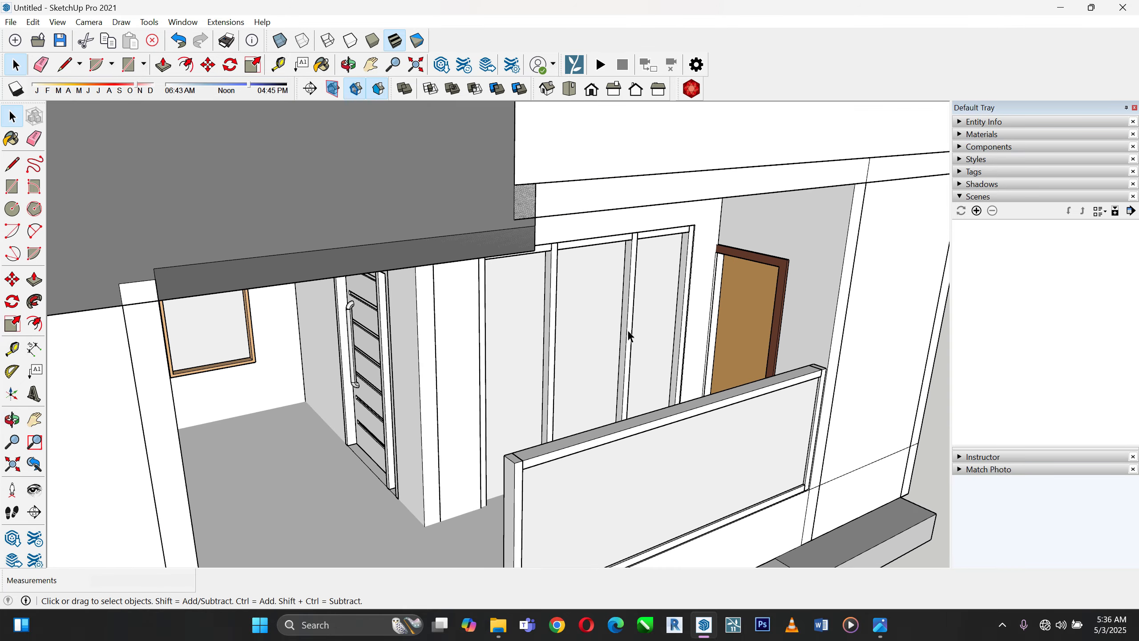
pyautogui.click(633, 261)
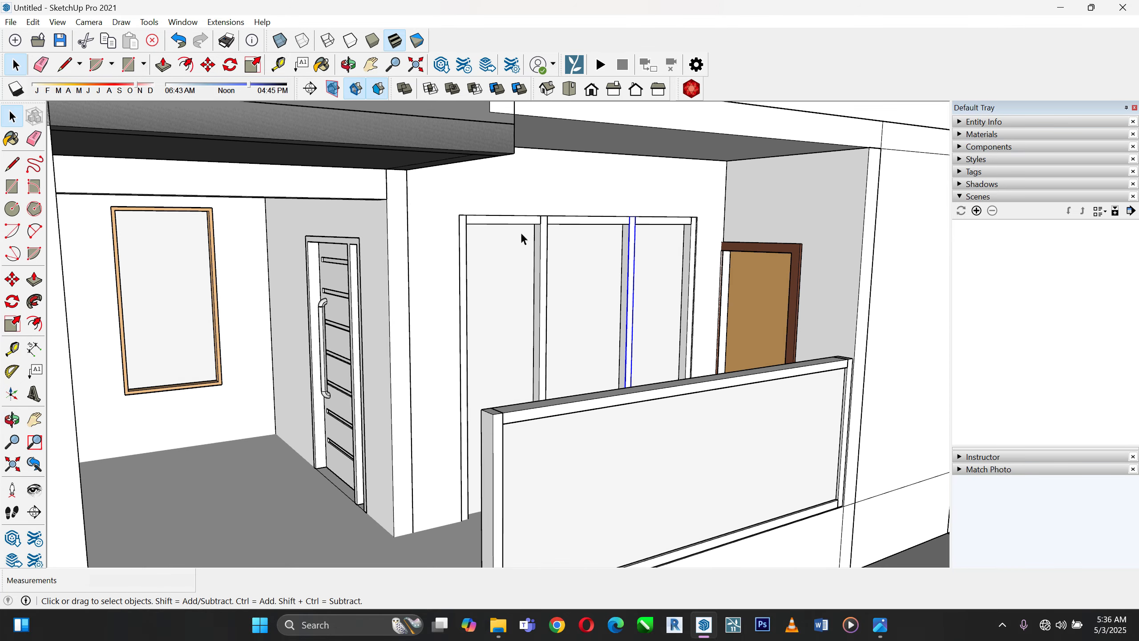
pyautogui.click(536, 268)
pyautogui.press('Delete')
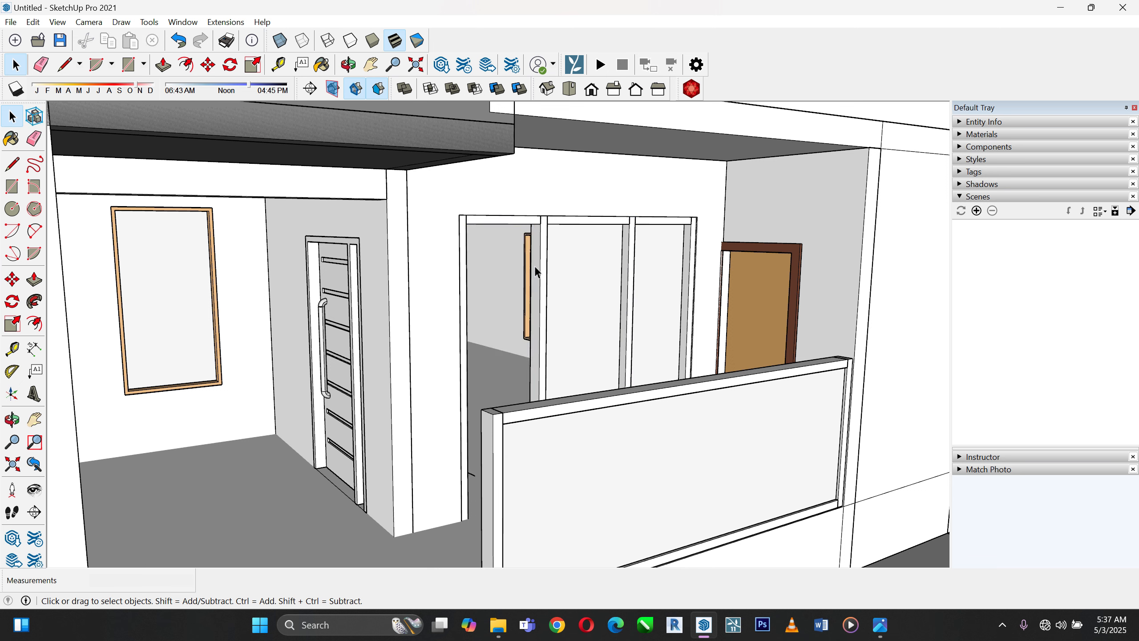
pyautogui.click(552, 269)
pyautogui.press('Delete')
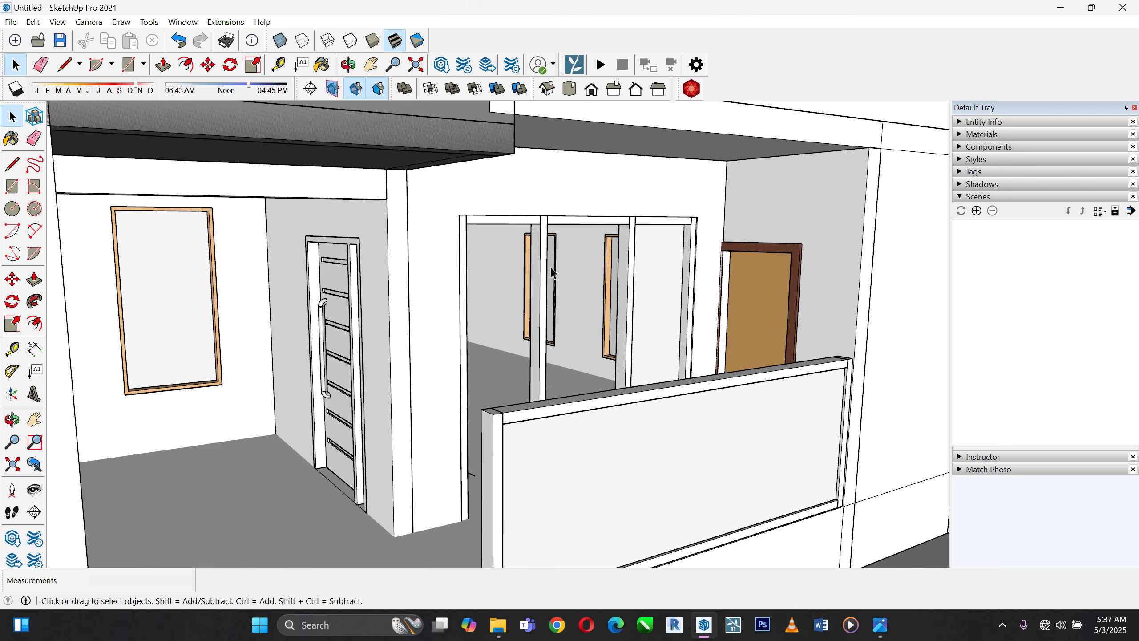
# Delete the two vertical mullions dividing the large porch window
pyautogui.click(540, 260)
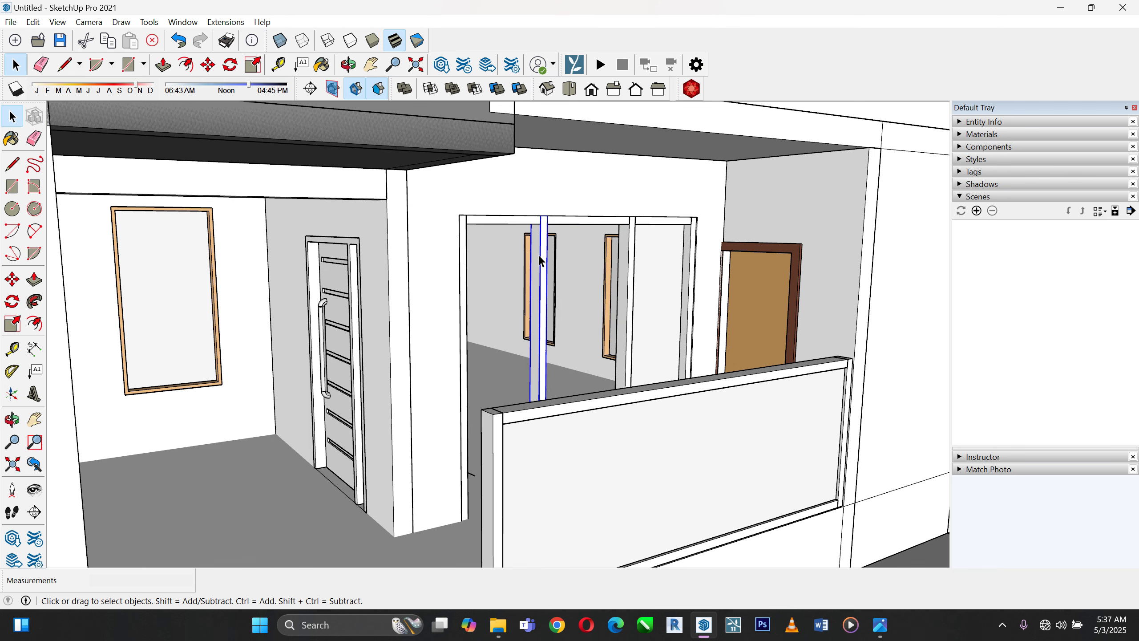
pyautogui.press('Delete')
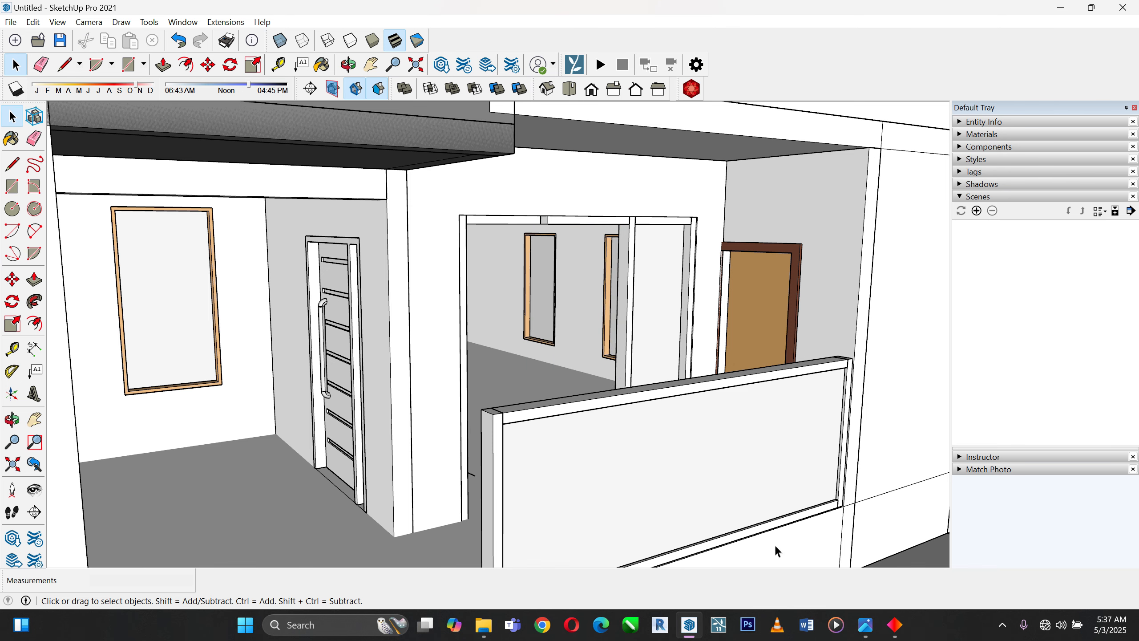
pyautogui.click(630, 244)
pyautogui.press('Delete')
# Delete the top frame pieces and both side jambs of the porch window, leaving an empty wall opening
pyautogui.click(669, 221)
pyautogui.press('Delete')
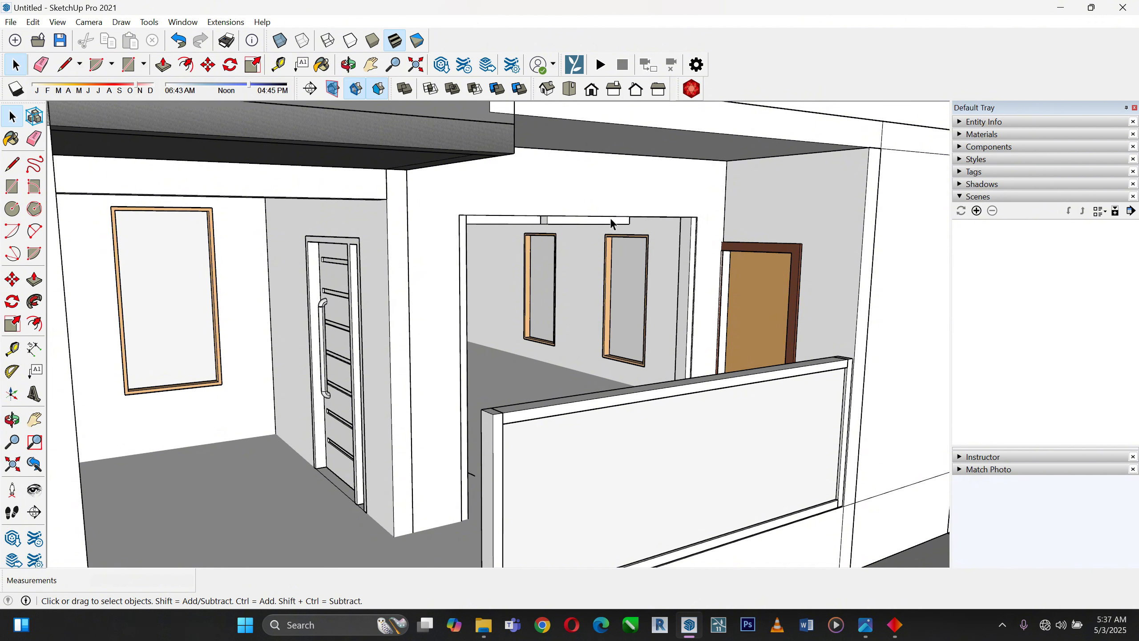
pyautogui.click(605, 220)
pyautogui.press('Delete')
pyautogui.click(524, 221)
pyautogui.press('Delete')
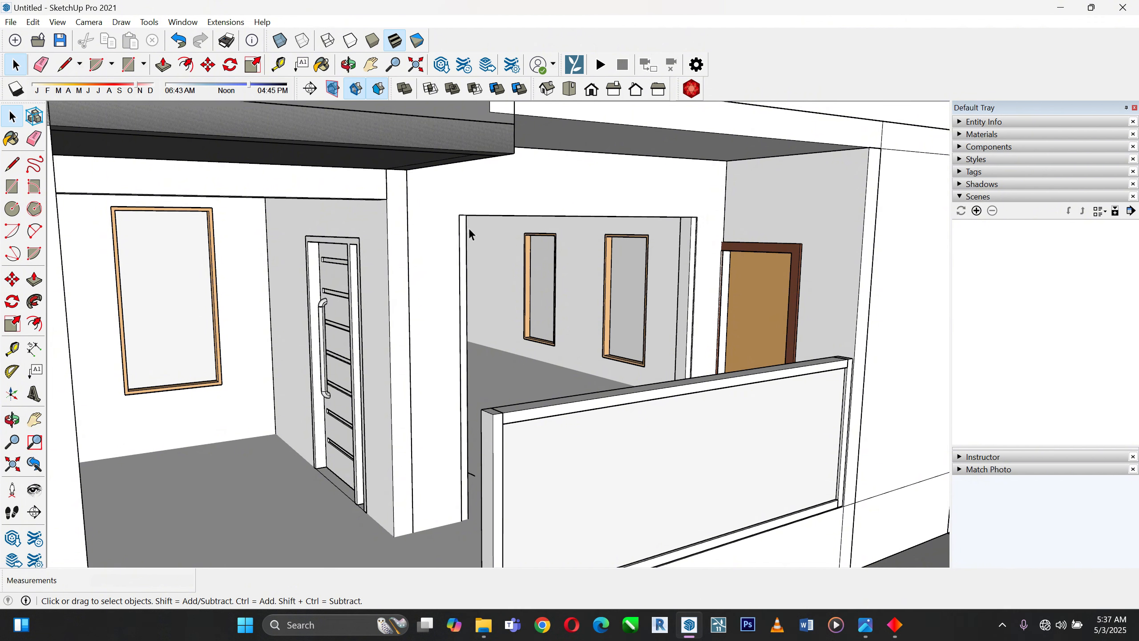
pyautogui.click(463, 237)
pyautogui.press('Delete')
pyautogui.click(688, 244)
pyautogui.press('Delete')
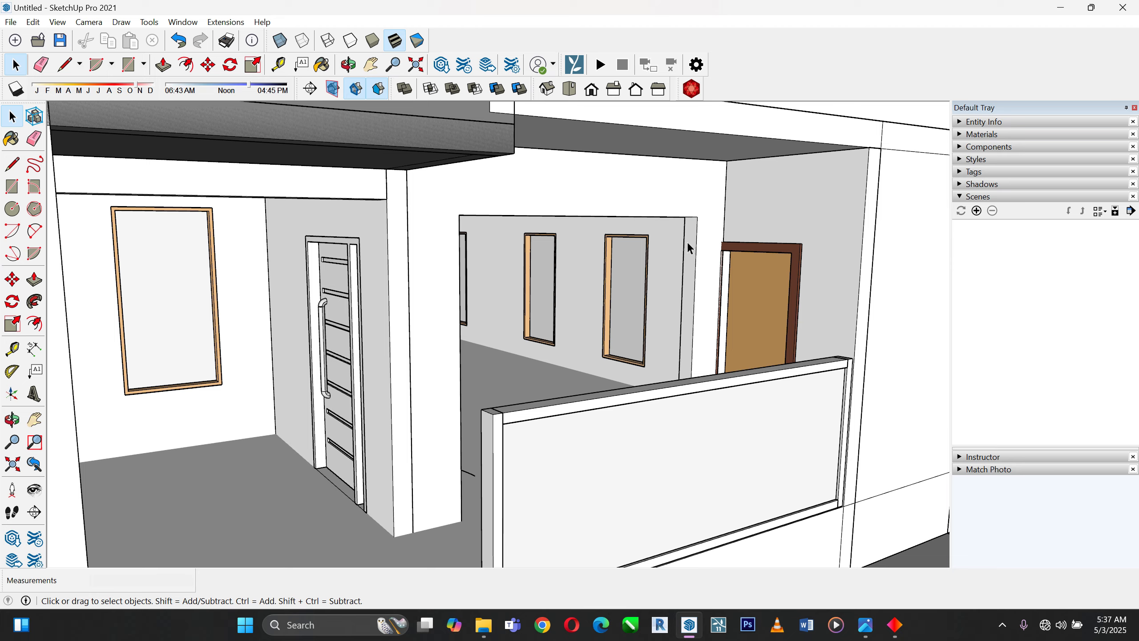
# Delete the brown wooden door with its frame in the porch wall beside the empty window opening
pyautogui.scroll(-4, 594, 249)
pyautogui.moveTo(551, 303); pyautogui.dragTo(481, 425, button='middle')
pyautogui.scroll(3, 448, 359)
pyautogui.scroll(3, 619, 445)
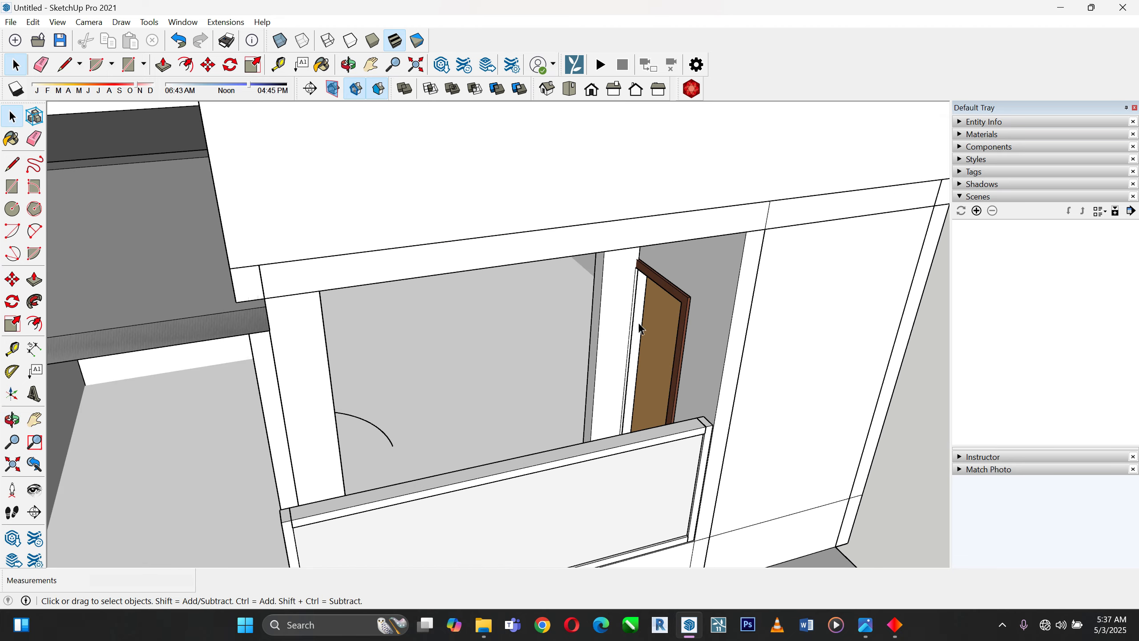
pyautogui.click(679, 296)
pyautogui.press('Delete')
# Delete the slatted entrance door at the top of the front steps, leaving its wall opening empty
pyautogui.scroll(-6, 708, 269)
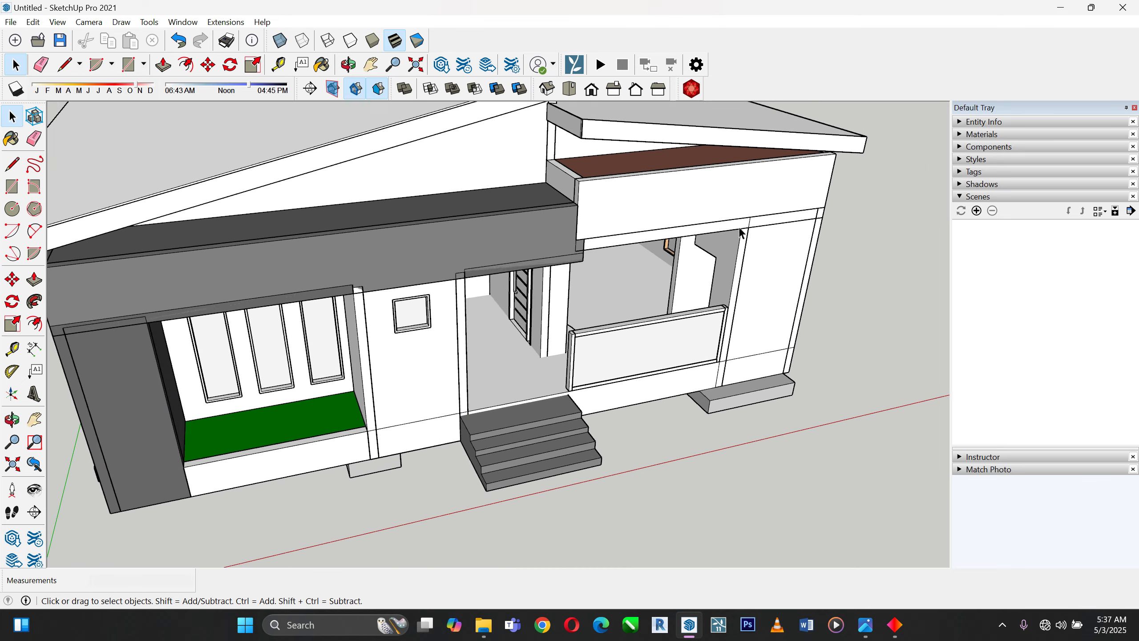
pyautogui.scroll(3, 480, 296)
pyautogui.moveTo(480, 297); pyautogui.dragTo(606, 249, button='middle')
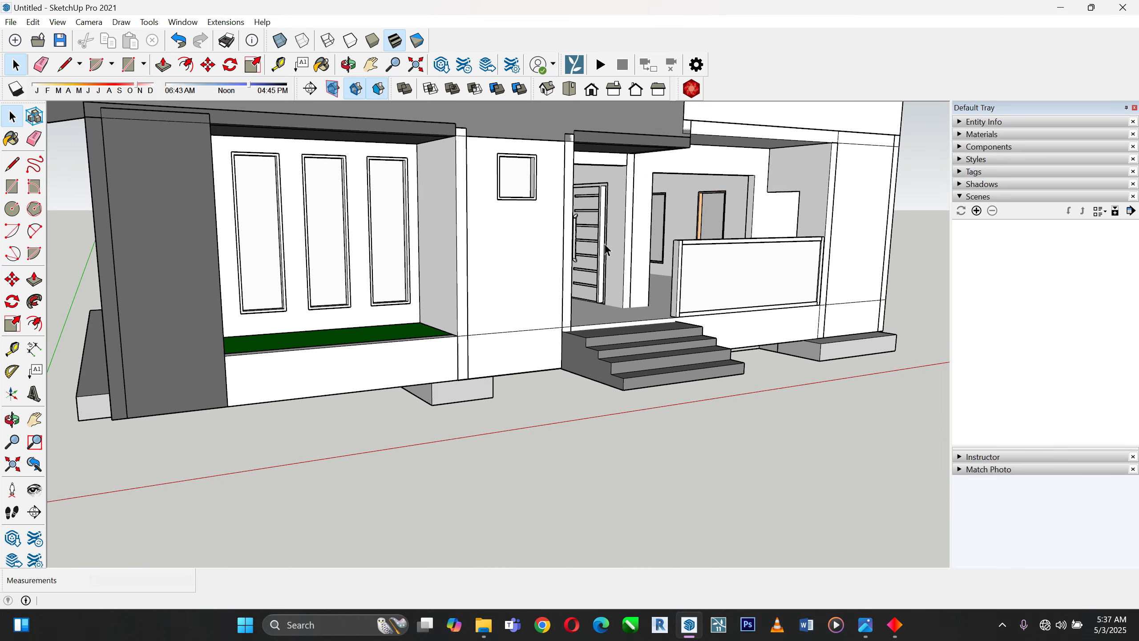
pyautogui.scroll(4, 608, 218)
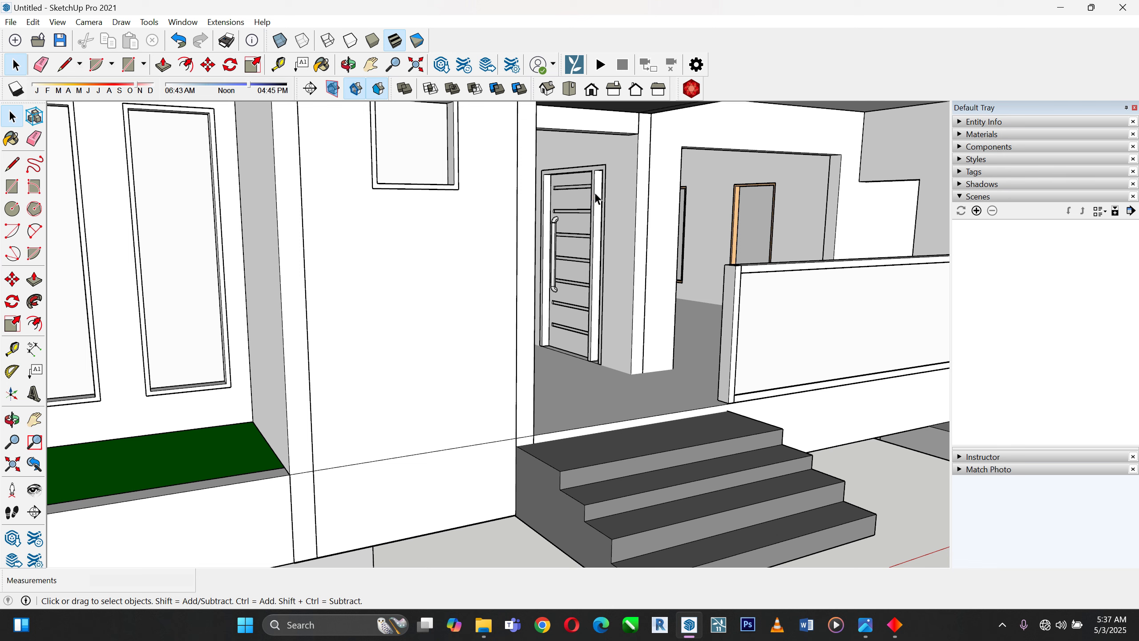
pyautogui.click(597, 198)
pyautogui.press('Delete')
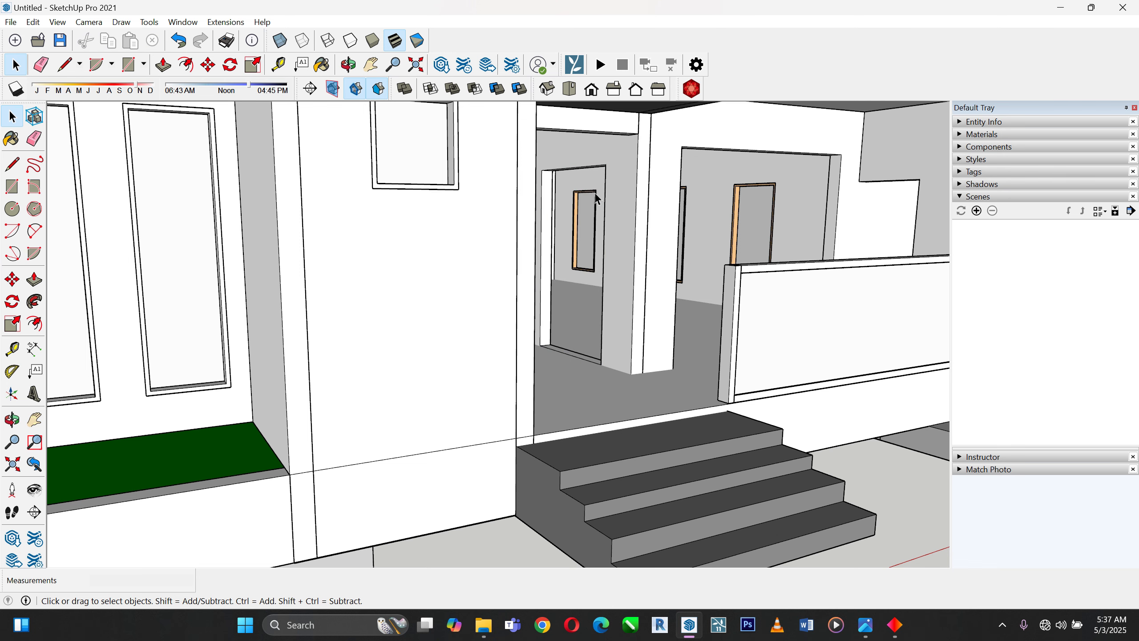
# Delete the two tall front windows nearest the entrance in the row of three above the green planter
pyautogui.scroll(-6, 680, 303)
pyautogui.scroll(2, 493, 286)
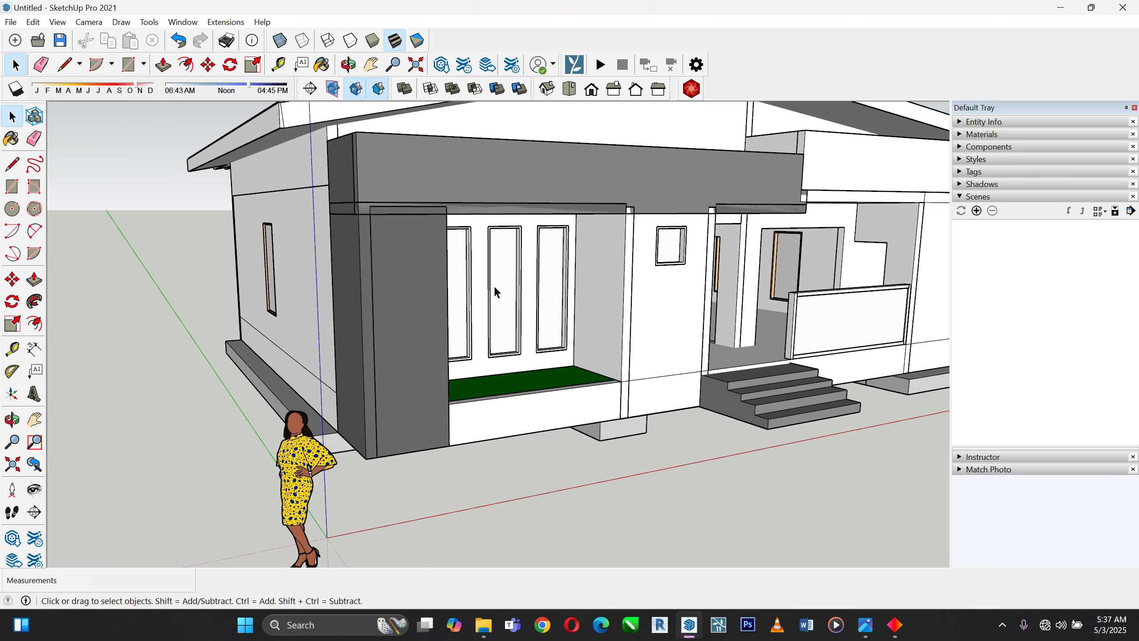
pyautogui.scroll(3, 500, 329)
pyautogui.click(574, 354)
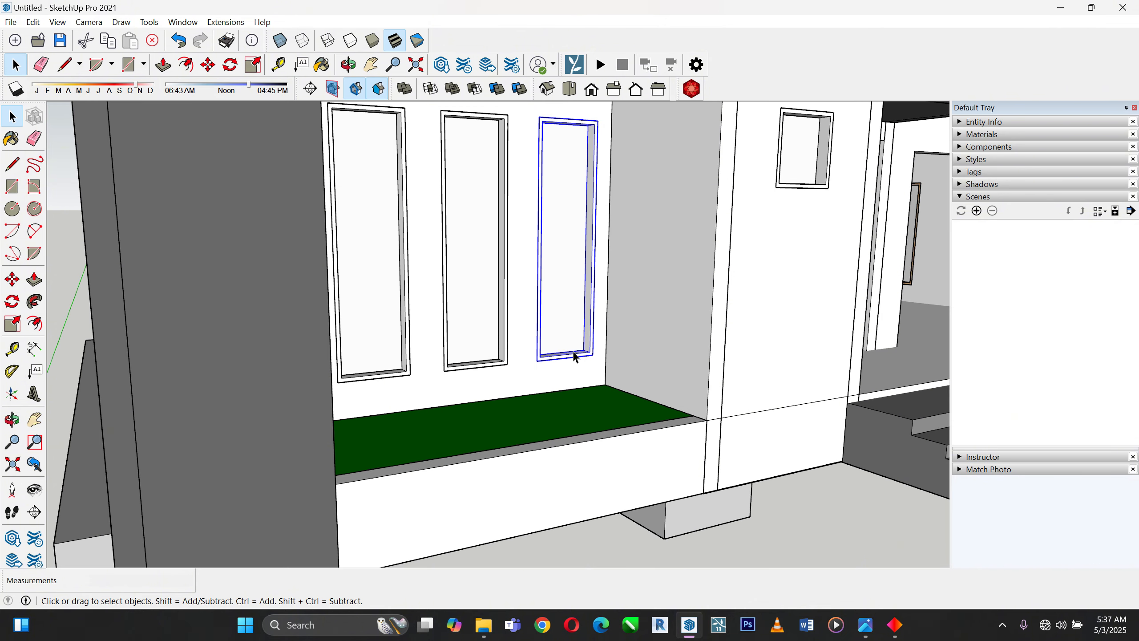
pyautogui.press('Delete')
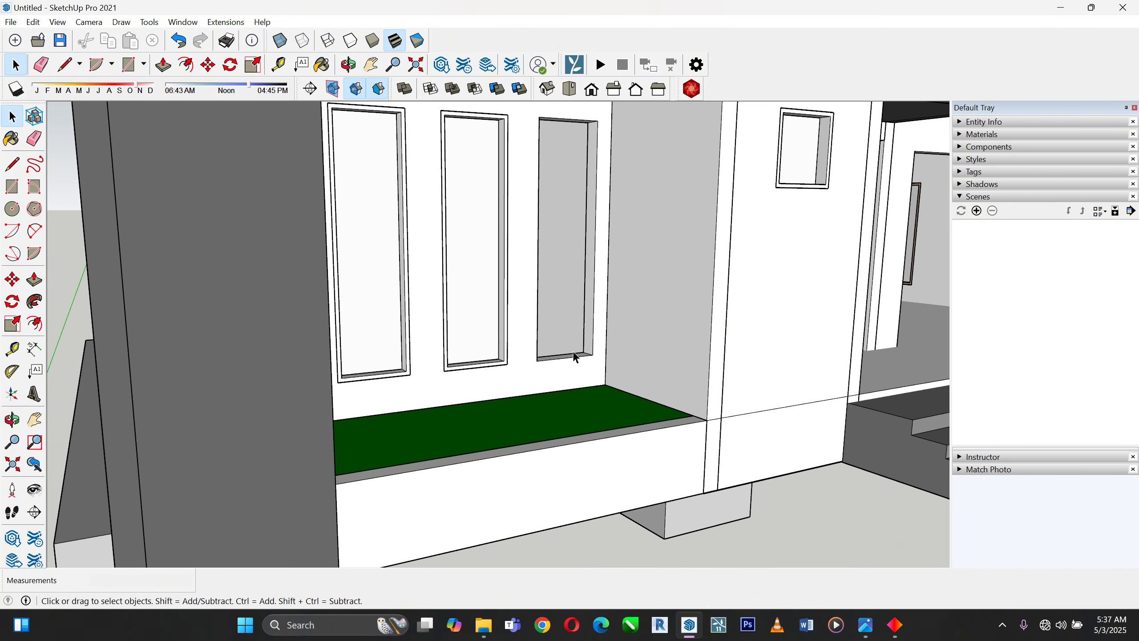
pyautogui.click(489, 364)
pyautogui.press('Delete')
pyautogui.scroll(-10, 439, 334)
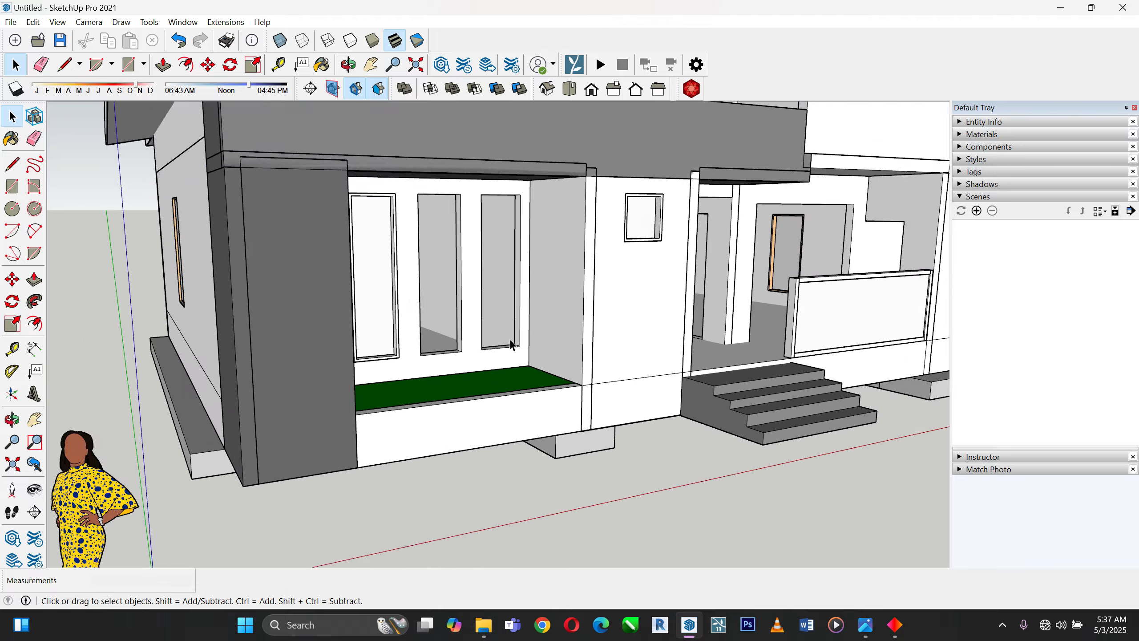
# Delete the three tall brown-framed windows in the side wall beyond the porch
pyautogui.moveTo(439, 334); pyautogui.dragTo(323, 348, button='middle')
pyautogui.scroll(-5, 358, 331)
pyautogui.scroll(2, 601, 205)
pyautogui.moveTo(601, 207); pyautogui.dragTo(120, 226, button='middle')
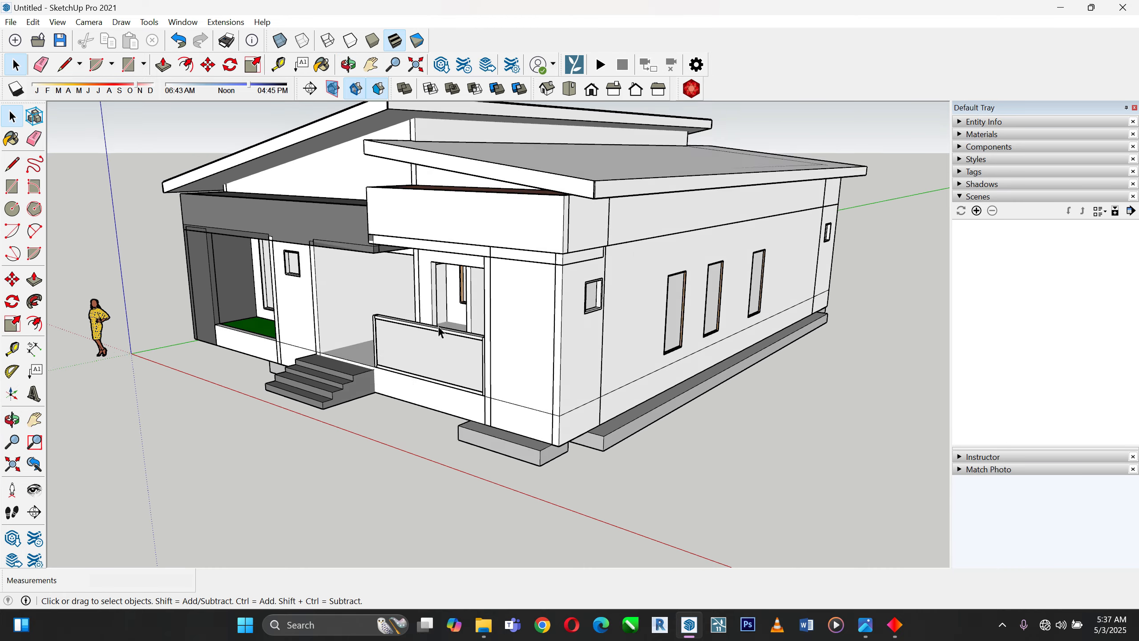
pyautogui.scroll(6, 755, 276)
pyautogui.click(705, 311)
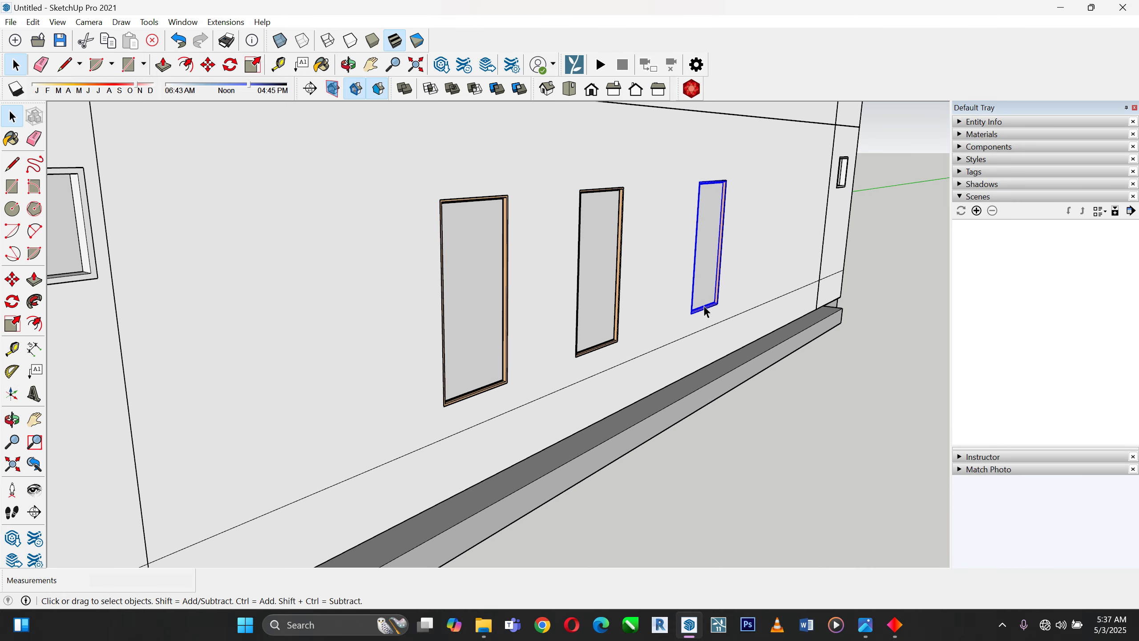
pyautogui.press('Delete')
pyautogui.click(616, 311)
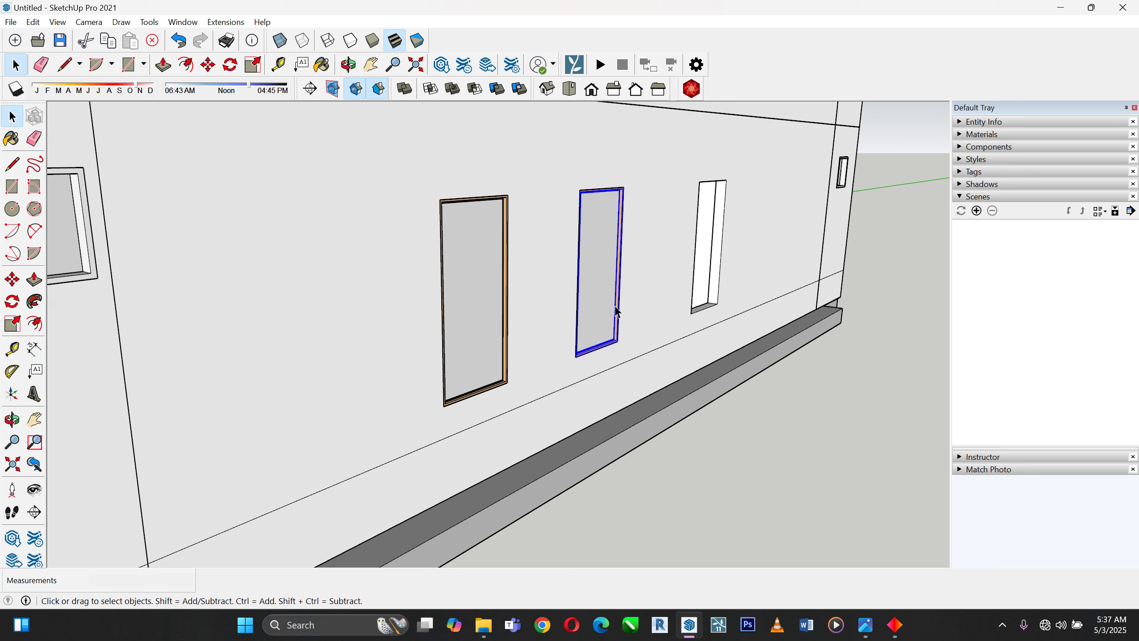
pyautogui.press('Delete')
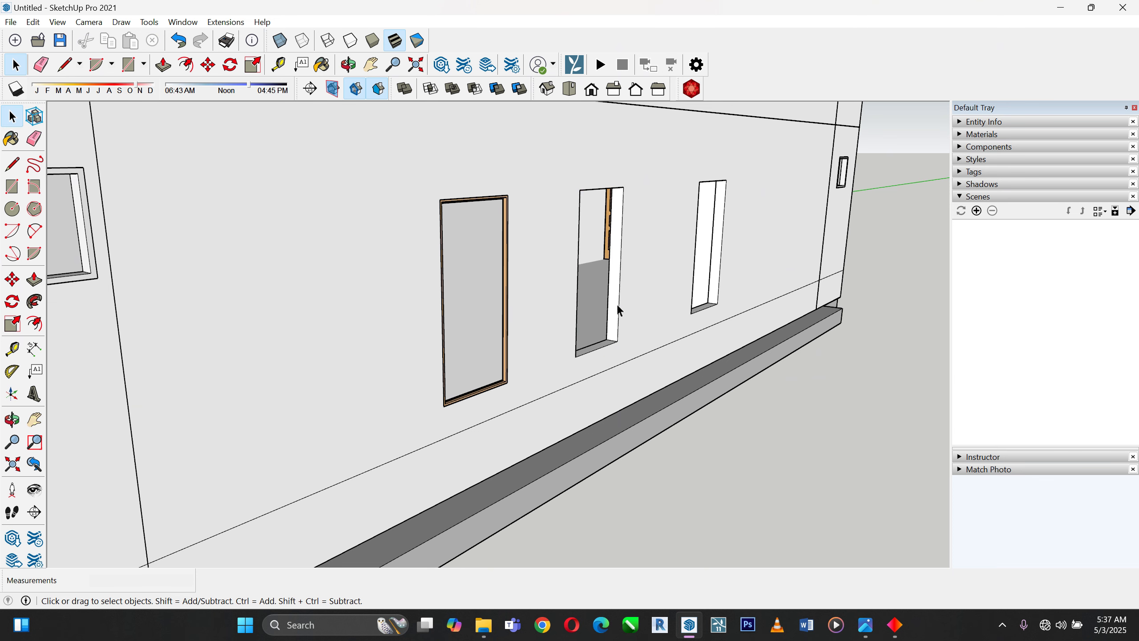
pyautogui.click(505, 325)
pyautogui.press('Delete')
pyautogui.scroll(-5, 680, 309)
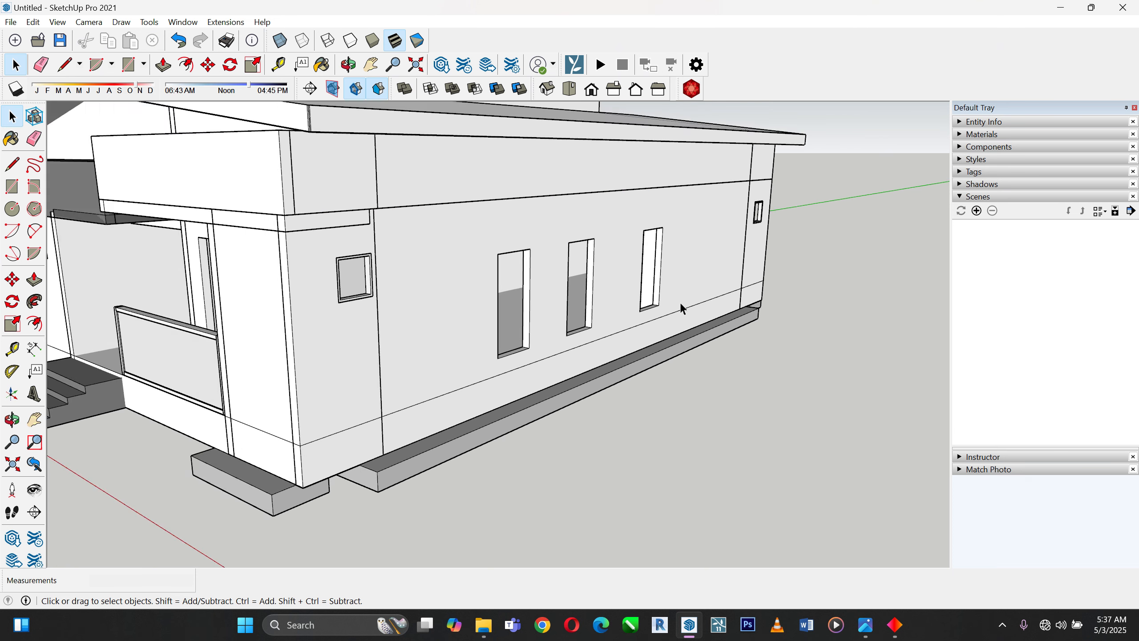
# Examine the bungalow's front, side and roof from several angles, including an overall view from above
pyautogui.scroll(-3, 680, 307)
pyautogui.moveTo(680, 307); pyautogui.dragTo(769, 301, button='middle')
pyautogui.scroll(-4, 768, 301)
pyautogui.scroll(-3, 571, 265)
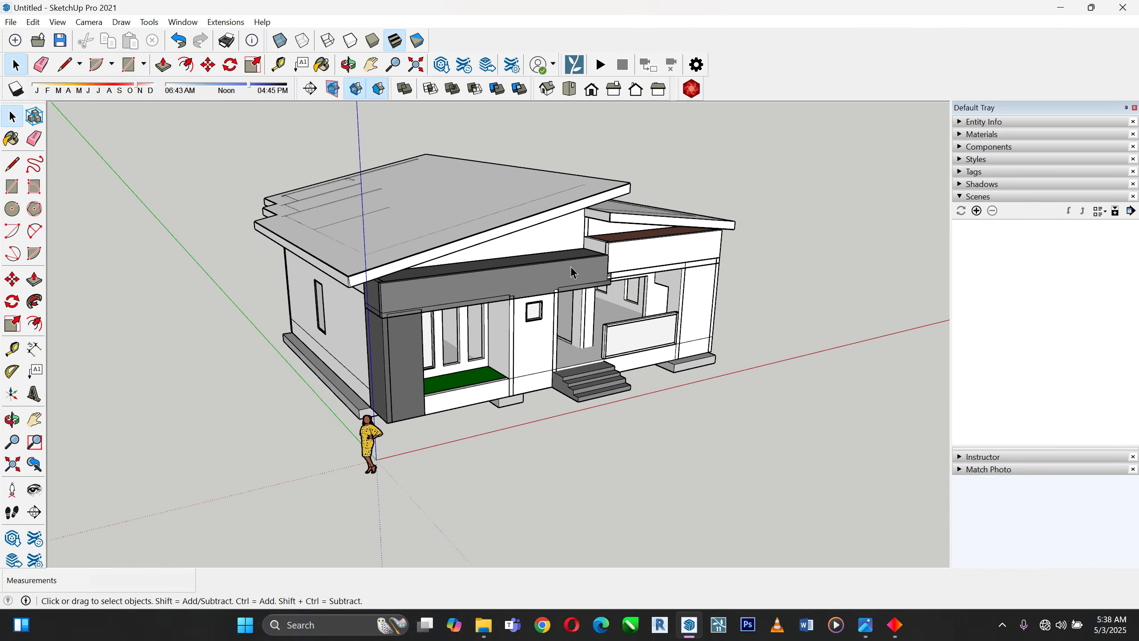
pyautogui.scroll(-3, 570, 265)
pyautogui.moveTo(605, 296); pyautogui.dragTo(486, 382, button='middle')
pyautogui.scroll(-3, 459, 371)
pyautogui.scroll(1, 291, 275)
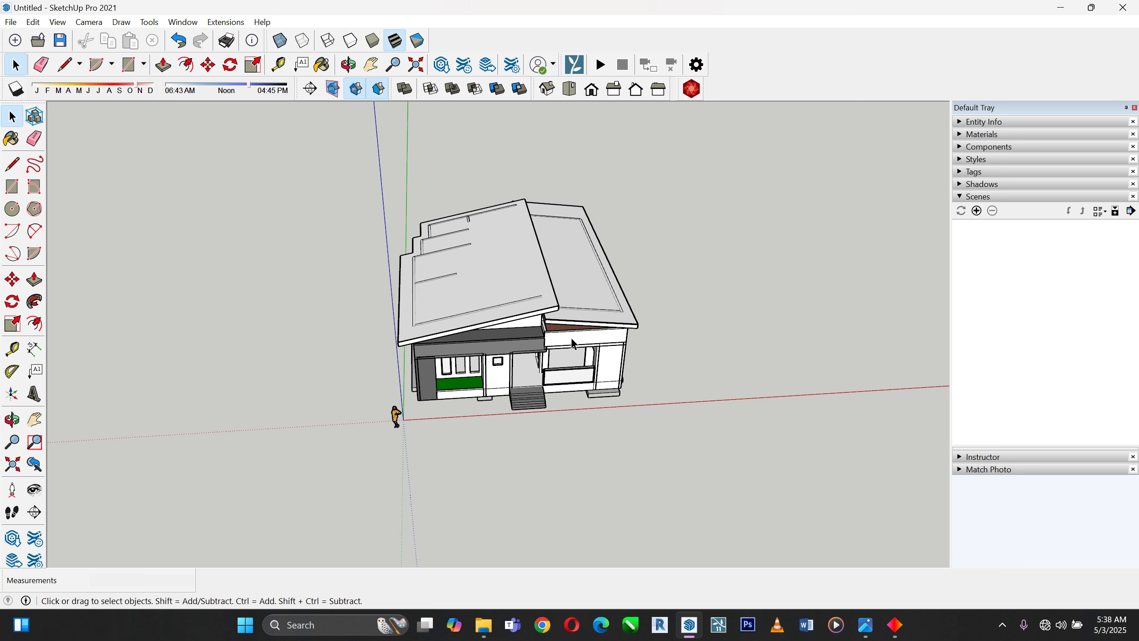
pyautogui.click(12, 186)
pyautogui.scroll(-2, 534, 294)
pyautogui.scroll(2, 752, 203)
pyautogui.scroll(-2, 151, 303)
pyautogui.scroll(3, 732, 249)
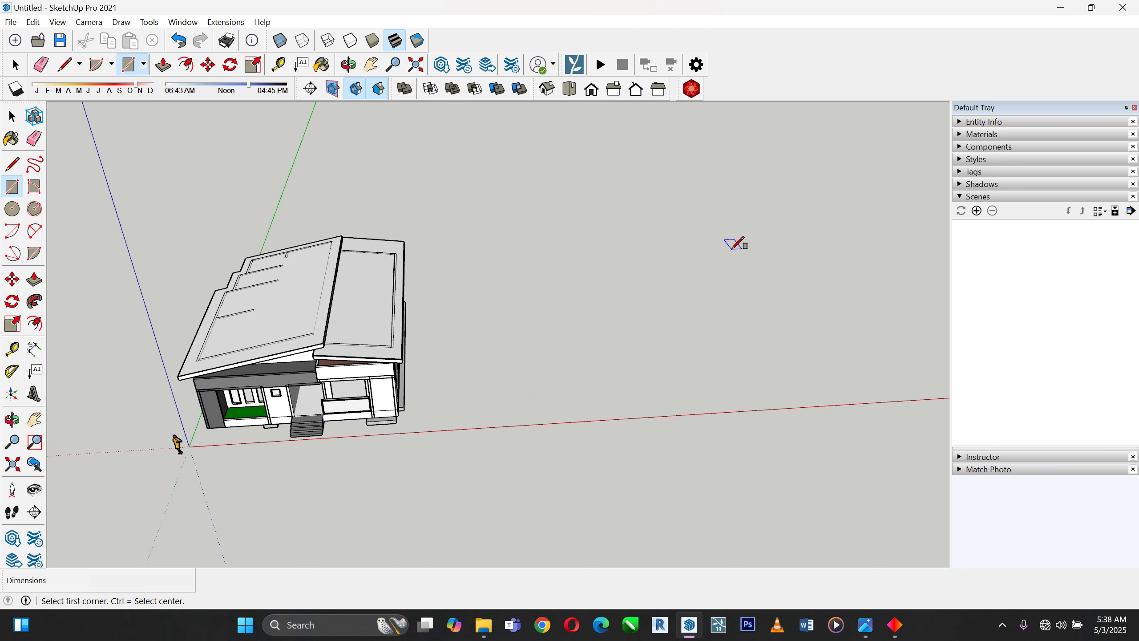
pyautogui.scroll(-1, 562, 245)
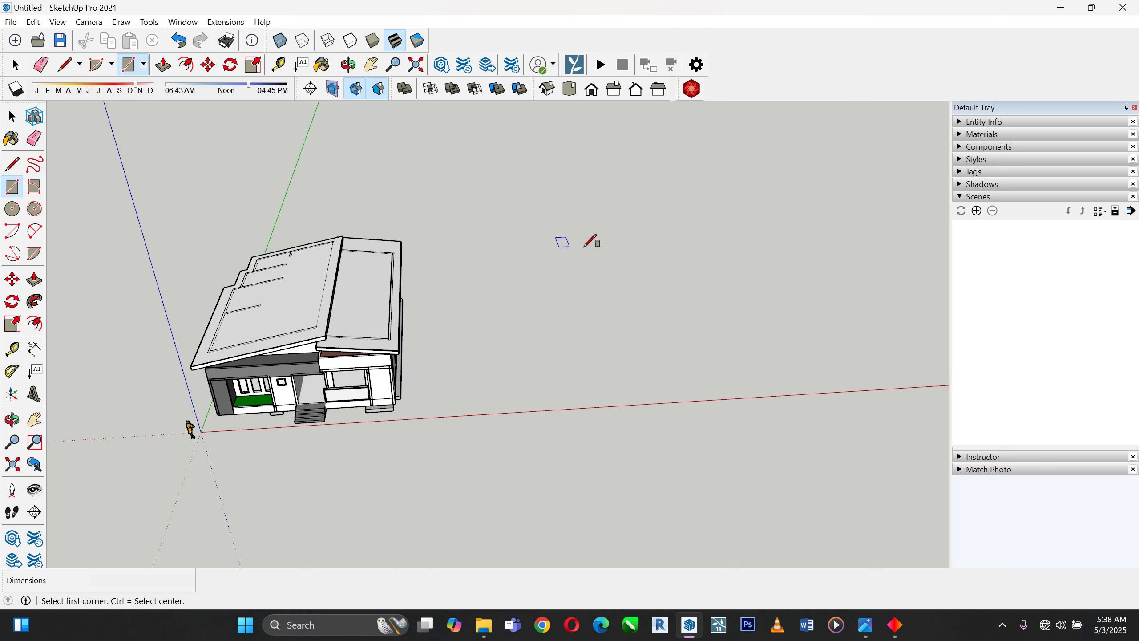
pyautogui.scroll(2, 635, 272)
pyautogui.click(476, 244)
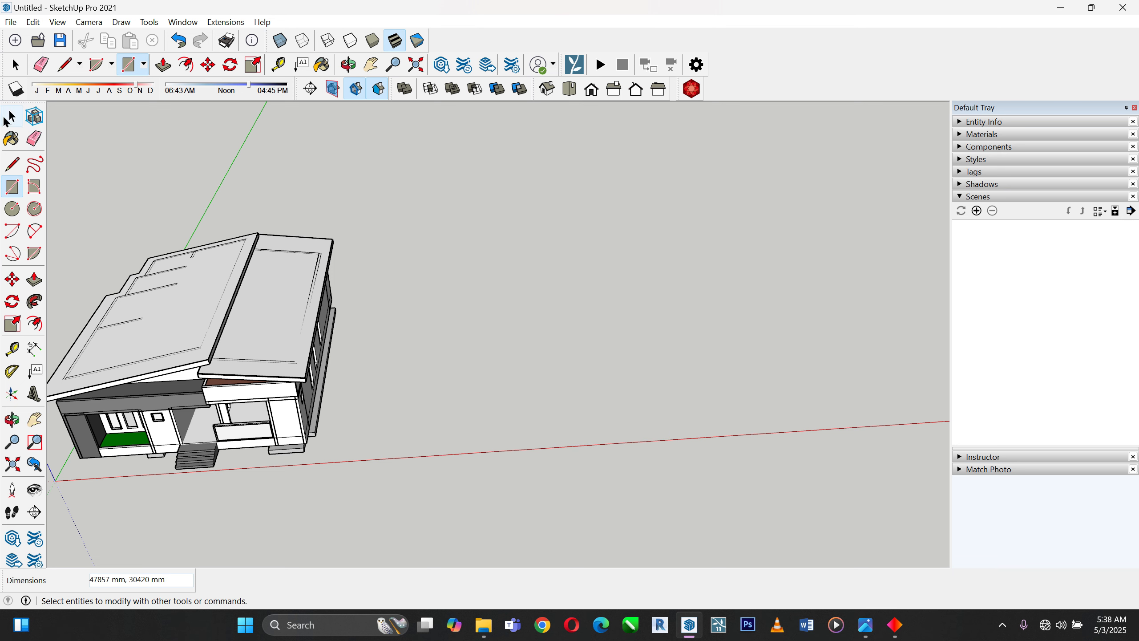
pyautogui.click(12, 116)
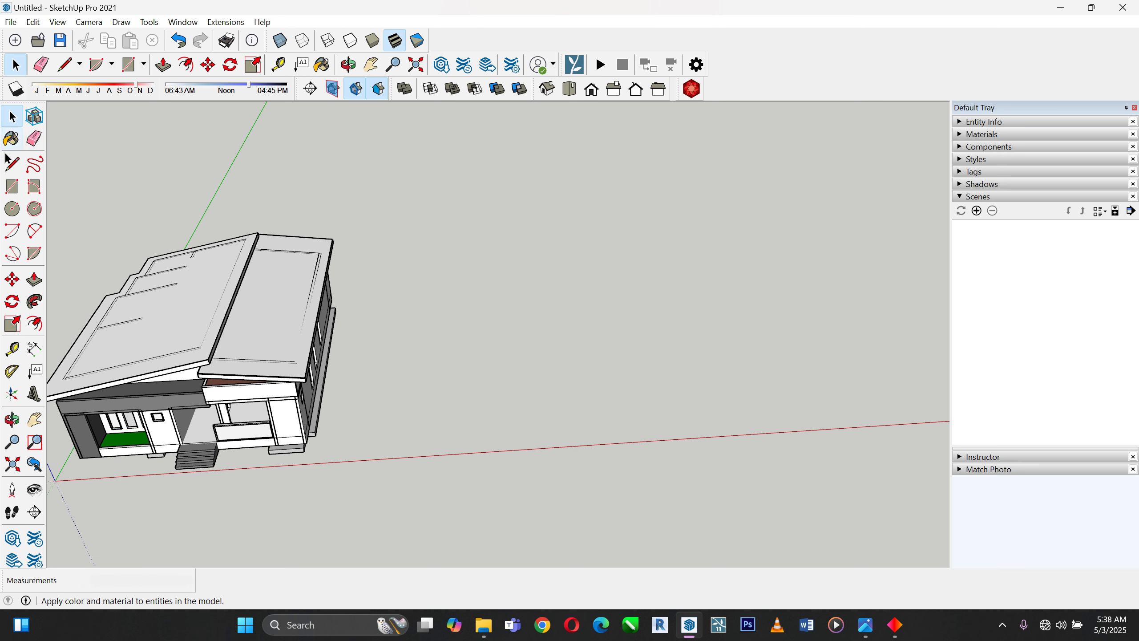
# Draw a 30000 by 30000 mm ground rectangle in the empty area beside the house
pyautogui.click(12, 188)
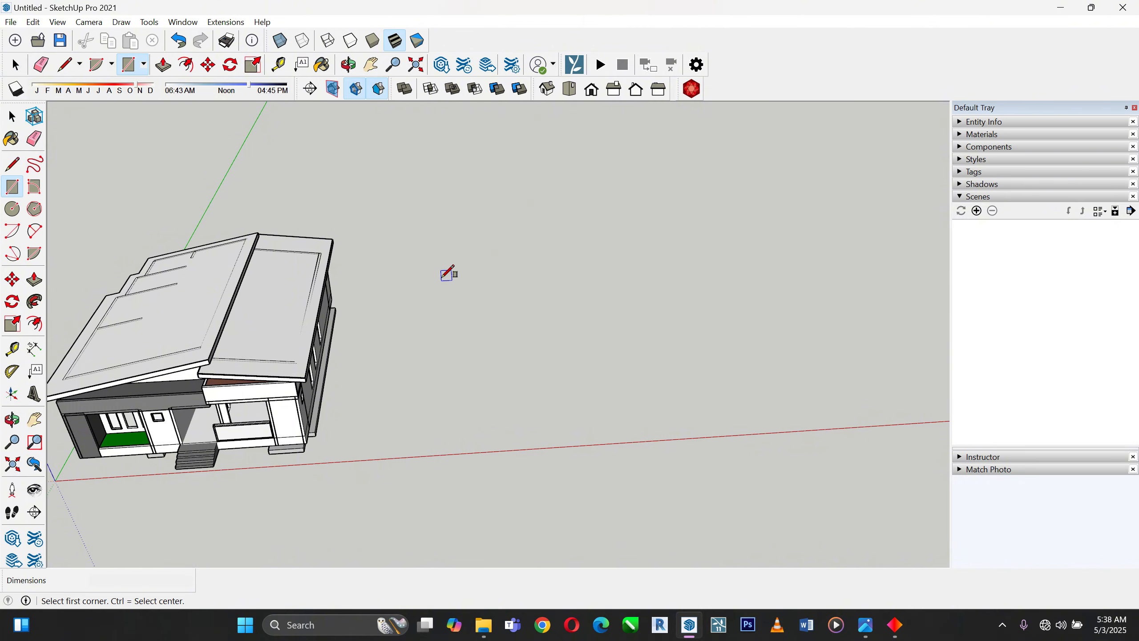
pyautogui.click(461, 201)
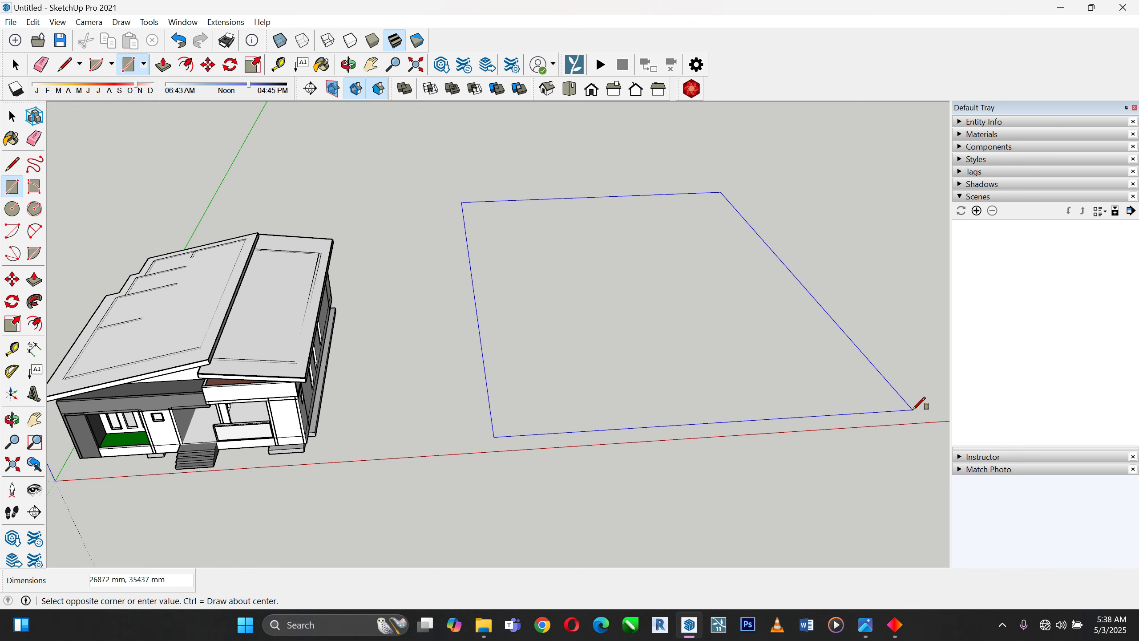
pyautogui.write('30000,30000')
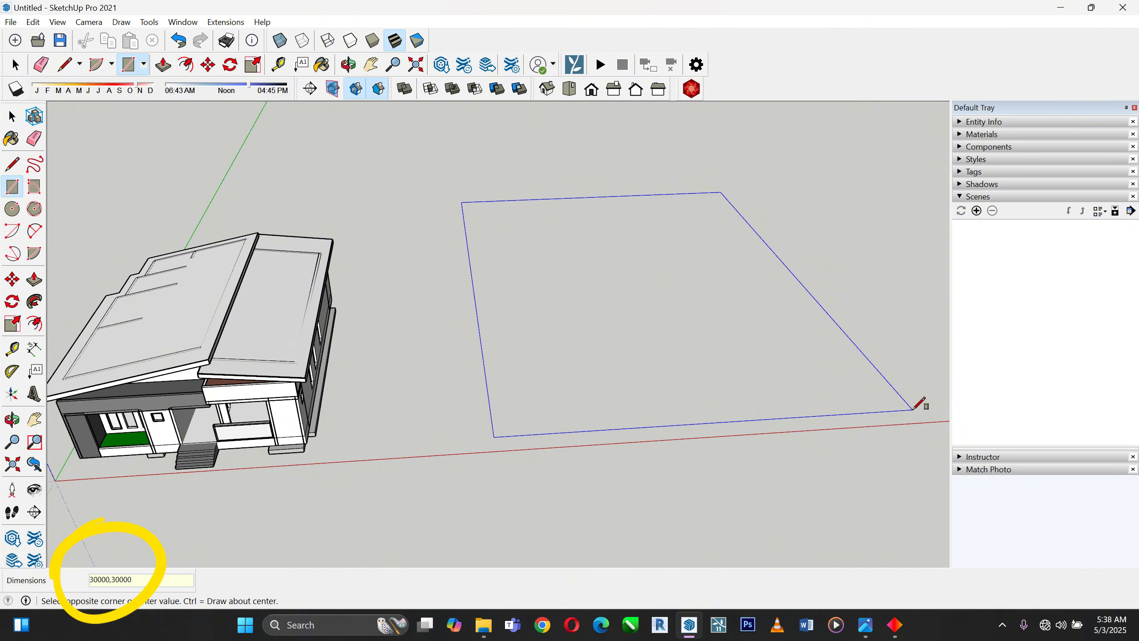
pyautogui.press('Return')
pyautogui.scroll(-2, 718, 368)
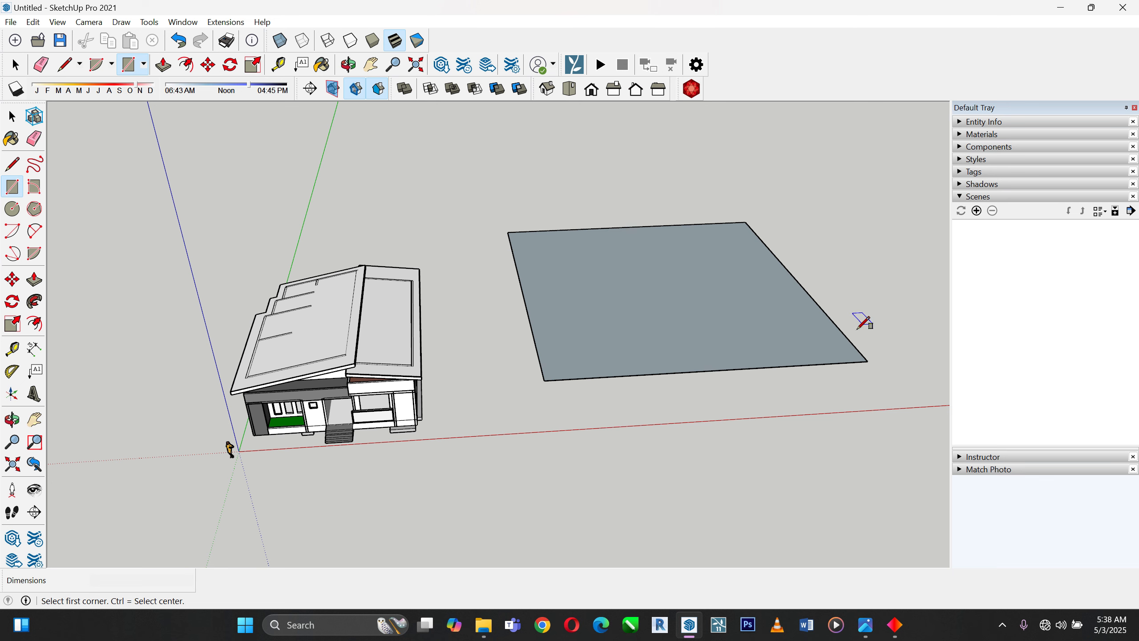
pyautogui.click(11, 115)
pyautogui.click(10, 116)
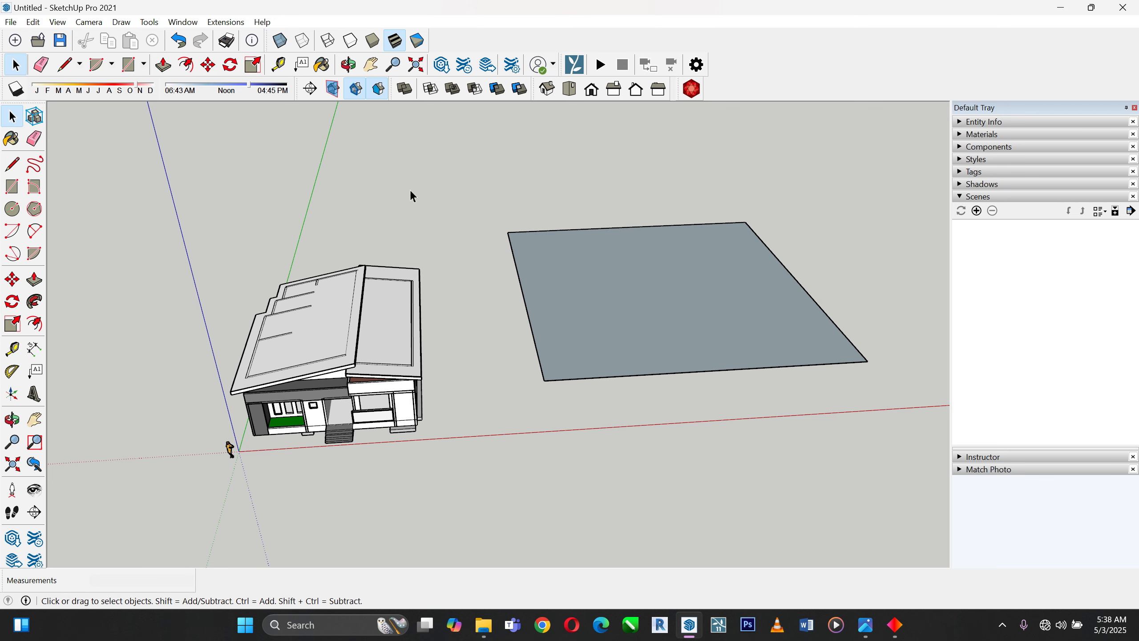
# Select the whole ground rectangle and move it by its near corner so that it surrounds the bungalow as a base
pyautogui.moveTo(477, 162); pyautogui.dragTo(907, 423)
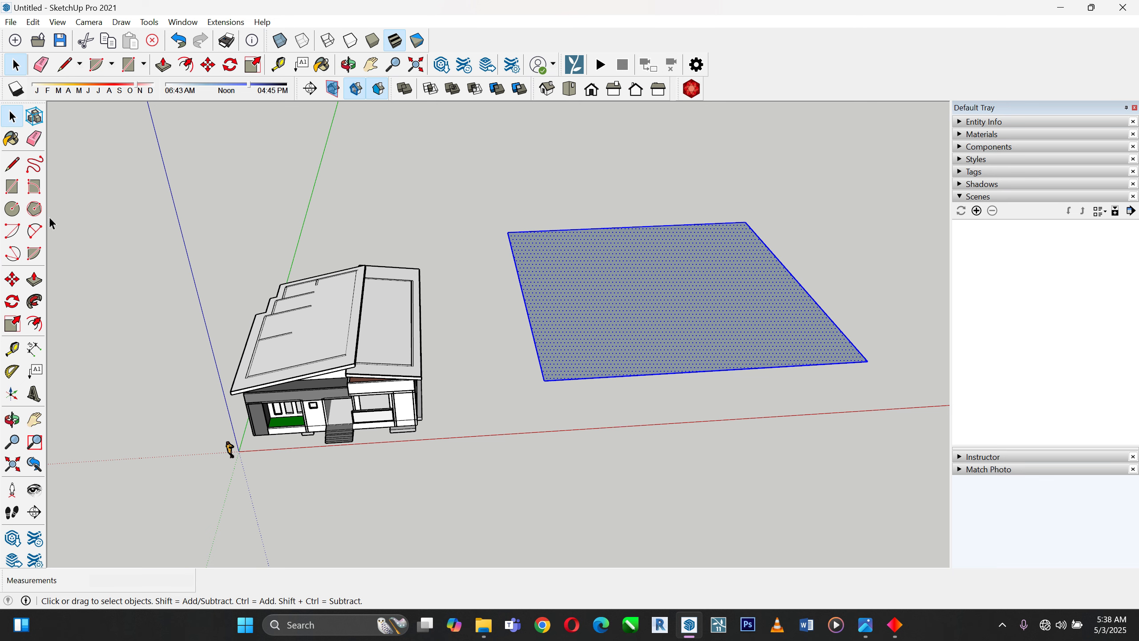
pyautogui.click(12, 279)
pyautogui.click(546, 379)
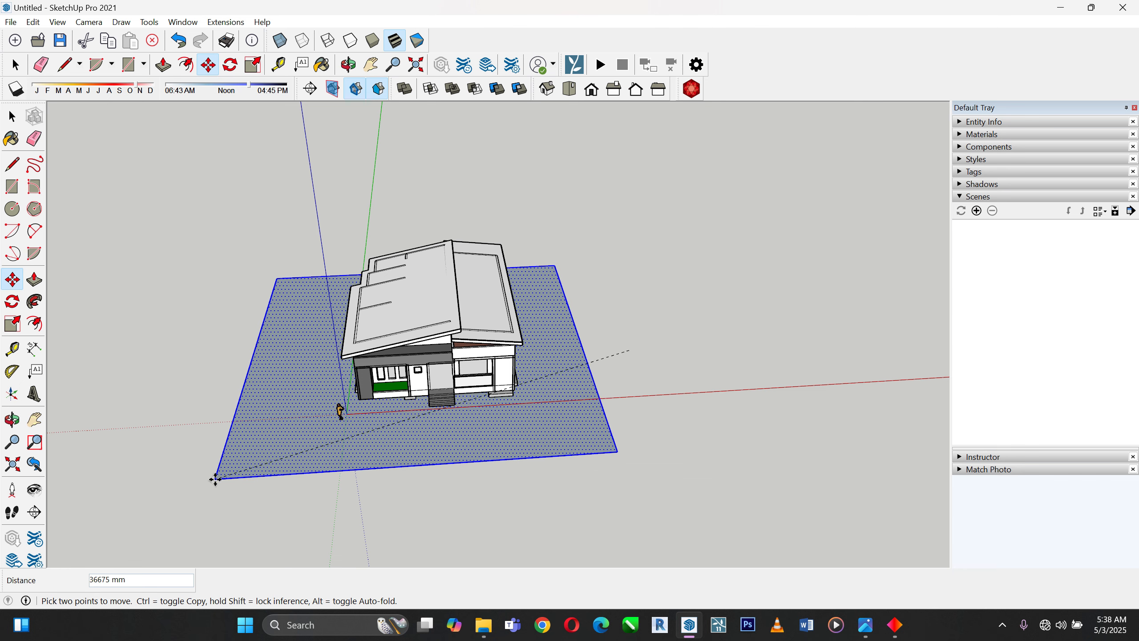
pyautogui.click(234, 470)
pyautogui.scroll(2, 289, 379)
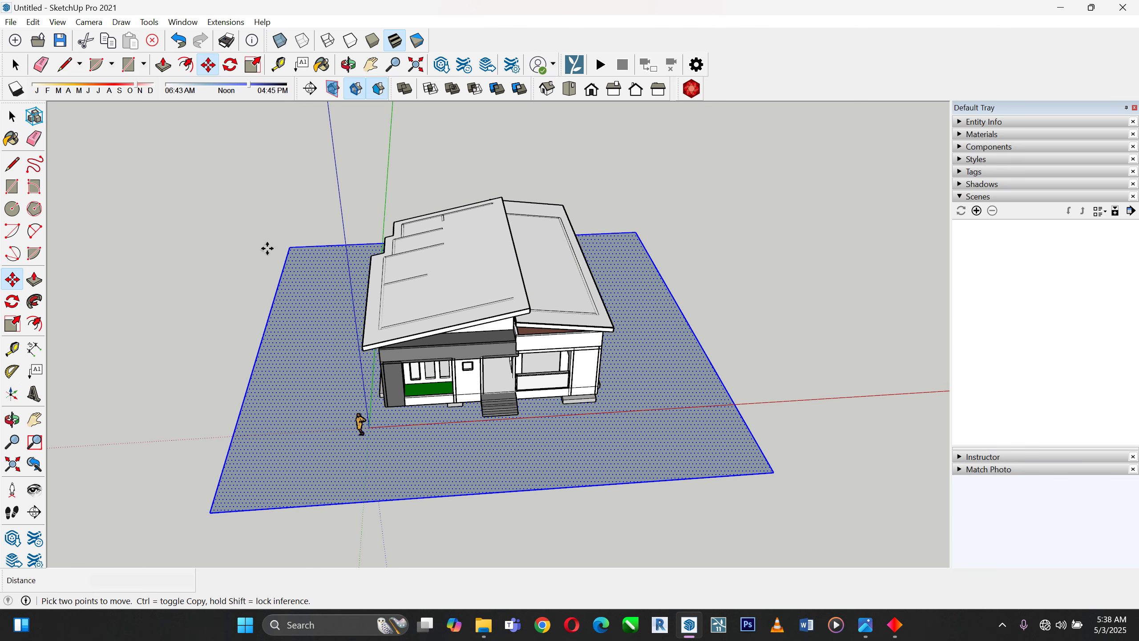
pyautogui.scroll(2, 265, 246)
pyautogui.click(12, 117)
# Examine how the bungalow sits on the ground plane from the front, side and above
pyautogui.scroll(3, 475, 274)
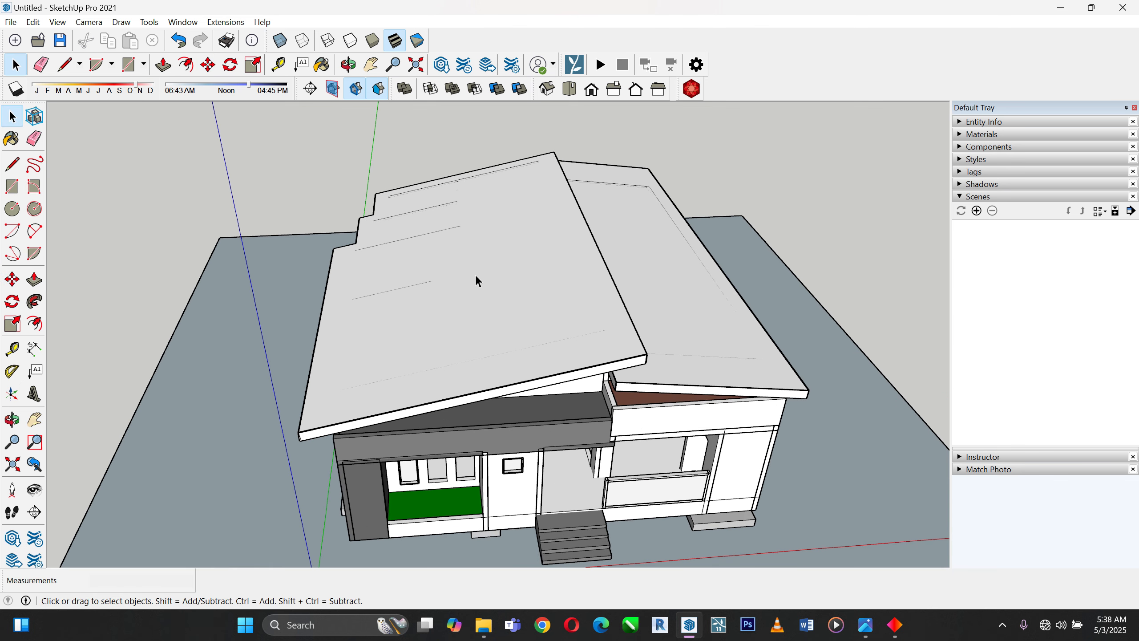
pyautogui.moveTo(475, 274); pyautogui.dragTo(624, 282, button='middle')
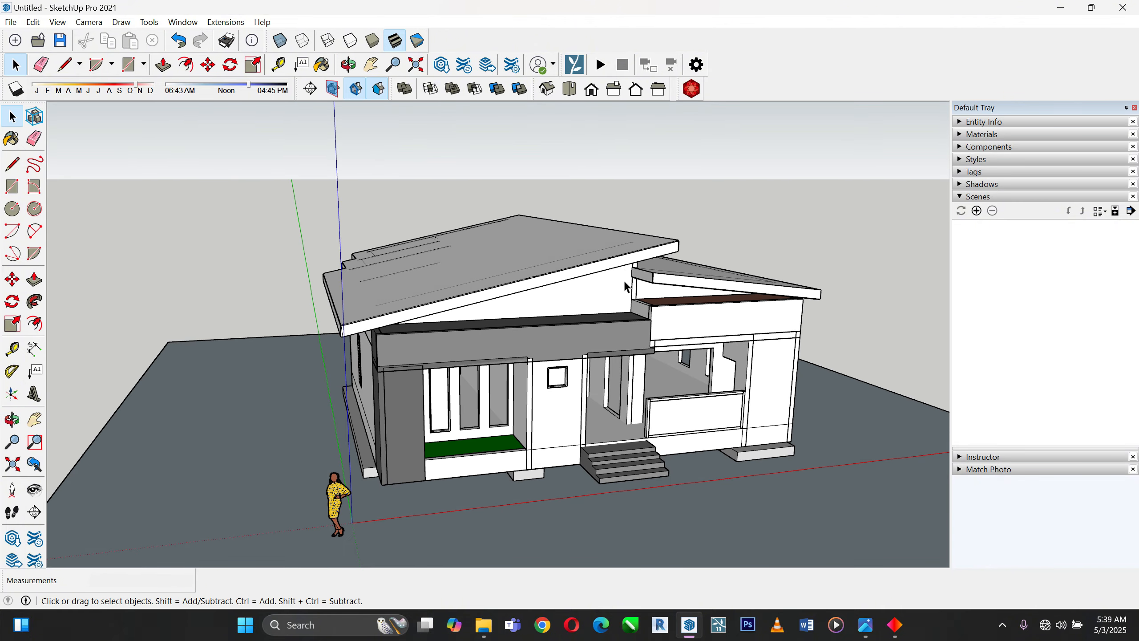
pyautogui.scroll(-3, 495, 369)
pyautogui.scroll(2, 636, 354)
pyautogui.moveTo(639, 359); pyautogui.dragTo(368, 353, button='middle')
pyautogui.scroll(4, 710, 354)
pyautogui.moveTo(709, 353); pyautogui.dragTo(481, 389, button='middle')
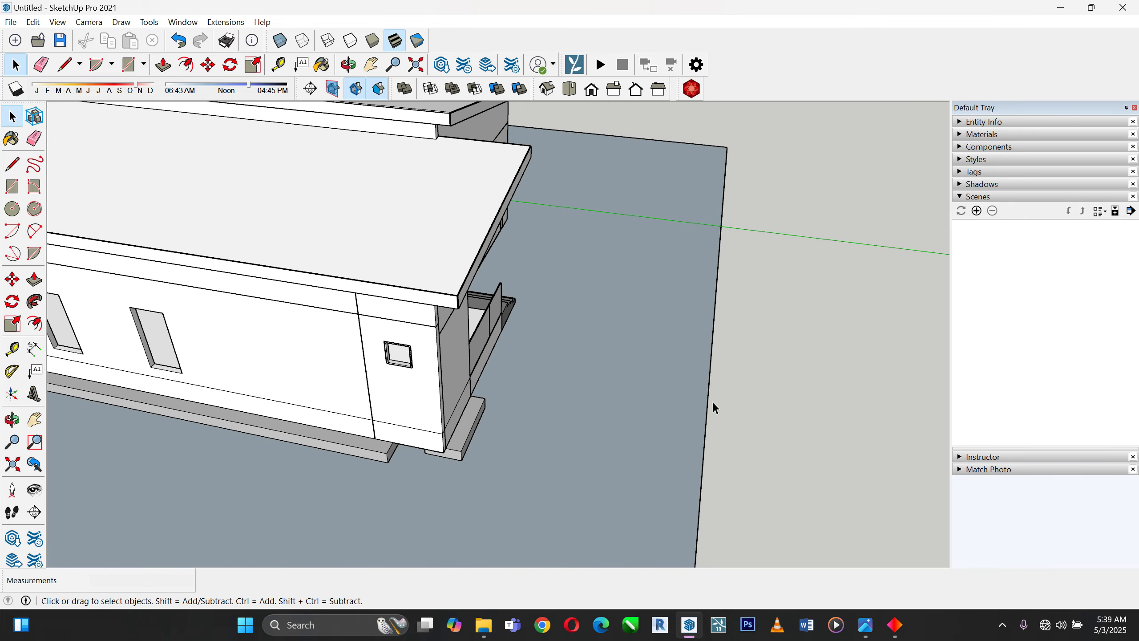
pyautogui.scroll(-3, 715, 408)
pyautogui.moveTo(391, 408); pyautogui.dragTo(193, 298, button='middle')
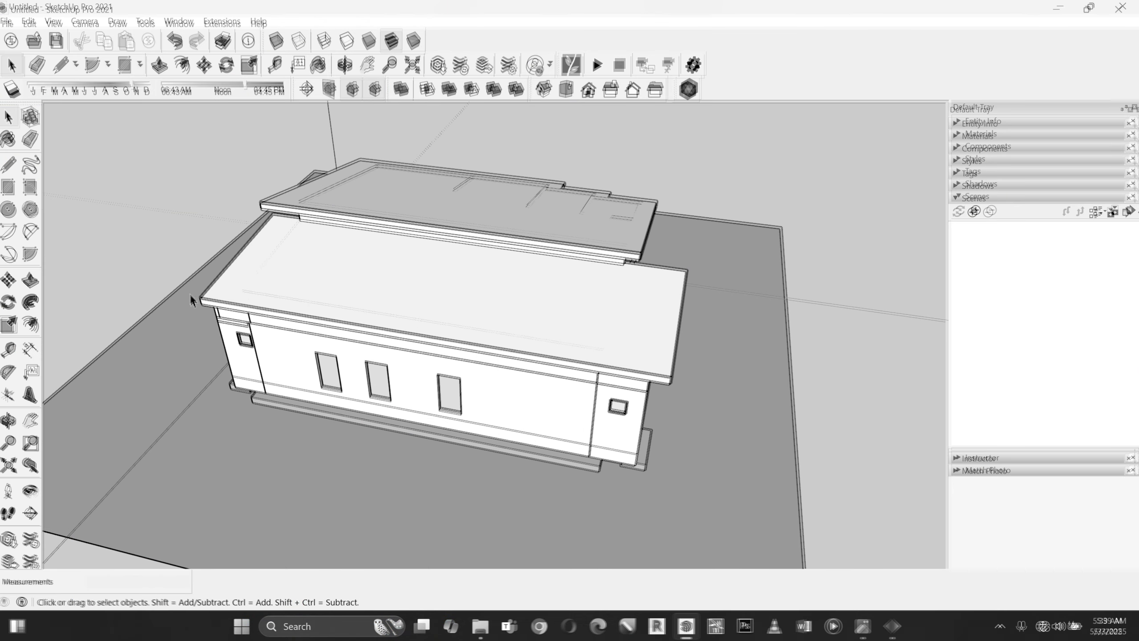
# Delete the glass pane inside the first tall front window's frame and finish editing the window component
pyautogui.scroll(3, 290, 275)
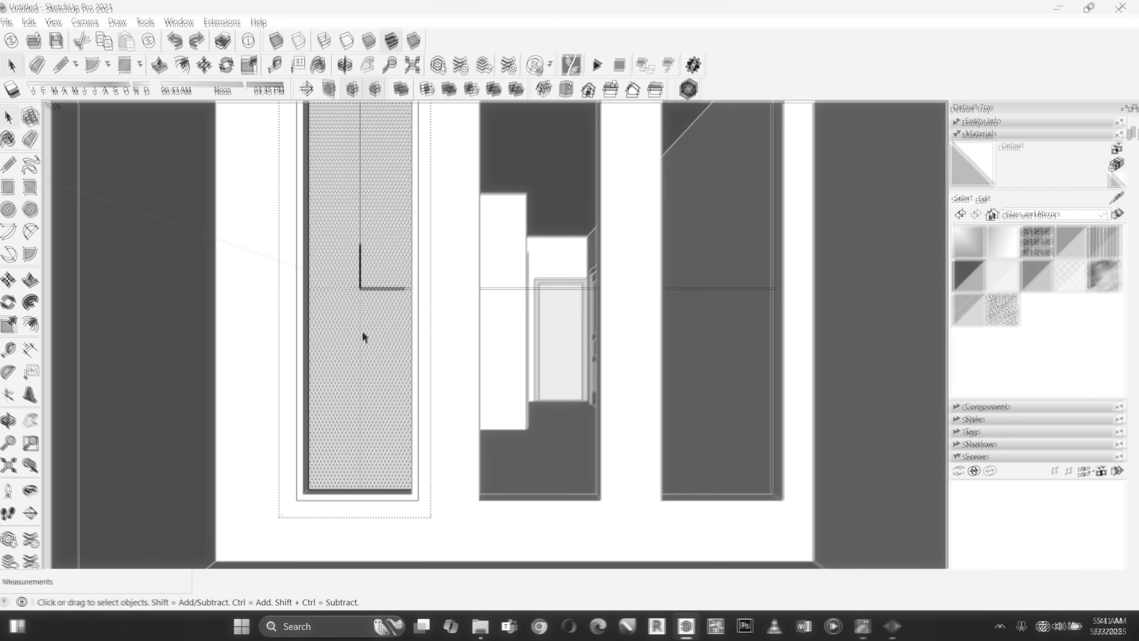
pyautogui.press('Delete')
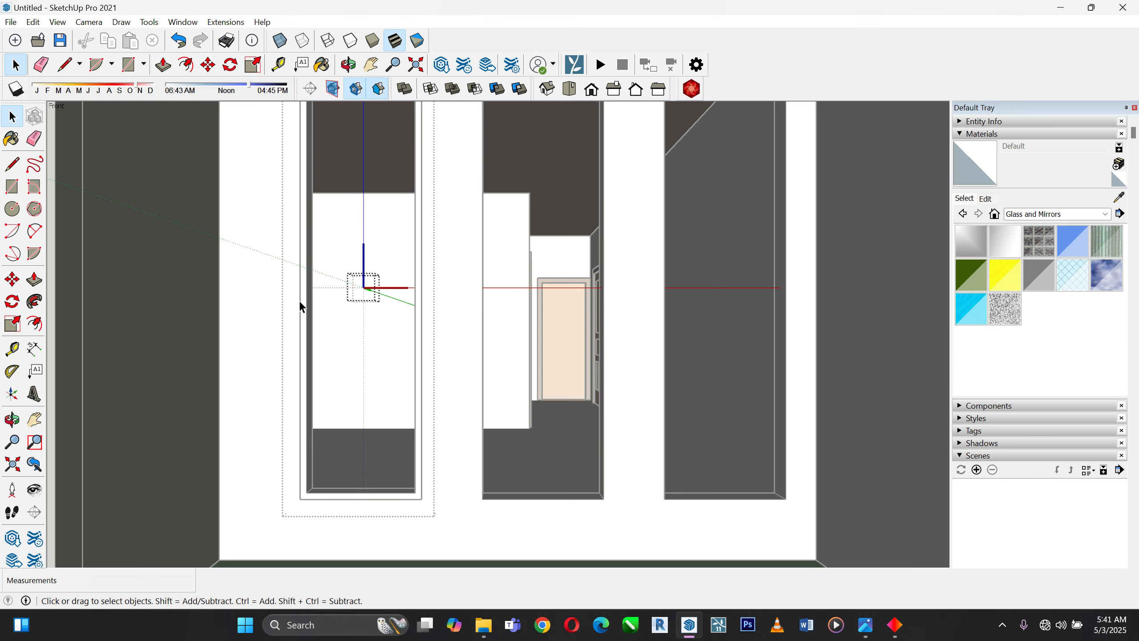
pyautogui.scroll(-2, 306, 310)
pyautogui.moveTo(322, 317); pyautogui.dragTo(424, 396, button='middle')
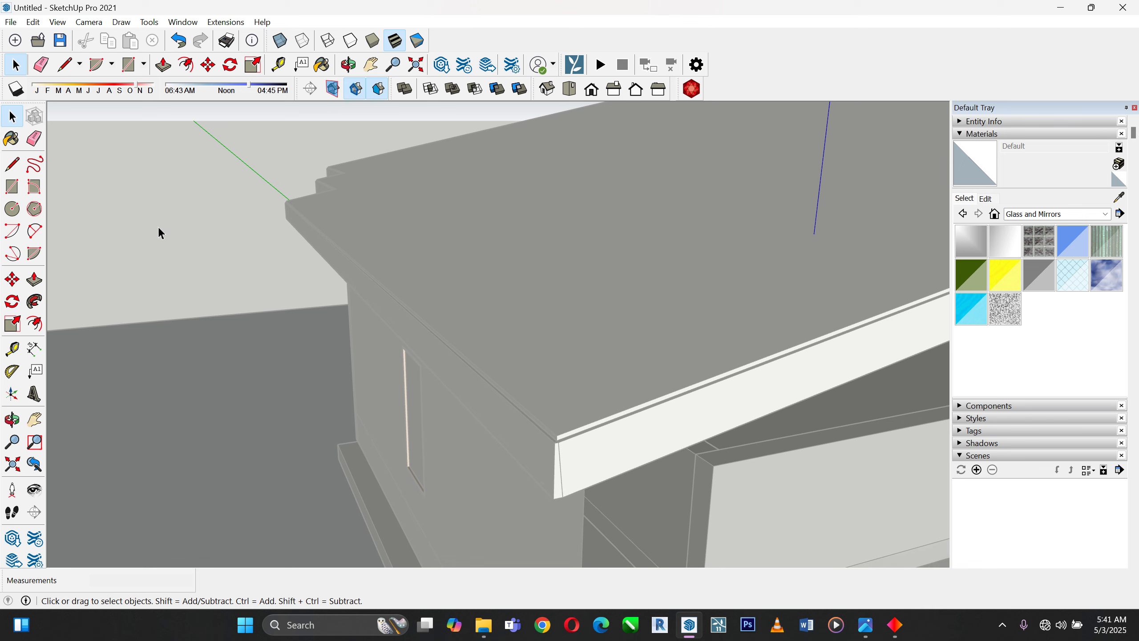
pyautogui.scroll(-2, 184, 225)
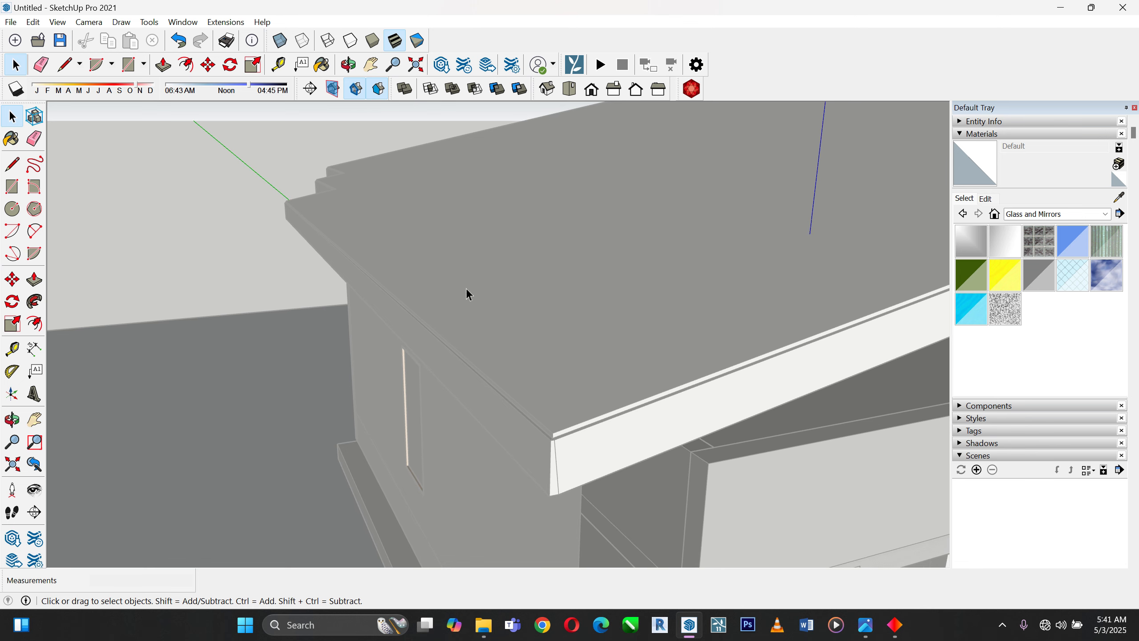
# Close the component being edited, then open the first tall front window component and select its inner frame
pyautogui.scroll(-3, 465, 293)
pyautogui.rightClick(204, 177)
pyautogui.click(233, 185)
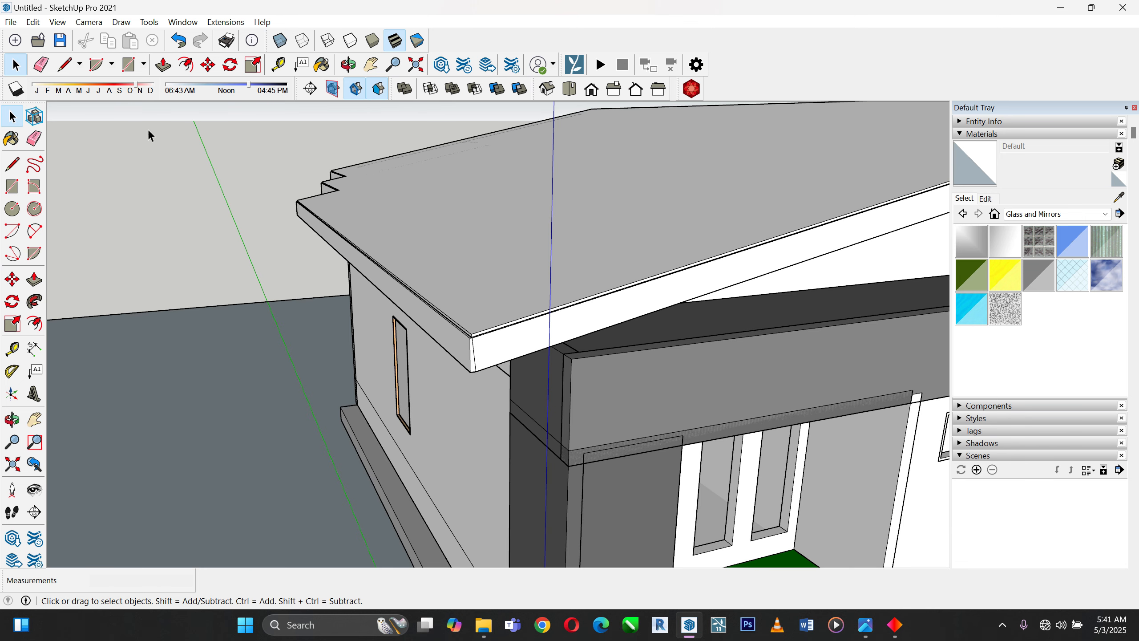
pyautogui.scroll(-5, 541, 388)
pyautogui.scroll(10, 331, 260)
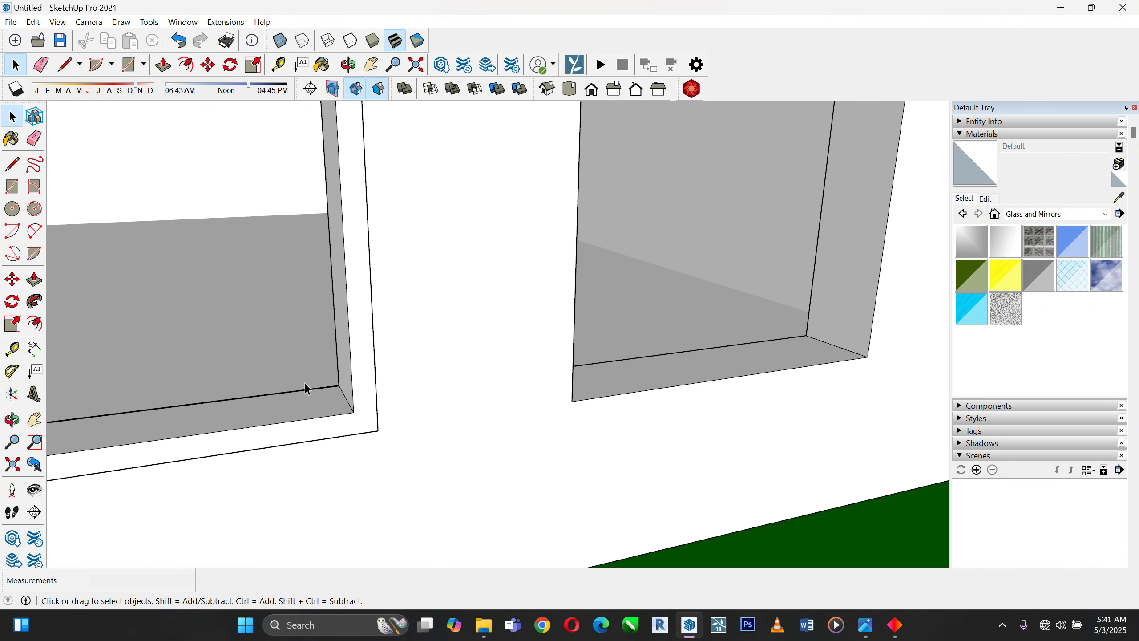
pyautogui.click(314, 407)
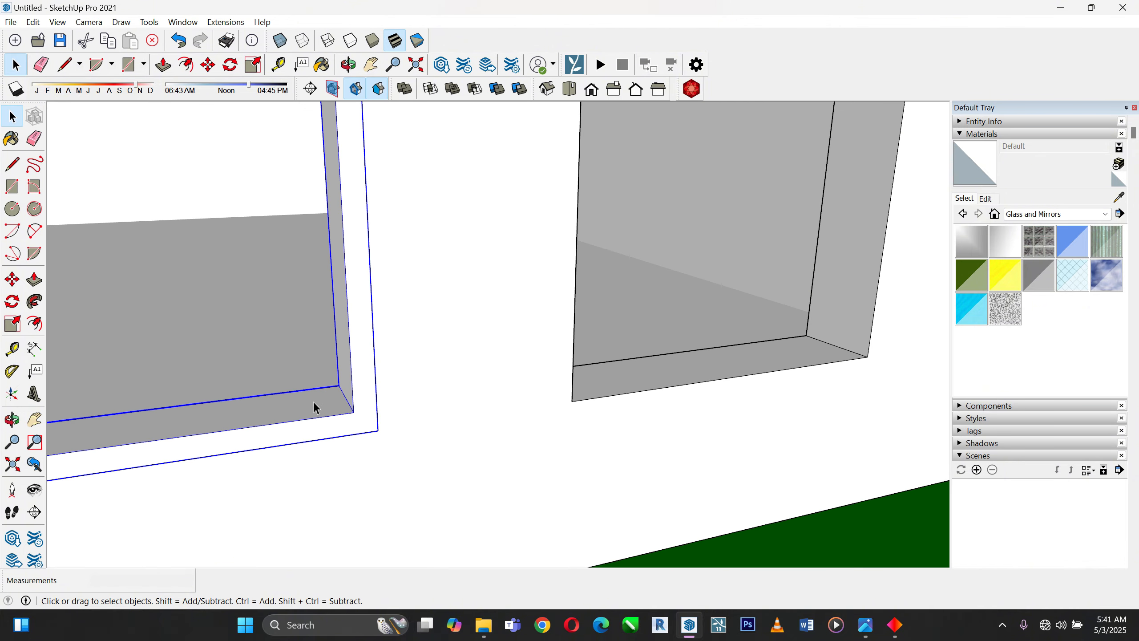
pyautogui.scroll(4, 323, 417)
pyautogui.doubleClick(346, 406)
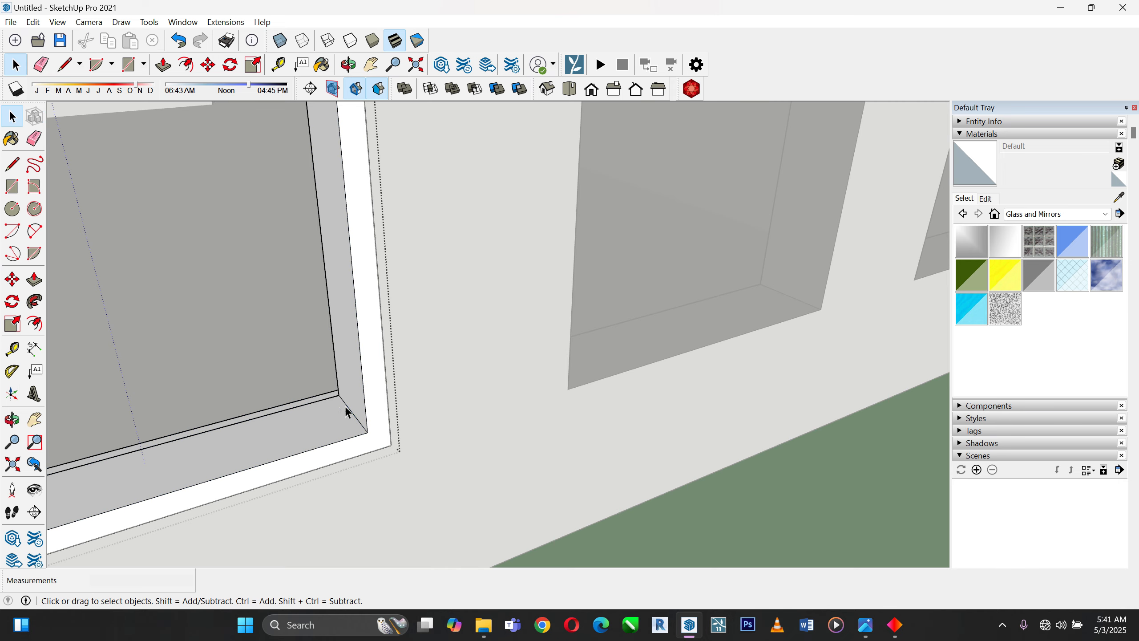
pyautogui.click(327, 415)
pyautogui.scroll(-4, 536, 381)
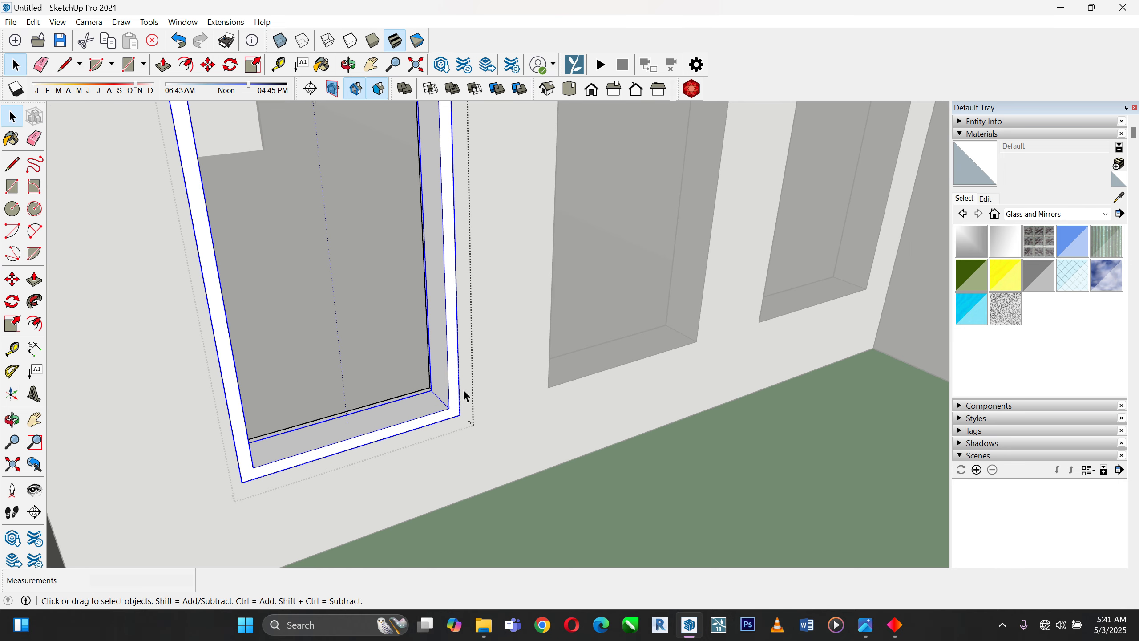
pyautogui.scroll(2, 464, 395)
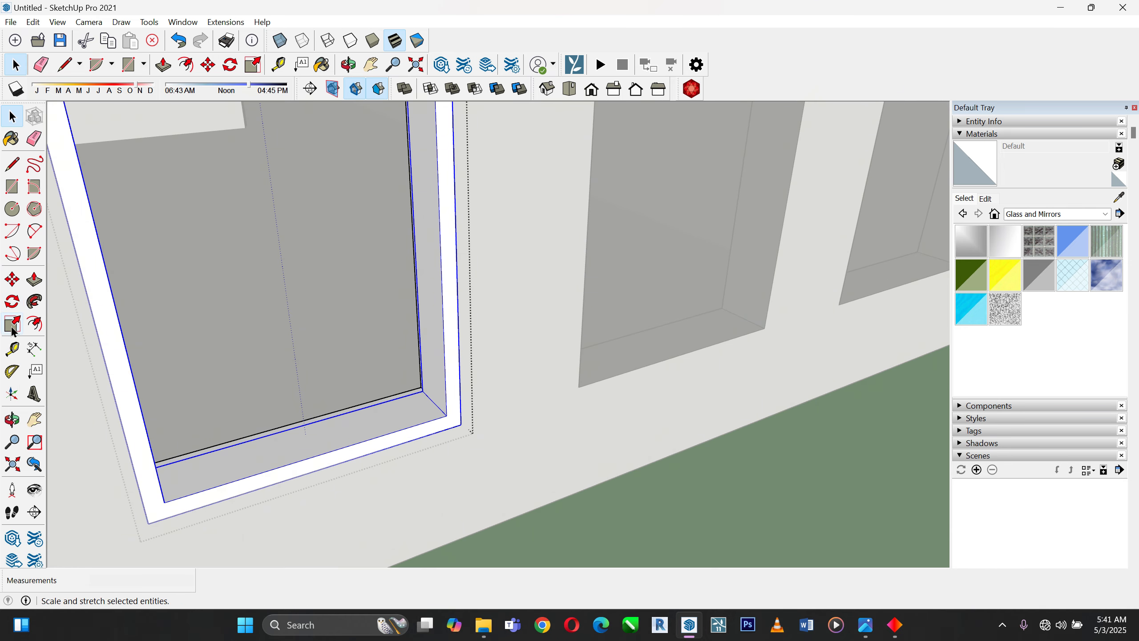
# Draw a glass-pane rectangle about 536 by 2037 mm between the depth midpoints of the window frame's opposite inner corners
pyautogui.click(12, 186)
pyautogui.scroll(1, 381, 357)
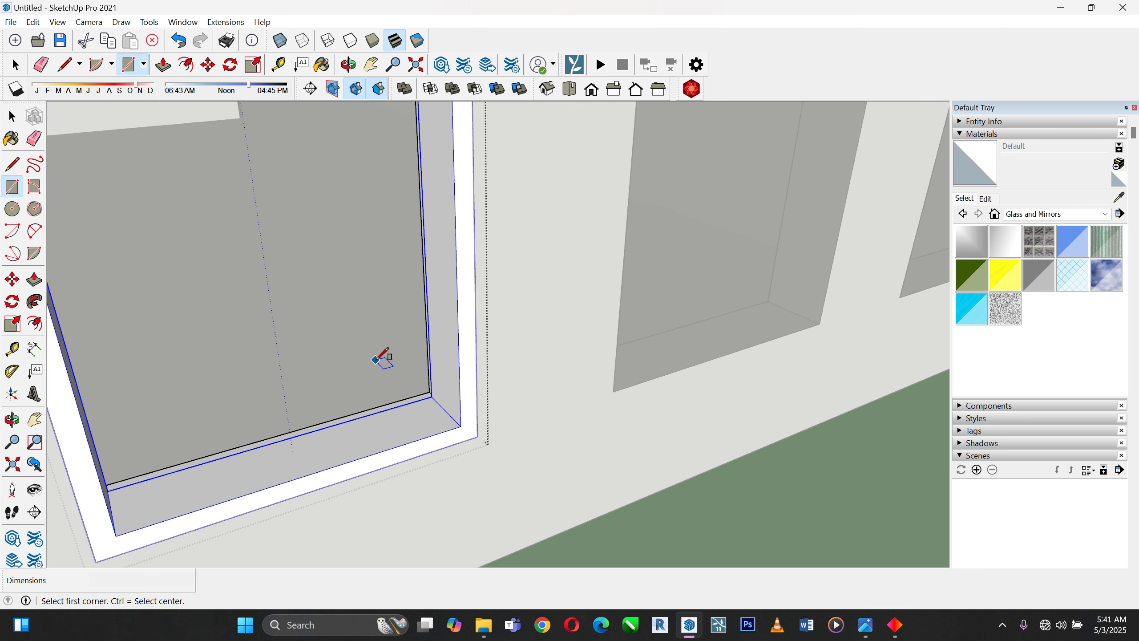
pyautogui.scroll(2, 392, 372)
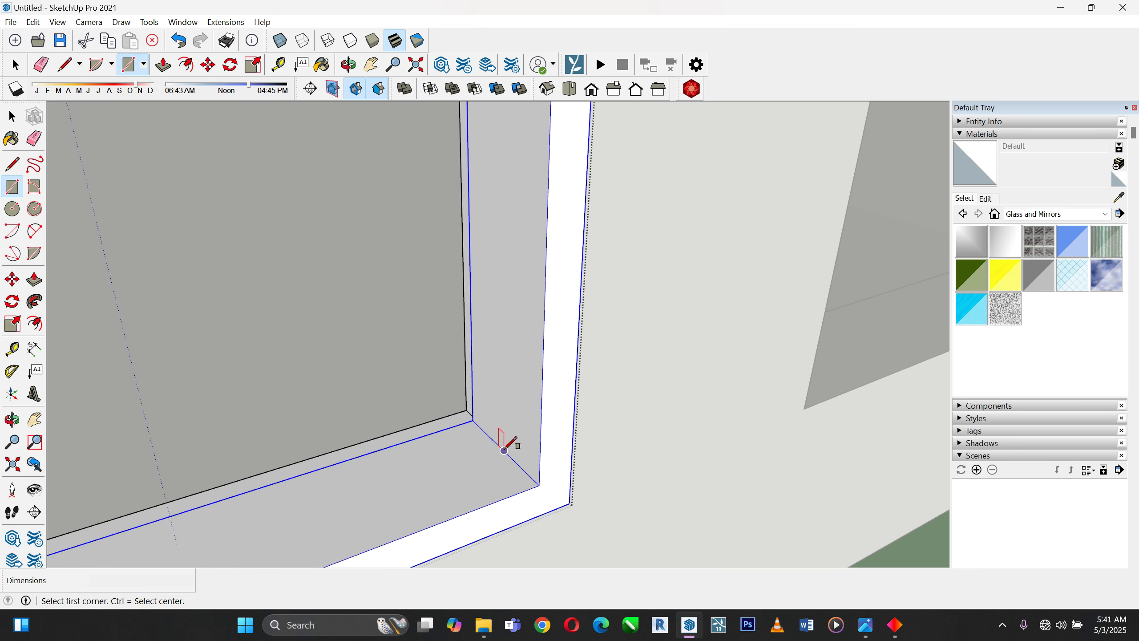
pyautogui.scroll(1, 503, 450)
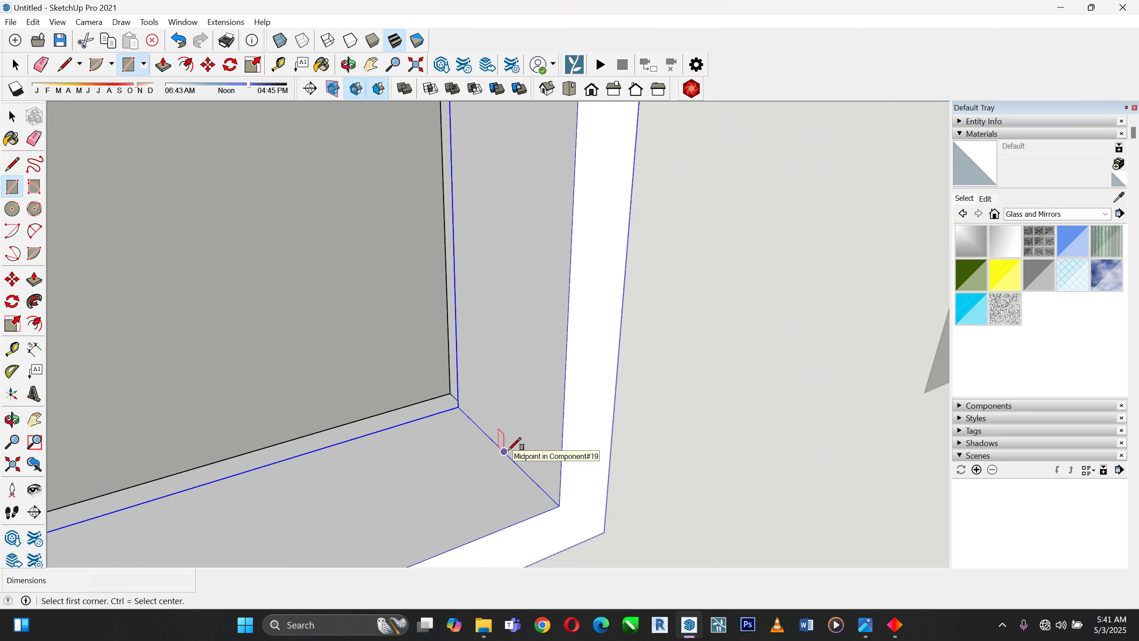
pyautogui.click(503, 451)
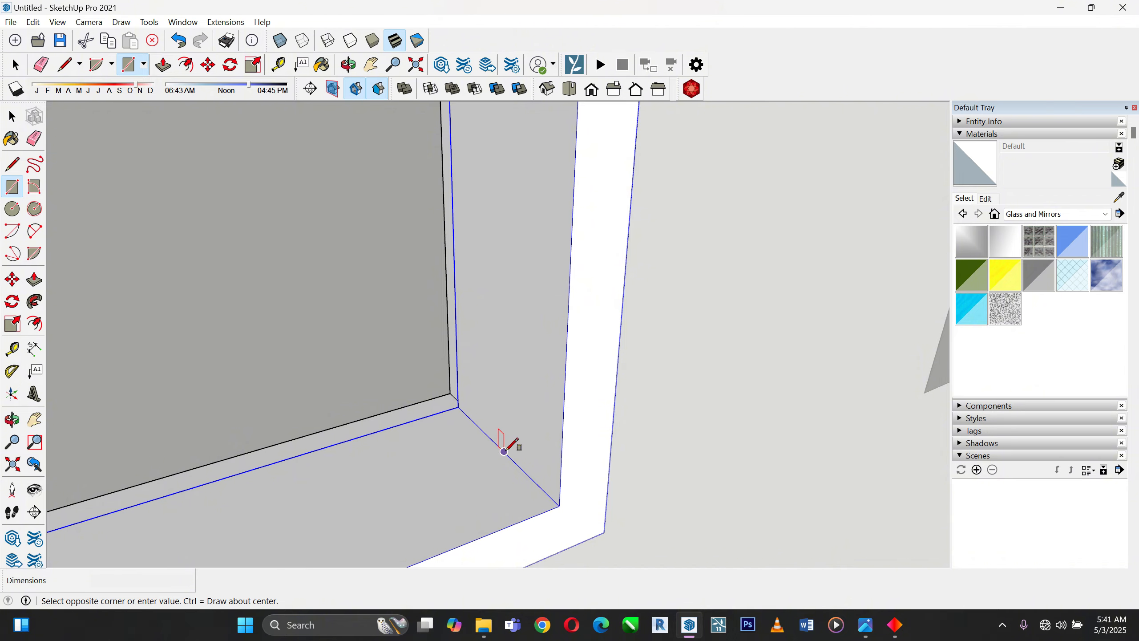
pyautogui.scroll(-5, 504, 450)
pyautogui.moveTo(482, 438); pyautogui.dragTo(305, 348, button='middle')
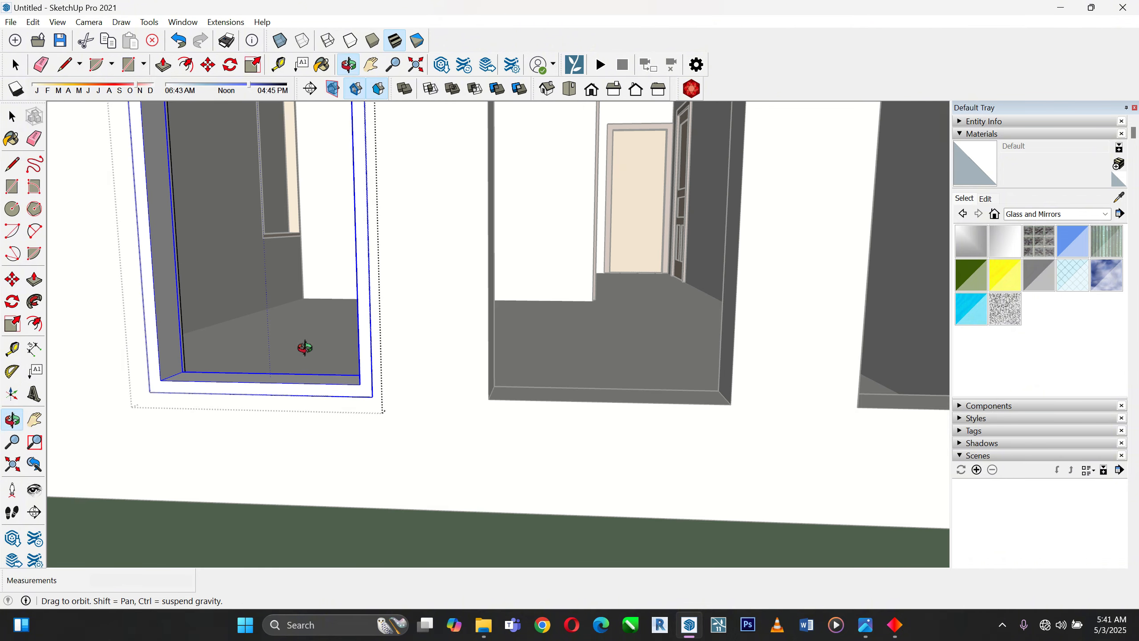
pyautogui.scroll(-5, 489, 521)
pyautogui.scroll(6, 372, 151)
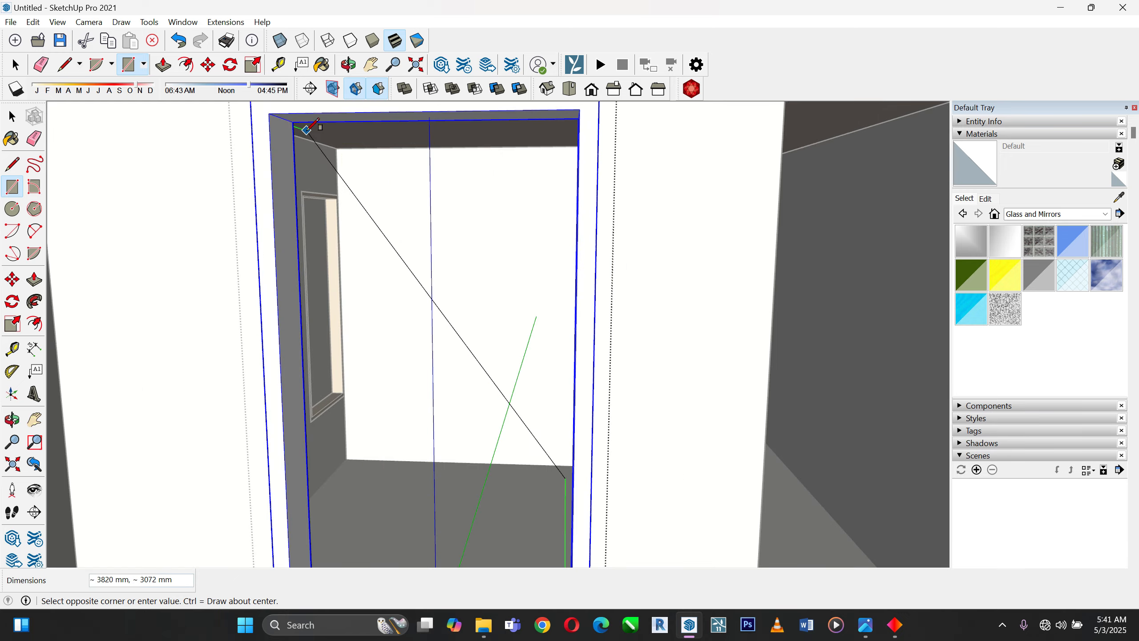
pyautogui.scroll(-4, 302, 136)
pyautogui.scroll(4, 334, 188)
pyautogui.moveTo(334, 189); pyautogui.dragTo(265, 67, button='middle')
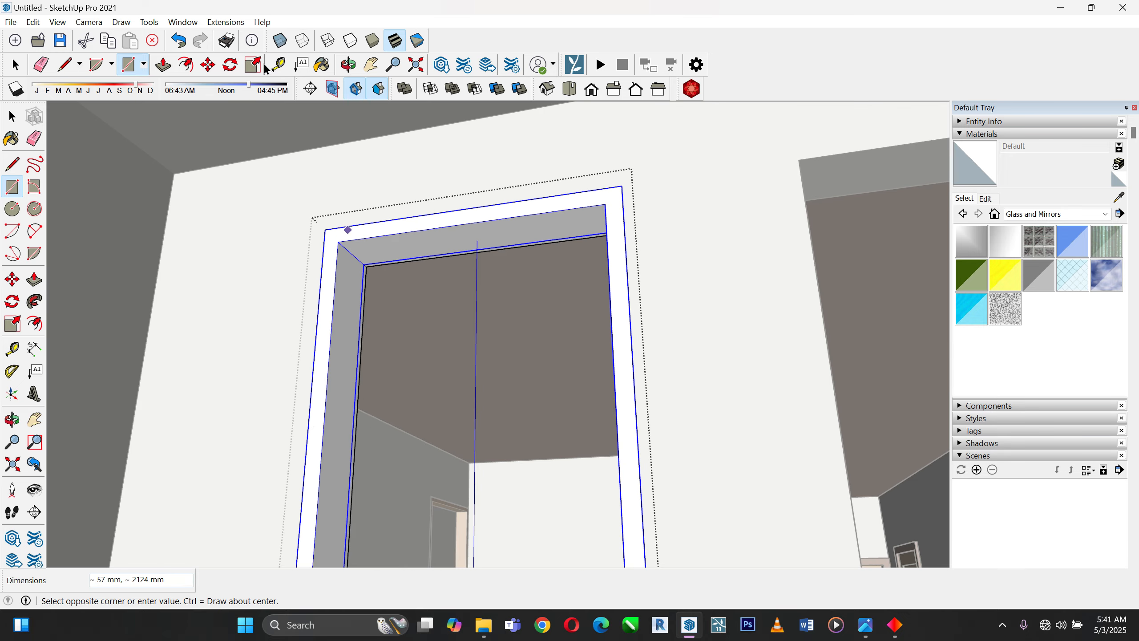
pyautogui.scroll(6, 376, 255)
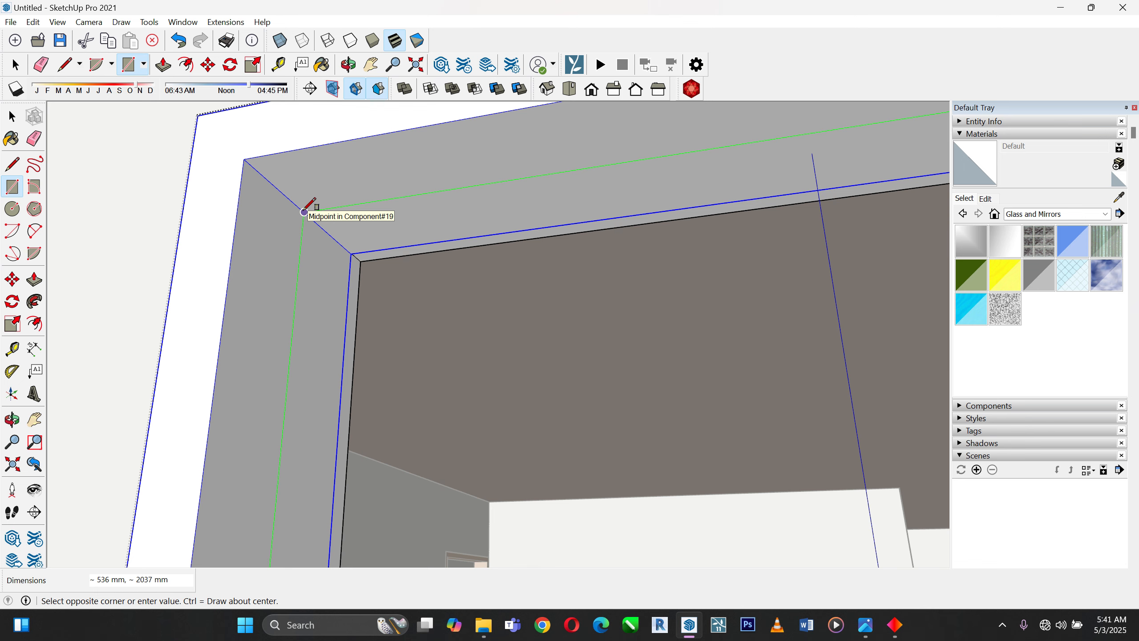
pyautogui.press('Escape')
pyautogui.press('space')
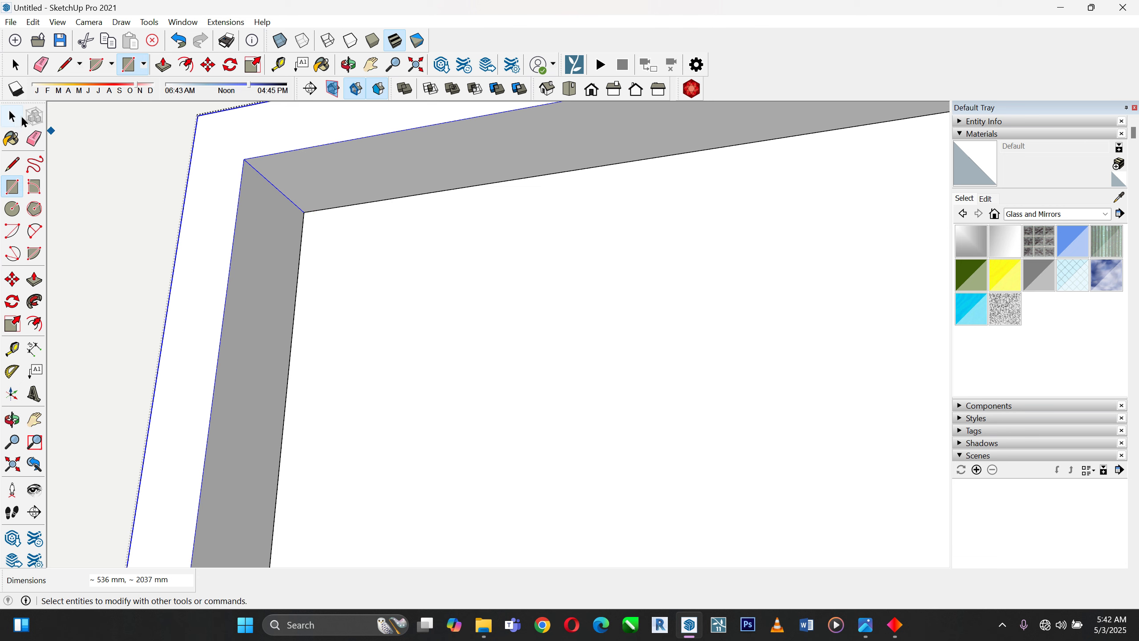
# Make the new pane face inside the window frame a group
pyautogui.click(432, 273)
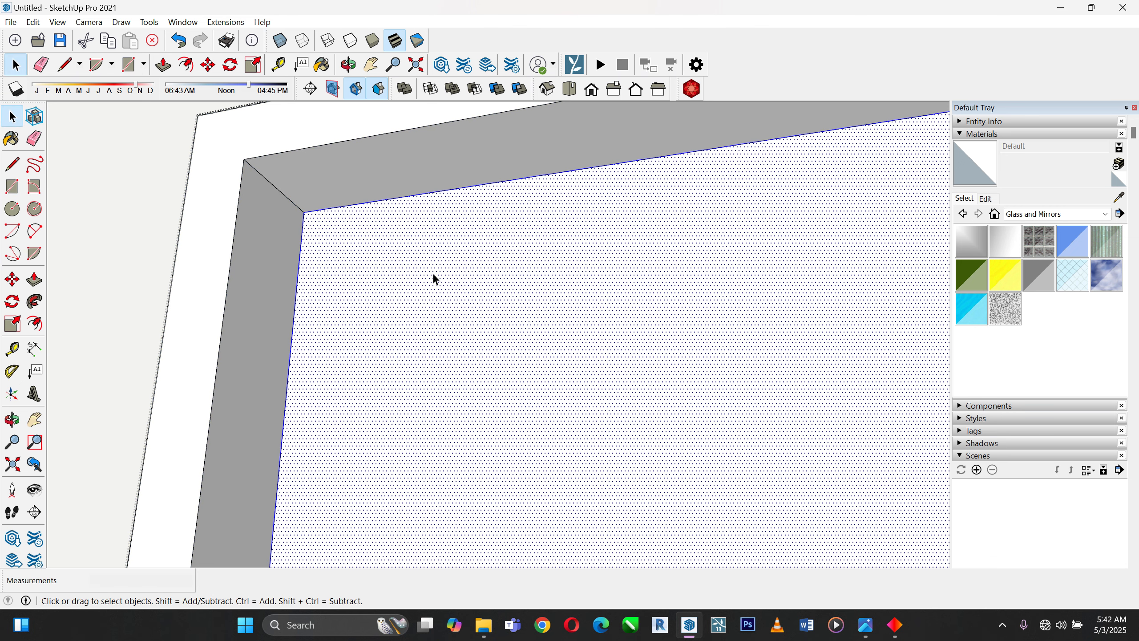
pyautogui.rightClick(450, 268)
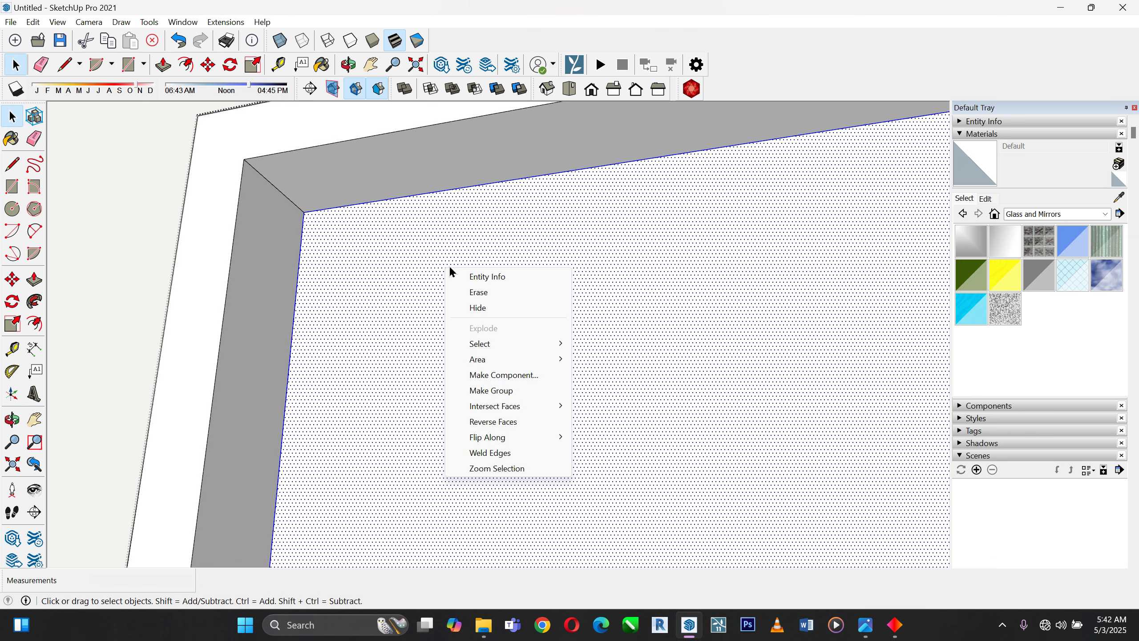
pyautogui.click(497, 391)
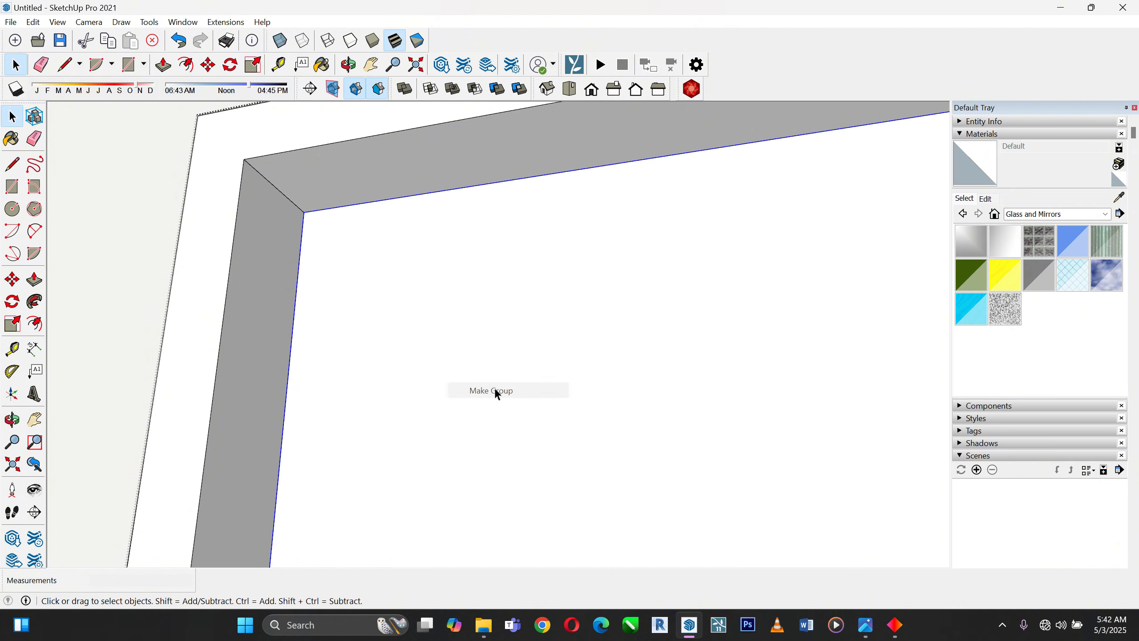
# Open the pane group and paint its face with Translucent Glass Gray from the Glass and Mirrors materials
pyautogui.doubleClick(426, 244)
pyautogui.click(427, 244)
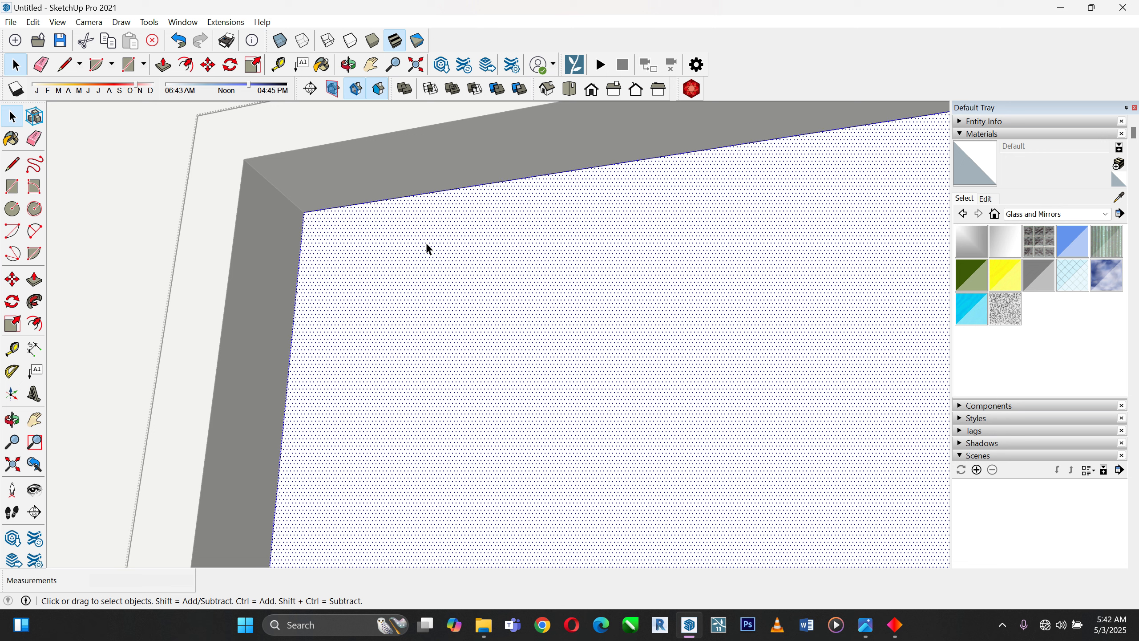
pyautogui.click(1057, 215)
pyautogui.click(1057, 215)
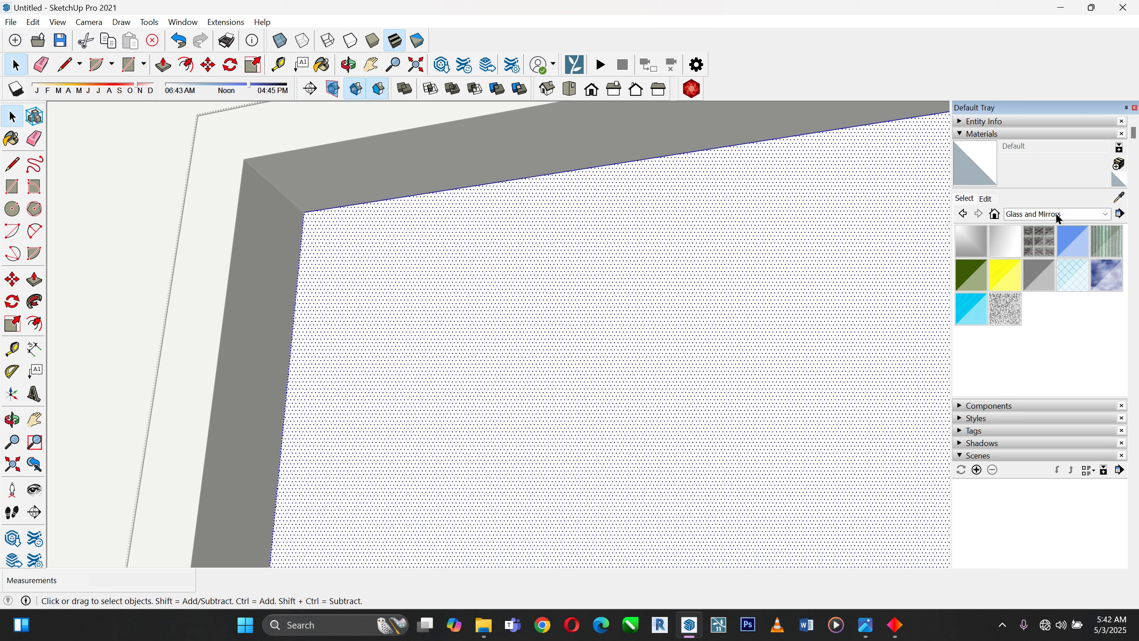
pyautogui.click(1058, 215)
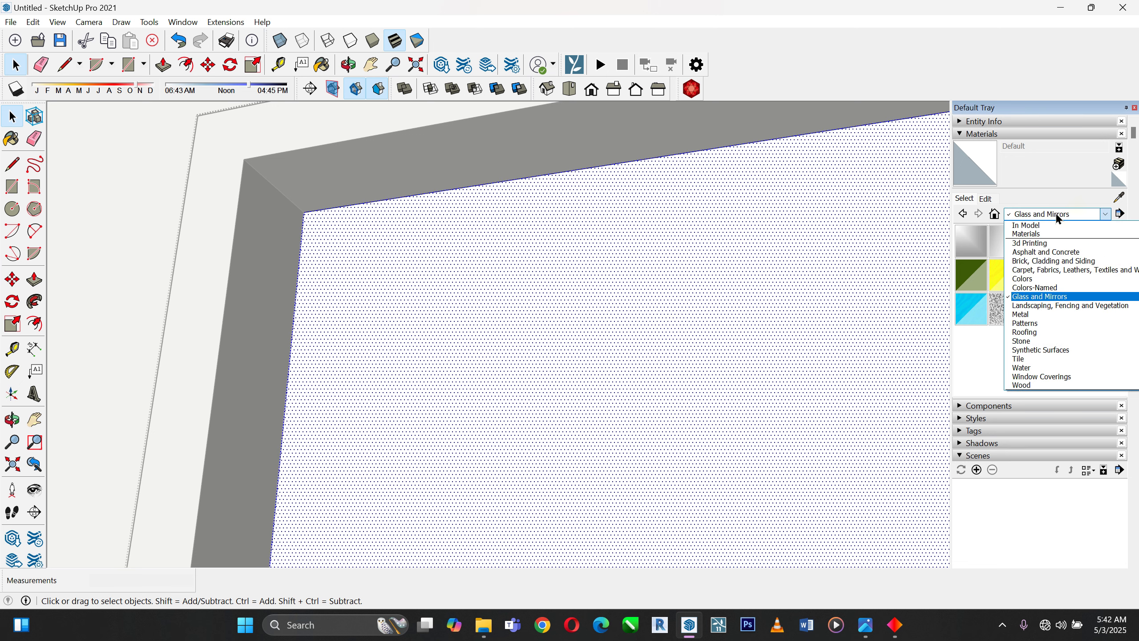
pyautogui.click(1030, 297)
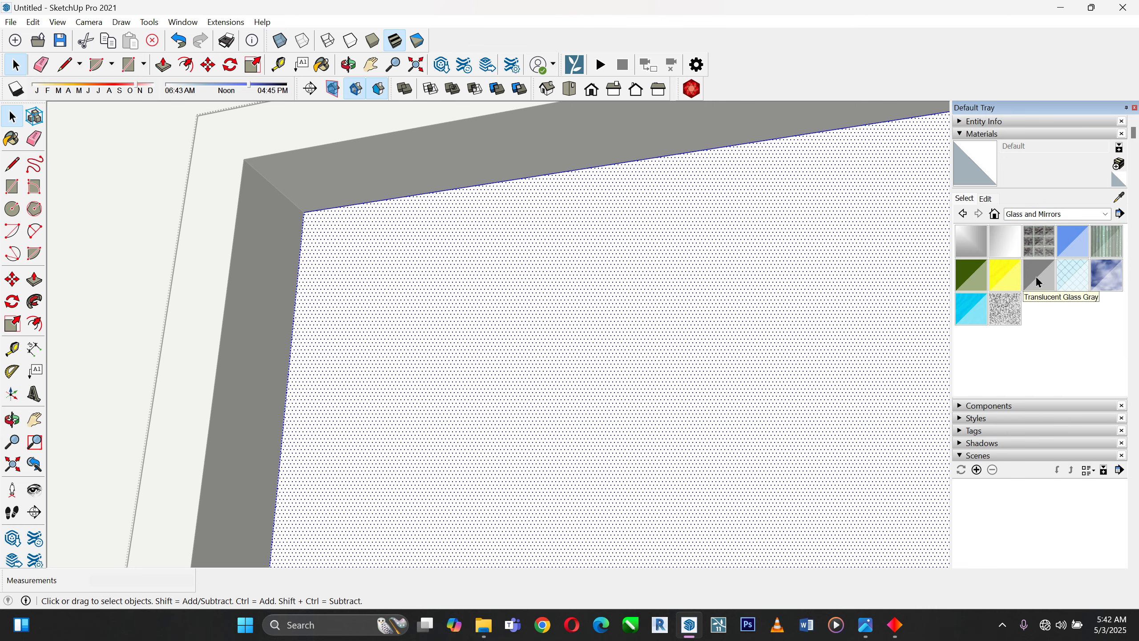
pyautogui.click(1037, 276)
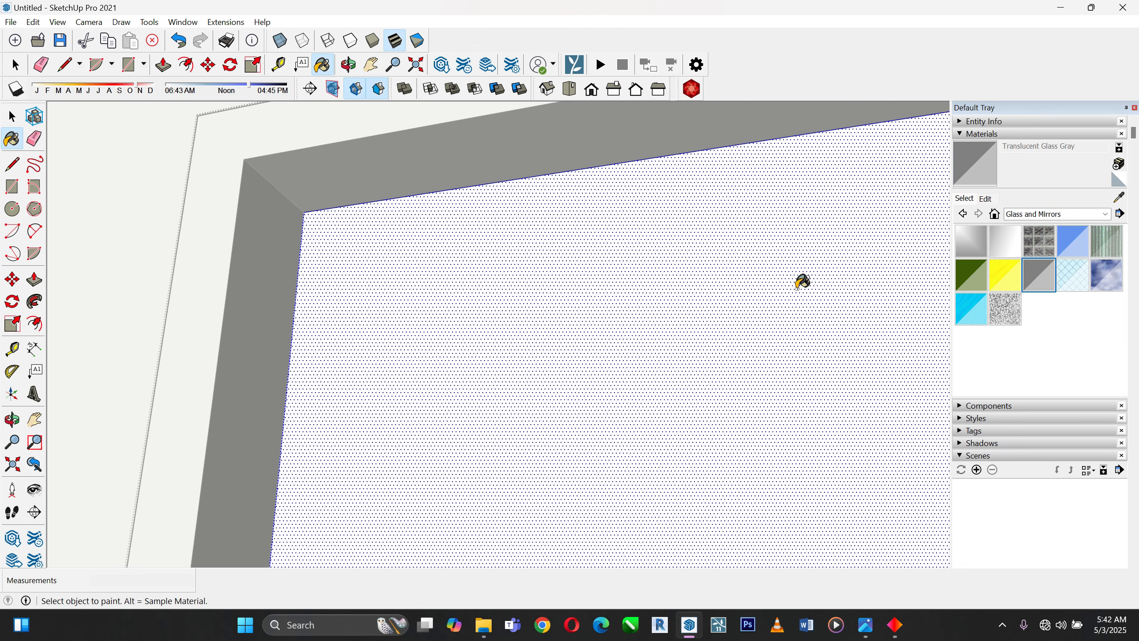
pyautogui.click(601, 251)
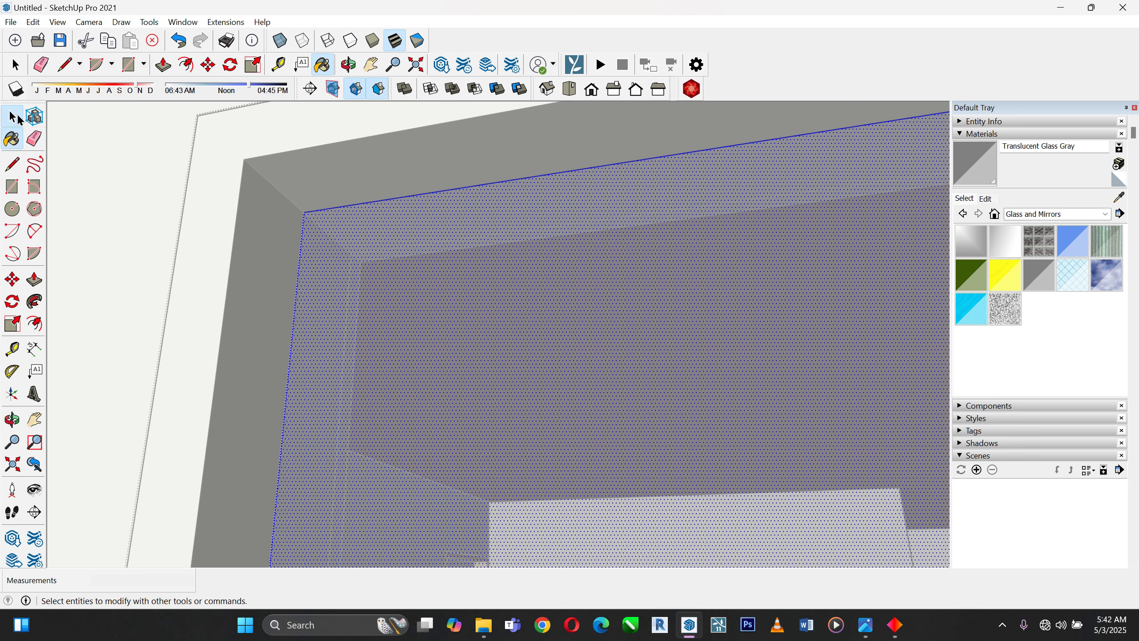
# Examine the painted glass pane in the first tall front window from straight on, at an angle and close up
pyautogui.click(14, 118)
pyautogui.moveTo(465, 282); pyautogui.dragTo(526, 397, button='middle')
pyautogui.scroll(-12, 351, 177)
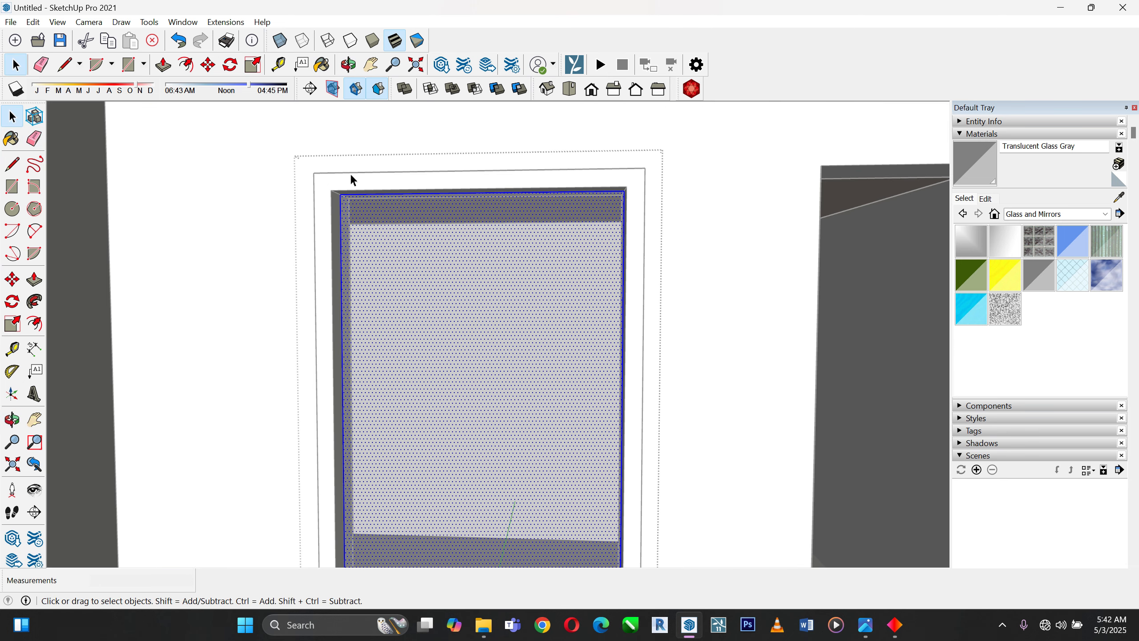
pyautogui.scroll(1, 367, 391)
pyautogui.scroll(3, 386, 404)
pyautogui.moveTo(404, 415); pyautogui.dragTo(809, 387, button='middle')
pyautogui.scroll(-4, 810, 387)
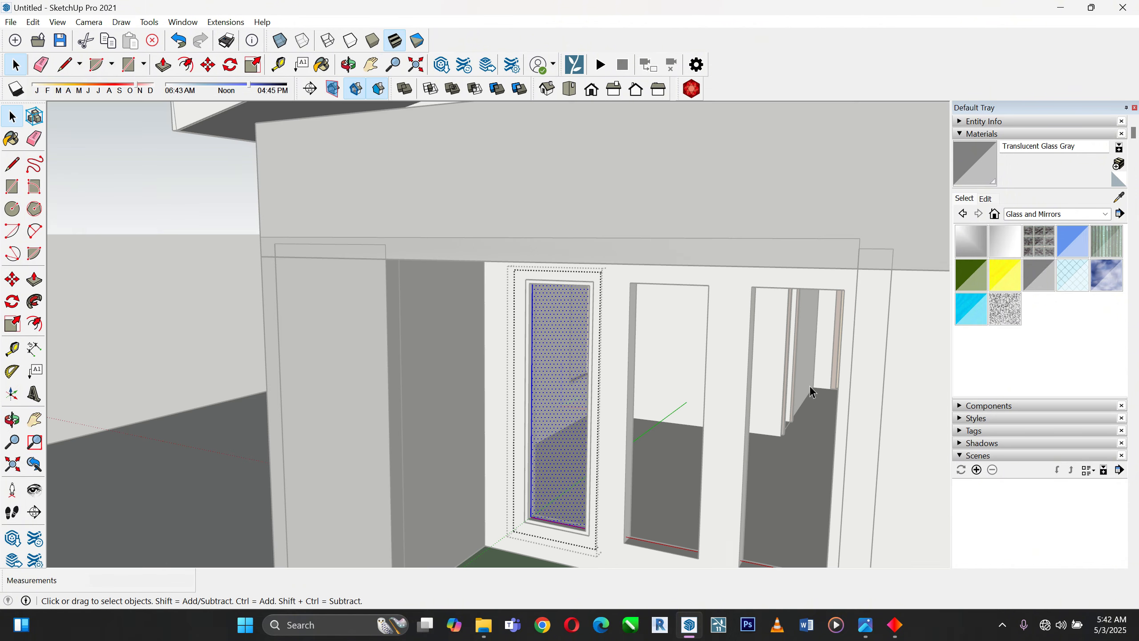
pyautogui.scroll(5, 553, 429)
pyautogui.scroll(2, 560, 377)
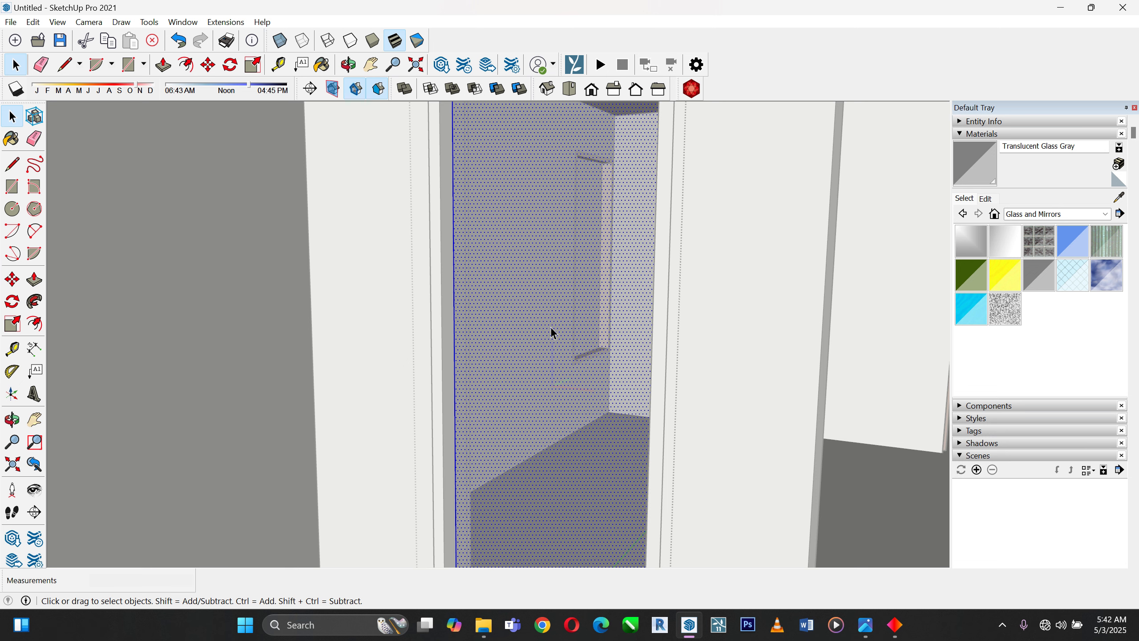
pyautogui.rightClick(552, 331)
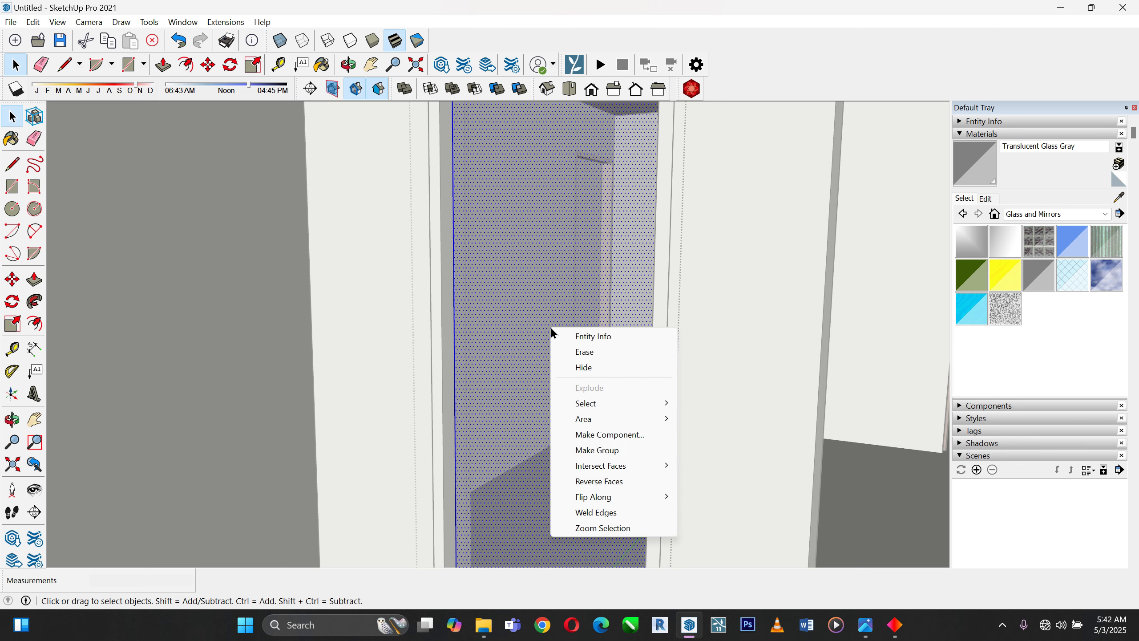
pyautogui.click(516, 263)
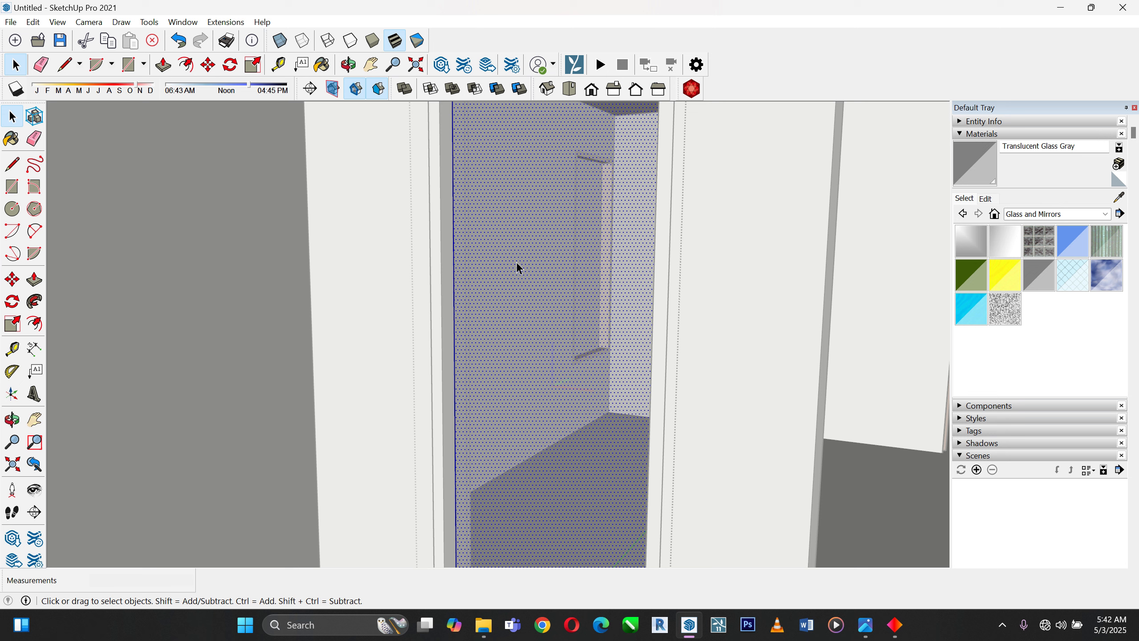
# Push/Pull the glass pane face to a thickness of 15 mm
pyautogui.click(35, 280)
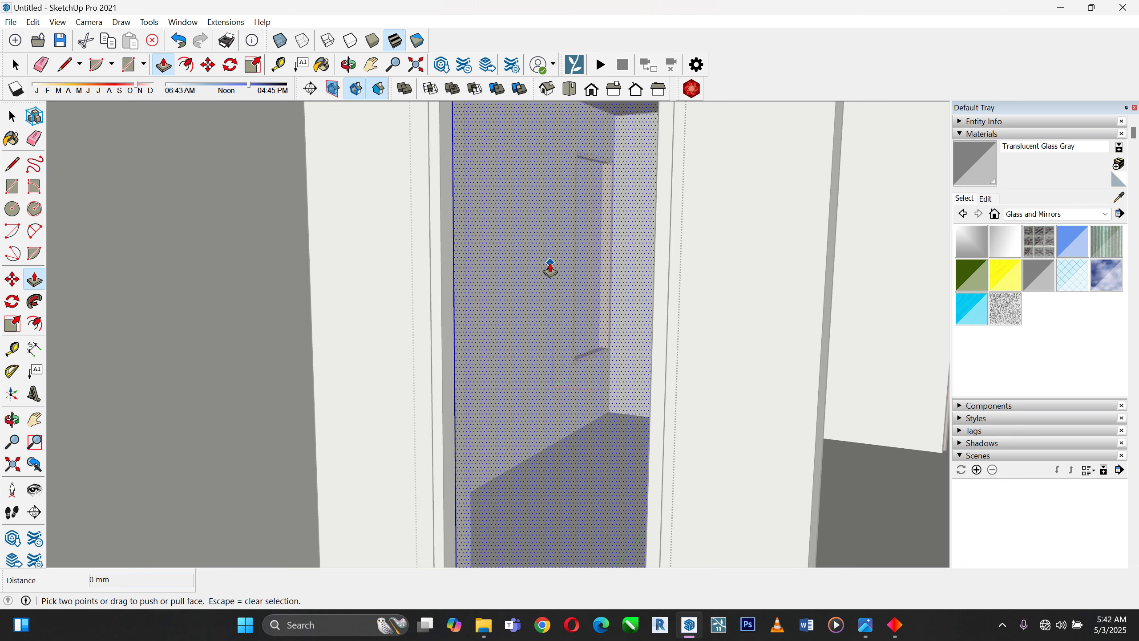
pyautogui.scroll(2, 547, 270)
pyautogui.moveTo(547, 270); pyautogui.dragTo(465, 267, button='middle')
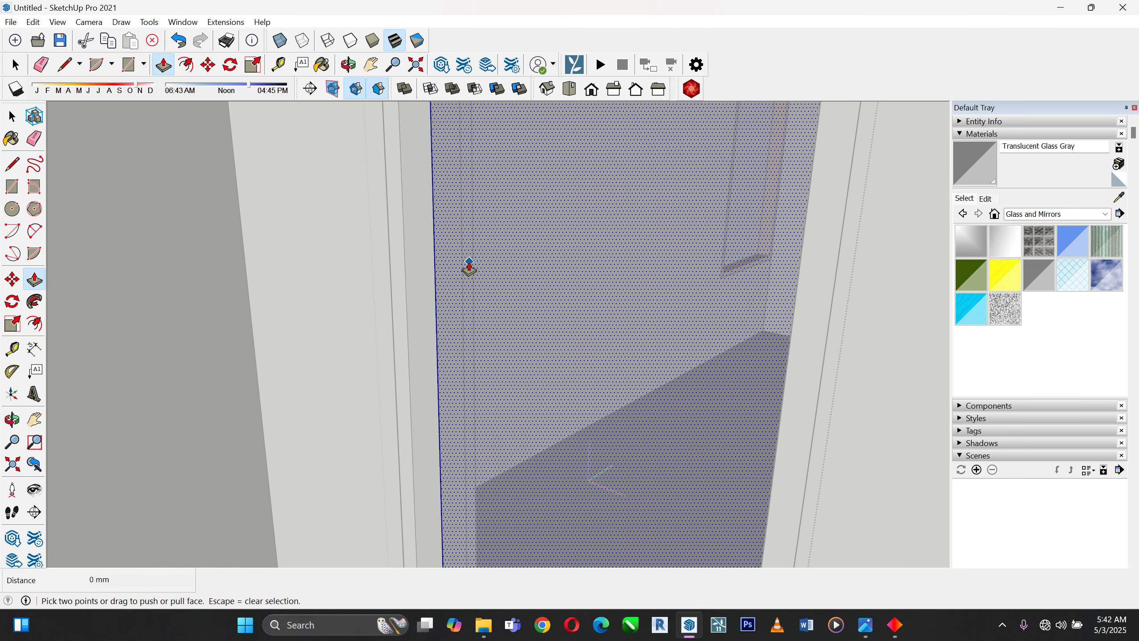
pyautogui.click(493, 267)
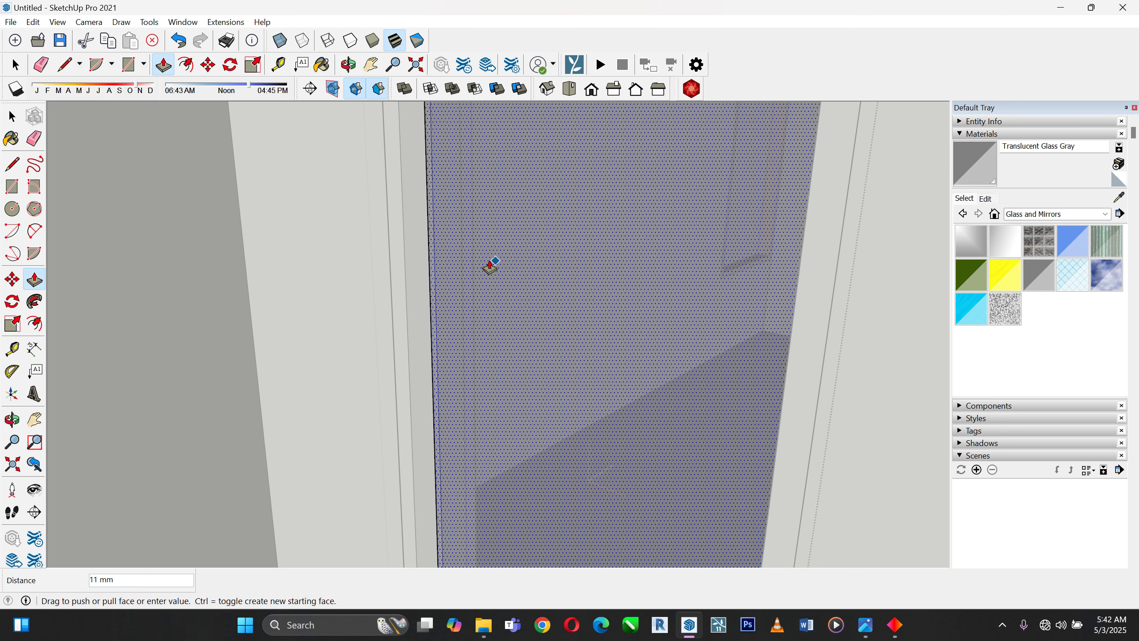
pyautogui.scroll(3, 490, 264)
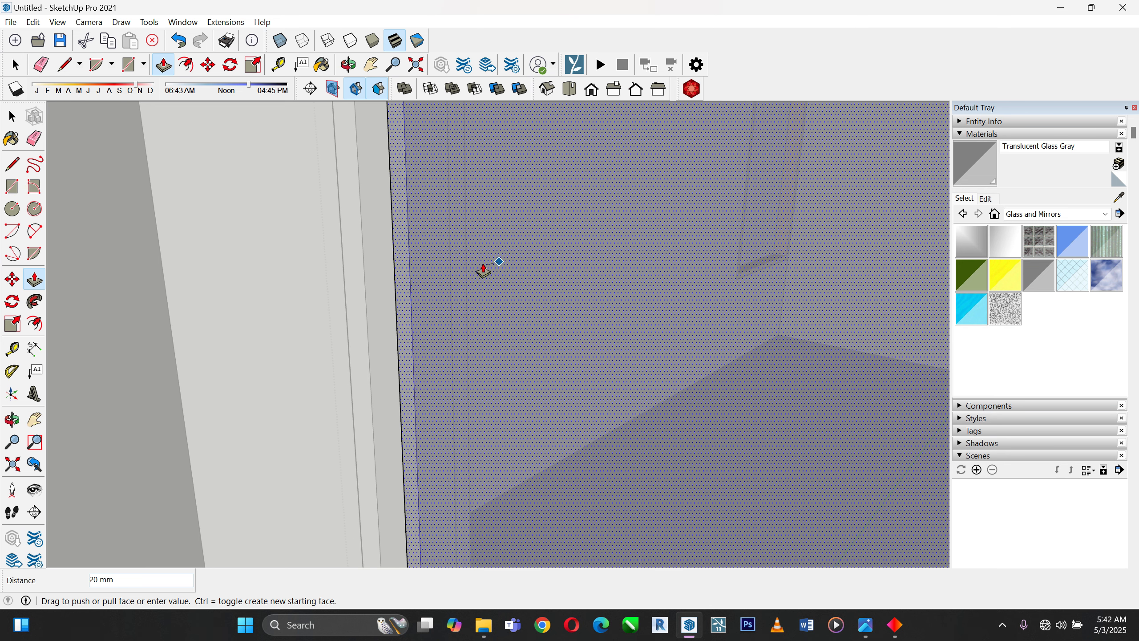
pyautogui.write('15')
pyautogui.press('Return')
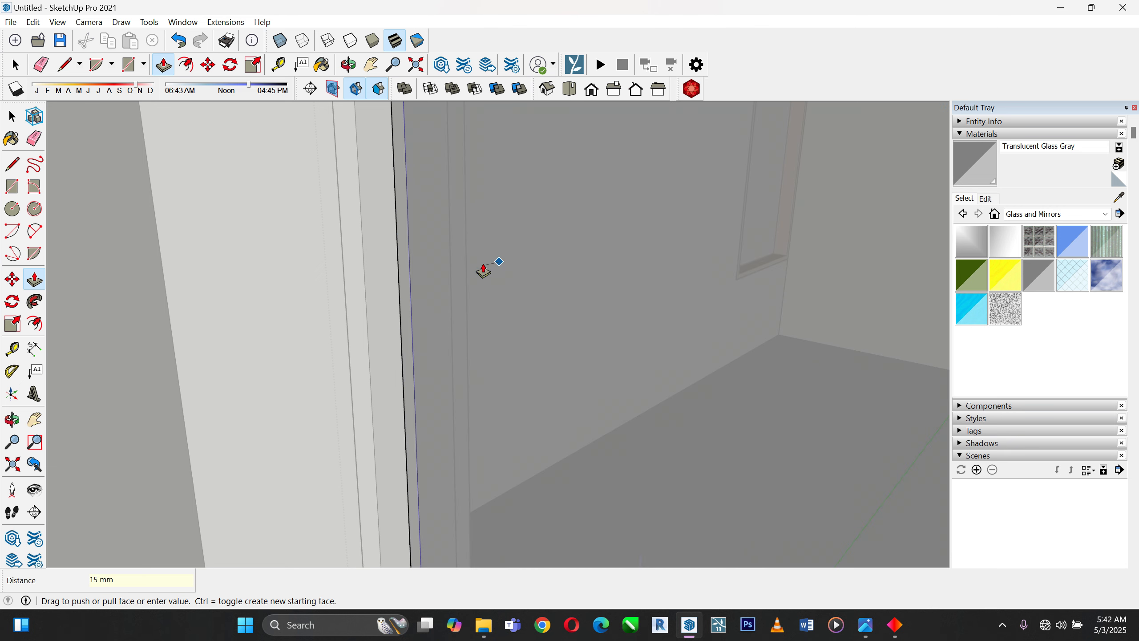
pyautogui.moveTo(484, 271); pyautogui.dragTo(451, 247, button='middle')
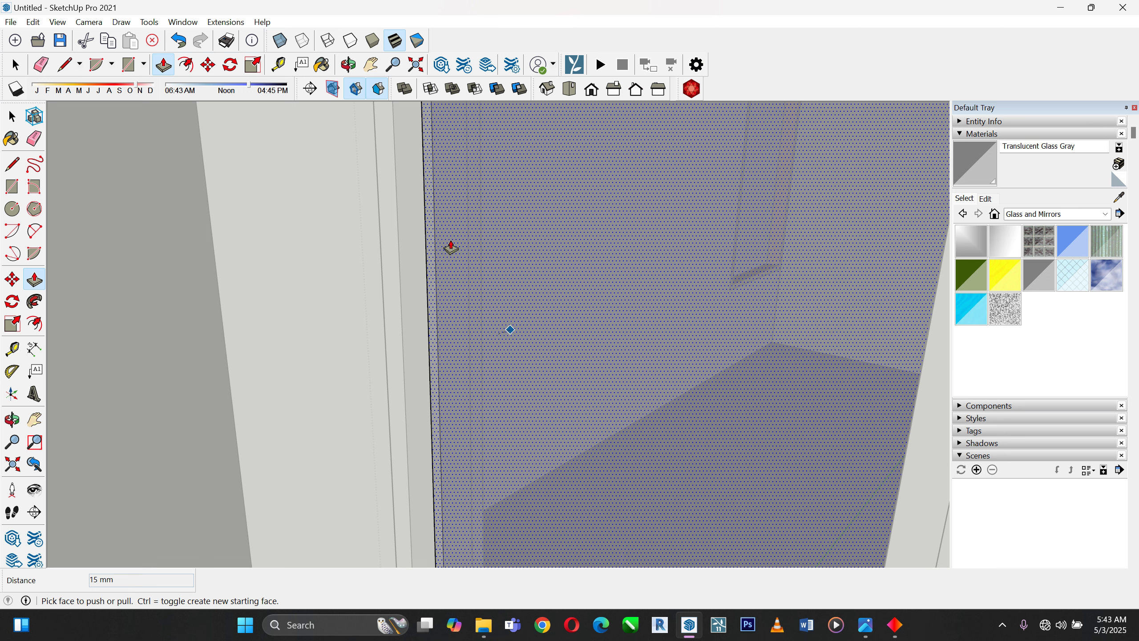
# Push the glass pane's face back by 5 mm with Push/Pull and leave the pane group
pyautogui.moveTo(460, 249); pyautogui.dragTo(476, 256)
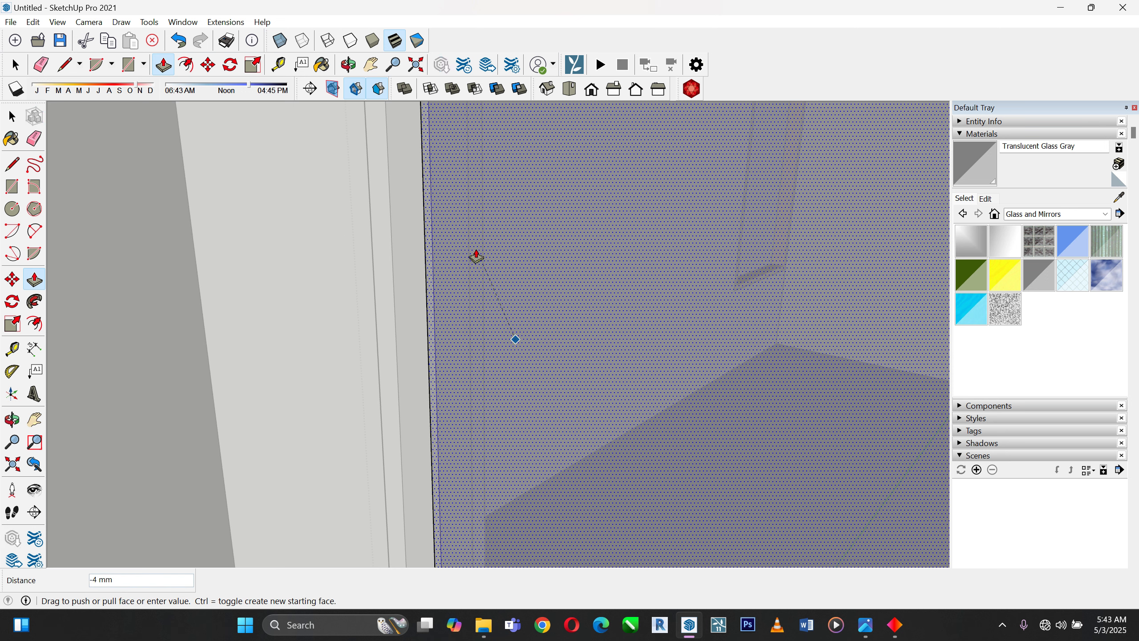
pyautogui.write('5')
pyautogui.press('Return')
pyautogui.scroll(-3, 673, 270)
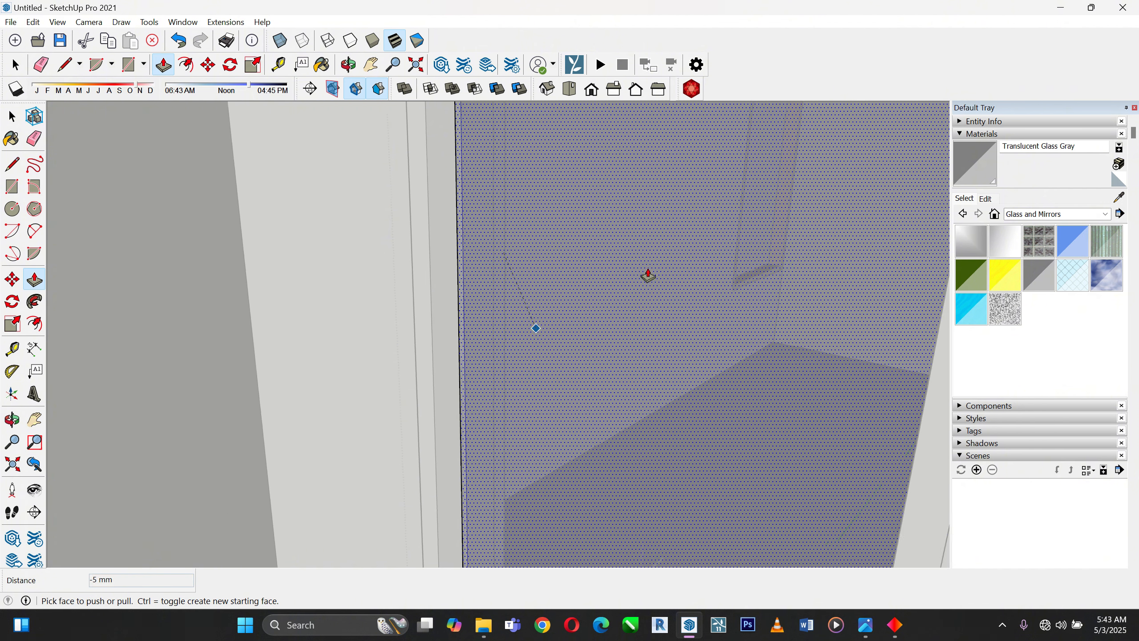
pyautogui.click(11, 117)
pyautogui.scroll(-5, 575, 322)
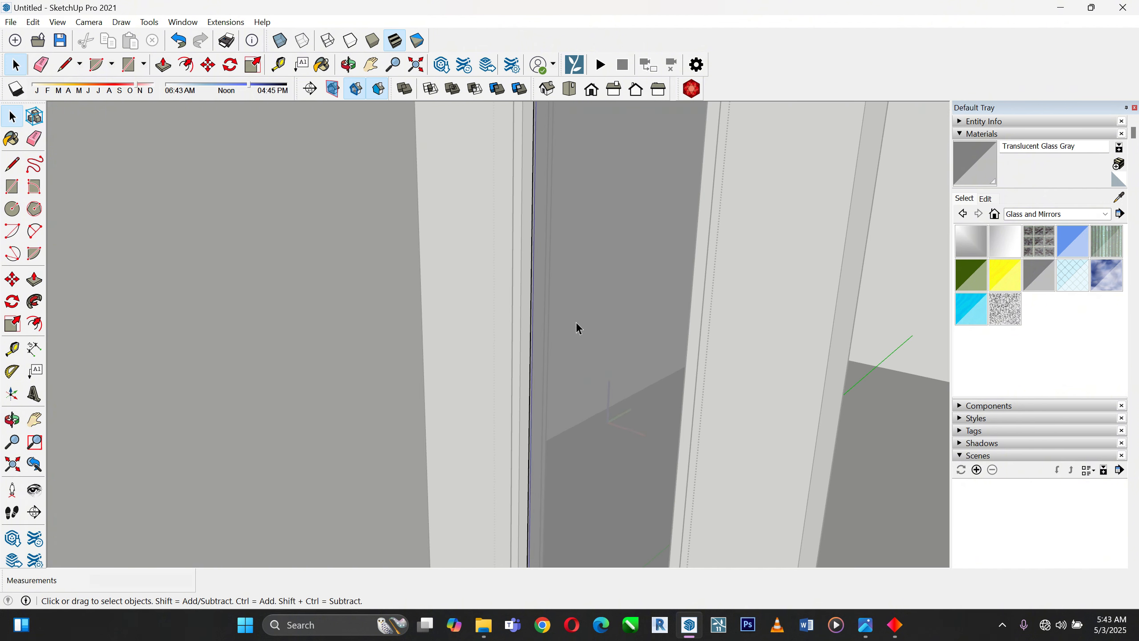
pyautogui.scroll(-6, 184, 190)
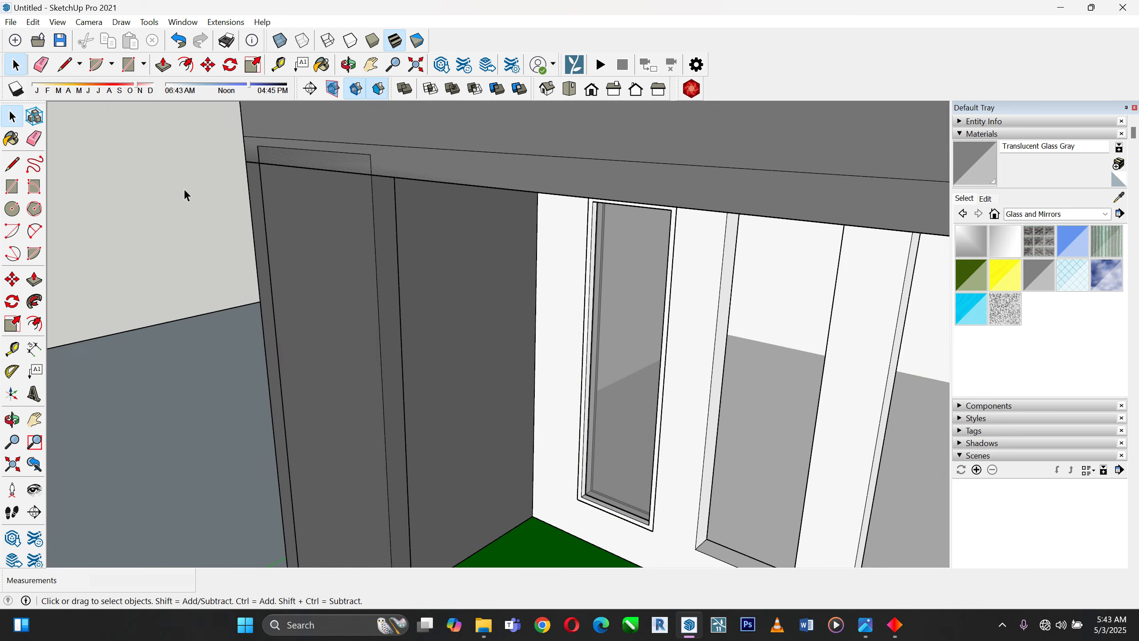
# Open the first tall window's frame component, paint all its frame geometry with Aluminum from the Metal materials, and close it
pyautogui.scroll(8, 358, 339)
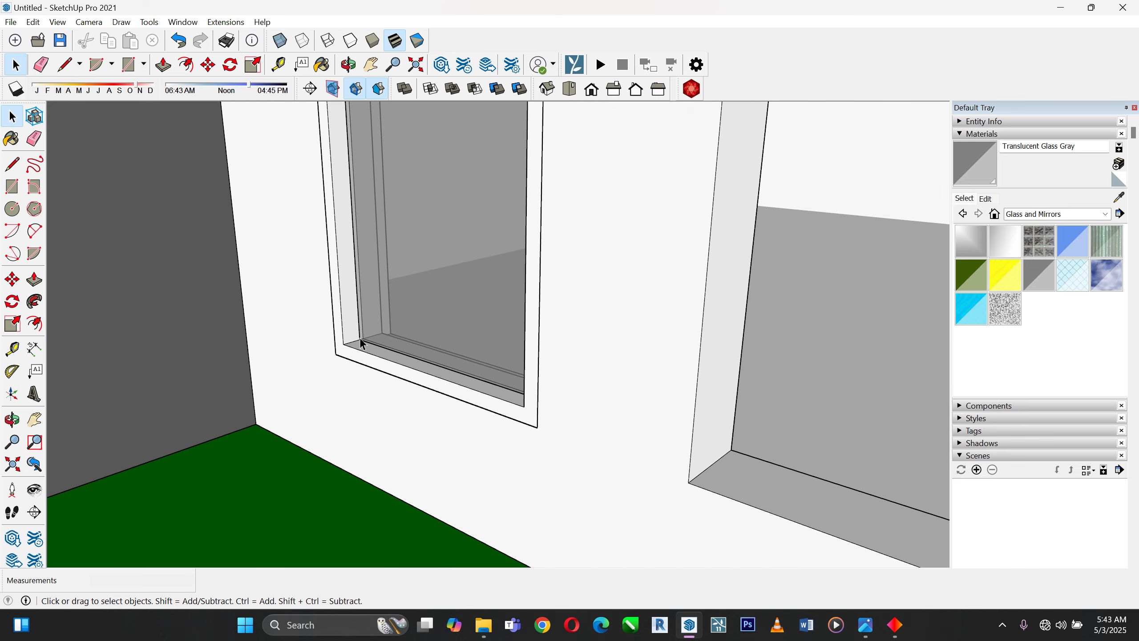
pyautogui.moveTo(361, 343); pyautogui.dragTo(394, 465, button='middle')
pyautogui.scroll(2, 393, 464)
pyautogui.scroll(-4, 393, 460)
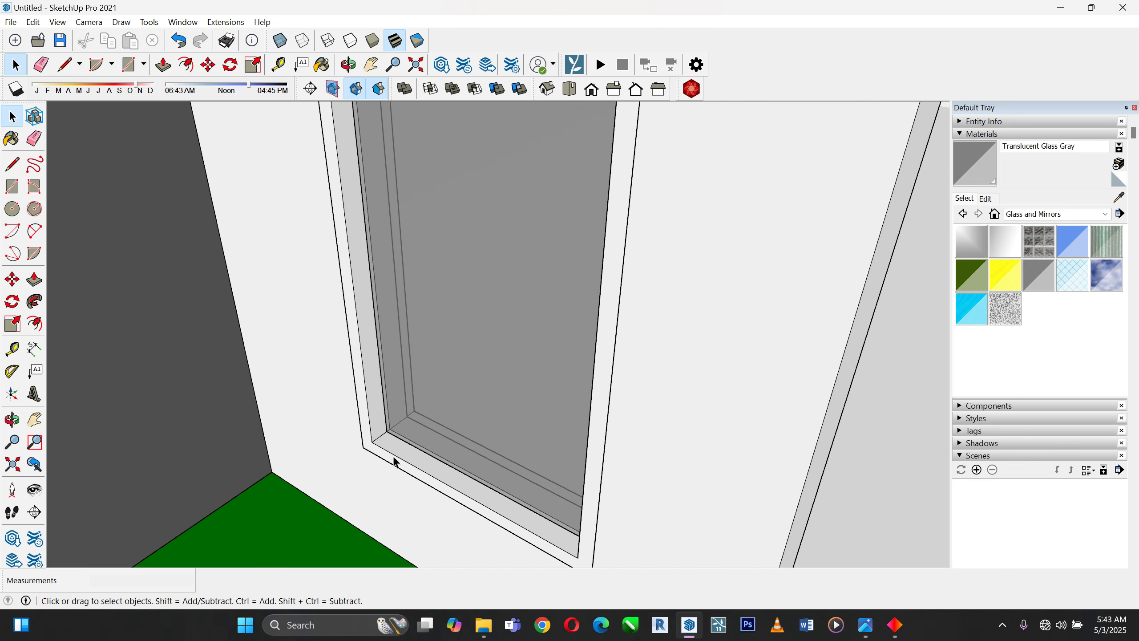
pyautogui.scroll(1, 393, 450)
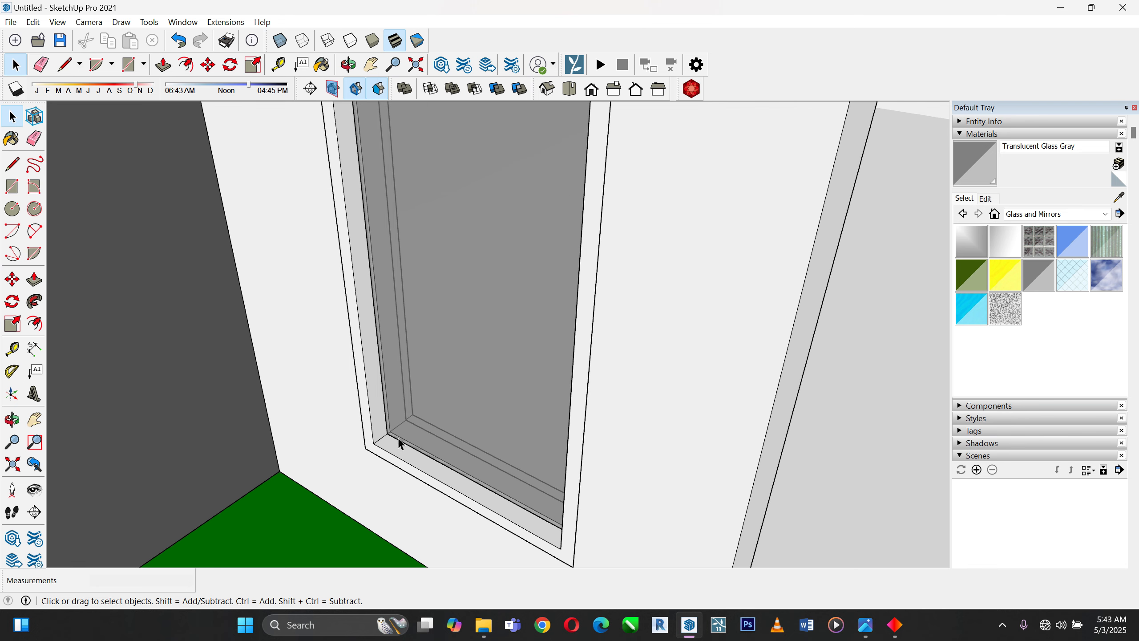
pyautogui.scroll(5, 400, 473)
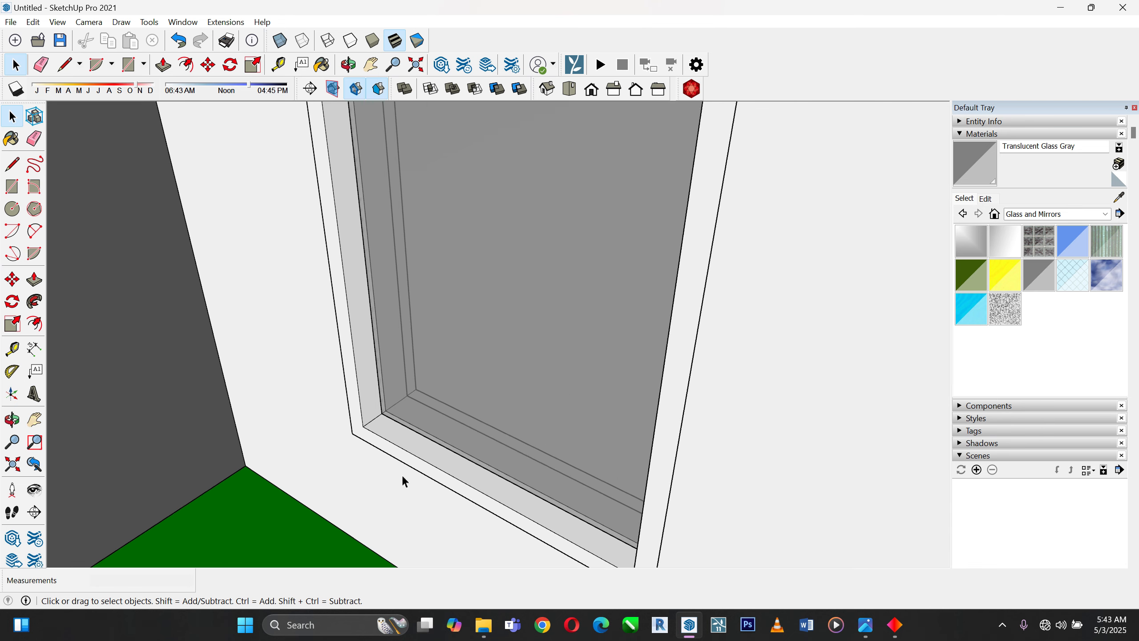
pyautogui.doubleClick(402, 455)
pyautogui.click(403, 455)
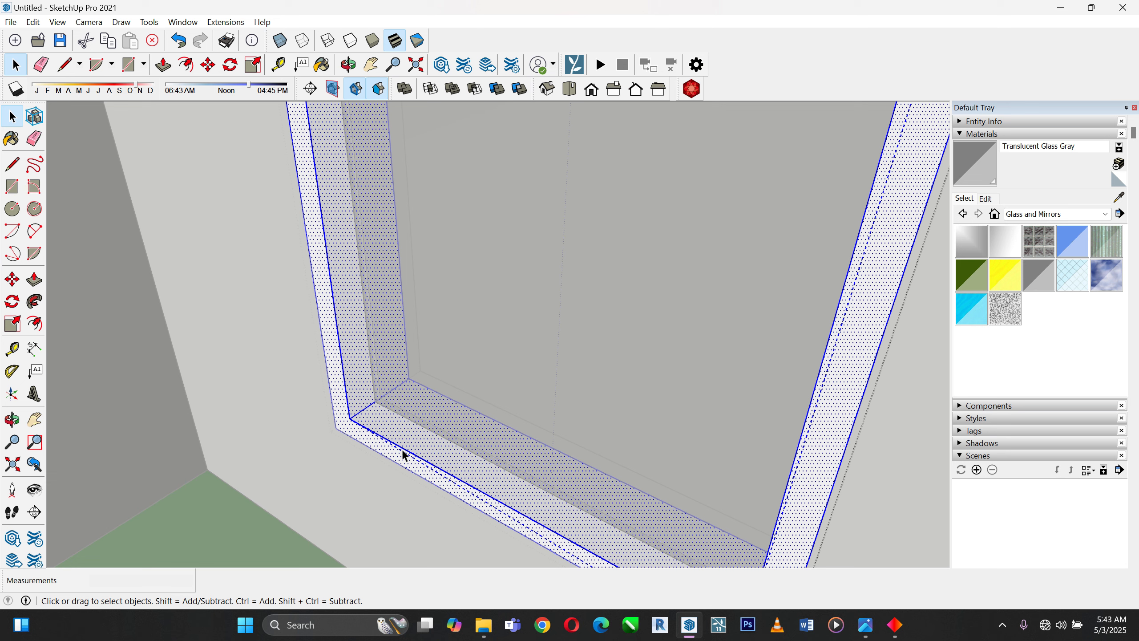
pyautogui.tripleClick(402, 449)
pyautogui.scroll(-3, 404, 449)
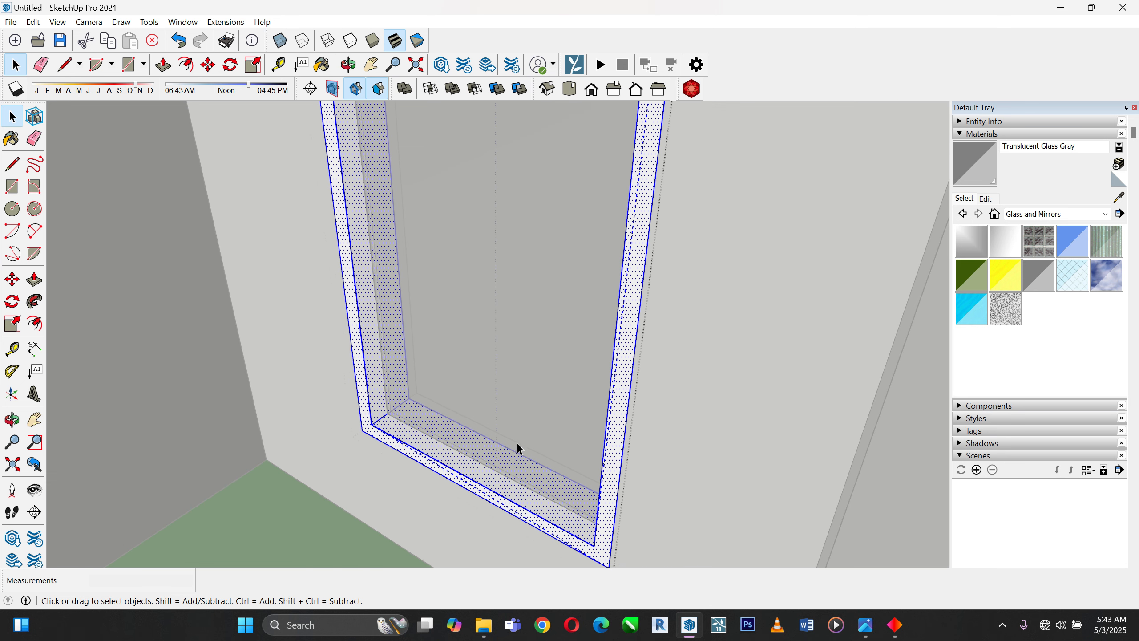
pyautogui.click(1077, 215)
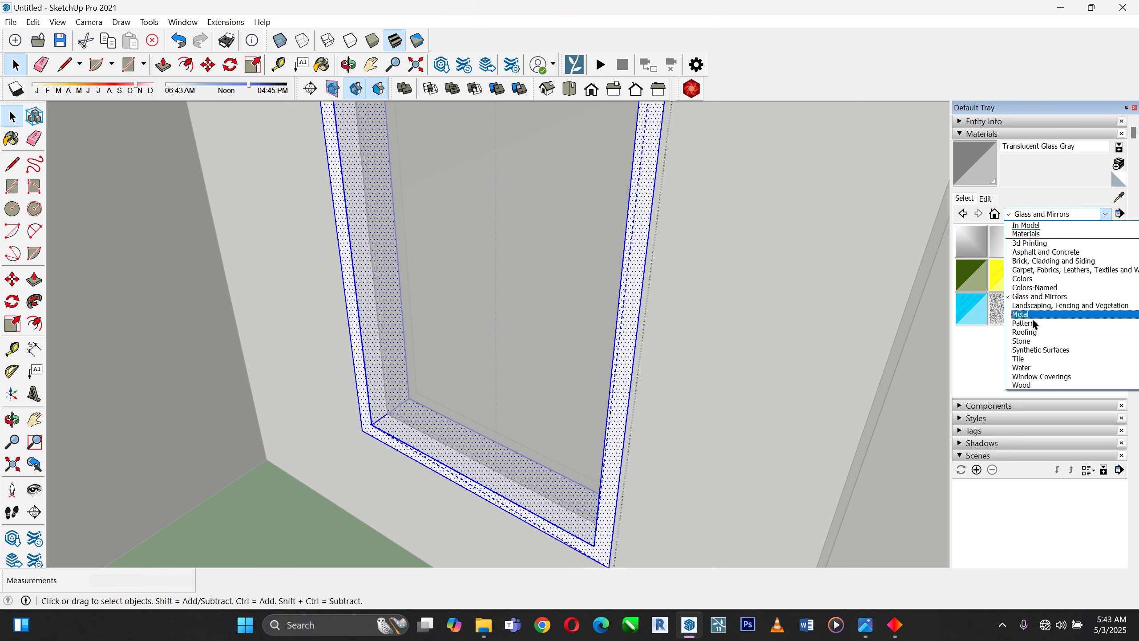
pyautogui.click(1046, 315)
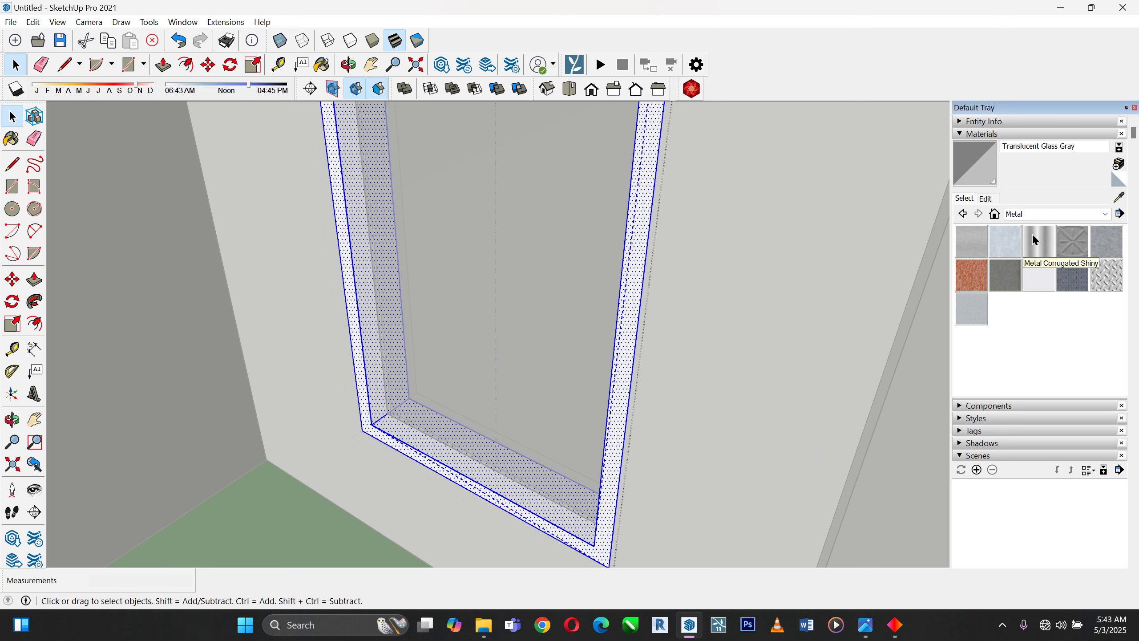
pyautogui.click(970, 240)
pyautogui.scroll(3, 351, 224)
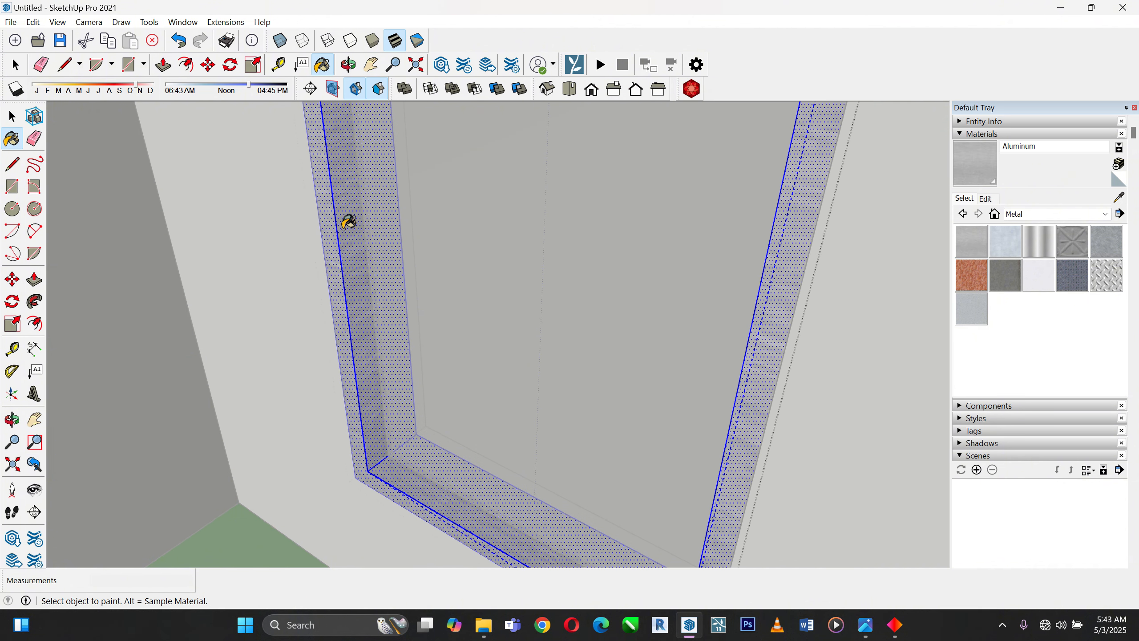
pyautogui.click(12, 117)
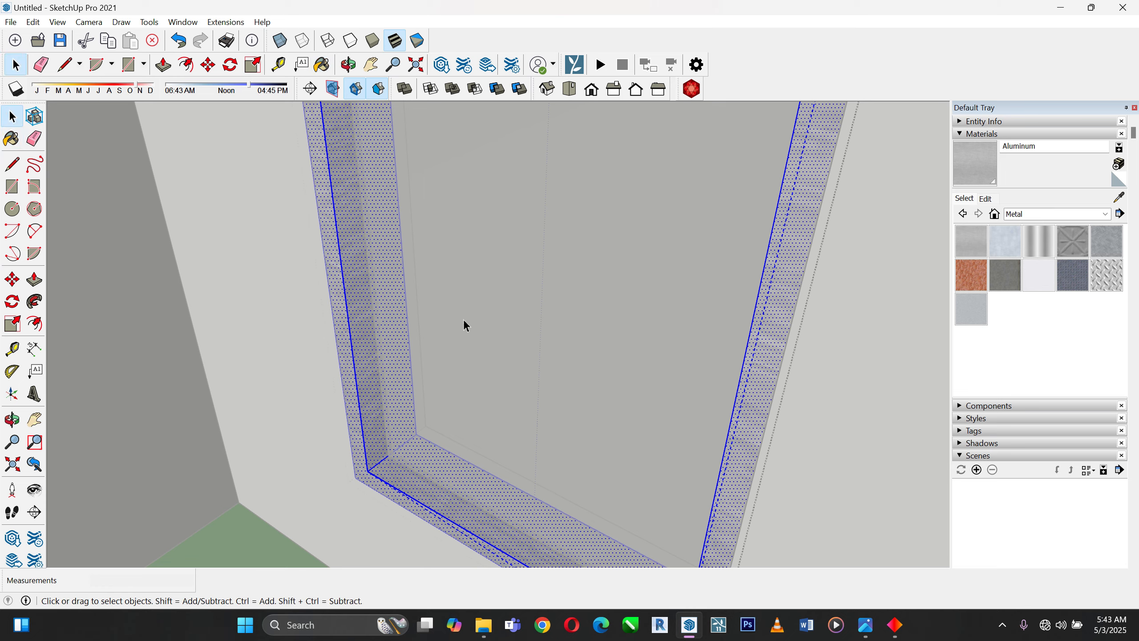
pyautogui.scroll(-4, 754, 365)
pyautogui.moveTo(759, 351); pyautogui.dragTo(267, 448, button='middle')
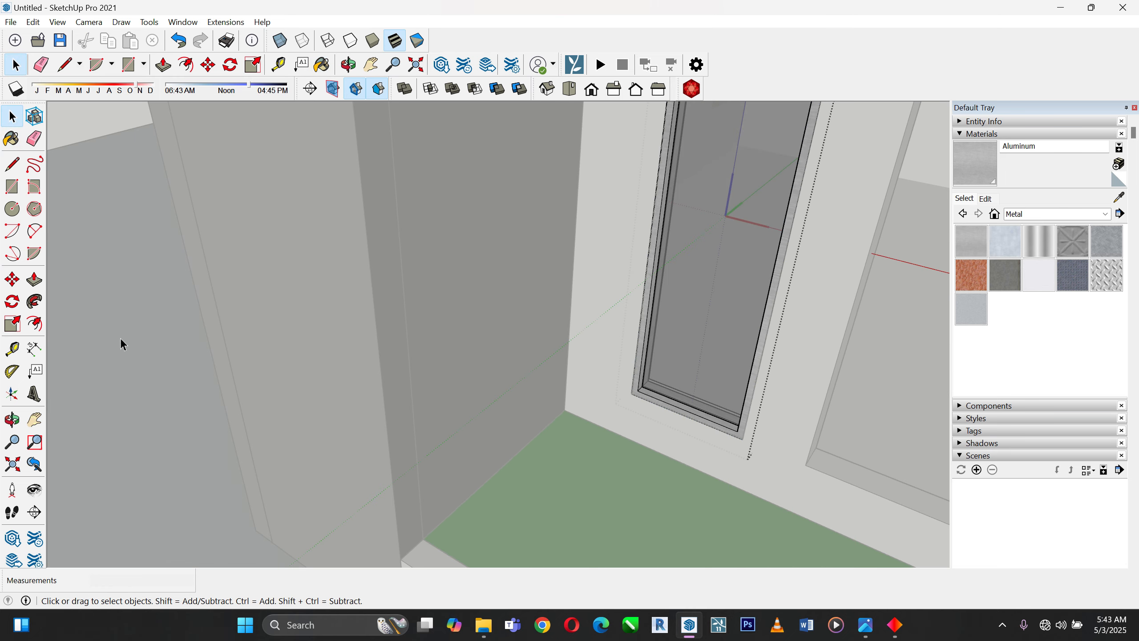
pyautogui.click(153, 327)
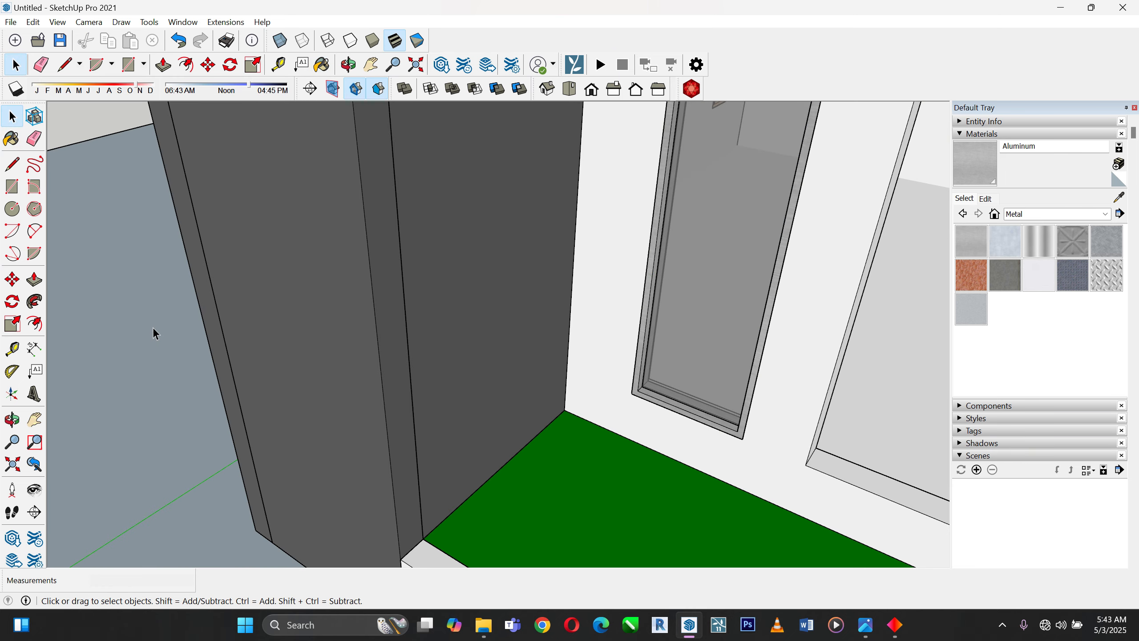
# Examine the painted frame and glass pane of the first tall window close up
pyautogui.scroll(-3, 179, 415)
pyautogui.scroll(1, 398, 351)
pyautogui.scroll(5, 487, 431)
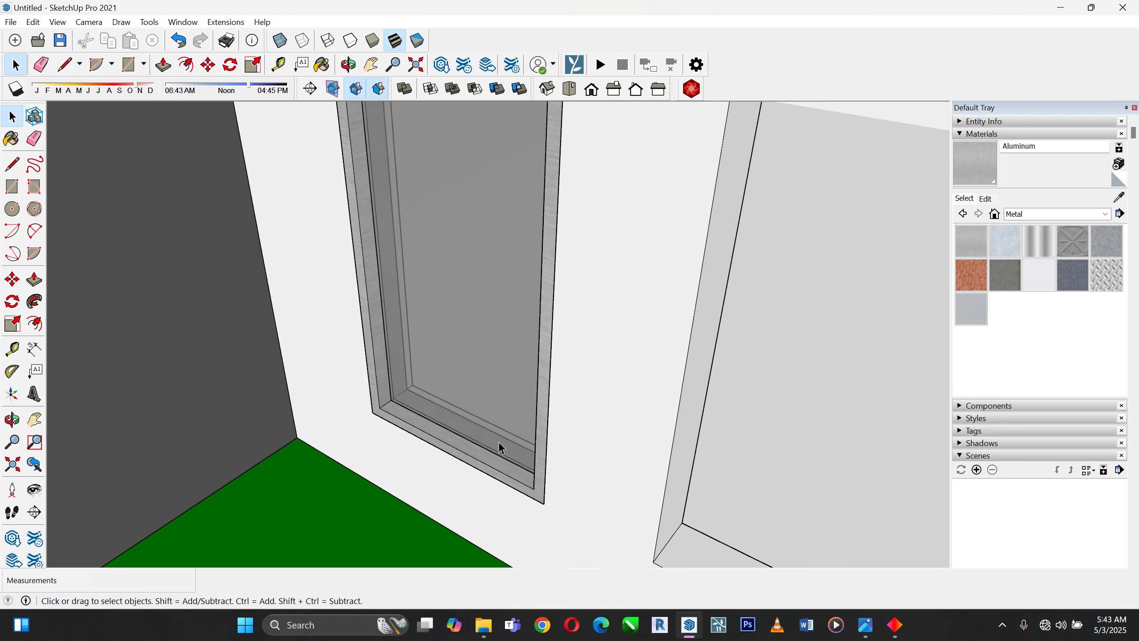
pyautogui.moveTo(498, 441); pyautogui.dragTo(563, 468, button='middle')
pyautogui.scroll(3, 538, 471)
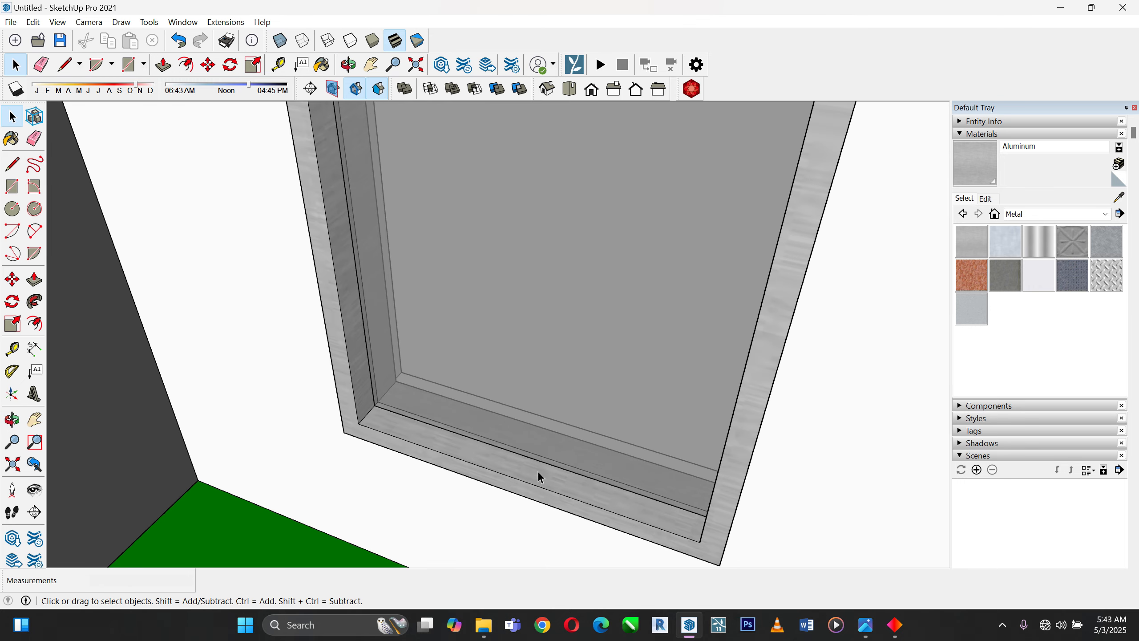
pyautogui.scroll(-3, 309, 396)
pyautogui.scroll(2, 482, 440)
# Copy the finished window from its lower outer corner 900 mm along the wall into the middle opening
pyautogui.click(341, 413)
pyautogui.scroll(-1, 341, 413)
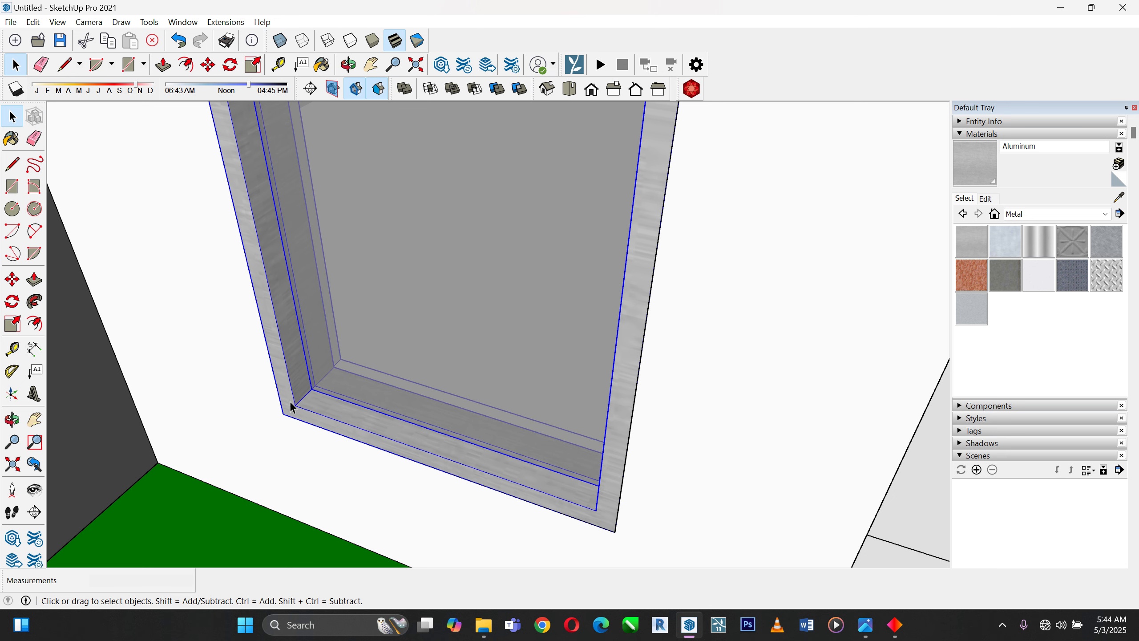
pyautogui.scroll(-2, 236, 399)
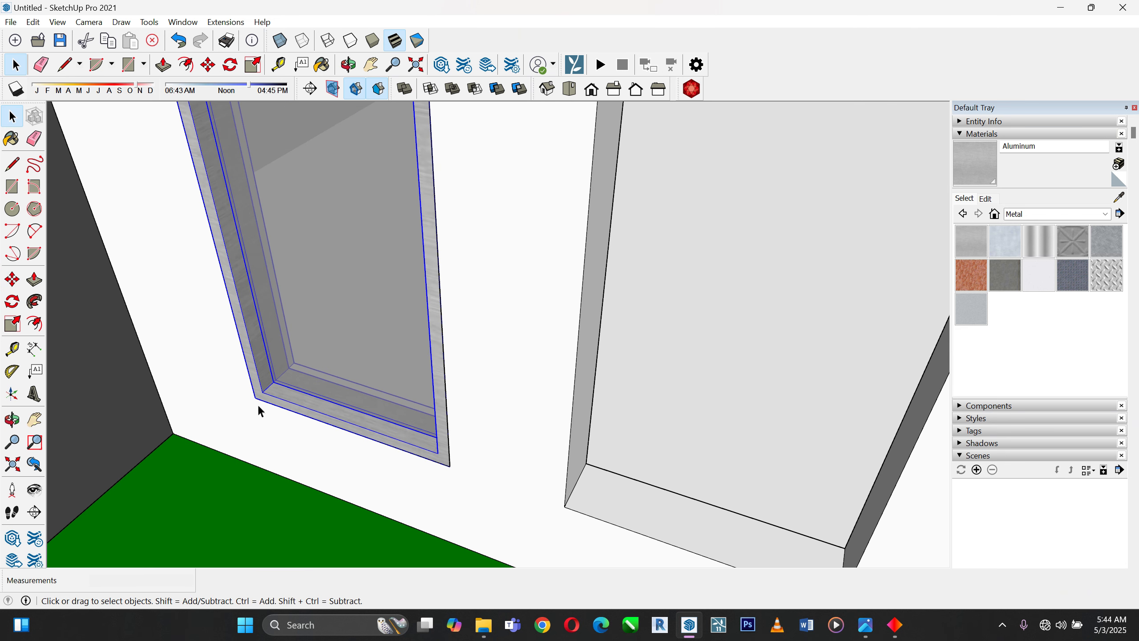
pyautogui.scroll(1, 255, 401)
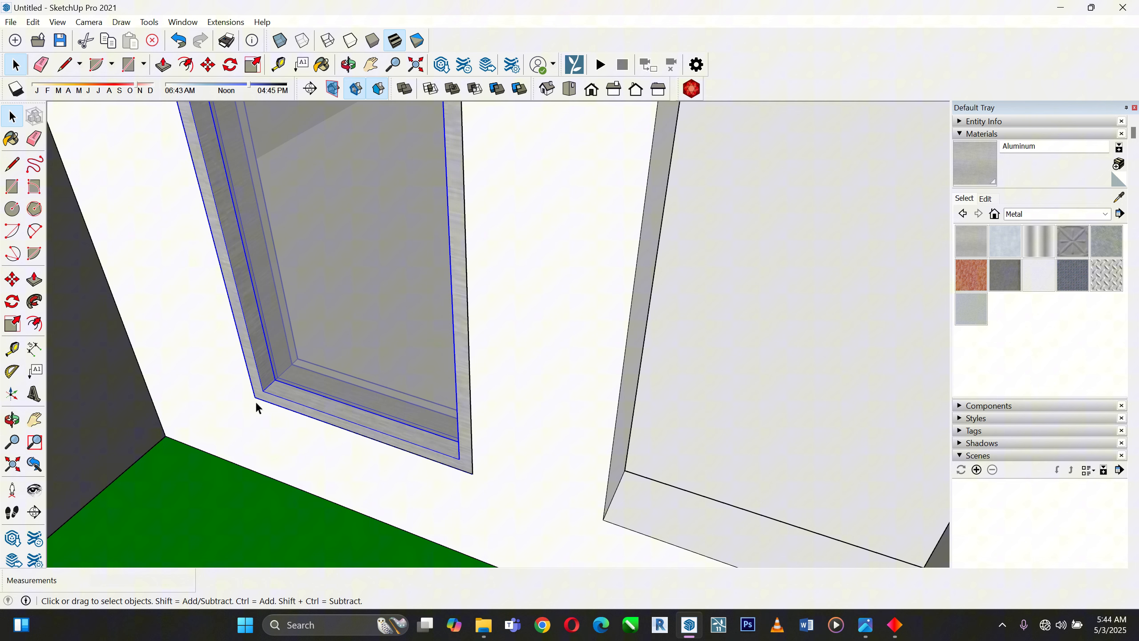
pyautogui.click(12, 279)
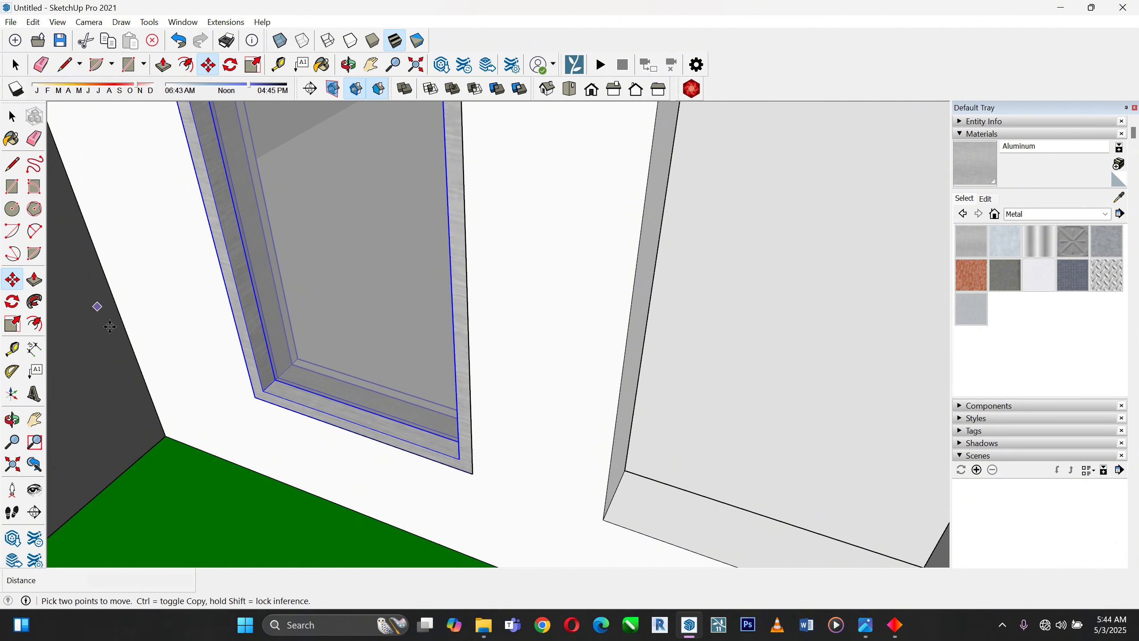
pyautogui.scroll(2, 283, 427)
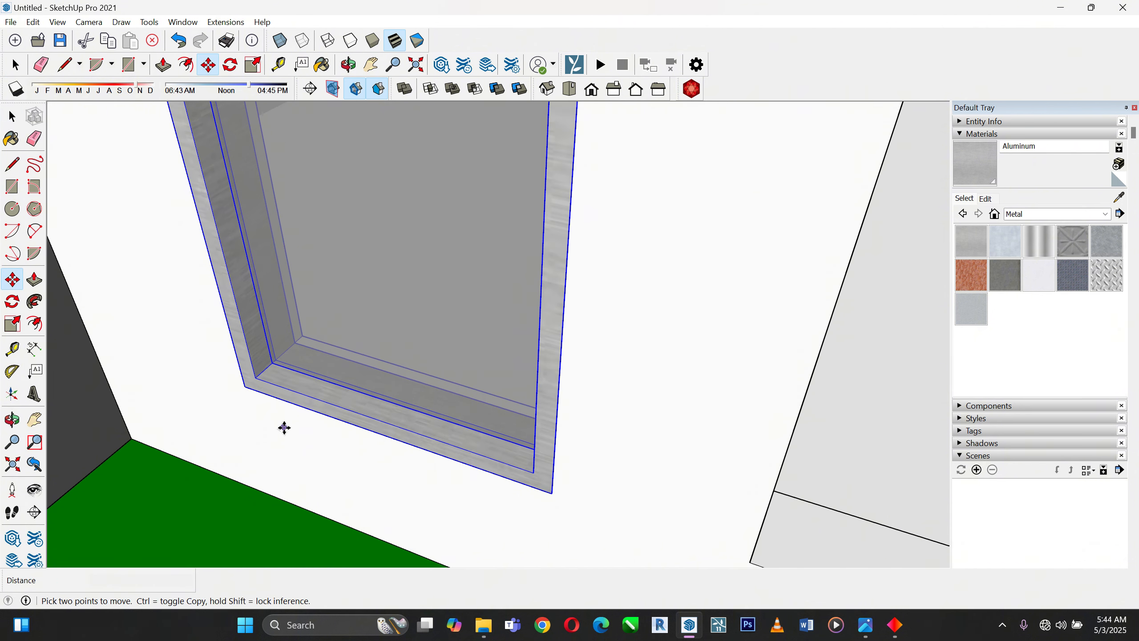
pyautogui.click(245, 387)
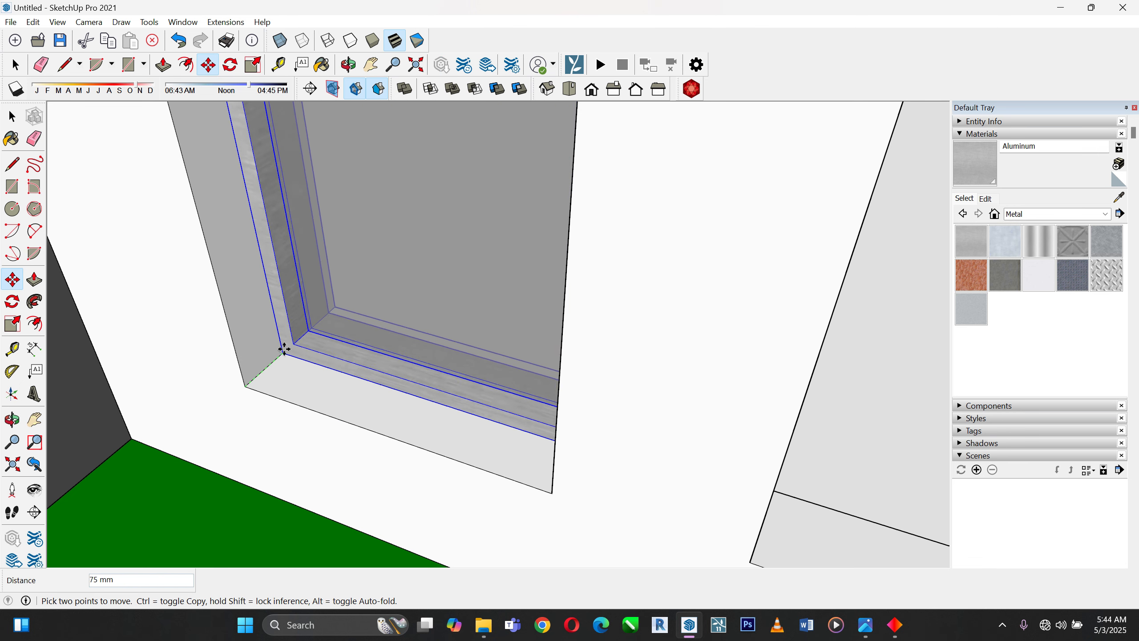
pyautogui.scroll(-4, 303, 294)
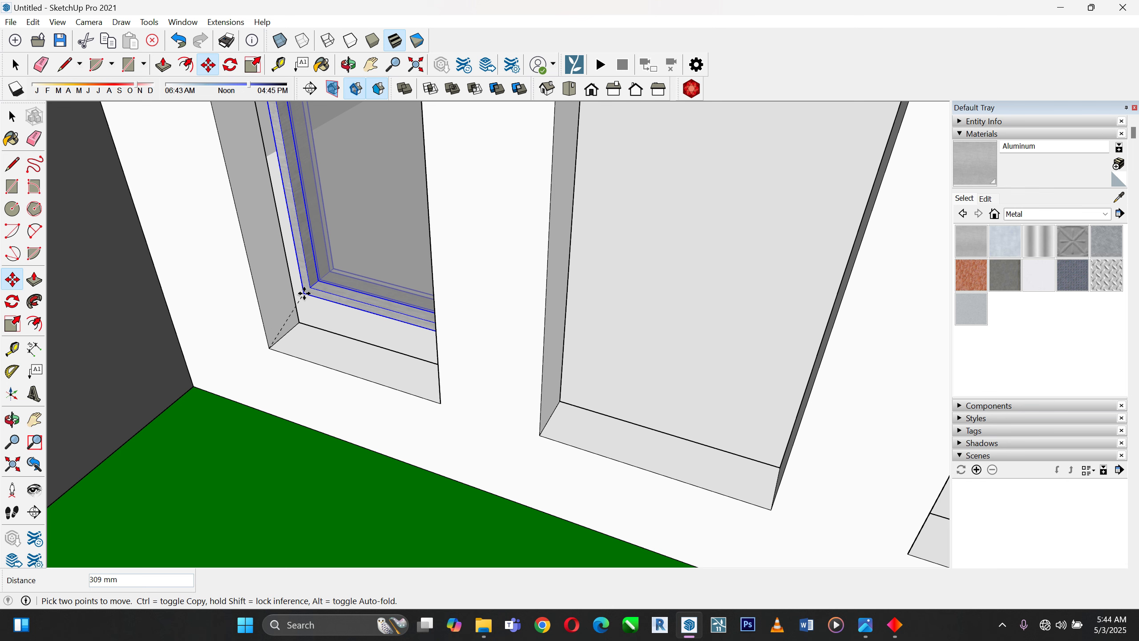
pyautogui.press('ctrl')
pyautogui.click(304, 294)
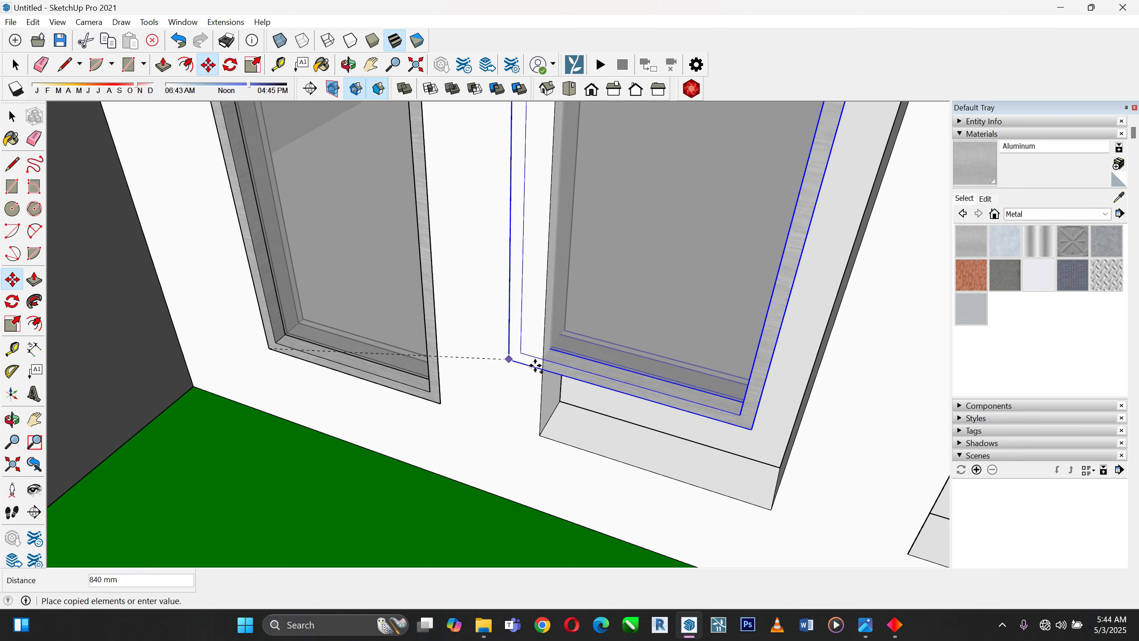
pyautogui.click(541, 434)
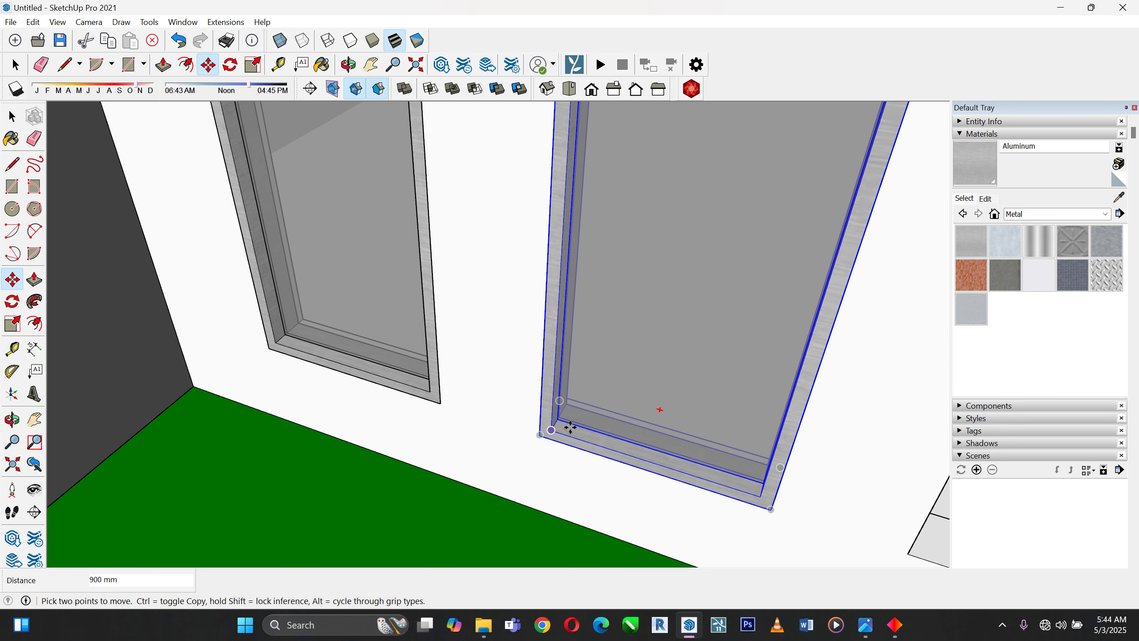
# Copy the middle window another 900 mm along the wall into the third tall opening
pyautogui.click(540, 434)
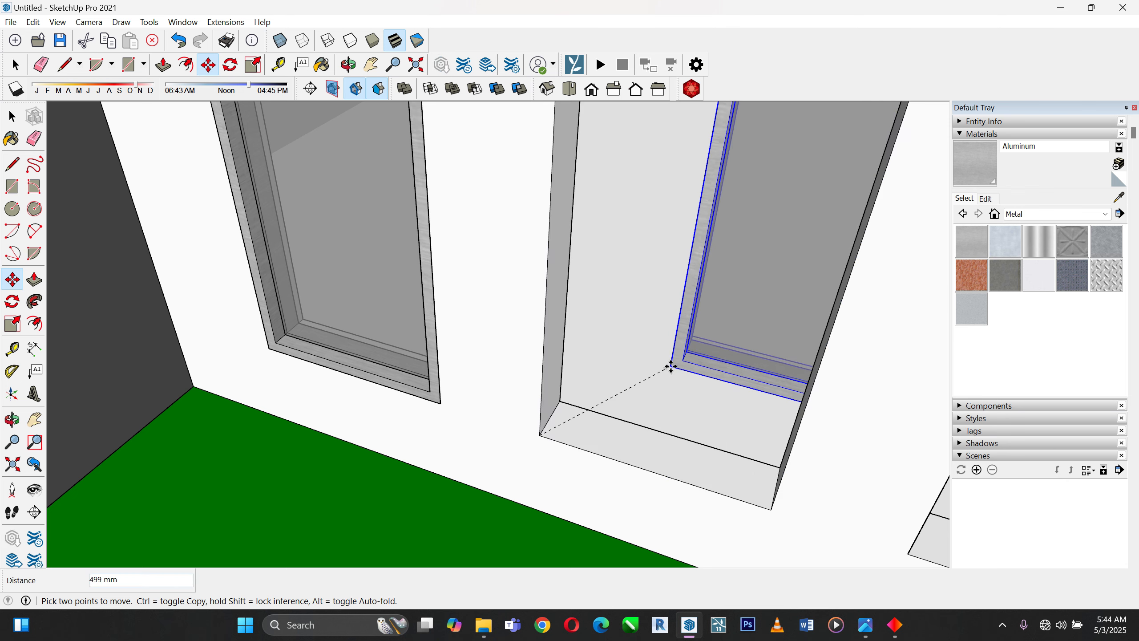
pyautogui.press('ctrl')
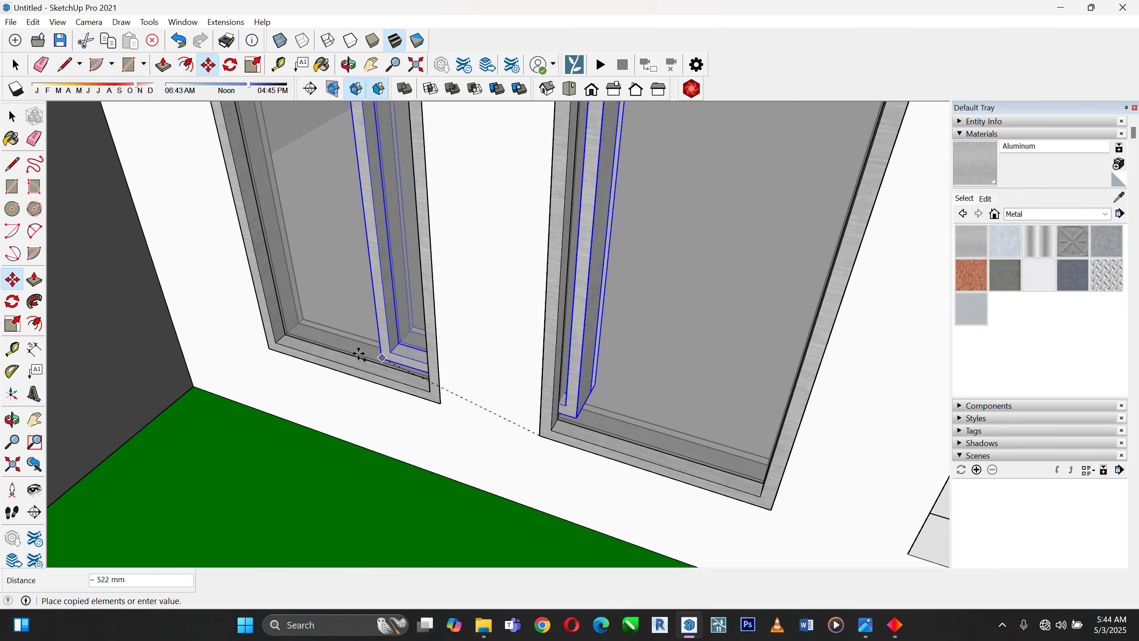
pyautogui.scroll(-5, 318, 317)
pyautogui.scroll(2, 584, 407)
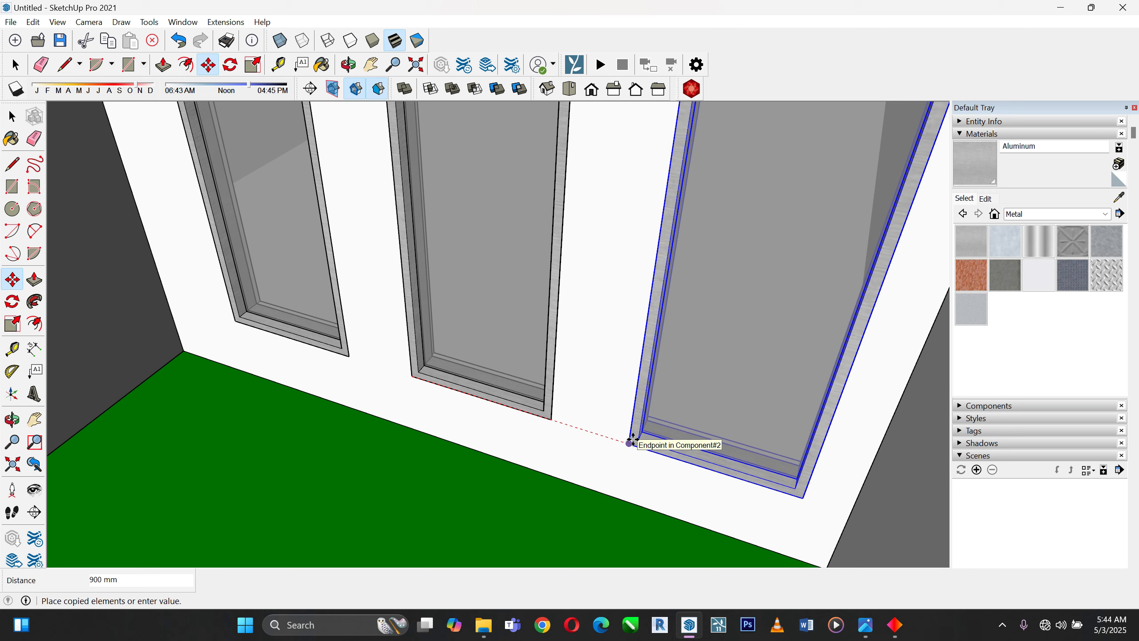
pyautogui.click(633, 441)
pyautogui.scroll(-5, 463, 537)
pyautogui.scroll(1, 473, 506)
pyautogui.moveTo(483, 493); pyautogui.dragTo(704, 345, button='middle')
pyautogui.click(12, 116)
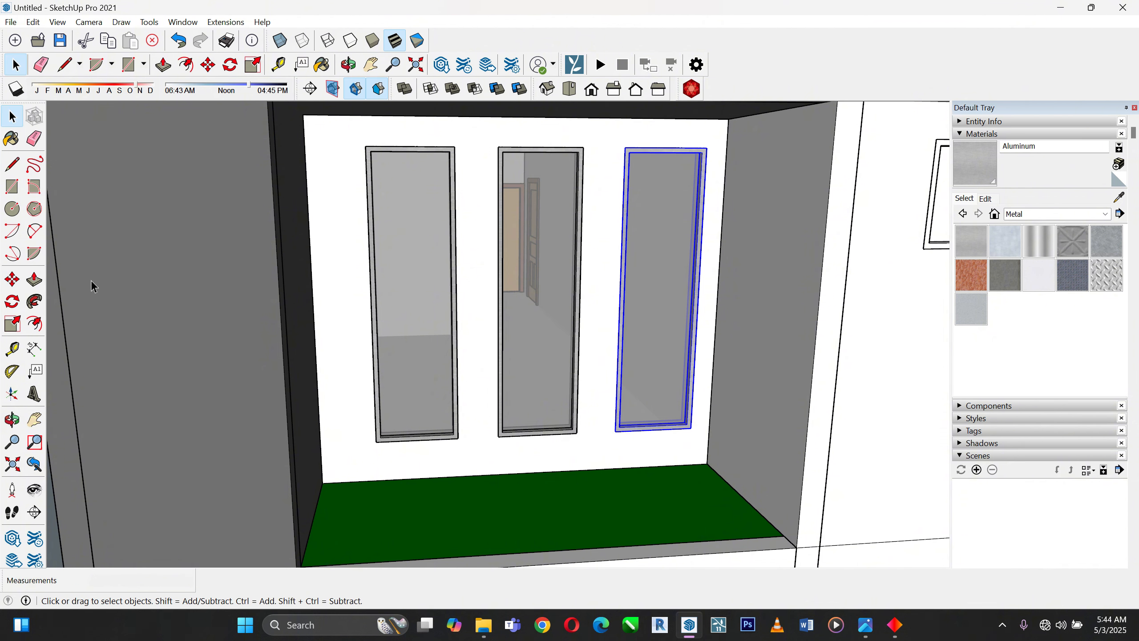
# Try deleting the small square window component beside the three tall windows, and undo the deletion
pyautogui.scroll(-3, 129, 357)
pyautogui.scroll(2, 685, 259)
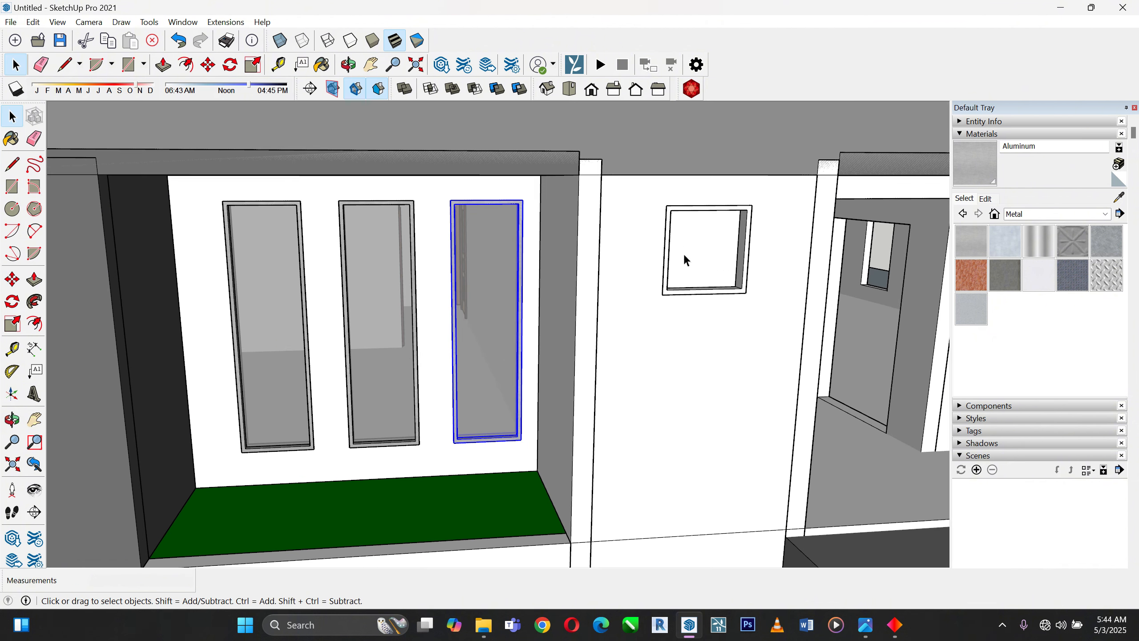
pyautogui.click(677, 292)
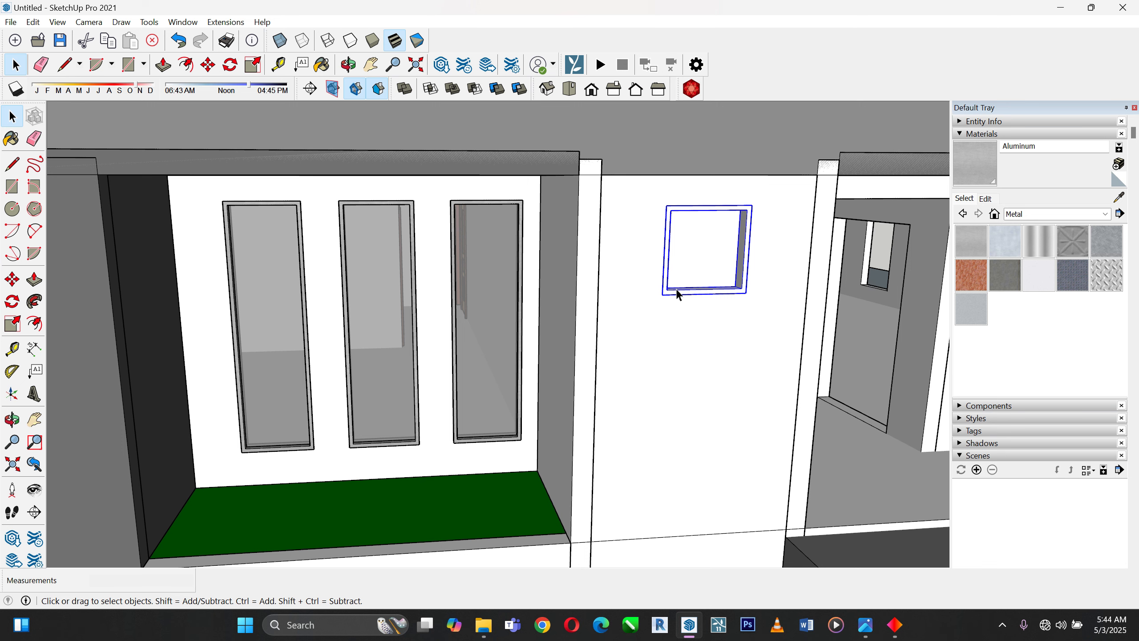
pyautogui.scroll(4, 681, 290)
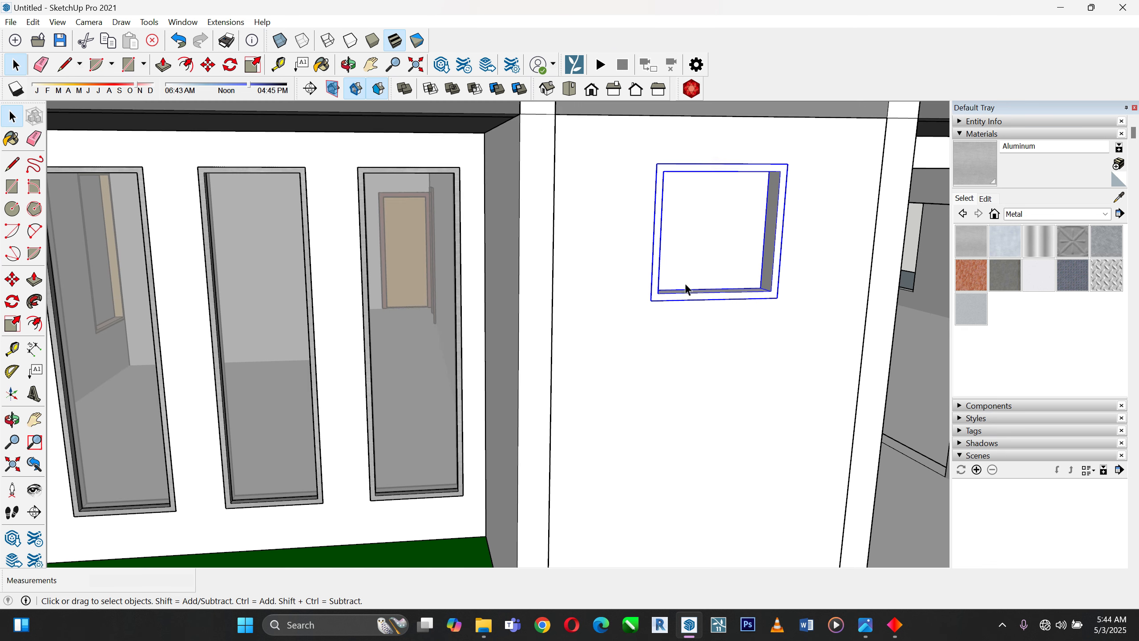
pyautogui.moveTo(687, 287); pyautogui.dragTo(592, 285, button='middle')
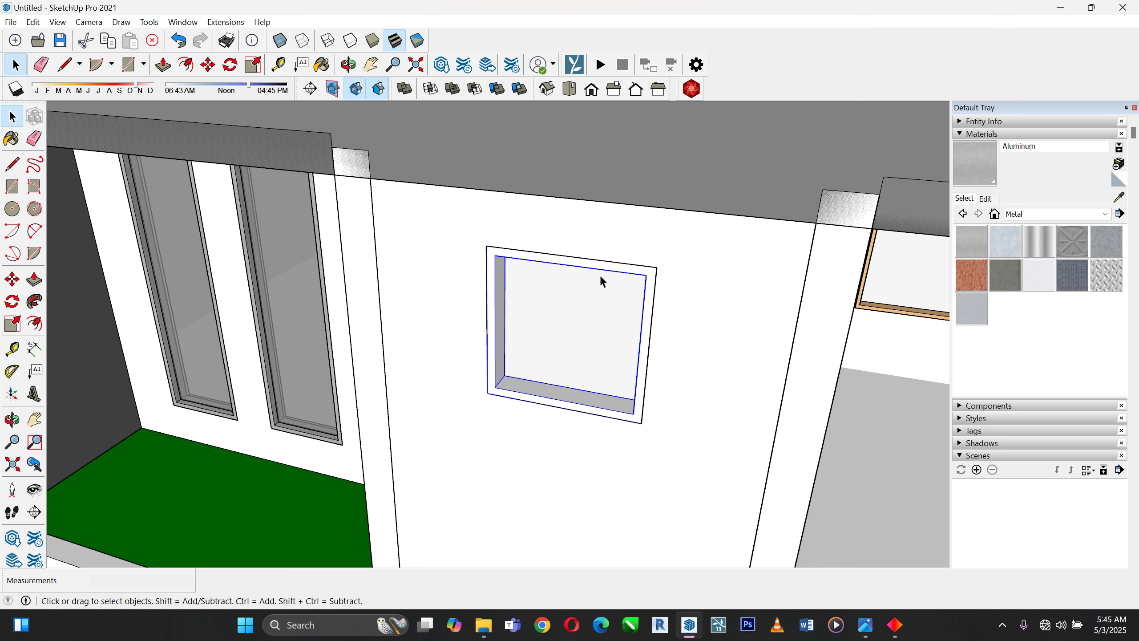
pyautogui.press('Delete')
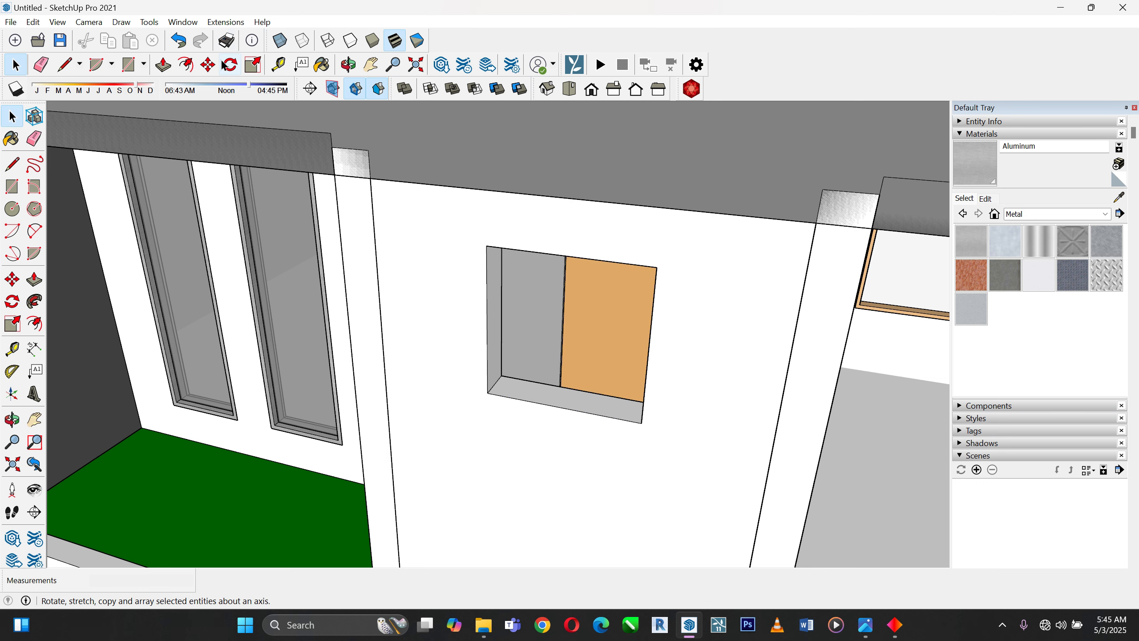
pyautogui.click(179, 40)
# Open the small square window component, select its connected frame geometry, and paint it with Aluminum from the Metal materials
pyautogui.scroll(1, 568, 279)
pyautogui.scroll(1, 507, 287)
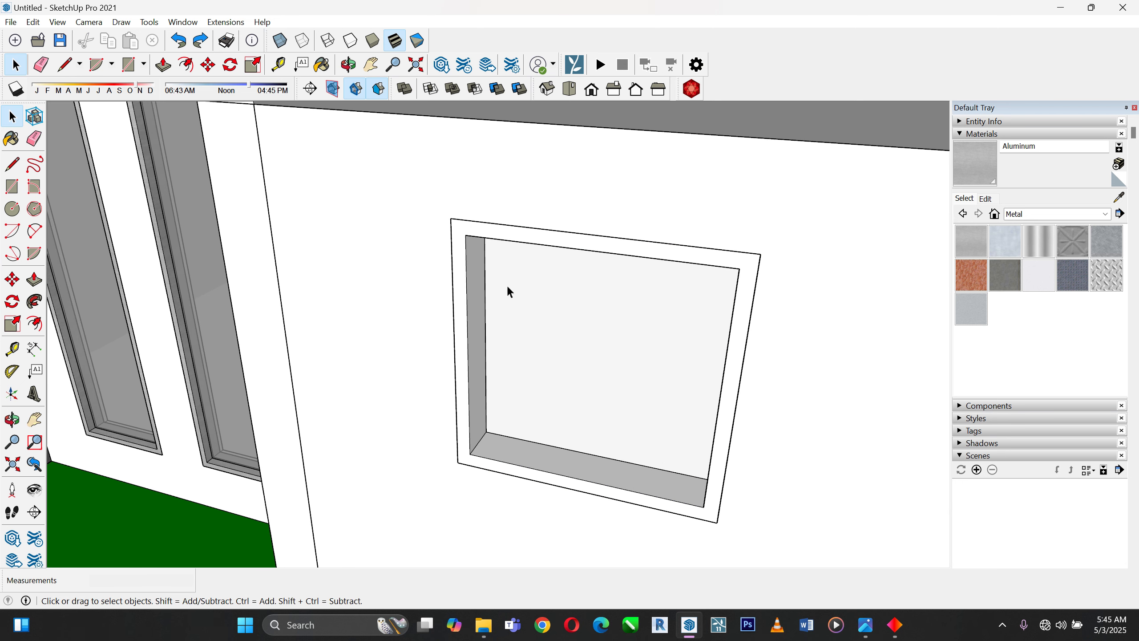
pyautogui.doubleClick(468, 283)
pyautogui.click(469, 283)
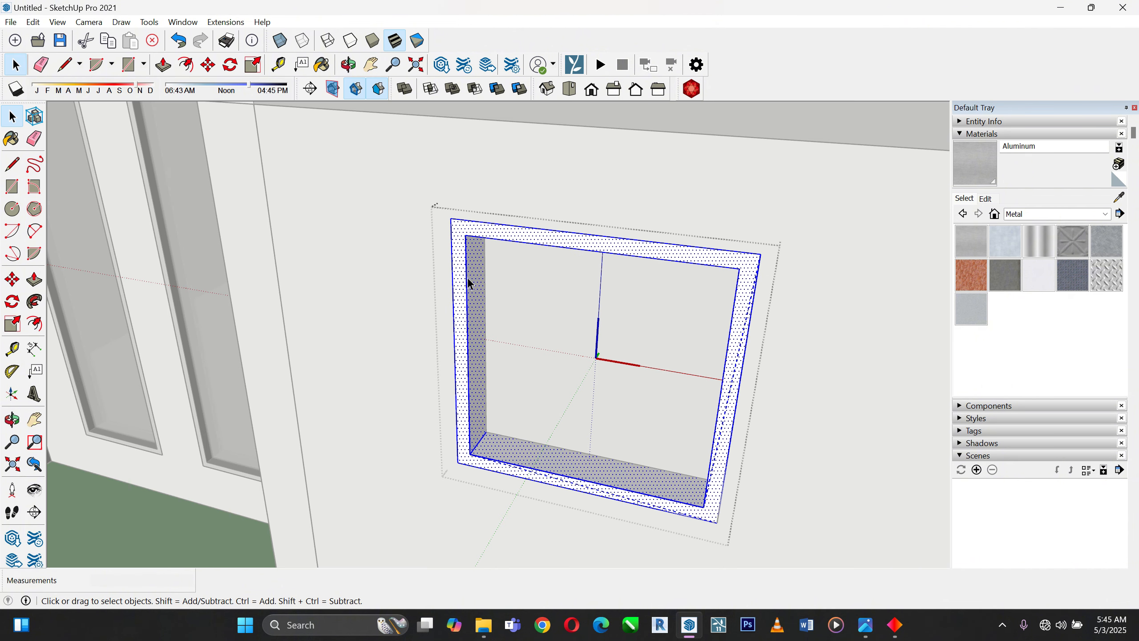
pyautogui.click(968, 240)
pyautogui.click(646, 247)
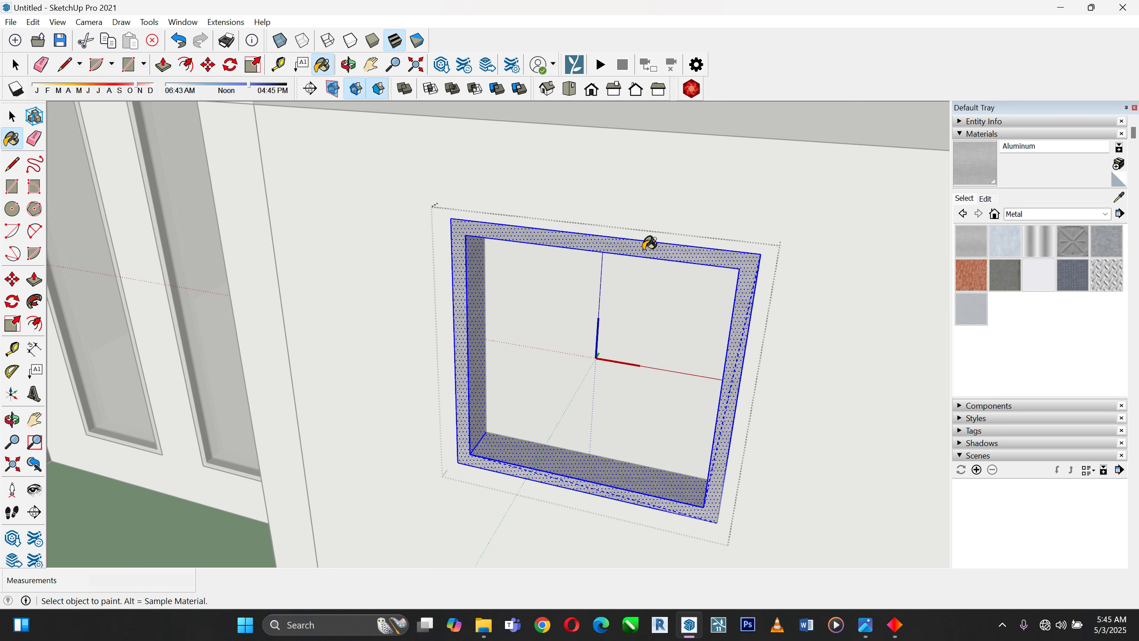
pyautogui.click(12, 116)
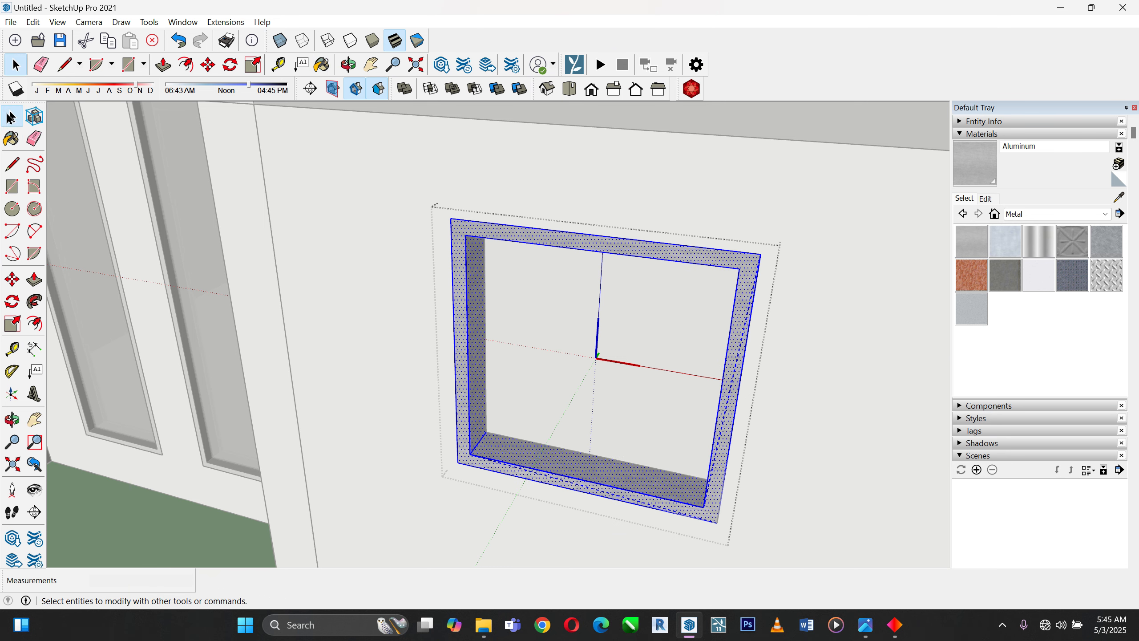
# Paint the square window's existing pane face with Translucent Glass Gray from the Glass and Mirrors materials
pyautogui.click(564, 303)
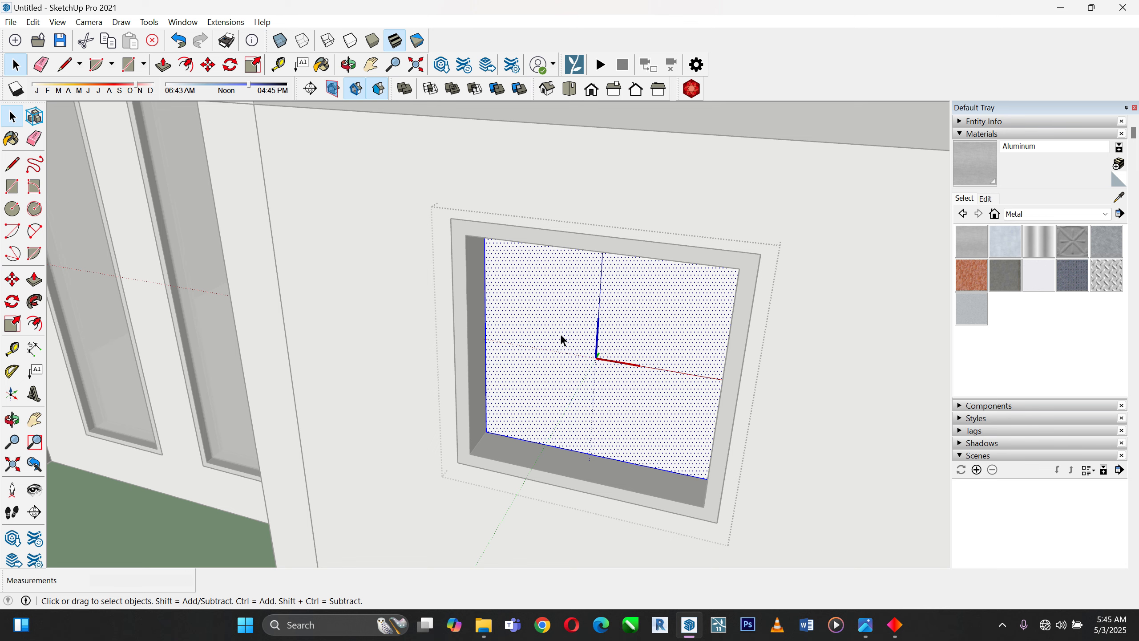
pyautogui.scroll(-1, 560, 333)
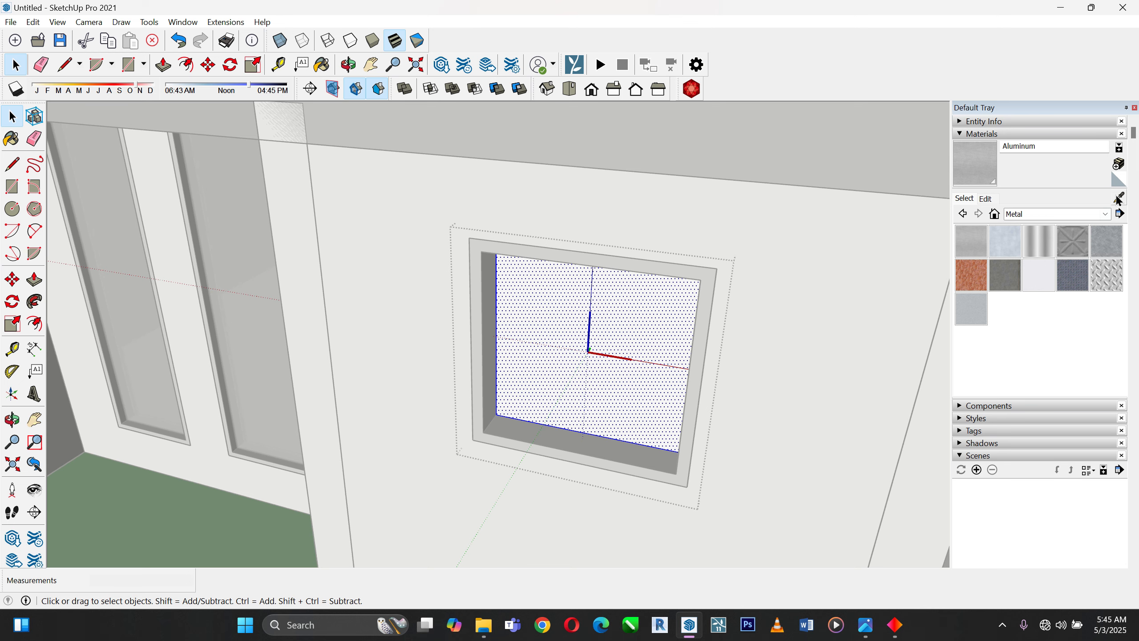
pyautogui.click(1083, 214)
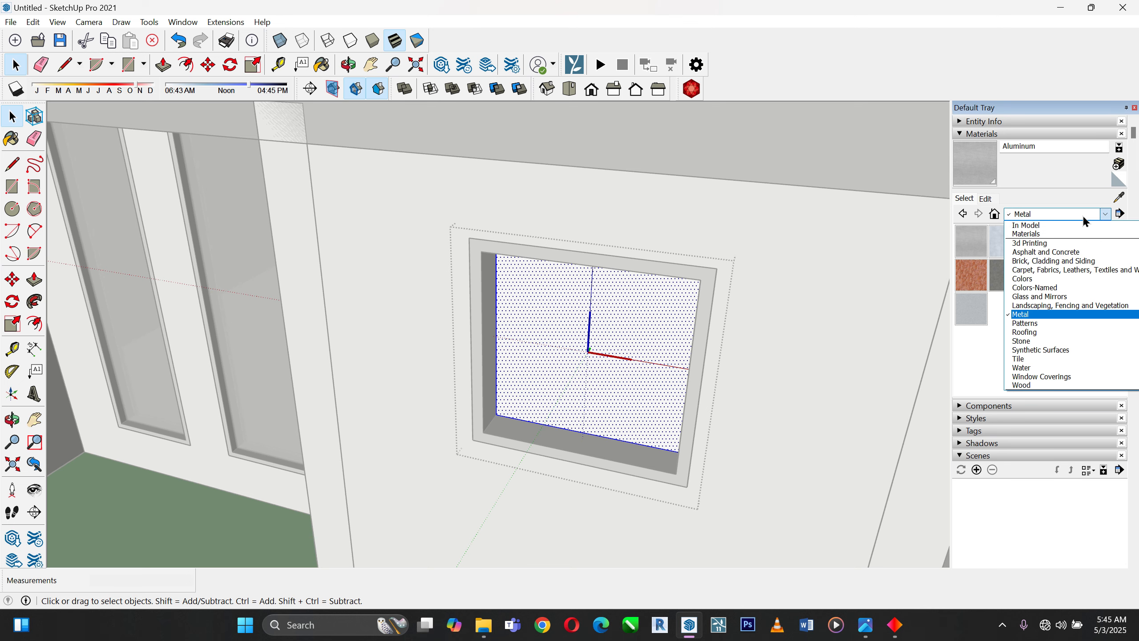
pyautogui.click(1039, 297)
pyautogui.click(1037, 275)
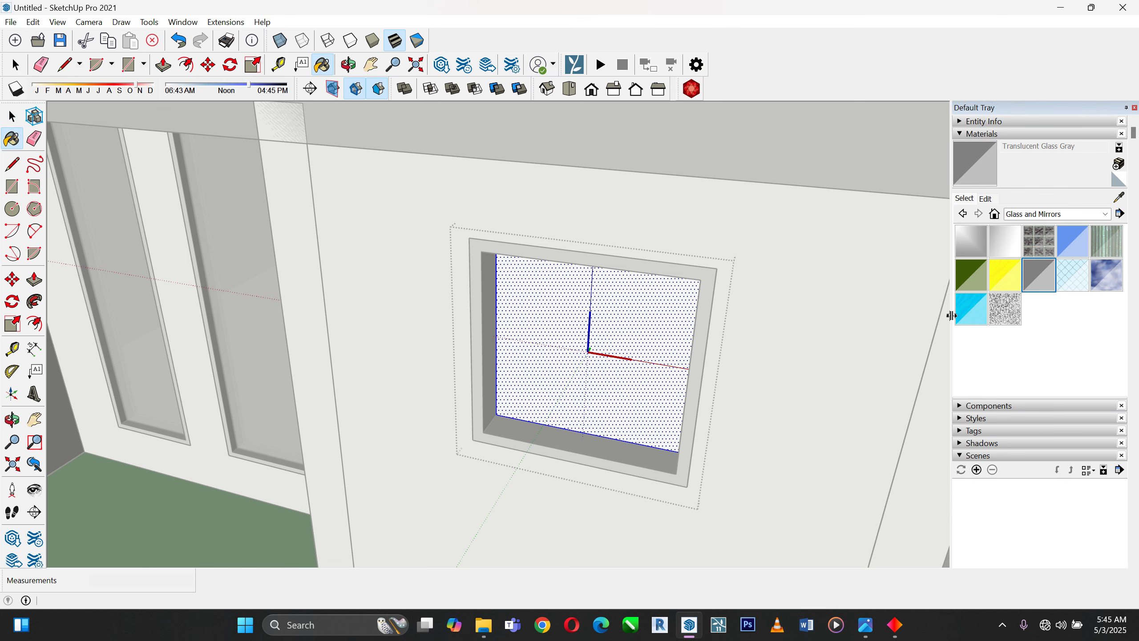
pyautogui.click(600, 295)
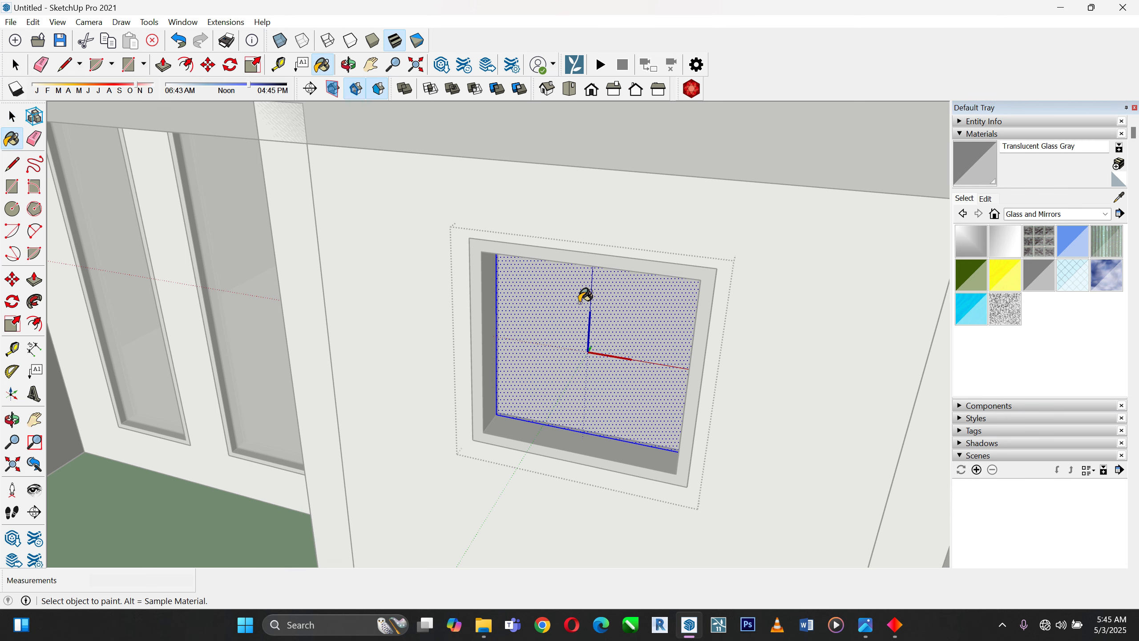
# Push the square window's existing pane face back about 4 mm with Push/Pull to remove it from the frame
pyautogui.click(12, 116)
pyautogui.scroll(5, 441, 235)
pyautogui.scroll(2, 534, 326)
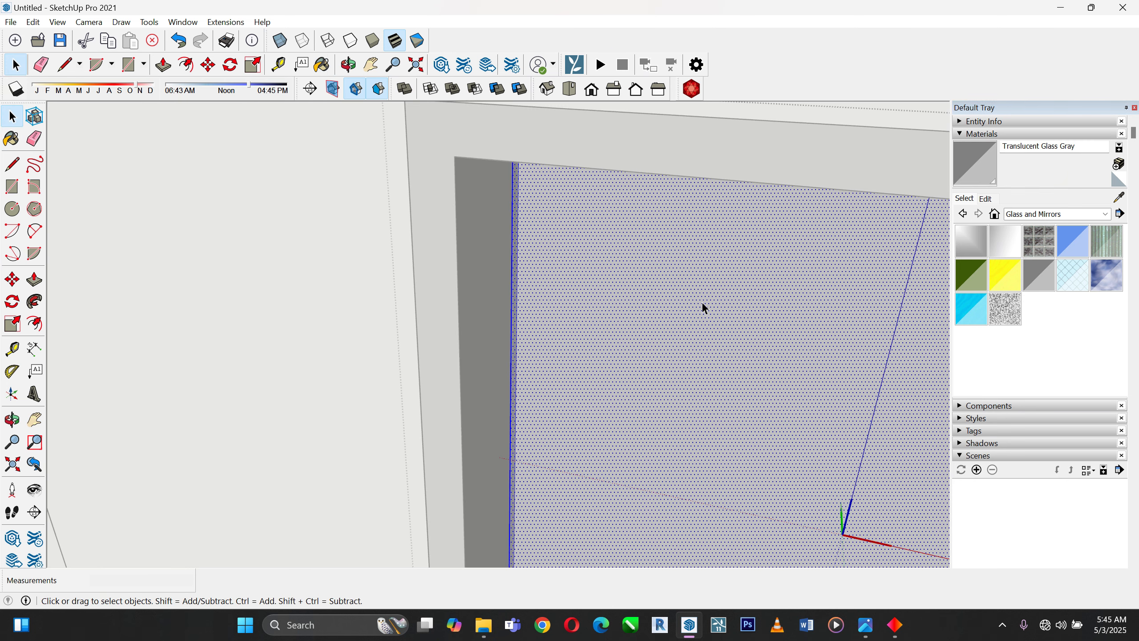
pyautogui.moveTo(704, 305); pyautogui.dragTo(729, 228, button='middle')
pyautogui.scroll(-5, 350, 313)
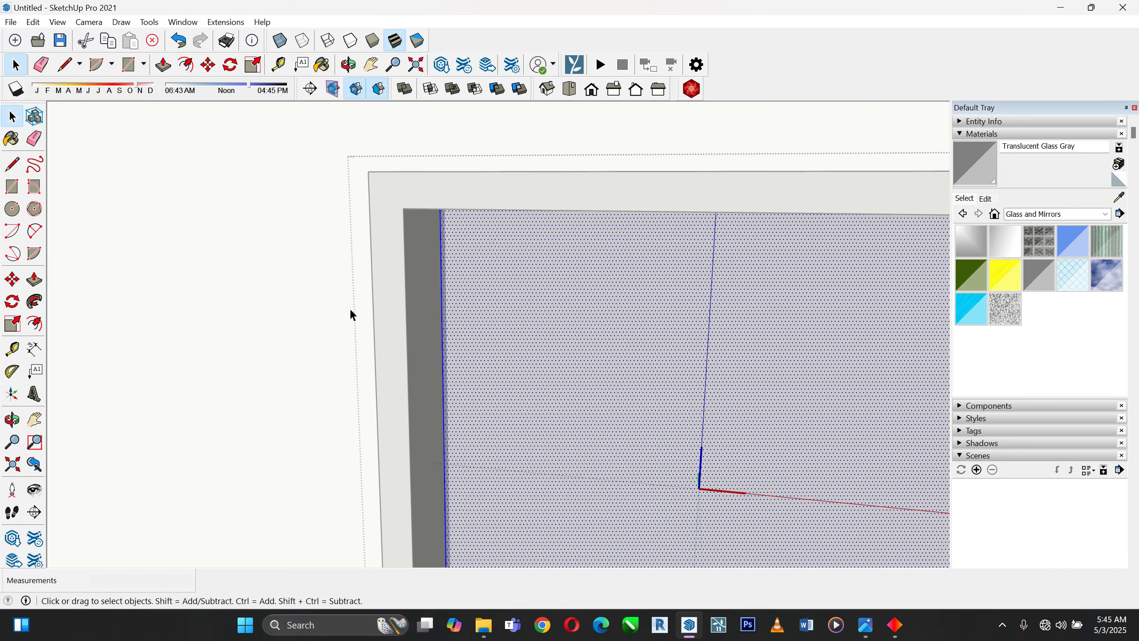
pyautogui.click(35, 279)
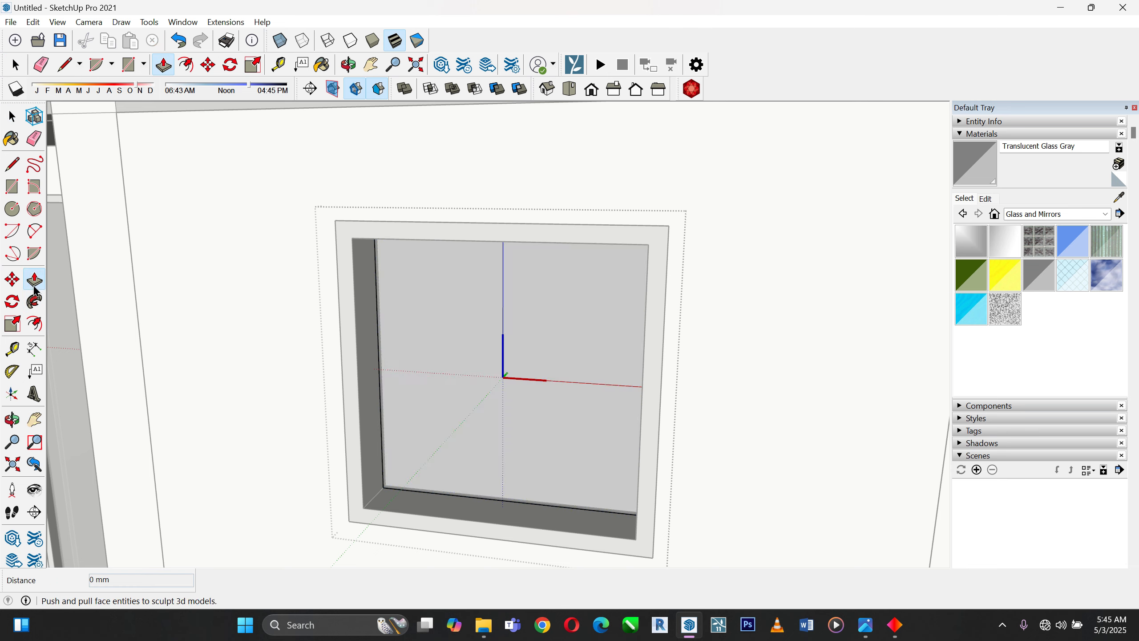
pyautogui.click(454, 353)
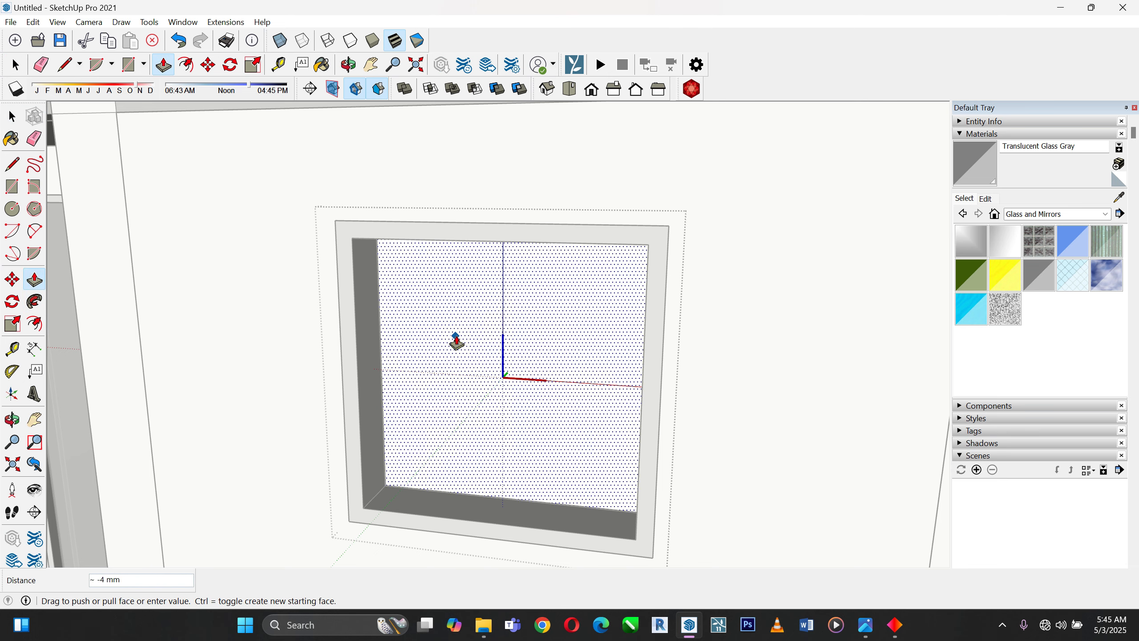
pyautogui.click(482, 282)
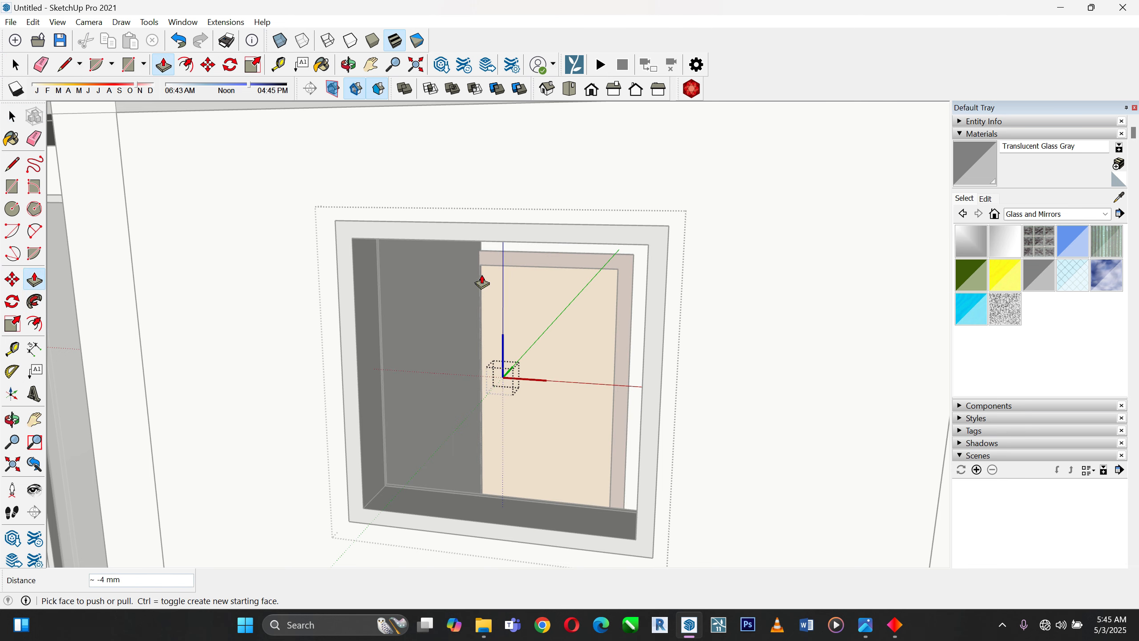
pyautogui.scroll(-2, 340, 308)
pyautogui.press('space')
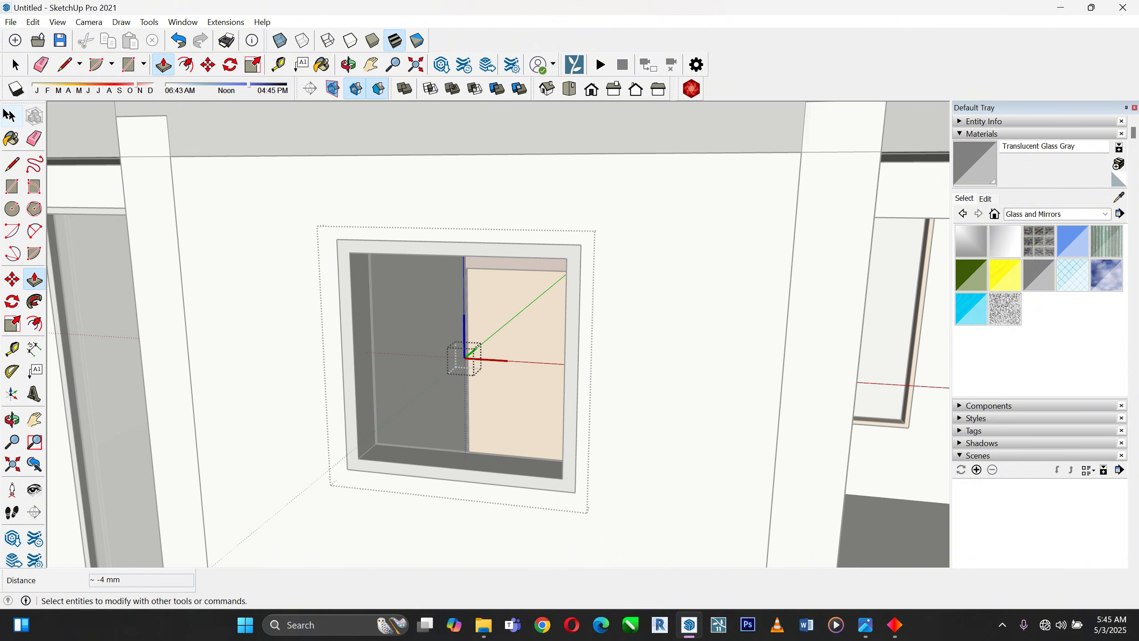
# Draw a pane rectangle of about 537 by 537 mm across the square frame, from mid-depth at its lower corner to the opposite upper corner
pyautogui.scroll(6, 402, 450)
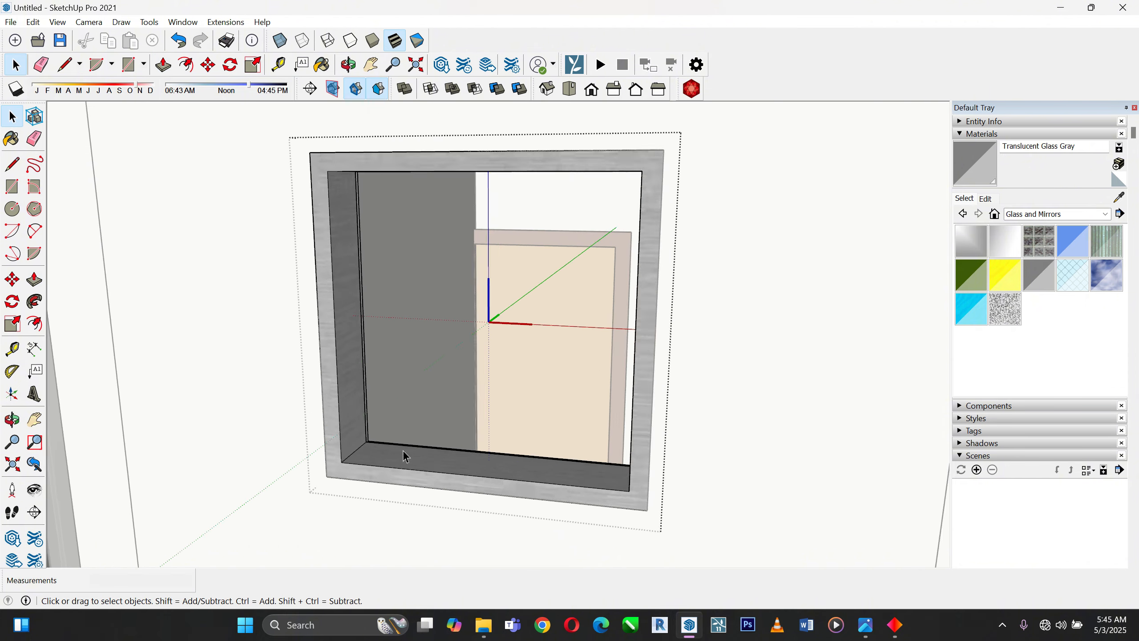
pyautogui.moveTo(377, 438); pyautogui.dragTo(323, 484, button='middle')
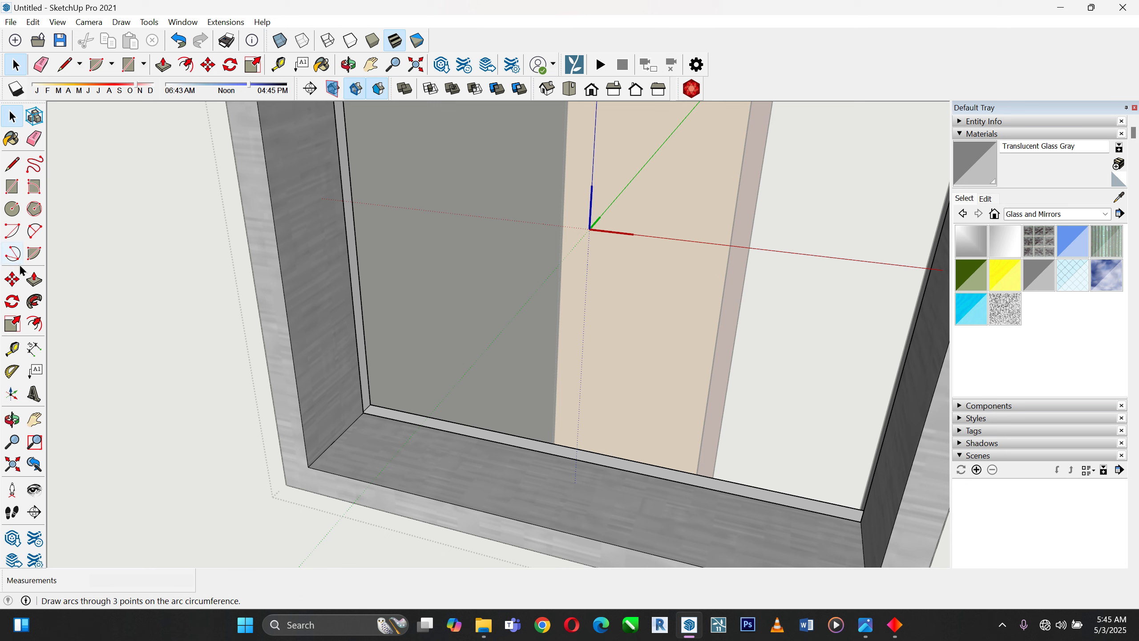
pyautogui.click(12, 186)
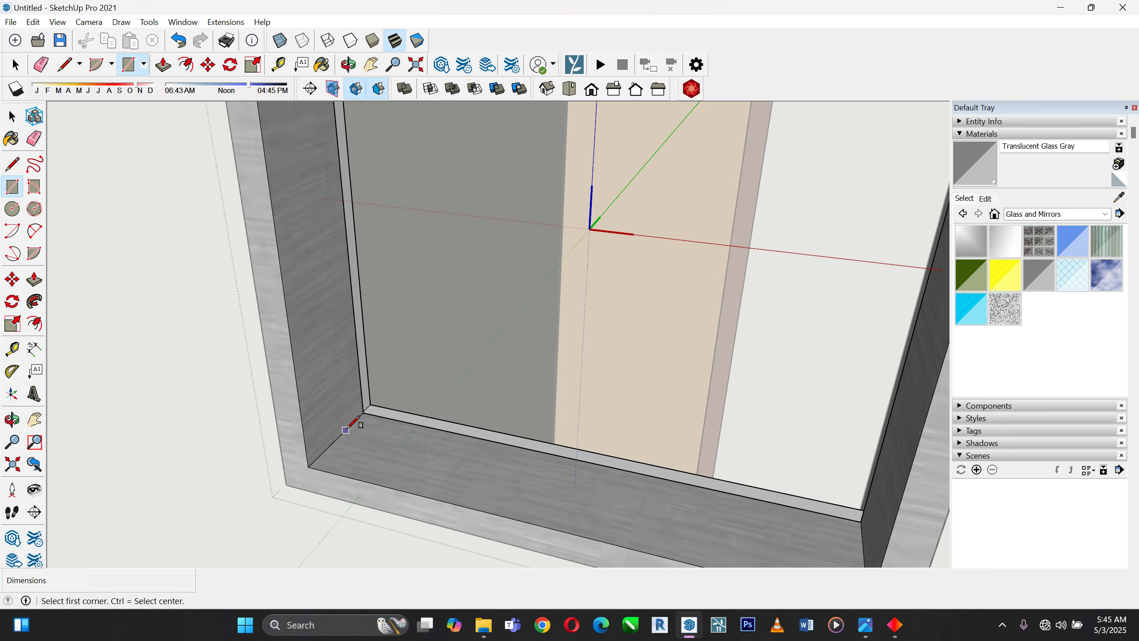
pyautogui.click(337, 438)
pyautogui.scroll(-5, 338, 453)
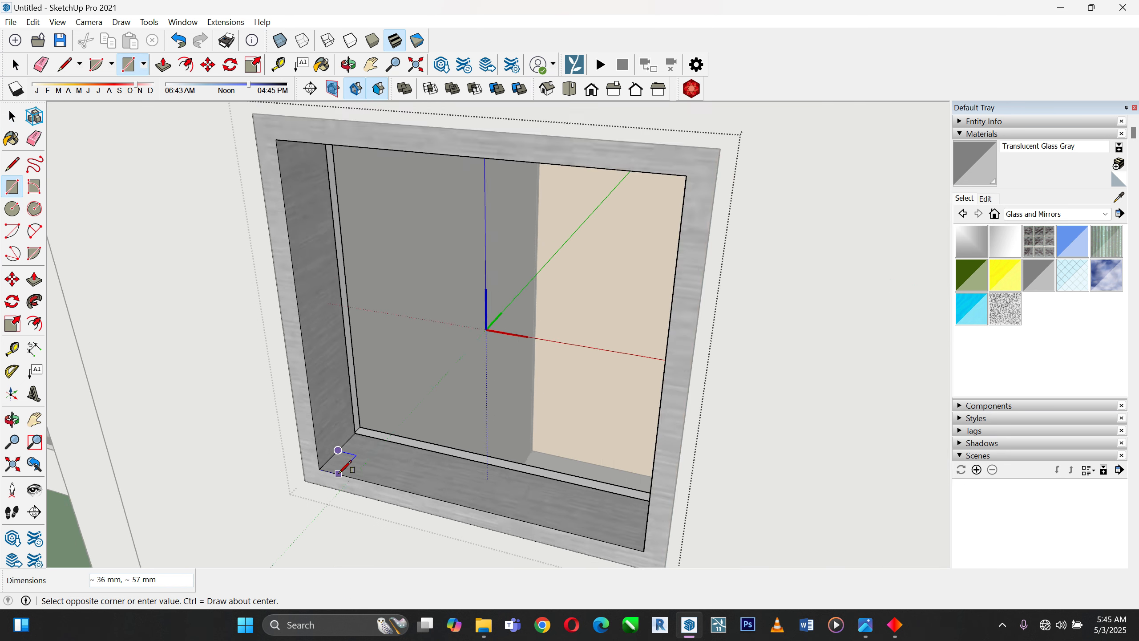
pyautogui.moveTo(509, 330); pyautogui.dragTo(856, 71, button='middle')
pyautogui.scroll(3, 586, 267)
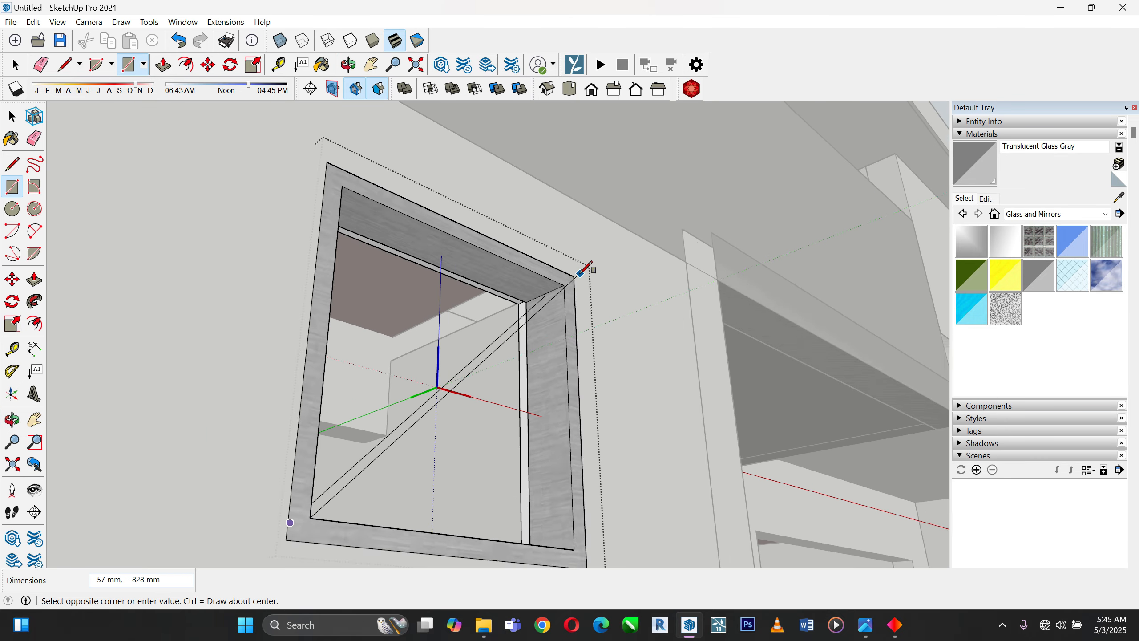
pyautogui.click(537, 298)
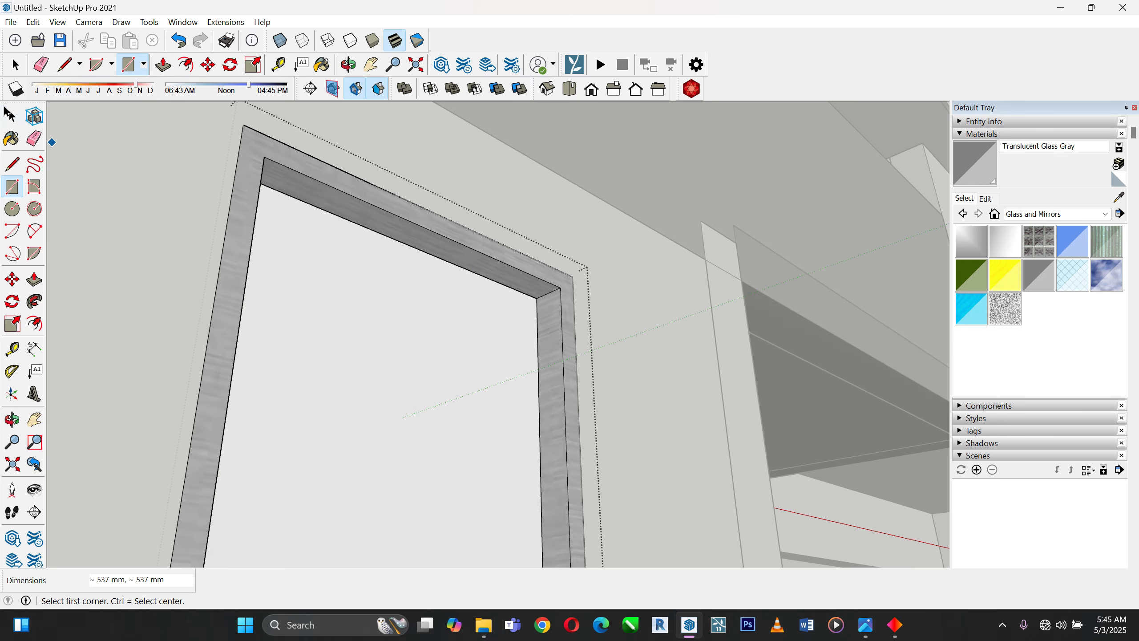
pyautogui.press('space')
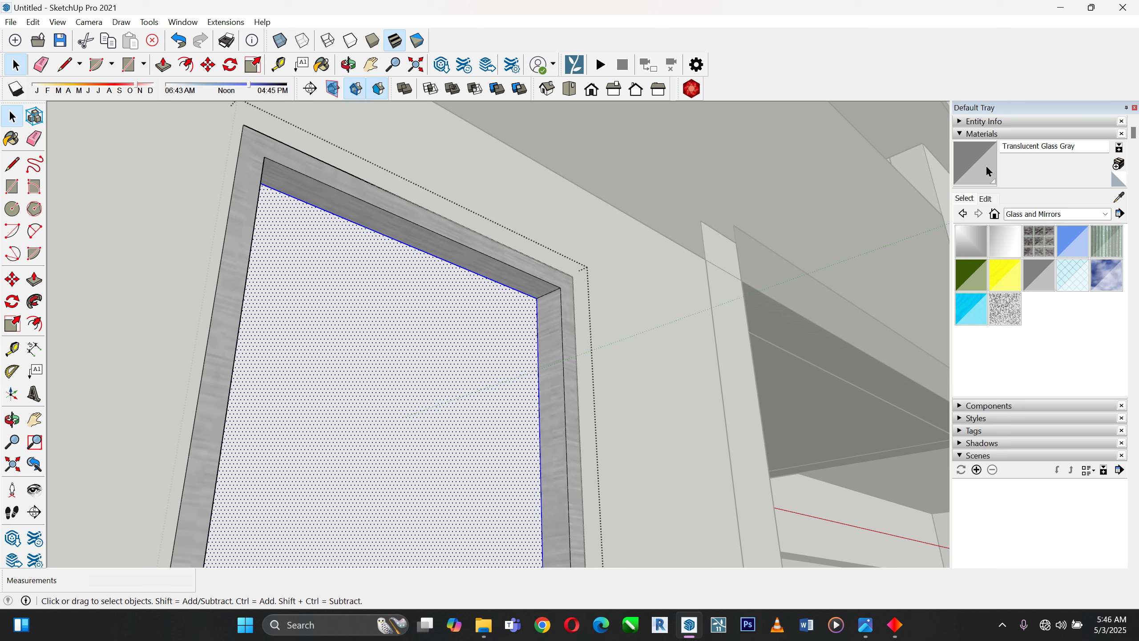
# Paint the new square pane with Translucent Glass Gray and make it a group
pyautogui.click(986, 171)
pyautogui.click(433, 389)
pyautogui.rightClick(434, 389)
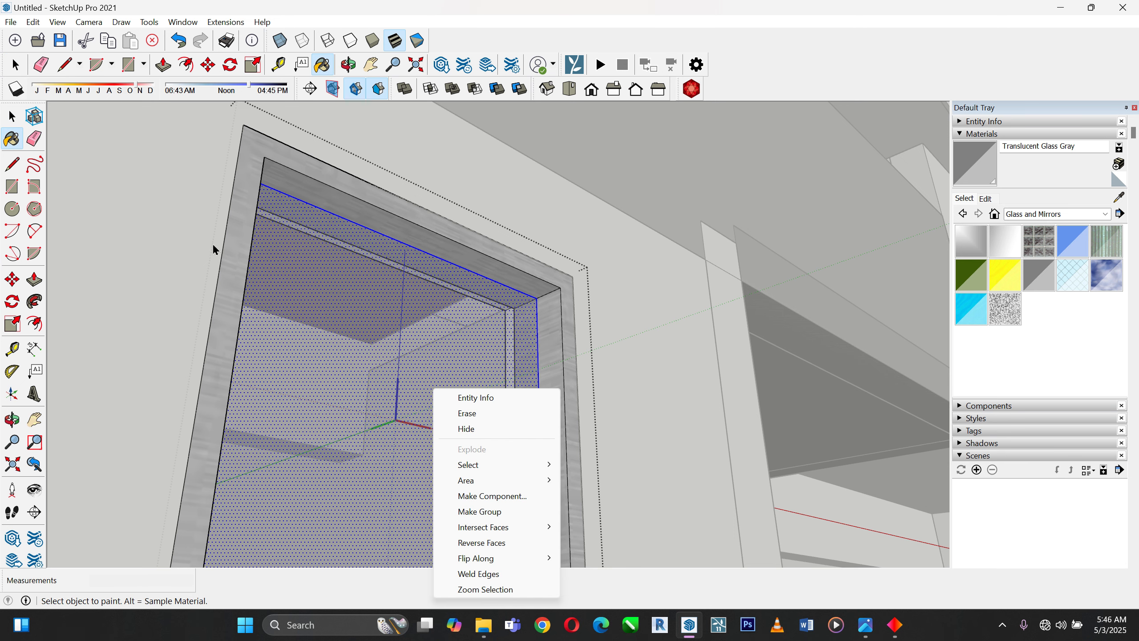
pyautogui.click(12, 115)
pyautogui.rightClick(414, 335)
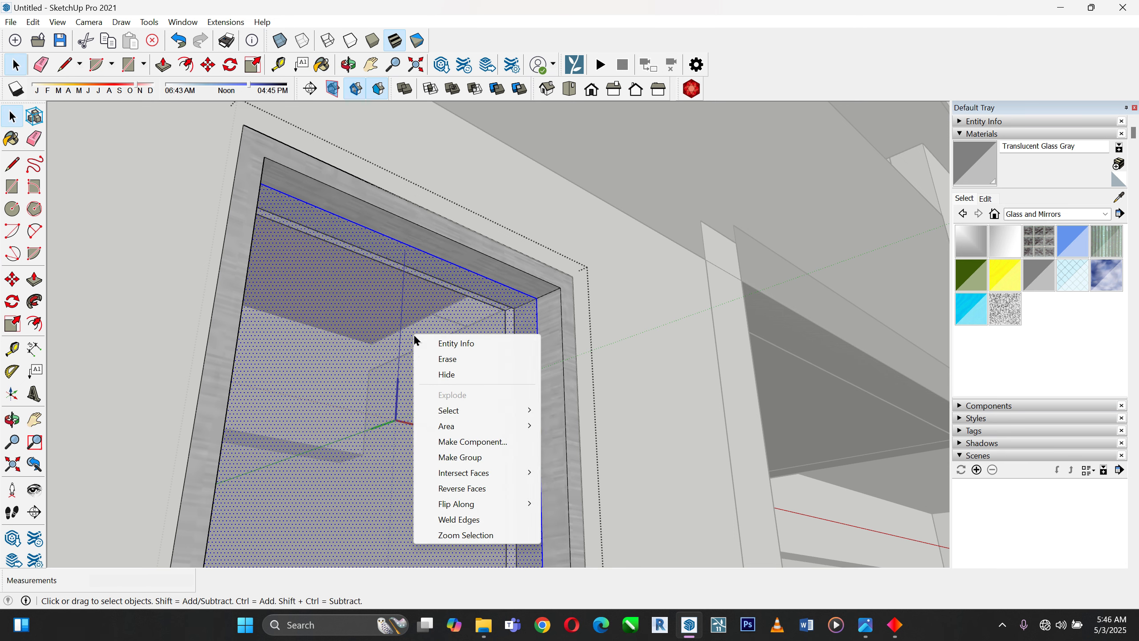
pyautogui.click(458, 459)
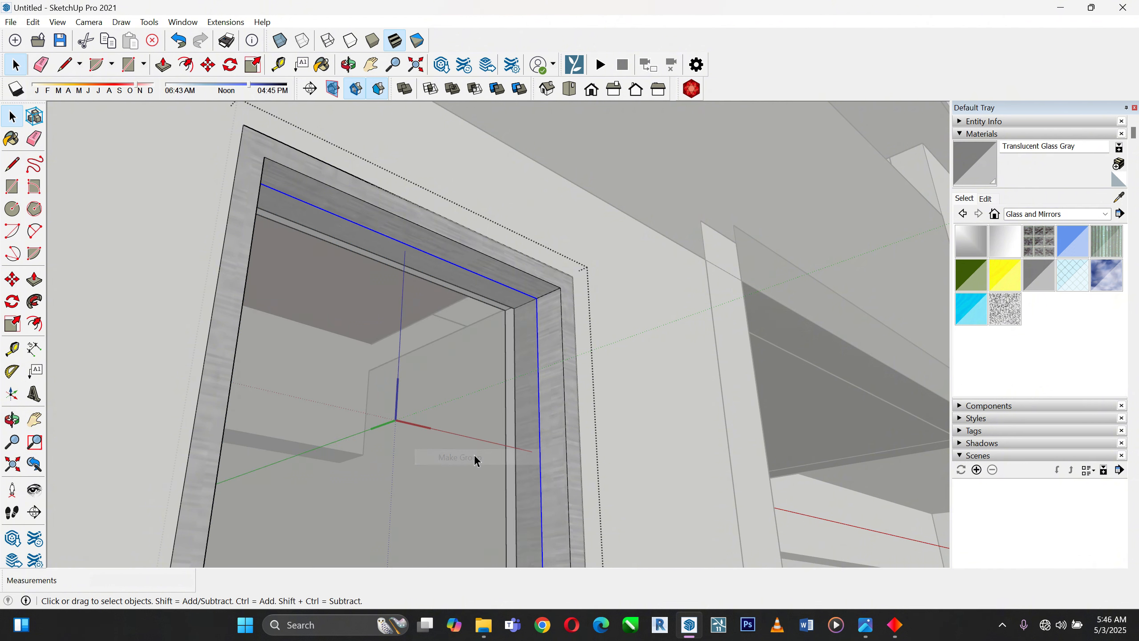
# Open the pane group and extrude the glass face 15 mm with Push/Pull
pyautogui.doubleClick(413, 372)
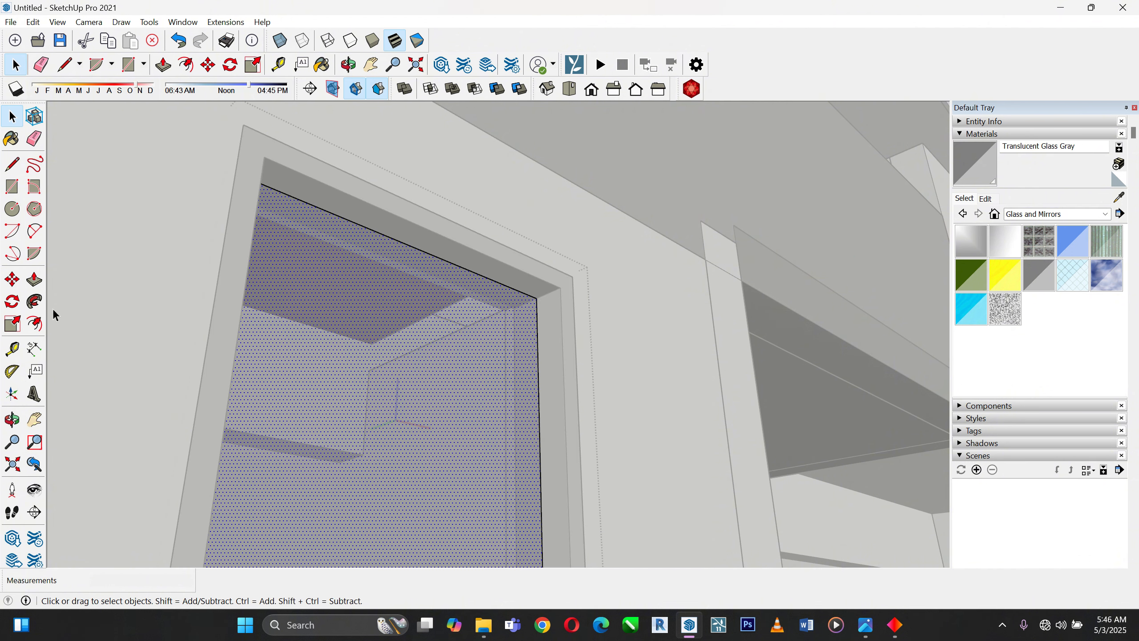
pyautogui.click(34, 279)
pyautogui.click(352, 312)
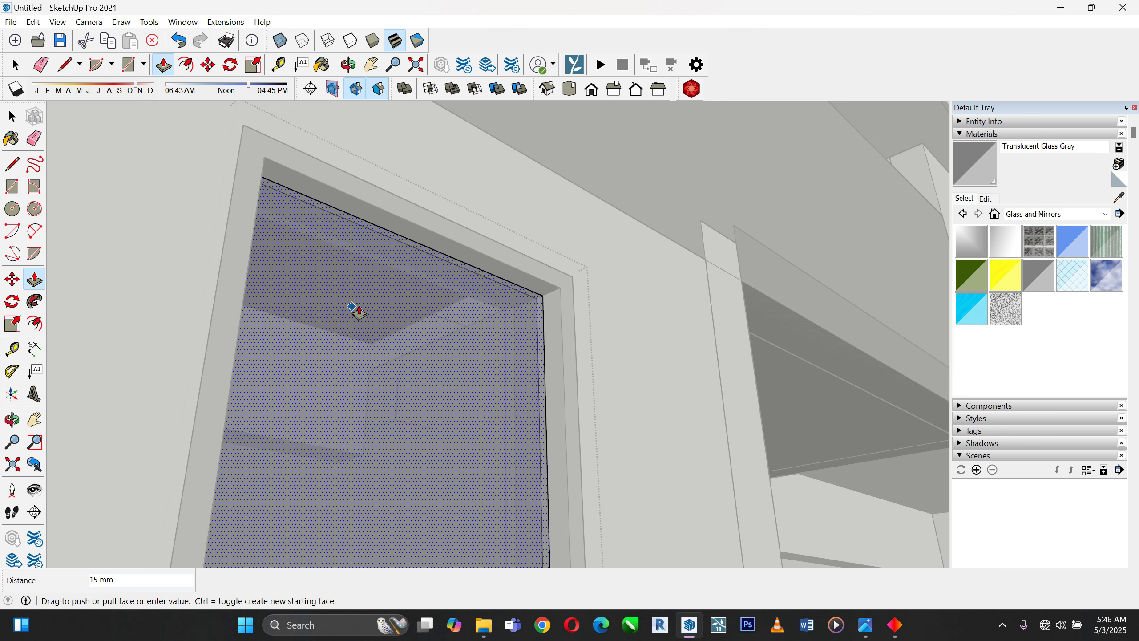
pyautogui.click(353, 308)
pyautogui.scroll(-2, 352, 308)
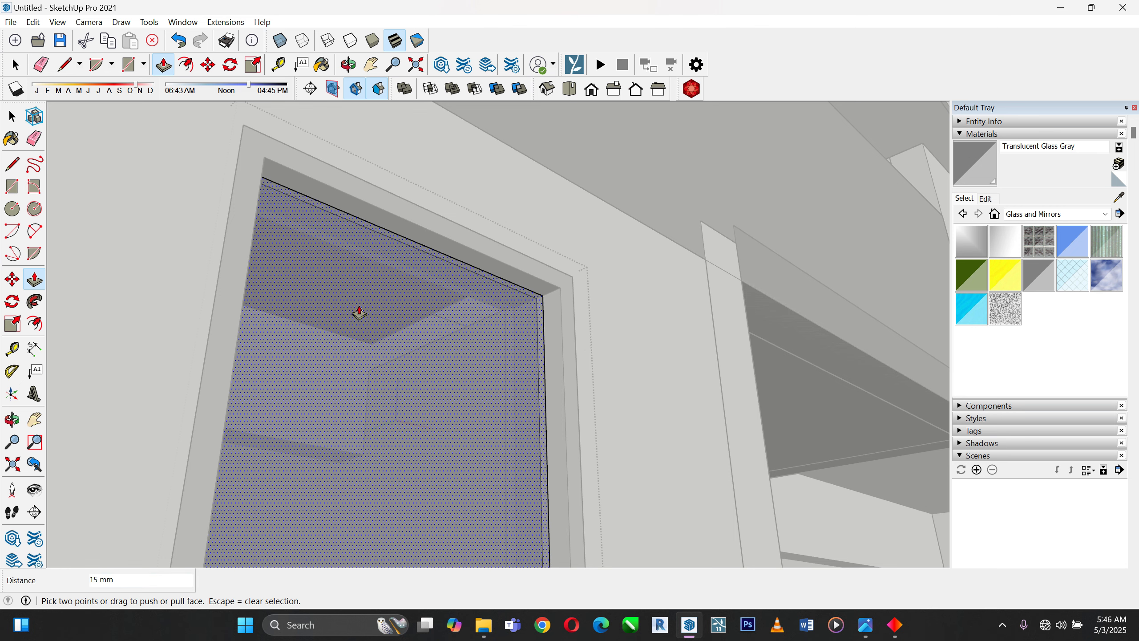
pyautogui.moveTo(414, 358); pyautogui.dragTo(246, 482, button='middle')
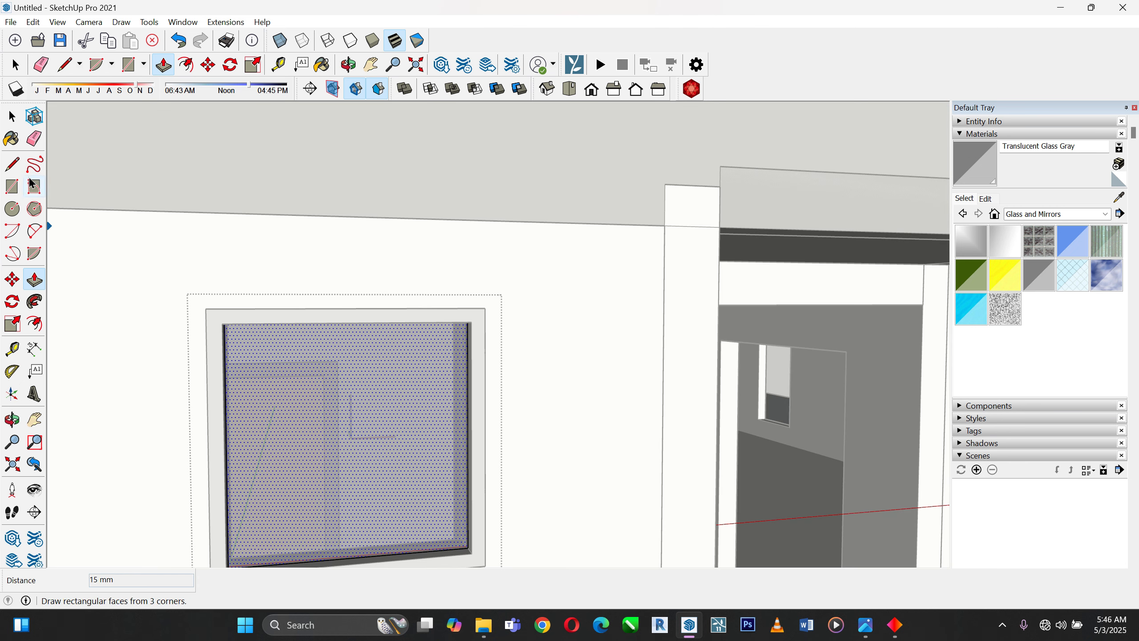
pyautogui.click(13, 117)
pyautogui.scroll(-3, 601, 406)
pyautogui.scroll(-6, 638, 386)
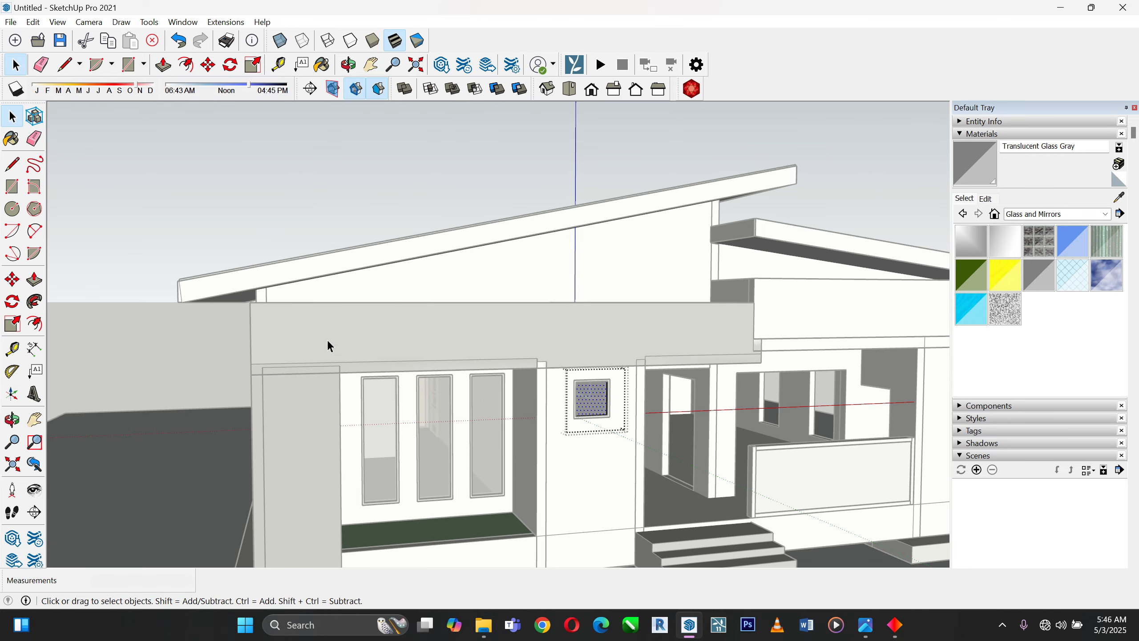
# Close the pane group of the square window
pyautogui.click(272, 207)
pyautogui.moveTo(274, 215); pyautogui.dragTo(572, 313, button='middle')
pyautogui.scroll(4, 571, 312)
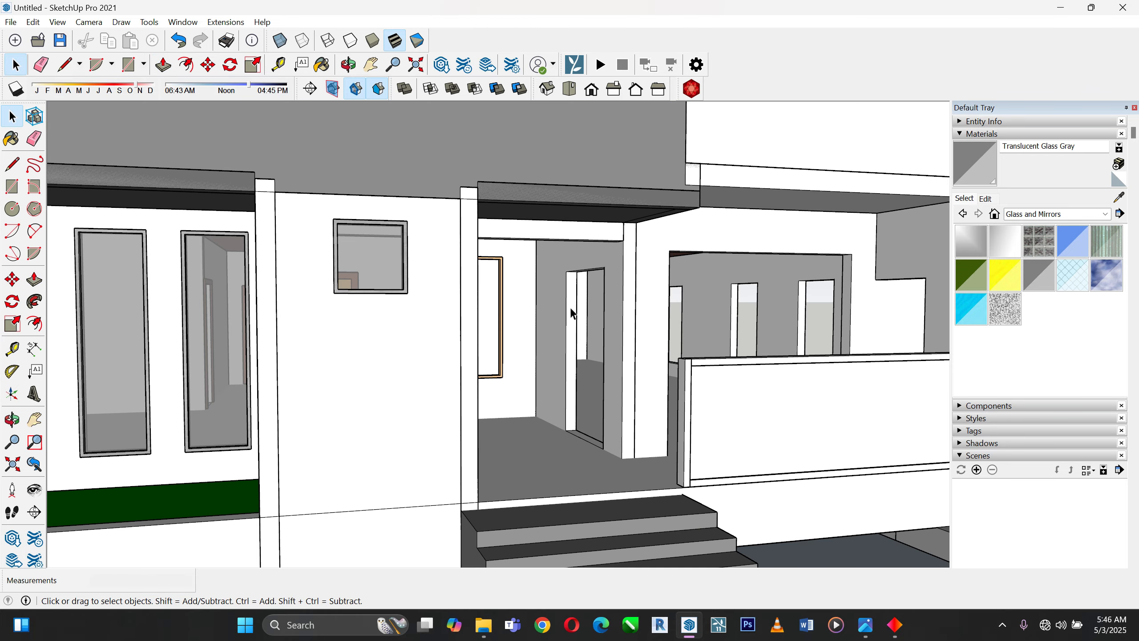
pyautogui.click(397, 294)
pyautogui.scroll(1, 404, 297)
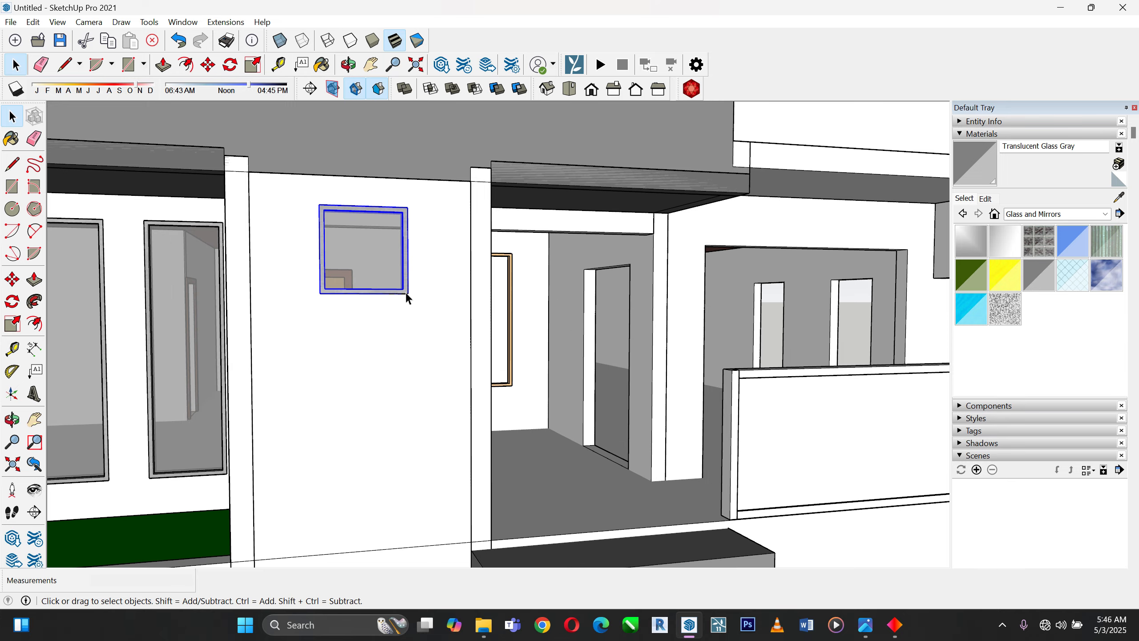
pyautogui.moveTo(405, 298); pyautogui.dragTo(291, 333, button='middle')
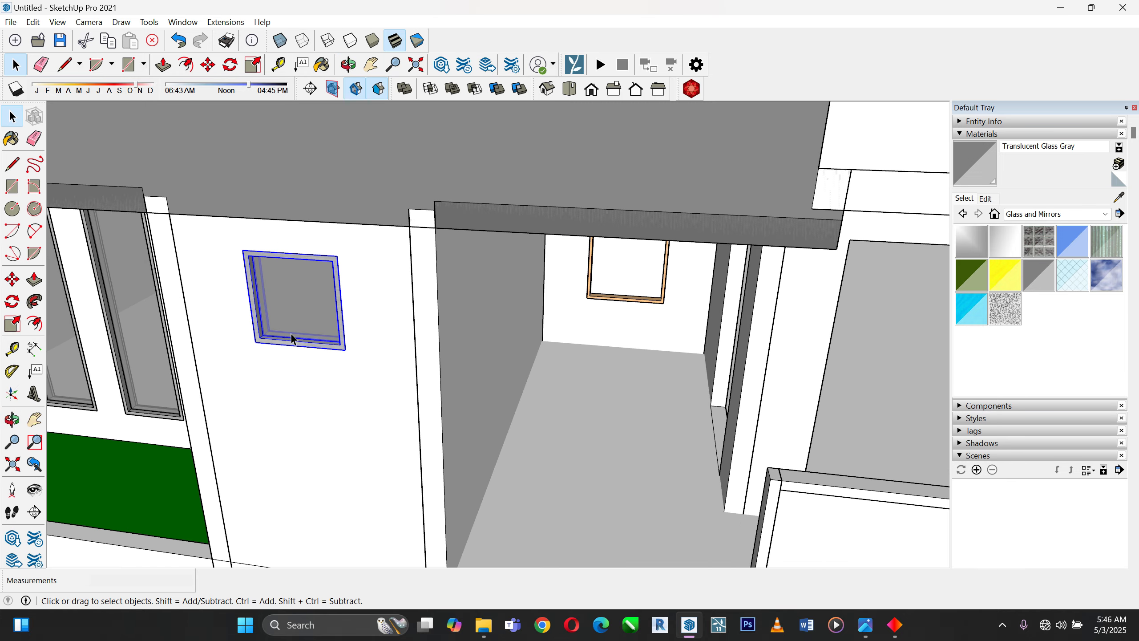
pyautogui.scroll(1, 291, 334)
pyautogui.click(12, 281)
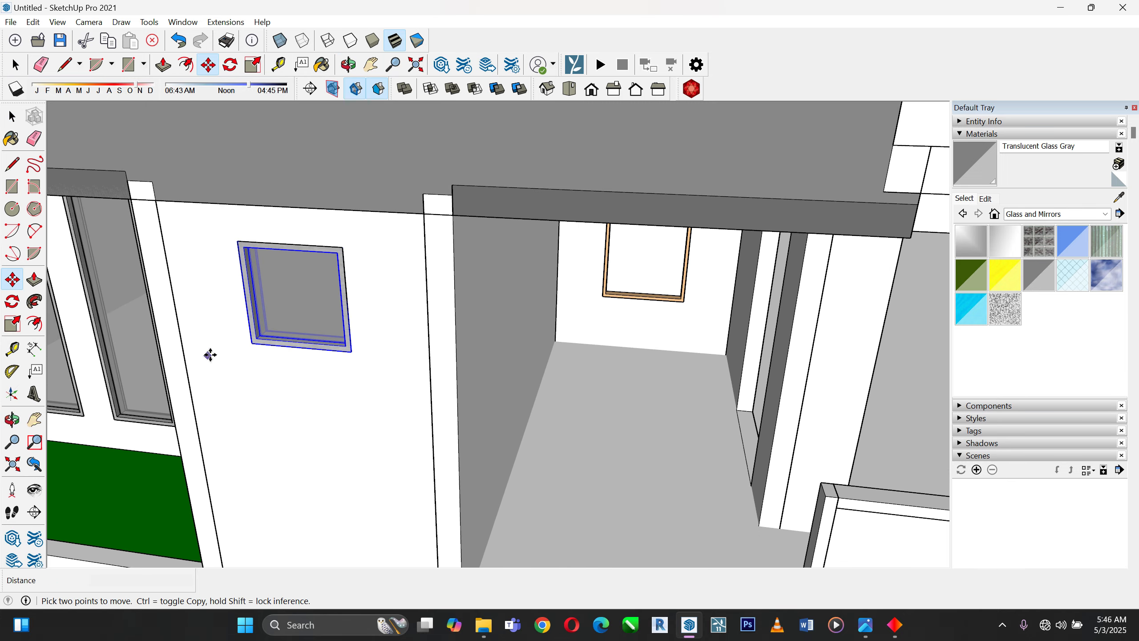
pyautogui.click(253, 348)
pyautogui.scroll(-3, 175, 379)
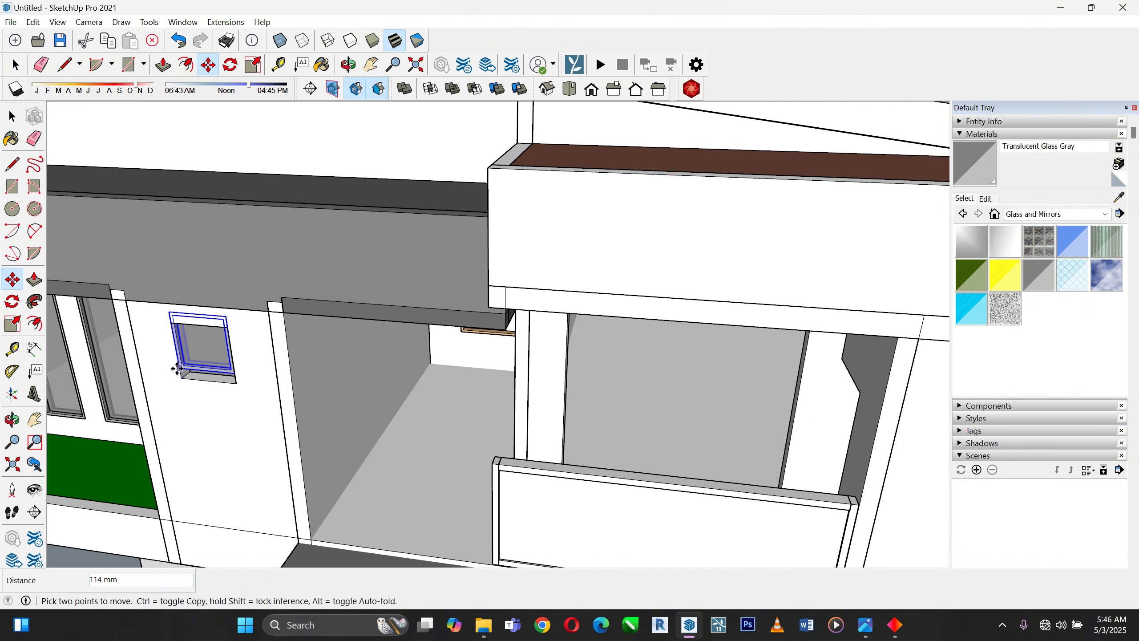
pyautogui.press('ctrl')
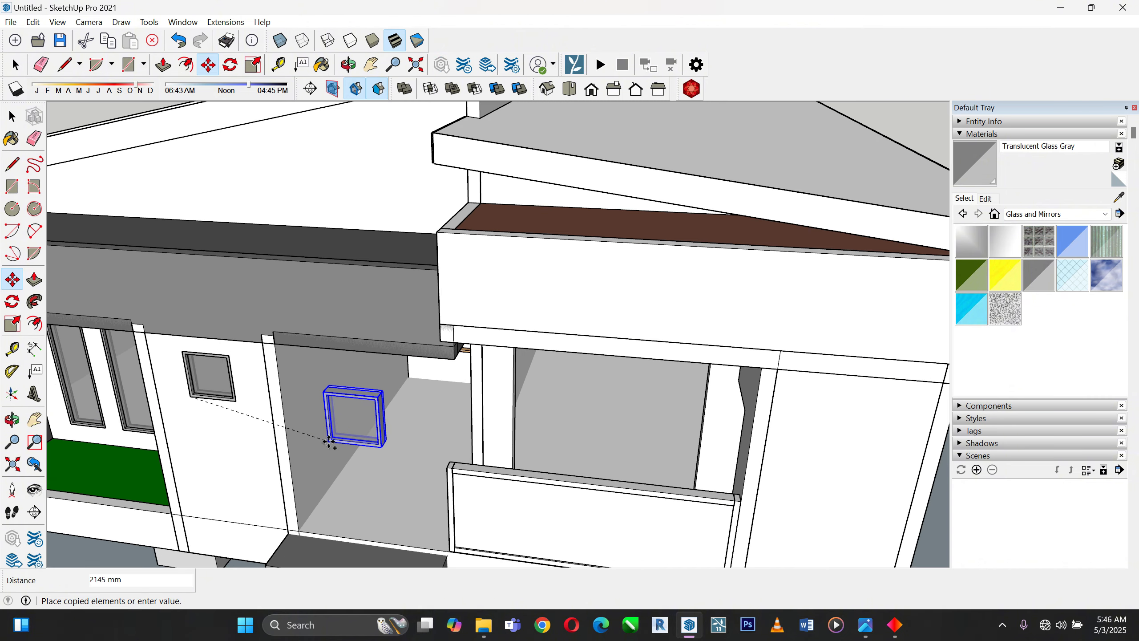
pyautogui.scroll(-5, 330, 443)
pyautogui.moveTo(589, 474); pyautogui.dragTo(271, 467, button='middle')
pyautogui.scroll(3, 285, 395)
pyautogui.scroll(3, 287, 397)
pyautogui.scroll(-7, 182, 409)
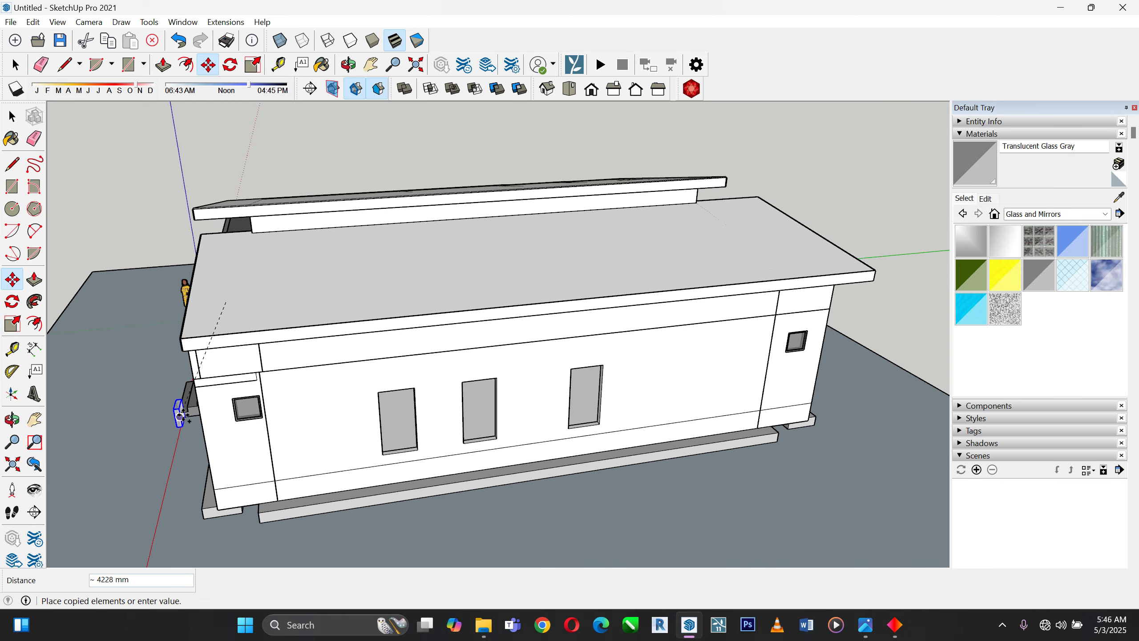
pyautogui.scroll(1, 686, 369)
pyautogui.scroll(6, 691, 369)
pyautogui.rightClick(787, 248)
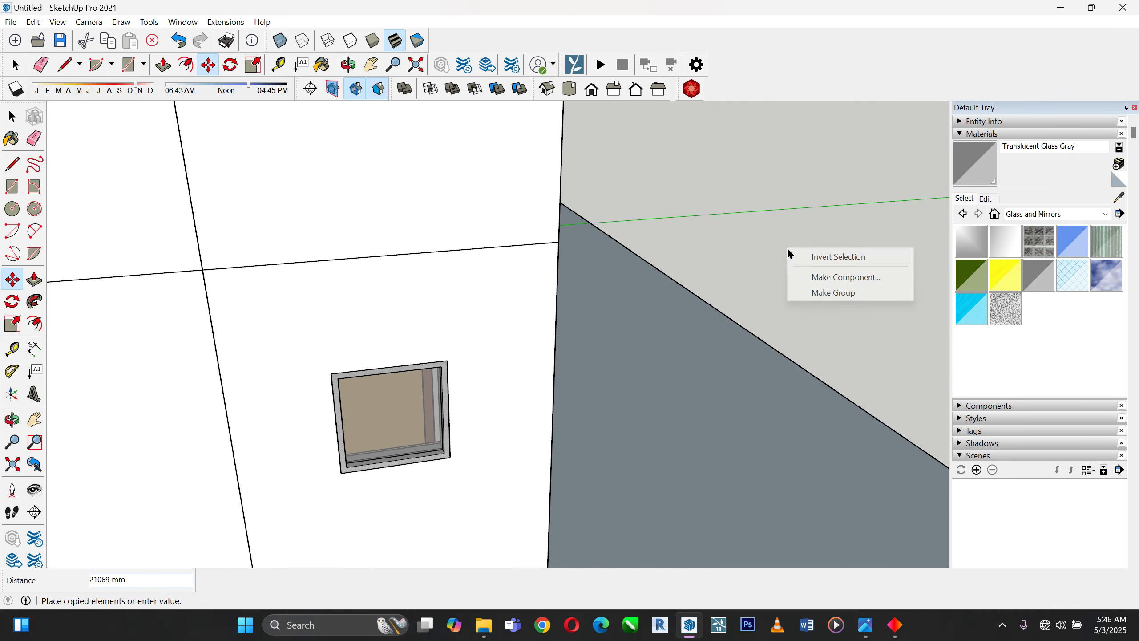
pyautogui.click(23, 113)
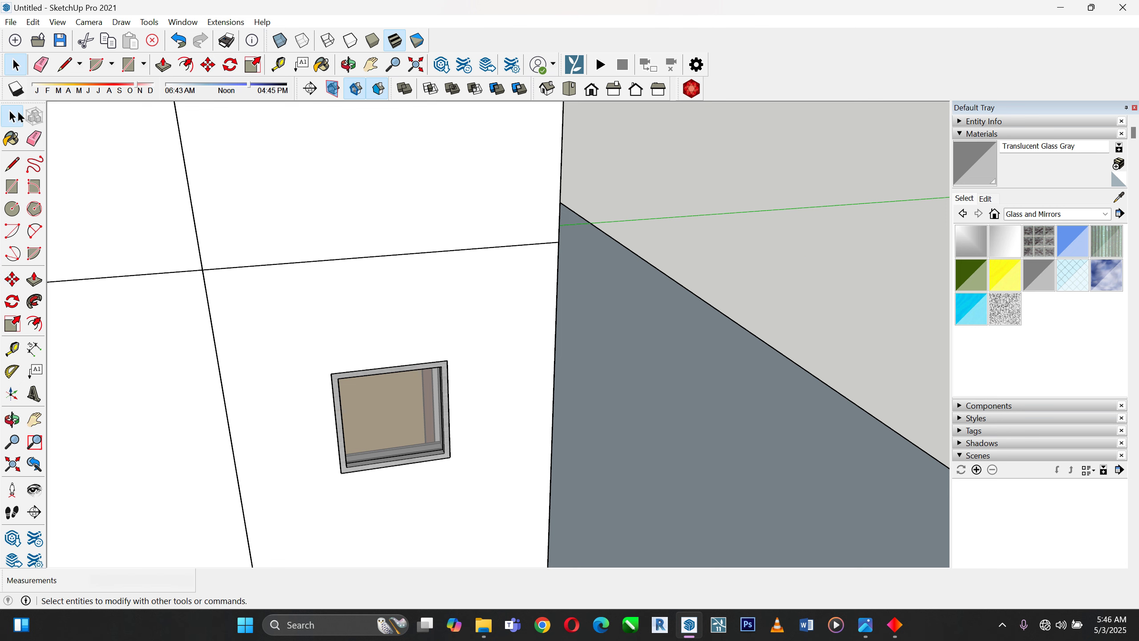
# Inspect the side wall's square window and its three tall openings for missing window units
pyautogui.scroll(3, 376, 437)
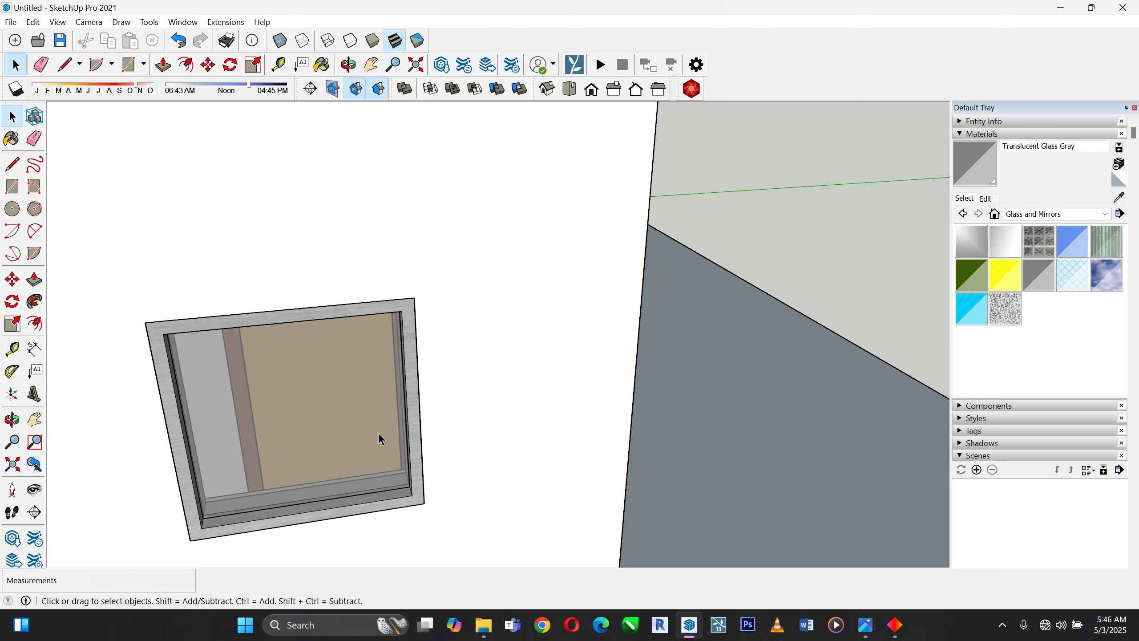
pyautogui.moveTo(377, 438); pyautogui.dragTo(160, 379, button='middle')
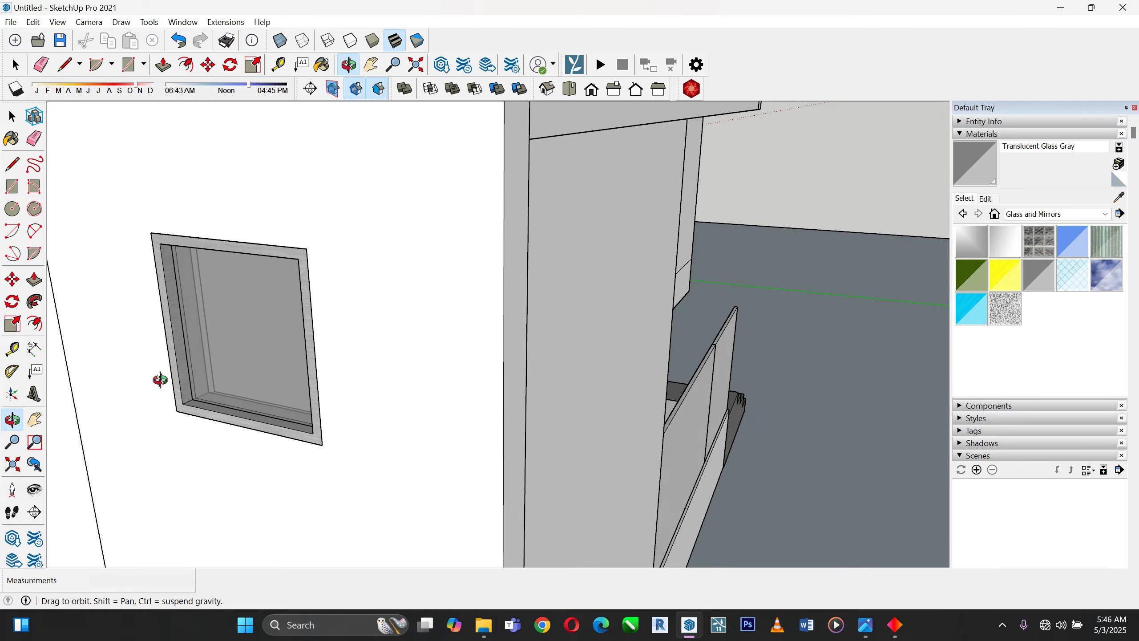
pyautogui.scroll(-7, 464, 399)
pyautogui.scroll(-5, 760, 331)
pyautogui.scroll(6, 348, 328)
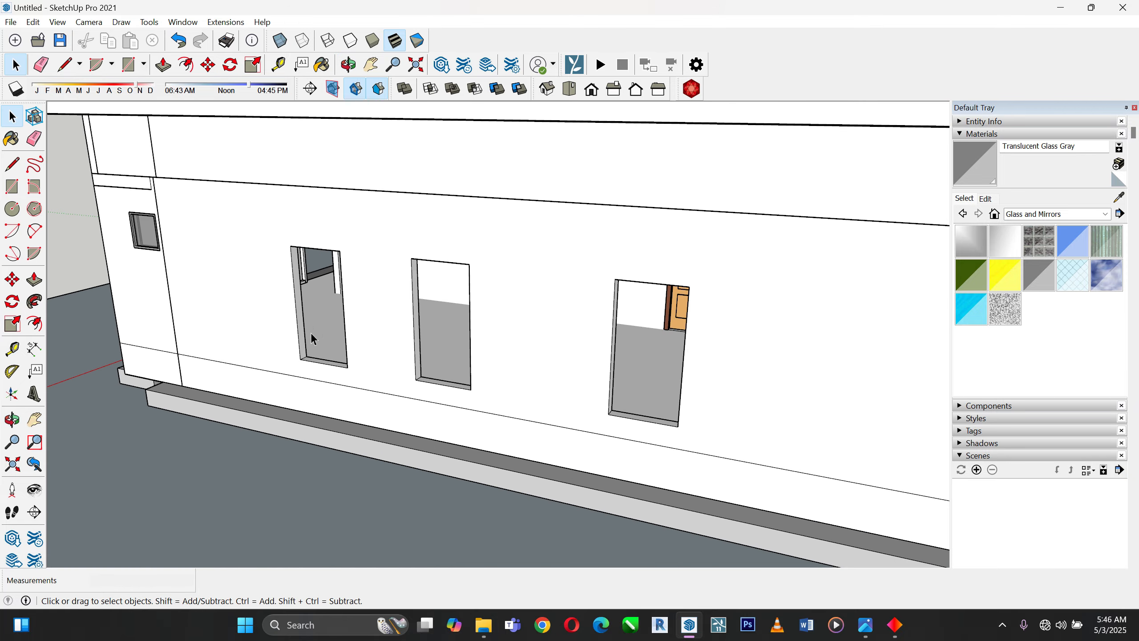
pyautogui.moveTo(313, 335); pyautogui.dragTo(848, 360, button='middle')
pyautogui.scroll(-3, 475, 451)
# Copy the first of the three tall front windows to the side wall, near its tall openings, about 11727 mm away
pyautogui.scroll(7, 286, 301)
pyautogui.moveTo(284, 301); pyautogui.dragTo(417, 278, button='middle')
pyautogui.scroll(3, 340, 301)
pyautogui.click(359, 303)
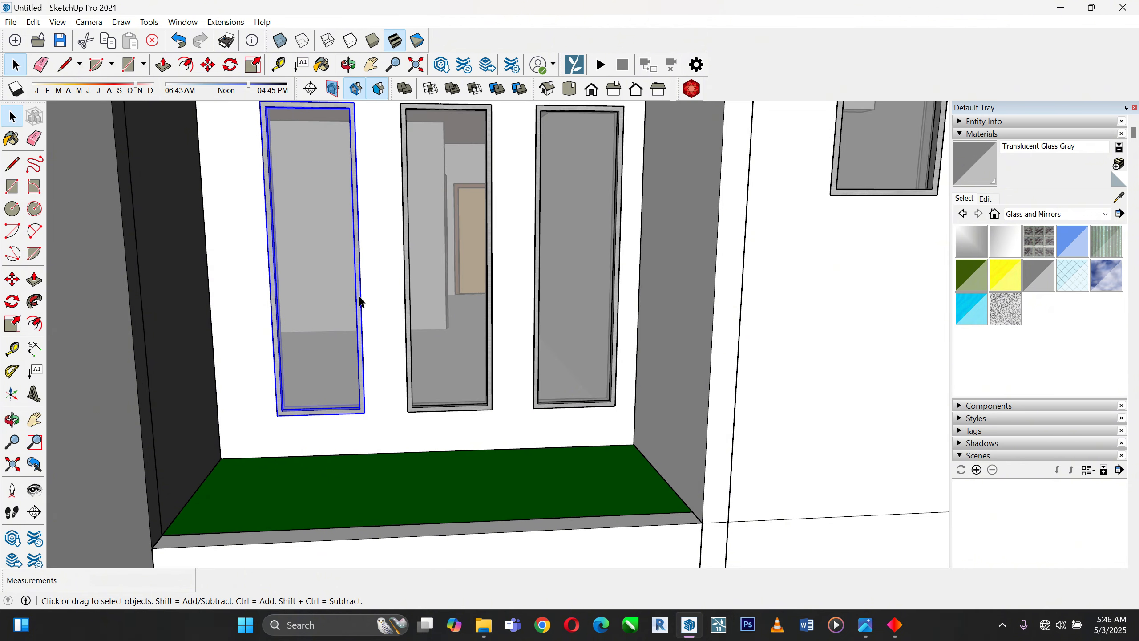
pyautogui.click(12, 278)
pyautogui.click(274, 419)
pyautogui.scroll(-8, 364, 479)
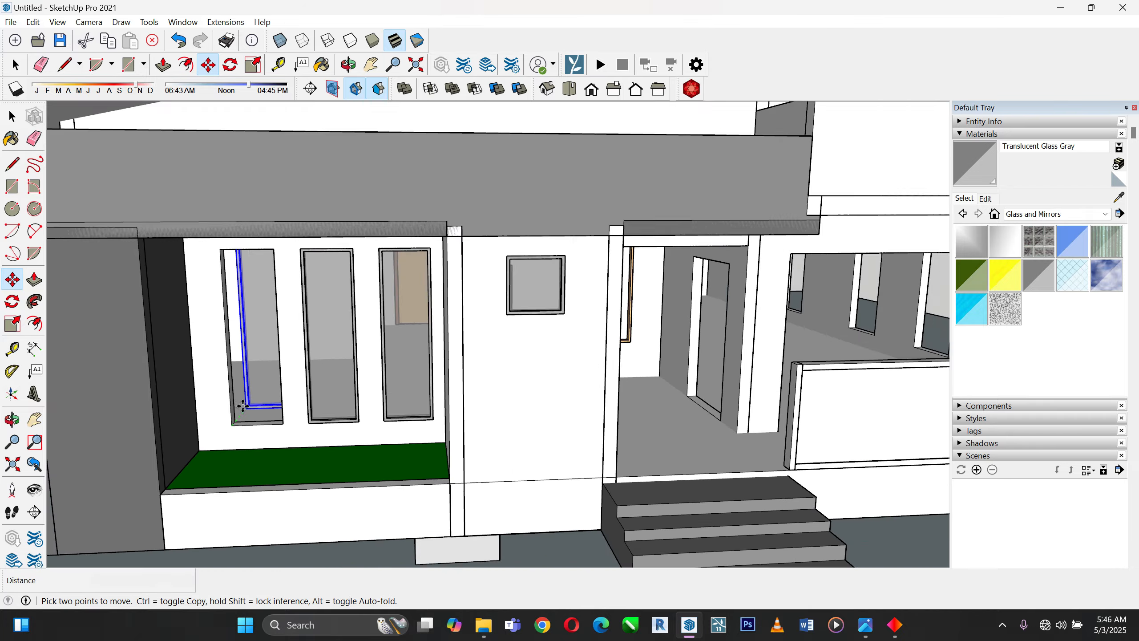
pyautogui.press('ctrl')
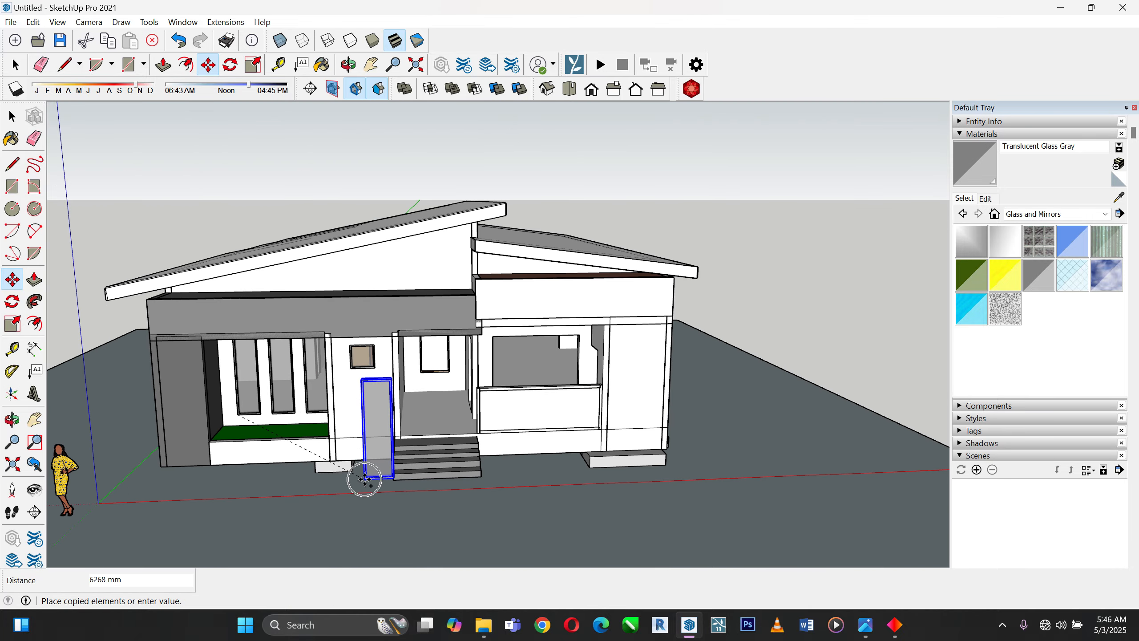
pyautogui.scroll(5, 668, 394)
pyautogui.moveTo(664, 393); pyautogui.dragTo(251, 468, button='middle')
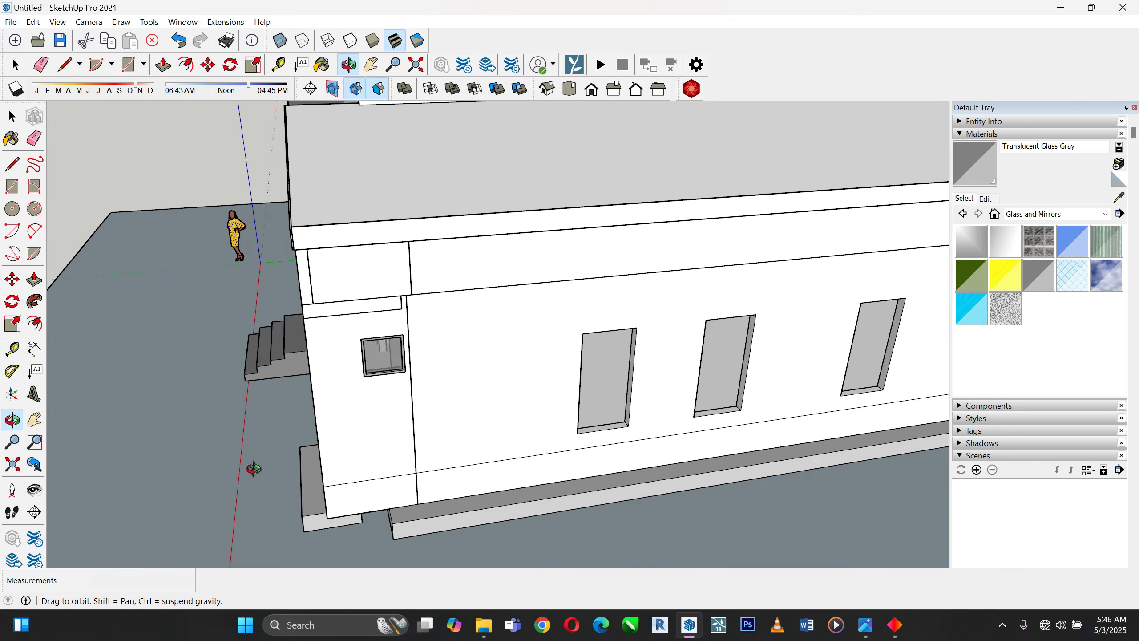
pyautogui.scroll(4, 636, 410)
pyautogui.scroll(6, 554, 410)
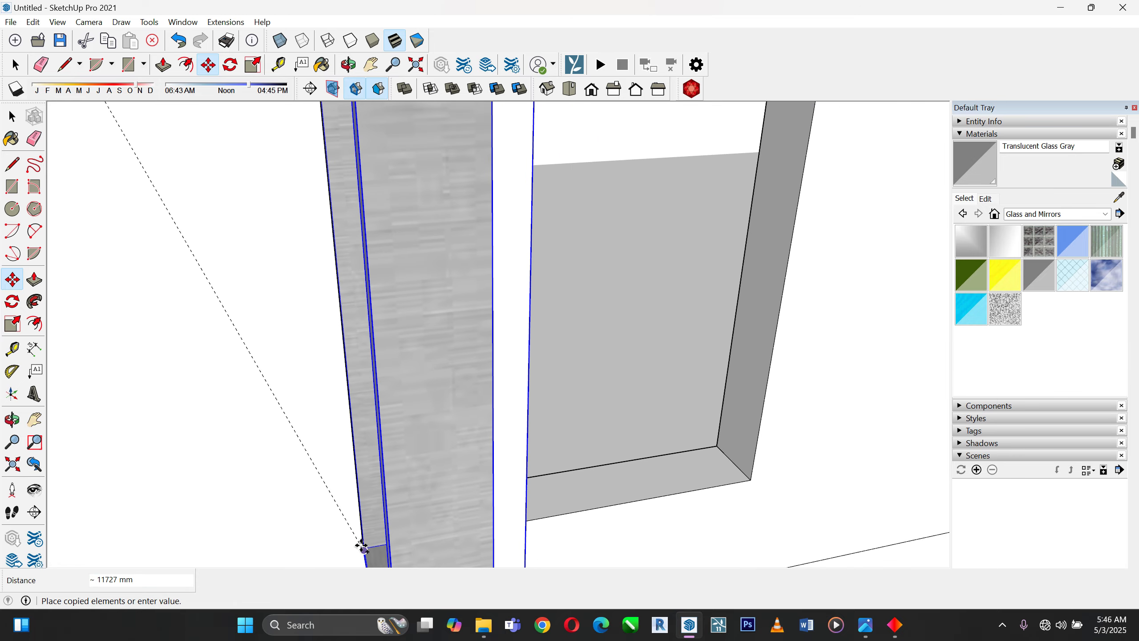
pyautogui.click(363, 548)
# Rotate the copied window 90 degrees about the vertical axis so it is parallel to the side wall
pyautogui.scroll(-8, 509, 364)
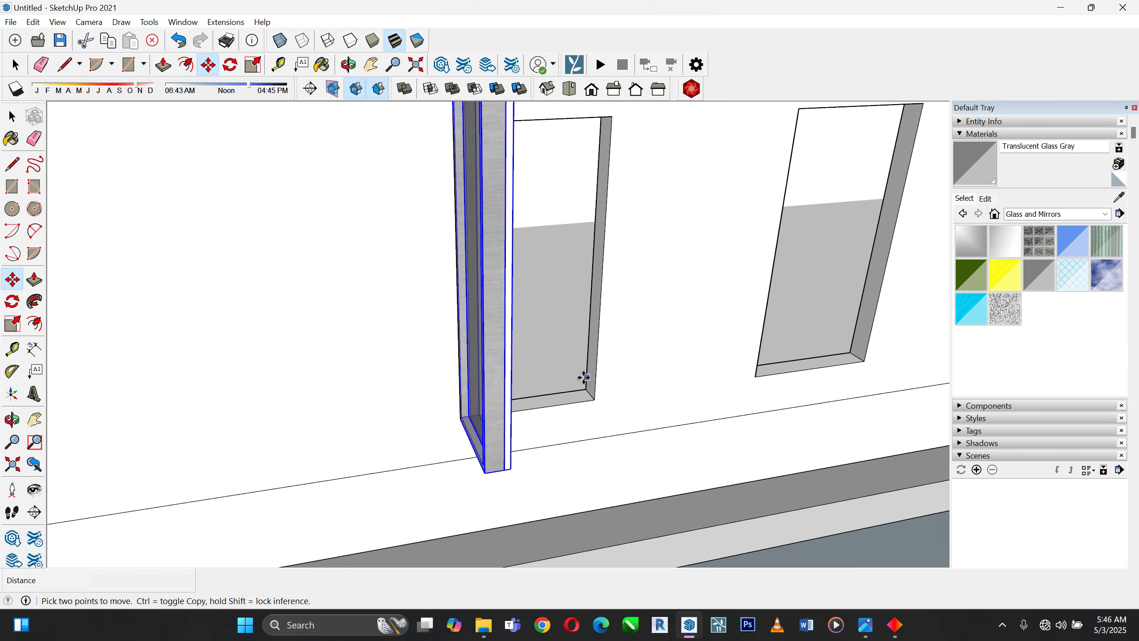
pyautogui.moveTo(582, 379); pyautogui.dragTo(433, 420, button='middle')
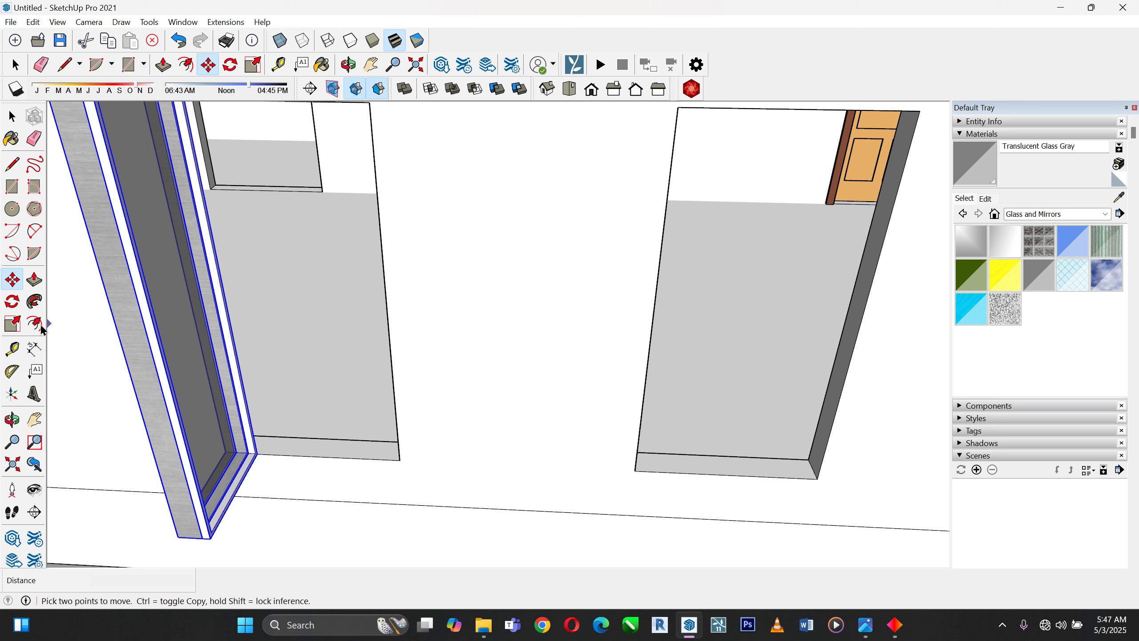
pyautogui.click(12, 301)
pyautogui.scroll(5, 287, 439)
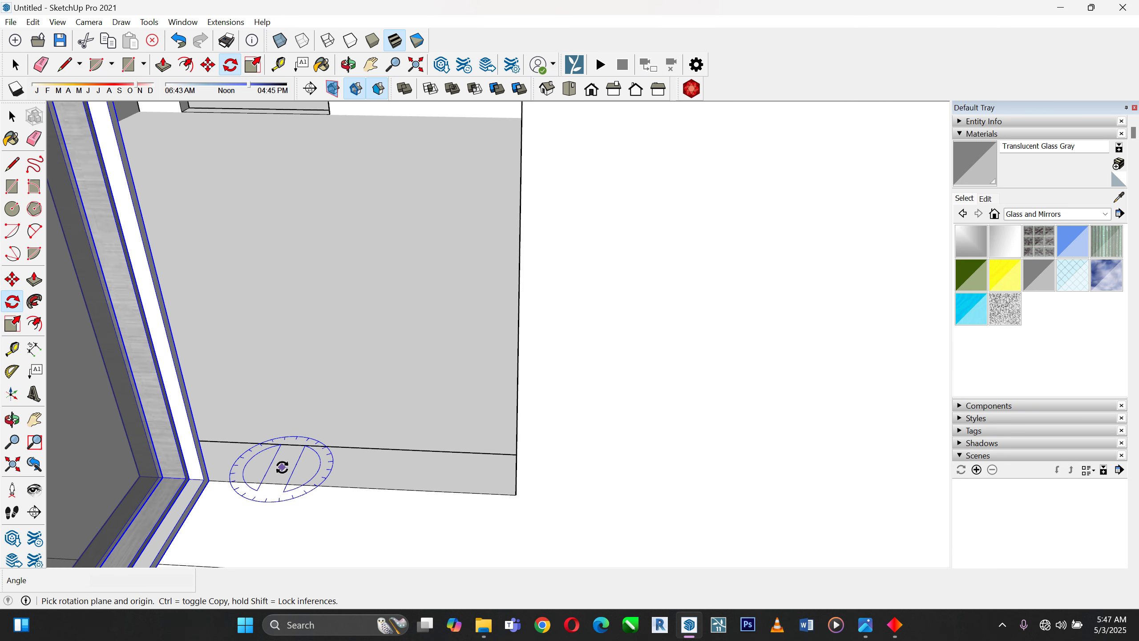
pyautogui.click(282, 466)
pyautogui.click(312, 468)
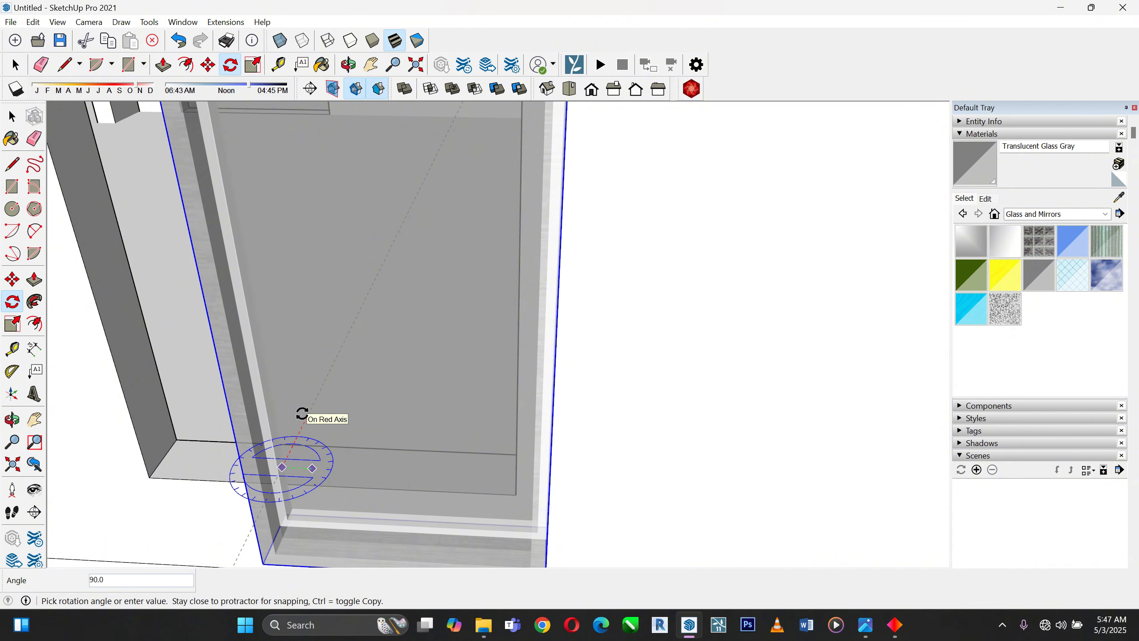
pyautogui.click(302, 412)
pyautogui.scroll(-3, 315, 404)
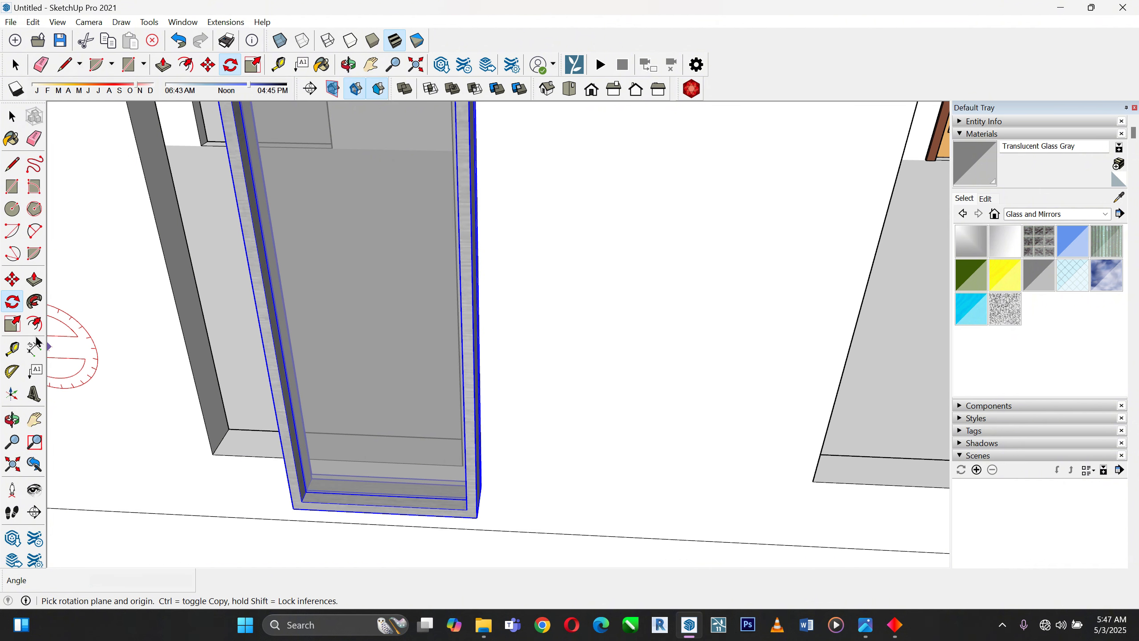
# Move the rotated window about 450 mm so its lower outer corner snaps to the opening's lower corner
pyautogui.click(12, 279)
pyautogui.click(292, 509)
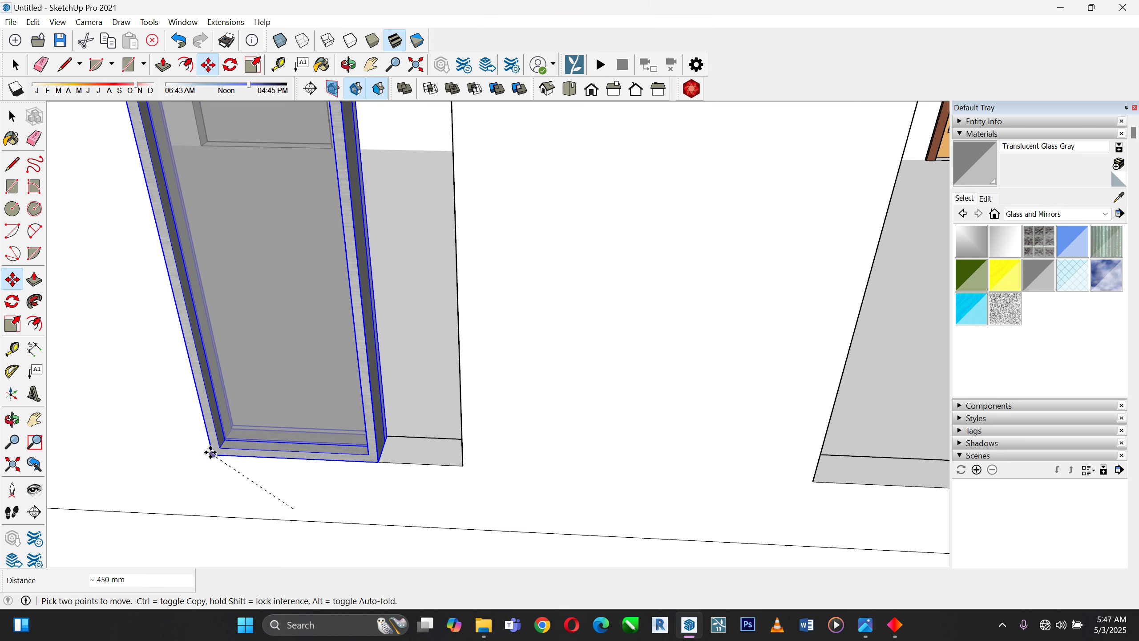
pyautogui.click(210, 453)
pyautogui.scroll(-5, 396, 538)
pyautogui.scroll(2, 343, 473)
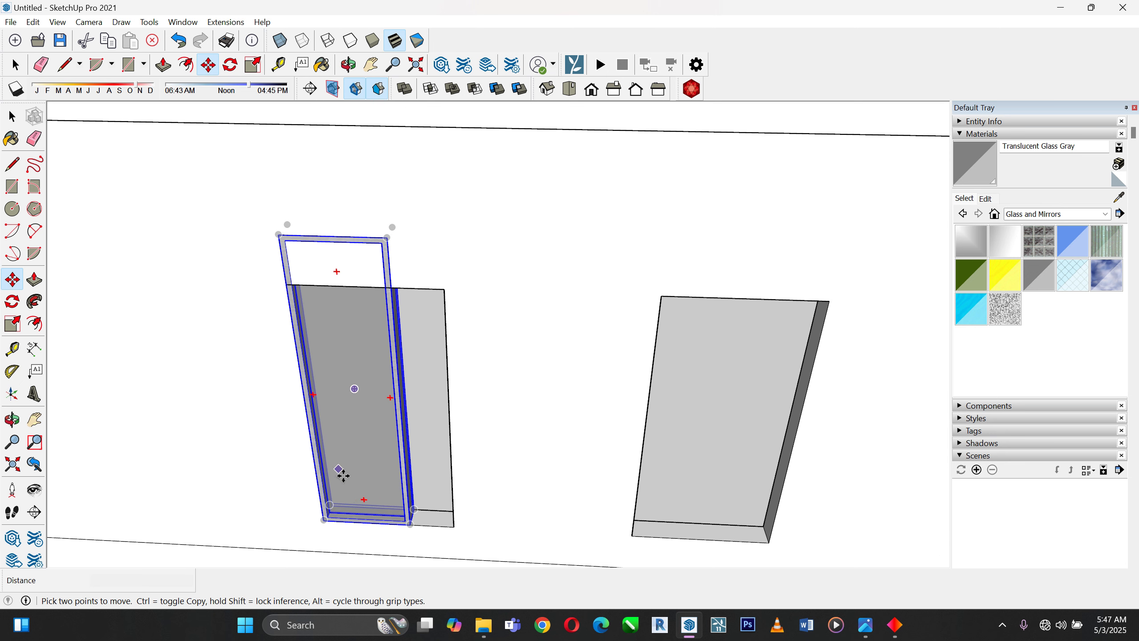
pyautogui.moveTo(383, 520); pyautogui.dragTo(381, 440, button='middle')
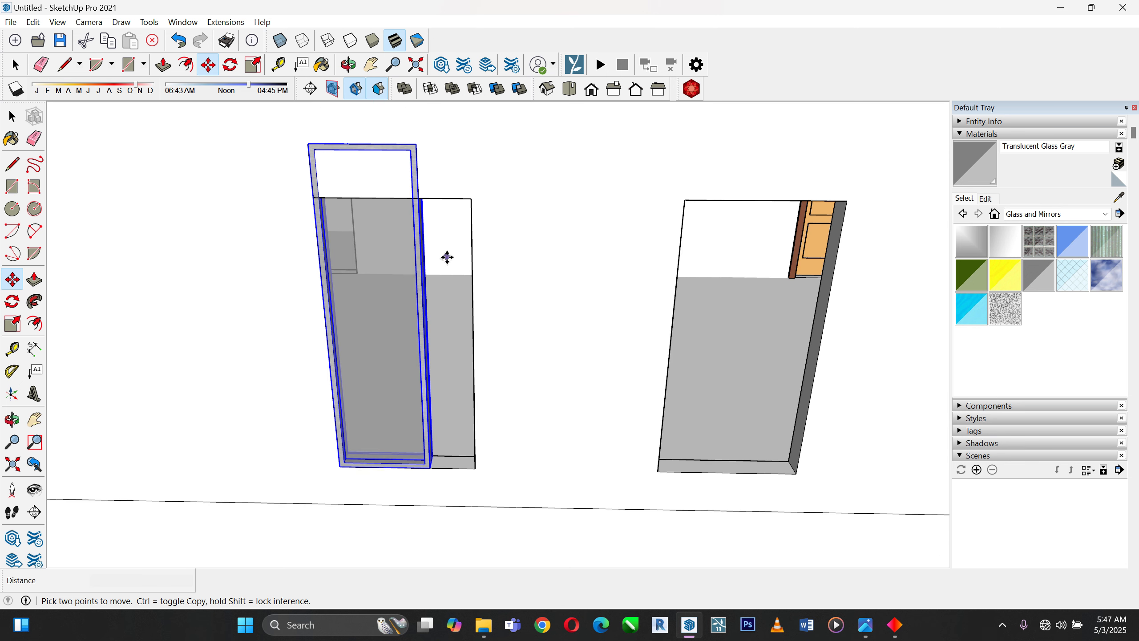
# Scale the window down to roughly the opening's height, and stretch its width to the opening's opposite side
pyautogui.click(12, 323)
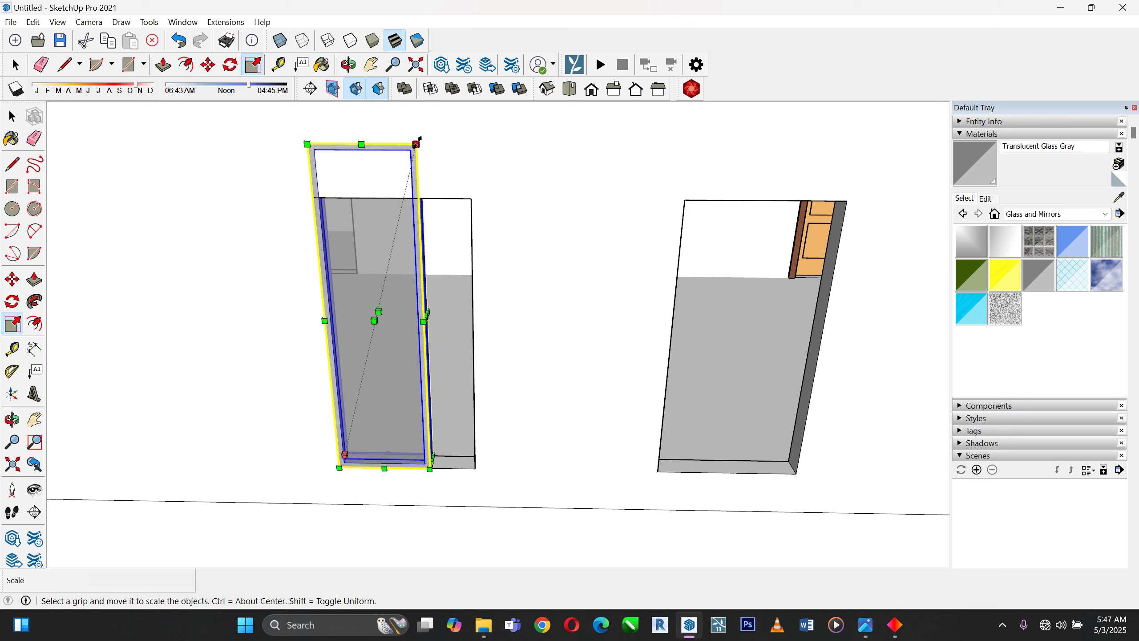
pyautogui.moveTo(416, 144); pyautogui.dragTo(394, 195)
pyautogui.scroll(8, 395, 379)
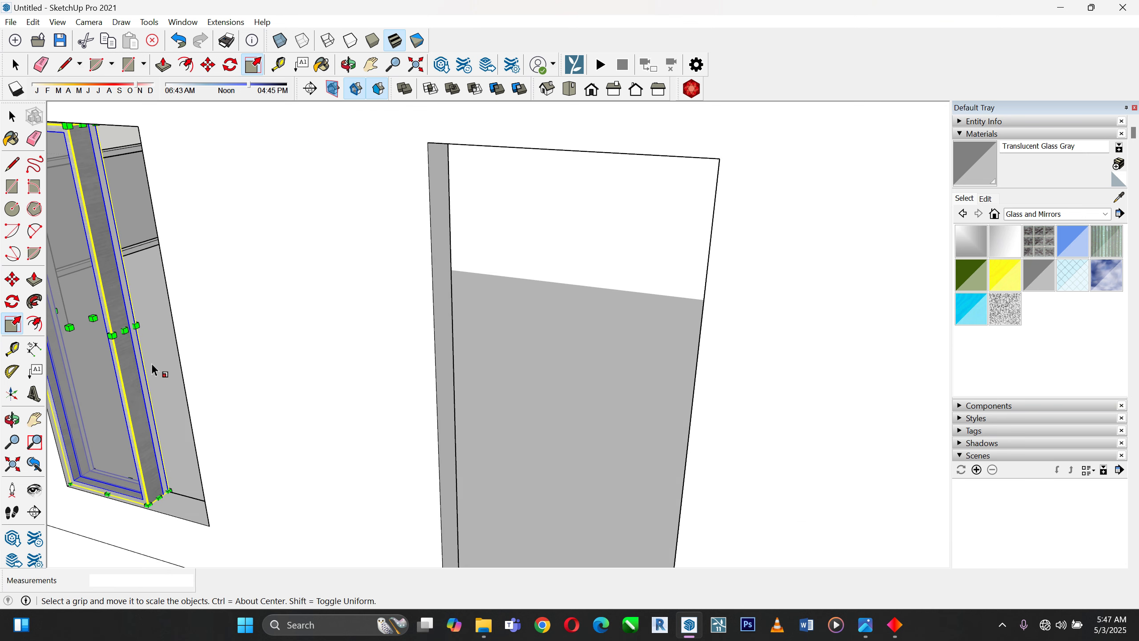
pyautogui.scroll(3, 135, 326)
pyautogui.moveTo(121, 319); pyautogui.dragTo(194, 299)
pyautogui.scroll(-5, 327, 388)
pyautogui.moveTo(255, 393); pyautogui.dragTo(400, 342, button='middle')
pyautogui.scroll(2, 602, 338)
pyautogui.scroll(-2, 399, 345)
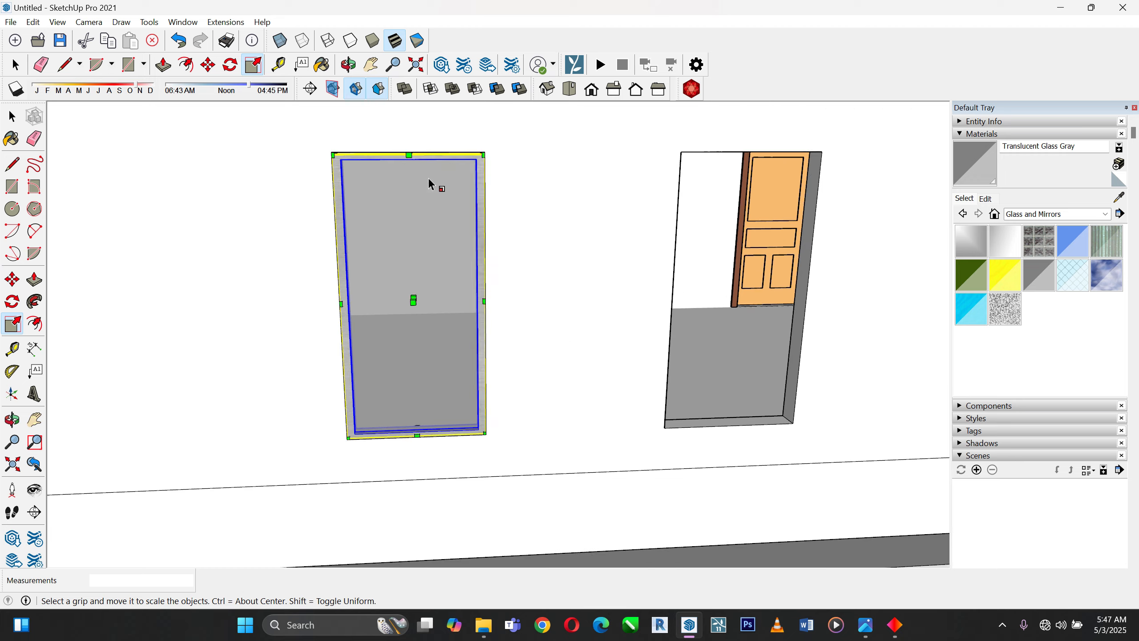
# Scale the window's height along the blue axis up to the opening's top edge
pyautogui.scroll(7, 426, 130)
pyautogui.scroll(2, 406, 135)
pyautogui.moveTo(393, 153); pyautogui.dragTo(330, 264, button='middle')
pyautogui.scroll(4, 390, 209)
pyautogui.click(371, 251)
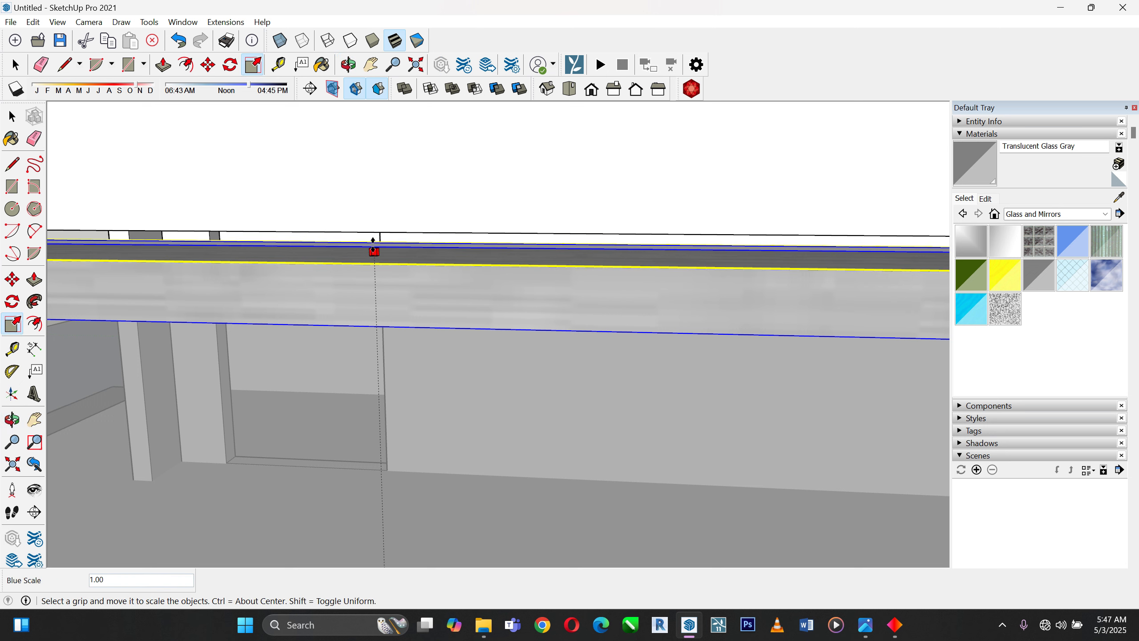
pyautogui.click(379, 232)
pyautogui.scroll(-2, 443, 168)
pyautogui.scroll(-5, 444, 173)
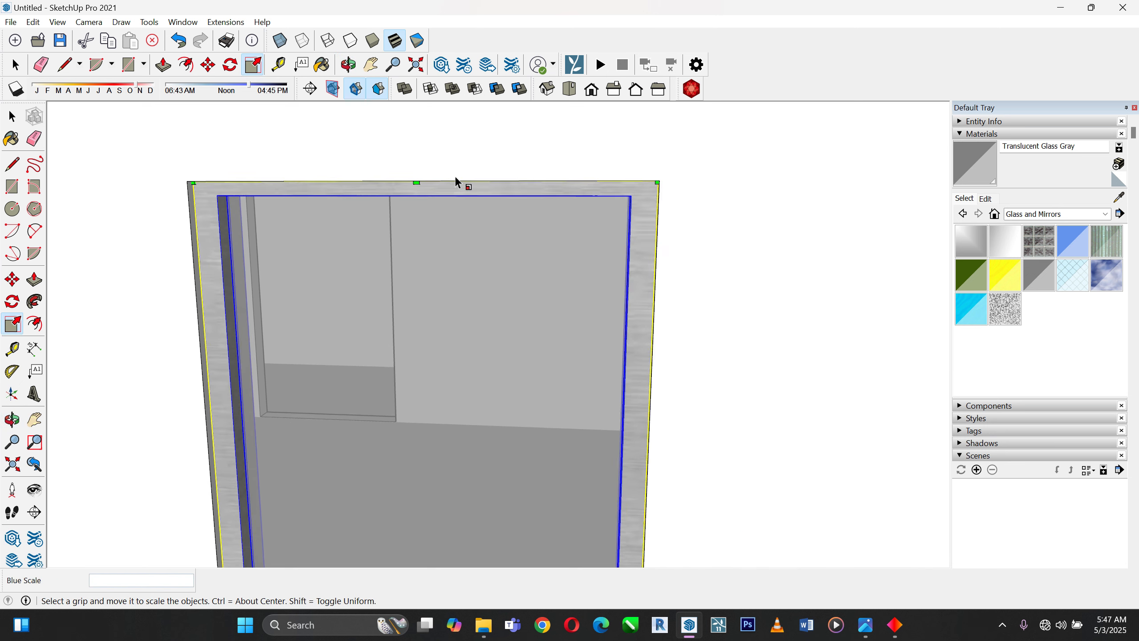
# Move the fitted side-wall window outward so its lower outer corner snaps to the opening's outer corner, flush with the wall face
pyautogui.press('m')
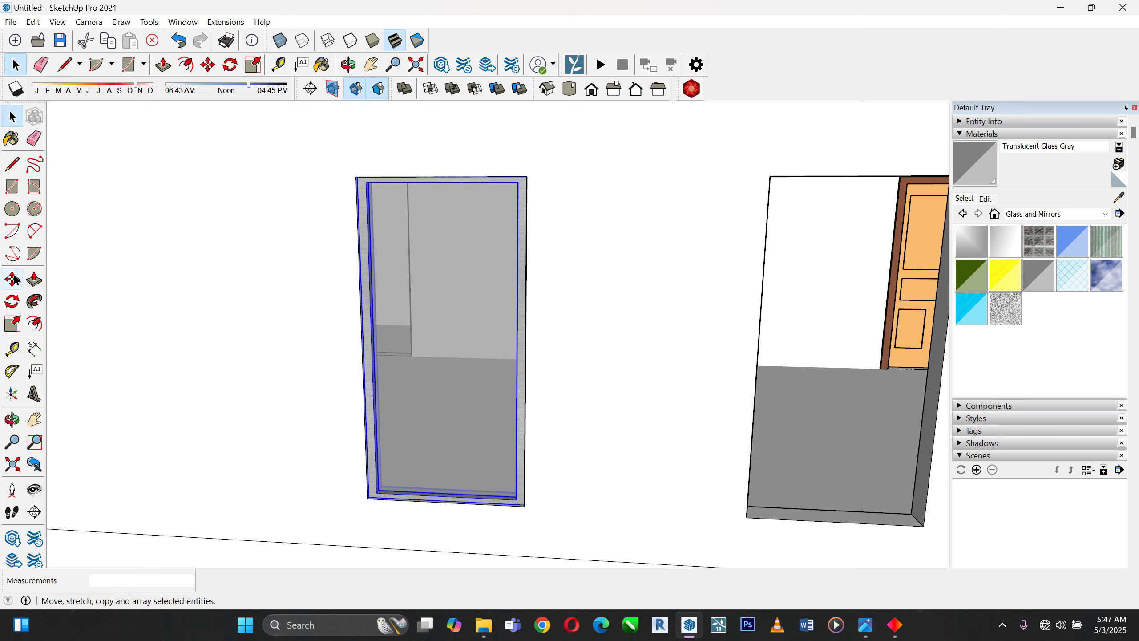
pyautogui.scroll(2, 385, 491)
pyautogui.scroll(2, 365, 505)
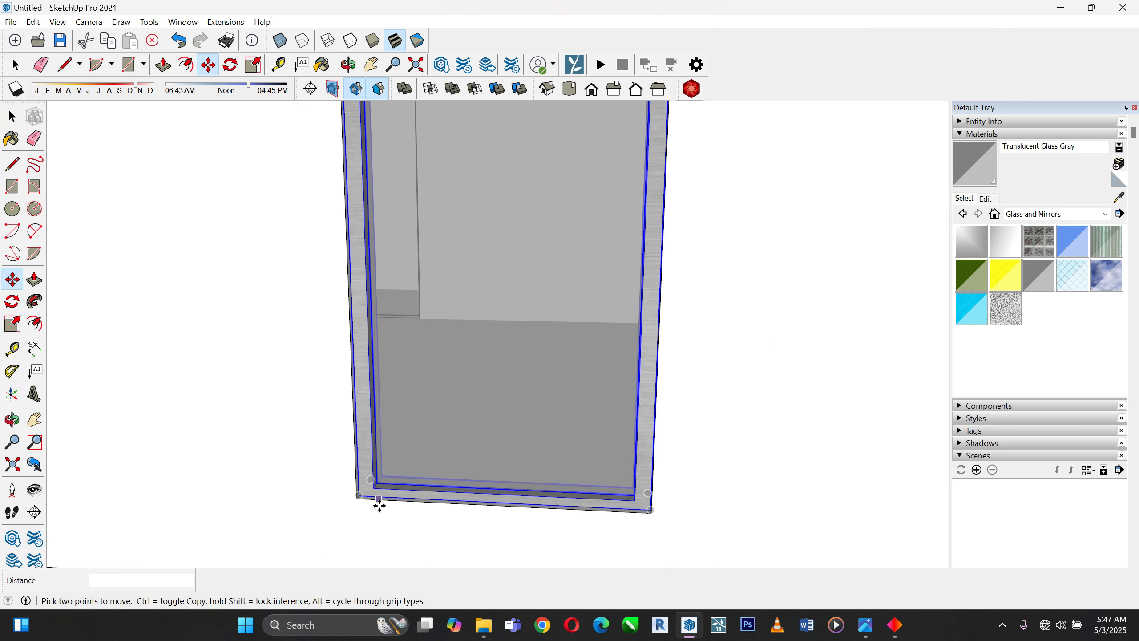
pyautogui.moveTo(379, 503)
pyautogui.mouseDown(button='middle')
pyautogui.moveTo(325, 520)
pyautogui.moveTo(385, 503)
pyautogui.mouseUp(button='middle')
pyautogui.scroll(3, 384, 475)
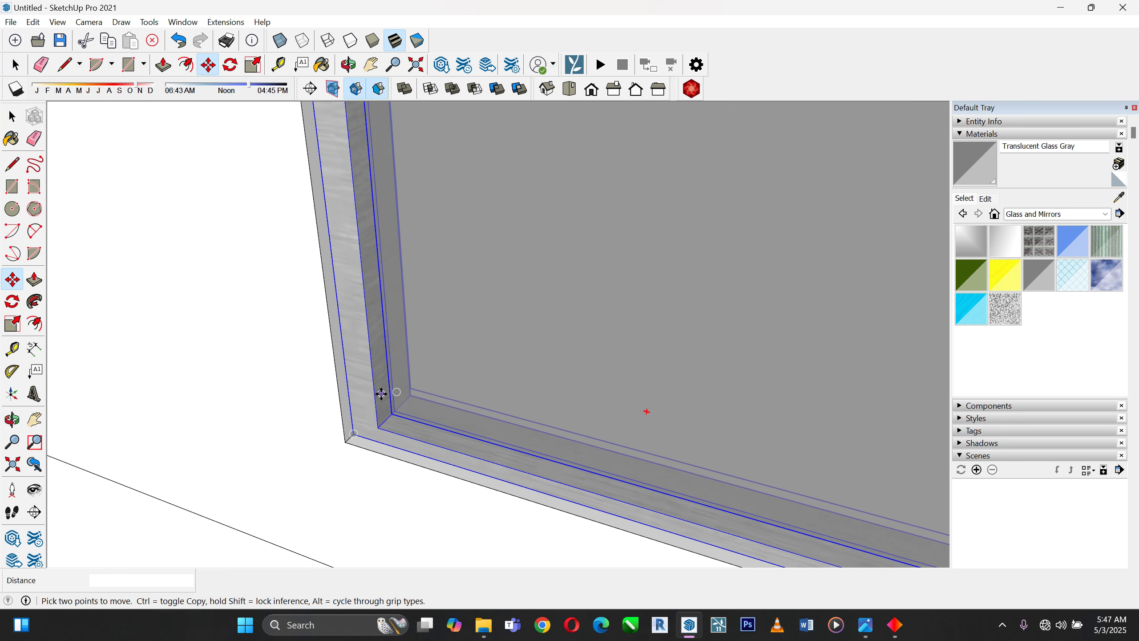
pyautogui.scroll(-2, 267, 326)
pyautogui.scroll(4, 356, 427)
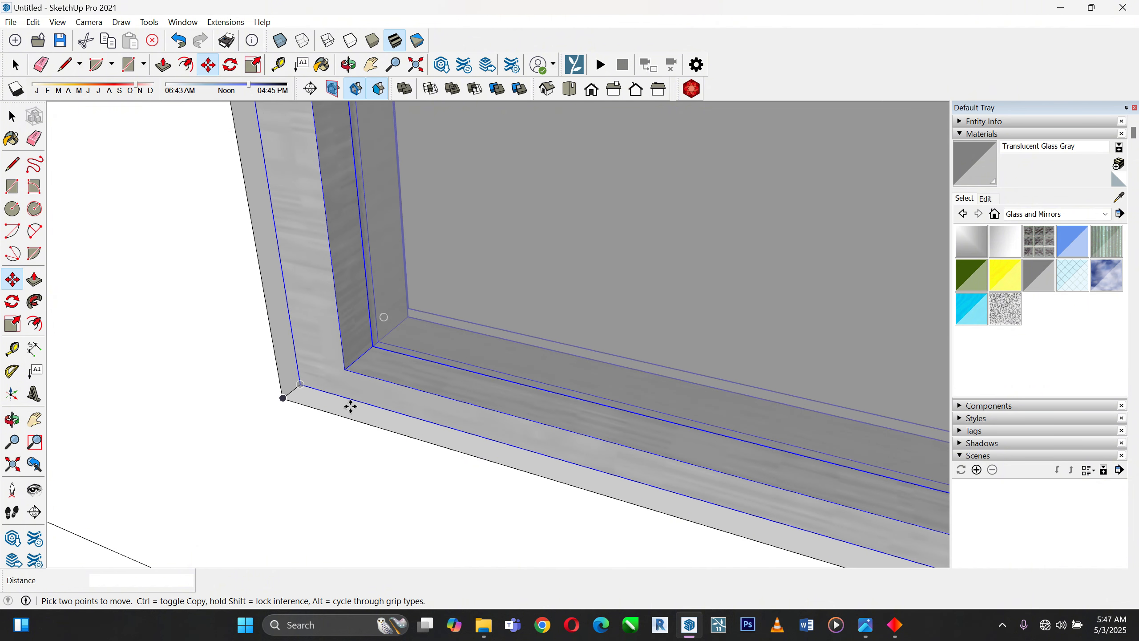
pyautogui.click(11, 117)
pyautogui.click(13, 278)
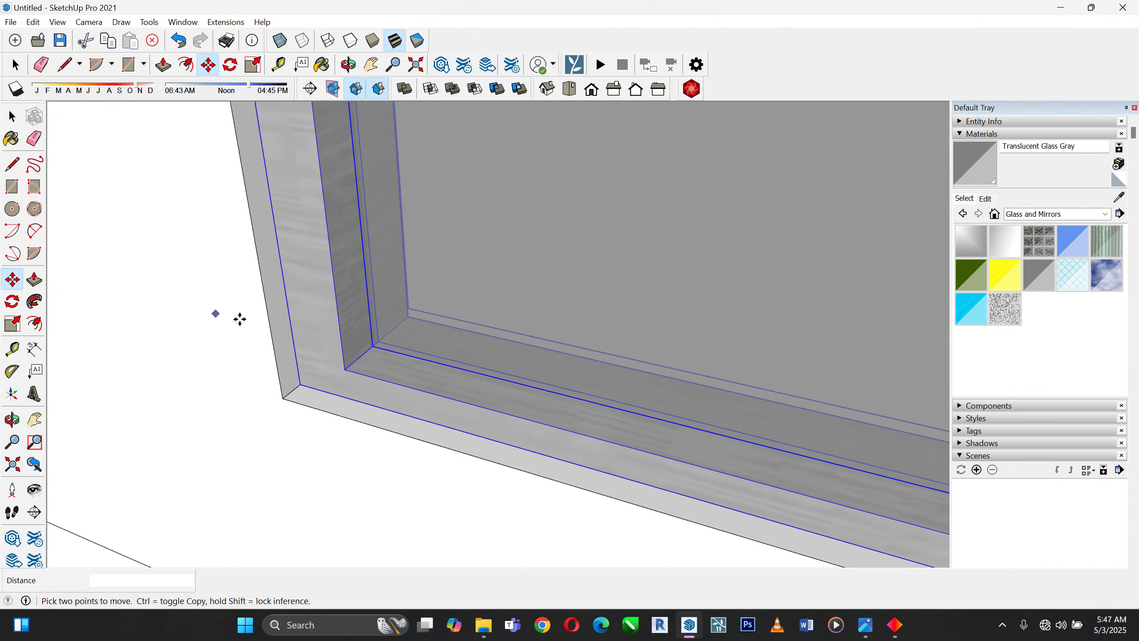
pyautogui.click(298, 378)
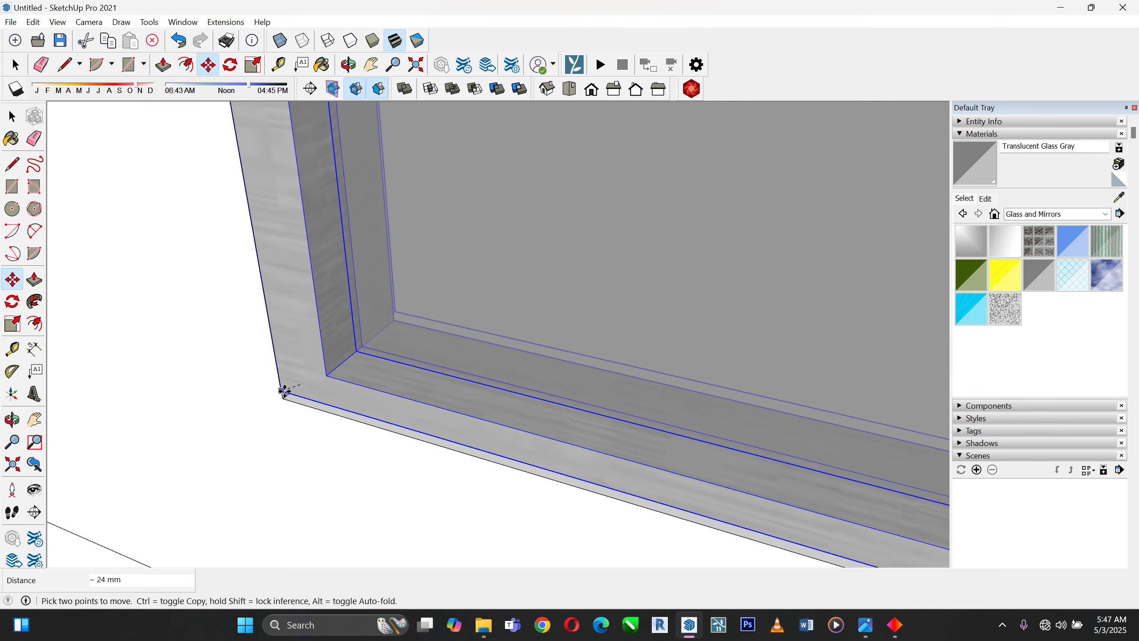
pyautogui.click(282, 396)
pyautogui.scroll(-6, 295, 379)
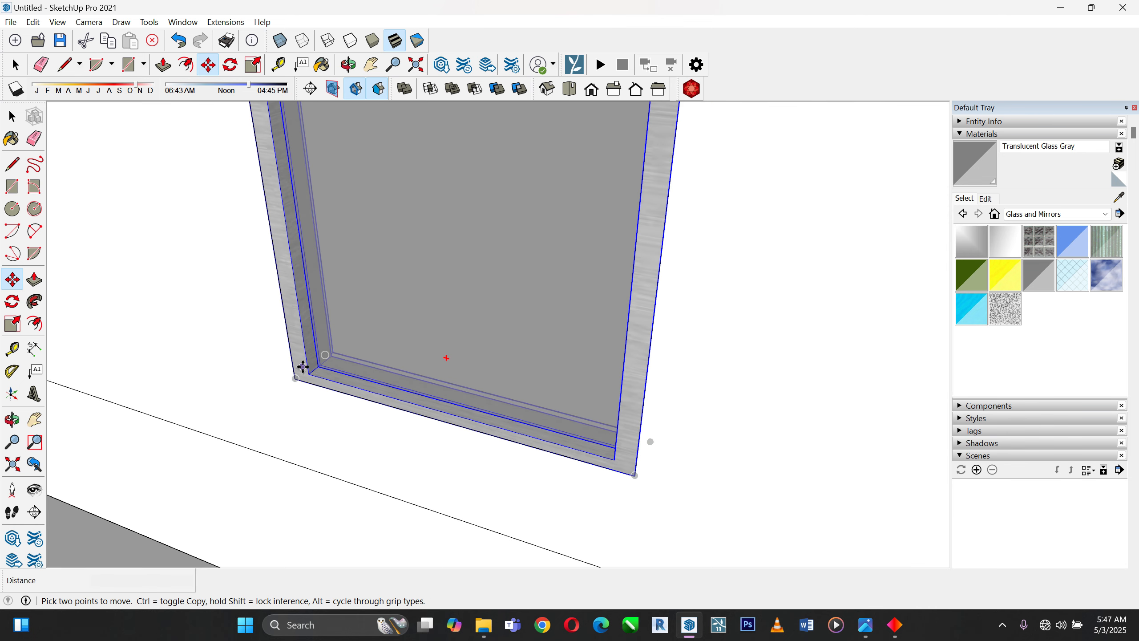
# Copy the tall window 2100 mm along the wall into the neighbouring opening, snapping corner to corner
pyautogui.scroll(-5, 395, 411)
pyautogui.scroll(-3, 424, 355)
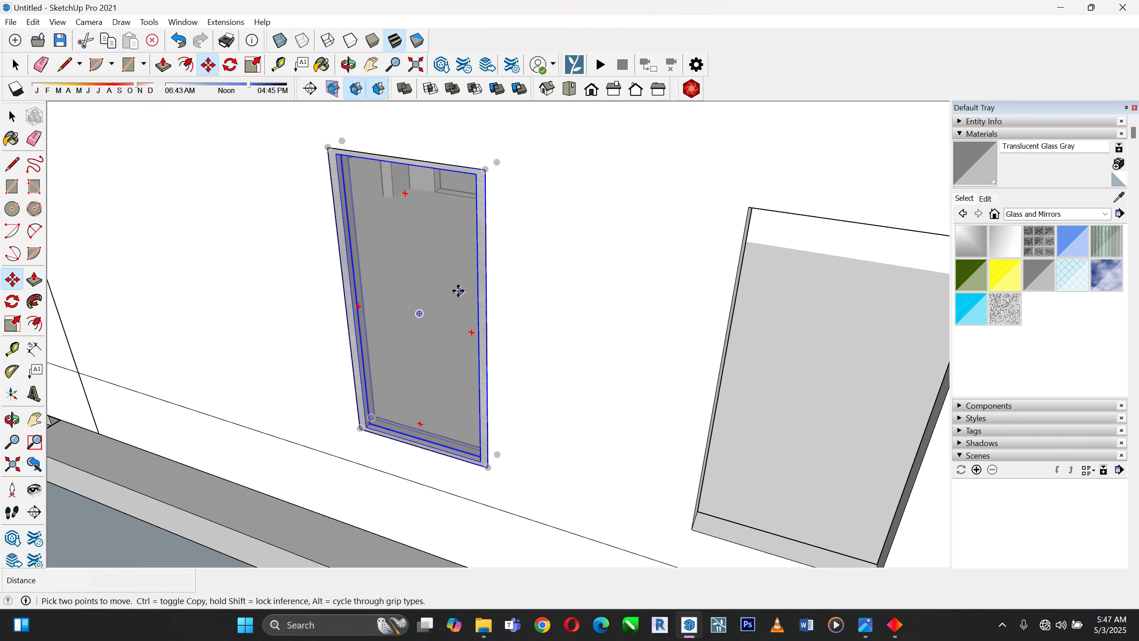
pyautogui.click(357, 430)
pyautogui.scroll(-3, 448, 449)
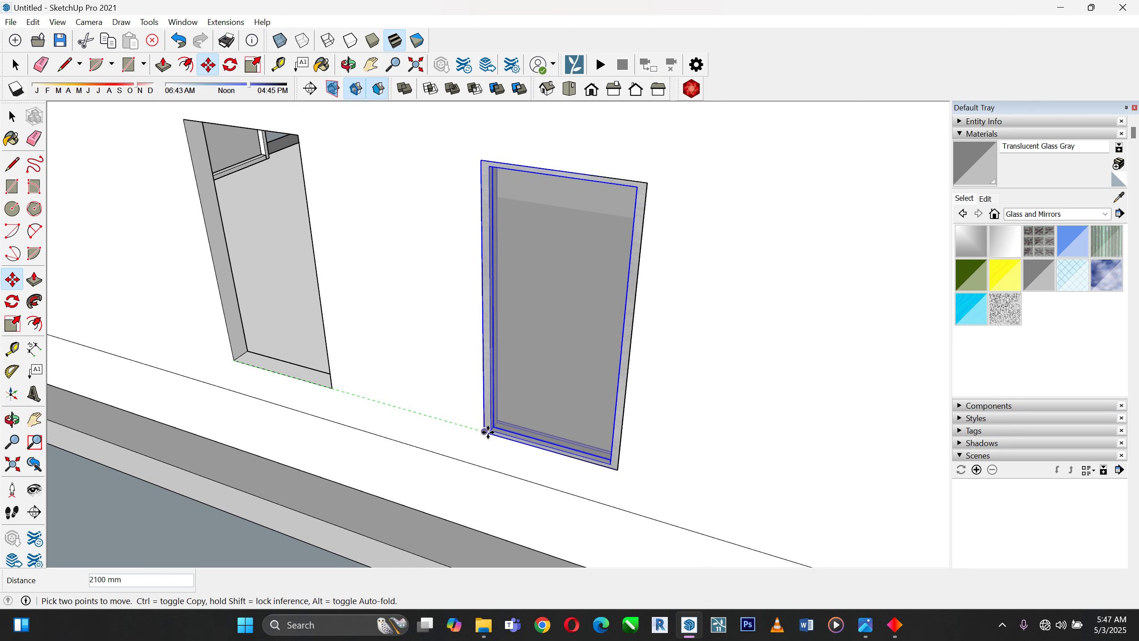
pyautogui.press('ctrl')
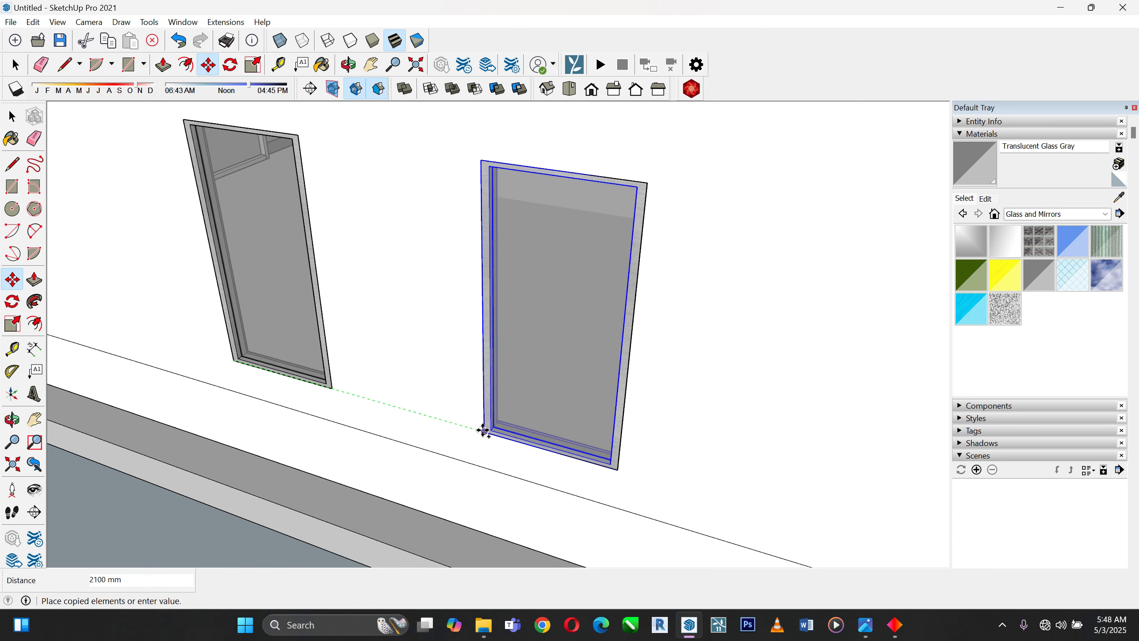
pyautogui.click(485, 433)
# Copy the second tall window 2900 mm further along the same wall into the third opening
pyautogui.scroll(-3, 644, 424)
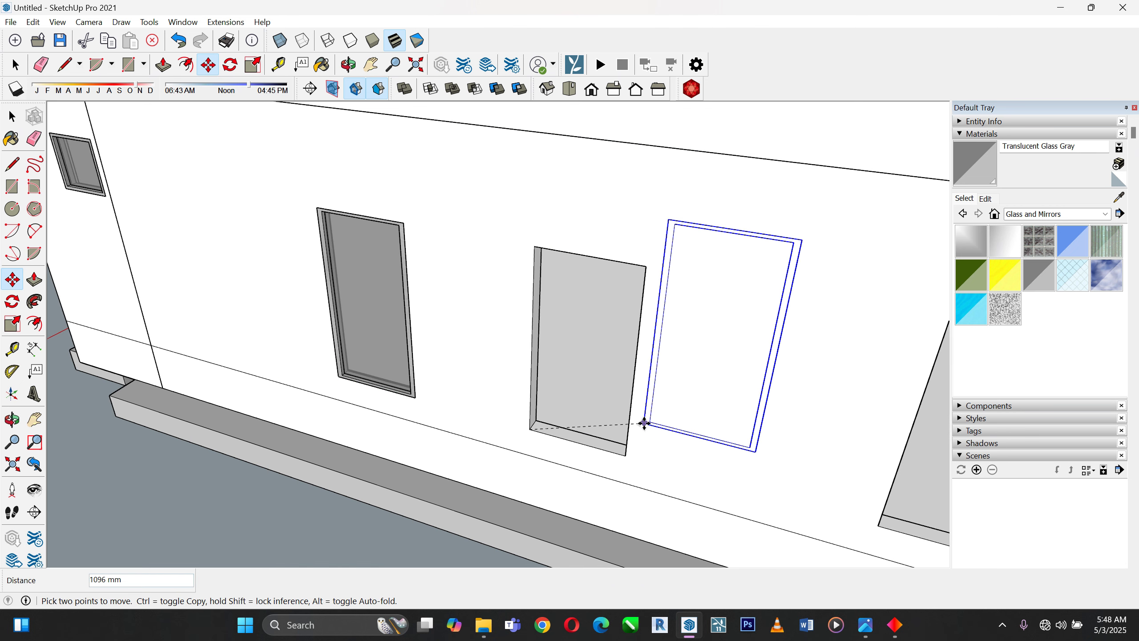
pyautogui.press('ctrl')
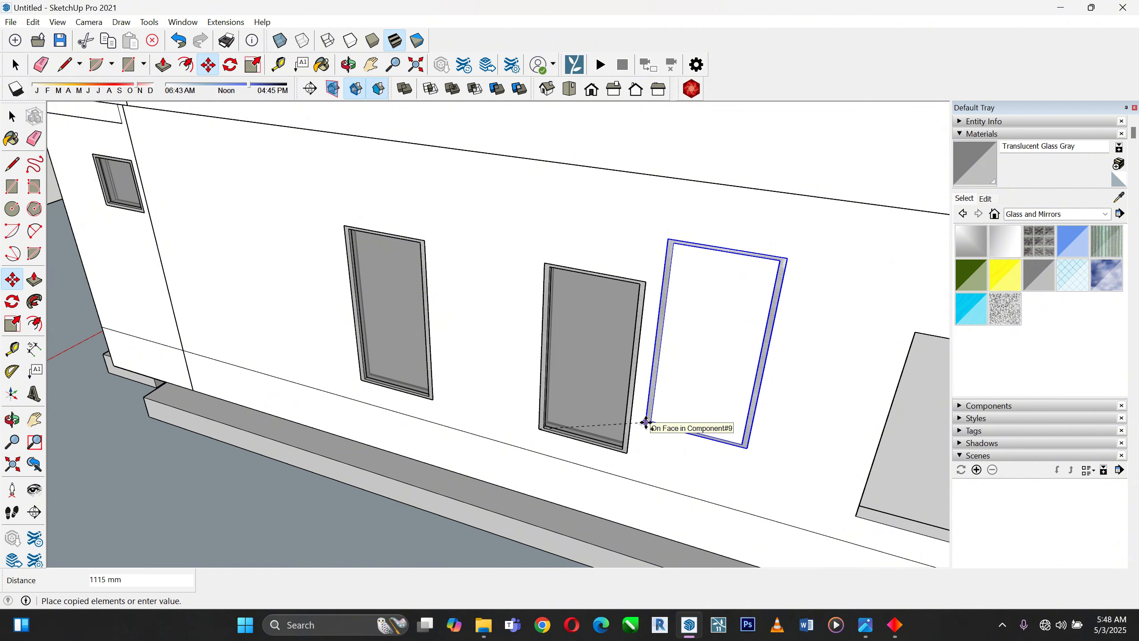
pyautogui.scroll(-4, 251, 317)
pyautogui.scroll(3, 664, 419)
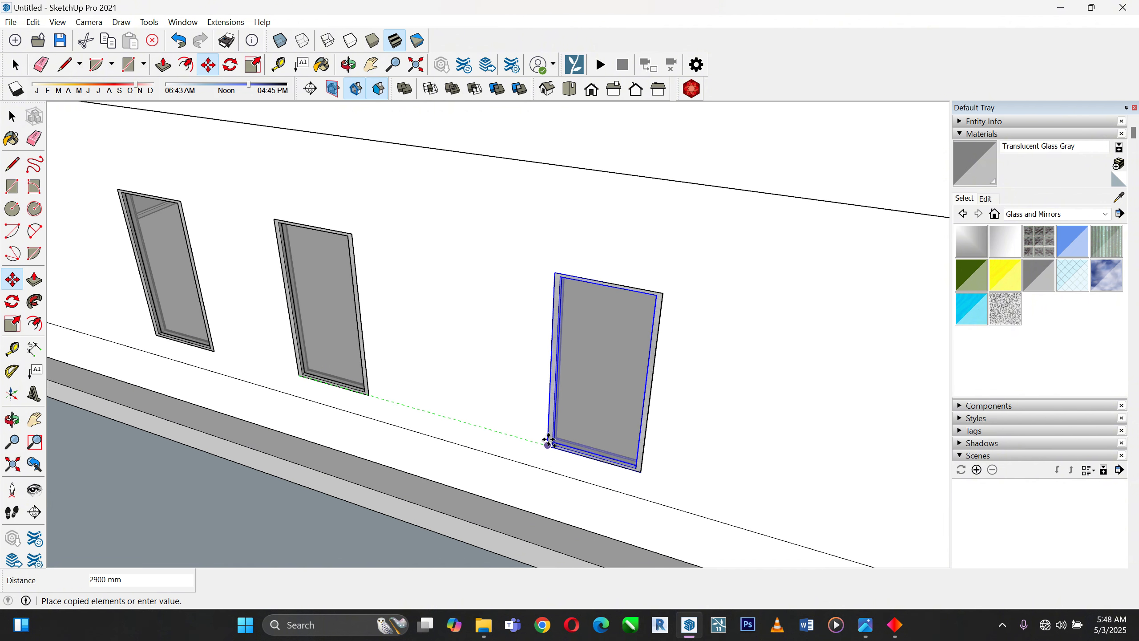
pyautogui.click(549, 442)
# Copy the tall window nearest the house front about 13090 mm to the opposite side wall, snapping it to the empty opening's lower corner
pyautogui.scroll(-3, 373, 468)
pyautogui.moveTo(372, 468); pyautogui.dragTo(812, 389, button='middle')
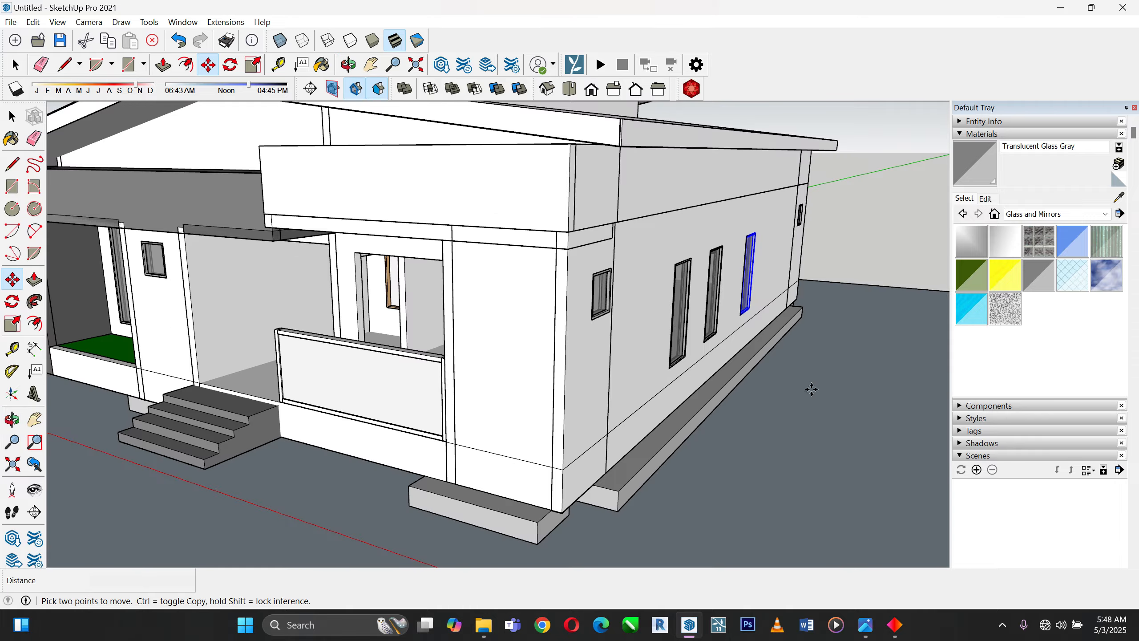
pyautogui.scroll(-3, 742, 352)
pyautogui.moveTo(618, 402); pyautogui.dragTo(811, 403, button='middle')
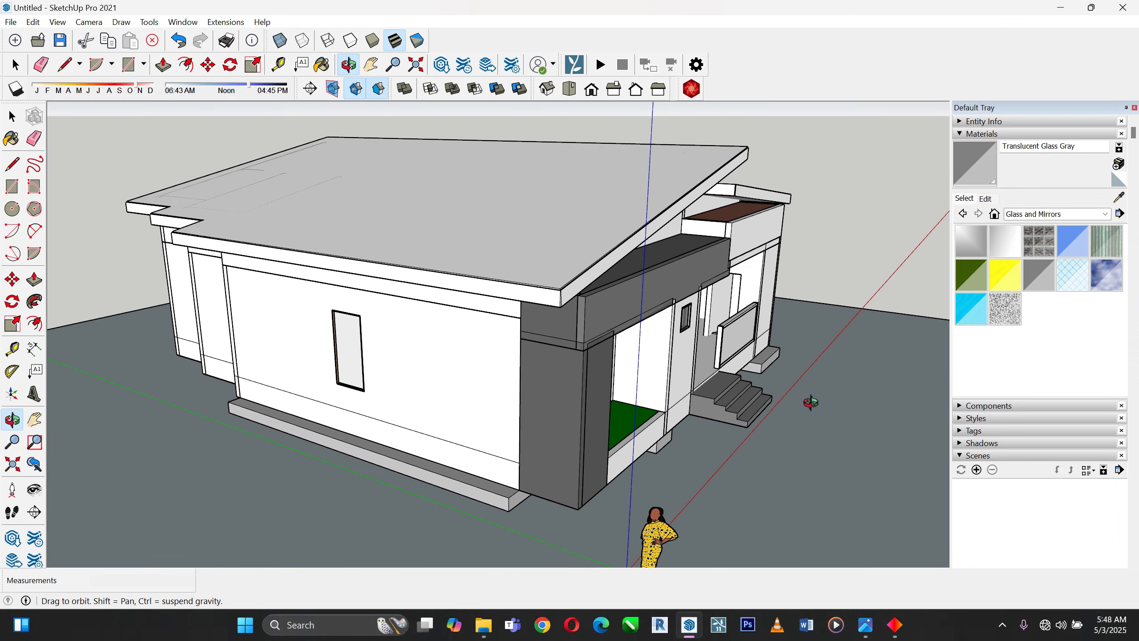
pyautogui.press('space')
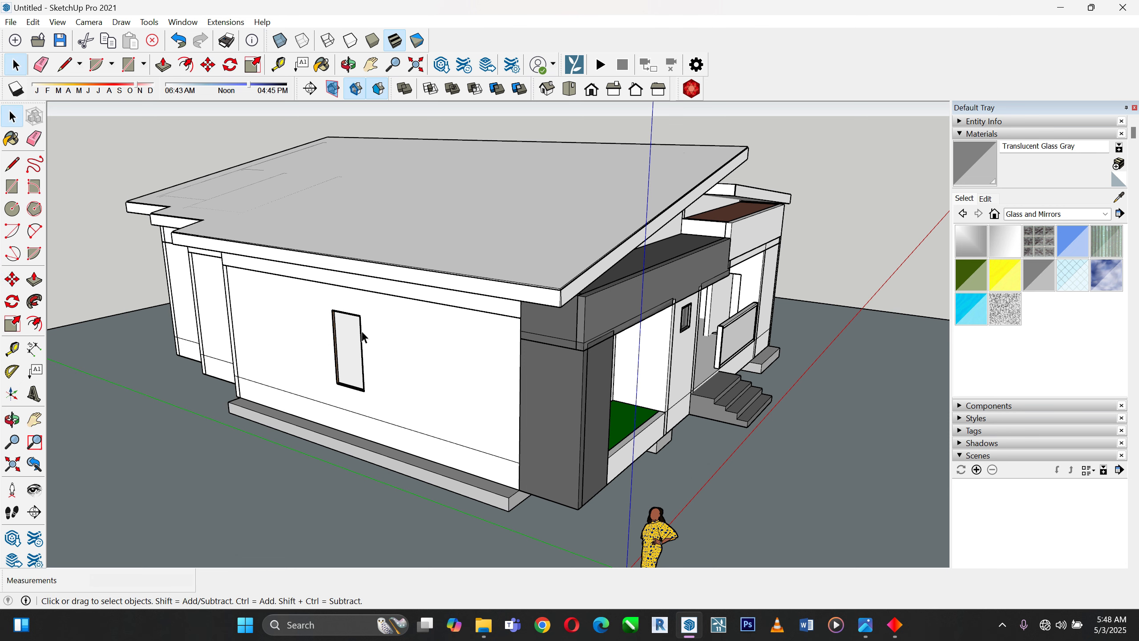
pyautogui.press('Escape')
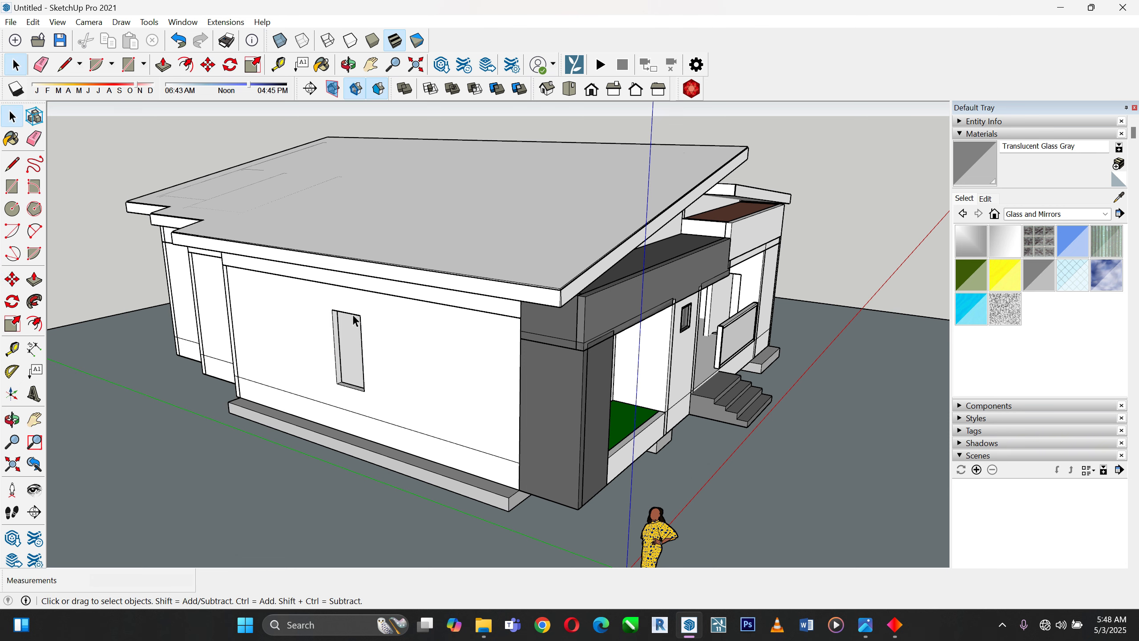
pyautogui.moveTo(677, 304); pyautogui.dragTo(398, 390, button='middle')
pyautogui.keyDown('shift'); pyautogui.moveTo(686, 421); pyautogui.dragTo(557, 396, button='middle'); pyautogui.keyUp('shift')
pyautogui.scroll(4, 557, 395)
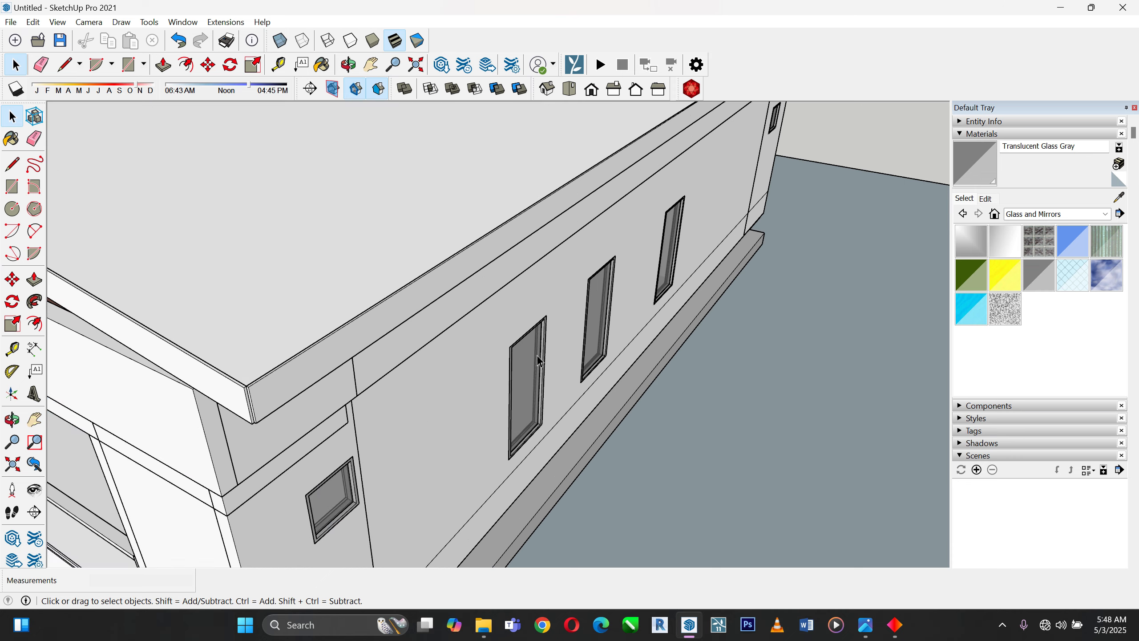
pyautogui.click(541, 355)
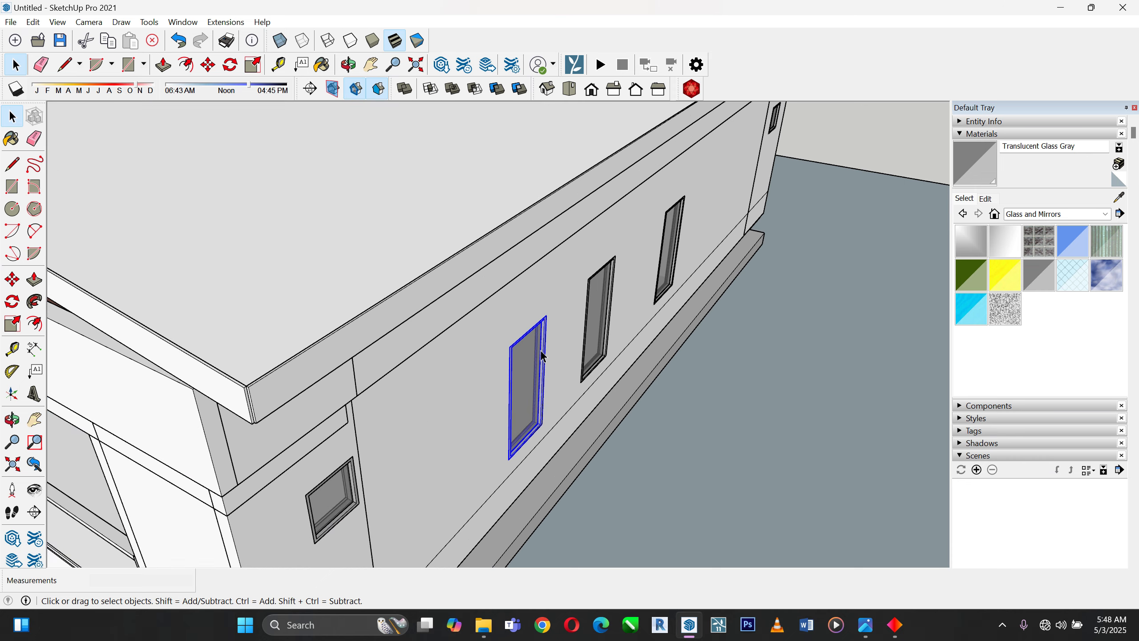
pyautogui.click(12, 279)
pyautogui.click(508, 458)
pyautogui.scroll(-5, 720, 431)
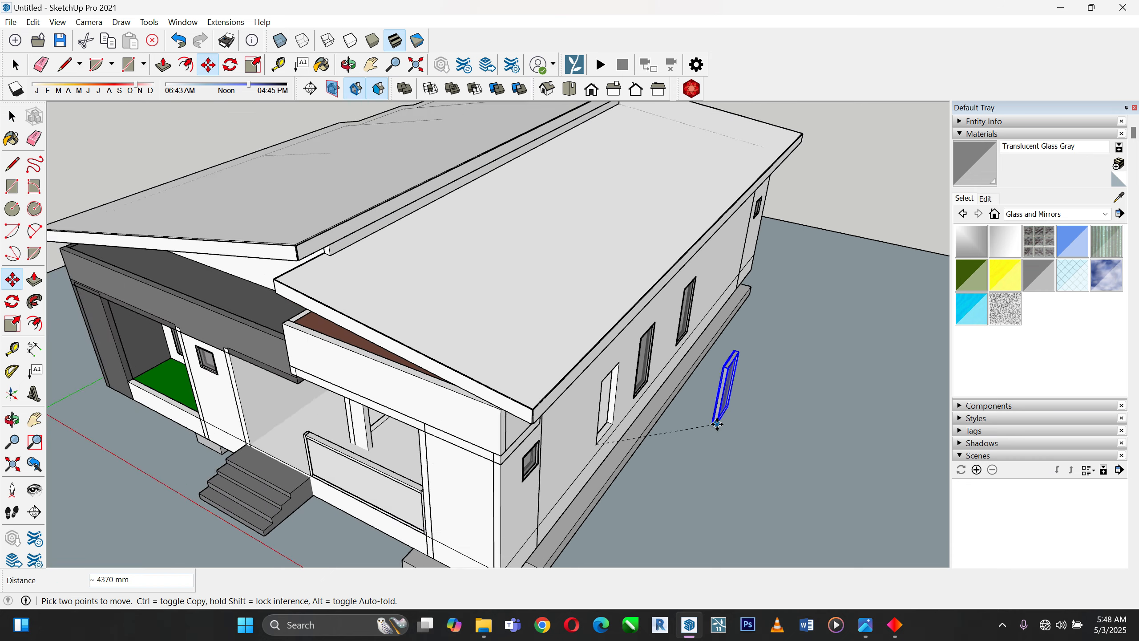
pyautogui.press('ctrl')
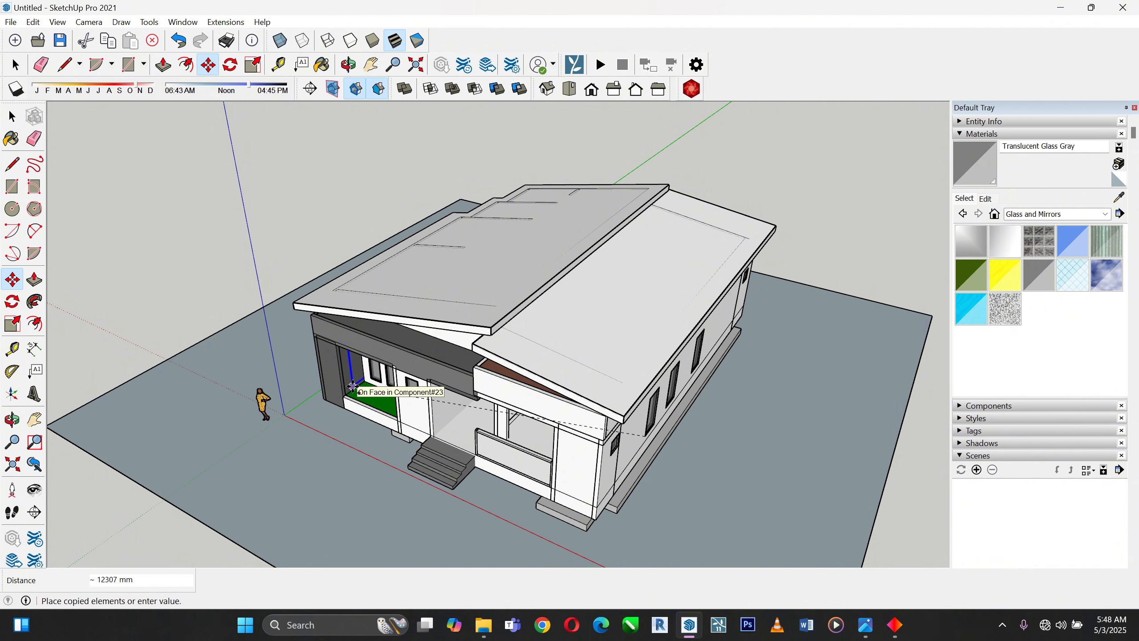
pyautogui.moveTo(332, 269); pyautogui.dragTo(390, 397, button='middle')
pyautogui.scroll(8, 394, 399)
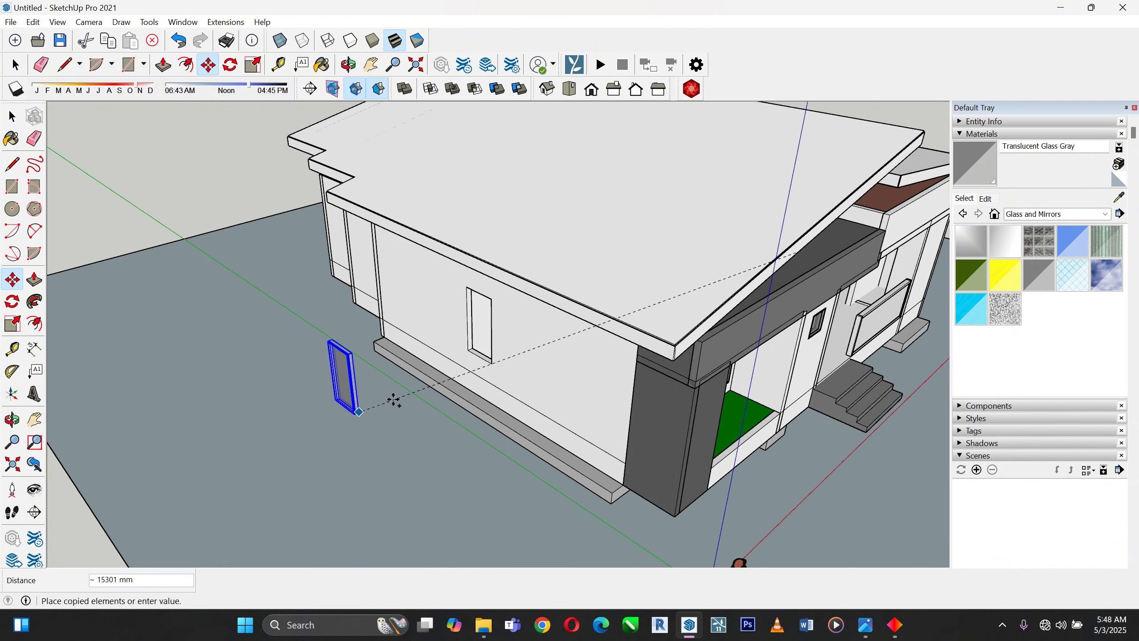
pyautogui.scroll(5, 517, 327)
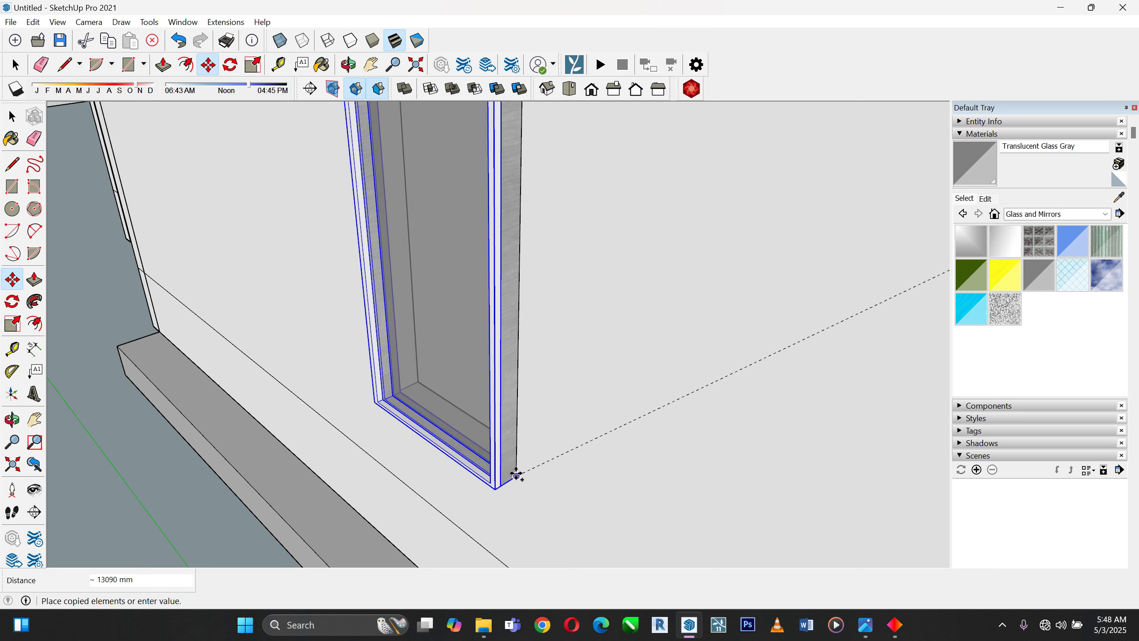
pyautogui.click(517, 471)
# Flip the copied window along the component's green axis
pyautogui.scroll(4, 516, 466)
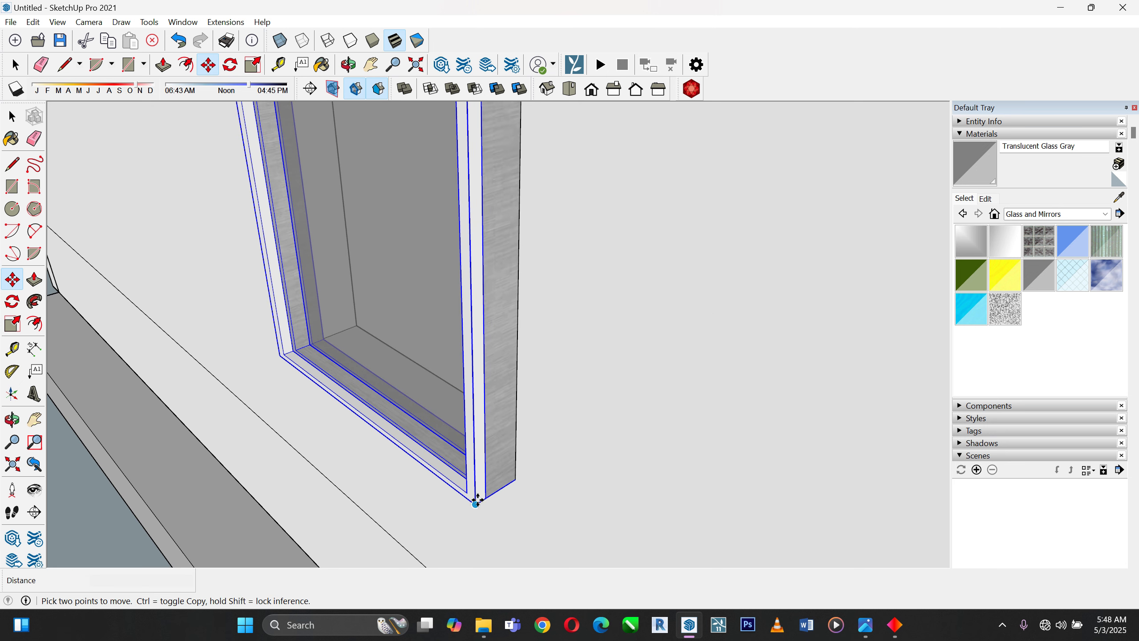
pyautogui.scroll(1, 474, 503)
pyautogui.rightClick(406, 432)
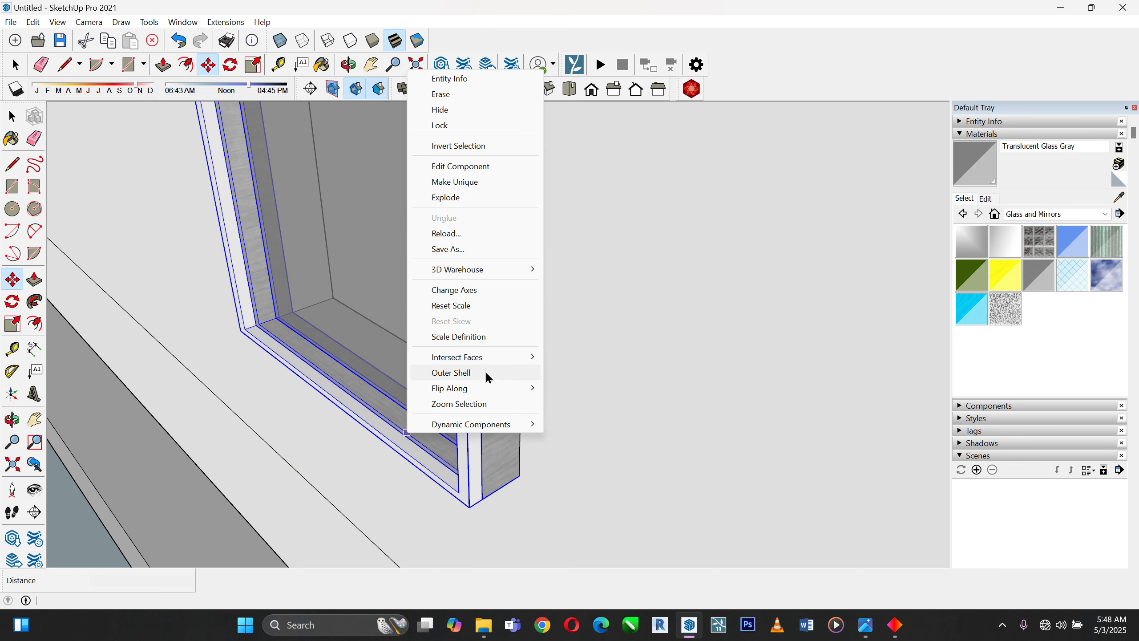
pyautogui.moveTo(485, 388)
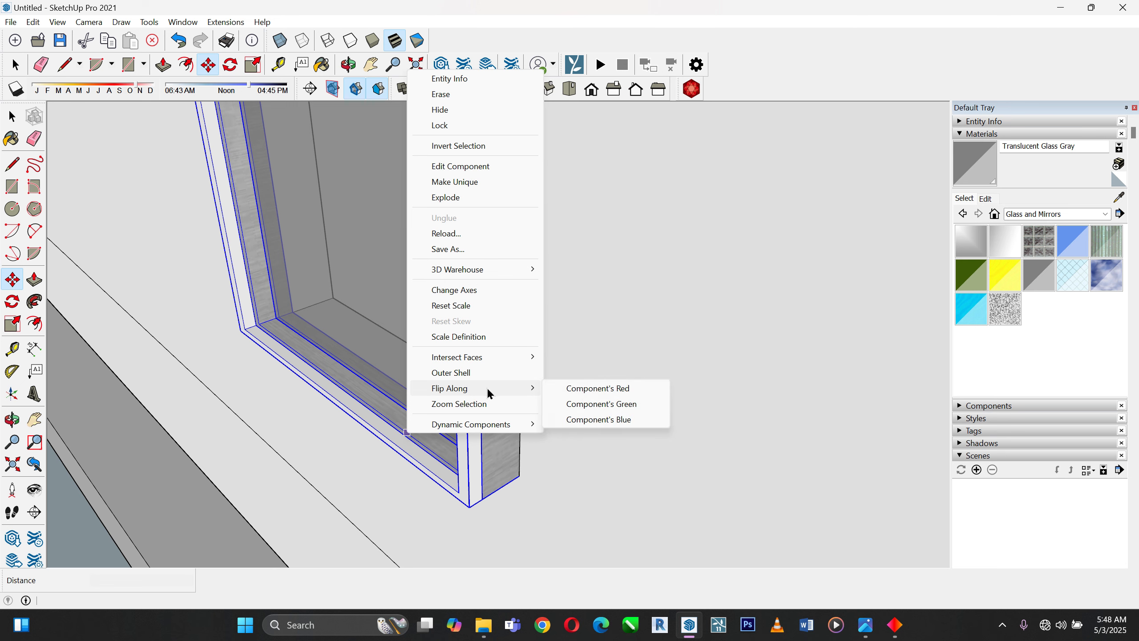
pyautogui.click(583, 408)
# Move the flipped window about 127 mm so its lower outer corner snaps to the opening's lower outer corner
pyautogui.scroll(1, 478, 501)
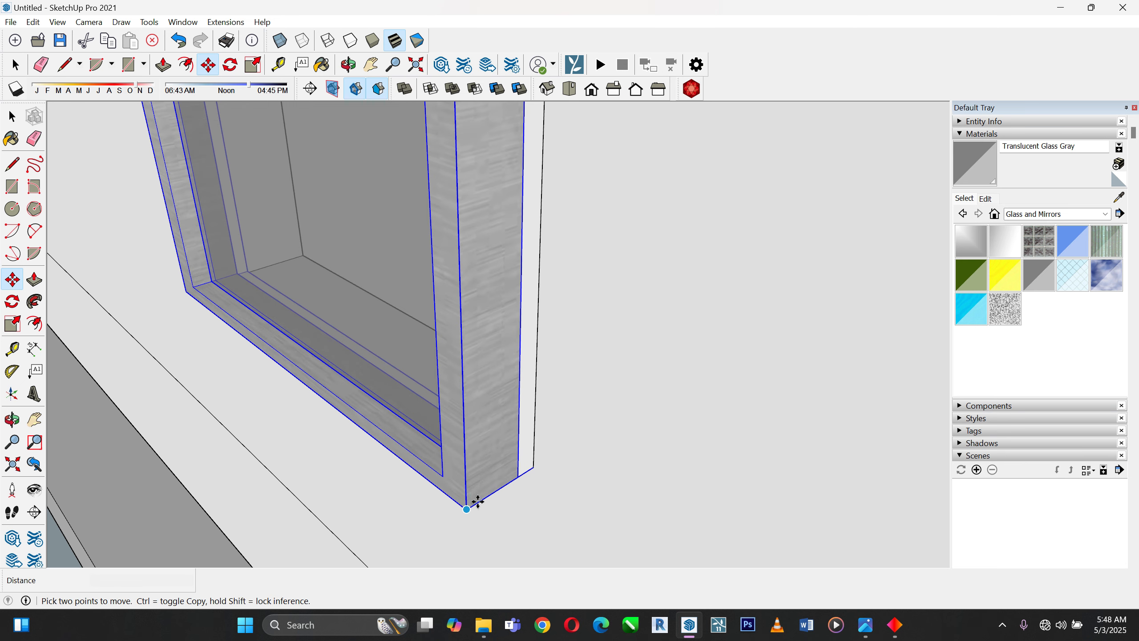
pyautogui.click(467, 510)
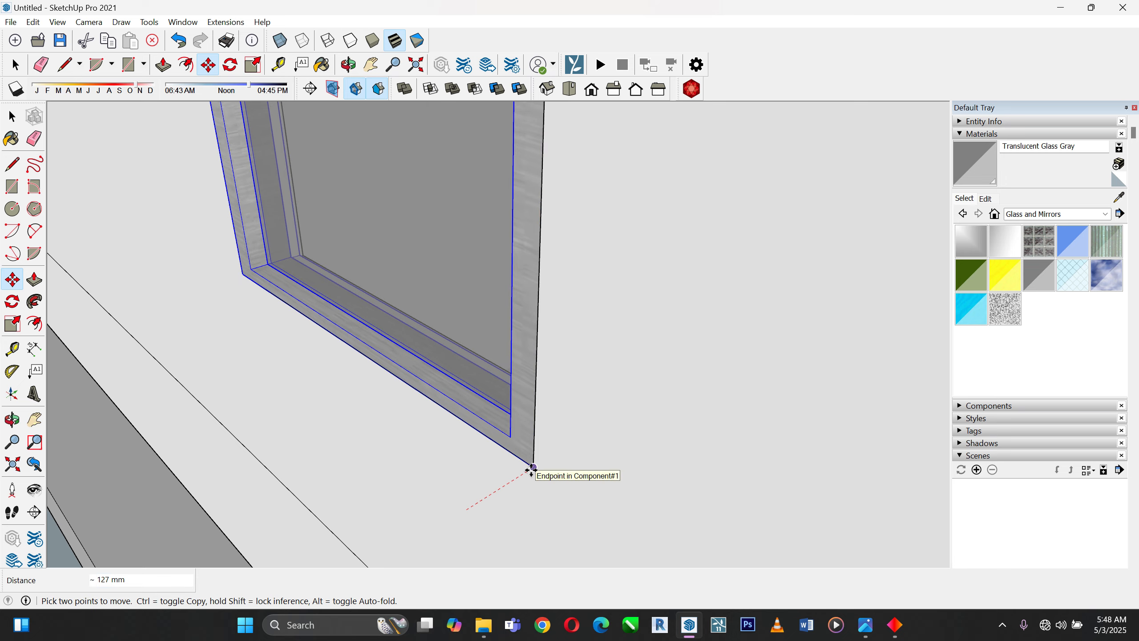
pyautogui.click(525, 466)
pyautogui.scroll(-2, 409, 436)
pyautogui.scroll(-4, 410, 436)
pyautogui.moveTo(460, 420); pyautogui.dragTo(506, 334, button='middle')
pyautogui.scroll(-5, 188, 396)
pyautogui.scroll(2, 330, 334)
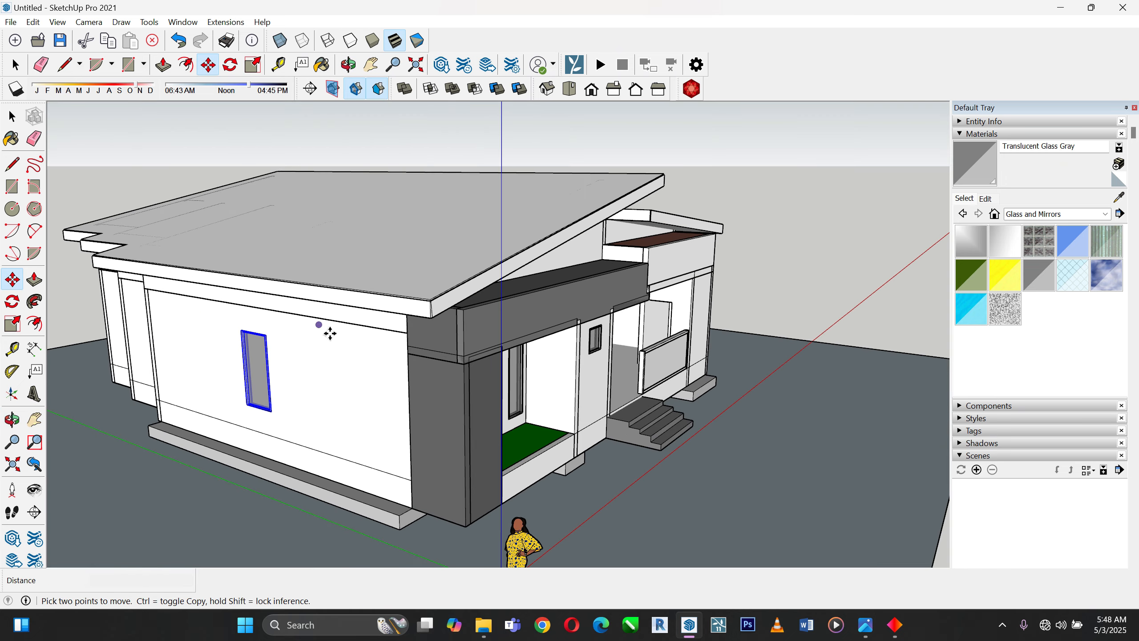
# Erase the existing window frame in the wall behind the entrance steps
pyautogui.moveTo(383, 386); pyautogui.dragTo(242, 321, button='middle')
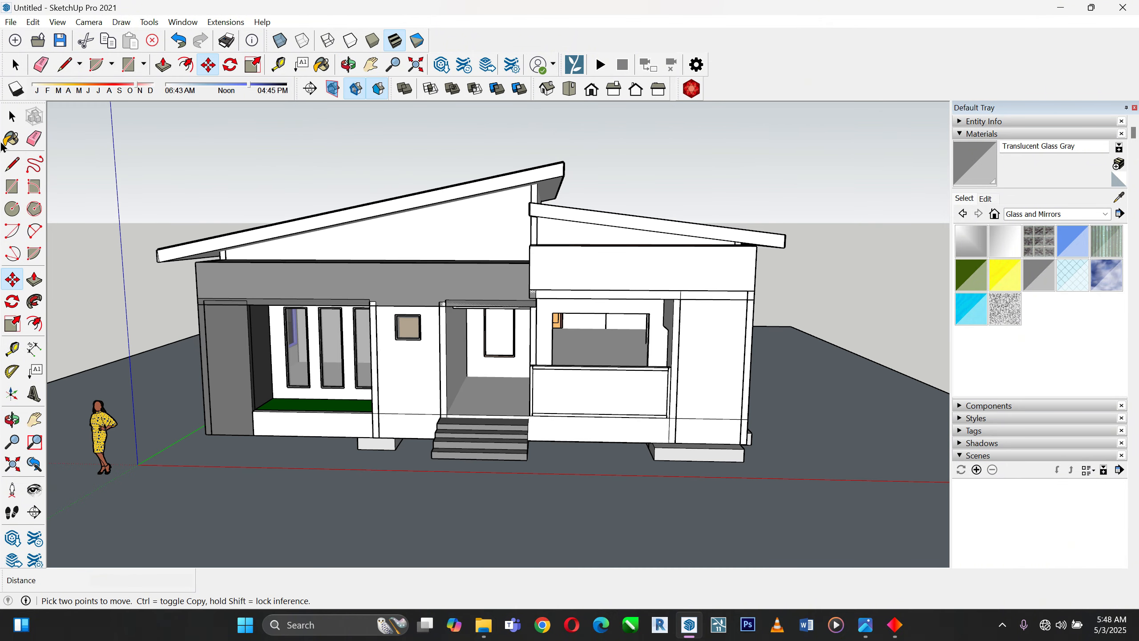
pyautogui.click(12, 117)
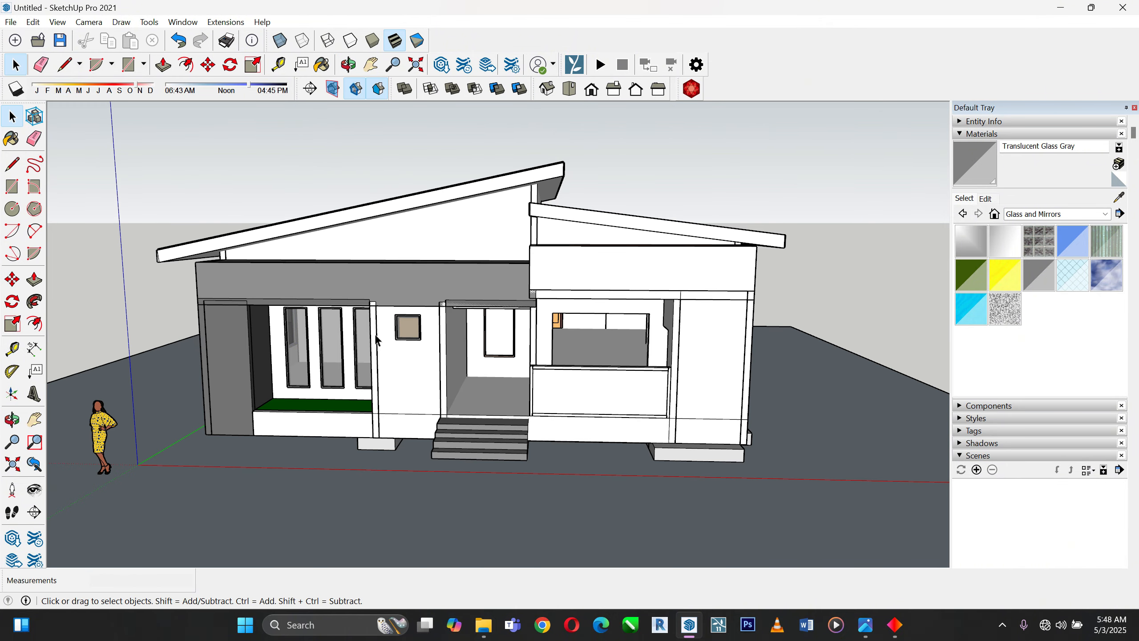
pyautogui.scroll(5, 500, 366)
pyautogui.click(503, 354)
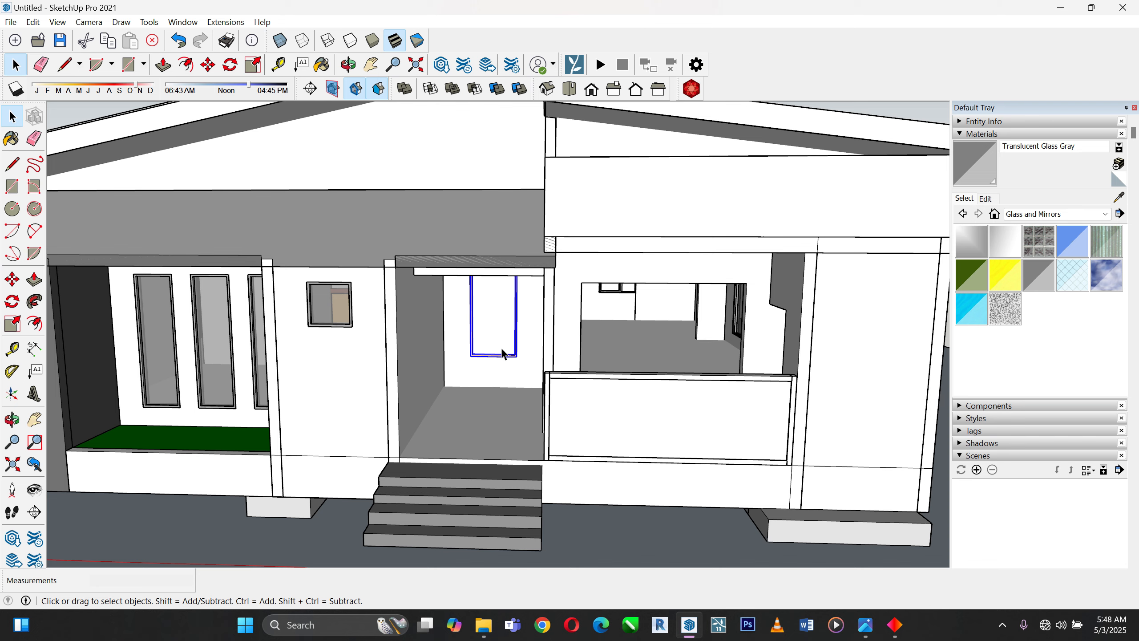
pyautogui.click(157, 40)
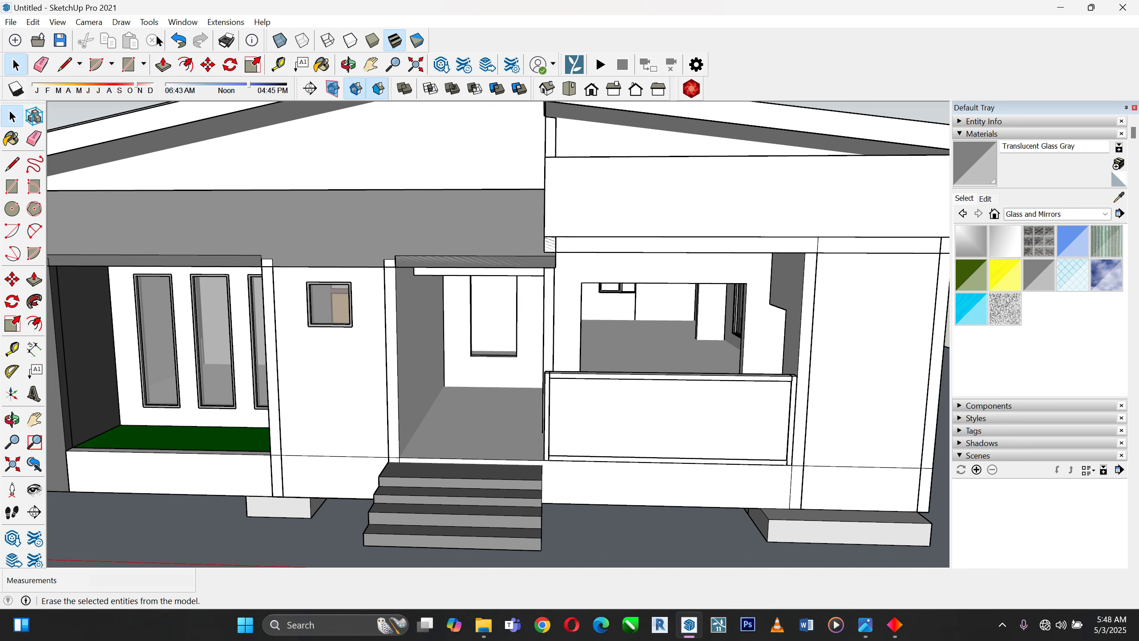
# Copy the tall window from the side wall into the empty opening in the wall behind the entrance steps, placing it on the sill's edge
pyautogui.scroll(-3, 594, 305)
pyautogui.moveTo(415, 316)
pyautogui.mouseDown(button='middle')
pyautogui.moveTo(574, 321)
pyautogui.moveTo(722, 350)
pyautogui.mouseUp(button='middle')
pyautogui.scroll(5, 376, 356)
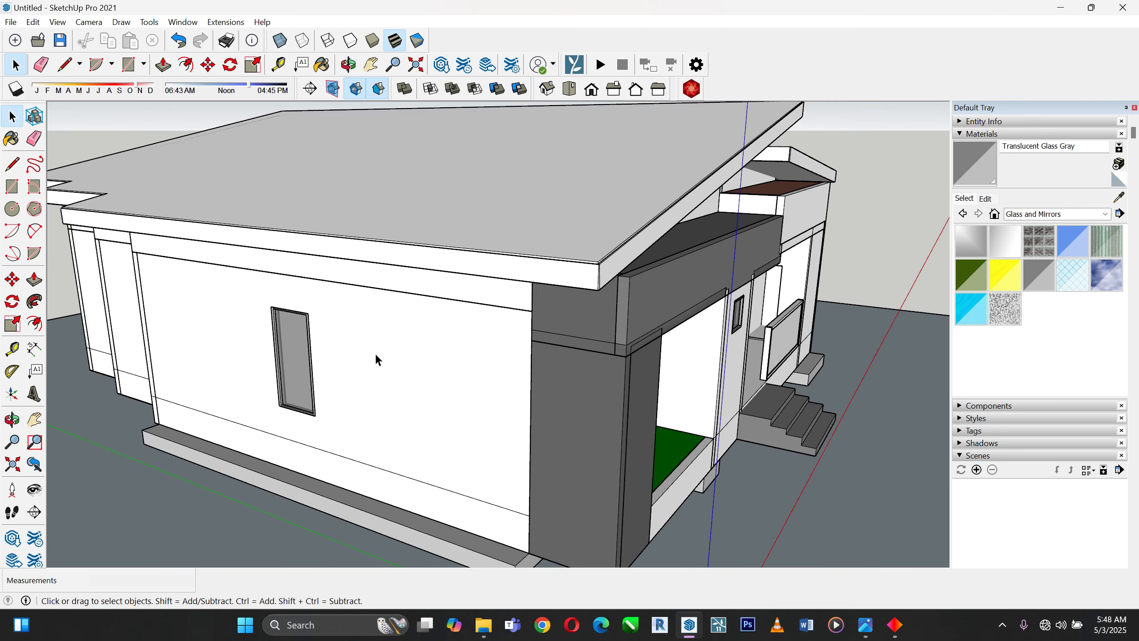
pyautogui.click(12, 279)
pyautogui.click(306, 422)
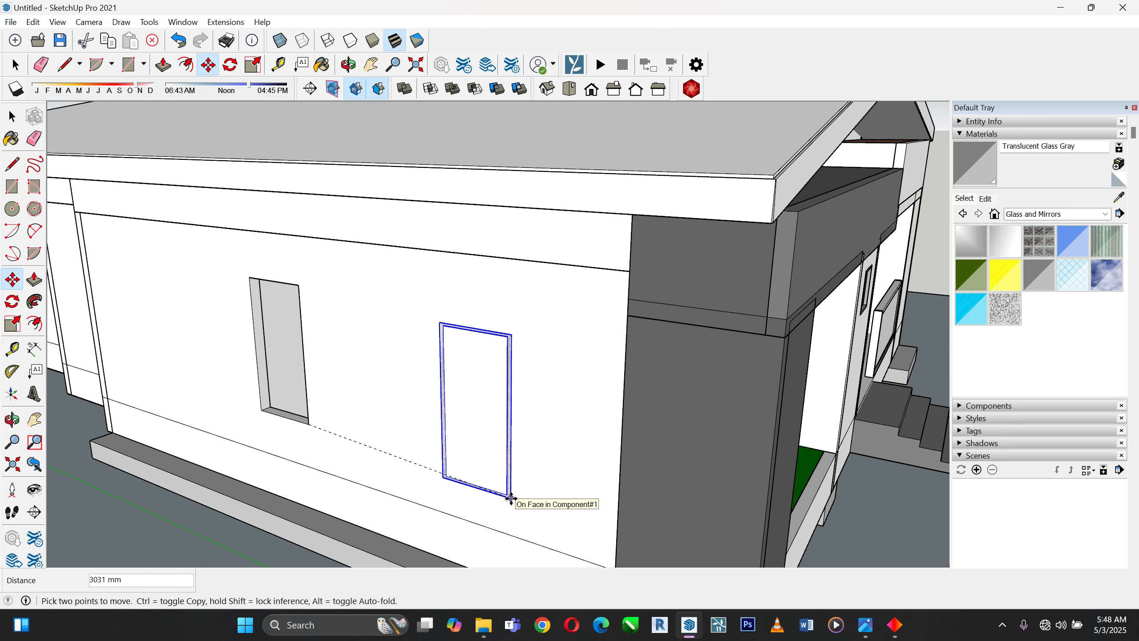
pyautogui.press('ctrl')
pyautogui.scroll(-5, 435, 387)
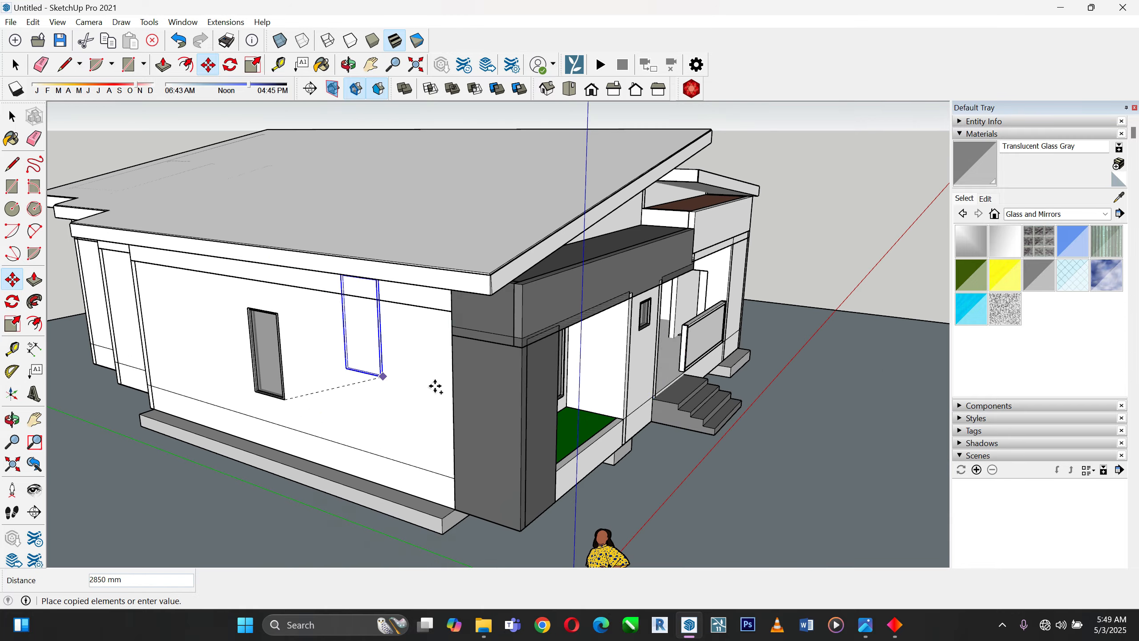
pyautogui.scroll(4, 648, 376)
pyautogui.moveTo(648, 377); pyautogui.dragTo(356, 402, button='middle')
pyautogui.scroll(5, 498, 298)
pyautogui.scroll(6, 516, 271)
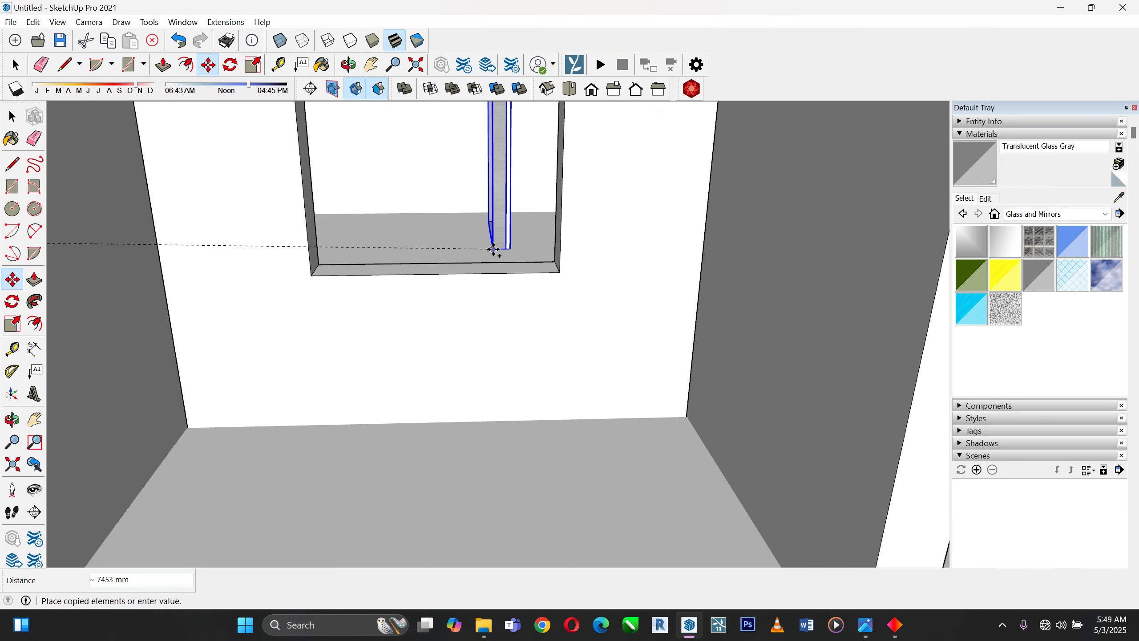
pyautogui.click(390, 311)
pyautogui.scroll(-2, 499, 335)
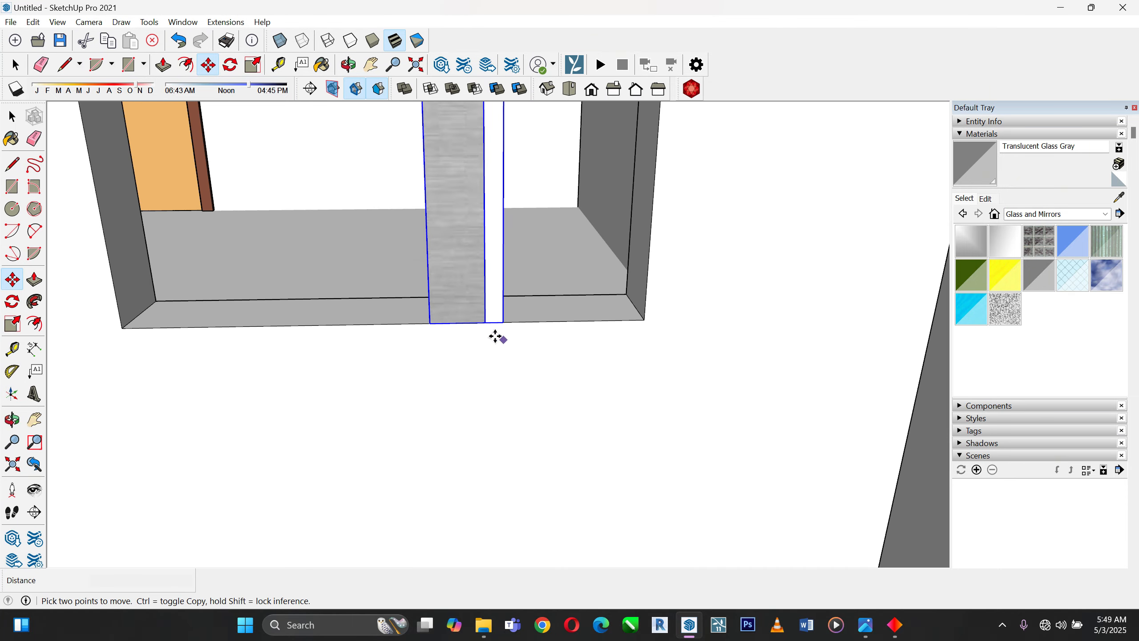
# Rotate the copied window 90 degrees on the horizontal plane so it lies parallel to the entrance wall
pyautogui.click(23, 304)
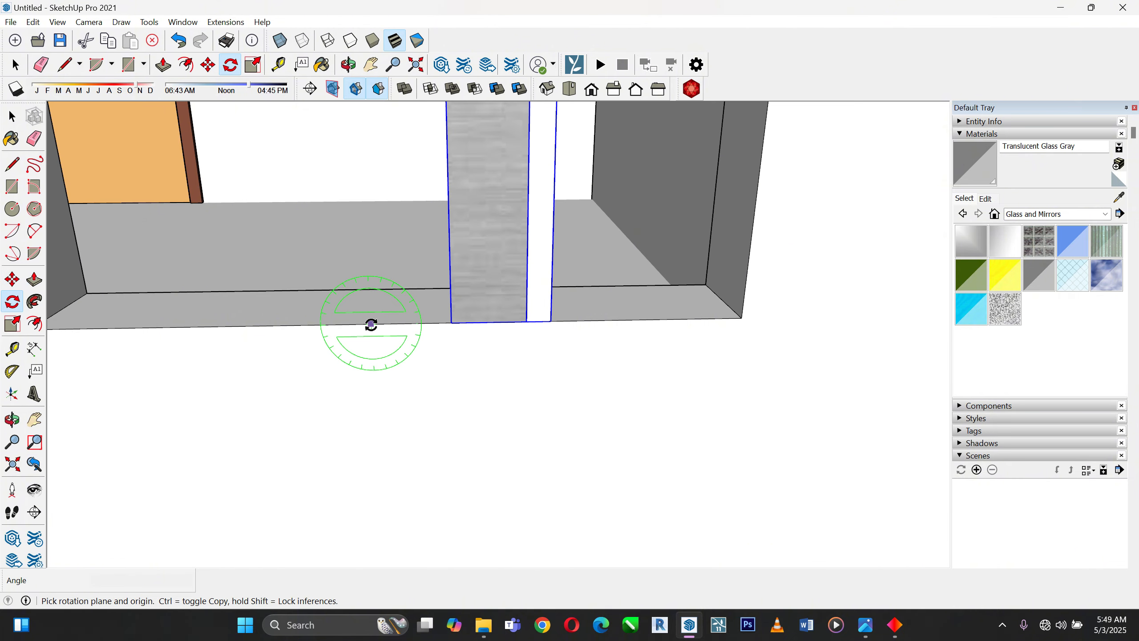
pyautogui.moveTo(368, 323); pyautogui.dragTo(368, 402, button='middle')
pyautogui.click(365, 362)
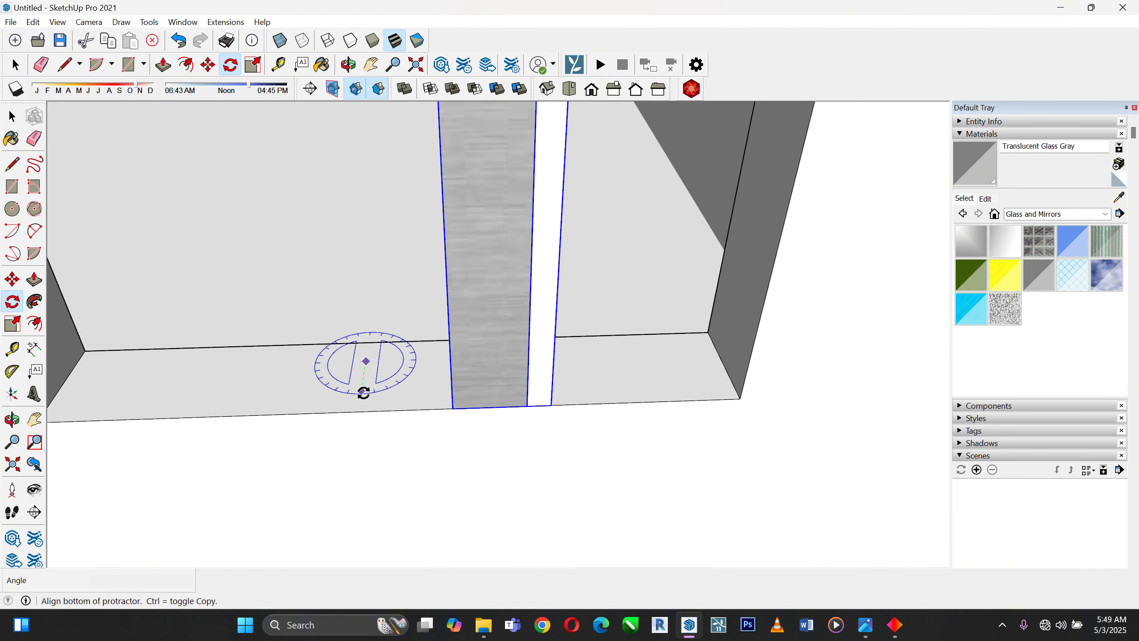
pyautogui.click(366, 395)
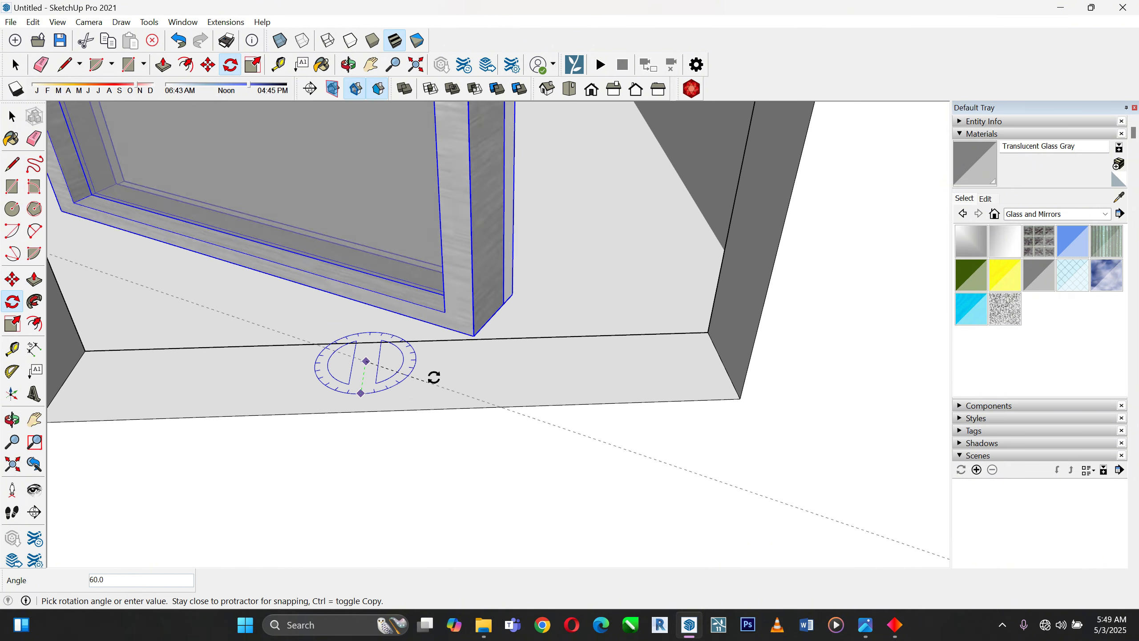
pyautogui.click(457, 360)
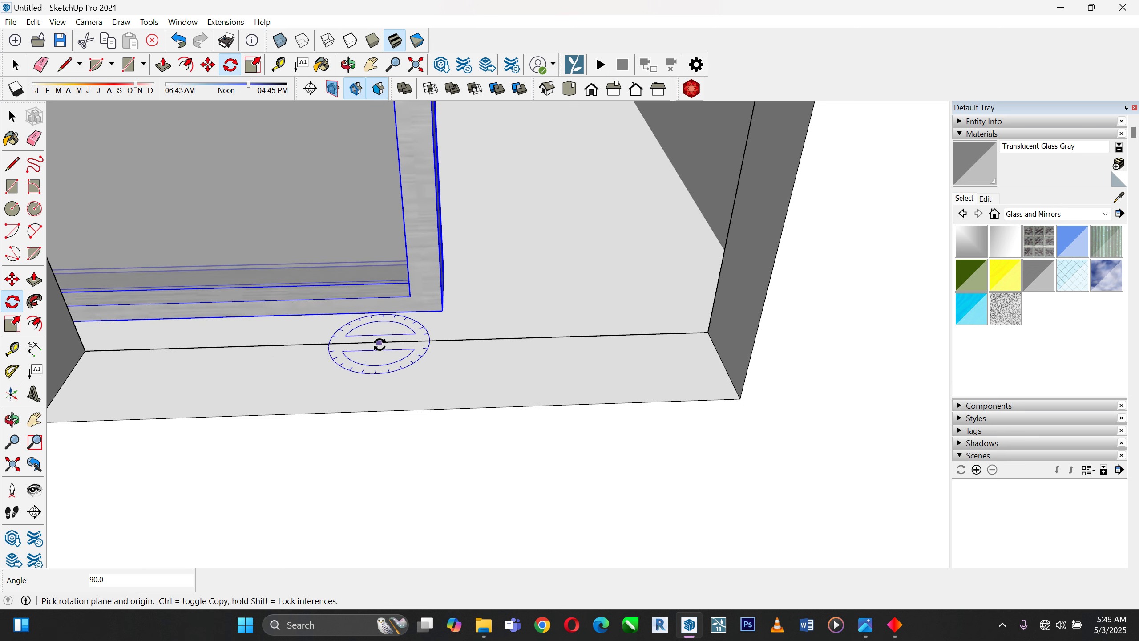
# Move the rotated window so its lower corner snaps to the matching lower corner of the entrance wall opening
pyautogui.click(12, 279)
pyautogui.click(439, 303)
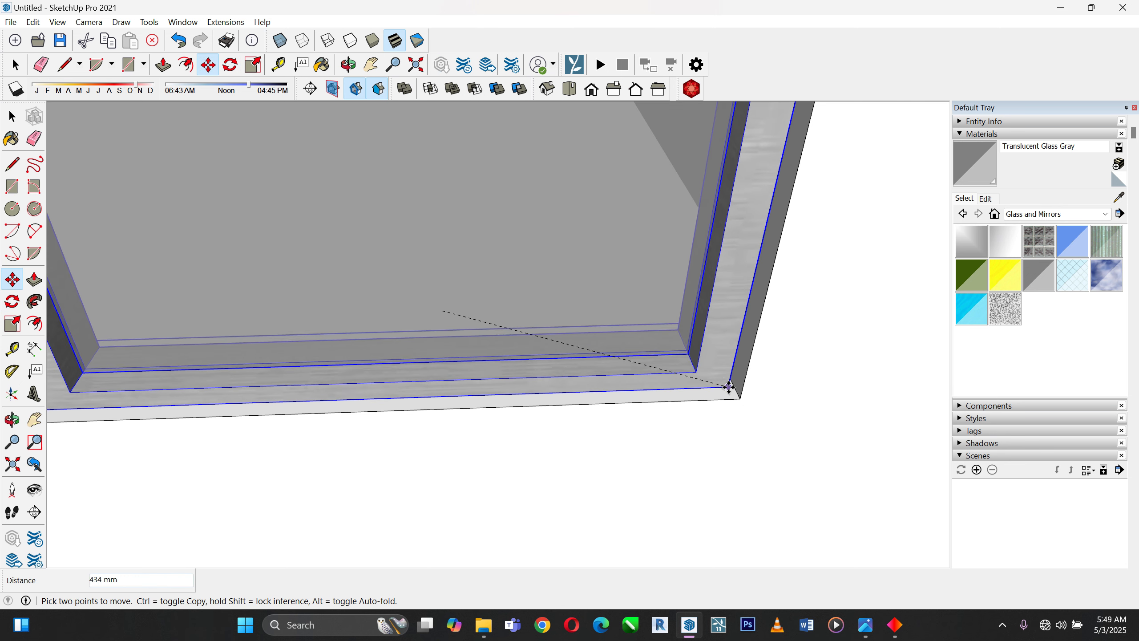
pyautogui.click(738, 398)
pyautogui.scroll(-5, 536, 372)
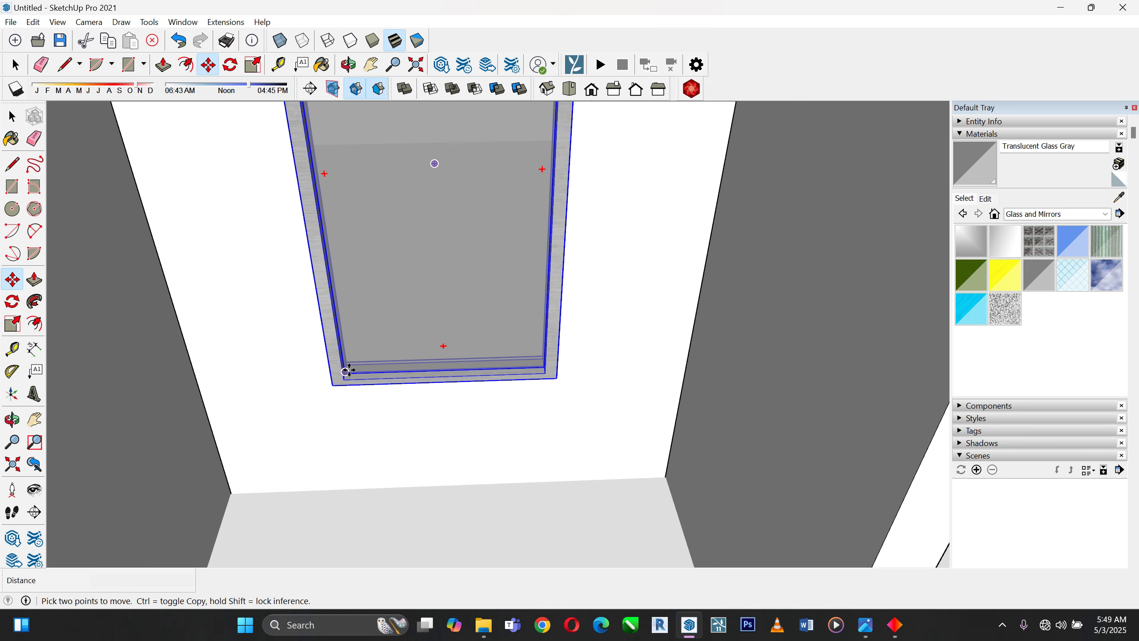
# Examine the window behind the entrance steps and the rest of the facade in the front view, leaving nothing selected
pyautogui.click(592, 90)
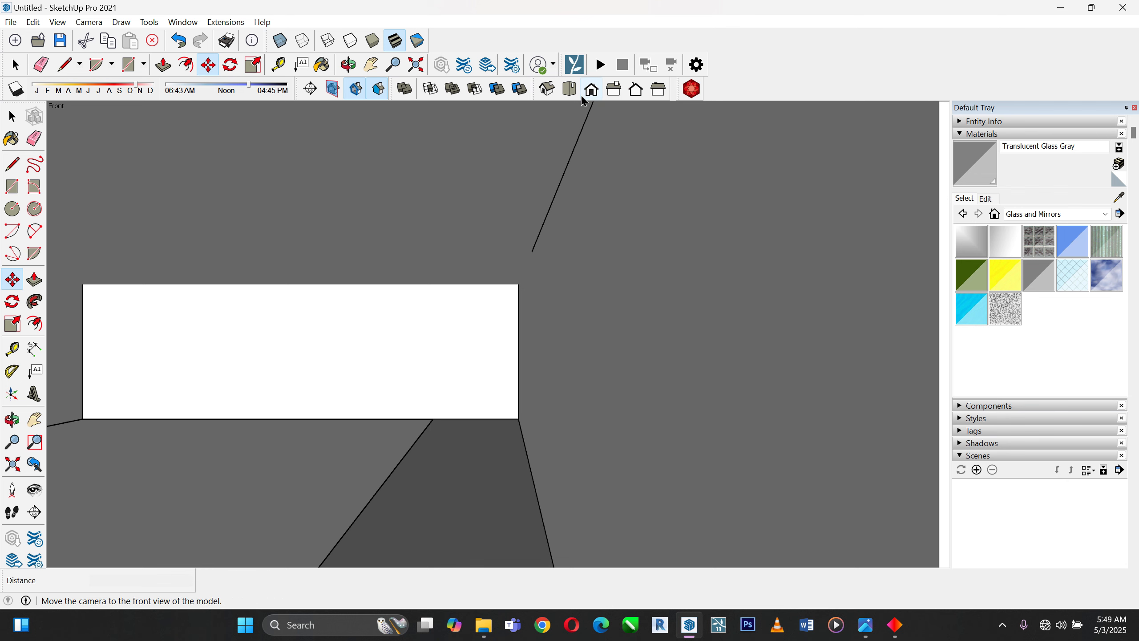
pyautogui.click(576, 96)
pyautogui.click(590, 92)
pyautogui.scroll(-4, 543, 160)
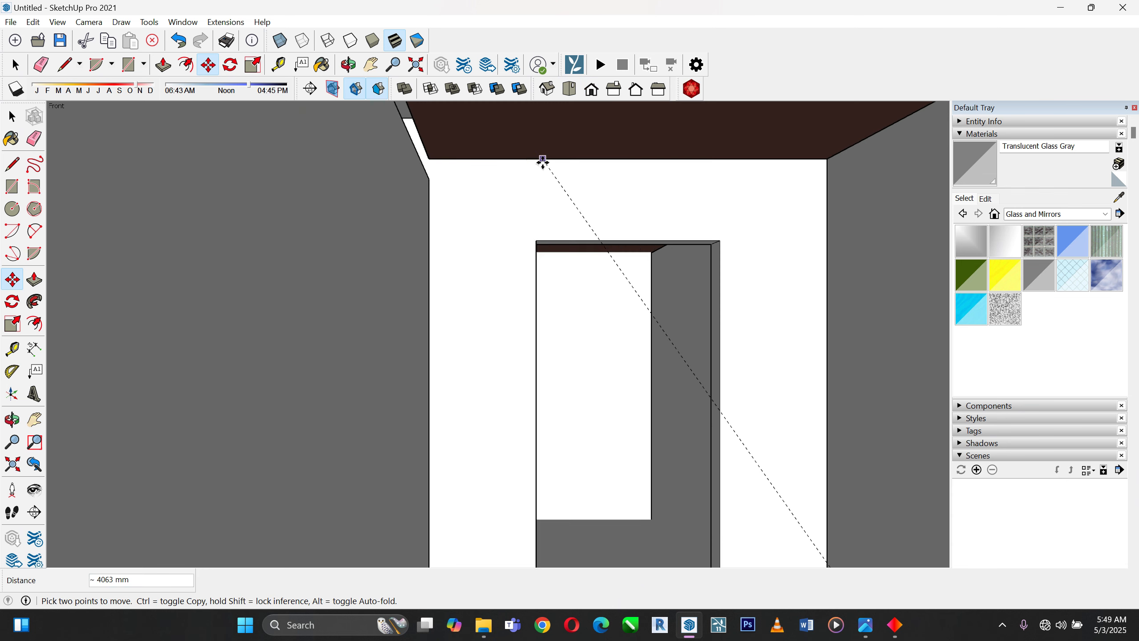
pyautogui.scroll(-3, 542, 160)
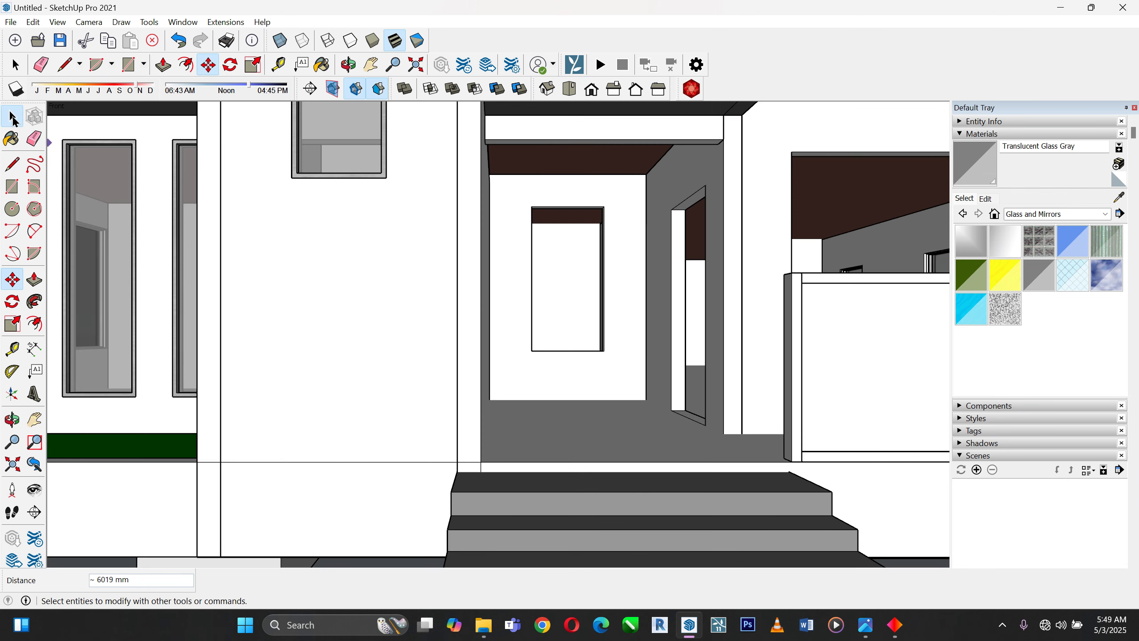
pyautogui.click(12, 116)
pyautogui.scroll(-7, 353, 383)
pyautogui.scroll(2, 740, 318)
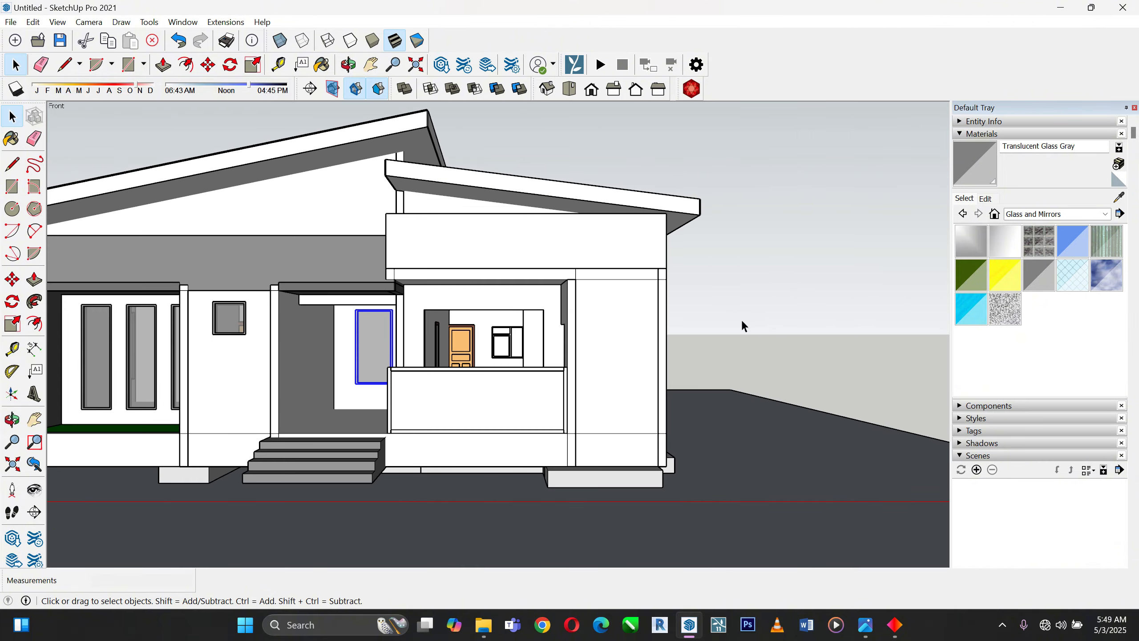
pyautogui.scroll(-2, 740, 318)
pyautogui.scroll(2, 326, 322)
pyautogui.scroll(2, 326, 322)
pyautogui.click(300, 130)
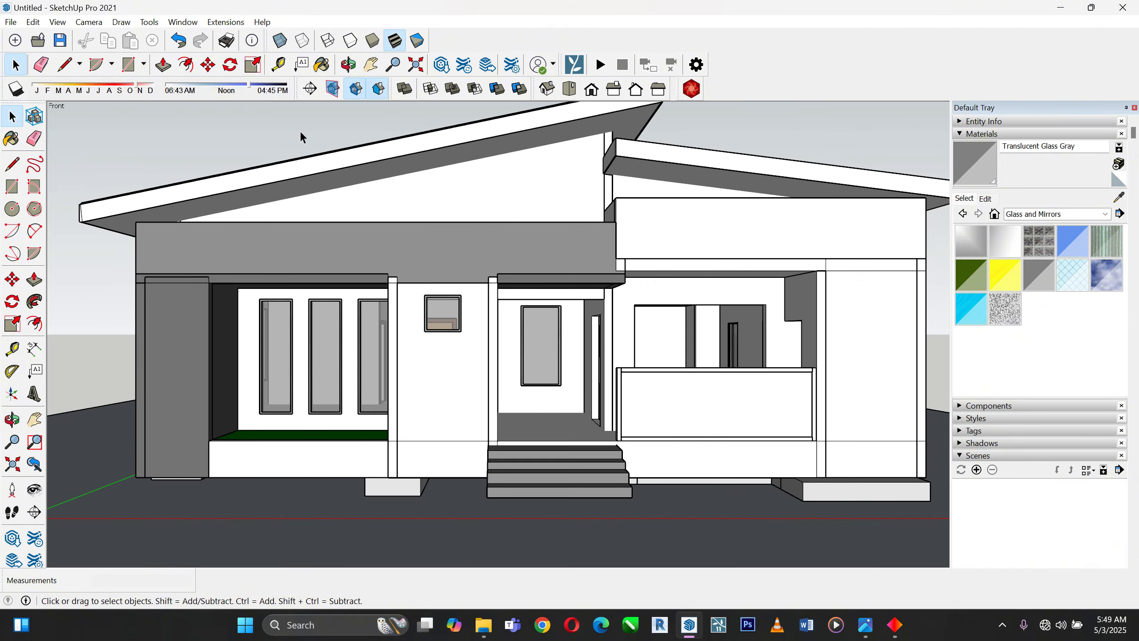
# Paint the top face of the larger, higher roof slab with Roofing Shingles GAF Estates from the Roofing materials
pyautogui.scroll(1, 335, 164)
pyautogui.moveTo(335, 164); pyautogui.dragTo(511, 268, button='middle')
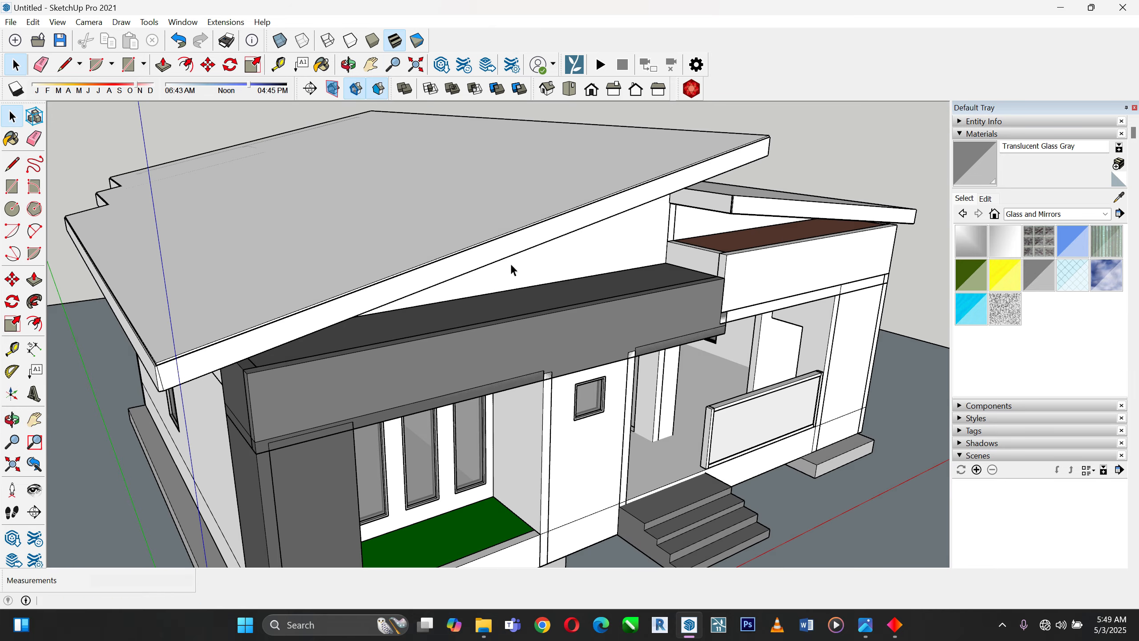
pyautogui.doubleClick(380, 219)
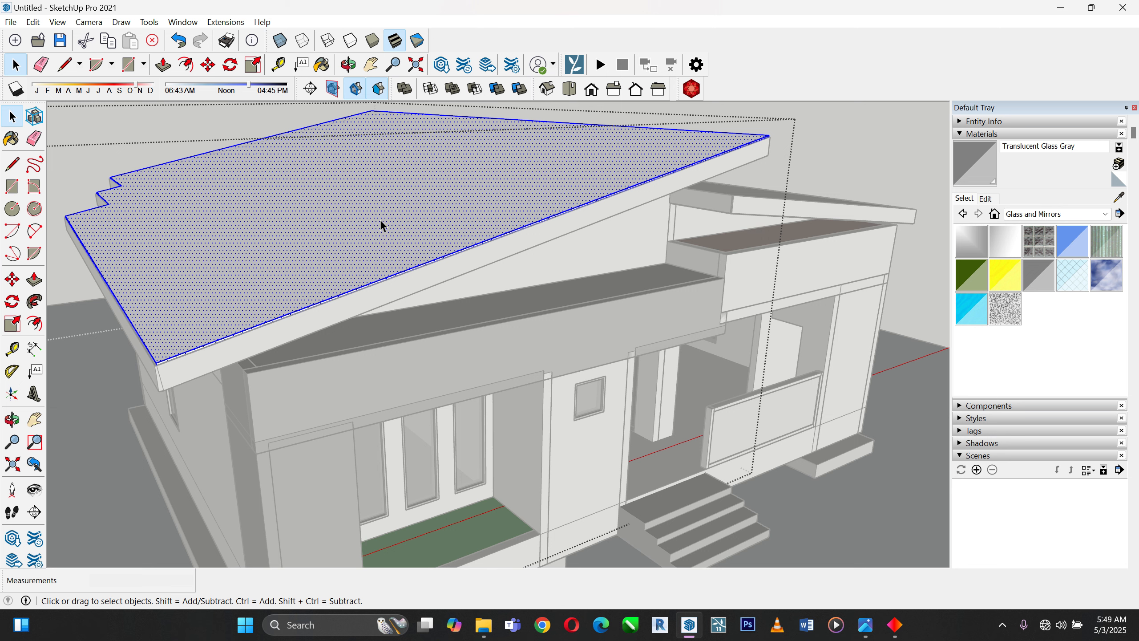
pyautogui.click(1074, 216)
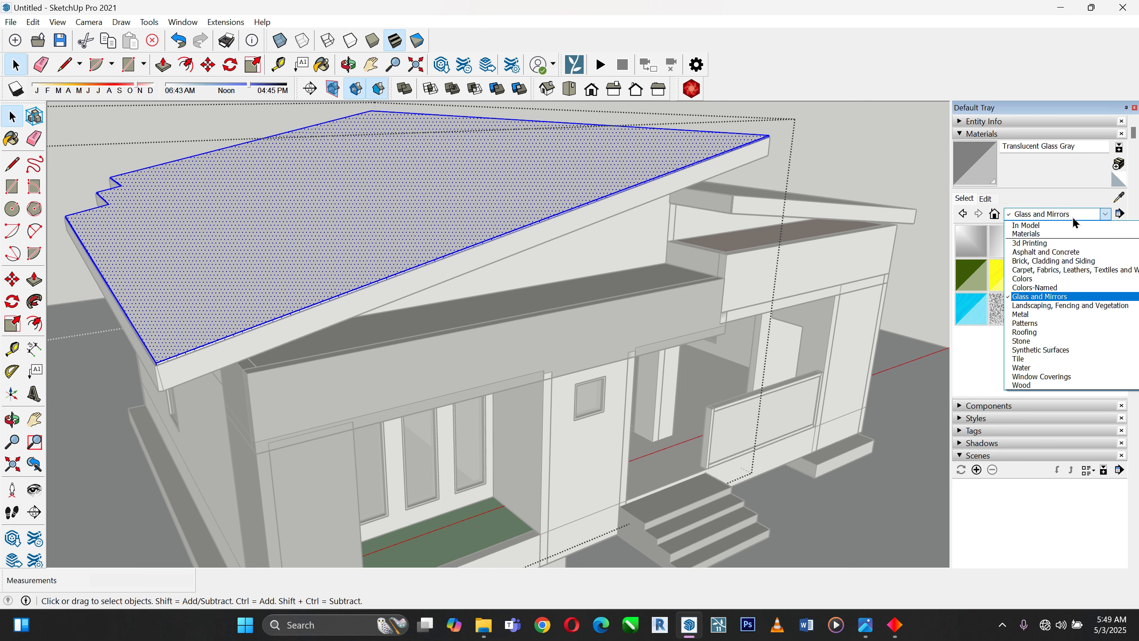
pyautogui.click(1042, 333)
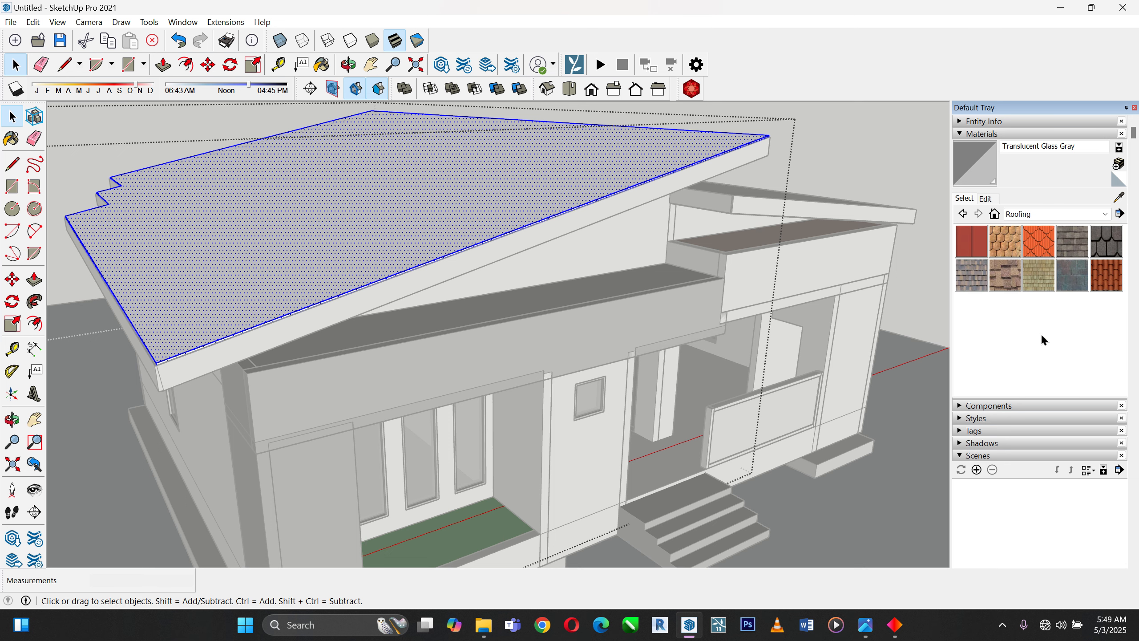
pyautogui.click(1105, 242)
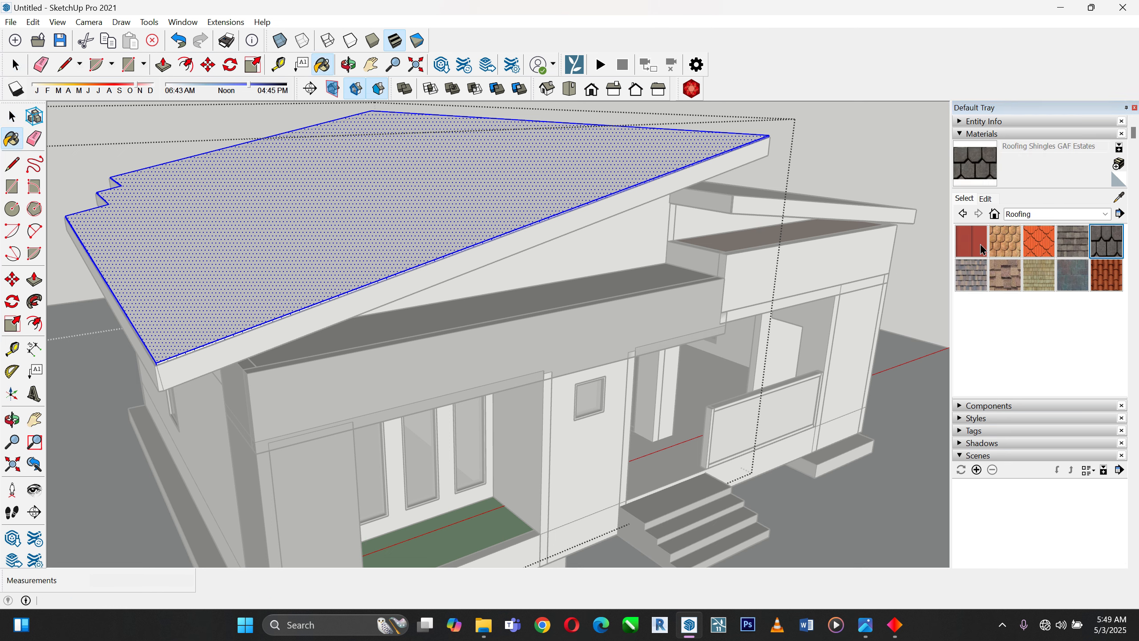
pyautogui.click(612, 181)
# Paint the top face of the smaller, lower roof slab with the same Roofing Shingles GAF Estates material
pyautogui.moveTo(611, 181)
pyautogui.mouseDown(button='middle')
pyautogui.moveTo(683, 287)
pyautogui.moveTo(521, 199)
pyautogui.moveTo(298, 229)
pyautogui.mouseUp(button='middle')
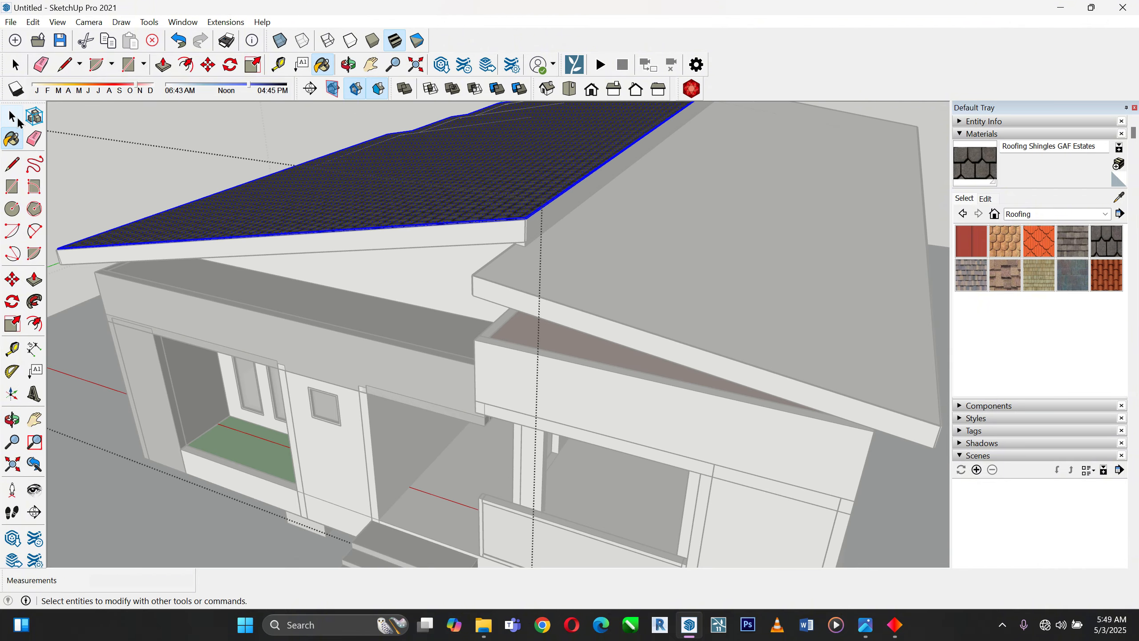
pyautogui.click(12, 116)
pyautogui.moveTo(102, 221); pyautogui.dragTo(483, 255, button='middle')
pyautogui.click(528, 231)
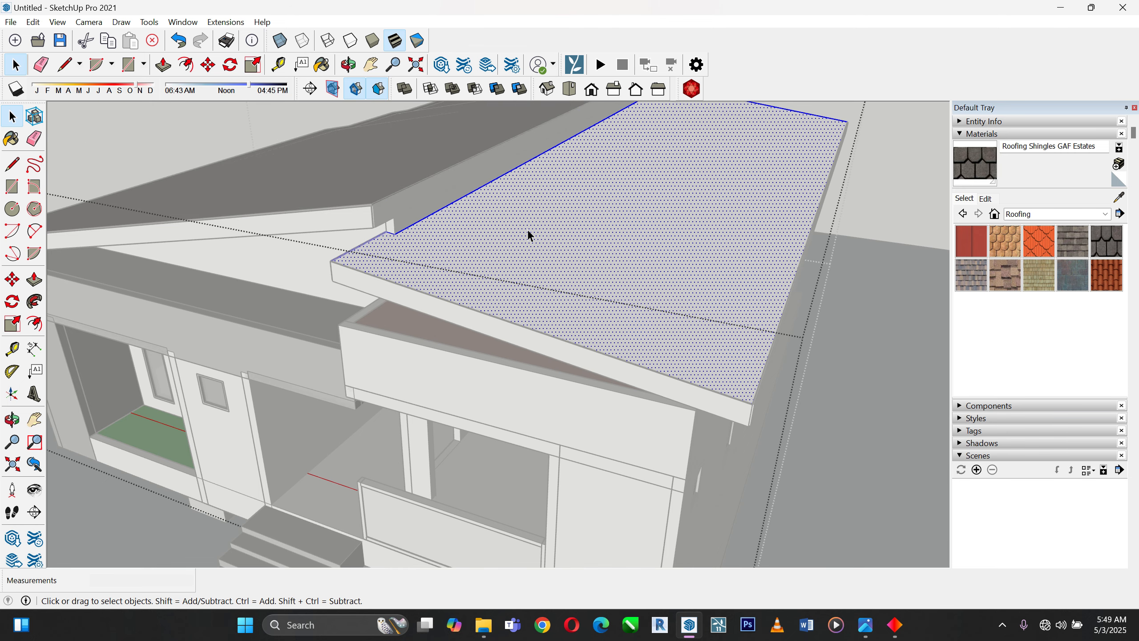
pyautogui.click(956, 175)
pyautogui.click(688, 242)
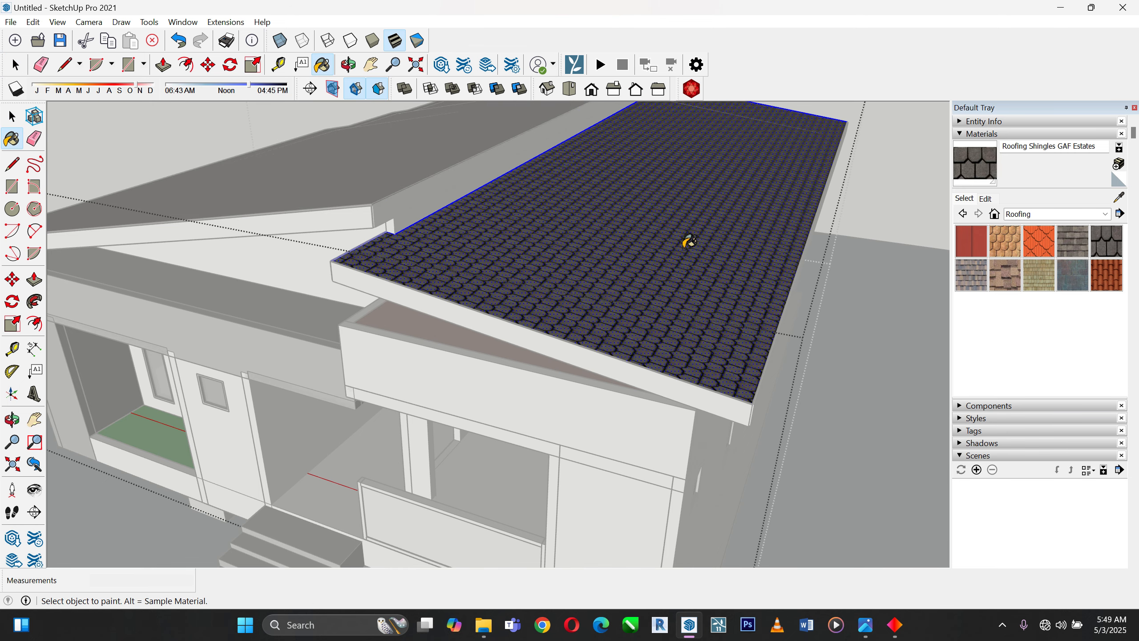
pyautogui.click(12, 120)
# Paint the fascia around the higher roof's edge white with Color M00 from the Colors collection
pyautogui.scroll(4, 329, 184)
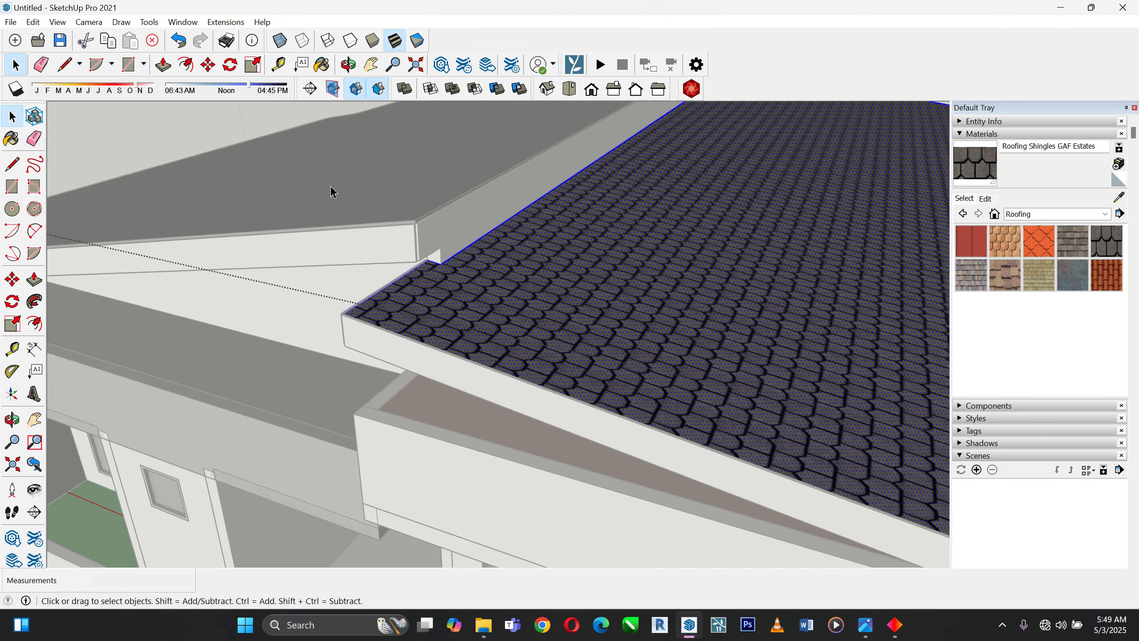
pyautogui.moveTo(331, 185); pyautogui.dragTo(421, 42, button='middle')
pyautogui.moveTo(578, 471); pyautogui.dragTo(511, 158, button='middle')
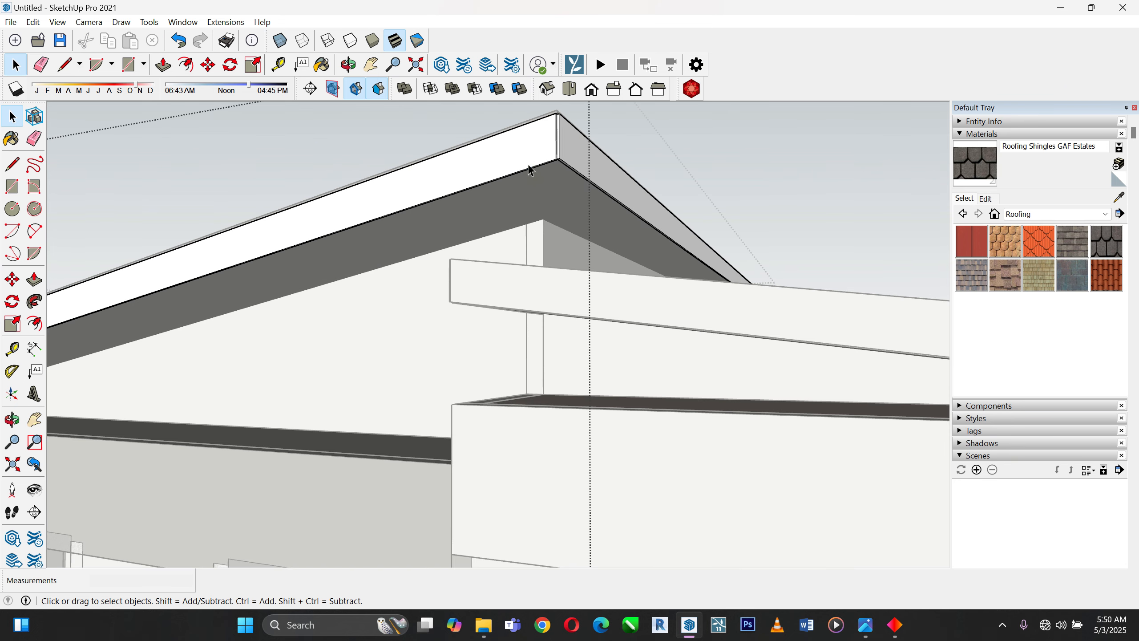
pyautogui.click(527, 156)
pyautogui.doubleClick(526, 156)
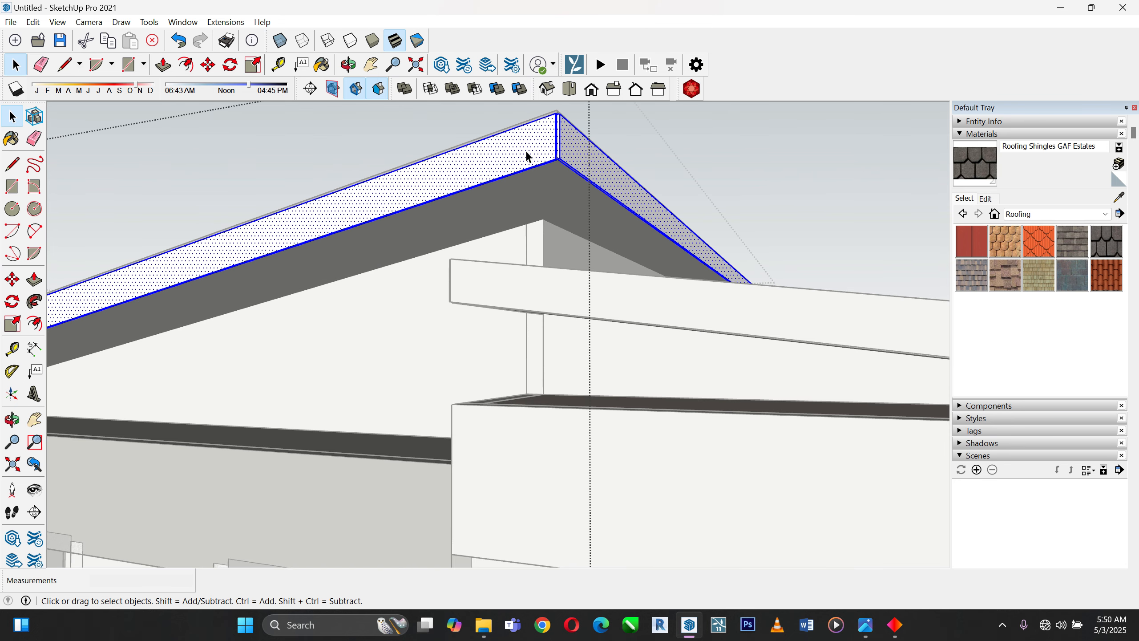
pyautogui.click(1036, 217)
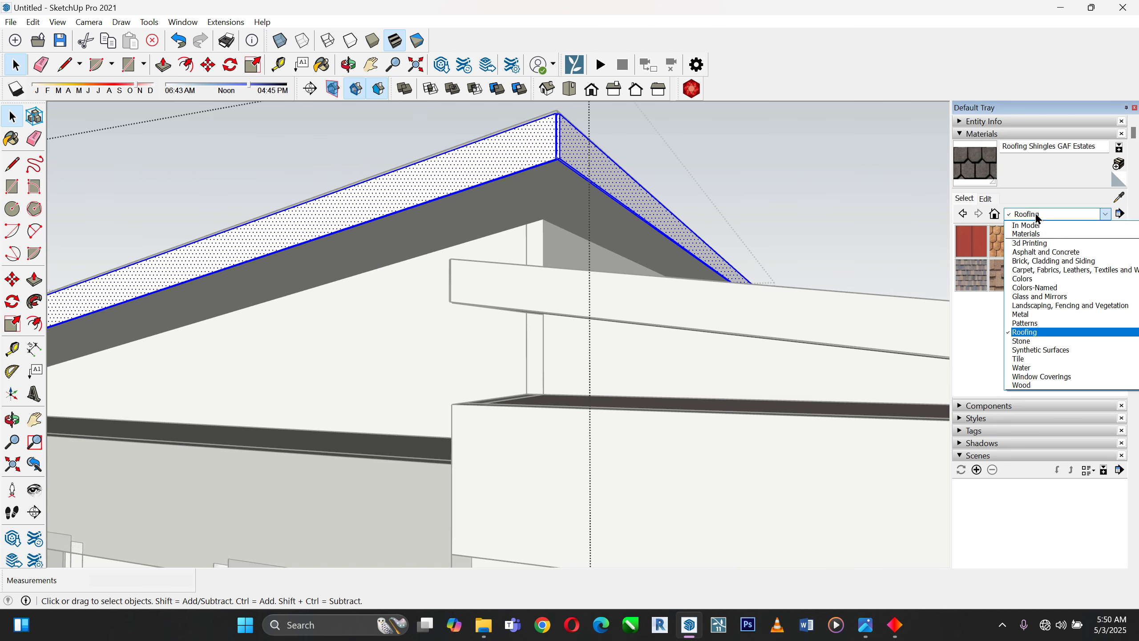
pyautogui.click(1031, 265)
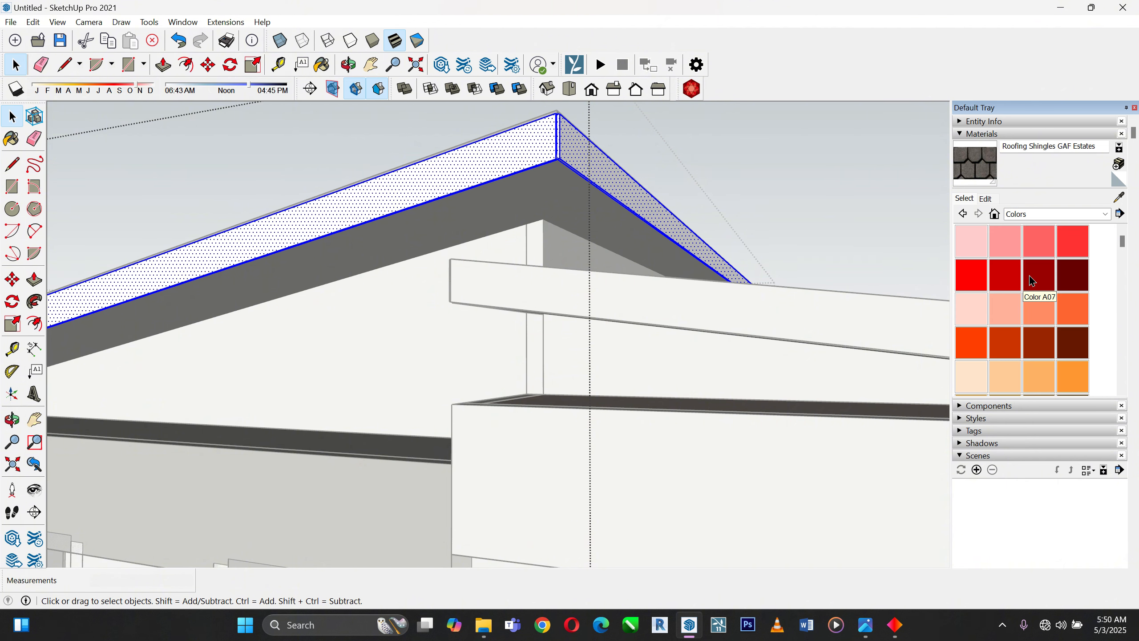
pyautogui.scroll(-15, 1031, 280)
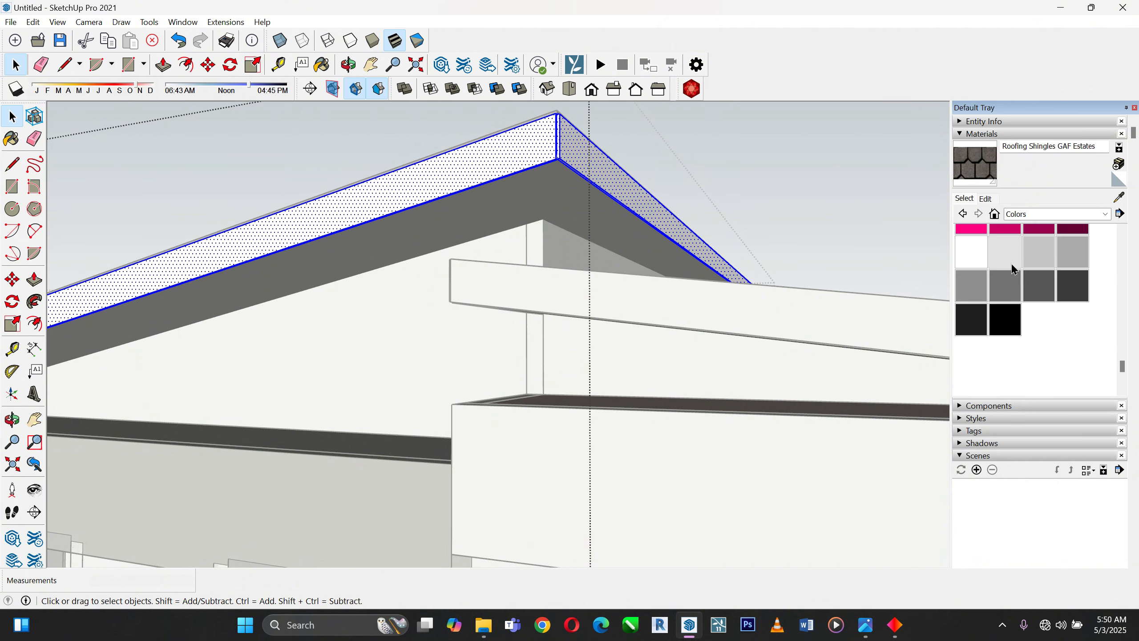
pyautogui.click(973, 250)
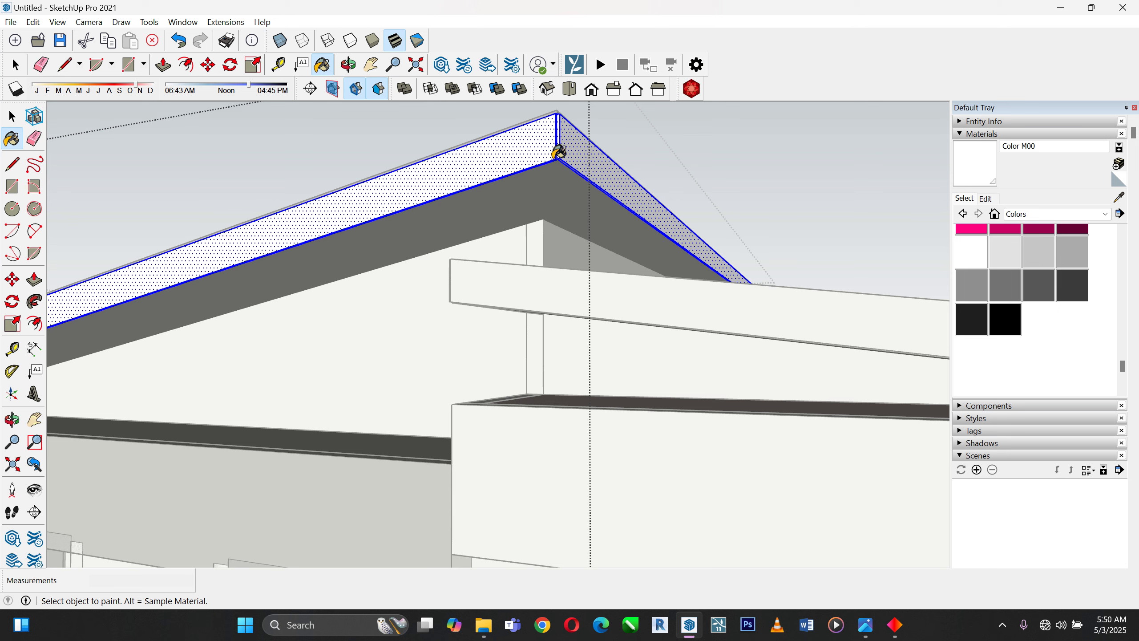
pyautogui.click(12, 117)
pyautogui.click(294, 125)
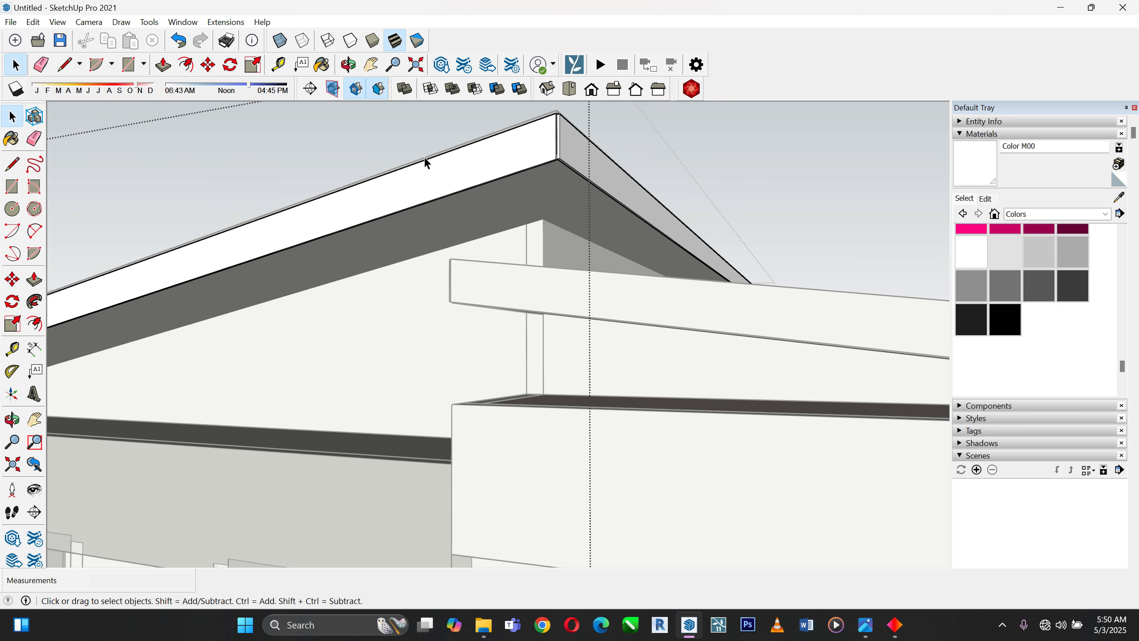
# Paint the soffit under the higher roof's overhang with Color M00
pyautogui.click(869, 146)
pyautogui.doubleClick(565, 188)
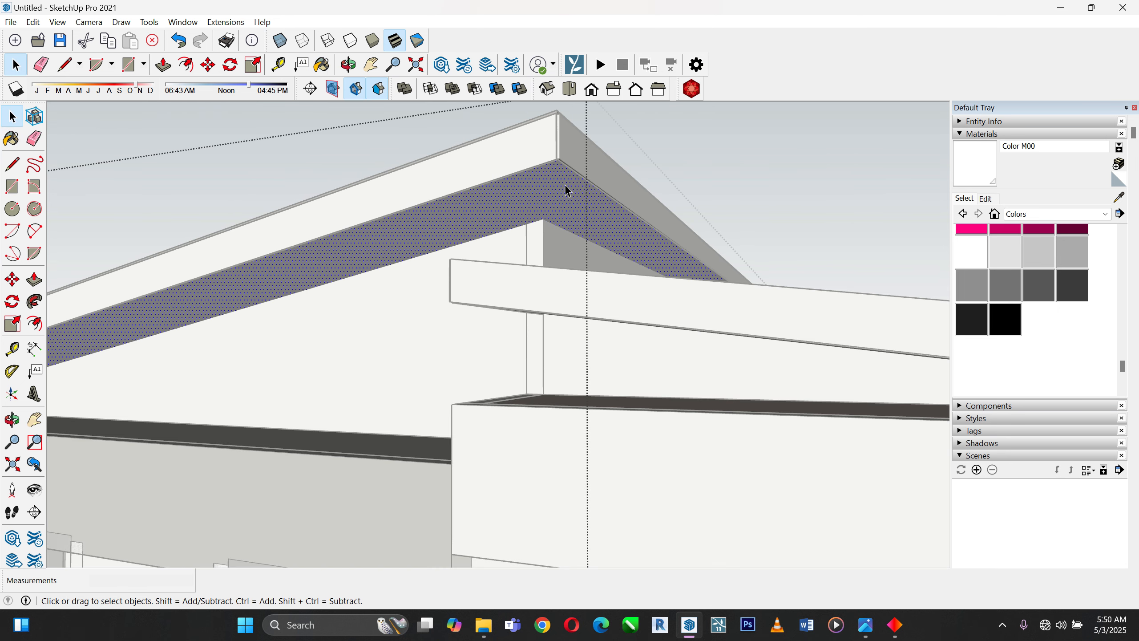
pyautogui.press('b')
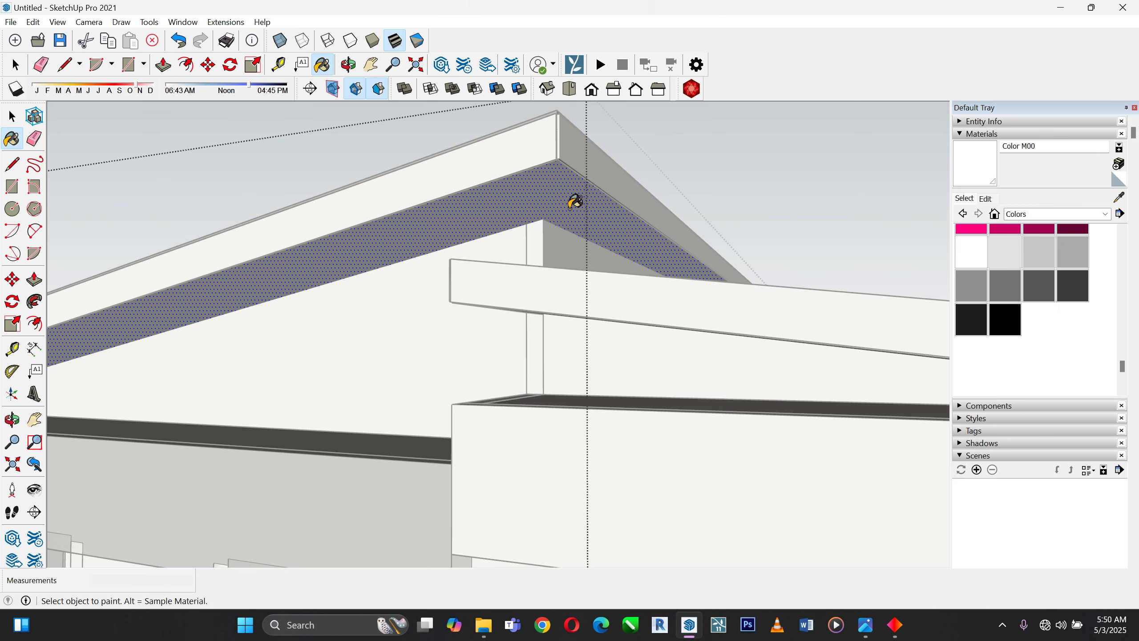
pyautogui.press('space')
pyautogui.scroll(-4, 646, 156)
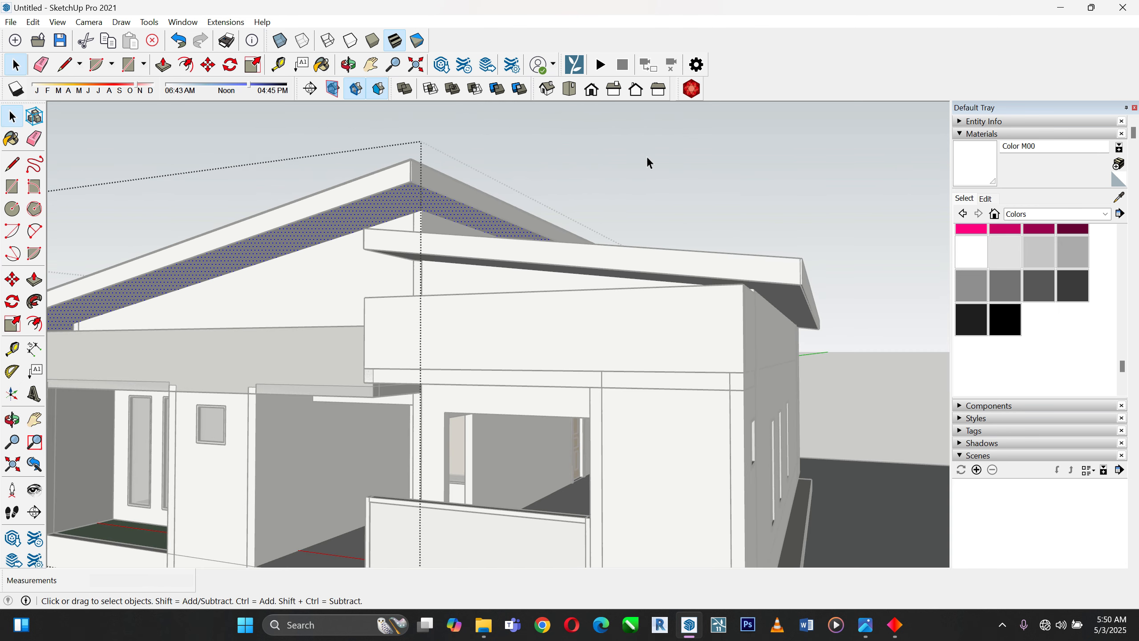
# Paint the long front fascia and the adjoining end fascia of the lower roof slab with Color M00
pyautogui.click(591, 177)
pyautogui.scroll(5, 538, 229)
pyautogui.scroll(-3, 515, 256)
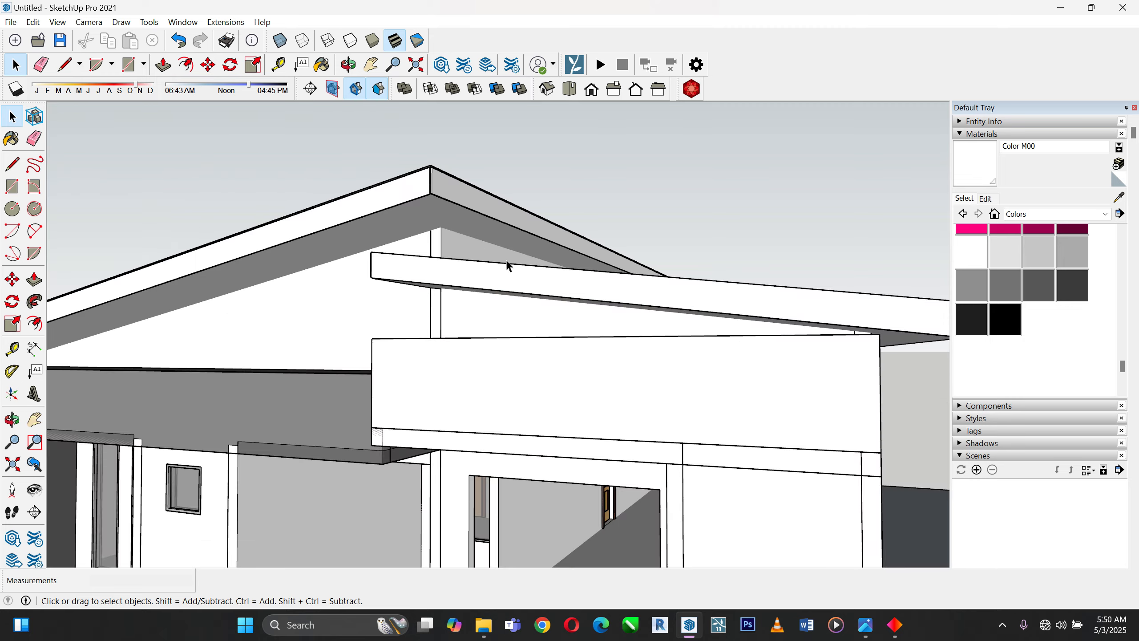
pyautogui.scroll(2, 447, 257)
pyautogui.moveTo(447, 251); pyautogui.dragTo(696, 217, button='middle')
pyautogui.doubleClick(698, 217)
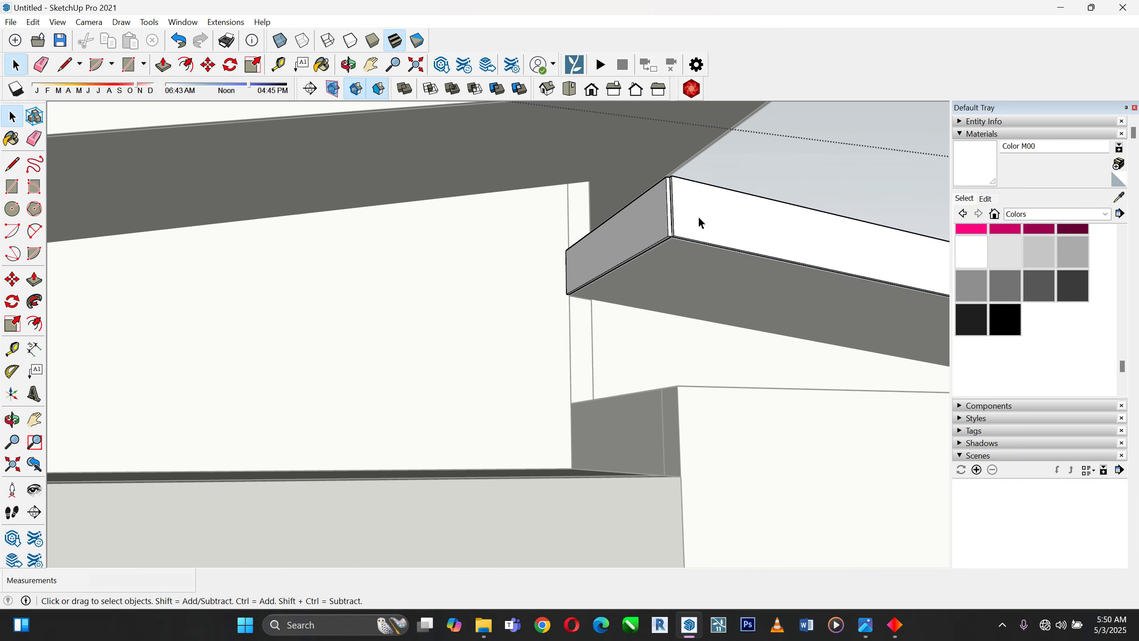
pyautogui.doubleClick(699, 217)
pyautogui.press('b')
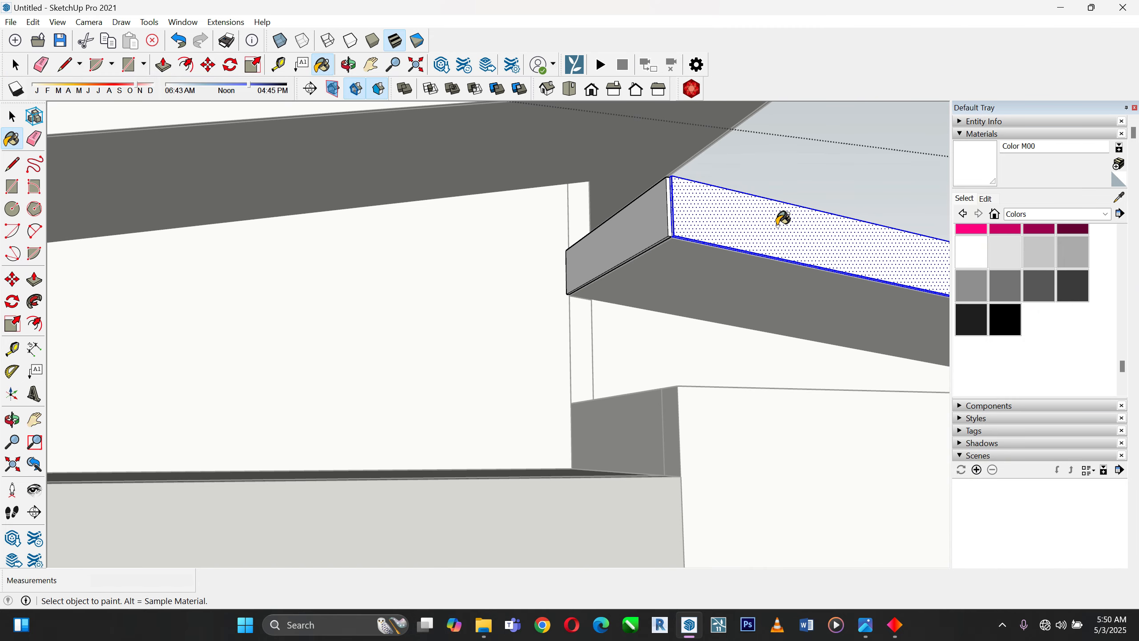
pyautogui.click(12, 116)
pyautogui.click(659, 234)
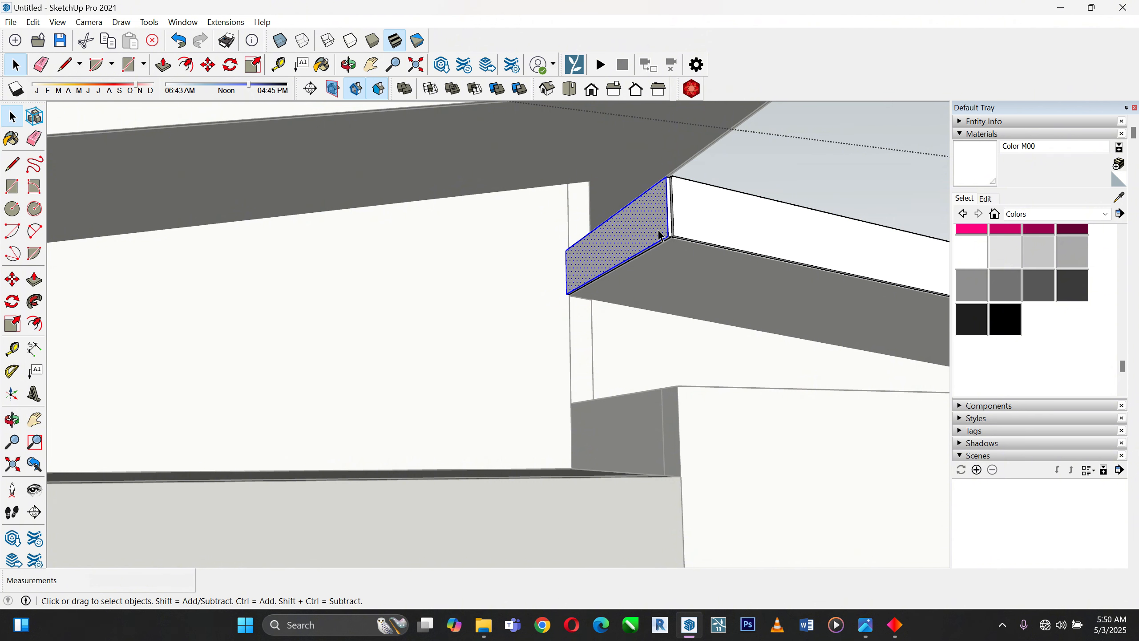
pyautogui.press('b')
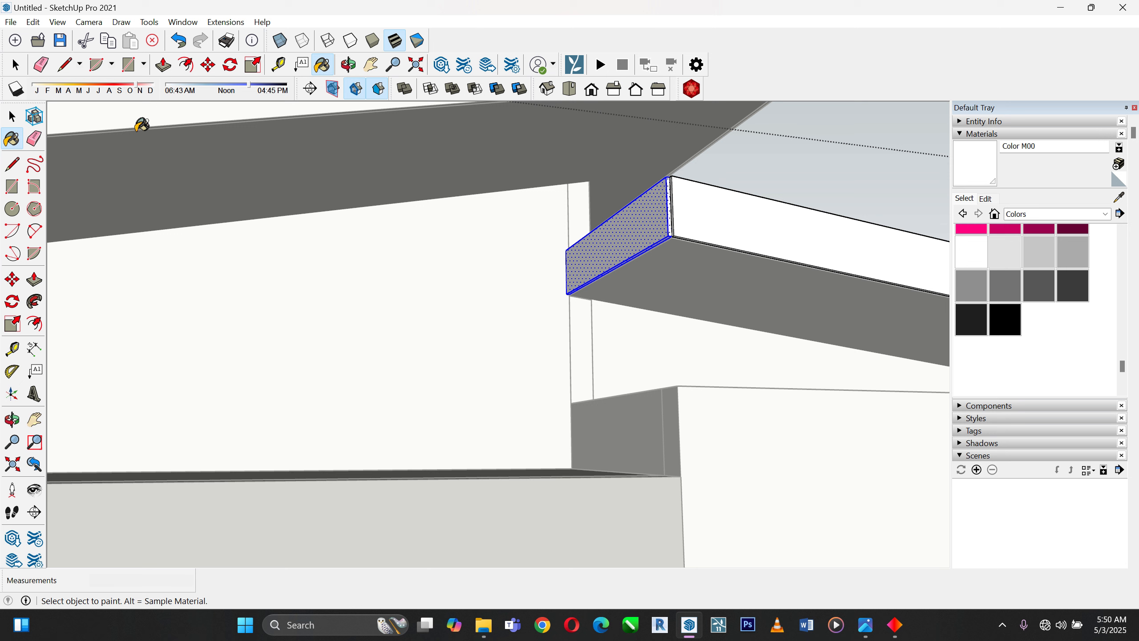
# Paint the soffit under the lower roof's overhang with Color M00
pyautogui.click(12, 117)
pyautogui.doubleClick(703, 275)
pyautogui.doubleClick(703, 275)
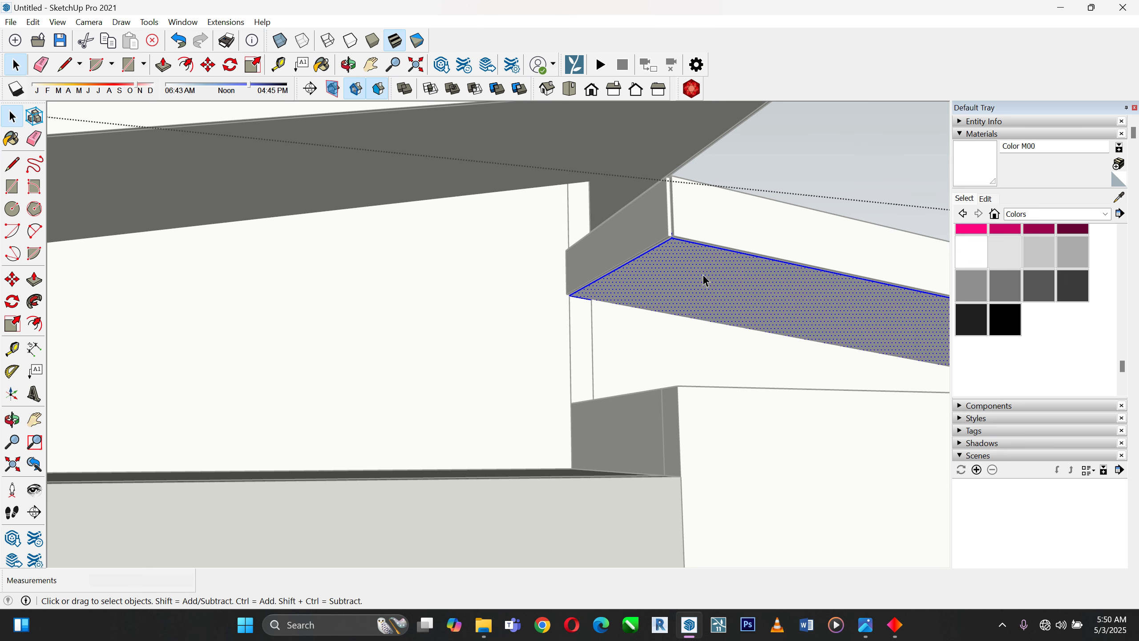
pyautogui.click(968, 177)
pyautogui.scroll(-3, 700, 285)
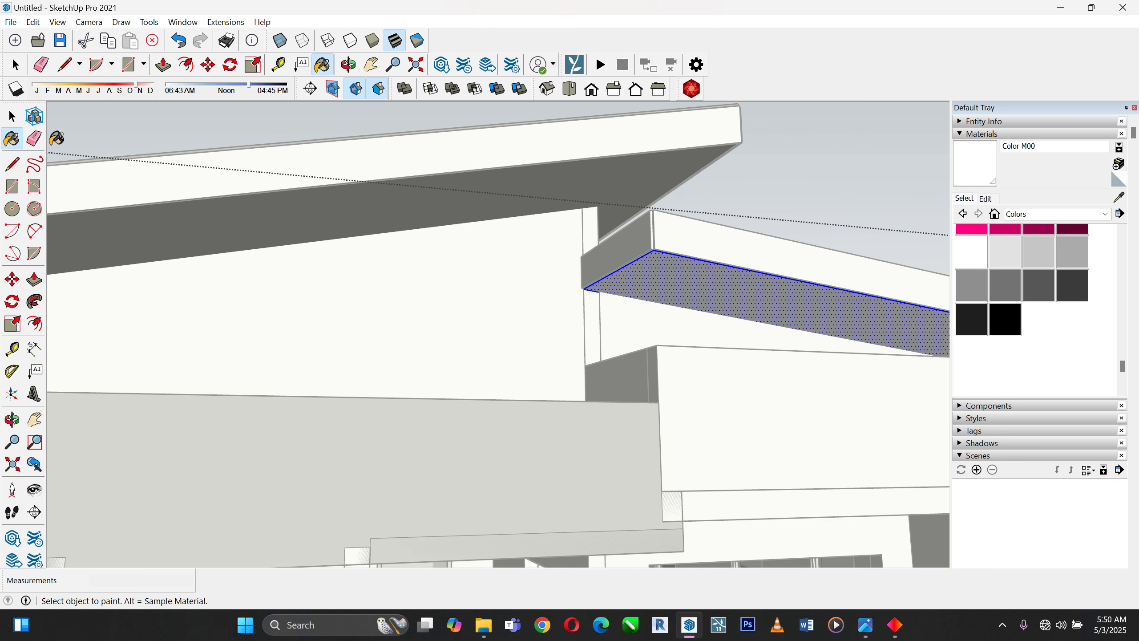
pyautogui.click(12, 117)
pyautogui.scroll(-2, 432, 246)
pyautogui.scroll(-1, 432, 246)
pyautogui.click(801, 161)
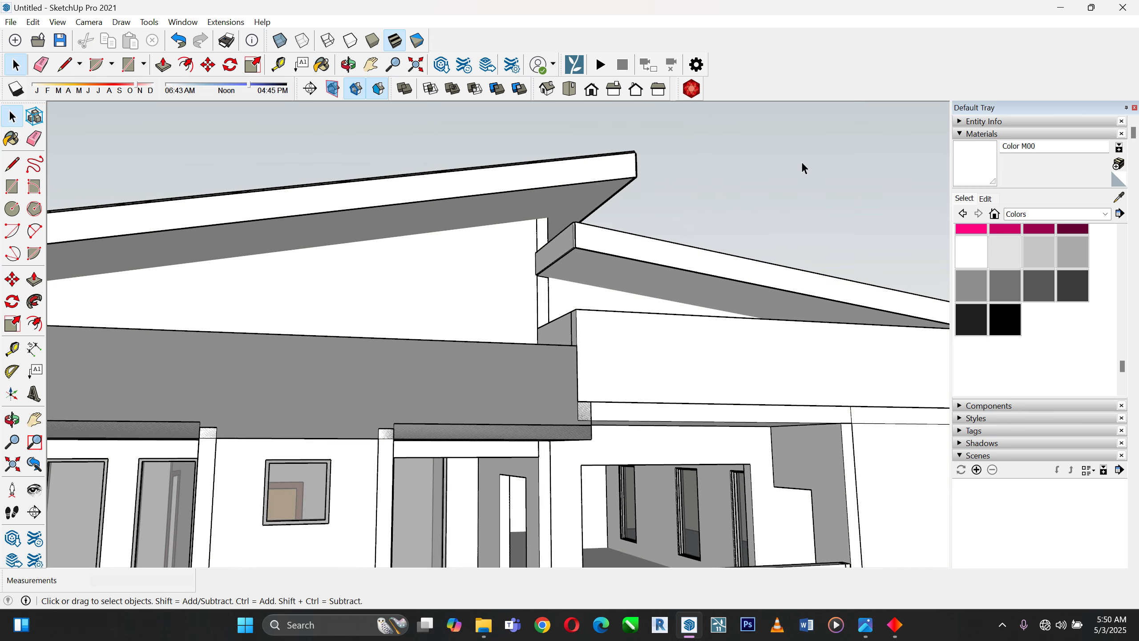
# Close the OMEN Gaming Hub window running alongside the model
pyautogui.scroll(-4, 801, 161)
pyautogui.scroll(1, 768, 292)
pyautogui.scroll(6, 835, 300)
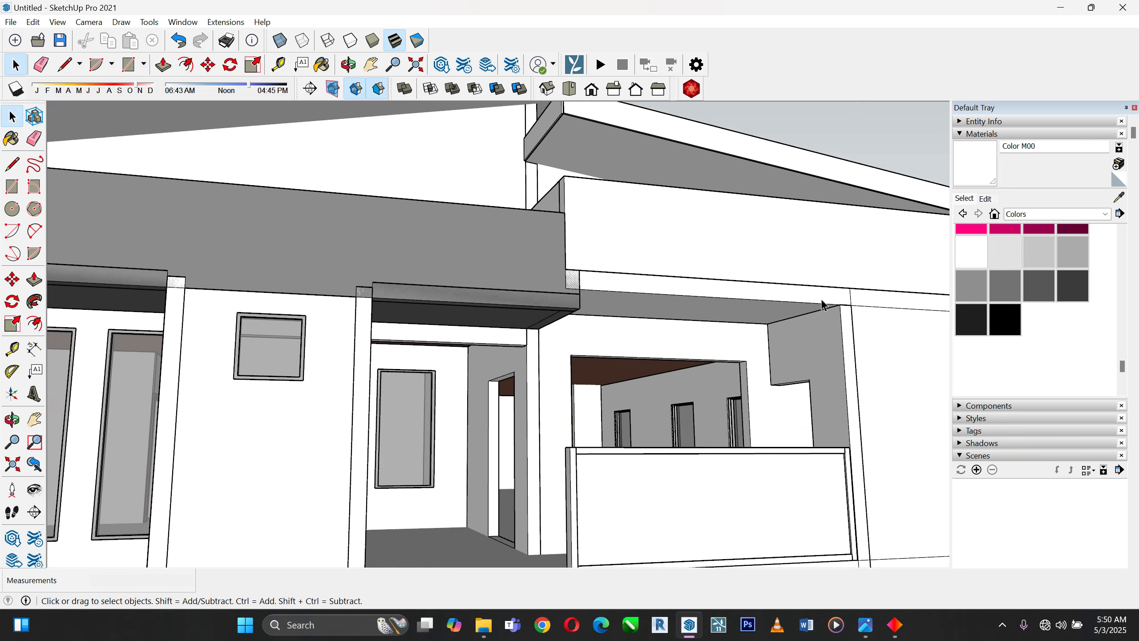
pyautogui.moveTo(783, 311); pyautogui.dragTo(831, 209, button='middle')
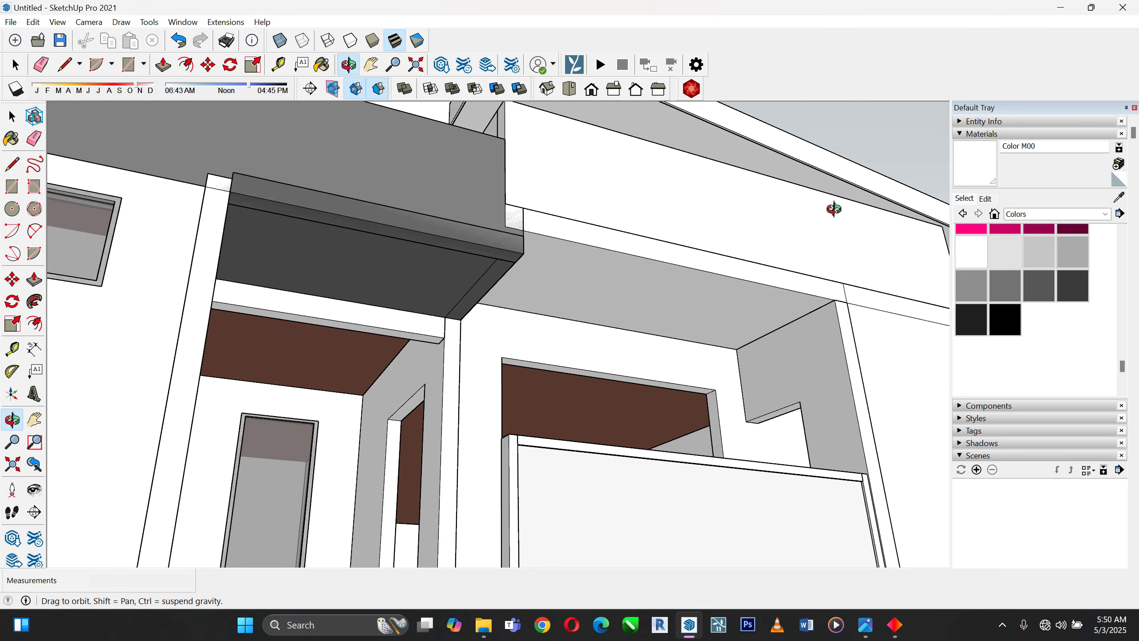
pyautogui.scroll(1, 484, 292)
pyautogui.scroll(-1, 469, 309)
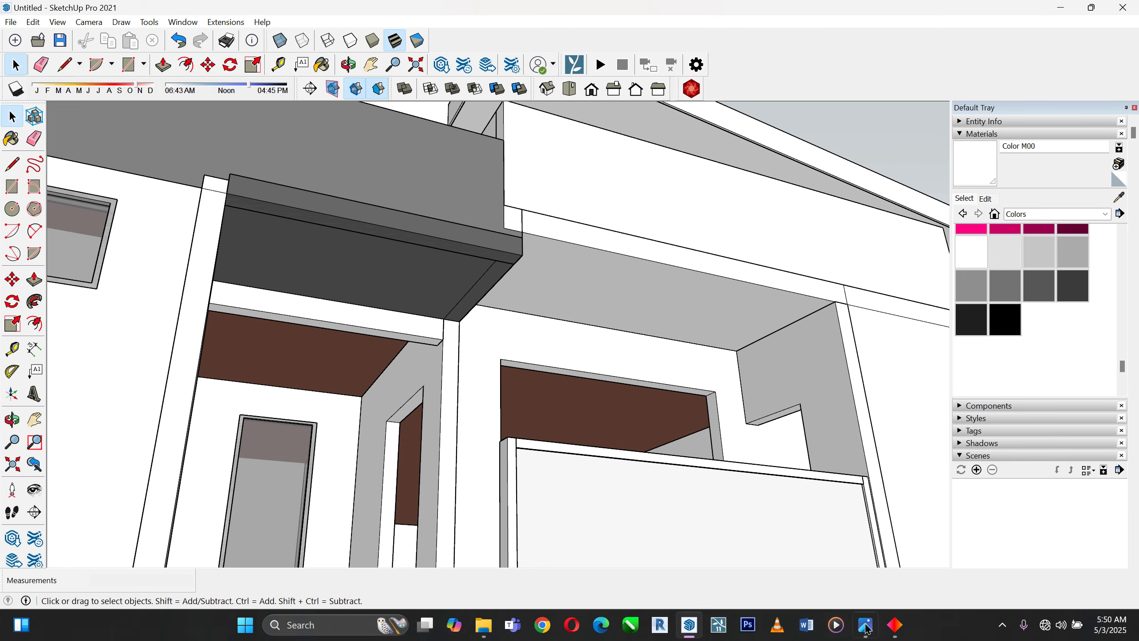
pyautogui.rightClick(895, 625)
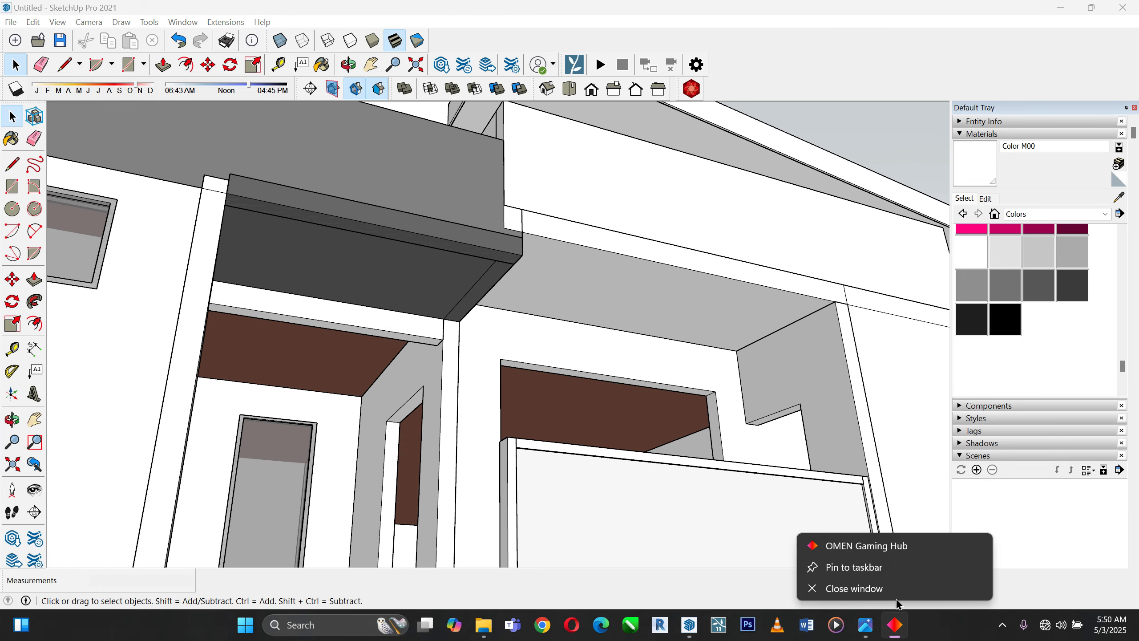
pyautogui.click(875, 588)
# Switch to the reference image 3 bedroom 2.jpg and examine the dark front wall with its vertical yellow strips
pyautogui.click(886, 626)
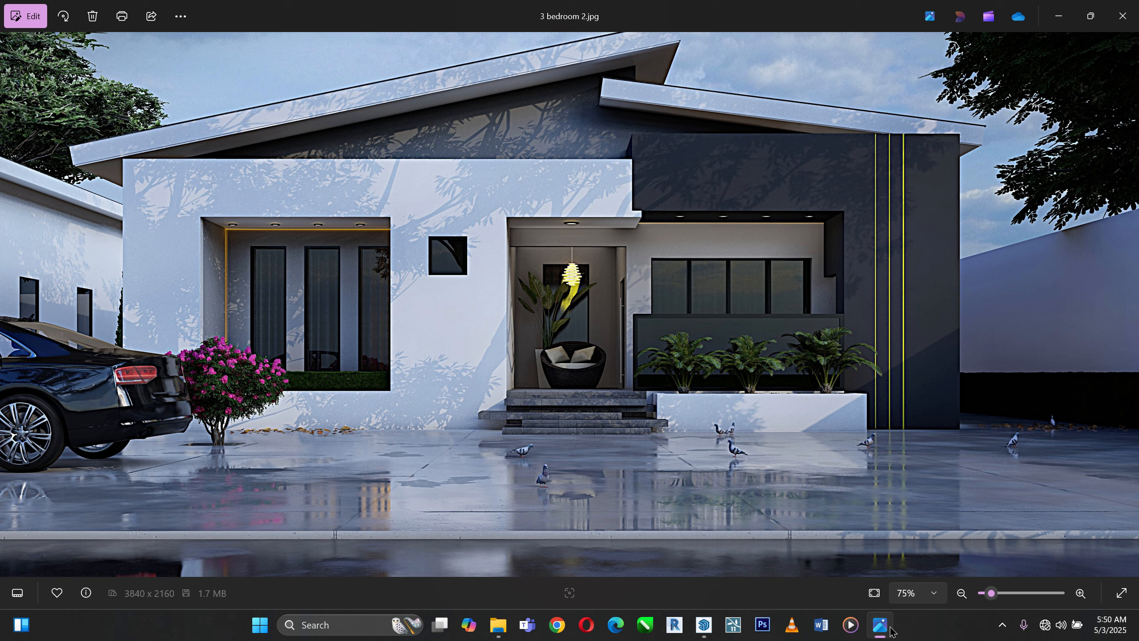
pyautogui.scroll(6, 973, 265)
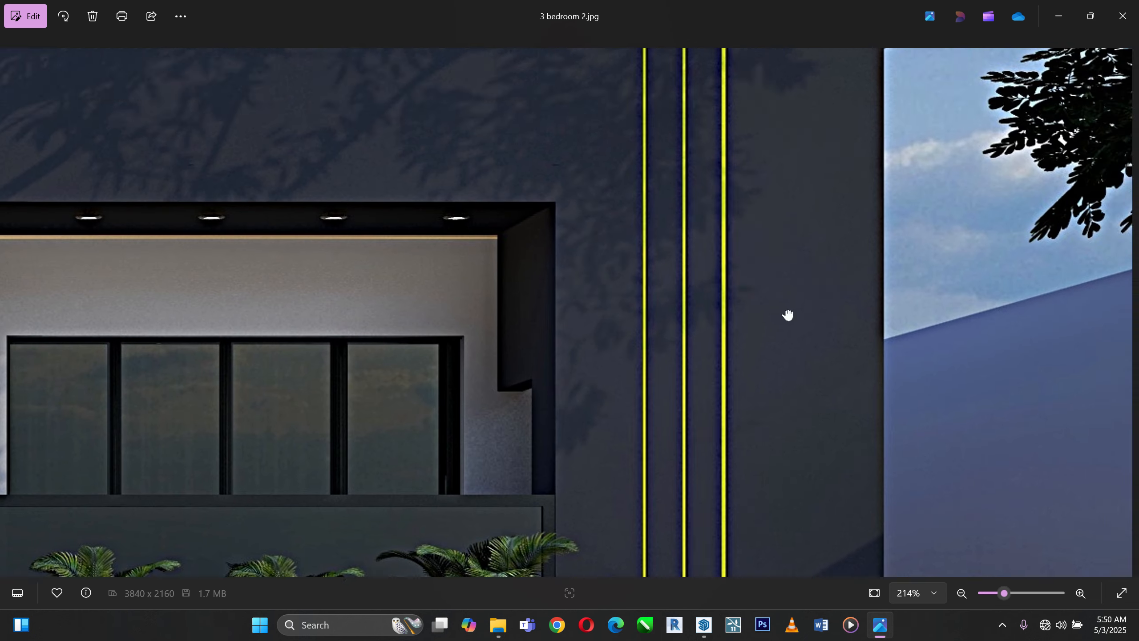
pyautogui.moveTo(789, 316); pyautogui.dragTo(680, 410)
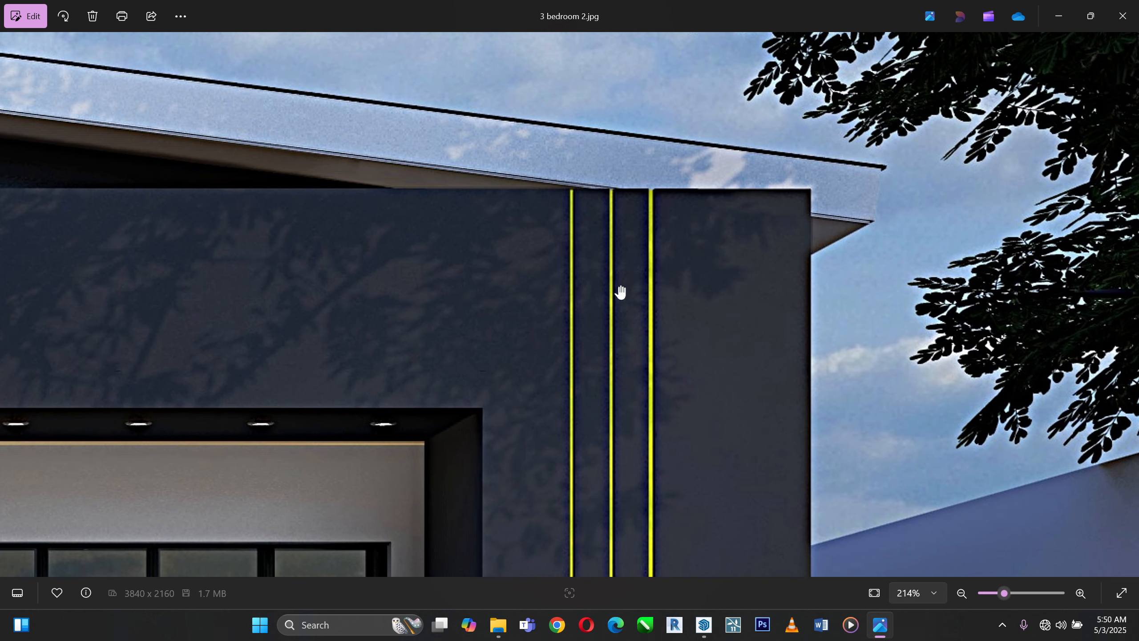
pyautogui.scroll(-5, 710, 325)
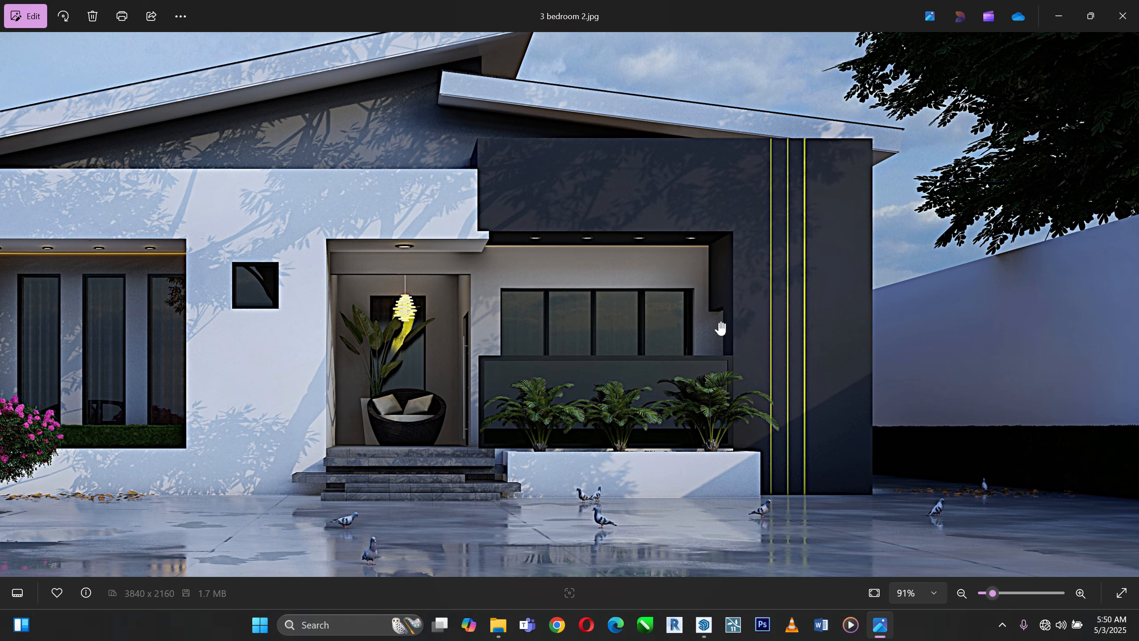
# Return to SketchUp and push the corner-side end face of the upper front wall panel back 1650 mm to the wall pier's inner edge
pyautogui.click(703, 626)
pyautogui.scroll(-3, 600, 267)
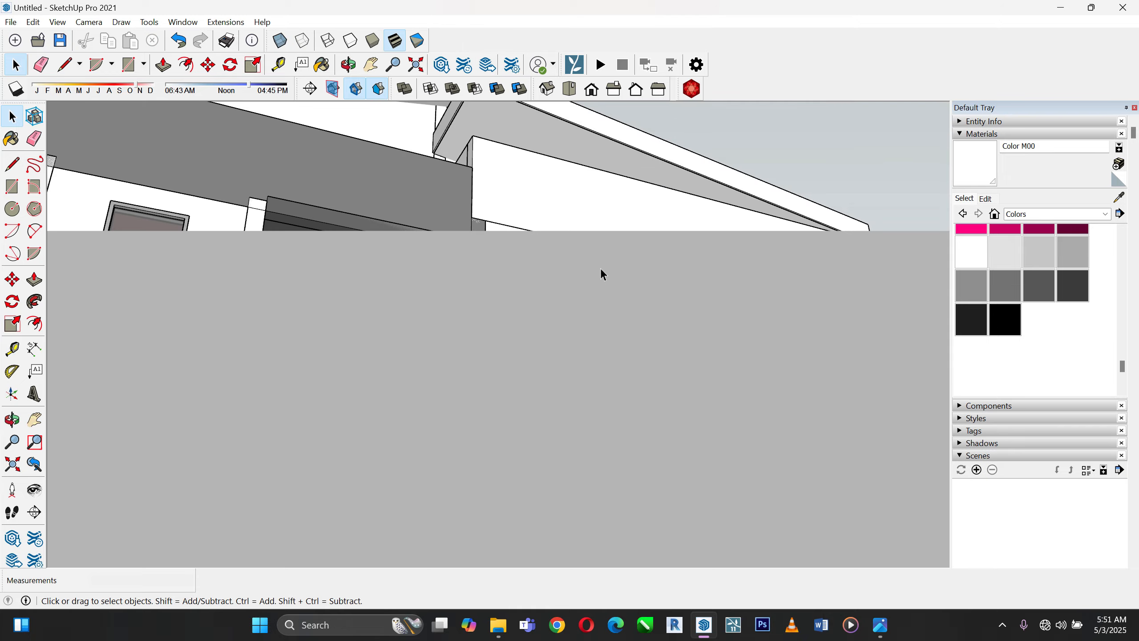
pyautogui.scroll(2, 649, 182)
pyautogui.moveTo(649, 182)
pyautogui.mouseDown(button='middle')
pyautogui.moveTo(633, 295)
pyautogui.moveTo(449, 431)
pyautogui.mouseUp(button='middle')
pyautogui.scroll(-3, 331, 267)
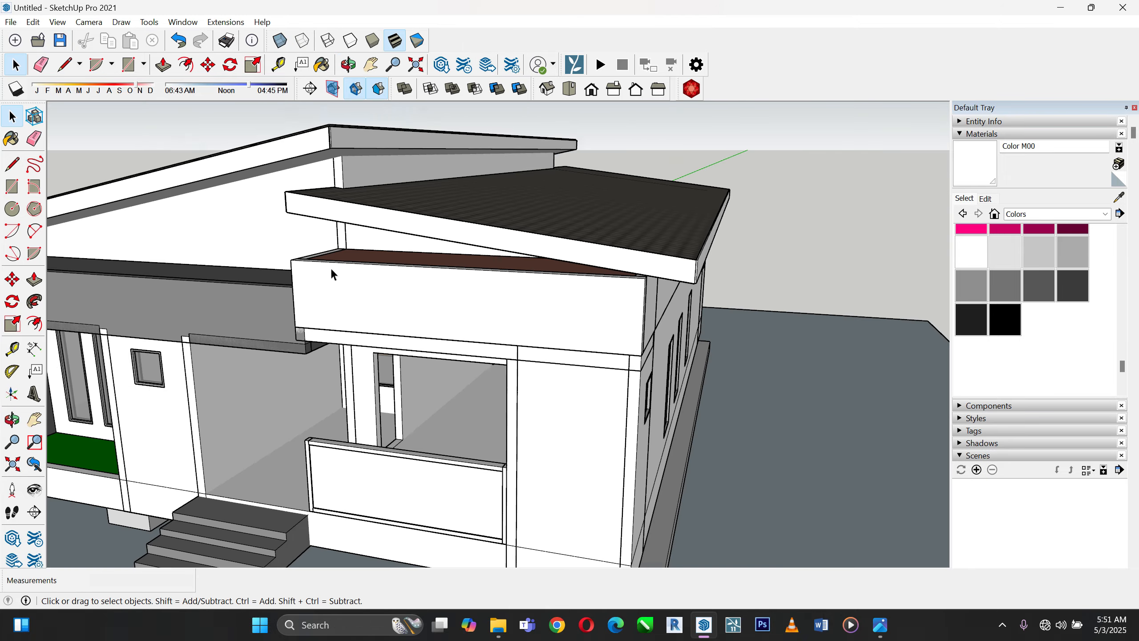
pyautogui.scroll(2, 524, 343)
pyautogui.moveTo(524, 343); pyautogui.dragTo(464, 379, button='middle')
pyautogui.scroll(1, 501, 342)
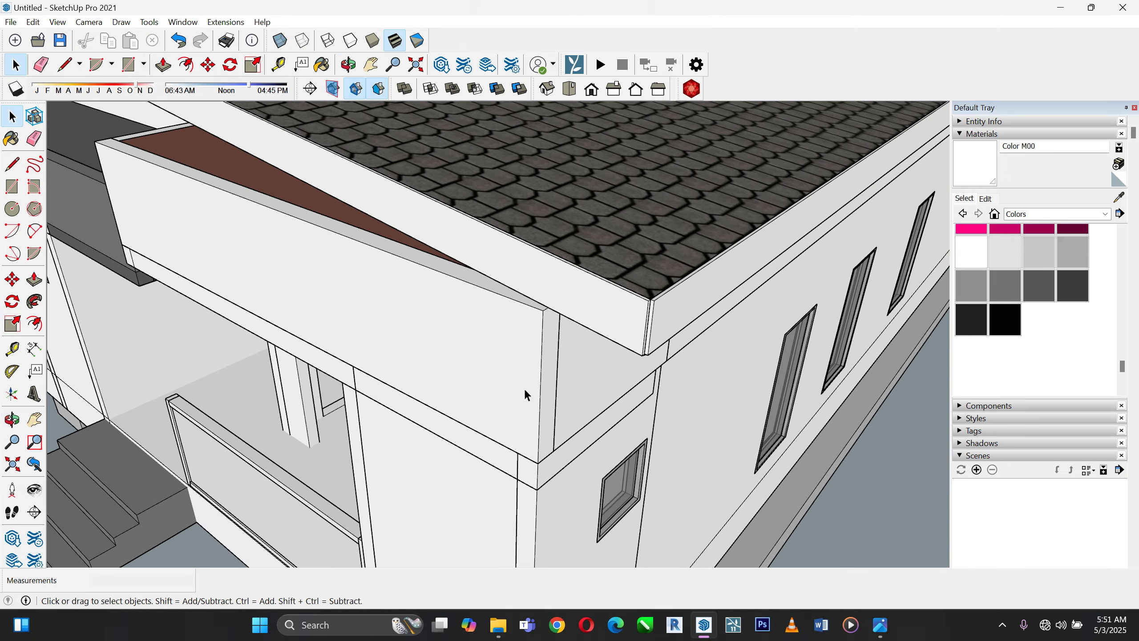
pyautogui.click(548, 359)
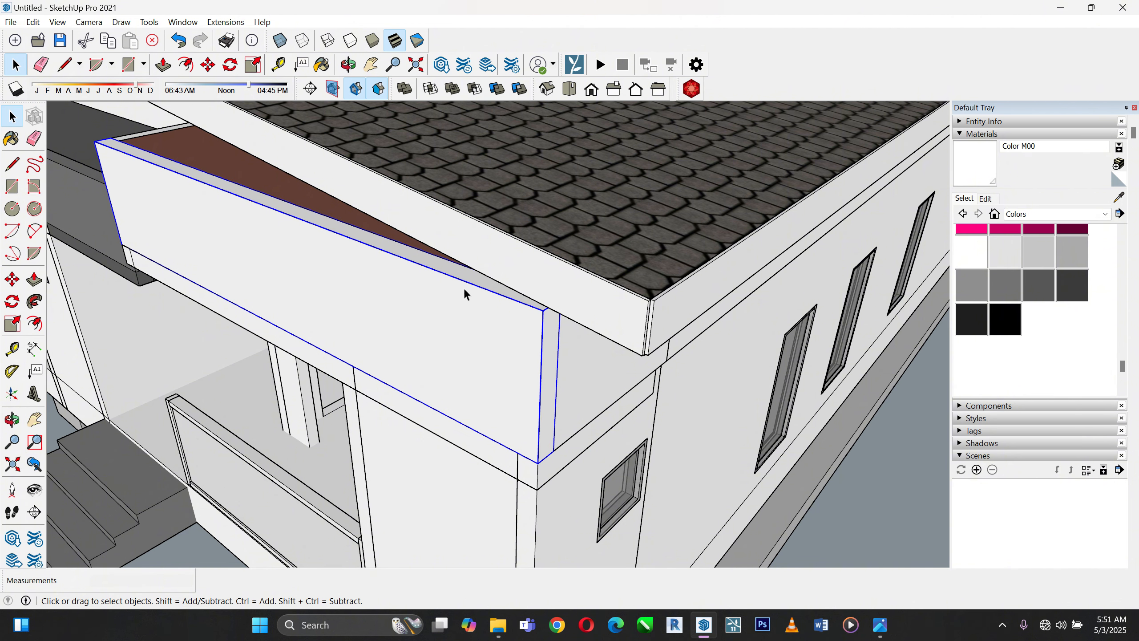
pyautogui.scroll(2, 568, 367)
pyautogui.doubleClick(545, 320)
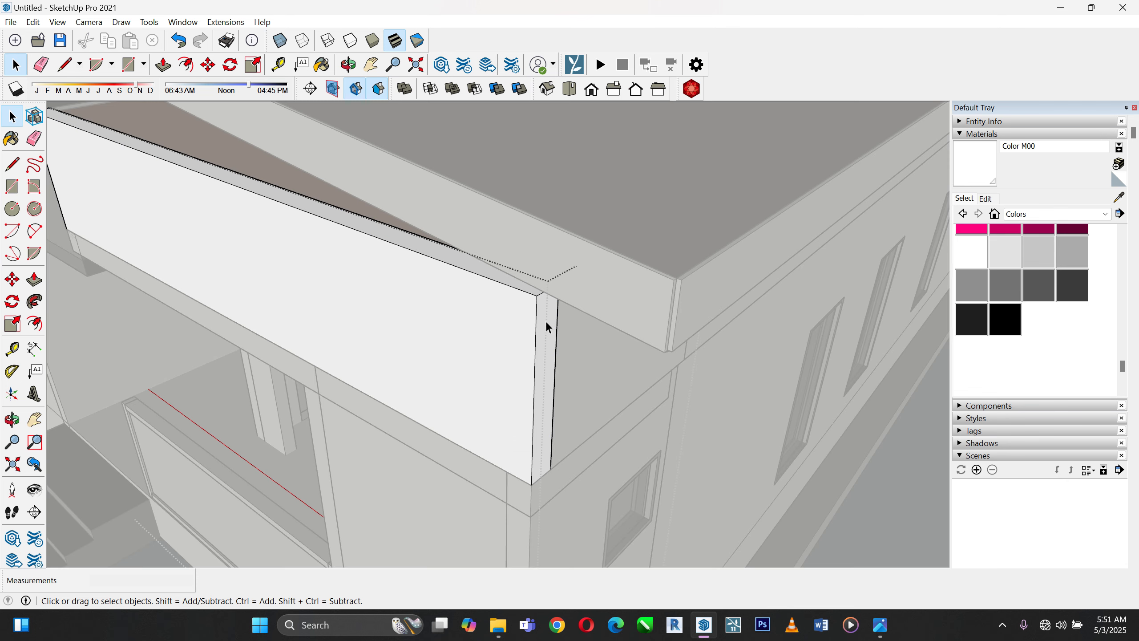
pyautogui.click(548, 315)
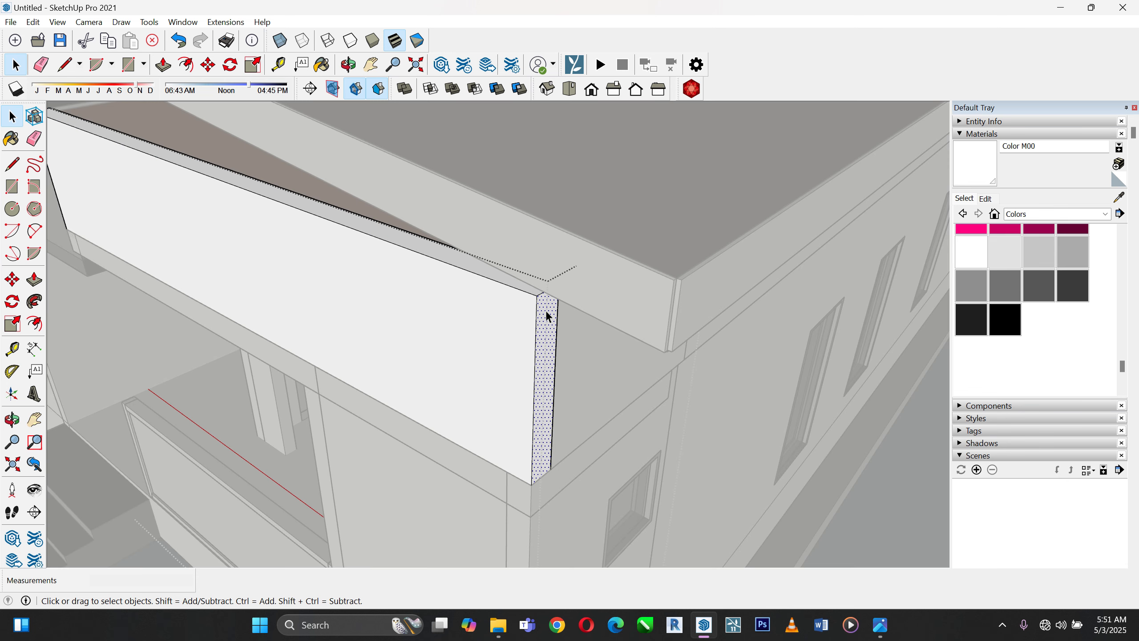
pyautogui.click(34, 279)
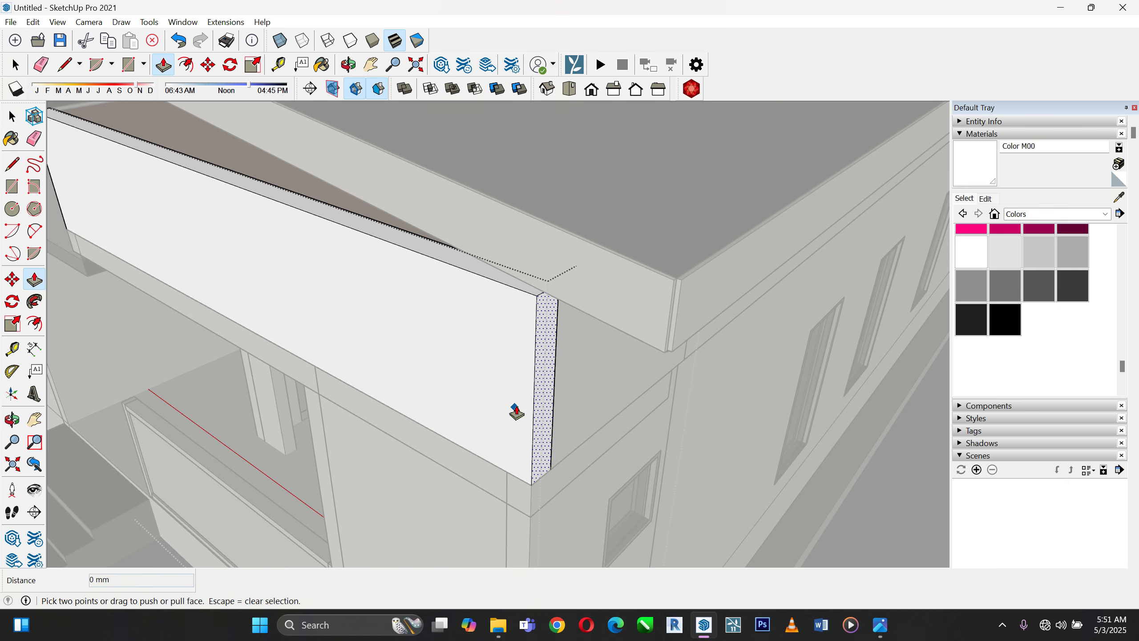
pyautogui.click(543, 364)
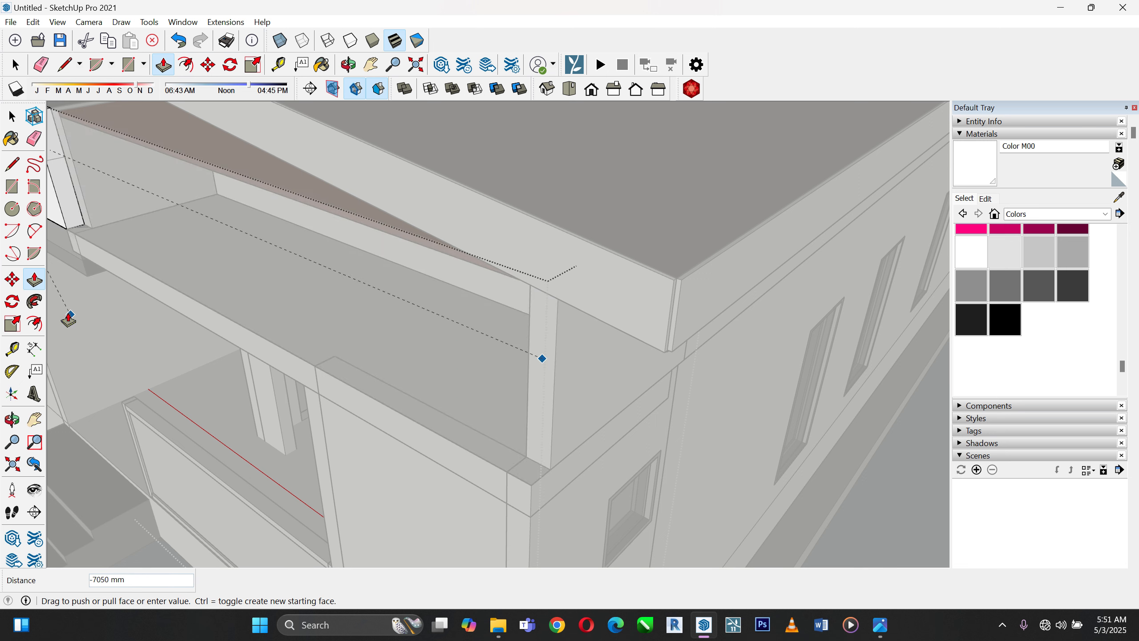
pyautogui.click(317, 376)
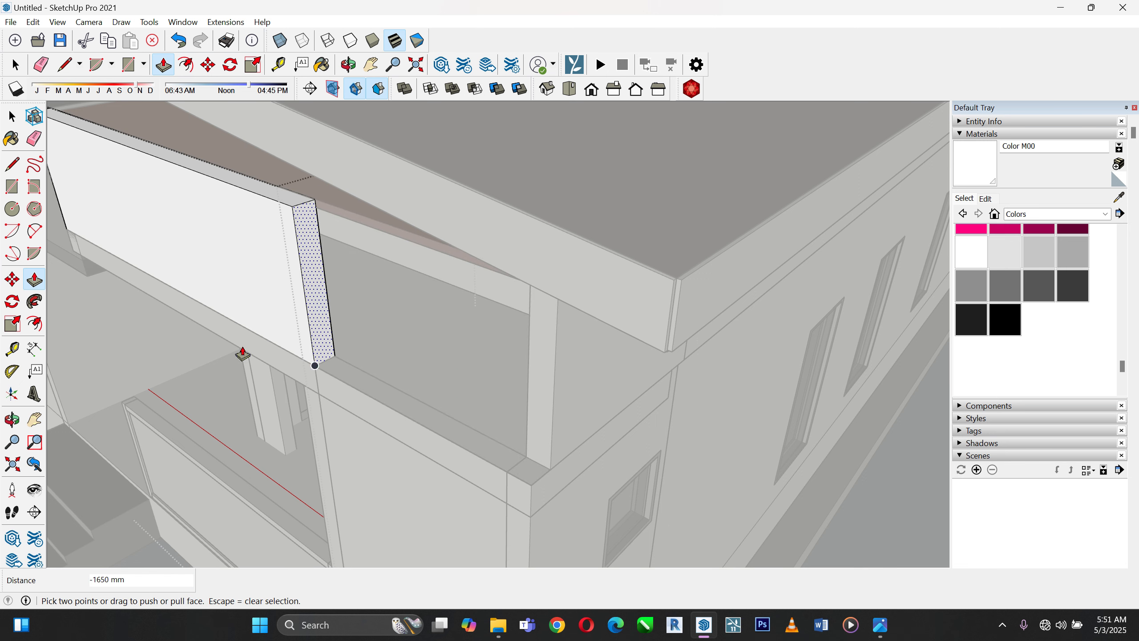
pyautogui.click(13, 118)
pyautogui.click(9, 112)
# Open the beam band below the upper front wall and push its corner-side end face back 1650 mm to the same pier edge
pyautogui.scroll(1, 375, 437)
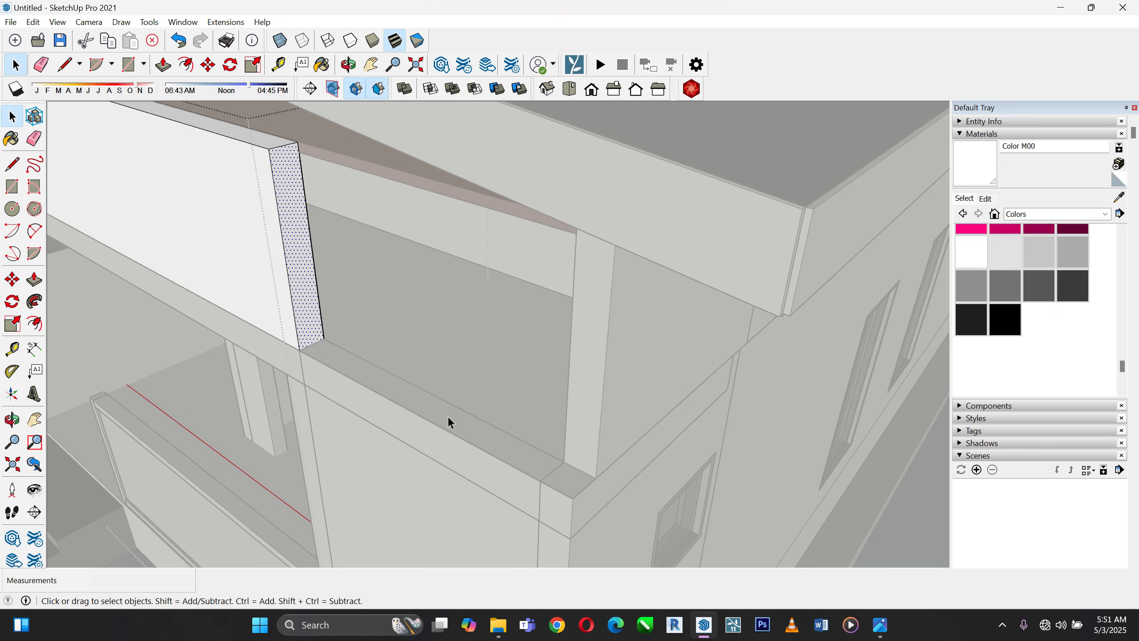
pyautogui.click(447, 416)
pyautogui.doubleClick(466, 346)
pyautogui.scroll(-4, 466, 346)
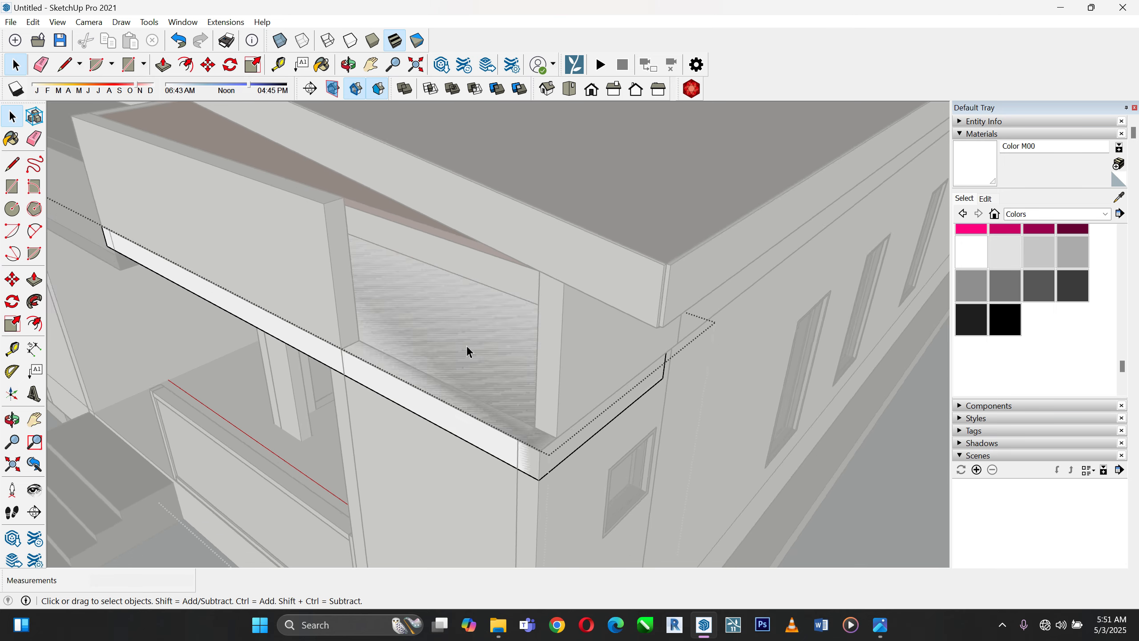
pyautogui.scroll(2, 457, 362)
pyautogui.scroll(1, 560, 448)
pyautogui.click(572, 445)
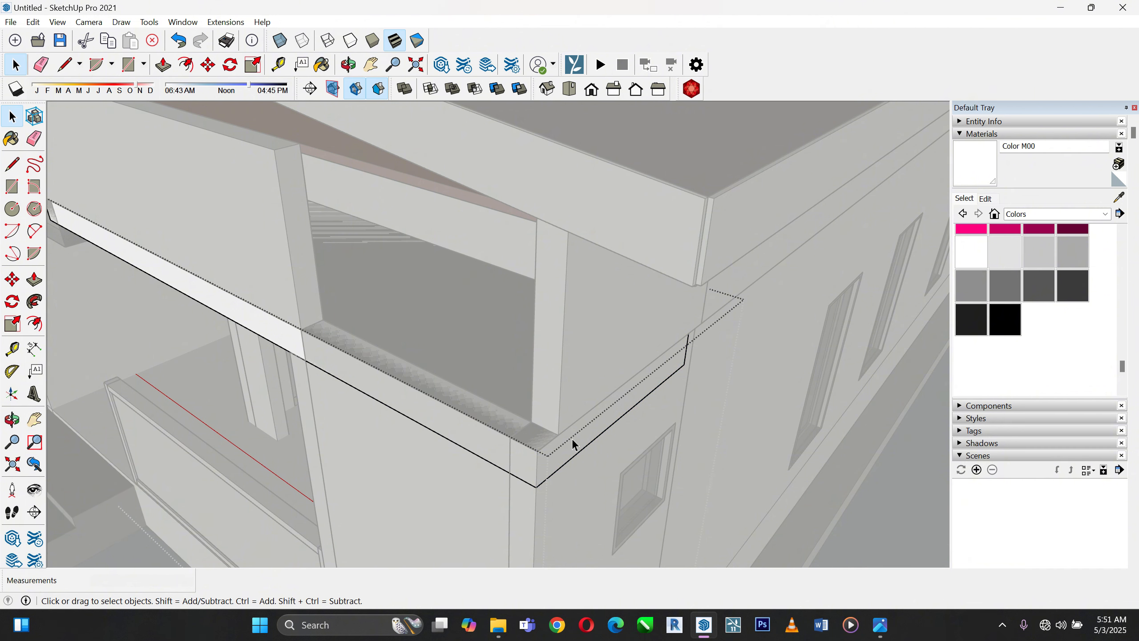
pyautogui.click(35, 280)
pyautogui.click(559, 452)
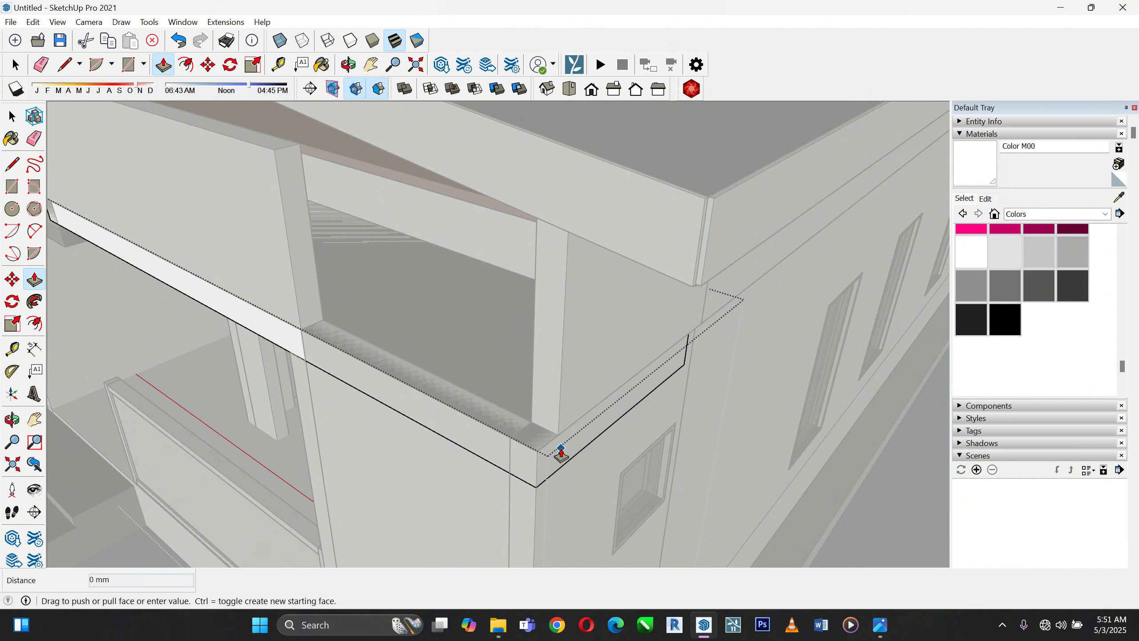
pyautogui.click(302, 300)
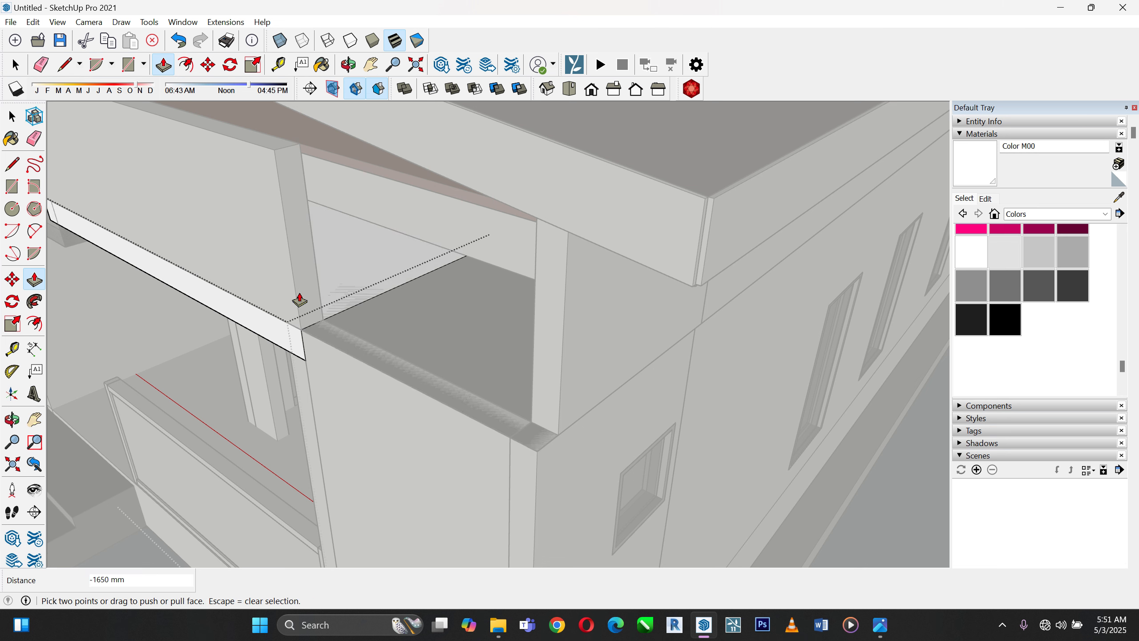
# Pull the top face of the front wall pier up 1000 mm to fill the gap beside the shortened upper wall
pyautogui.press('space')
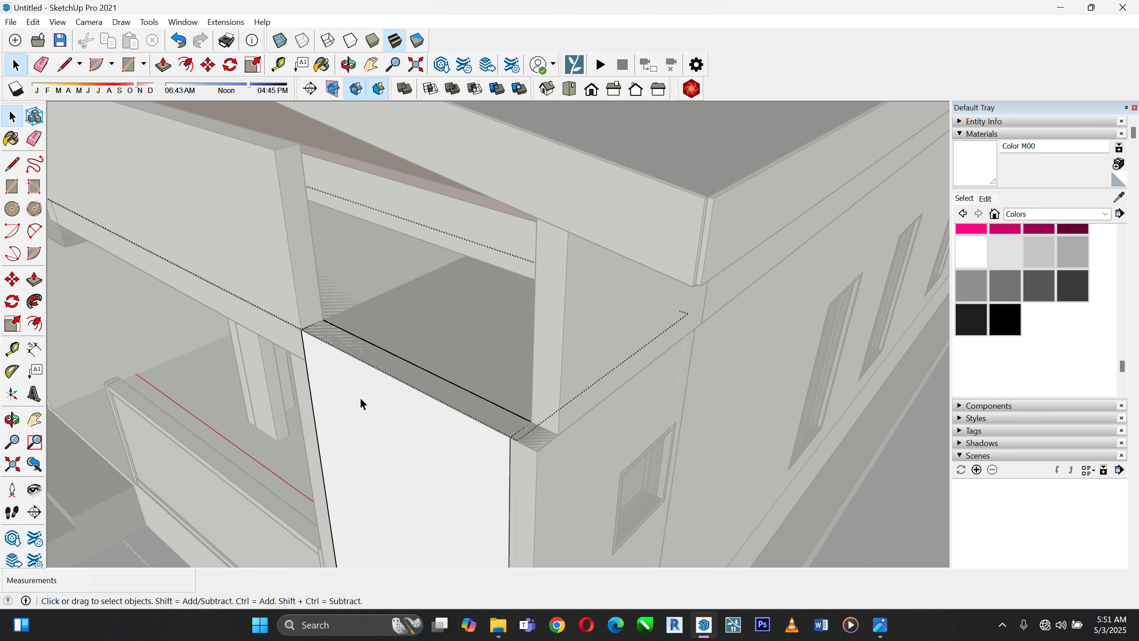
pyautogui.click(380, 369)
pyautogui.click(369, 455)
pyautogui.click(395, 373)
pyautogui.press('p')
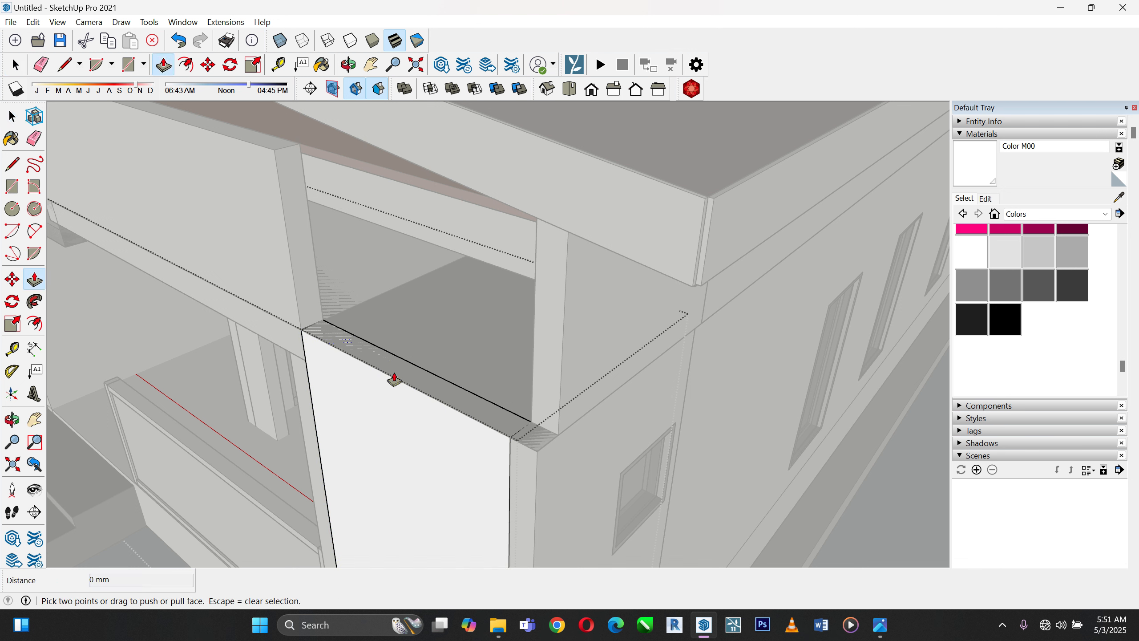
pyautogui.click(398, 358)
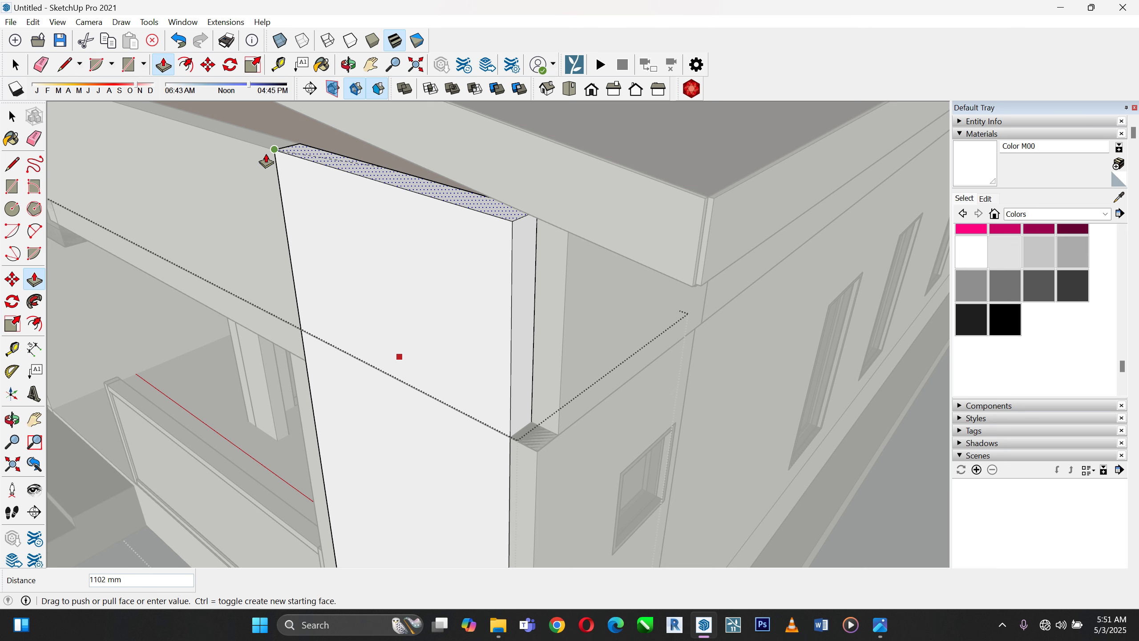
pyautogui.click(256, 153)
pyautogui.moveTo(377, 334); pyautogui.dragTo(138, 230, button='middle')
pyautogui.click(11, 116)
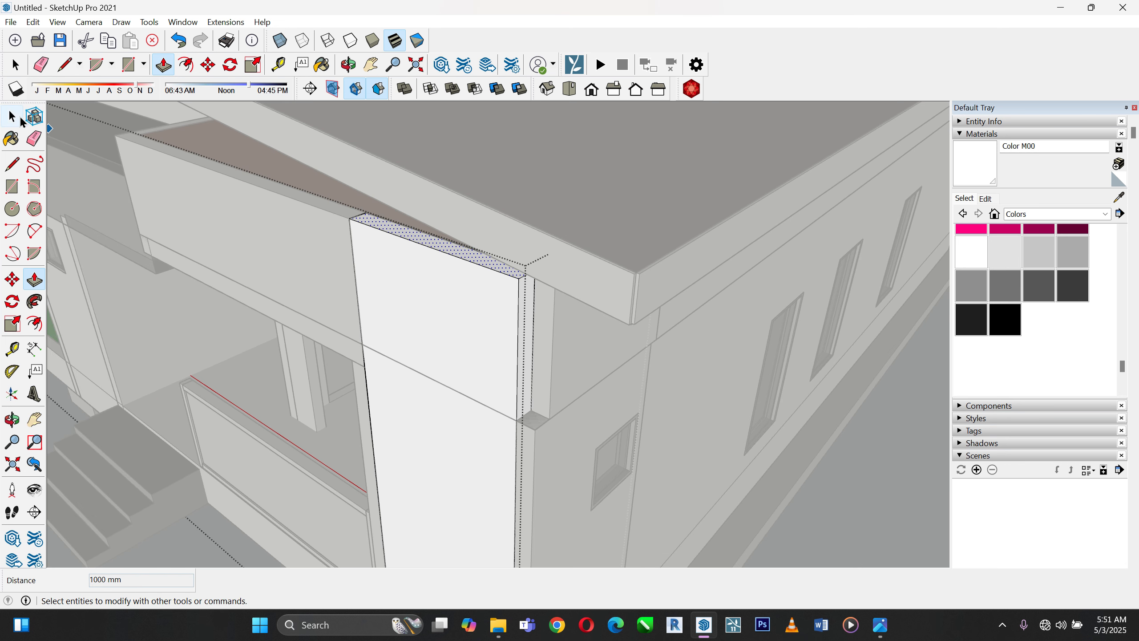
pyautogui.scroll(-2, 292, 274)
pyautogui.scroll(1, 473, 371)
pyautogui.doubleClick(474, 370)
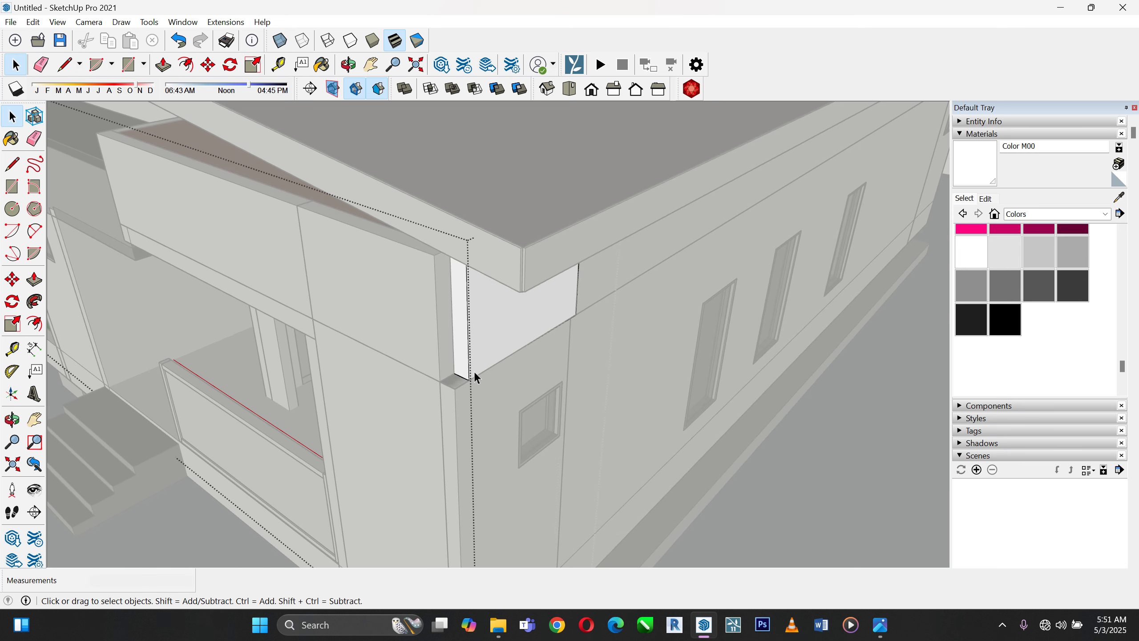
pyautogui.scroll(1, 455, 388)
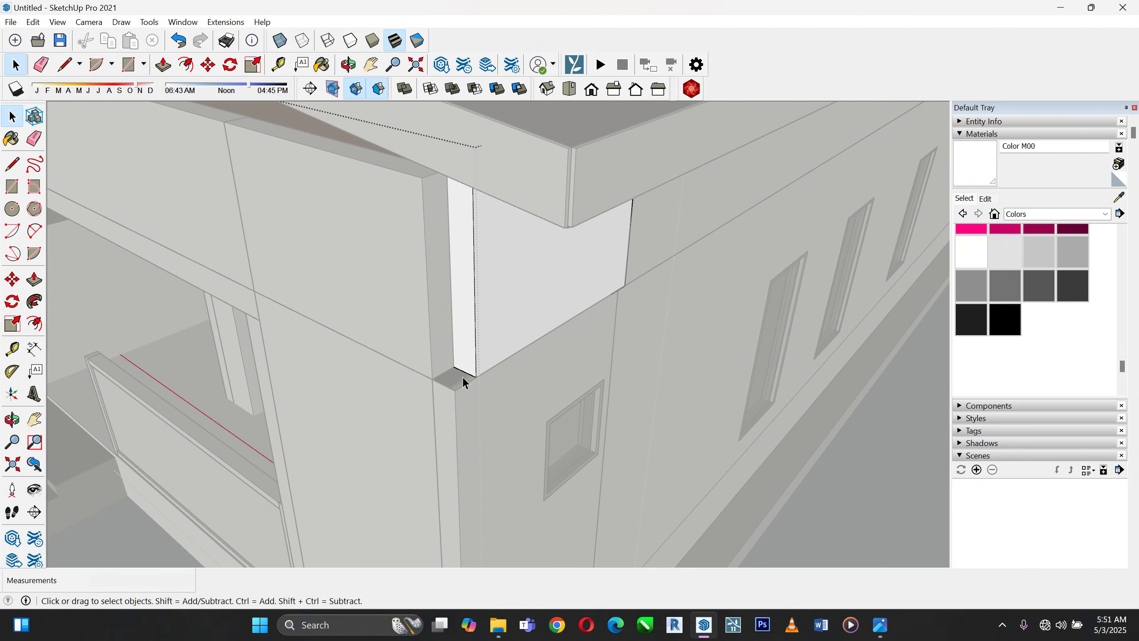
pyautogui.doubleClick(459, 391)
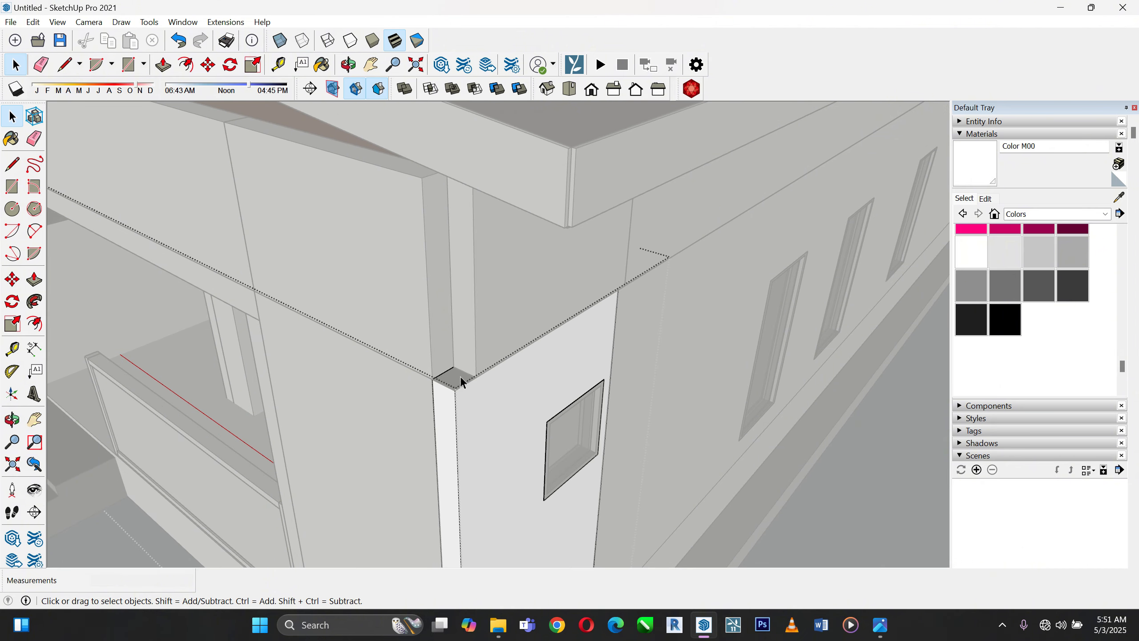
pyautogui.scroll(-2, 387, 381)
pyautogui.scroll(1, 446, 315)
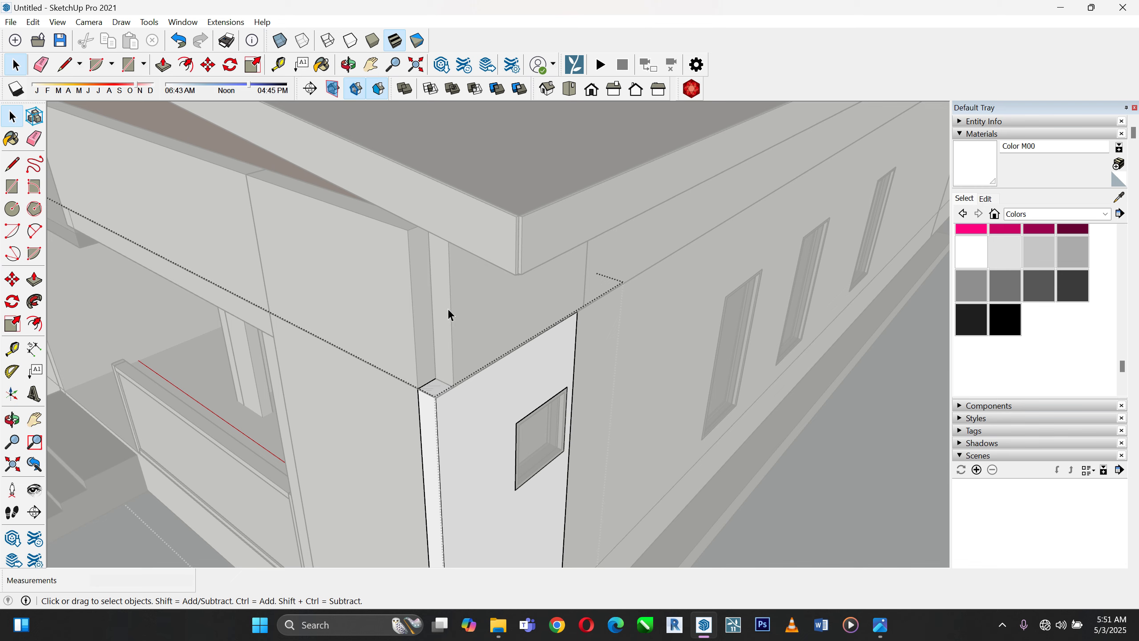
pyautogui.rightClick(629, 336)
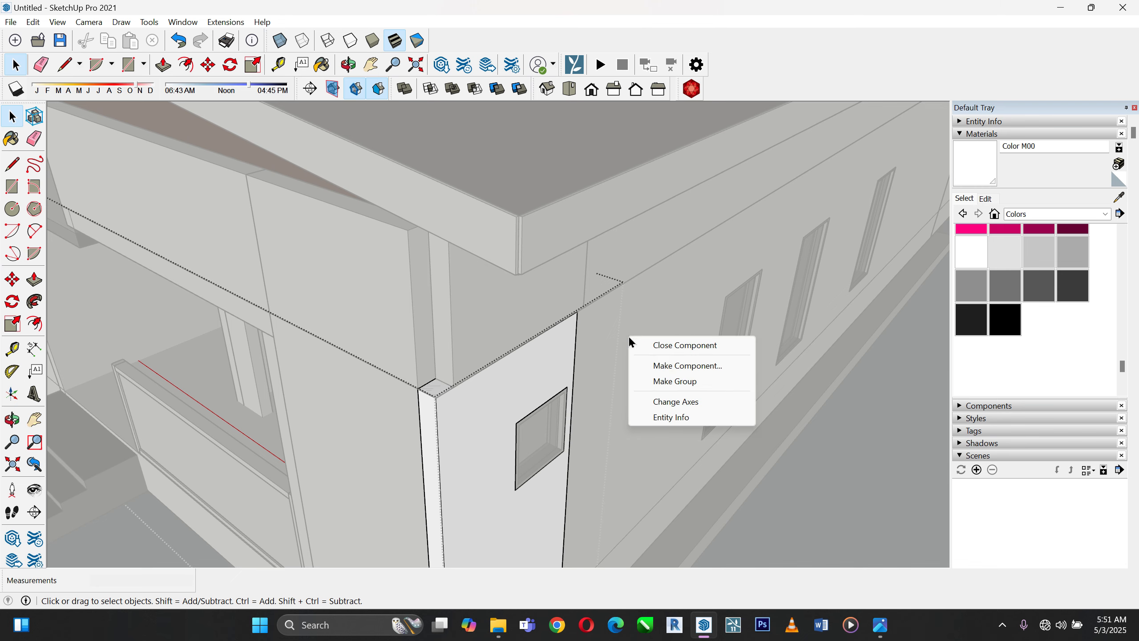
pyautogui.click(653, 343)
# Delete the short upper side wall panel at the front corner, above the wall with the small window
pyautogui.moveTo(632, 344); pyautogui.dragTo(660, 264, button='middle')
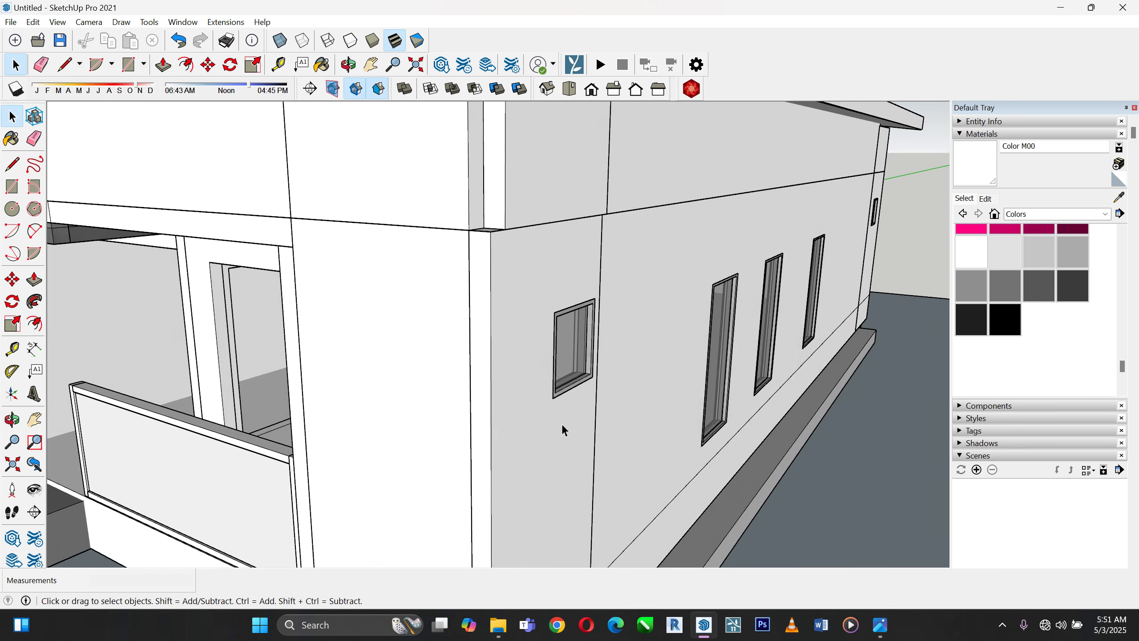
pyautogui.scroll(-3, 561, 424)
pyautogui.moveTo(566, 198); pyautogui.dragTo(514, 309, button='middle')
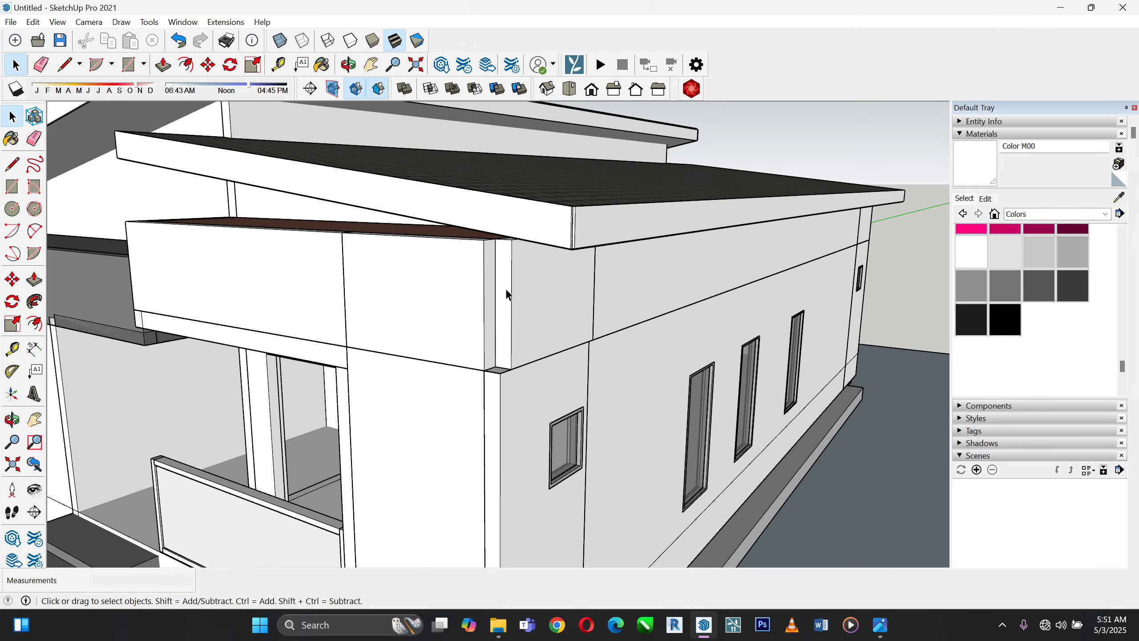
pyautogui.click(506, 295)
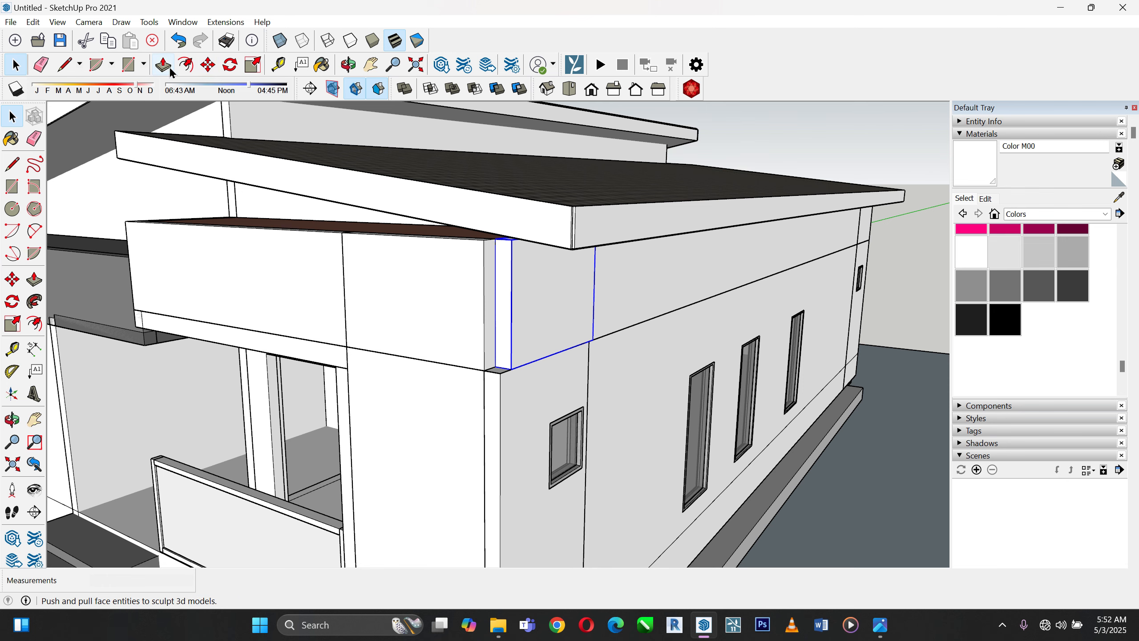
pyautogui.click(152, 40)
pyautogui.scroll(4, 520, 366)
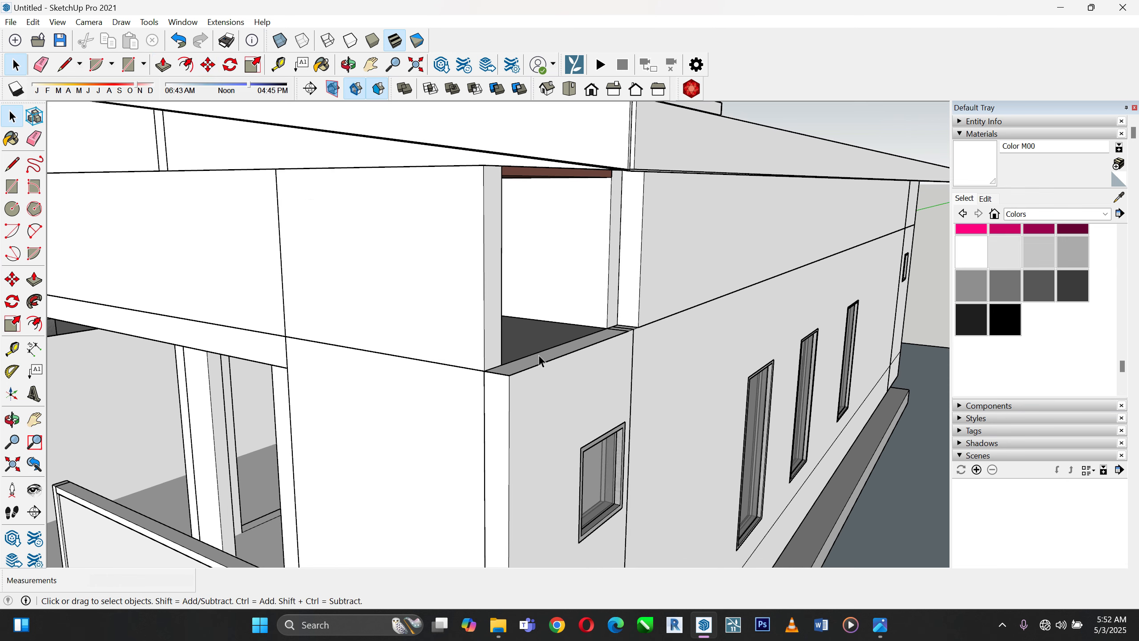
# Open the corner side wall with the small window and pull its top face up 1000 mm to fill the gap
pyautogui.moveTo(539, 358); pyautogui.dragTo(540, 387, button='middle')
pyautogui.doubleClick(534, 393)
pyautogui.click(533, 394)
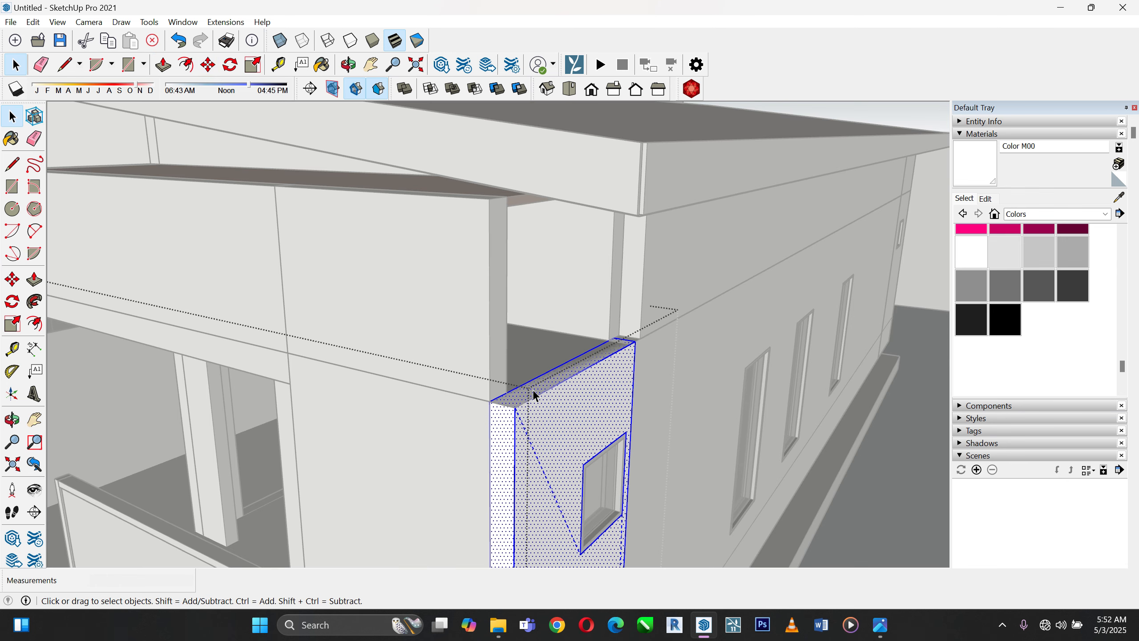
pyautogui.click(532, 389)
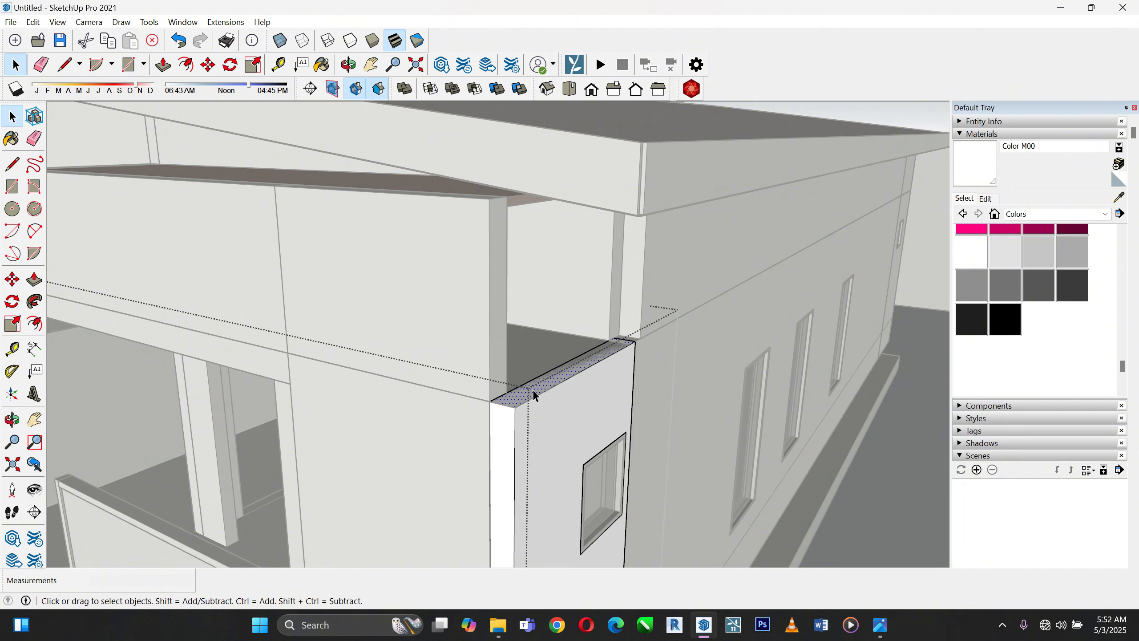
pyautogui.click(34, 279)
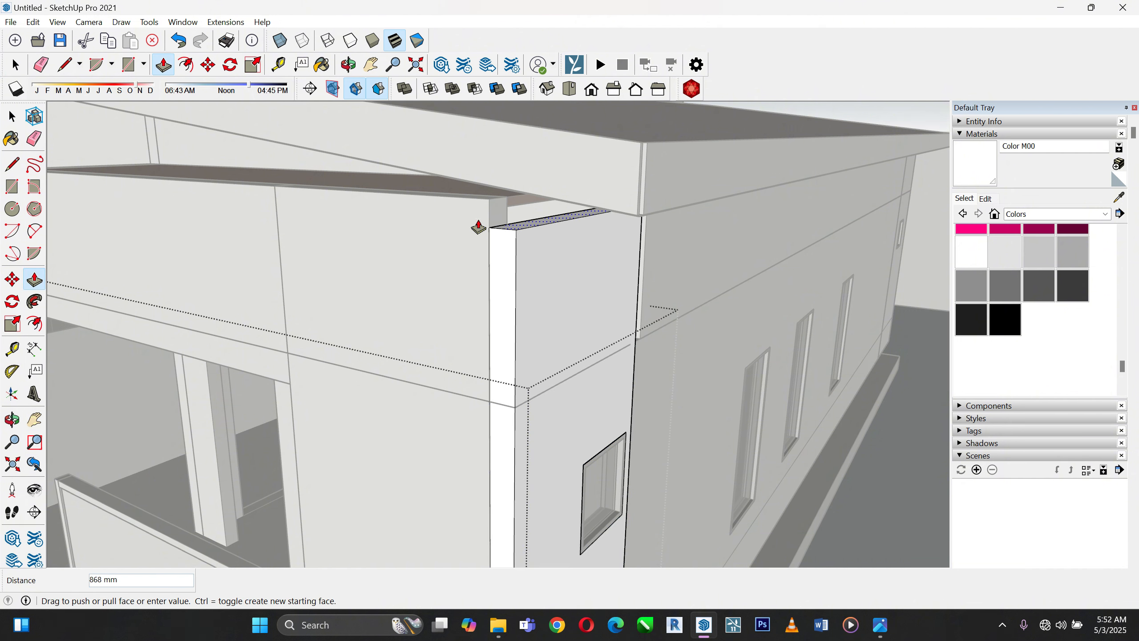
pyautogui.click(452, 201)
pyautogui.scroll(-5, 545, 333)
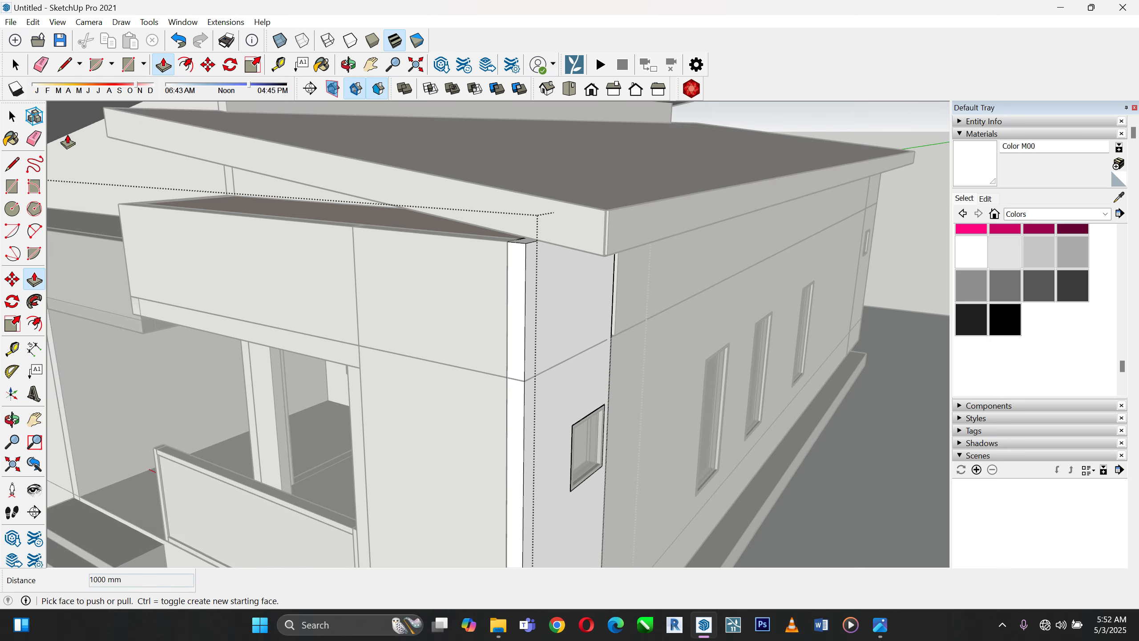
pyautogui.click(12, 115)
# Open the front wall pier and draw a small rectangular notch outline, about 25 mm deep, on its top face against the front edge
pyautogui.scroll(1, 496, 283)
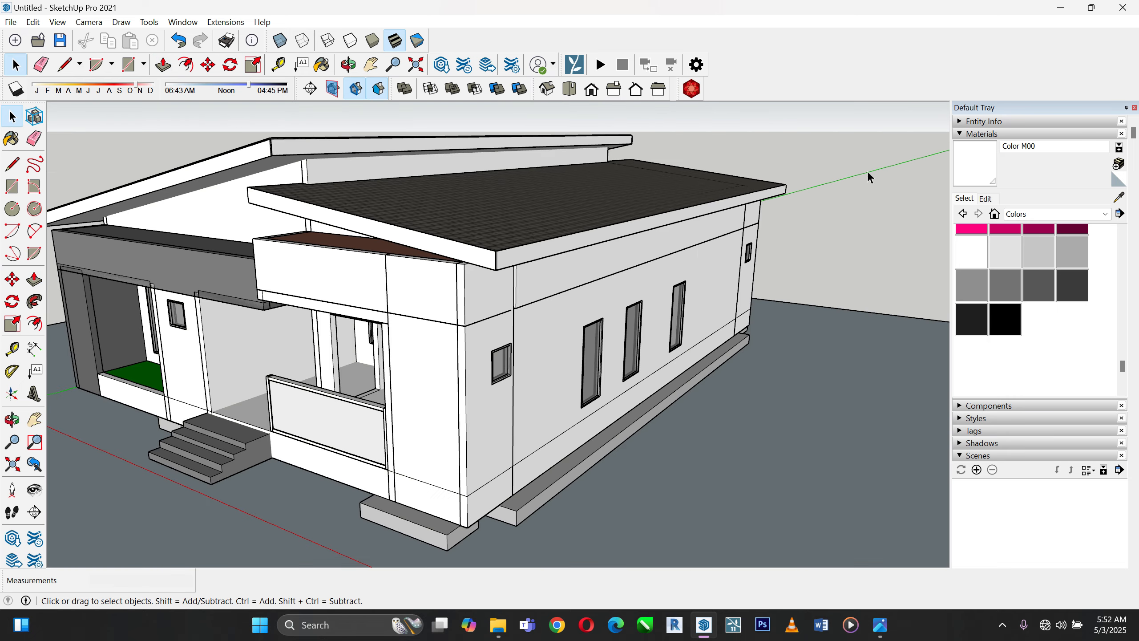
pyautogui.scroll(3, 429, 273)
pyautogui.scroll(6, 428, 274)
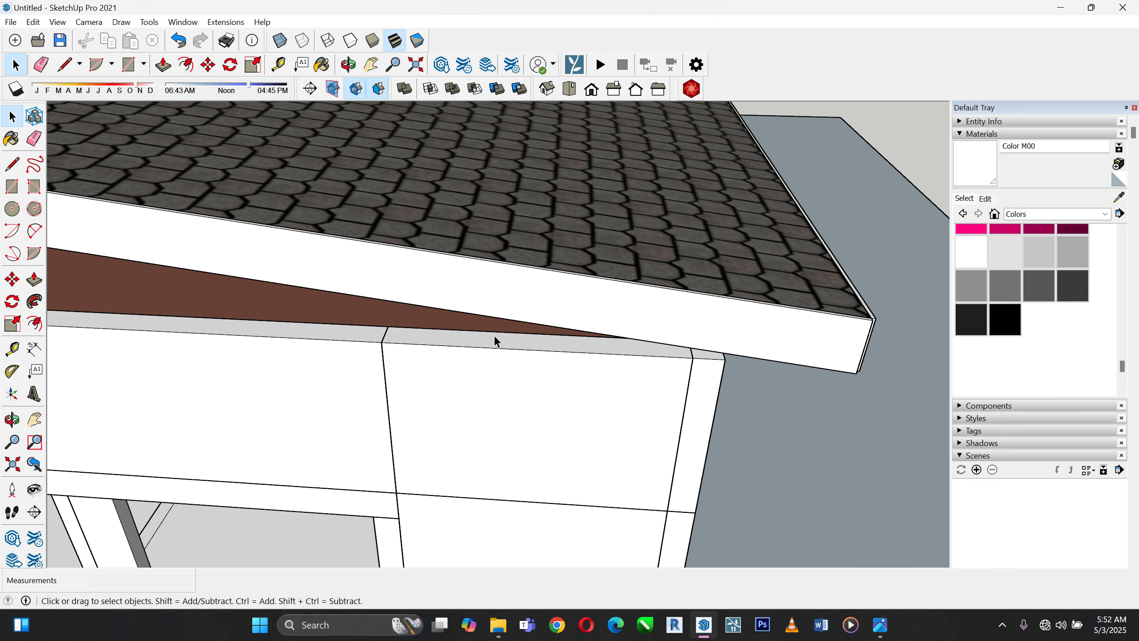
pyautogui.doubleClick(494, 335)
pyautogui.click(482, 341)
pyautogui.scroll(2, 494, 344)
pyautogui.scroll(1, 498, 345)
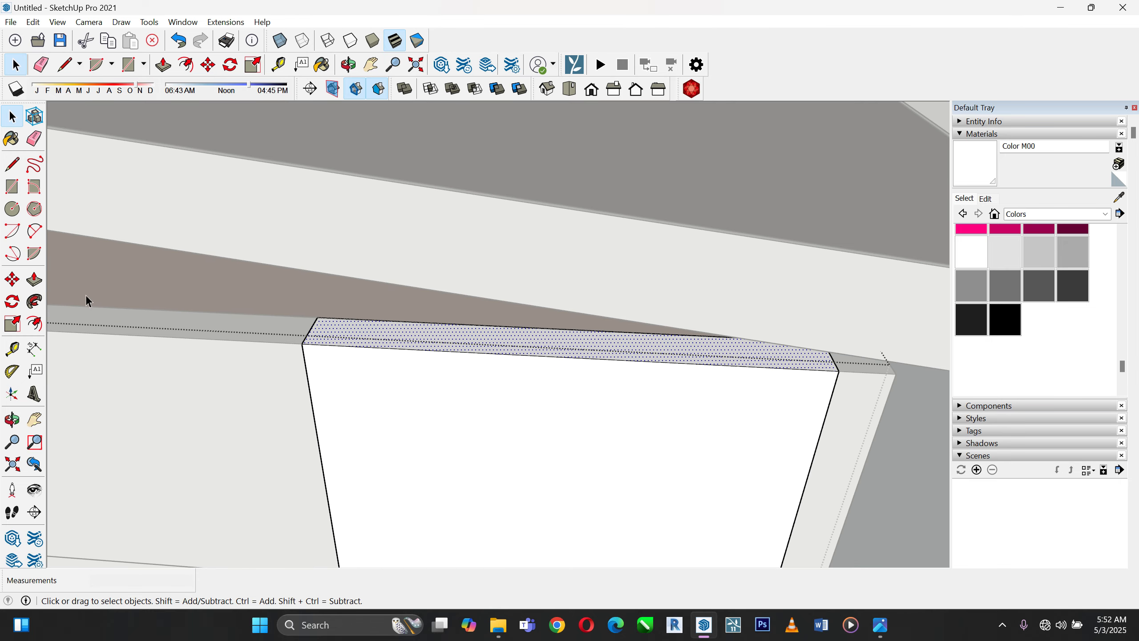
pyautogui.click(12, 165)
pyautogui.scroll(3, 395, 287)
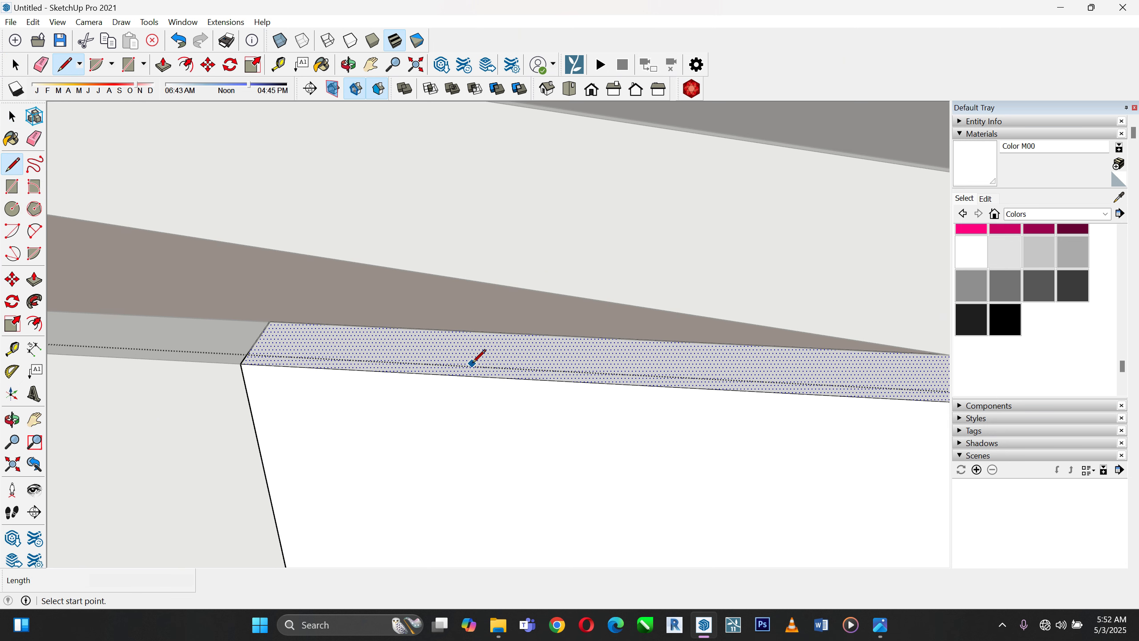
pyautogui.click(441, 372)
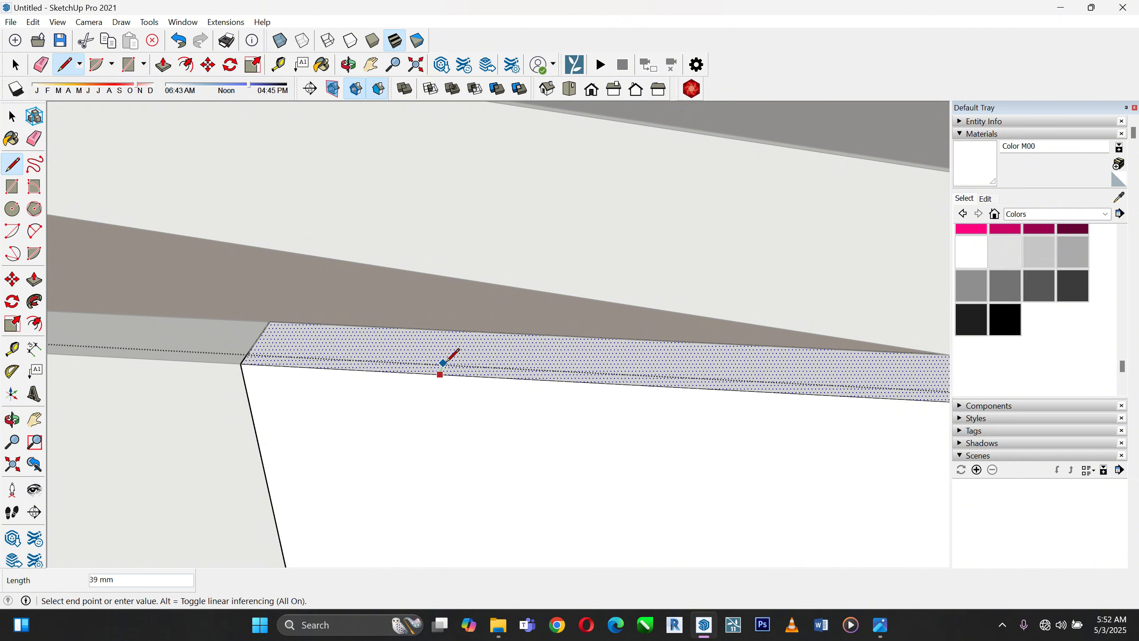
pyautogui.scroll(2, 450, 351)
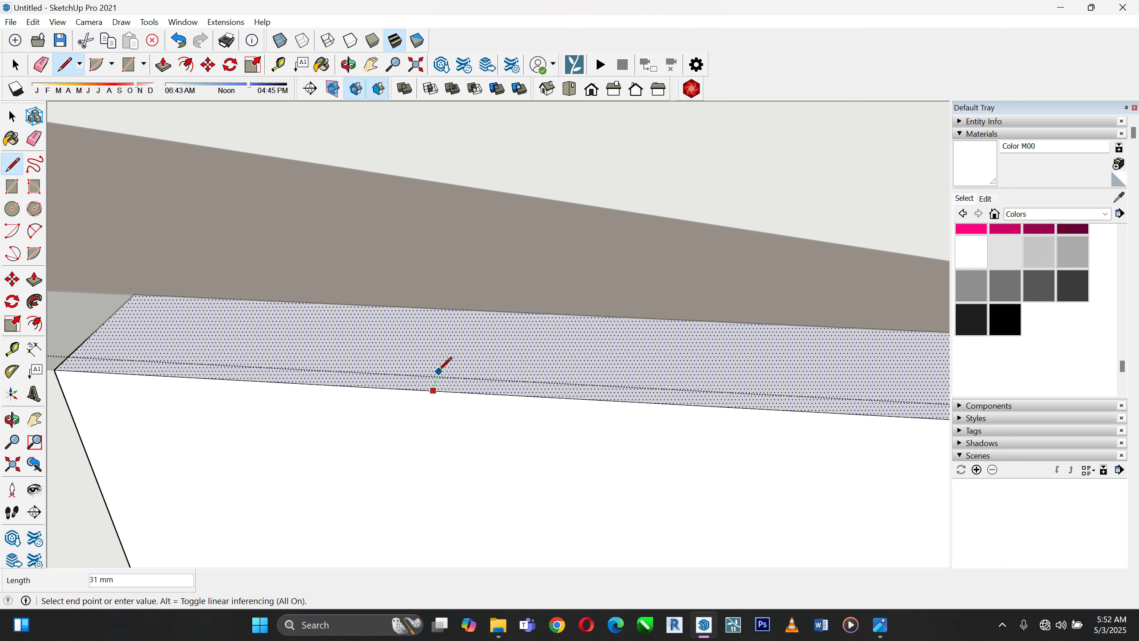
pyautogui.scroll(2, 439, 371)
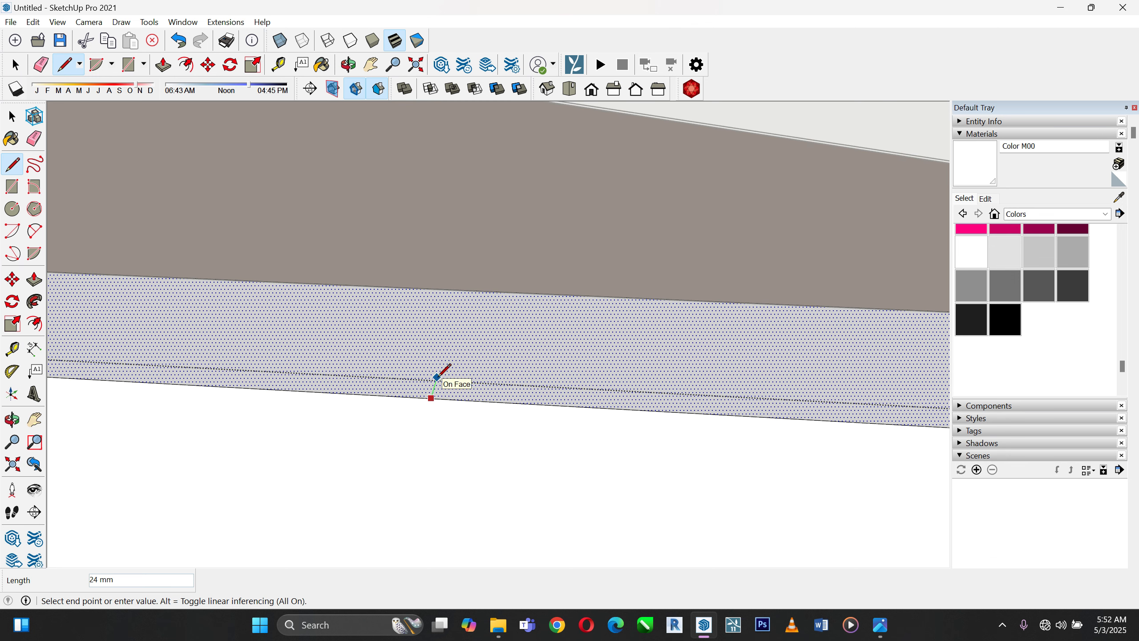
pyautogui.click(437, 377)
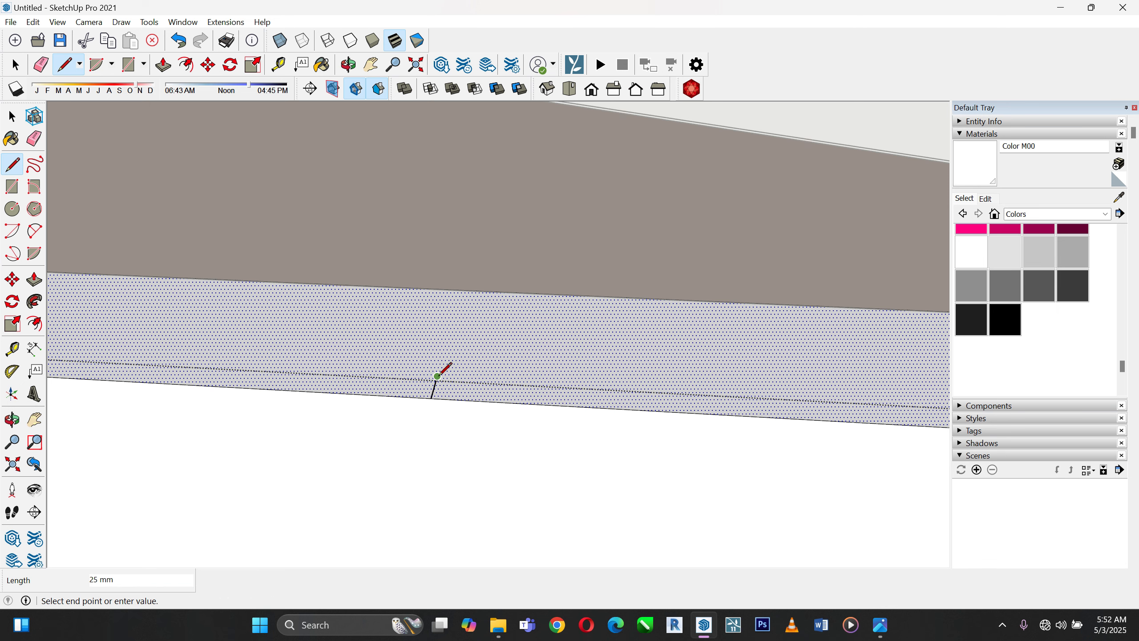
pyautogui.click(495, 379)
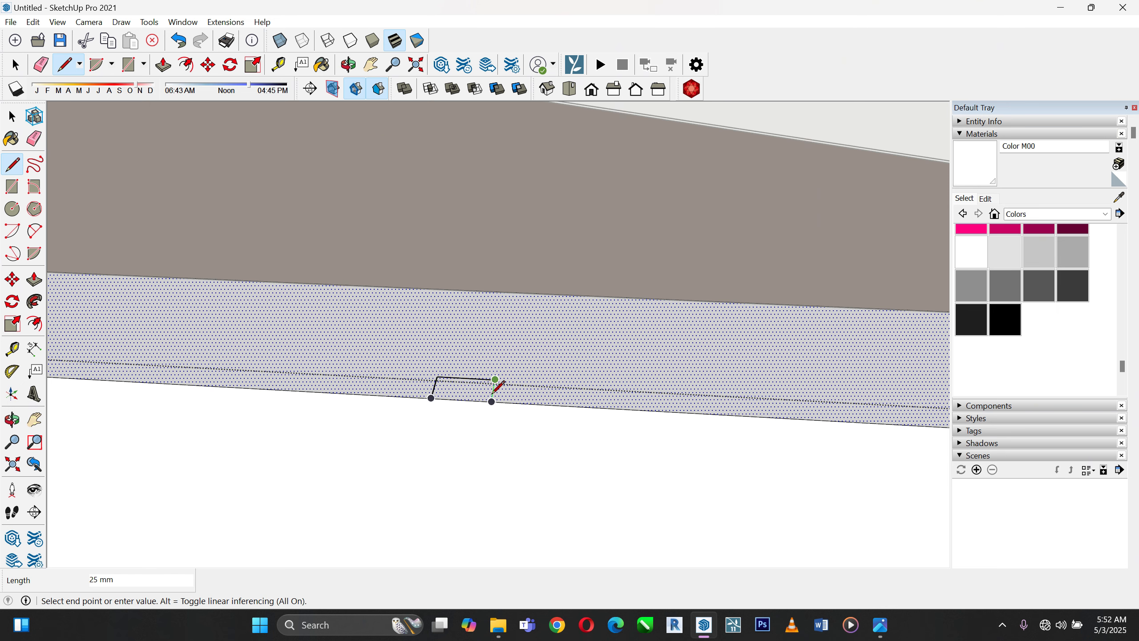
pyautogui.click(491, 401)
pyautogui.scroll(-3, 556, 332)
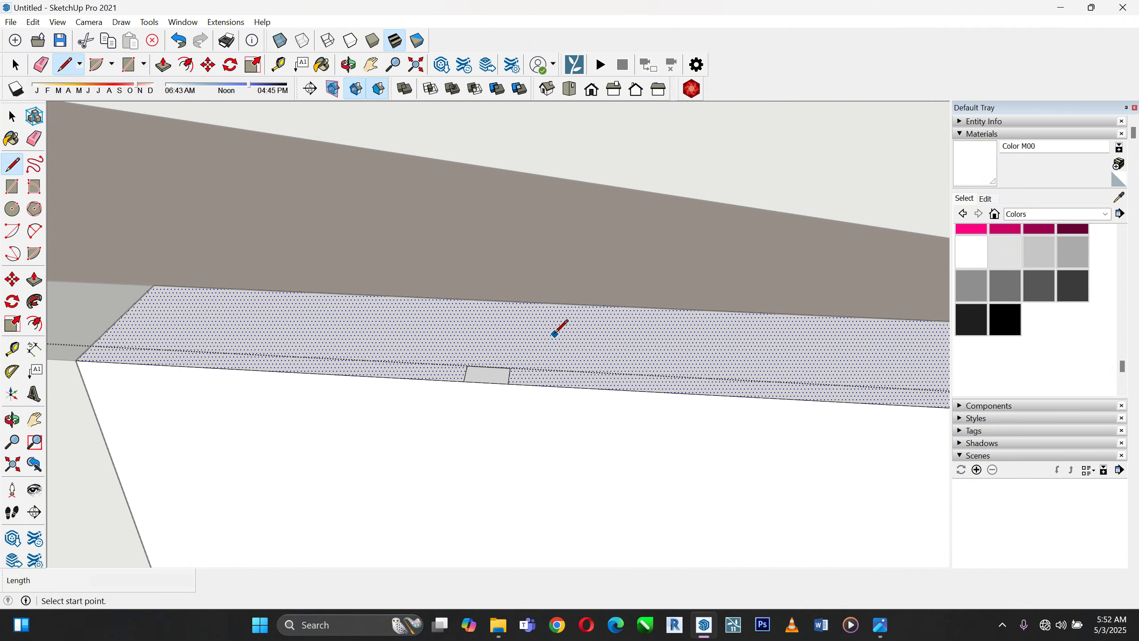
# Copy the notch outline's two side edges and back edge about 93 mm along the pier's front top edge toward the corner
pyautogui.click(12, 115)
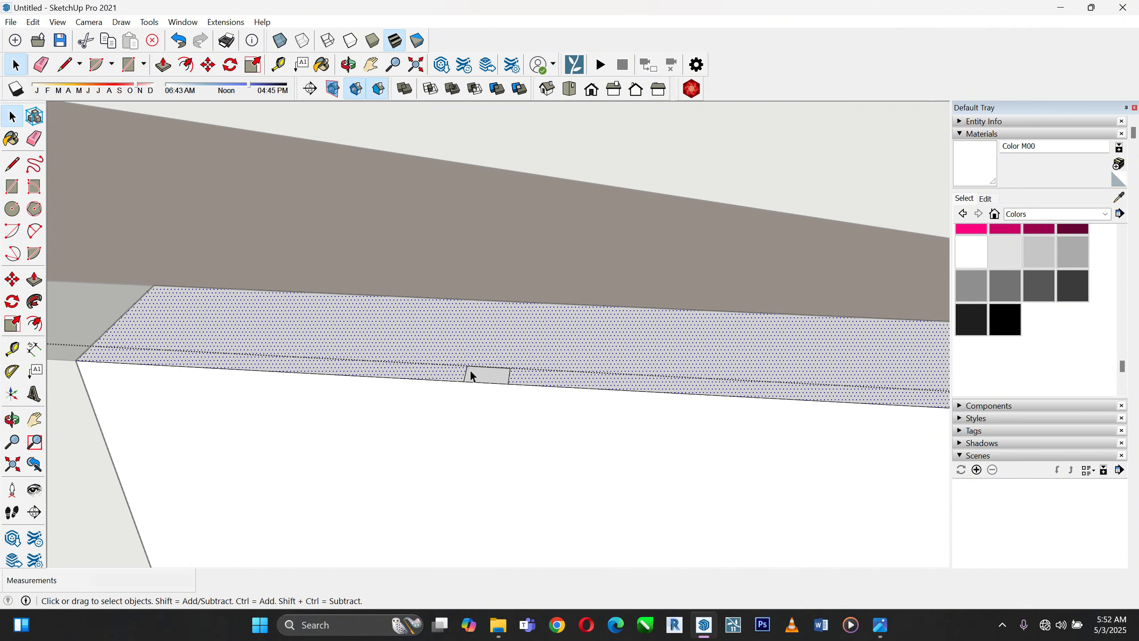
pyautogui.scroll(2, 402, 339)
pyautogui.moveTo(393, 324); pyautogui.dragTo(566, 427)
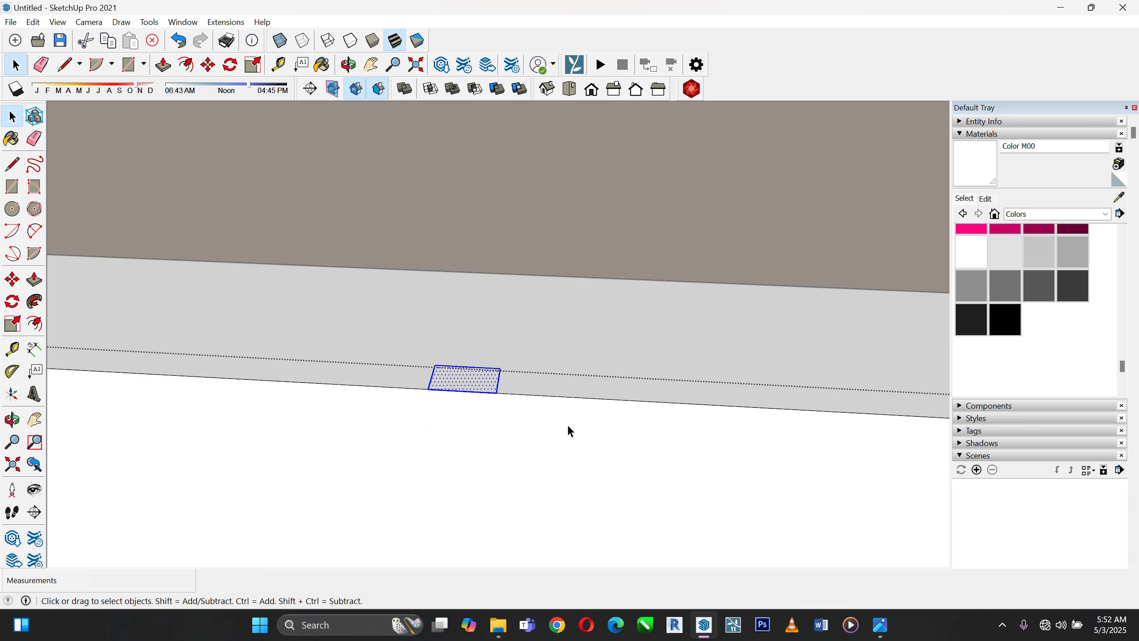
pyautogui.moveTo(566, 427); pyautogui.dragTo(636, 378, button='middle')
pyautogui.scroll(4, 583, 380)
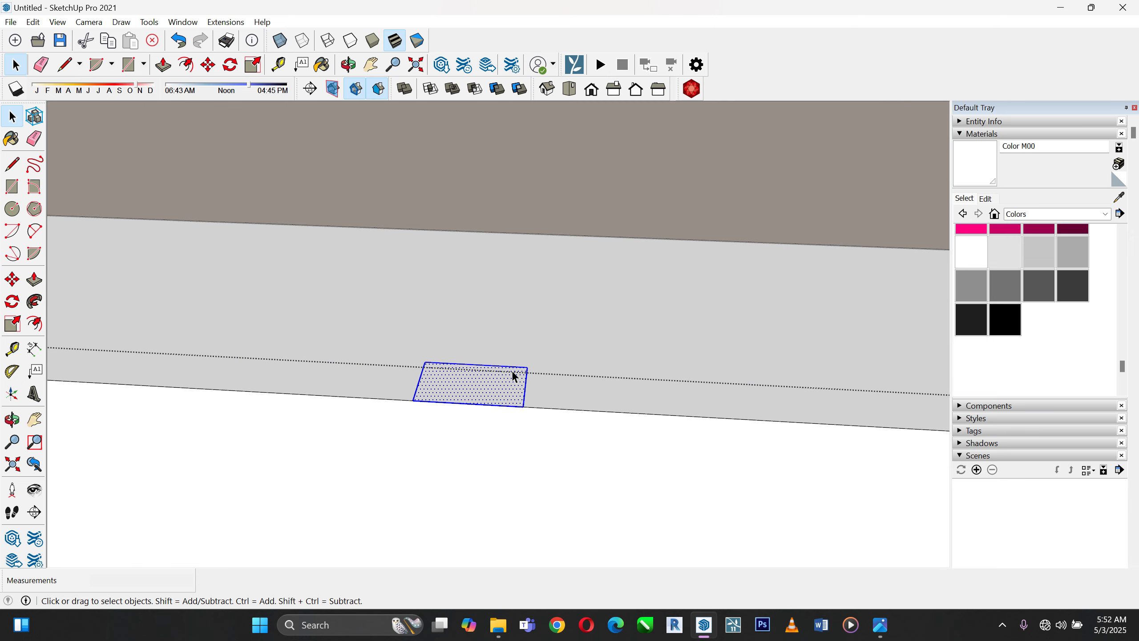
pyautogui.click(467, 383)
pyautogui.keyDown('ctrl'); pyautogui.click(459, 364); pyautogui.keyUp('ctrl')
pyautogui.keyDown('ctrl'); pyautogui.click(526, 389); pyautogui.keyUp('ctrl')
pyautogui.scroll(-2, 562, 377)
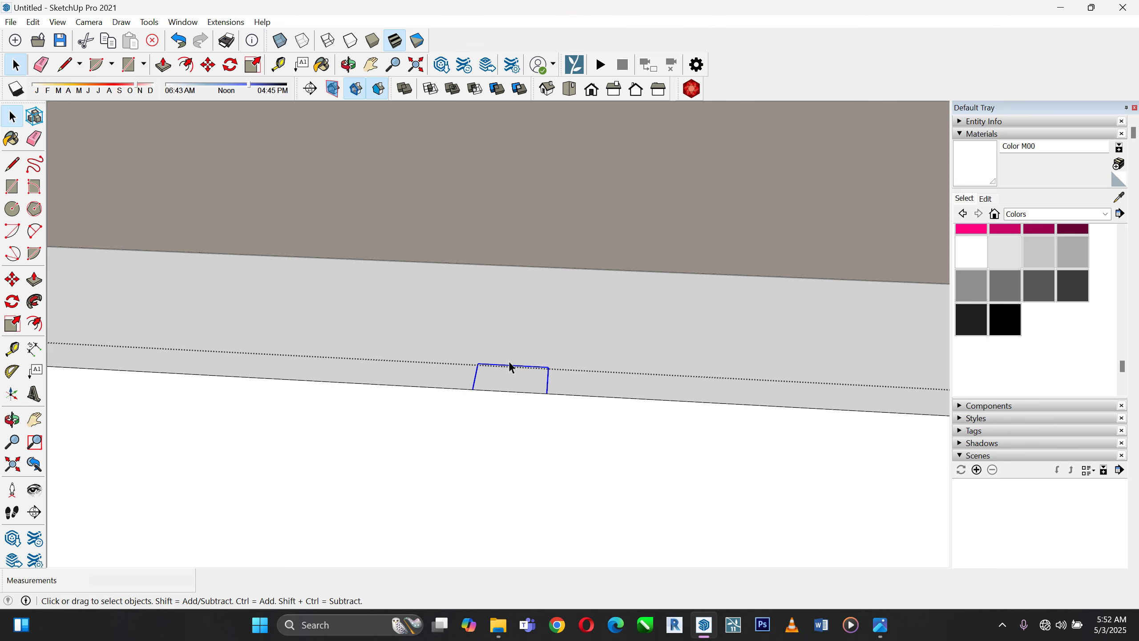
pyautogui.click(12, 279)
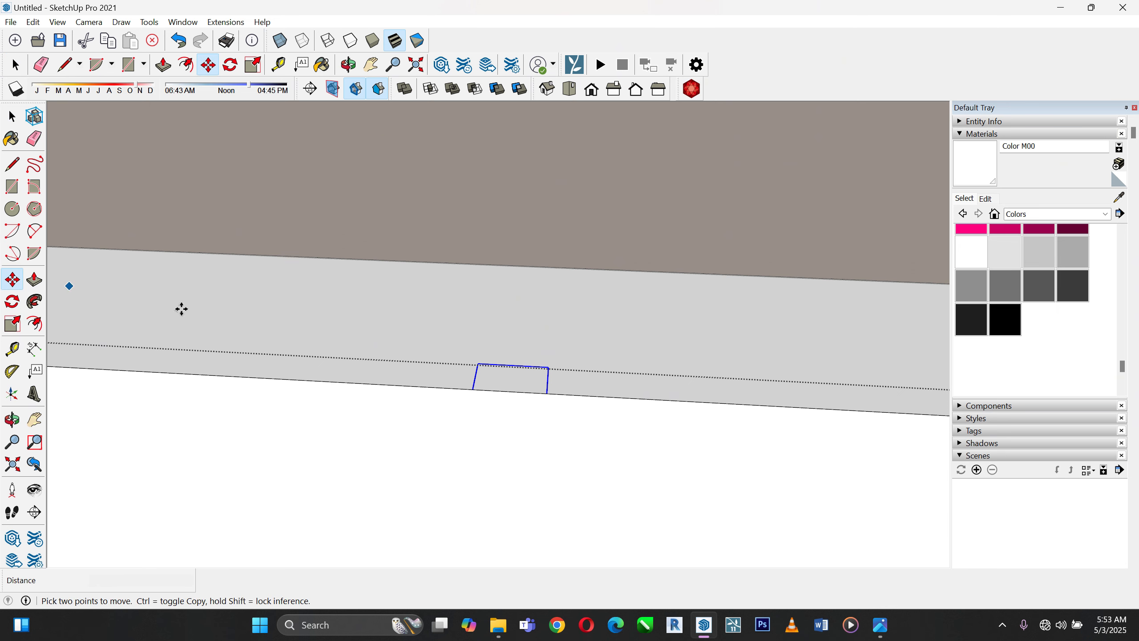
pyautogui.click(473, 390)
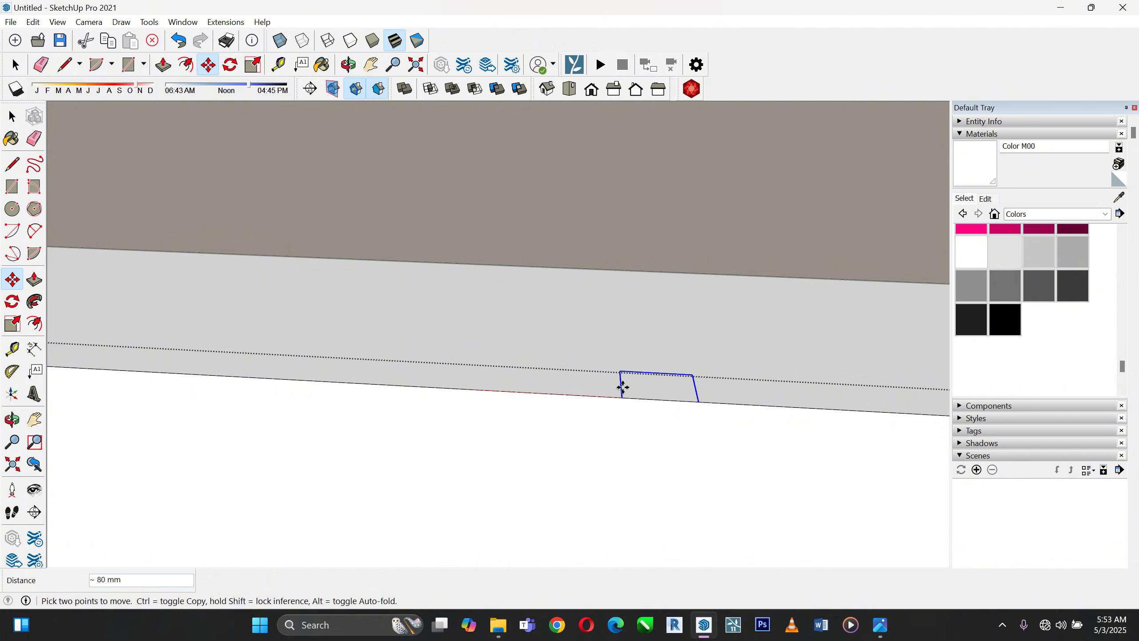
pyautogui.press('ctrl')
pyautogui.scroll(-3, 353, 420)
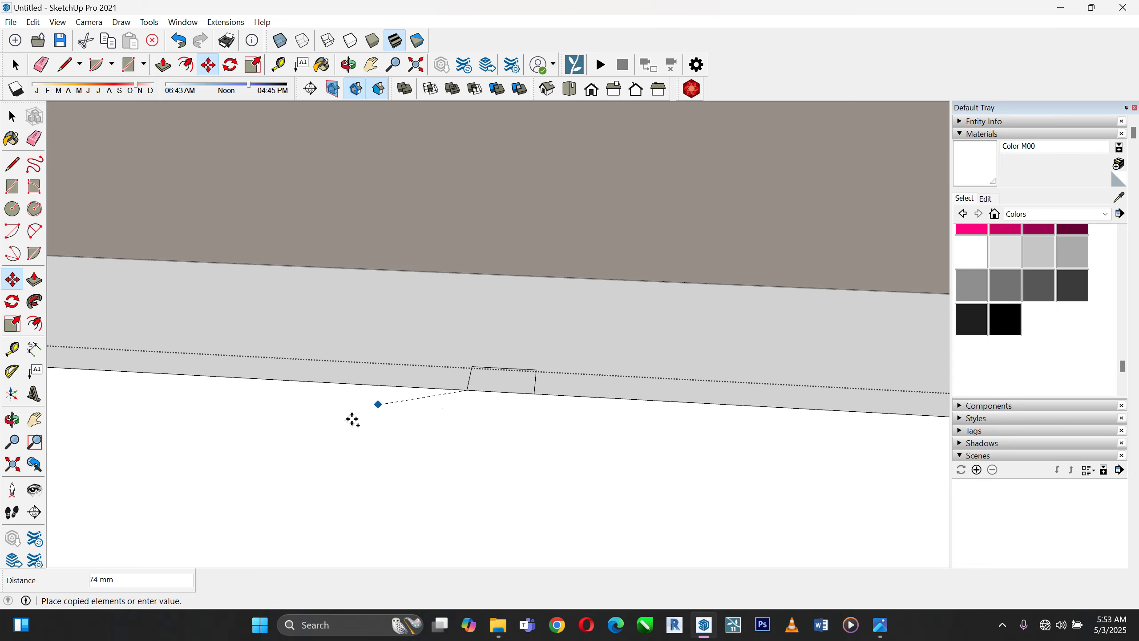
pyautogui.scroll(3, 462, 409)
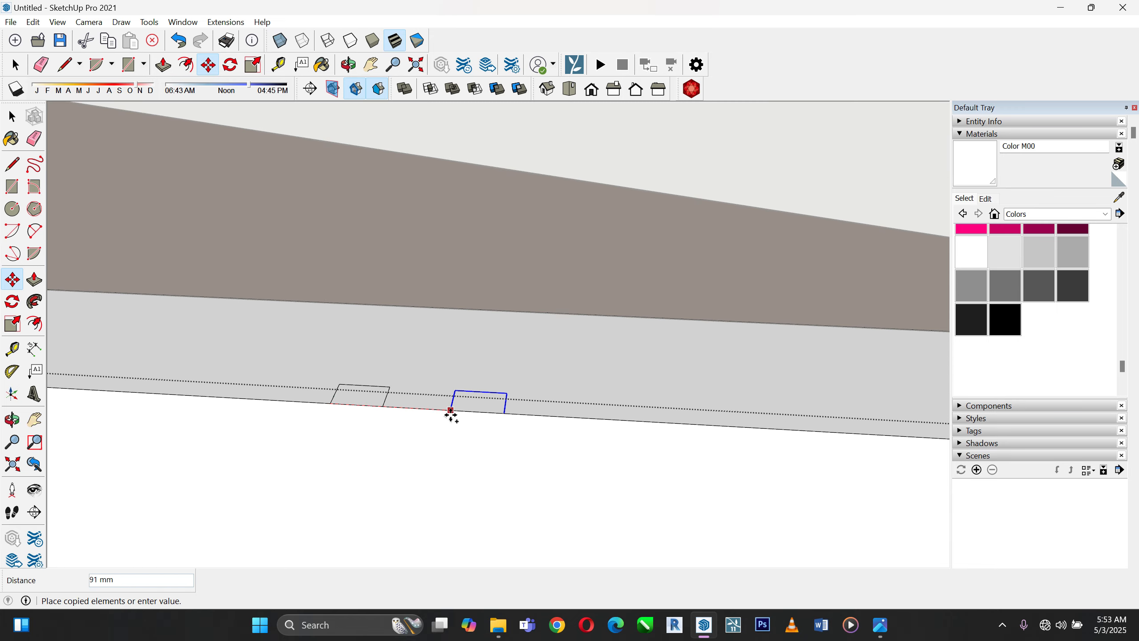
pyautogui.click(453, 411)
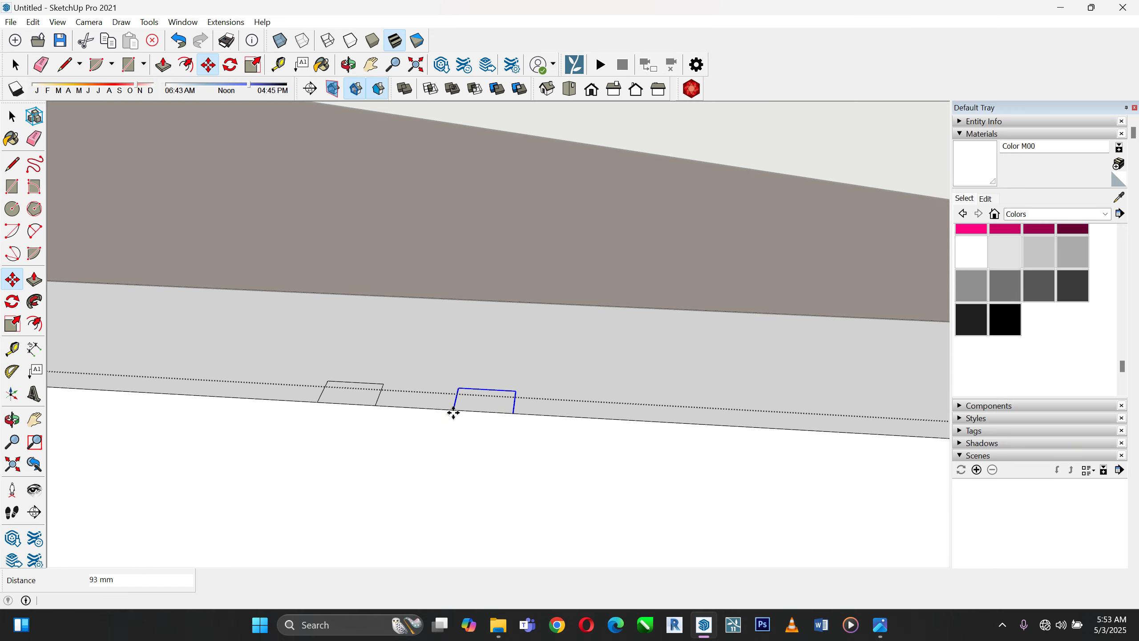
# Place the copied notch outline and copy it once more along the pier's front top edge, making three evenly spaced notches
pyautogui.click(453, 411)
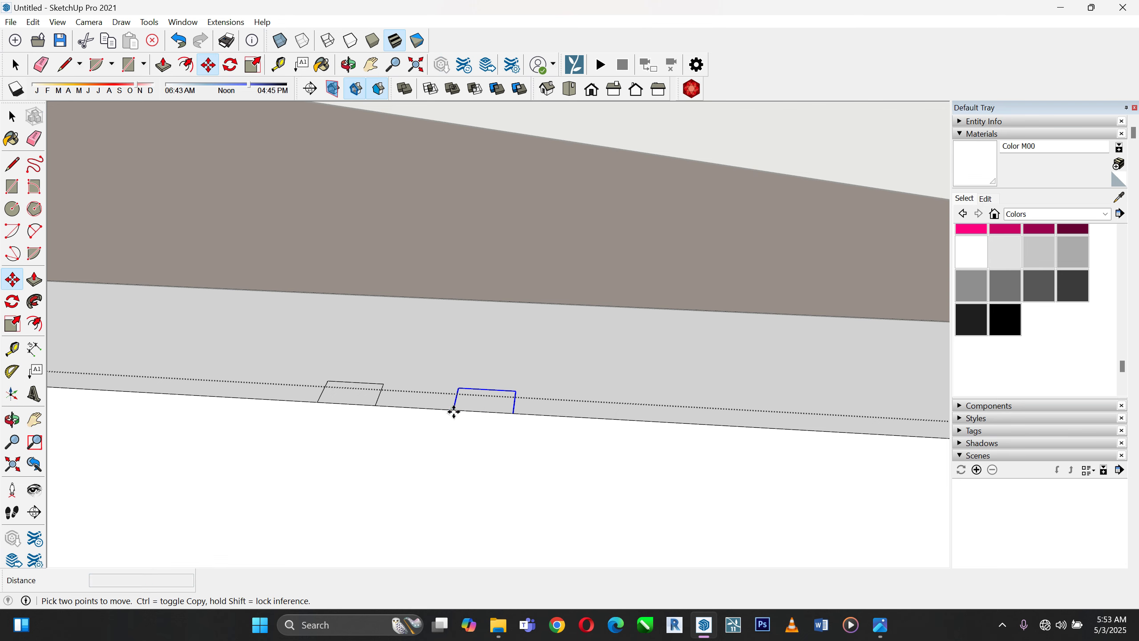
pyautogui.press('ctrl')
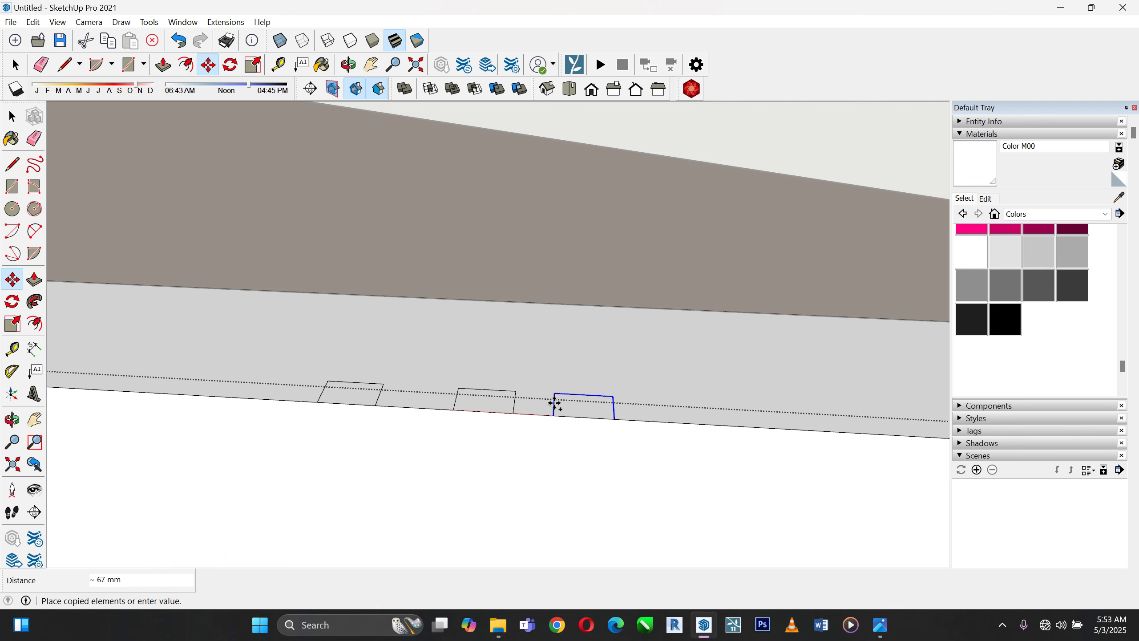
pyautogui.scroll(-2, 555, 404)
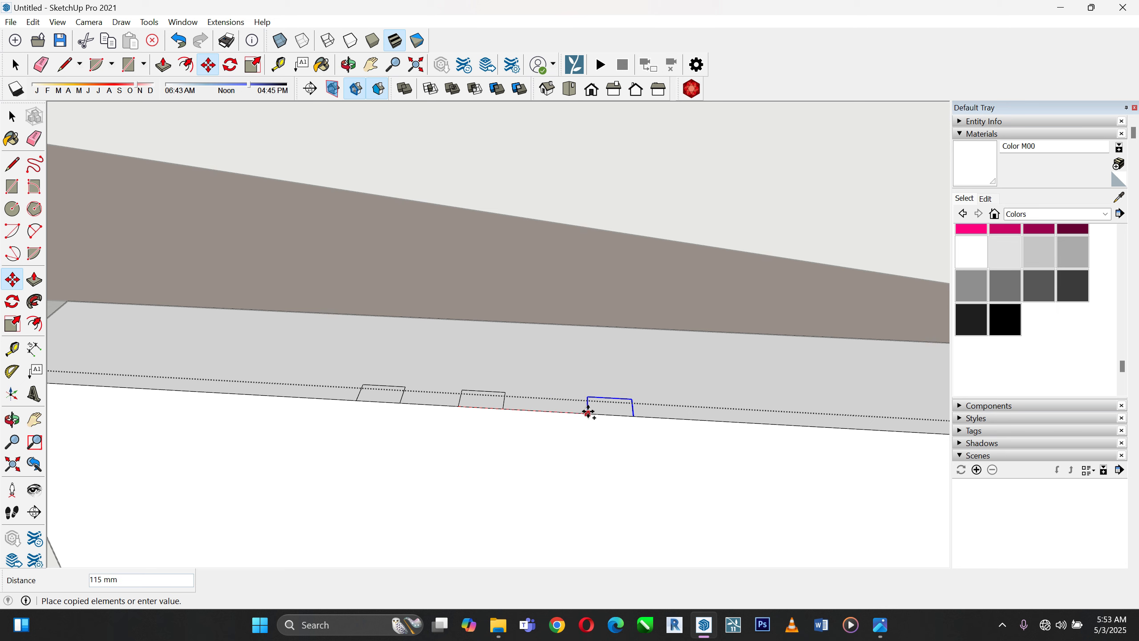
pyautogui.click(557, 411)
pyautogui.scroll(-5, 465, 338)
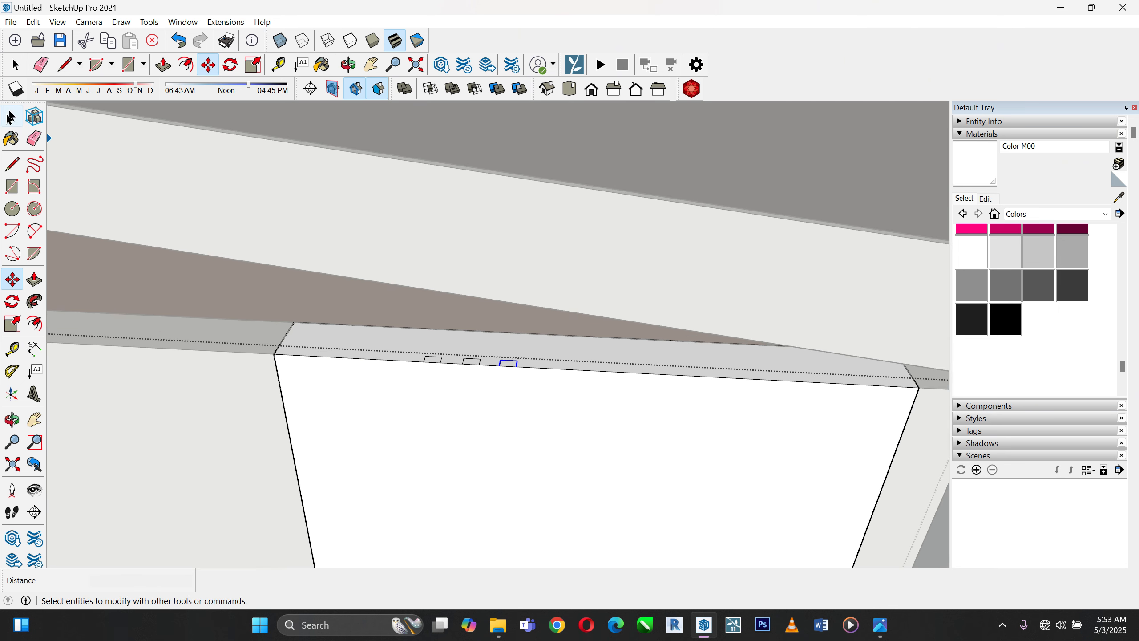
# Select all three notch outlines with their faces and move them about 292 mm along the front top edge toward the pier's middle
pyautogui.click(11, 116)
pyautogui.scroll(4, 483, 390)
pyautogui.moveTo(345, 332); pyautogui.dragTo(639, 422)
pyautogui.scroll(-2, 282, 261)
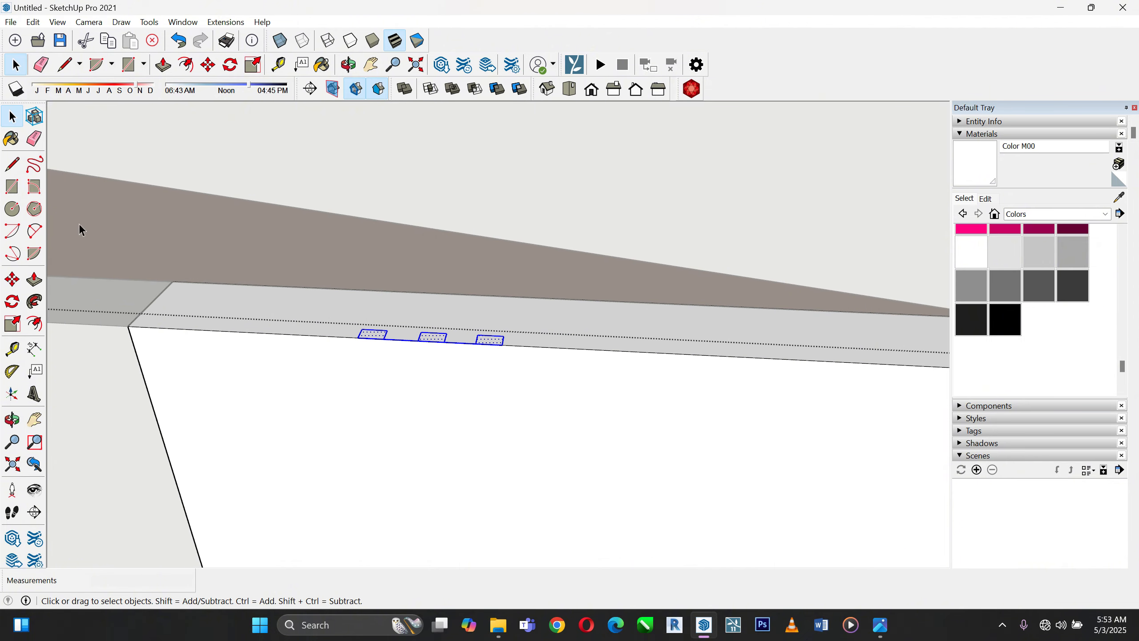
pyautogui.click(12, 279)
pyautogui.scroll(-2, 351, 286)
pyautogui.scroll(-1, 351, 286)
pyautogui.click(387, 356)
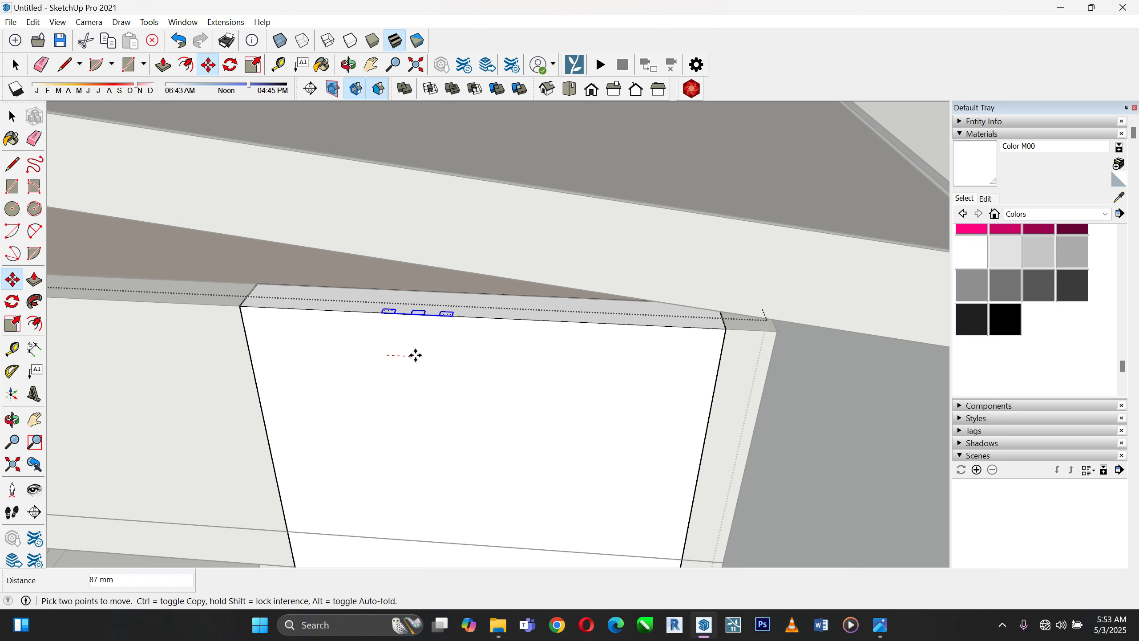
pyautogui.click(475, 359)
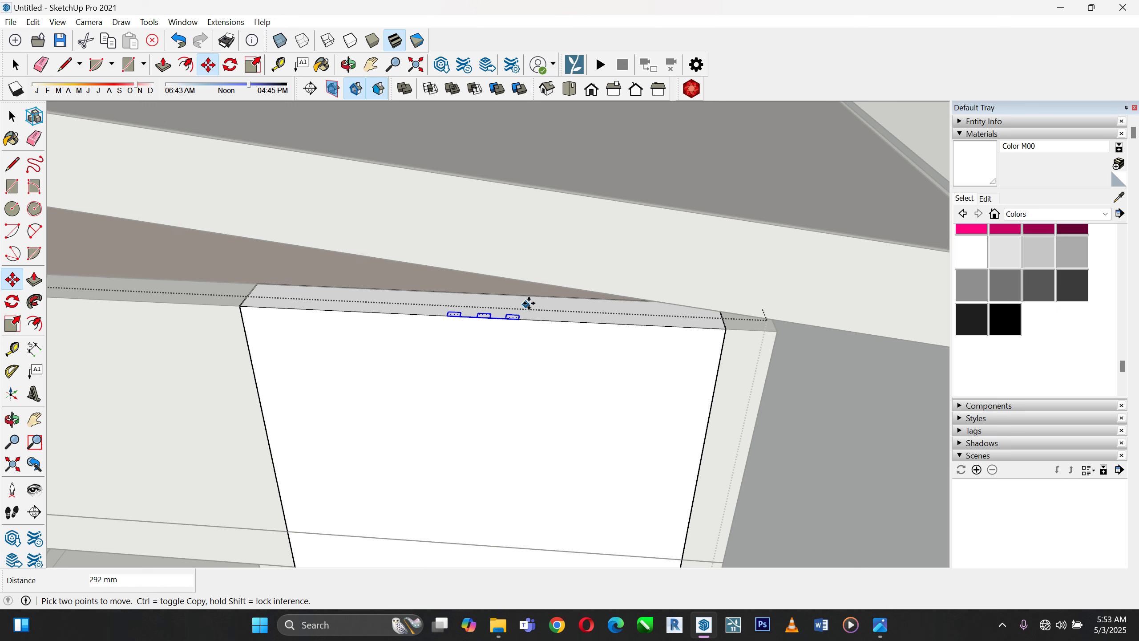
# Push the first of the three notch faces down from the pier's top to cut a vertical groove in its front
pyautogui.scroll(3, 529, 303)
pyautogui.press('space')
pyautogui.scroll(3, 356, 310)
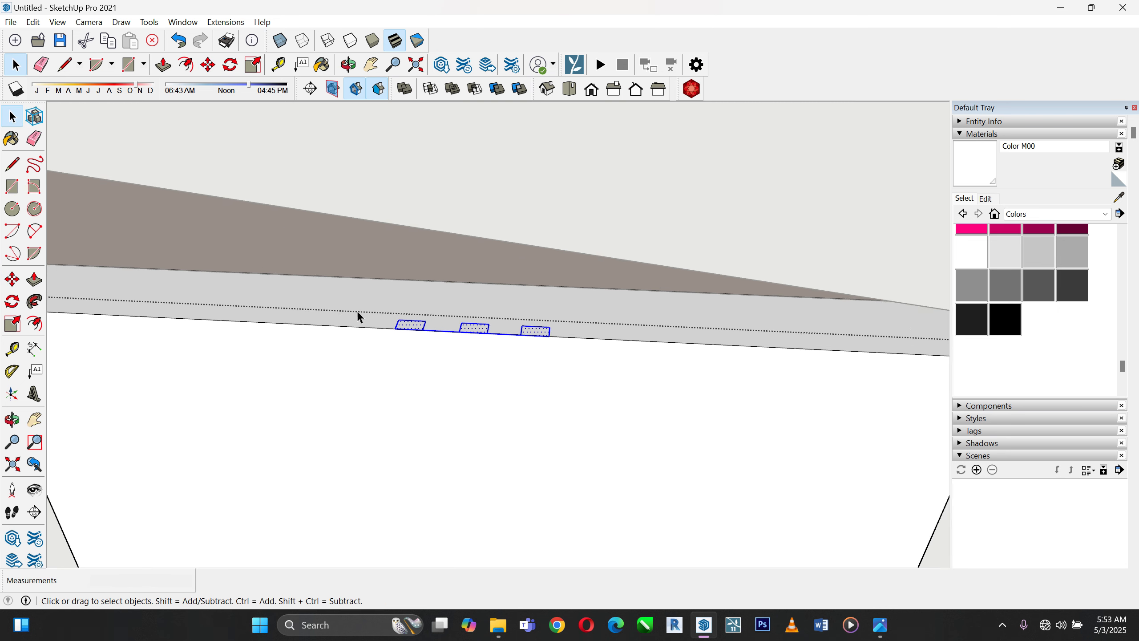
pyautogui.click(402, 331)
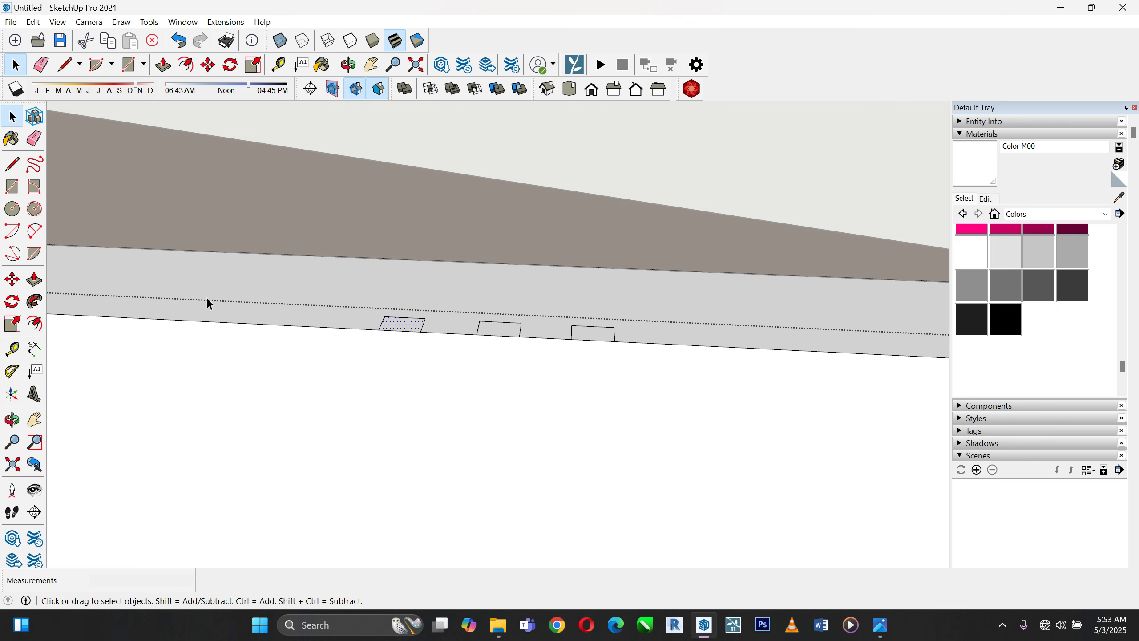
pyautogui.click(35, 279)
pyautogui.click(400, 325)
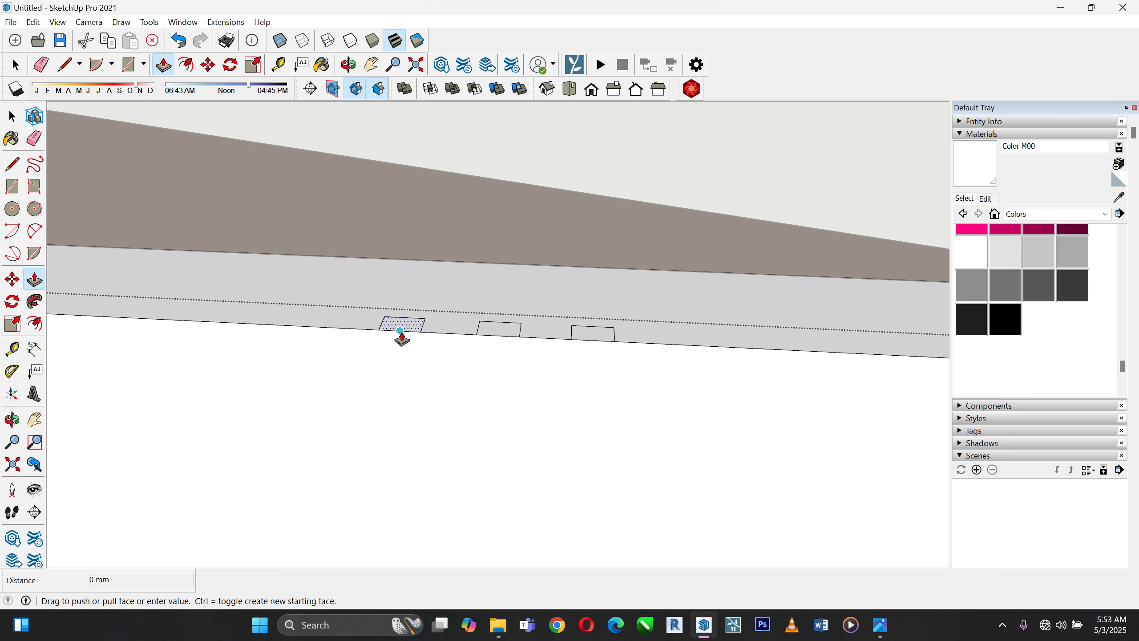
# Push the first small rectangle on the front column's top face down 4600 mm to cut a full-height groove
pyautogui.scroll(-2, 440, 269)
pyautogui.scroll(-6, 440, 269)
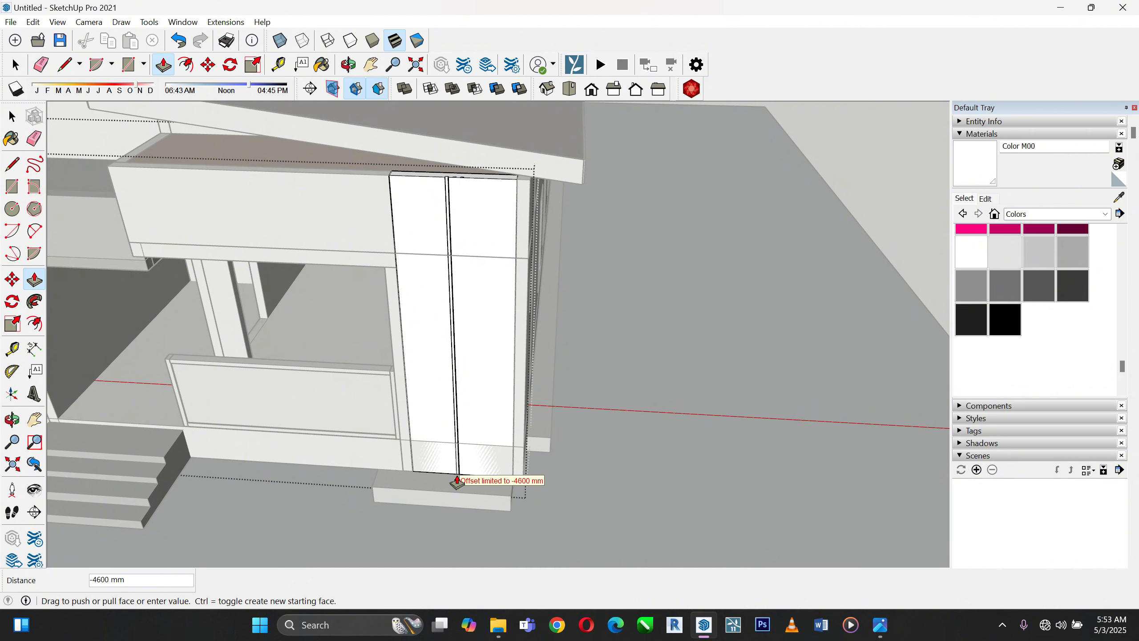
pyautogui.click(458, 475)
# Push the middle rectangle on the column's top face down 4600 mm to cut the second vertical groove
pyautogui.scroll(2, 472, 179)
pyautogui.scroll(2, 455, 194)
pyautogui.moveTo(456, 197); pyautogui.dragTo(407, 259, button='middle')
pyautogui.scroll(3, 407, 259)
pyautogui.click(399, 249)
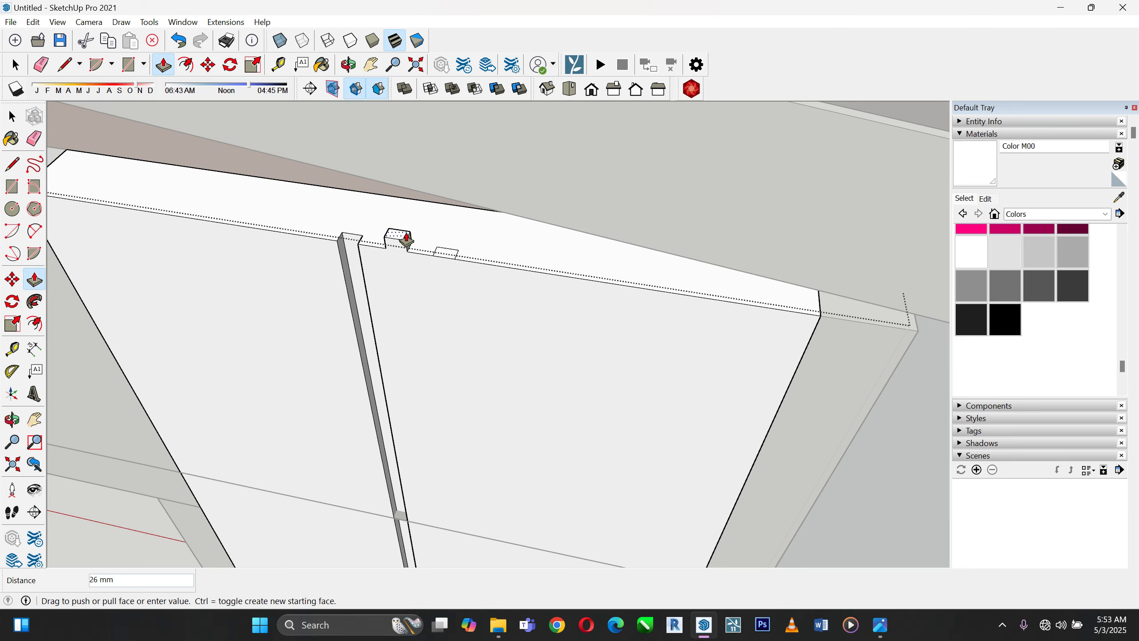
pyautogui.scroll(-6, 401, 226)
pyautogui.click(433, 476)
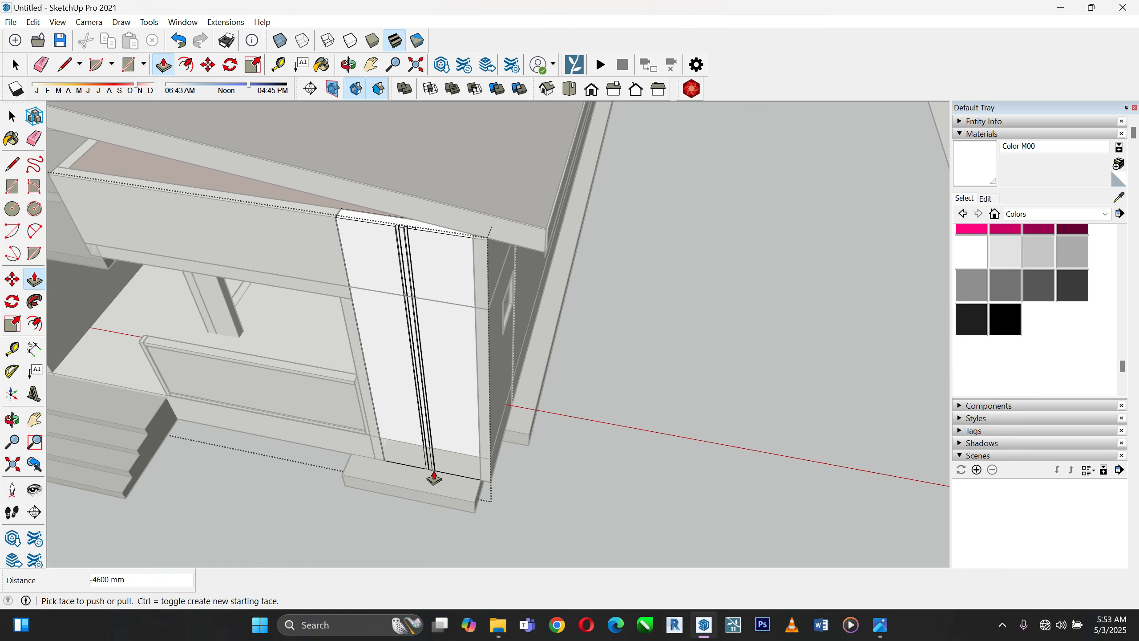
# Cut the third vertical groove by pushing the last rectangle on the column's top face down 4600 mm
pyautogui.scroll(5, 437, 191)
pyautogui.click(407, 268)
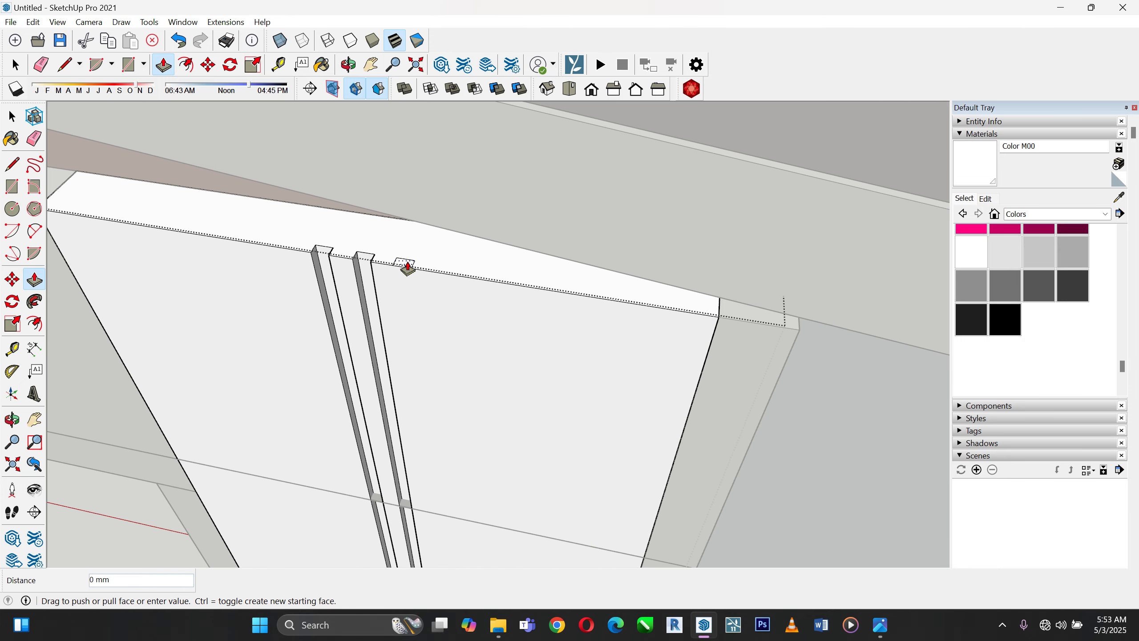
pyautogui.scroll(-5, 407, 265)
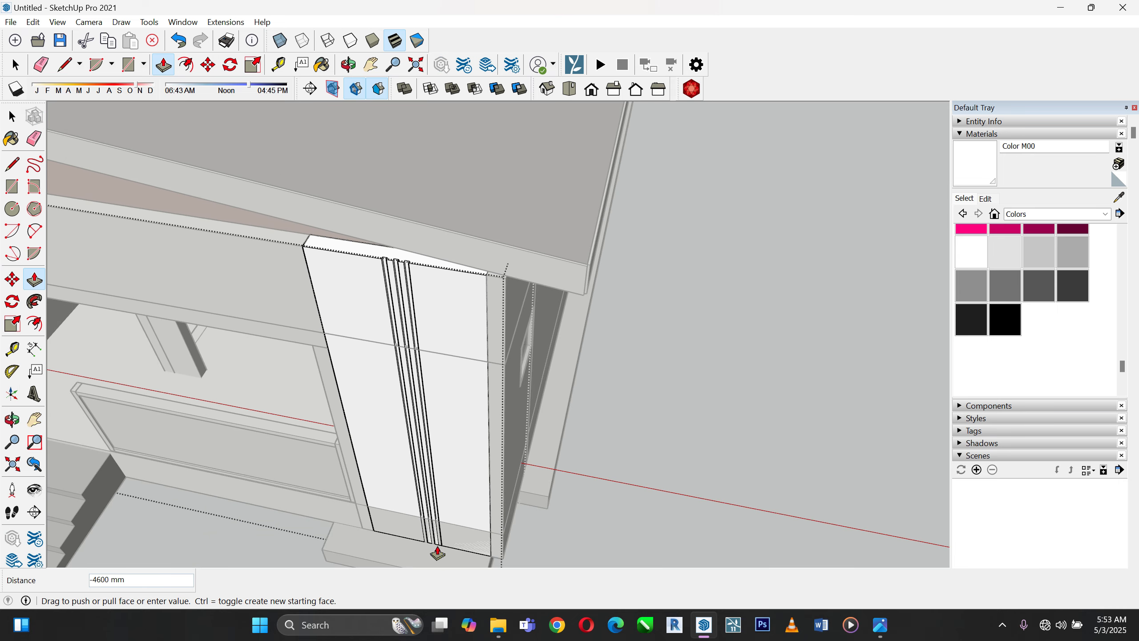
pyautogui.click(441, 561)
# Paint the recessed faces of the column's three grooves with the yellow Color E05 from the Colors collection
pyautogui.click(13, 117)
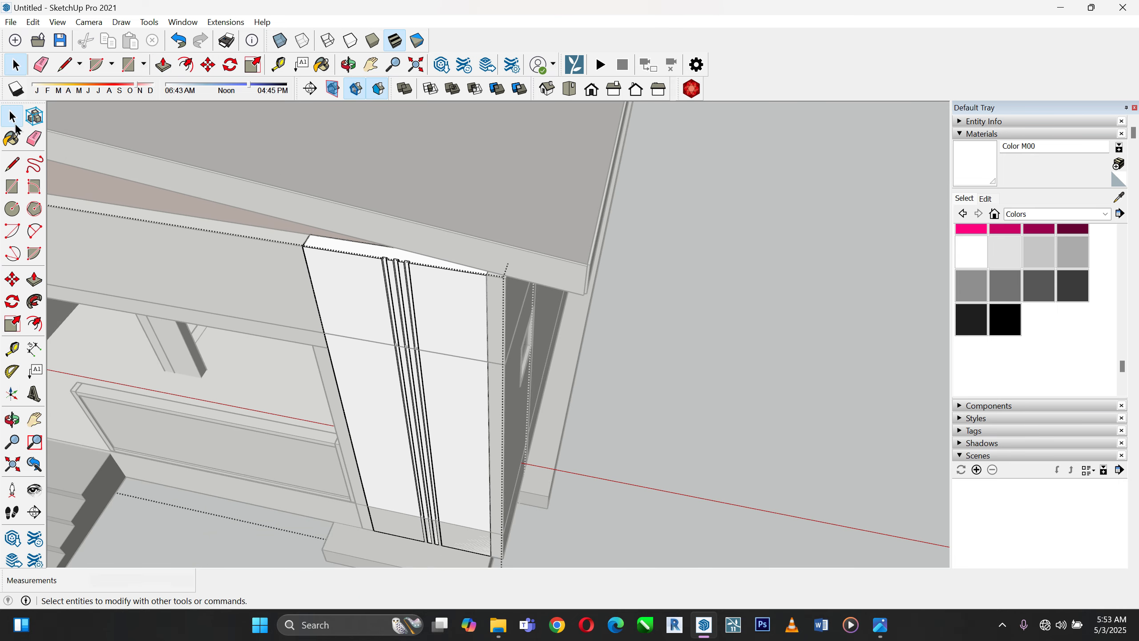
pyautogui.scroll(5, 412, 237)
pyautogui.scroll(3, 463, 365)
pyautogui.click(472, 269)
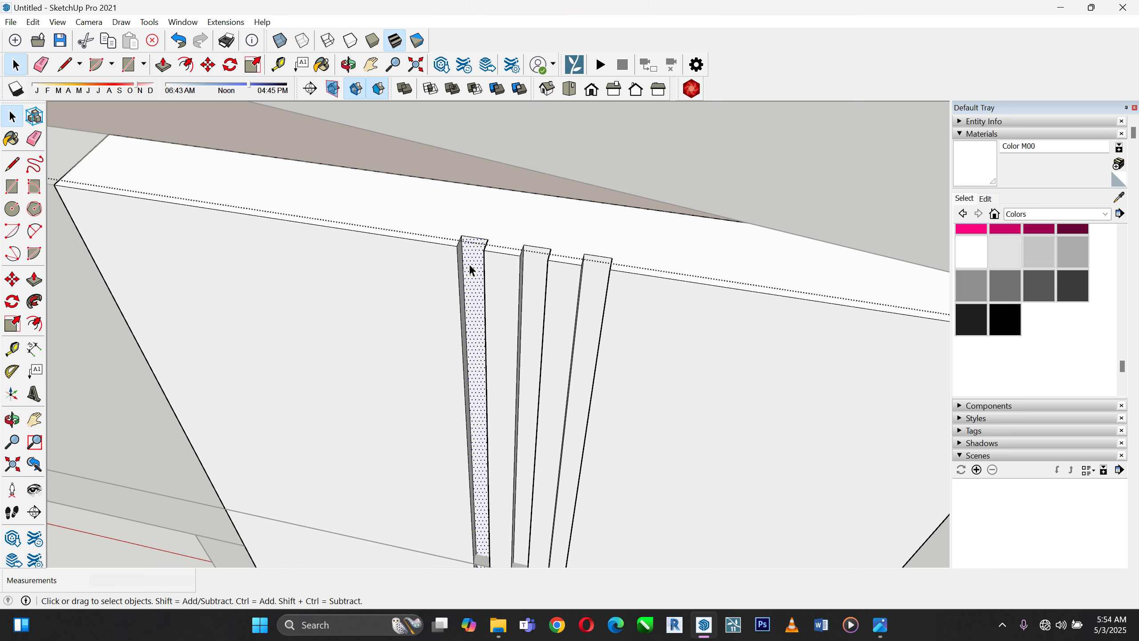
pyautogui.scroll(3, 986, 304)
pyautogui.click(1031, 215)
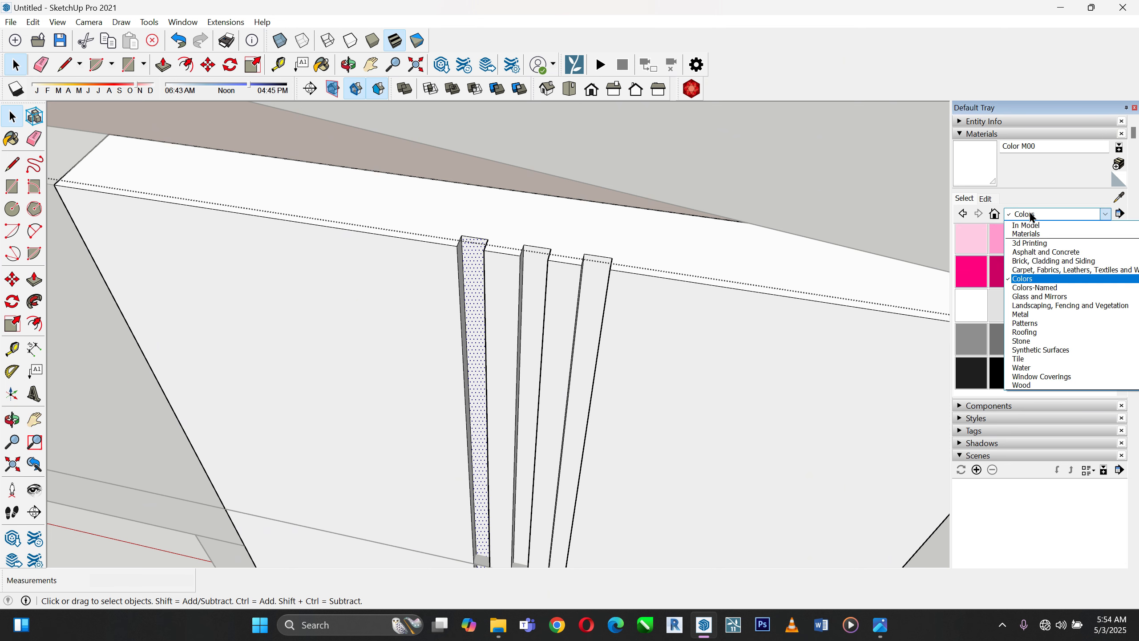
pyautogui.click(1030, 215)
pyautogui.scroll(-10, 1017, 286)
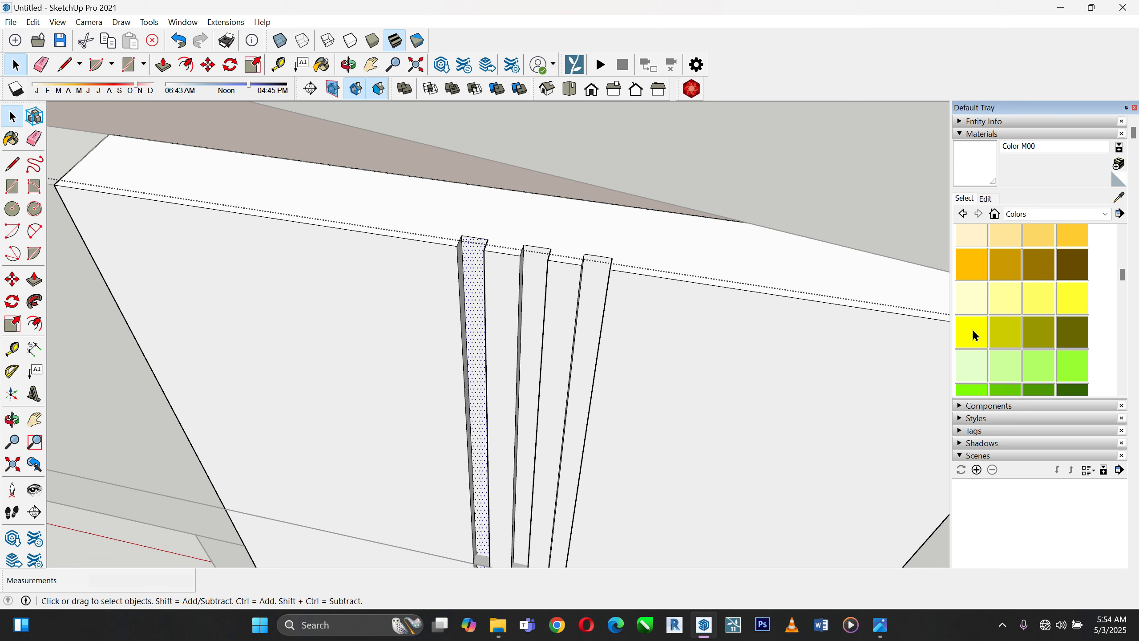
pyautogui.click(972, 332)
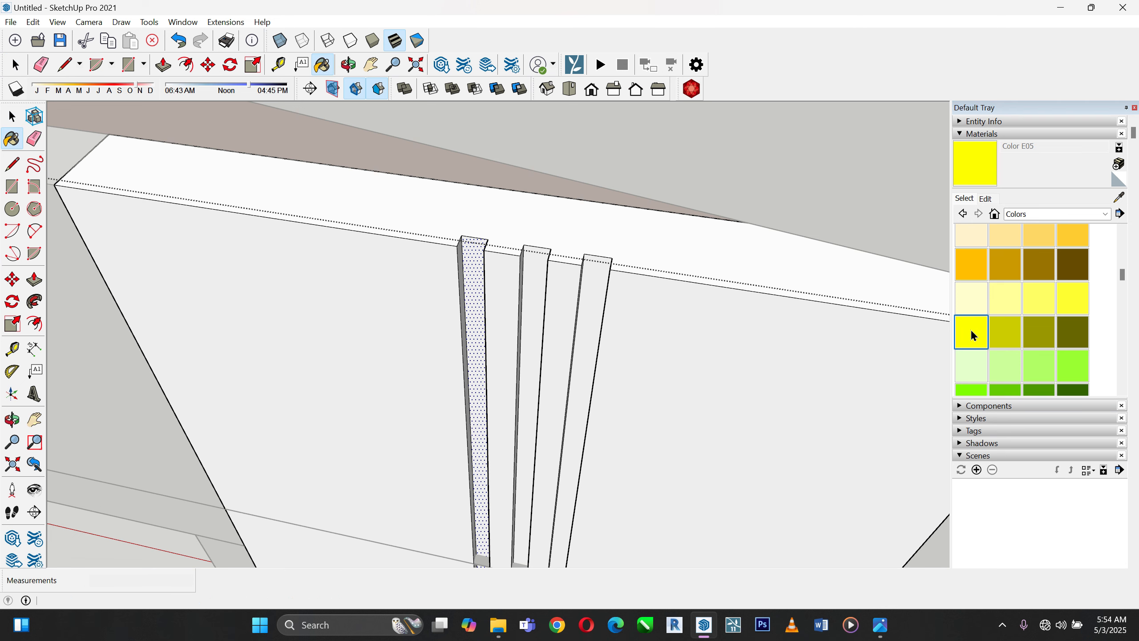
pyautogui.click(468, 259)
pyautogui.click(530, 264)
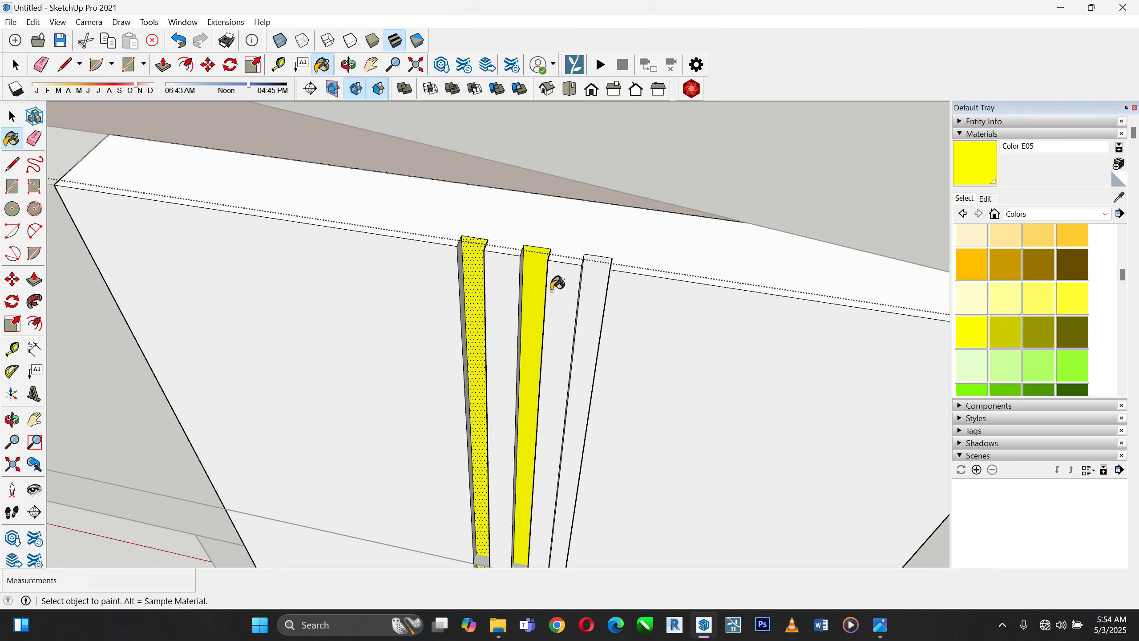
pyautogui.click(588, 281)
pyautogui.scroll(-2, 495, 175)
pyautogui.scroll(-1, 495, 174)
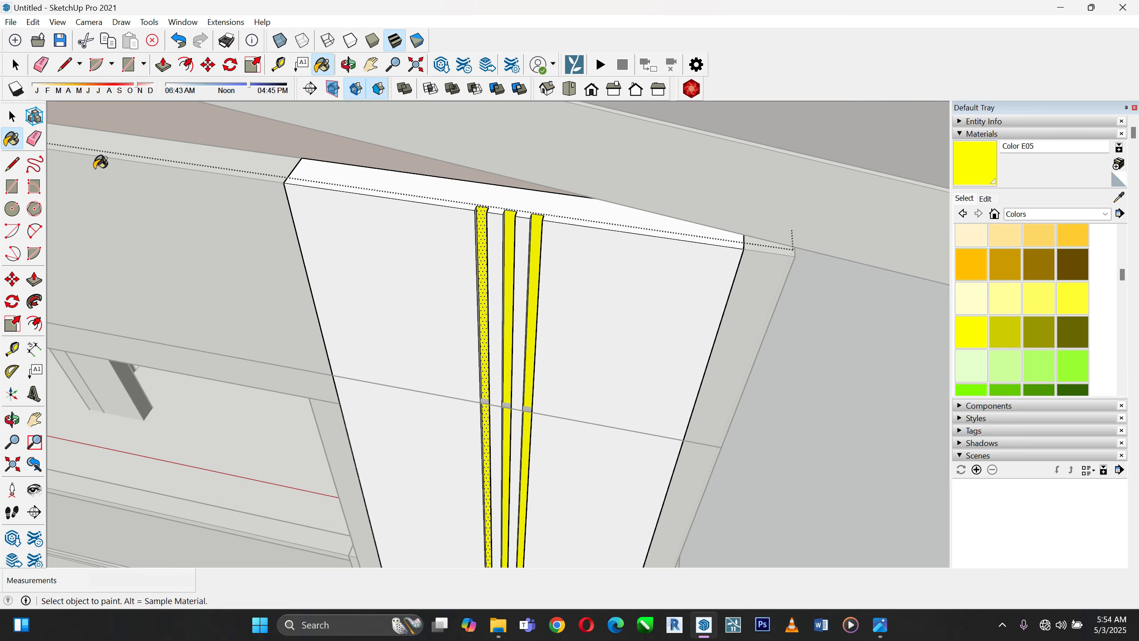
pyautogui.click(11, 116)
# Examine the grooved column, porch and entrance on the front facade from several angles
pyautogui.scroll(-2, 740, 269)
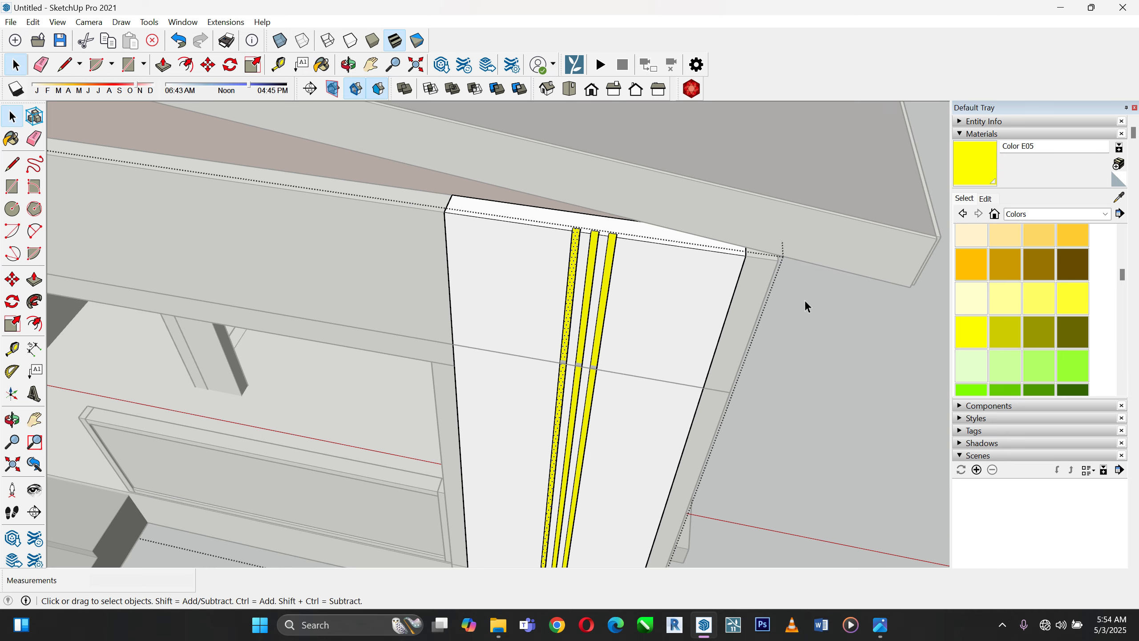
pyautogui.scroll(-2, 804, 299)
pyautogui.scroll(-1, 794, 318)
pyautogui.moveTo(761, 246); pyautogui.dragTo(765, 289, button='middle')
pyautogui.scroll(6, 711, 274)
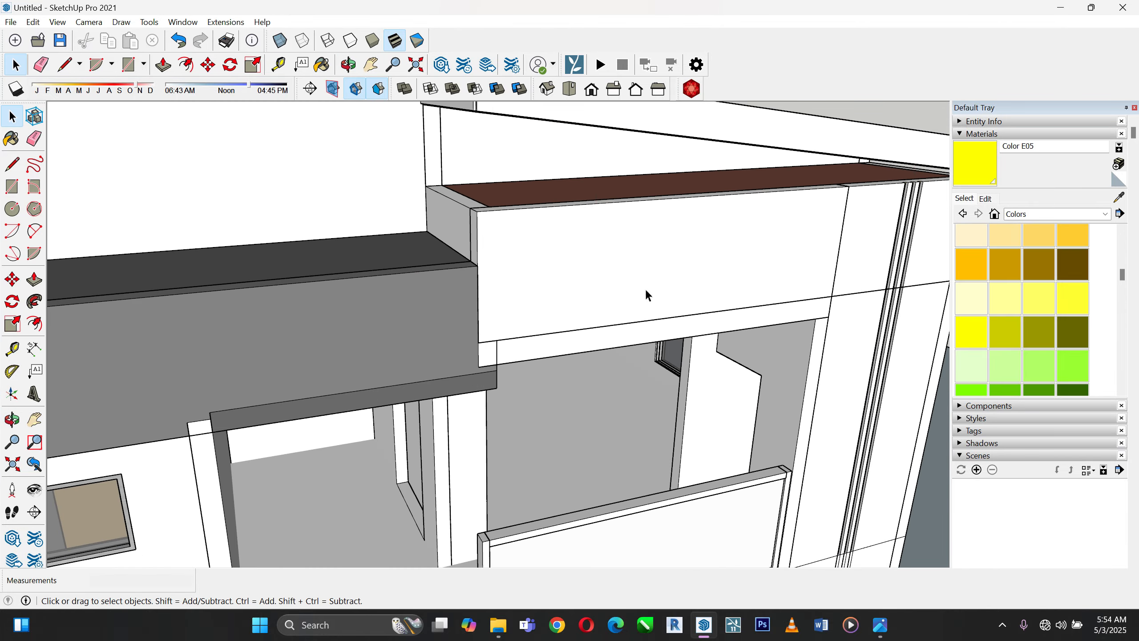
pyautogui.moveTo(644, 286); pyautogui.dragTo(704, 139, button='middle')
pyautogui.scroll(-3, 711, 295)
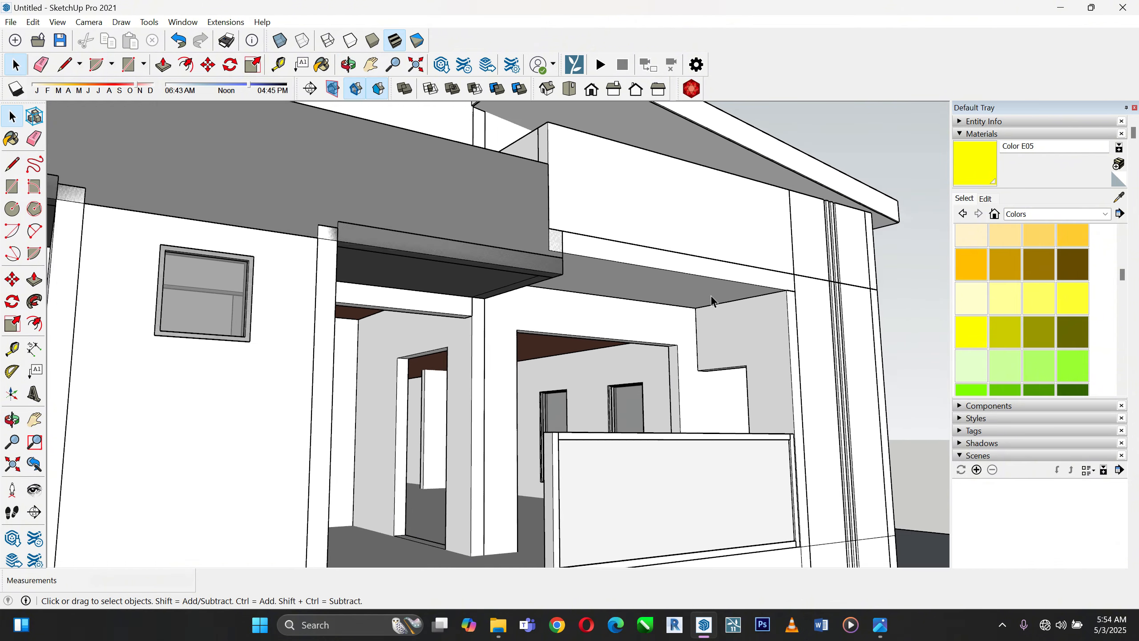
pyautogui.moveTo(663, 336); pyautogui.dragTo(620, 370, button='middle')
pyautogui.scroll(-5, 620, 370)
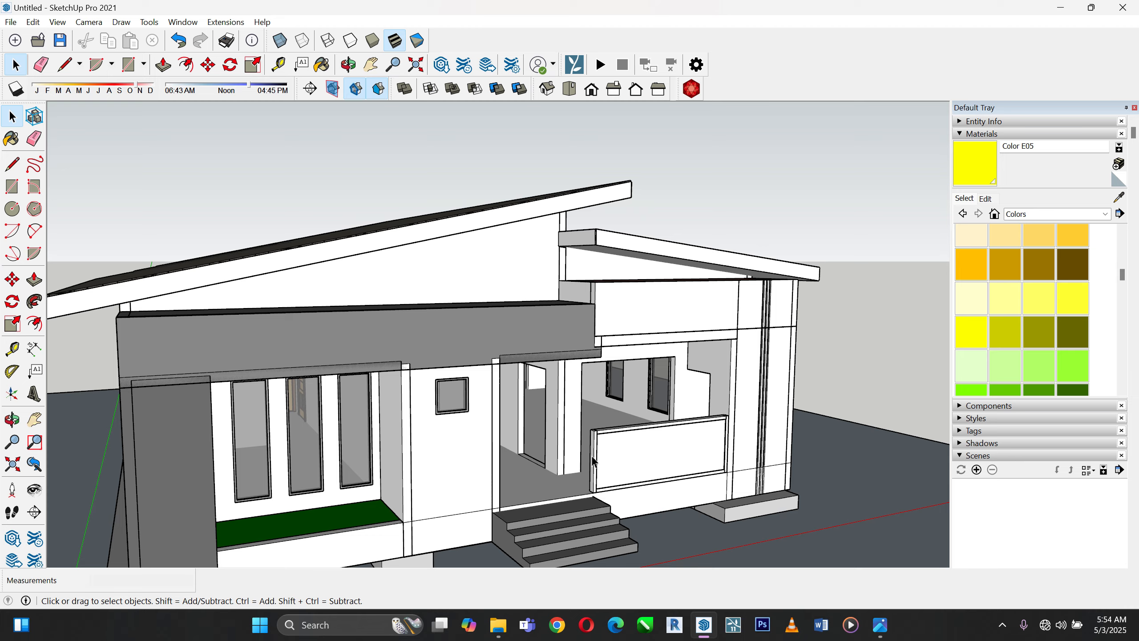
pyautogui.scroll(3, 593, 458)
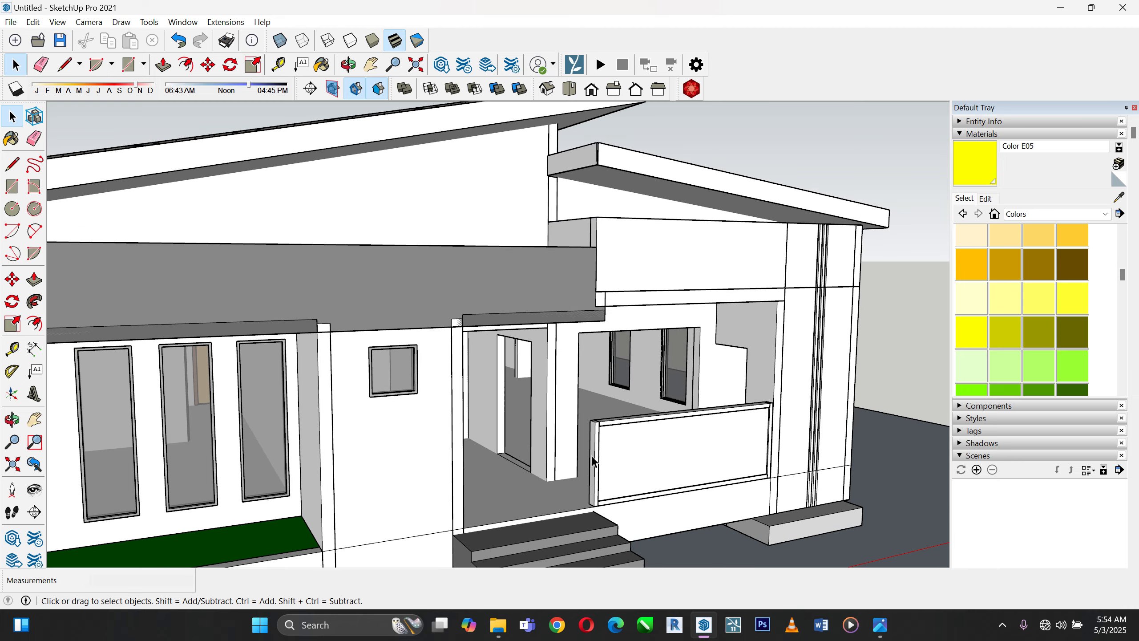
# Import the Ulazna+vrata+2 door model from the Downloads folder in File Explorer into the SketchUp house model near the entrance
pyautogui.click(499, 624)
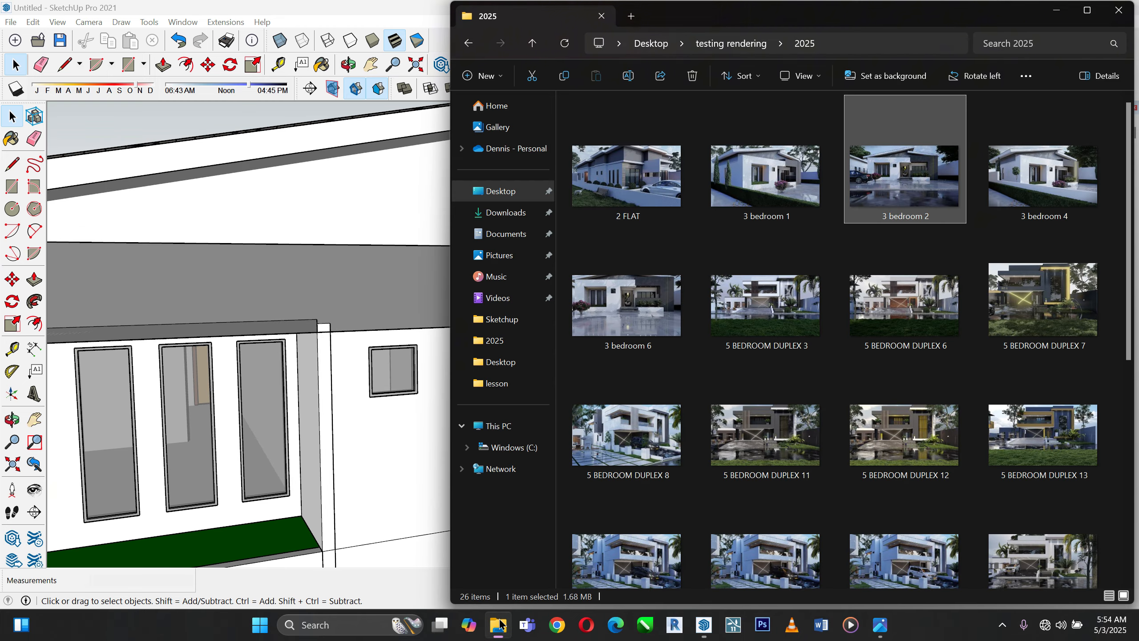
pyautogui.click(1093, 17)
pyautogui.click(55, 210)
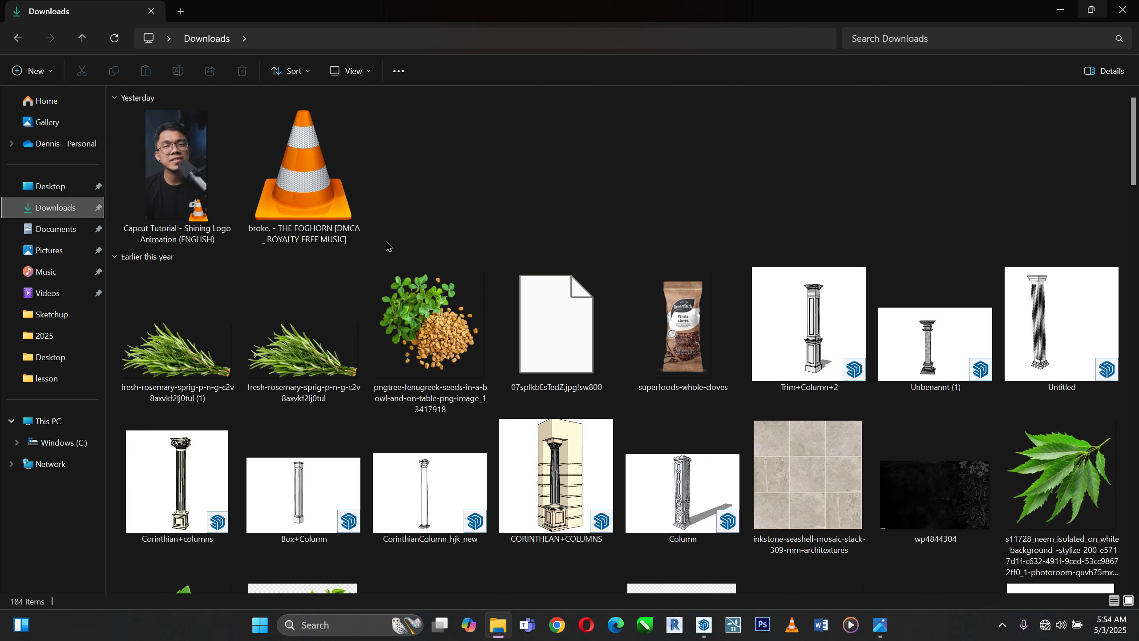
pyautogui.scroll(-10, 389, 247)
pyautogui.scroll(-10, 386, 245)
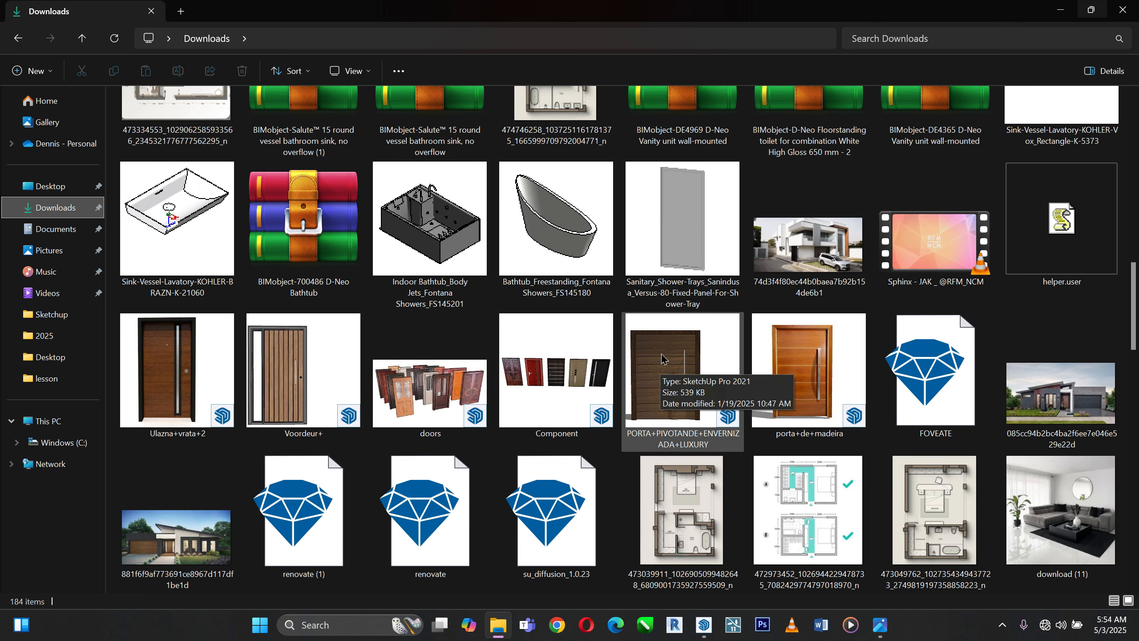
pyautogui.click(202, 371)
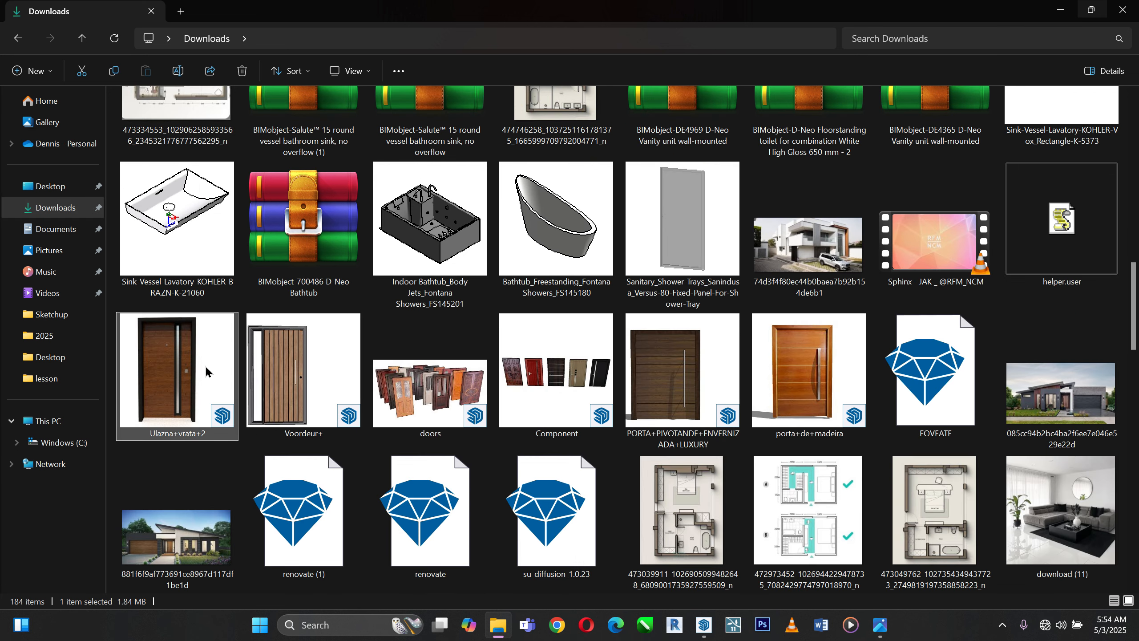
pyautogui.moveTo(205, 362)
pyautogui.mouseDown()
pyautogui.moveTo(716, 638)
pyautogui.moveTo(610, 517)
pyautogui.mouseUp()
pyautogui.moveTo(529, 499); pyautogui.dragTo(531, 497)
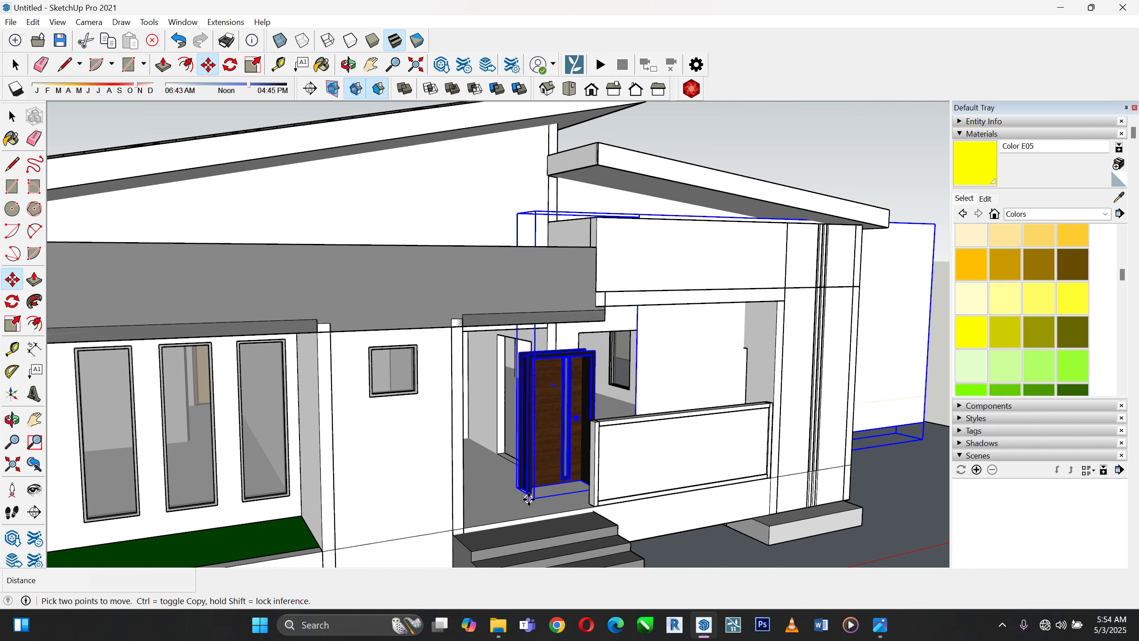
# Move the imported door with its backdrop out to the open ground in front of the house
pyautogui.scroll(-6, 401, 373)
pyautogui.click(638, 426)
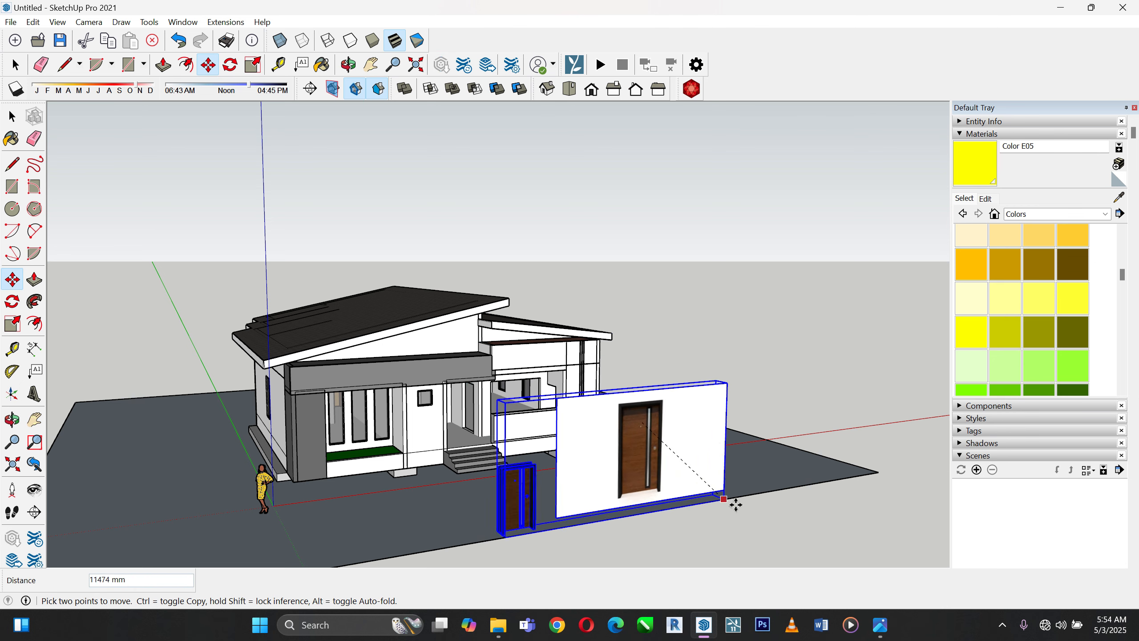
pyautogui.click(786, 506)
pyautogui.scroll(3, 705, 517)
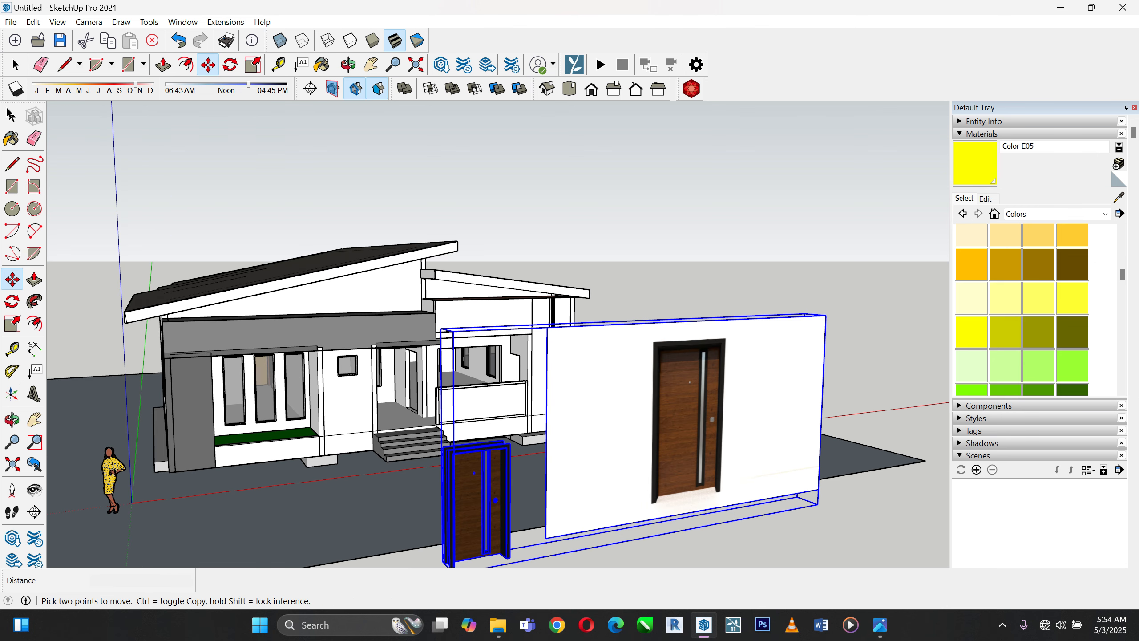
# Open the imported door component for editing and delete its white backdrop panel with the door picture
pyautogui.press('space')
pyautogui.doubleClick(561, 336)
pyautogui.click(561, 358)
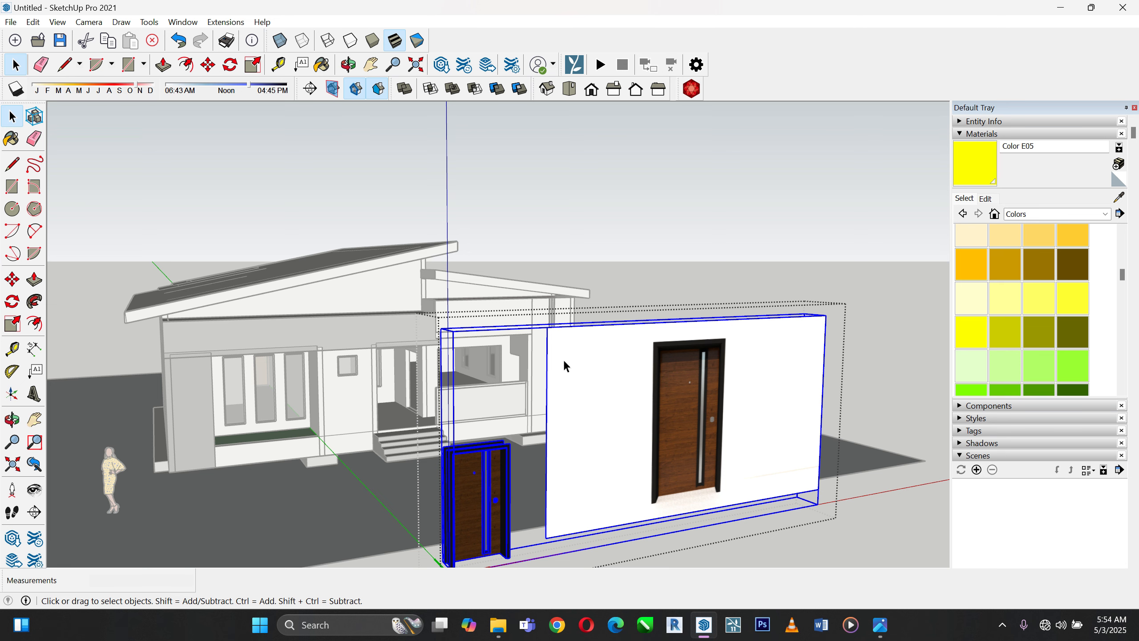
pyautogui.click(564, 362)
pyautogui.press('Delete')
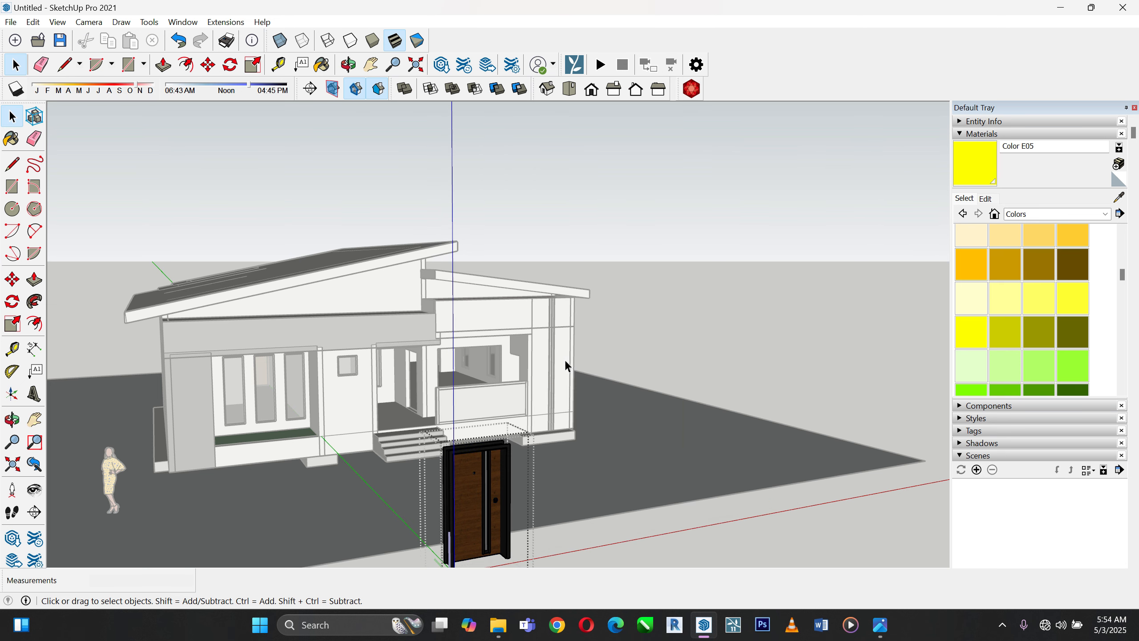
# Select all of the door's geometry inside the component and rotate it about a quarter turn around the vertical axis
pyautogui.scroll(-3, 501, 407)
pyautogui.scroll(5, 501, 407)
pyautogui.scroll(2, 503, 406)
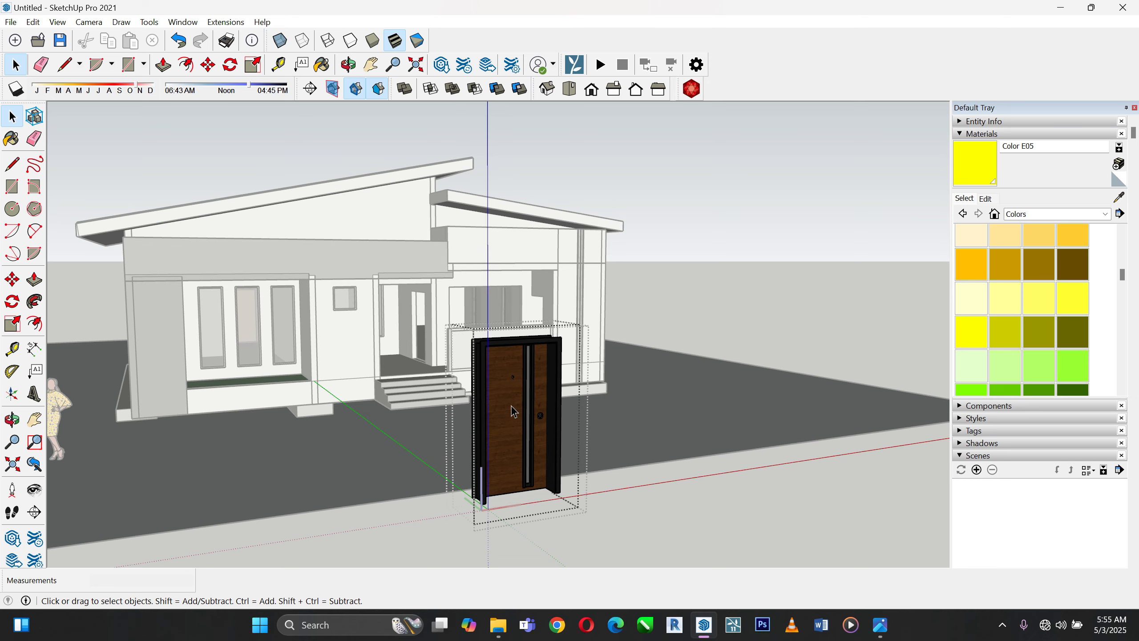
pyautogui.hotkey('ctrl', 'a')
pyautogui.scroll(2, 592, 517)
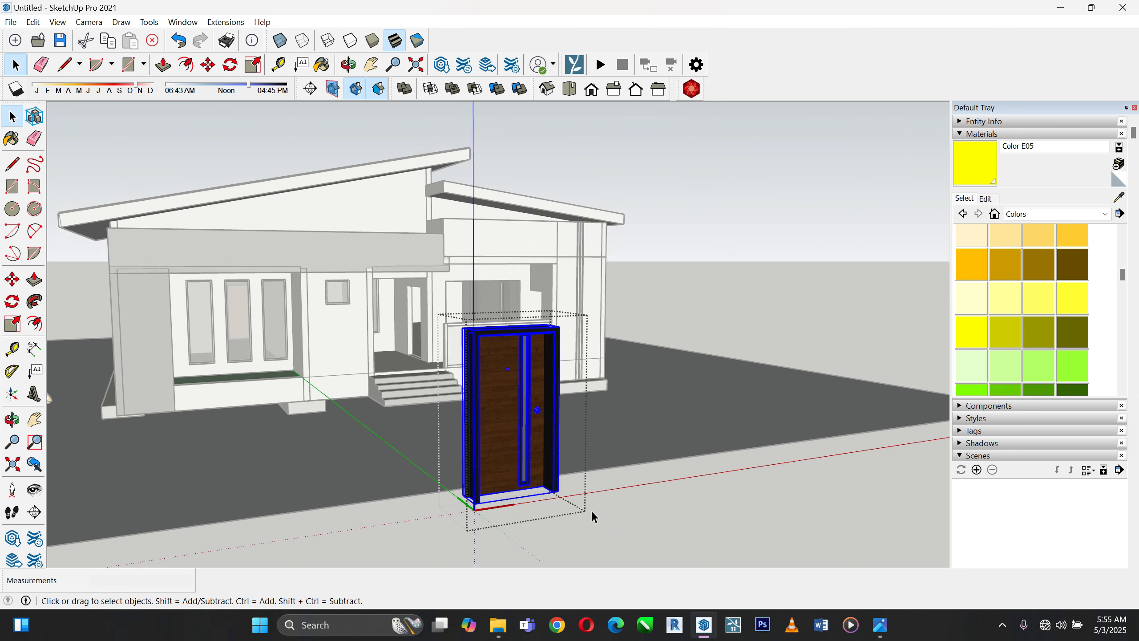
pyautogui.moveTo(562, 488); pyautogui.dragTo(537, 367, button='middle')
pyautogui.scroll(-3, 537, 367)
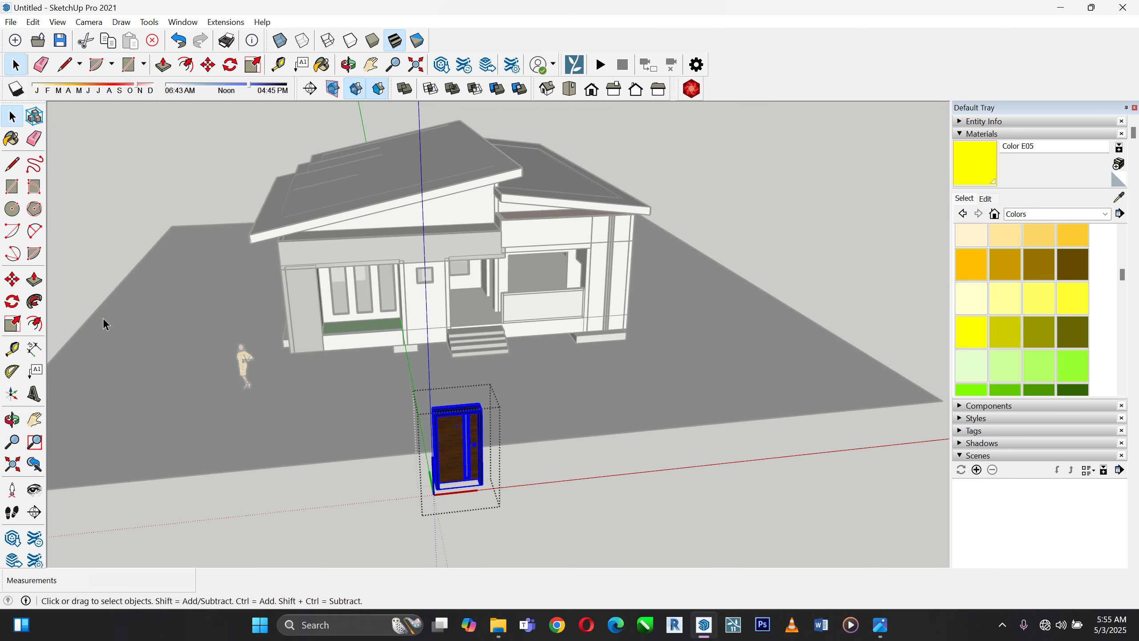
pyautogui.click(12, 301)
pyautogui.scroll(3, 519, 471)
pyautogui.scroll(1, 520, 471)
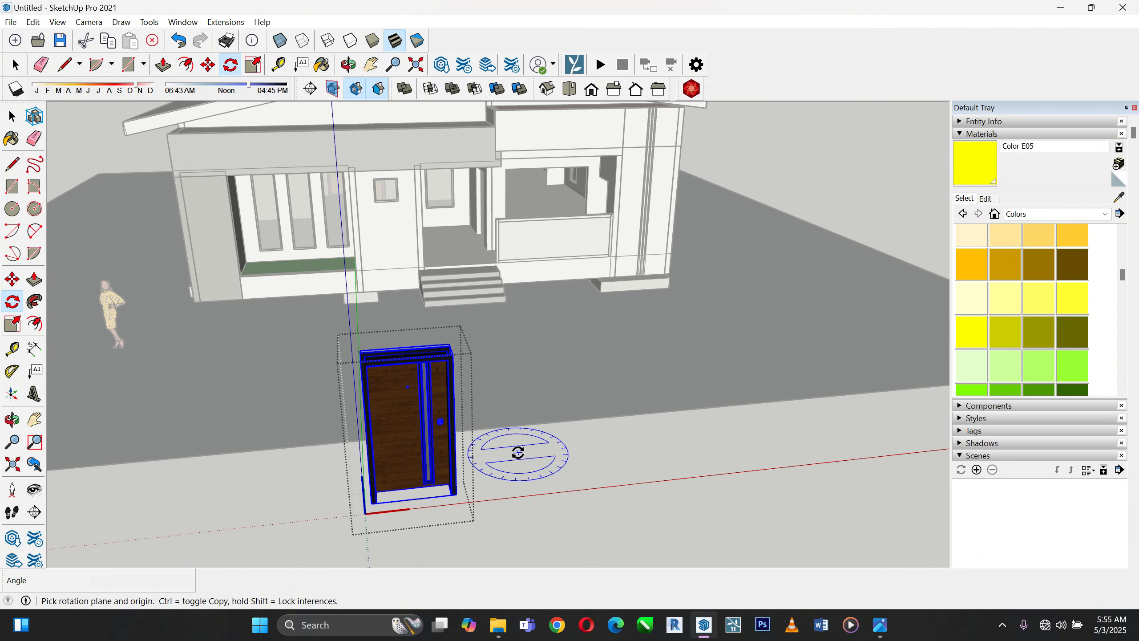
pyautogui.click(518, 453)
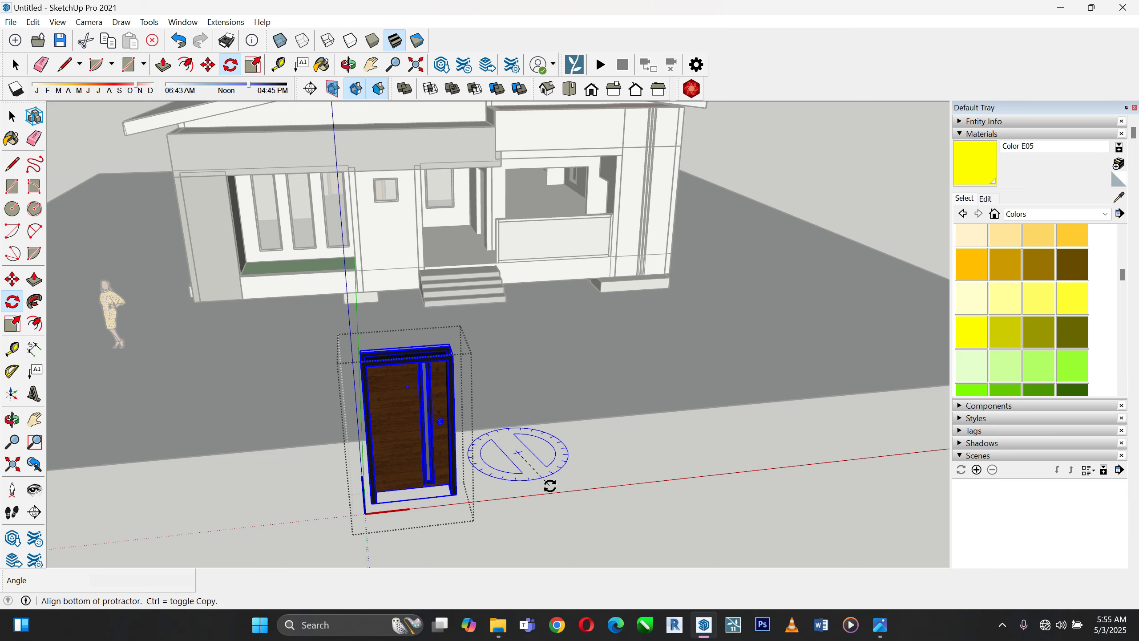
pyautogui.scroll(2, 550, 486)
pyautogui.click(531, 488)
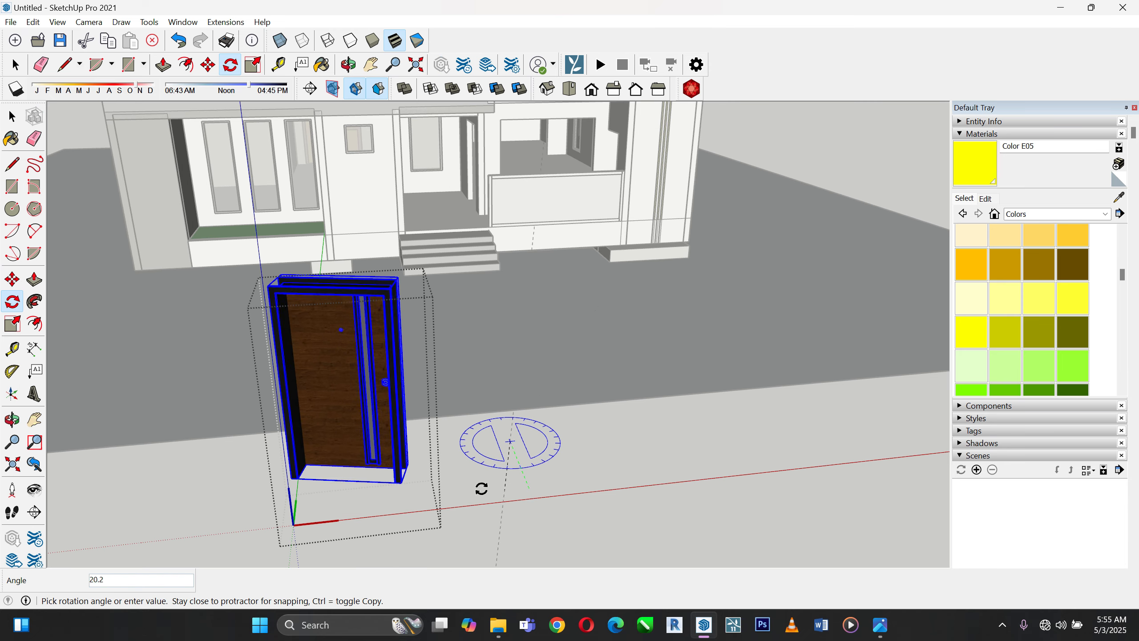
pyautogui.click(381, 450)
pyautogui.scroll(2, 368, 390)
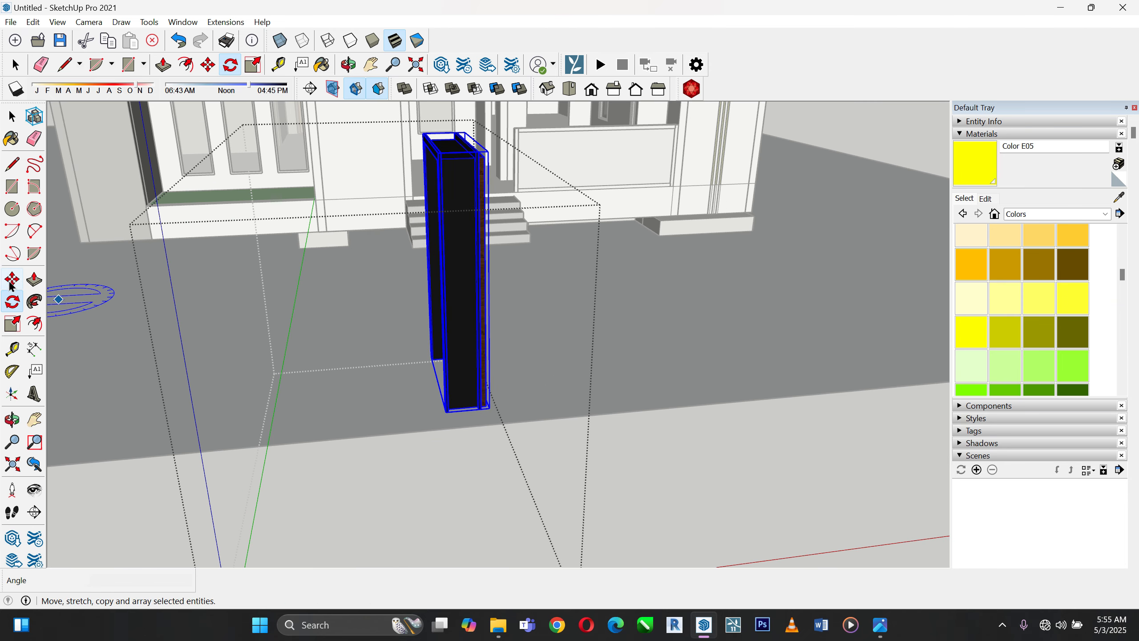
pyautogui.click(33, 283)
pyautogui.click(18, 282)
pyautogui.scroll(1, 450, 390)
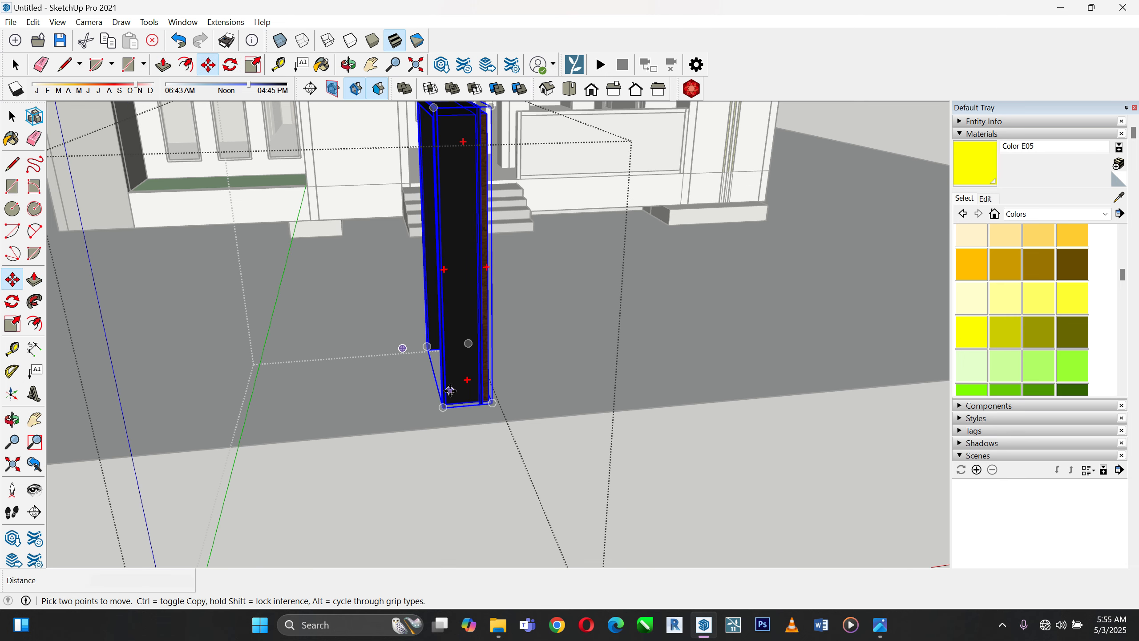
pyautogui.click(445, 404)
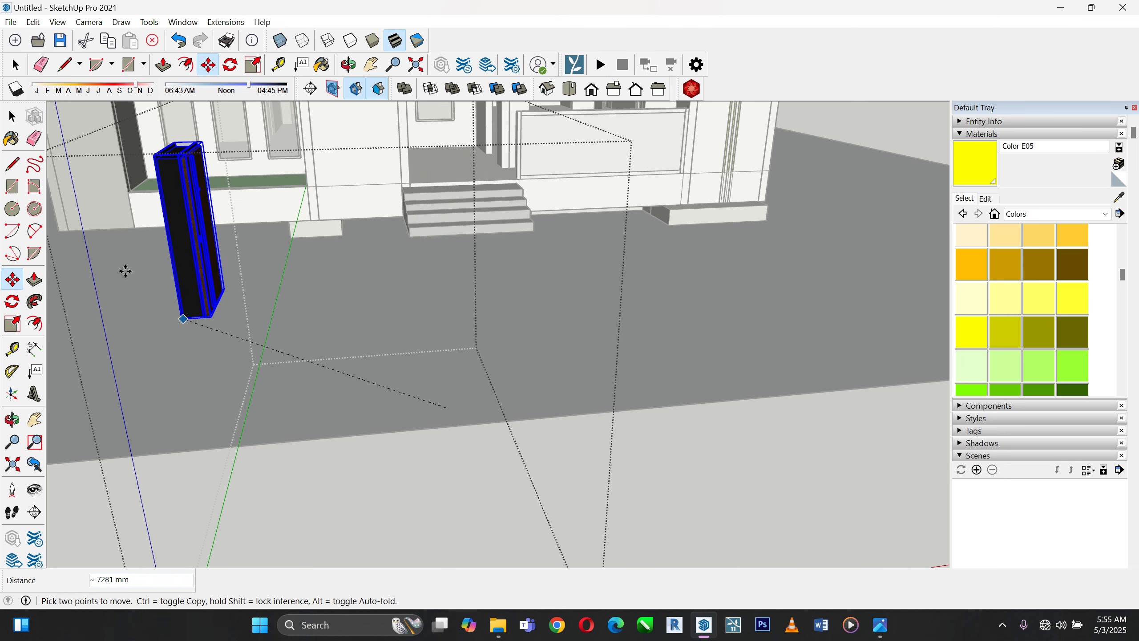
pyautogui.click(50, 198)
# Leave the door component's editing and move the whole door into the entrance opening, aligning its lower frame corner with the opening's corner
pyautogui.click(12, 117)
pyautogui.scroll(-3, 743, 413)
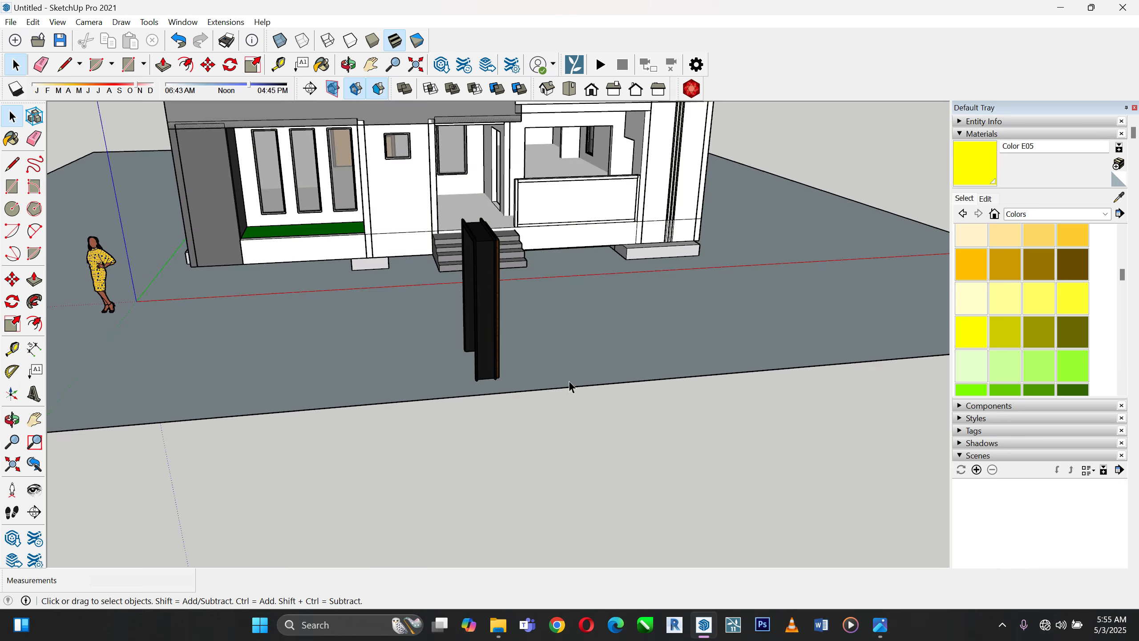
pyautogui.scroll(3, 479, 369)
pyautogui.click(479, 369)
pyautogui.moveTo(478, 369); pyautogui.dragTo(603, 334, button='middle')
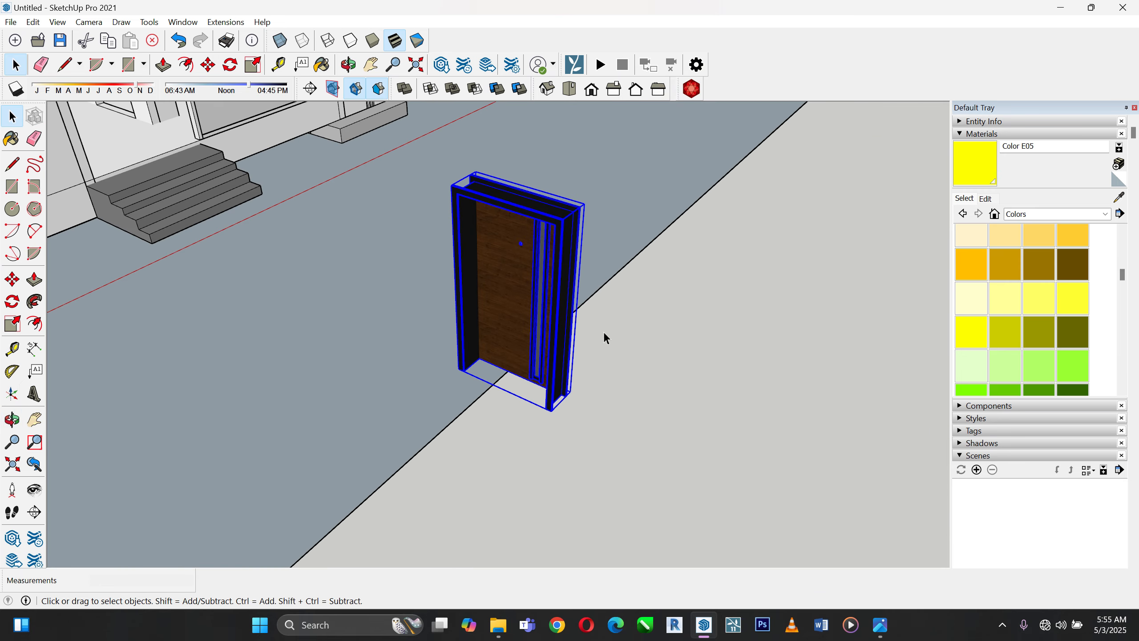
pyautogui.scroll(3, 545, 375)
pyautogui.moveTo(526, 376); pyautogui.dragTo(520, 344, button='middle')
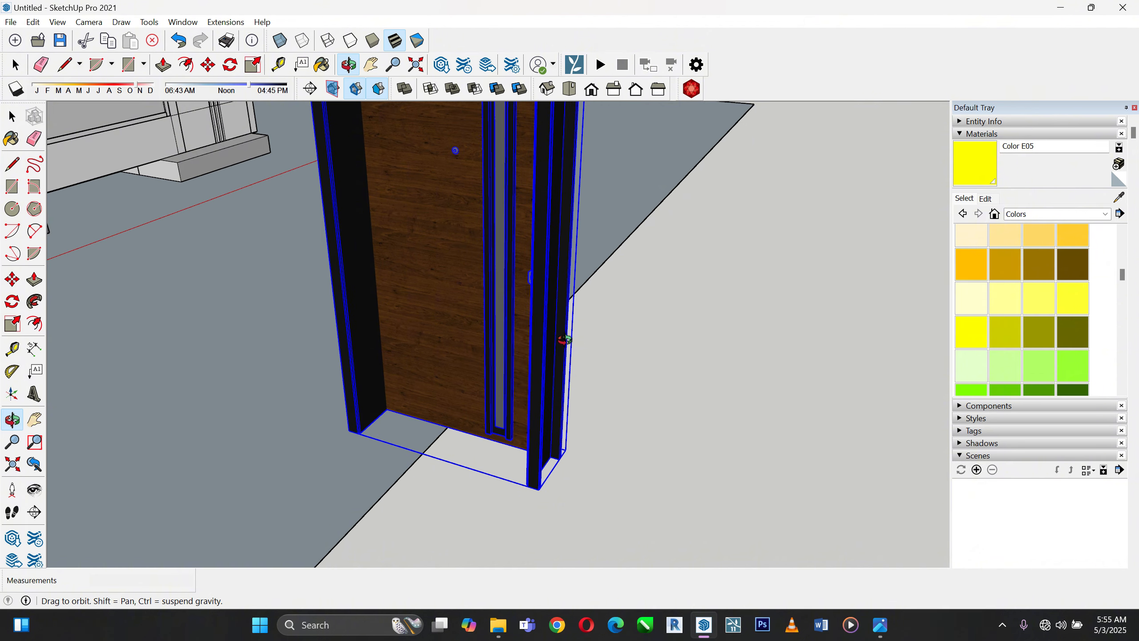
pyautogui.click(12, 279)
pyautogui.click(538, 493)
pyautogui.scroll(-5, 636, 489)
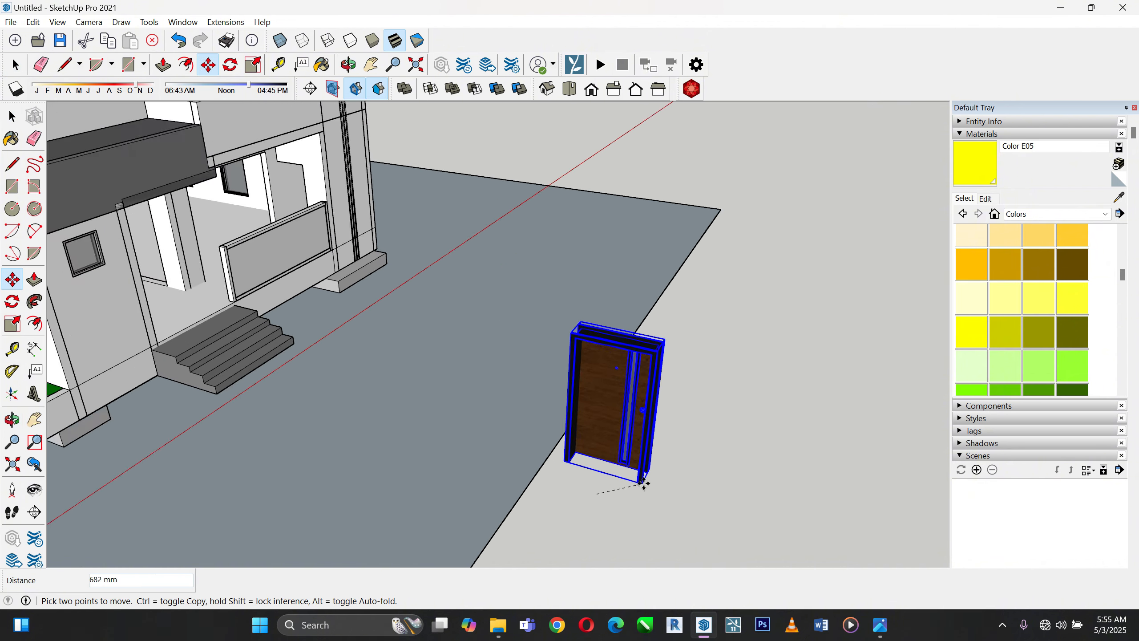
pyautogui.scroll(6, 368, 395)
pyautogui.scroll(5, 366, 393)
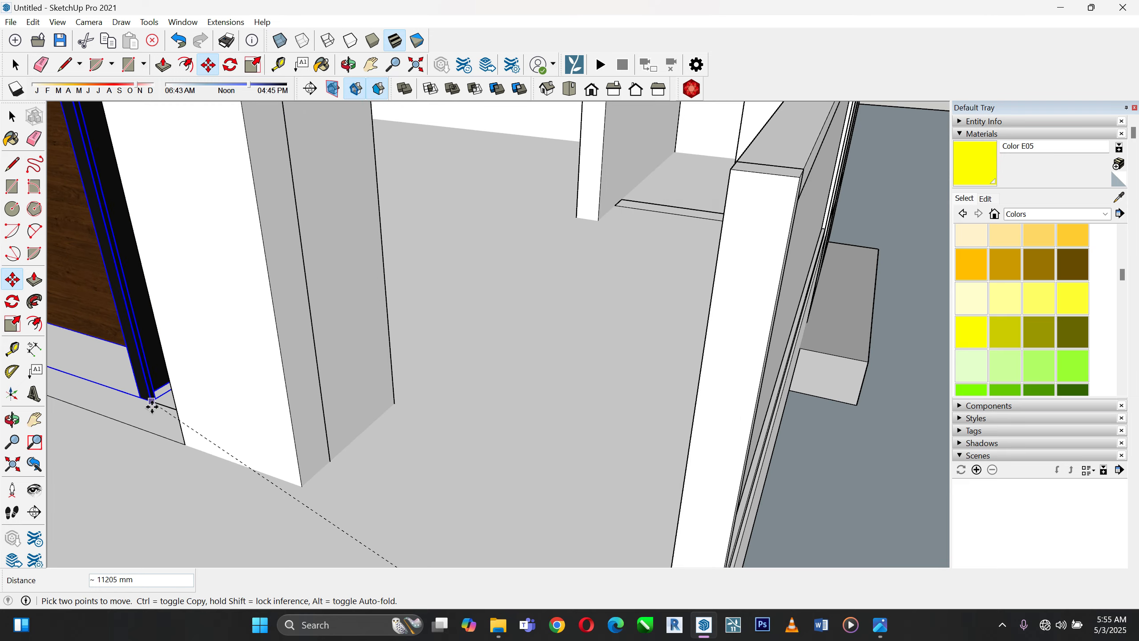
pyautogui.click(184, 445)
pyautogui.scroll(-4, 293, 453)
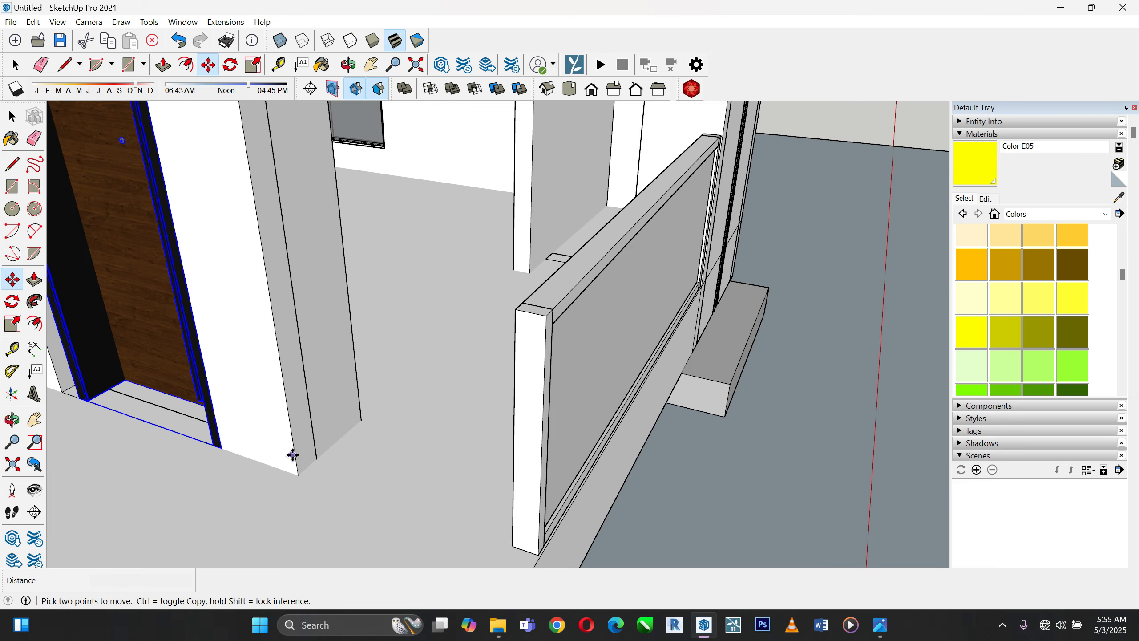
# Scale the door from its upper frame corner toward the upper corner of the entrance opening
pyautogui.moveTo(313, 436); pyautogui.dragTo(225, 346, button='middle')
pyautogui.scroll(8, 111, 104)
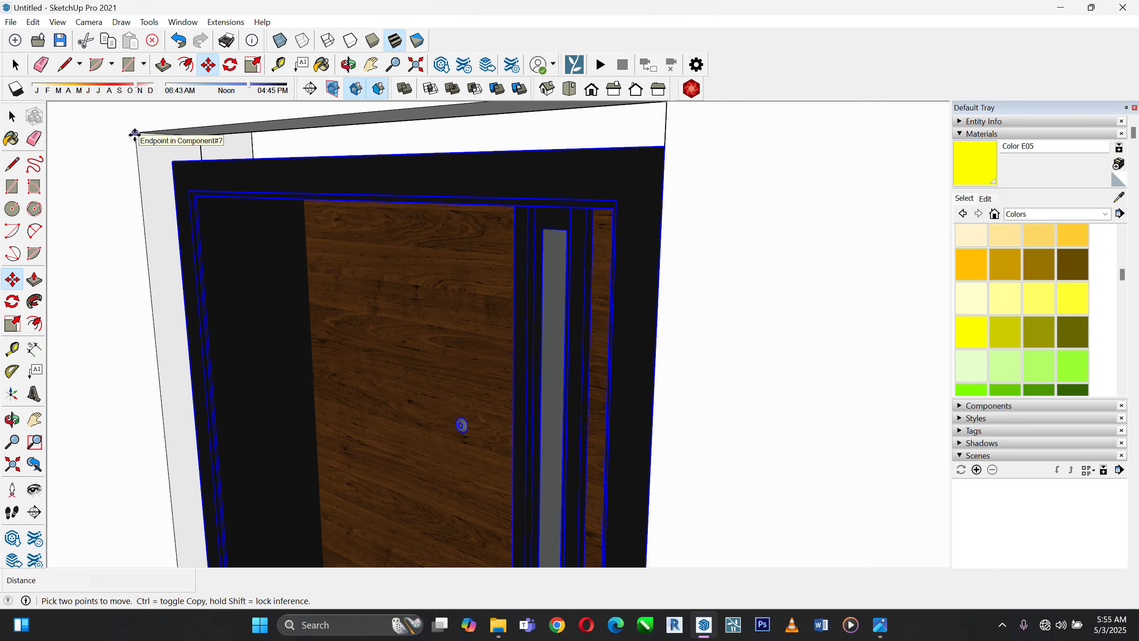
pyautogui.moveTo(146, 146); pyautogui.dragTo(231, 238, button='middle')
pyautogui.scroll(-3, 249, 237)
pyautogui.scroll(2, 179, 140)
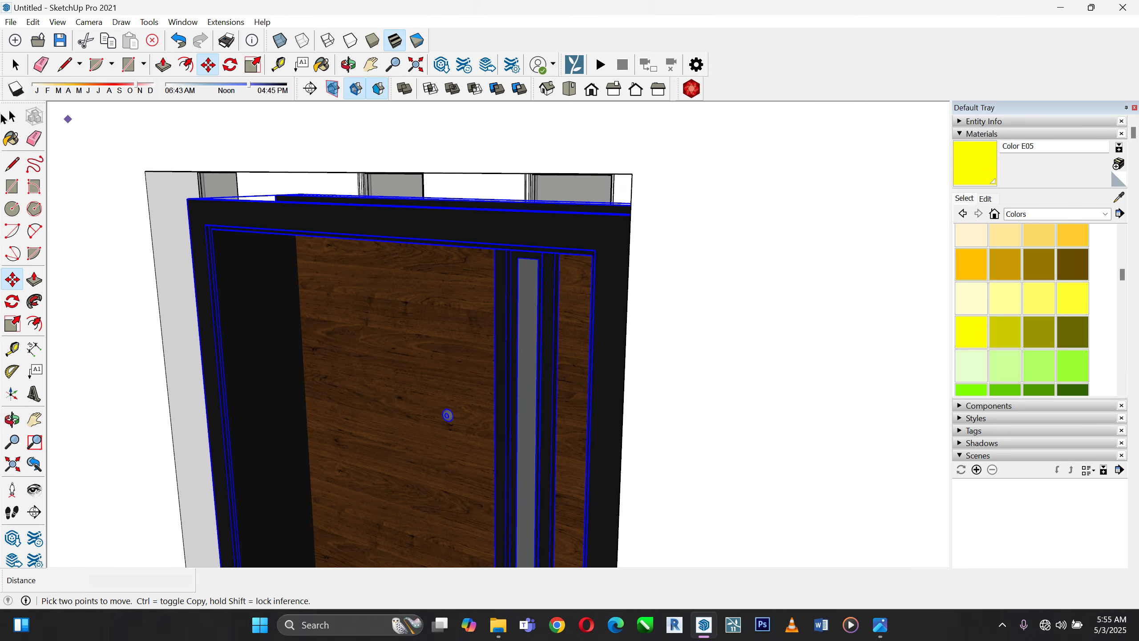
pyautogui.press('space')
pyautogui.scroll(2, 140, 187)
pyautogui.moveTo(141, 189); pyautogui.dragTo(213, 97, button='middle')
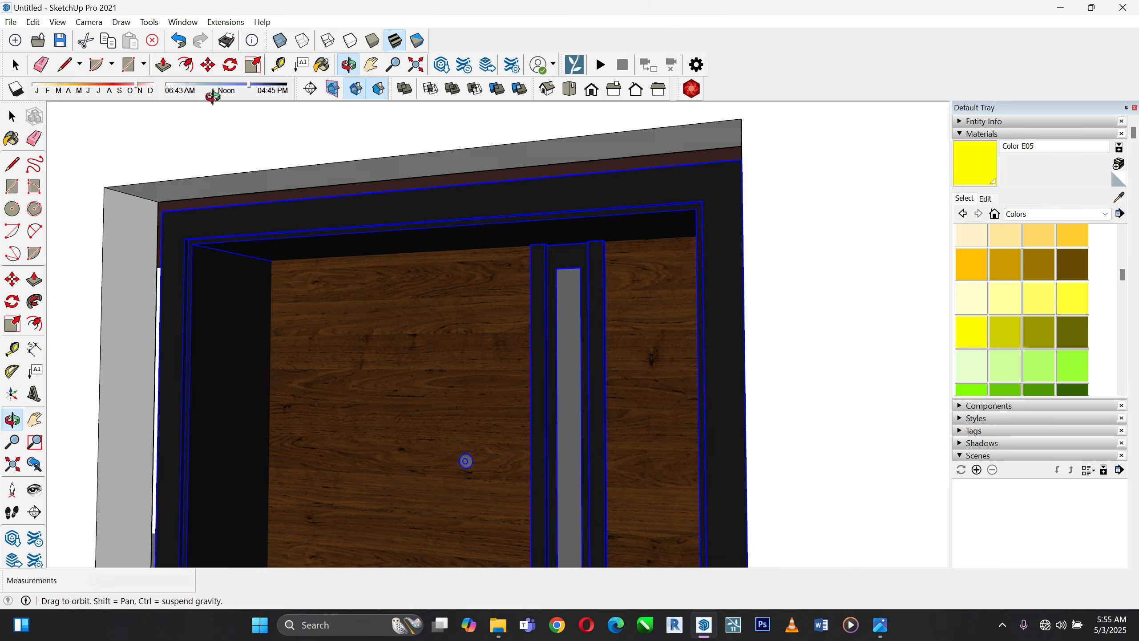
pyautogui.scroll(1, 130, 196)
pyautogui.moveTo(130, 196); pyautogui.dragTo(83, 251, button='middle')
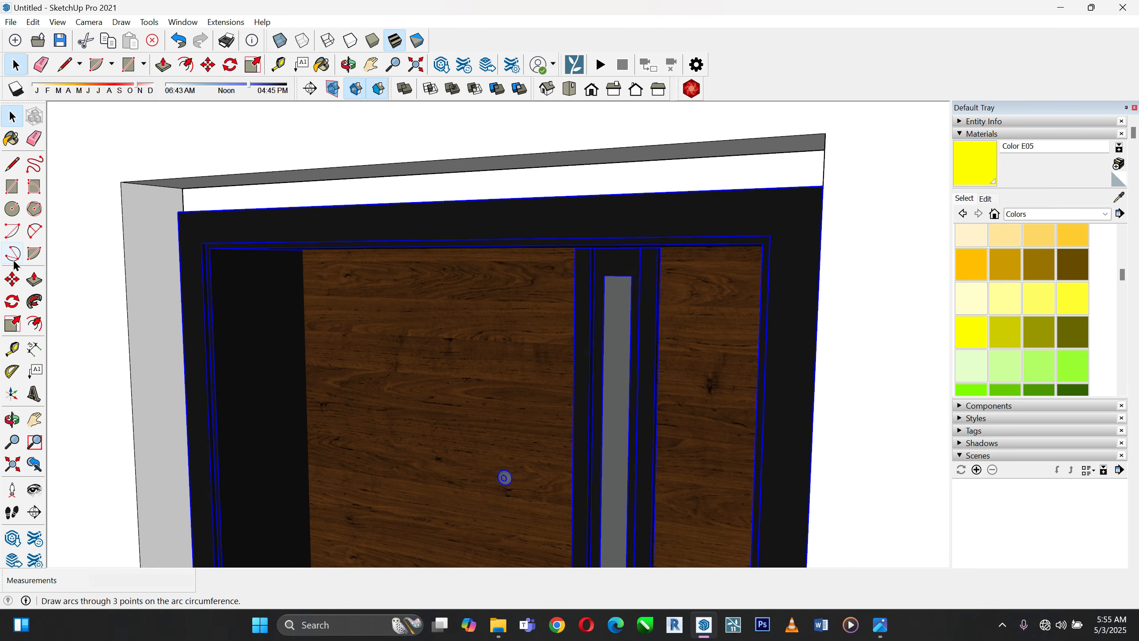
pyautogui.click(17, 284)
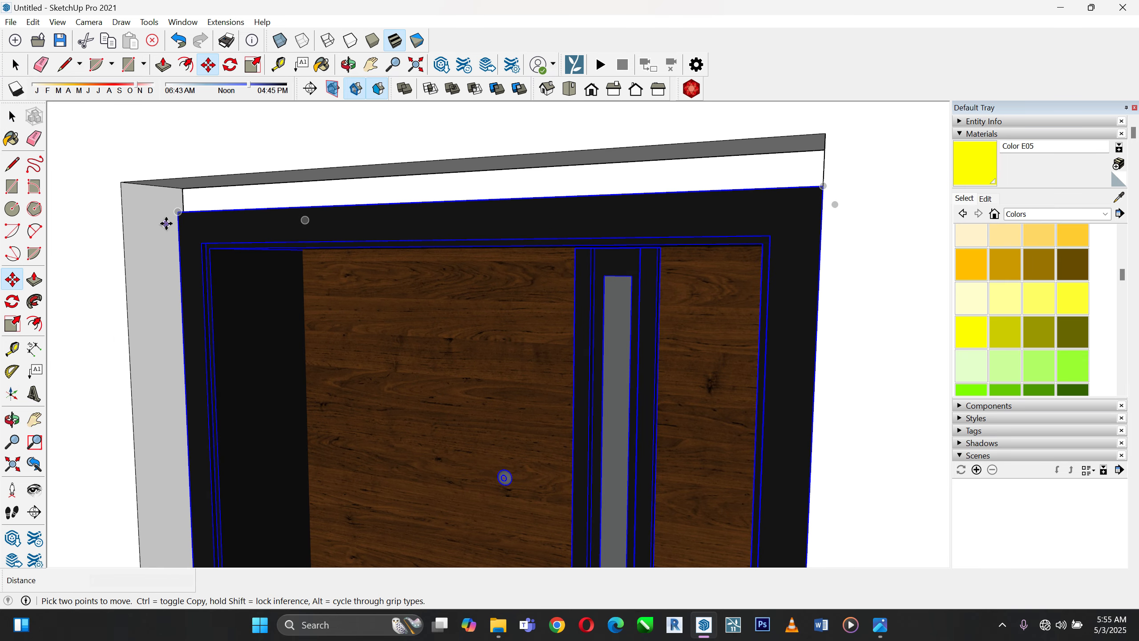
pyautogui.click(14, 324)
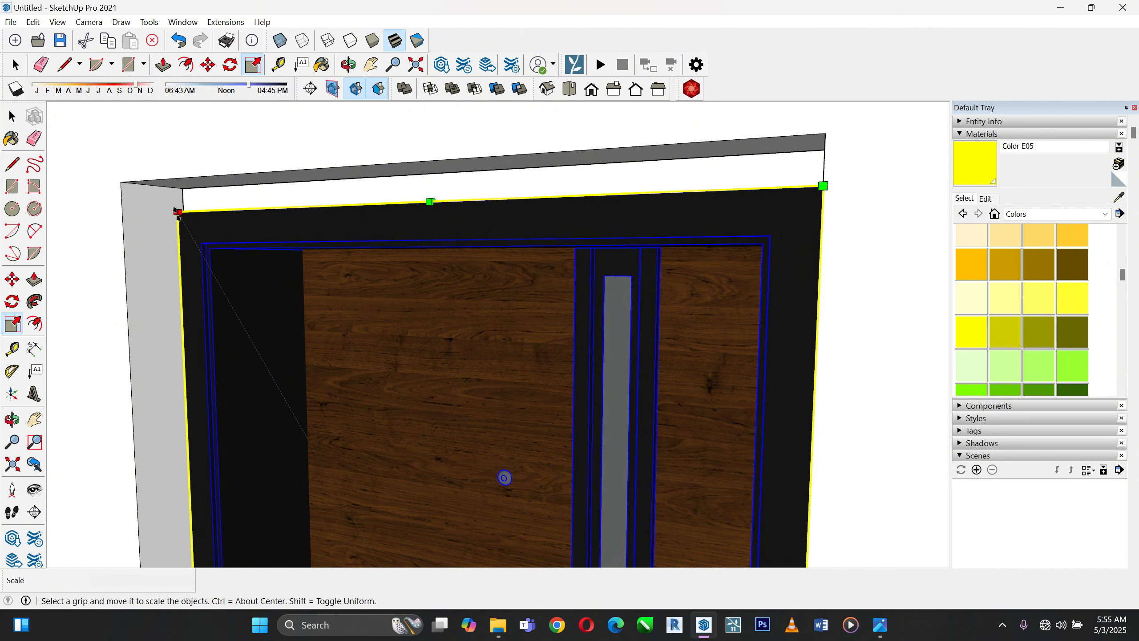
pyautogui.moveTo(177, 212); pyautogui.dragTo(131, 181)
pyautogui.scroll(-6, 81, 175)
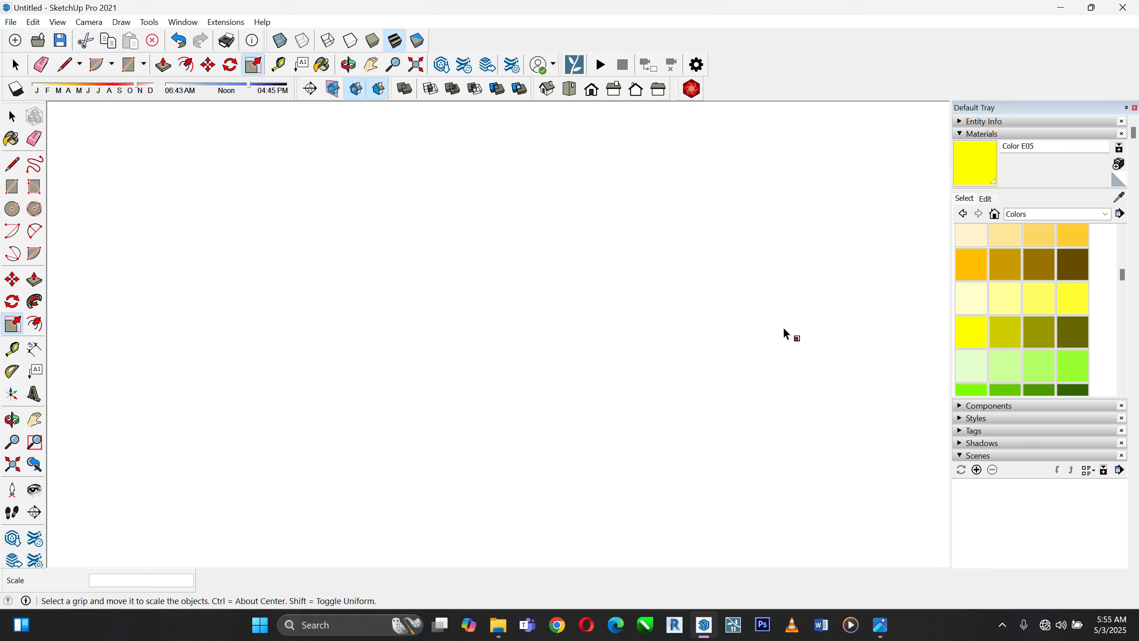
# Open the wall for editing and push/pull the opening's side face 126 mm toward the door frame
pyautogui.click(591, 89)
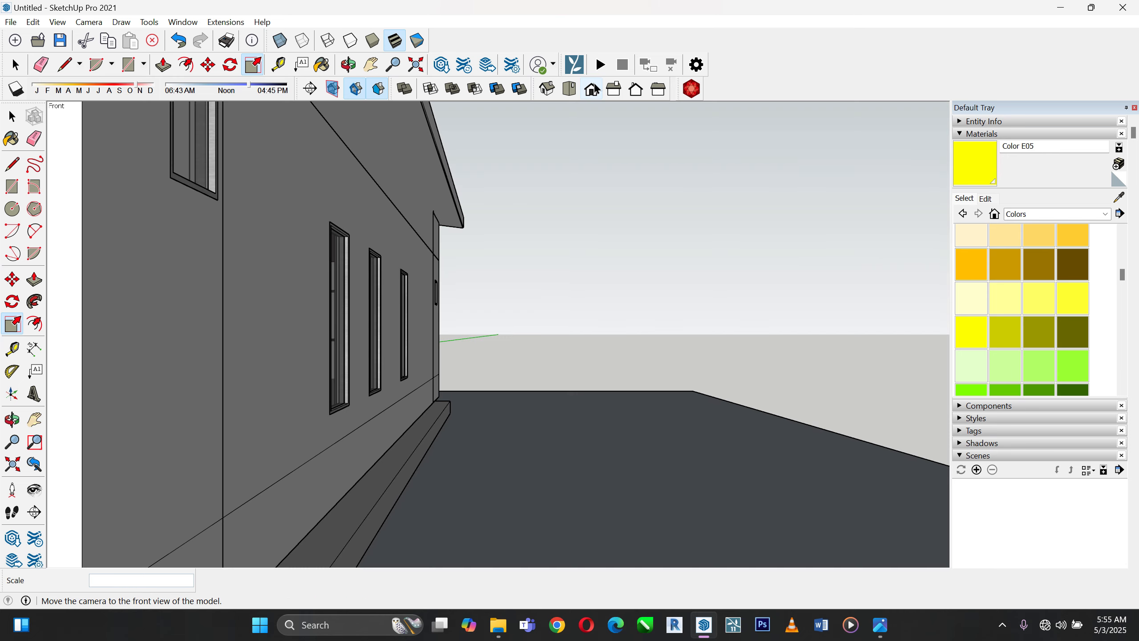
pyautogui.scroll(-2, 523, 248)
pyautogui.moveTo(504, 278); pyautogui.dragTo(494, 329, button='middle')
pyautogui.scroll(10, 495, 330)
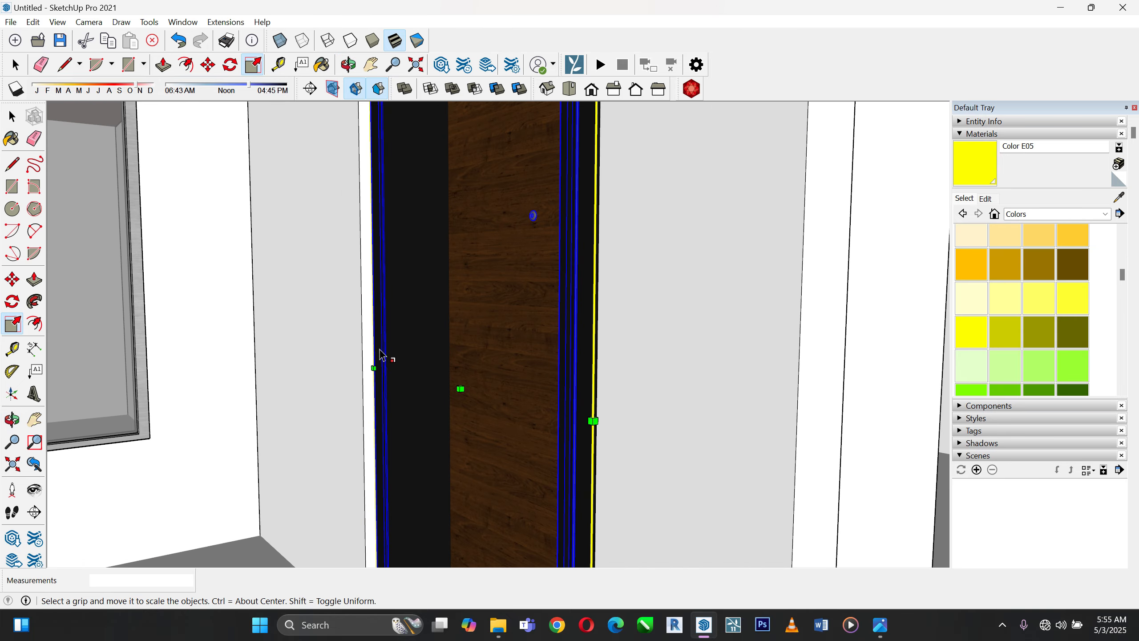
pyautogui.moveTo(383, 355); pyautogui.dragTo(525, 439, button='middle')
pyautogui.scroll(2, 453, 407)
pyautogui.moveTo(452, 407); pyautogui.dragTo(793, 420, button='middle')
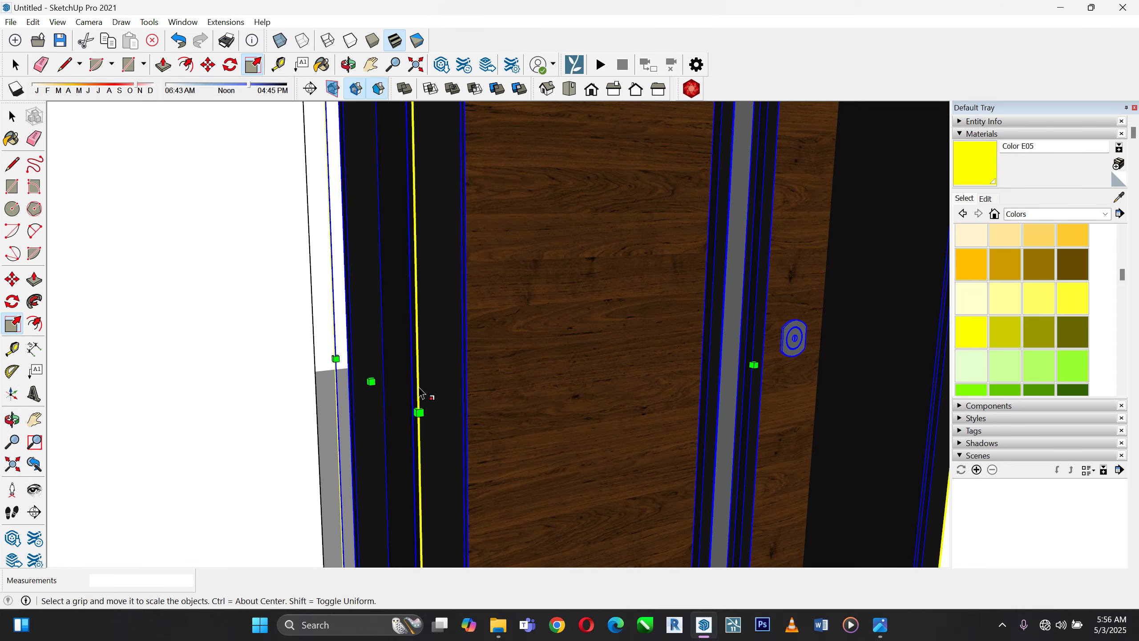
pyautogui.moveTo(420, 393); pyautogui.dragTo(162, 420, button='middle')
pyautogui.click(12, 117)
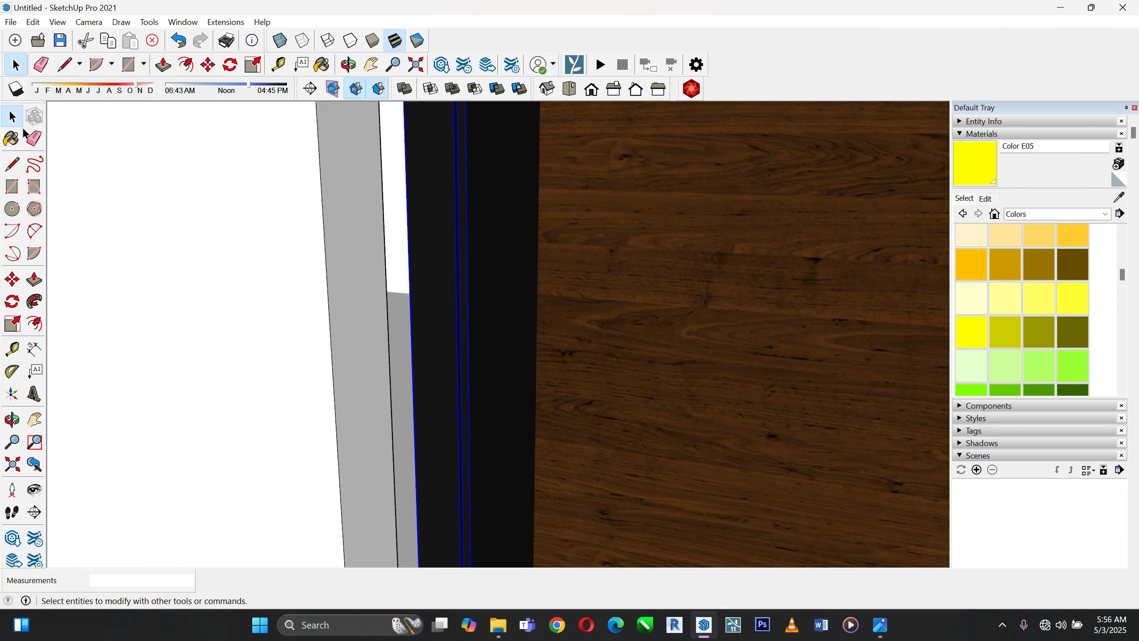
pyautogui.doubleClick(354, 304)
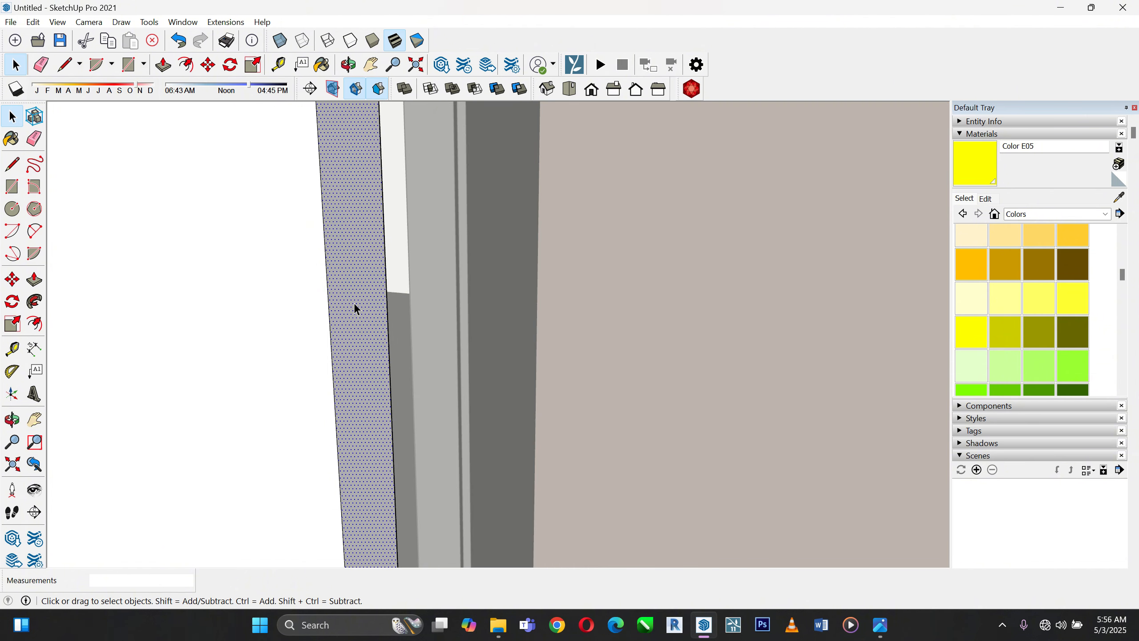
pyautogui.moveTo(354, 303); pyautogui.dragTo(99, 317, button='middle')
pyautogui.press('p')
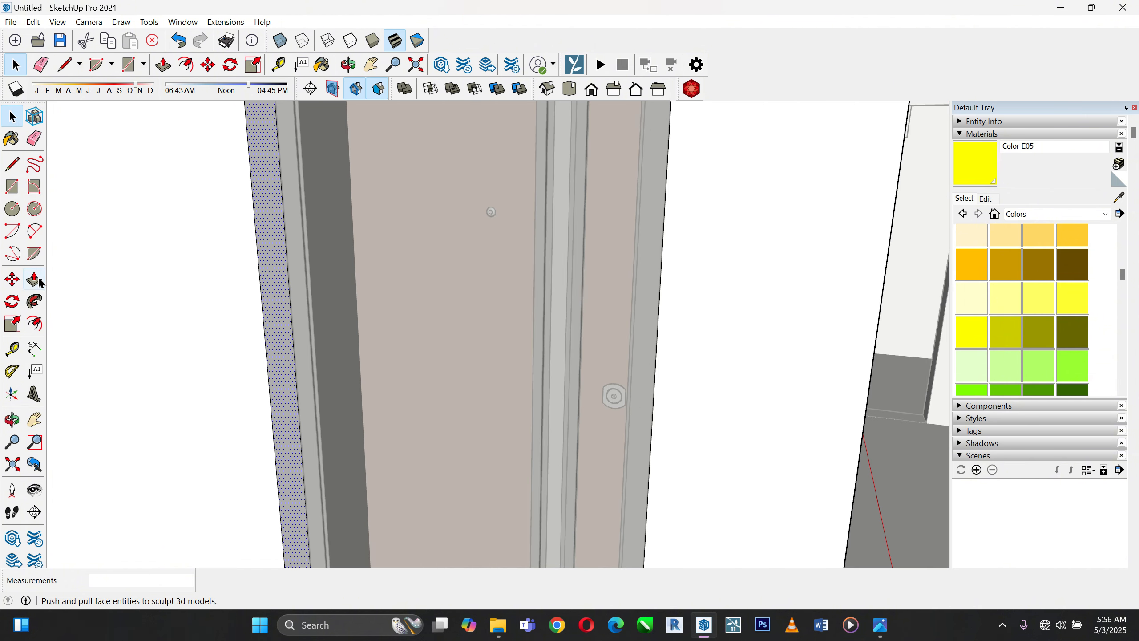
pyautogui.click(280, 292)
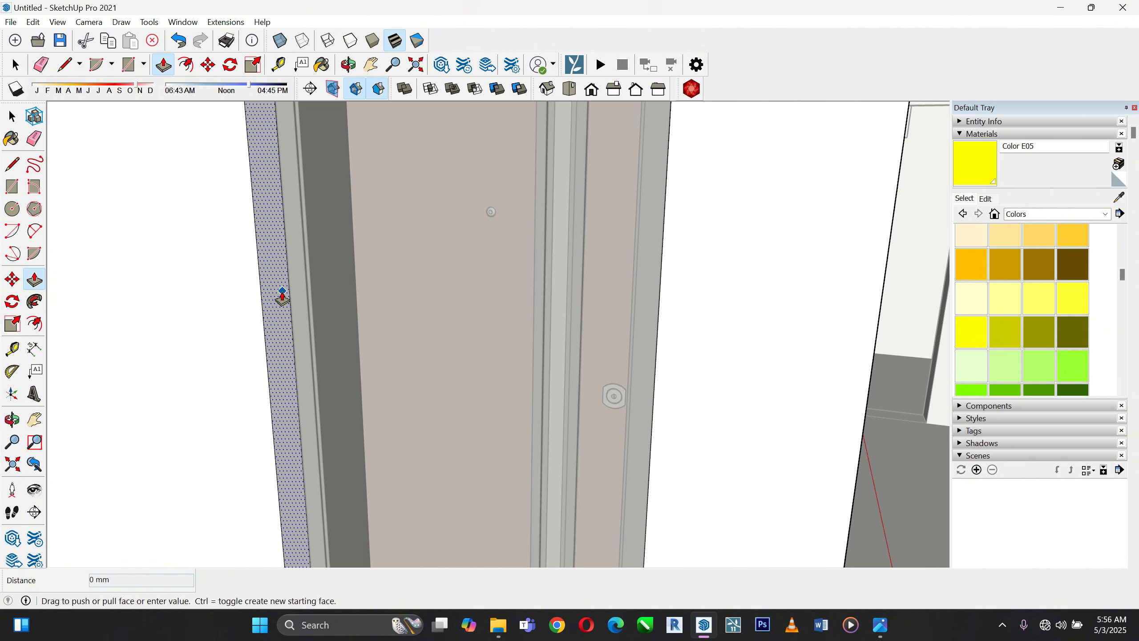
pyautogui.click(289, 257)
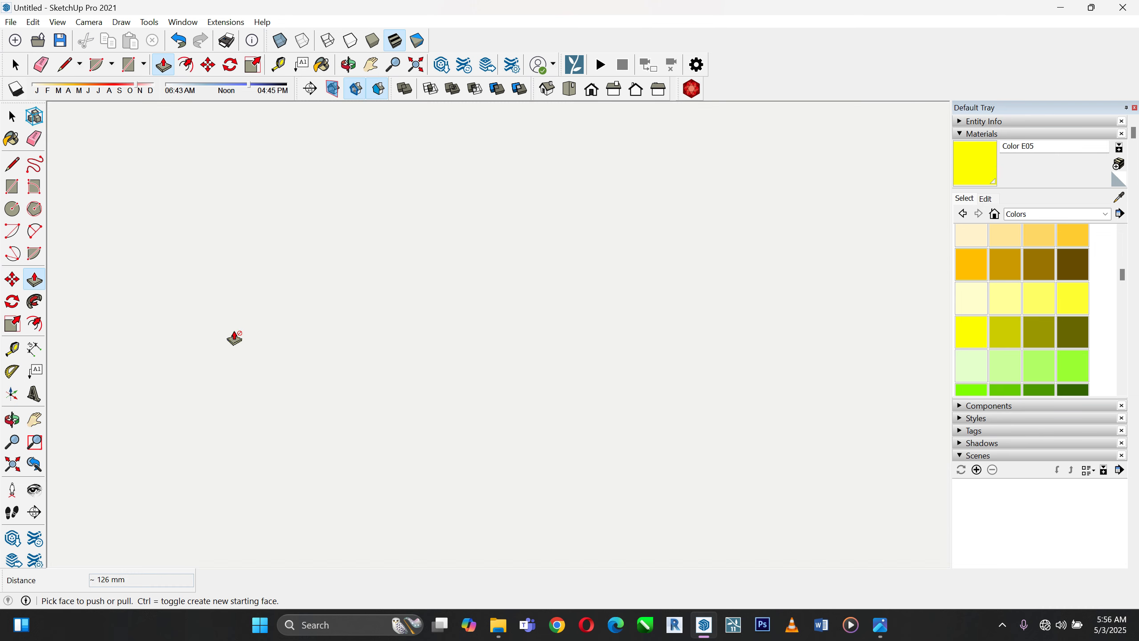
# Return to the front view, close the wall's editing and examine the entrance door's fit in the facade
pyautogui.click(589, 90)
pyautogui.click(569, 90)
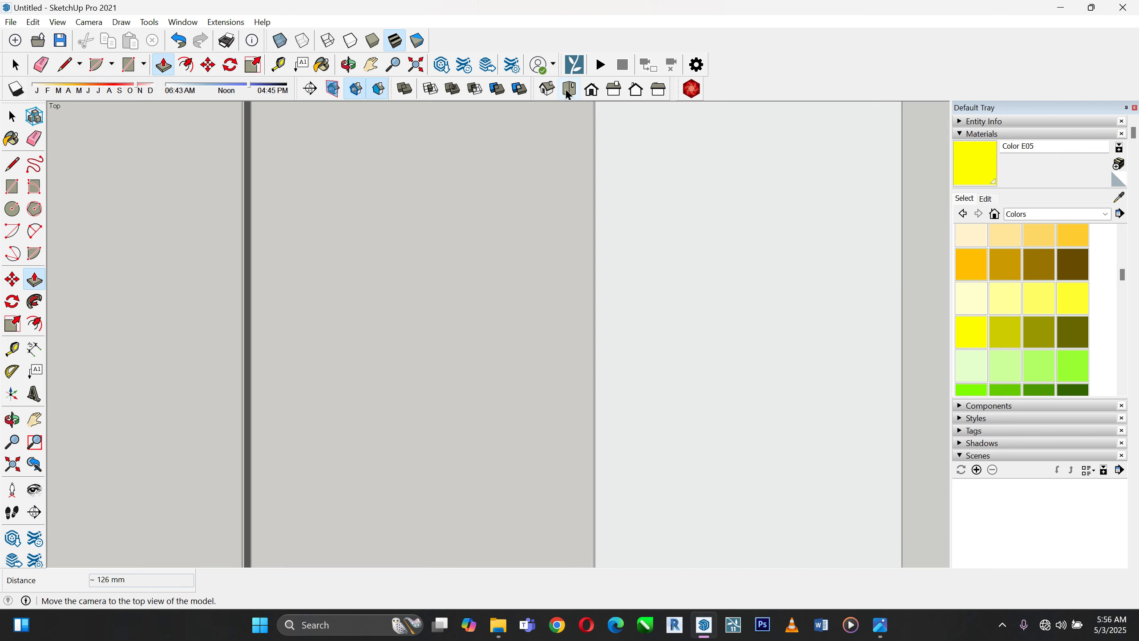
pyautogui.click(615, 93)
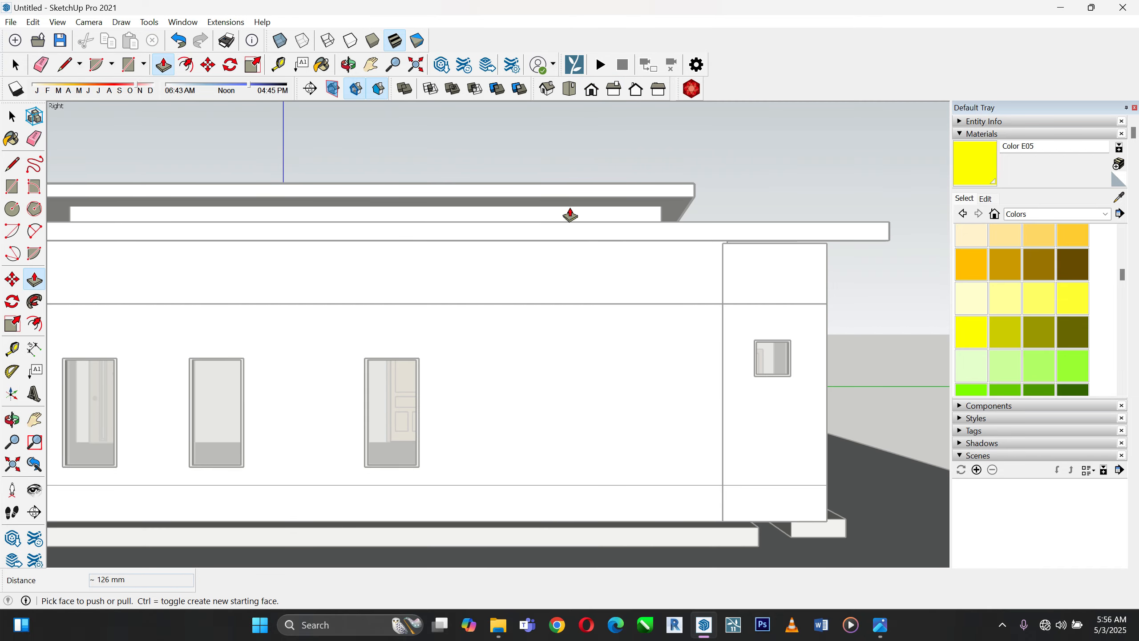
pyautogui.click(636, 89)
pyautogui.click(591, 90)
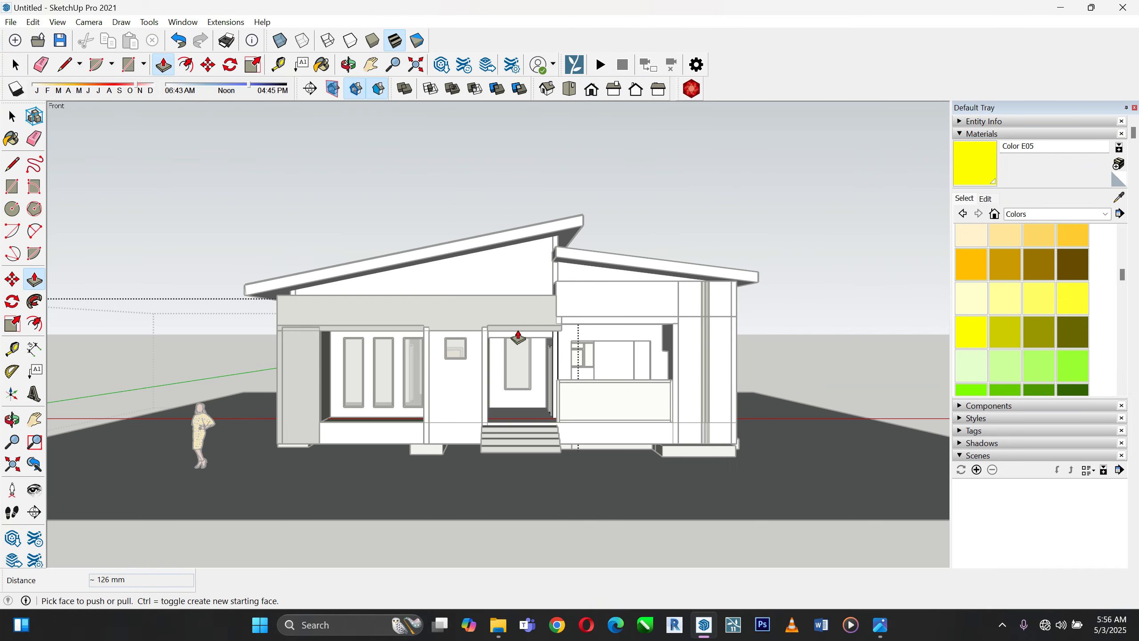
pyautogui.scroll(6, 646, 390)
pyautogui.moveTo(636, 386); pyautogui.dragTo(775, 472, button='middle')
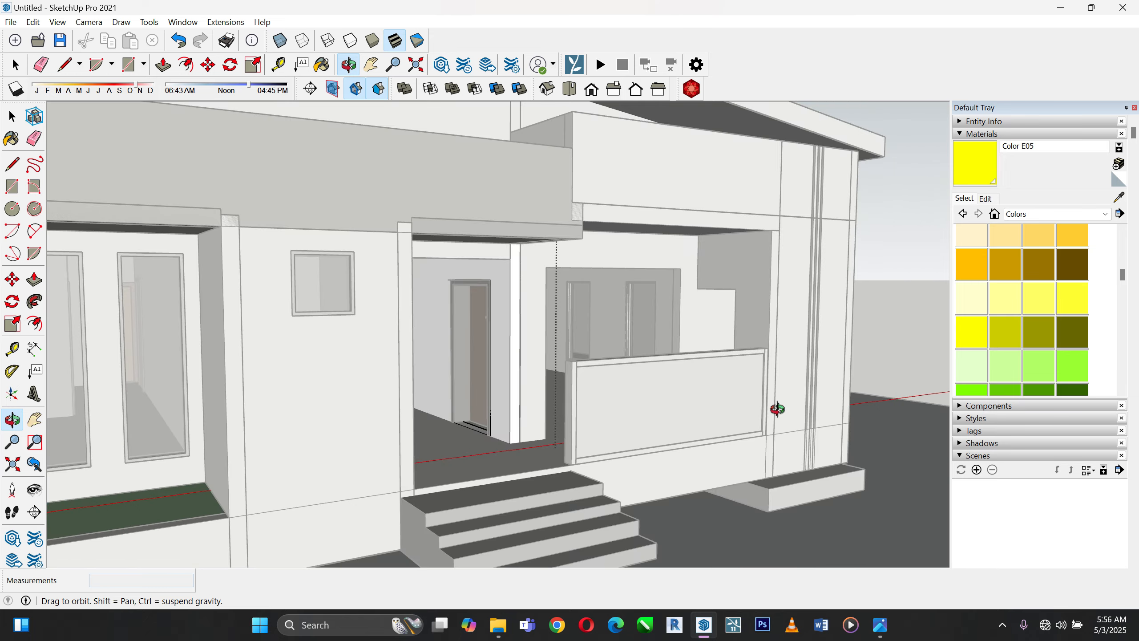
pyautogui.click(13, 117)
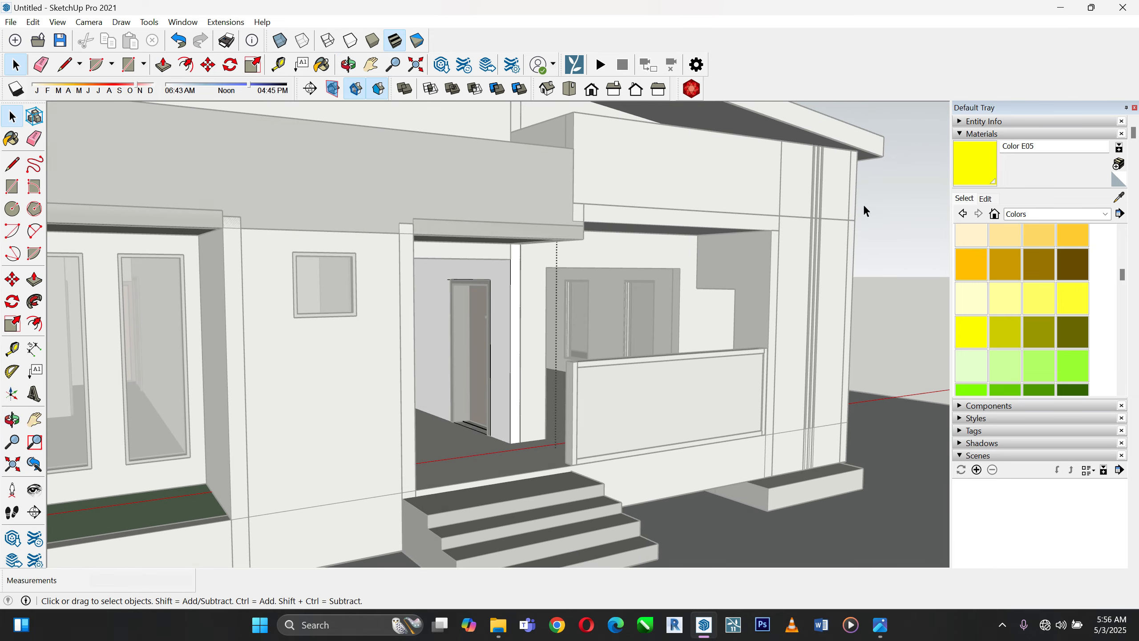
pyautogui.scroll(5, 511, 371)
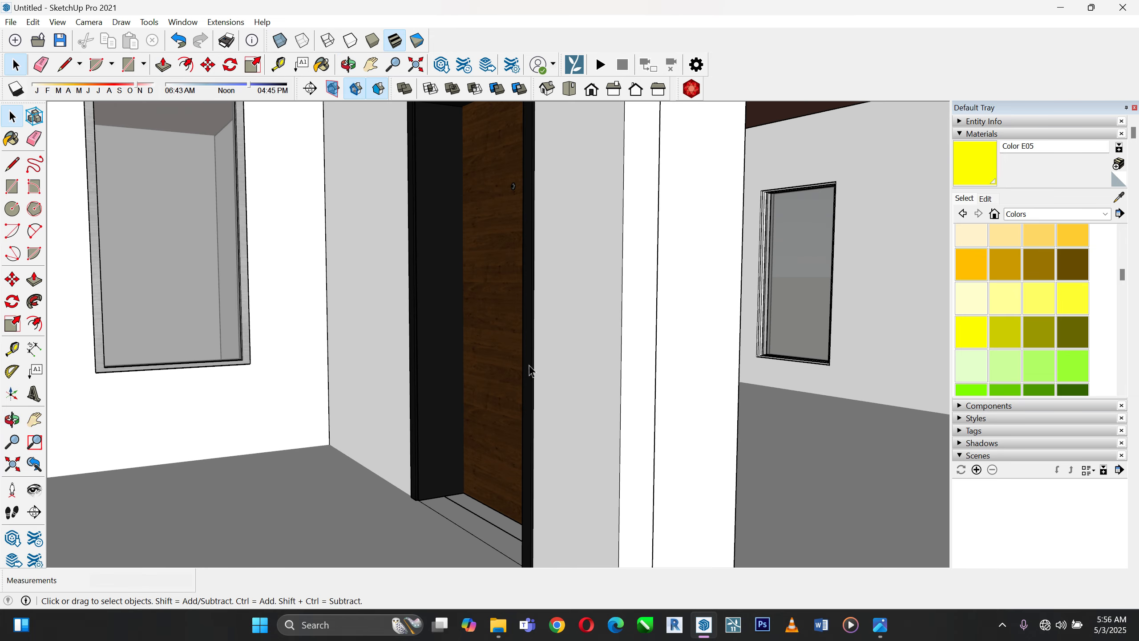
pyautogui.scroll(-10, 359, 410)
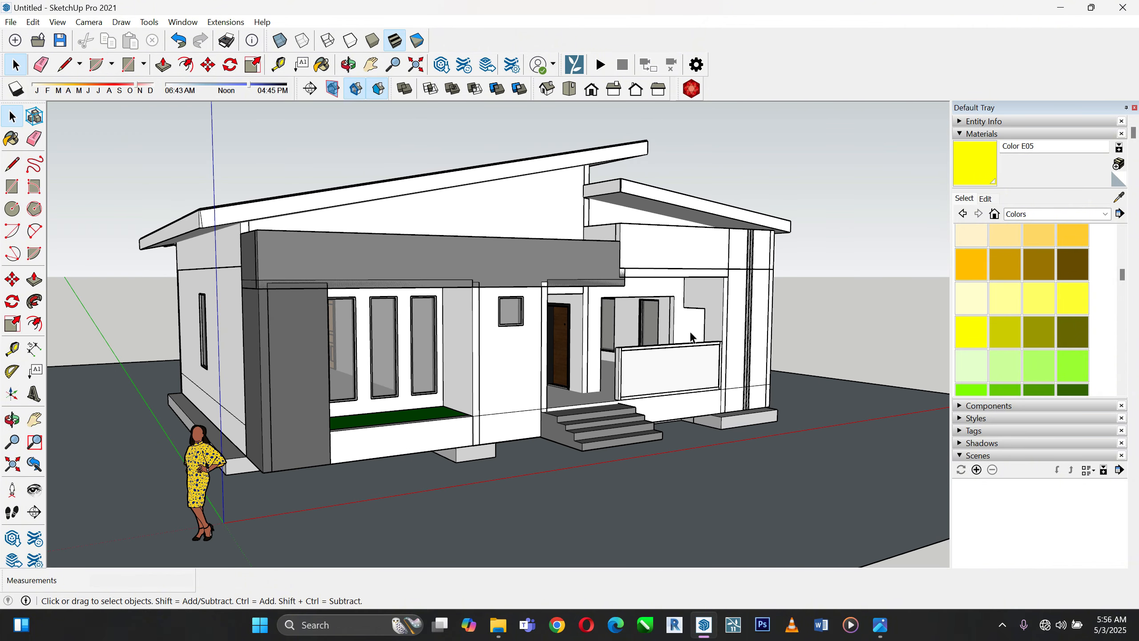
# Switch to File Explorer and open the windows folder inside the sketchup family folder in Documents
pyautogui.click(506, 622)
pyautogui.scroll(5, 413, 398)
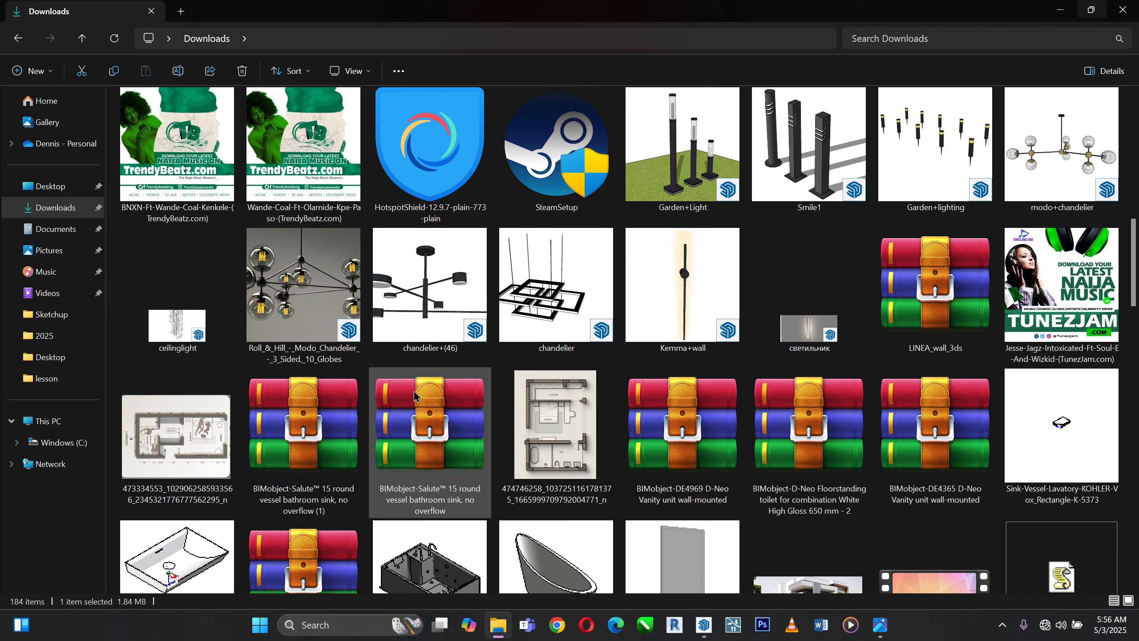
pyautogui.scroll(-5, 413, 395)
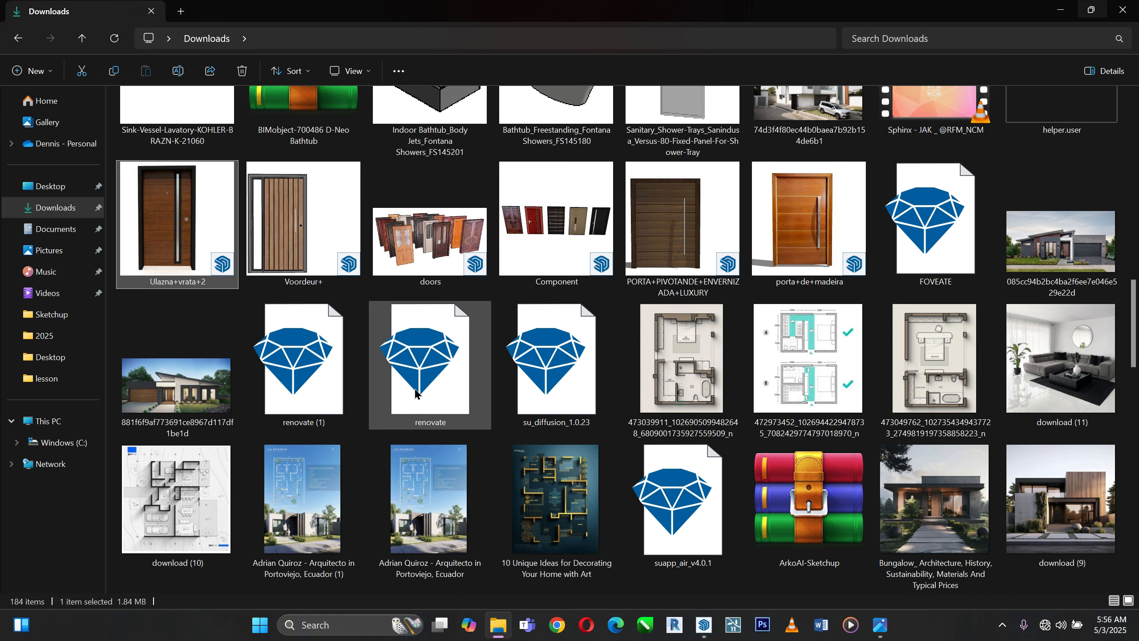
pyautogui.click(50, 229)
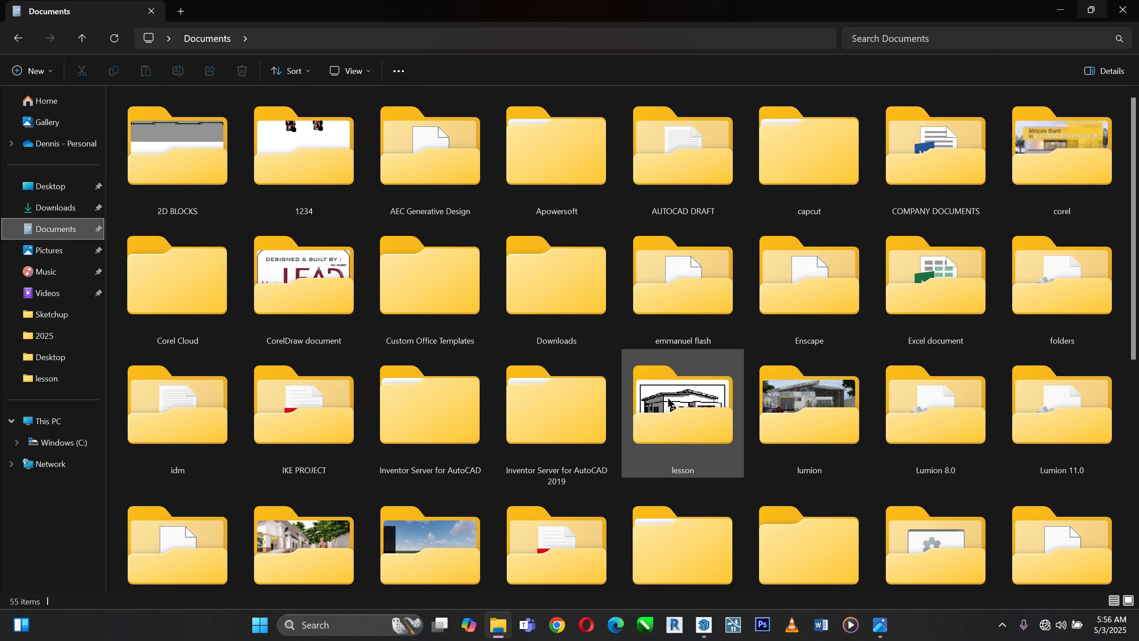
pyautogui.click(379, 442)
pyautogui.scroll(-3, 379, 441)
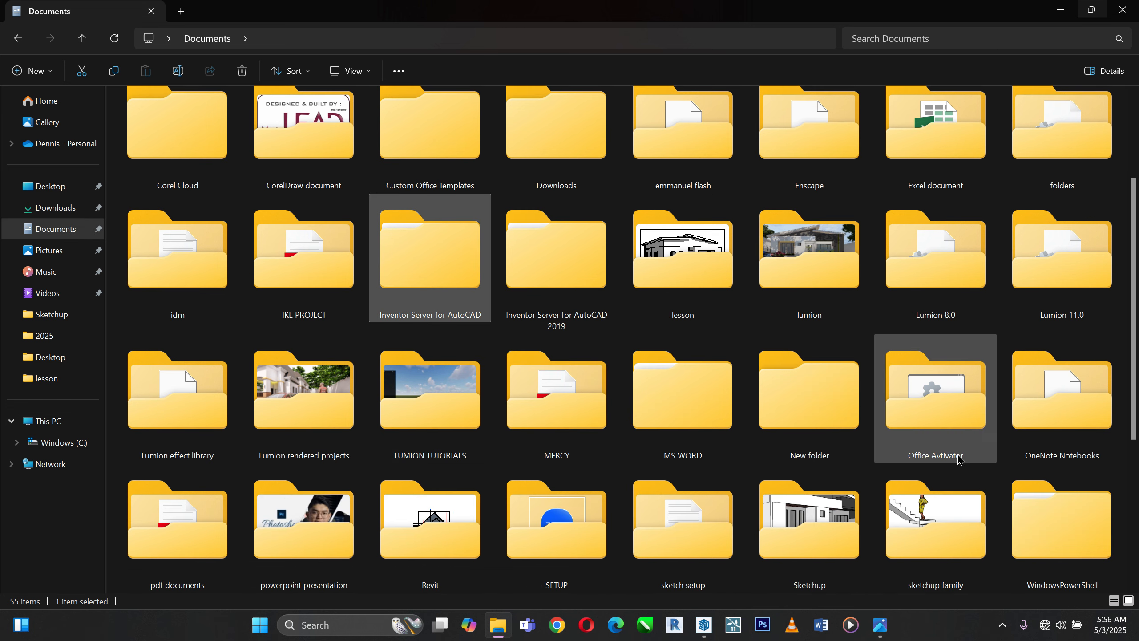
pyautogui.doubleClick(943, 512)
pyautogui.scroll(-1, 466, 430)
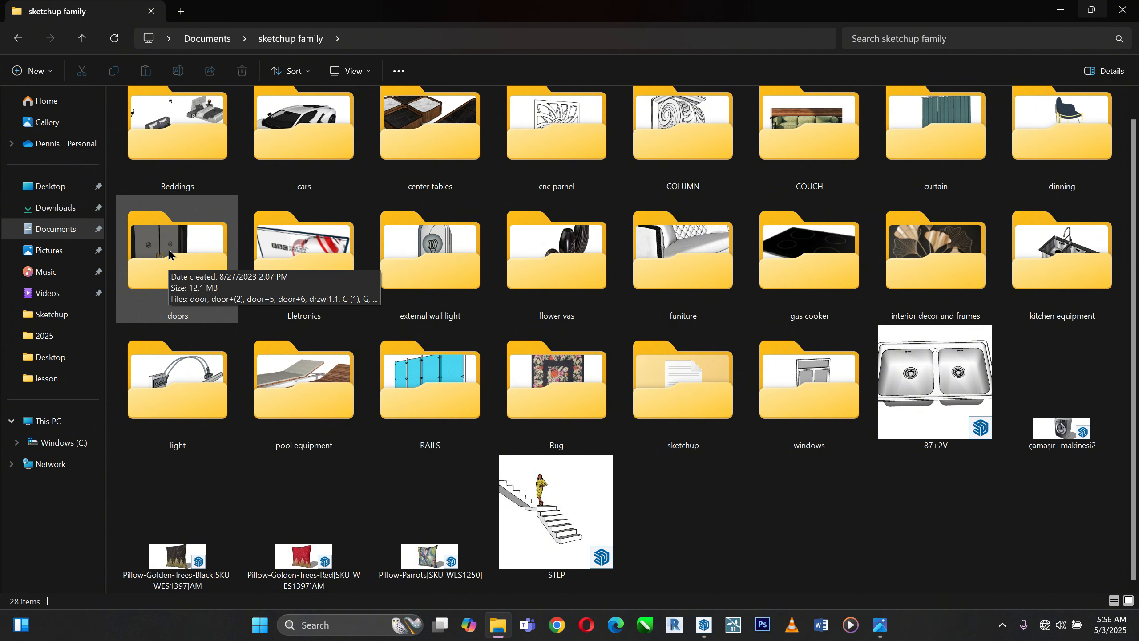
pyautogui.click(424, 396)
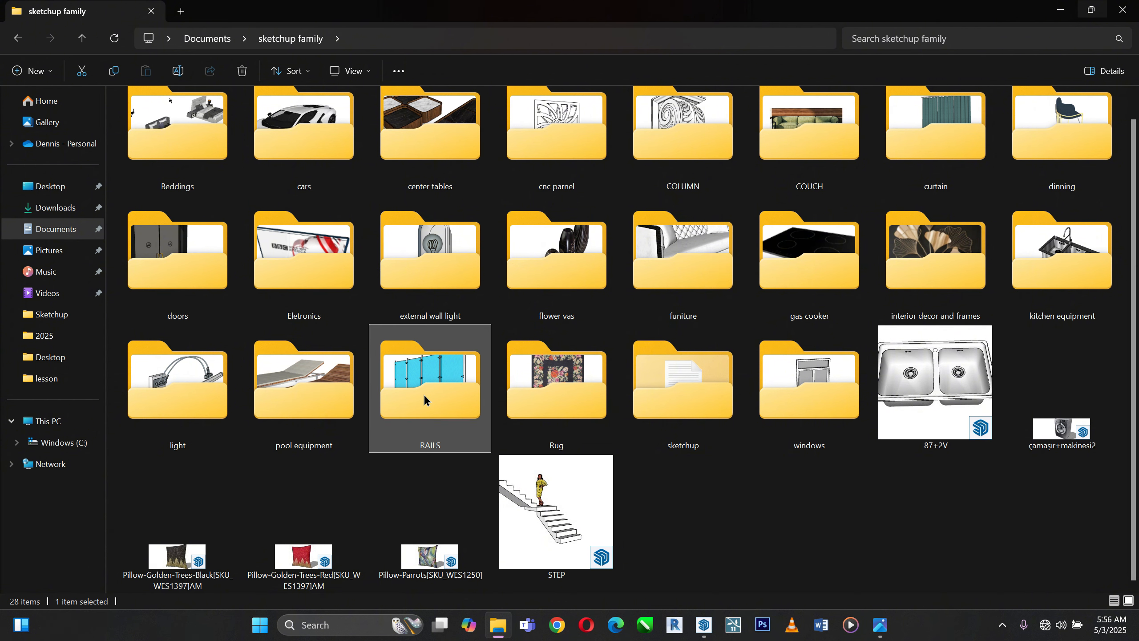
pyautogui.press('w')
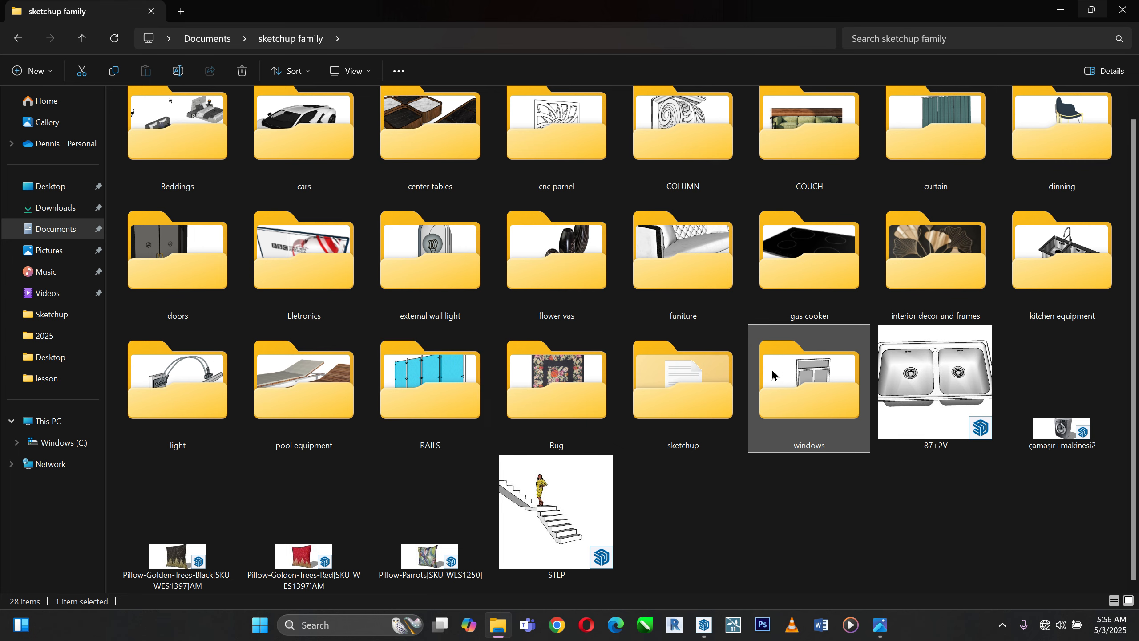
pyautogui.doubleClick(785, 370)
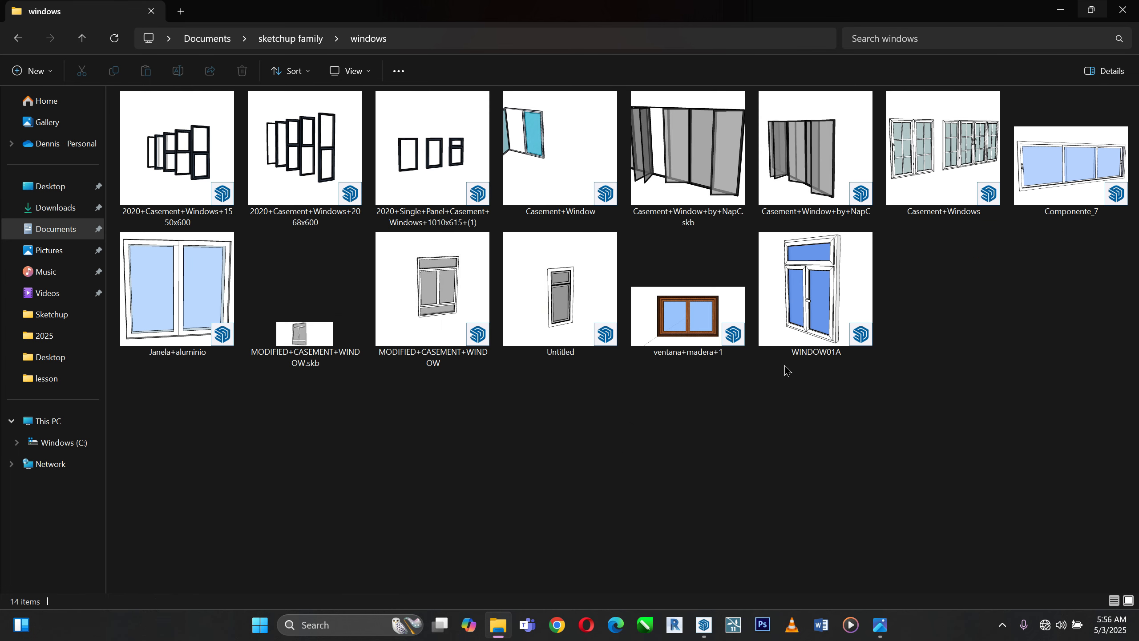
# Import the Casement+Window+by+NapC model and place it on the ground in front of the entrance steps
pyautogui.click(809, 173)
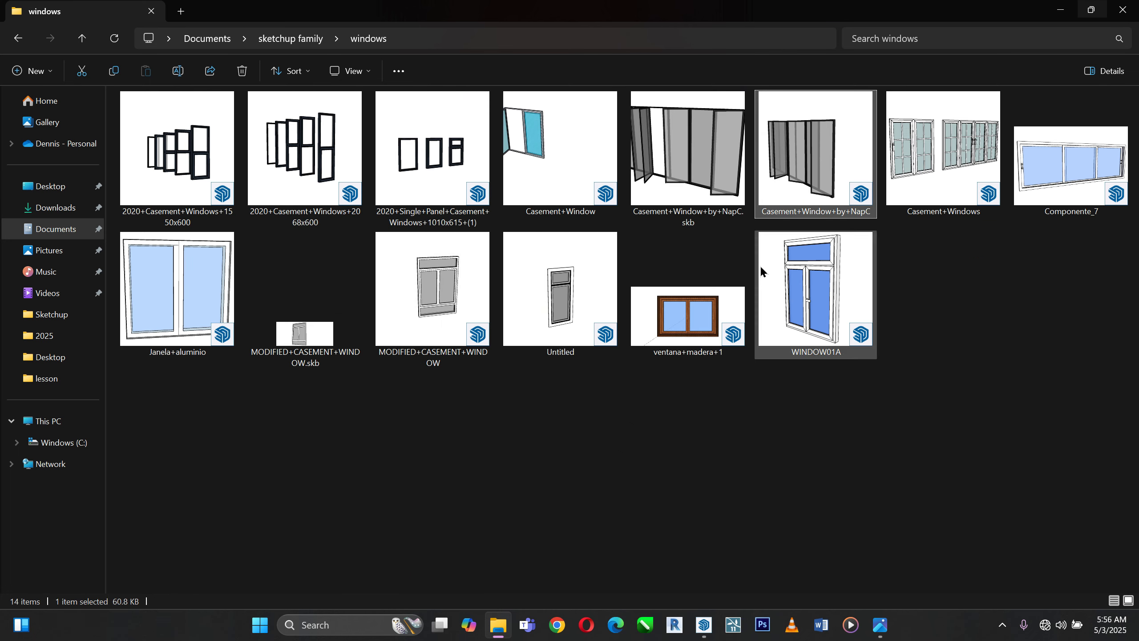
pyautogui.moveTo(815, 181)
pyautogui.mouseDown()
pyautogui.moveTo(834, 270)
pyautogui.moveTo(710, 467)
pyautogui.moveTo(713, 633)
pyautogui.moveTo(695, 633)
pyautogui.moveTo(646, 467)
pyautogui.moveTo(621, 511)
pyautogui.mouseUp()
pyautogui.scroll(4, 747, 476)
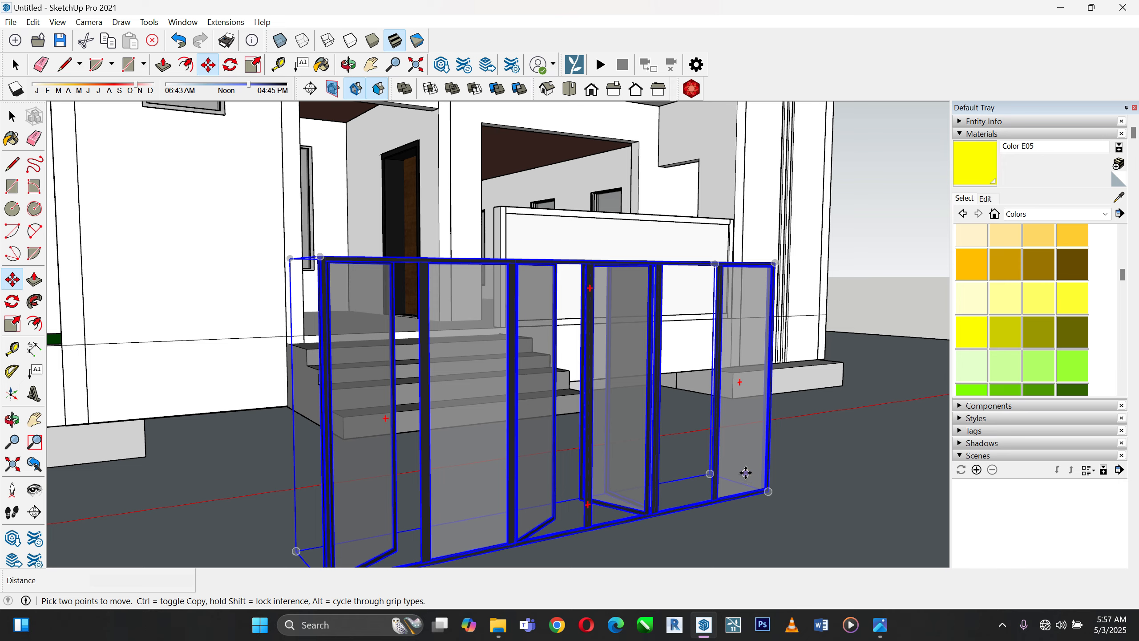
pyautogui.scroll(-3, 738, 453)
pyautogui.moveTo(738, 453); pyautogui.dragTo(635, 520, button='middle')
pyautogui.moveTo(641, 387); pyautogui.dragTo(639, 310, button='middle')
pyautogui.scroll(-2, 593, 489)
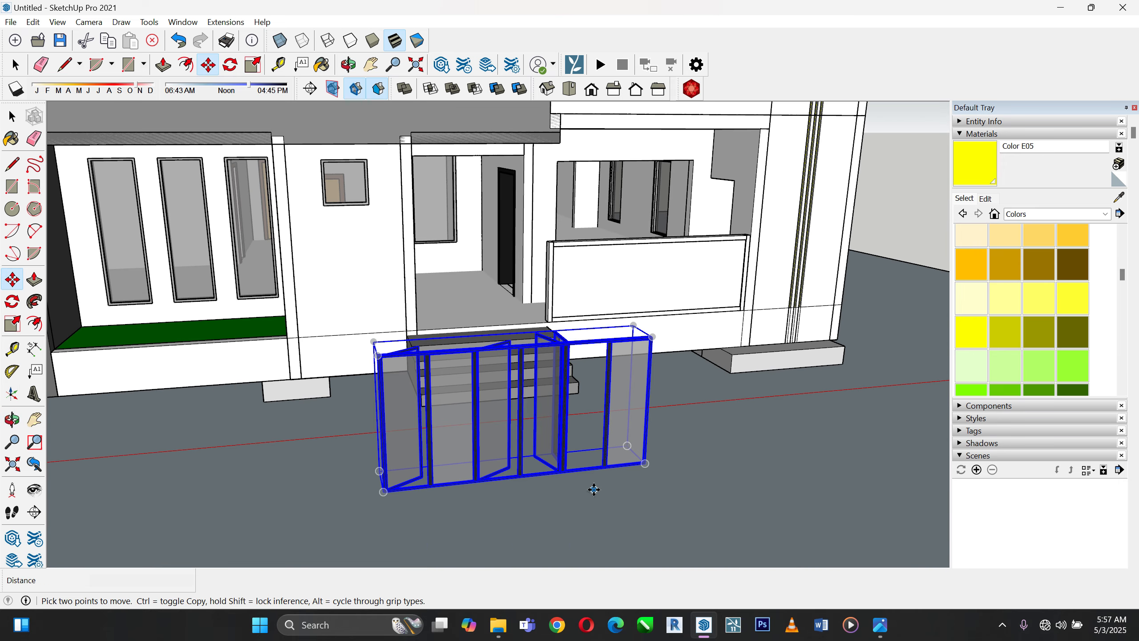
pyautogui.scroll(2, 593, 489)
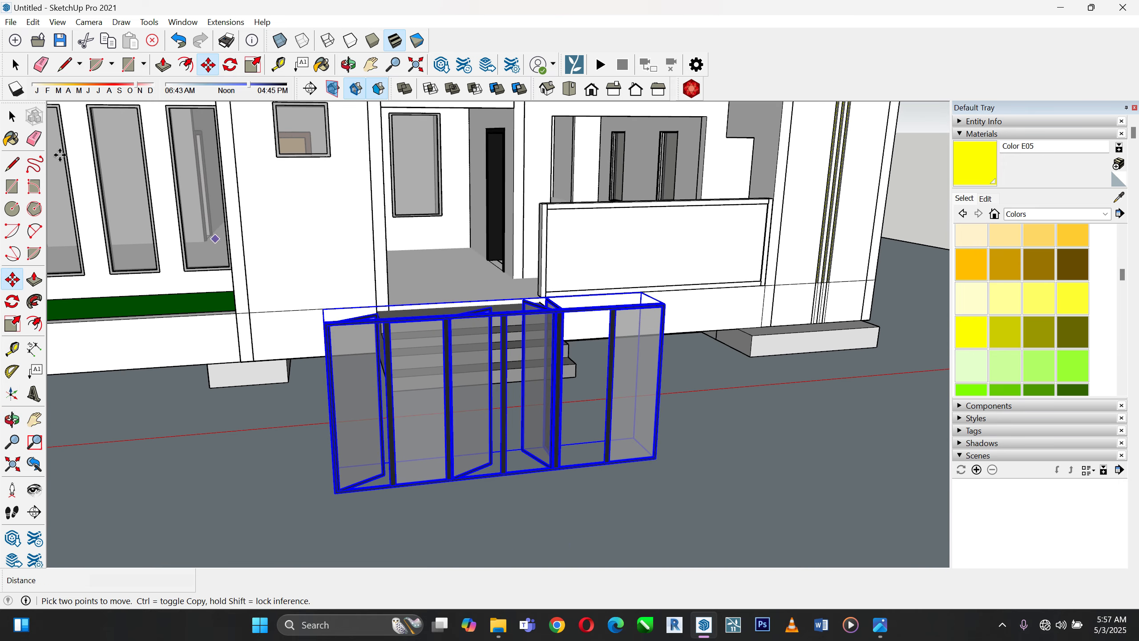
pyautogui.click(12, 120)
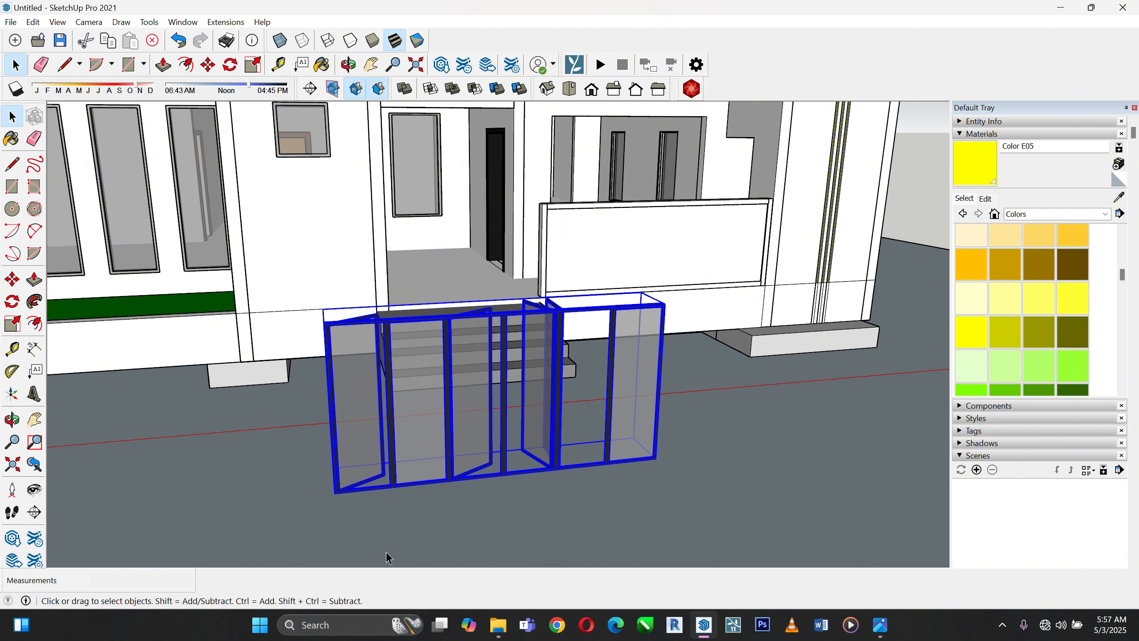
# Switch to File Explorer and open the 3 bedroom bungalow model from the Sketchup folder in Documents
pyautogui.click(498, 621)
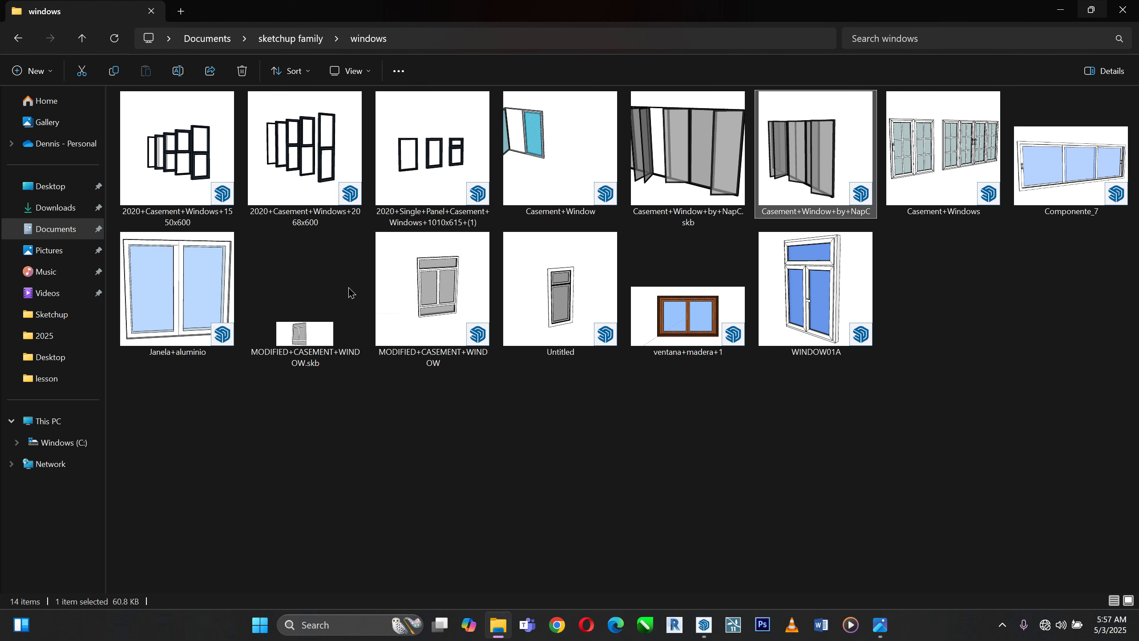
pyautogui.click(16, 39)
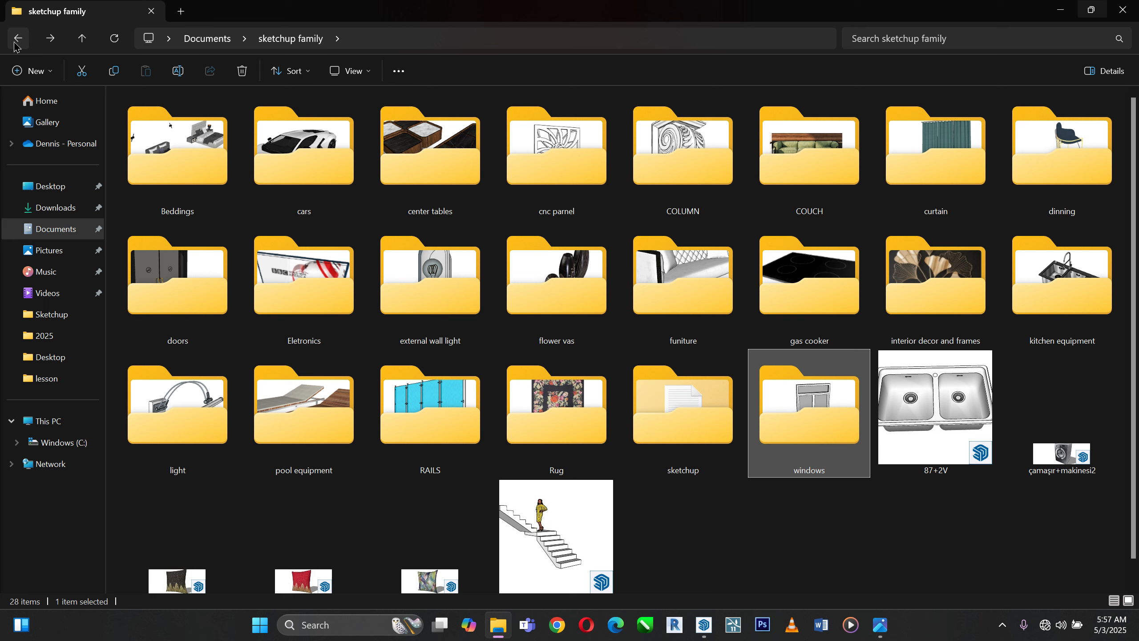
pyautogui.click(666, 393)
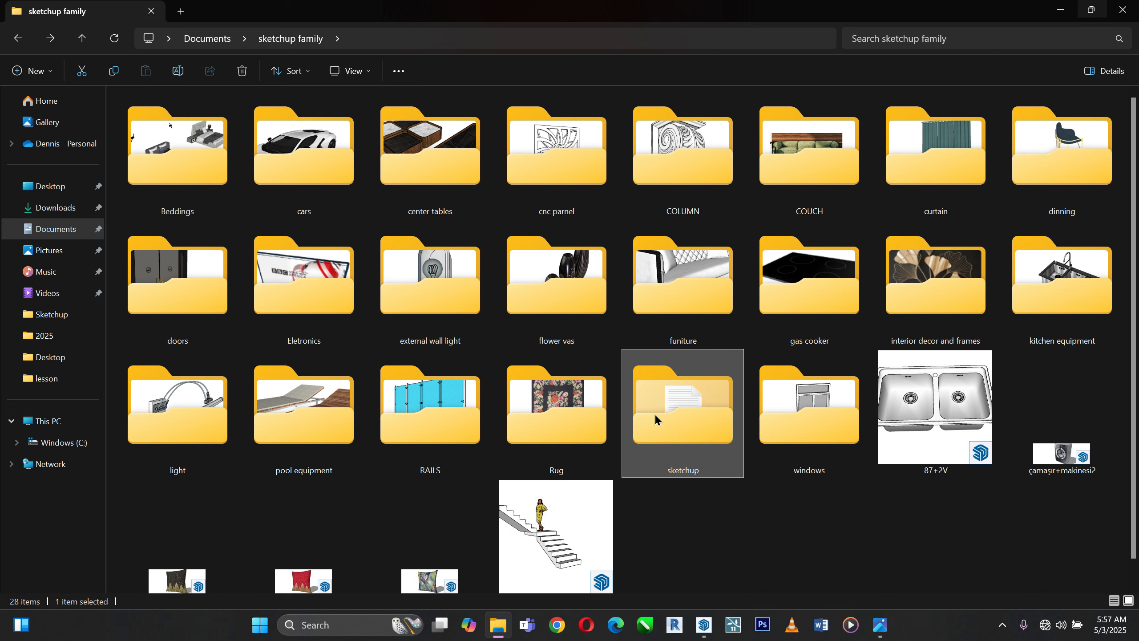
pyautogui.doubleClick(664, 405)
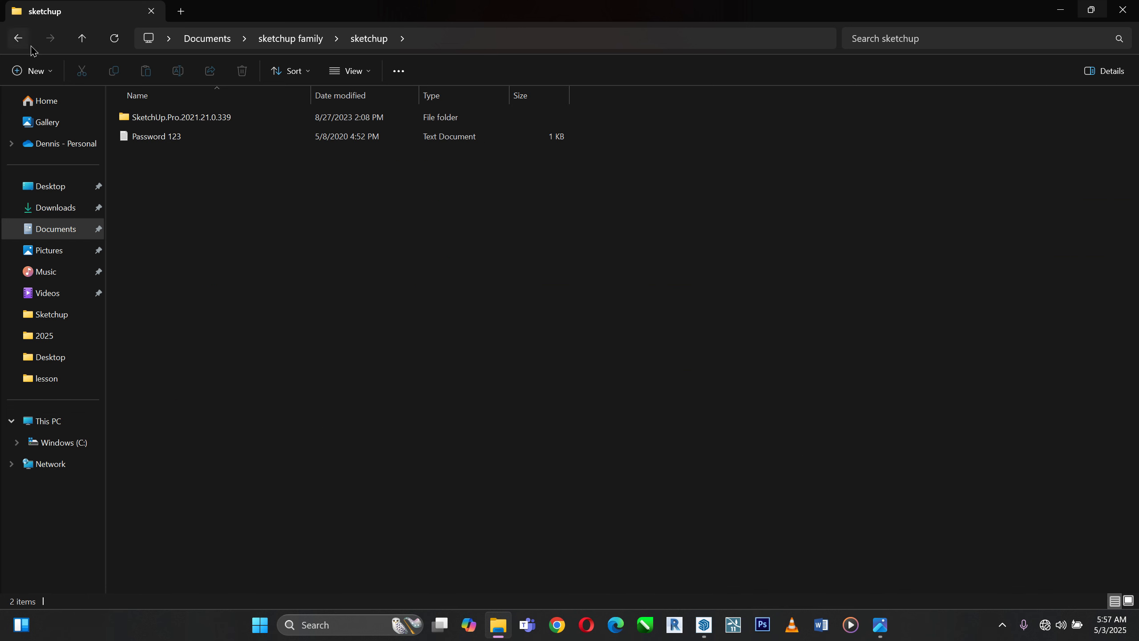
pyautogui.click(10, 42)
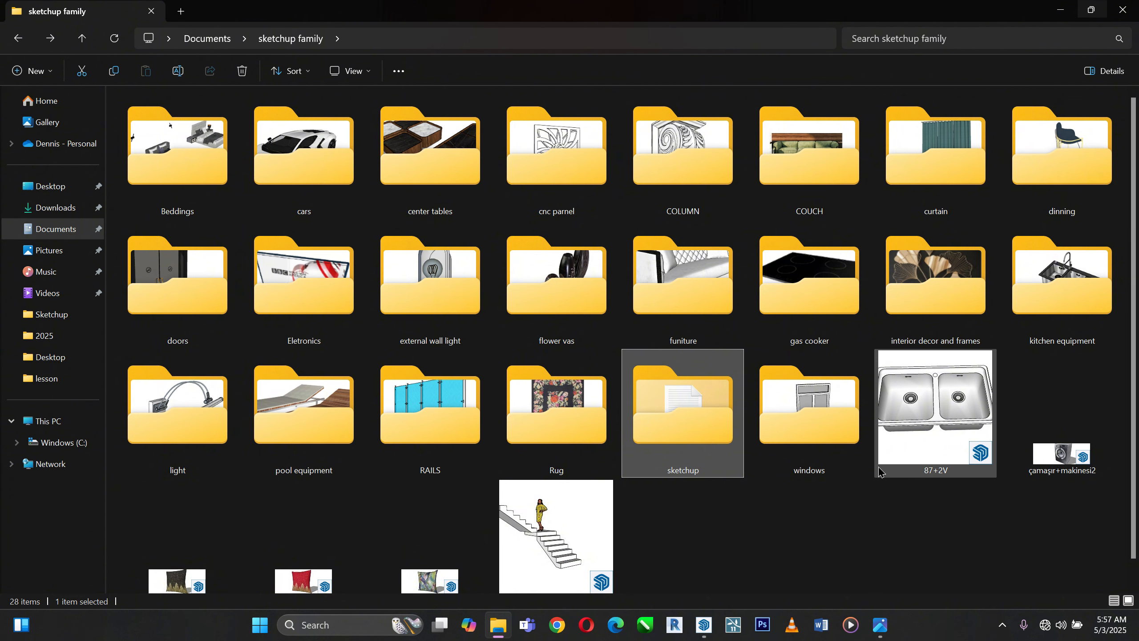
pyautogui.click(17, 39)
pyautogui.scroll(-5, 827, 291)
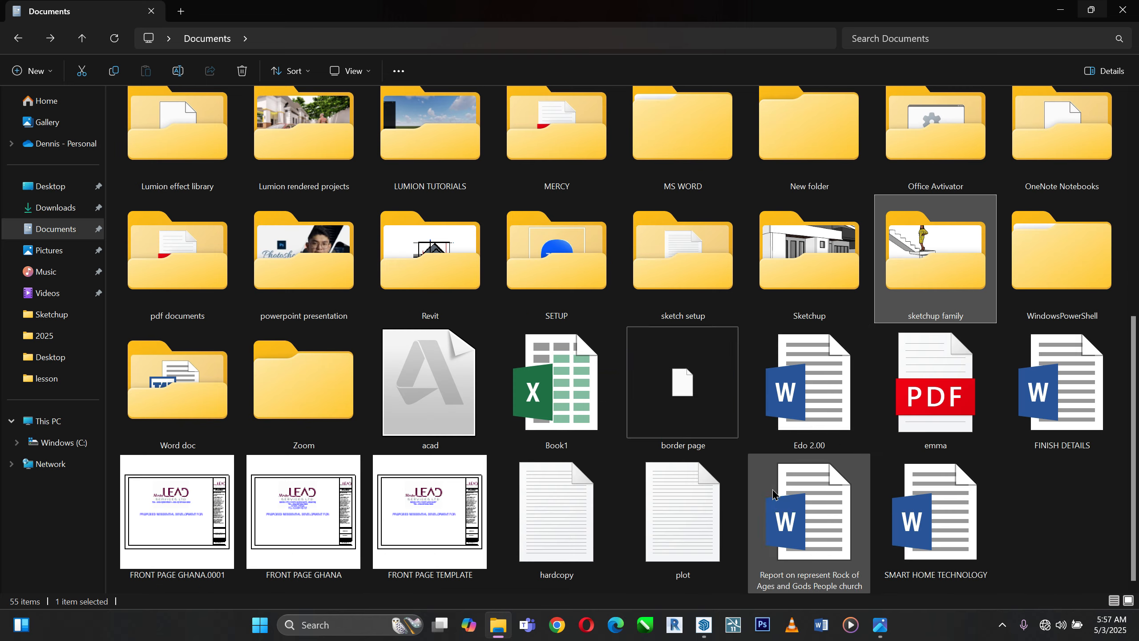
pyautogui.doubleClick(826, 259)
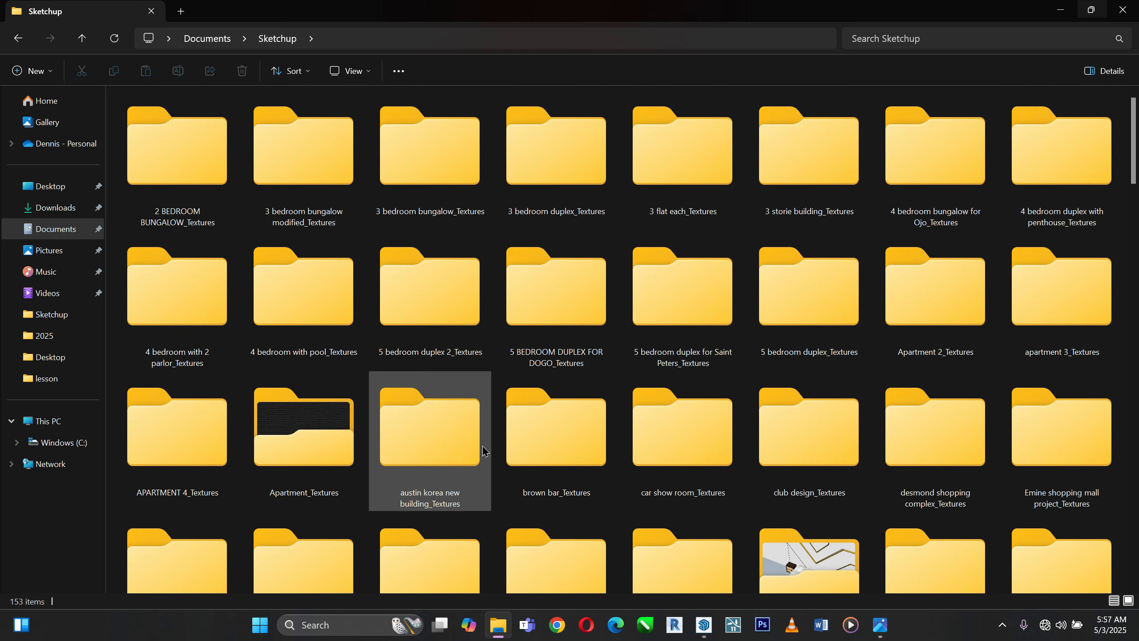
pyautogui.scroll(-5, 484, 450)
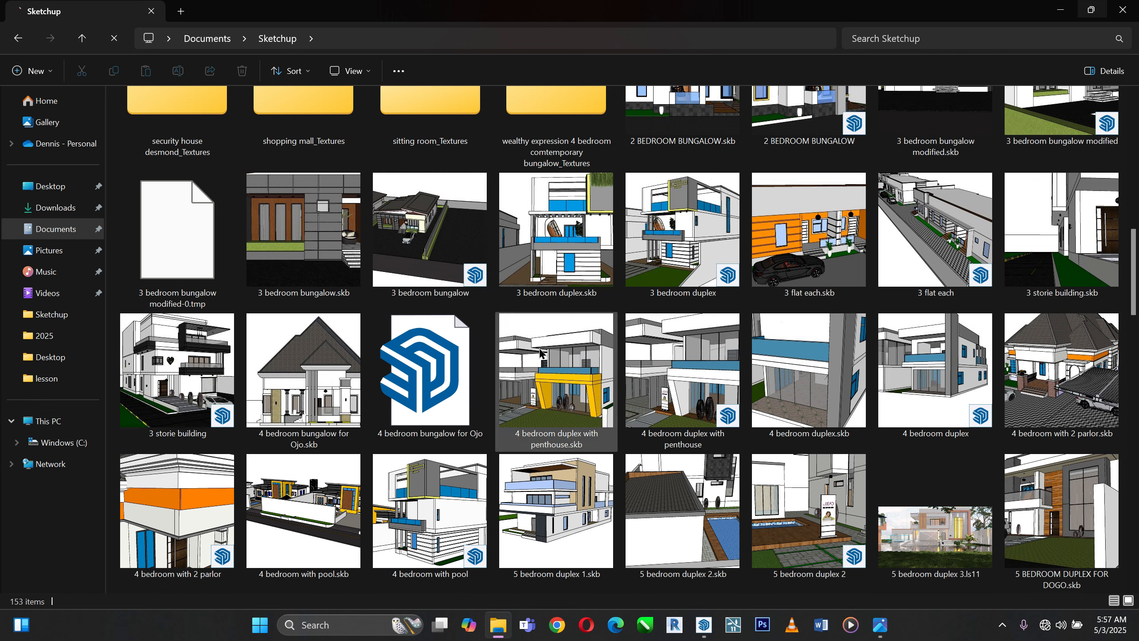
pyautogui.click(442, 211)
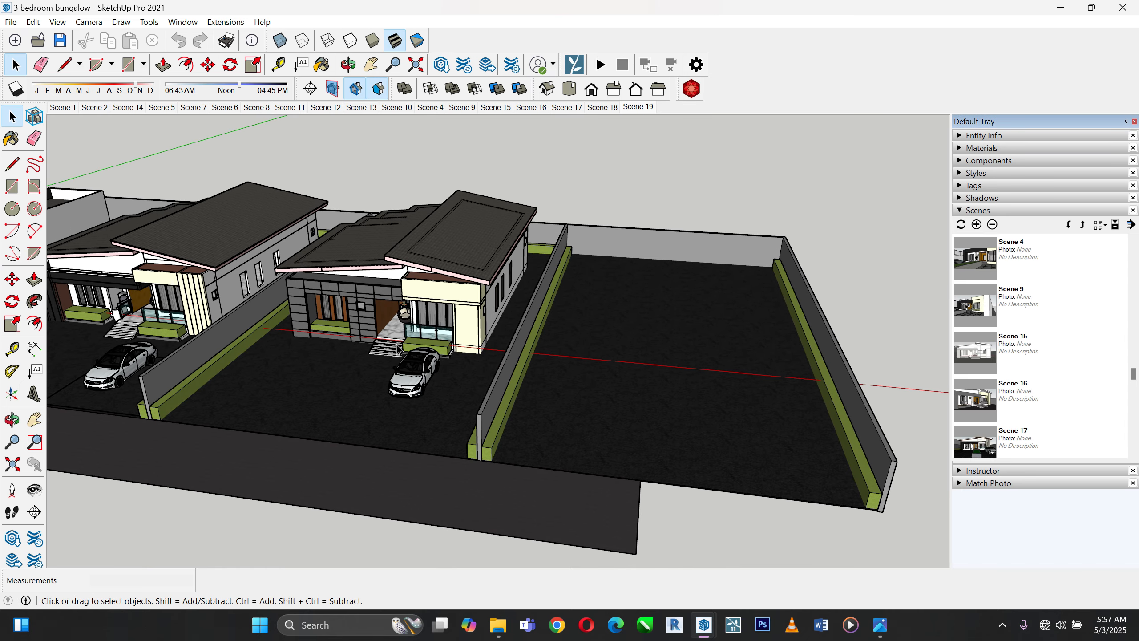
# Copy the four-panel window behind the glass railing of the 3 bedroom bungalow and return to the Untitled model
pyautogui.scroll(10, 398, 350)
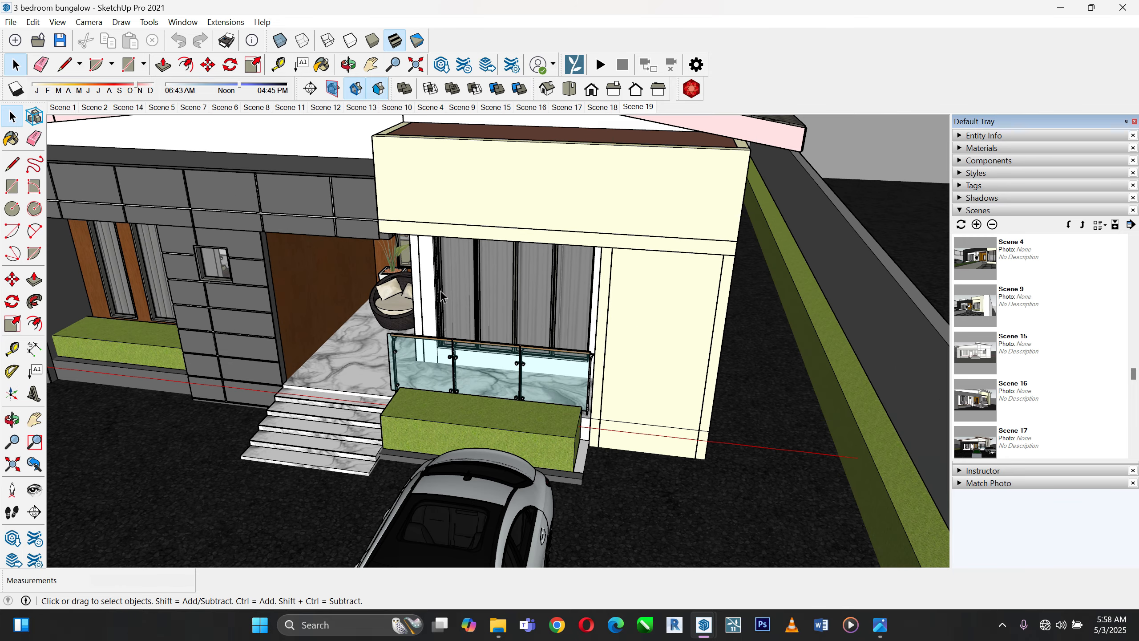
pyautogui.scroll(5, 452, 286)
pyautogui.click(507, 254)
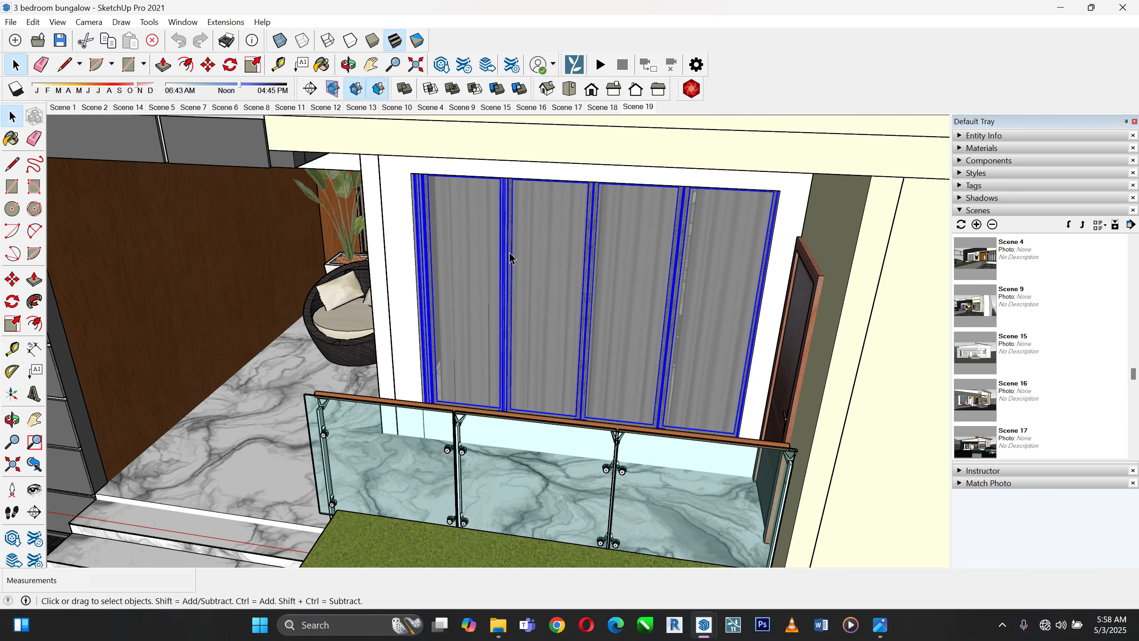
pyautogui.scroll(1, 509, 253)
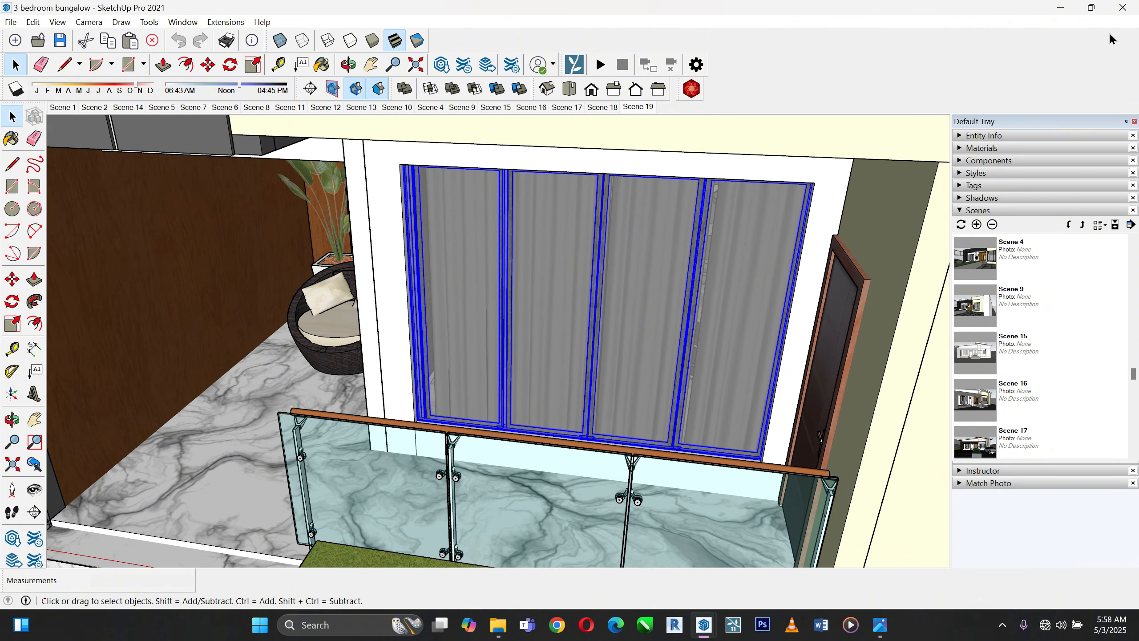
pyautogui.click(1061, 8)
# Delete the imported casement window and paste the copied four-panel window at the lower corner of the porch's window opening
pyautogui.scroll(-5, 569, 359)
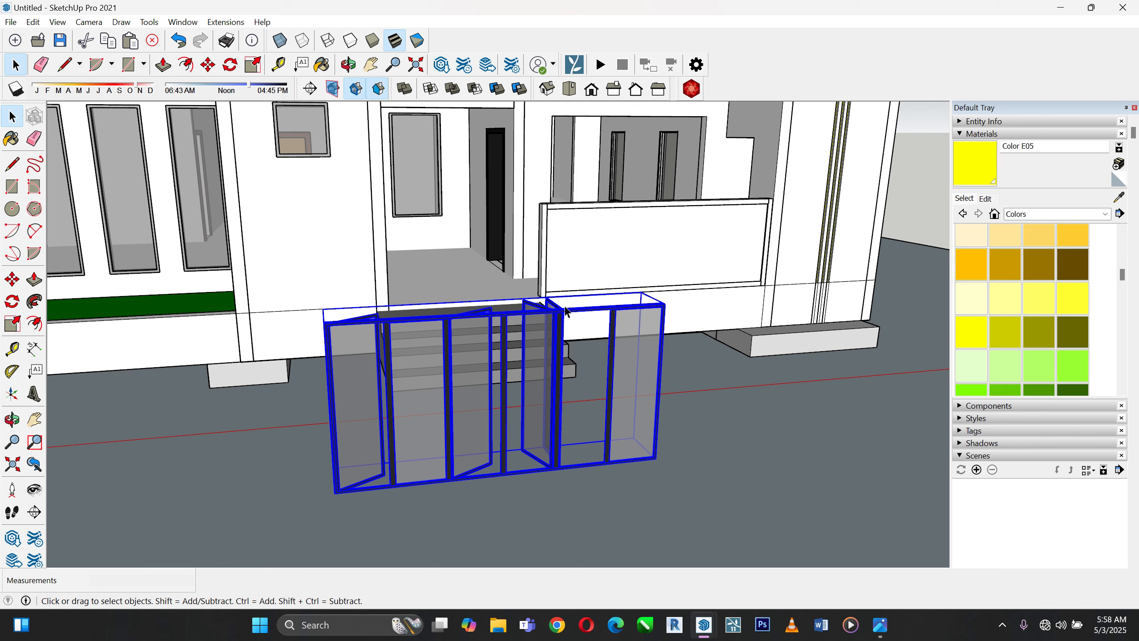
pyautogui.press('Delete')
pyautogui.moveTo(630, 275); pyautogui.dragTo(693, 259, button='middle')
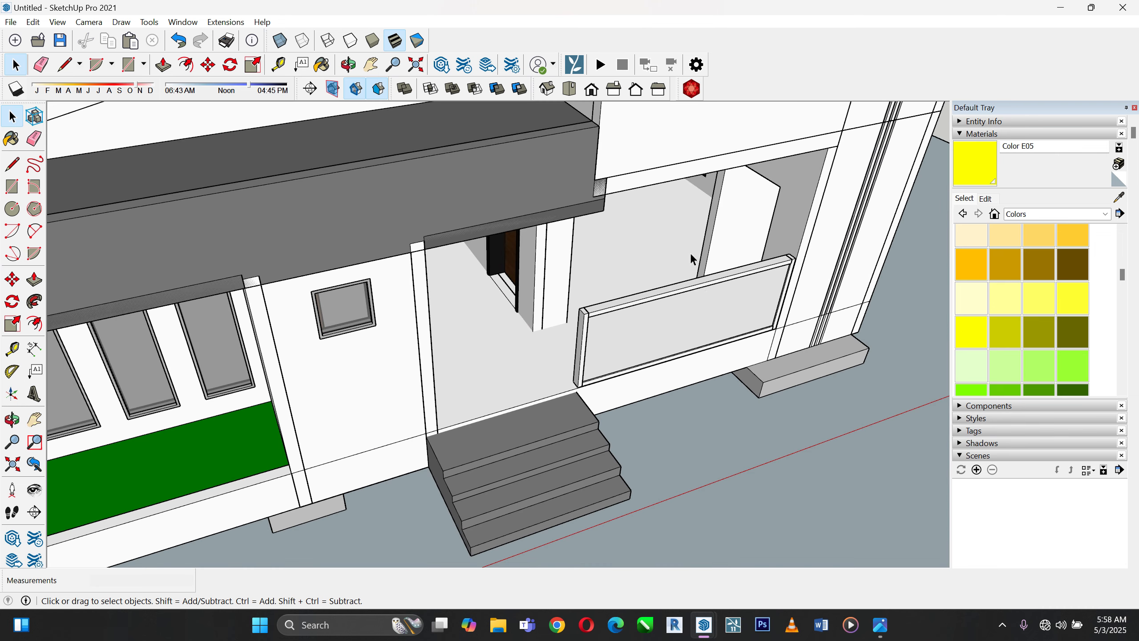
pyautogui.scroll(5, 544, 296)
pyautogui.moveTo(544, 295); pyautogui.dragTo(626, 336, button='middle')
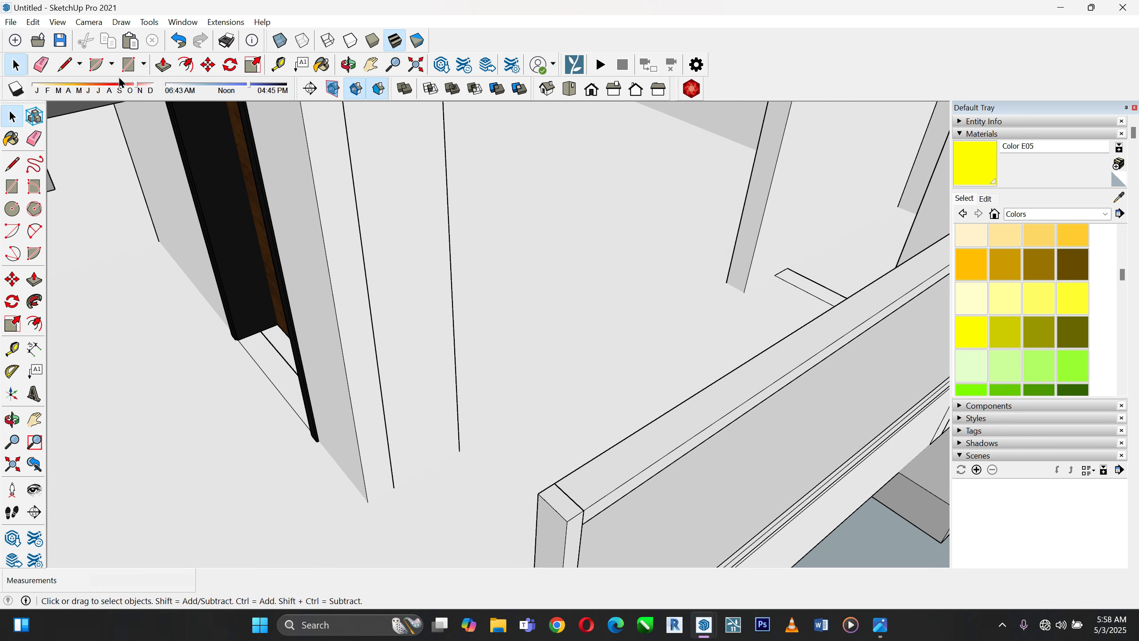
pyautogui.click(6, 22)
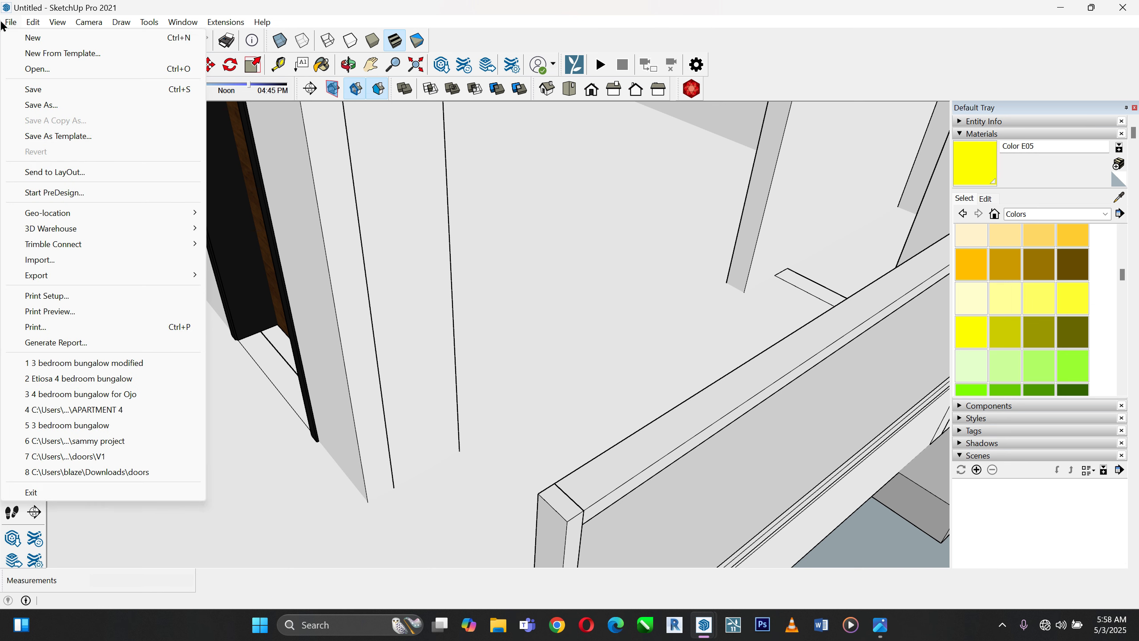
pyautogui.moveTo(33, 23)
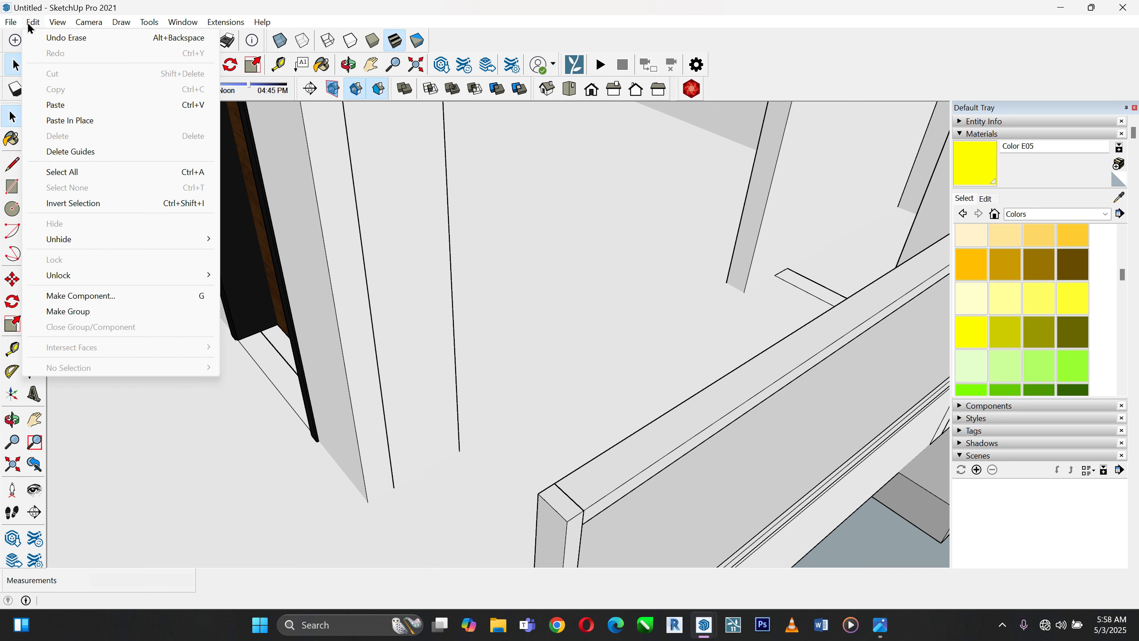
pyautogui.click(55, 105)
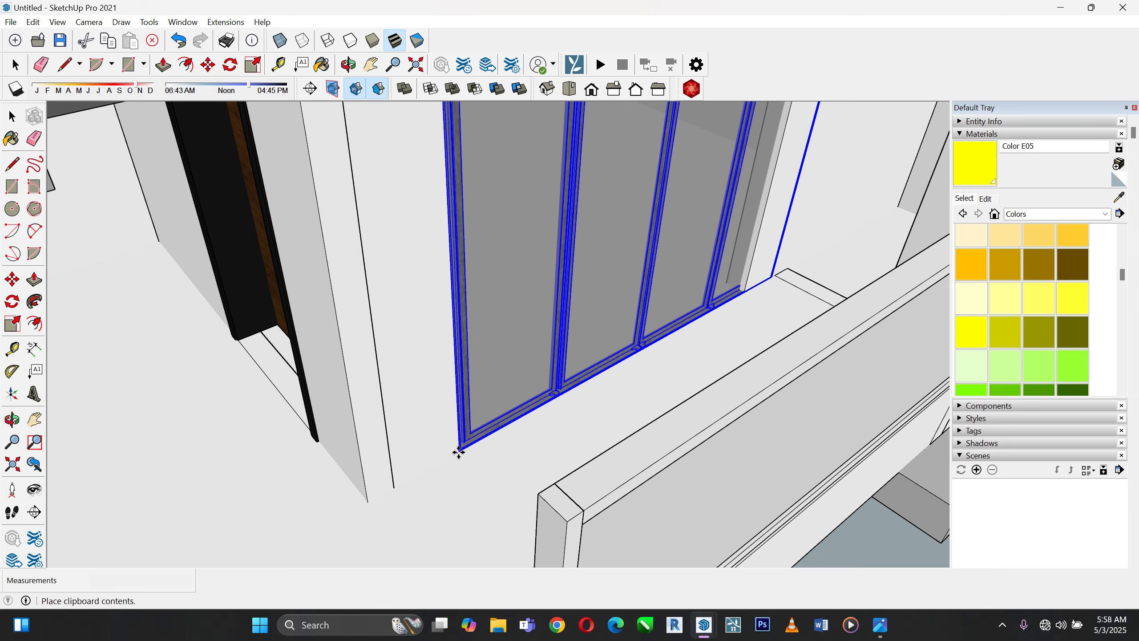
pyautogui.click(459, 452)
# Scale the pasted window's height along the blue axis up to the top edge of the opening
pyautogui.scroll(-5, 280, 462)
pyautogui.scroll(4, 650, 202)
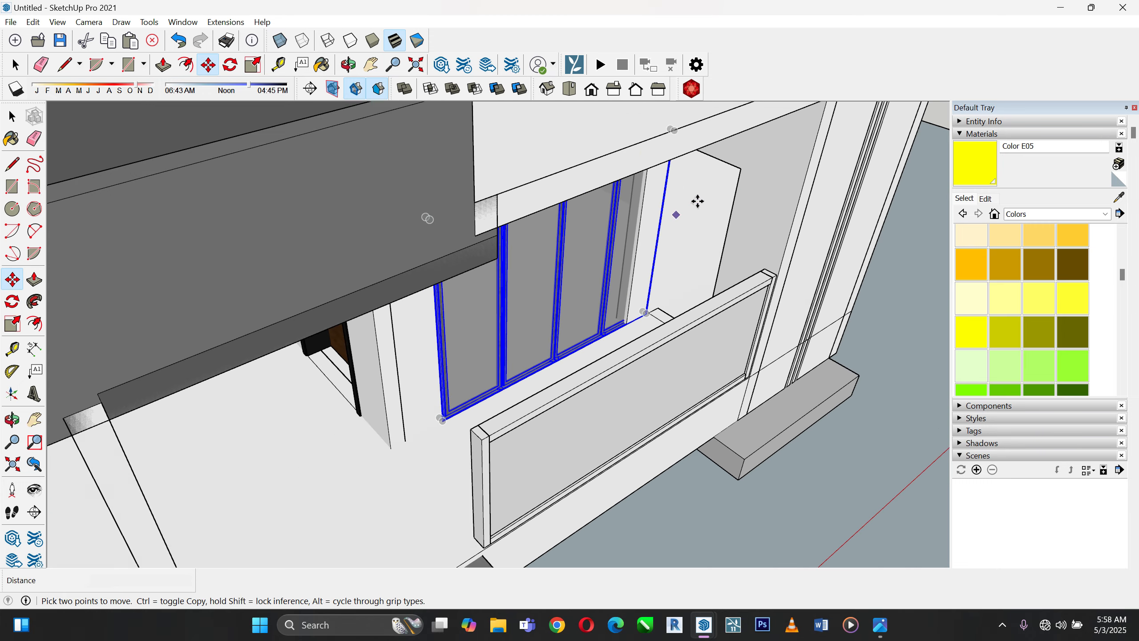
pyautogui.moveTo(636, 198); pyautogui.dragTo(496, 106, button='middle')
pyautogui.scroll(4, 445, 229)
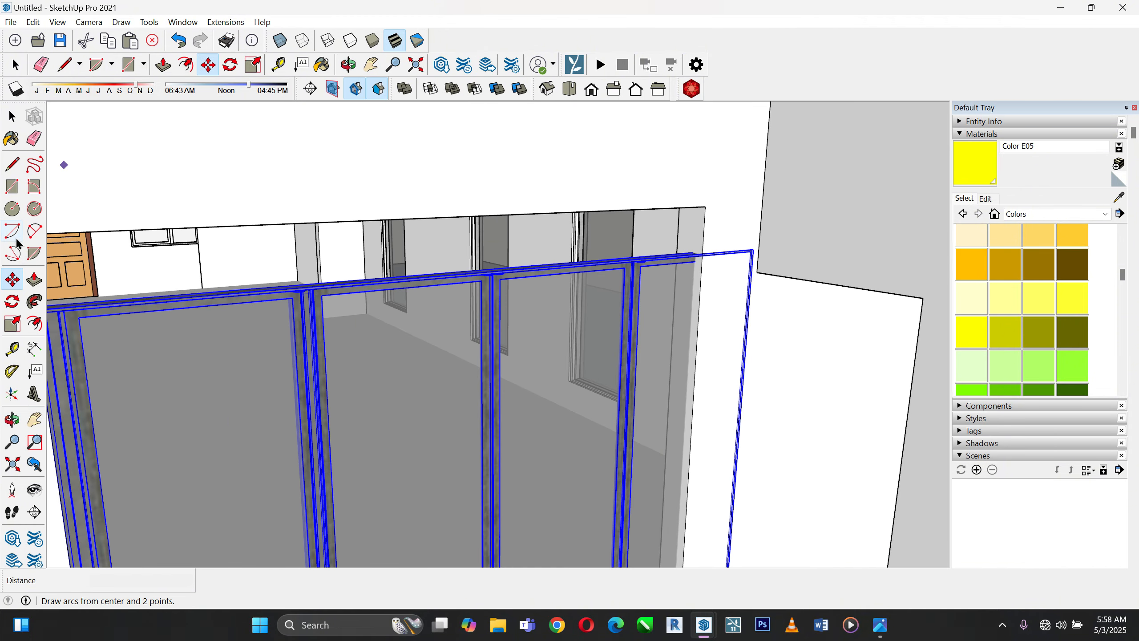
pyautogui.click(12, 323)
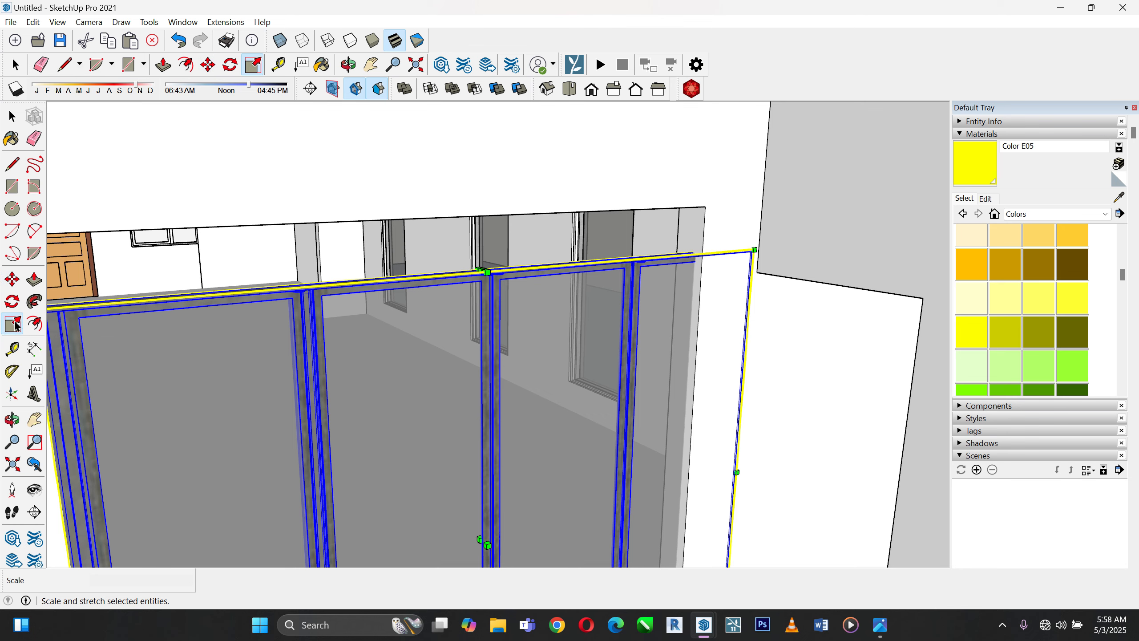
pyautogui.scroll(1, 488, 298)
pyautogui.scroll(2, 483, 267)
pyautogui.moveTo(481, 269); pyautogui.dragTo(481, 152)
pyautogui.scroll(-8, 448, 242)
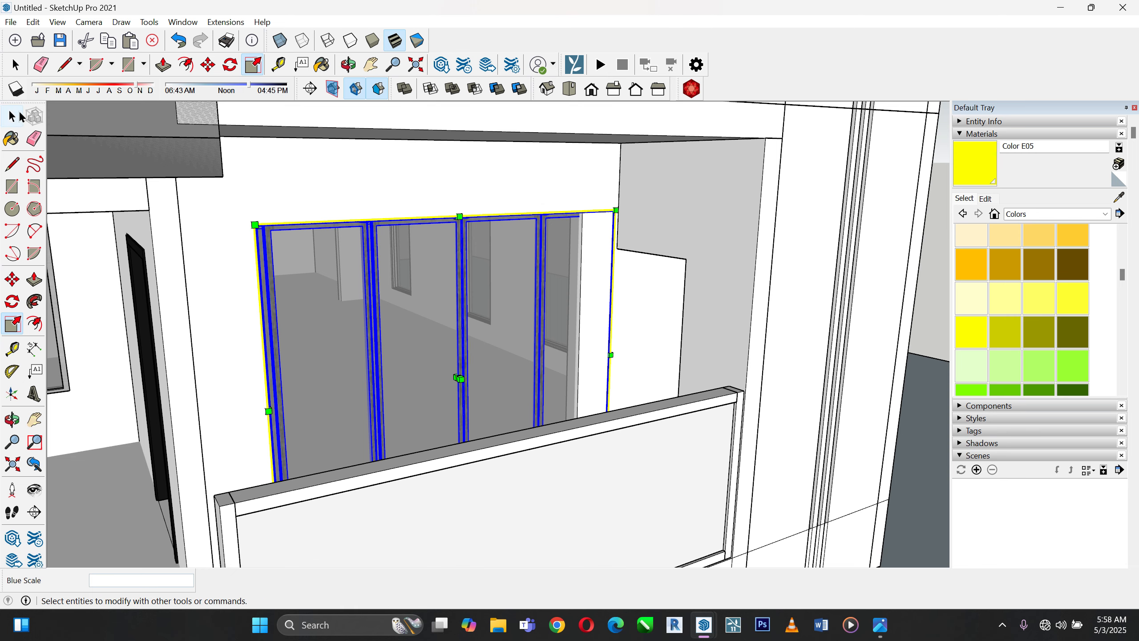
# Move the four-panel window about 490 mm straight out of its opening onto the porch floor
pyautogui.press('space')
pyautogui.scroll(-2, 315, 233)
pyautogui.moveTo(323, 268); pyautogui.dragTo(361, 341, button='middle')
pyautogui.scroll(-2, 350, 359)
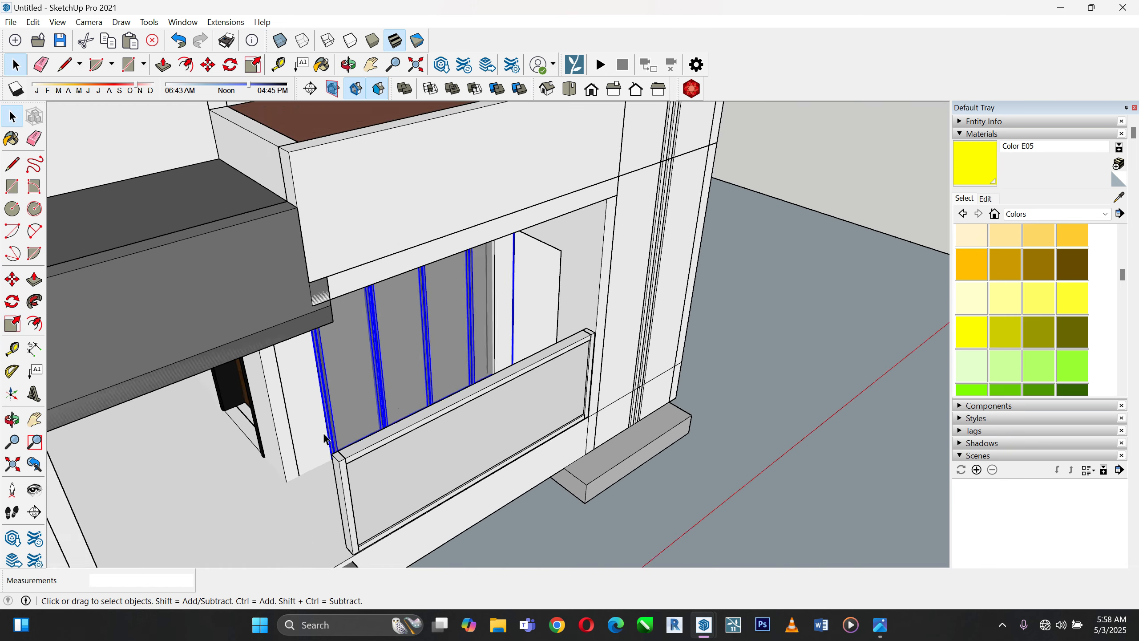
pyautogui.scroll(5, 312, 427)
pyautogui.moveTo(313, 427); pyautogui.dragTo(452, 444, button='middle')
pyautogui.scroll(2, 461, 453)
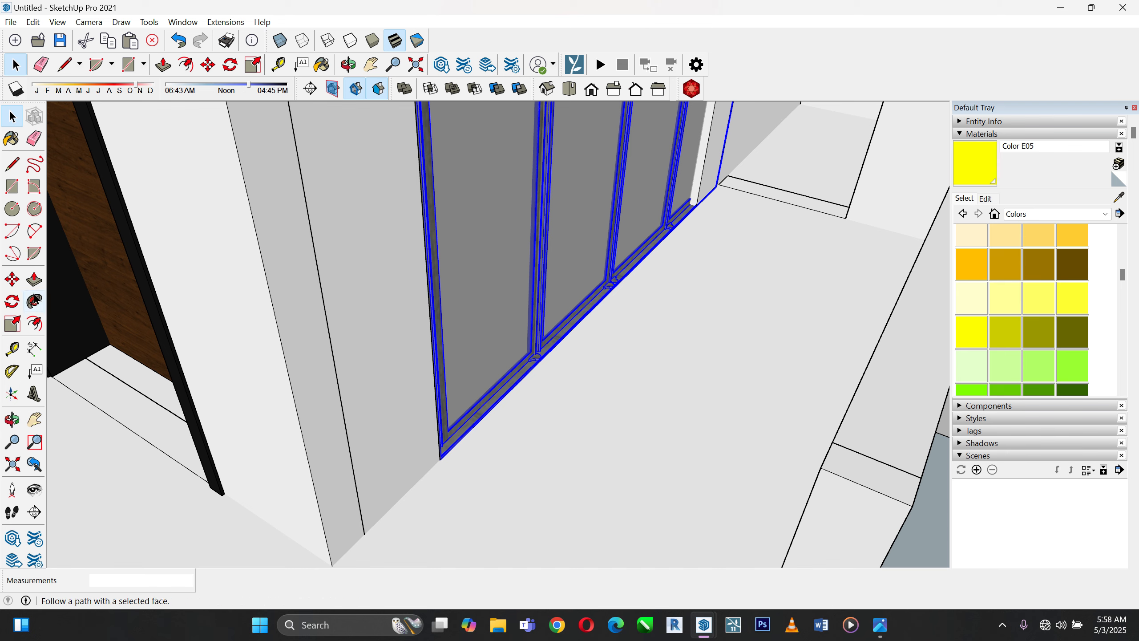
pyautogui.click(12, 279)
pyautogui.click(440, 459)
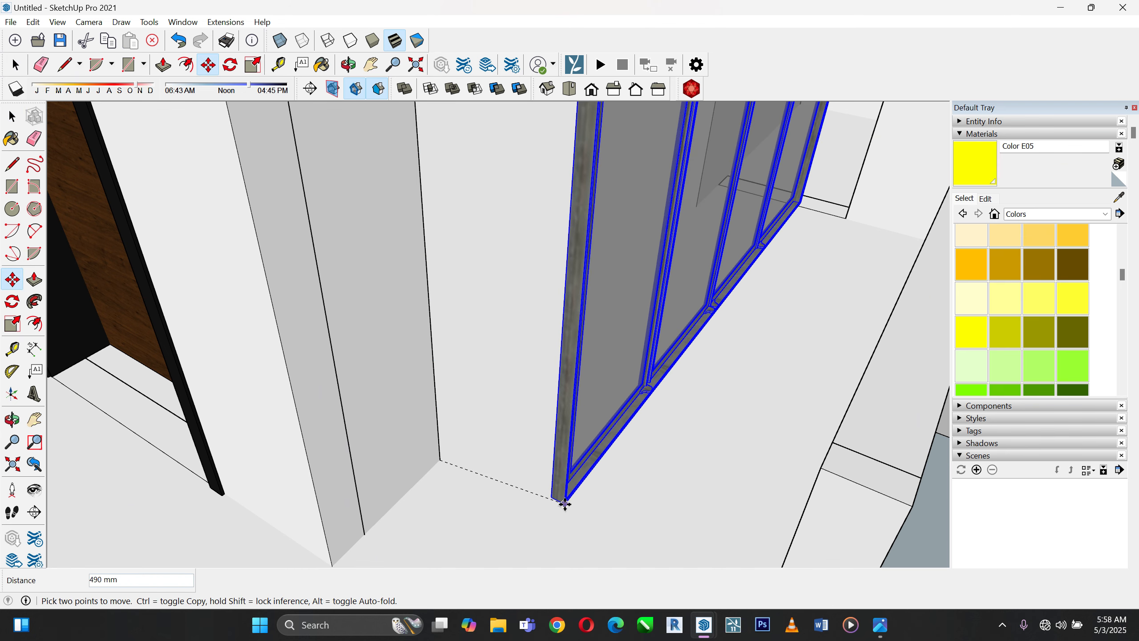
pyautogui.click(565, 503)
# Examine the moved window's side frame and its gap to the adjacent jamb of the opening
pyautogui.scroll(2, 460, 425)
pyautogui.moveTo(461, 425); pyautogui.dragTo(237, 349, button='middle')
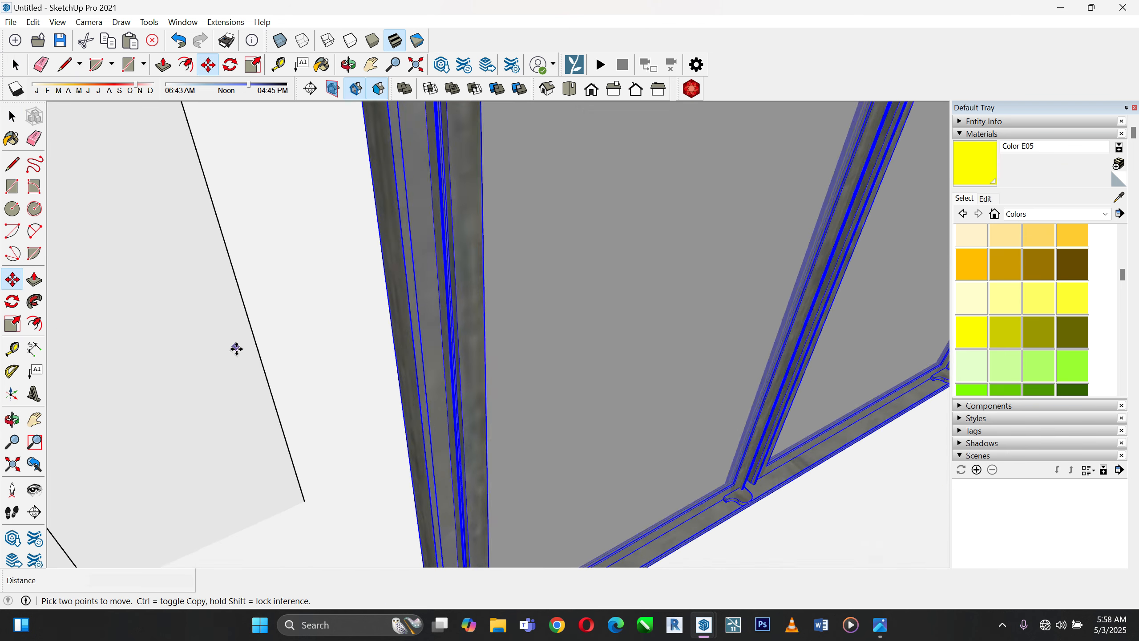
pyautogui.scroll(3, 242, 349)
pyautogui.moveTo(300, 366); pyautogui.dragTo(229, 369, button='middle')
pyautogui.scroll(-2, 446, 296)
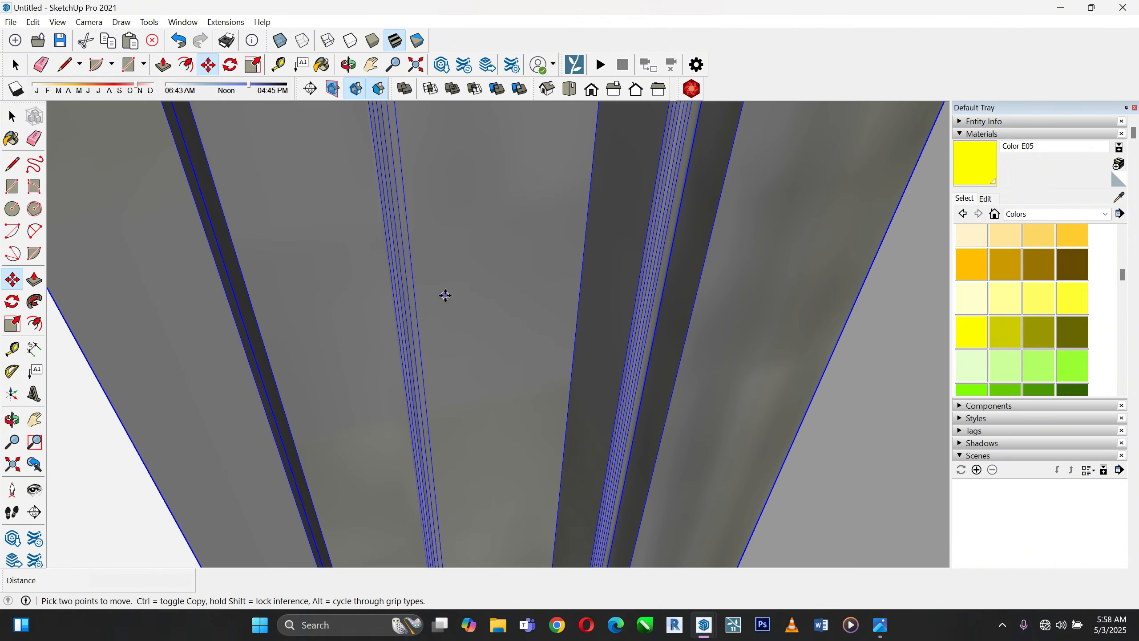
pyautogui.scroll(-4, 533, 214)
pyautogui.scroll(-2, 323, 233)
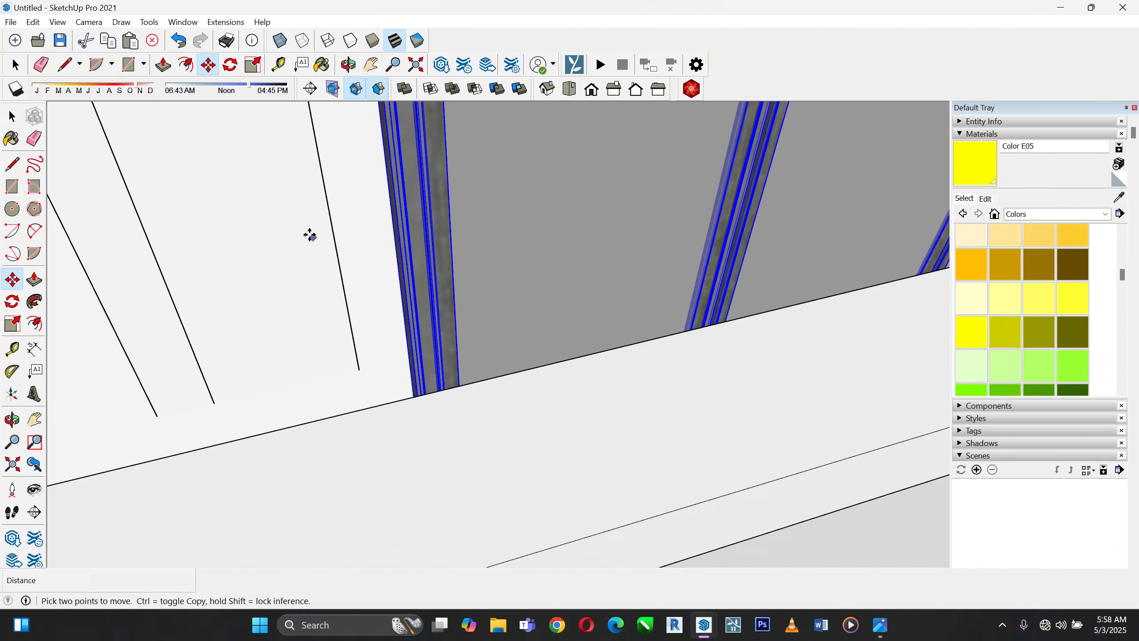
pyautogui.scroll(1, 310, 234)
pyautogui.moveTo(362, 246); pyautogui.dragTo(328, 248, button='middle')
pyautogui.scroll(-4, 353, 194)
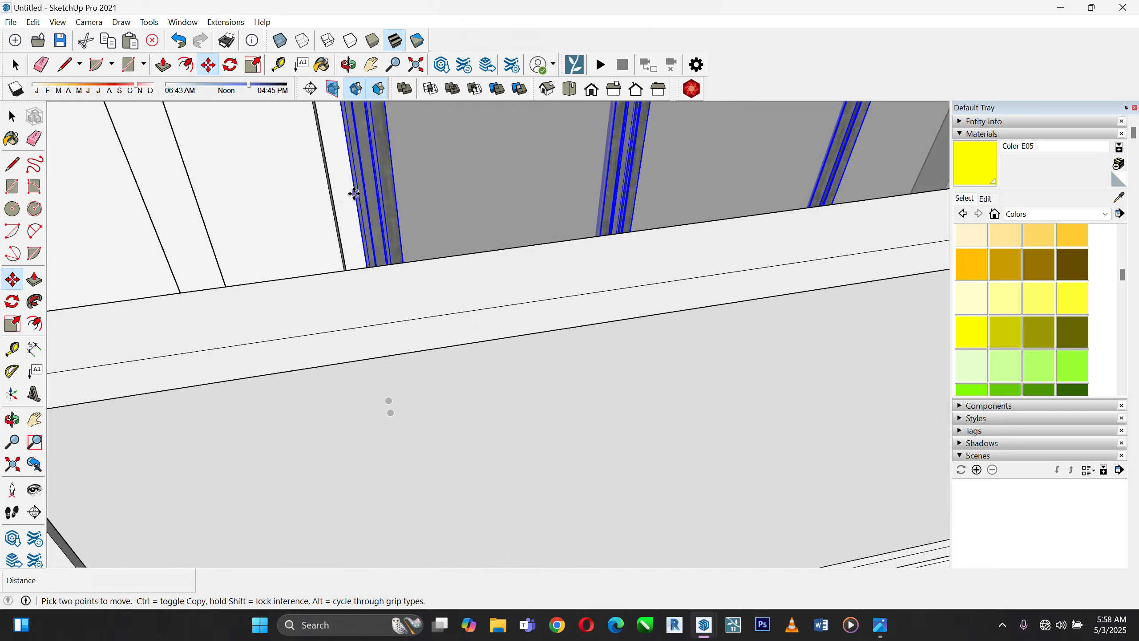
pyautogui.moveTo(334, 207); pyautogui.dragTo(526, 257, button='middle')
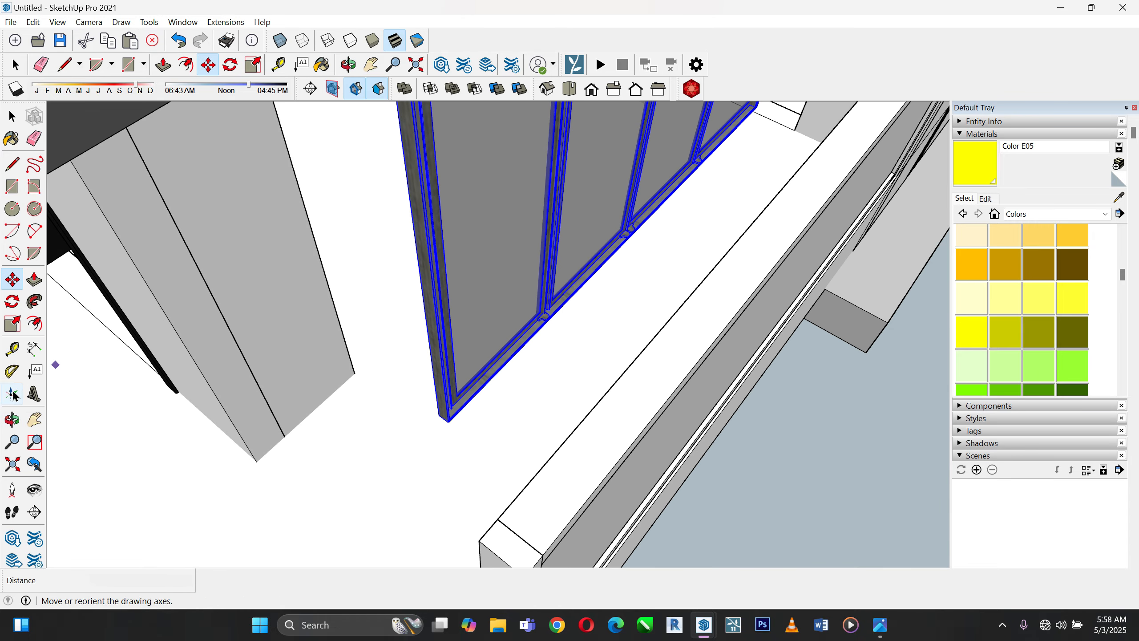
# Measure the four-panel window's width along its bottom edge
pyautogui.click(12, 349)
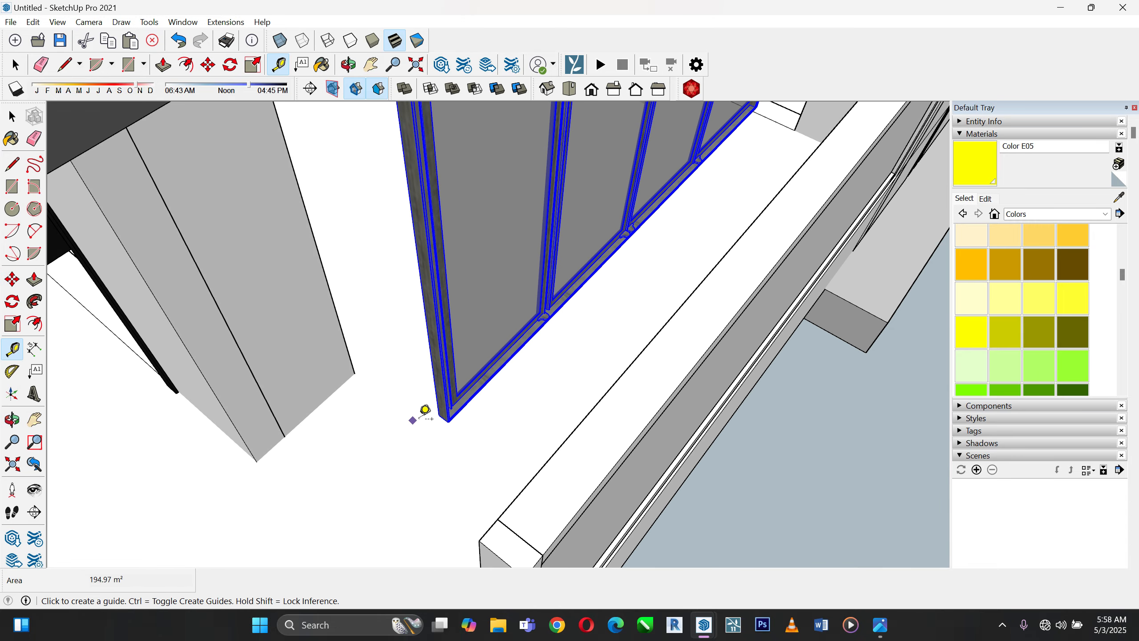
pyautogui.click(448, 422)
pyautogui.scroll(-2, 241, 454)
pyautogui.scroll(1, 661, 182)
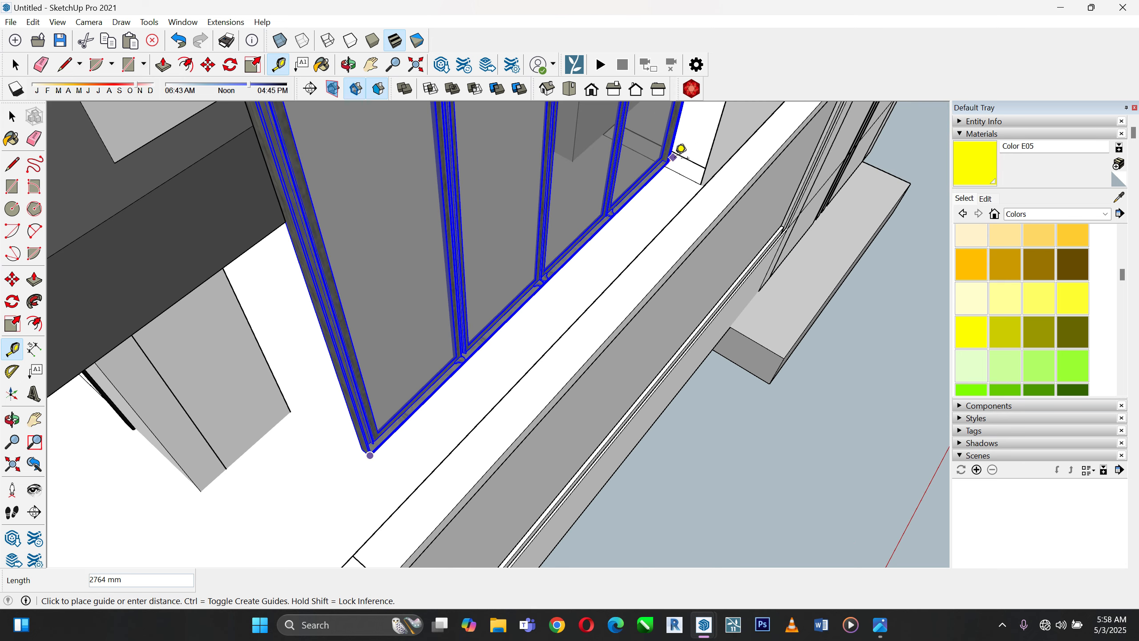
pyautogui.scroll(4, 680, 151)
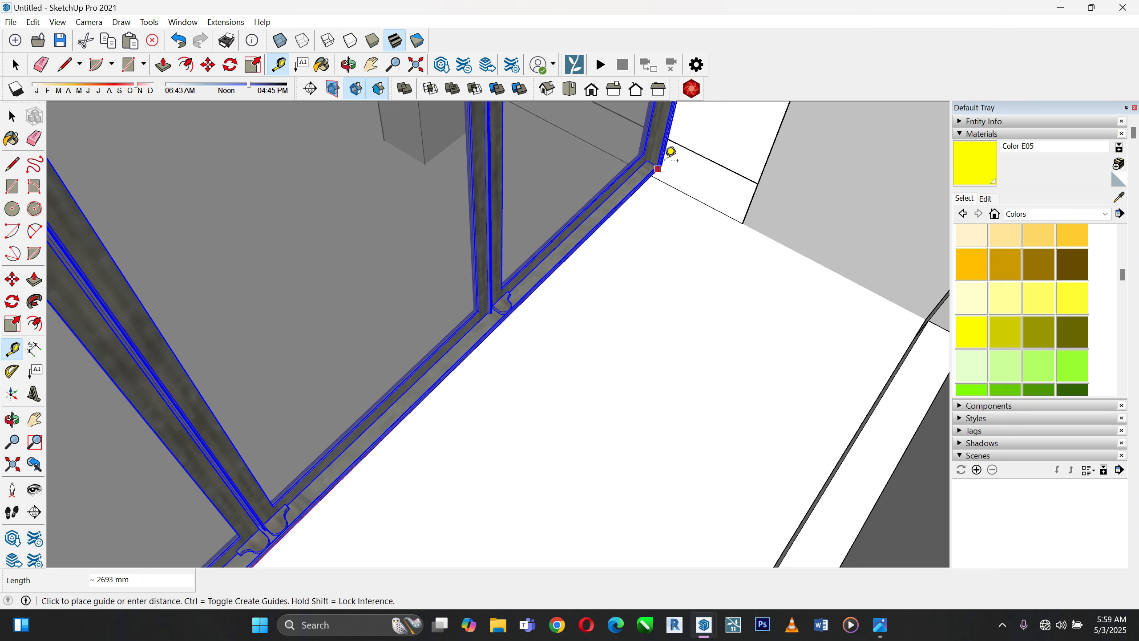
pyautogui.scroll(-4, 671, 152)
pyautogui.click(12, 116)
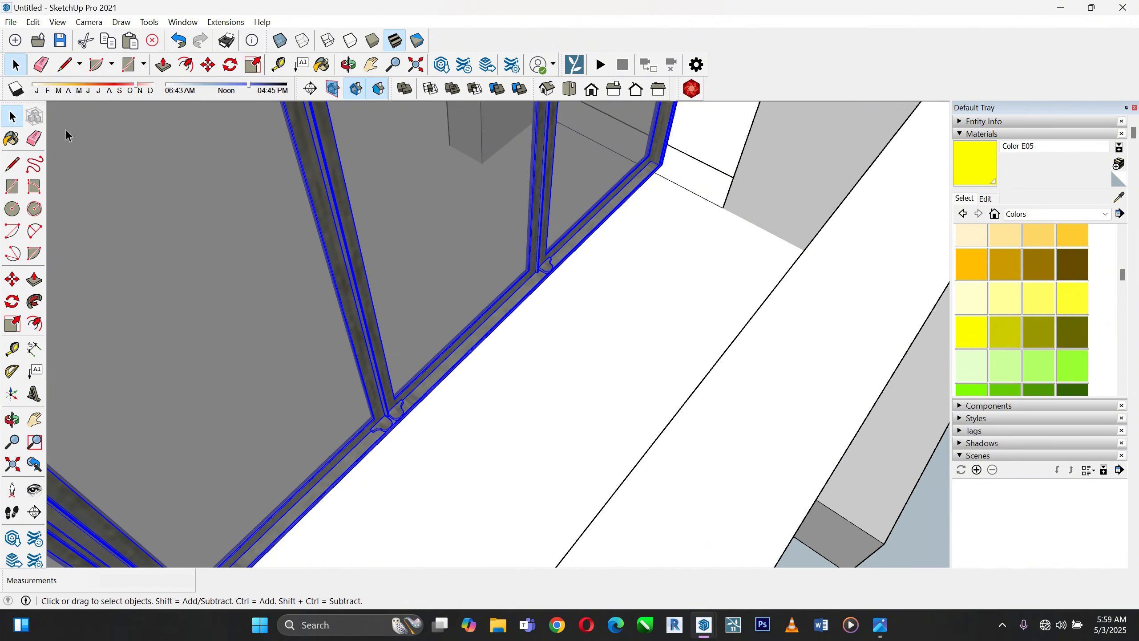
# Move the four-panel window by its lower corner to the ground in front of the porch railing
pyautogui.scroll(3, 374, 137)
pyautogui.scroll(-3, 374, 137)
pyautogui.scroll(-2, 528, 146)
pyautogui.moveTo(251, 280); pyautogui.dragTo(195, 398, button='middle')
pyautogui.click(12, 279)
pyautogui.click(297, 417)
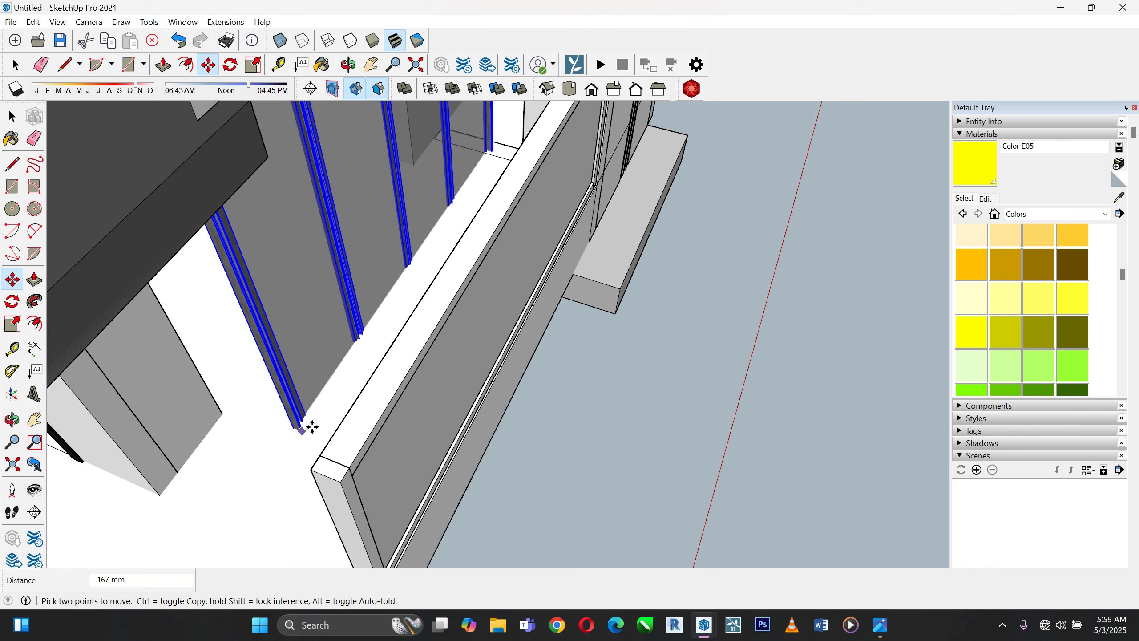
pyautogui.click(753, 463)
# Push the opening's jamb face beside the entrance door 300 mm into the wall to widen the window opening
pyautogui.scroll(2, 122, 351)
pyautogui.moveTo(183, 375); pyautogui.dragTo(178, 219, button='middle')
pyautogui.scroll(3, 188, 226)
pyautogui.moveTo(359, 312); pyautogui.dragTo(187, 313, button='middle')
pyautogui.click(9, 116)
pyautogui.doubleClick(205, 193)
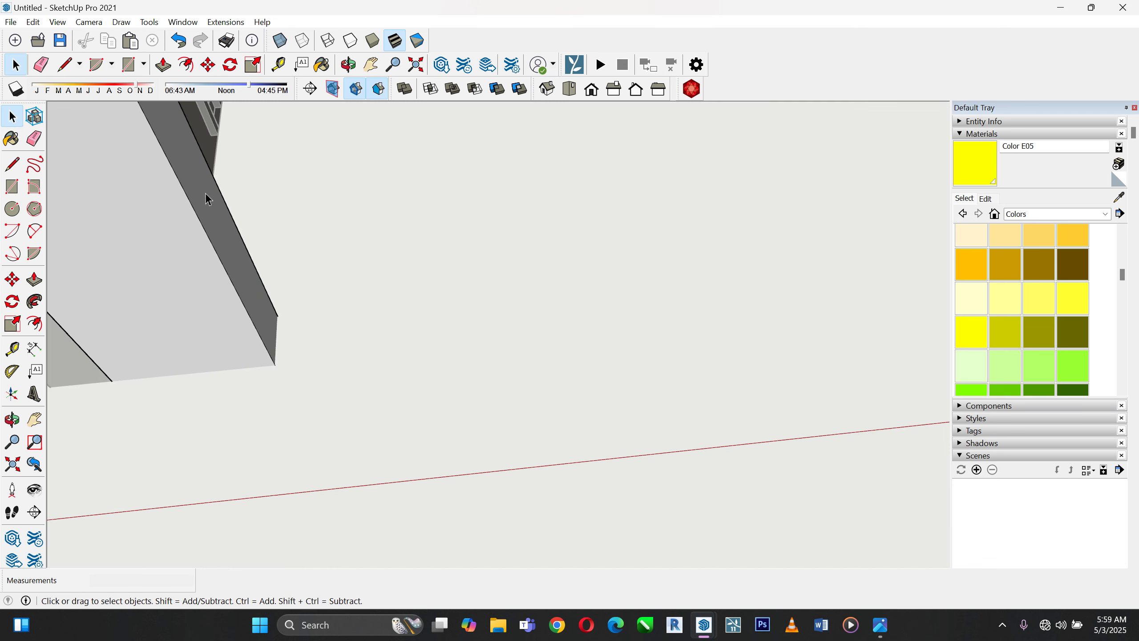
pyautogui.tripleClick(206, 194)
pyautogui.click(204, 191)
pyautogui.click(35, 279)
pyautogui.moveTo(253, 271); pyautogui.dragTo(171, 280)
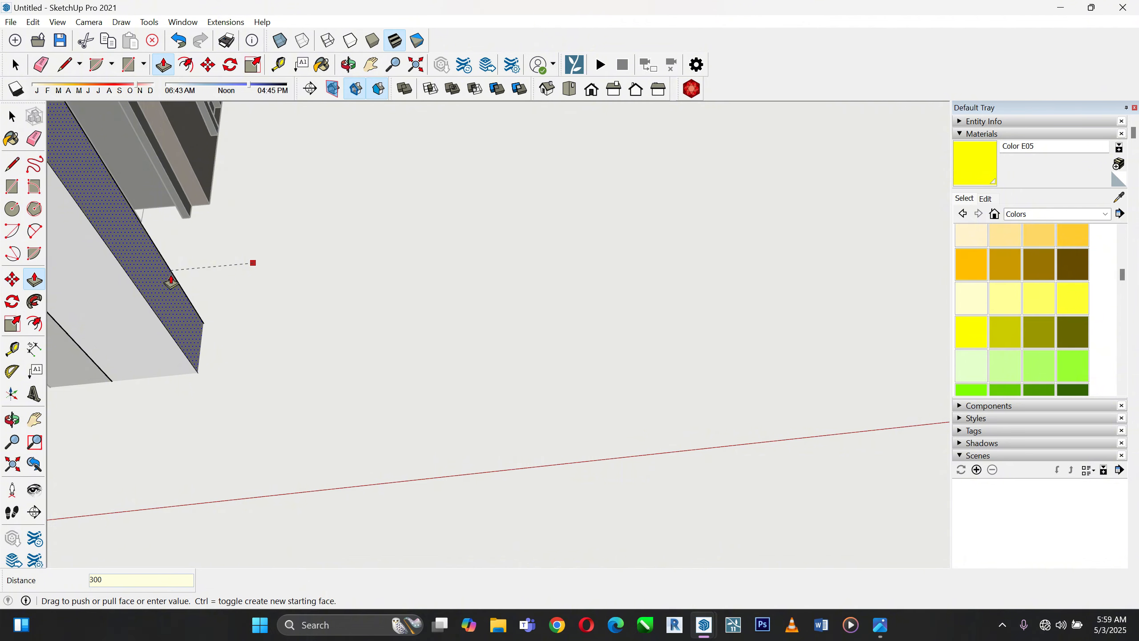
pyautogui.press('Return')
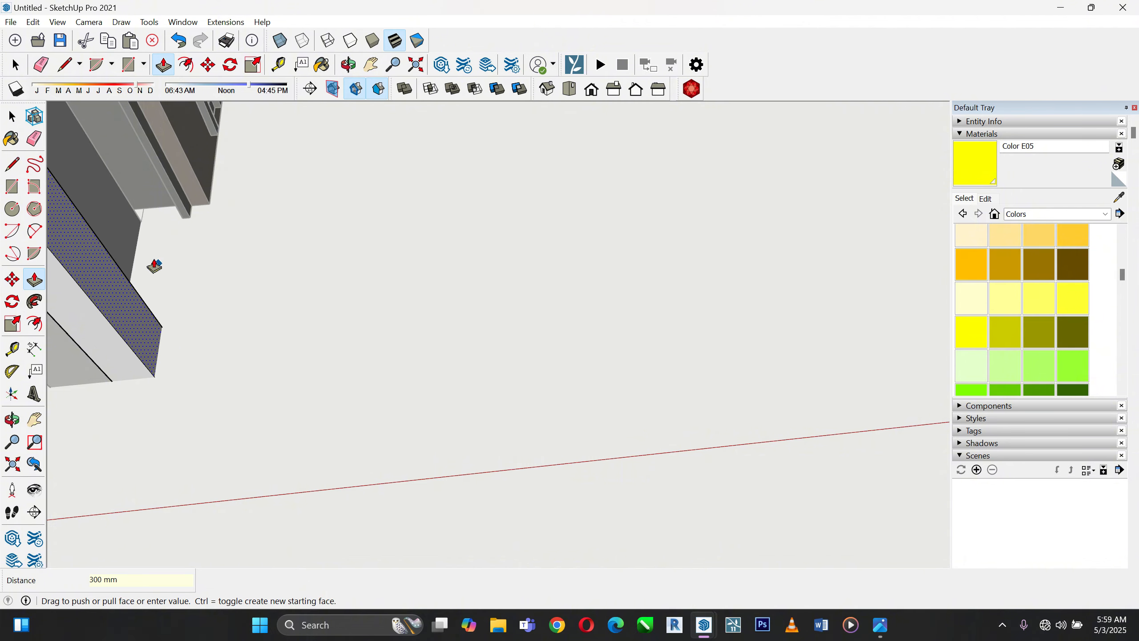
pyautogui.press('space')
# Measure across the widened window opening from the pushed jamb toward the opposite jamb
pyautogui.scroll(-2, 517, 296)
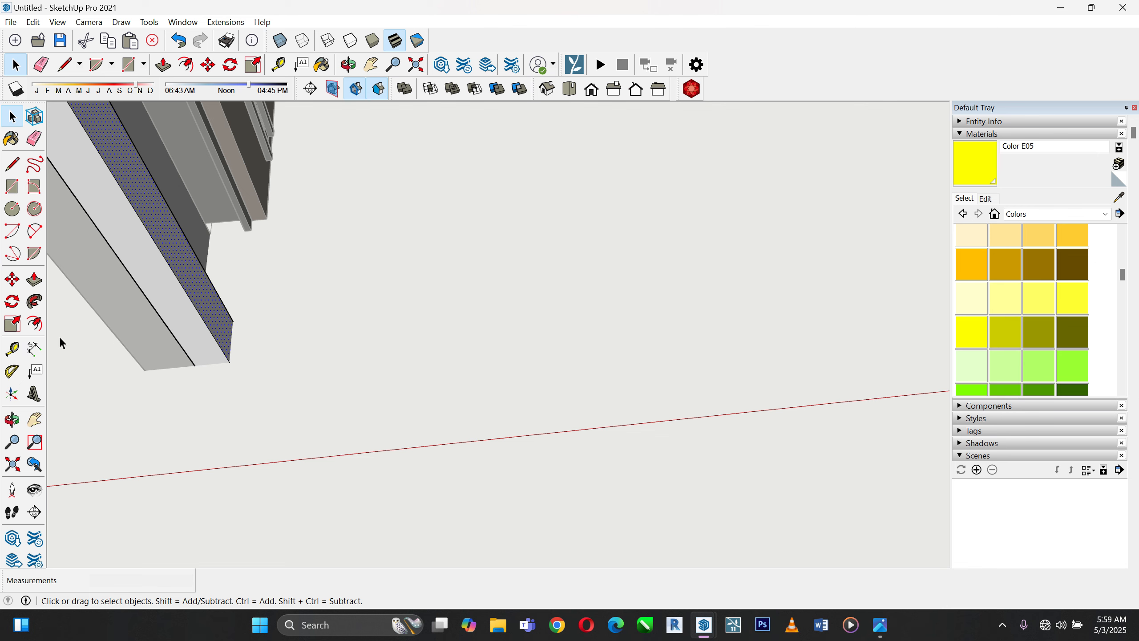
pyautogui.click(12, 348)
pyautogui.click(232, 332)
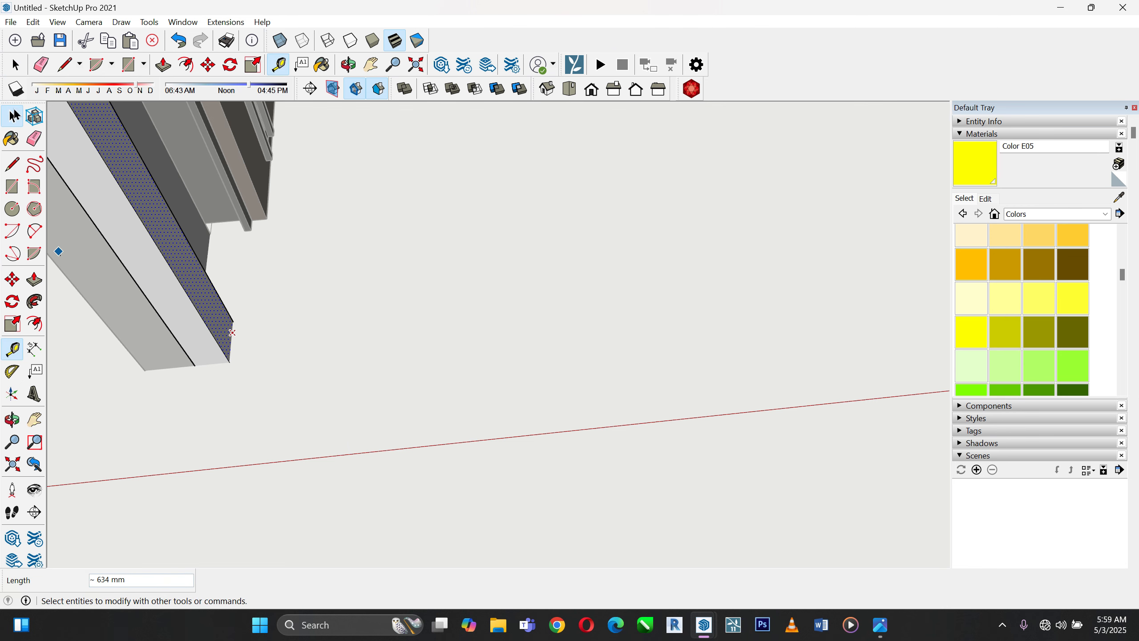
pyautogui.click(12, 116)
pyautogui.click(77, 238)
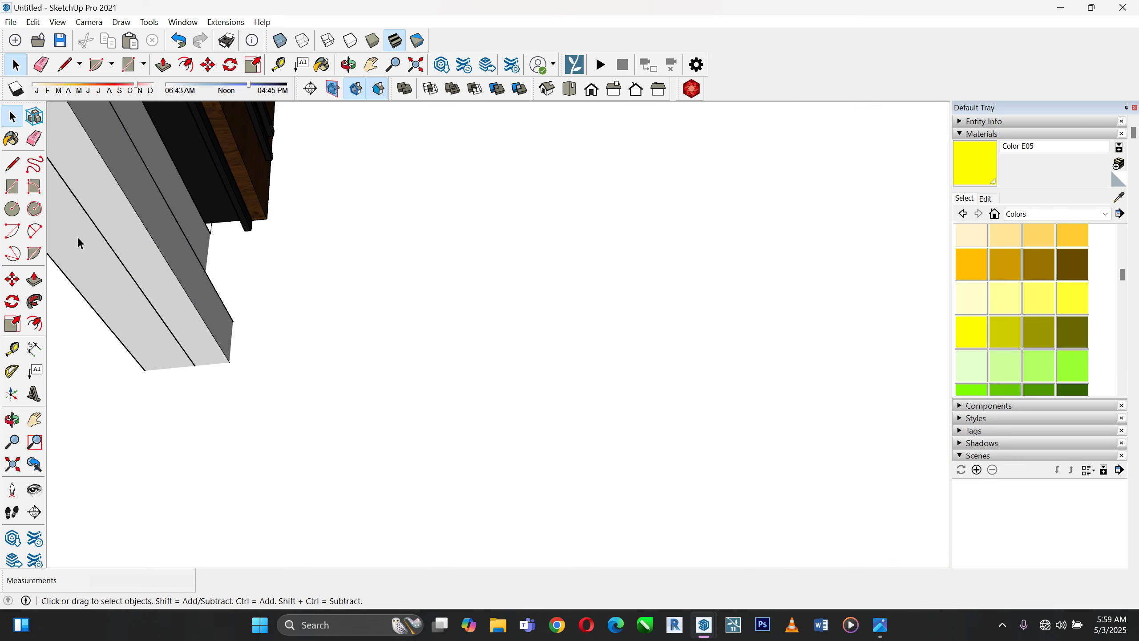
pyautogui.click(11, 349)
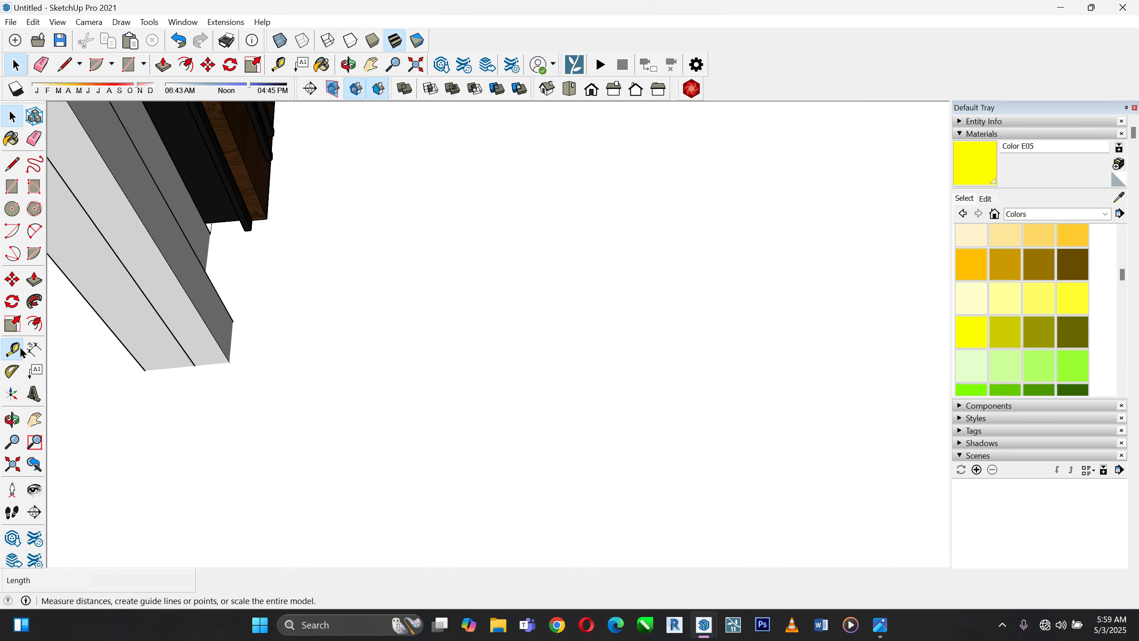
pyautogui.click(232, 341)
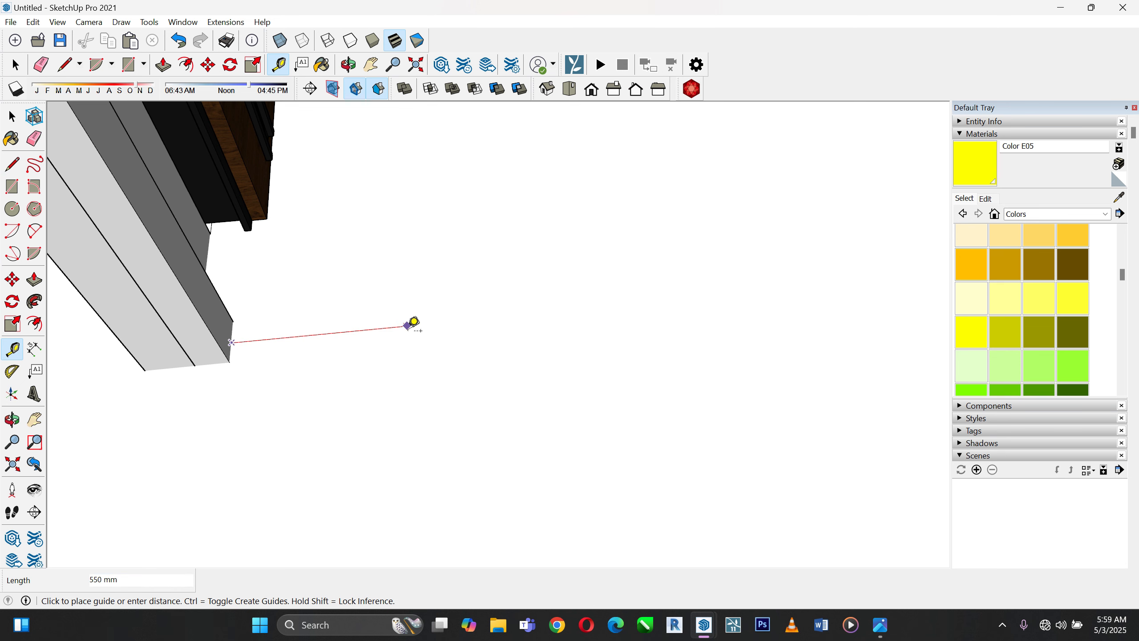
pyautogui.scroll(-3, 591, 313)
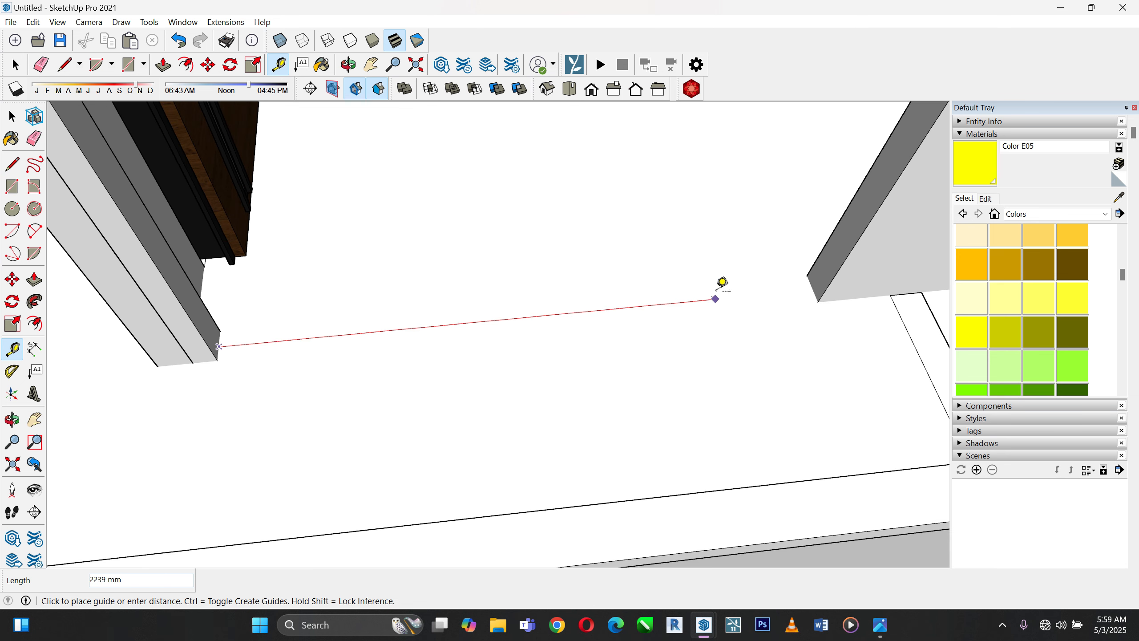
pyautogui.click(12, 116)
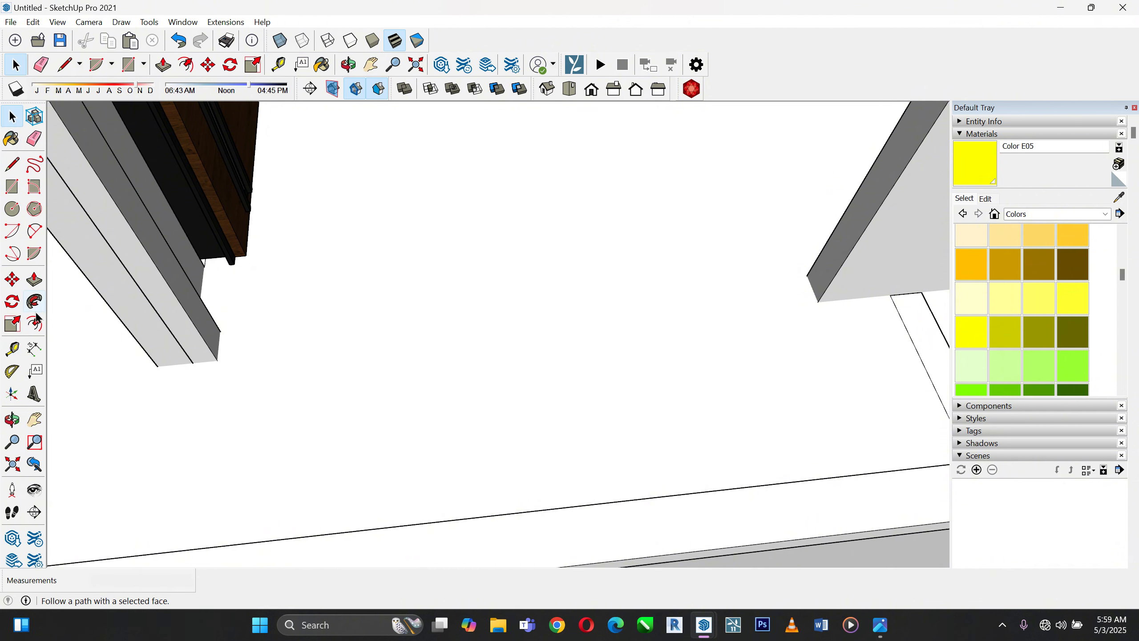
# Place a 3000 mm guide across the window opening from the base of the pushed jamb and check where it ends
pyautogui.click(12, 349)
pyautogui.moveTo(202, 368); pyautogui.dragTo(264, 231, button='middle')
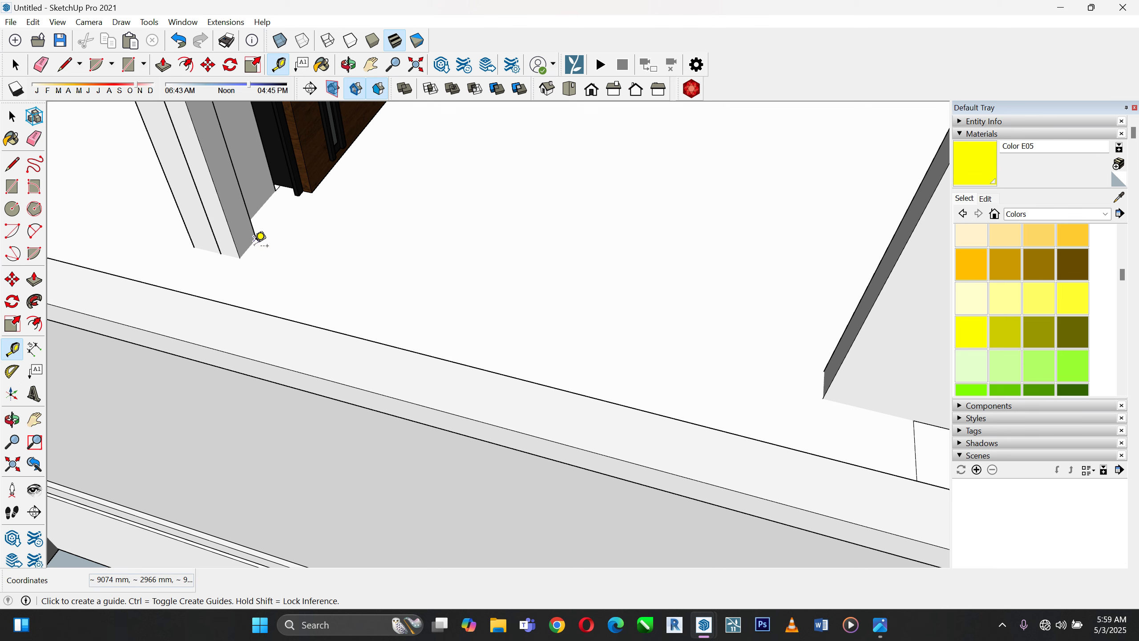
pyautogui.scroll(3, 257, 235)
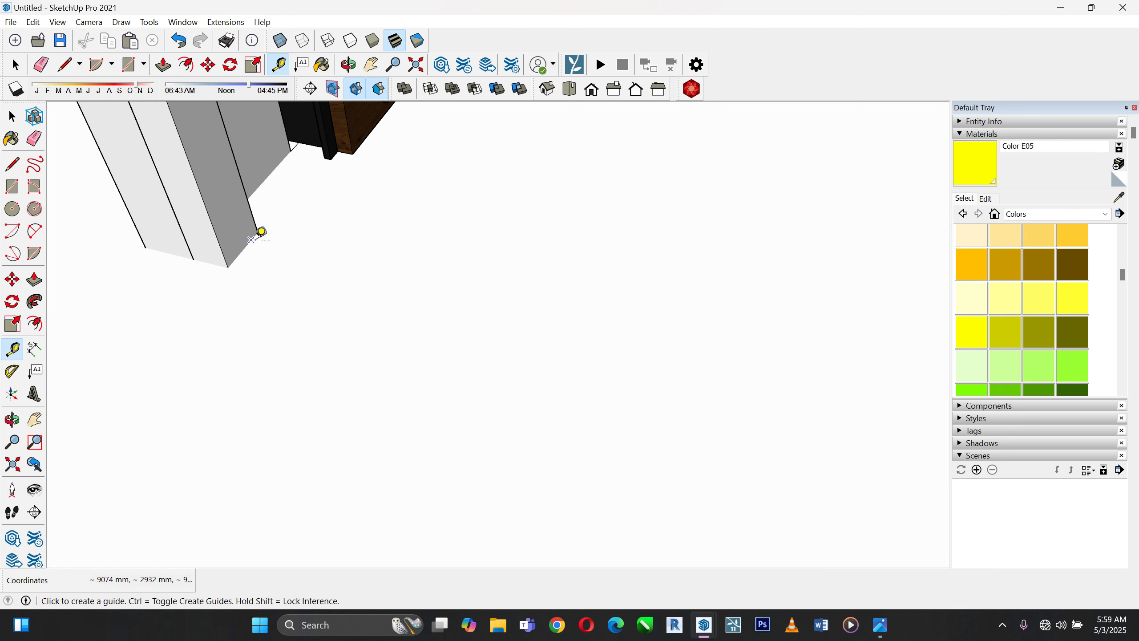
pyautogui.click(250, 235)
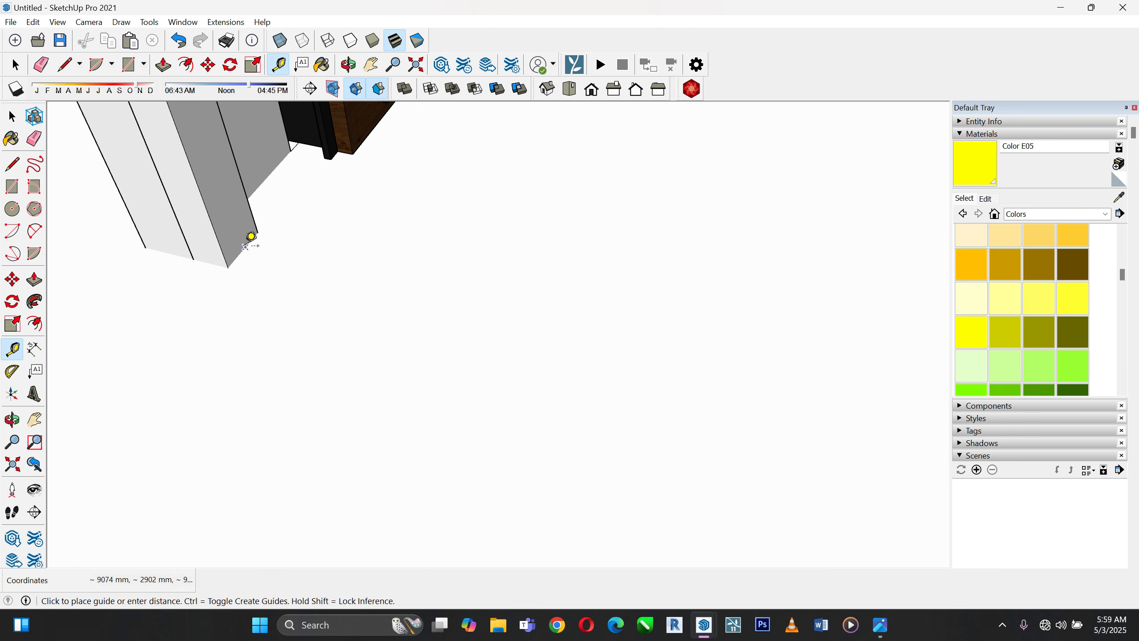
pyautogui.scroll(4, 509, 307)
pyautogui.scroll(-3, 509, 307)
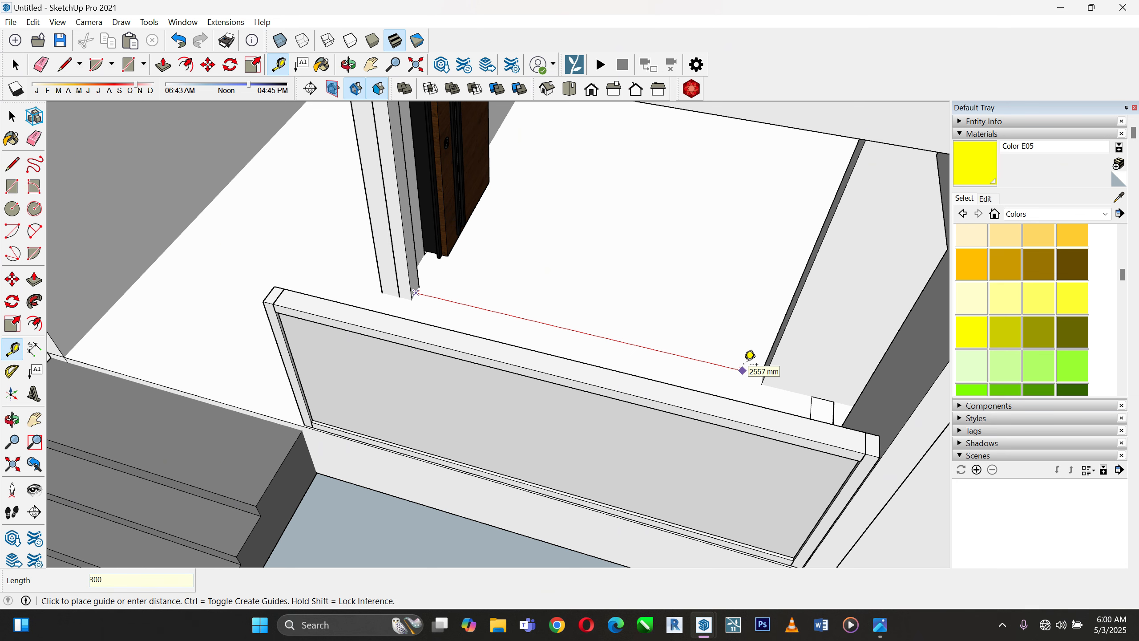
pyautogui.write('3000')
pyautogui.press('Return')
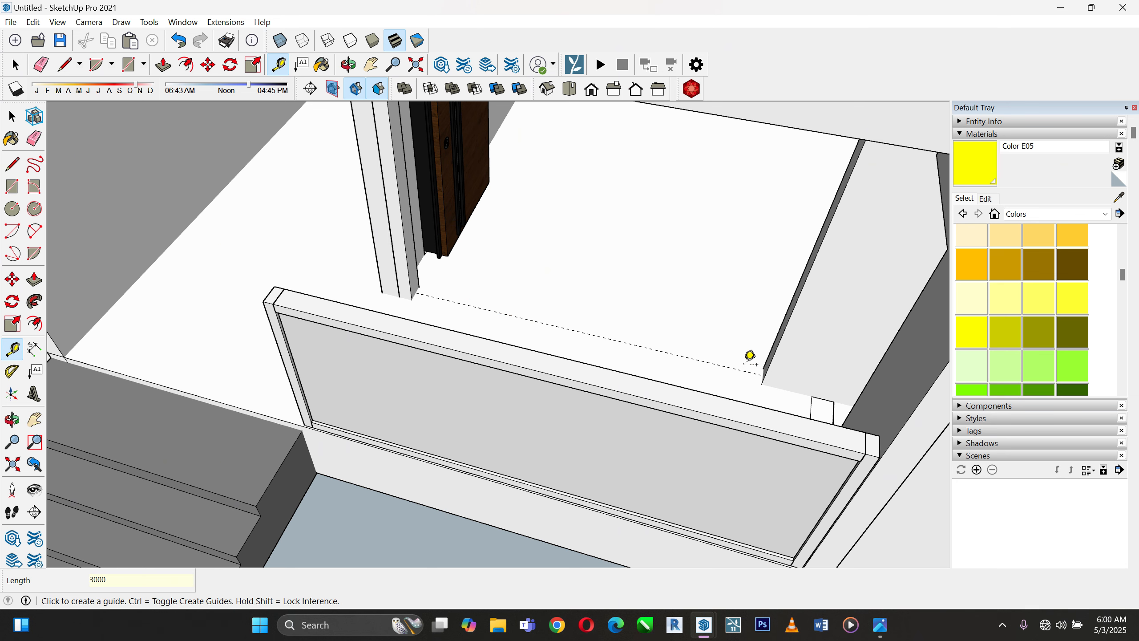
pyautogui.moveTo(750, 357); pyautogui.dragTo(954, 380, button='middle')
pyautogui.scroll(10, 678, 193)
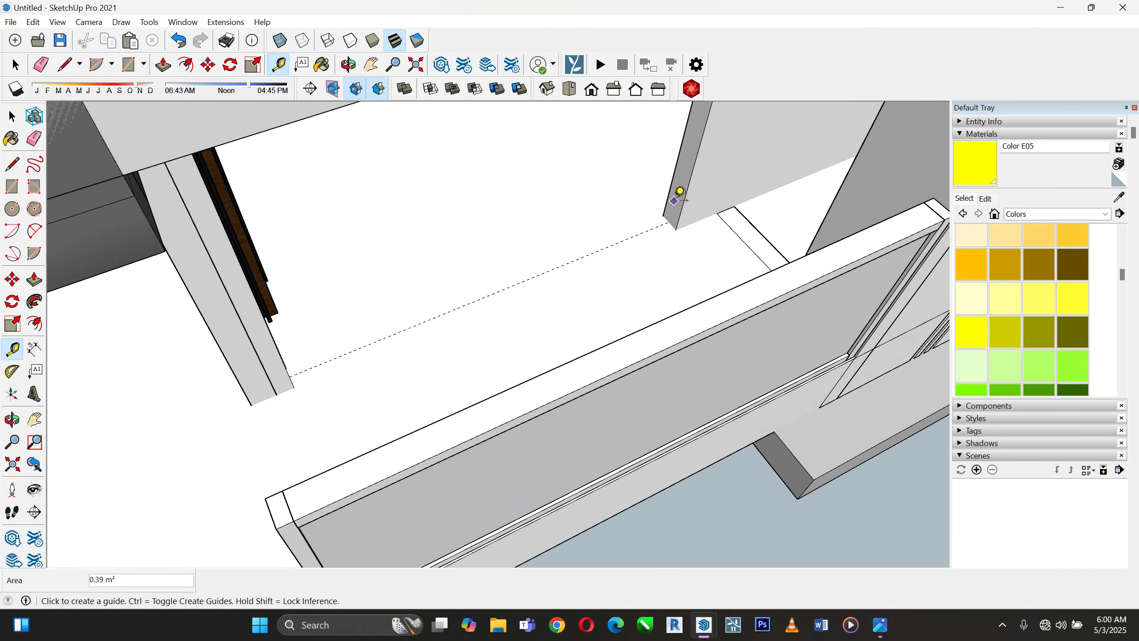
pyautogui.scroll(-1, 620, 297)
pyautogui.click(12, 116)
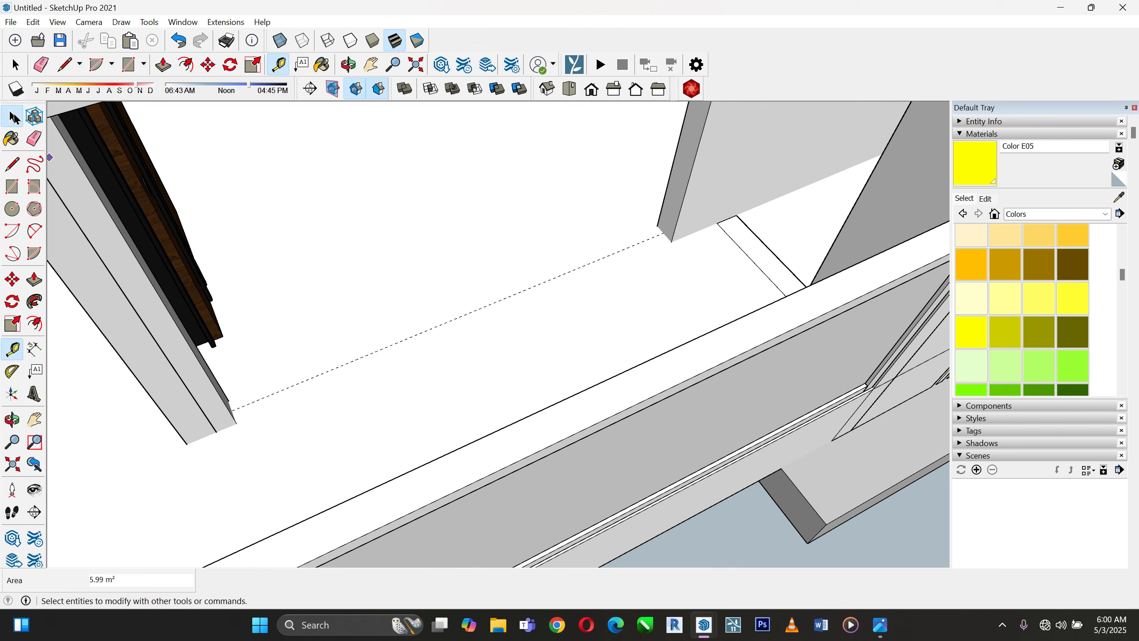
# Move the four-panel window by its lower corner from the ground to the porch railing, in front of the opening
pyautogui.scroll(-3, 314, 269)
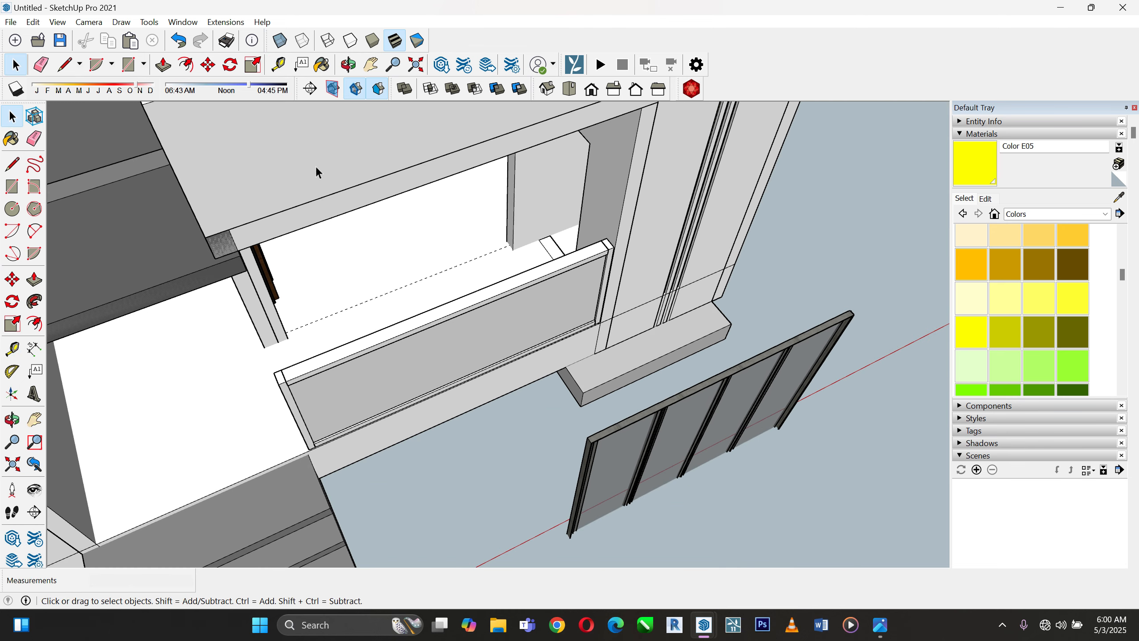
pyautogui.click(612, 445)
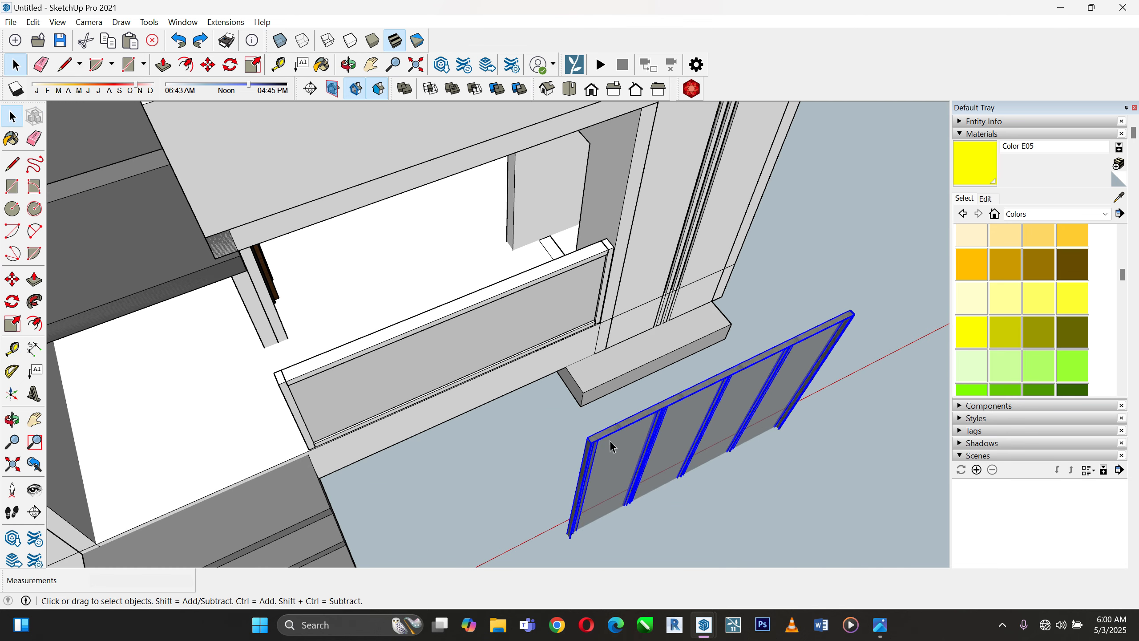
pyautogui.click(12, 279)
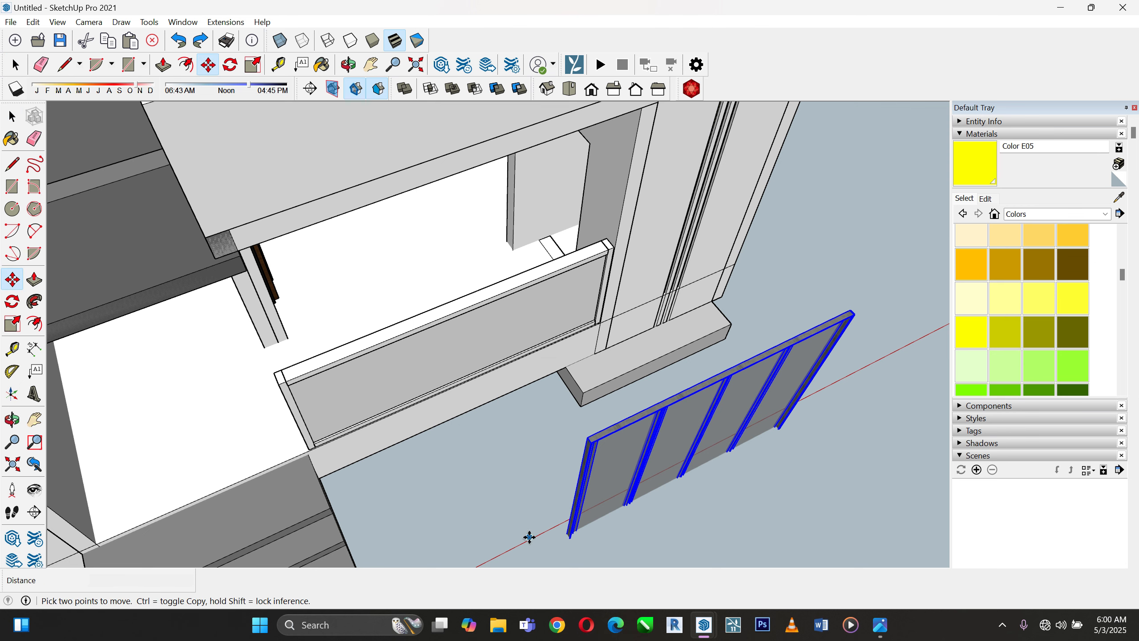
pyautogui.click(570, 543)
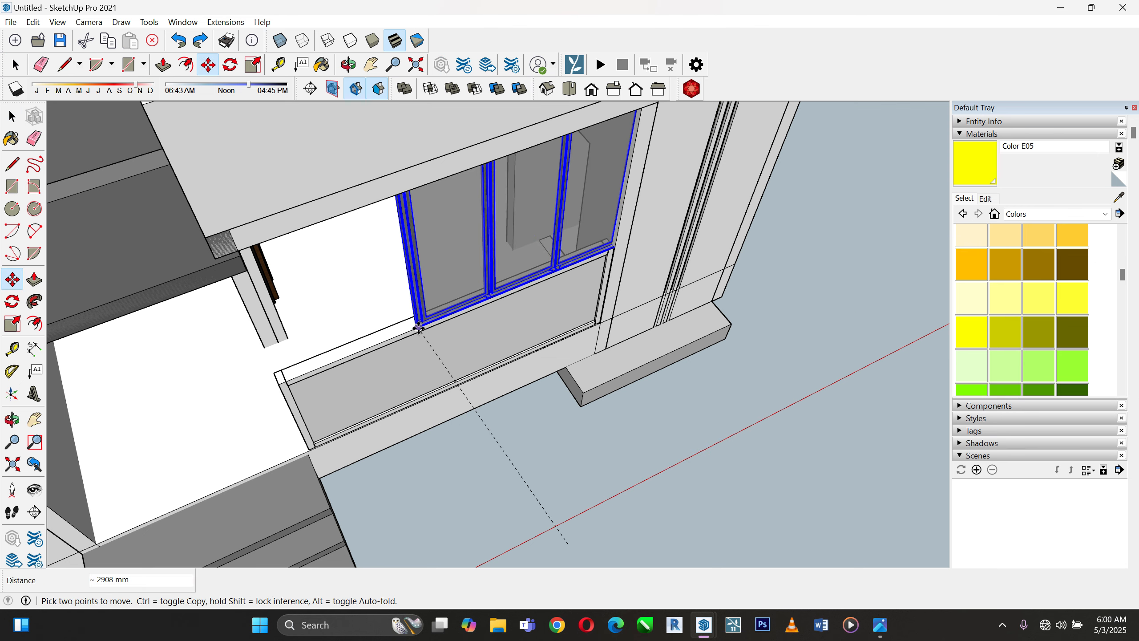
pyautogui.click(419, 331)
pyautogui.scroll(4, 415, 330)
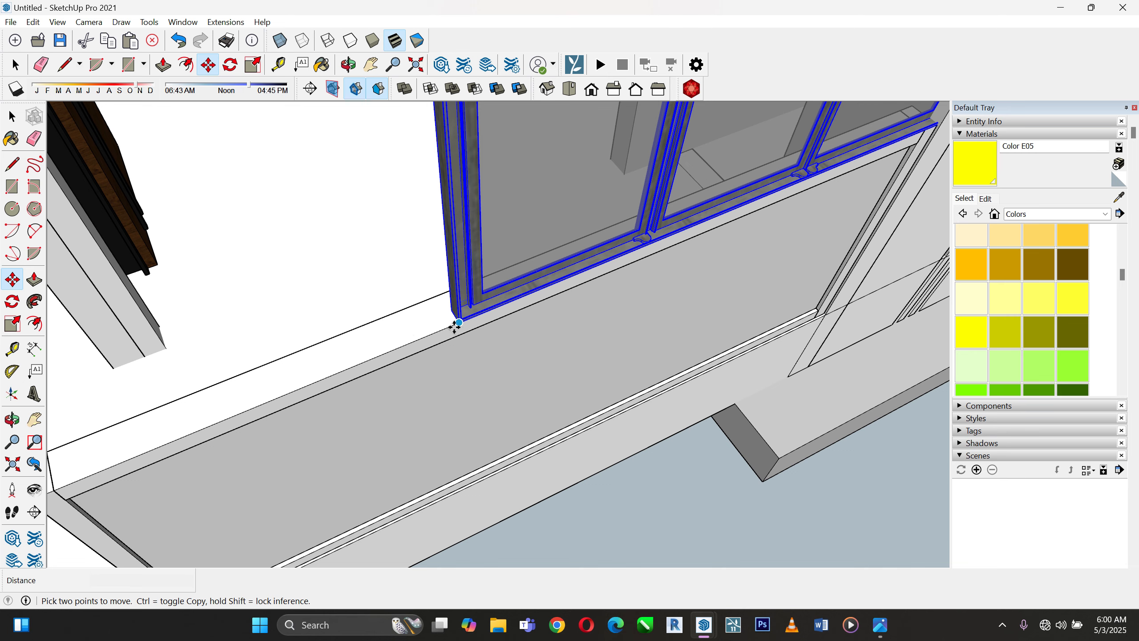
# Move the four-panel window by its lower corner from the porch railing to the base corner of the opening's jamb beside the entrance
pyautogui.click(457, 323)
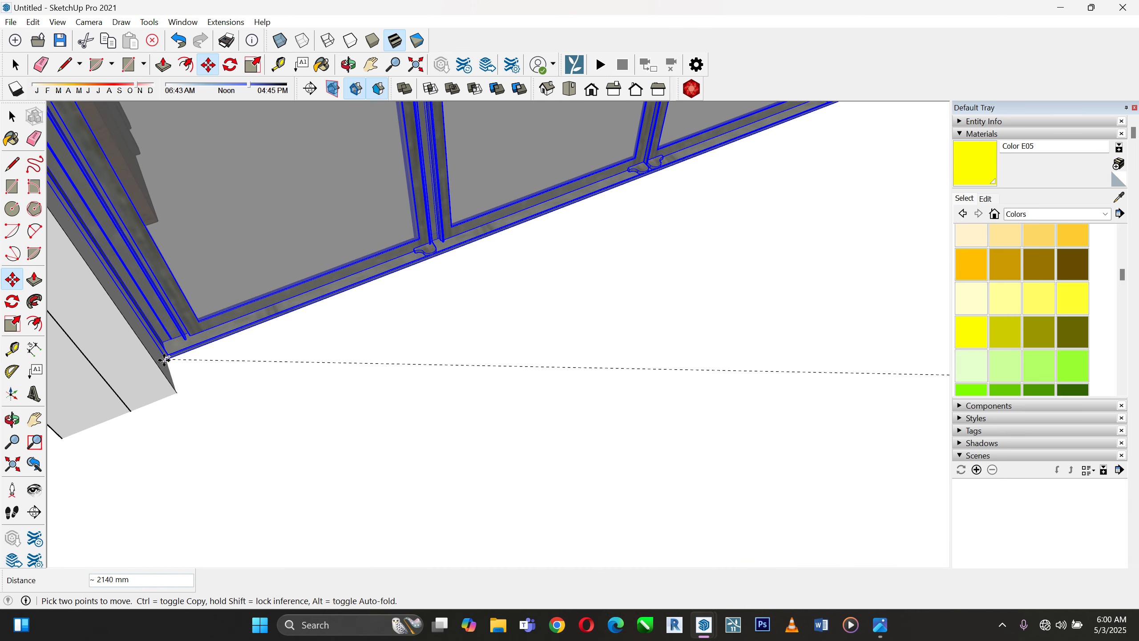
pyautogui.scroll(3, 166, 359)
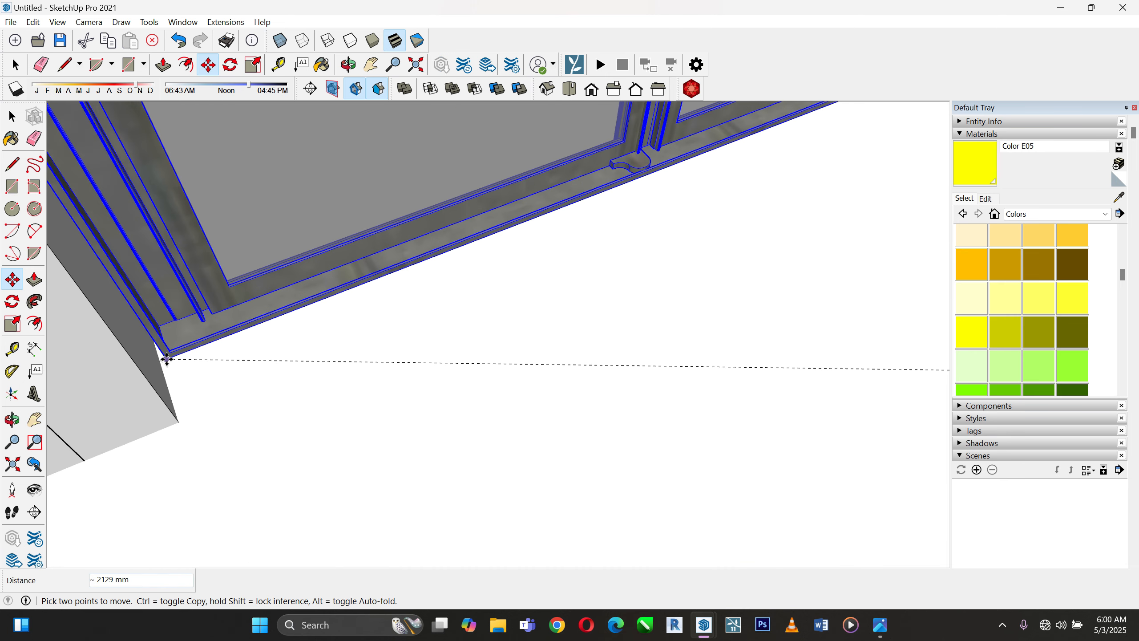
pyautogui.click(178, 422)
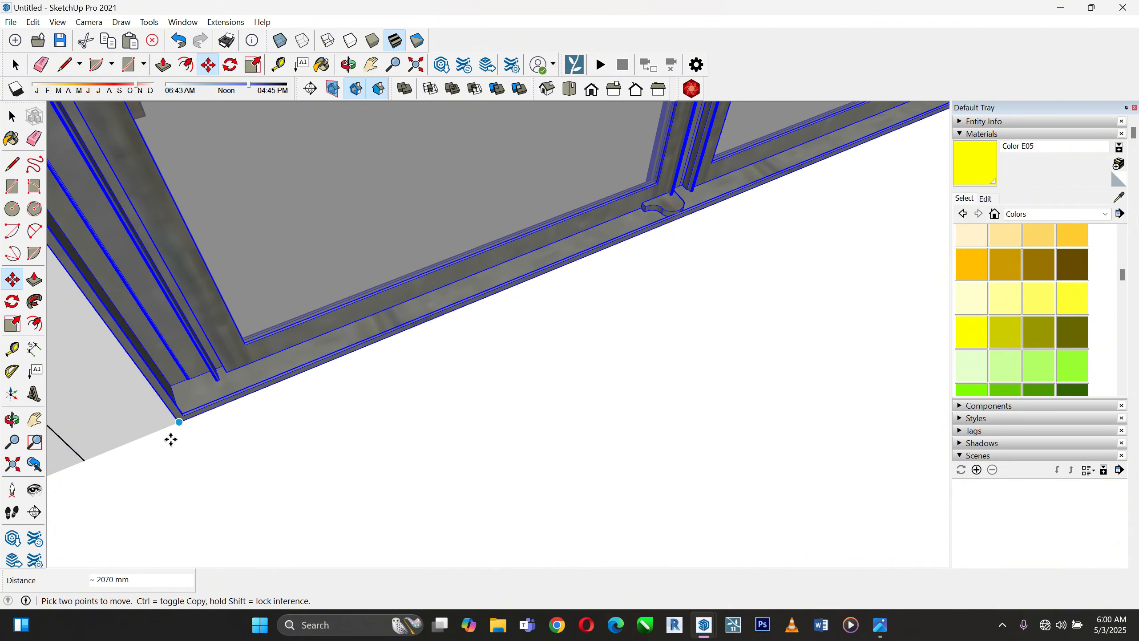
# Shift the window along the wall to align its opposite lower corner with the base of the opening's far jamb
pyautogui.scroll(-5, 169, 465)
pyautogui.scroll(2, 628, 261)
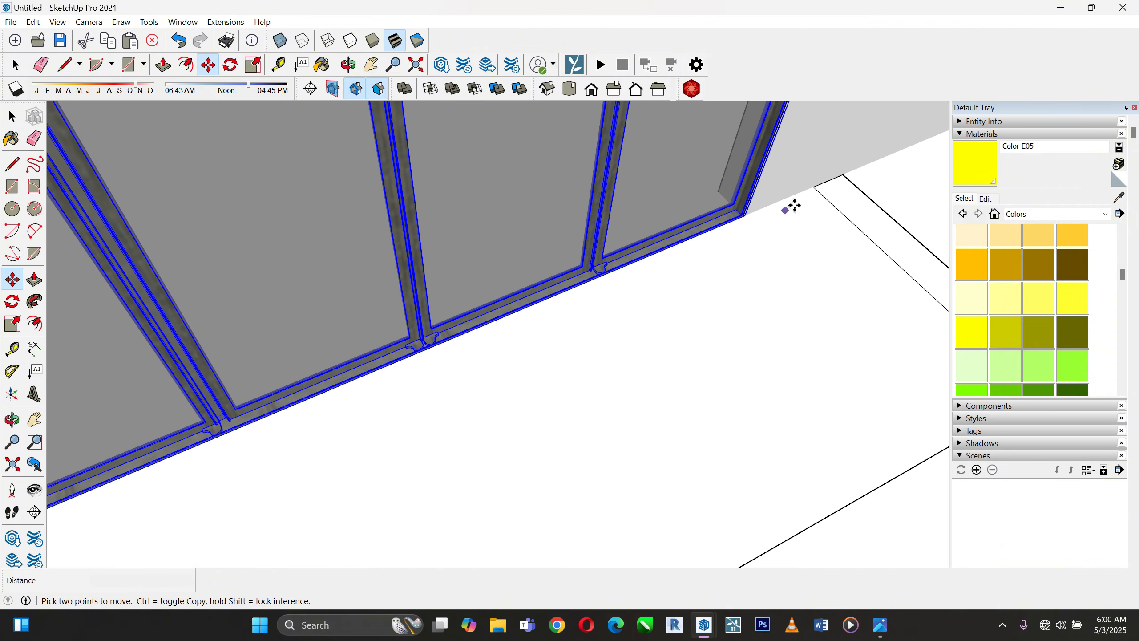
pyautogui.scroll(3, 796, 202)
pyautogui.moveTo(798, 199)
pyautogui.mouseDown(button='middle')
pyautogui.moveTo(658, 198)
pyautogui.moveTo(617, 216)
pyautogui.mouseUp(button='middle')
pyautogui.scroll(4, 656, 296)
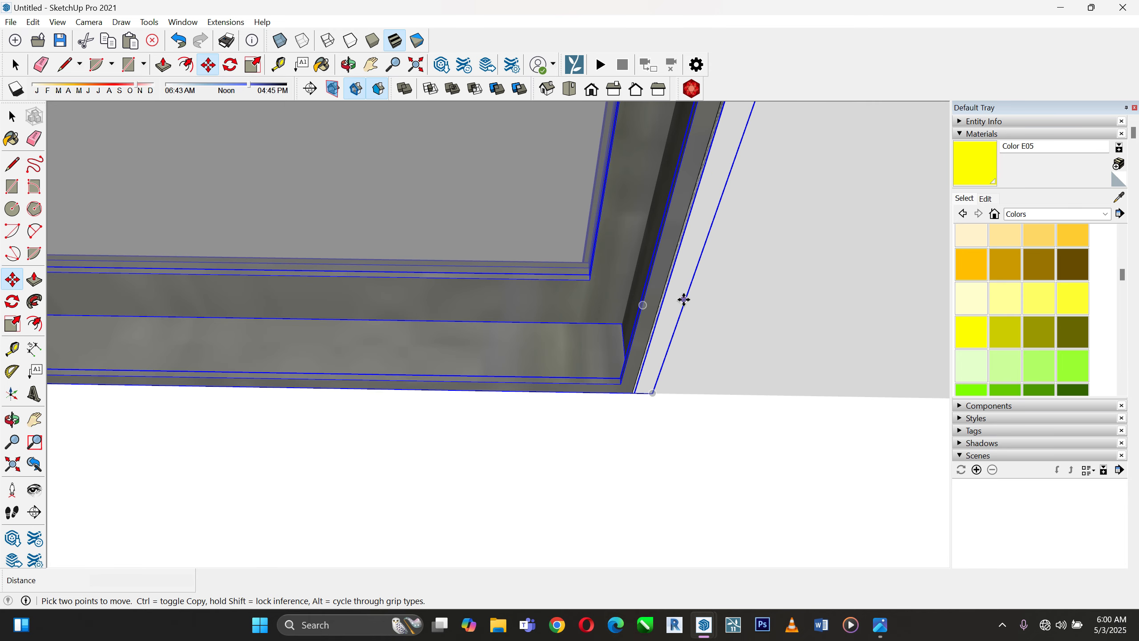
pyautogui.click(655, 393)
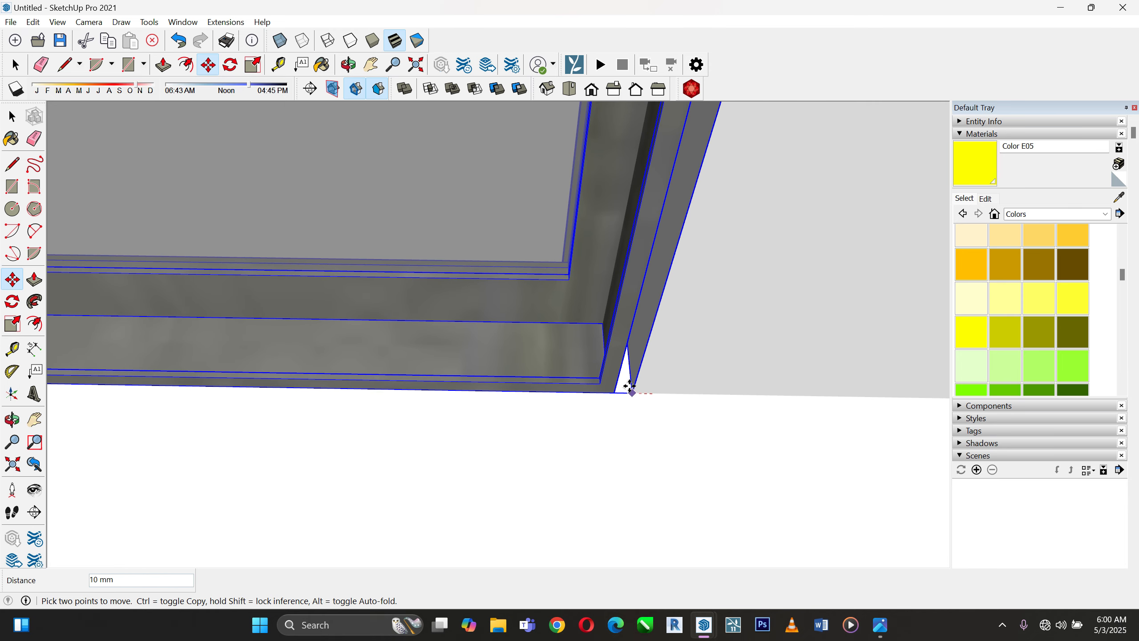
pyautogui.click(618, 392)
pyautogui.scroll(2, 645, 381)
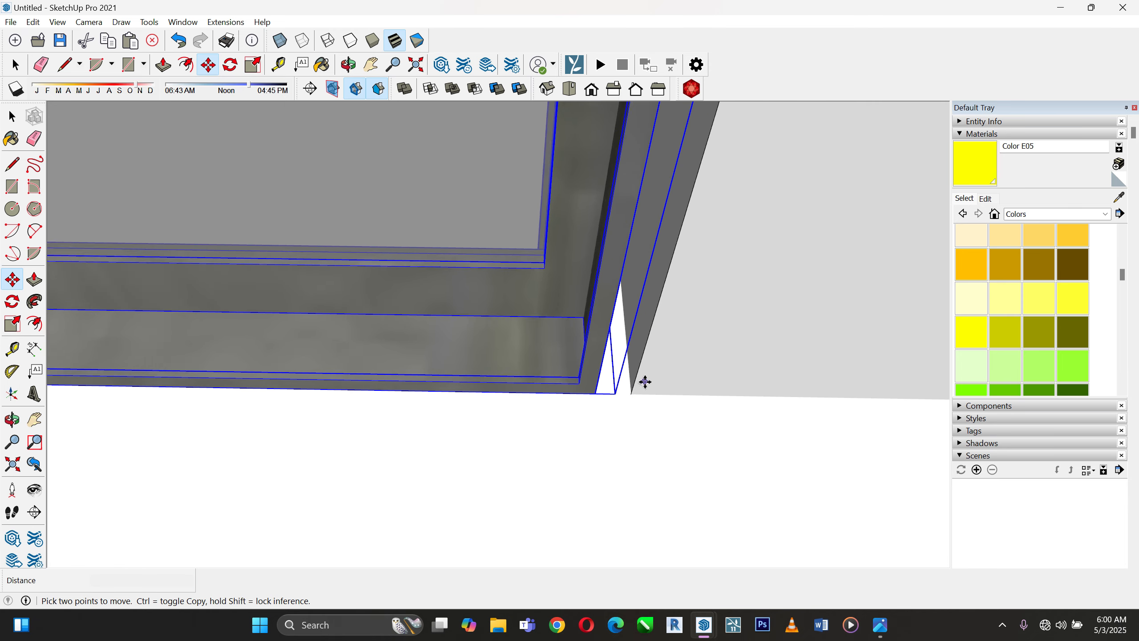
pyautogui.scroll(-2, 585, 396)
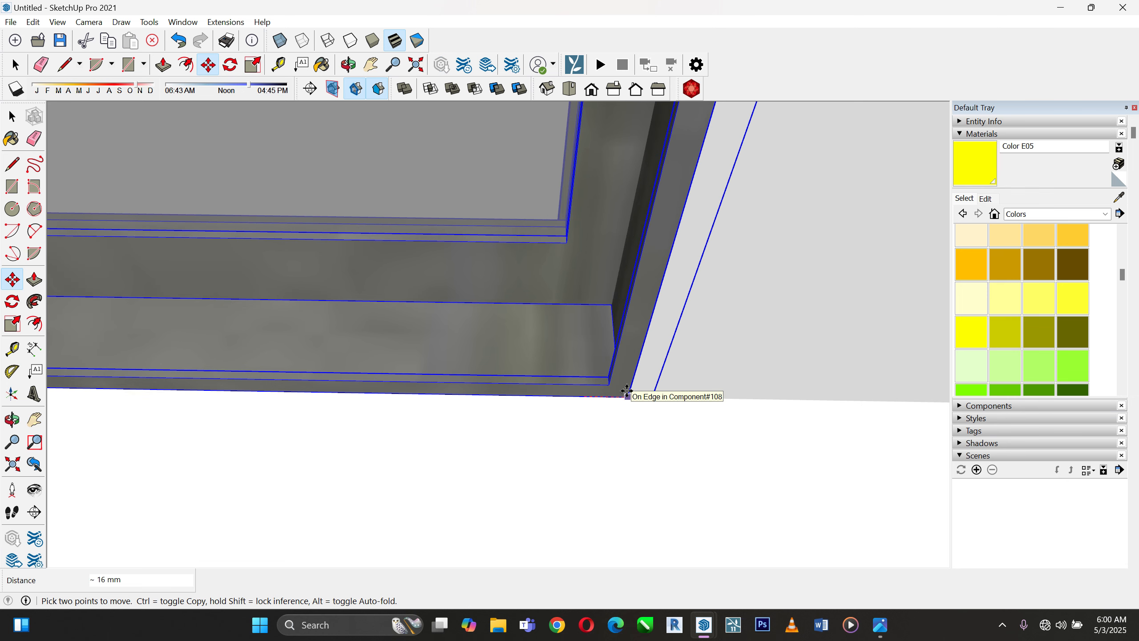
pyautogui.scroll(-3, 806, 421)
# Examine how the window's lower edge and both lower corners sit in the opening behind the railing
pyautogui.scroll(-5, 818, 411)
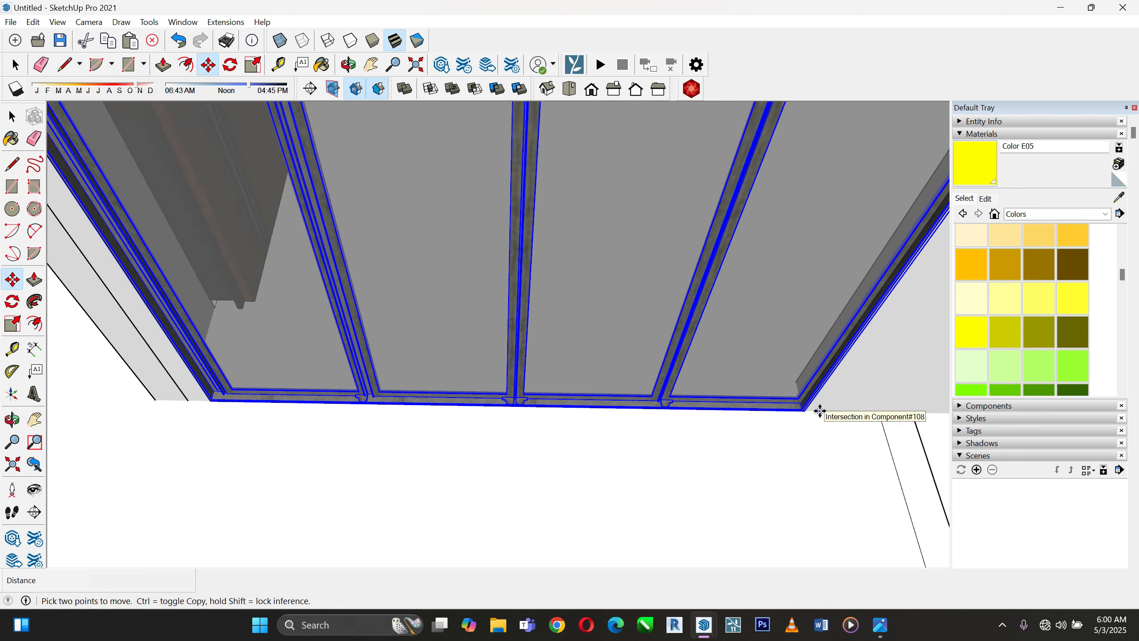
pyautogui.scroll(1, 637, 410)
pyautogui.scroll(-2, 570, 447)
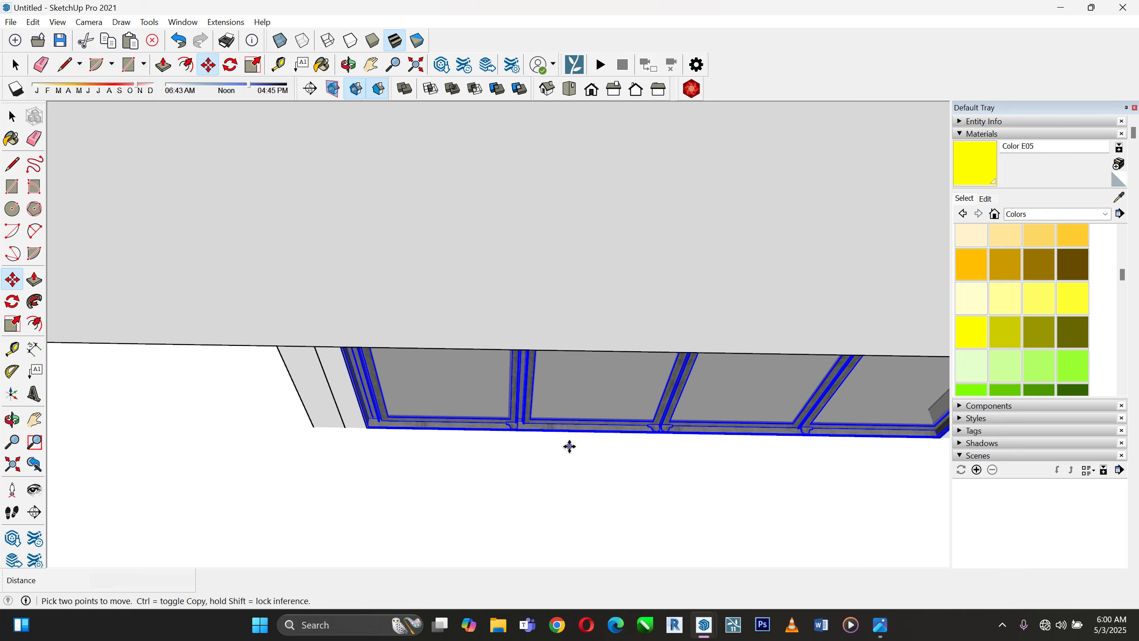
pyautogui.moveTo(390, 393); pyautogui.dragTo(319, 472, button='middle')
pyautogui.scroll(4, 462, 432)
pyautogui.press('m')
pyautogui.scroll(3, 320, 474)
pyautogui.scroll(-6, 320, 476)
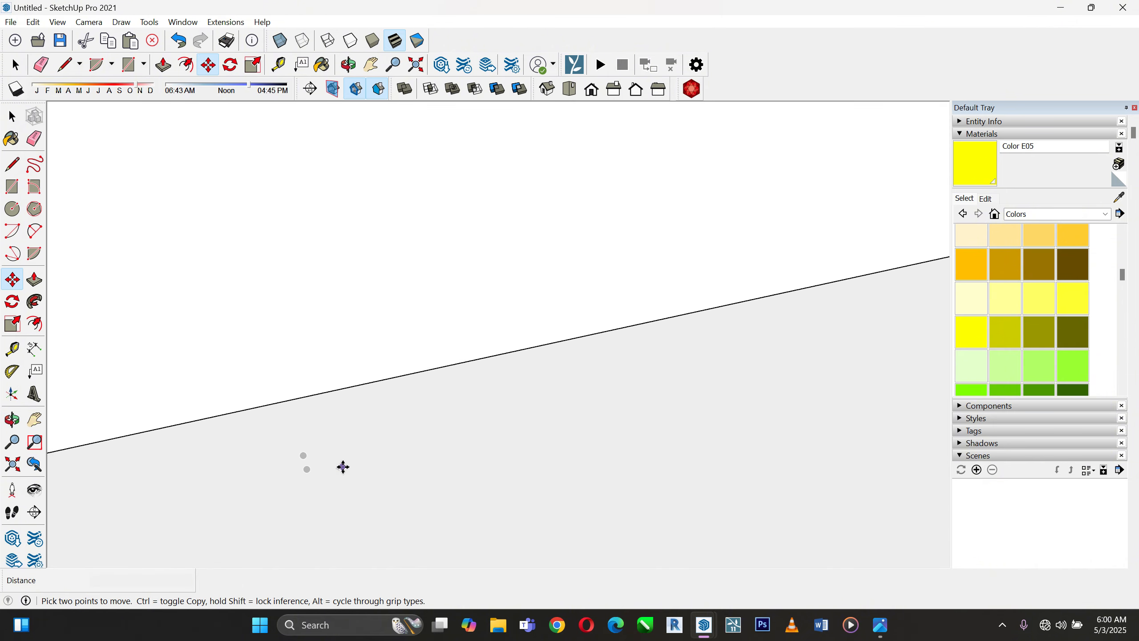
pyautogui.scroll(-4, 352, 445)
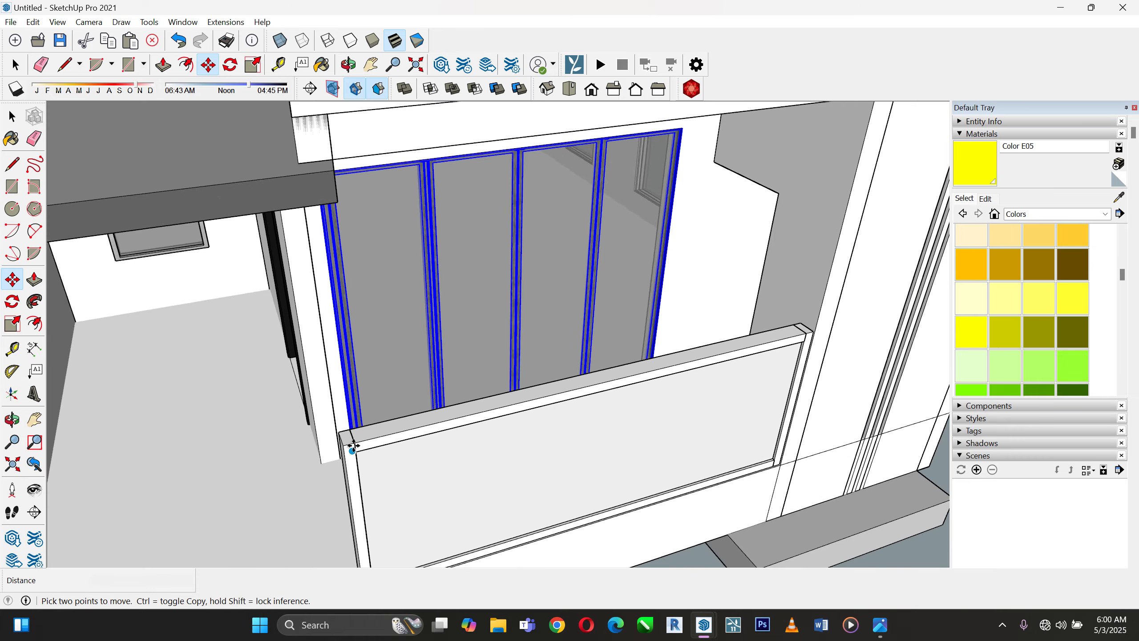
# Scale the four-panel window down uniformly from its upper corner at the far jamb so it sits inside the opening
pyautogui.scroll(4, 512, 204)
pyautogui.moveTo(526, 208); pyautogui.dragTo(569, 18, button='middle')
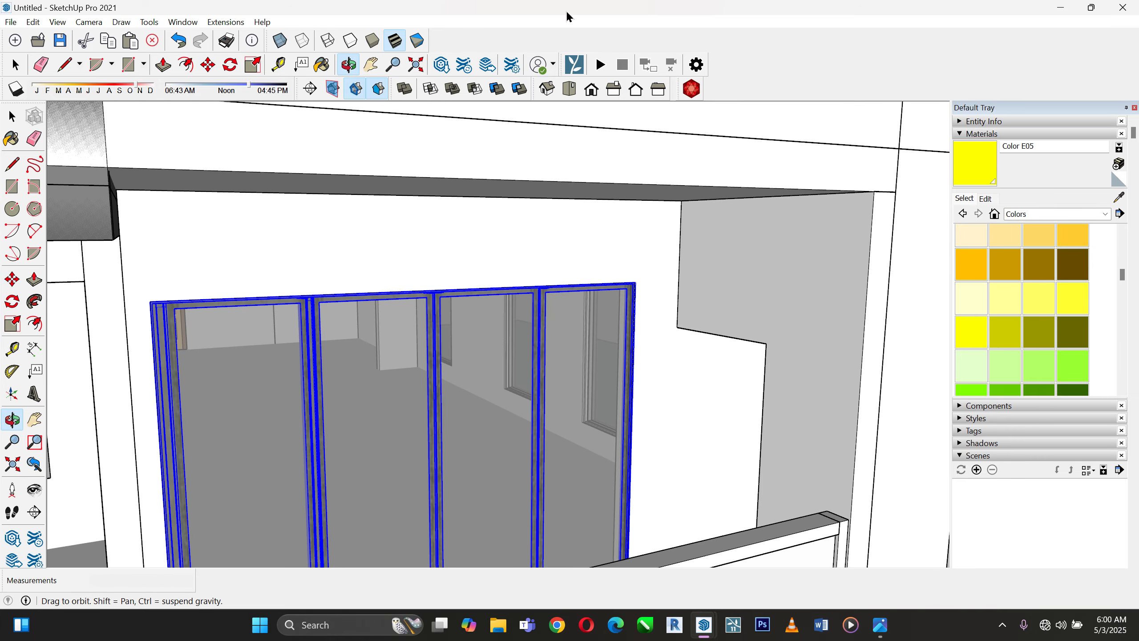
pyautogui.scroll(6, 653, 298)
pyautogui.moveTo(659, 297); pyautogui.dragTo(704, 186, button='middle')
pyautogui.press('s')
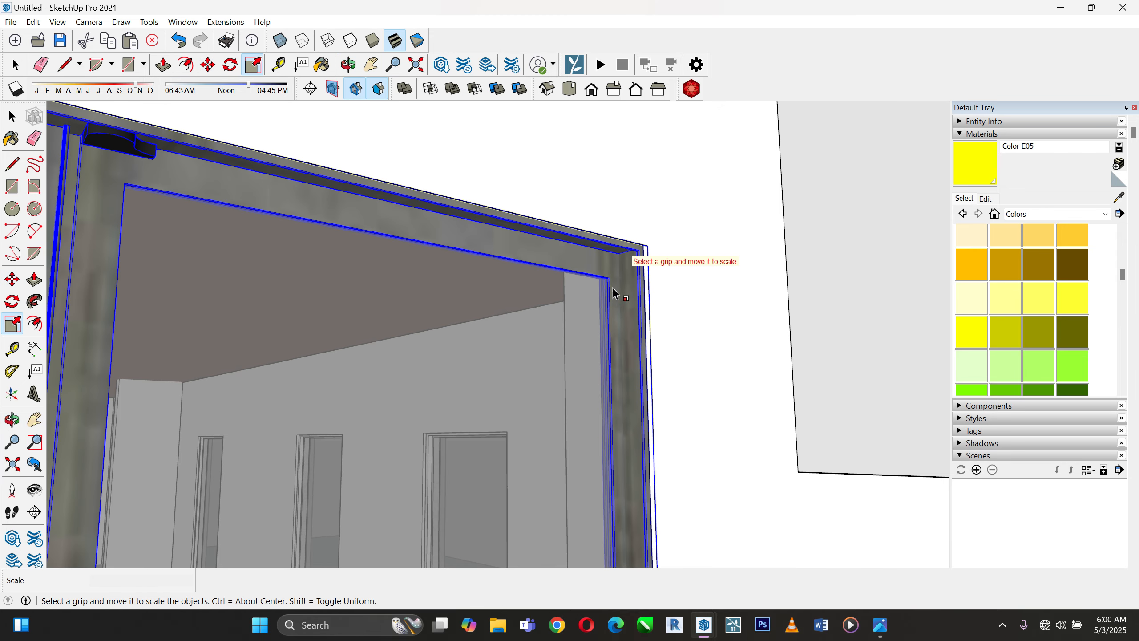
pyautogui.scroll(-2, 639, 315)
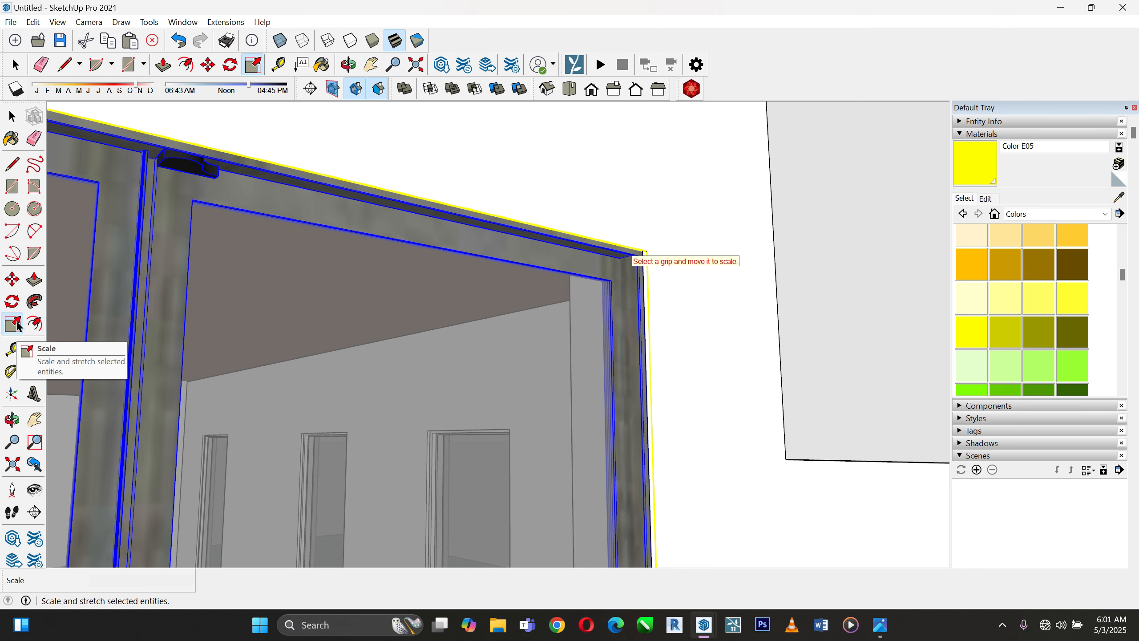
pyautogui.scroll(-1, 731, 341)
pyautogui.scroll(-2, 731, 341)
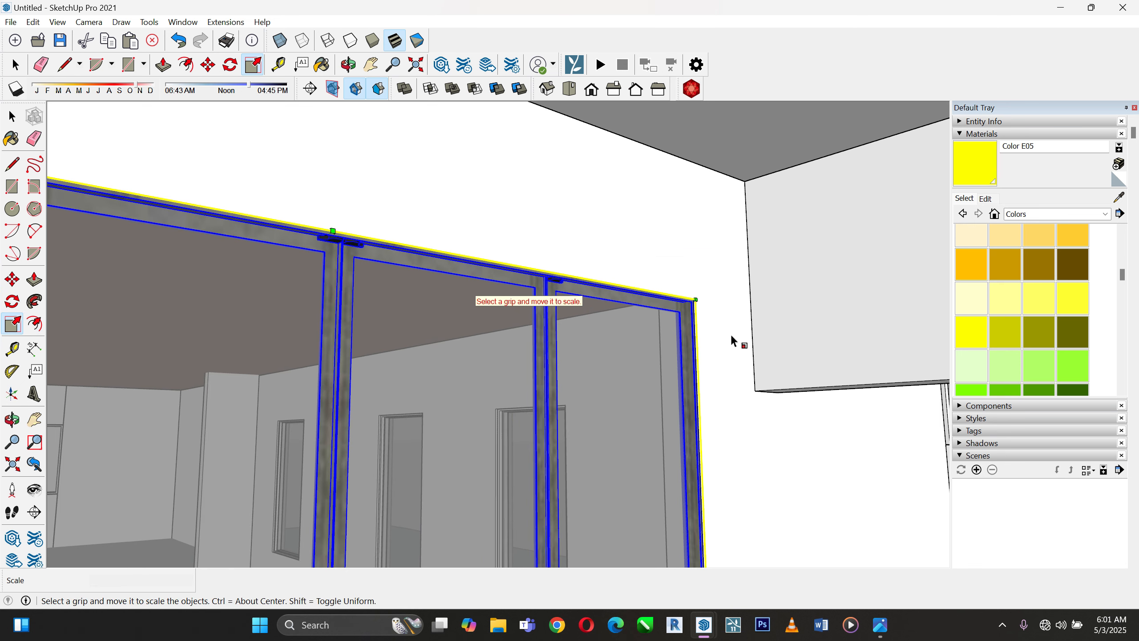
pyautogui.moveTo(338, 237); pyautogui.dragTo(446, 302, button='middle')
pyautogui.click(668, 320)
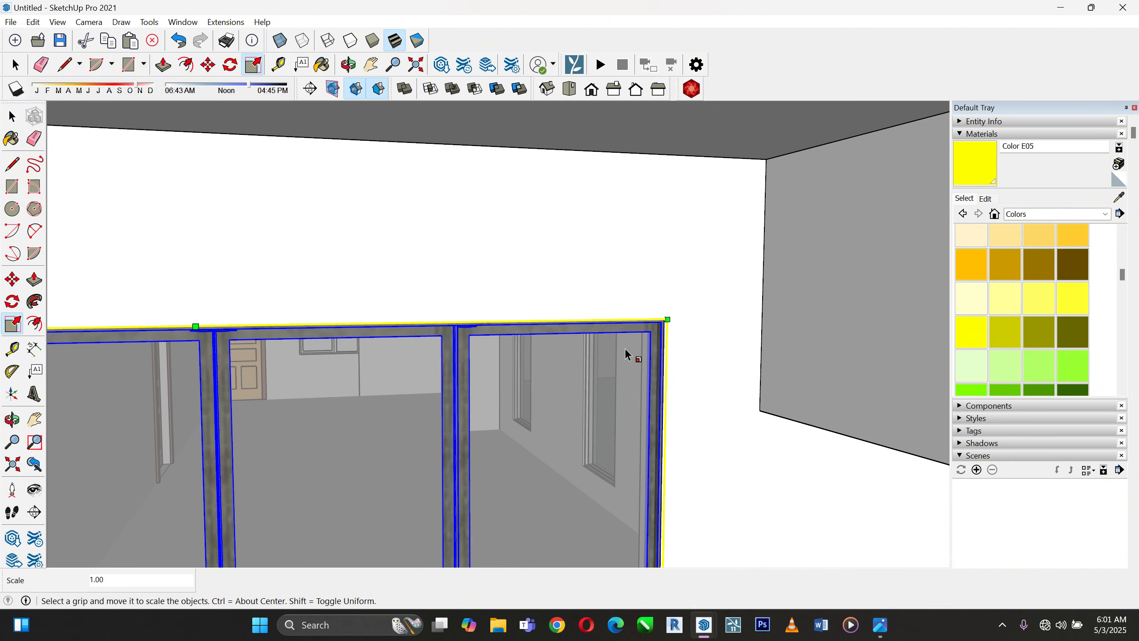
pyautogui.moveTo(668, 320); pyautogui.dragTo(615, 357, button='middle')
pyautogui.scroll(1, 615, 357)
pyautogui.scroll(-1, 615, 367)
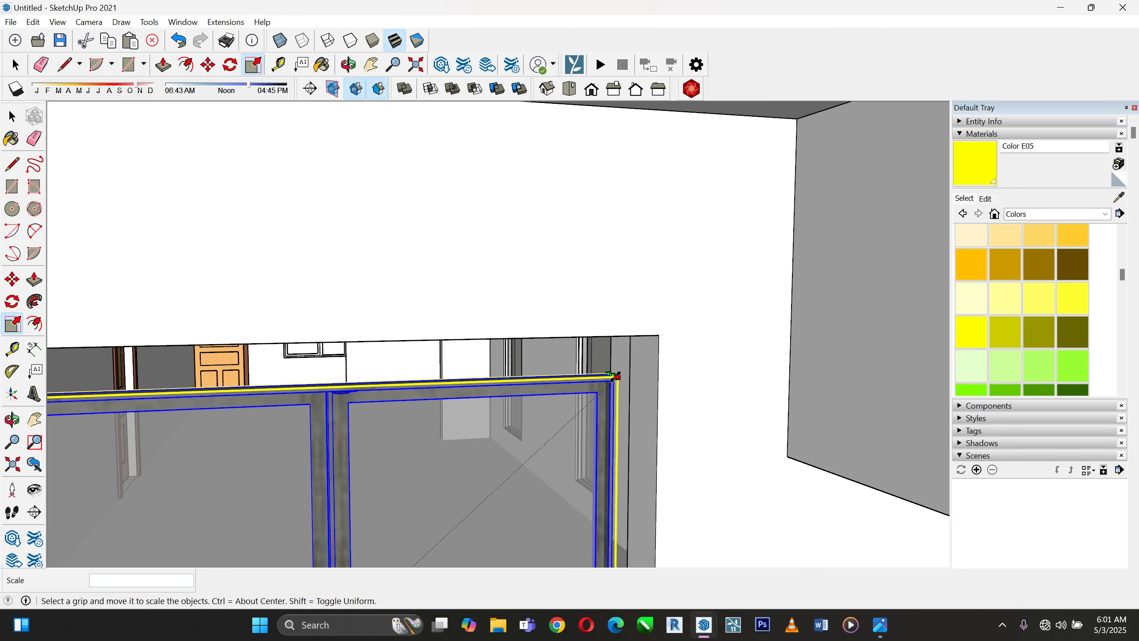
# Scale the window up uniformly by about 1.04 until its upper corner reaches the opening's upper corner at the far jamb
pyautogui.click(613, 374)
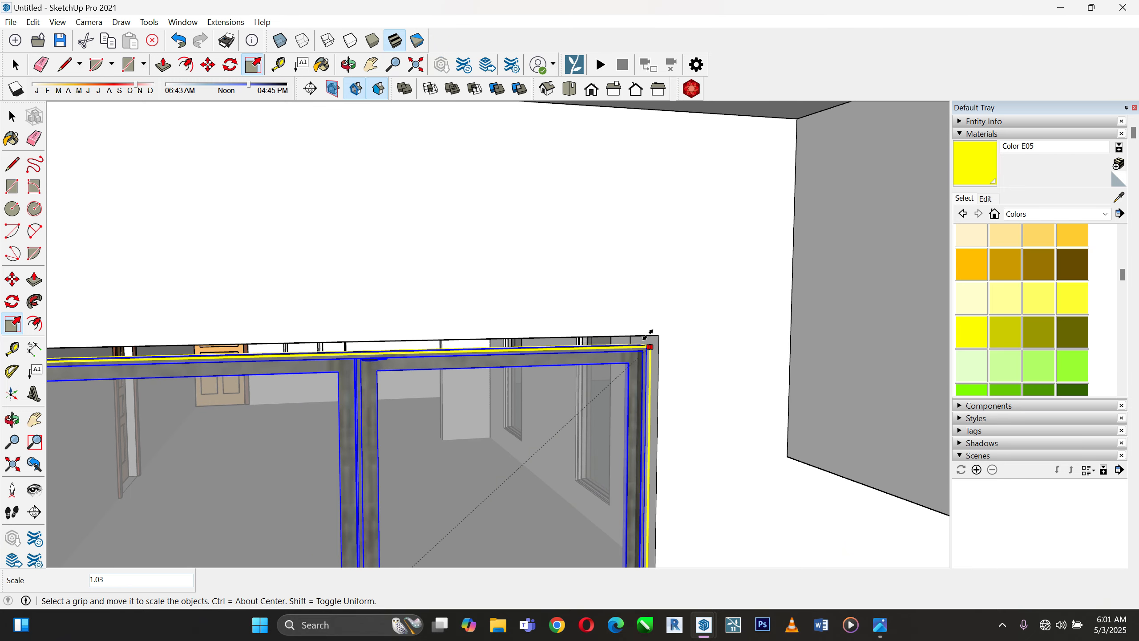
pyautogui.scroll(2, 650, 337)
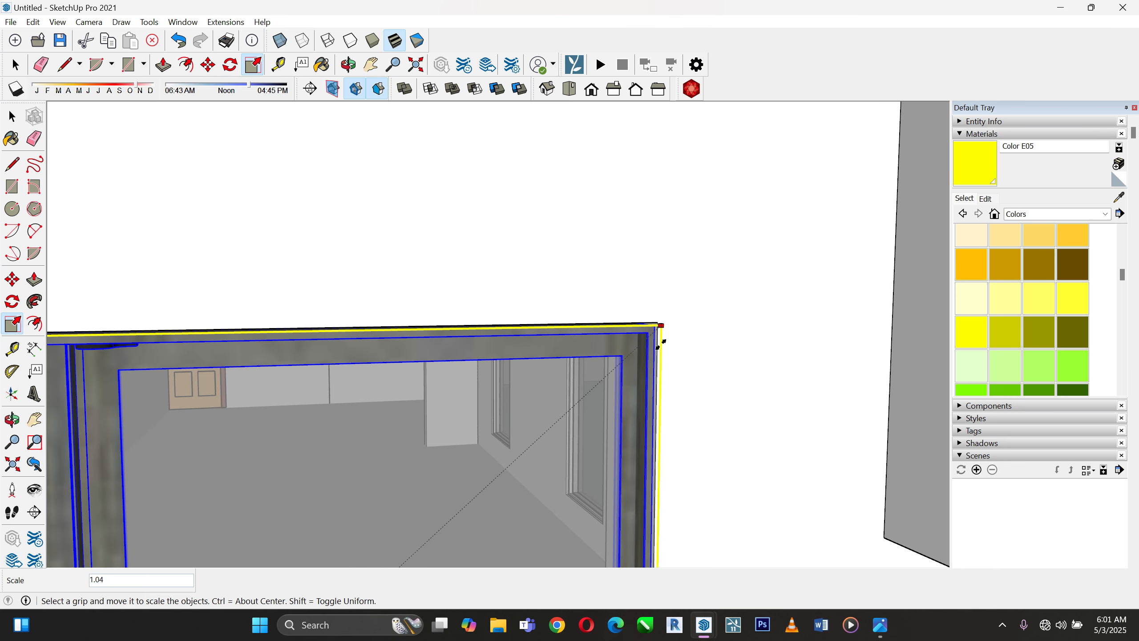
pyautogui.scroll(3, 659, 345)
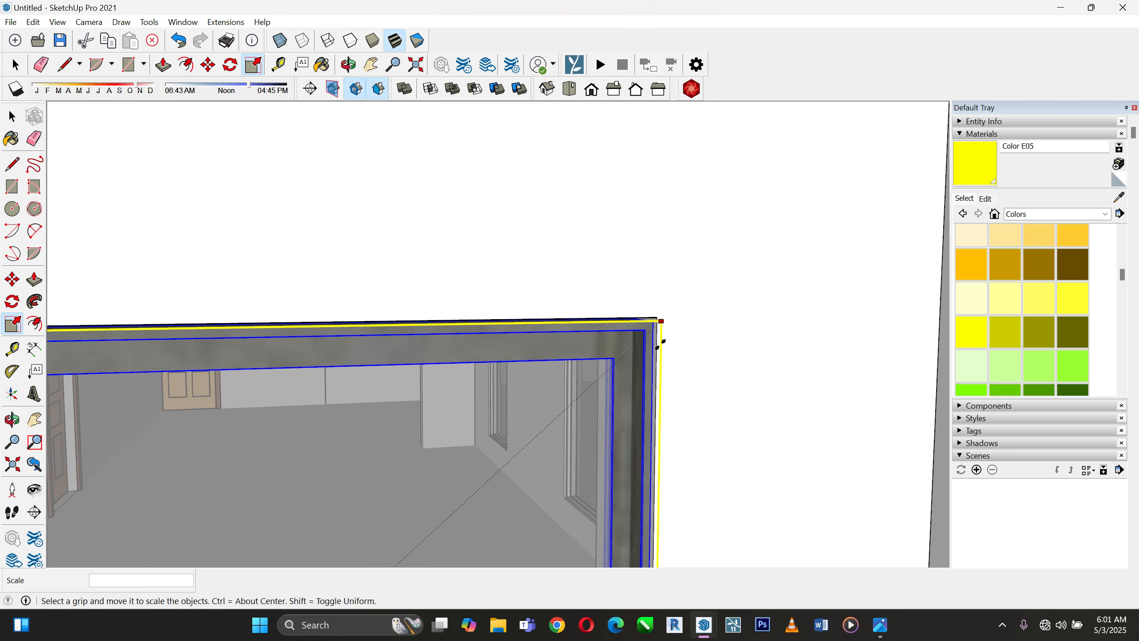
pyautogui.click(652, 323)
# Stretch the window's height along the blue axis from the middle of its top edge to the head of the opening
pyautogui.scroll(-5, 788, 338)
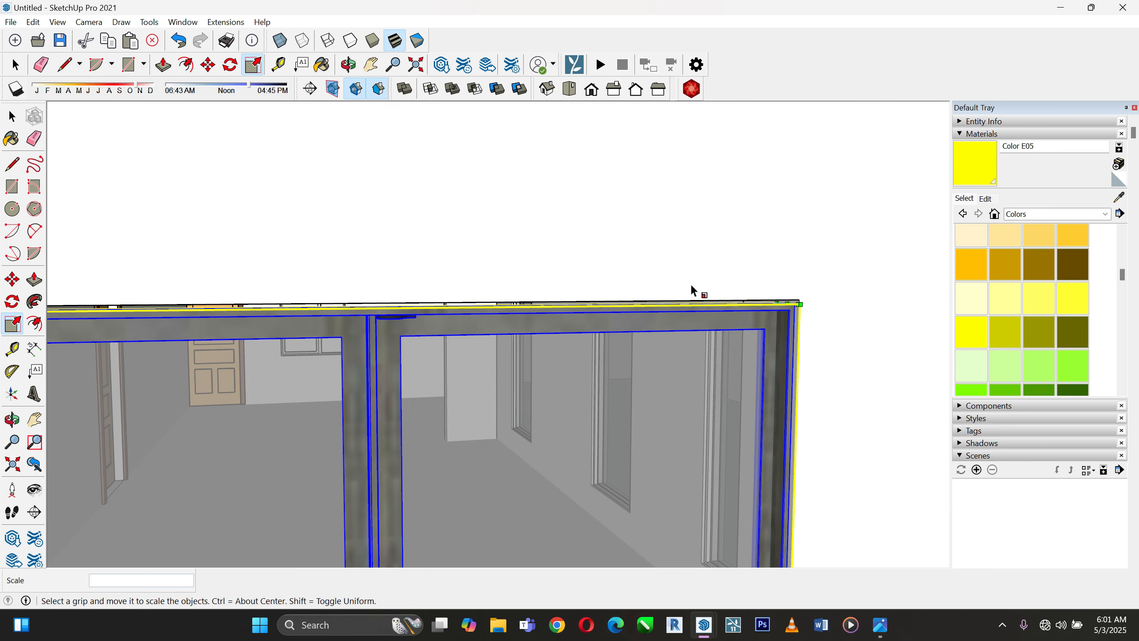
pyautogui.scroll(-4, 700, 287)
pyautogui.scroll(6, 305, 293)
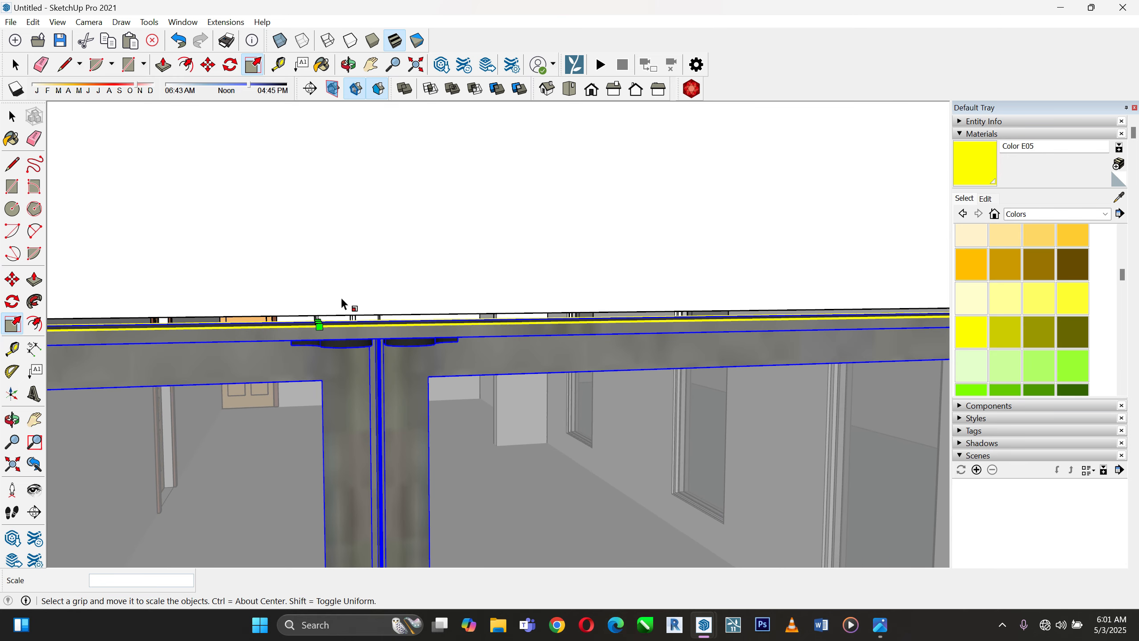
pyautogui.moveTo(342, 300); pyautogui.dragTo(204, 265, button='middle')
pyautogui.scroll(2, 375, 323)
pyautogui.scroll(3, 340, 327)
pyautogui.moveTo(339, 326); pyautogui.dragTo(358, 326, button='middle')
pyautogui.scroll(2, 385, 297)
pyautogui.scroll(-3, 382, 294)
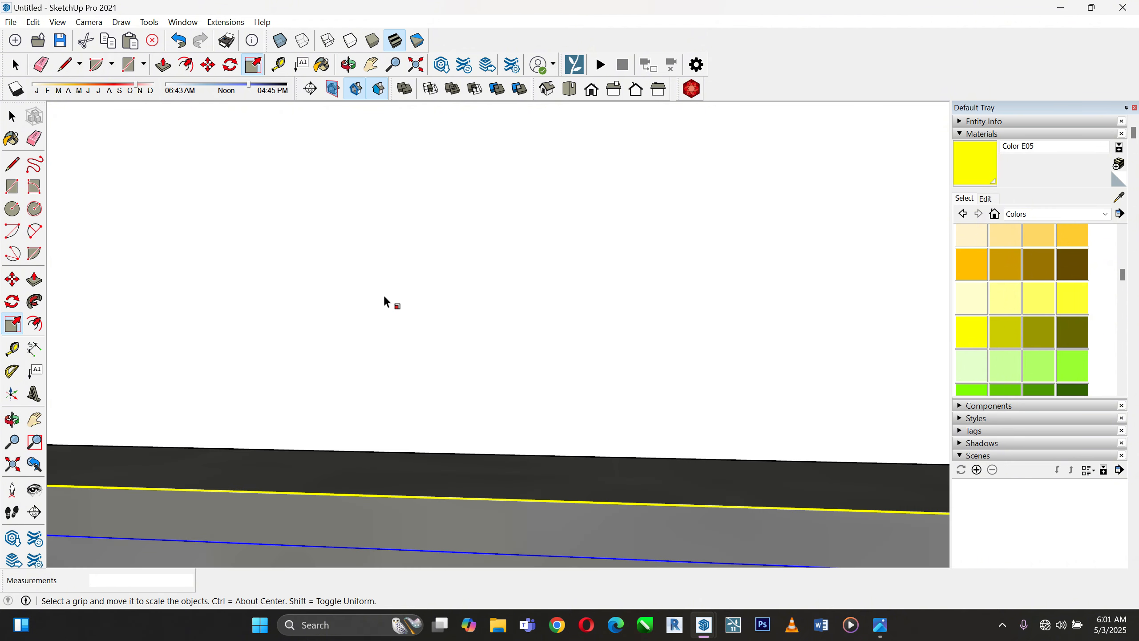
pyautogui.scroll(-1, 315, 340)
pyautogui.scroll(-2, 315, 337)
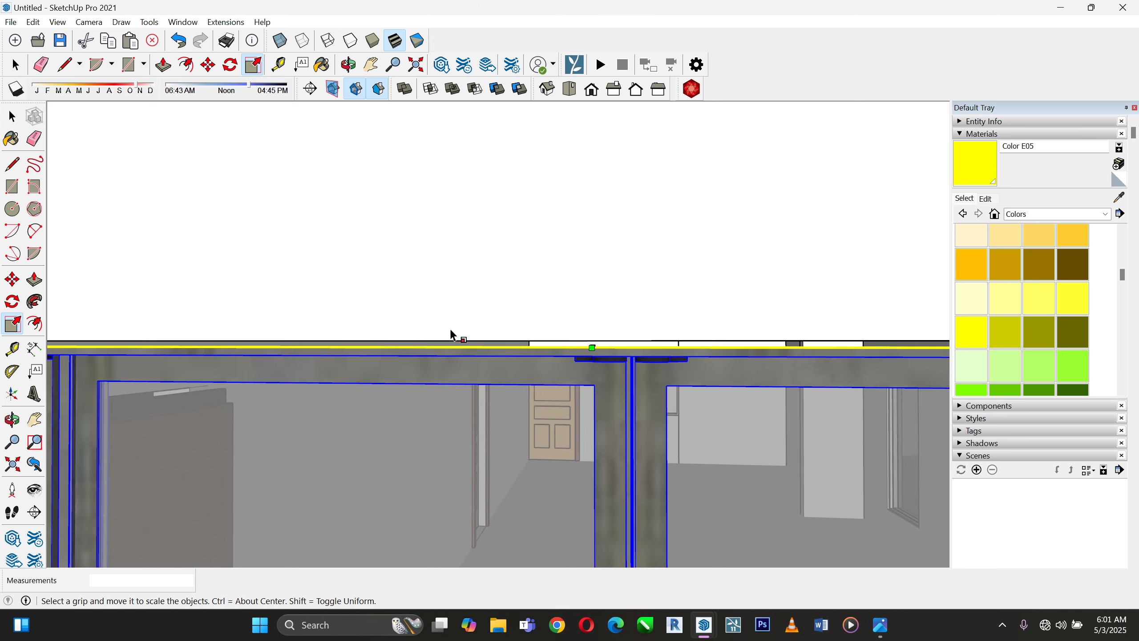
pyautogui.scroll(2, 599, 349)
pyautogui.moveTo(599, 348); pyautogui.dragTo(529, 374, button='middle')
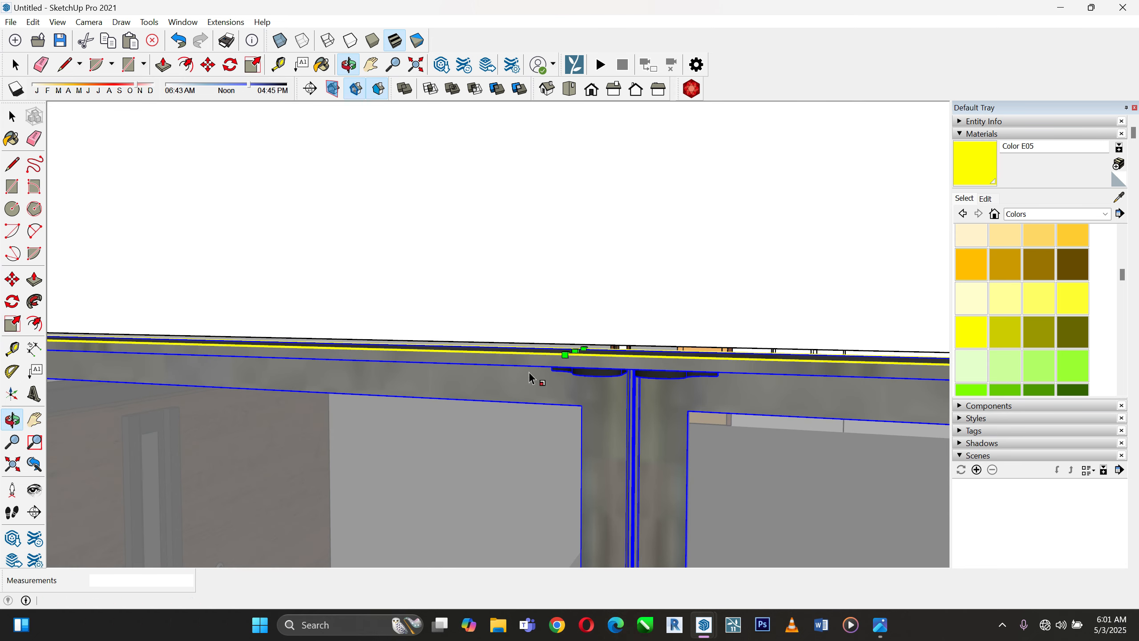
pyautogui.click(575, 351)
pyautogui.click(582, 342)
pyautogui.scroll(-4, 644, 314)
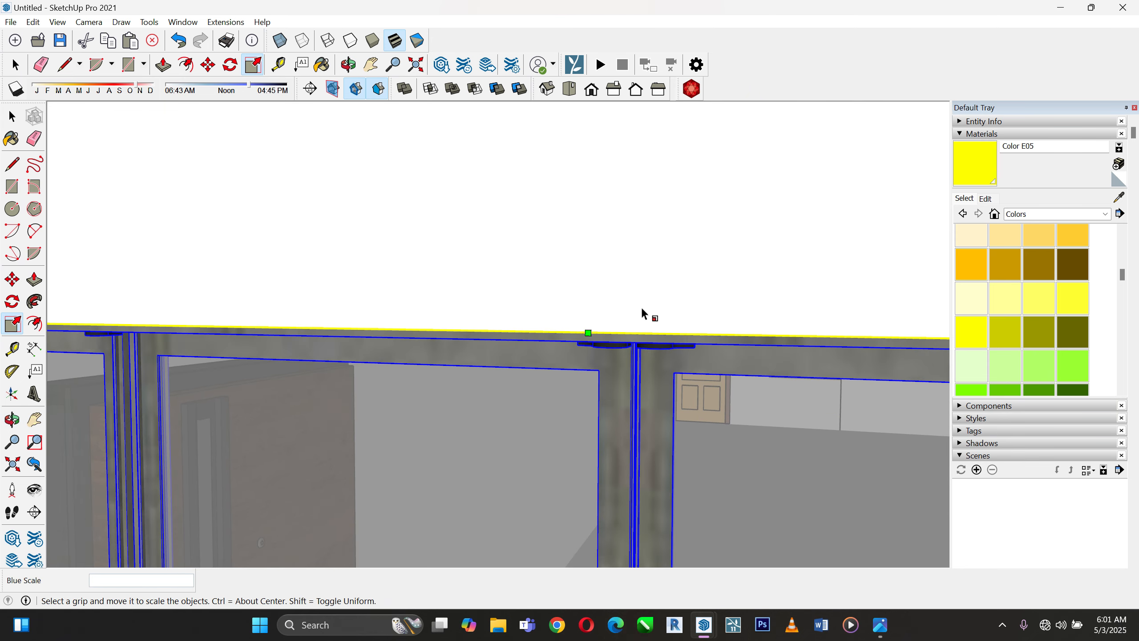
# Switch to the front view, frame the whole house and save the view as a new scene
pyautogui.click(591, 89)
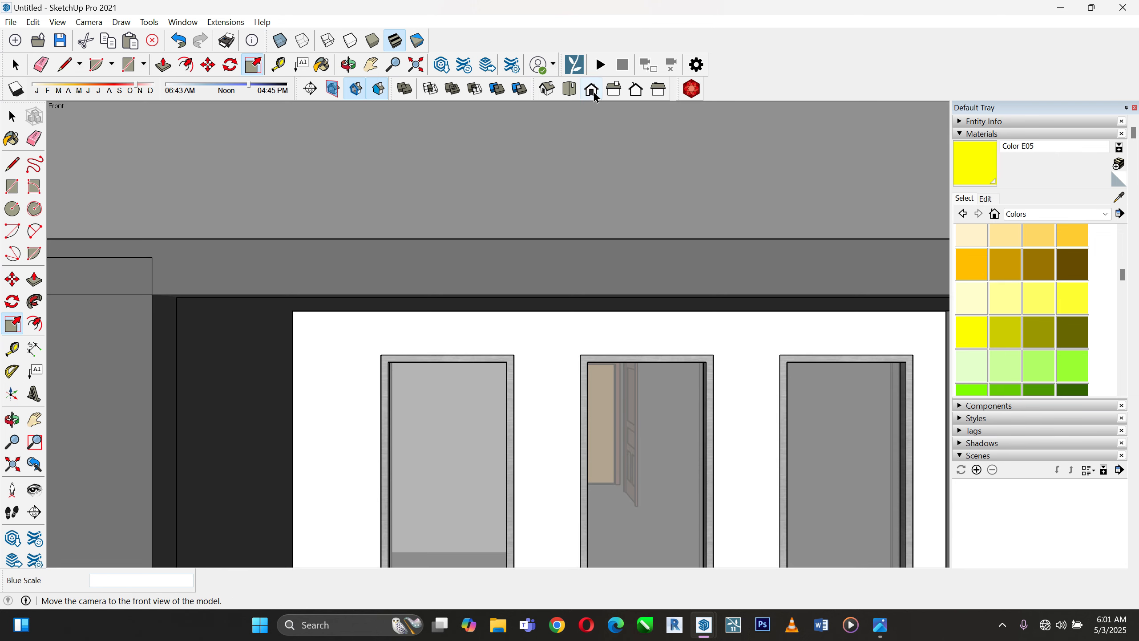
pyautogui.scroll(-3, 185, 331)
pyautogui.scroll(3, 735, 346)
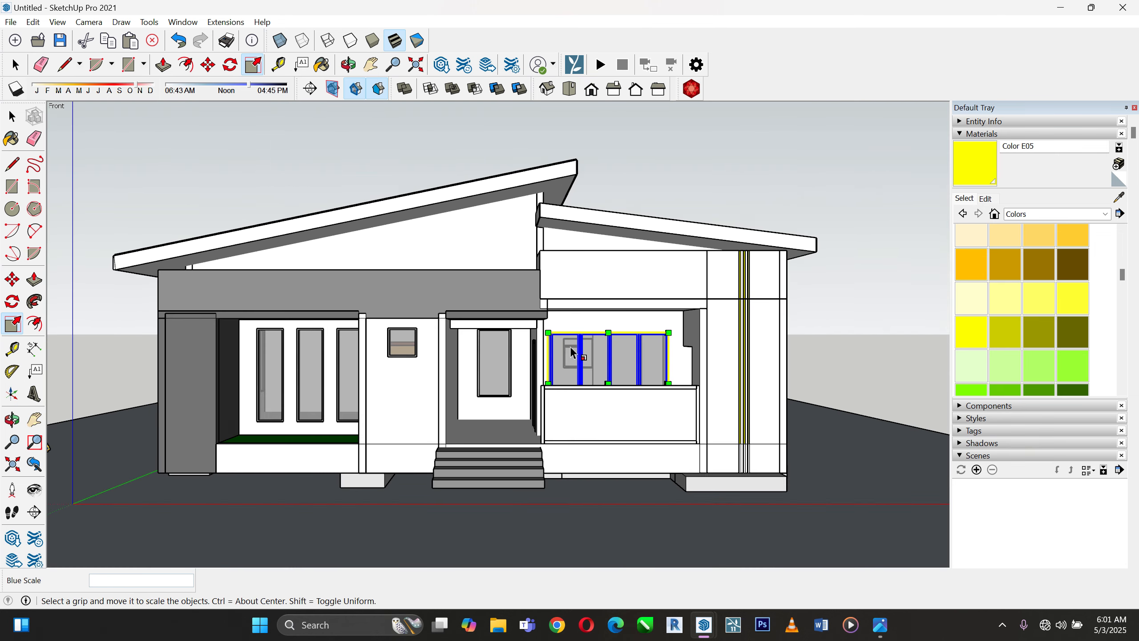
pyautogui.scroll(-1, 632, 313)
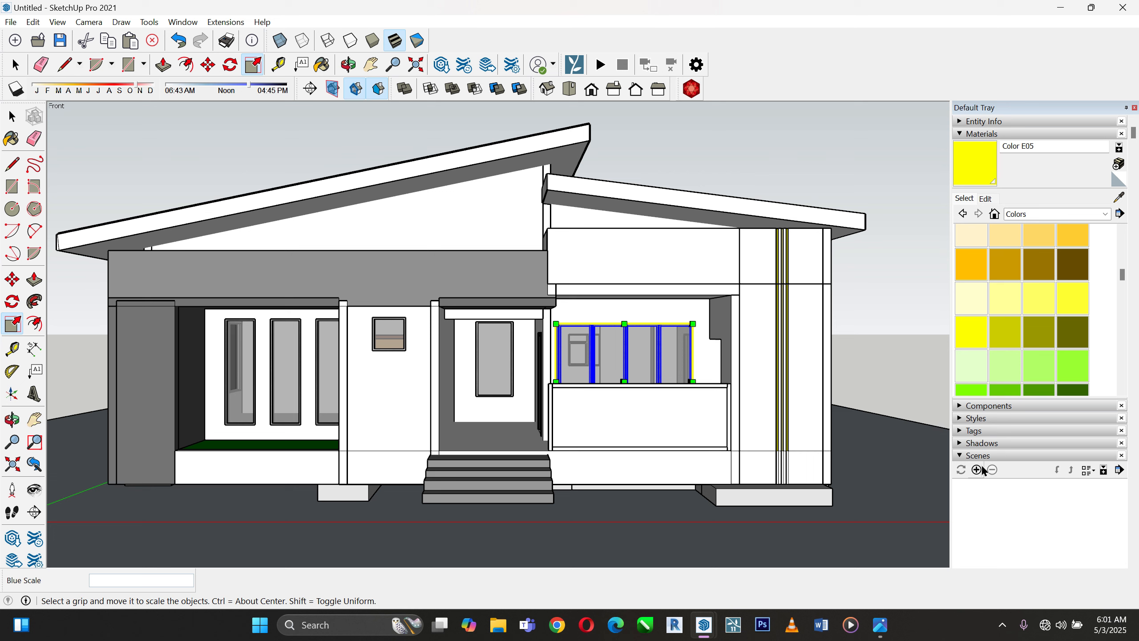
pyautogui.click(13, 118)
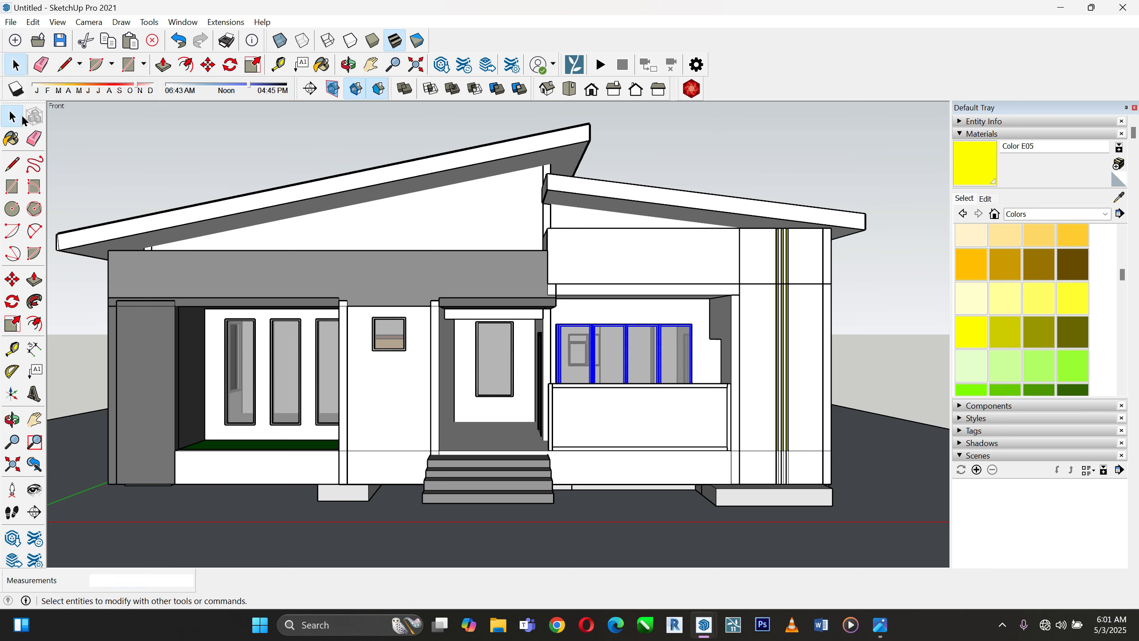
pyautogui.click(977, 471)
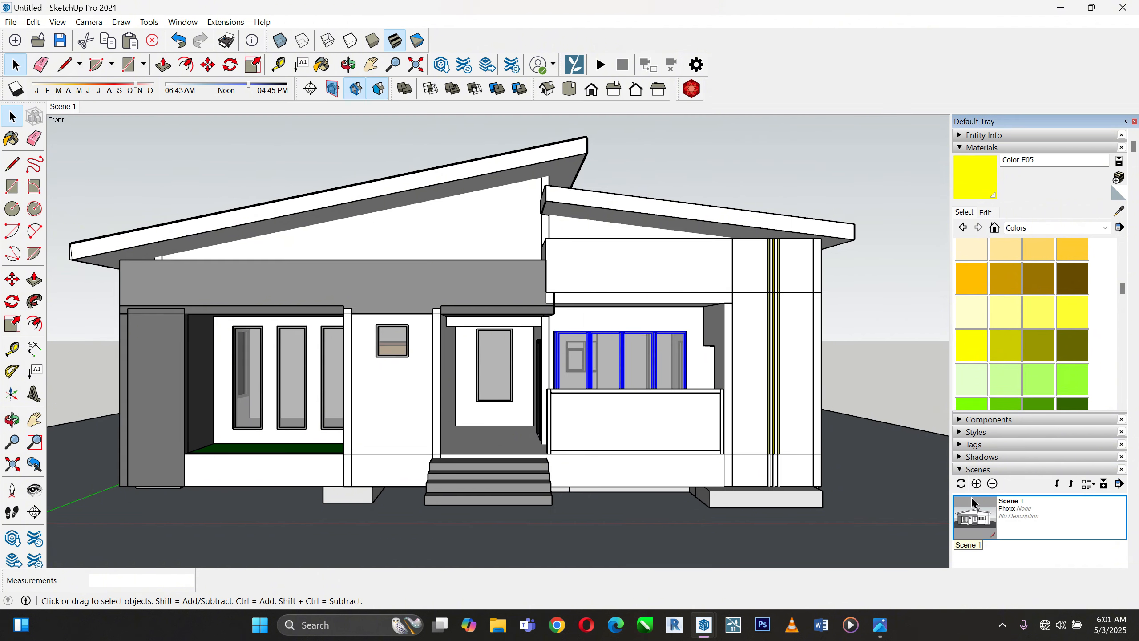
# Paint the porch railing's infill panel with Translucent Glass Gray from the Glass and Mirrors materials
pyautogui.moveTo(846, 418); pyautogui.dragTo(815, 488, button='middle')
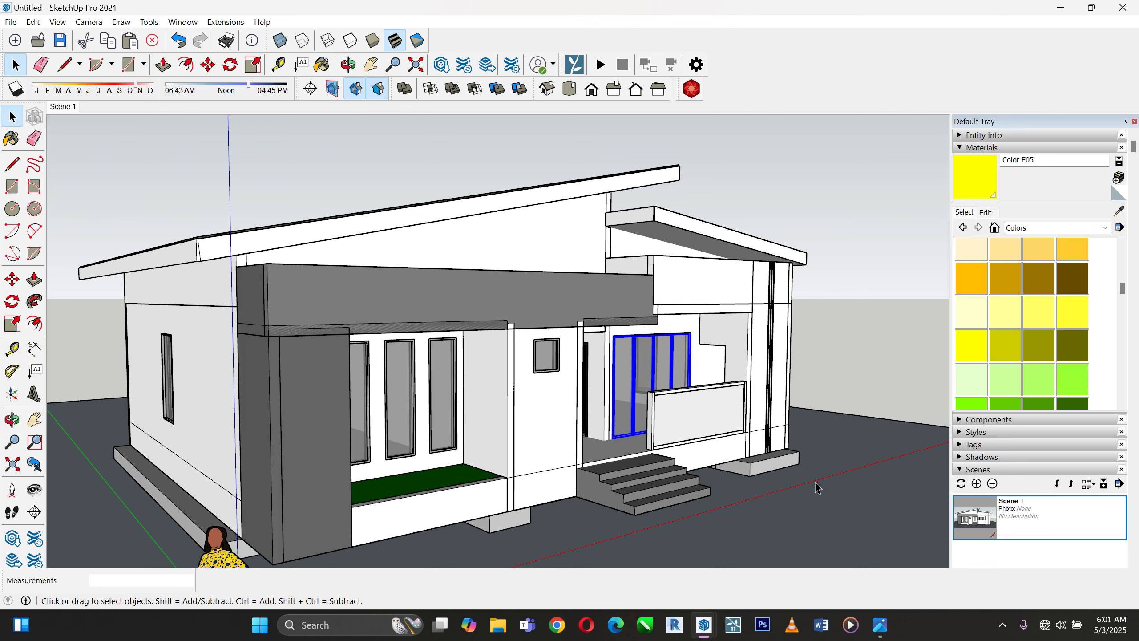
pyautogui.scroll(10, 709, 415)
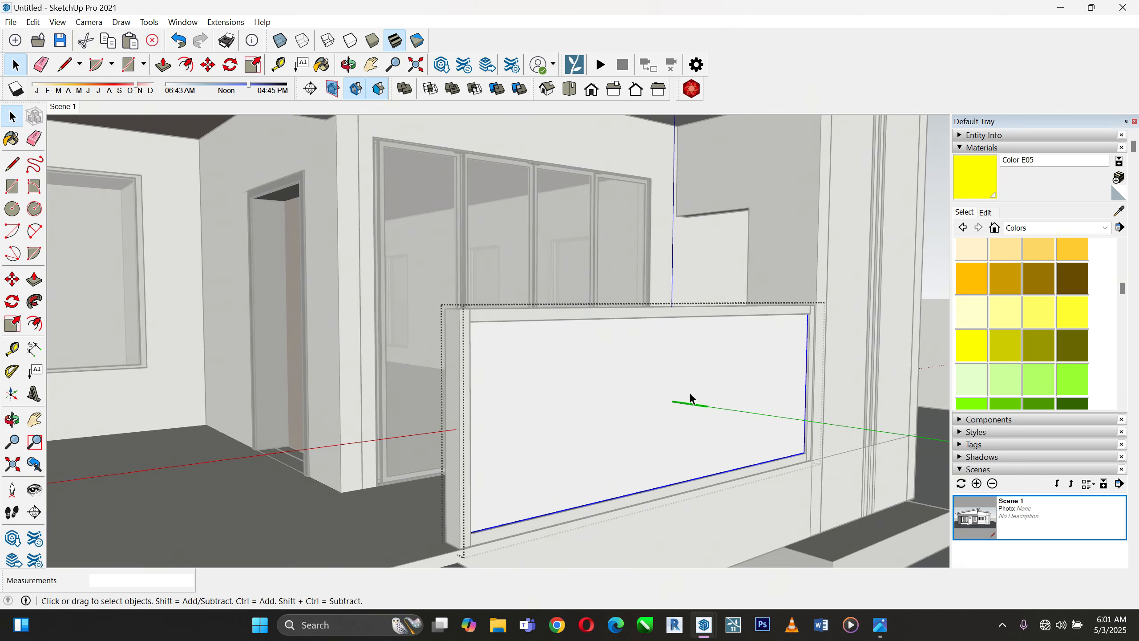
pyautogui.click(691, 396)
pyautogui.click(1120, 211)
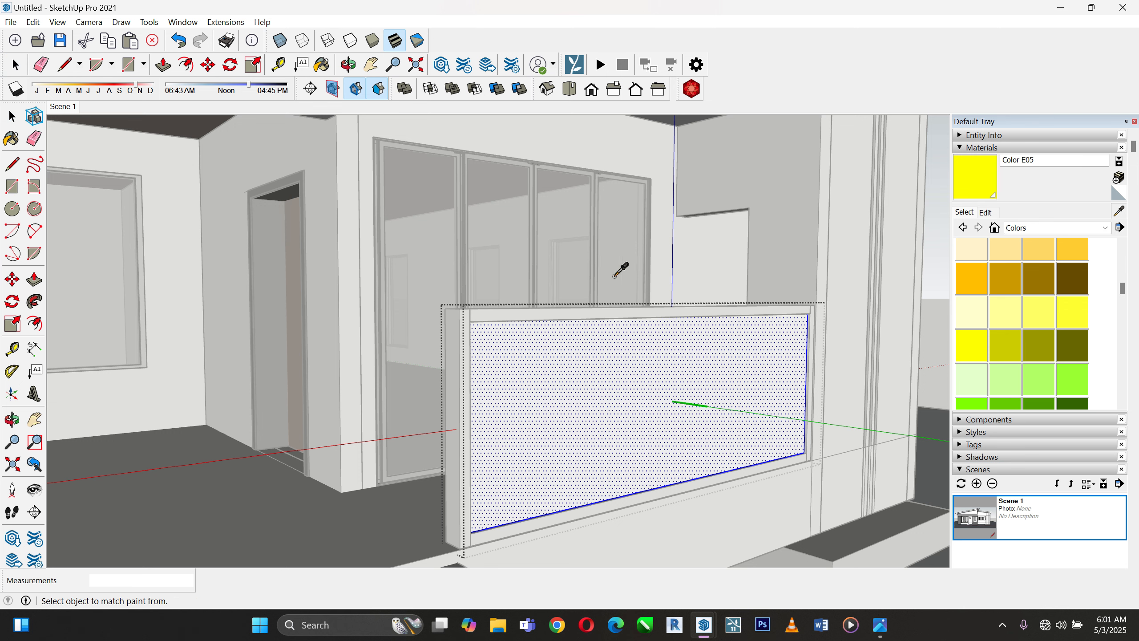
pyautogui.click(561, 239)
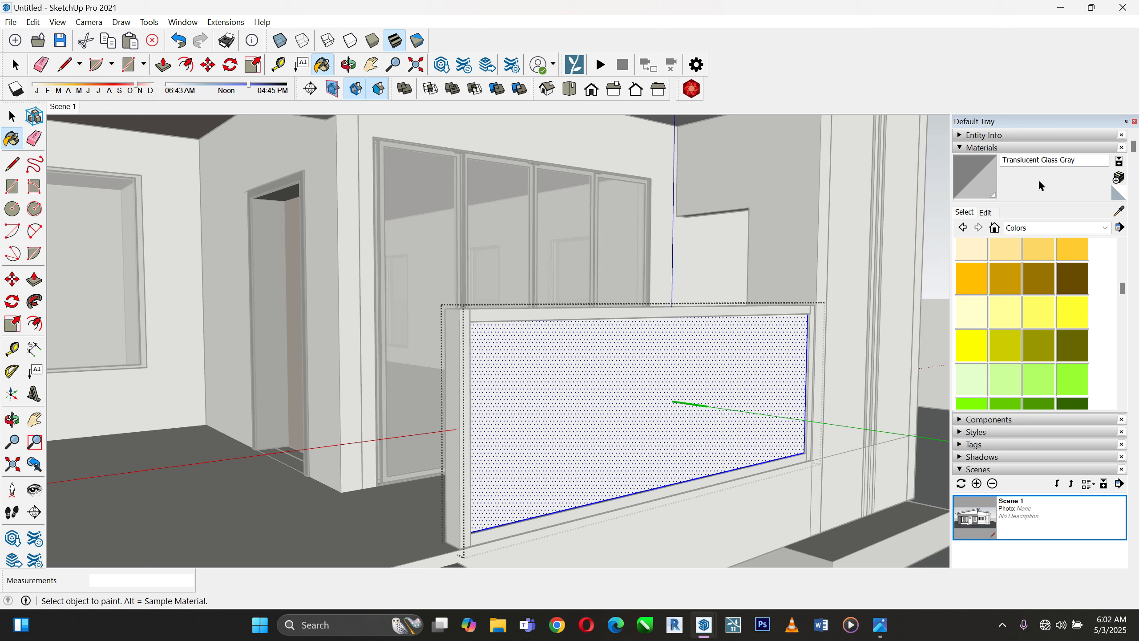
pyautogui.click(1028, 228)
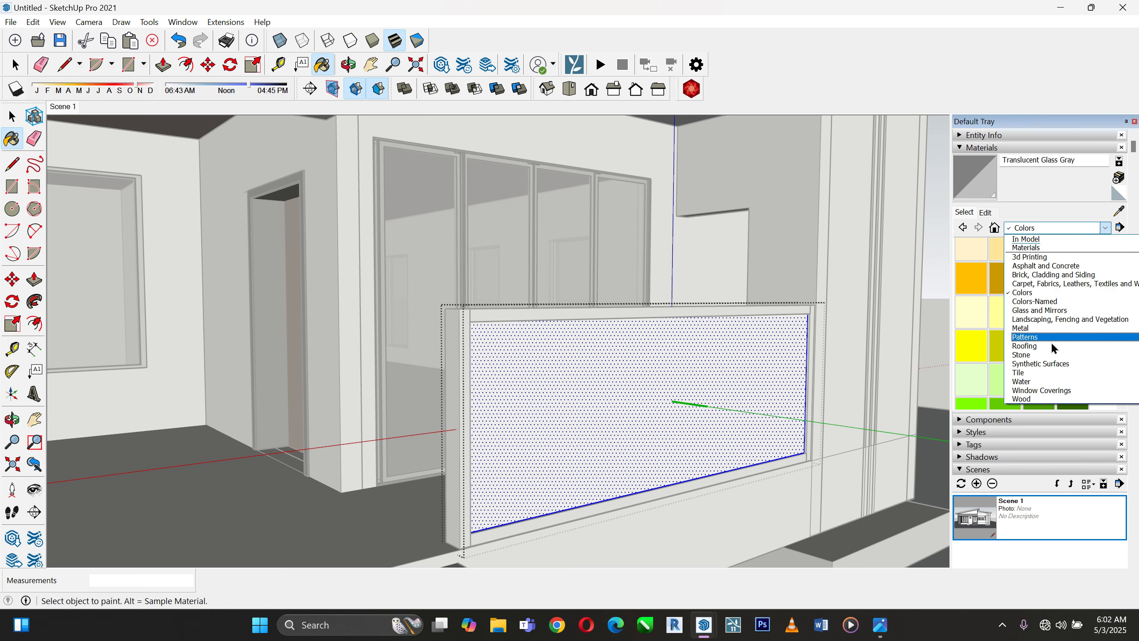
pyautogui.click(1051, 310)
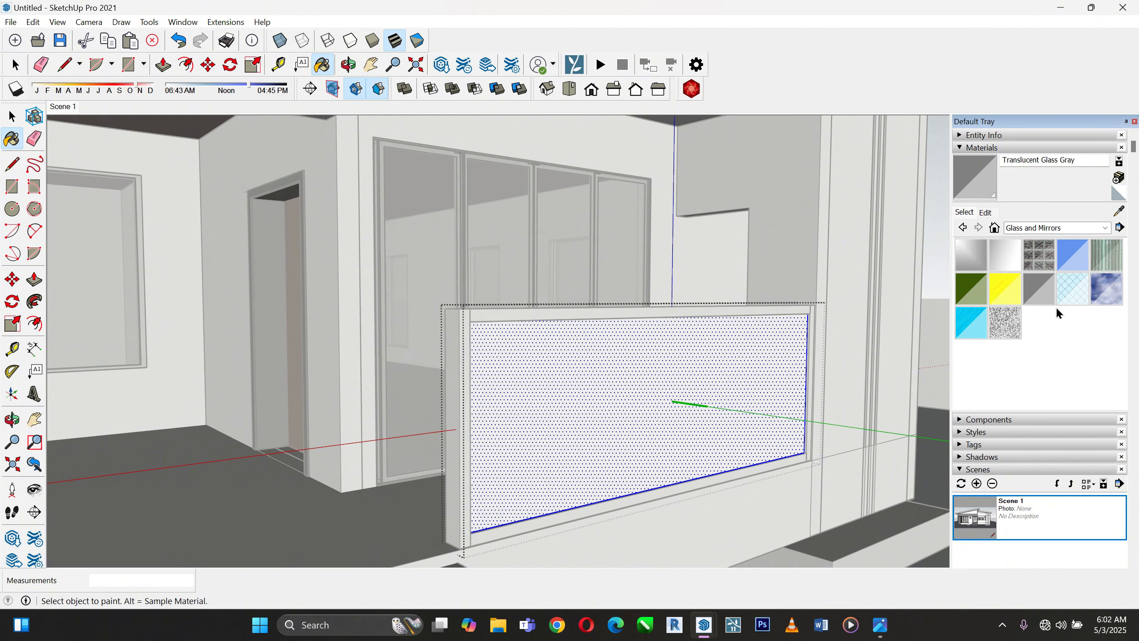
pyautogui.click(1043, 287)
pyautogui.click(753, 368)
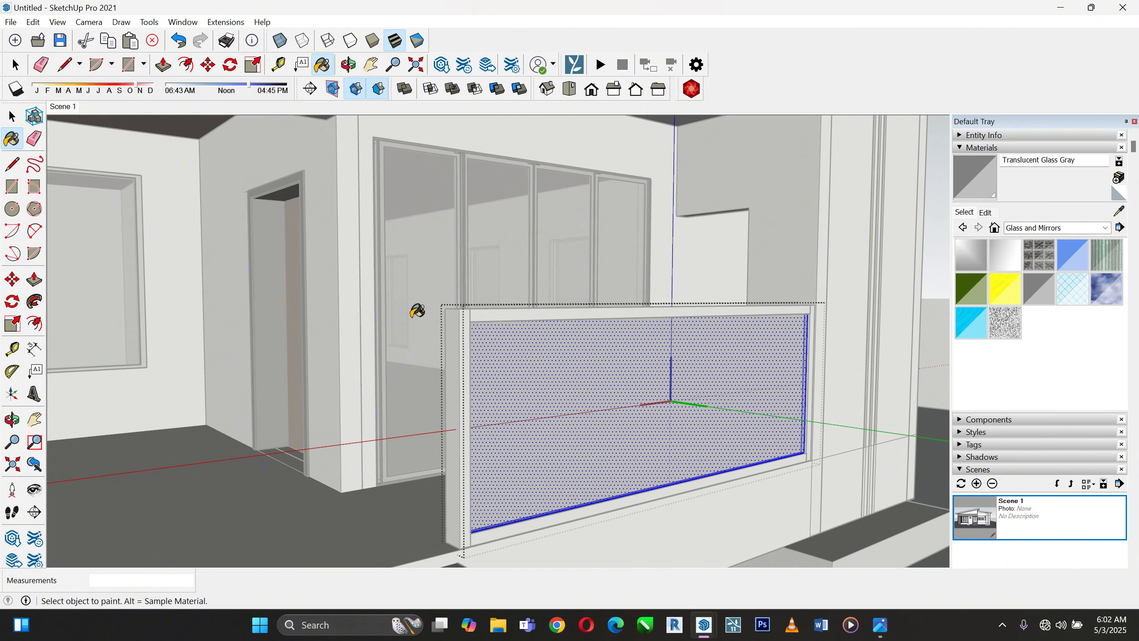
# Paint the railing panel's remaining opaque rear face with Translucent Glass Gray, then recall Scene 1 and clear the selection
pyautogui.scroll(4, 554, 345)
pyautogui.moveTo(512, 367); pyautogui.dragTo(578, 393, button='middle')
pyautogui.scroll(6, 754, 379)
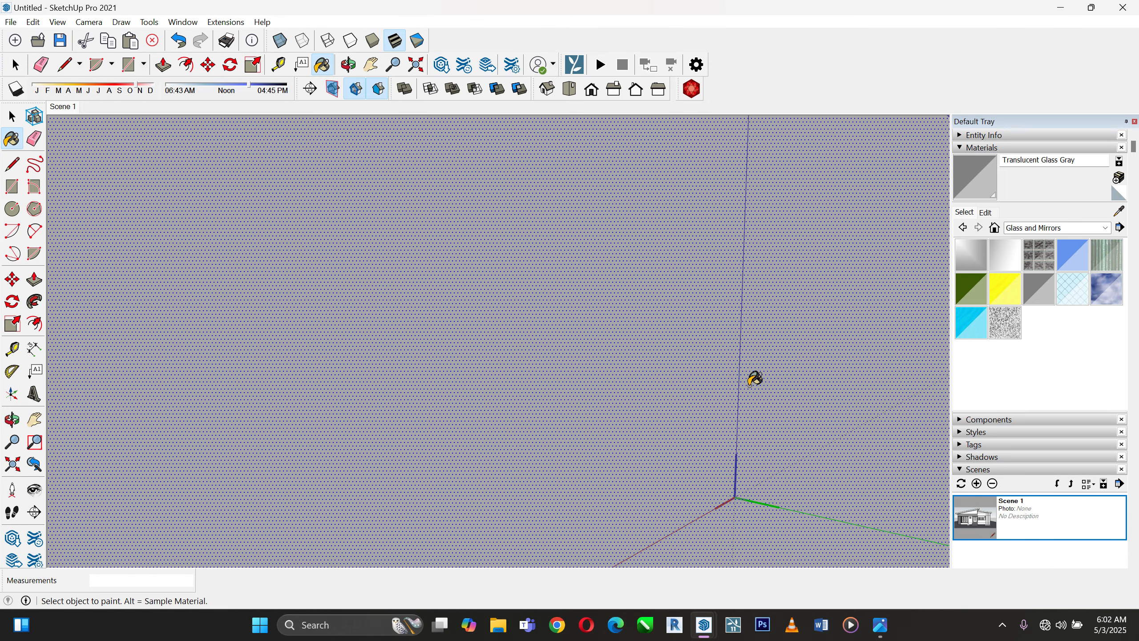
pyautogui.scroll(3, 755, 378)
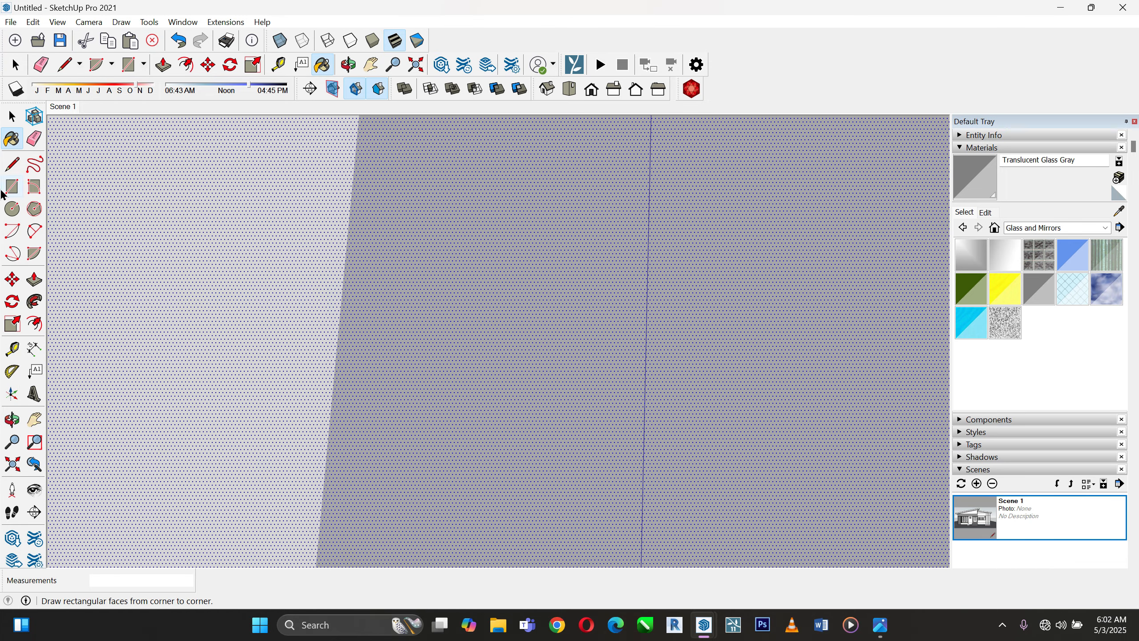
pyautogui.click(12, 117)
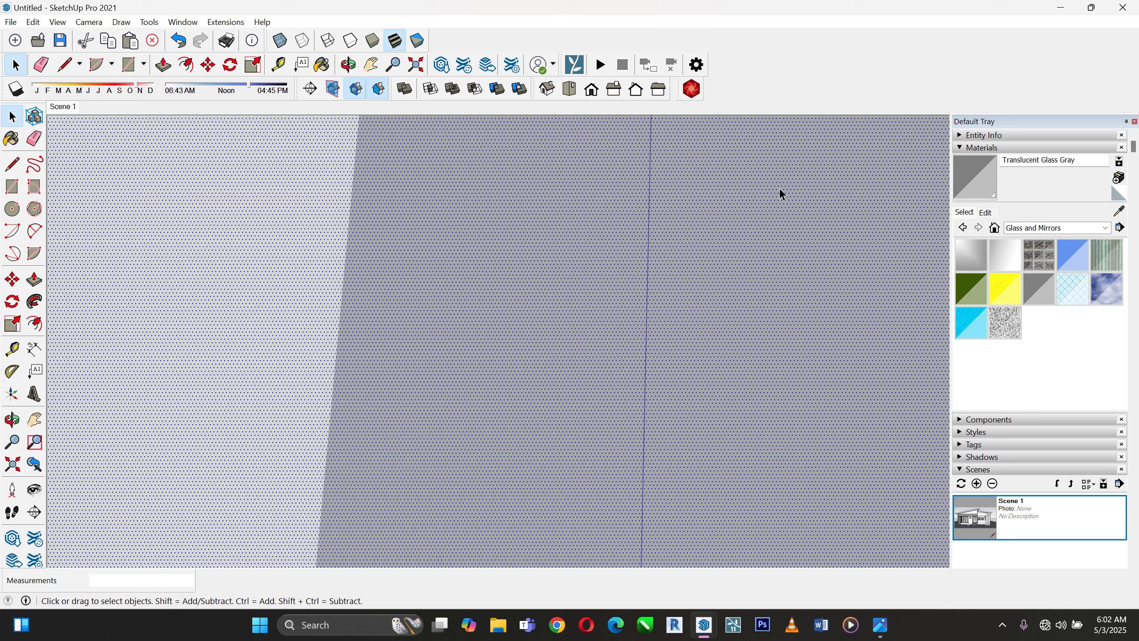
pyautogui.click(965, 180)
pyautogui.click(292, 262)
pyautogui.scroll(-2, 286, 269)
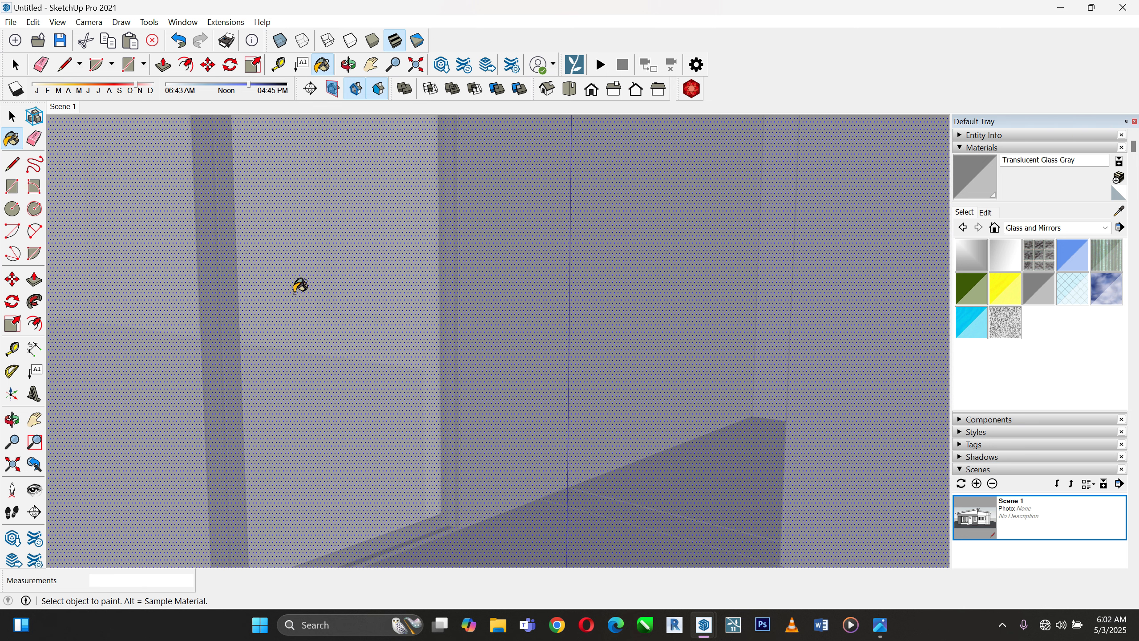
pyautogui.scroll(-1, 353, 332)
pyautogui.click(961, 534)
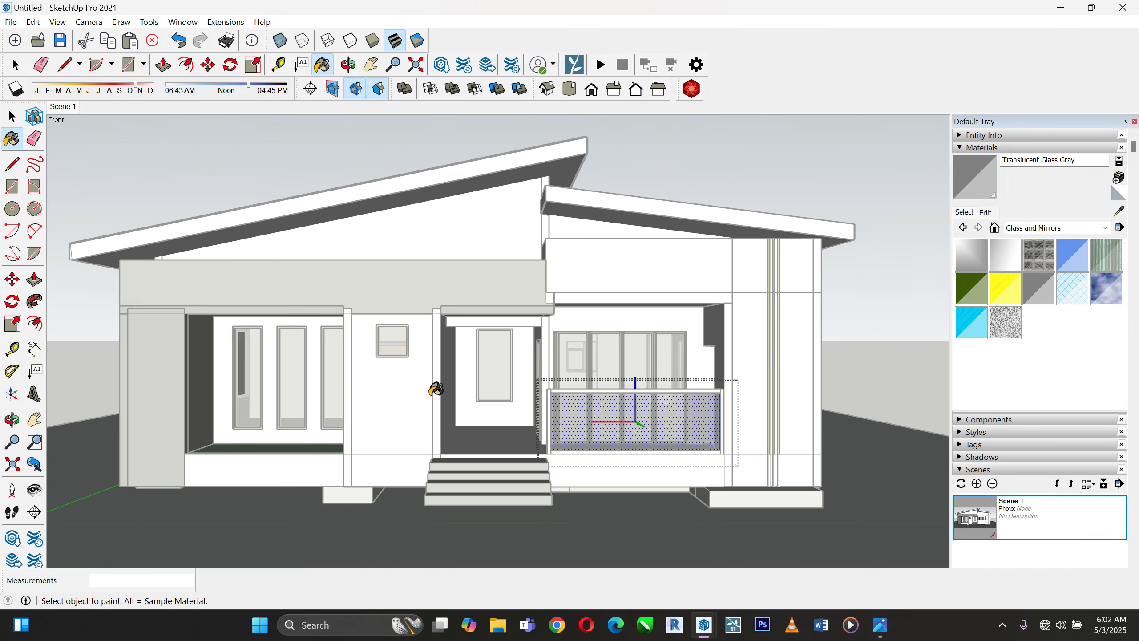
pyautogui.click(12, 117)
pyautogui.click(161, 139)
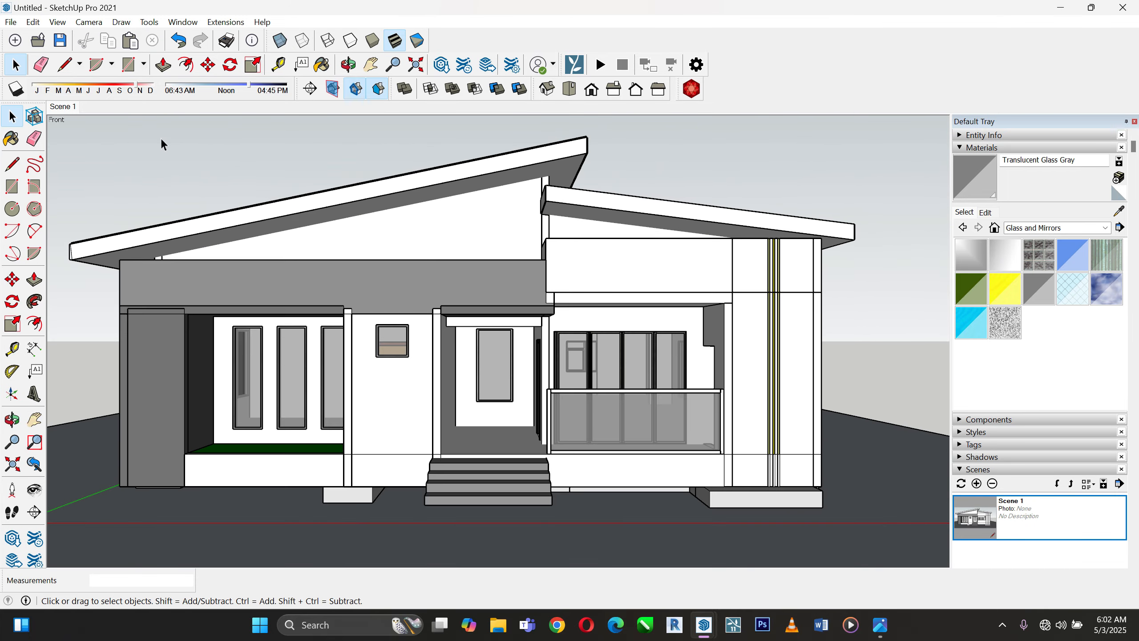
# Select the porch floor behind the steps and check its finish in the 3 bedroom 2.jpg reference image
pyautogui.scroll(-2, 453, 442)
pyautogui.moveTo(461, 446); pyautogui.dragTo(429, 555, button='middle')
pyautogui.scroll(-2, 494, 455)
pyautogui.scroll(6, 488, 452)
pyautogui.scroll(5, 425, 360)
pyautogui.click(433, 319)
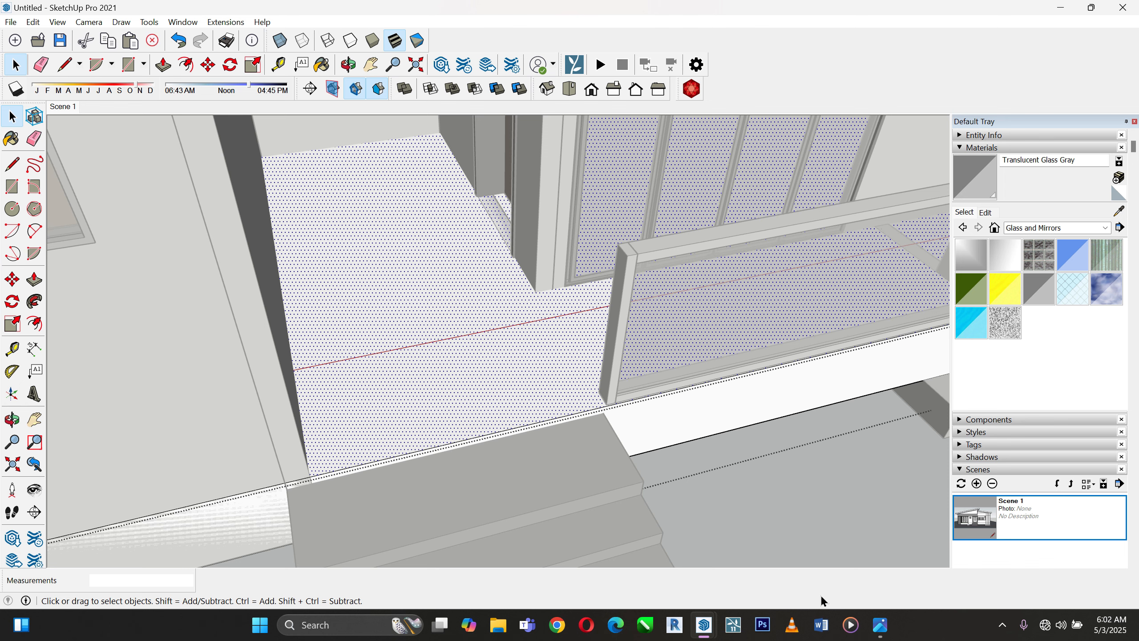
pyautogui.click(880, 625)
pyautogui.scroll(4, 368, 483)
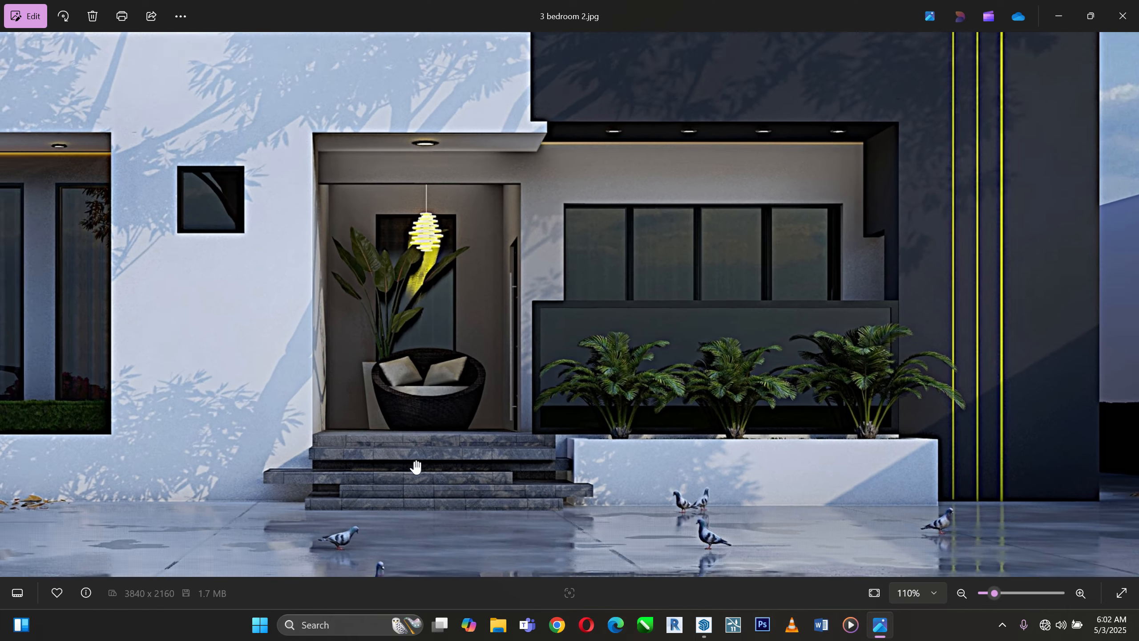
pyautogui.scroll(-4, 415, 467)
pyautogui.hotkey('alt', 'Tab')
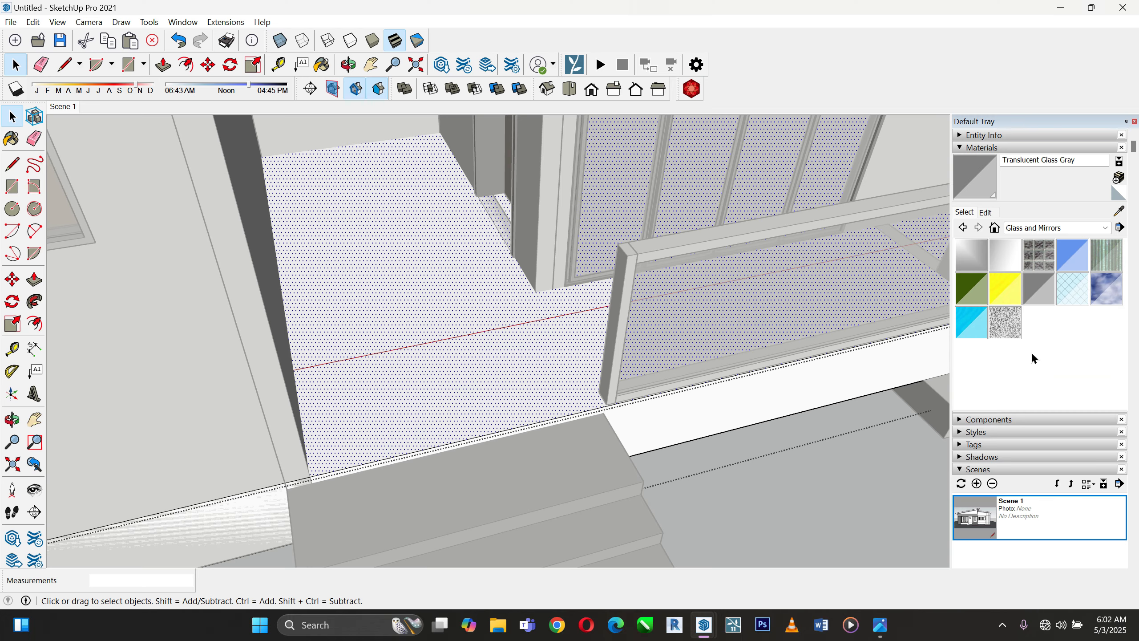
# Paint the porch floor with Slate Light Tile from the Tile materials
pyautogui.click(1051, 228)
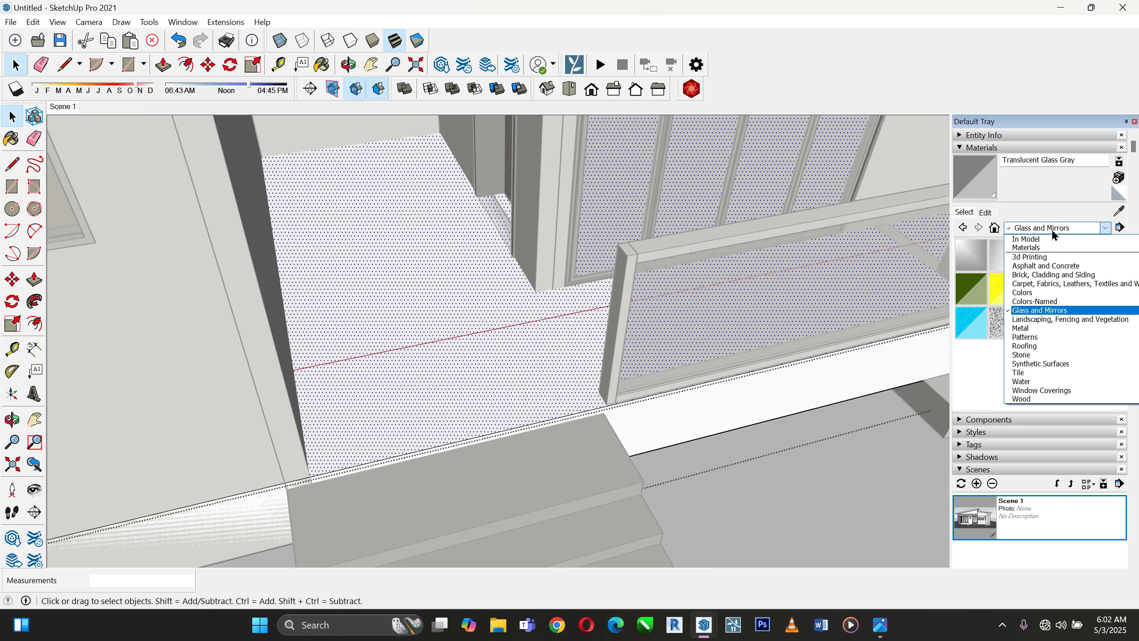
pyautogui.click(1028, 371)
pyautogui.scroll(-3, 1029, 373)
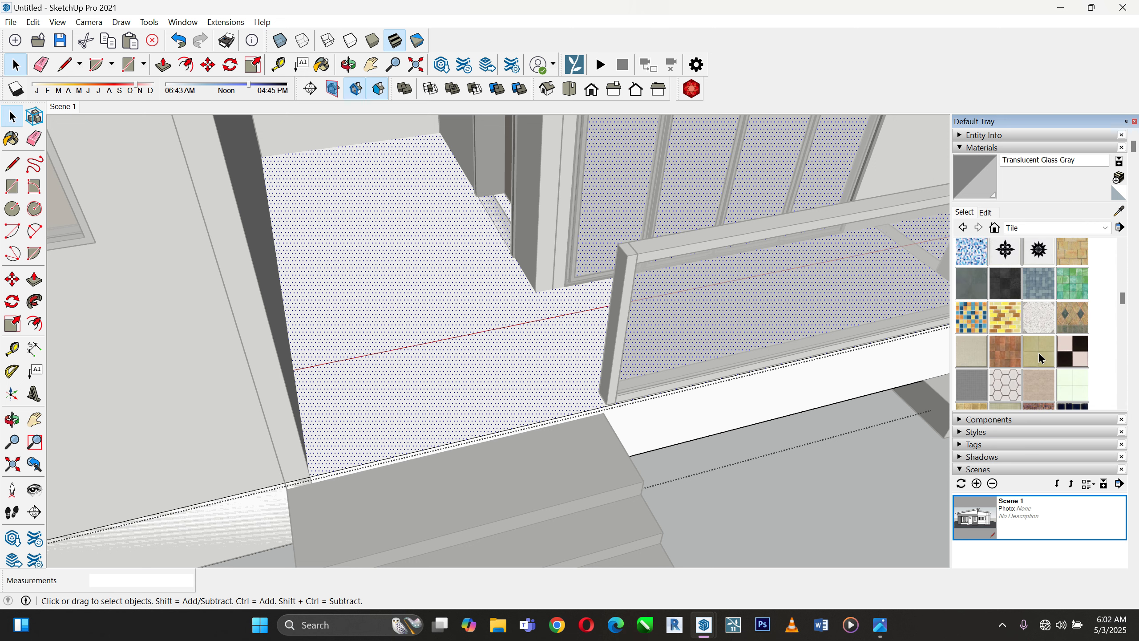
pyautogui.click(1012, 288)
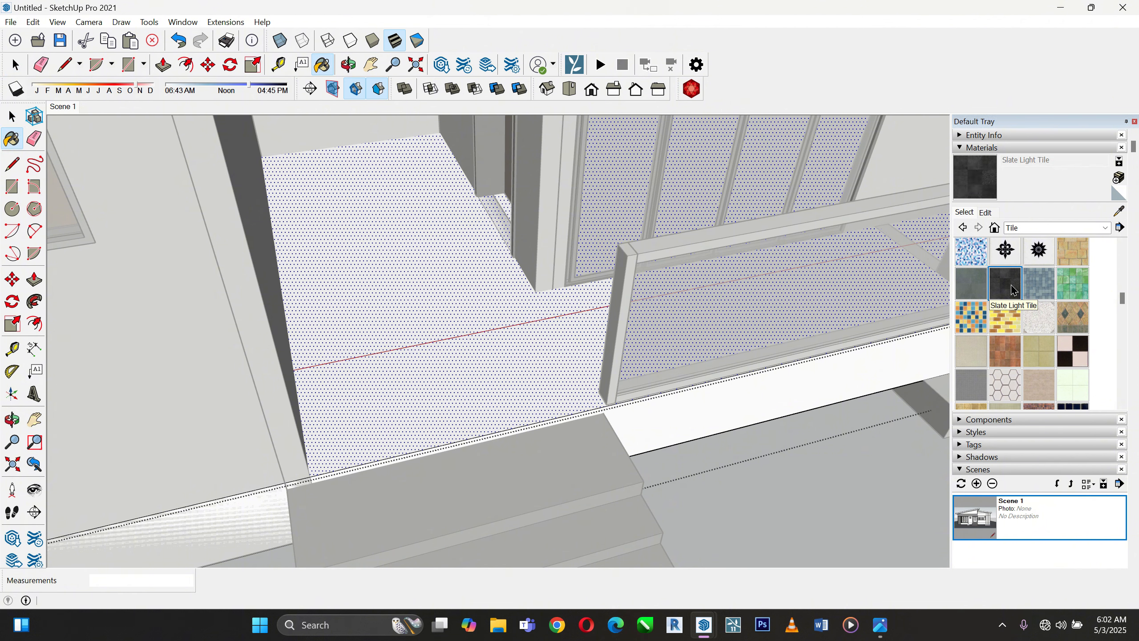
pyautogui.click(448, 321)
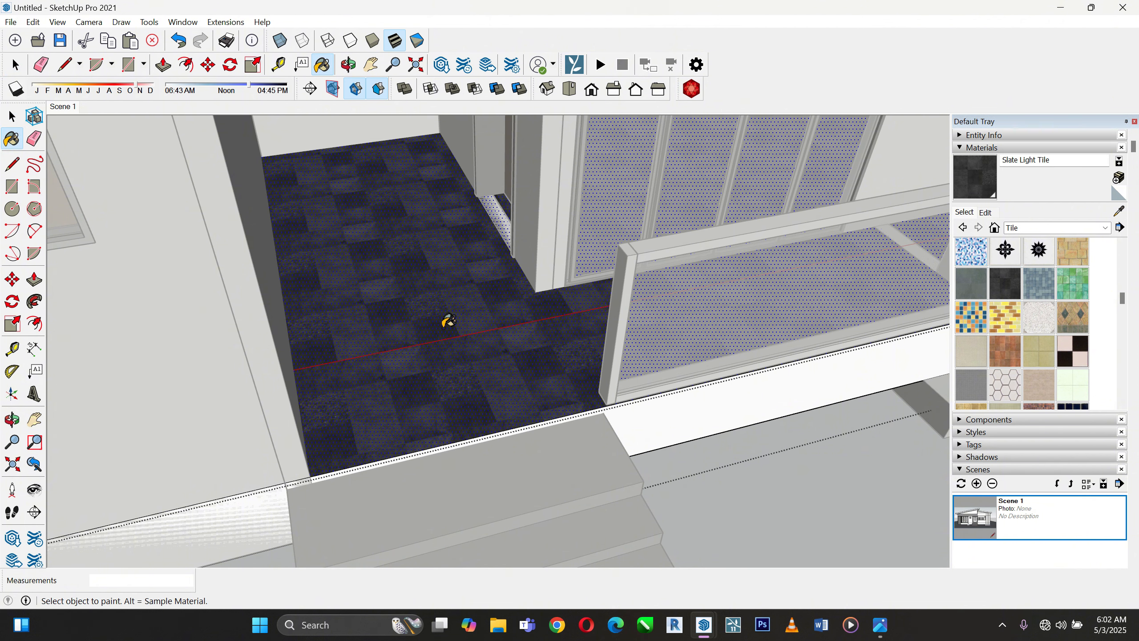
pyautogui.scroll(-4, 569, 260)
pyautogui.press('space')
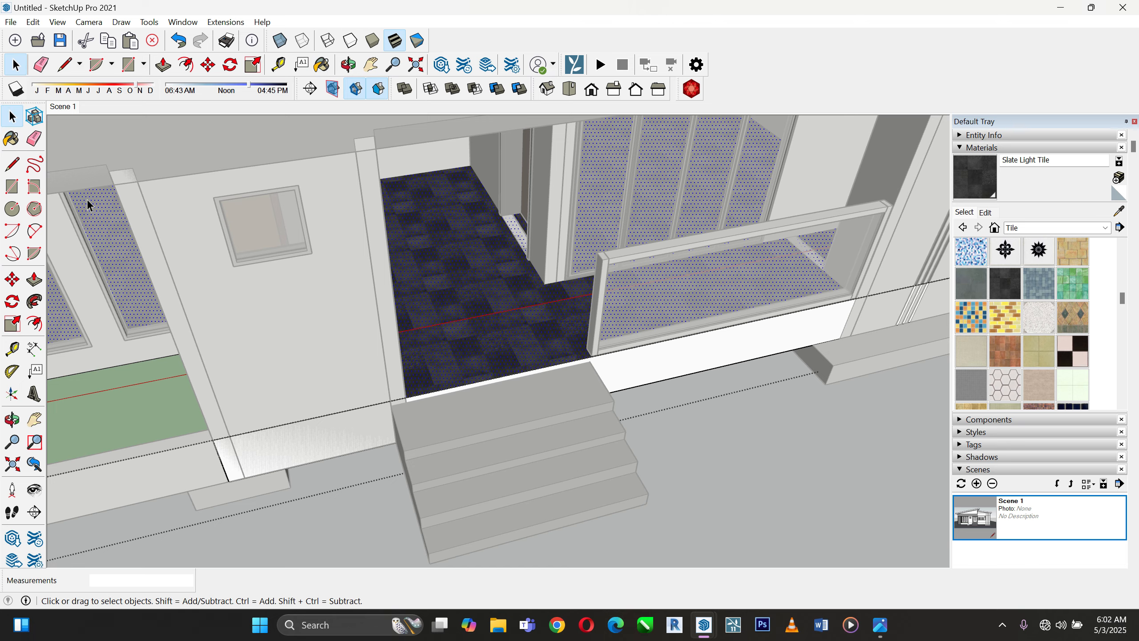
# Paint all faces of the entrance steps with Slate Light Tile and close the steps component
pyautogui.scroll(4, 571, 439)
pyautogui.scroll(2, 570, 433)
pyautogui.tripleClick(524, 332)
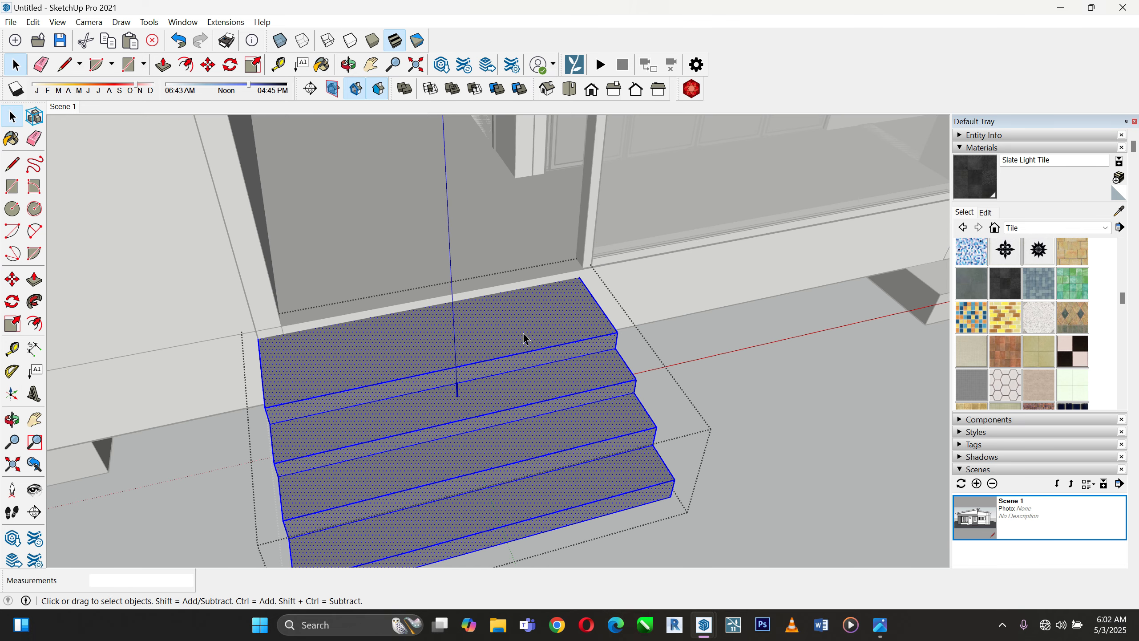
pyautogui.click(961, 270)
pyautogui.click(557, 328)
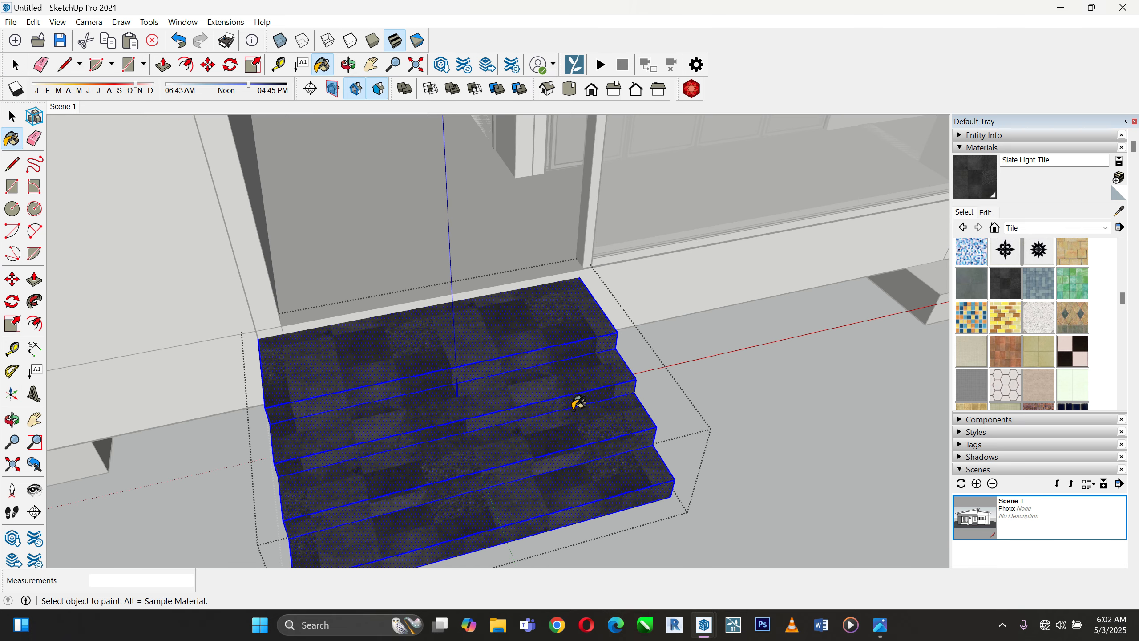
pyautogui.press('space')
pyautogui.scroll(-2, 344, 331)
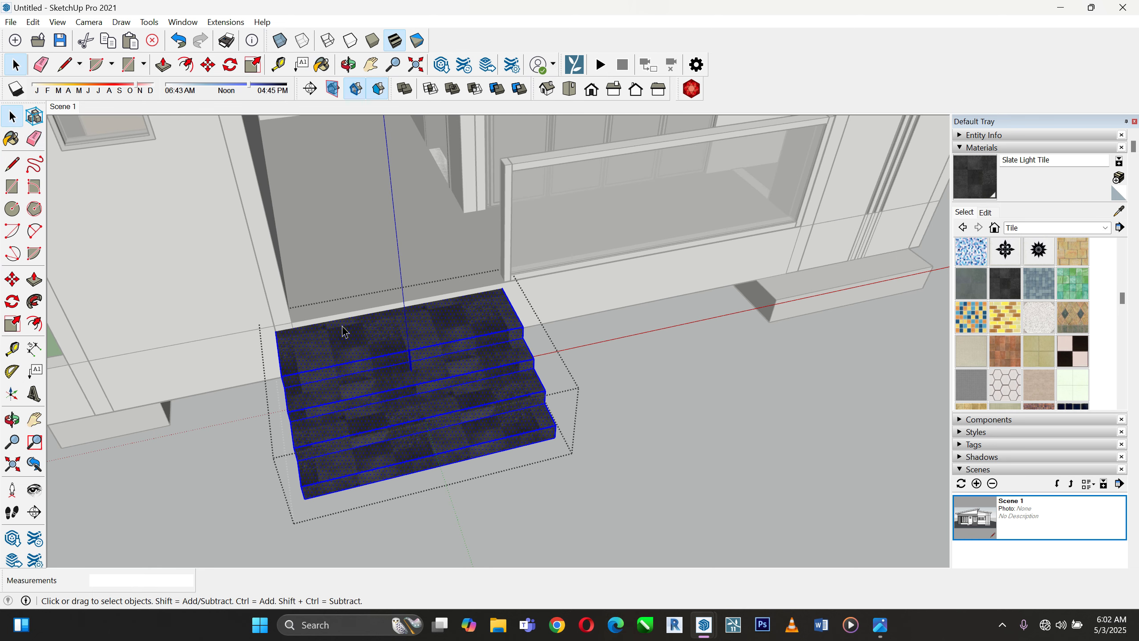
pyautogui.click(650, 387)
pyautogui.rightClick(714, 431)
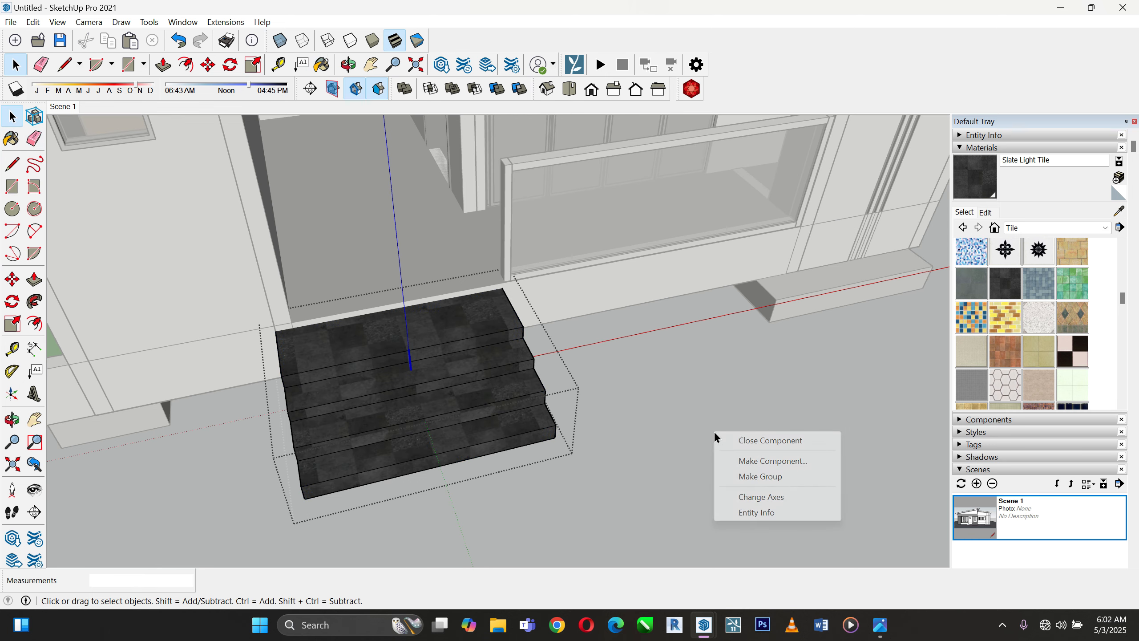
pyautogui.click(739, 439)
pyautogui.scroll(-5, 745, 436)
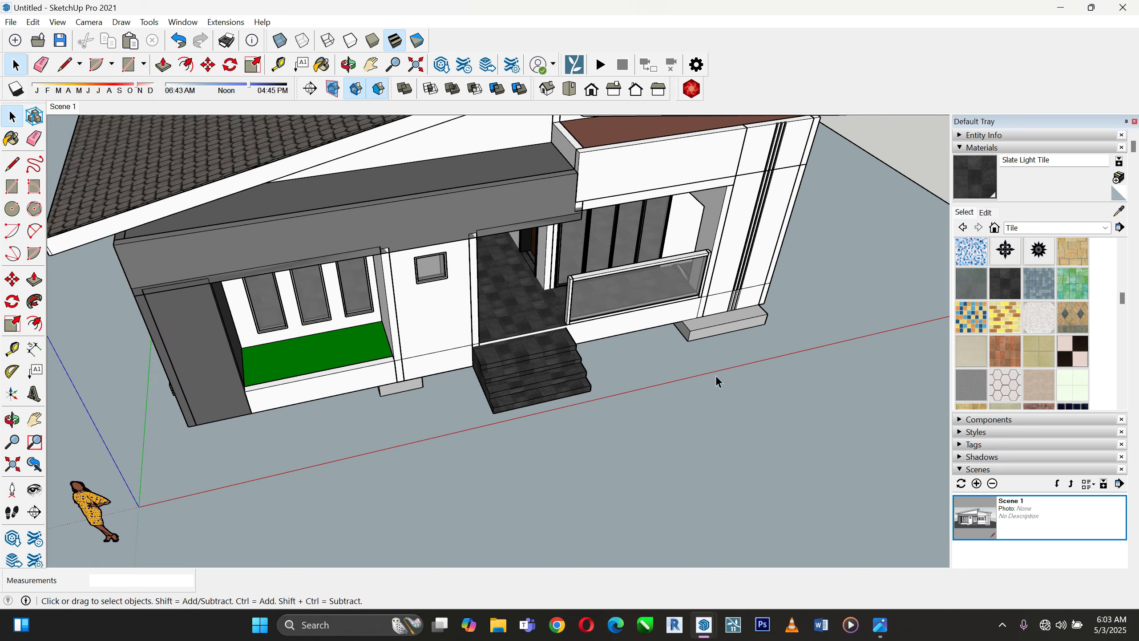
# Check the paving in the reference image and paint the ground surface around the house with White Square Tile
pyautogui.click(872, 629)
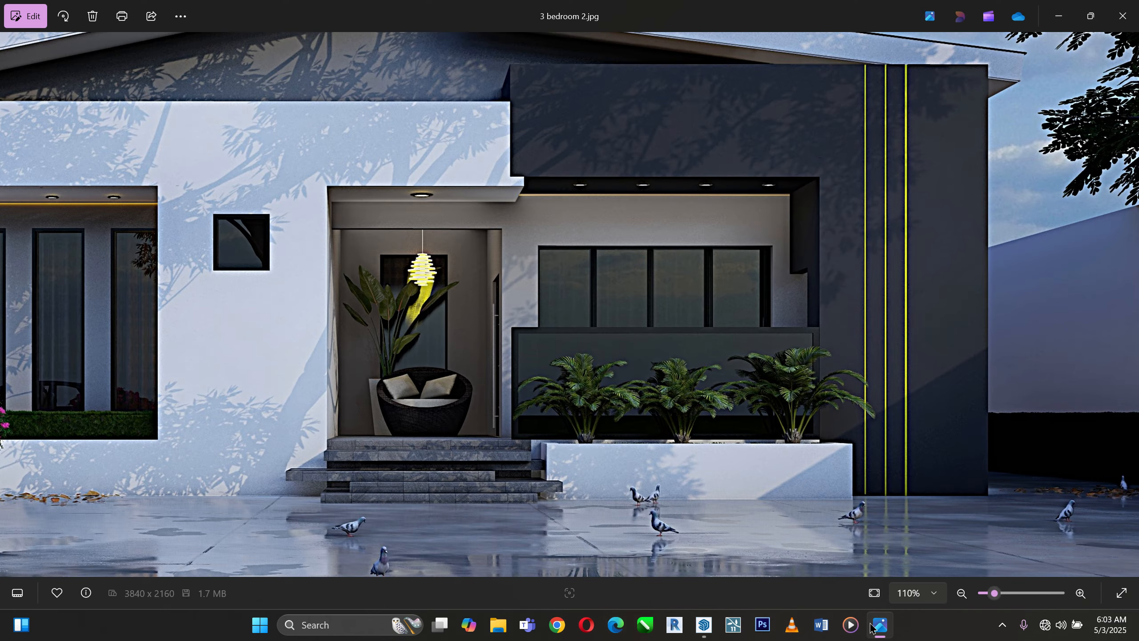
pyautogui.click(872, 628)
pyautogui.scroll(3, 671, 394)
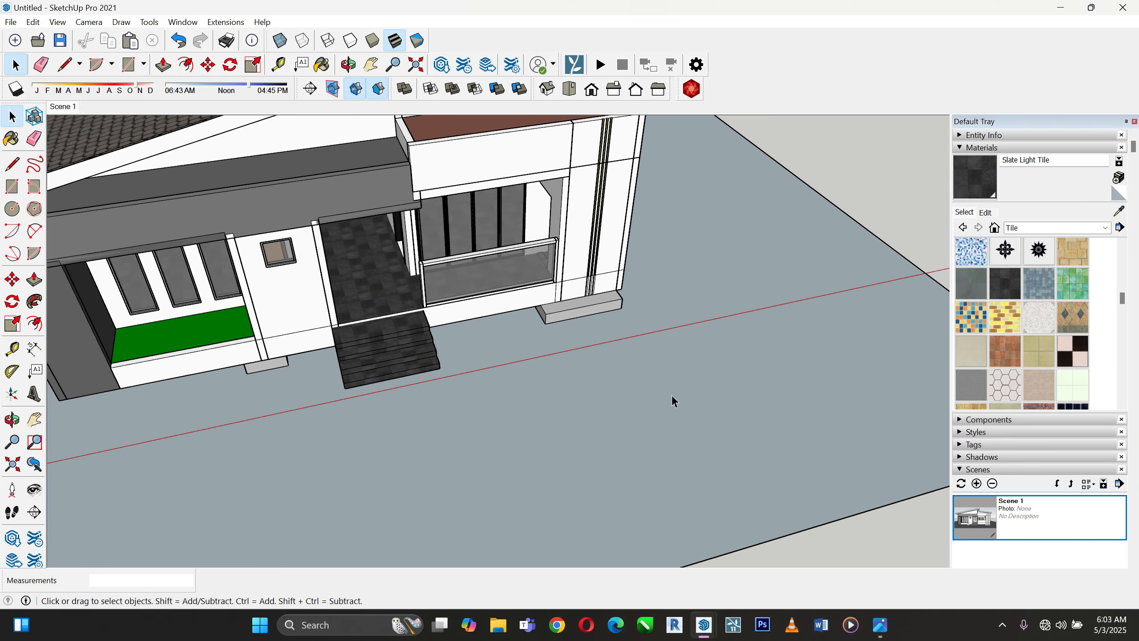
pyautogui.doubleClick(639, 361)
pyautogui.scroll(-3, 1023, 318)
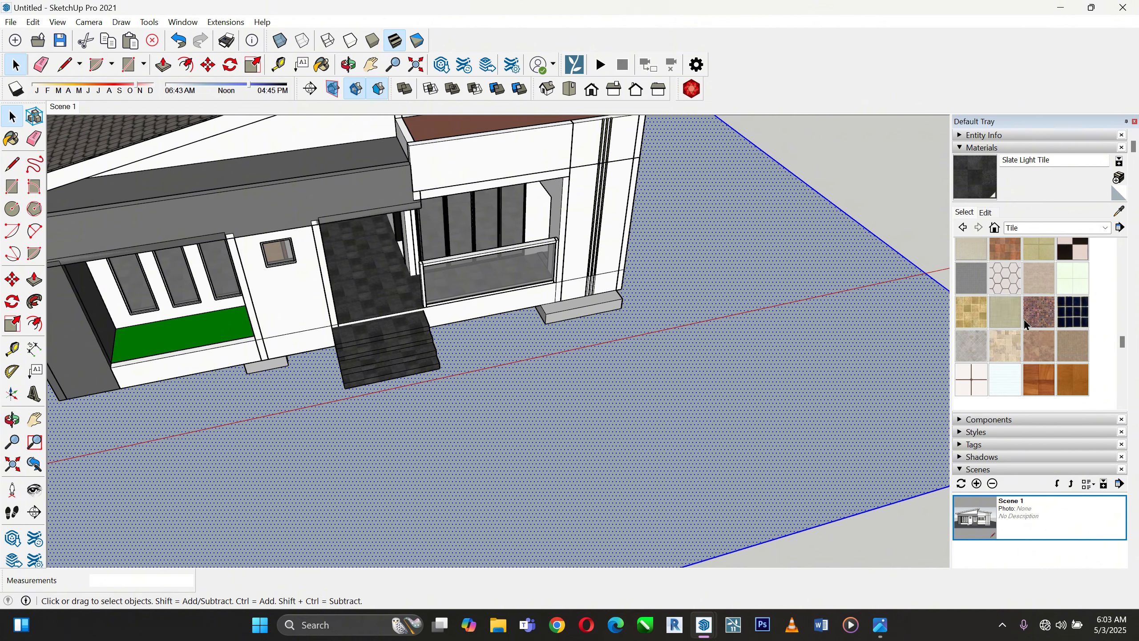
pyautogui.click(989, 325)
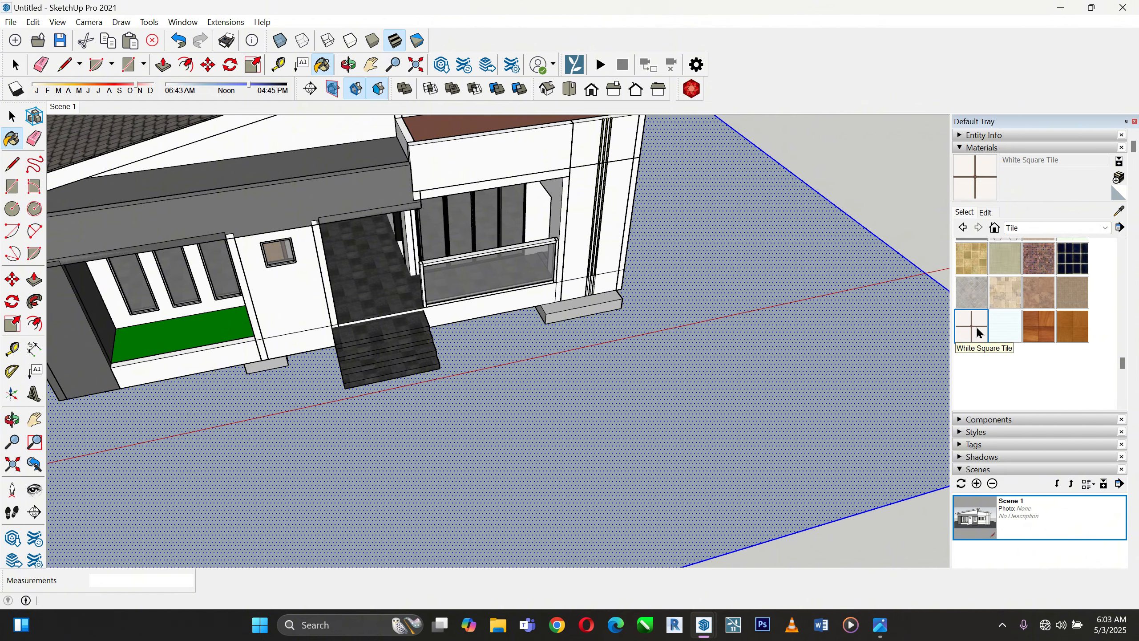
pyautogui.click(975, 325)
pyautogui.click(783, 348)
pyautogui.scroll(8, 383, 401)
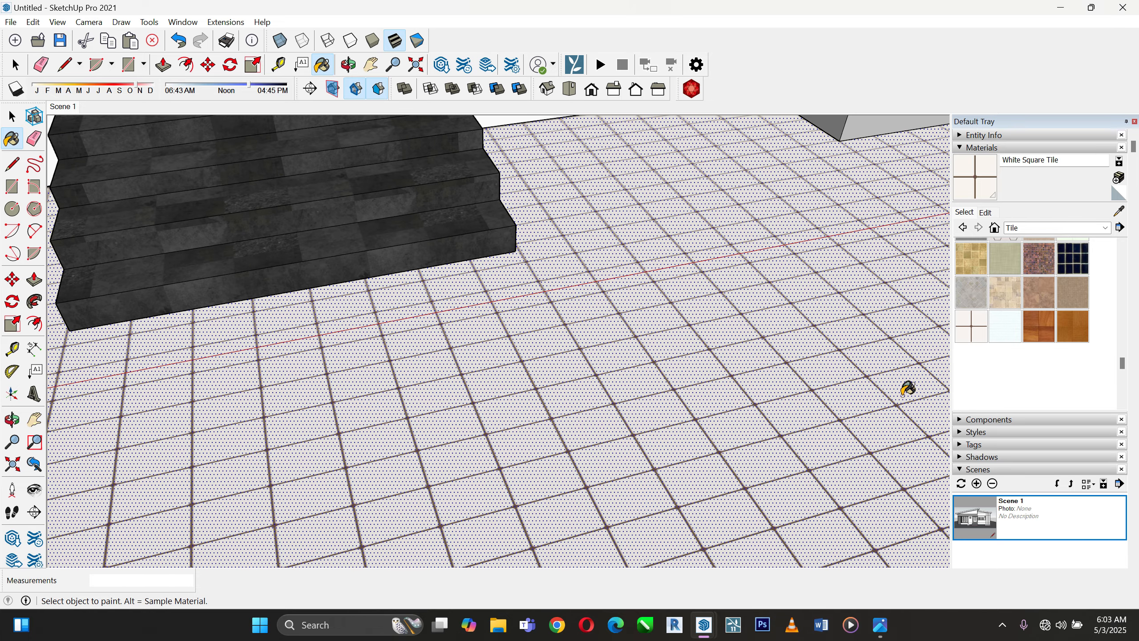
# Try Pavers with Grass Brick from the Landscaping, Fencing and Vegetation materials on the ground, and repaint it with Pavers with Grass Herringbone
pyautogui.click(1059, 229)
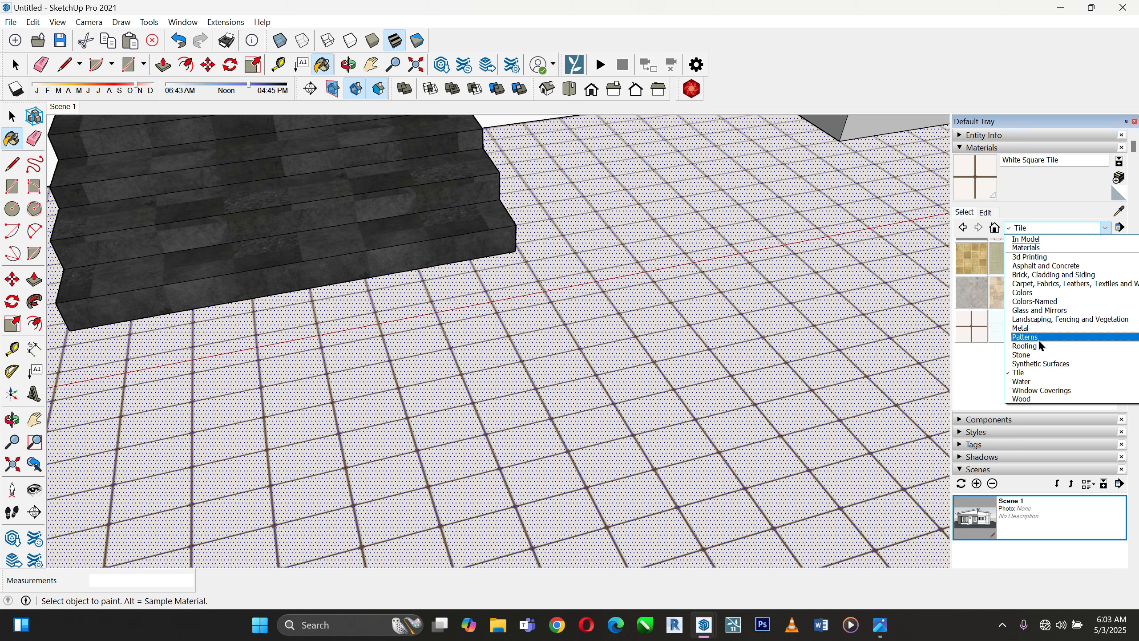
pyautogui.click(1045, 319)
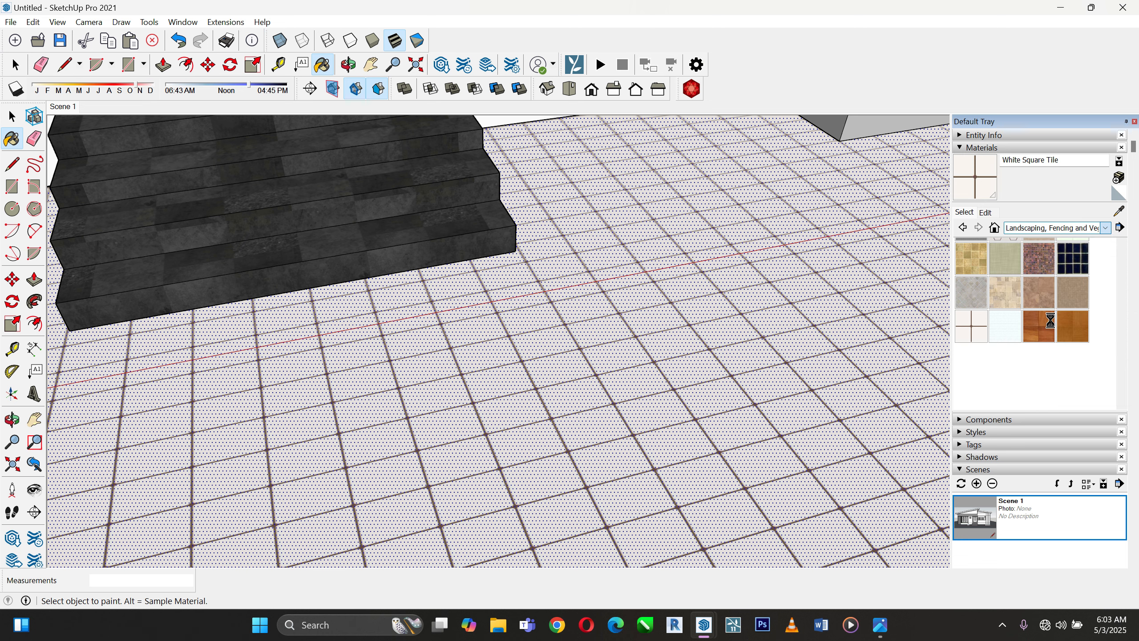
pyautogui.scroll(-5, 1052, 326)
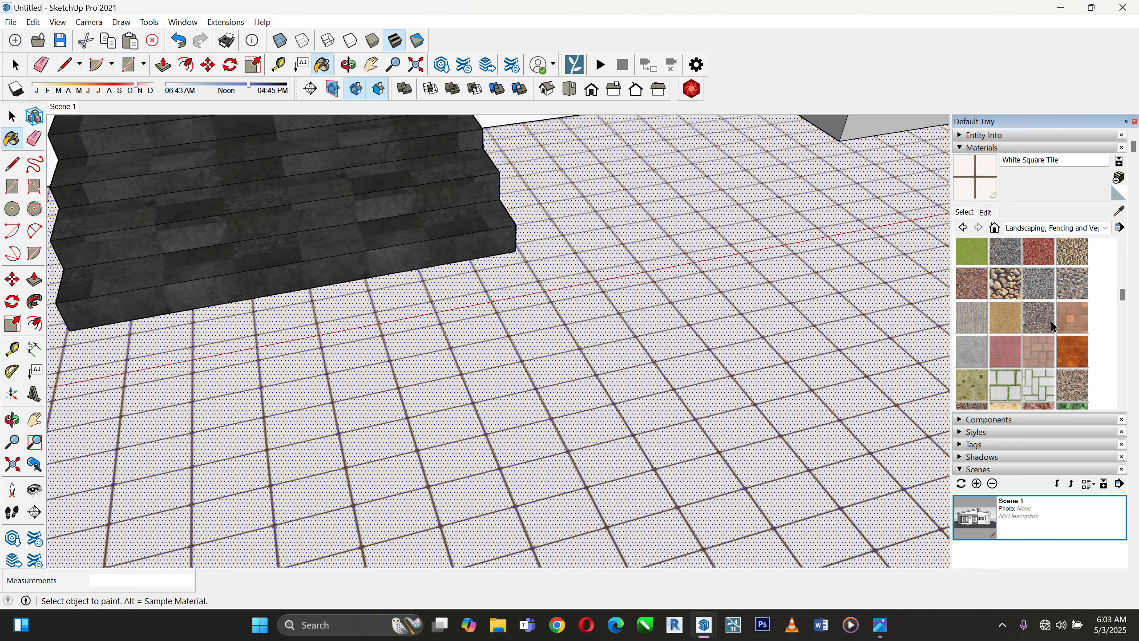
pyautogui.click(1003, 277)
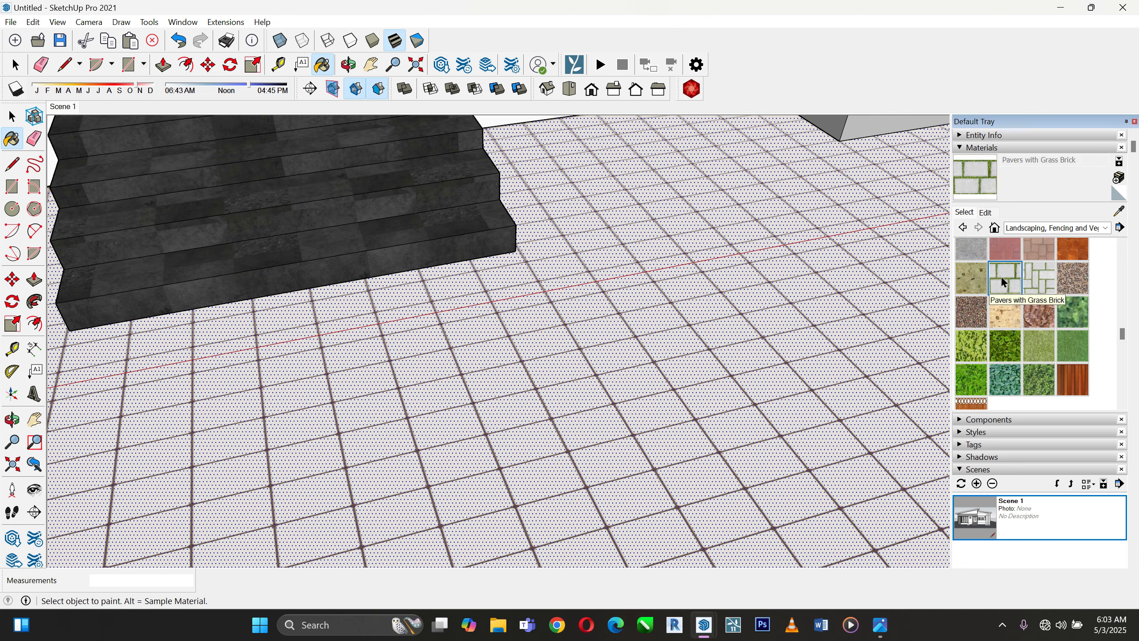
pyautogui.click(755, 363)
pyautogui.click(1038, 282)
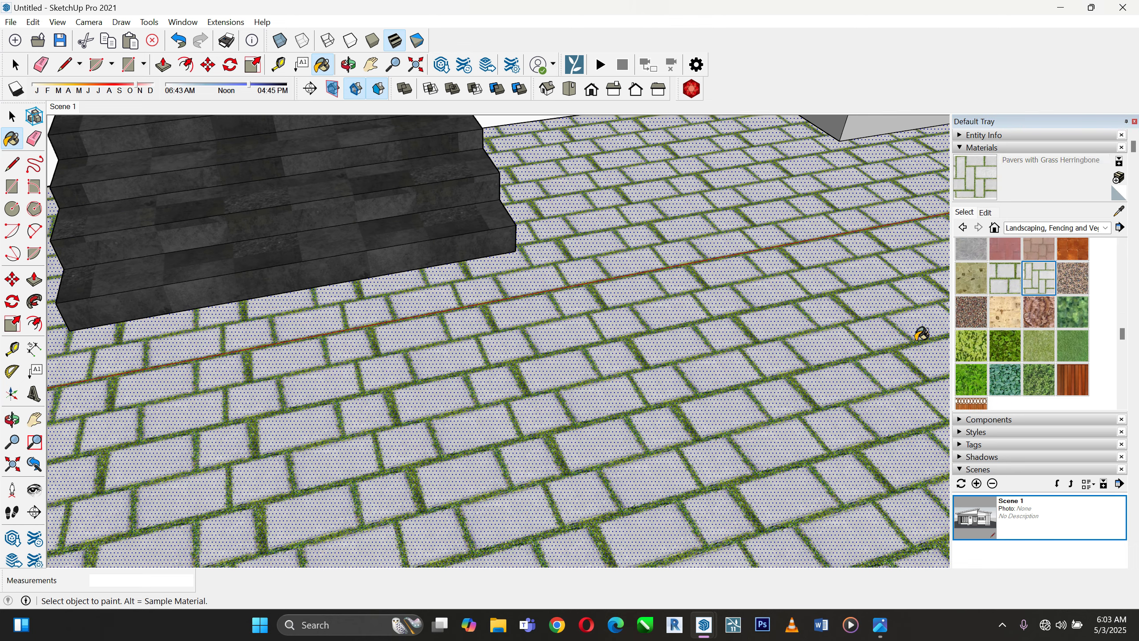
pyautogui.click(911, 333)
pyautogui.scroll(-8, 844, 483)
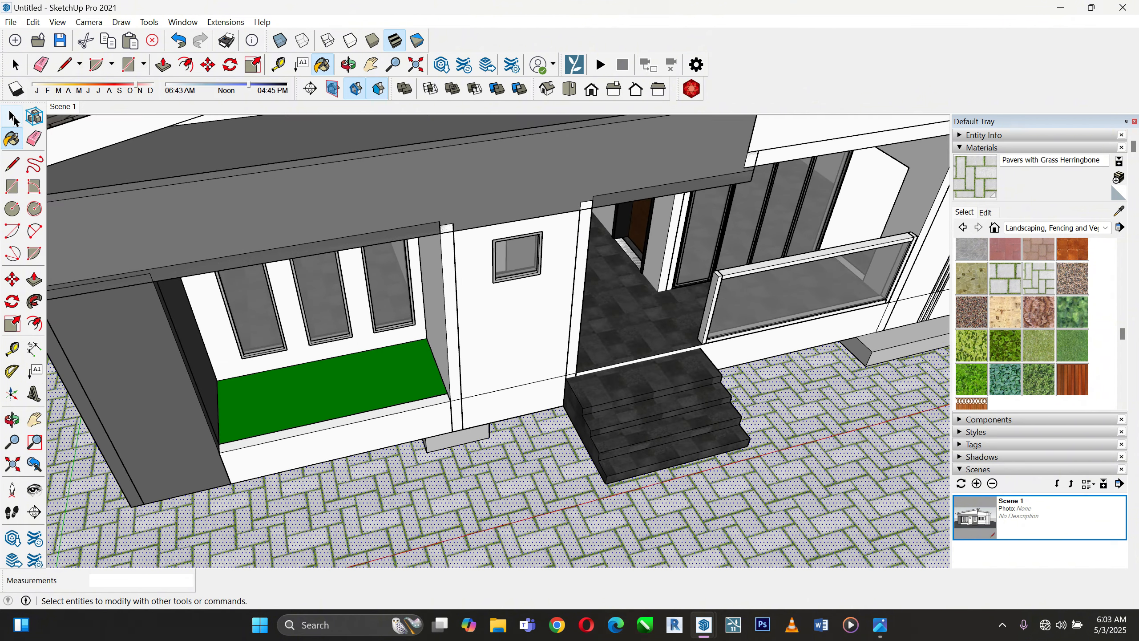
# Open the green planter bed below the three front windows for editing and select its surface
pyautogui.click(7, 120)
pyautogui.scroll(-4, 401, 417)
pyautogui.scroll(2, 400, 337)
pyautogui.scroll(7, 297, 426)
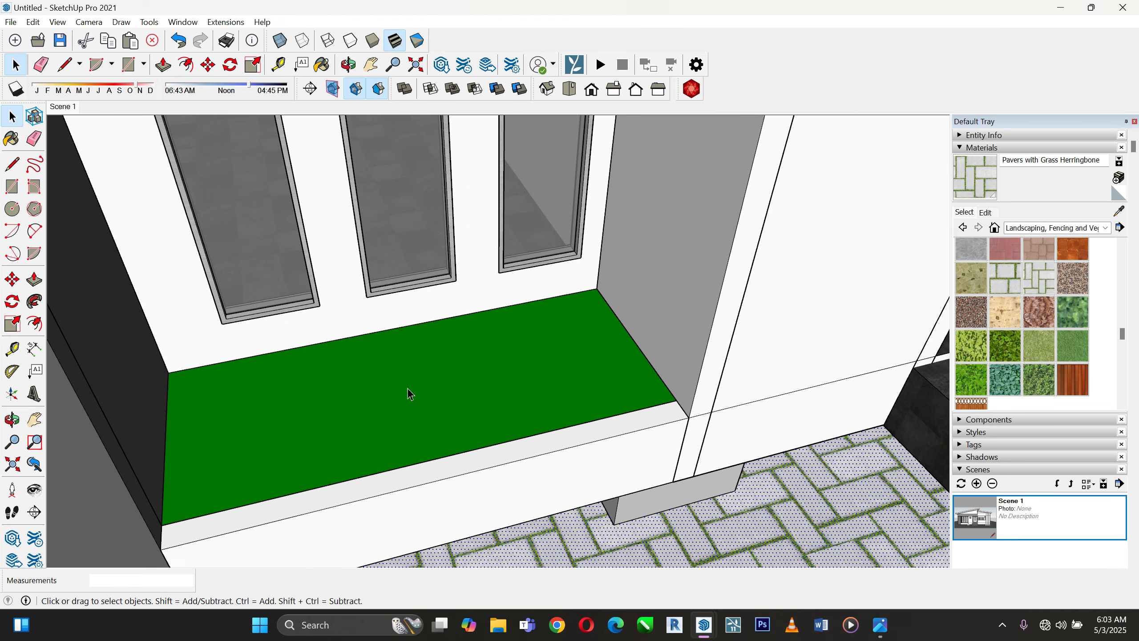
pyautogui.doubleClick(407, 387)
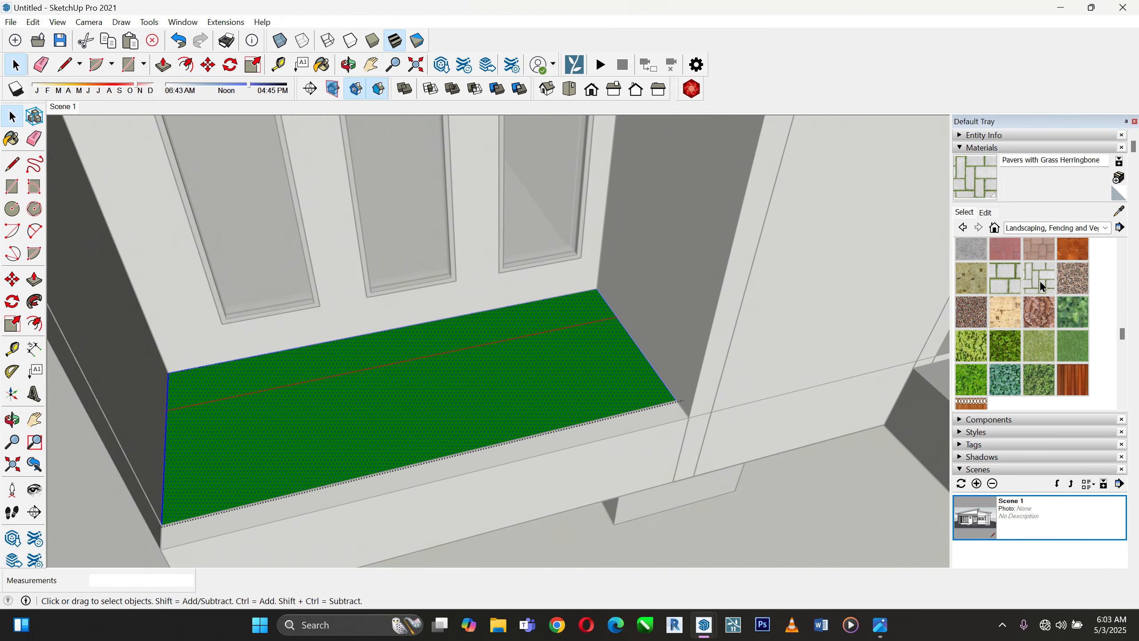
# Try Grass Dark Green on the planter bed surface, and repaint it with Grass Light Green
pyautogui.click(1033, 228)
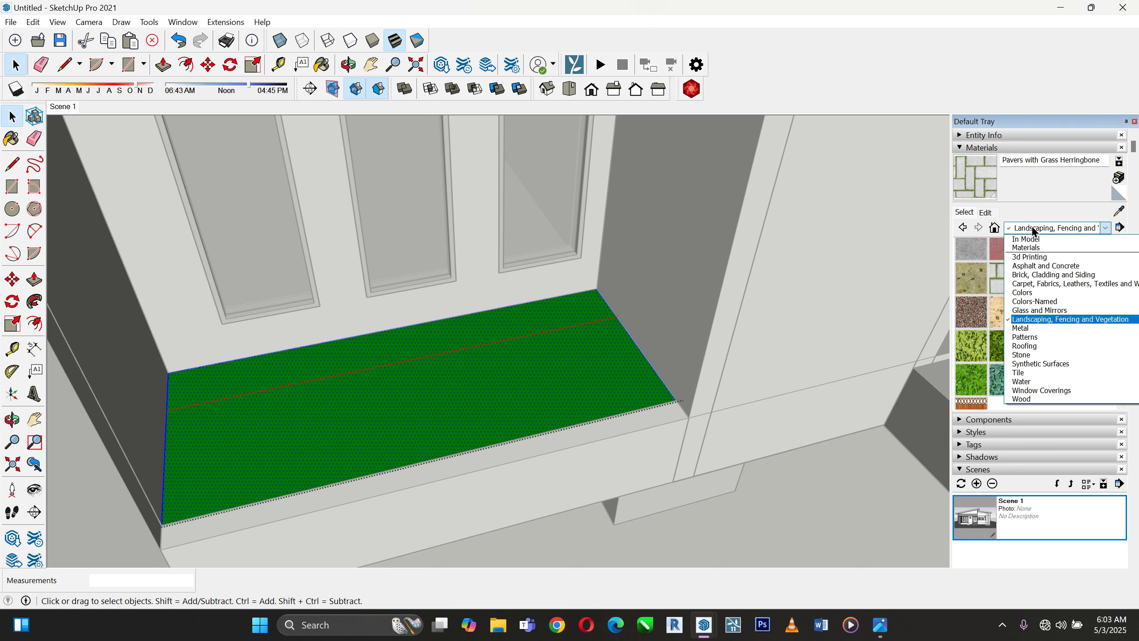
pyautogui.click(1032, 229)
pyautogui.scroll(3, 1027, 343)
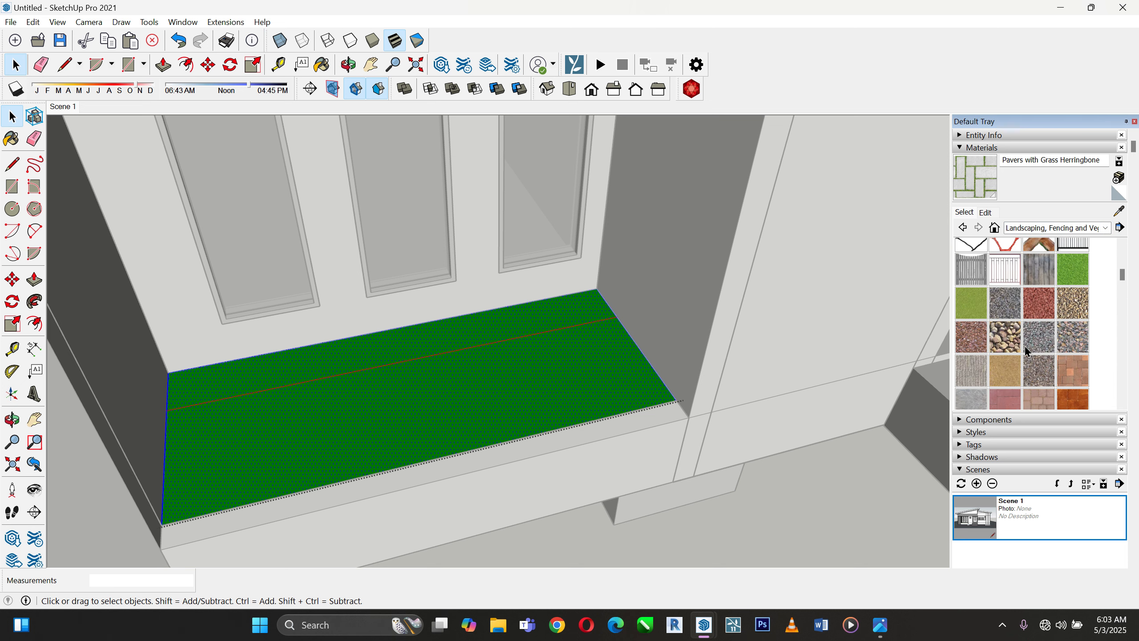
pyautogui.scroll(2, 1027, 352)
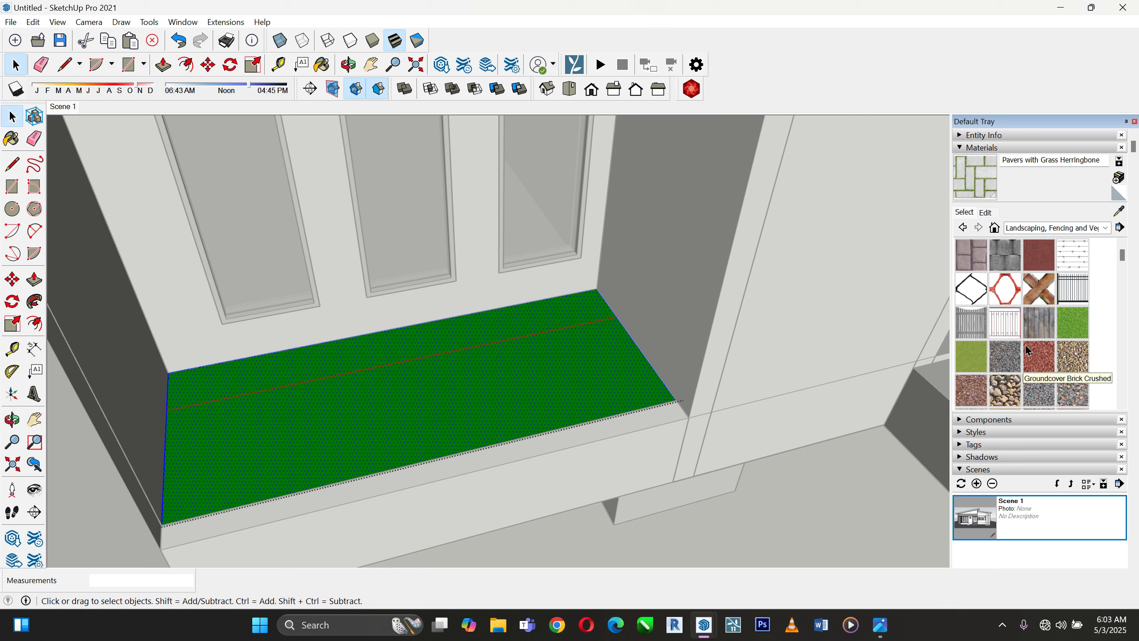
pyautogui.click(1068, 315)
pyautogui.click(436, 349)
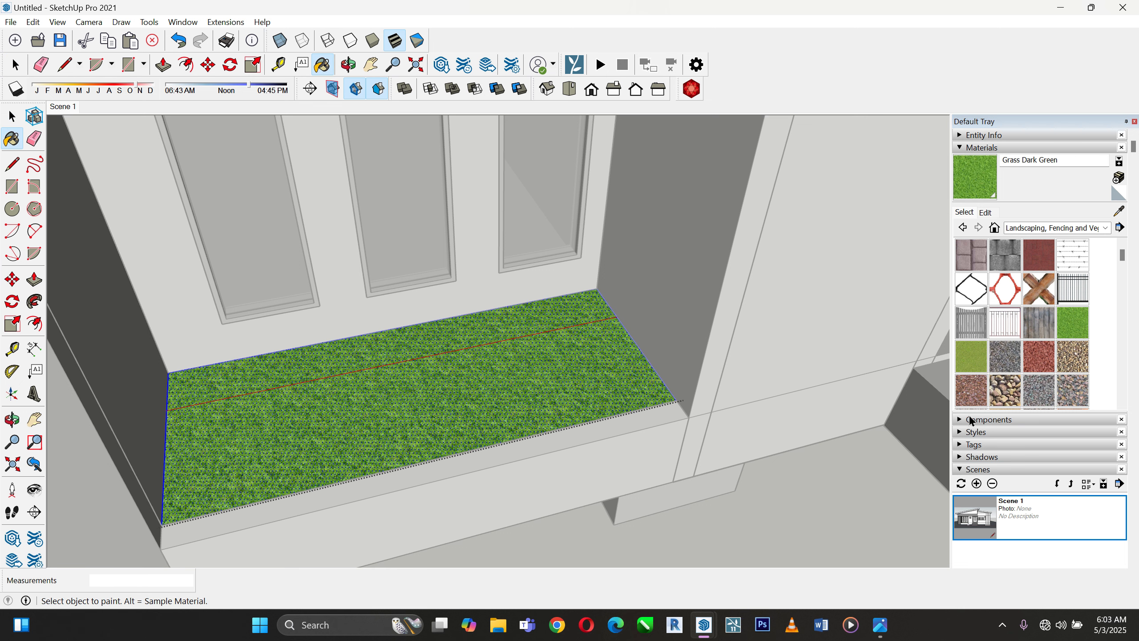
pyautogui.click(971, 357)
pyautogui.click(487, 361)
pyautogui.click(12, 116)
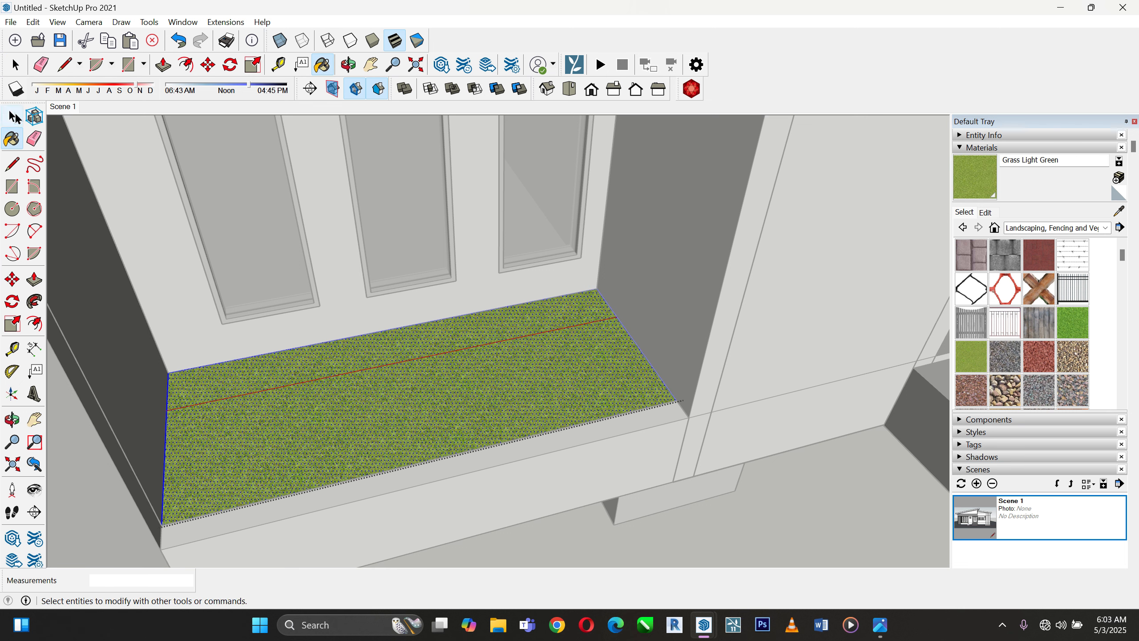
# Push/Pull the paved ground surface up about 305 mm to the bottom corner of the dark front pillar
pyautogui.scroll(-10, 484, 460)
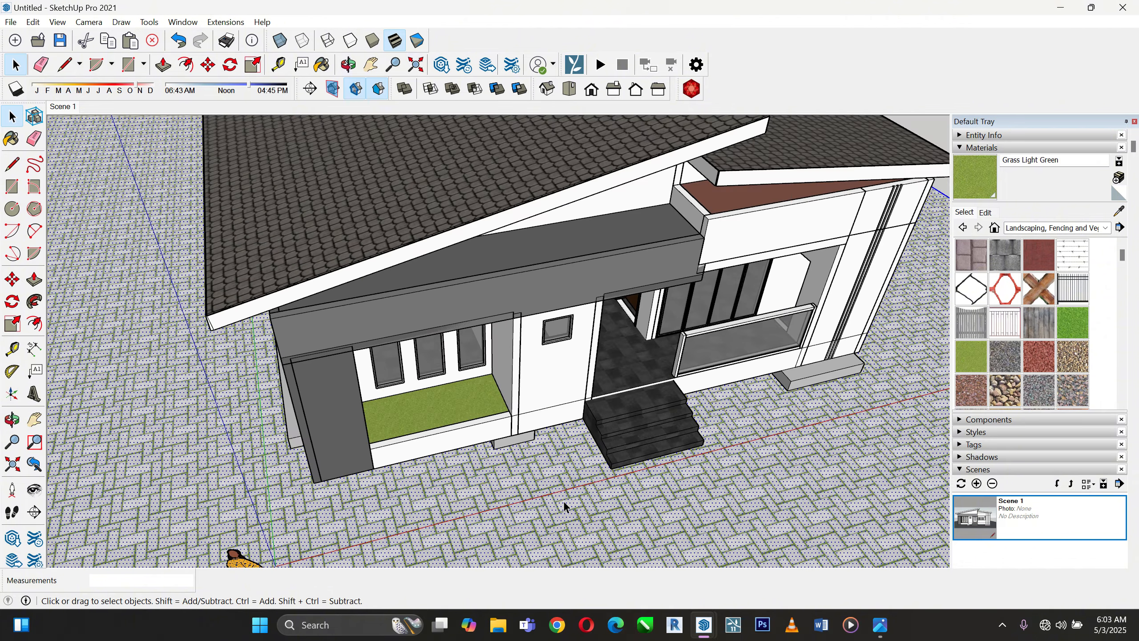
pyautogui.scroll(3, 564, 500)
pyautogui.press('o')
pyautogui.moveTo(563, 500); pyautogui.dragTo(618, 324)
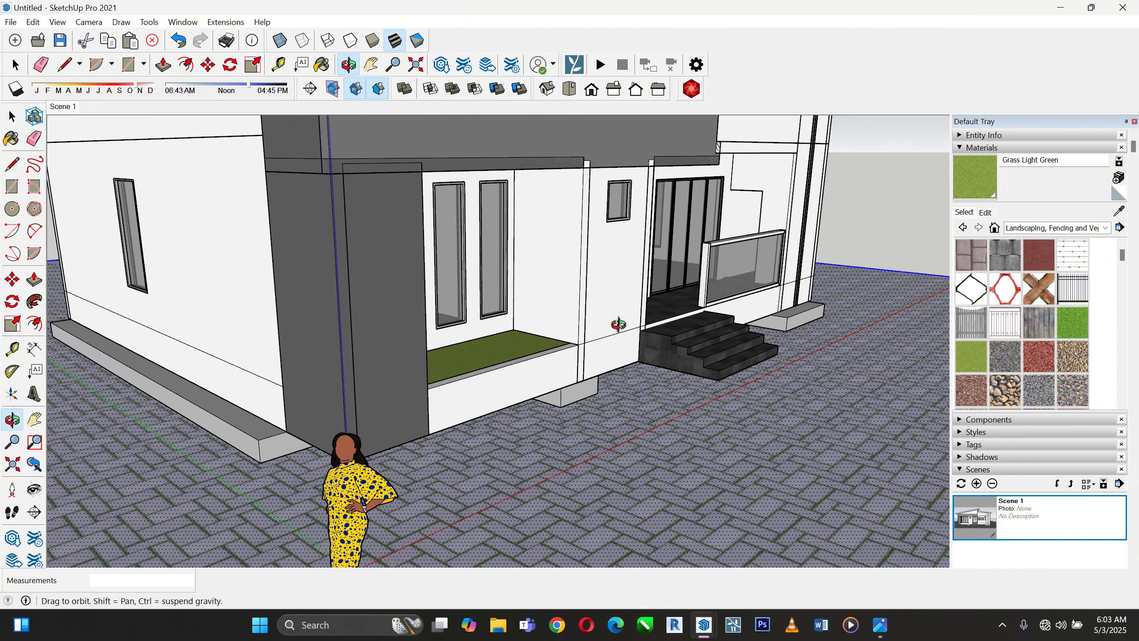
pyautogui.scroll(3, 618, 324)
pyautogui.press('space')
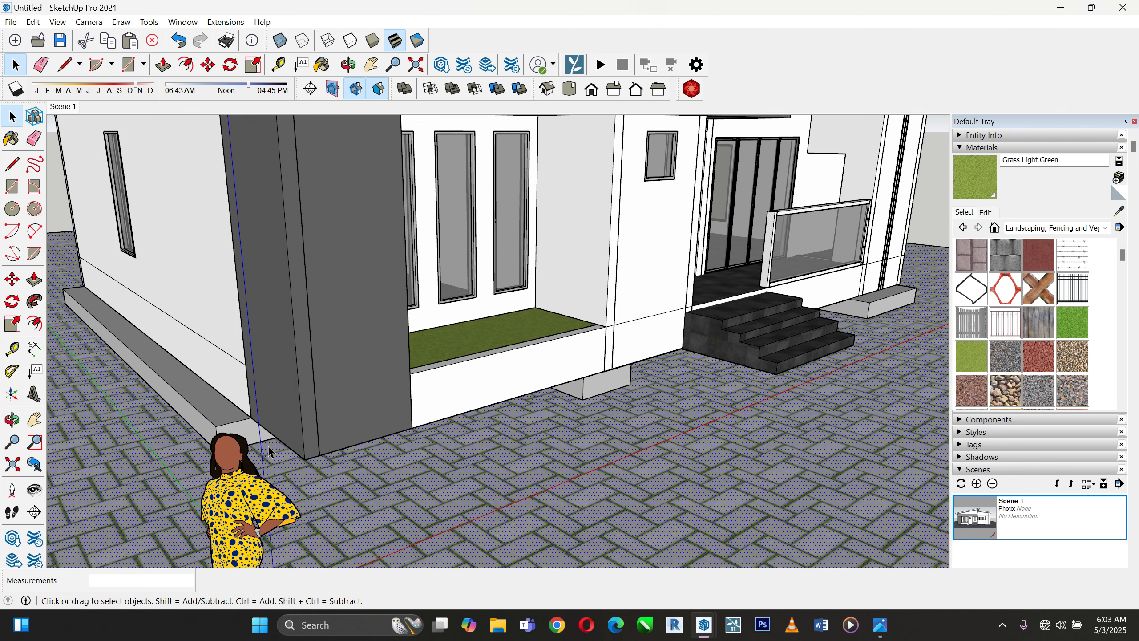
pyautogui.scroll(5, 269, 450)
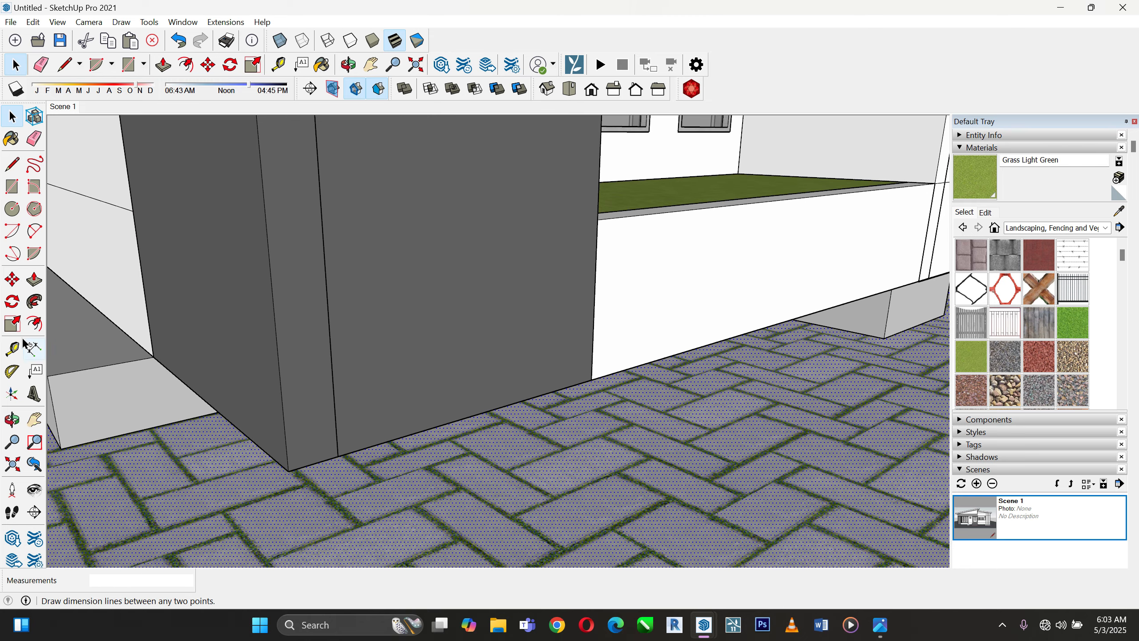
pyautogui.click(34, 279)
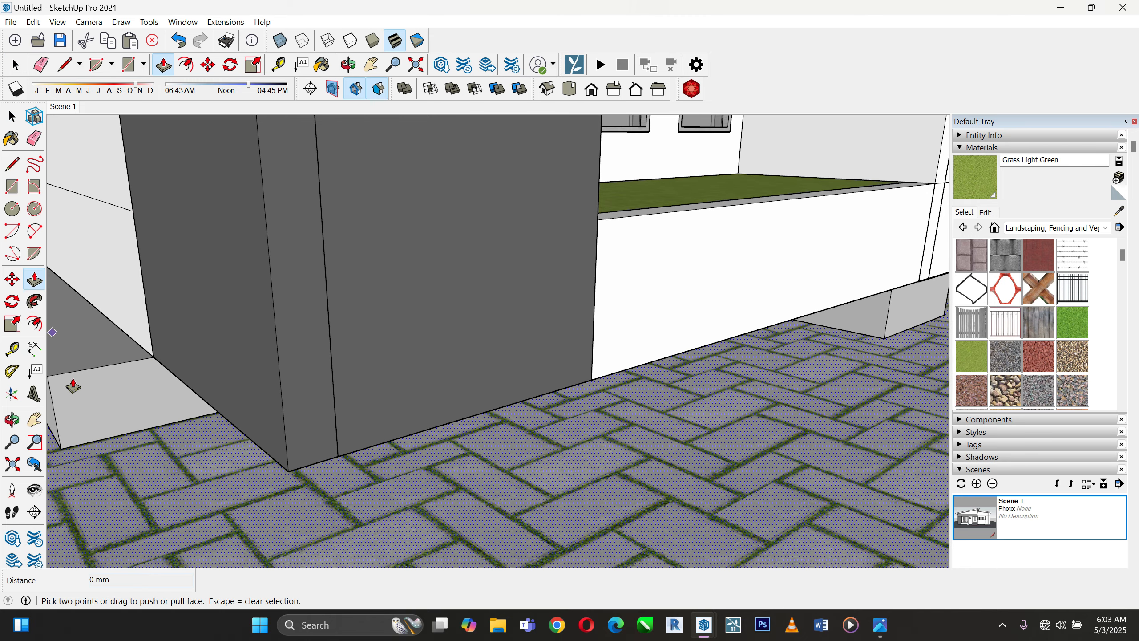
pyautogui.click(317, 516)
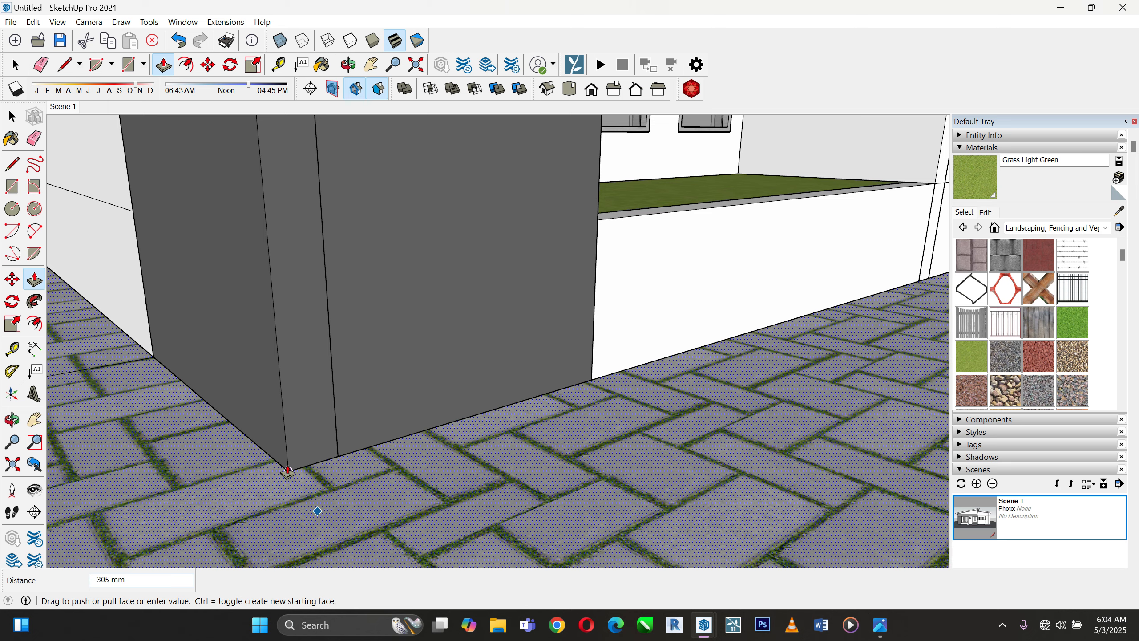
pyautogui.click(288, 474)
# Examine the front facade, roof and entrance from several angles to check the ground level and the finishes
pyautogui.scroll(-10, 198, 483)
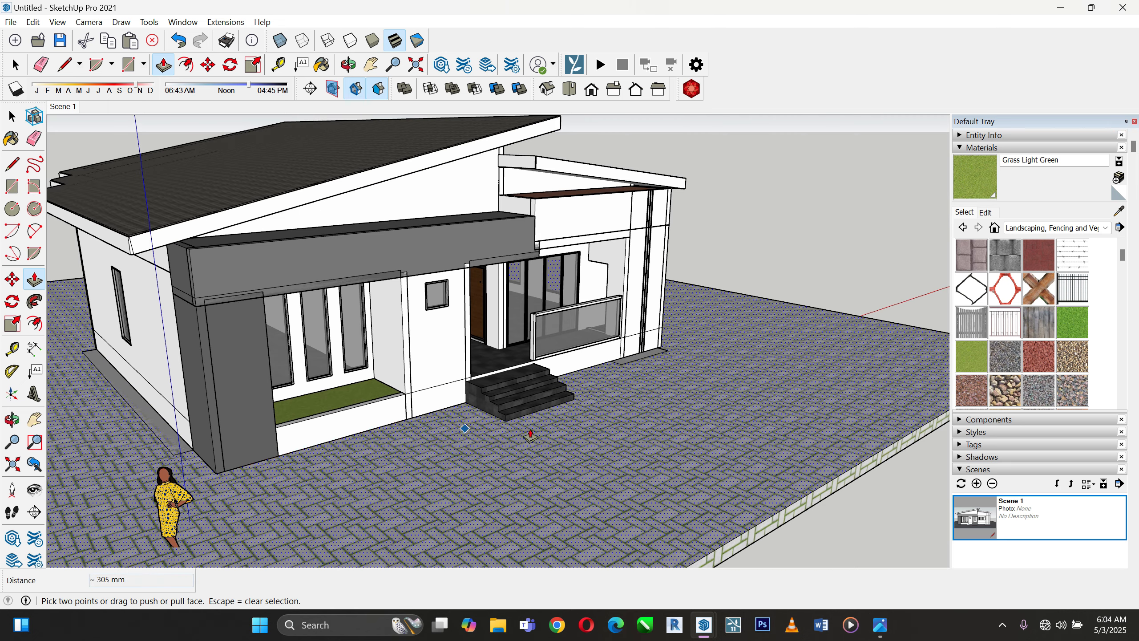
pyautogui.moveTo(531, 435); pyautogui.dragTo(587, 471, button='middle')
pyautogui.scroll(2, 294, 224)
pyautogui.scroll(-2, 359, 350)
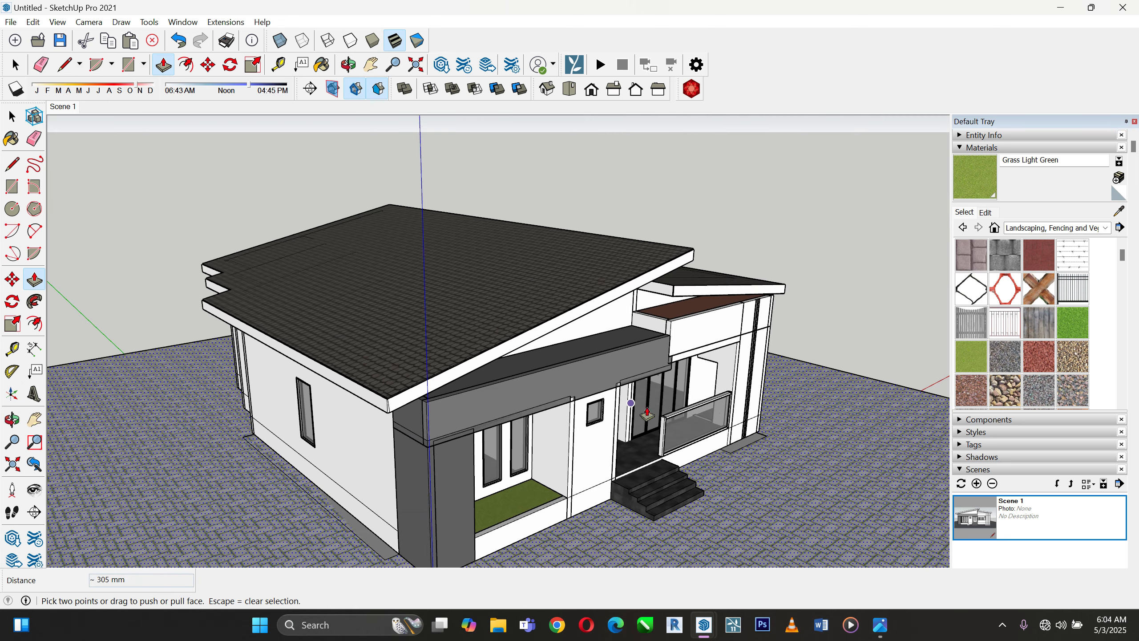
pyautogui.moveTo(686, 414); pyautogui.dragTo(666, 328, button='middle')
pyautogui.scroll(4, 657, 362)
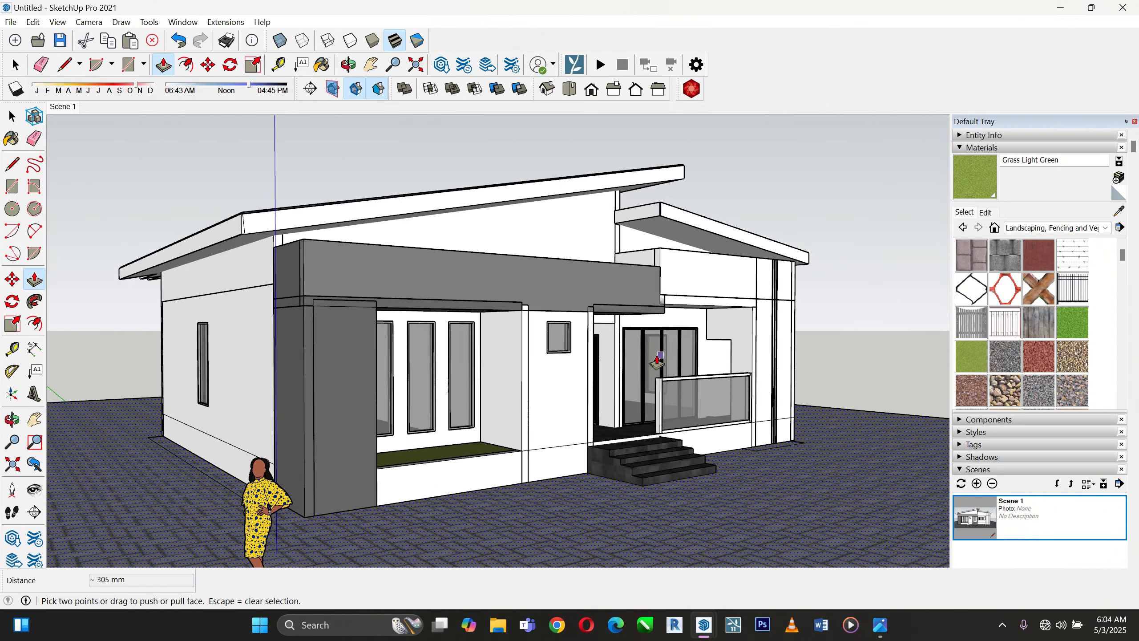
pyautogui.moveTo(638, 396); pyautogui.dragTo(653, 354, button='middle')
pyautogui.scroll(-2, 670, 399)
pyautogui.scroll(3, 496, 242)
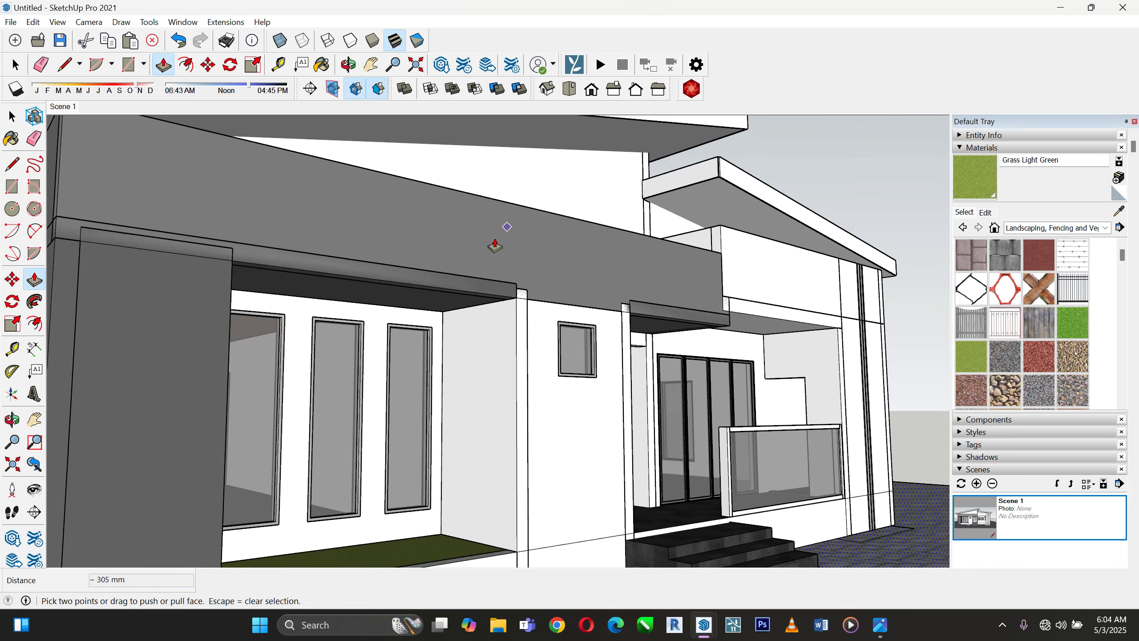
# Open the dark canopy above the three front windows for editing and paint its underside with Color M00 from the Colors materials
pyautogui.moveTo(493, 296); pyautogui.dragTo(468, 222, button='middle')
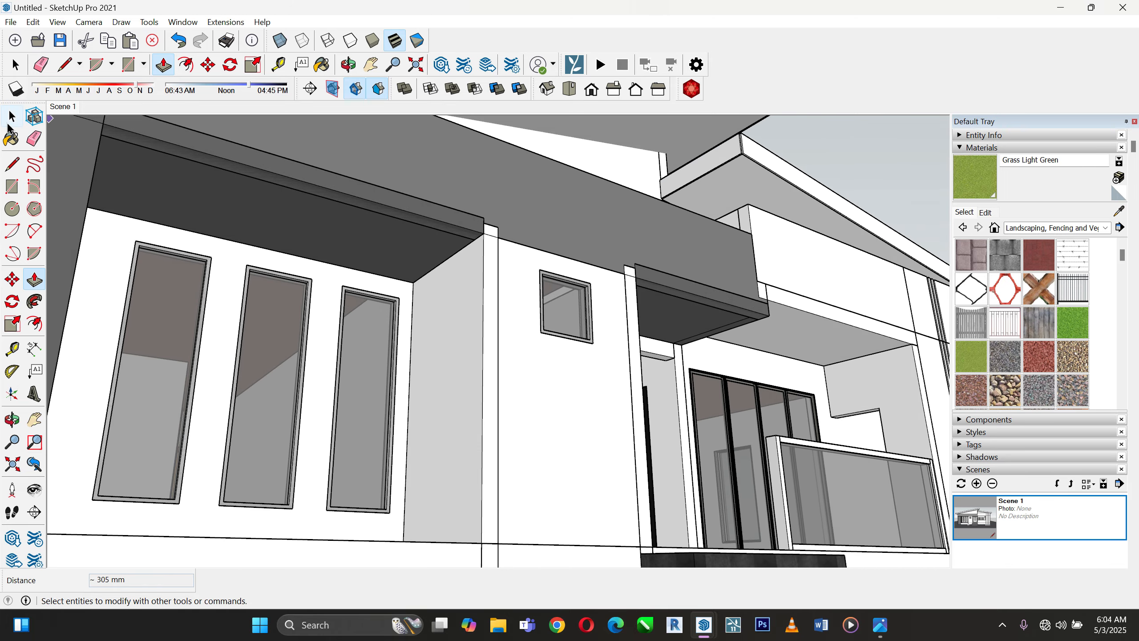
pyautogui.click(11, 116)
pyautogui.doubleClick(290, 210)
pyautogui.click(289, 211)
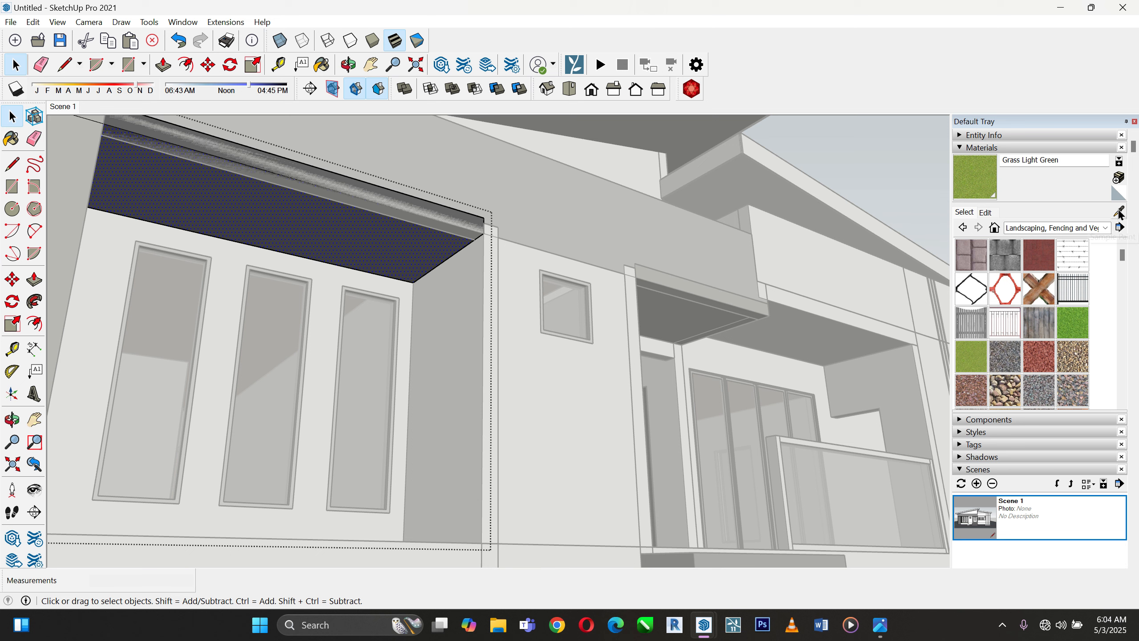
pyautogui.click(1087, 227)
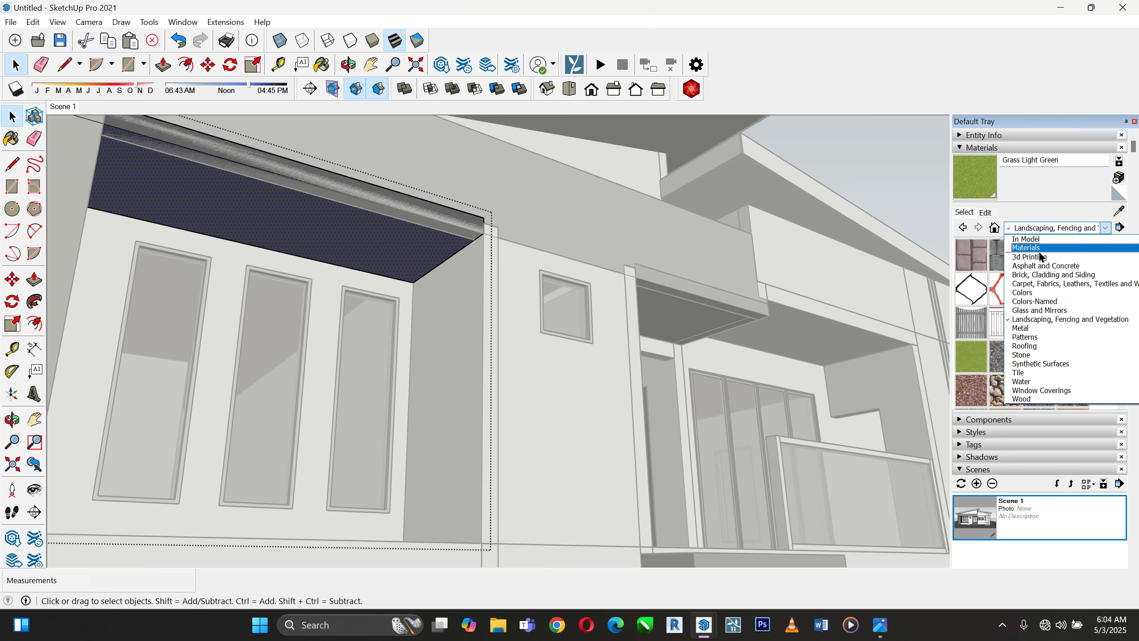
pyautogui.click(1030, 291)
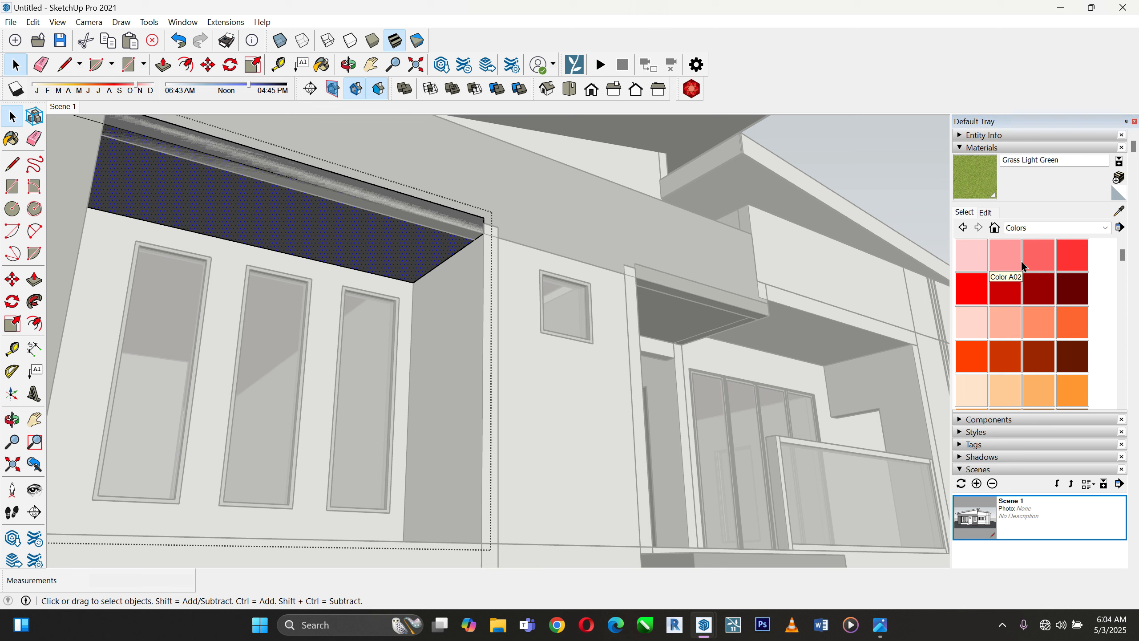
pyautogui.scroll(-15, 1023, 297)
pyautogui.scroll(-5, 1019, 296)
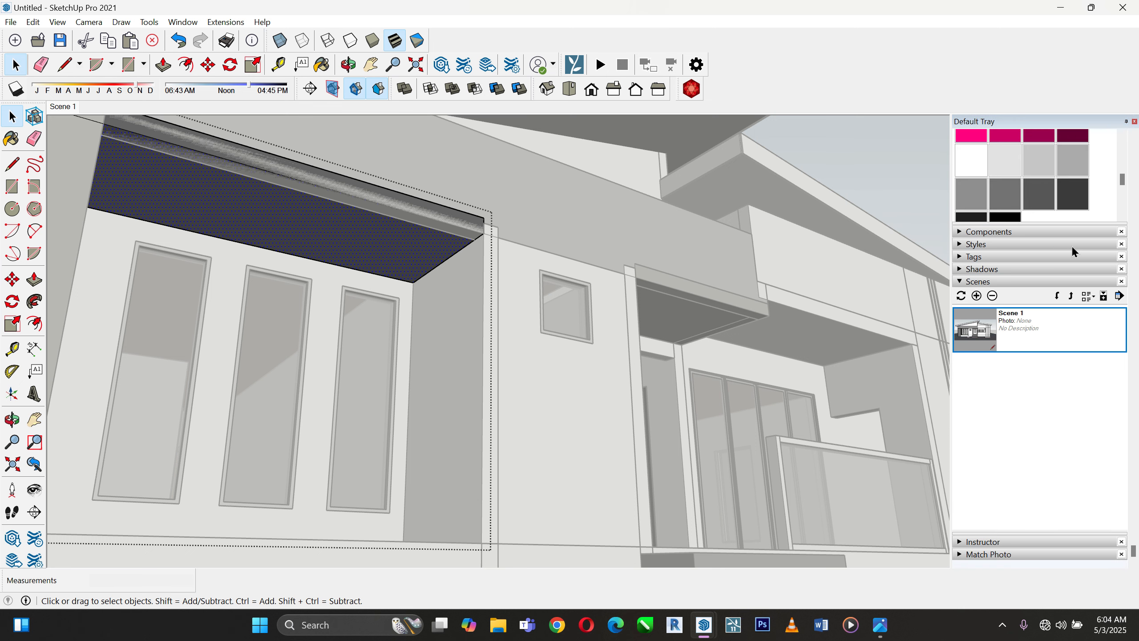
pyautogui.scroll(3, 1085, 260)
pyautogui.click(973, 268)
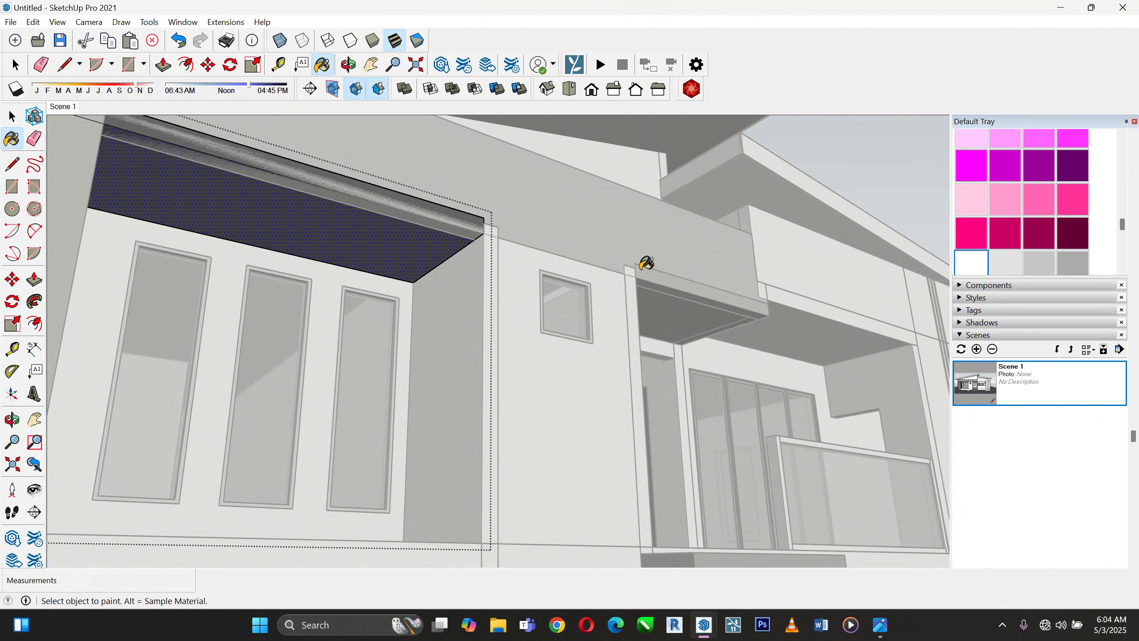
pyautogui.click(376, 244)
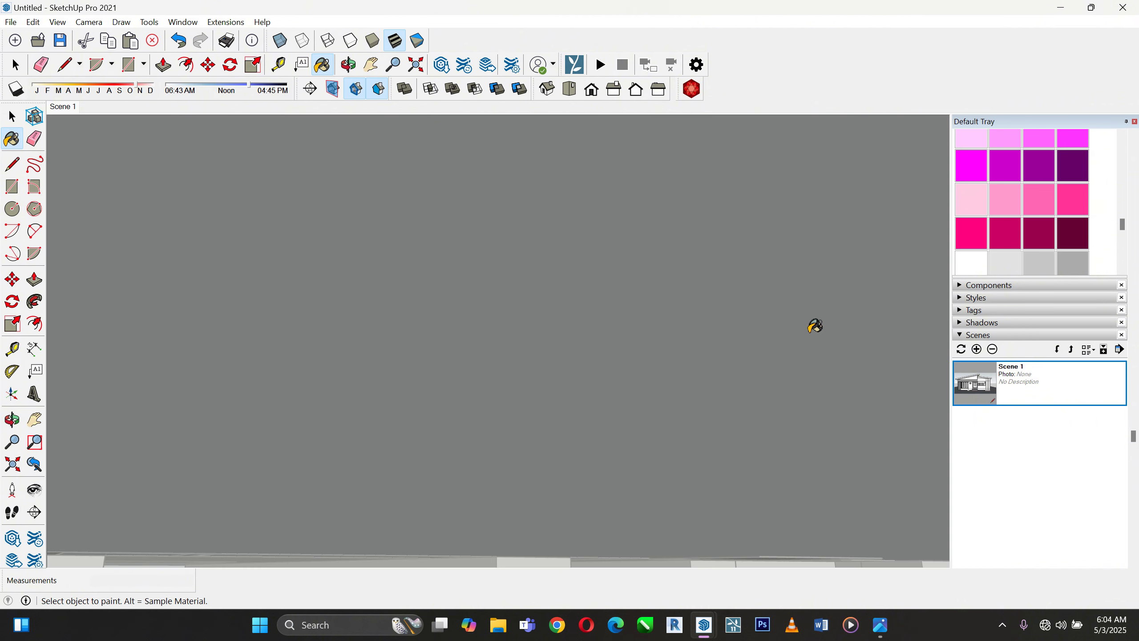
# Paint the underside of the dark canopy over the entrance with Color M00, starting from the Scene 1 view
pyautogui.click(982, 386)
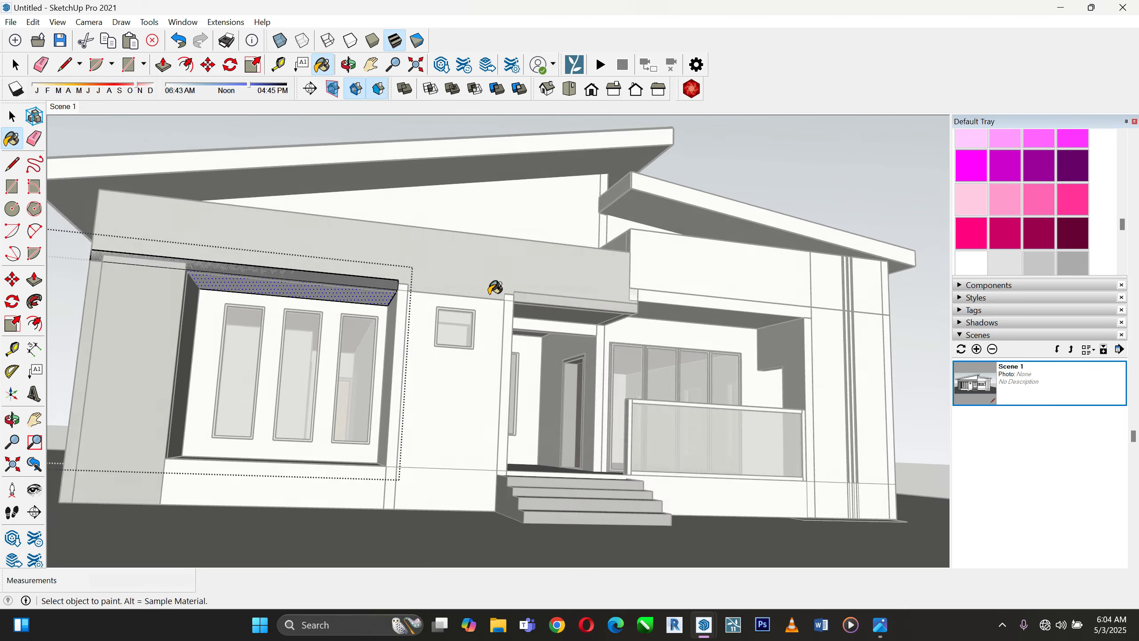
pyautogui.scroll(3, 506, 301)
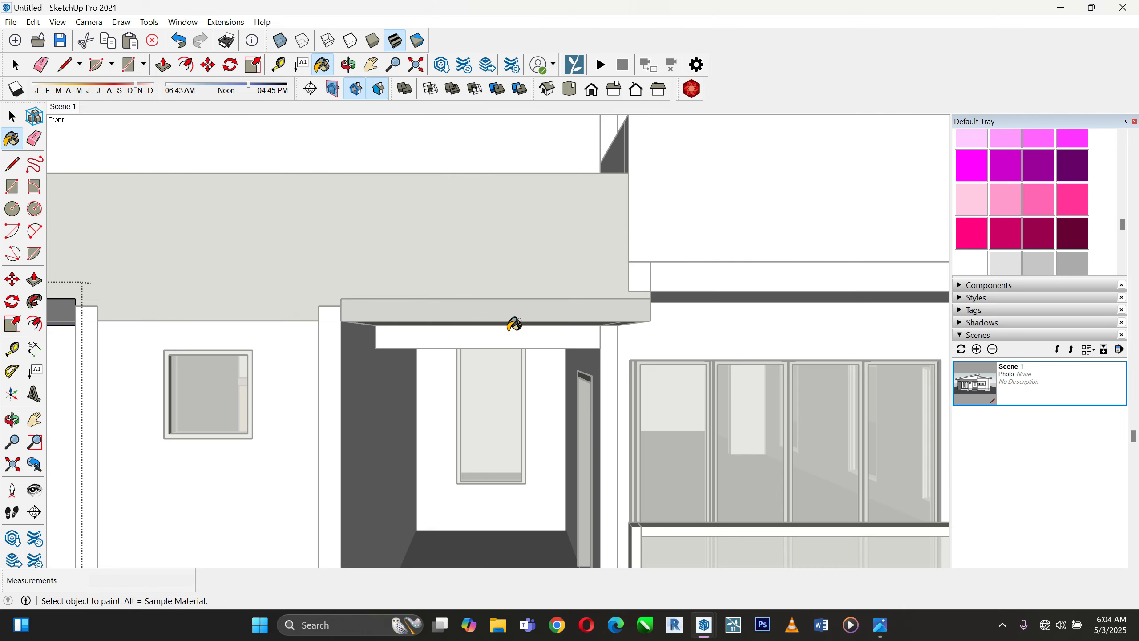
pyautogui.moveTo(514, 323)
pyautogui.mouseDown(button='middle')
pyautogui.moveTo(542, 262)
pyautogui.moveTo(538, 214)
pyautogui.mouseUp(button='middle')
pyautogui.click(12, 116)
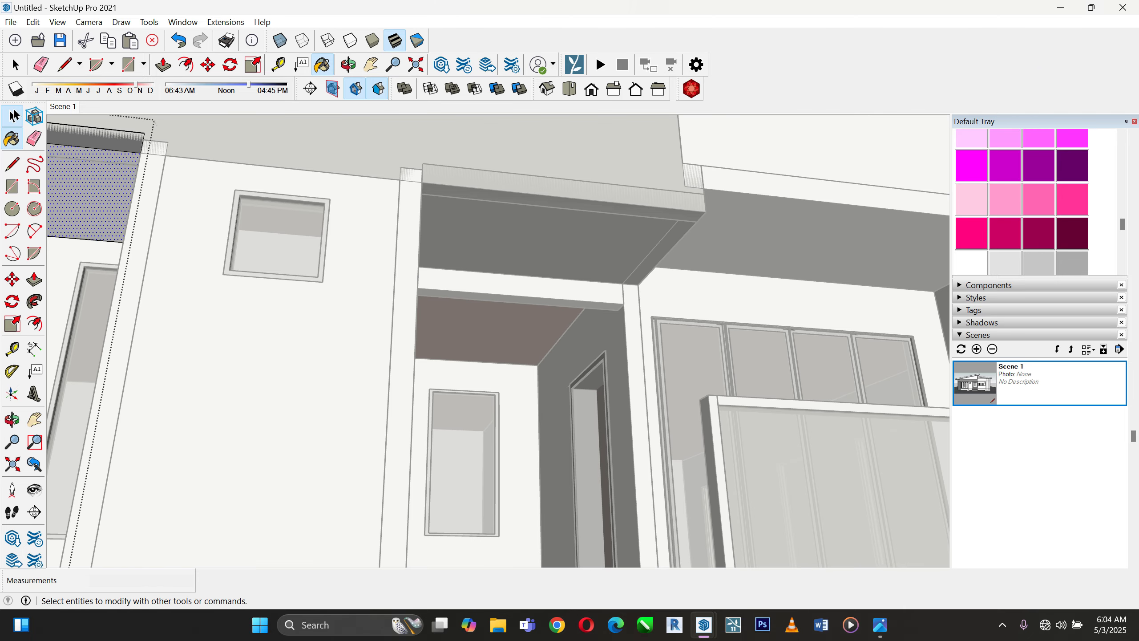
pyautogui.click(597, 230)
pyautogui.click(548, 231)
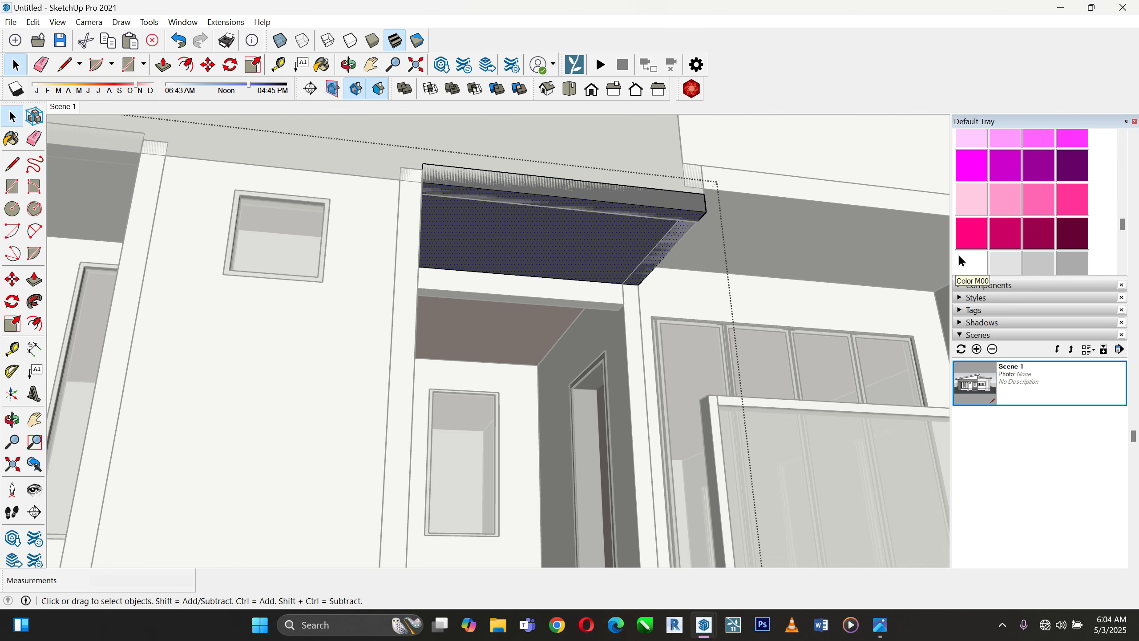
pyautogui.click(960, 260)
pyautogui.click(565, 239)
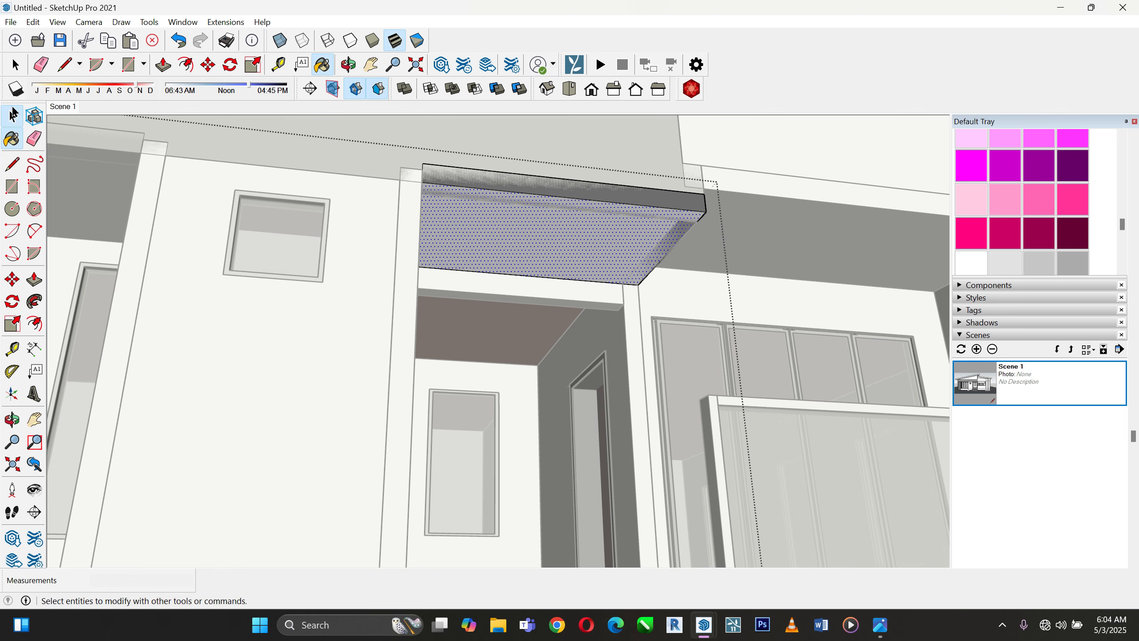
# Open the canopy over the porch windows for editing and paint its underside with the white Color M00
pyautogui.click(13, 115)
pyautogui.click(814, 230)
pyautogui.scroll(-2, 353, 379)
pyautogui.scroll(4, 731, 242)
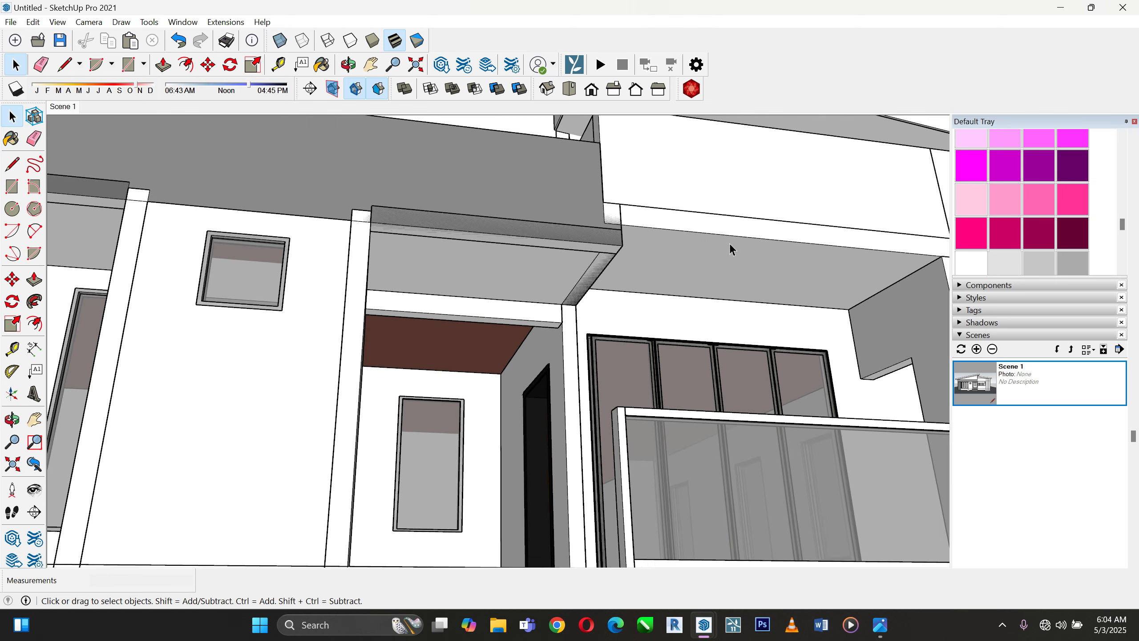
pyautogui.scroll(-2, 319, 356)
pyautogui.scroll(1, 552, 317)
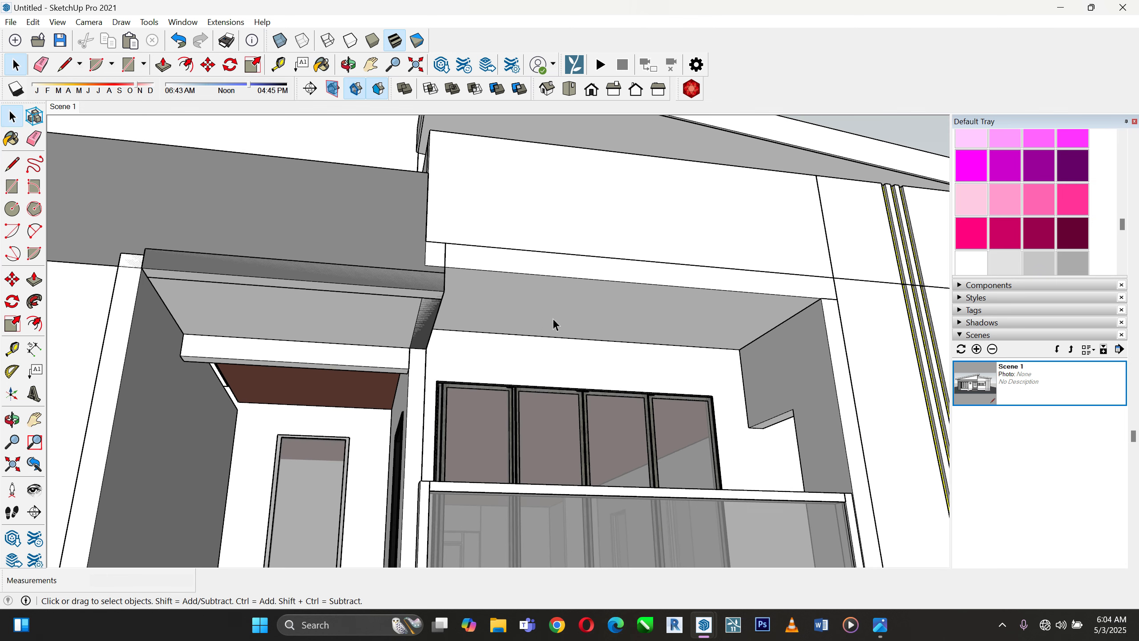
pyautogui.doubleClick(562, 315)
pyautogui.click(576, 308)
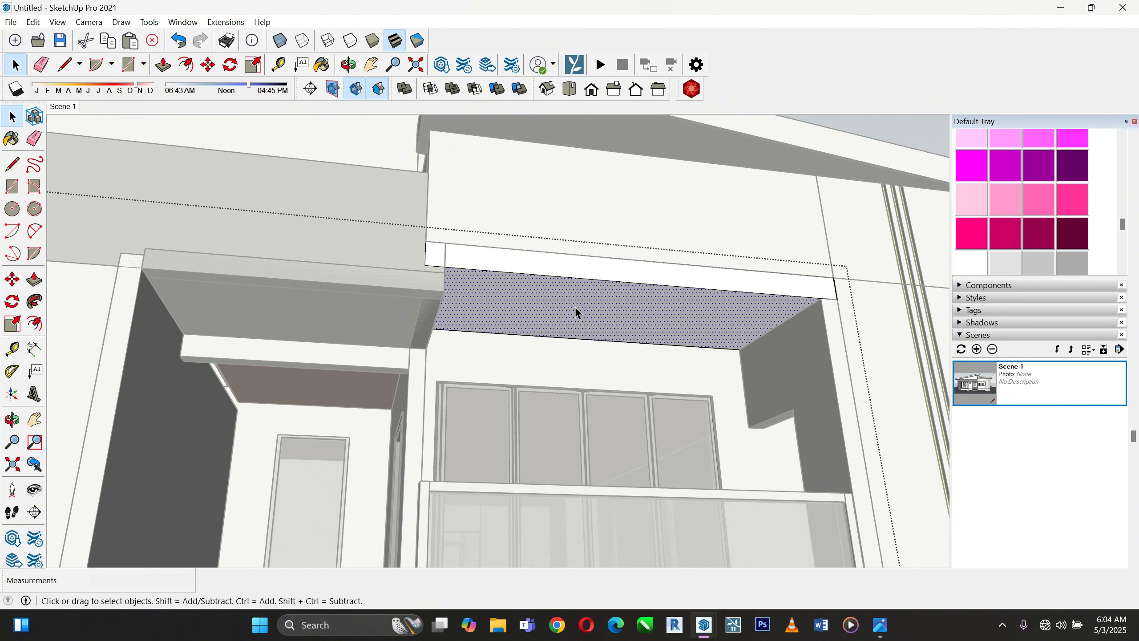
pyautogui.click(976, 261)
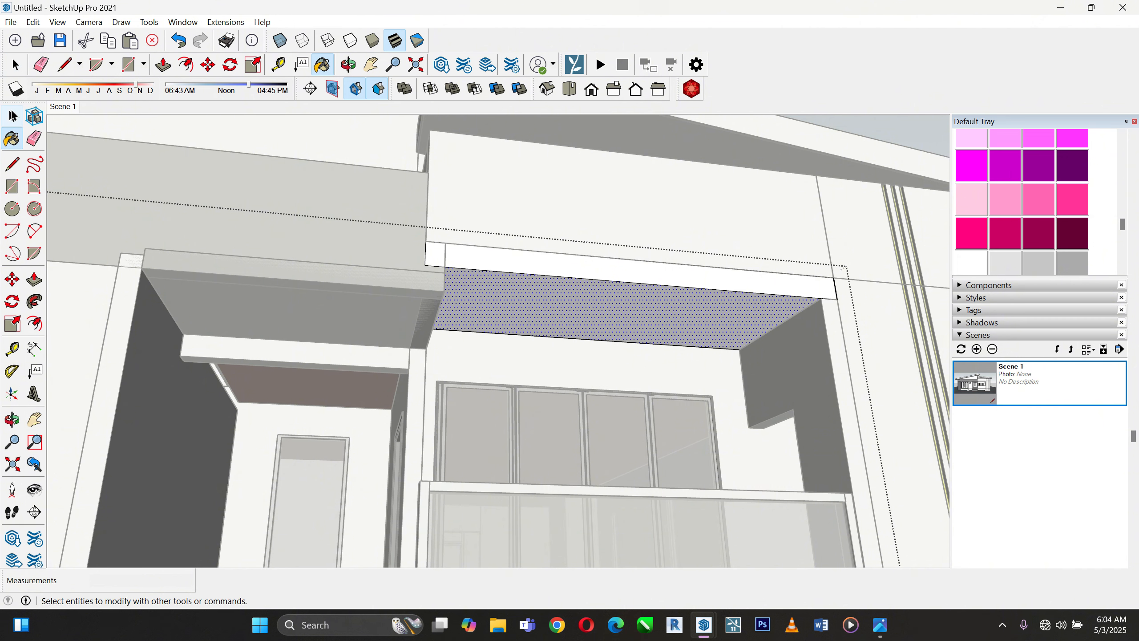
pyautogui.click(13, 116)
# Check the facade colours in the reference image 3 bedroom 2.jpg, and paint the upper wall face above the porch with Color M07
pyautogui.moveTo(880, 624)
pyautogui.click(818, 583)
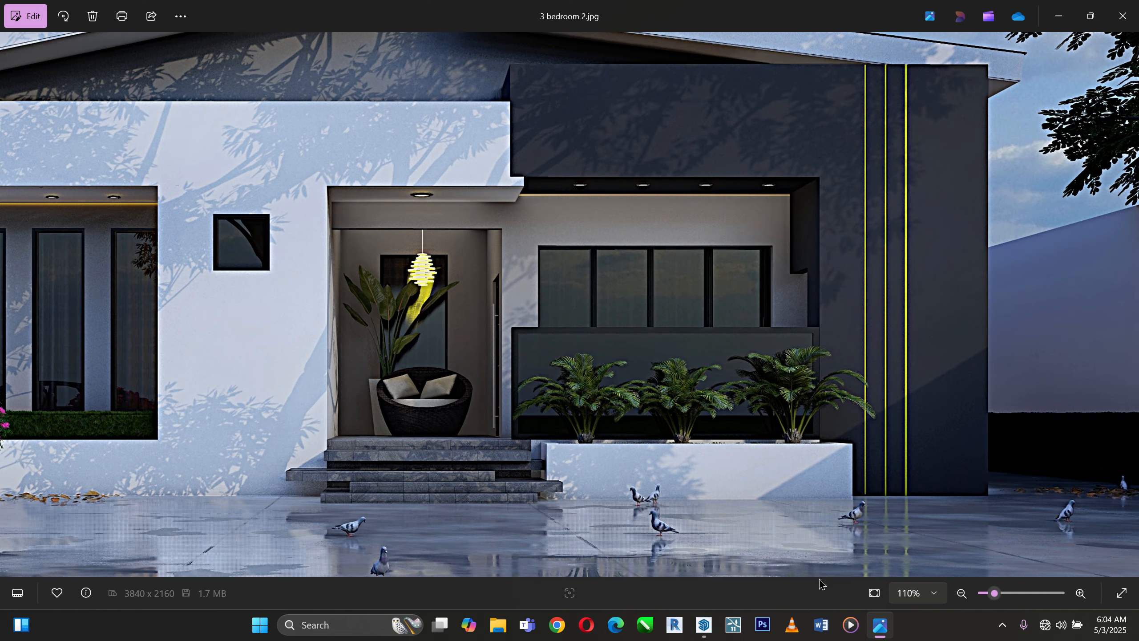
pyautogui.scroll(-3, 531, 455)
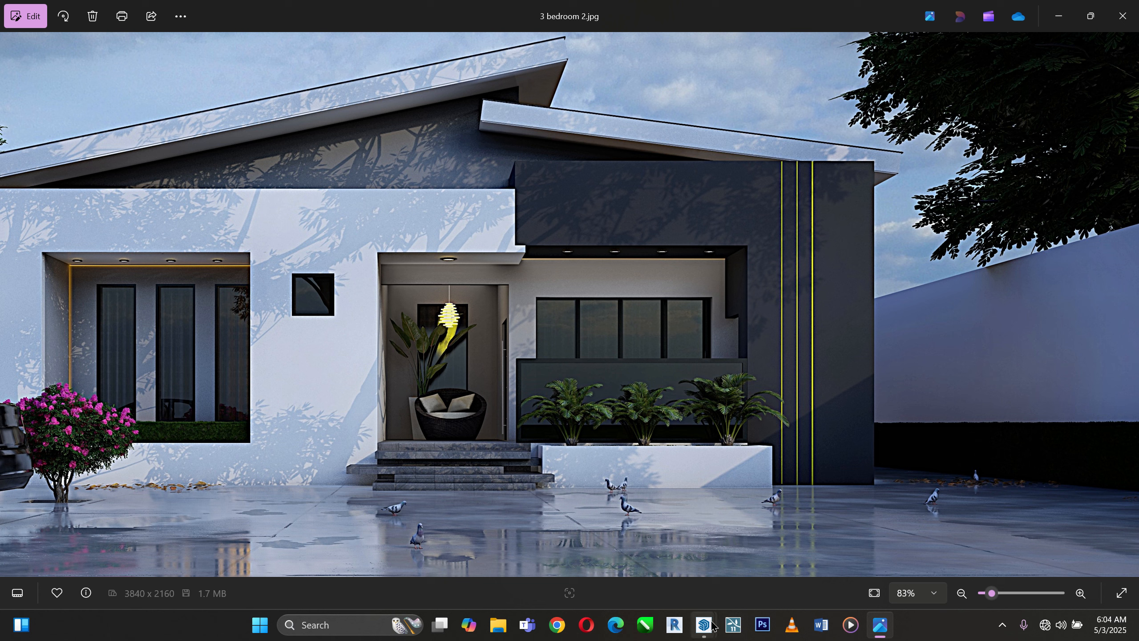
pyautogui.moveTo(711, 626)
pyautogui.click(673, 566)
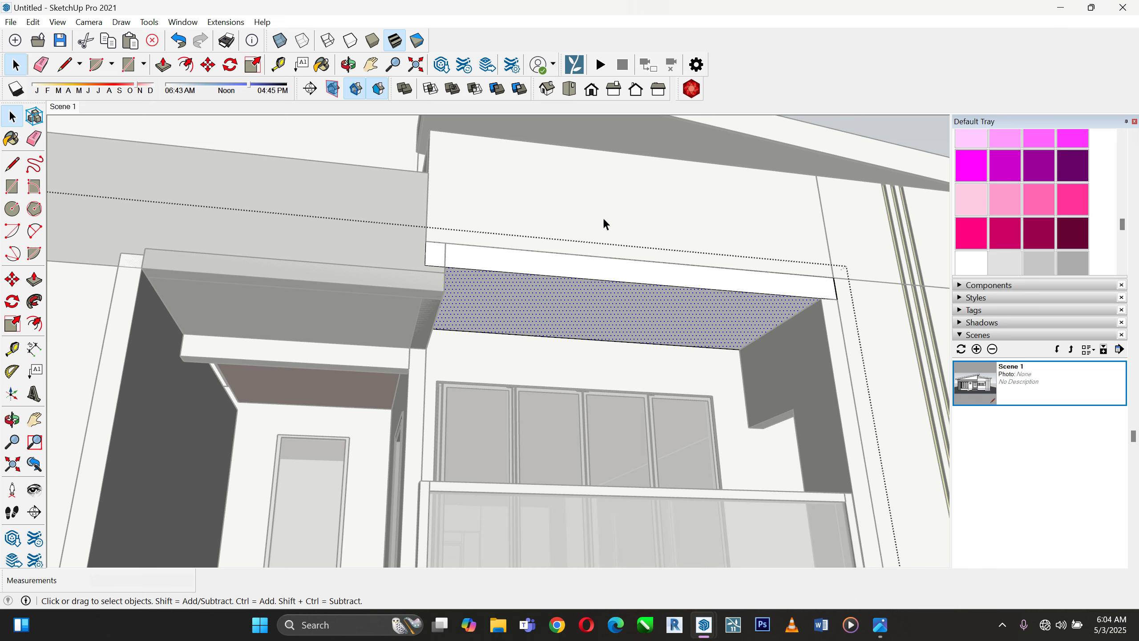
pyautogui.click(585, 210)
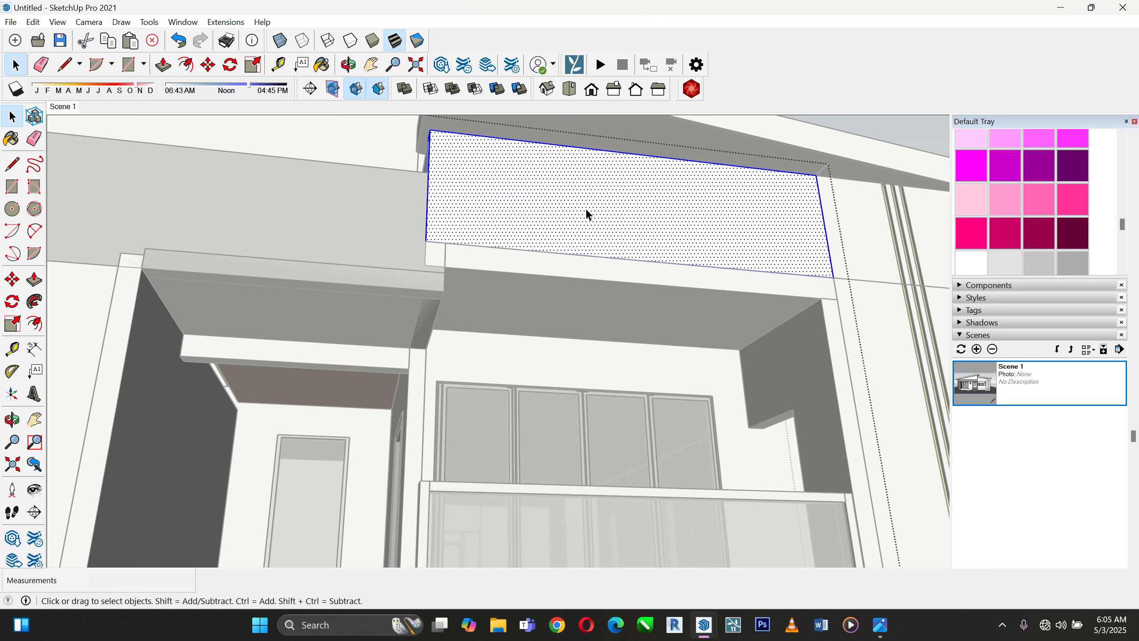
pyautogui.scroll(-3, 1068, 224)
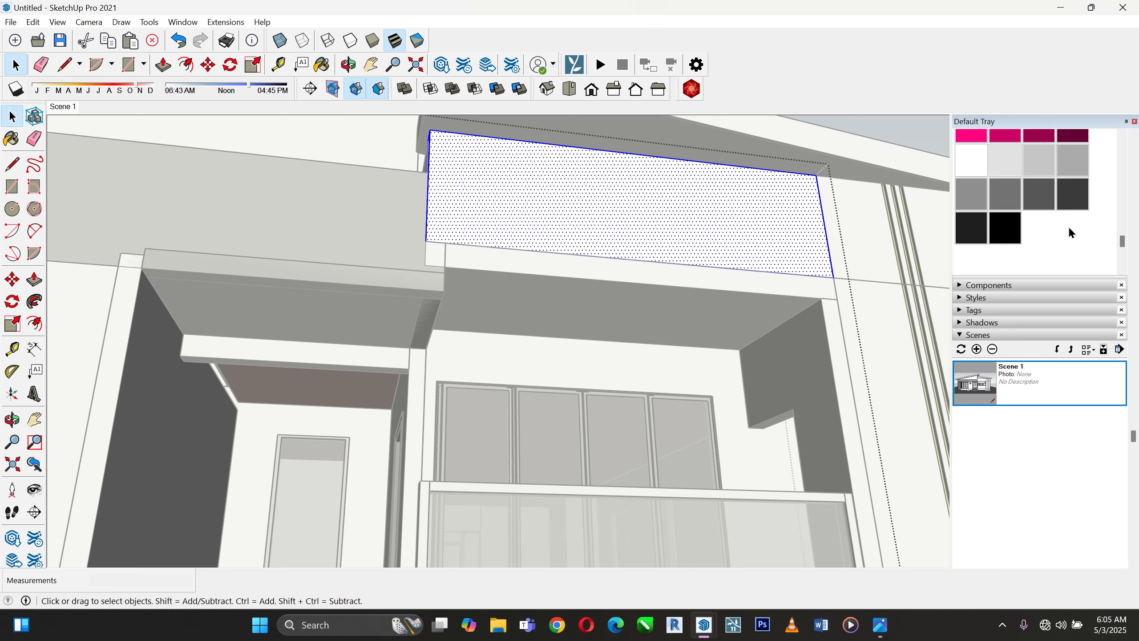
pyautogui.click(1072, 194)
pyautogui.click(780, 211)
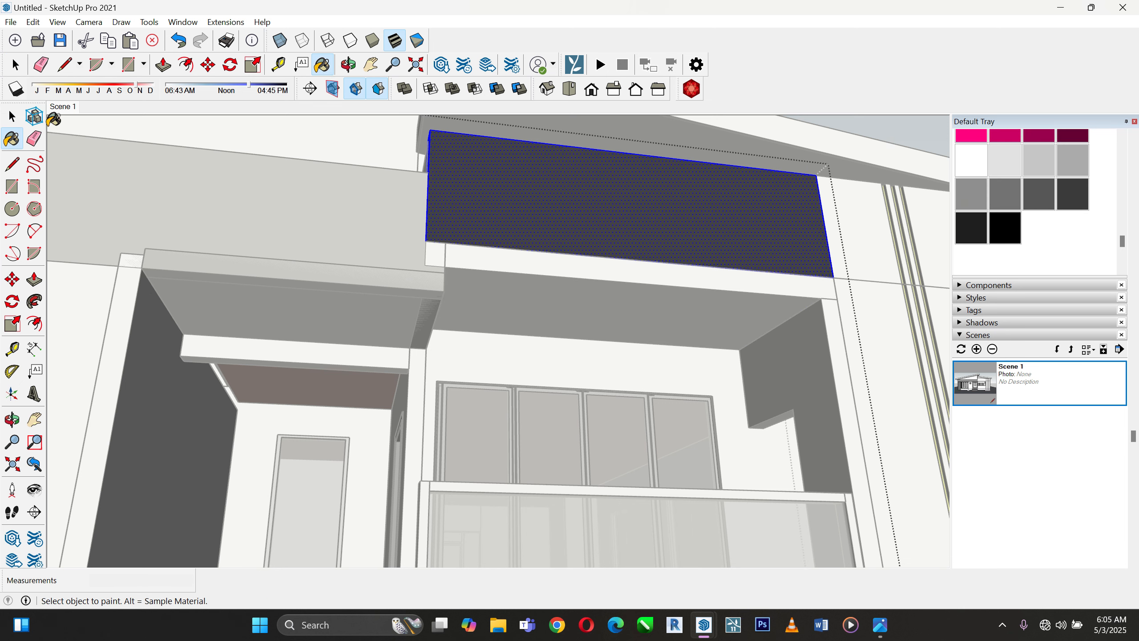
pyautogui.click(12, 115)
pyautogui.hotkey('ctrl', 'z')
# Paint the narrow front edge of the porch canopy with Color M07
pyautogui.click(496, 255)
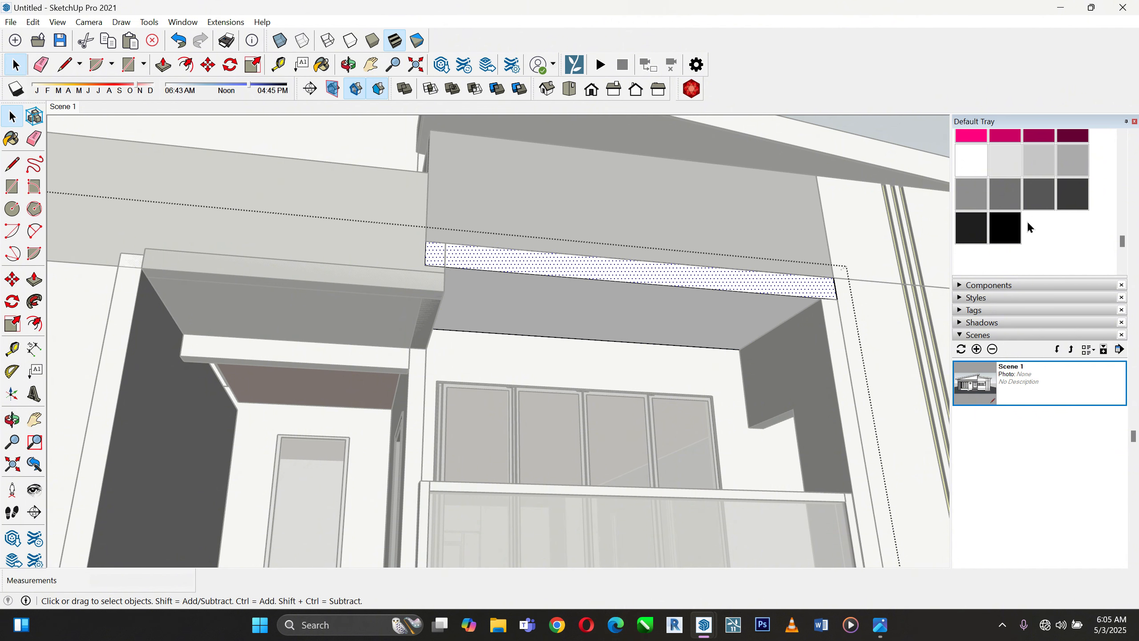
pyautogui.scroll(3, 1031, 202)
pyautogui.scroll(10, 1031, 197)
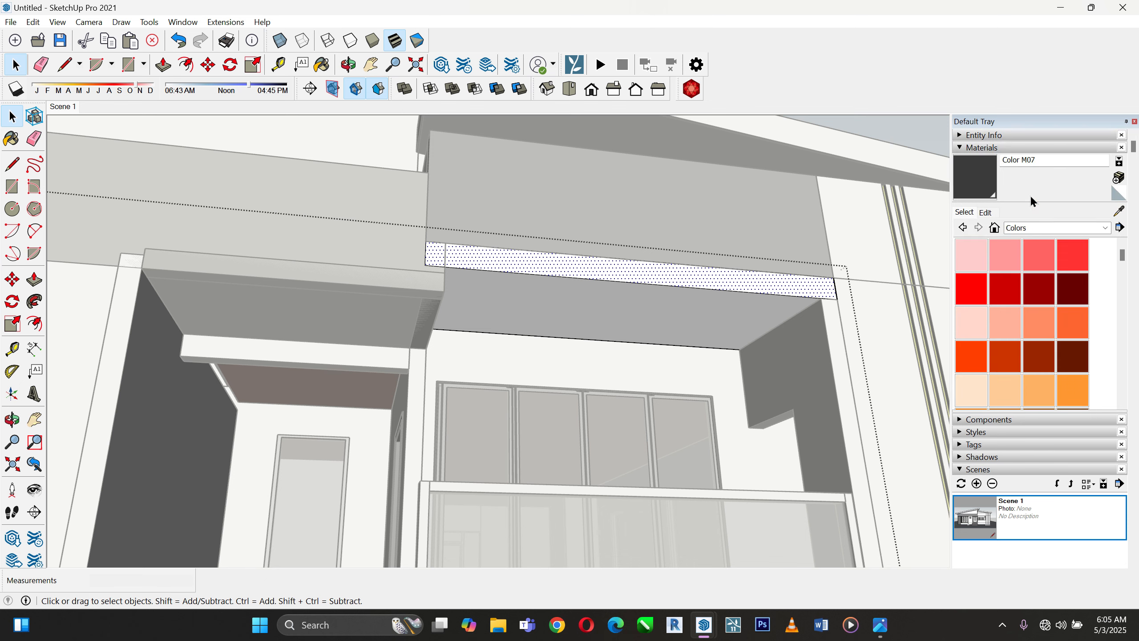
pyautogui.press('b')
pyautogui.click(784, 284)
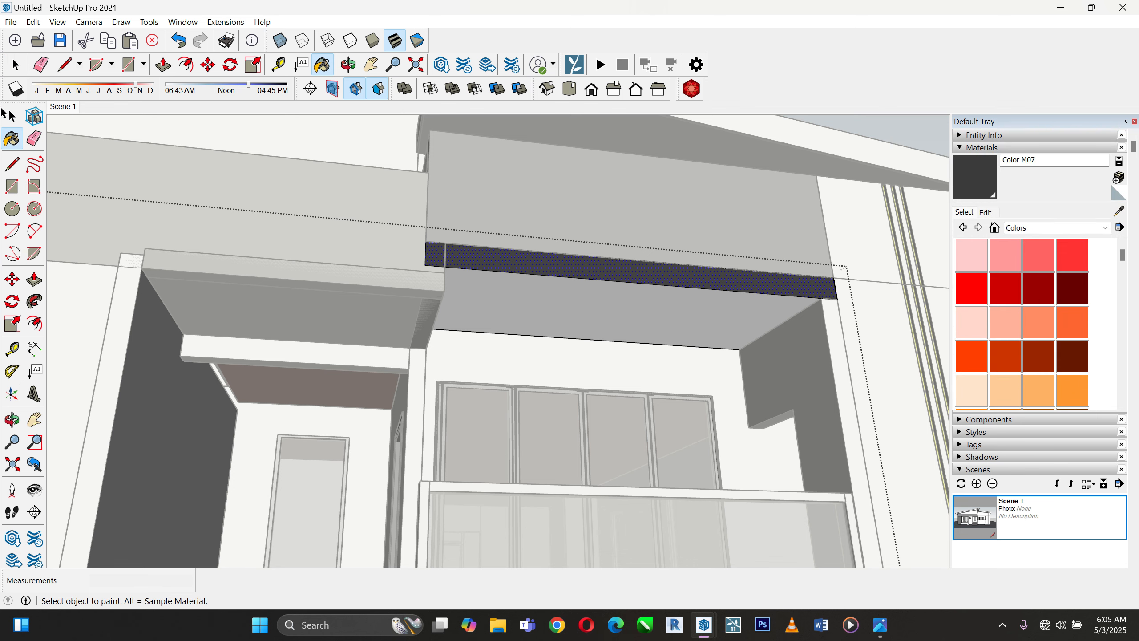
pyautogui.click(11, 116)
# Paint the two wide front faces of the pillar beside the yellow stripes with Color M07
pyautogui.scroll(-2, 516, 253)
pyautogui.scroll(4, 797, 263)
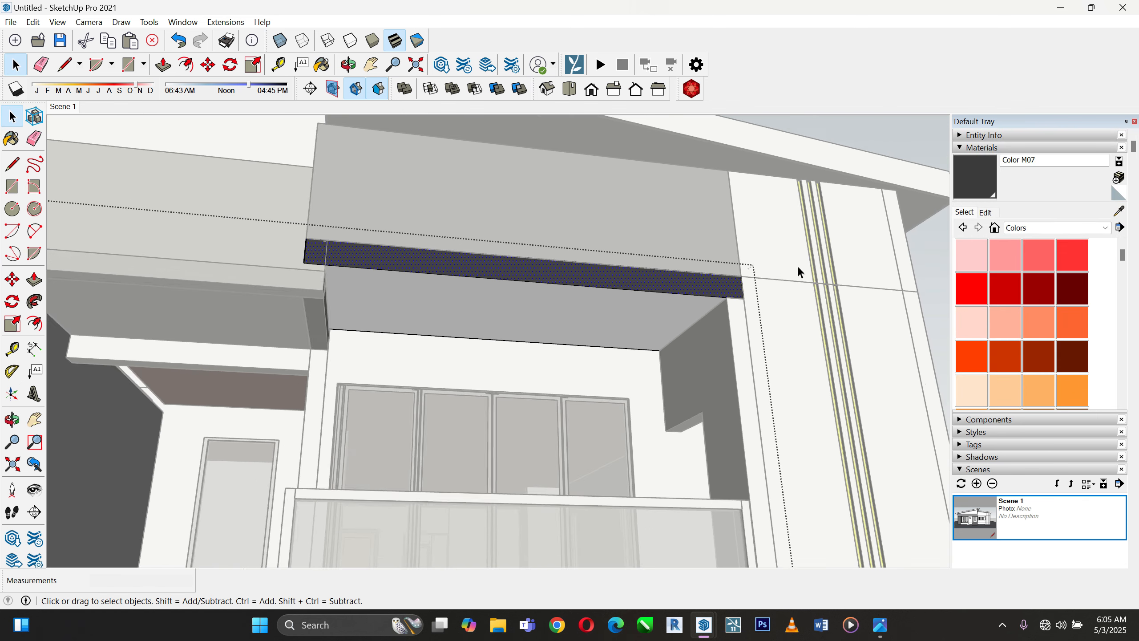
pyautogui.moveTo(655, 327); pyautogui.dragTo(653, 280, button='middle')
pyautogui.click(655, 281)
pyautogui.click(662, 263)
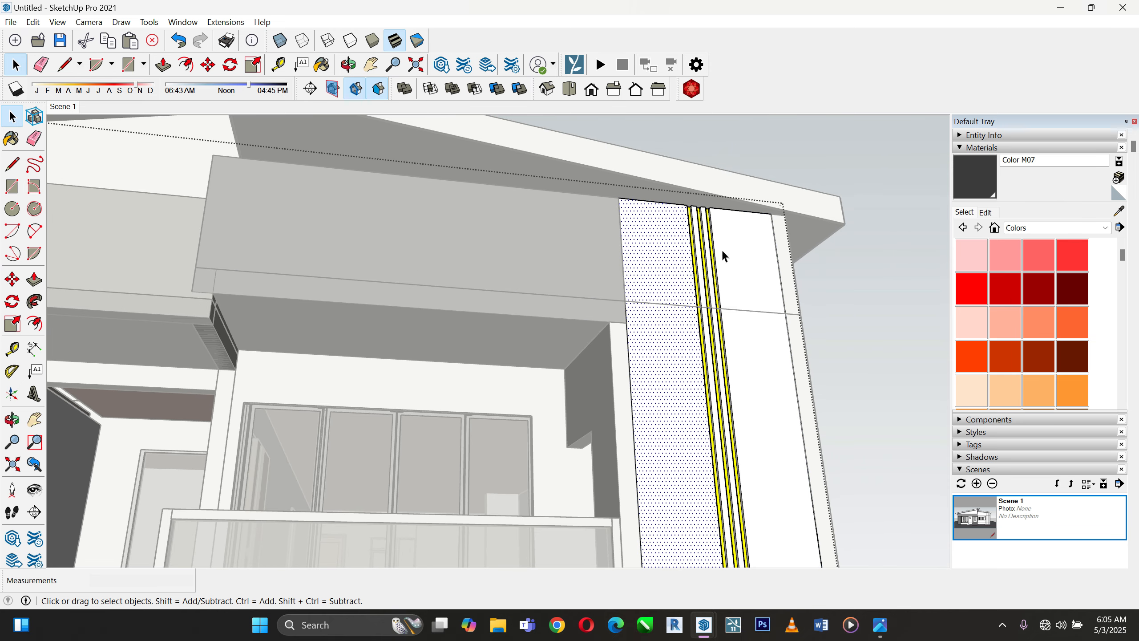
pyautogui.click(971, 172)
pyautogui.click(666, 223)
pyautogui.moveTo(665, 222); pyautogui.dragTo(847, 245, button='middle')
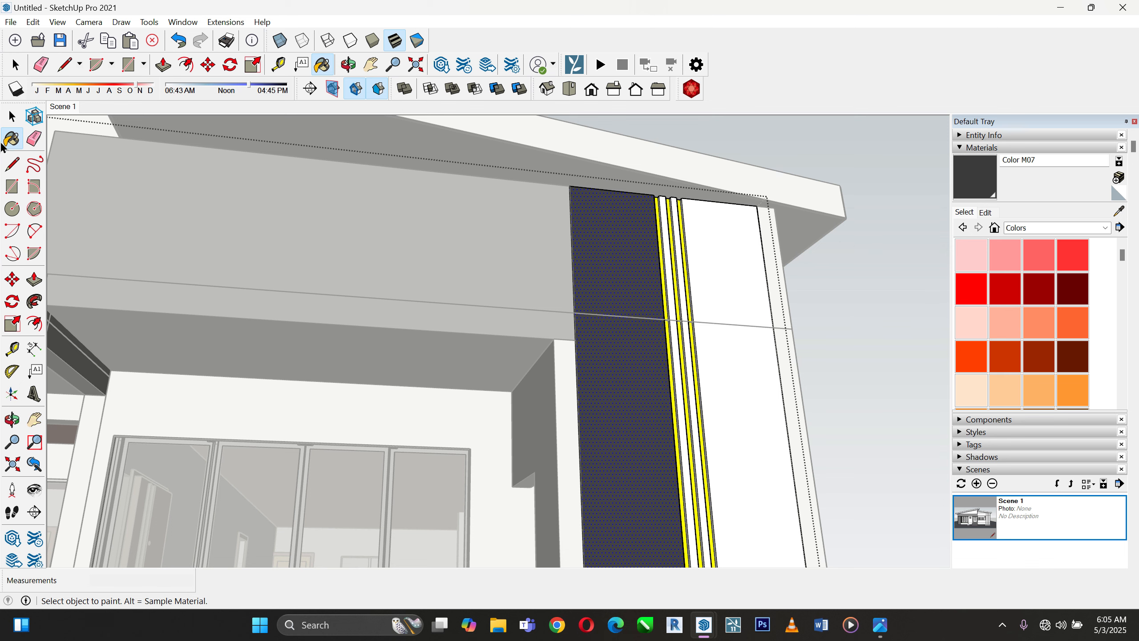
pyautogui.press('space')
pyautogui.click(762, 285)
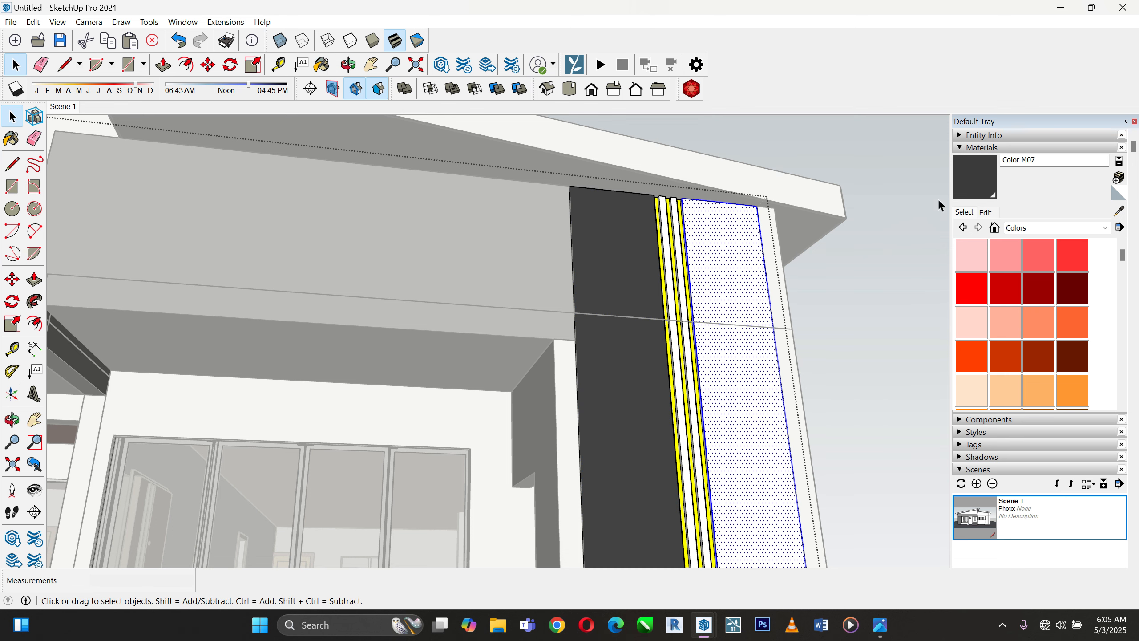
pyautogui.click(971, 177)
pyautogui.click(747, 262)
# Select all connected geometry of the striped pillar and paint it with Color M07
pyautogui.scroll(5, 658, 193)
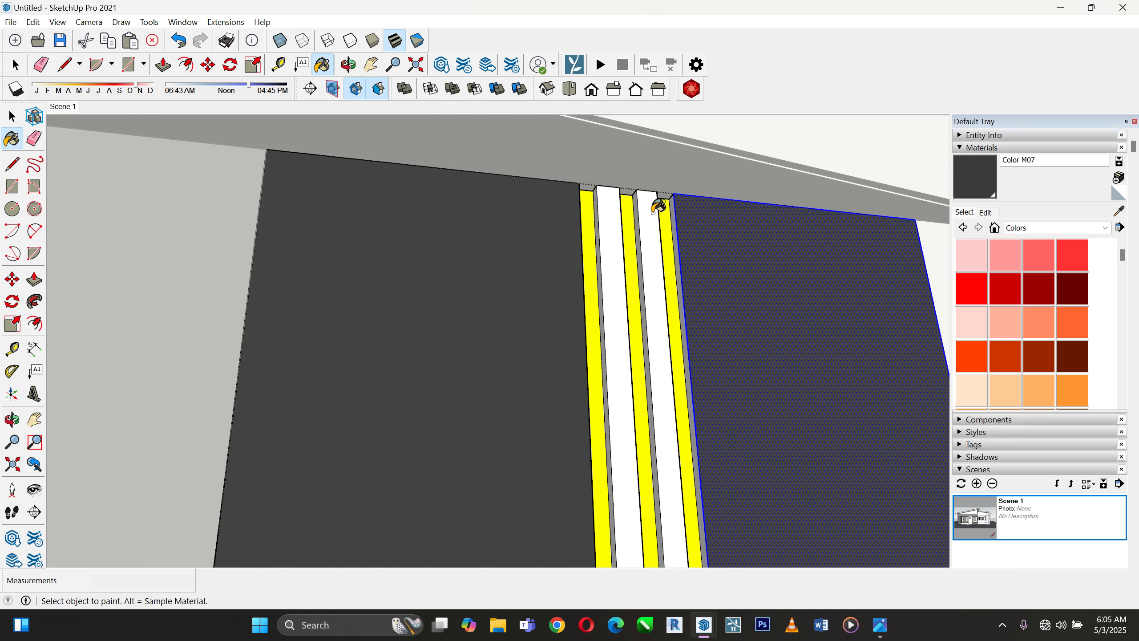
pyautogui.moveTo(657, 207); pyautogui.dragTo(700, 313, button='middle')
pyautogui.click(12, 117)
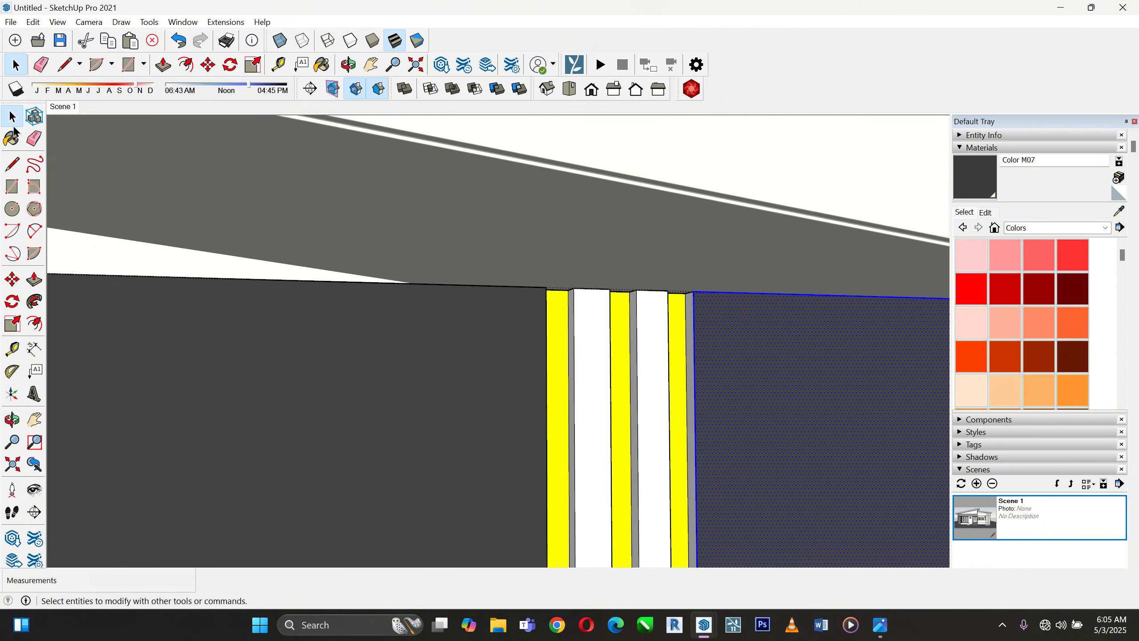
pyautogui.tripleClick(653, 310)
pyautogui.click(653, 308)
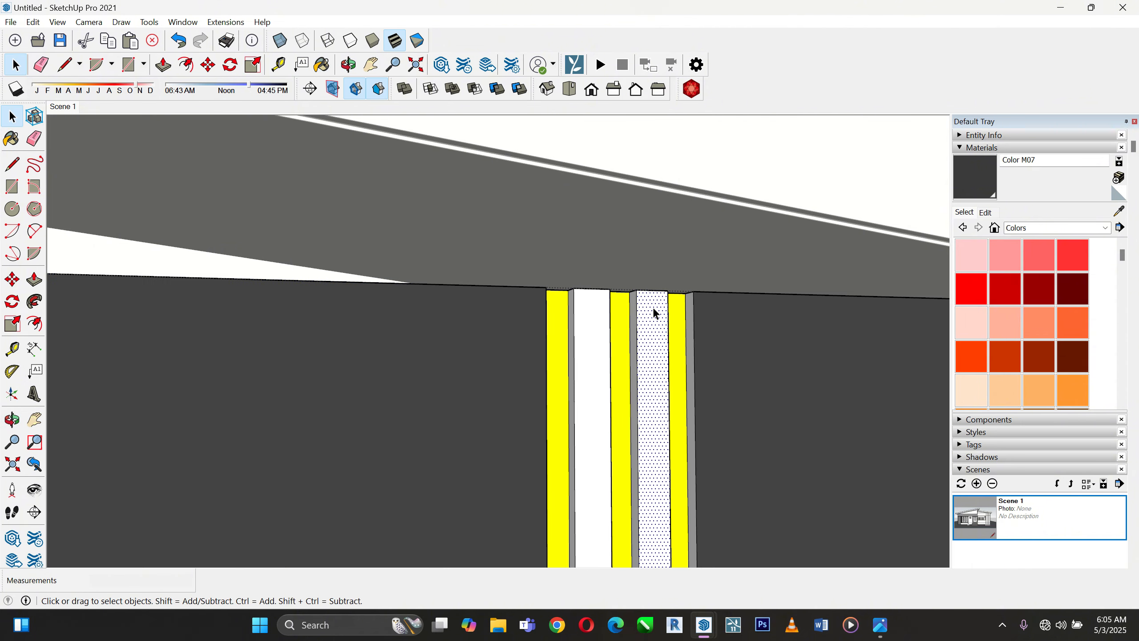
pyautogui.tripleClick(653, 310)
pyautogui.click(968, 176)
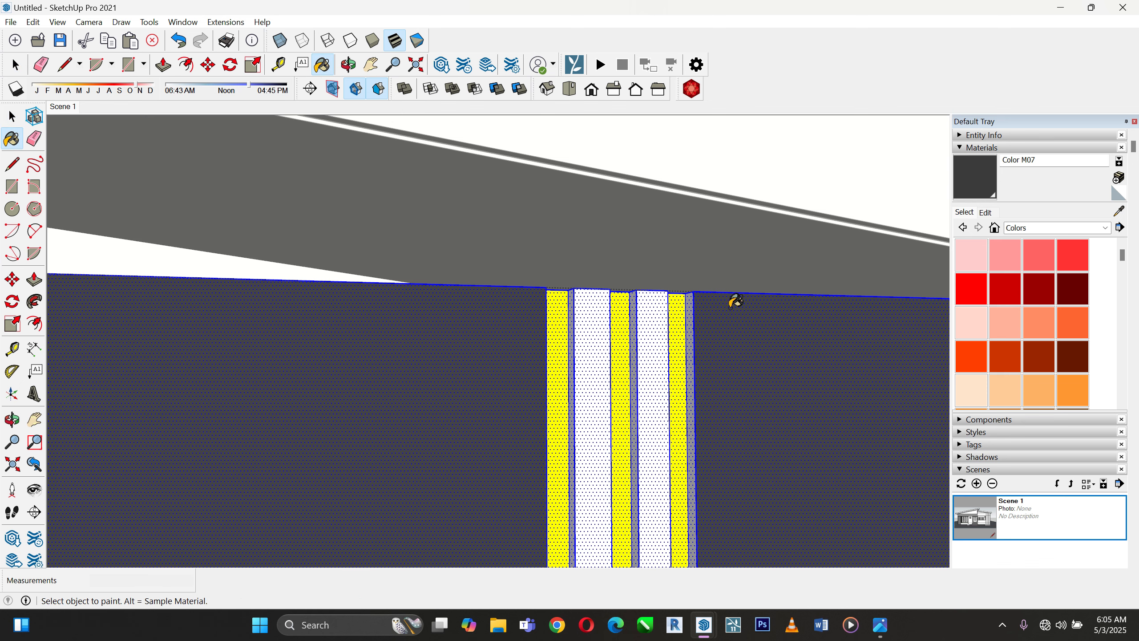
pyautogui.click(717, 321)
# Repaint the three recessed vertical stripes of the dark pillar with the yellow Color E05
pyautogui.scroll(-2, 358, 291)
pyautogui.scroll(1, 358, 290)
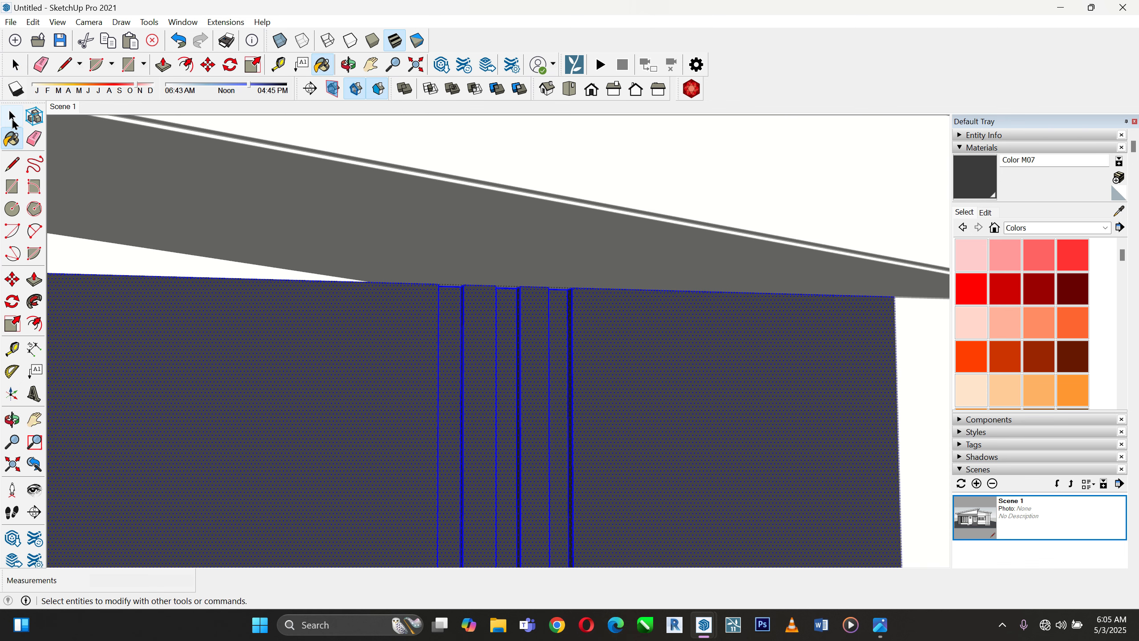
pyautogui.click(12, 118)
pyautogui.click(566, 323)
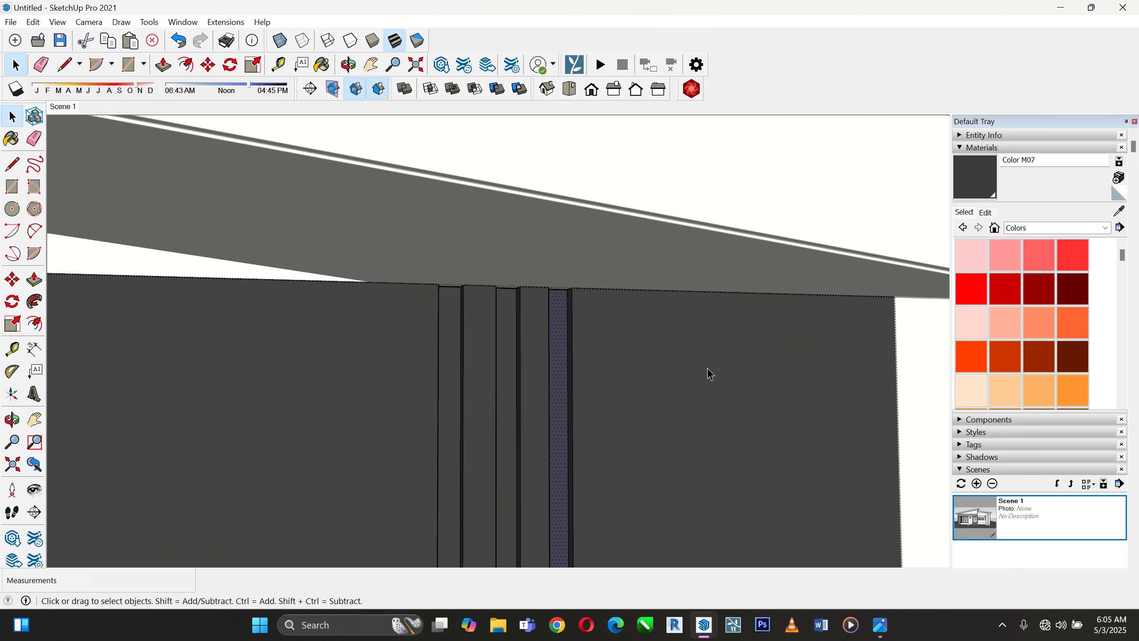
pyautogui.scroll(-3, 1017, 341)
pyautogui.click(972, 345)
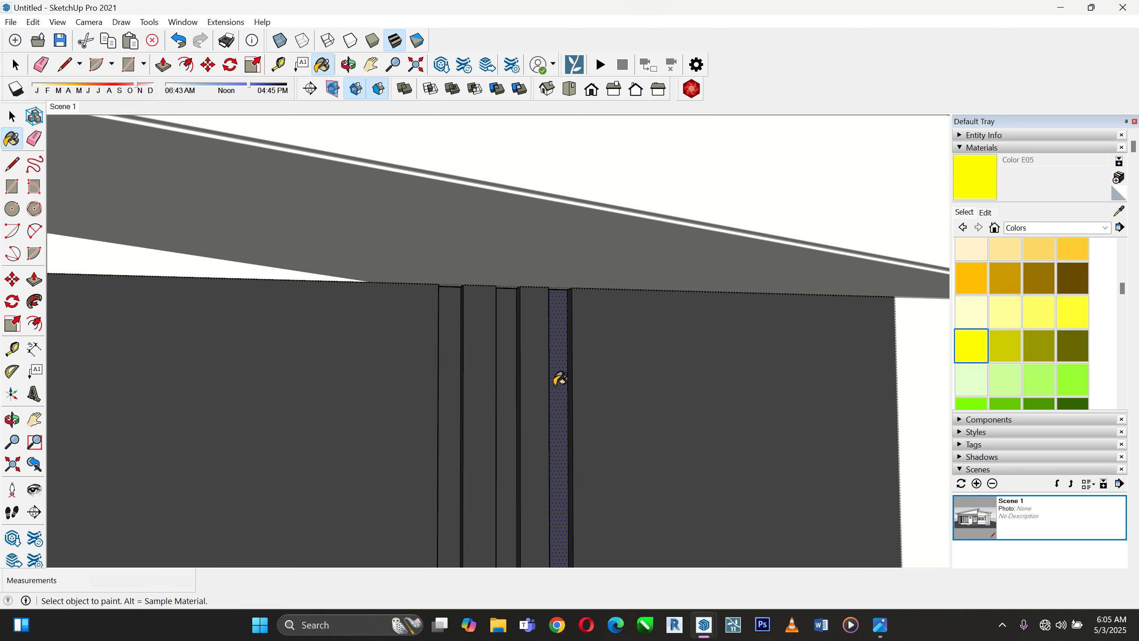
pyautogui.click(558, 372)
pyautogui.click(504, 355)
pyautogui.click(454, 347)
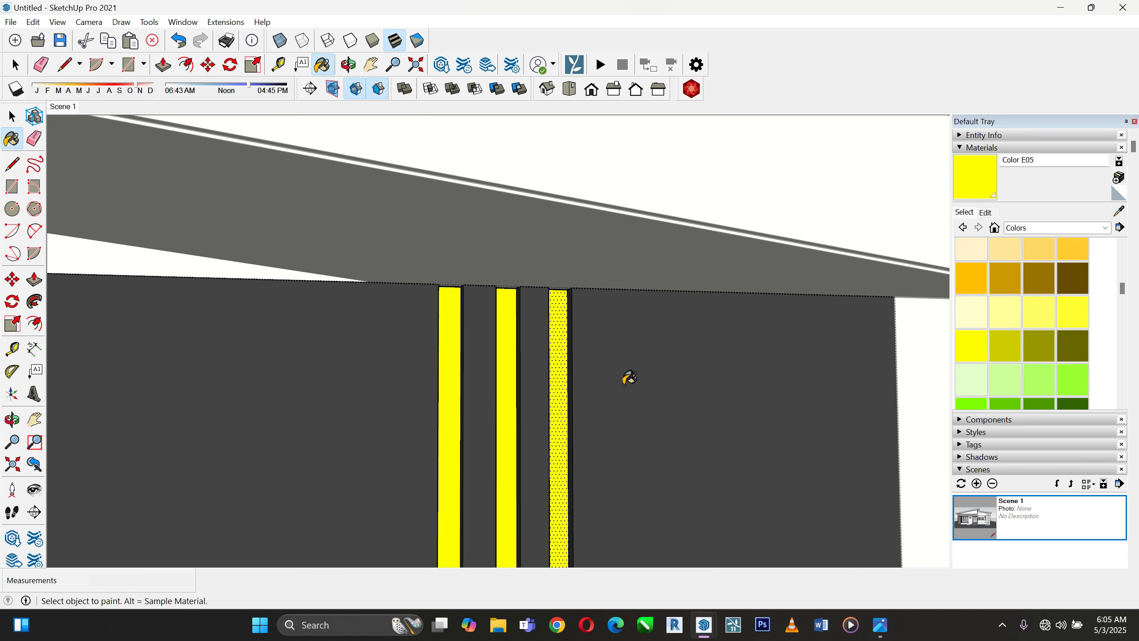
pyautogui.scroll(-10, 818, 351)
pyautogui.scroll(-5, 806, 265)
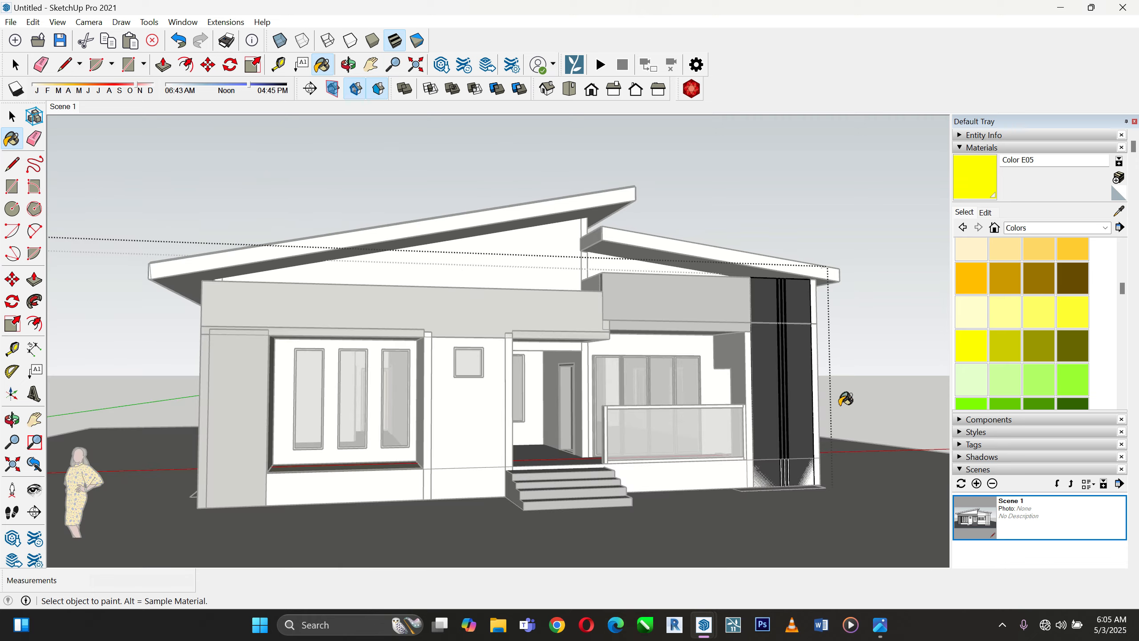
pyautogui.scroll(1, 845, 402)
pyautogui.click(12, 116)
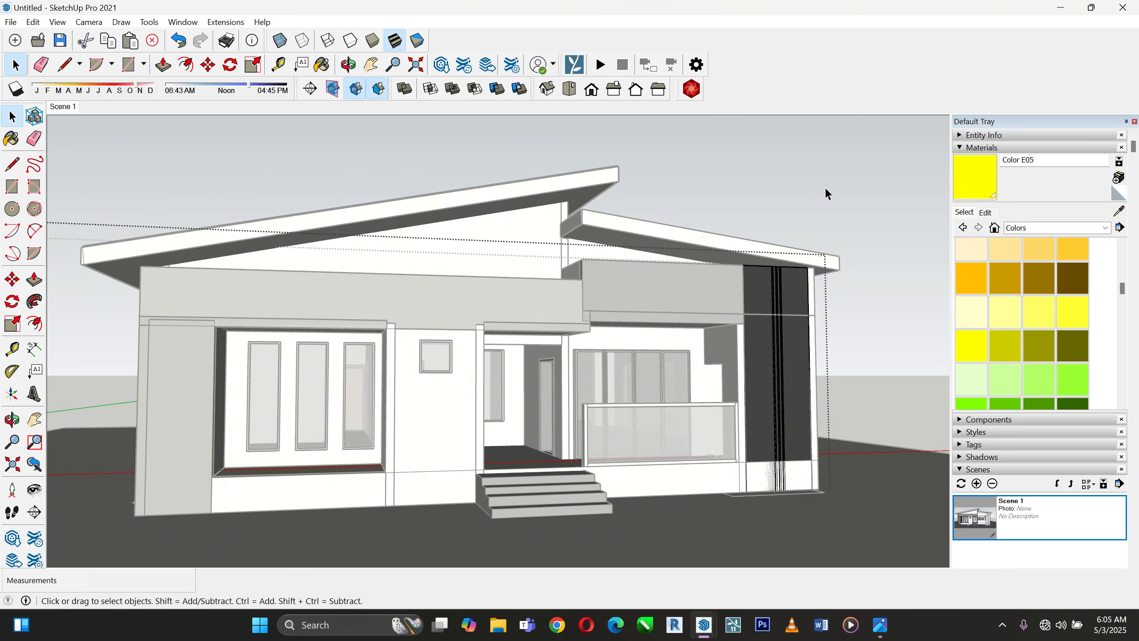
# Open the parapet group above the entrance, select its underside strip and sample Color M00 from the adjacent canopy underside
pyautogui.scroll(3, 815, 450)
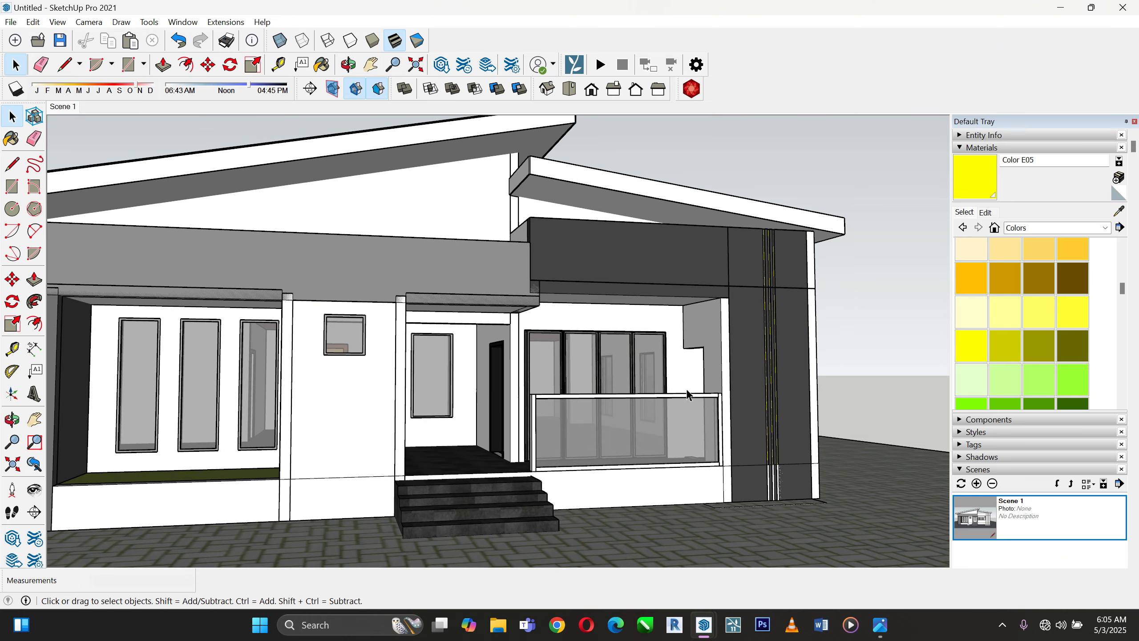
pyautogui.scroll(3, 687, 394)
pyautogui.moveTo(687, 394); pyautogui.dragTo(747, 310, button='middle')
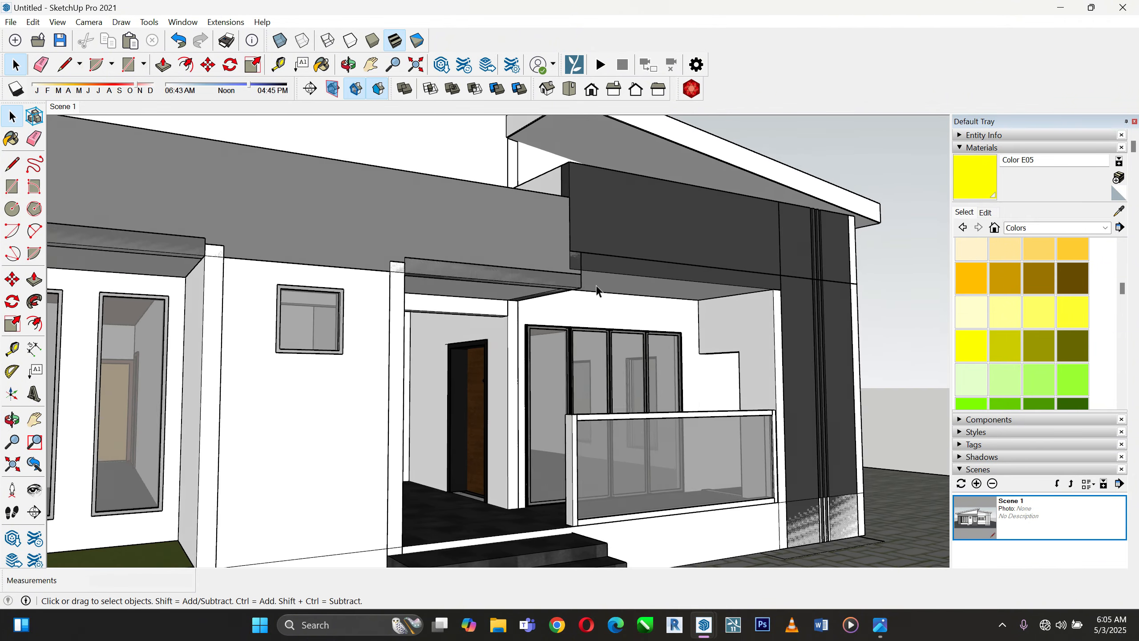
pyautogui.scroll(4, 577, 270)
pyautogui.moveTo(568, 259); pyautogui.dragTo(618, 150, button='middle')
pyautogui.tripleClick(580, 165)
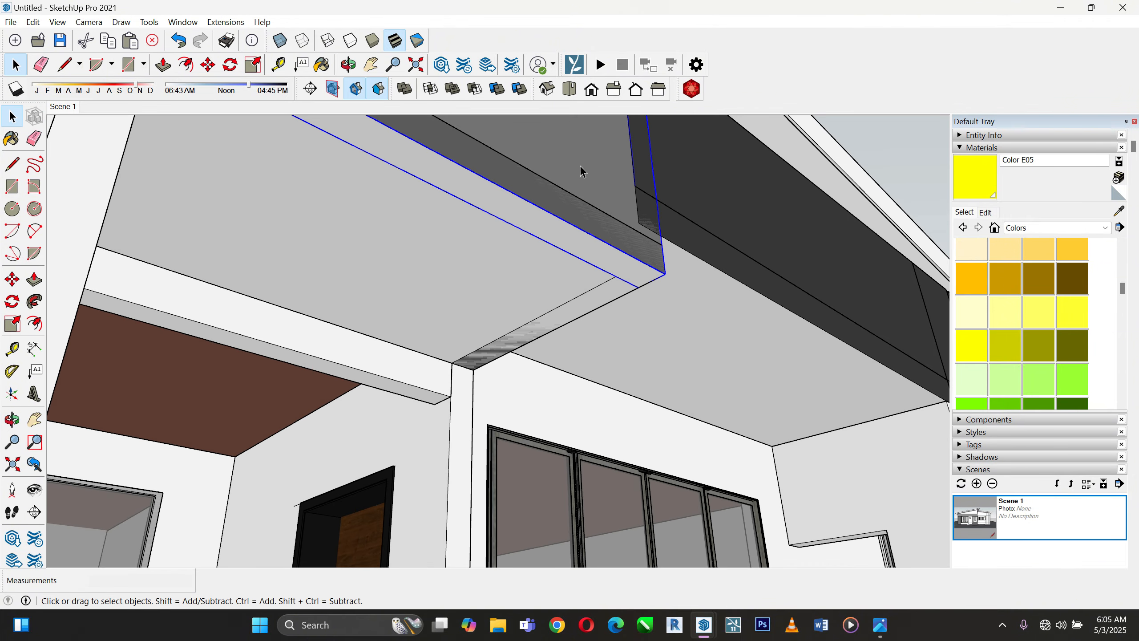
pyautogui.click(549, 233)
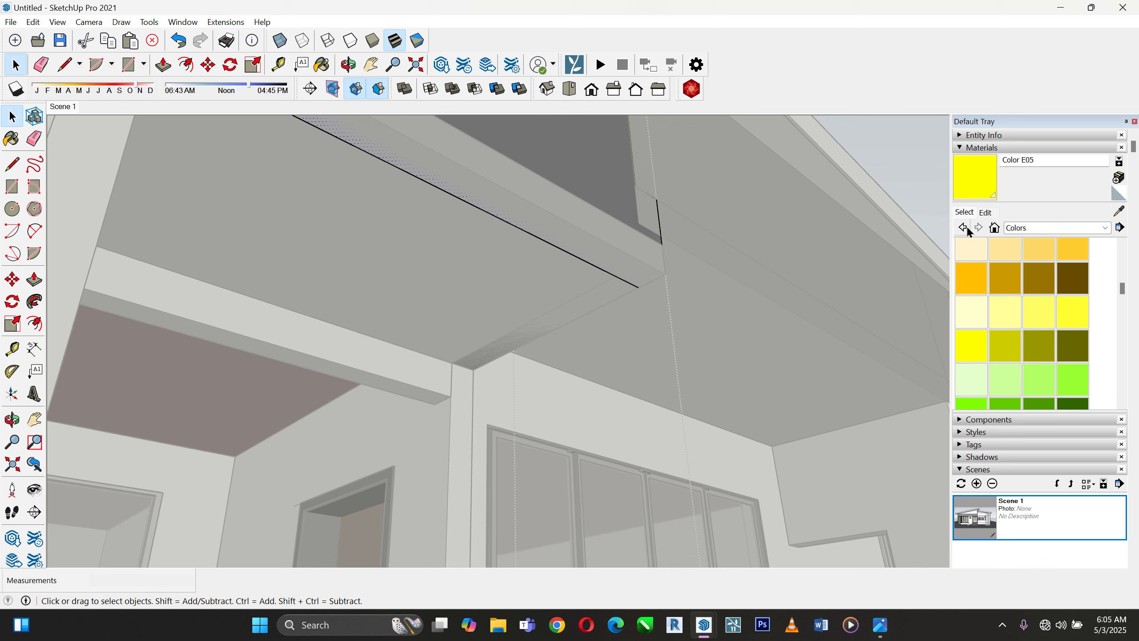
pyautogui.click(1119, 210)
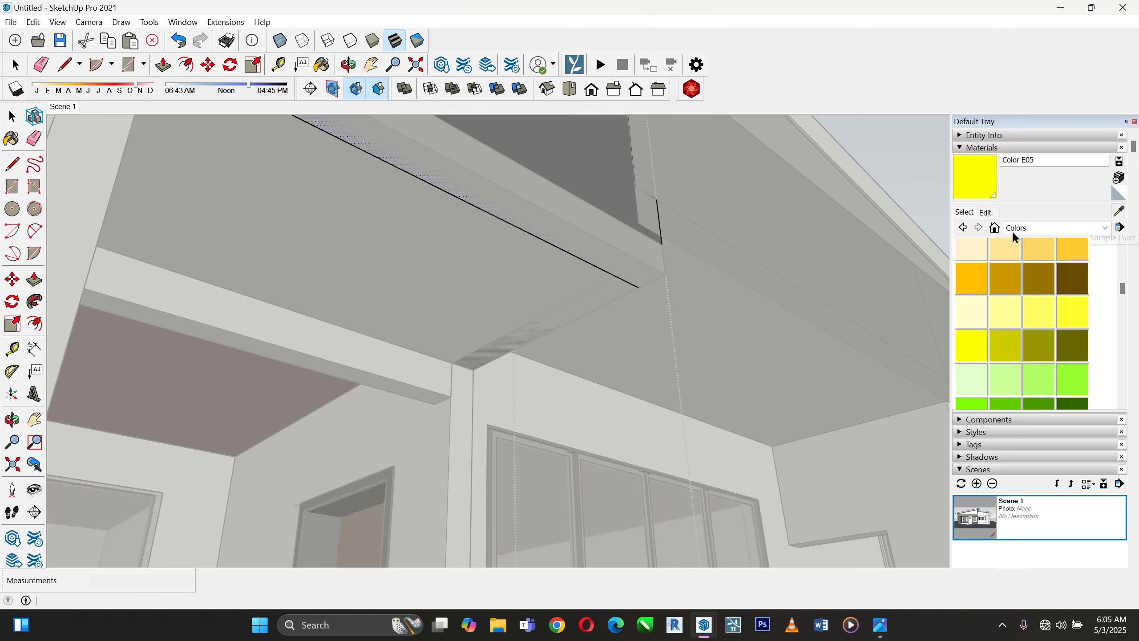
pyautogui.click(322, 251)
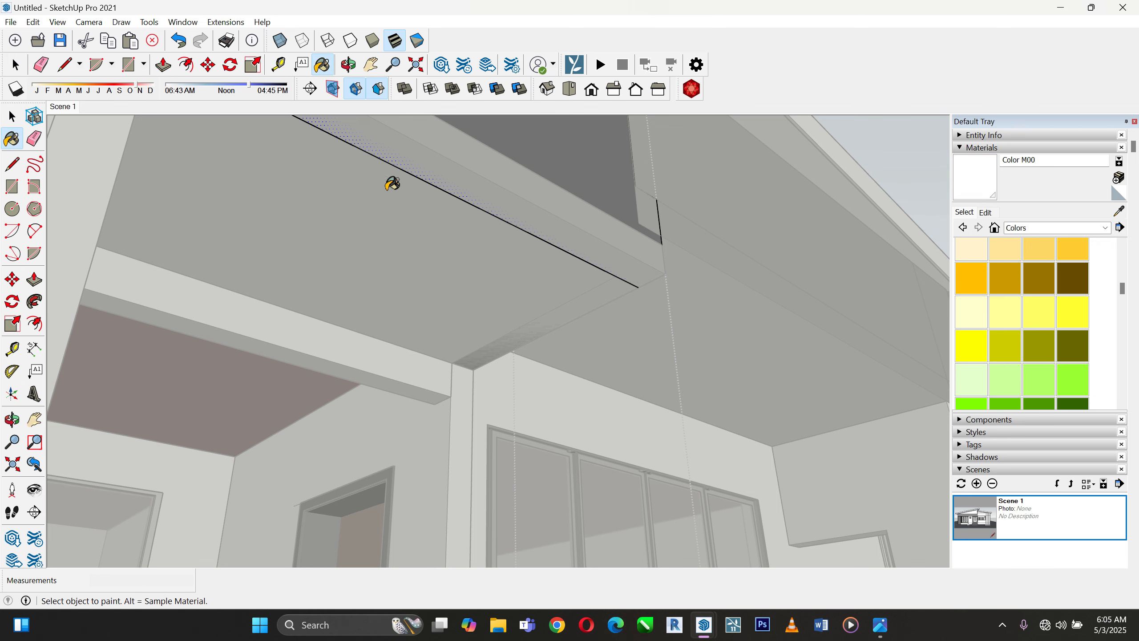
# Open the flat ceiling group under the entrance canopy, select its connected geometry and paint it with Color M00
pyautogui.click(11, 116)
pyautogui.click(339, 245)
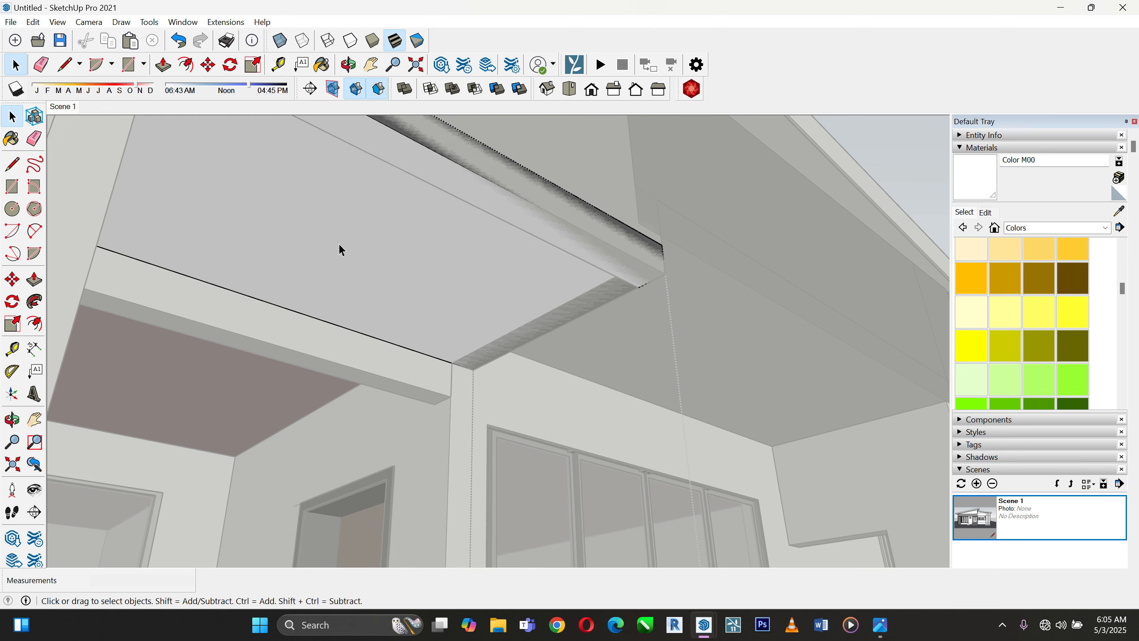
pyautogui.click(609, 224)
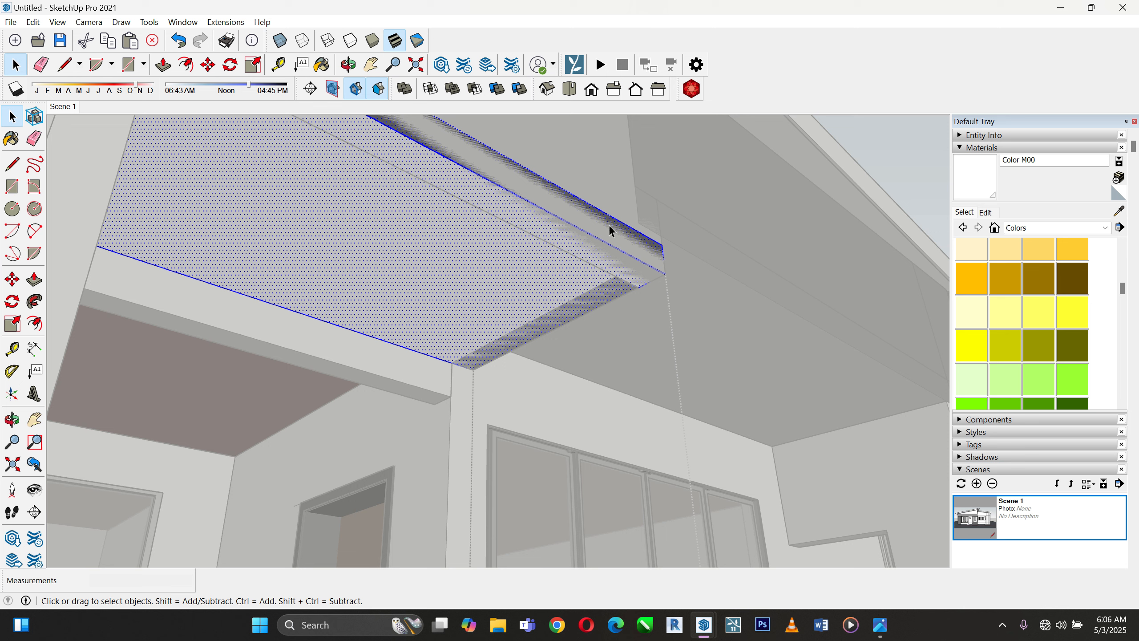
pyautogui.click(586, 247)
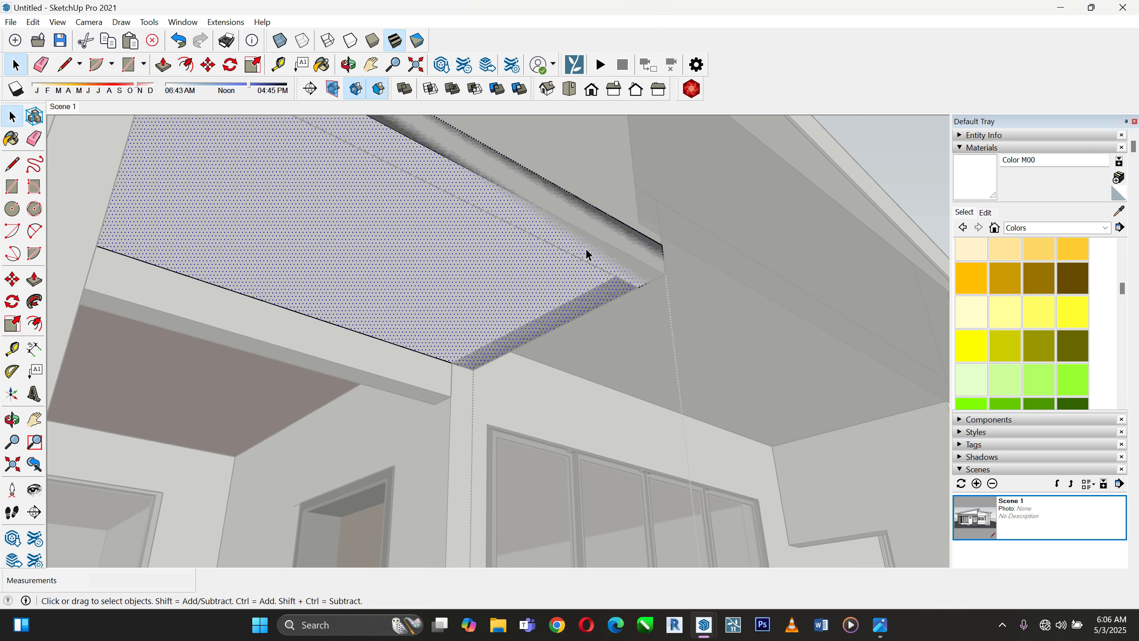
pyautogui.click(978, 164)
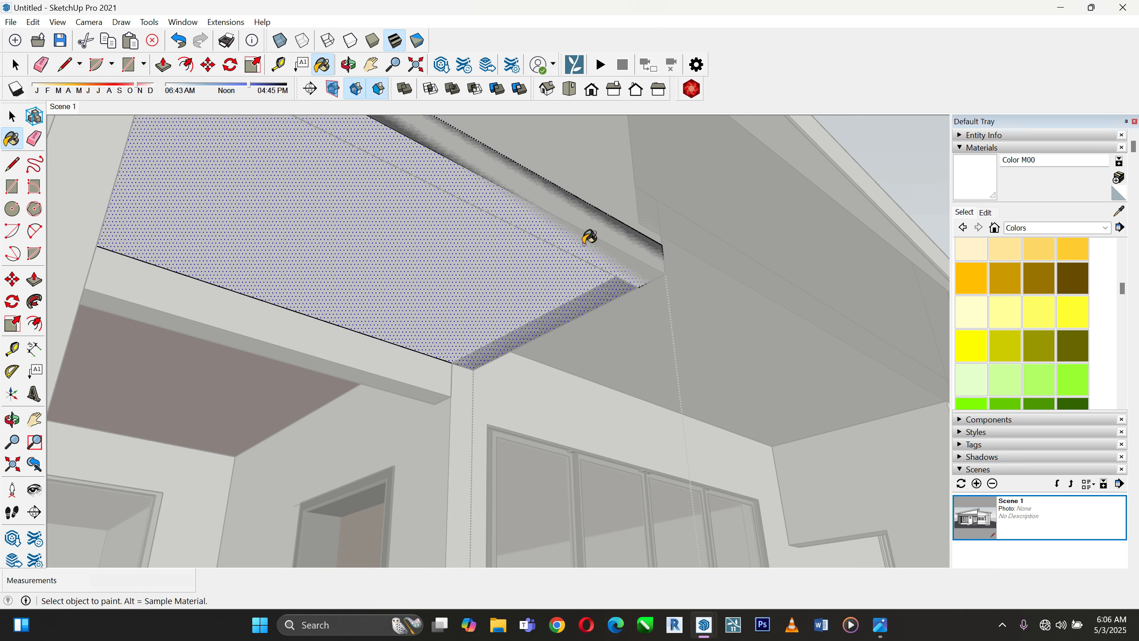
pyautogui.click(12, 116)
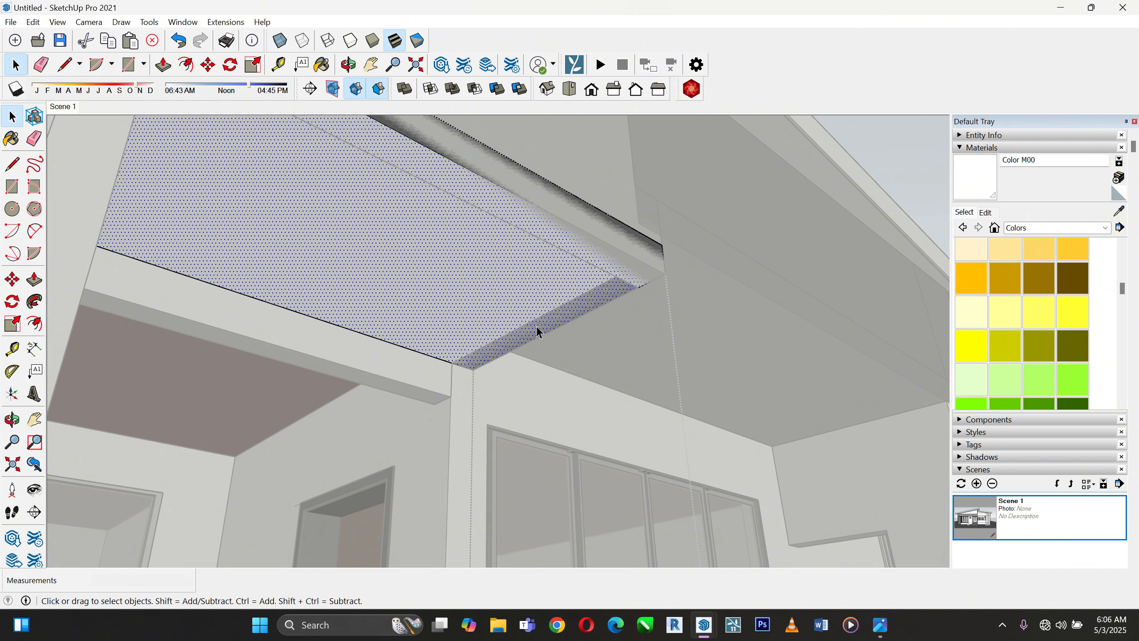
pyautogui.click(671, 275)
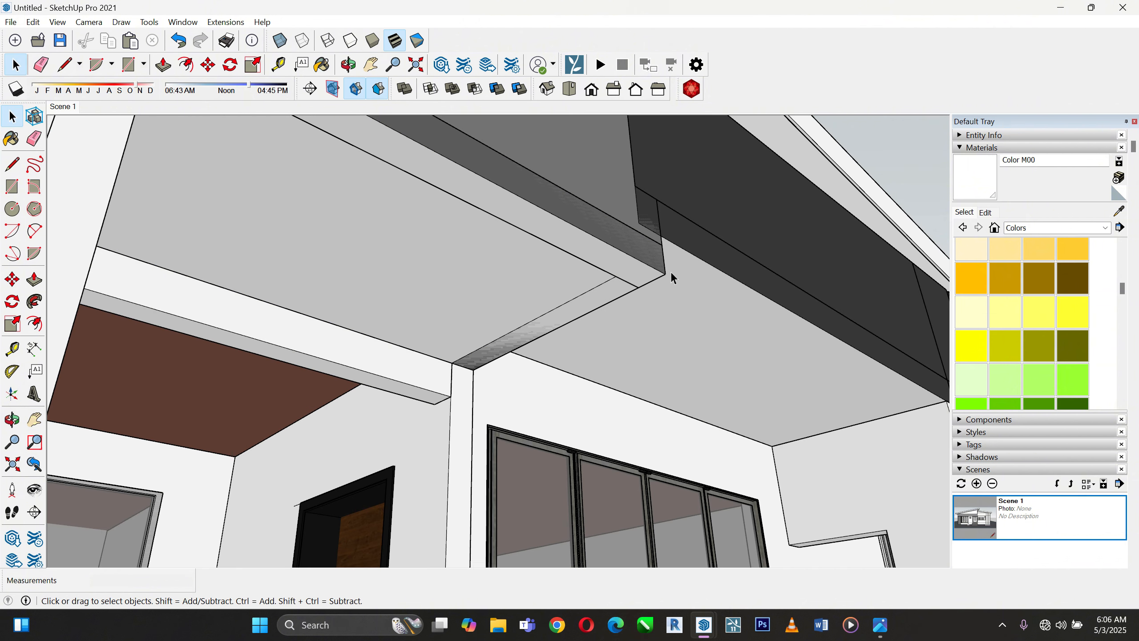
# Open the narrow beam group at the edge of the entrance ceiling and paint its underside with Color M00
pyautogui.doubleClick(604, 303)
pyautogui.click(605, 304)
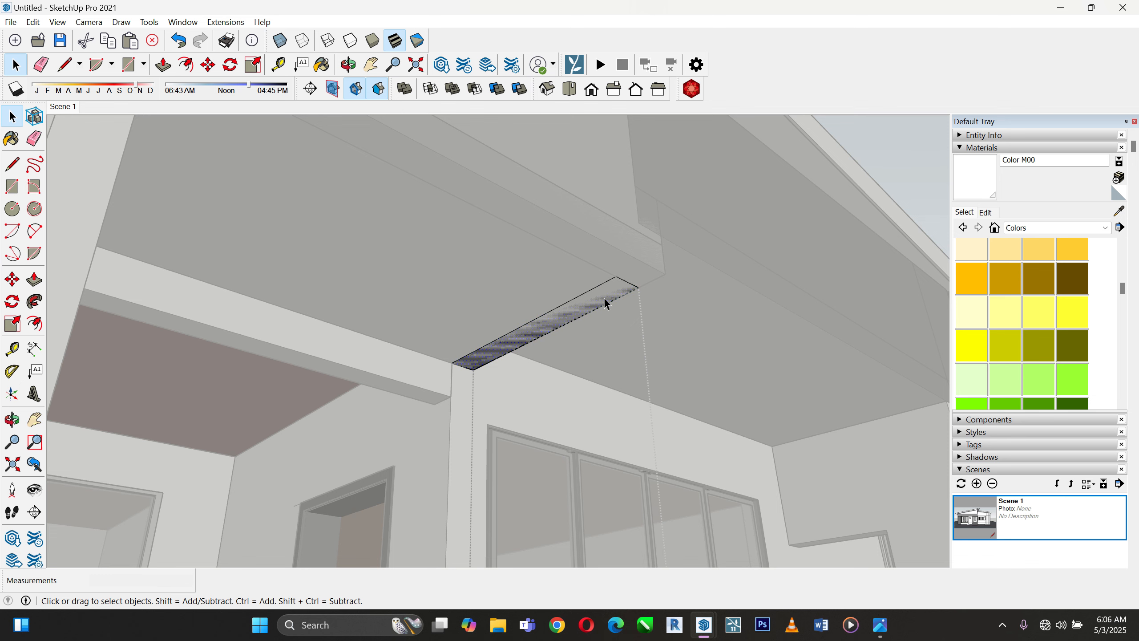
pyautogui.press('b')
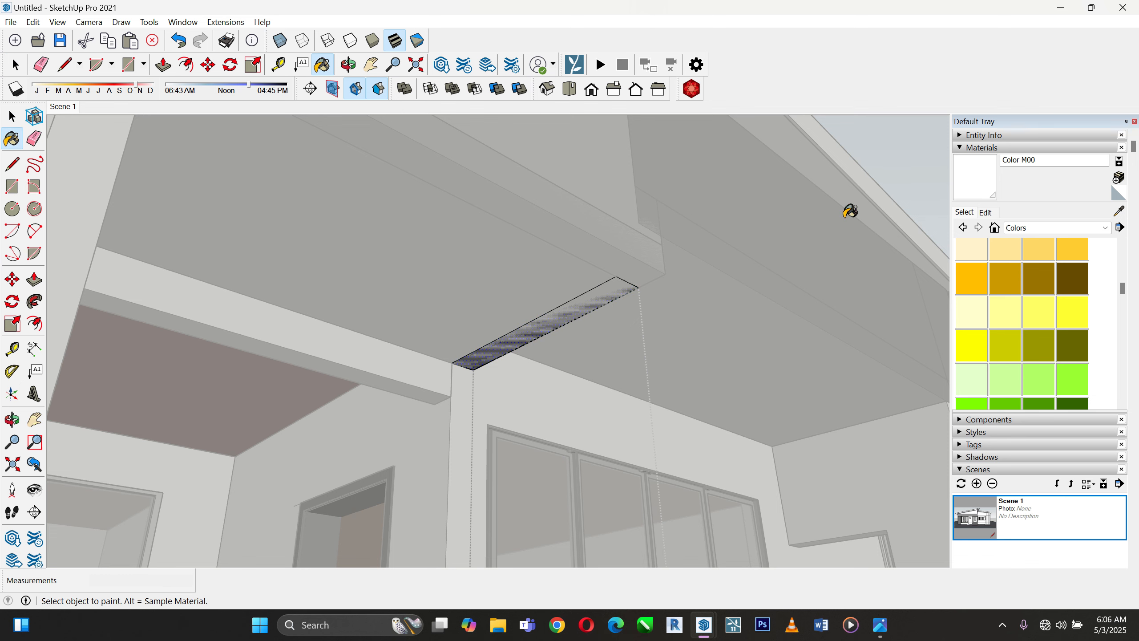
pyautogui.click(618, 292)
pyautogui.press('space')
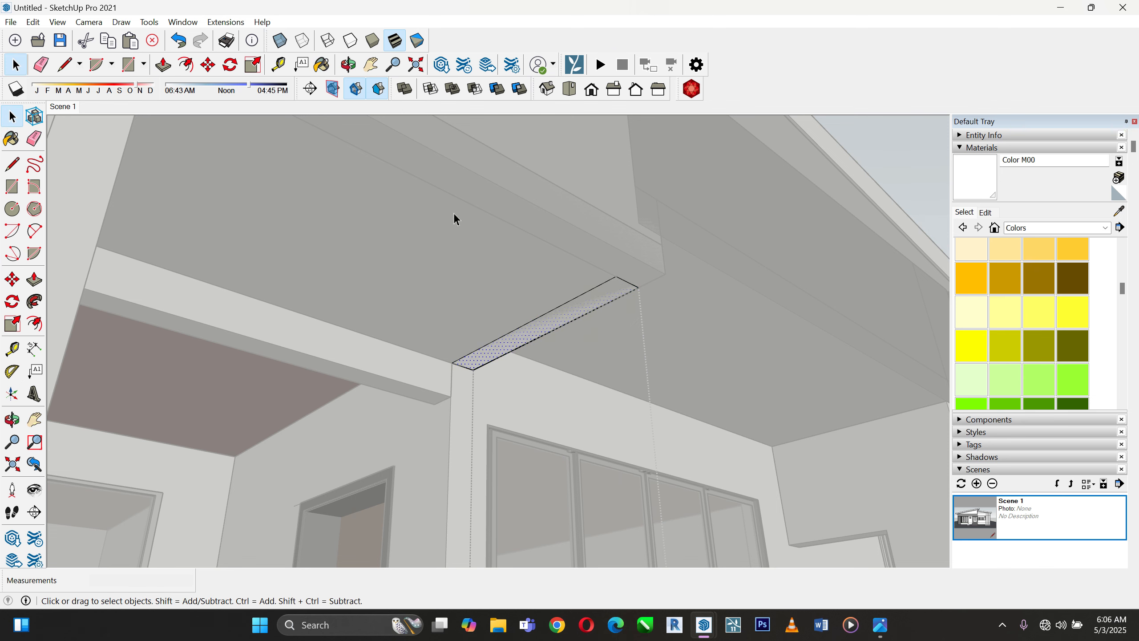
# Reopen the parapet component above the entrance, apply Color M00 to its underside strip and close the component
pyautogui.click(453, 219)
pyautogui.doubleClick(591, 181)
pyautogui.doubleClick(591, 181)
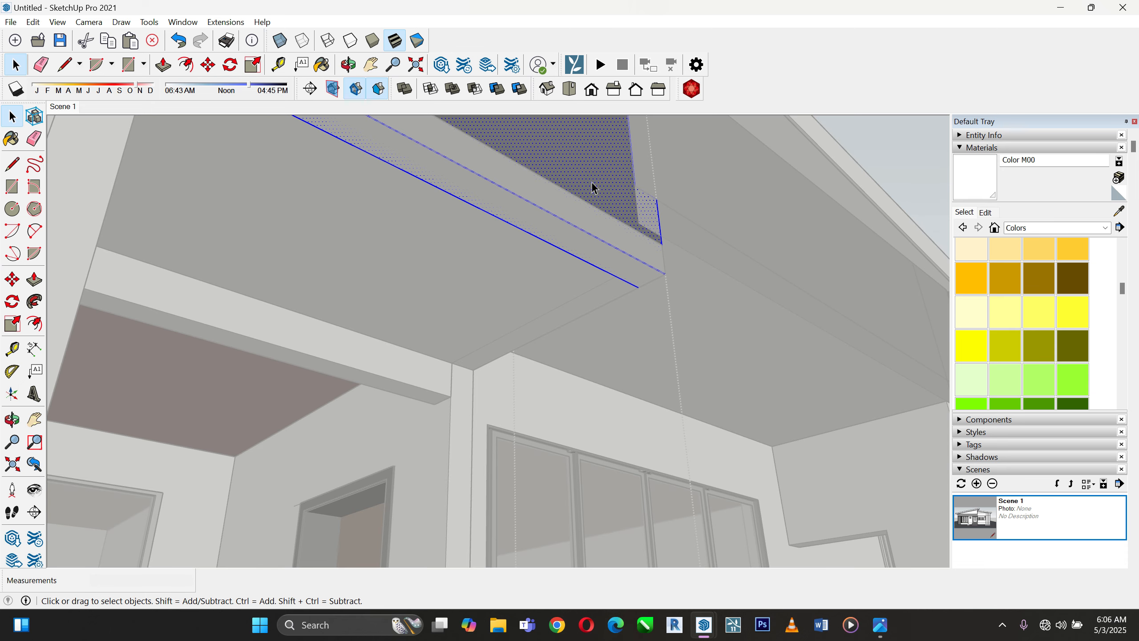
pyautogui.press('Delete')
pyautogui.press('b')
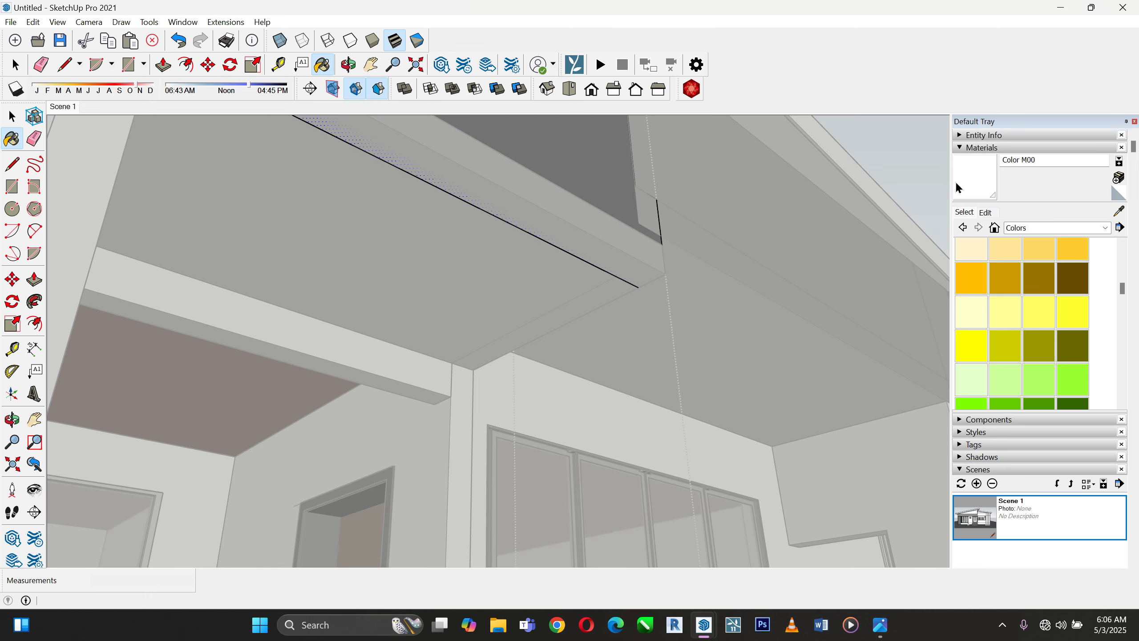
pyautogui.click(12, 117)
pyautogui.click(362, 338)
pyautogui.scroll(-3, 375, 471)
pyautogui.rightClick(848, 196)
pyautogui.click(858, 205)
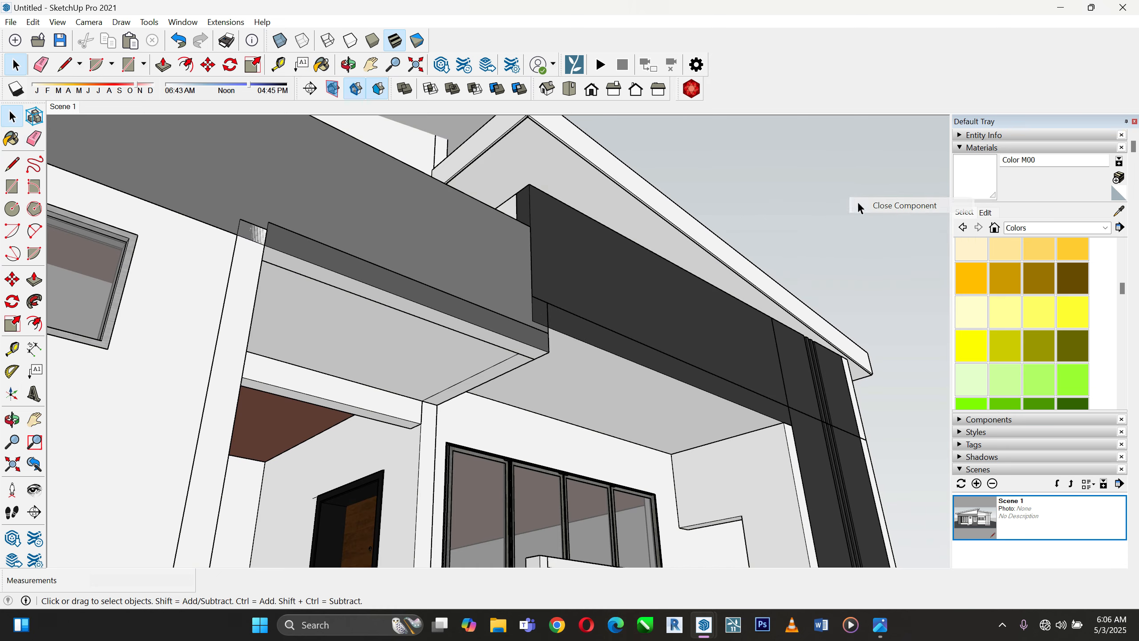
# Paint the light end face and top edge of the raised dark parapet with Color M07 sampled from its front
pyautogui.scroll(-3, 800, 350)
pyautogui.moveTo(748, 380); pyautogui.dragTo(607, 352, button='middle')
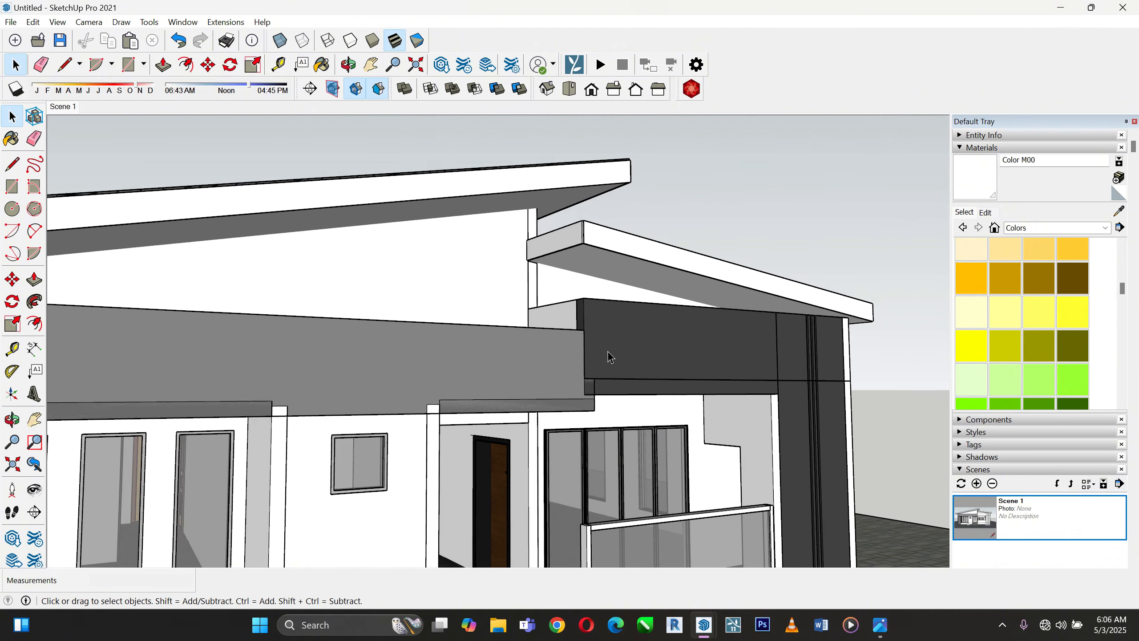
pyautogui.scroll(2, 607, 351)
pyautogui.moveTo(615, 429); pyautogui.dragTo(664, 521, button='middle')
pyautogui.scroll(2, 588, 389)
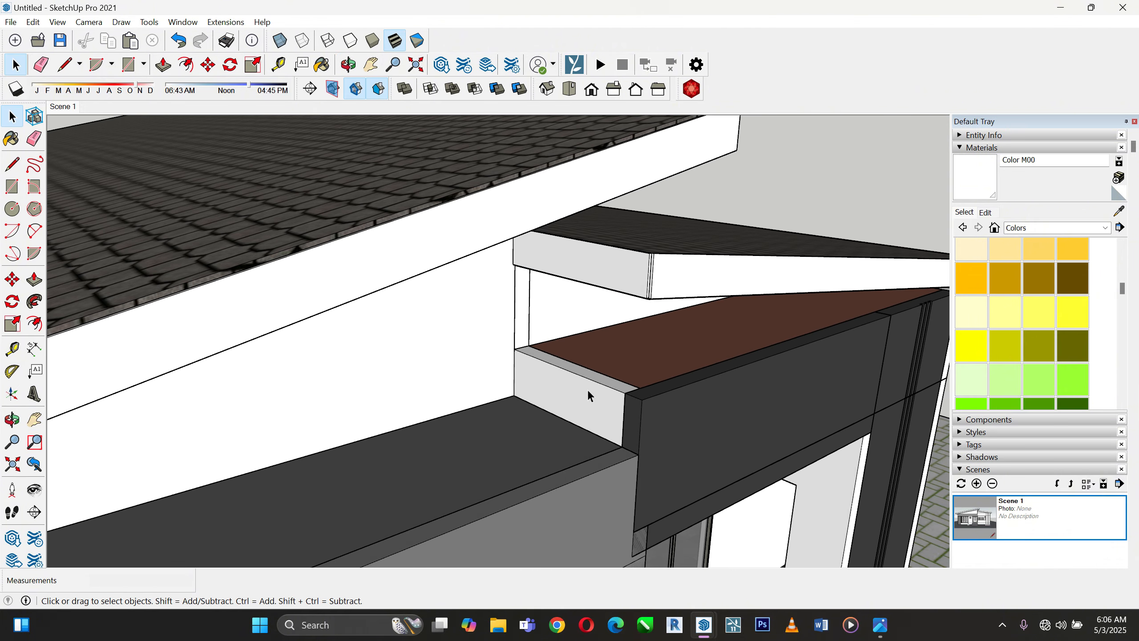
pyautogui.tripleClick(588, 389)
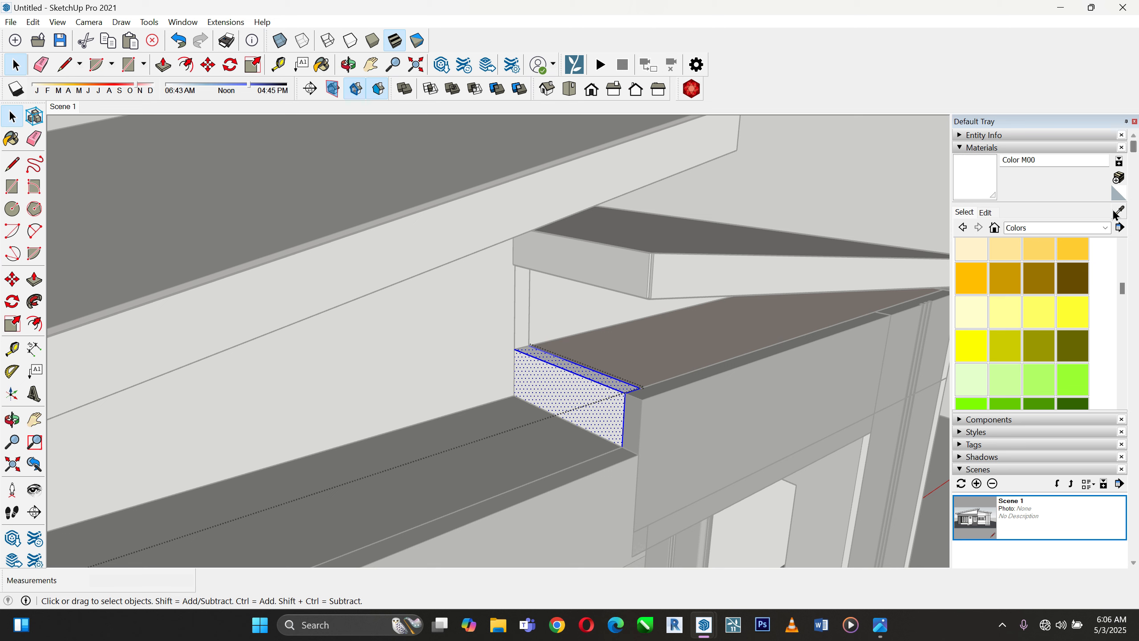
pyautogui.click(1116, 212)
pyautogui.click(704, 387)
pyautogui.click(603, 383)
pyautogui.scroll(-2, 723, 270)
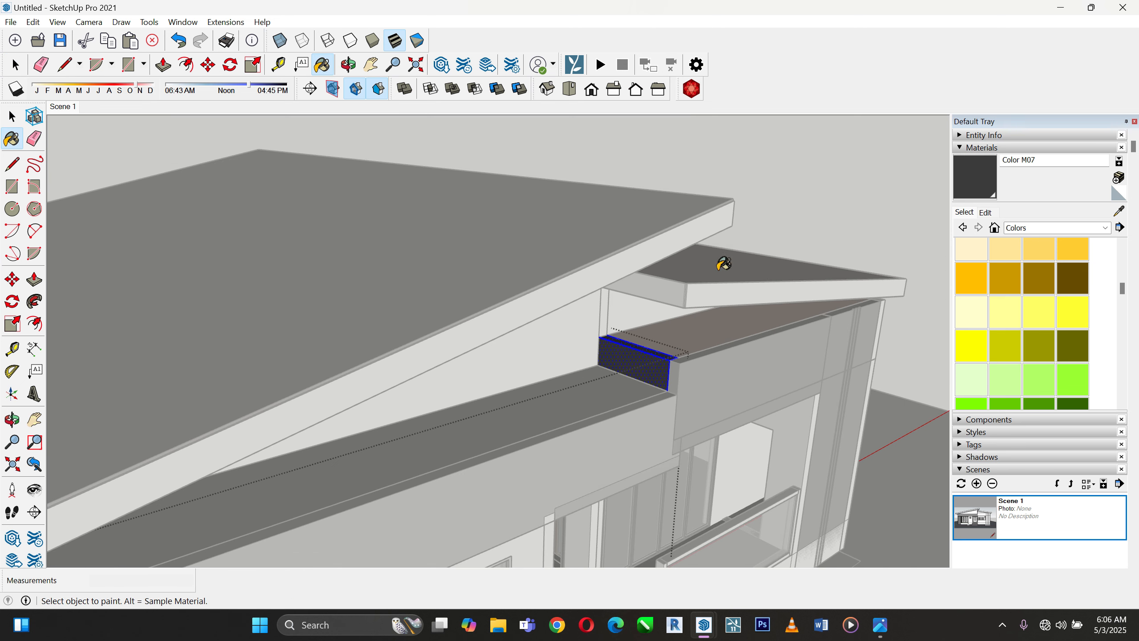
pyautogui.scroll(-3, 723, 265)
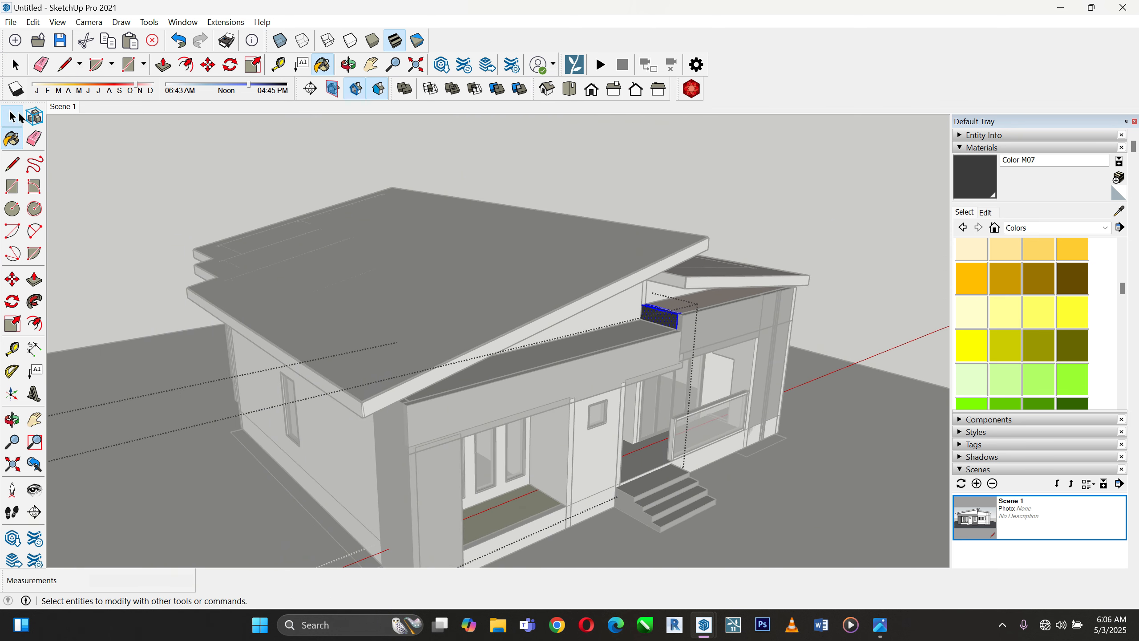
pyautogui.click(19, 116)
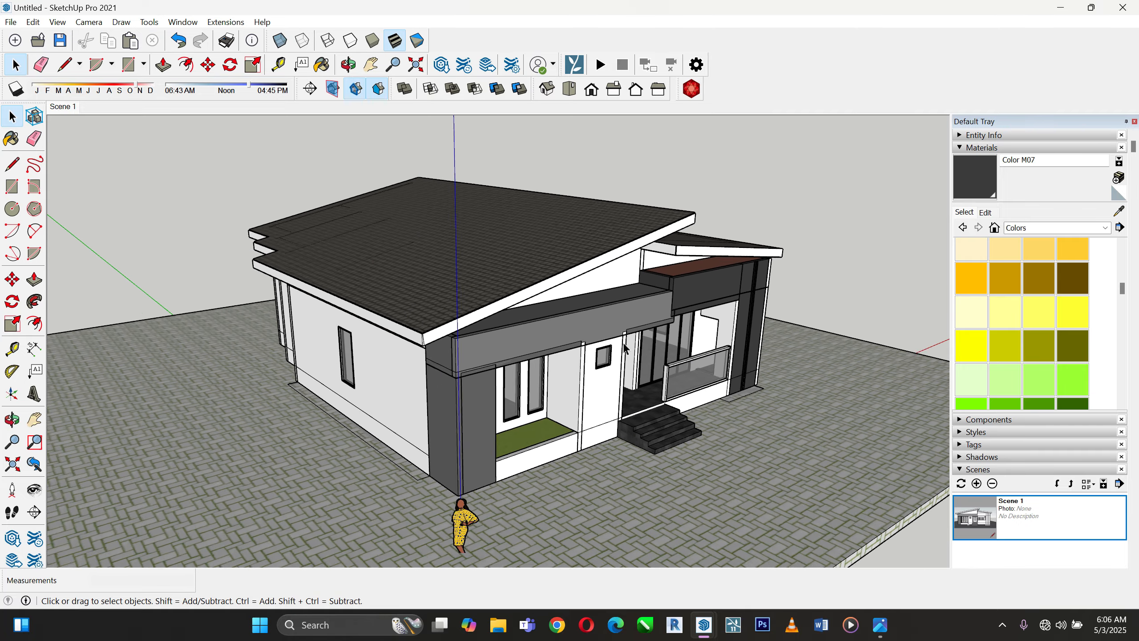
# Draw a 30000 by 30000 mm rectangle on the ground beside the paved plot of the house
pyautogui.moveTo(625, 349); pyautogui.dragTo(317, 361, button='middle')
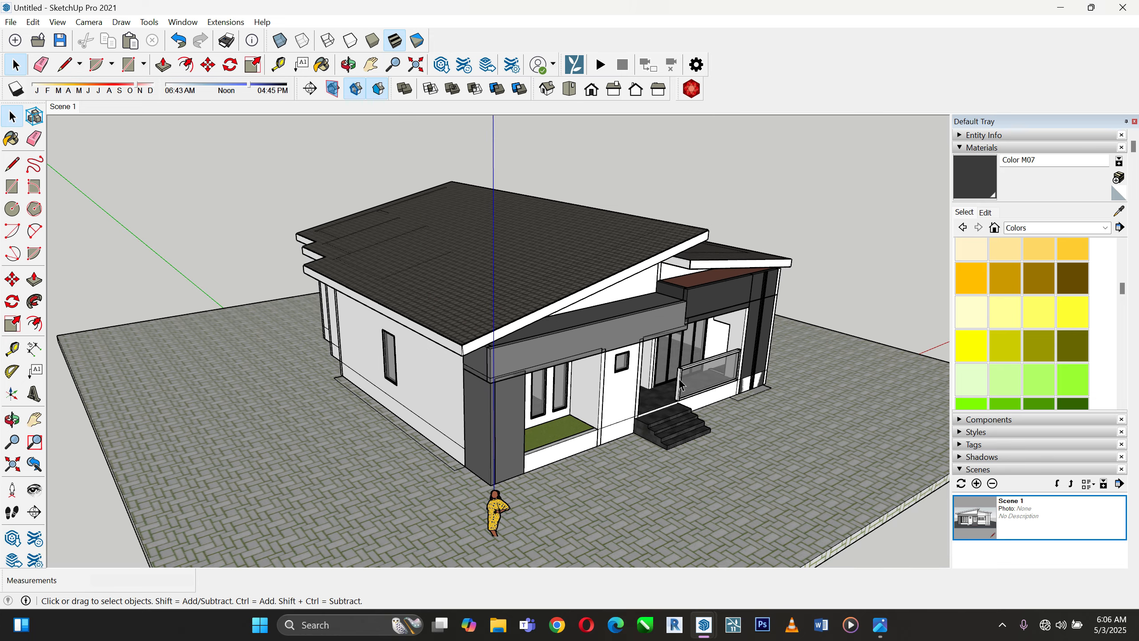
pyautogui.scroll(1, 502, 441)
pyautogui.scroll(-2, 487, 426)
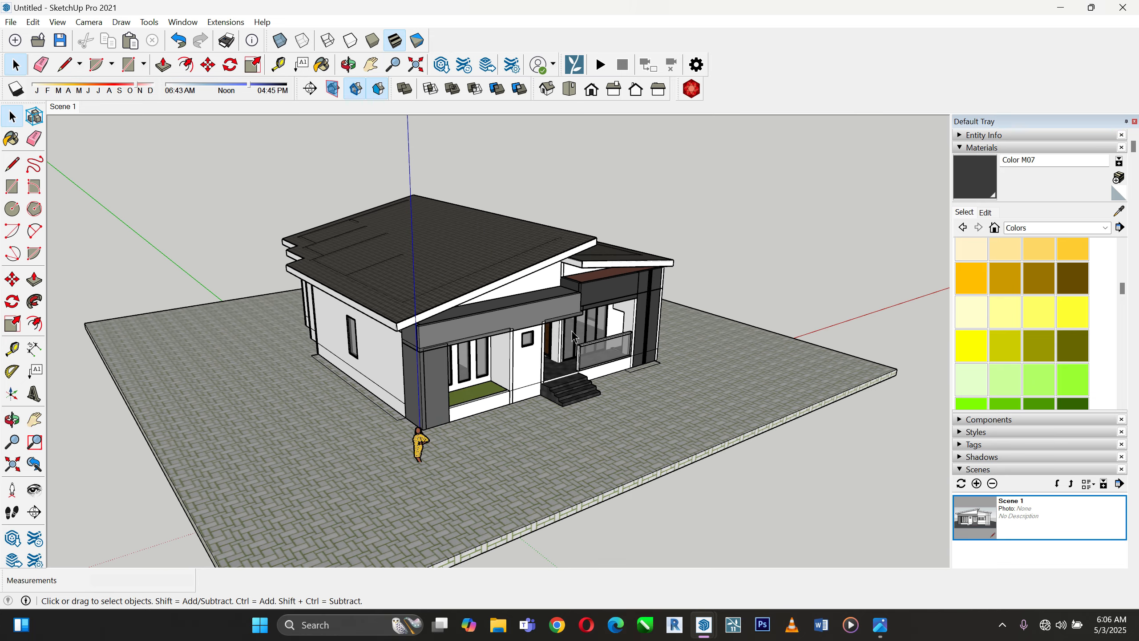
pyautogui.scroll(2, 581, 337)
pyautogui.moveTo(580, 337); pyautogui.dragTo(419, 429, button='middle')
pyautogui.scroll(-2, 619, 391)
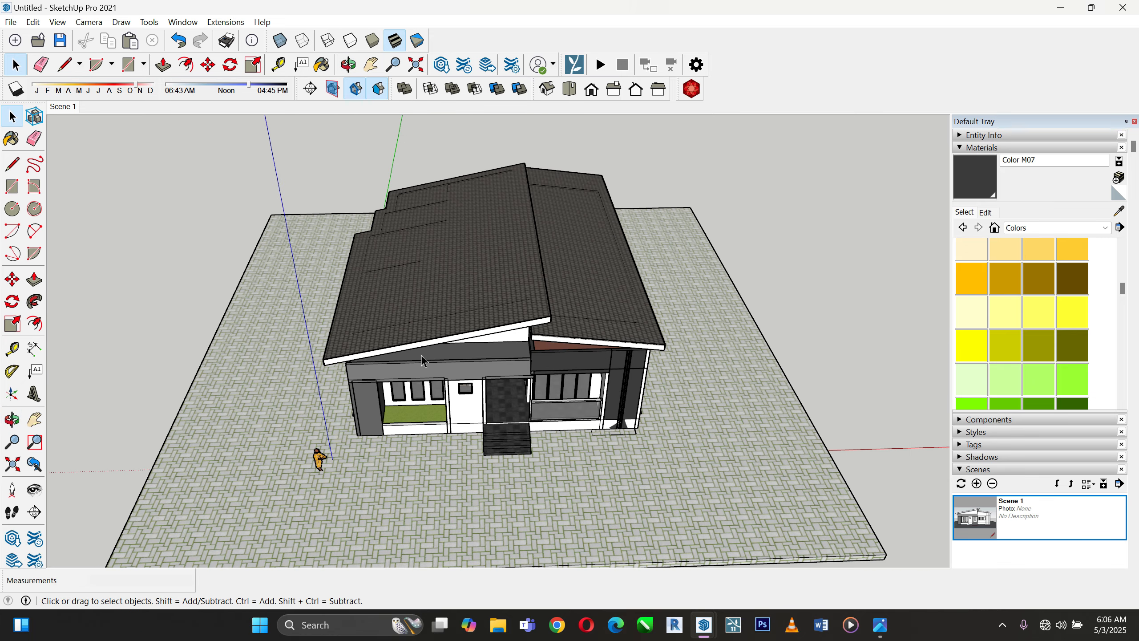
pyautogui.click(12, 186)
pyautogui.scroll(-3, 133, 291)
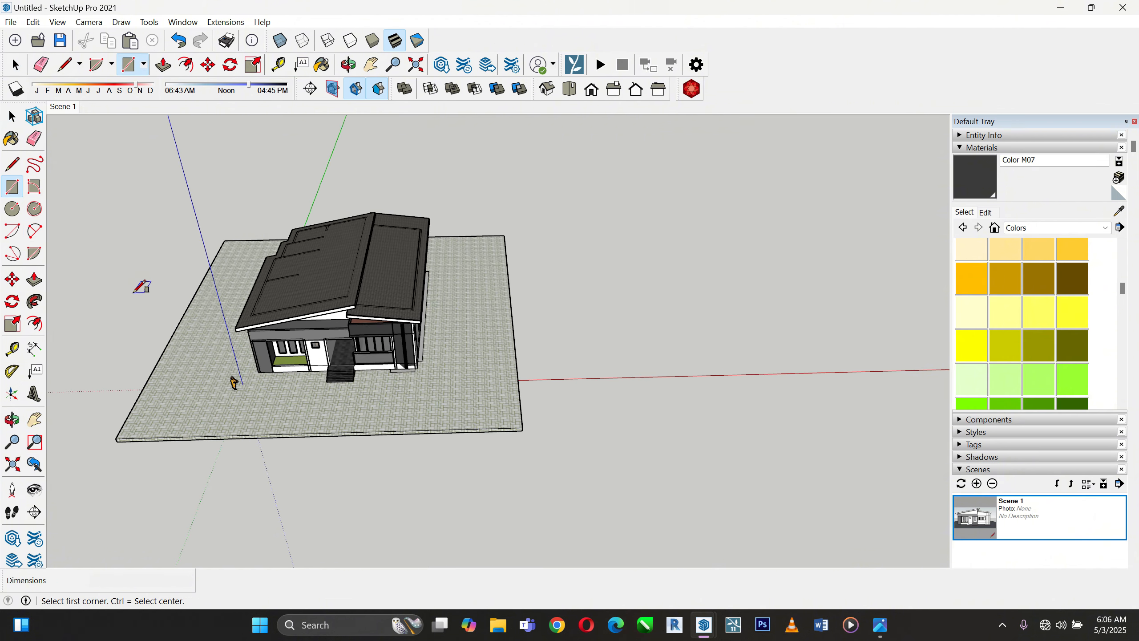
pyautogui.scroll(2, 659, 242)
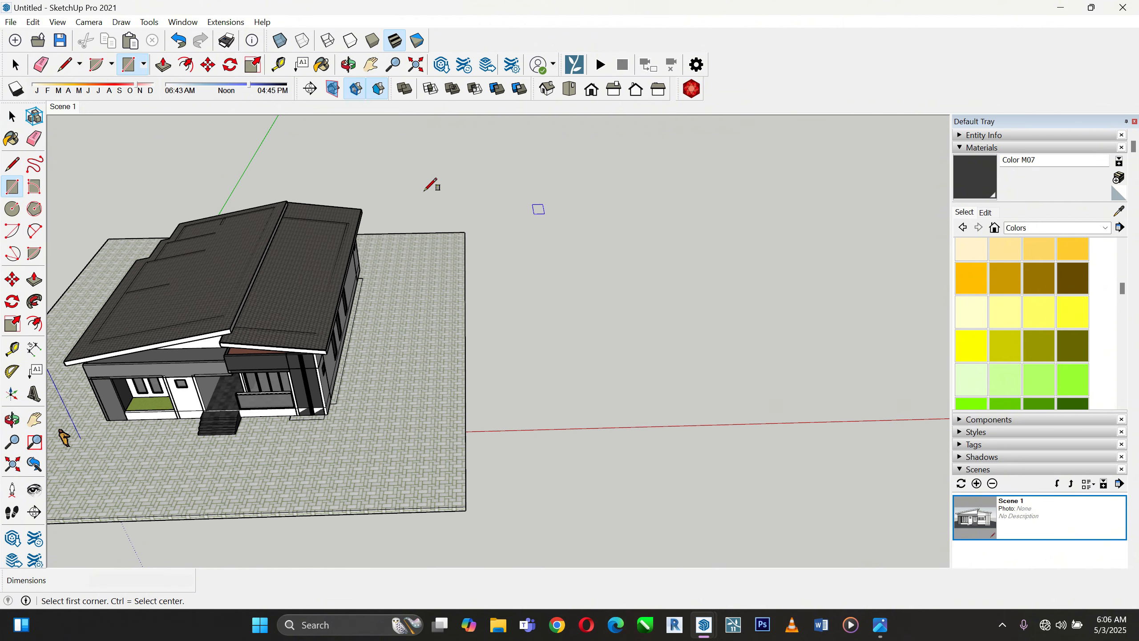
pyautogui.click(555, 197)
pyautogui.scroll(-3, 360, 325)
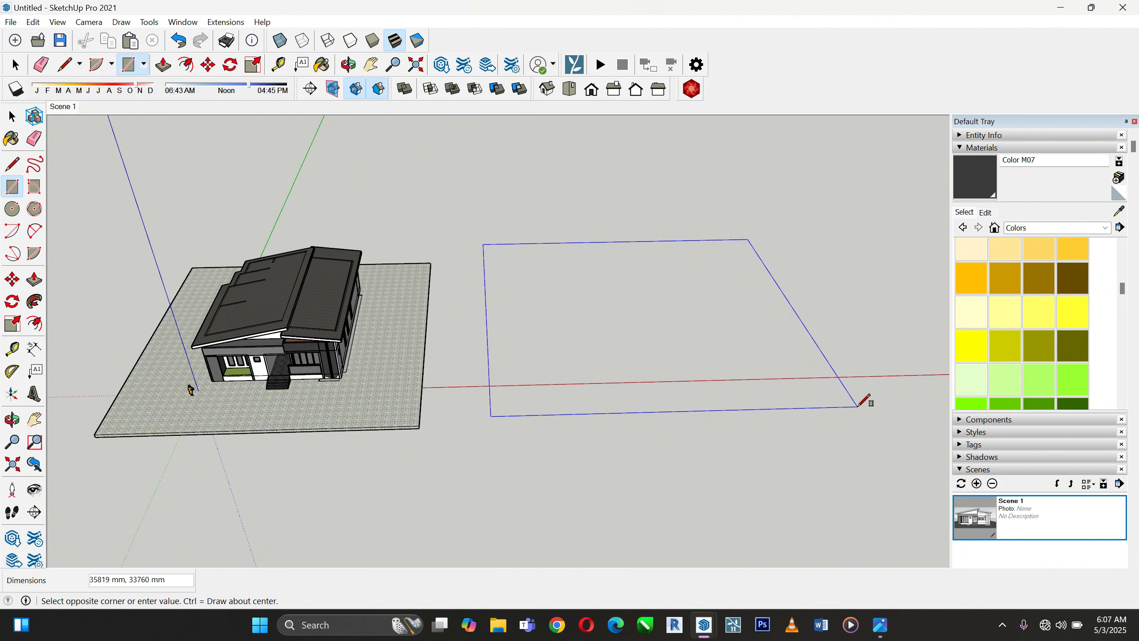
pyautogui.write('30000,30000')
pyautogui.press('Return')
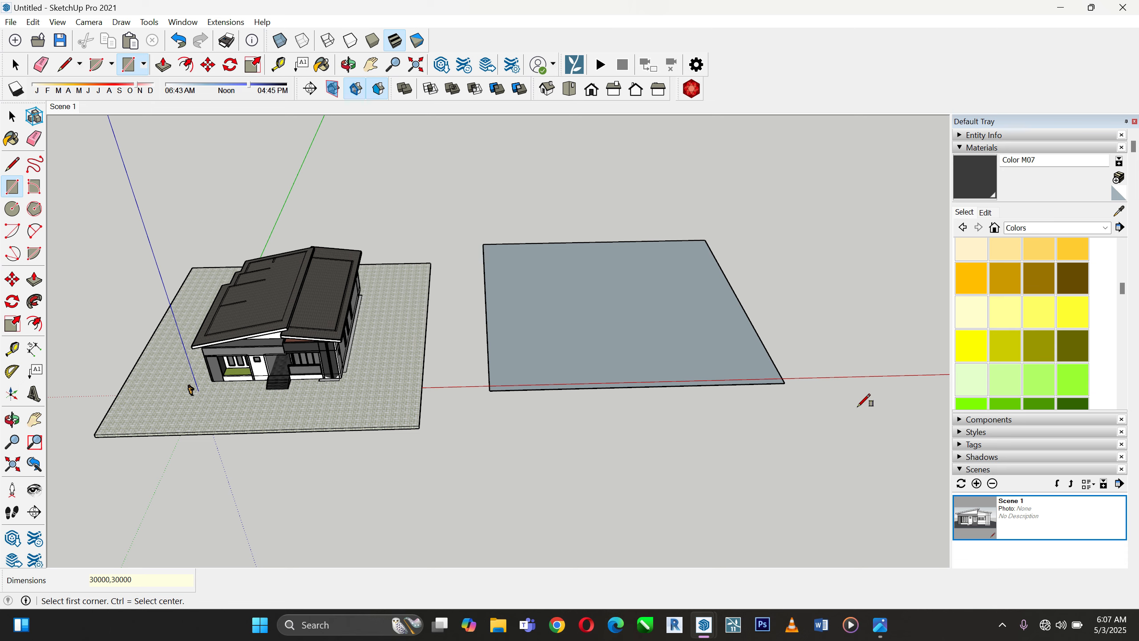
# Offset the outline of the new ground square inward by 150 mm
pyautogui.scroll(5, 740, 305)
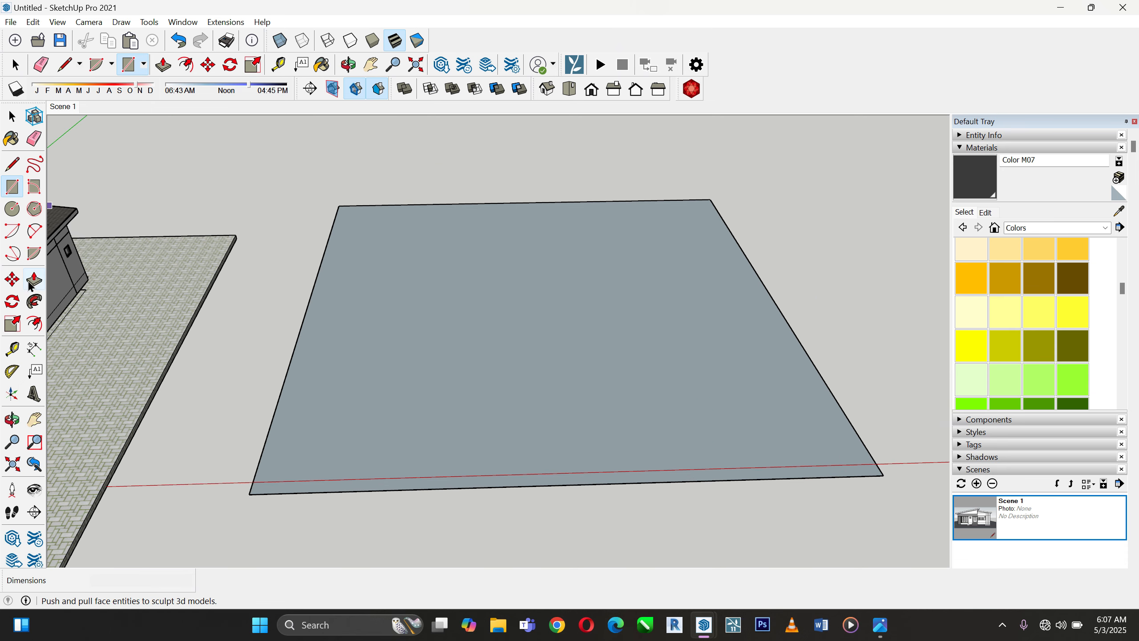
pyautogui.click(34, 323)
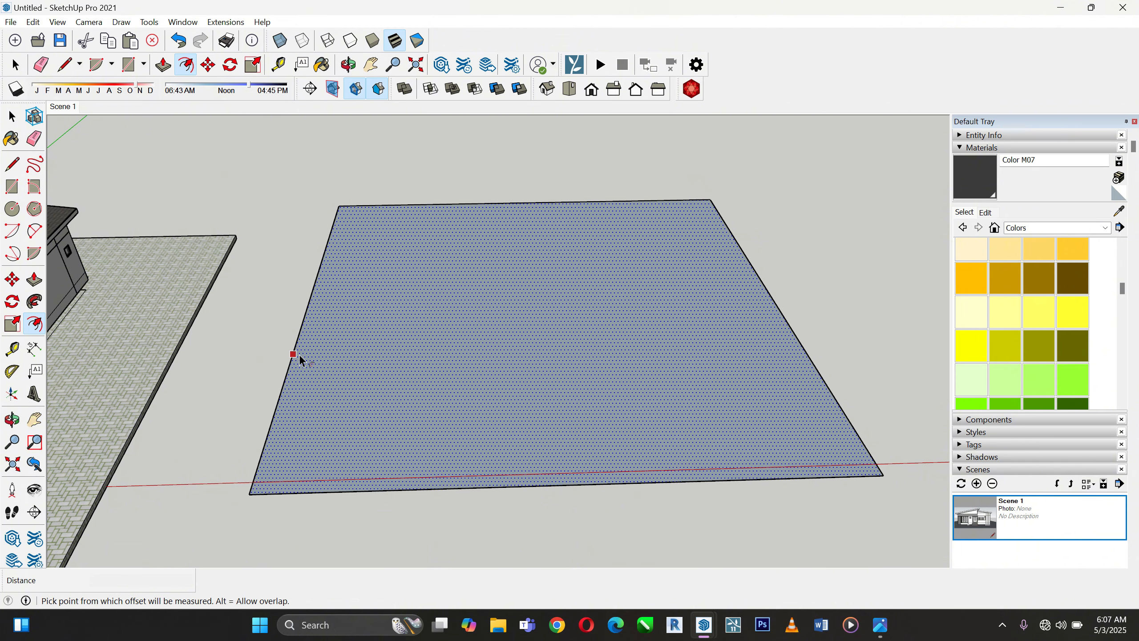
pyautogui.click(299, 354)
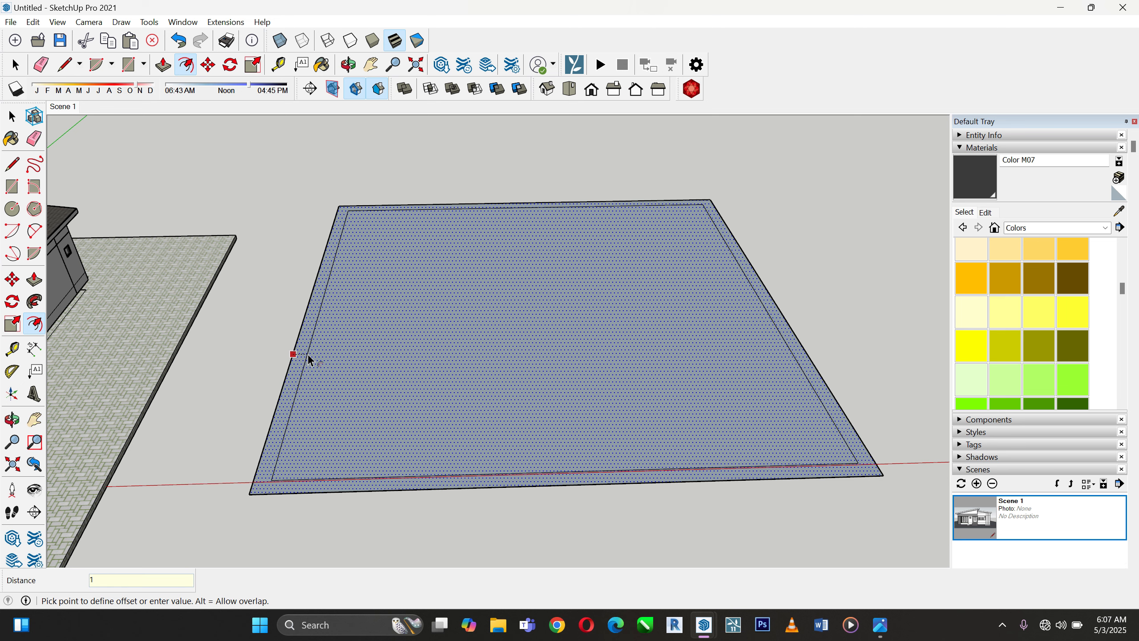
pyautogui.press('Return')
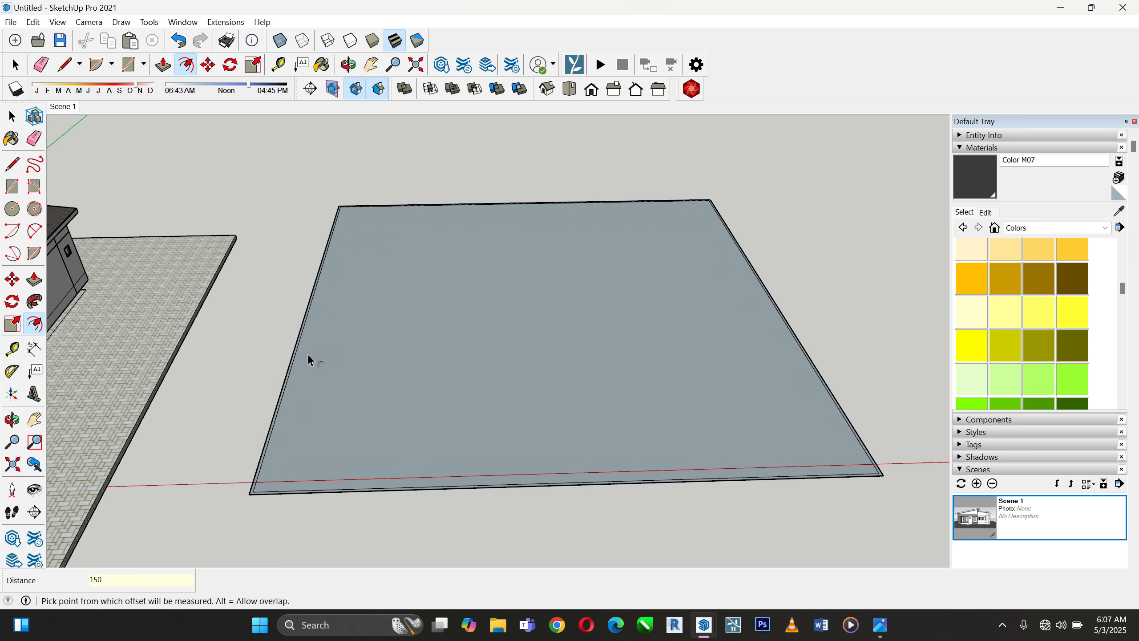
# Draw a 150 mm line from the inner outline to the outer front edge at the square's corner nearest the house
pyautogui.press('l')
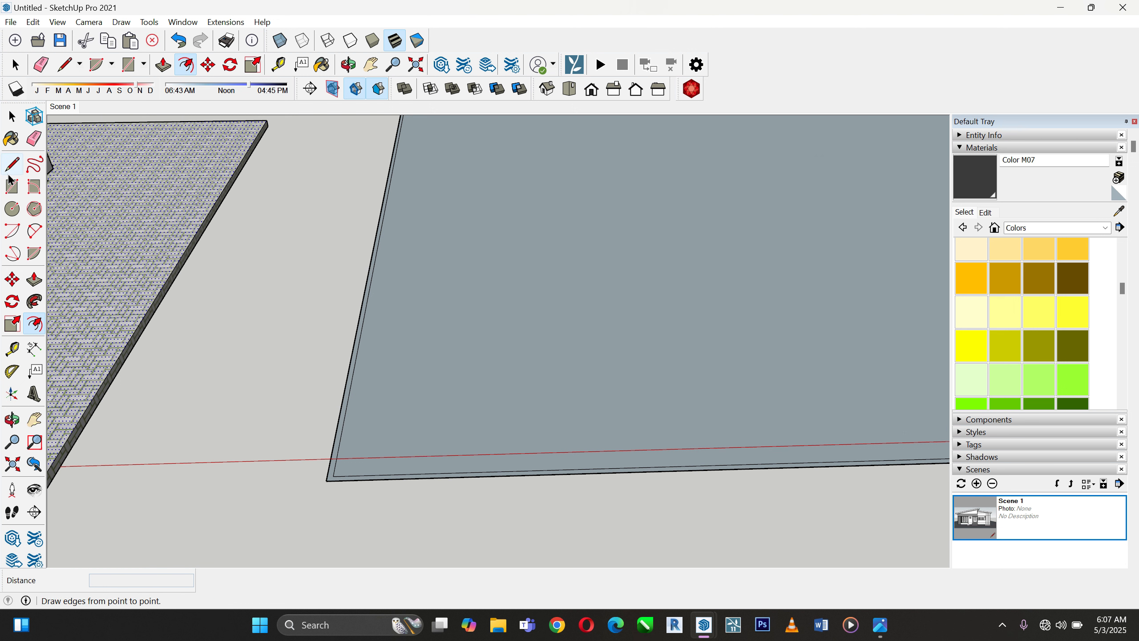
pyautogui.scroll(3, 330, 495)
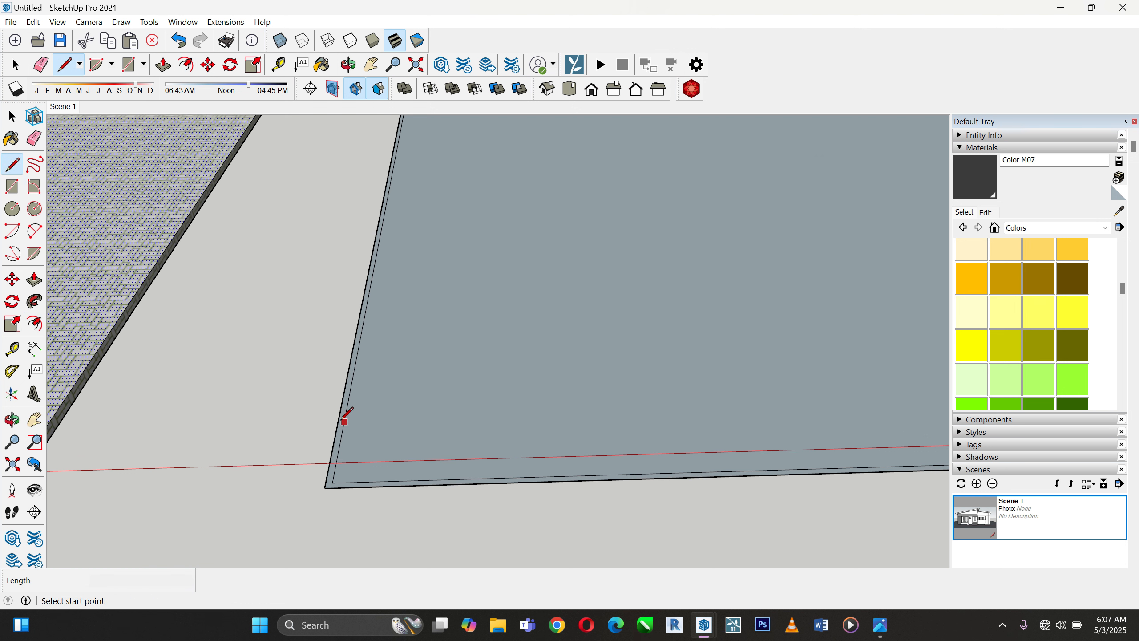
pyautogui.click(329, 490)
pyautogui.press('Escape')
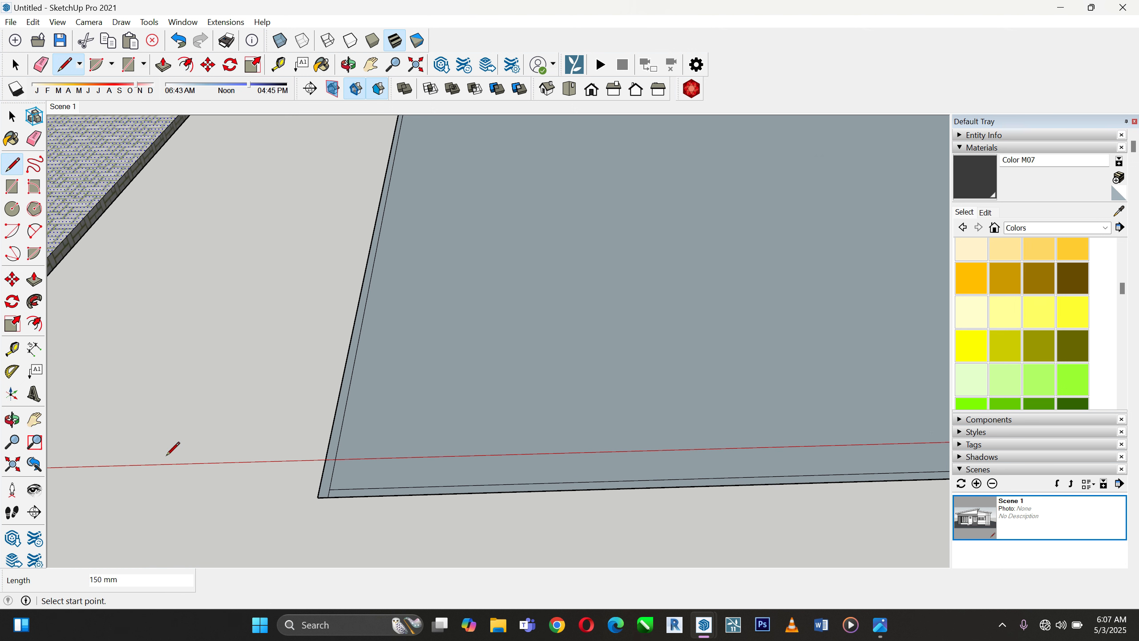
# Draw a 150 mm line from the inner outline to the outer front edge at the square's front corner farthest from the house
pyautogui.scroll(-5, 173, 447)
pyautogui.scroll(5, 854, 433)
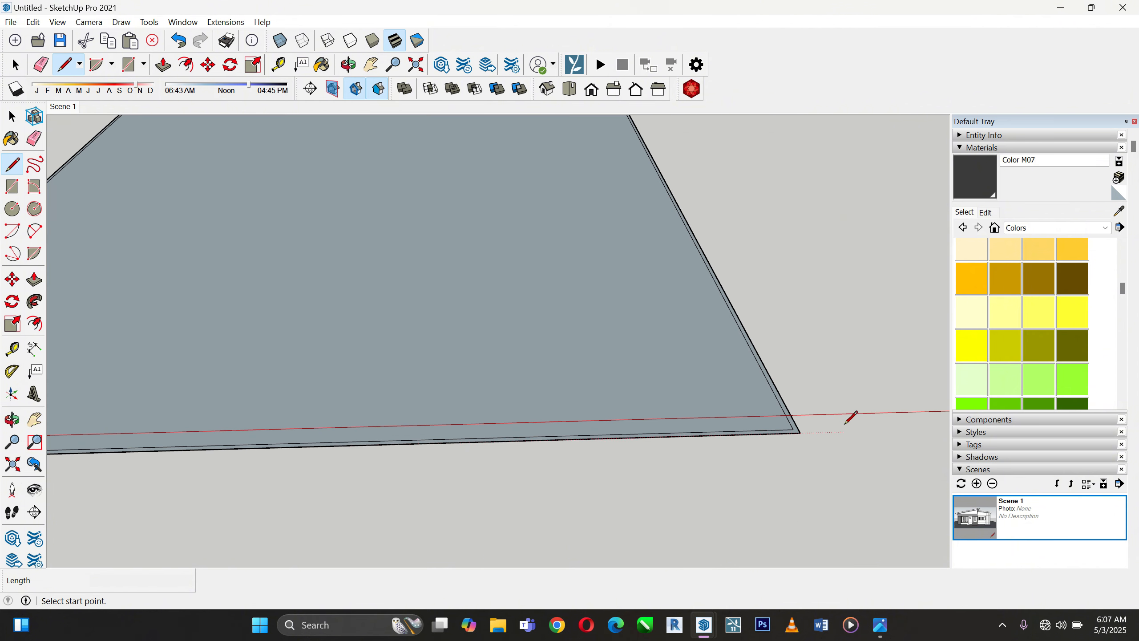
pyautogui.scroll(1, 689, 444)
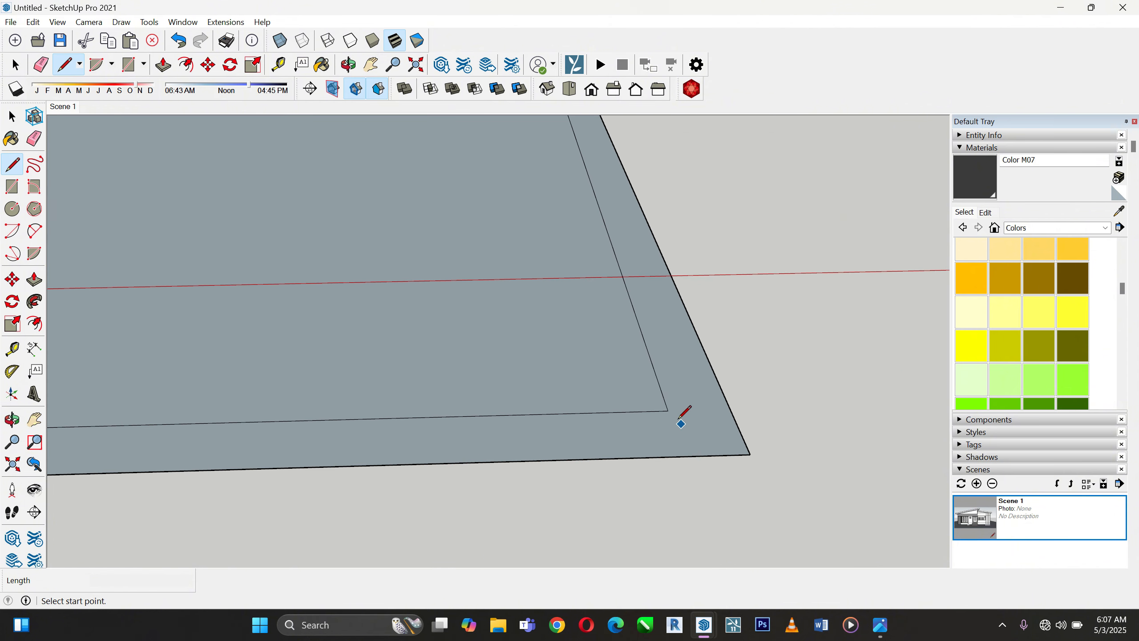
pyautogui.click(668, 410)
pyautogui.write('150')
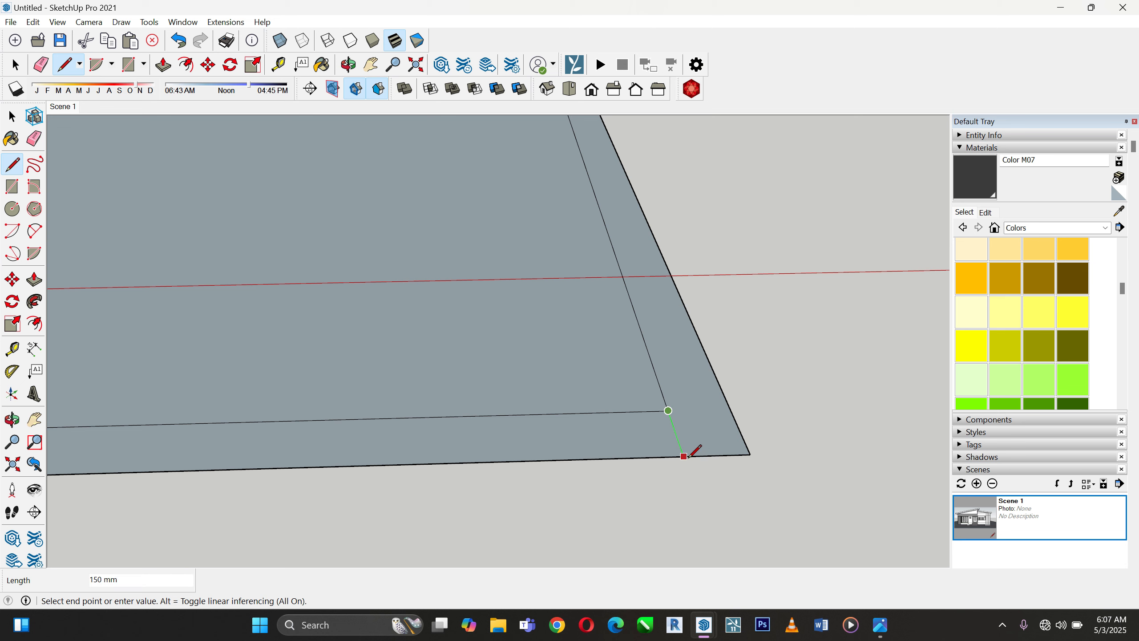
pyautogui.press('Return')
# Delete the inner and outer front edges between the two short corner lines, leaving a three-sided strip
pyautogui.click(12, 117)
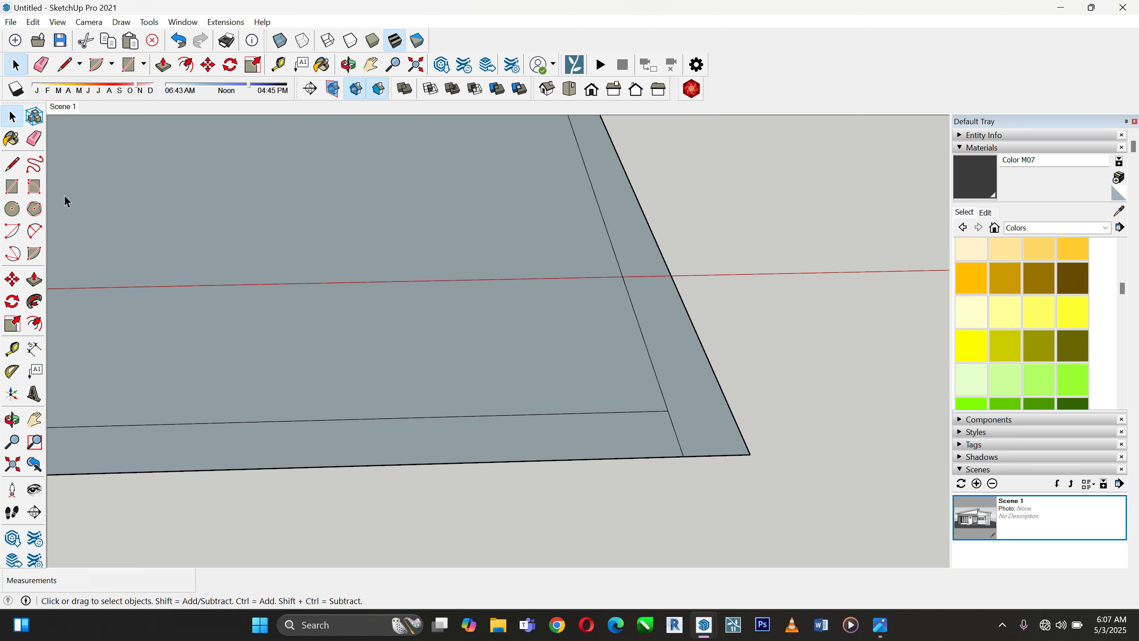
pyautogui.click(268, 424)
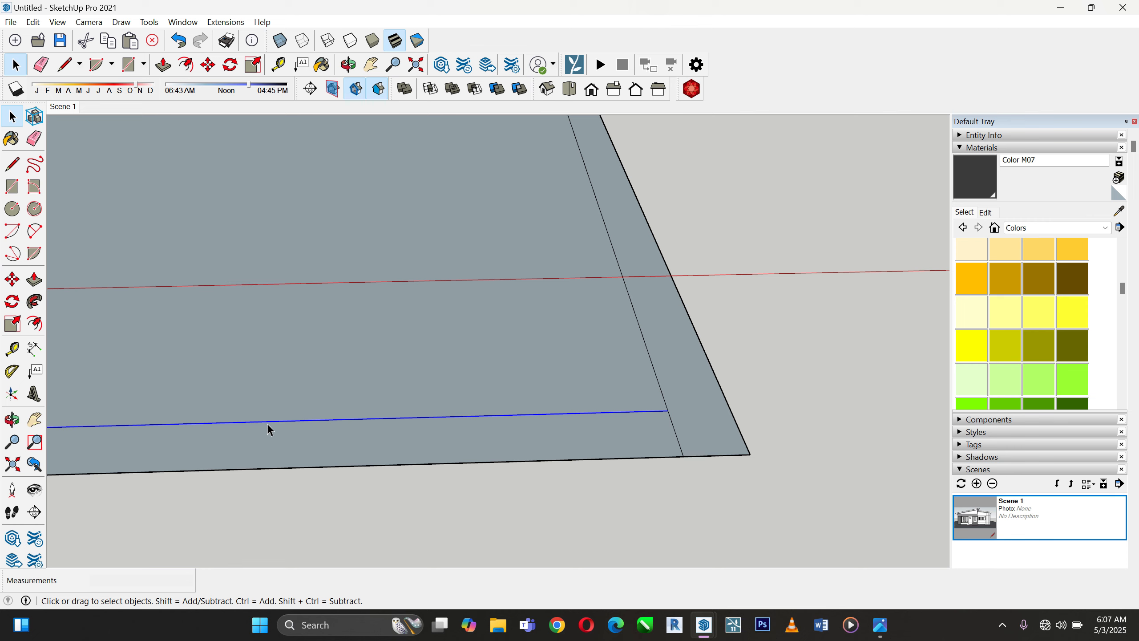
pyautogui.press('Delete')
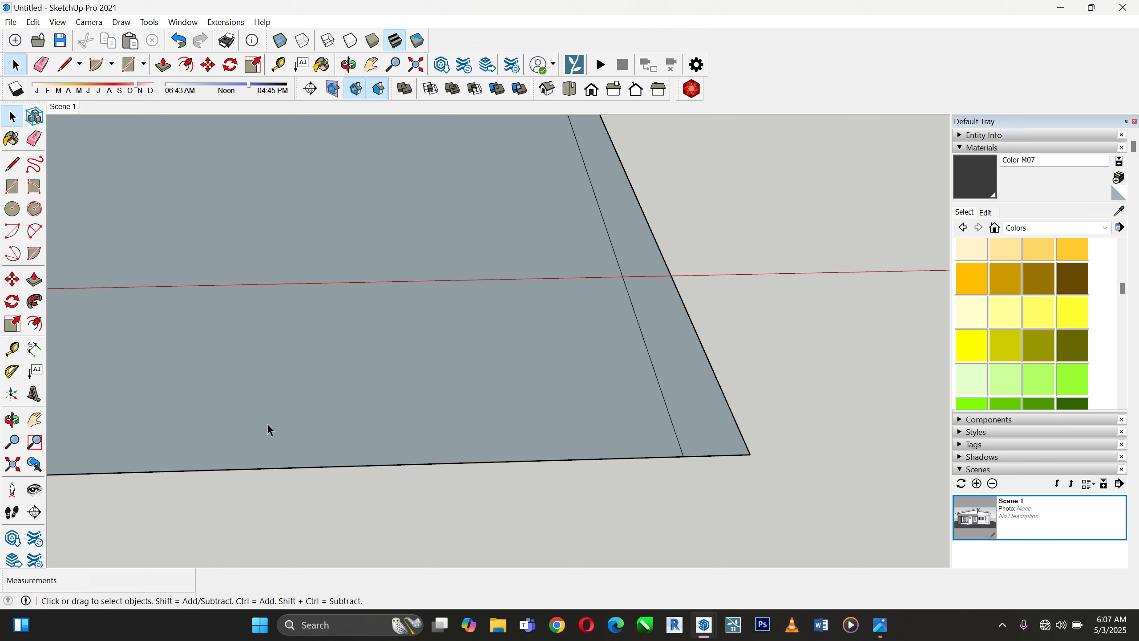
pyautogui.click(271, 472)
pyautogui.press('Delete')
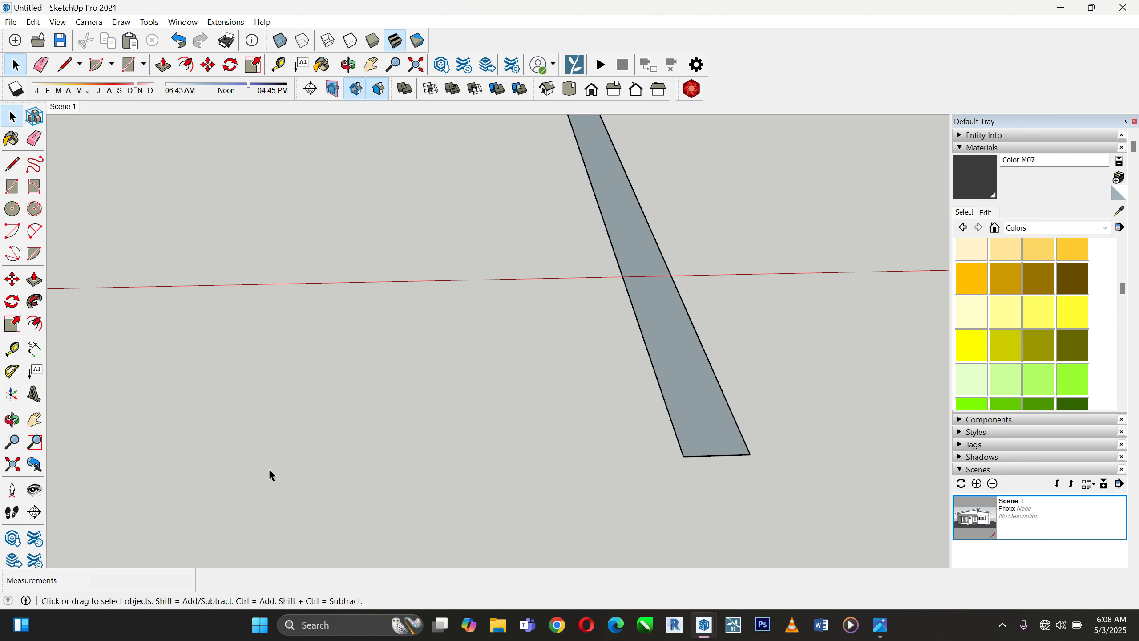
# Group the three-sided perimeter strip with its edges
pyautogui.scroll(-4, 701, 426)
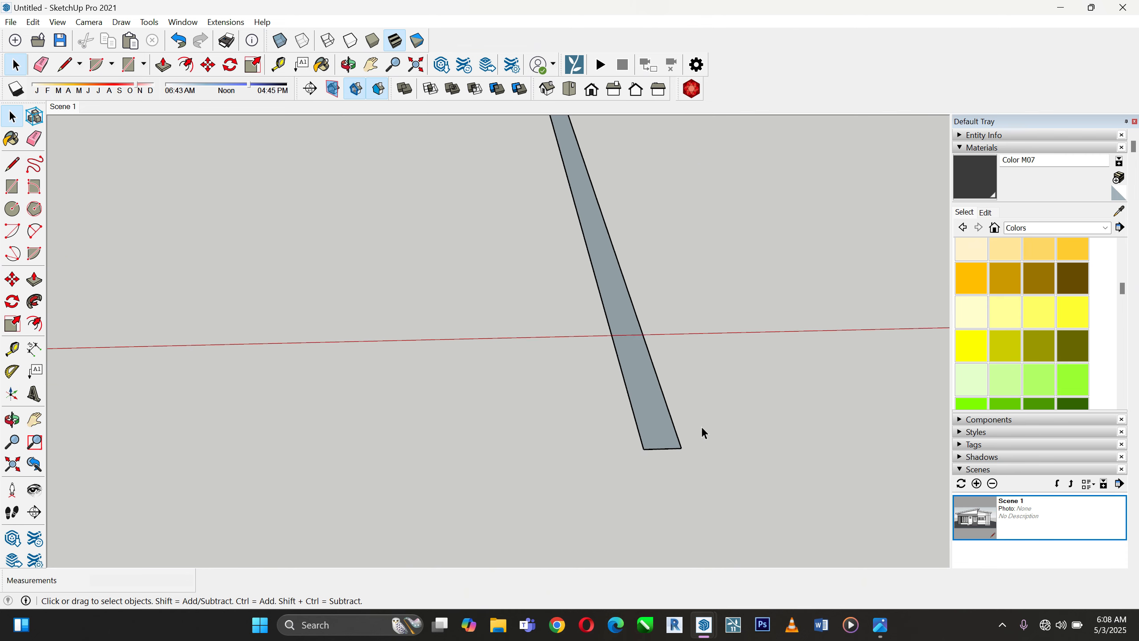
pyautogui.click(665, 388)
pyautogui.rightClick(664, 386)
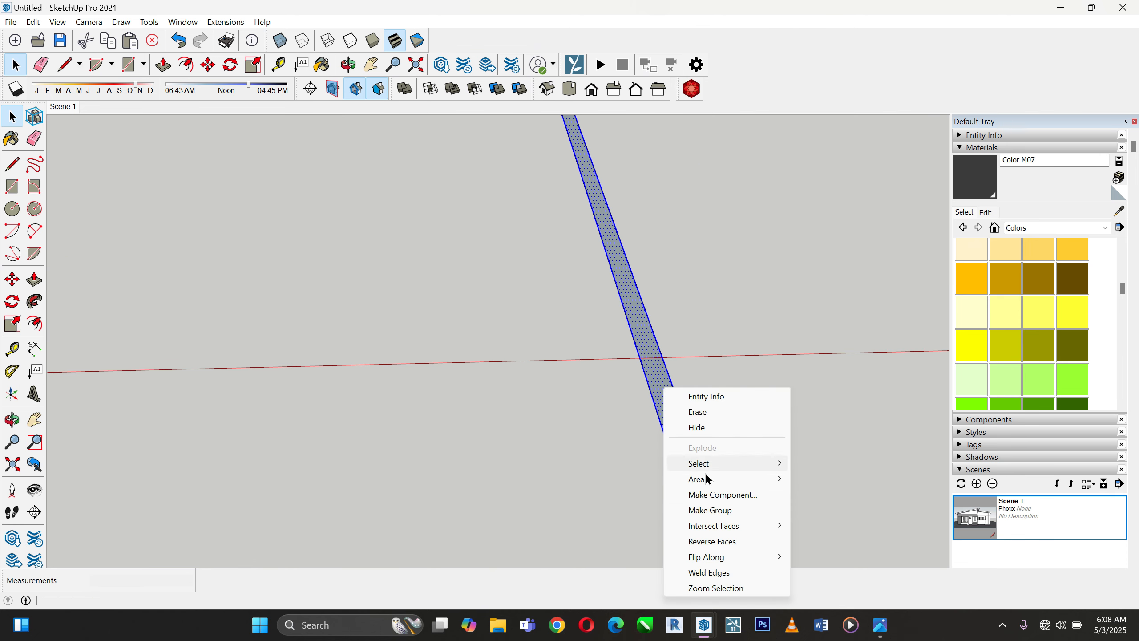
pyautogui.click(716, 511)
pyautogui.moveTo(714, 506); pyautogui.dragTo(719, 426, button='middle')
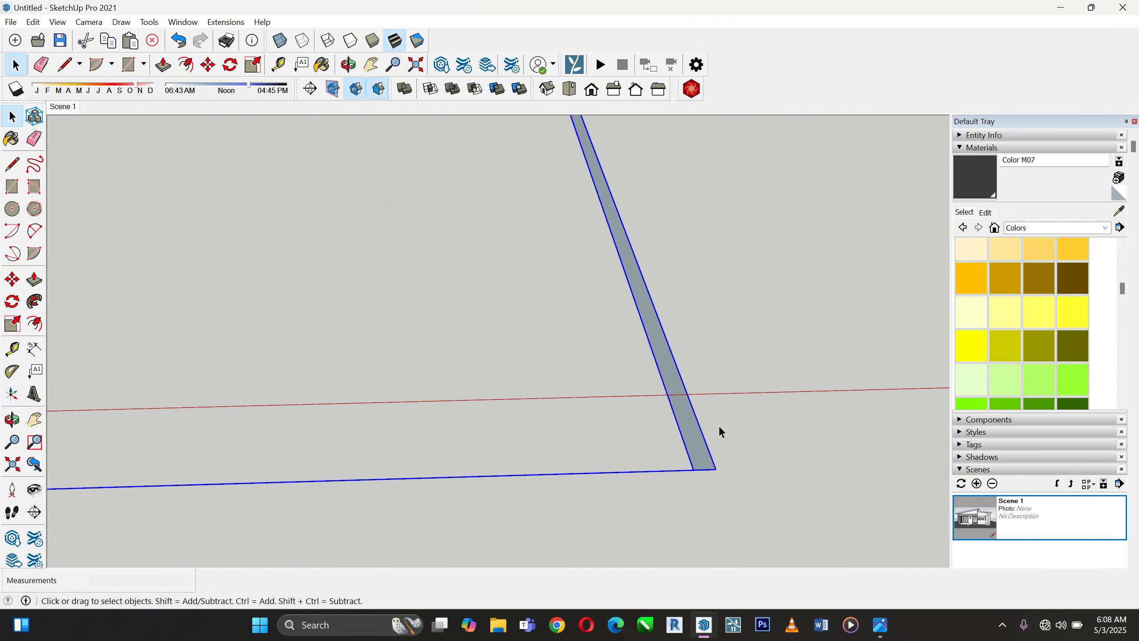
# Open the strip group and paint its face with the white <auto> material sampled from the house's side wall
pyautogui.doubleClick(690, 430)
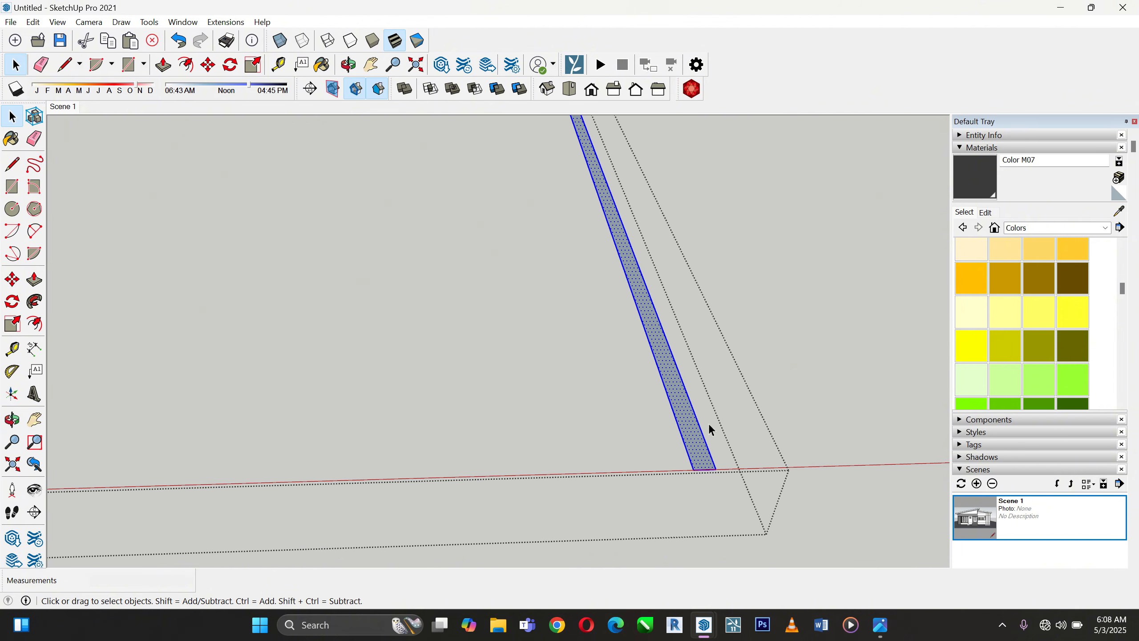
pyautogui.click(1118, 210)
pyautogui.scroll(-2, 897, 344)
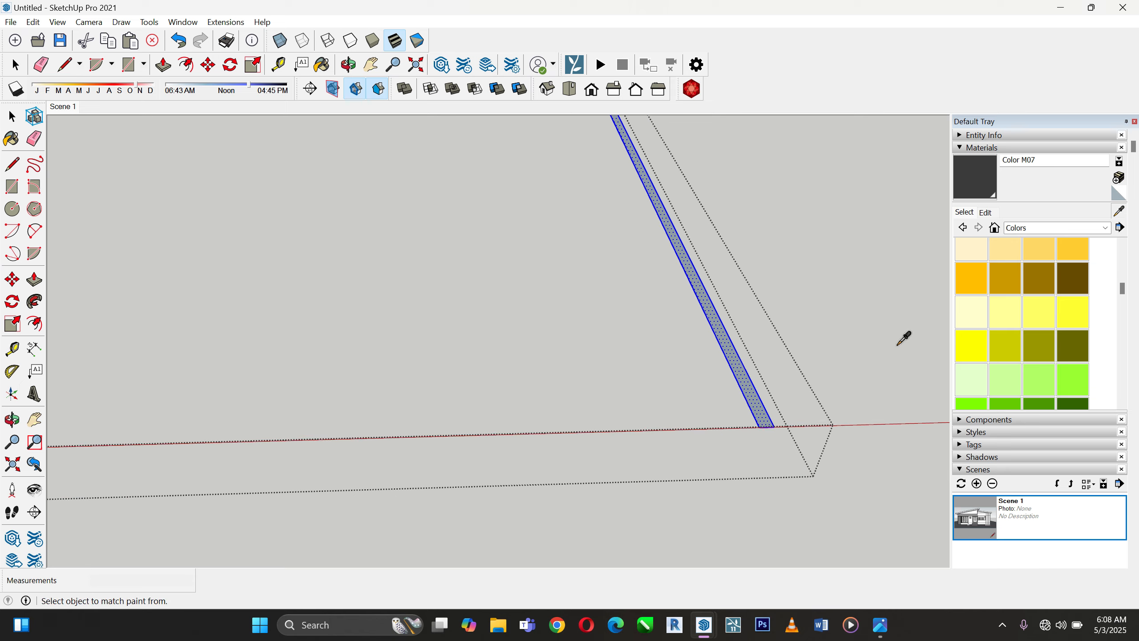
pyautogui.scroll(-6, 879, 437)
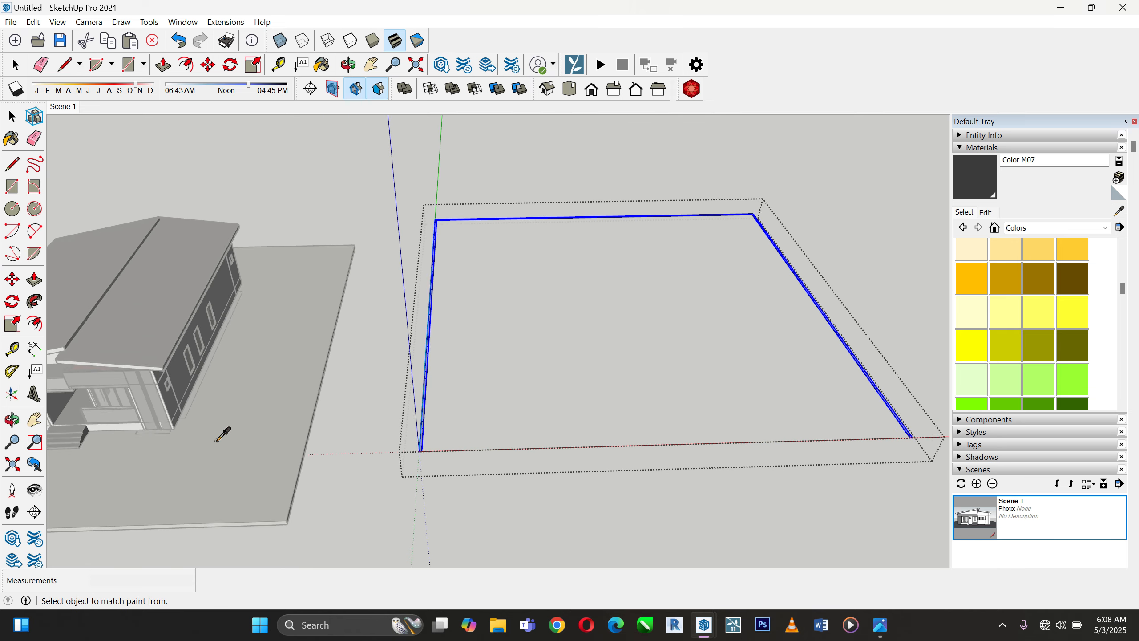
pyautogui.scroll(7, 223, 433)
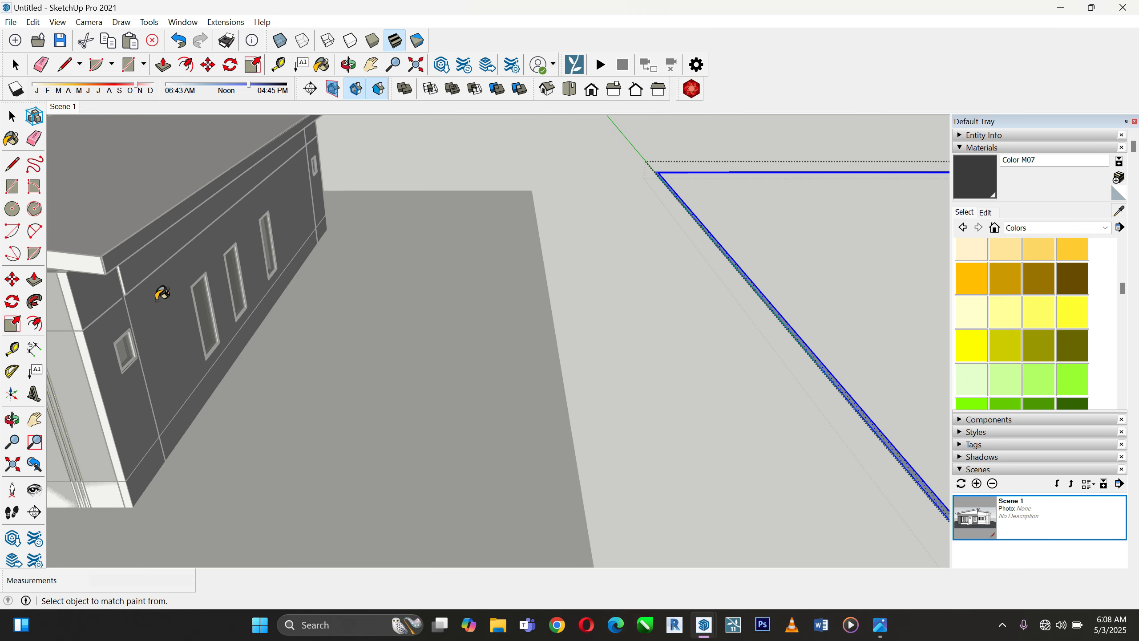
pyautogui.click(162, 293)
pyautogui.scroll(-3, 516, 403)
pyautogui.scroll(6, 513, 418)
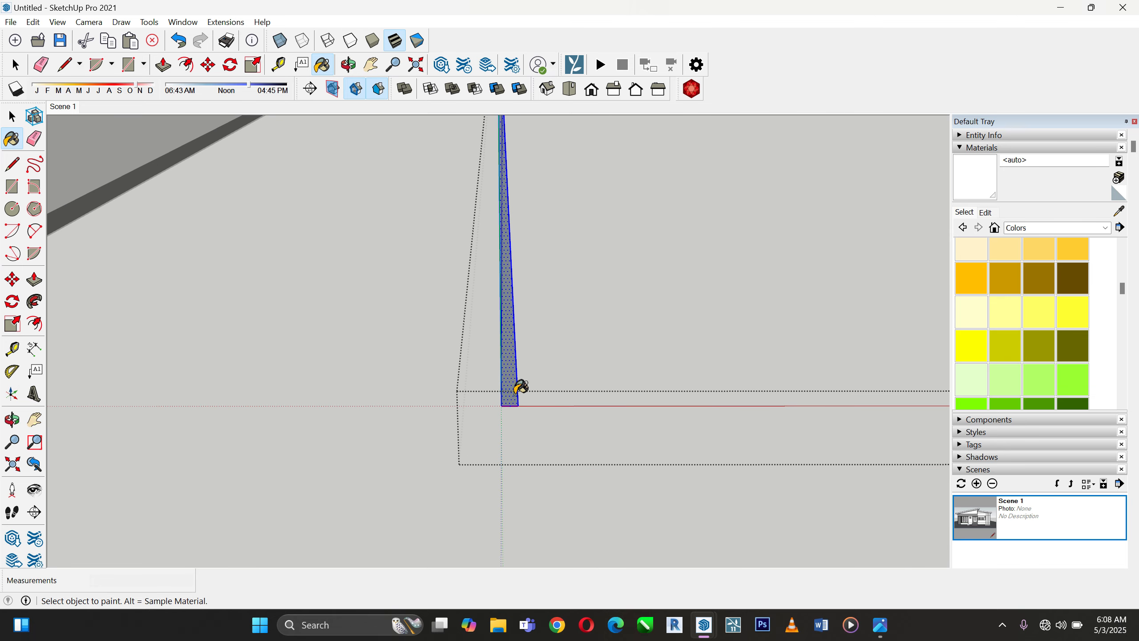
pyautogui.click(516, 359)
pyautogui.click(12, 116)
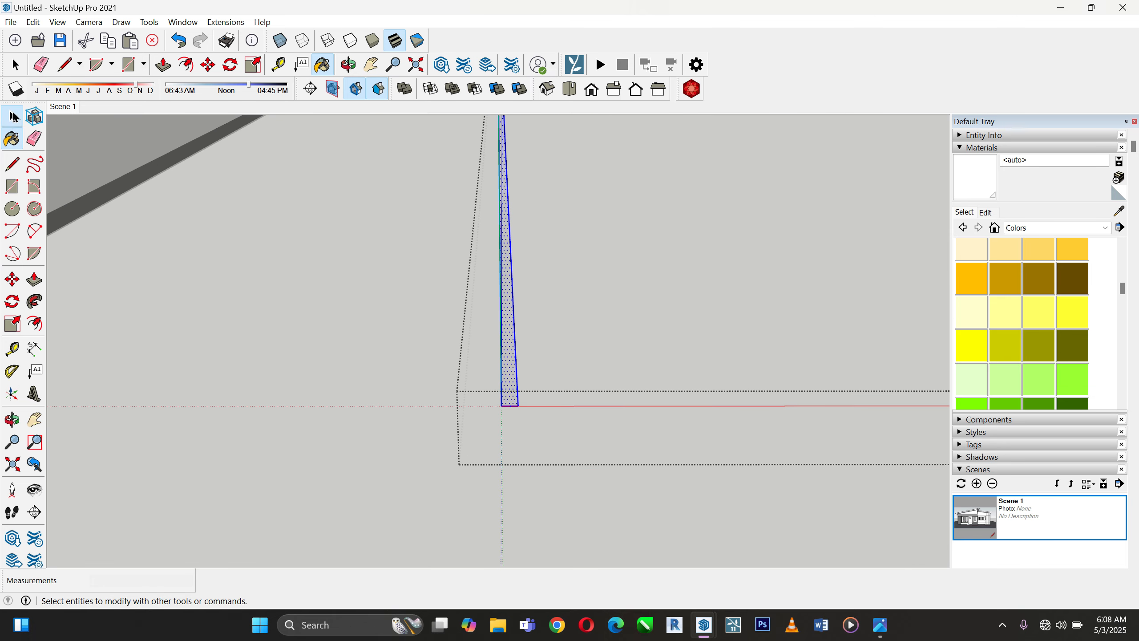
# Push/Pull the perimeter strip up 3300 mm to form the fence walls and close the group
pyautogui.click(13, 116)
pyautogui.click(35, 279)
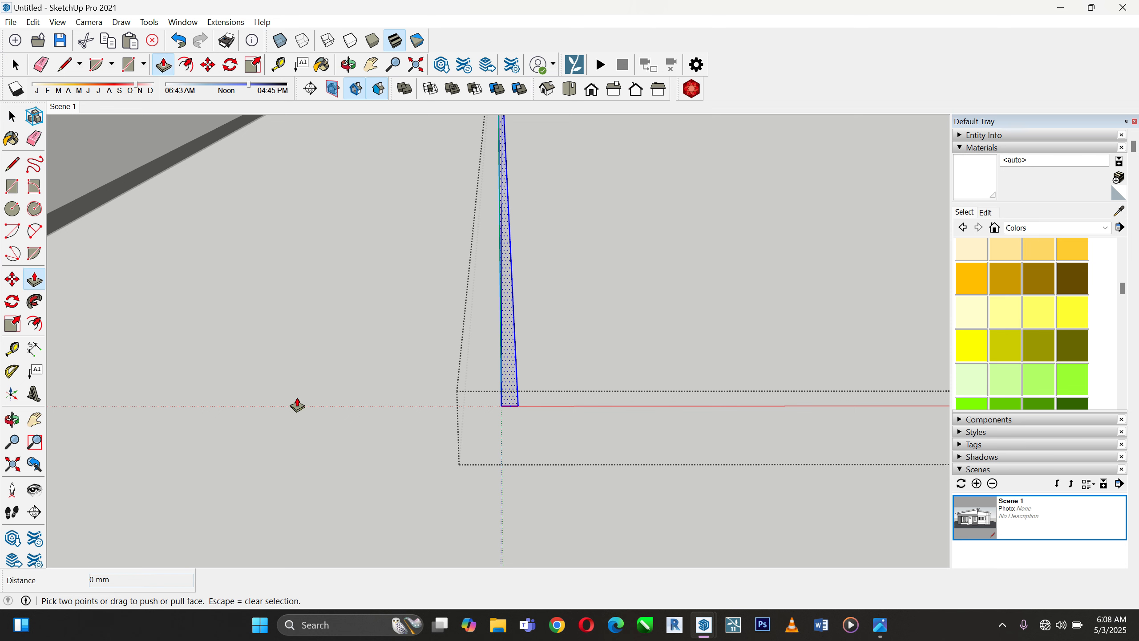
pyautogui.click(514, 394)
pyautogui.scroll(-3, 531, 465)
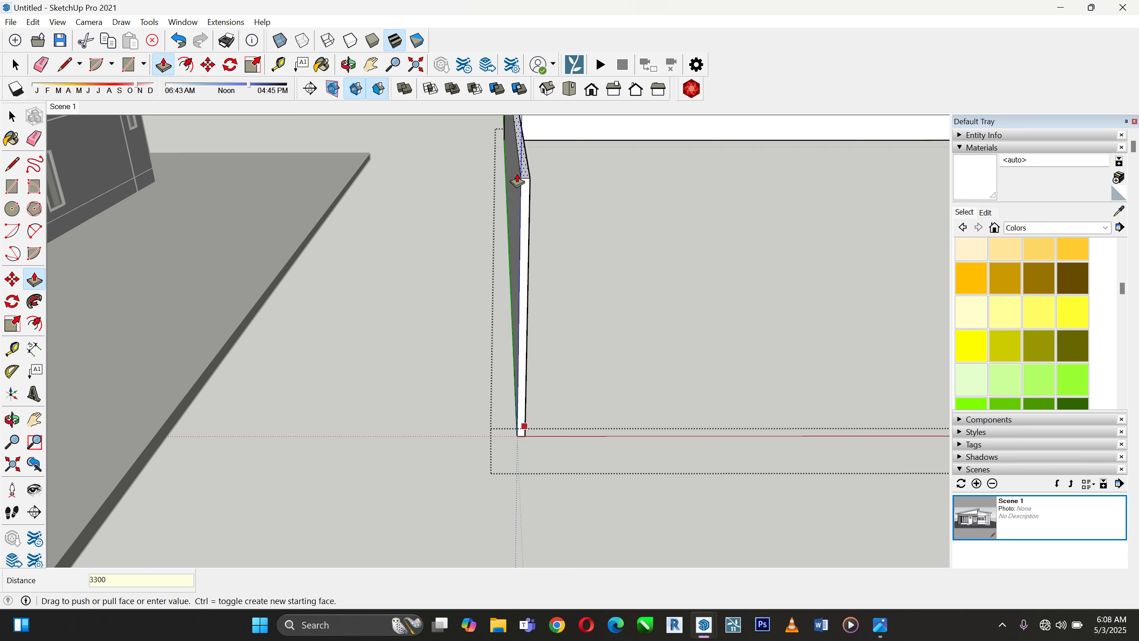
pyautogui.press('Return')
pyautogui.click(12, 118)
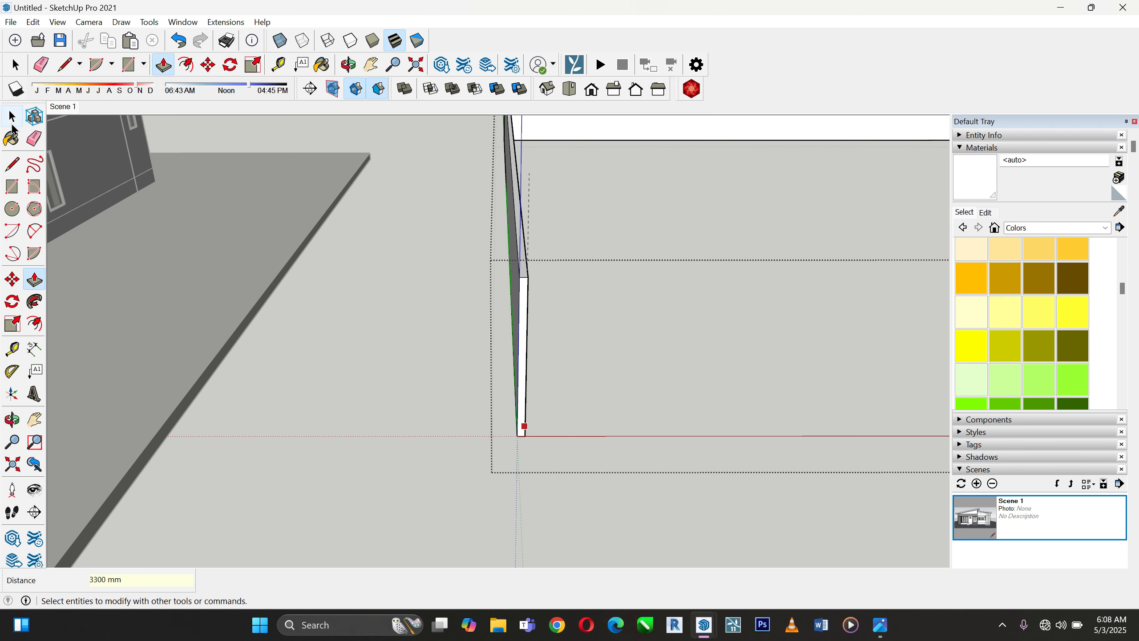
pyautogui.click(12, 123)
pyautogui.scroll(-5, 698, 369)
pyautogui.click(499, 407)
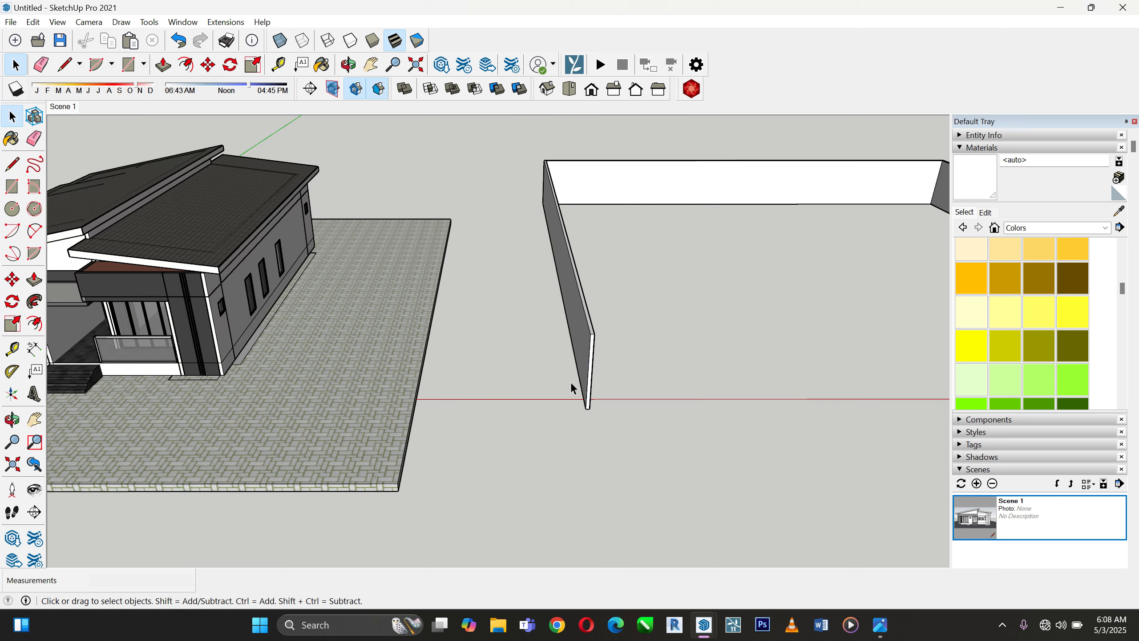
pyautogui.click(590, 369)
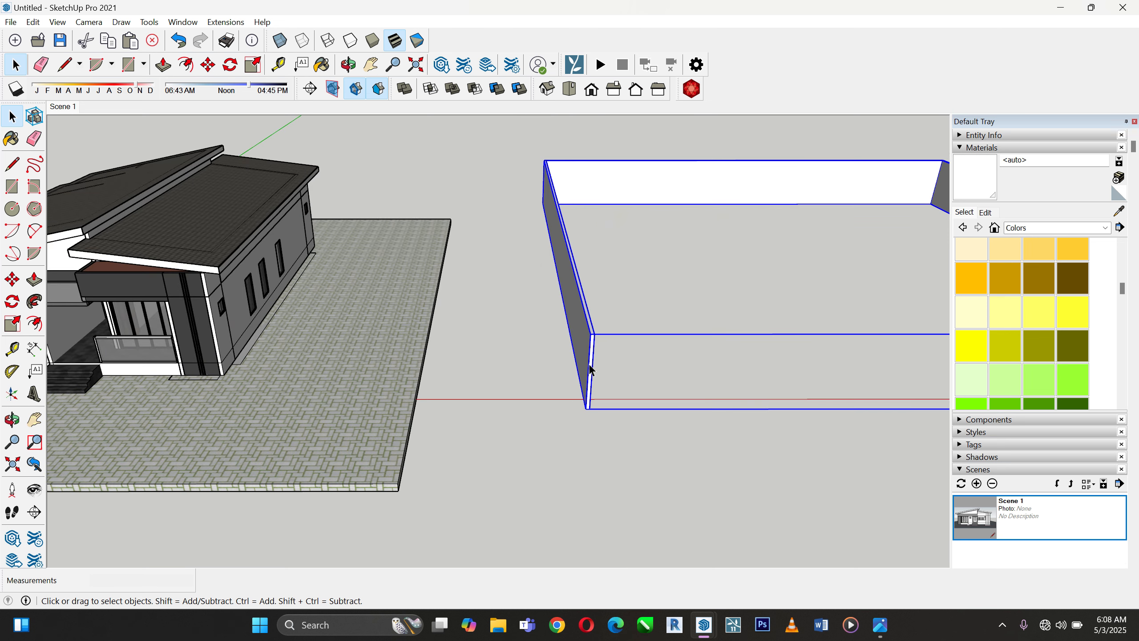
pyautogui.click(12, 279)
pyautogui.scroll(-3, 561, 319)
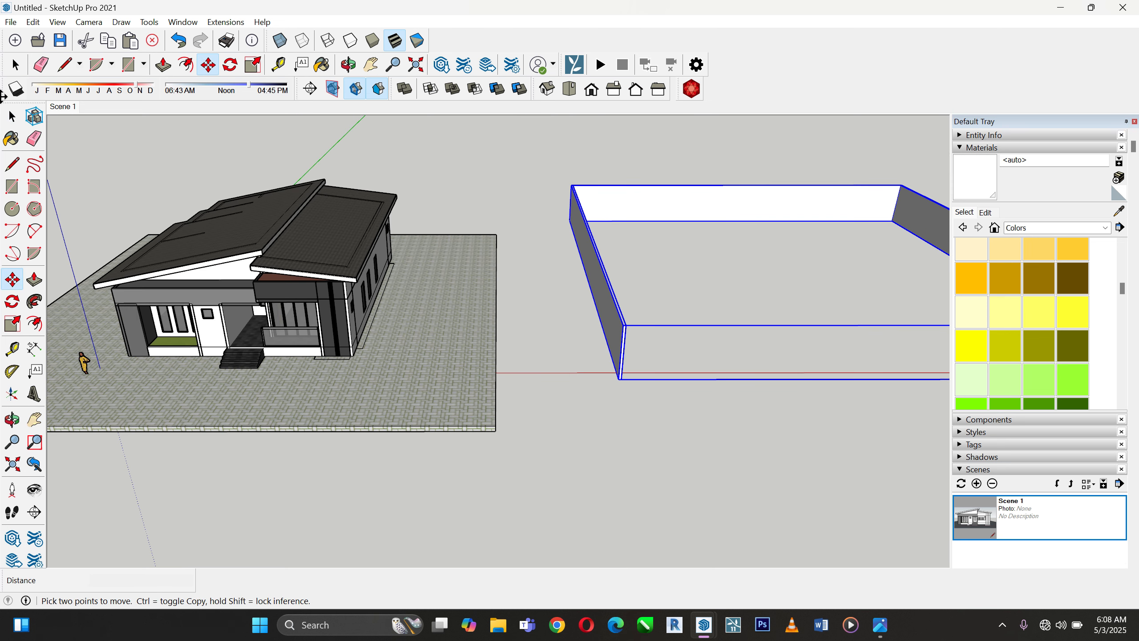
pyautogui.click(12, 116)
# Delete the entire paved ground slab beneath the house
pyautogui.click(440, 396)
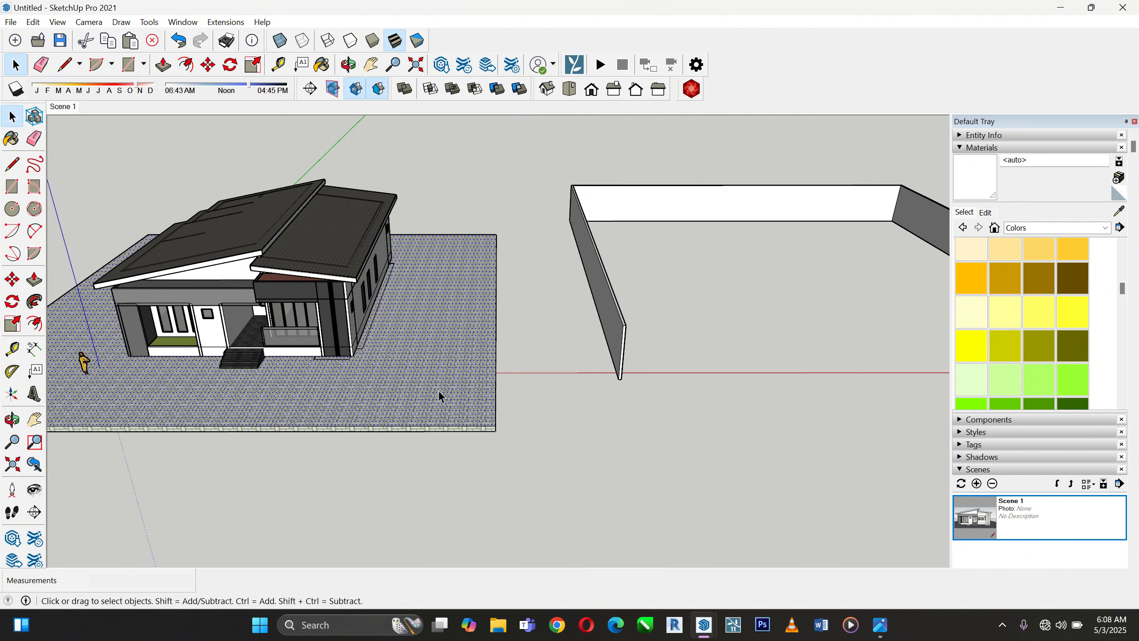
pyautogui.doubleClick(440, 395)
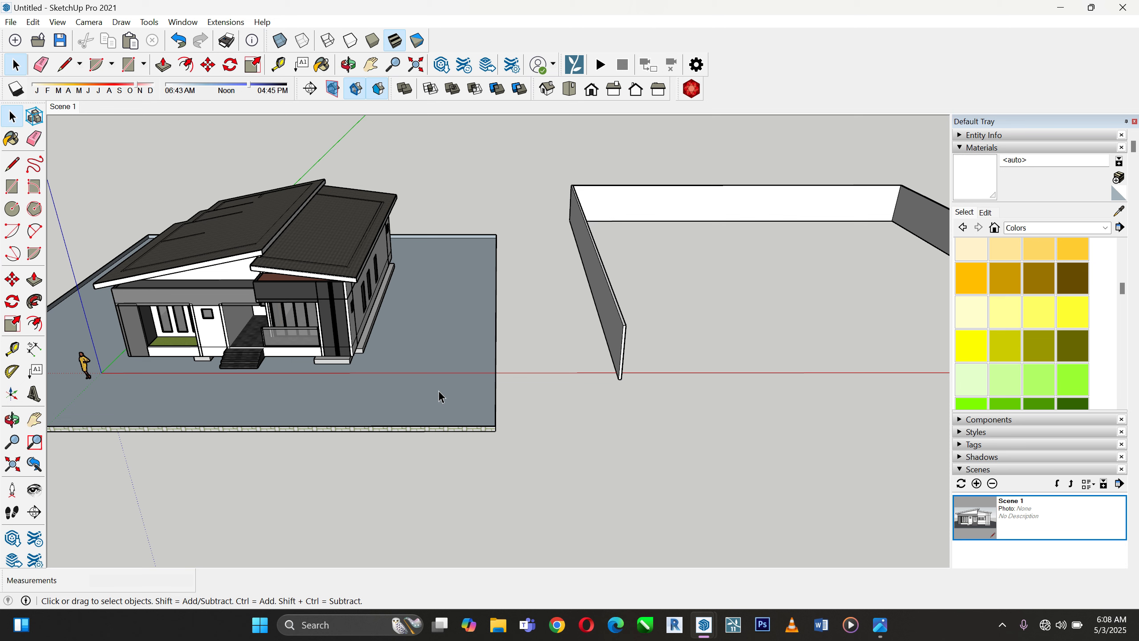
pyautogui.hotkey('ctrl', 'z')
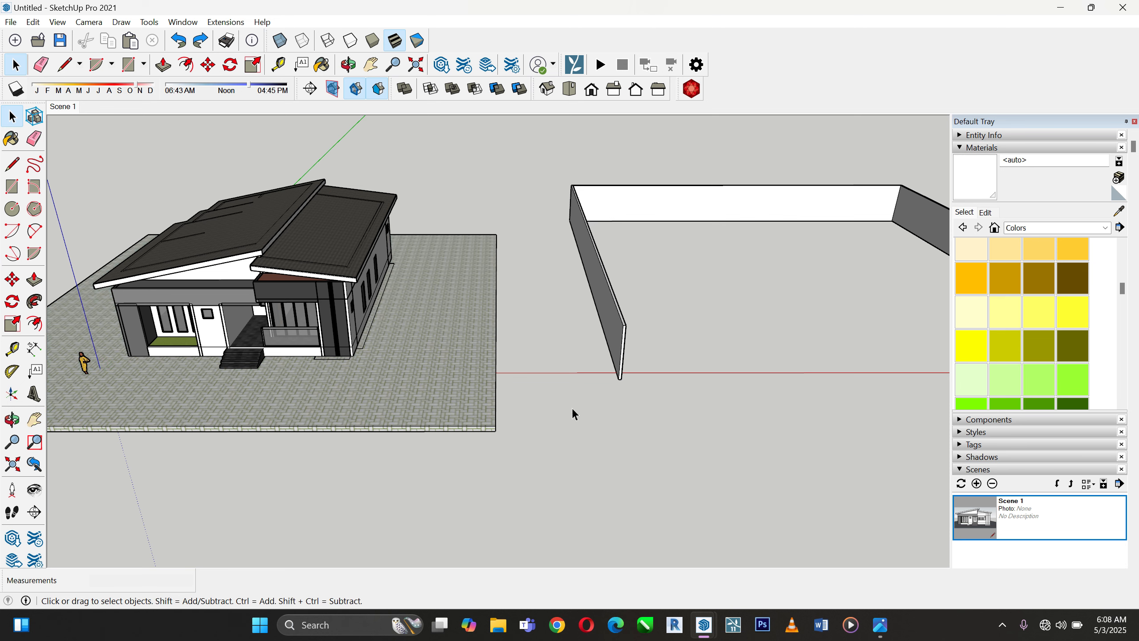
pyautogui.click(444, 360)
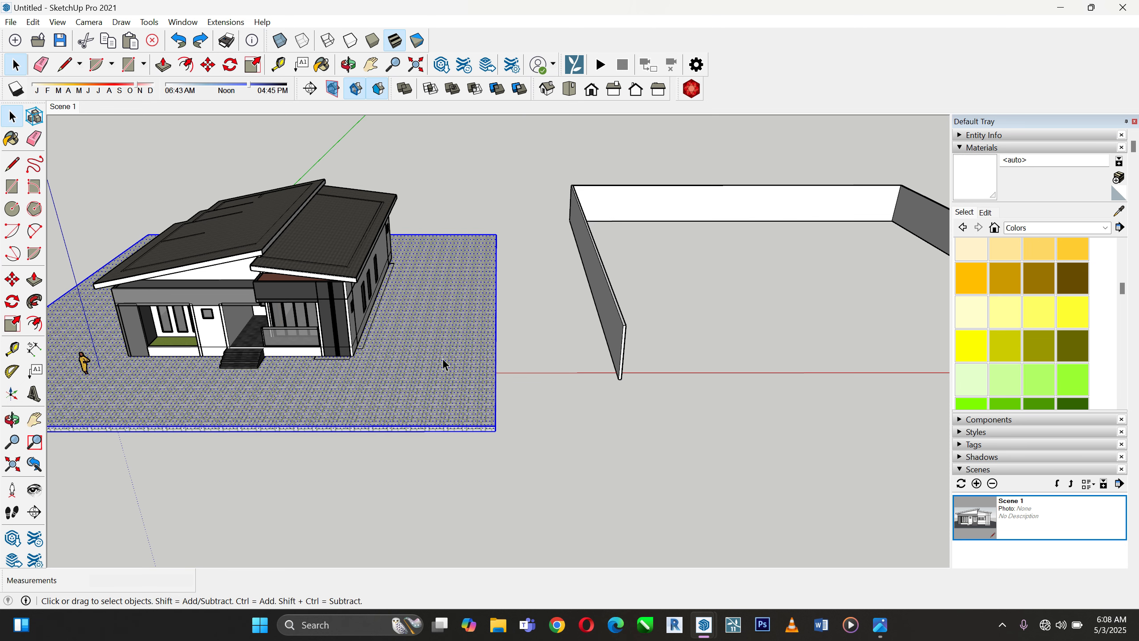
pyautogui.press('Delete')
# Move the fence wall group about 41 m across the ground so that it surrounds the house
pyautogui.click(620, 303)
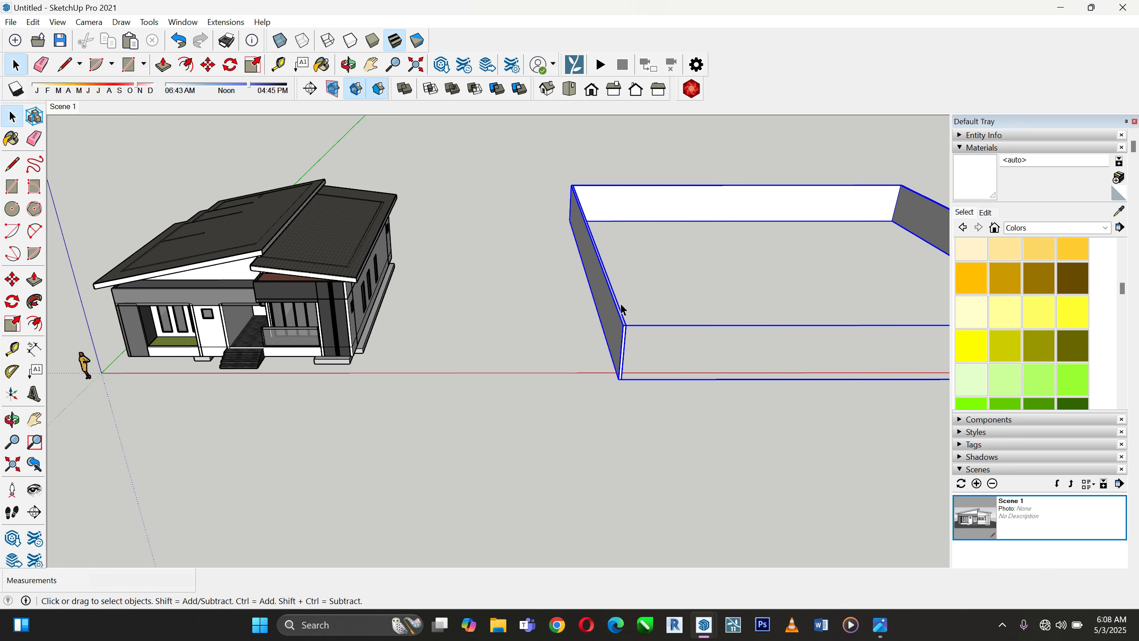
pyautogui.scroll(-3, 620, 303)
pyautogui.press('m')
pyautogui.scroll(-1, 375, 298)
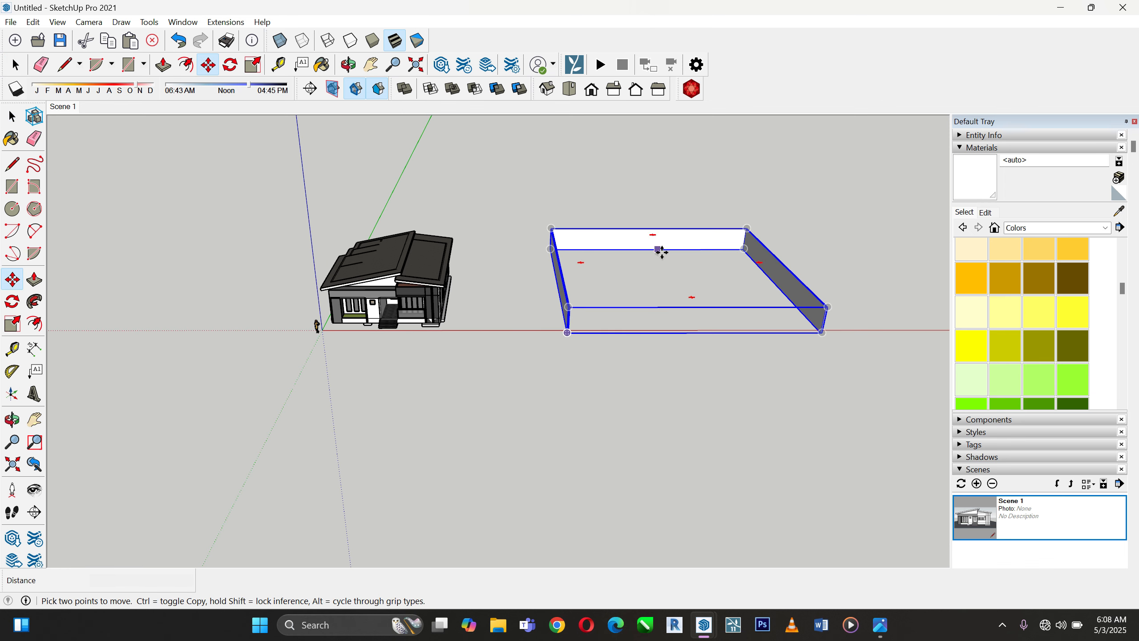
pyautogui.scroll(2, 717, 255)
pyautogui.click(770, 248)
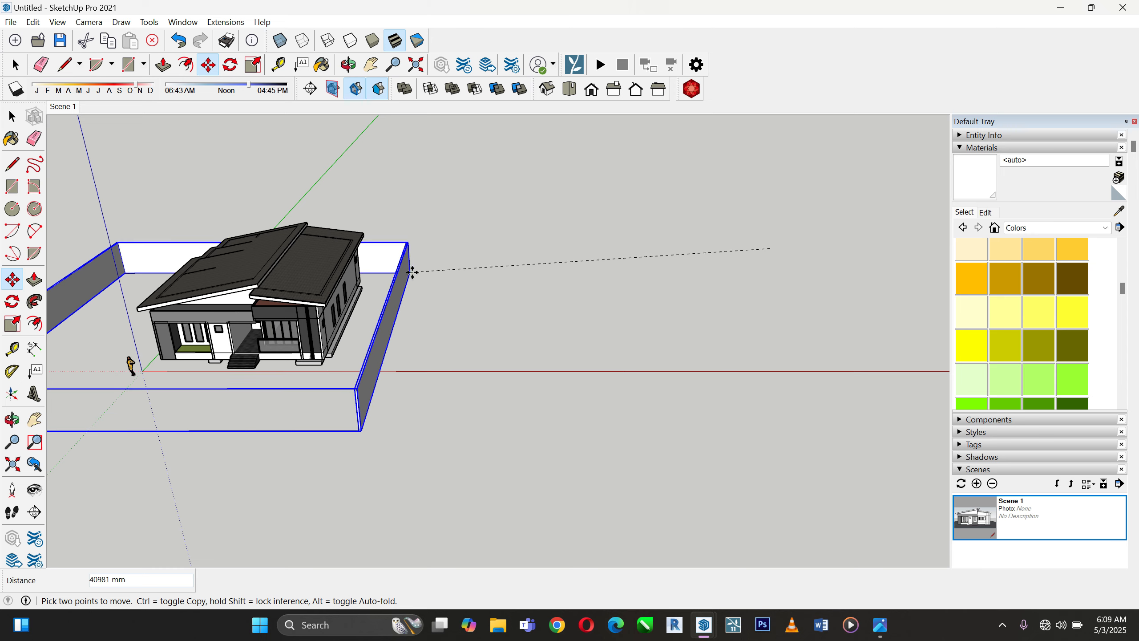
pyautogui.click(403, 269)
# Move the fence walls by their inner back corner onto the rear corner of the house's dark side wall
pyautogui.scroll(5, 385, 265)
pyautogui.moveTo(400, 259); pyautogui.dragTo(457, 326, button='middle')
pyautogui.scroll(3, 475, 309)
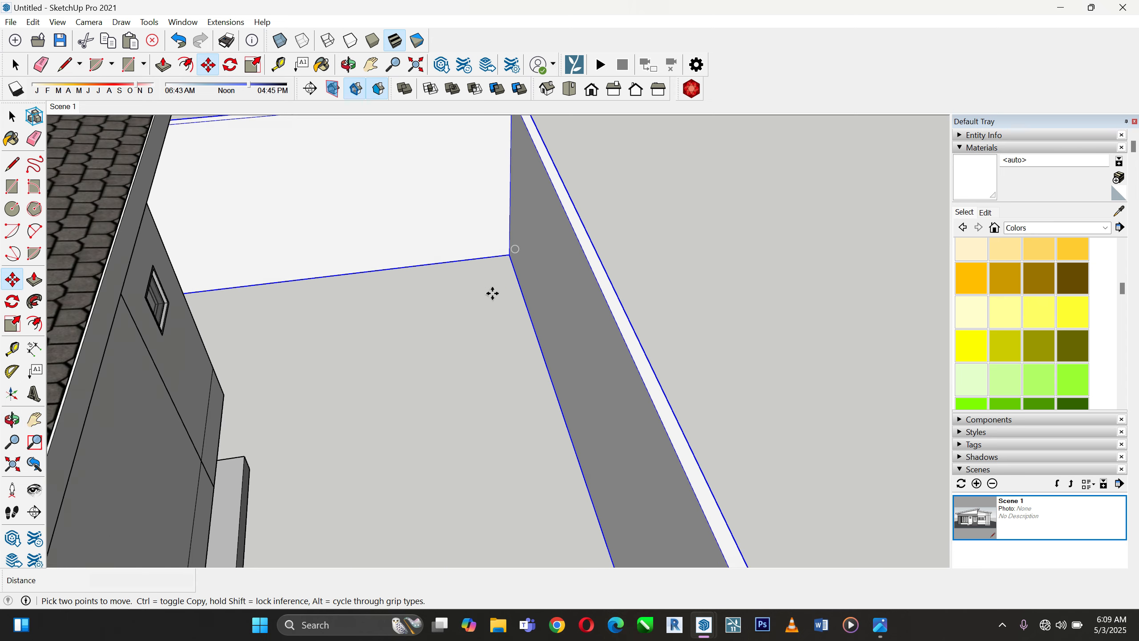
pyautogui.click(509, 255)
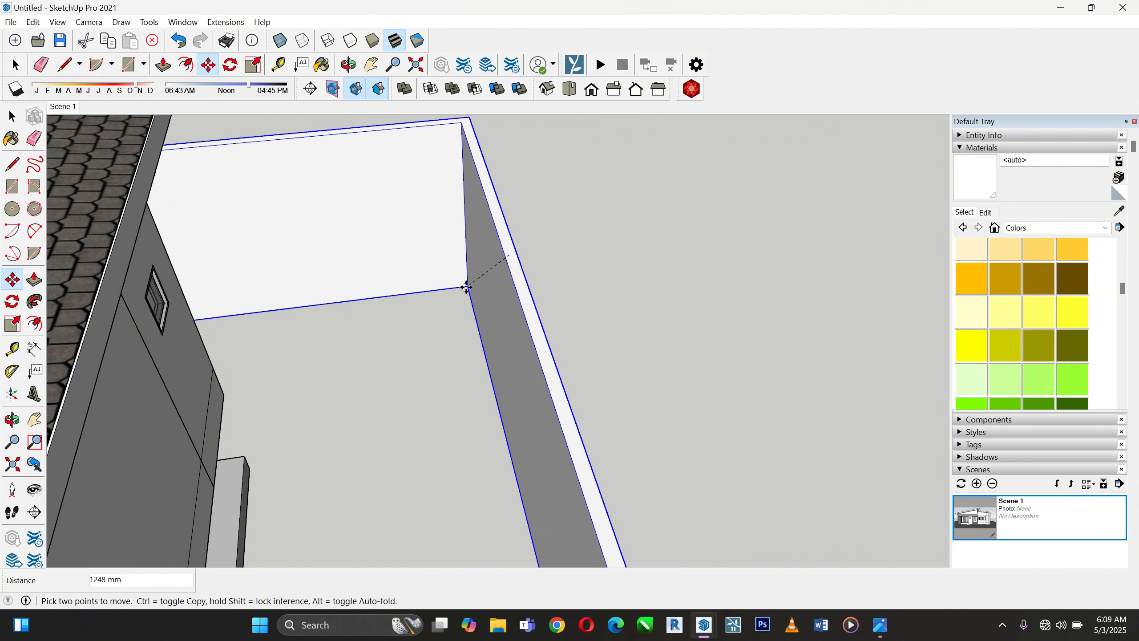
pyautogui.click(230, 391)
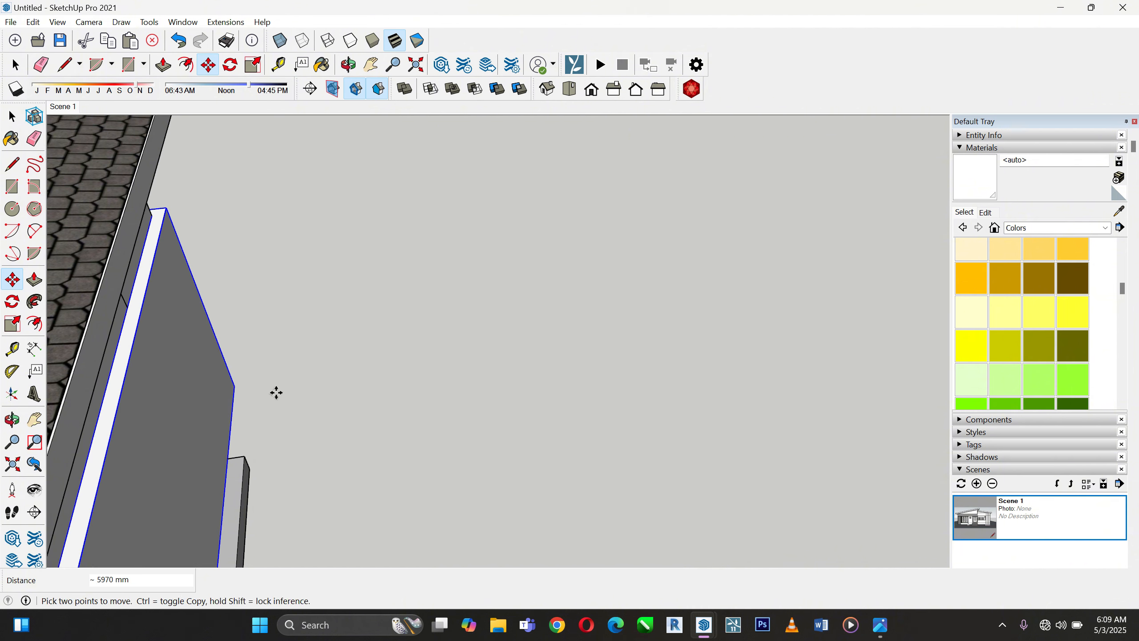
# Move the fence wall group 1500 mm along the red axis, outward from the house's side wall
pyautogui.moveTo(274, 391); pyautogui.dragTo(615, 204, button='middle')
pyautogui.scroll(3, 487, 267)
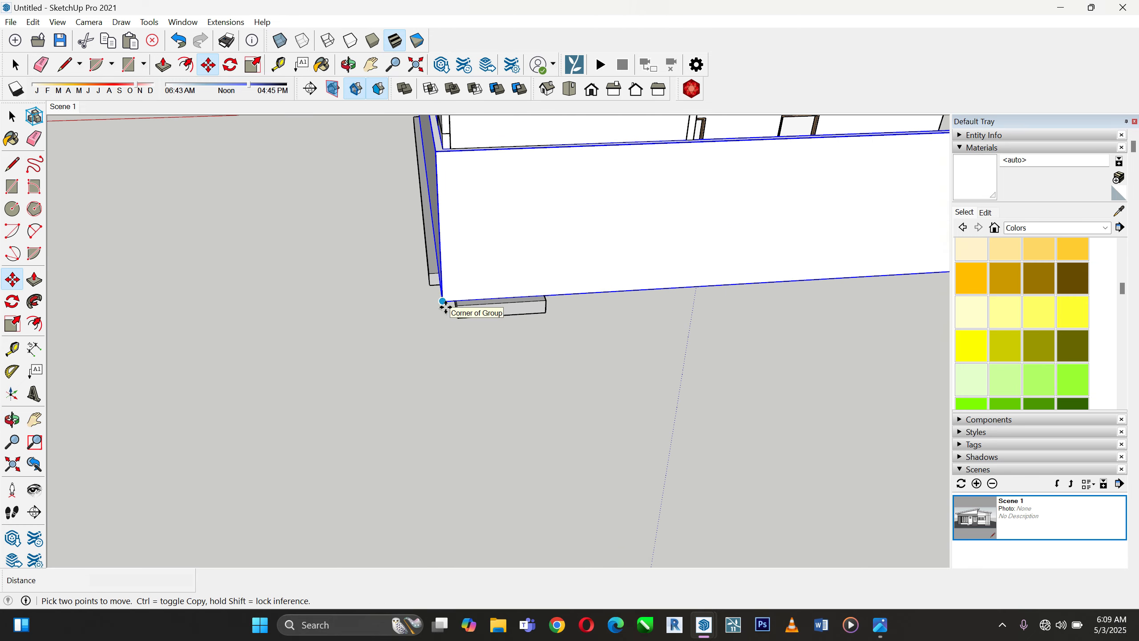
pyautogui.click(545, 377)
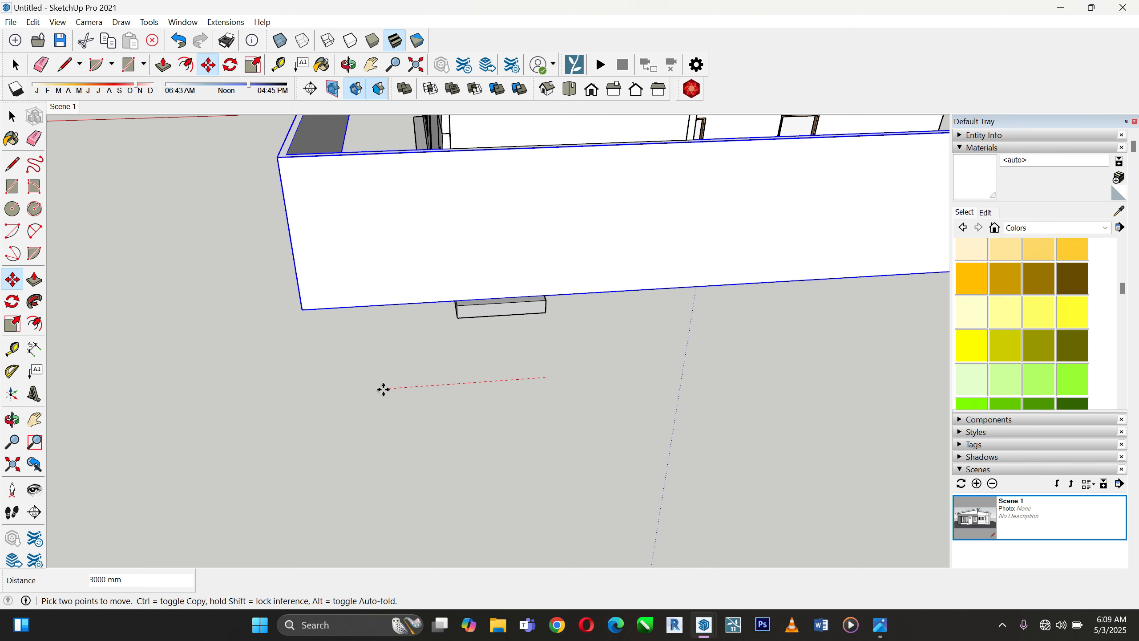
pyautogui.write('1500')
pyautogui.press('Return')
pyautogui.scroll(-3, 430, 512)
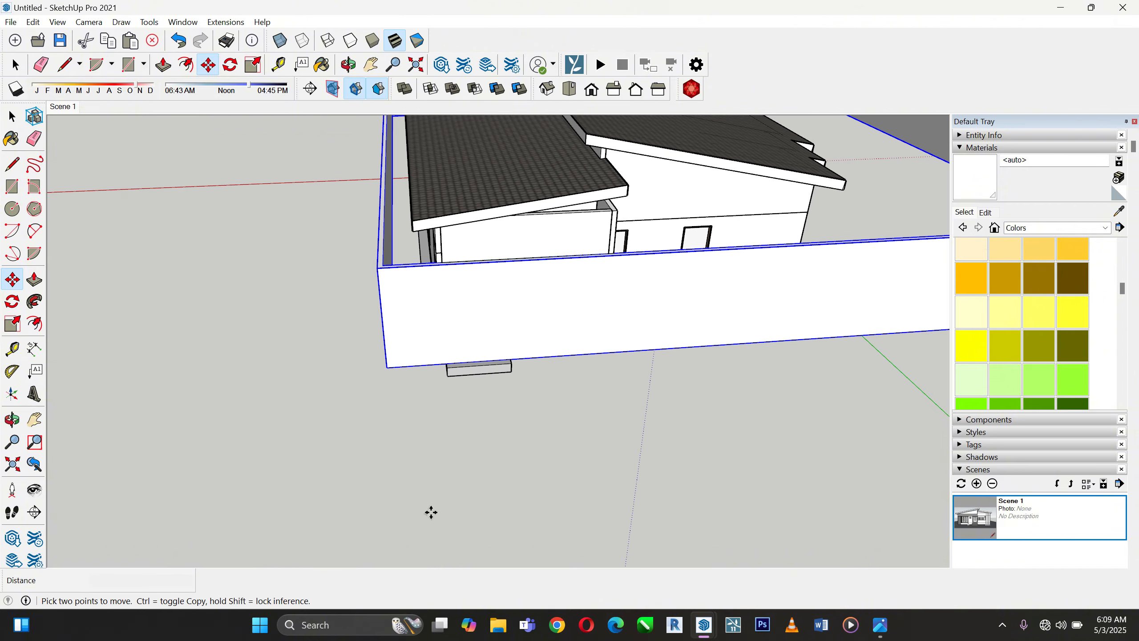
# Move the fence wall group 1800 mm along the green axis, outward from the rear of the house
pyautogui.moveTo(430, 401); pyautogui.dragTo(844, 506, button='middle')
pyautogui.scroll(4, 762, 361)
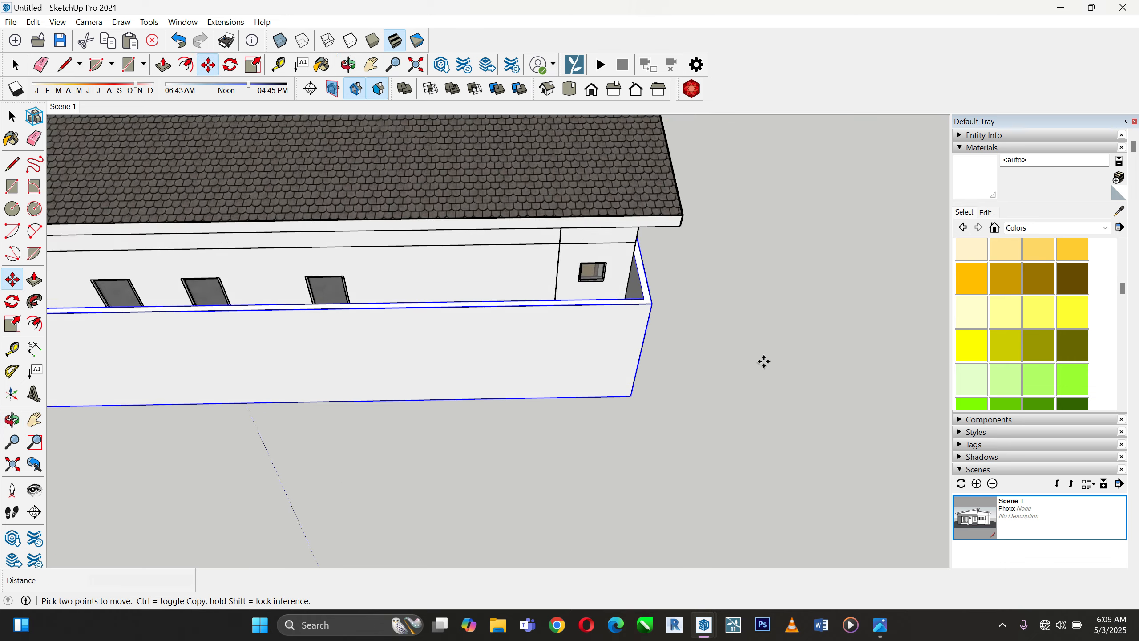
pyautogui.moveTo(593, 401); pyautogui.dragTo(559, 473, button='middle')
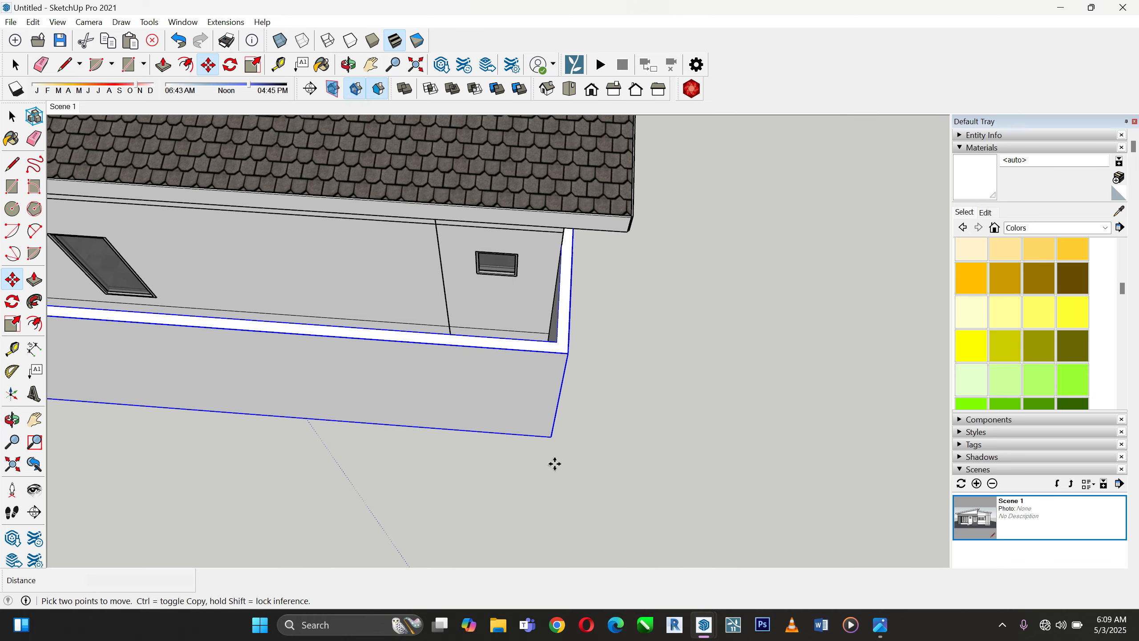
pyautogui.click(529, 450)
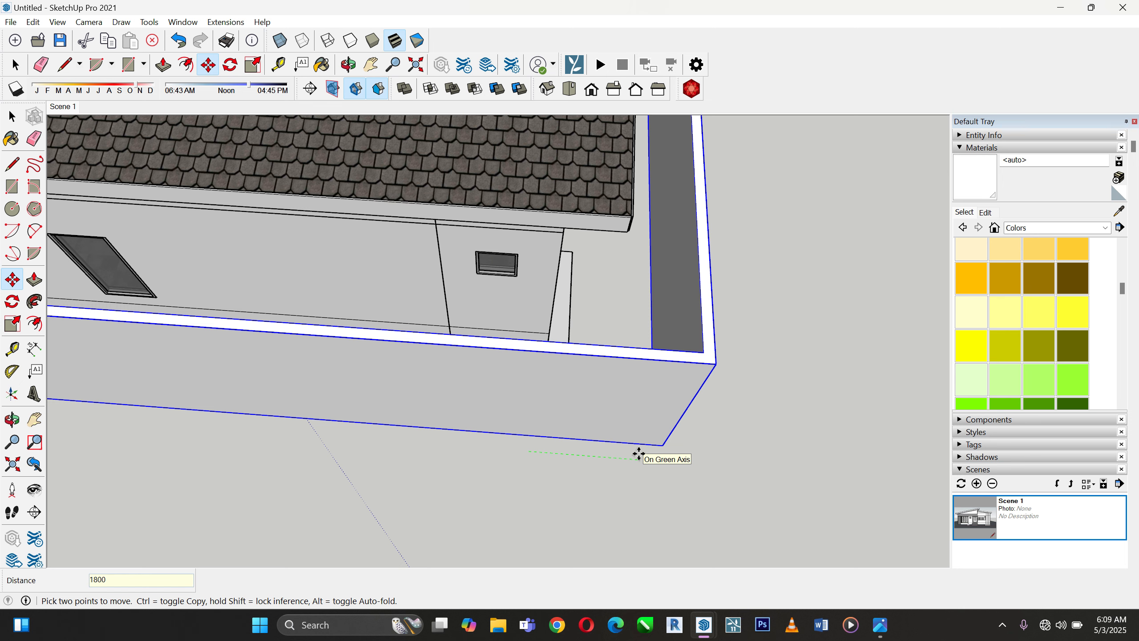
pyautogui.press('Return')
pyautogui.scroll(-5, 631, 466)
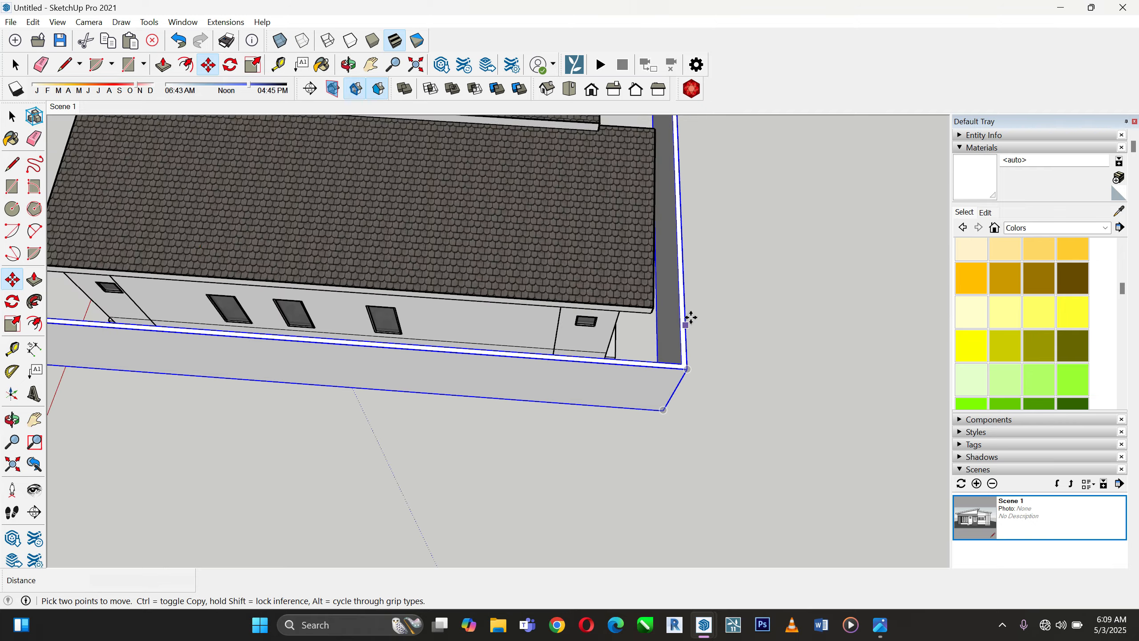
# Examine the fence walls' clearance around the house from the rear, above and front
pyautogui.scroll(-3, 690, 318)
pyautogui.scroll(4, 394, 247)
pyautogui.moveTo(394, 247); pyautogui.dragTo(899, 149, button='middle')
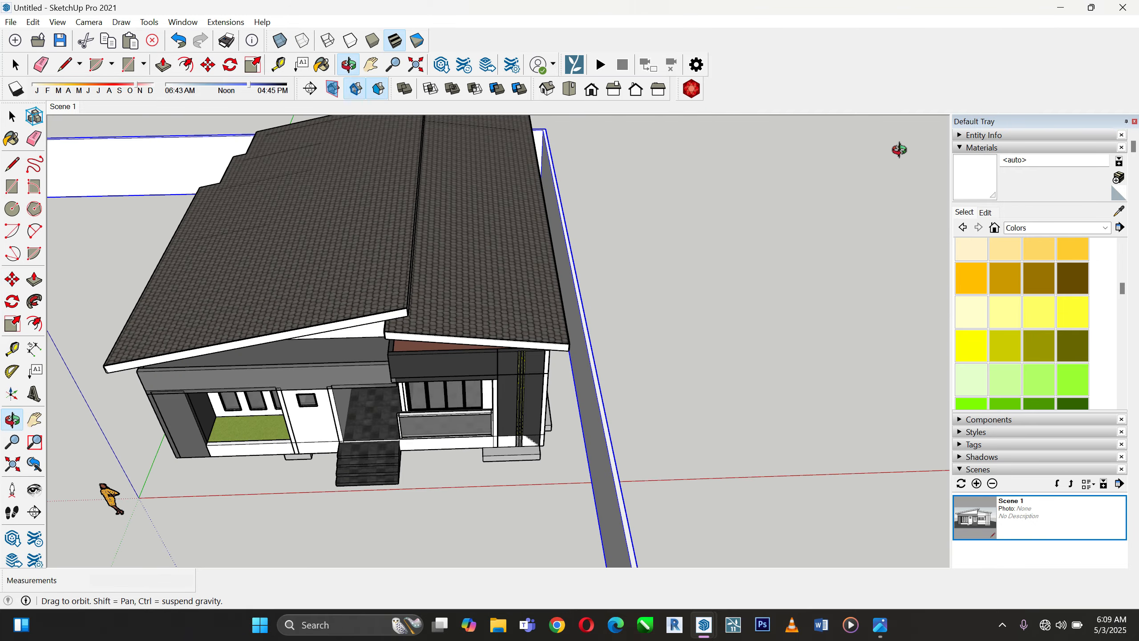
pyautogui.press('m')
pyautogui.scroll(-4, 740, 218)
pyautogui.scroll(8, 595, 182)
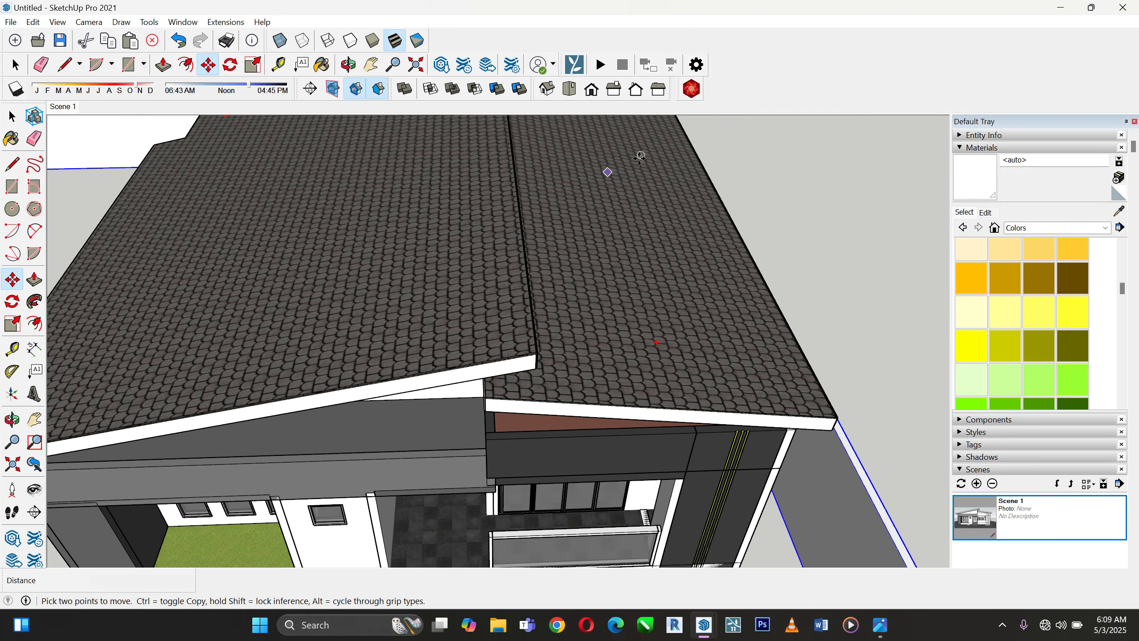
pyautogui.scroll(-8, 639, 157)
pyautogui.moveTo(521, 255); pyautogui.dragTo(590, 247, button='middle')
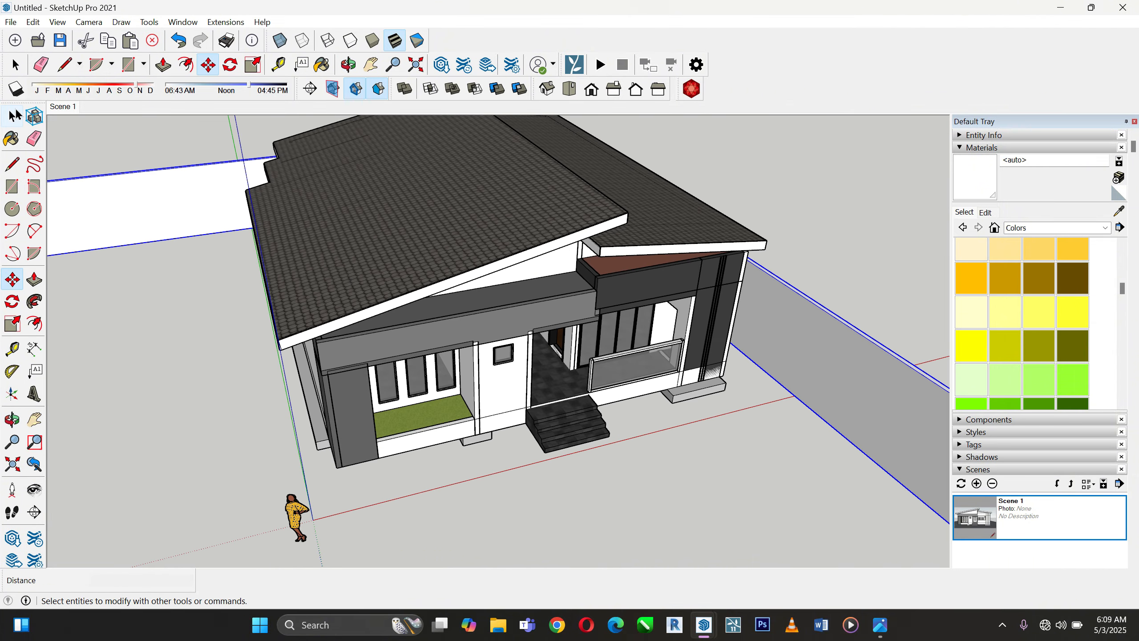
# Open the fence wall group for editing and select all of its connected wall geometry
pyautogui.click(14, 115)
pyautogui.scroll(-6, 630, 201)
pyautogui.doubleClick(740, 310)
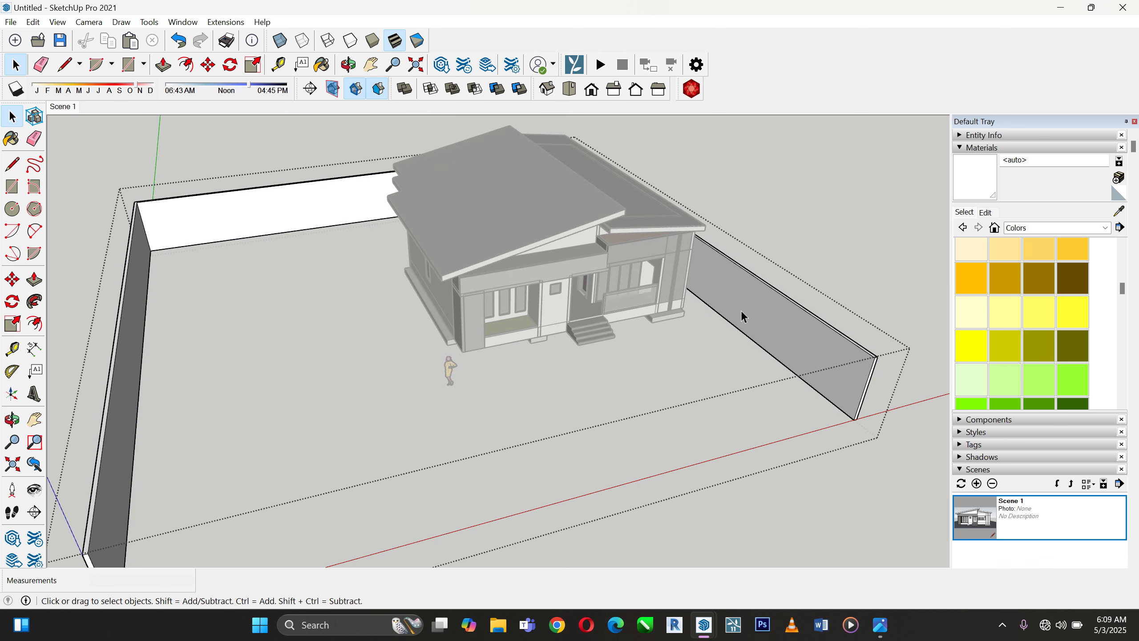
pyautogui.tripleClick(740, 310)
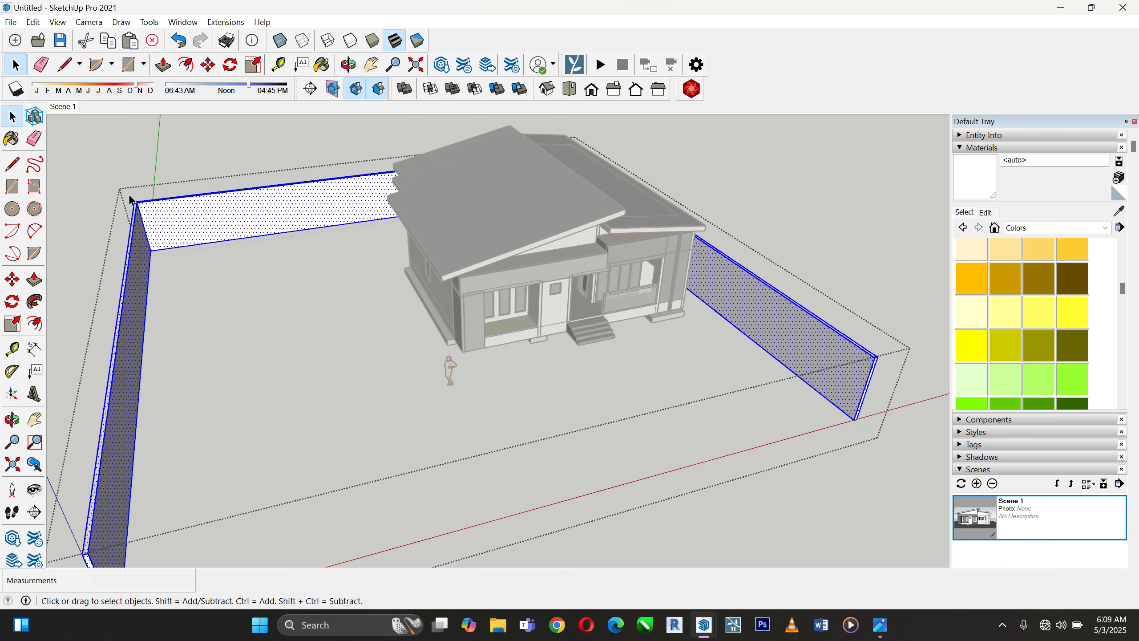
# Draw a ground rectangle about 29850 by 29700 mm inside the wall group, from the inner back corner to the opposite wall's inner front end
pyautogui.scroll(1, 132, 200)
pyautogui.click(12, 186)
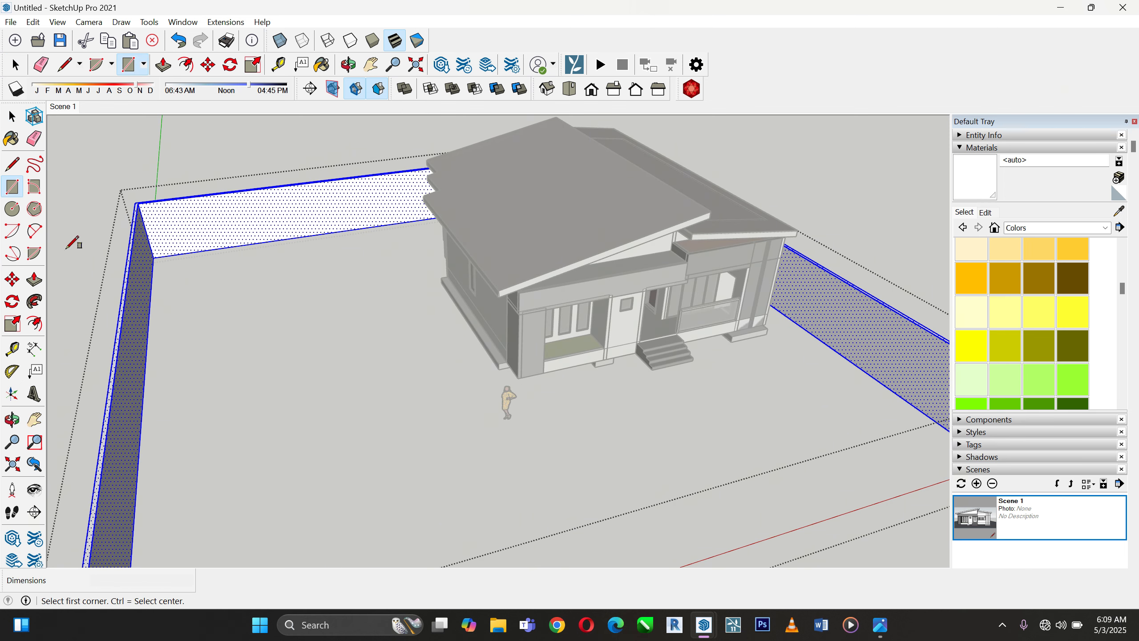
pyautogui.click(153, 257)
pyautogui.scroll(-3, 153, 257)
pyautogui.scroll(6, 675, 381)
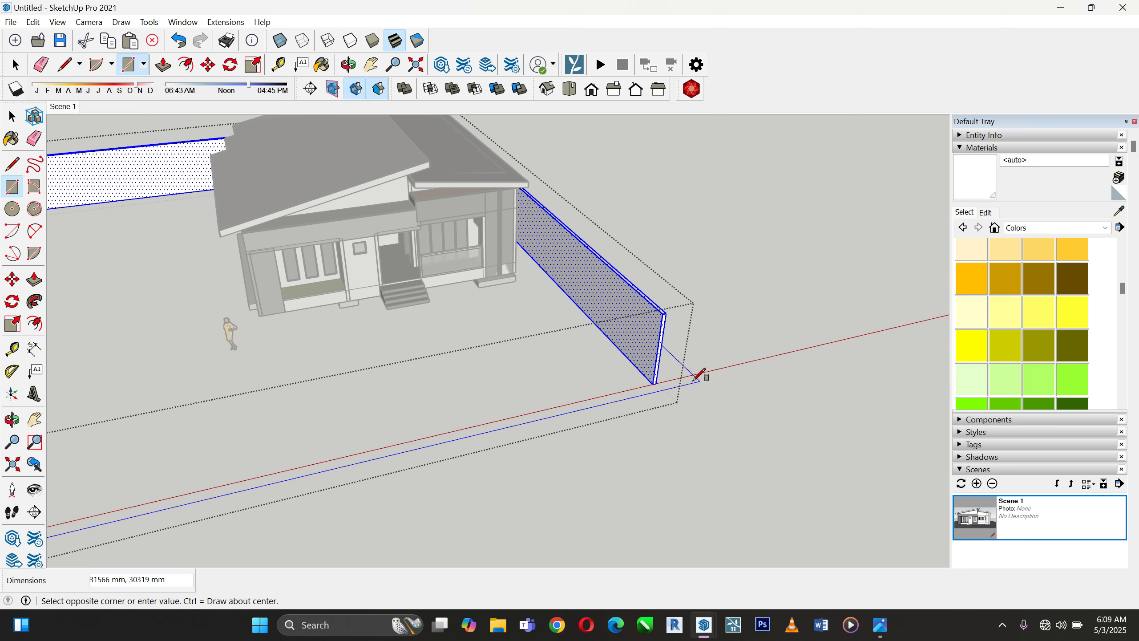
pyautogui.click(679, 398)
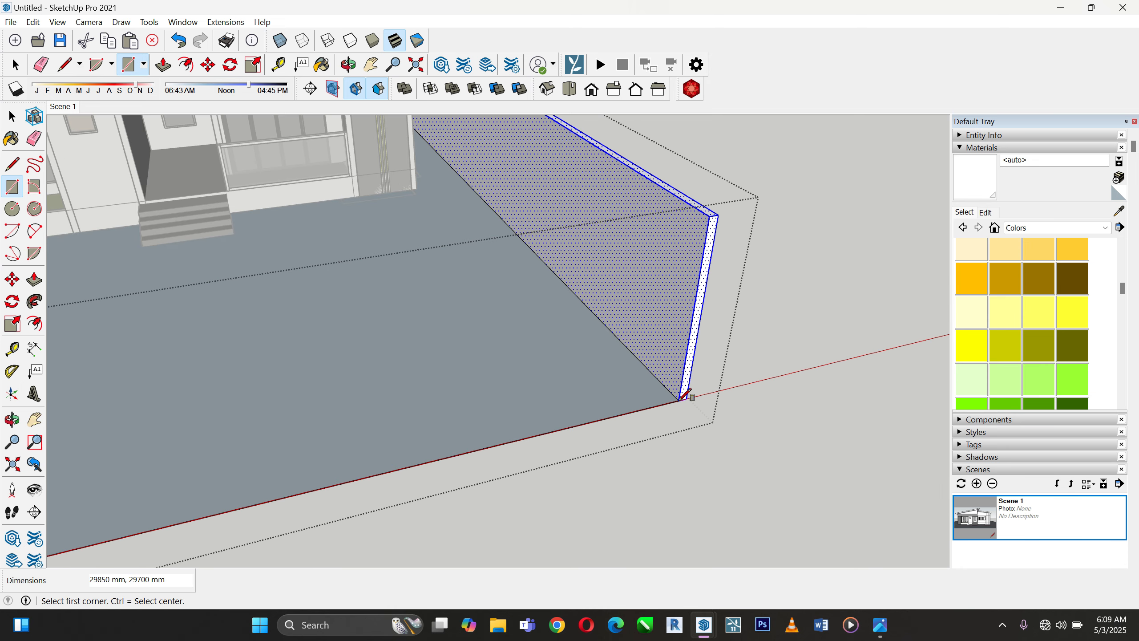
# Make the compound's ground face a group, then open the group and select its face
pyautogui.click(10, 117)
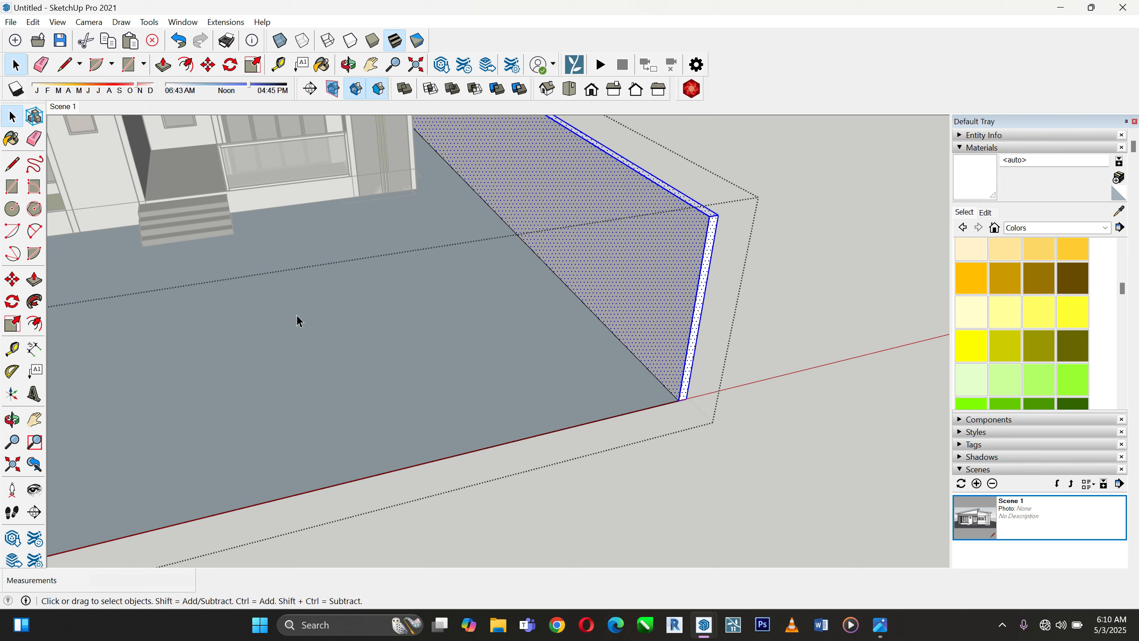
pyautogui.click(494, 325)
pyautogui.scroll(-5, 1007, 334)
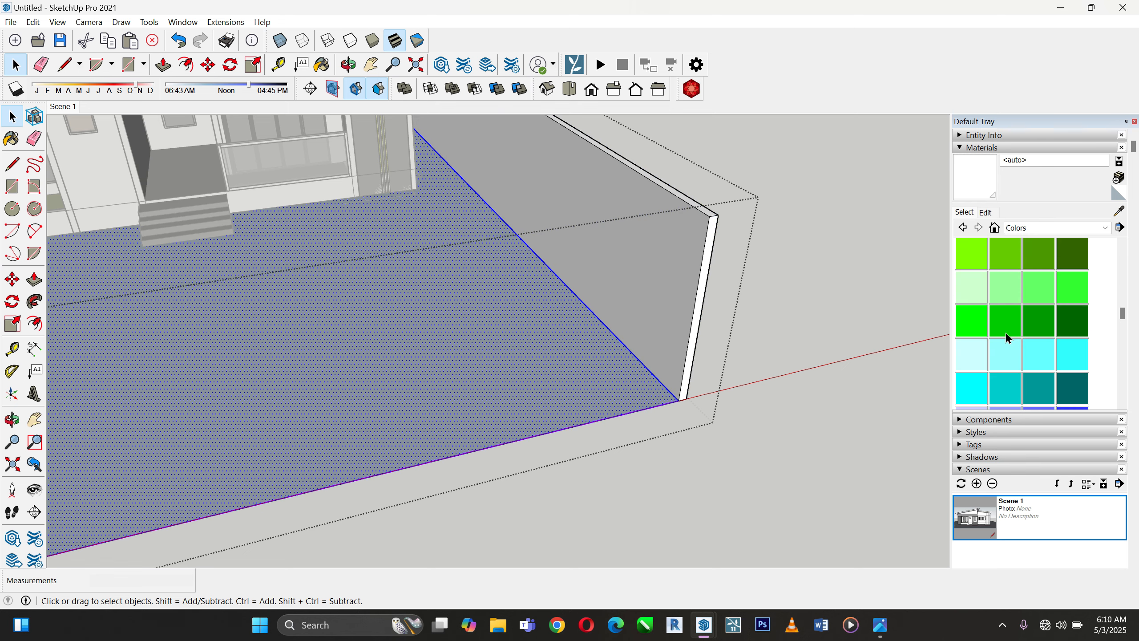
pyautogui.rightClick(424, 310)
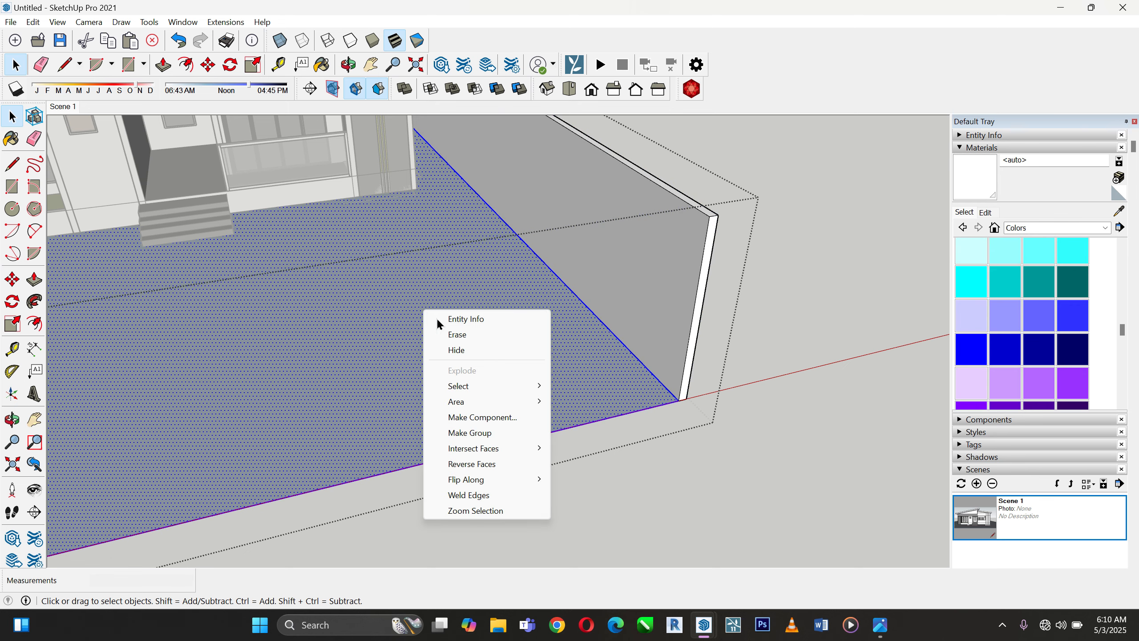
pyautogui.click(476, 433)
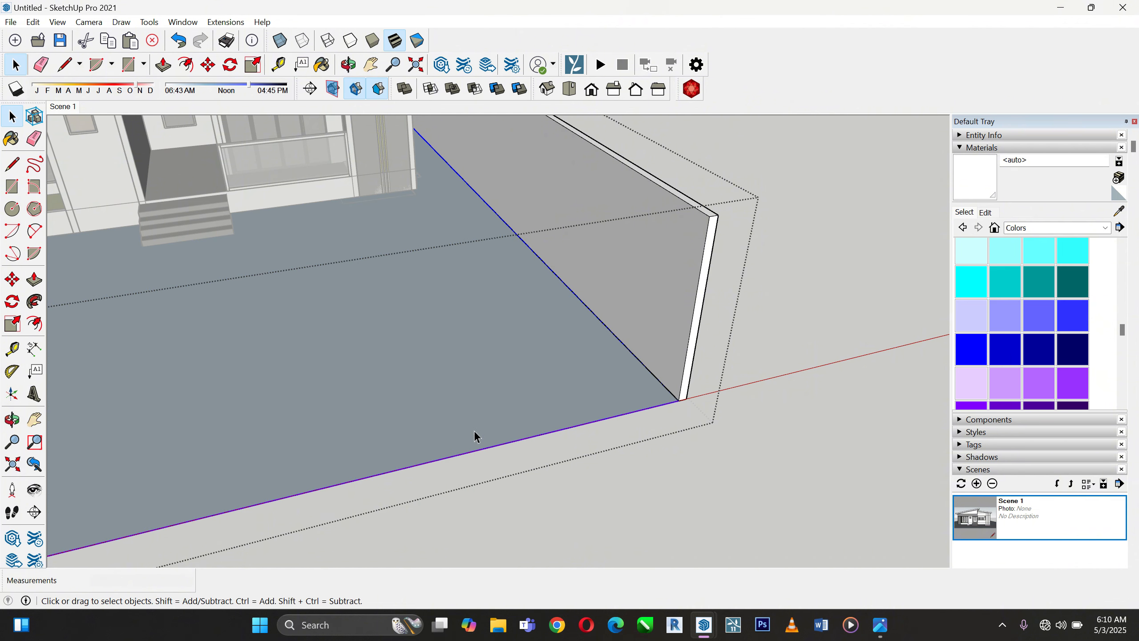
pyautogui.doubleClick(491, 374)
pyautogui.click(498, 364)
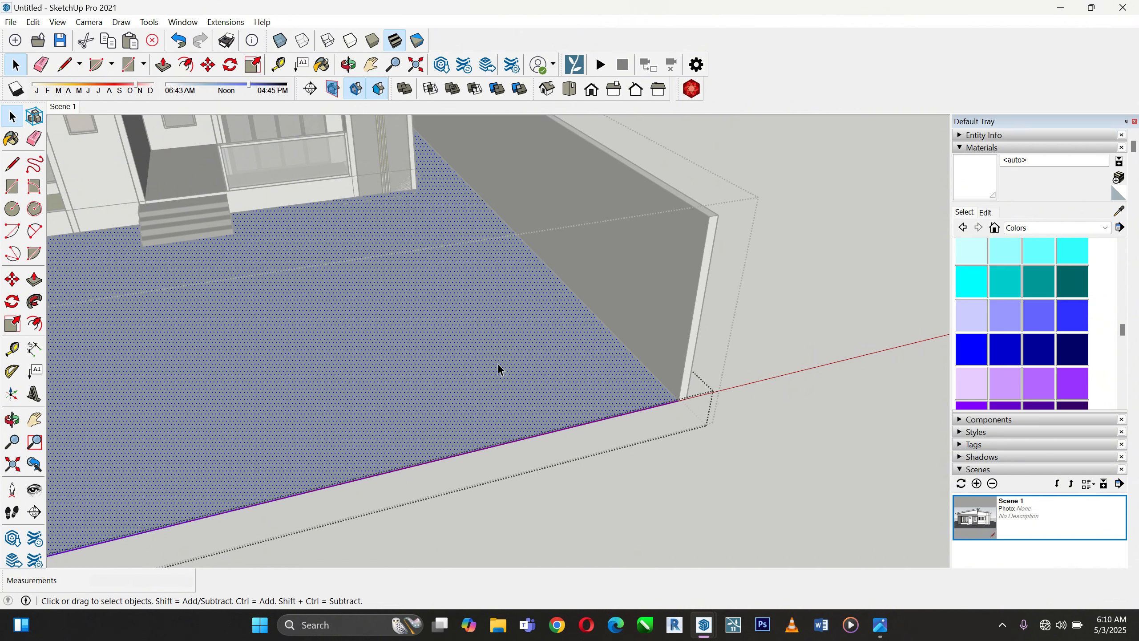
# Paint the ground face with Pavers with Grass Herringbone from the Landscaping, Fencing and Vegetation materials
pyautogui.scroll(3, 1031, 332)
pyautogui.click(1065, 225)
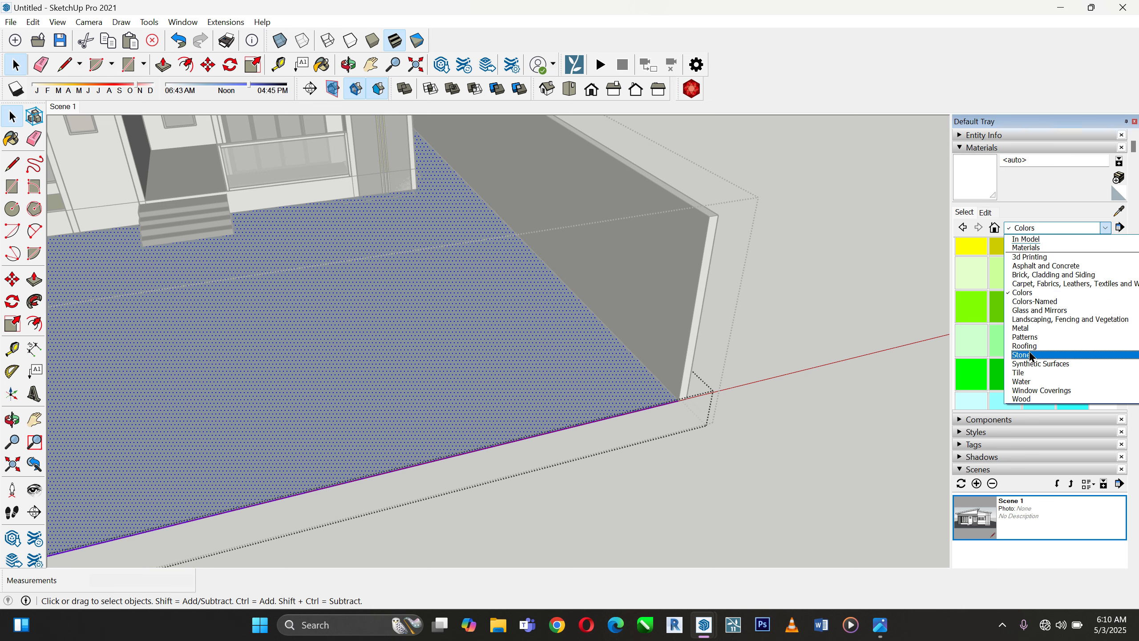
pyautogui.click(1030, 319)
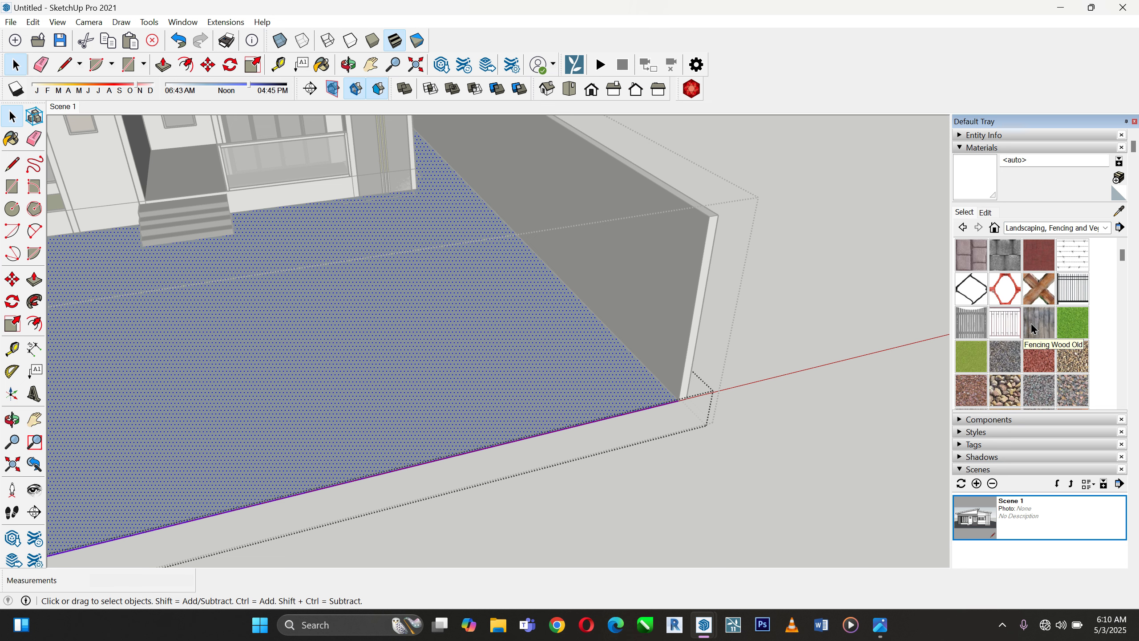
pyautogui.scroll(-3, 1032, 330)
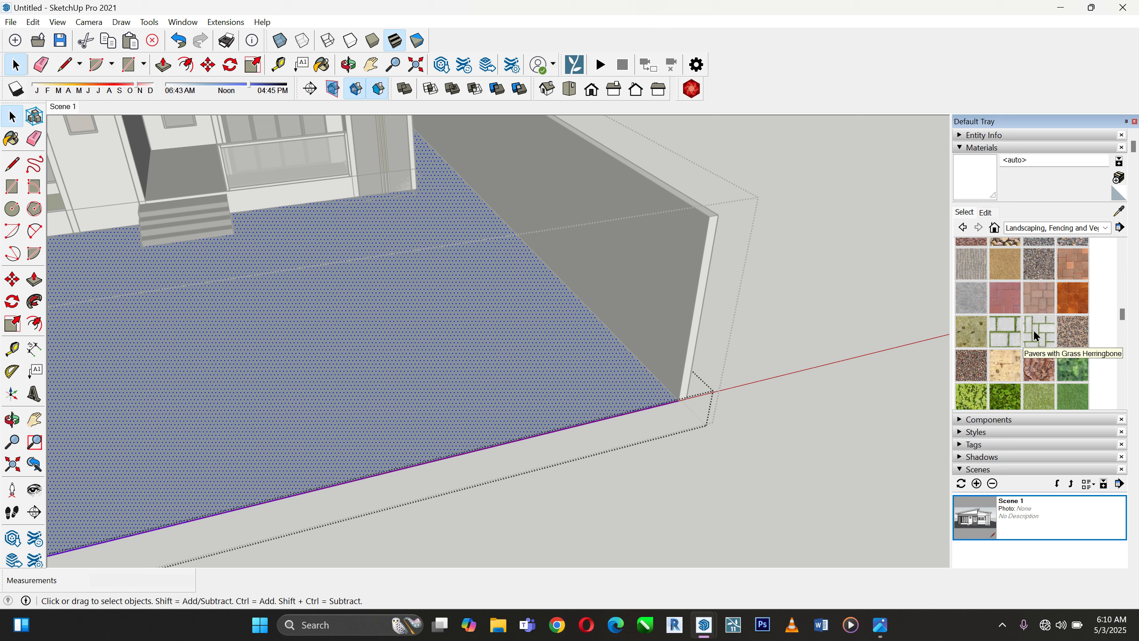
pyautogui.click(1034, 333)
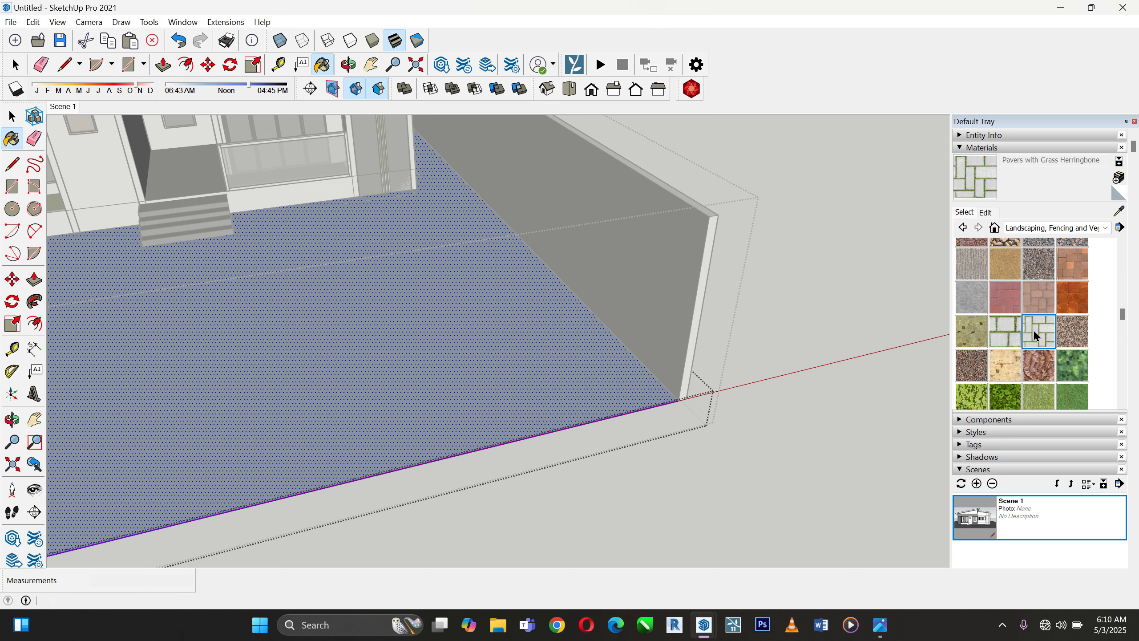
pyautogui.click(499, 343)
pyautogui.scroll(-4, 744, 345)
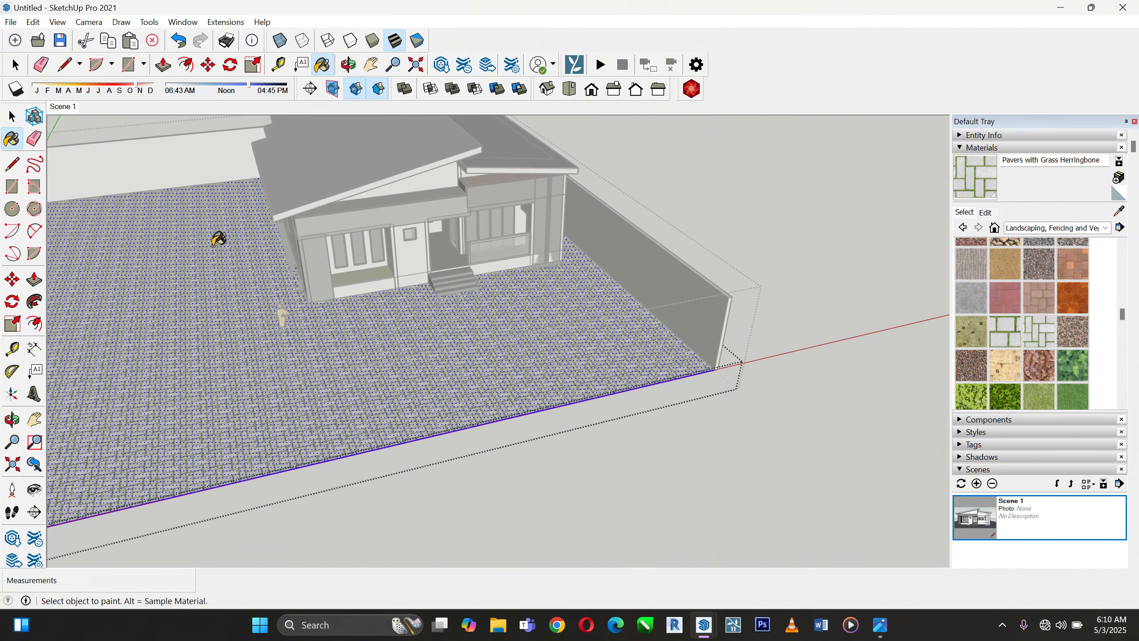
# Examine the paved ground around the house and between the boundary walls from several distances and angles
pyautogui.scroll(2, 124, 211)
pyautogui.click(13, 116)
pyautogui.scroll(-5, 601, 211)
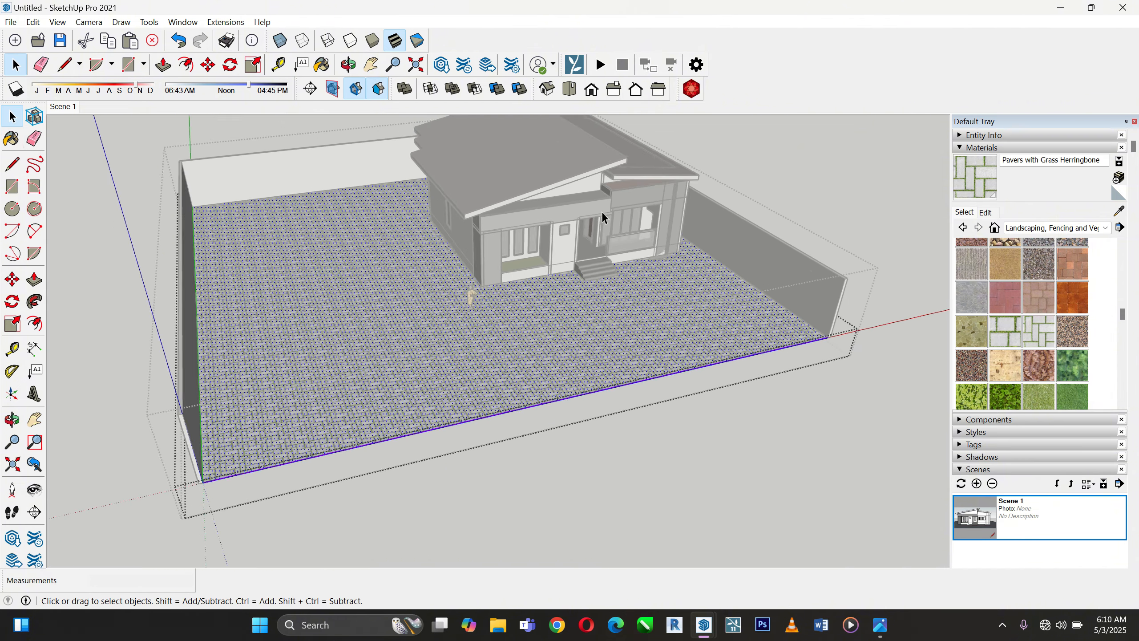
pyautogui.scroll(3, 504, 203)
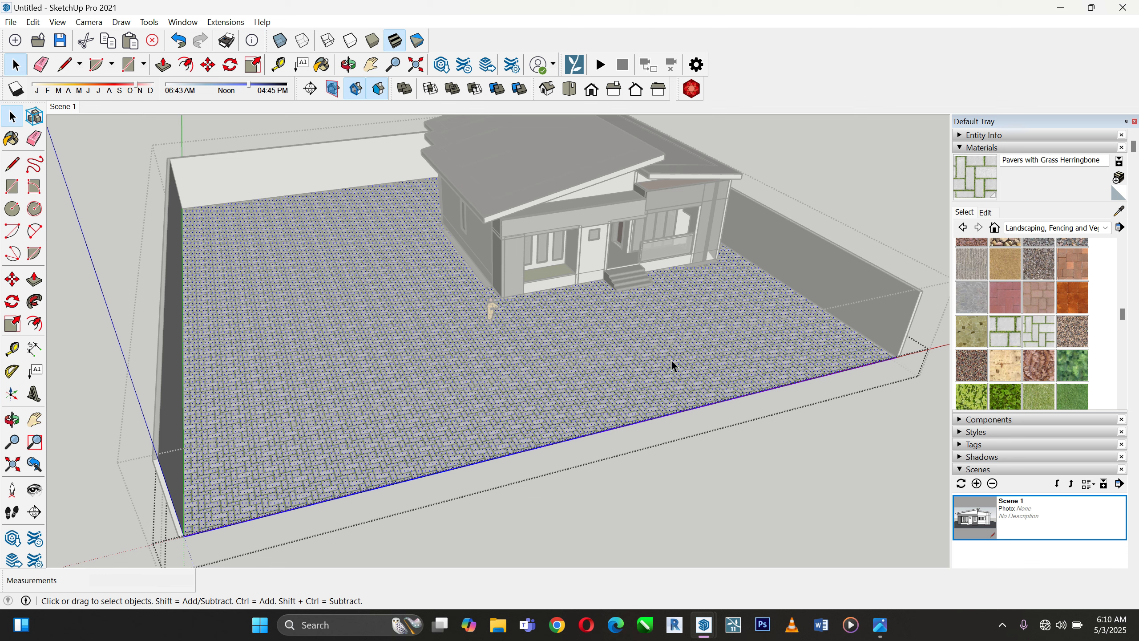
pyautogui.scroll(2, 611, 243)
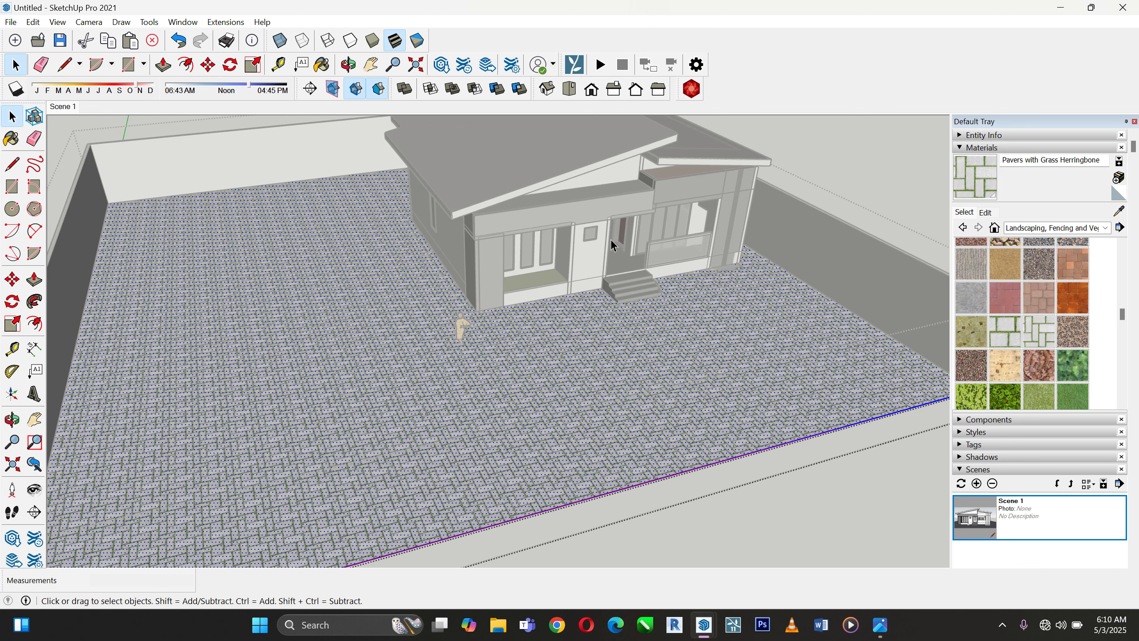
pyautogui.scroll(1, 595, 268)
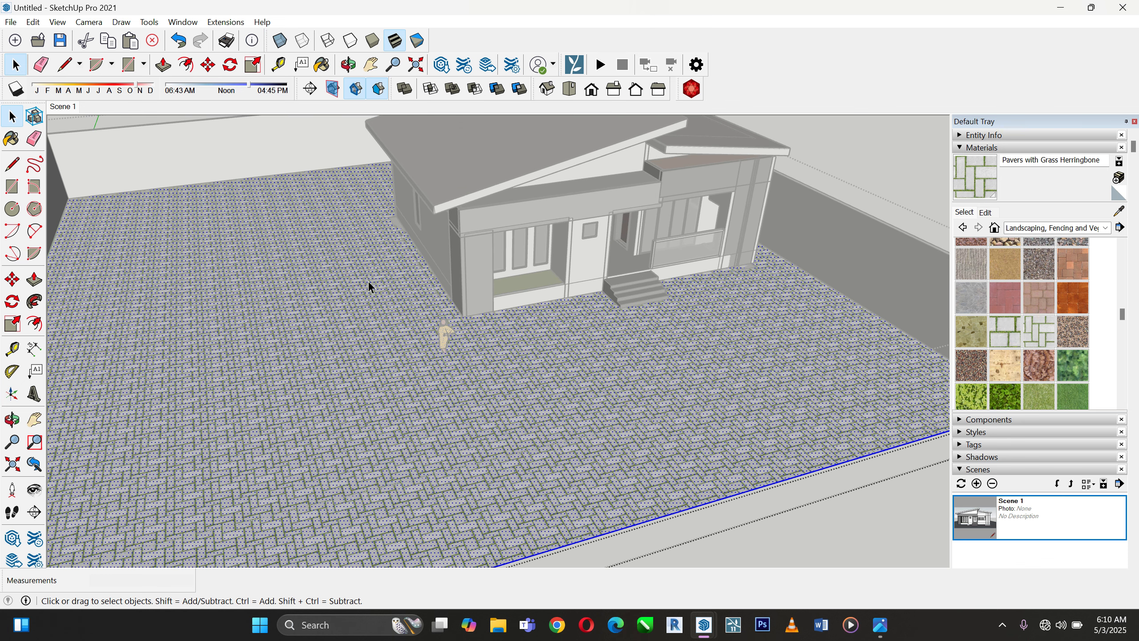
pyautogui.scroll(-1, 361, 296)
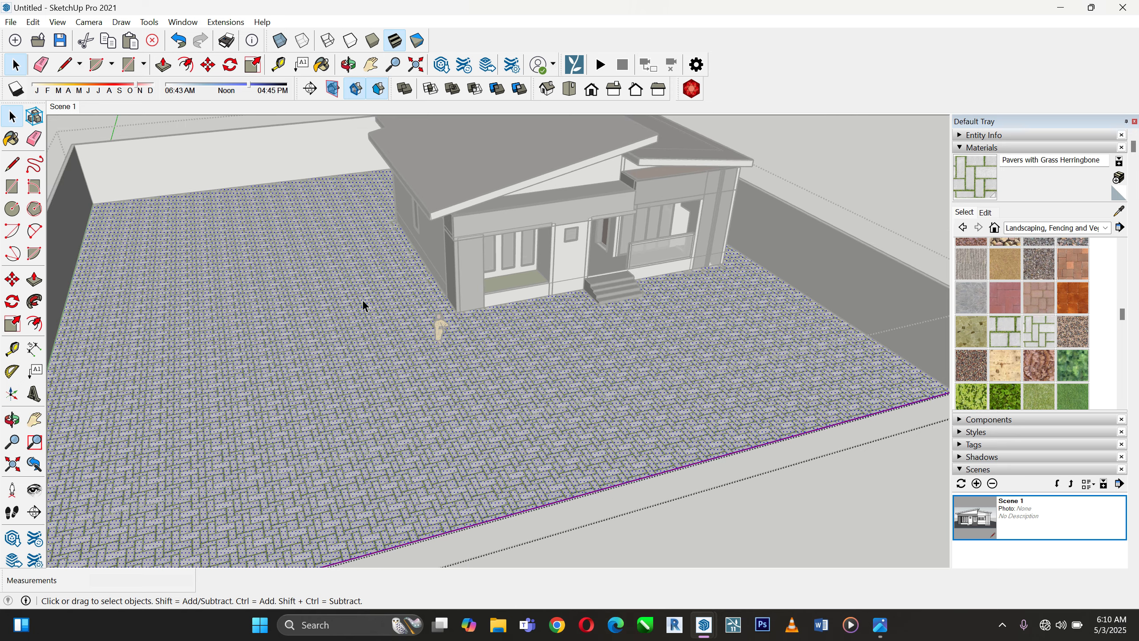
pyautogui.moveTo(377, 302); pyautogui.dragTo(404, 251, button='middle')
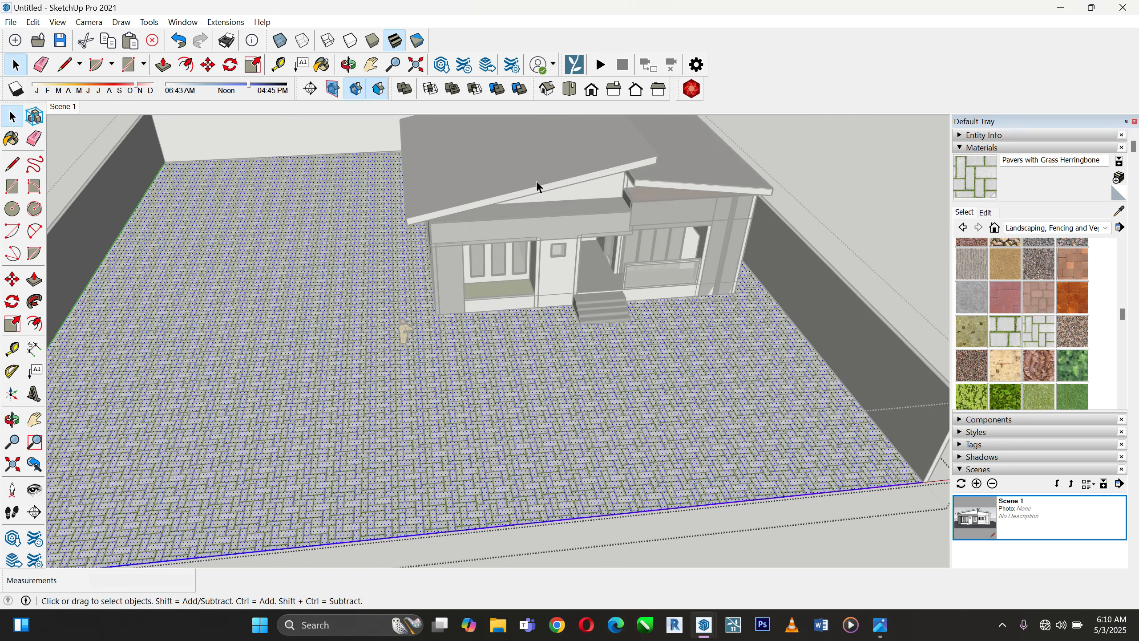
pyautogui.scroll(2, 250, 144)
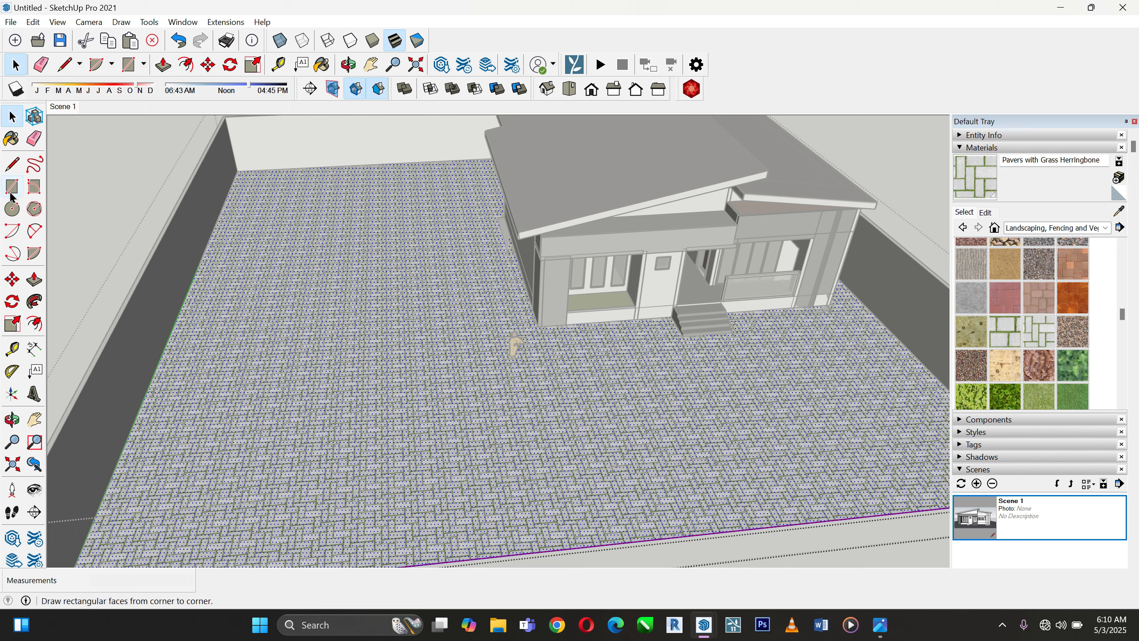
pyautogui.click(11, 163)
pyautogui.scroll(-1, 396, 163)
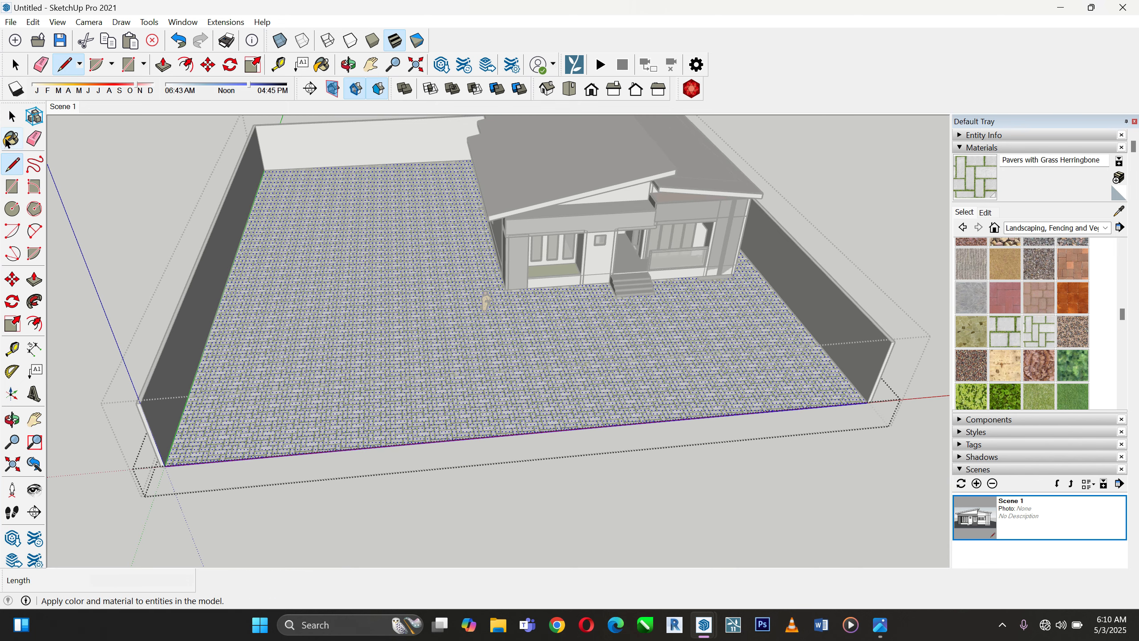
pyautogui.click(11, 116)
# Try copying the paved ground's edge beside the side boundary wall 15000 mm along the red axis towards the house
pyautogui.scroll(3, 214, 392)
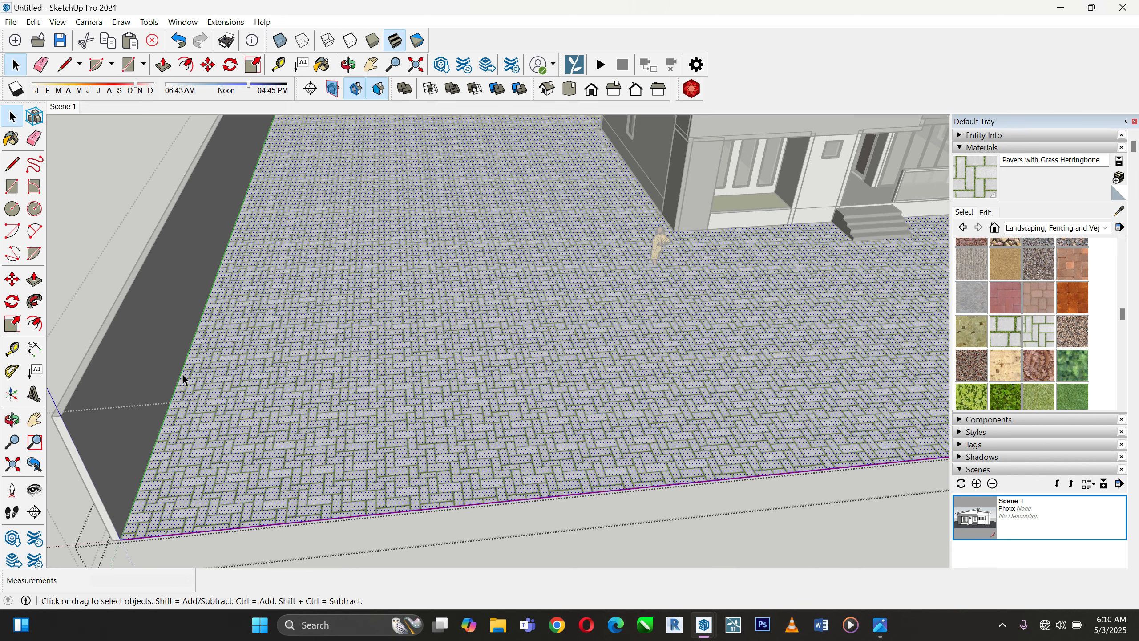
pyautogui.scroll(3, 182, 375)
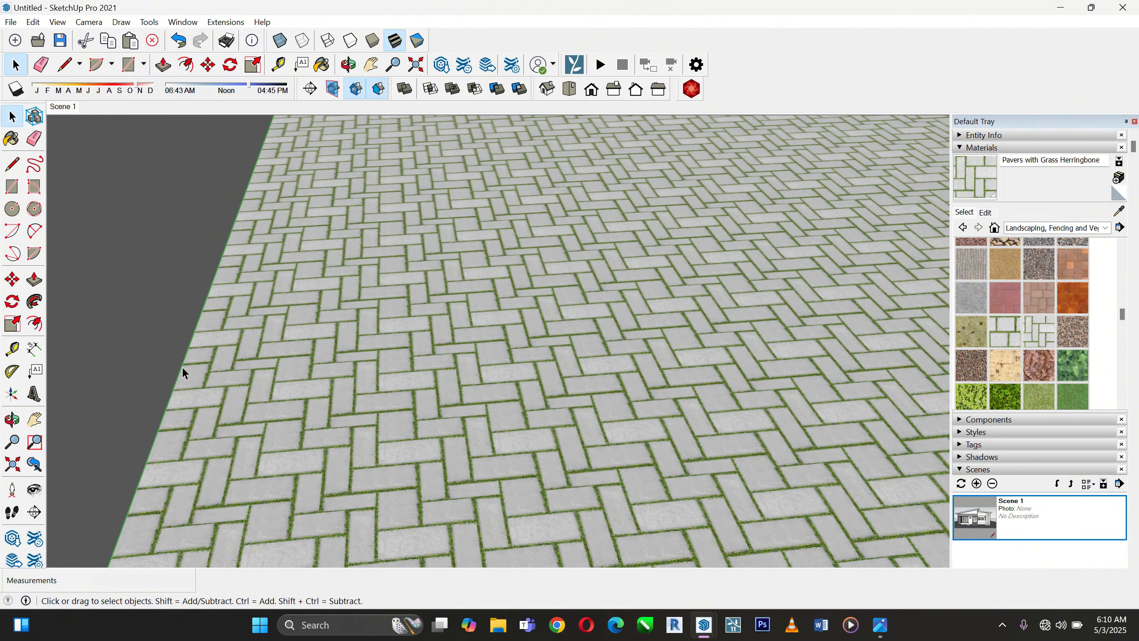
pyautogui.scroll(-2, 182, 366)
pyautogui.scroll(-3, 295, 255)
pyautogui.scroll(2, 165, 413)
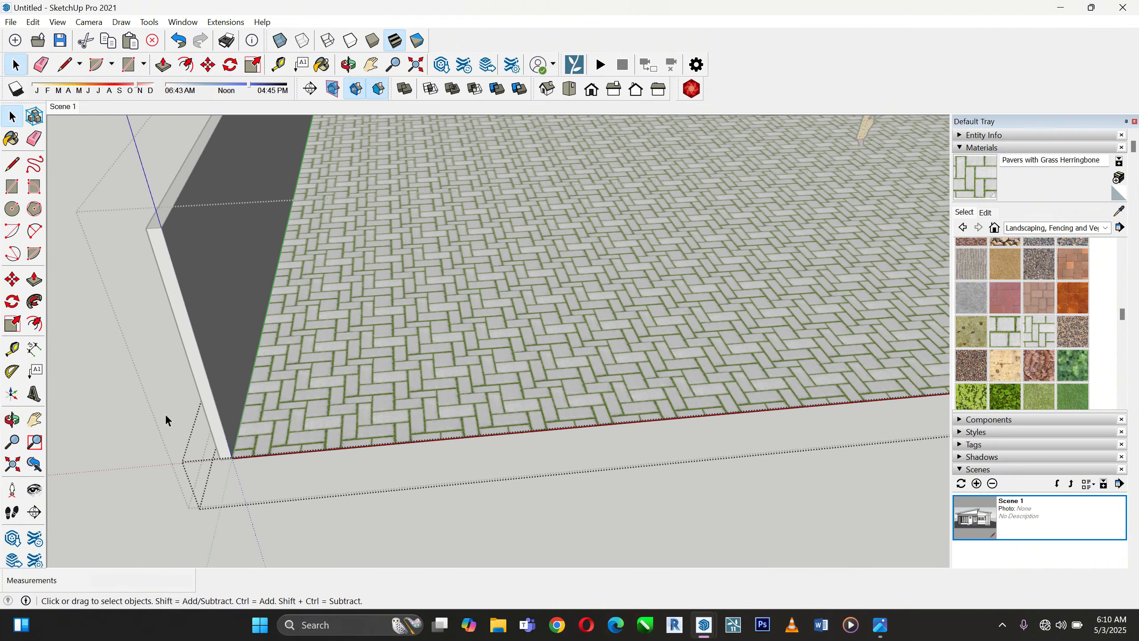
pyautogui.scroll(3, 270, 475)
pyautogui.scroll(2, 270, 476)
pyautogui.click(305, 427)
pyautogui.scroll(2, 258, 425)
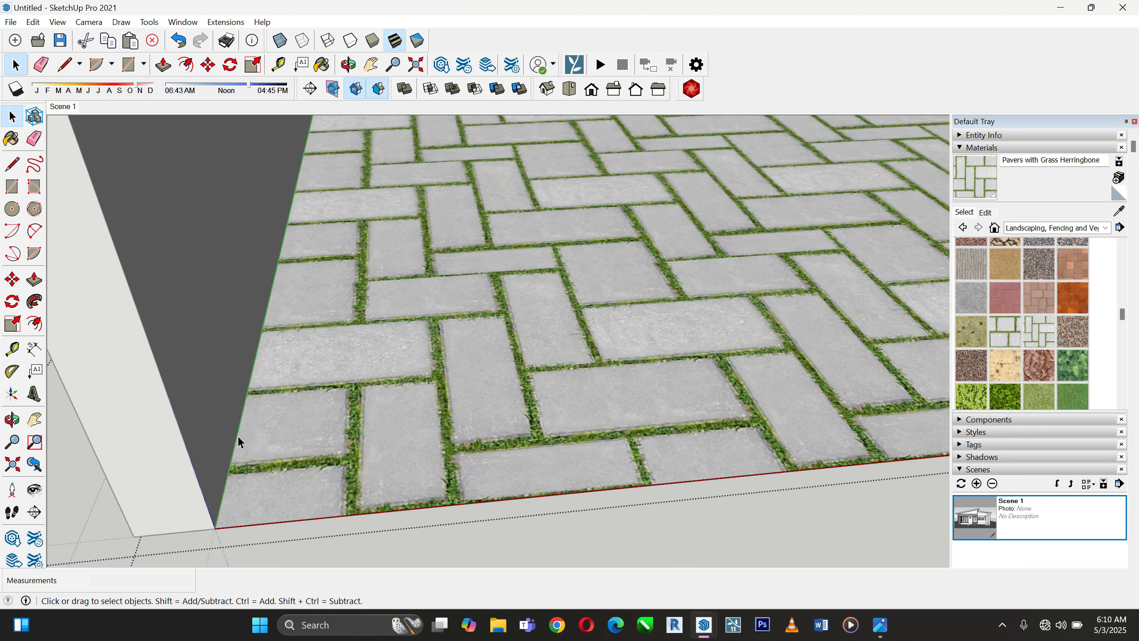
pyautogui.click(12, 278)
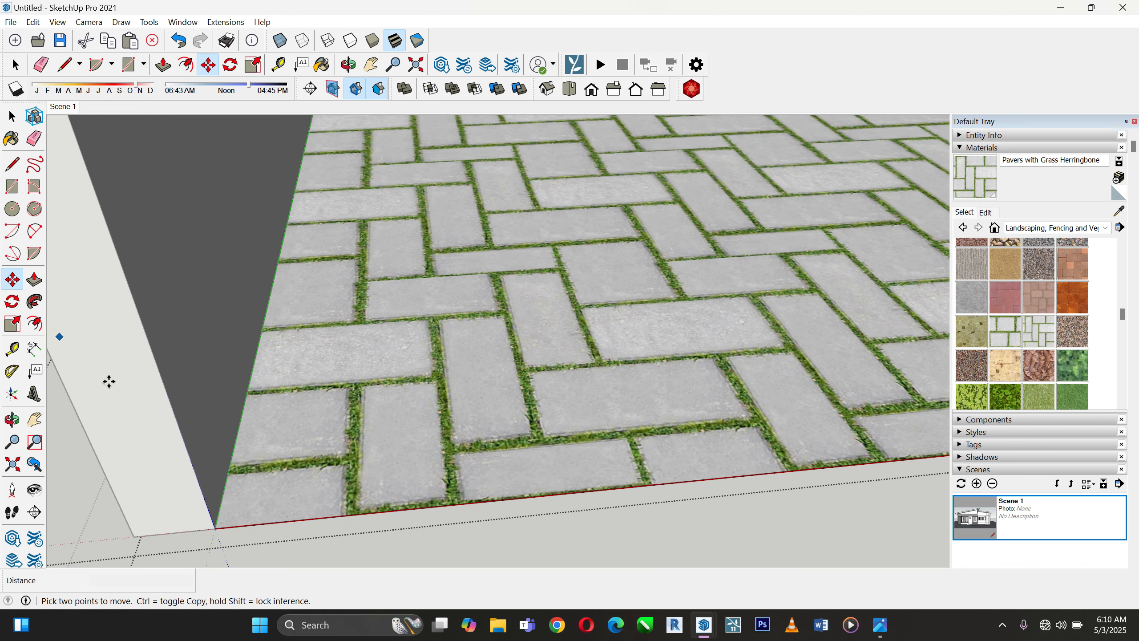
pyautogui.click(233, 457)
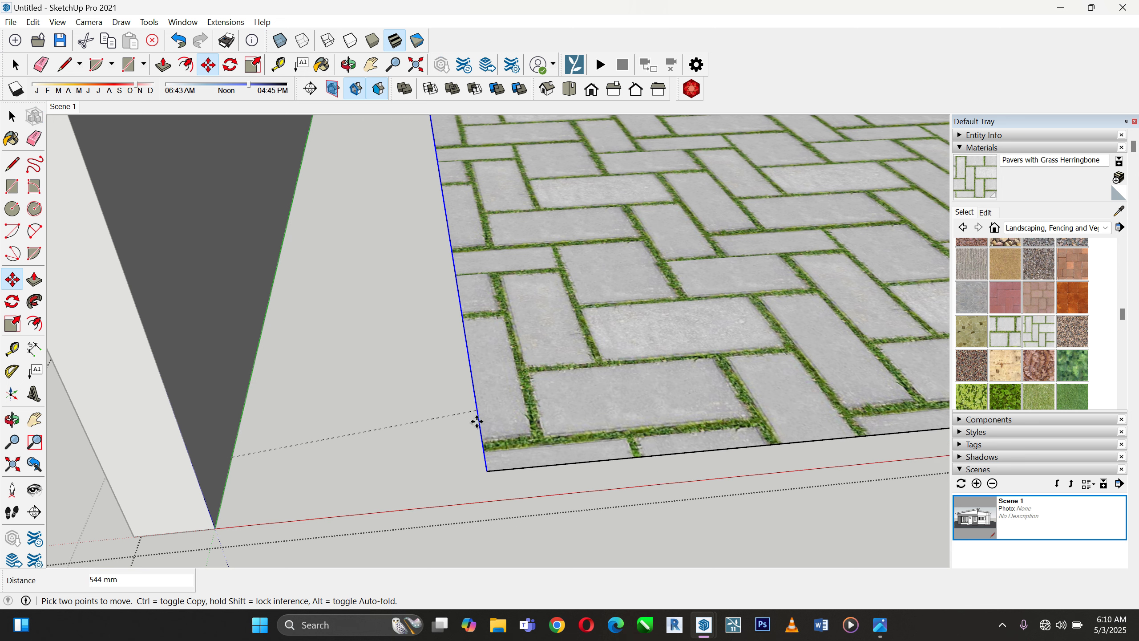
pyautogui.press('ctrl')
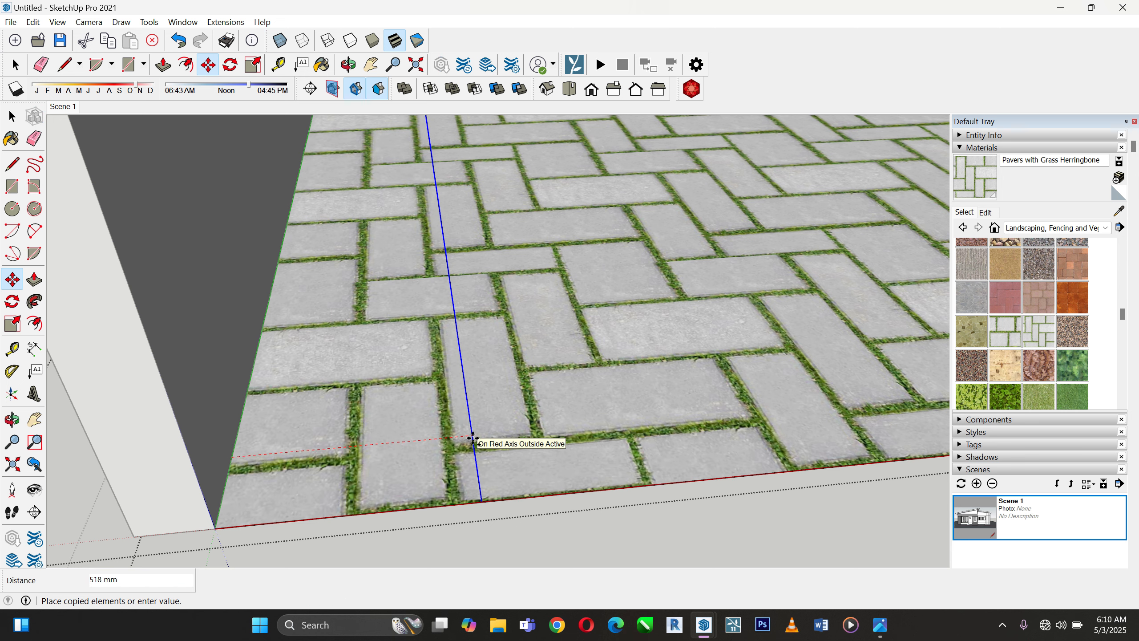
pyautogui.scroll(-3, 212, 381)
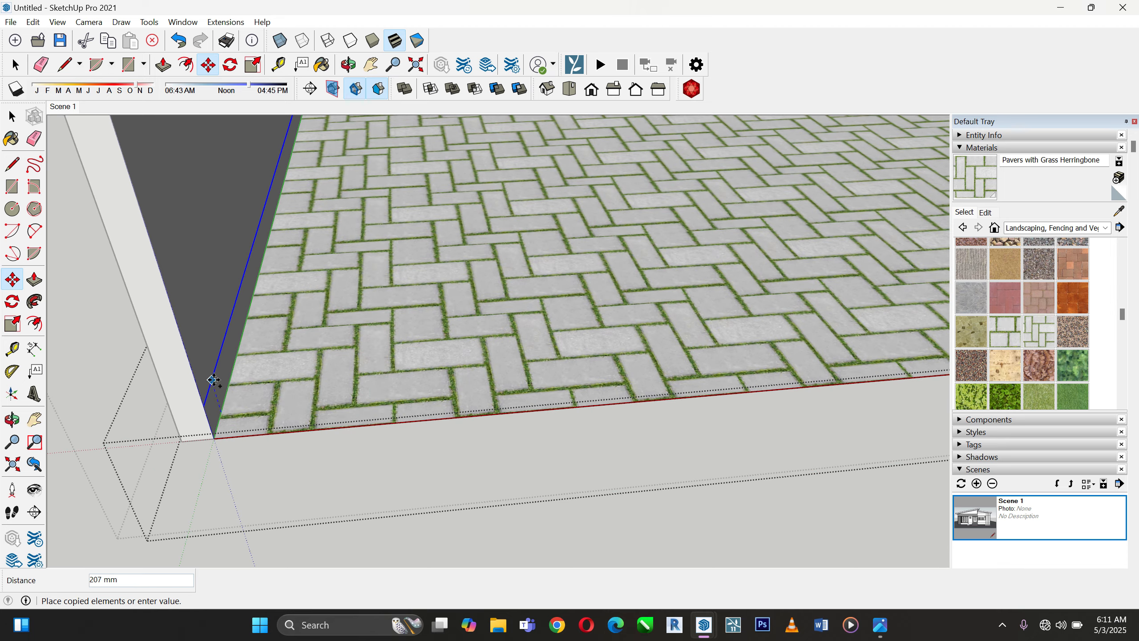
pyautogui.scroll(-3, 264, 404)
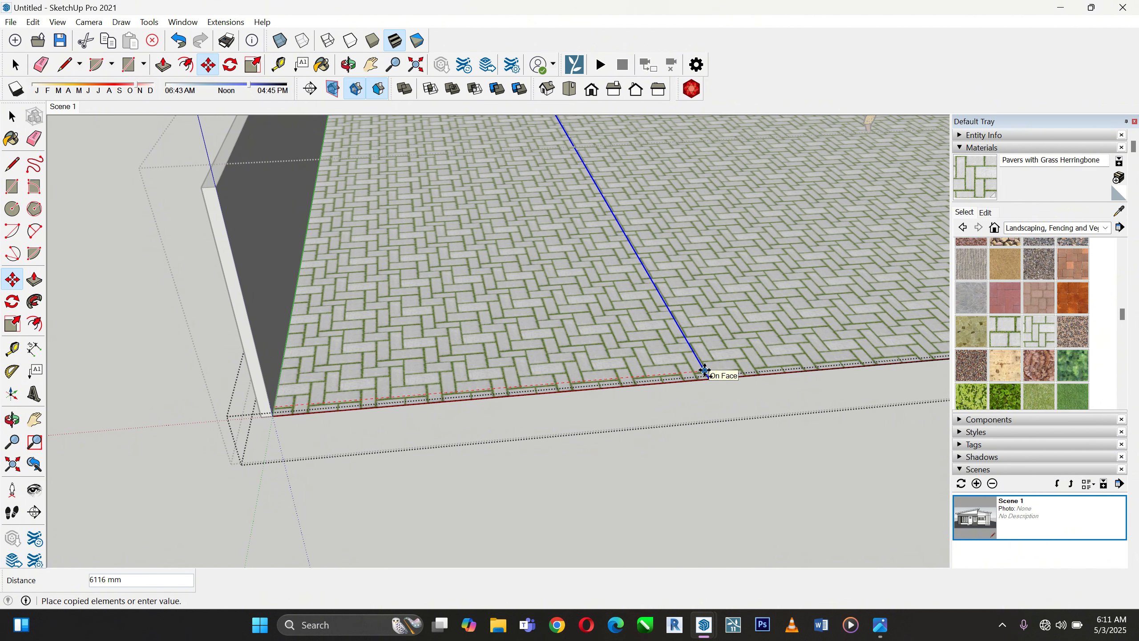
pyautogui.write('000')
pyautogui.press('Return')
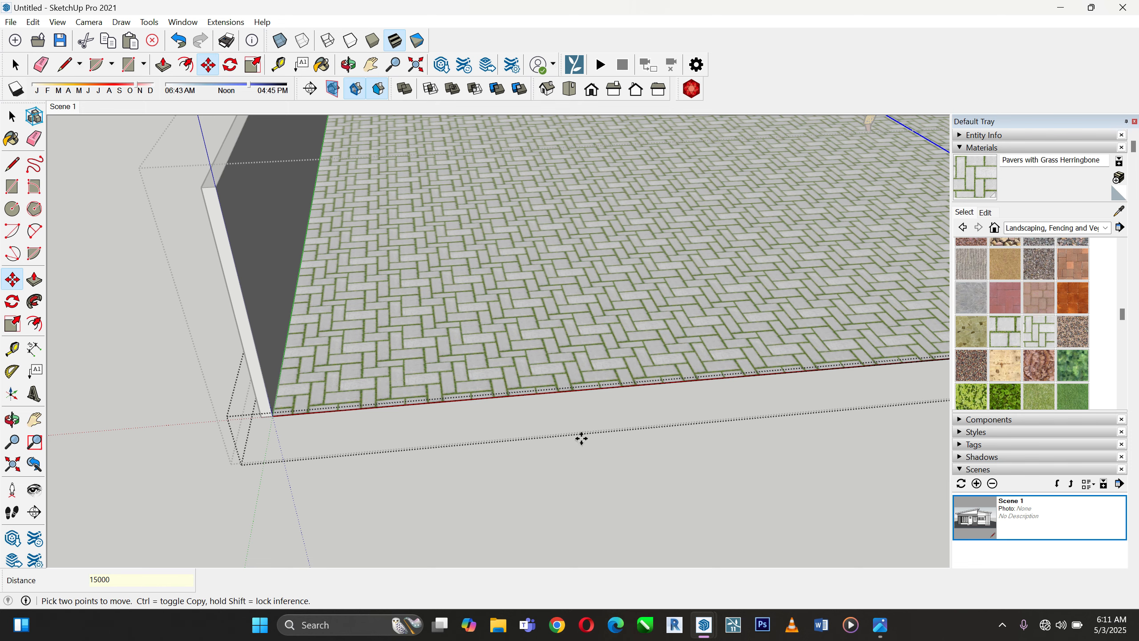
# Check where the copied edge meets the house front and undo the copy
pyautogui.scroll(-3, 344, 424)
pyautogui.scroll(-4, 354, 415)
pyautogui.scroll(4, 887, 284)
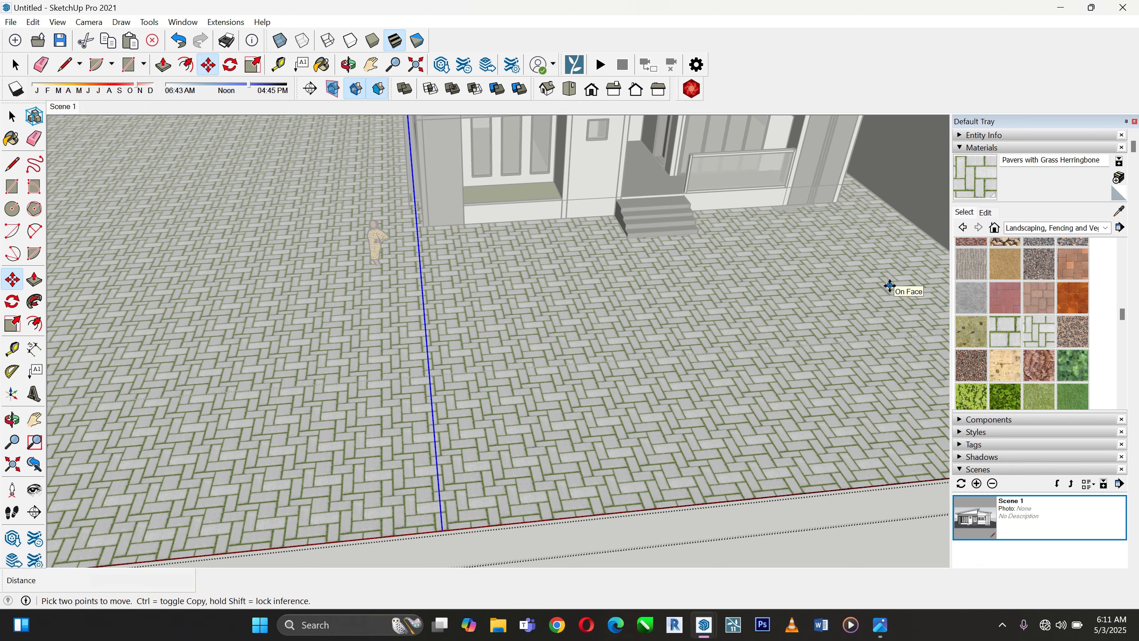
pyautogui.scroll(-1, 389, 424)
pyautogui.scroll(1, 389, 424)
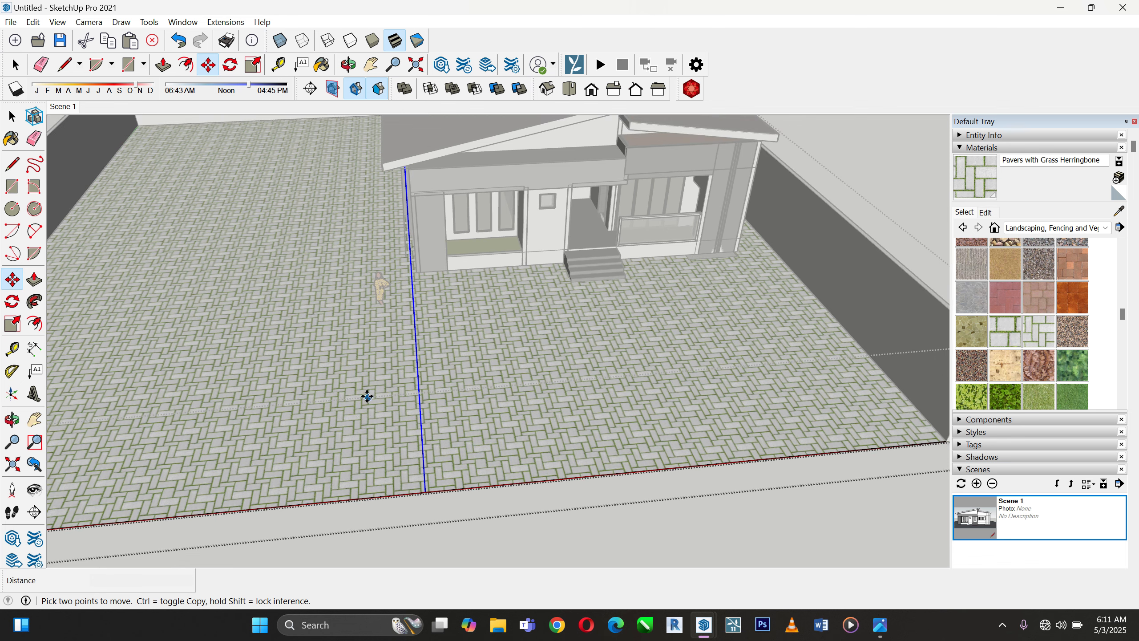
pyautogui.click(180, 42)
pyautogui.scroll(-2, 674, 247)
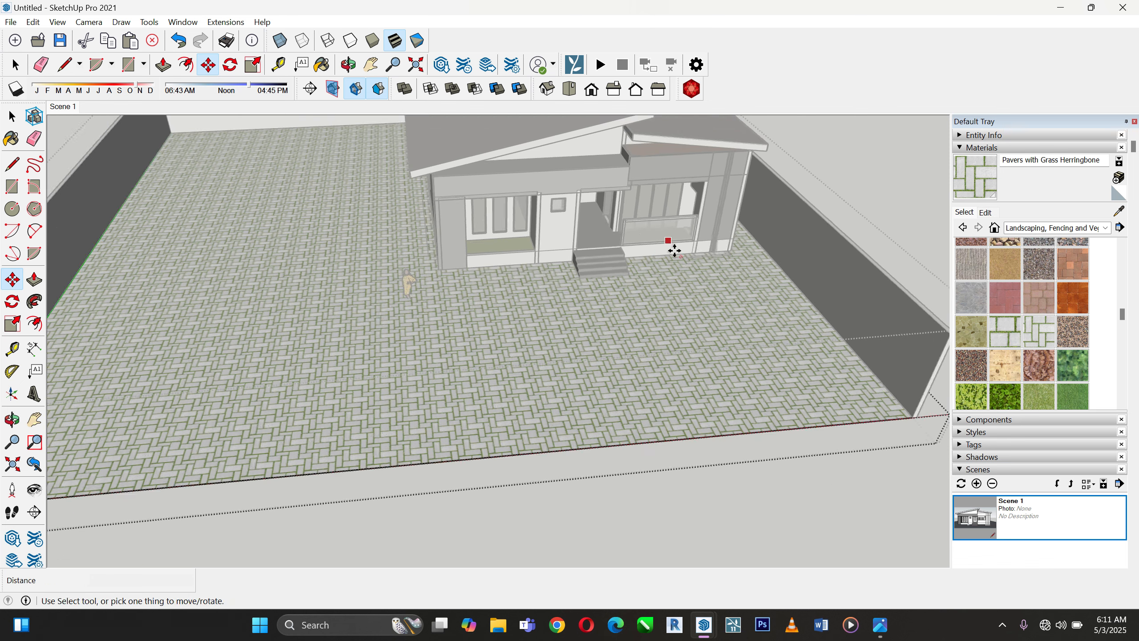
# Copy the ground edge beside the side boundary wall 11000 mm along the red axis across the paved face
pyautogui.scroll(2, 99, 353)
pyautogui.scroll(2, 100, 352)
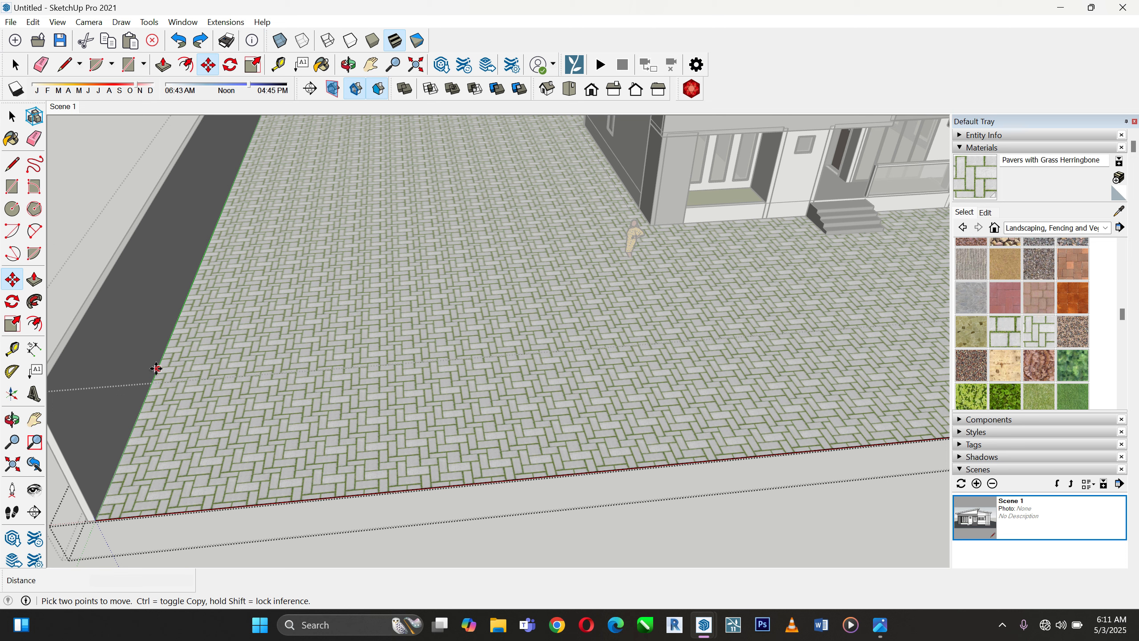
pyautogui.click(156, 369)
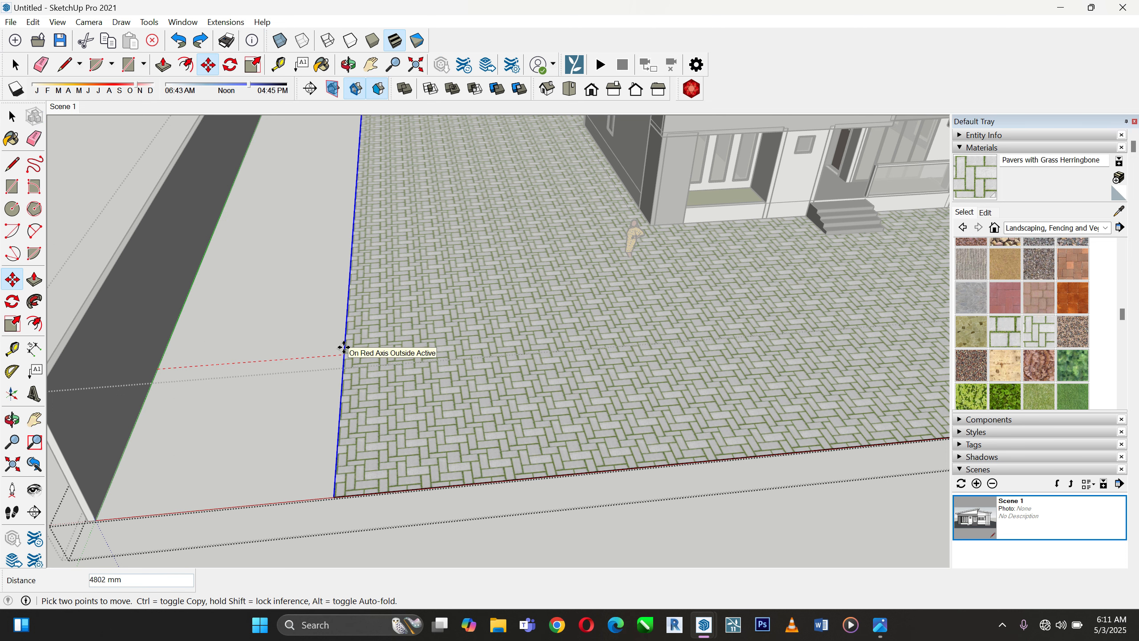
pyautogui.press('ctrl')
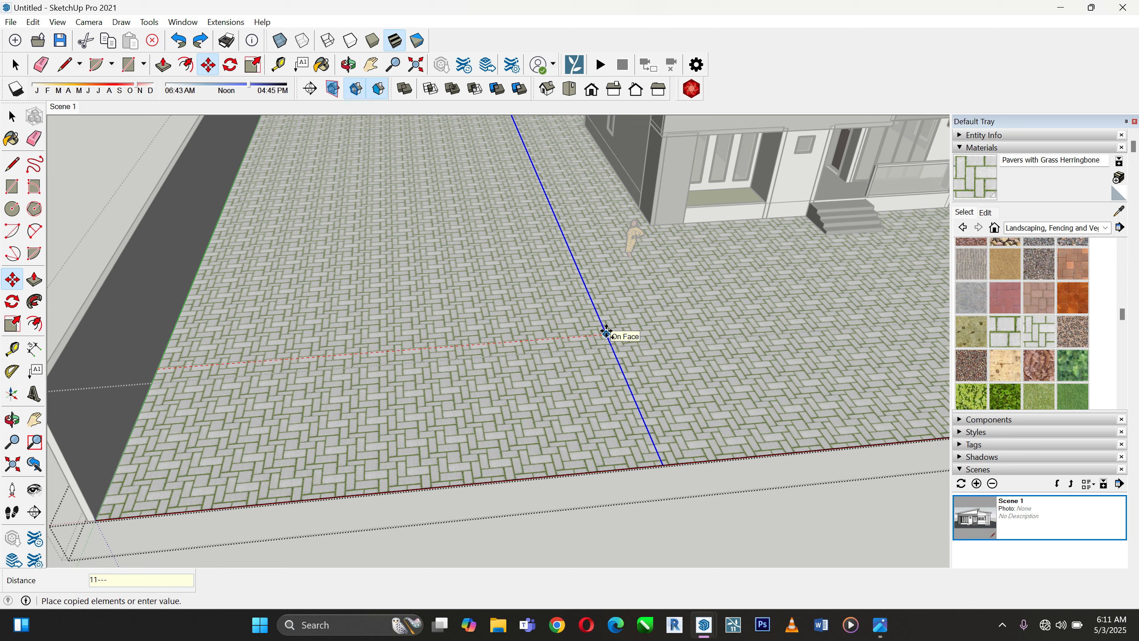
pyautogui.press('BackSpace')
pyautogui.press('Return')
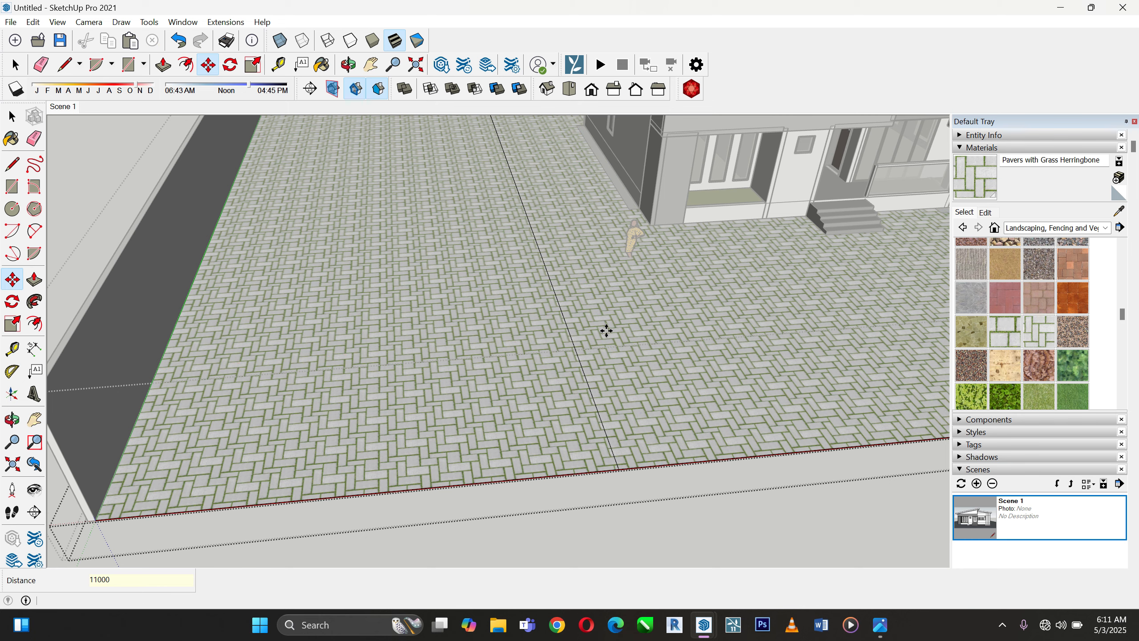
# Paint the ground strip between the side boundary wall and the copied dividing edge with Vegetation Grass Artificial
pyautogui.scroll(-1, 394, 415)
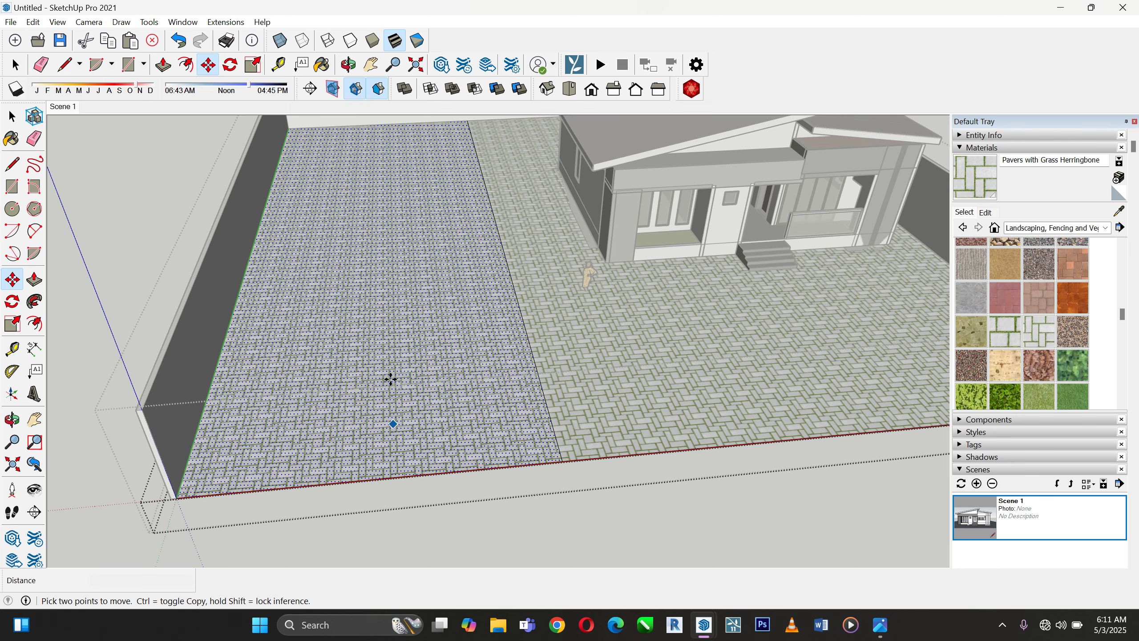
pyautogui.scroll(1, 428, 265)
pyautogui.scroll(-1, 244, 386)
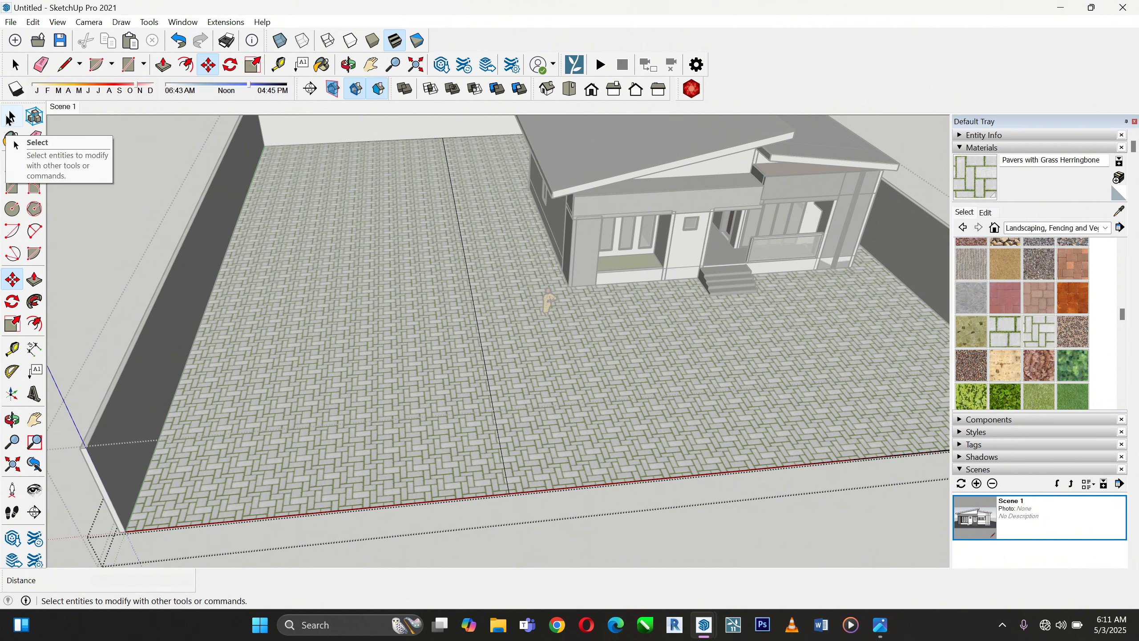
pyautogui.scroll(-2, 199, 254)
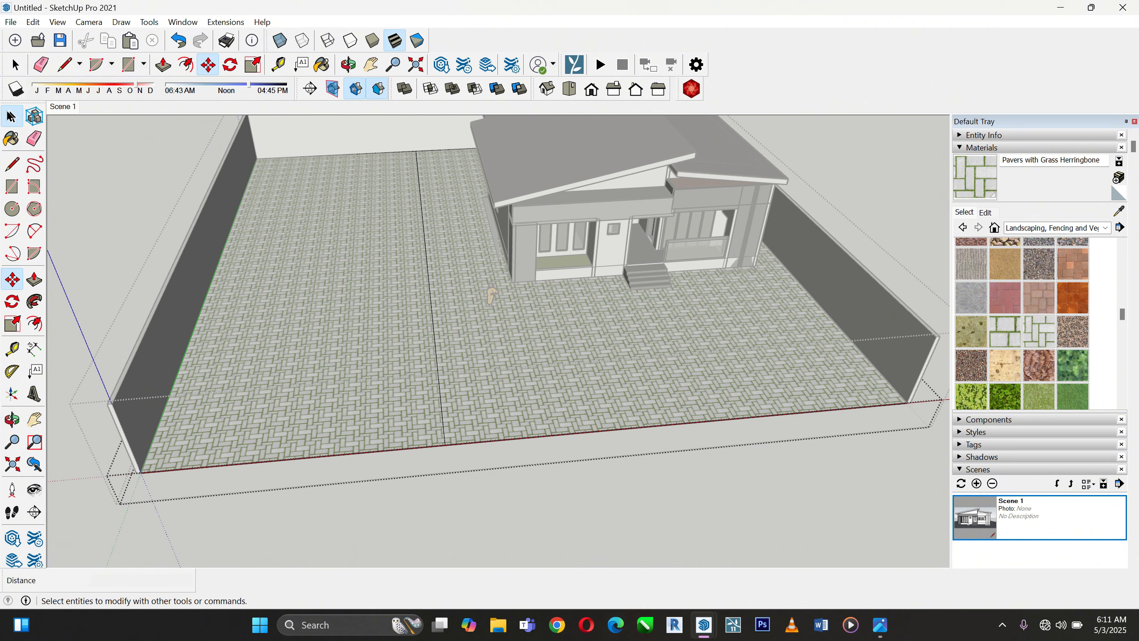
pyautogui.click(12, 117)
pyautogui.click(336, 256)
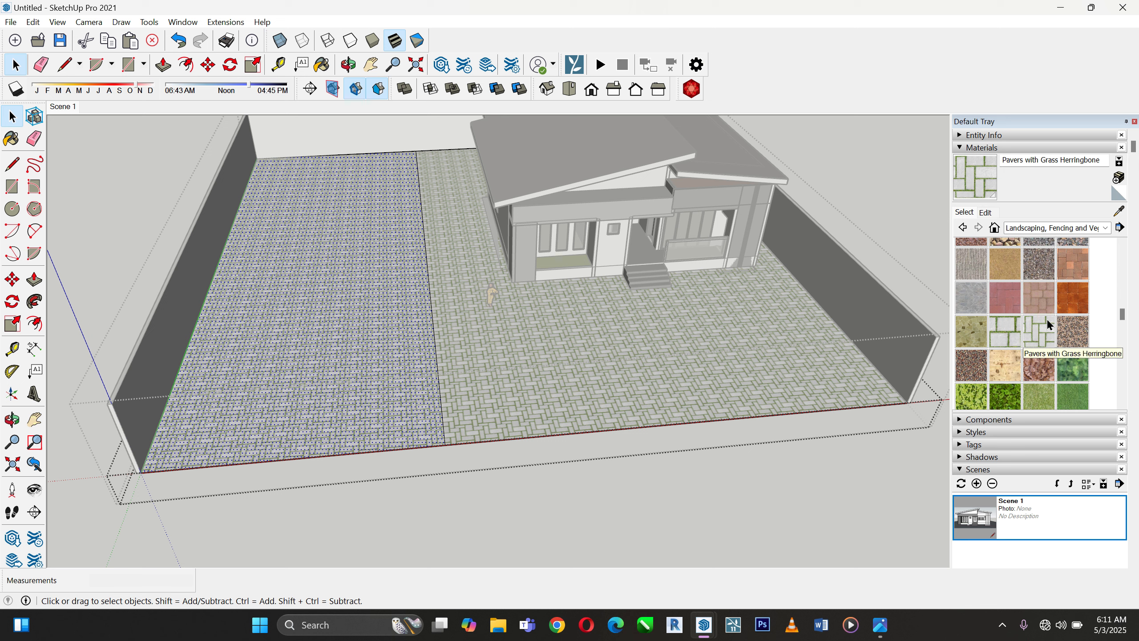
pyautogui.scroll(-1, 1067, 352)
pyautogui.click(1068, 349)
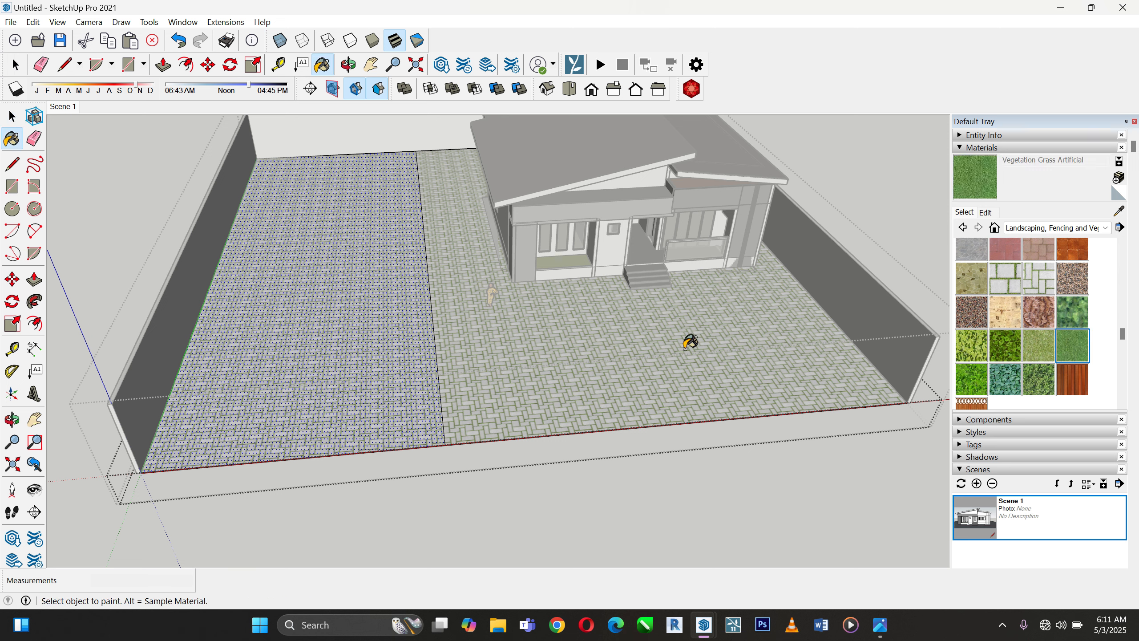
pyautogui.click(392, 332)
pyautogui.click(14, 115)
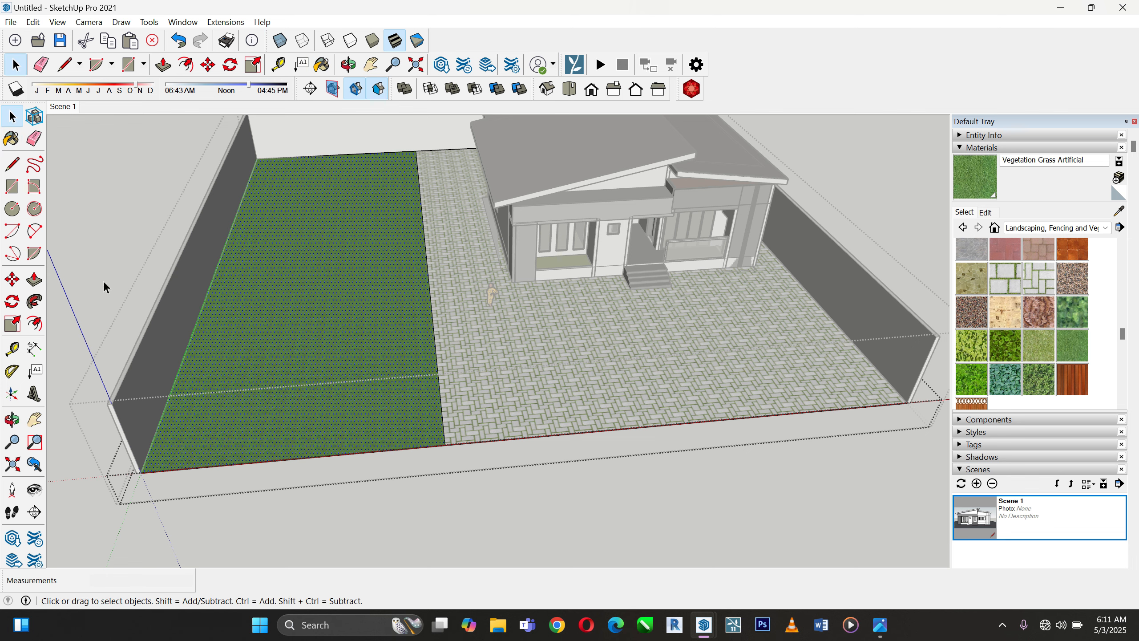
# Examine the lawn and paved ground around the house, closing in on the front porch and its ceiling
pyautogui.scroll(-2, 104, 280)
pyautogui.scroll(3, 432, 221)
pyautogui.click(830, 180)
pyautogui.scroll(3, 557, 201)
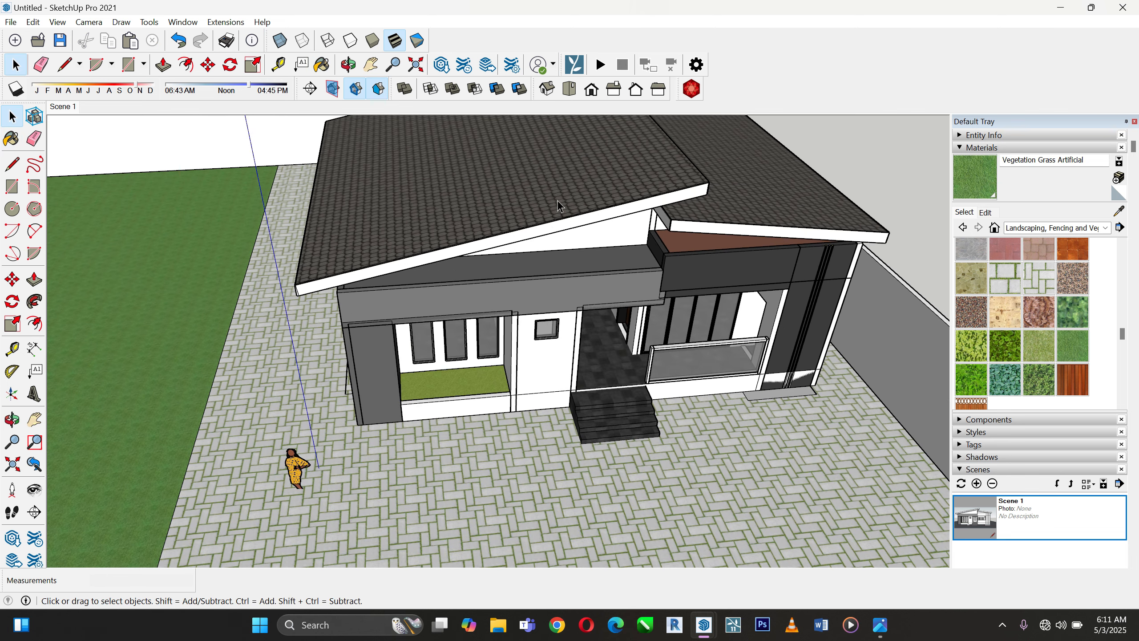
pyautogui.moveTo(557, 201); pyautogui.dragTo(697, 88, button='middle')
pyautogui.scroll(-3, 488, 350)
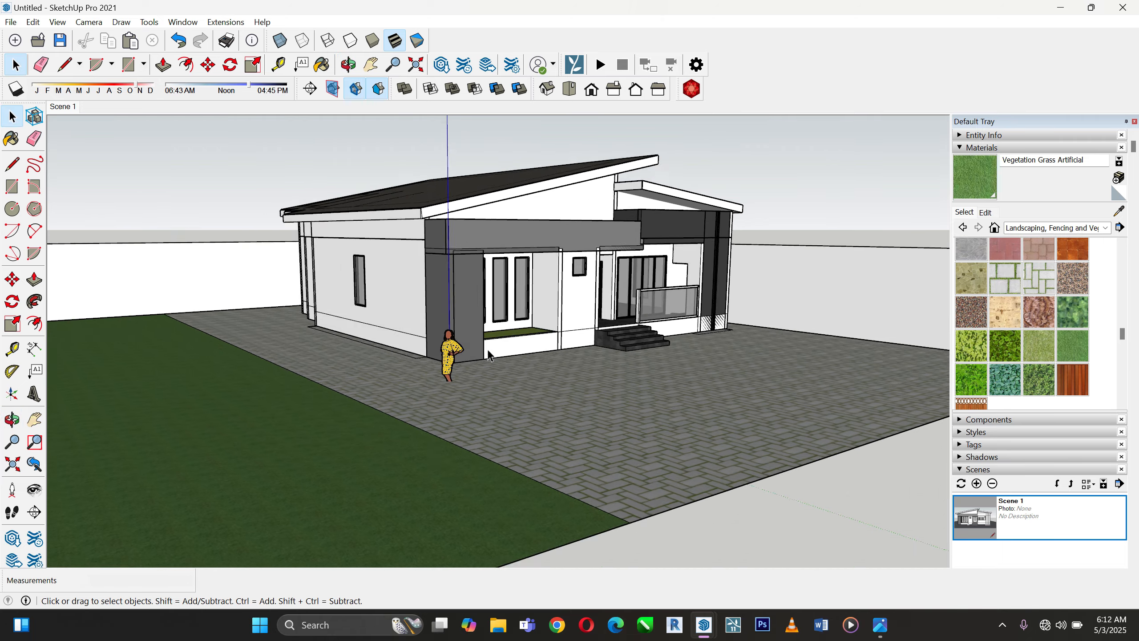
pyautogui.scroll(4, 538, 224)
pyautogui.moveTo(539, 258); pyautogui.dragTo(556, 210, button='middle')
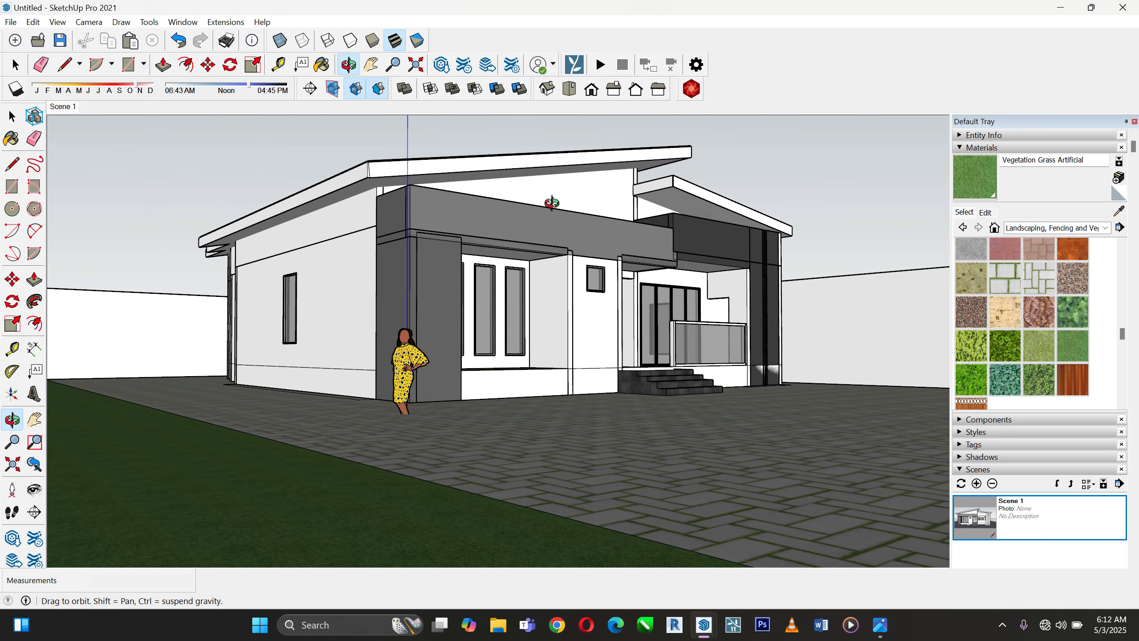
pyautogui.scroll(6, 556, 211)
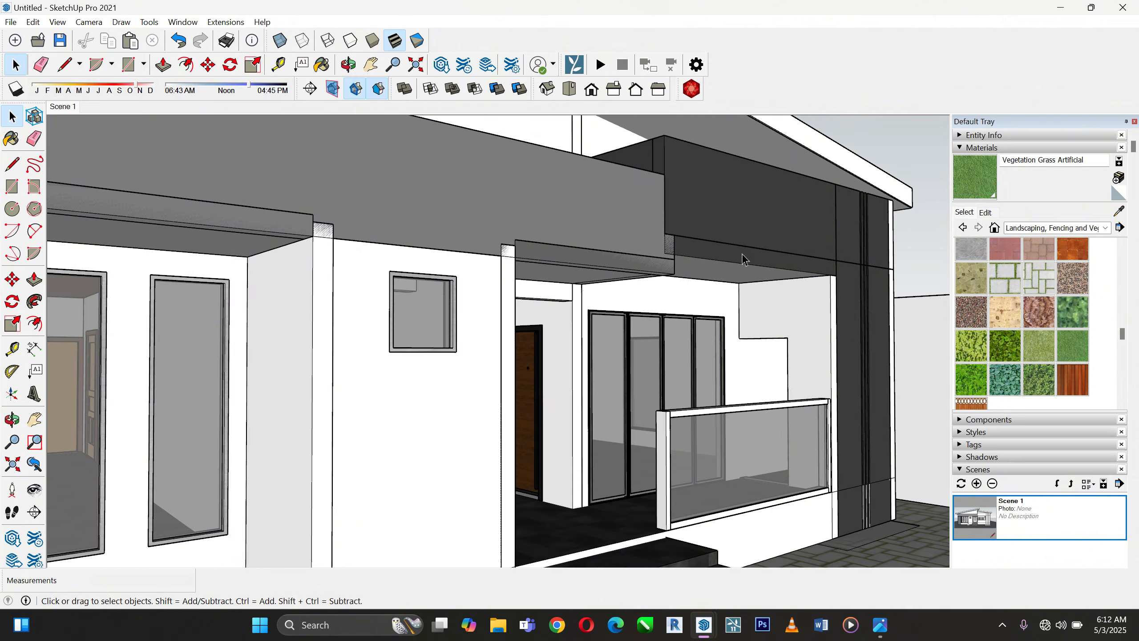
pyautogui.moveTo(742, 260); pyautogui.dragTo(688, 231, button='middle')
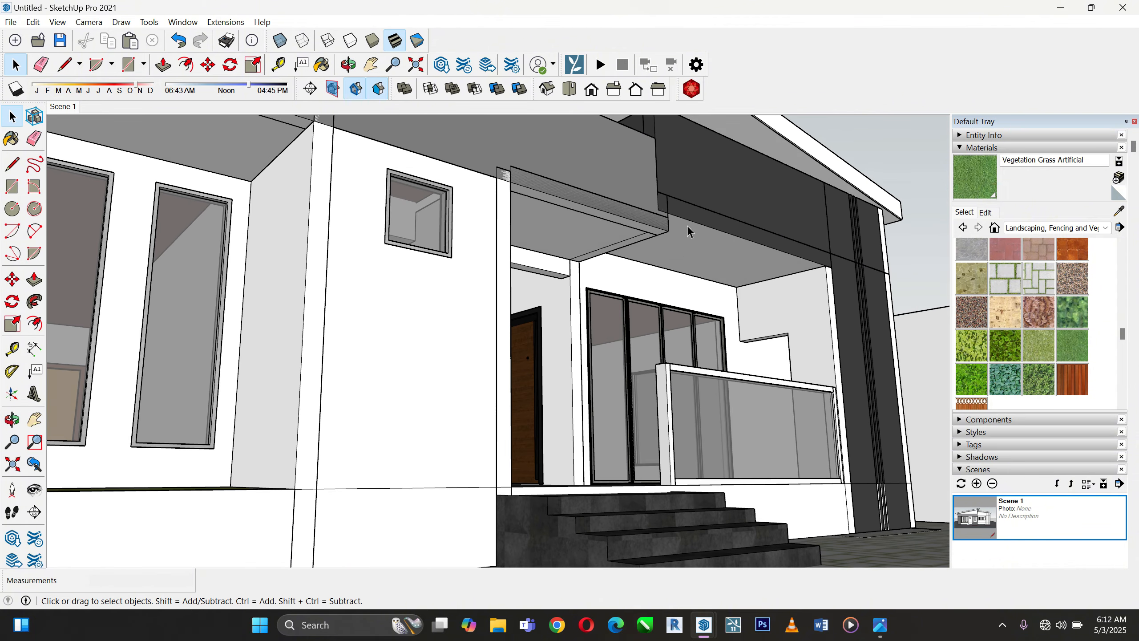
# Switch to File Explorer and look through the Downloads and Sketchup folders for a light model
pyautogui.click(501, 633)
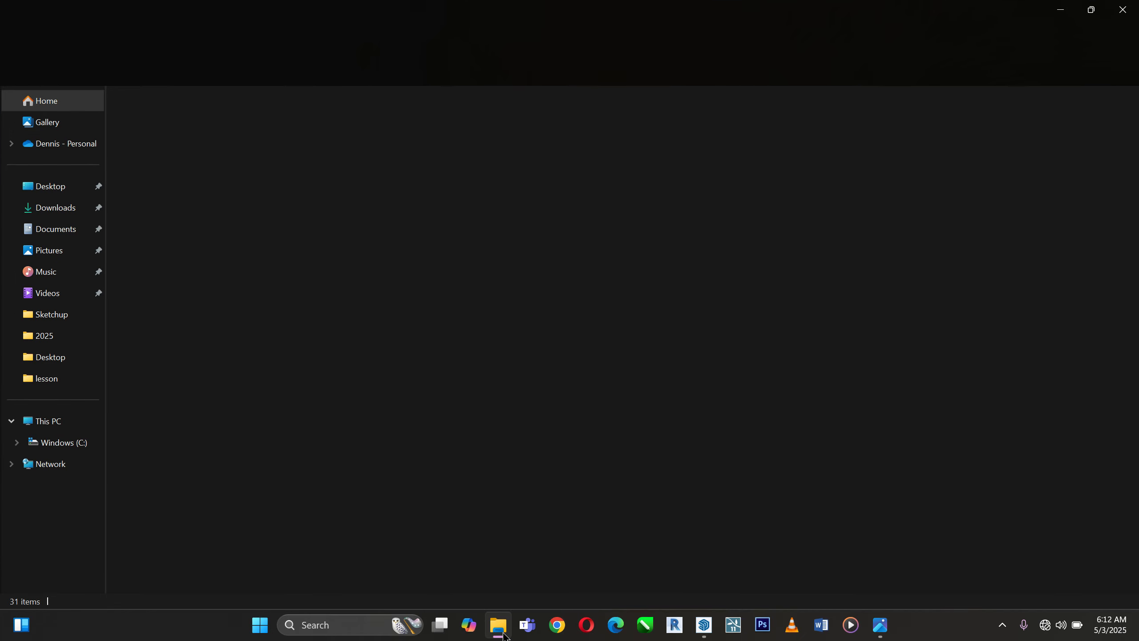
pyautogui.click(57, 215)
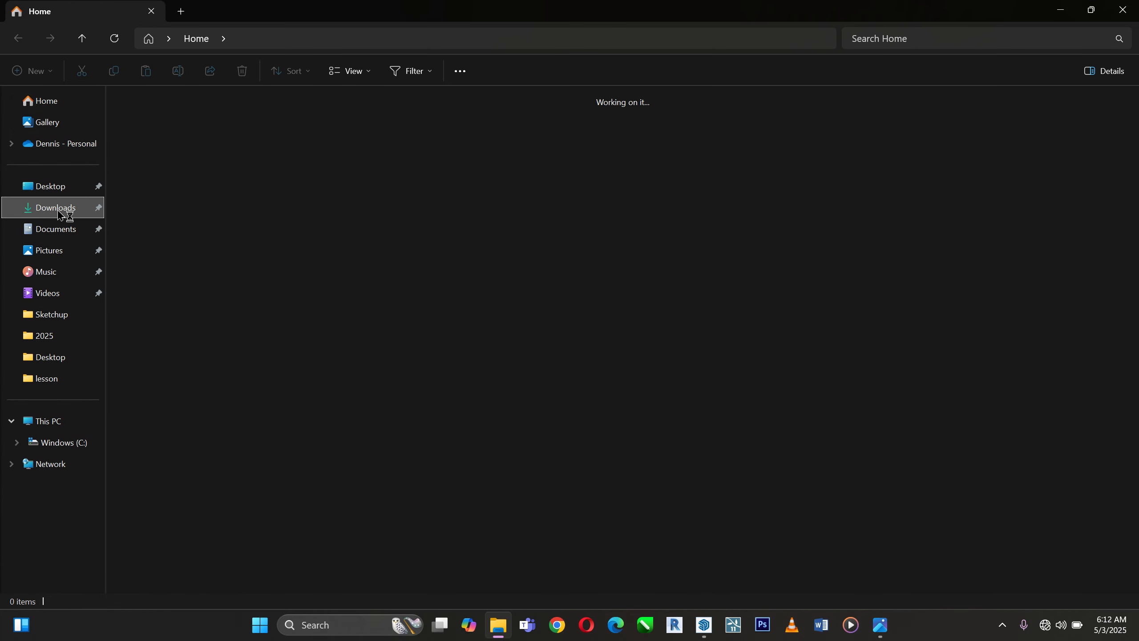
pyautogui.scroll(-20, 354, 246)
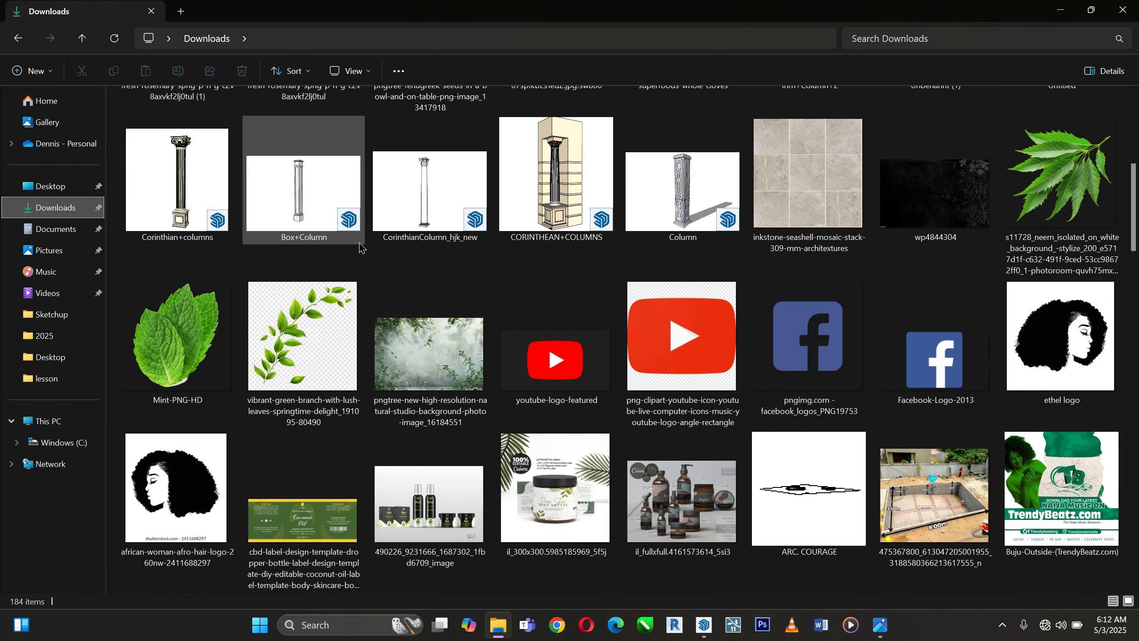
pyautogui.scroll(-20, 359, 246)
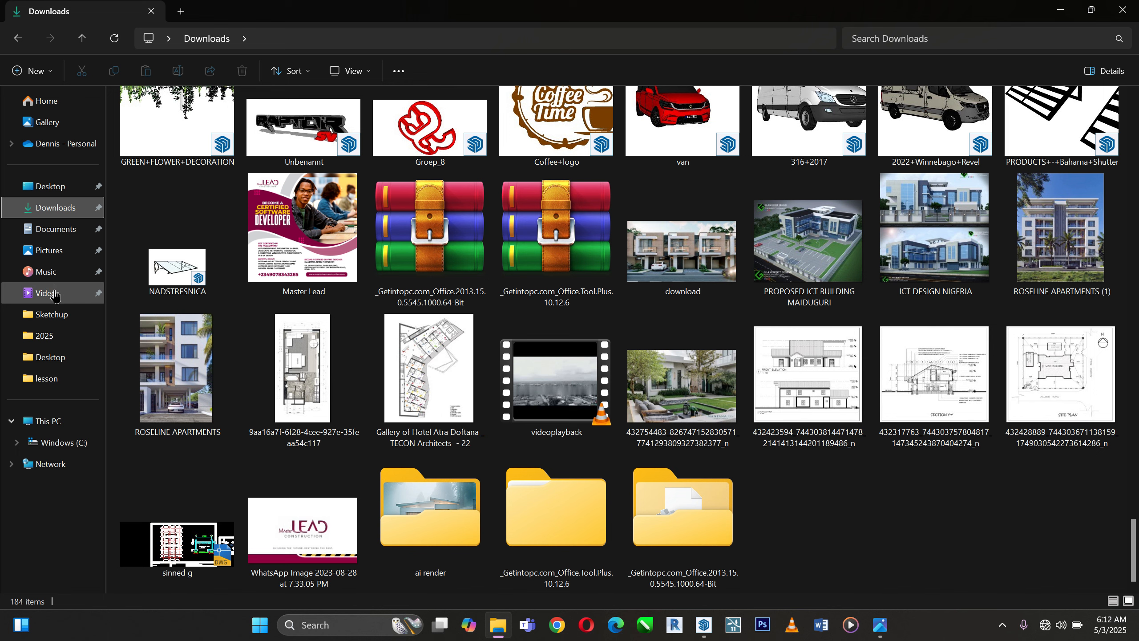
pyautogui.click(56, 314)
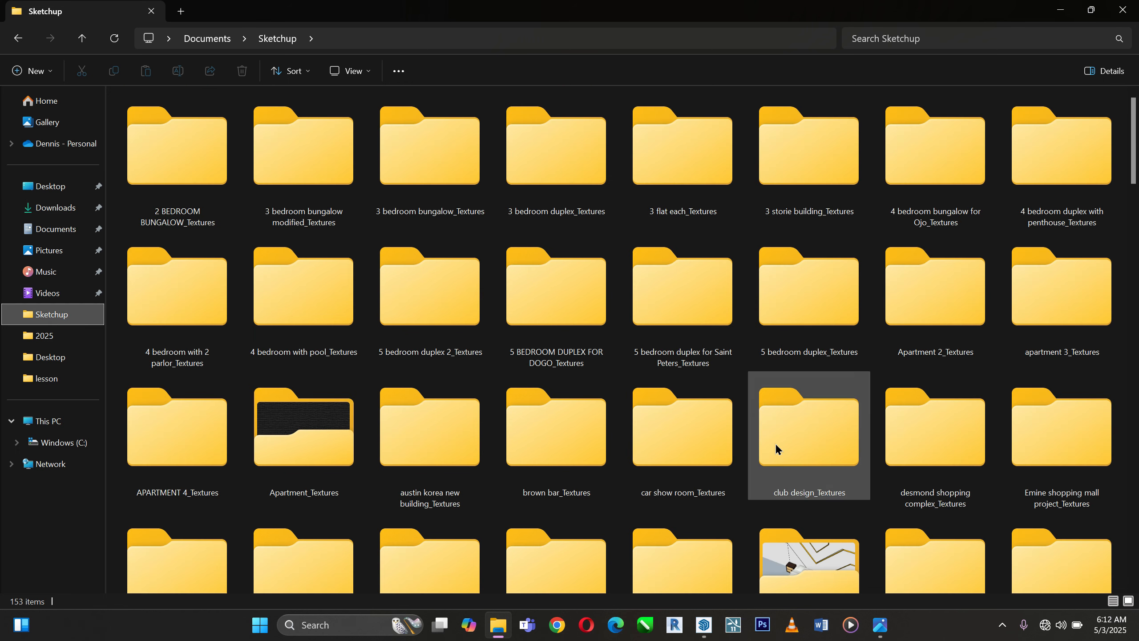
pyautogui.scroll(-8, 775, 445)
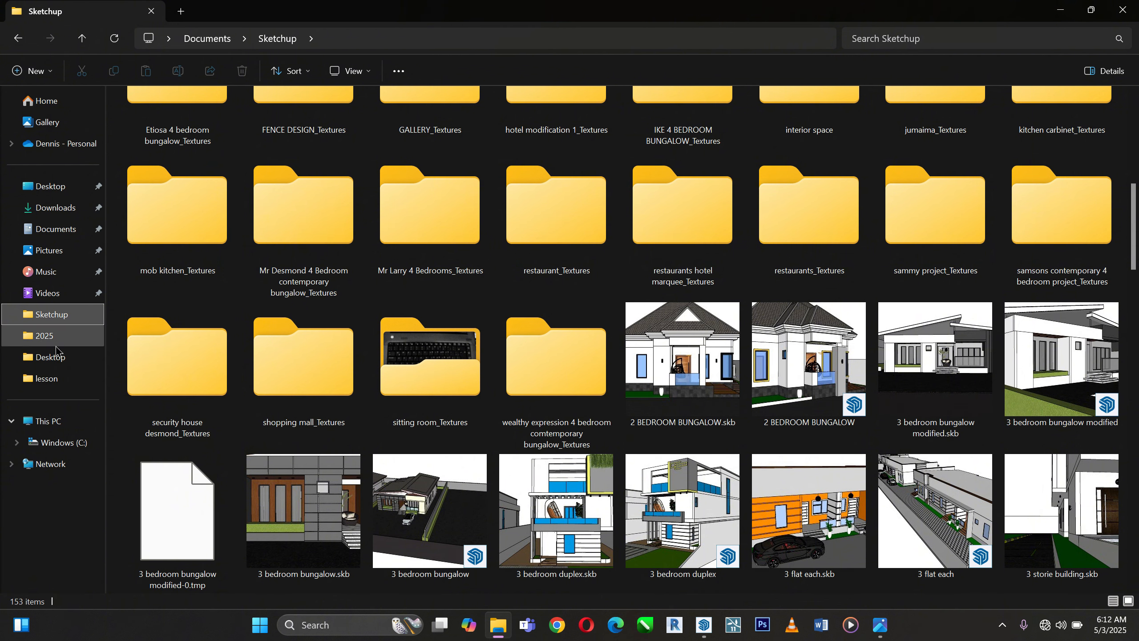
# Open the light folder inside the sketchup family folder in Documents
pyautogui.click(65, 229)
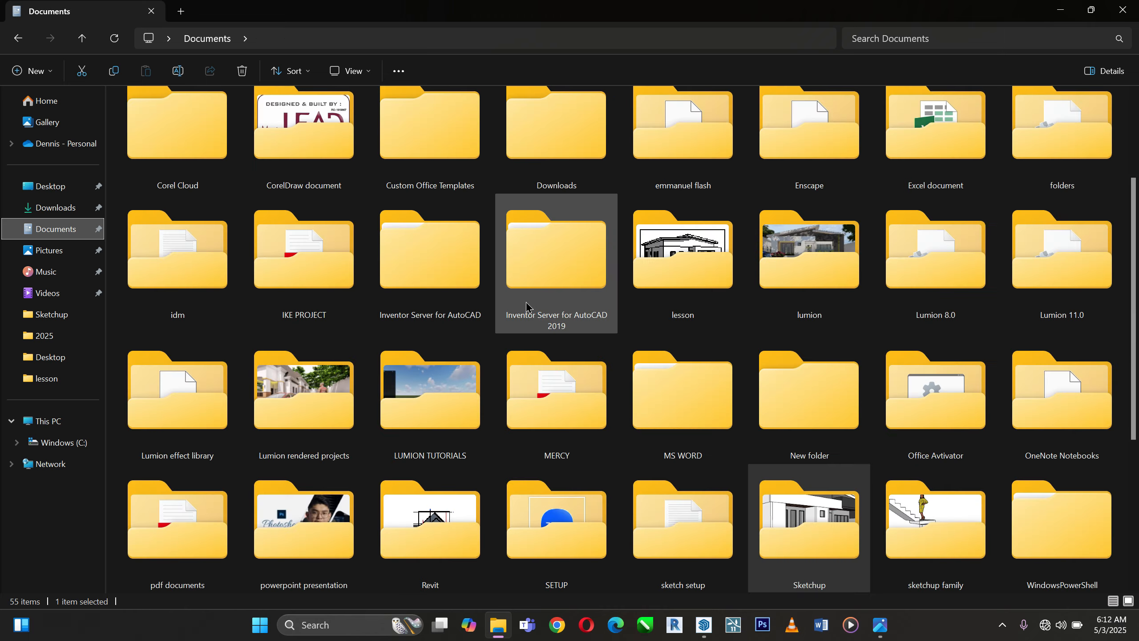
pyautogui.scroll(-5, 678, 381)
pyautogui.click(678, 382)
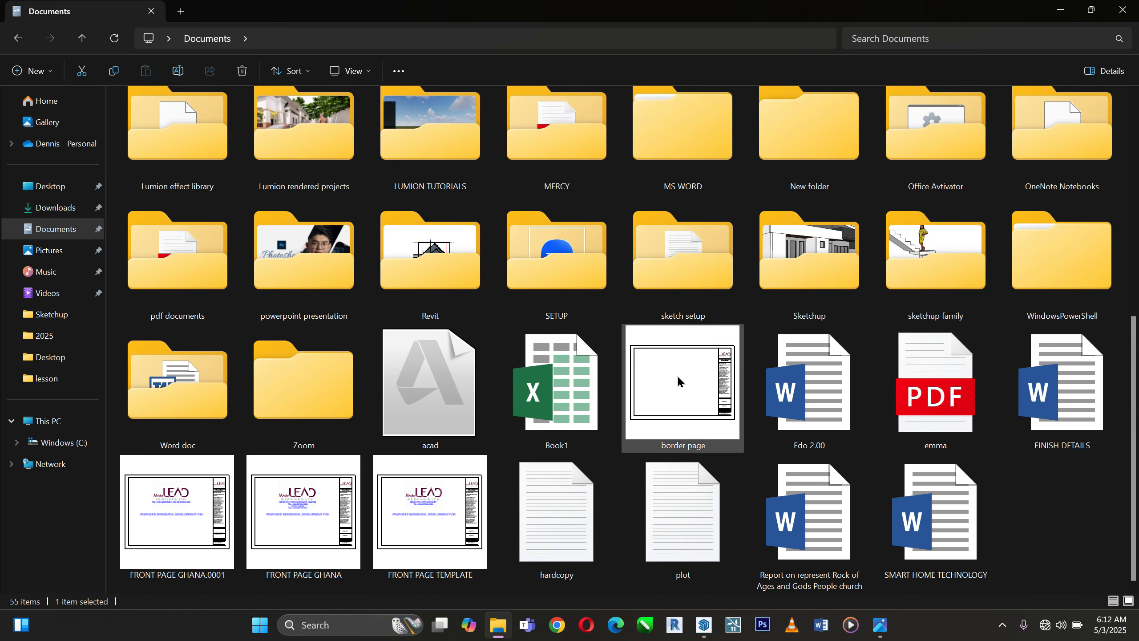
pyautogui.doubleClick(926, 255)
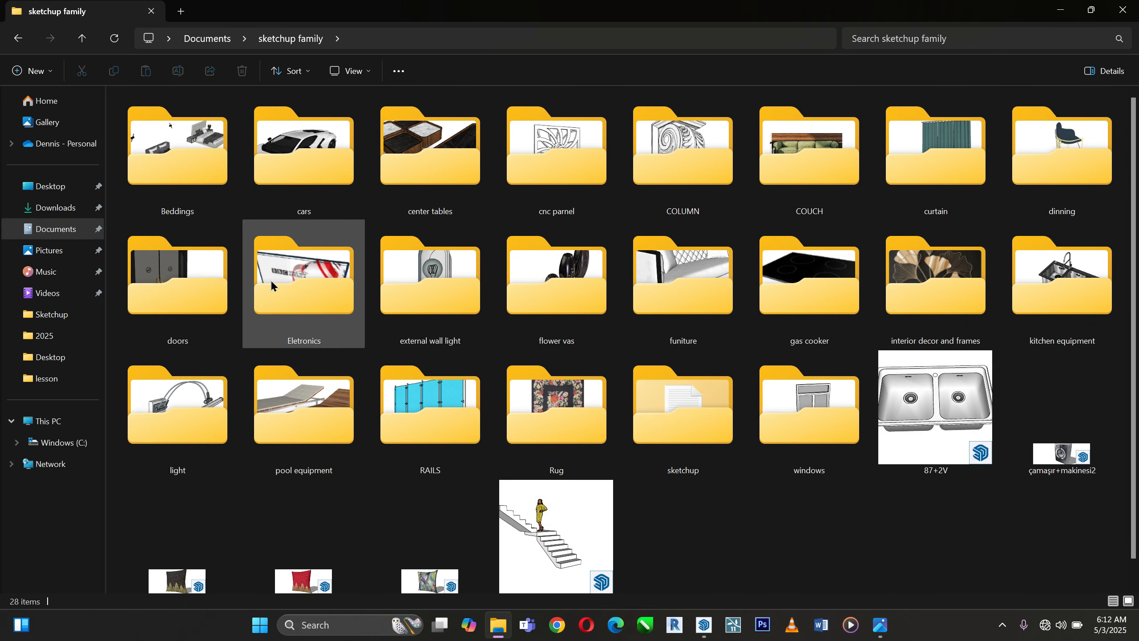
pyautogui.click(414, 303)
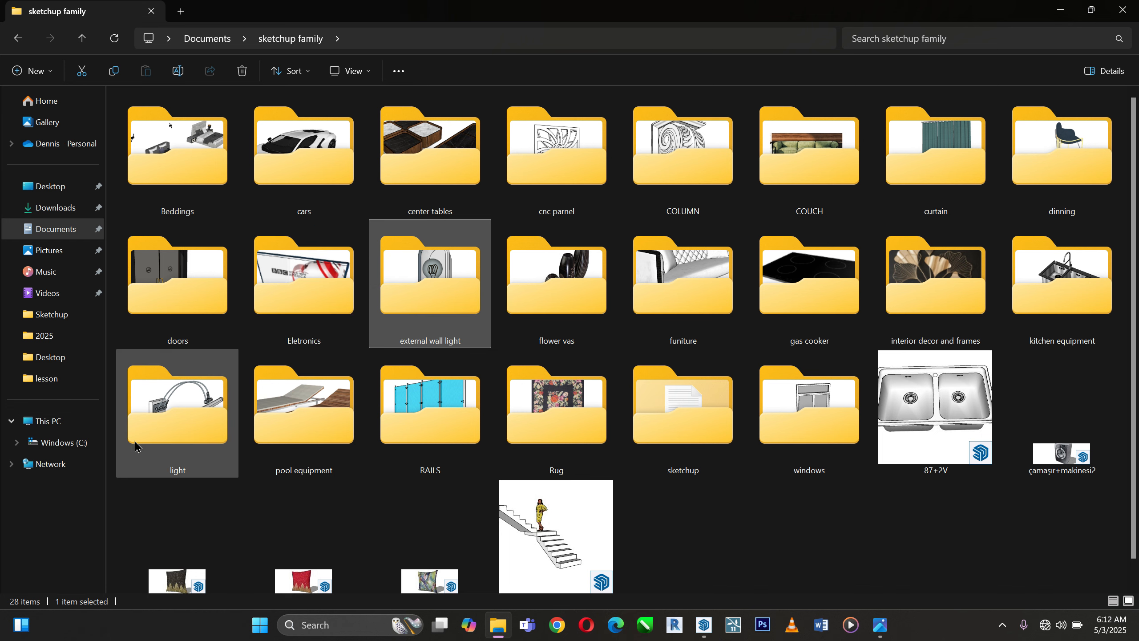
pyautogui.doubleClick(159, 422)
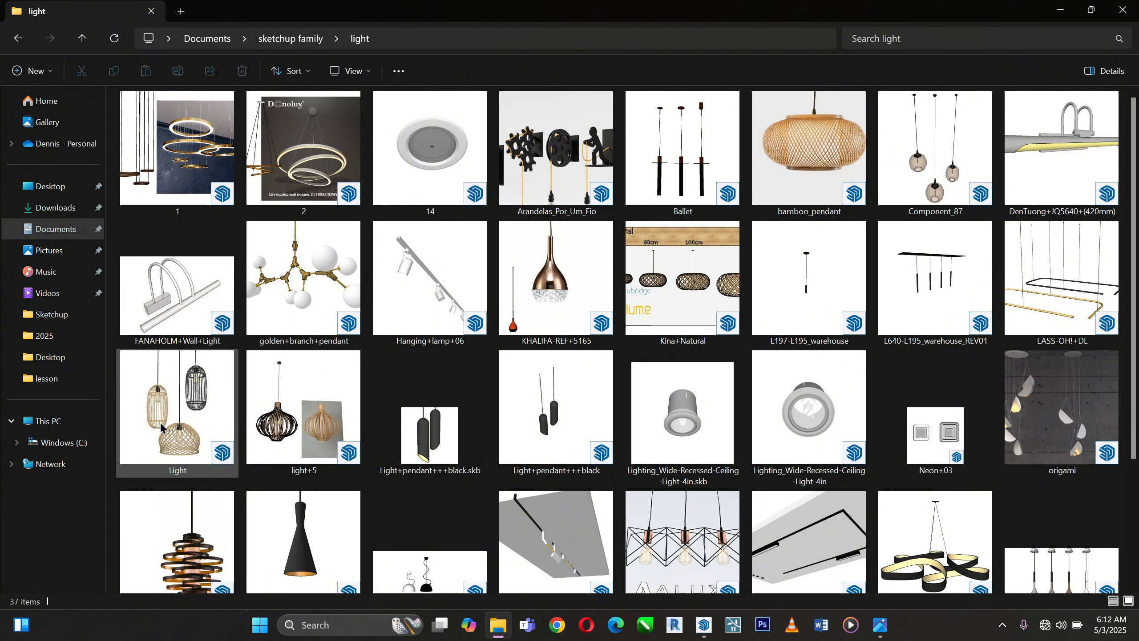
# Insert the Lighting_Wide-Recessed-Ceiling-Light-4in model into the SketchUp scene beside the porch railing
pyautogui.click(662, 425)
pyautogui.click(819, 419)
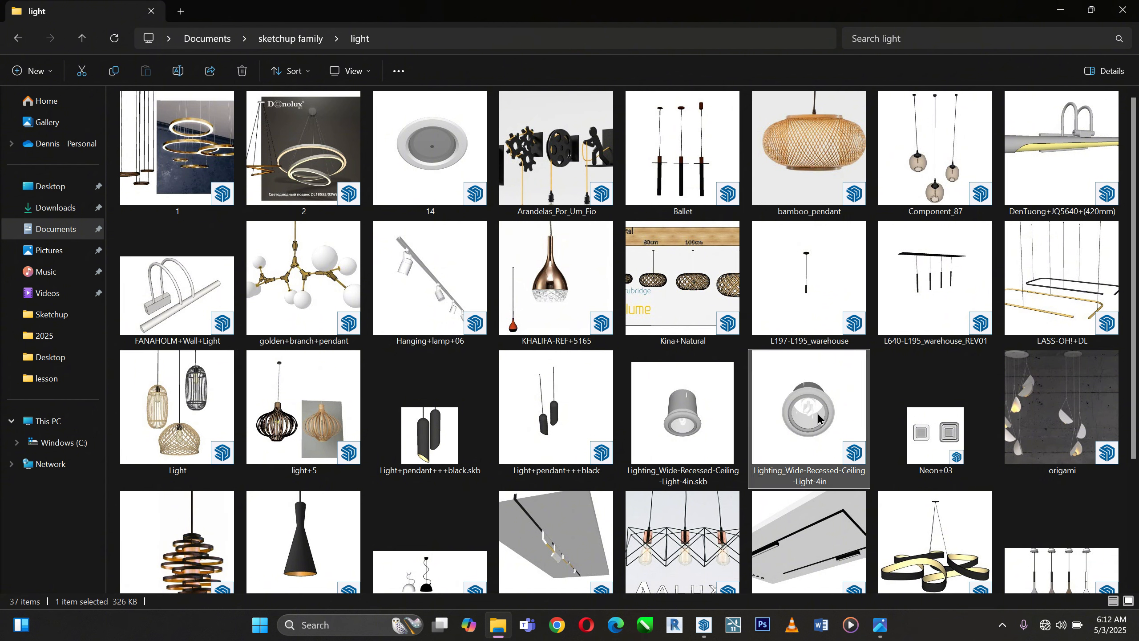
pyautogui.moveTo(833, 397)
pyautogui.mouseDown()
pyautogui.moveTo(798, 529)
pyautogui.moveTo(729, 621)
pyautogui.moveTo(704, 628)
pyautogui.moveTo(650, 569)
pyautogui.mouseUp()
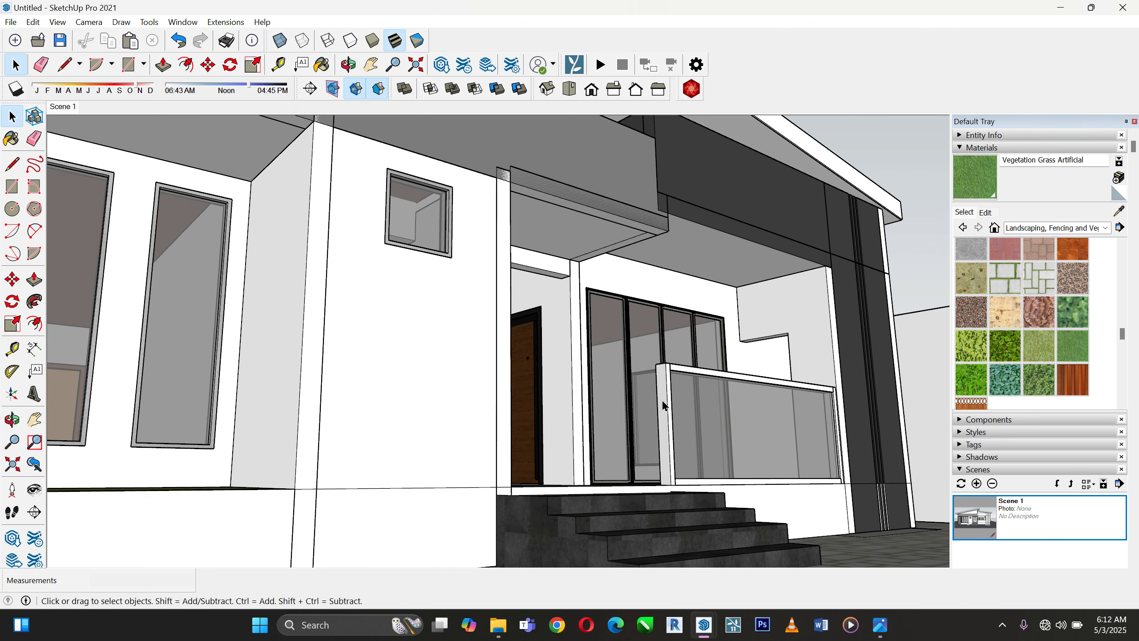
# Move the recessed light from the porch railing post onto the porch ceiling near its inner corner above the windows
pyautogui.scroll(4, 667, 372)
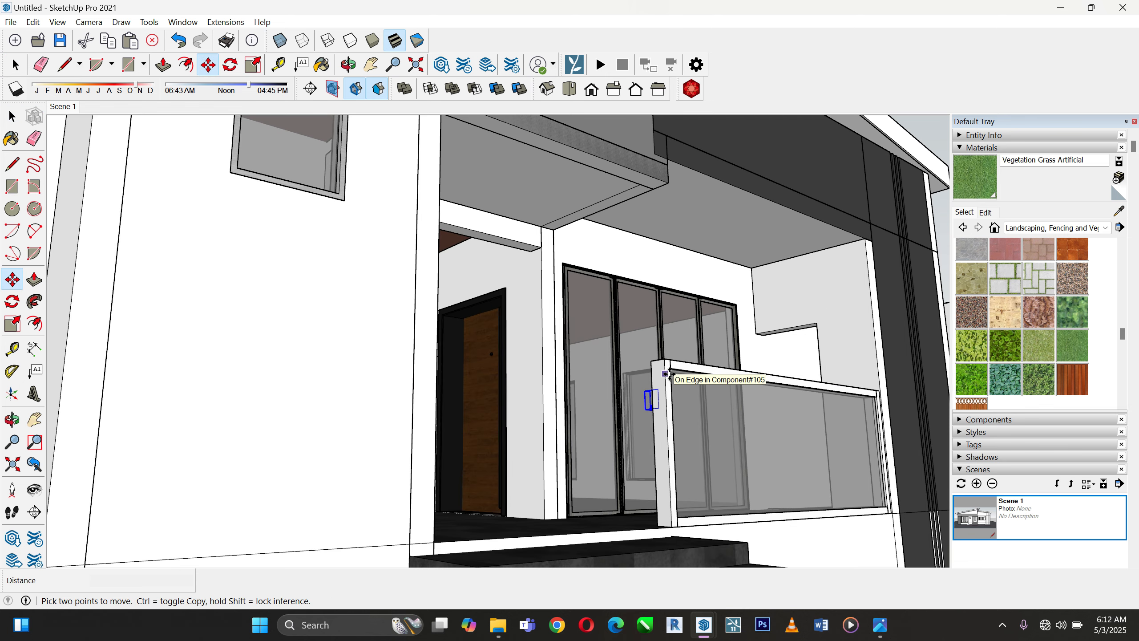
pyautogui.moveTo(666, 373); pyautogui.dragTo(660, 415, button='middle')
pyautogui.click(645, 437)
pyautogui.scroll(-3, 645, 436)
pyautogui.scroll(4, 758, 246)
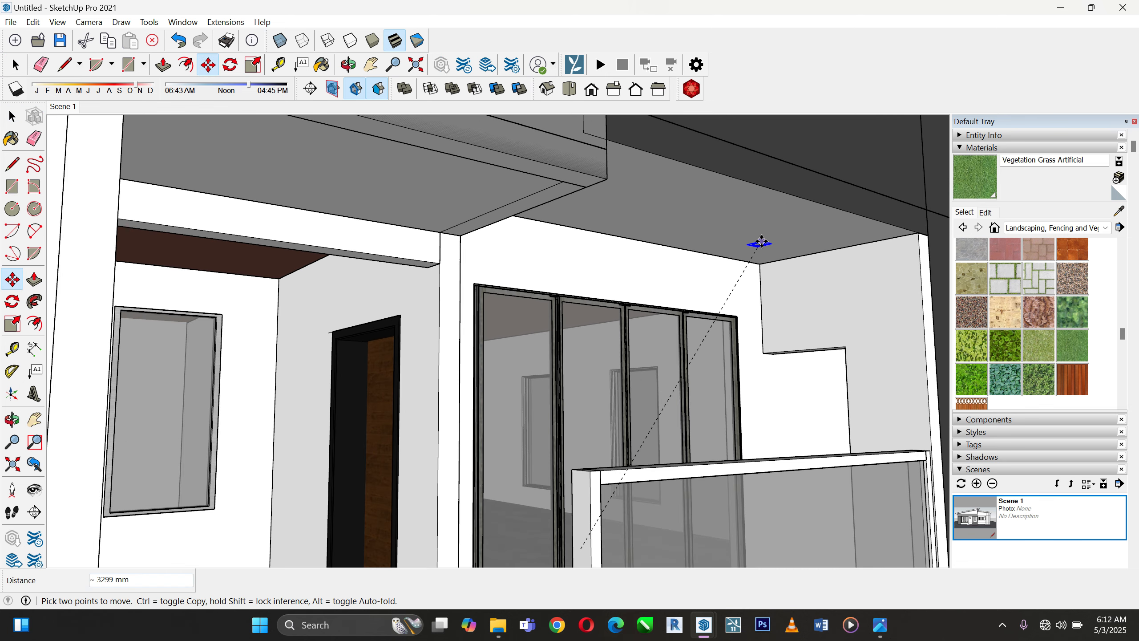
pyautogui.click(794, 245)
# Lower the recessed light 10 mm along the blue axis from the porch ceiling
pyautogui.moveTo(794, 245); pyautogui.dragTo(690, 143, button='middle')
pyautogui.scroll(-3, 805, 293)
pyautogui.scroll(2, 816, 168)
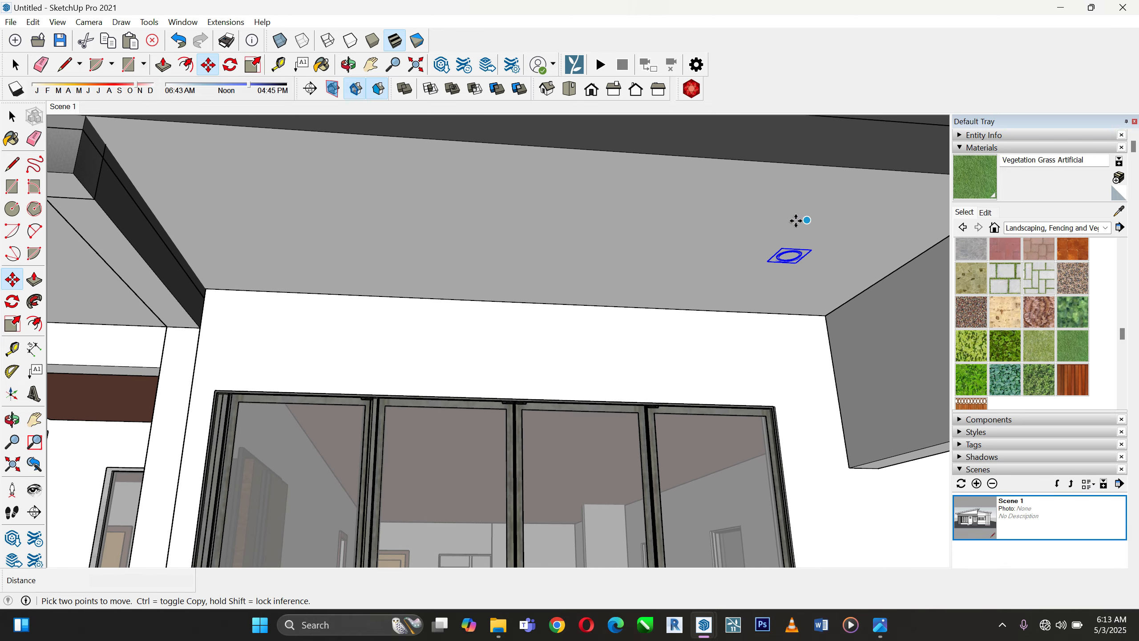
pyautogui.scroll(-2, 486, 314)
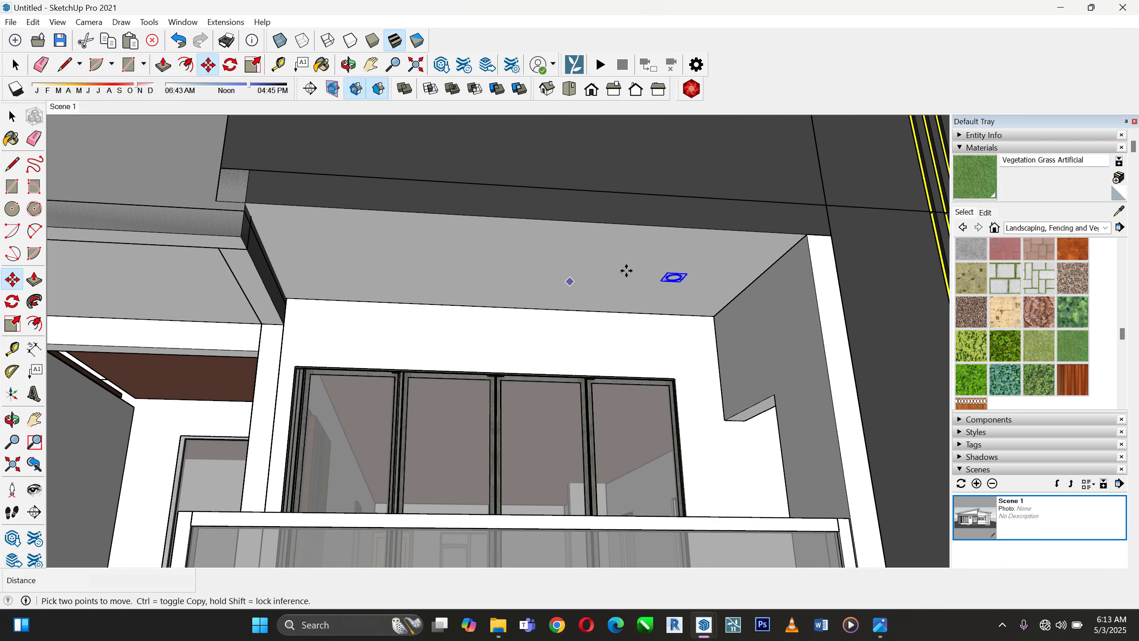
pyautogui.scroll(1, 822, 258)
pyautogui.scroll(3, 785, 233)
pyautogui.scroll(2, 654, 376)
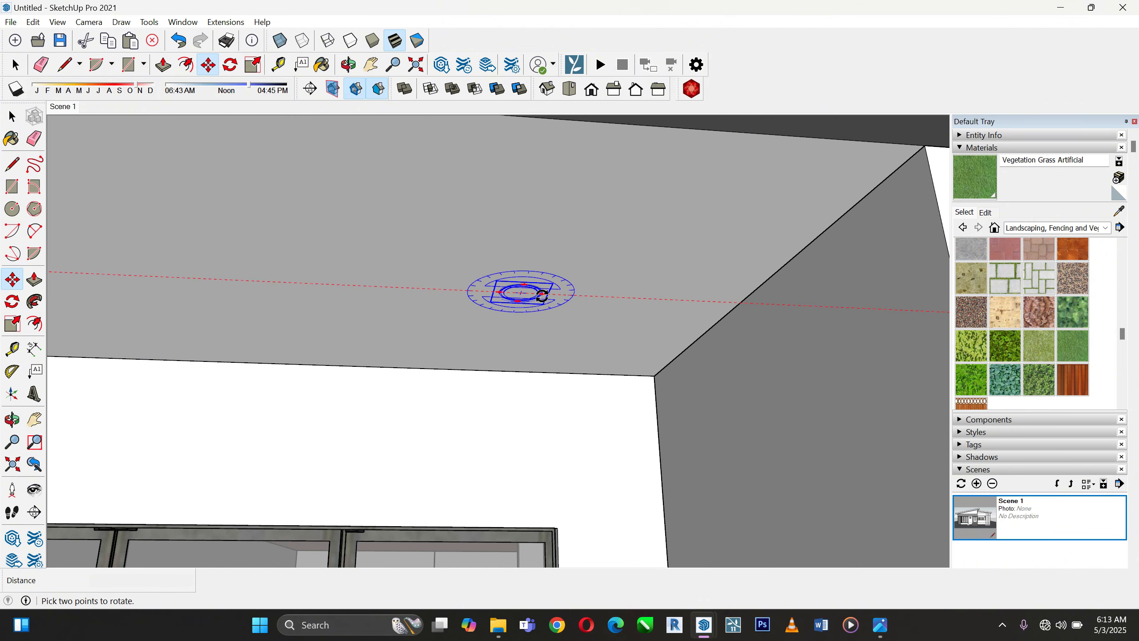
pyautogui.click(654, 376)
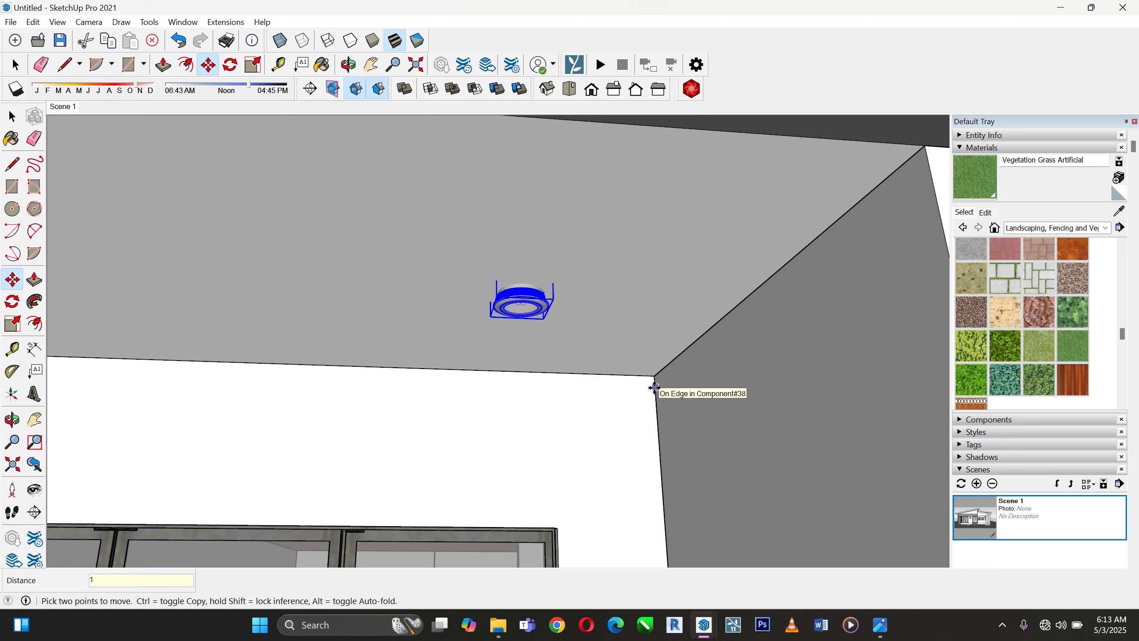
pyautogui.press('Escape')
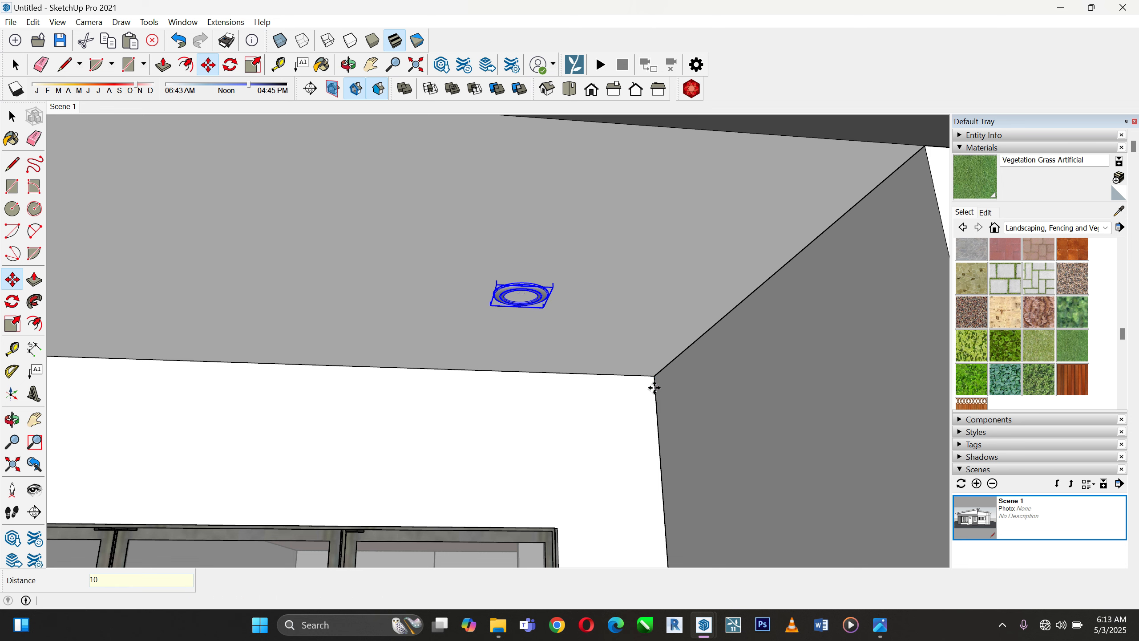
# Check the porch ceiling light layout in the reference image 3 bedroom 2.jpg
pyautogui.scroll(-8, 778, 392)
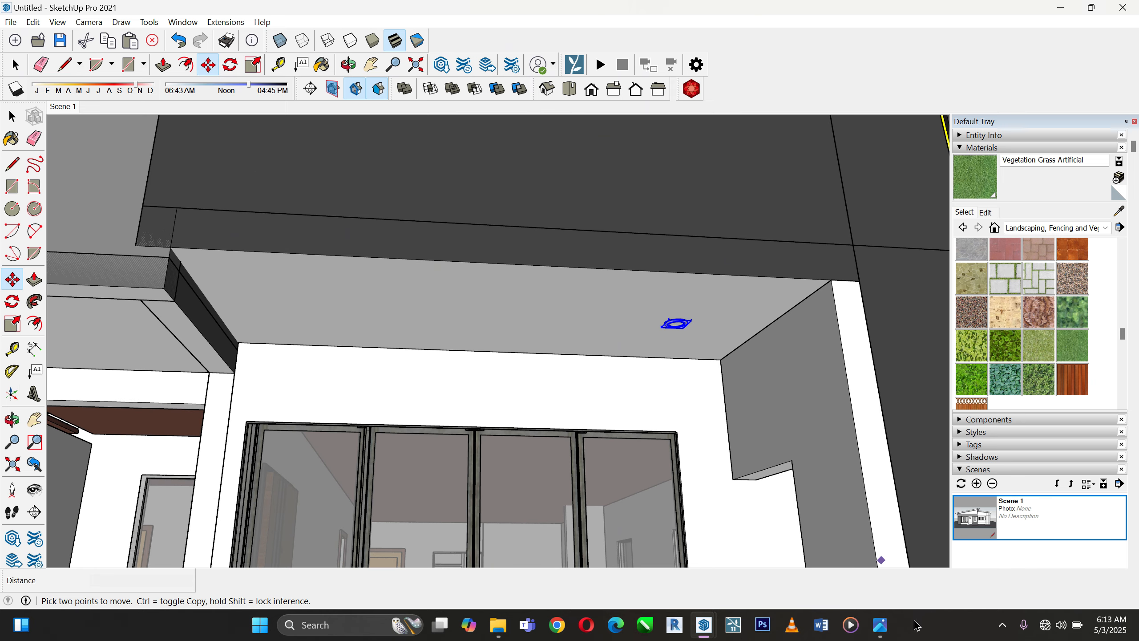
pyautogui.click(879, 625)
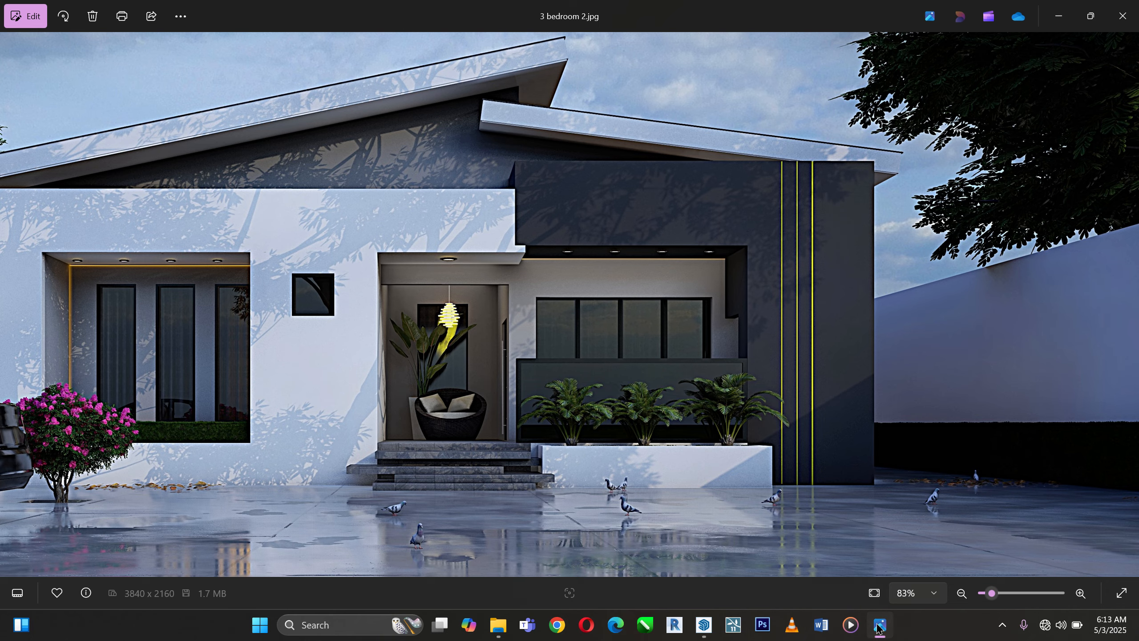
pyautogui.click(879, 626)
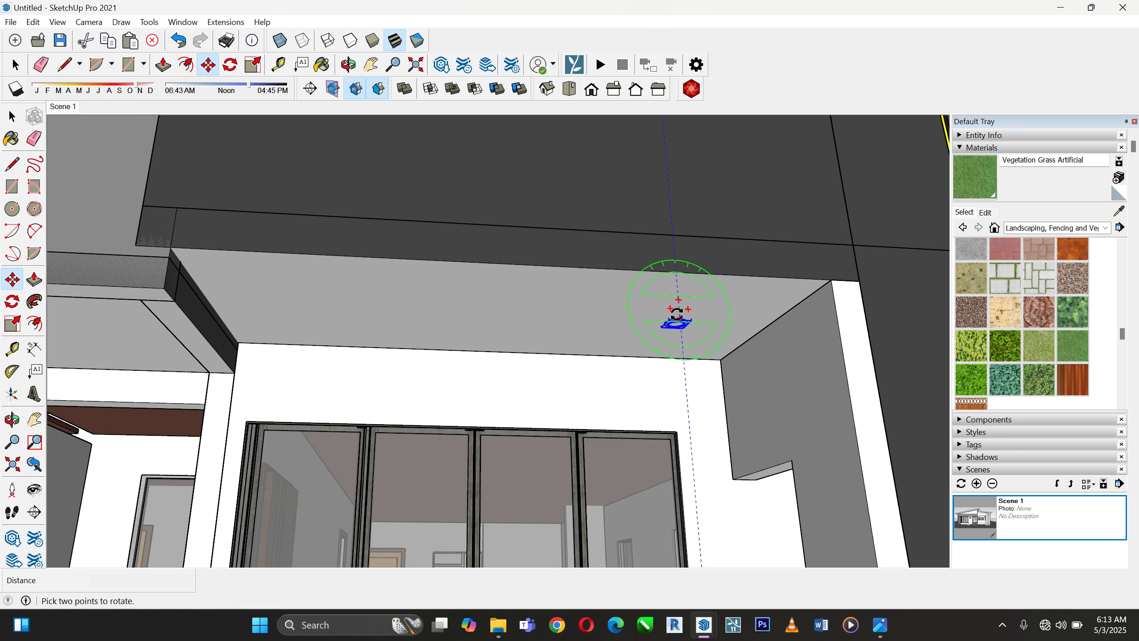
pyautogui.click(689, 295)
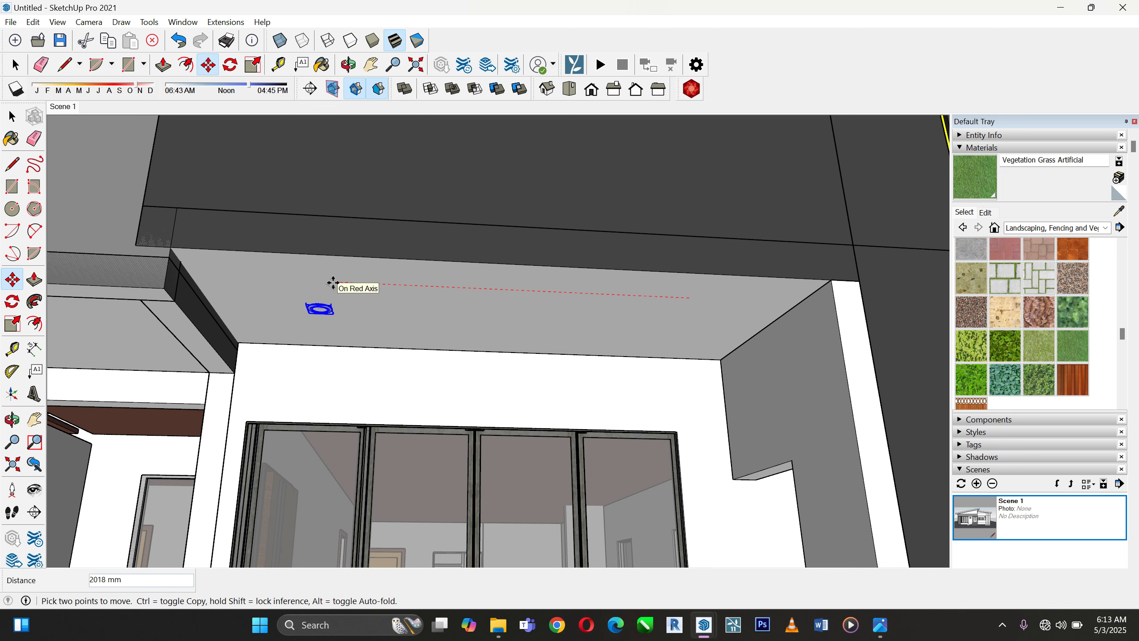
pyautogui.press('ctrl')
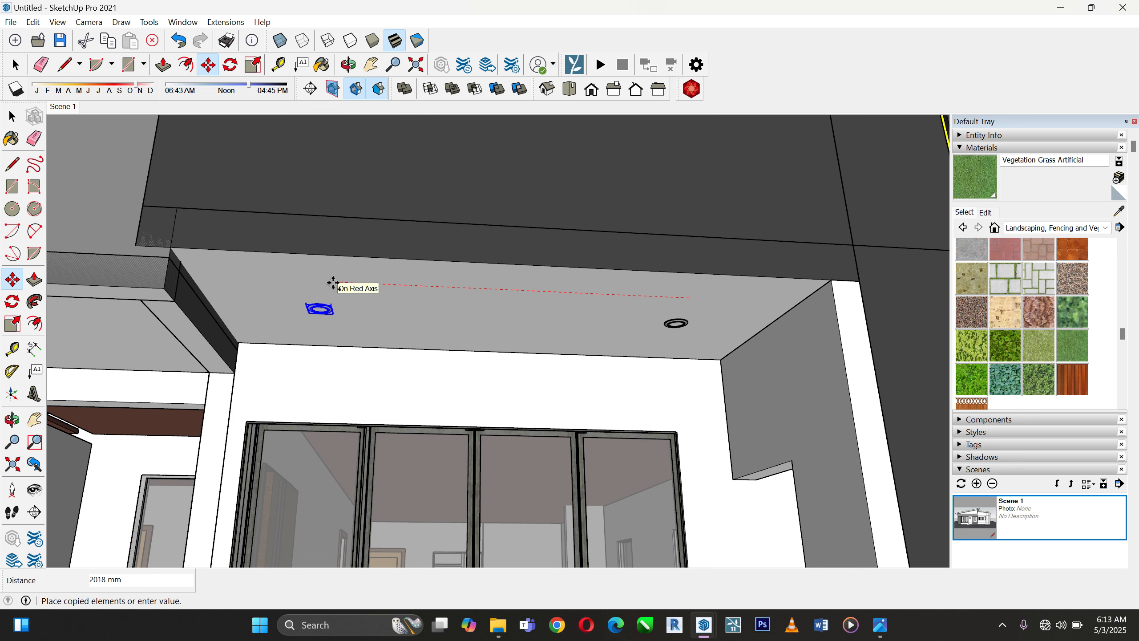
pyautogui.write('/3')
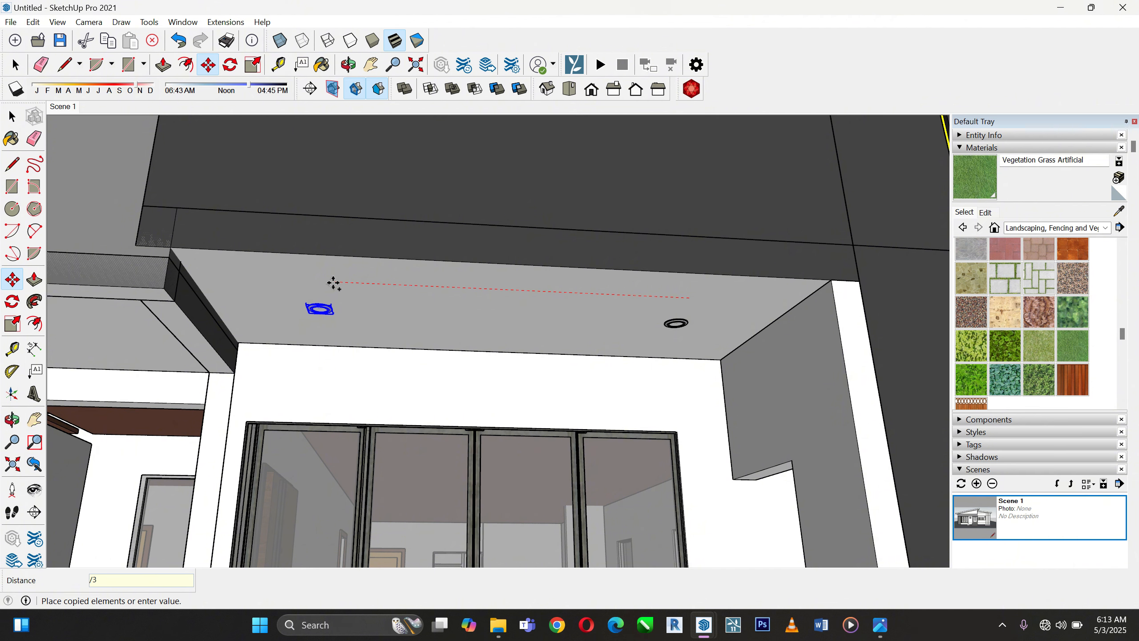
pyautogui.press('Return')
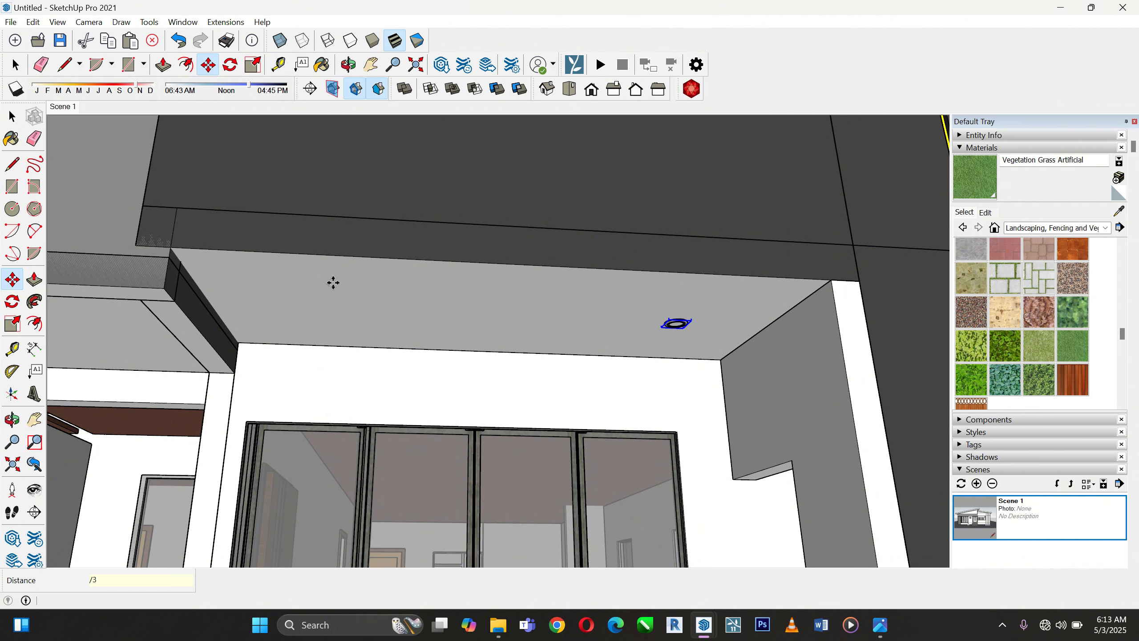
pyautogui.hotkey('ctrl', 'z')
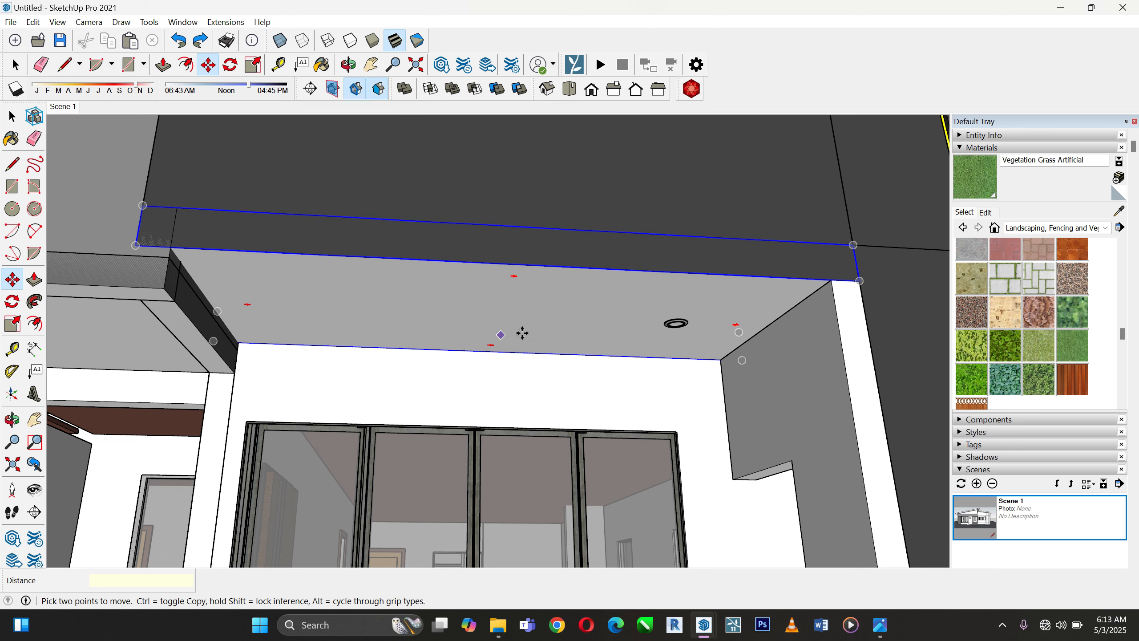
# Copy the recessed light about 2314 mm along the red axis across the porch ceiling and array copies at three equal divisions
pyautogui.click(675, 322)
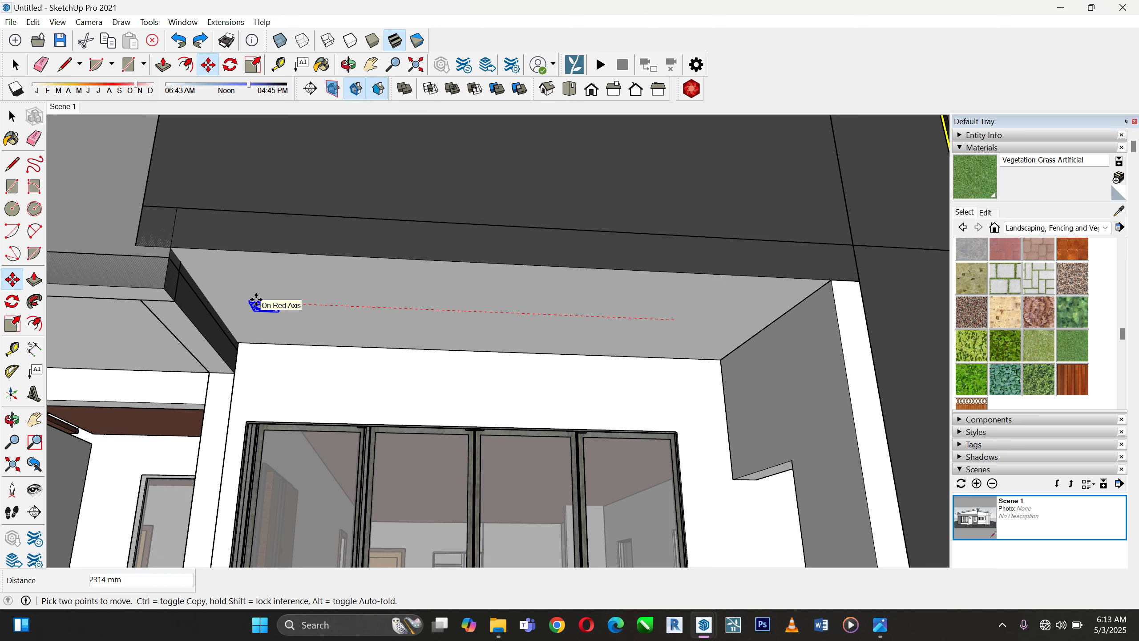
pyautogui.press('ctrl')
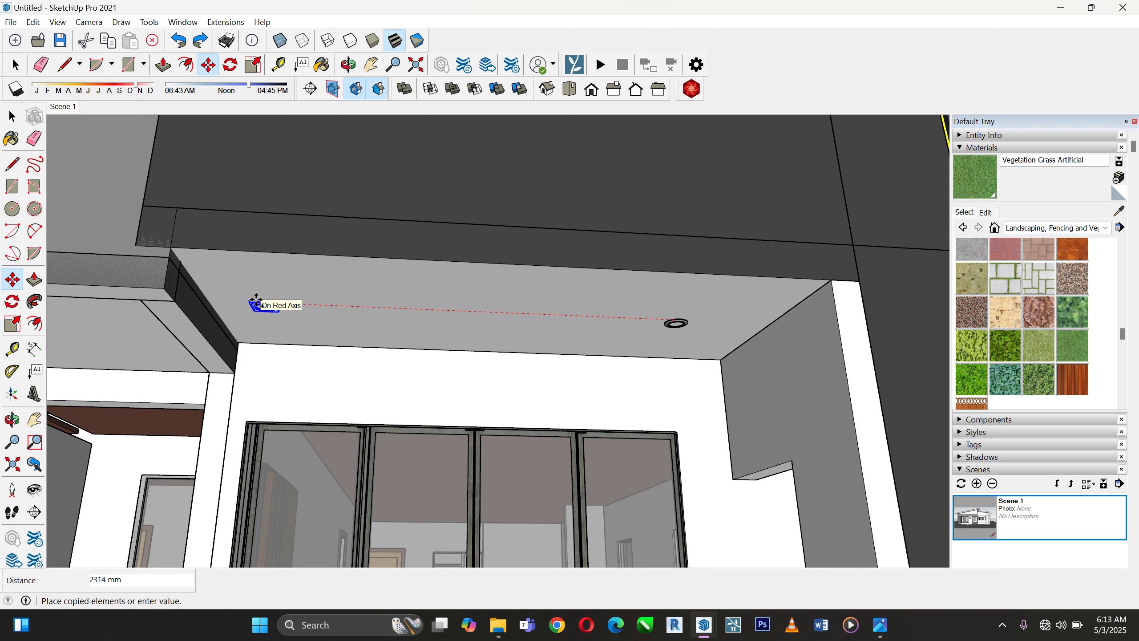
pyautogui.click(256, 301)
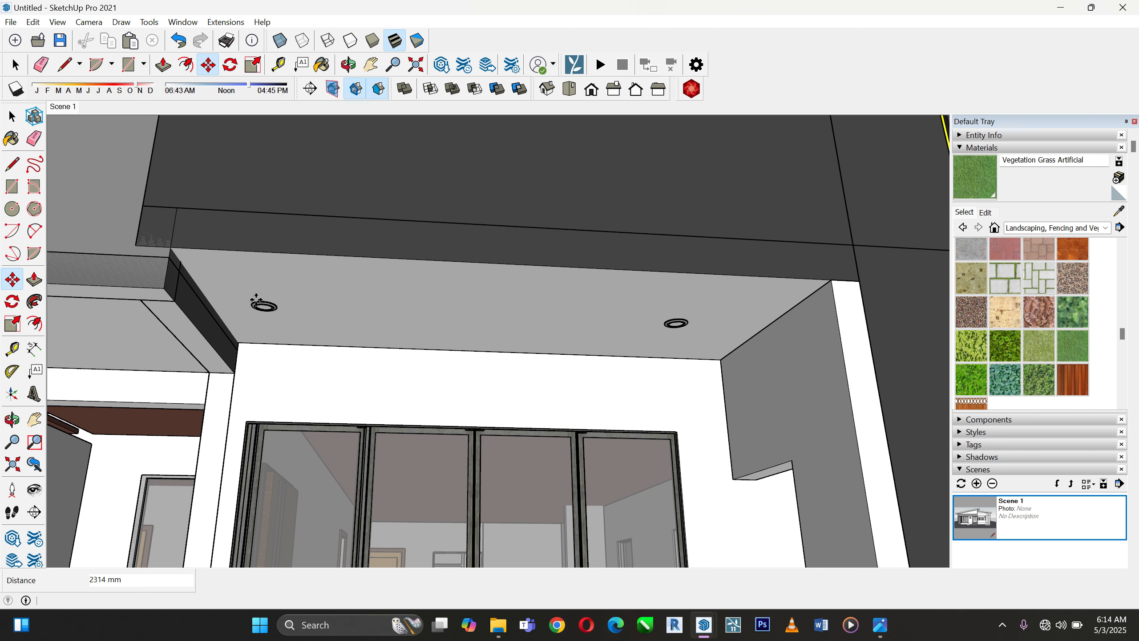
pyautogui.write('/3')
pyautogui.press('Return')
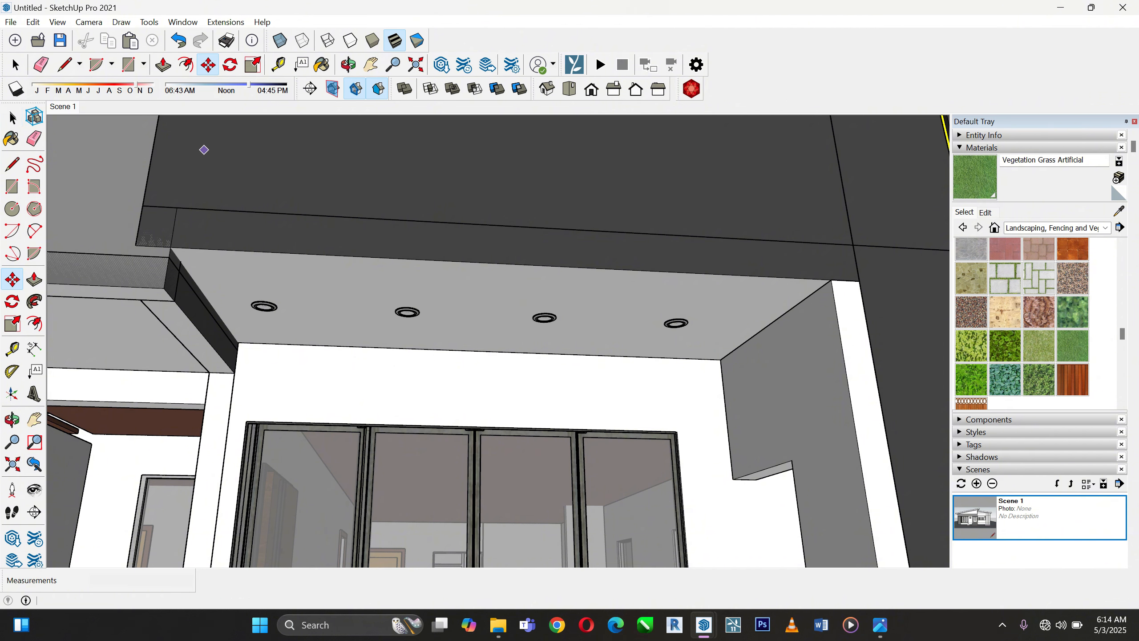
pyautogui.press('space')
# Paint the brown ceiling inside the entrance with Color M00 sampled from the canopy's underside, and close the component
pyautogui.scroll(-10, 554, 406)
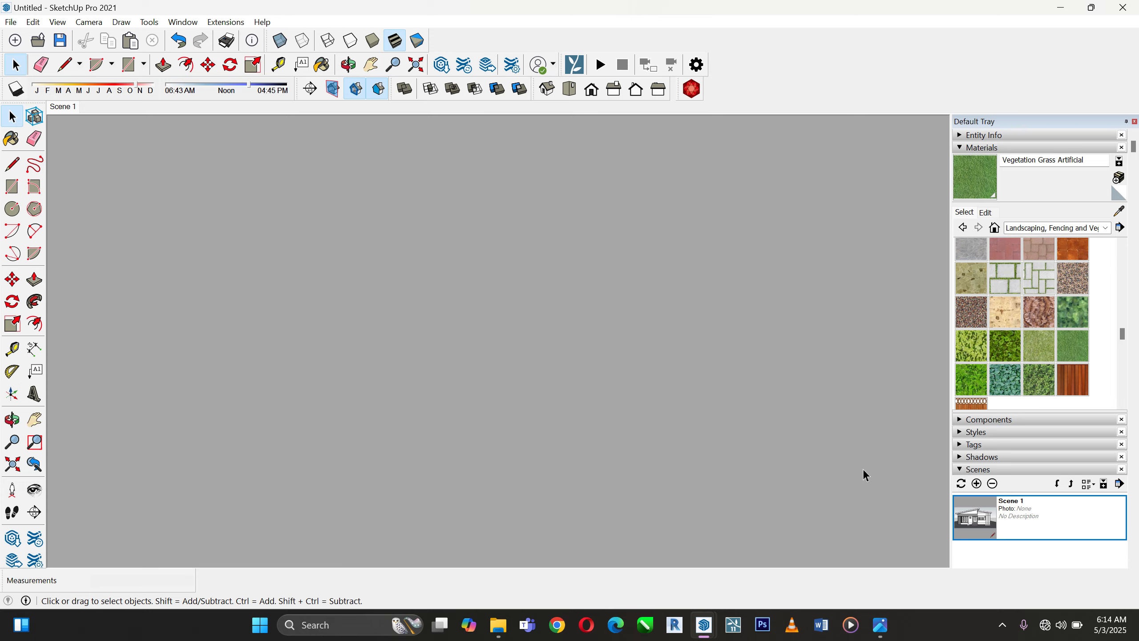
pyautogui.doubleClick(980, 522)
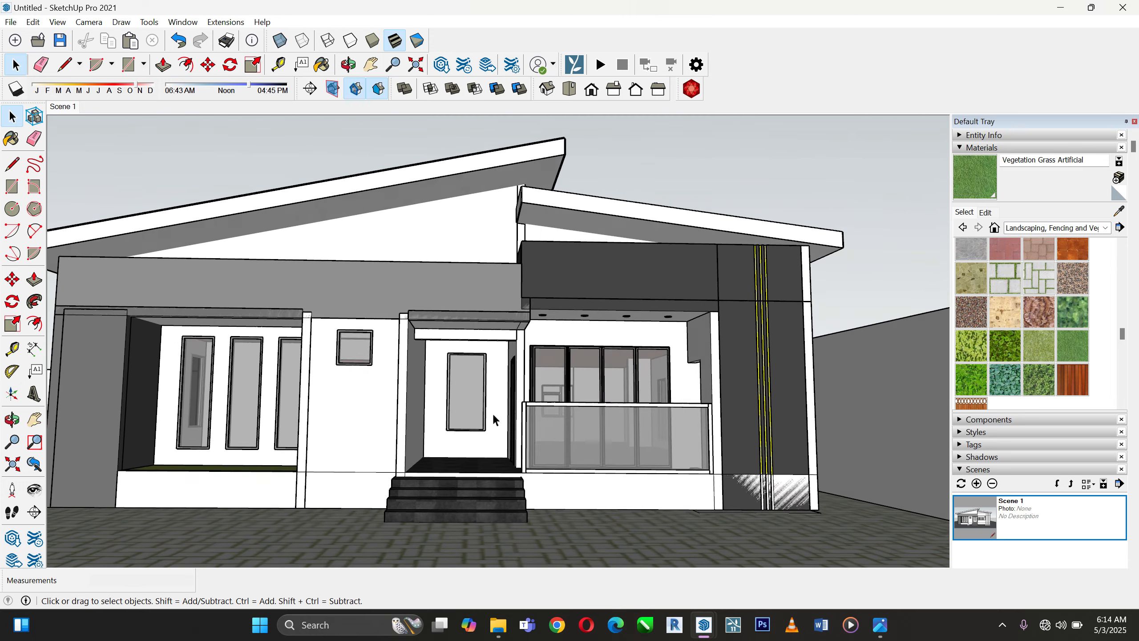
pyautogui.scroll(6, 485, 320)
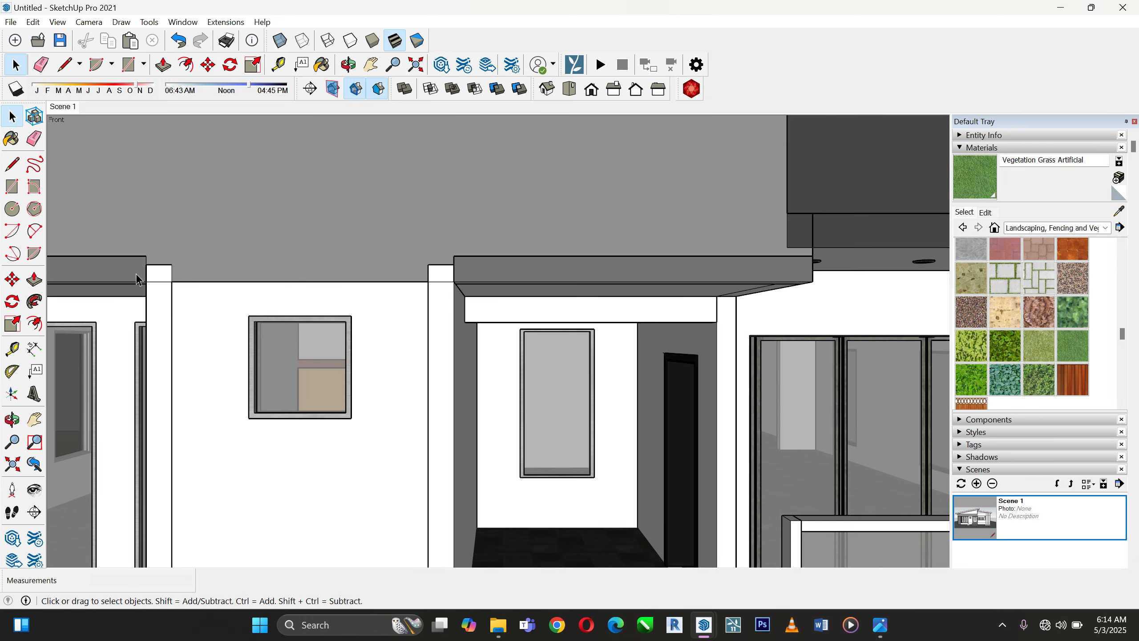
pyautogui.moveTo(495, 256); pyautogui.dragTo(526, 236, button='middle')
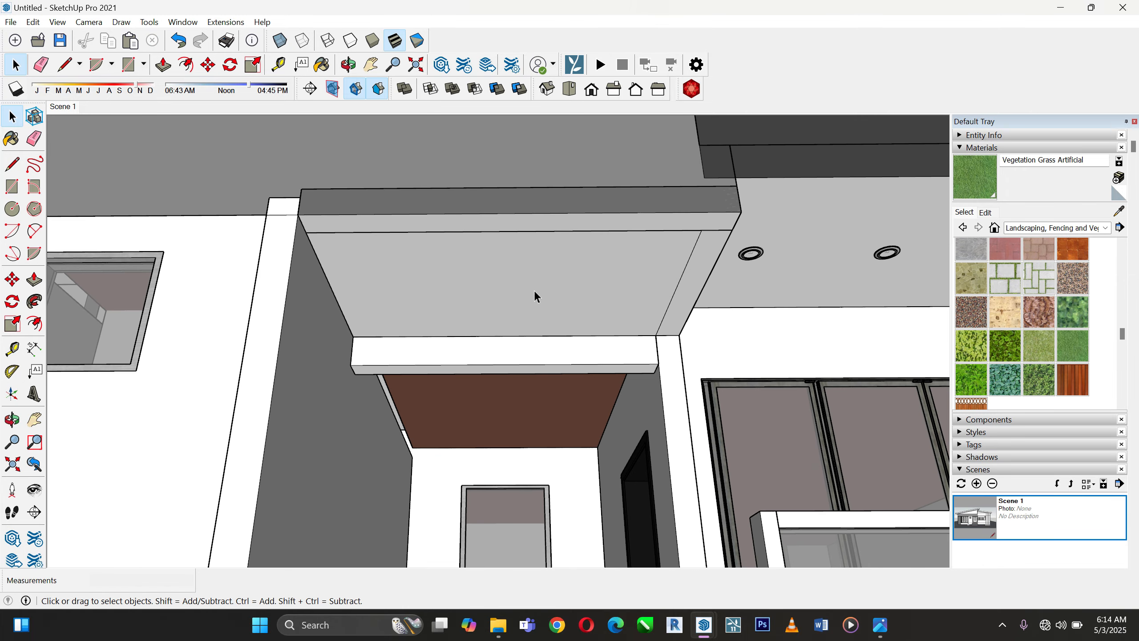
pyautogui.moveTo(302, 362); pyautogui.dragTo(521, 318, button='middle')
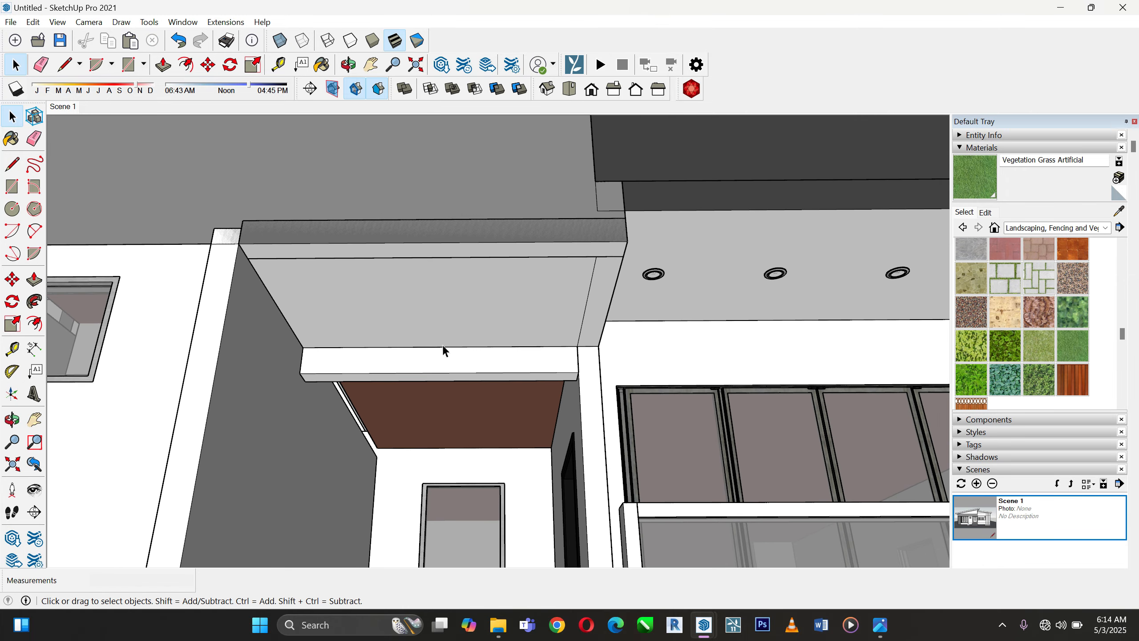
pyautogui.scroll(2, 444, 395)
pyautogui.click(468, 404)
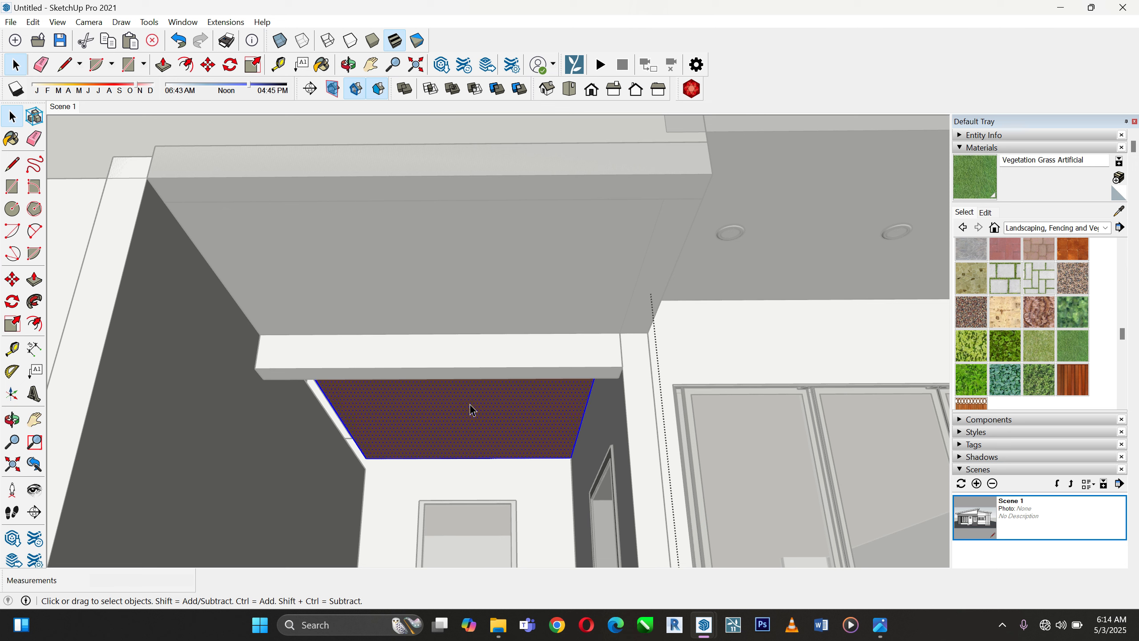
pyautogui.click(1119, 211)
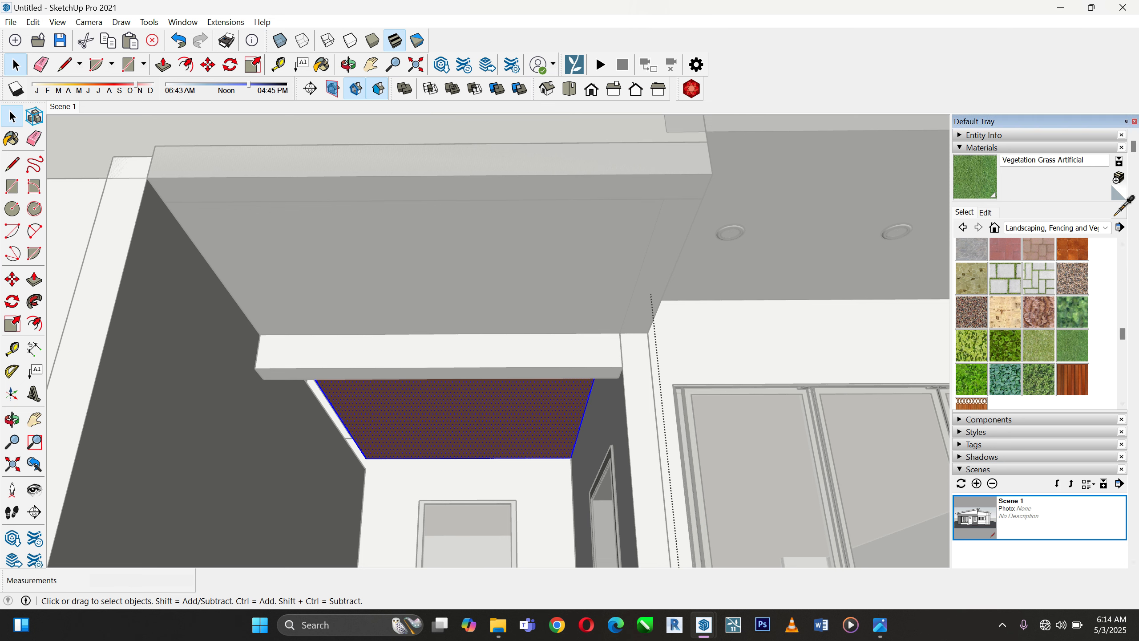
pyautogui.click(465, 238)
pyautogui.click(477, 394)
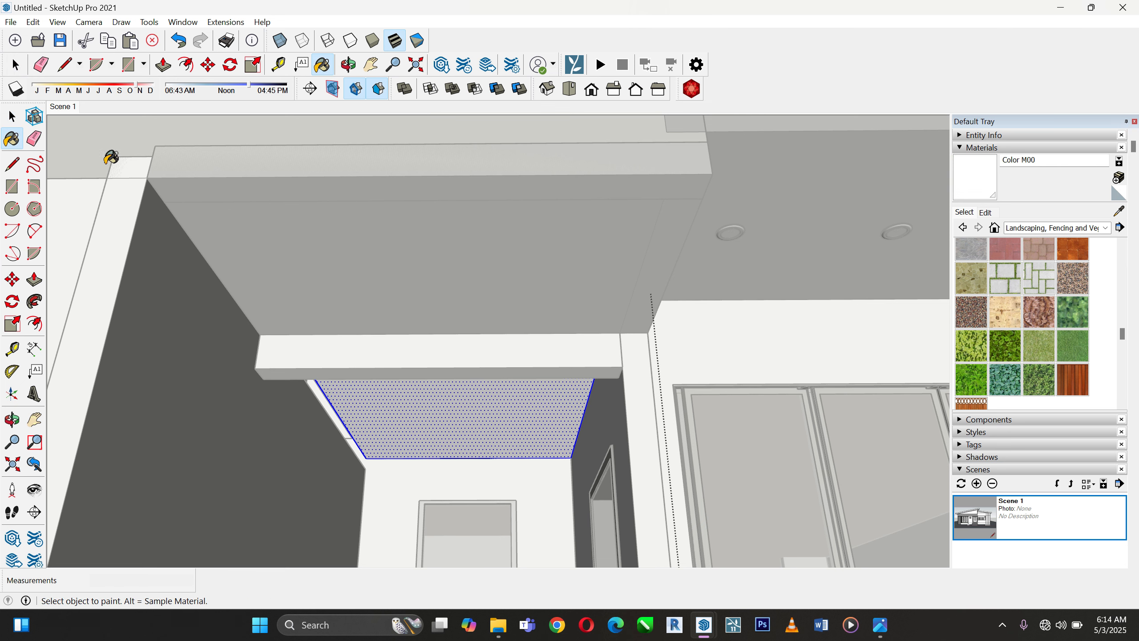
pyautogui.click(12, 117)
pyautogui.click(389, 273)
pyautogui.rightClick(390, 275)
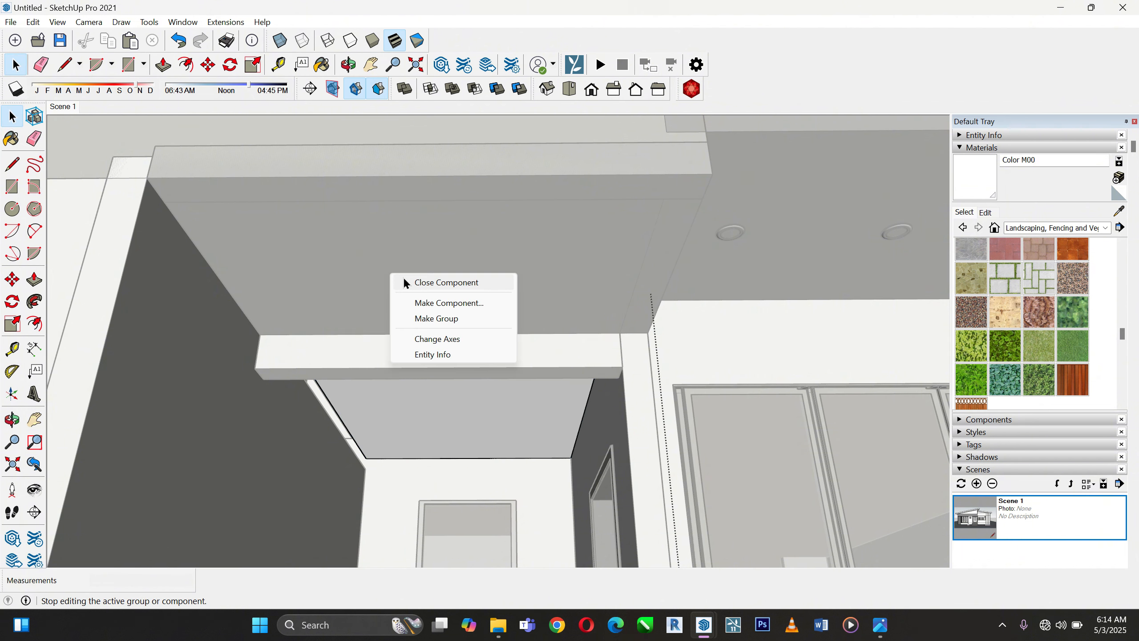
pyautogui.click(413, 276)
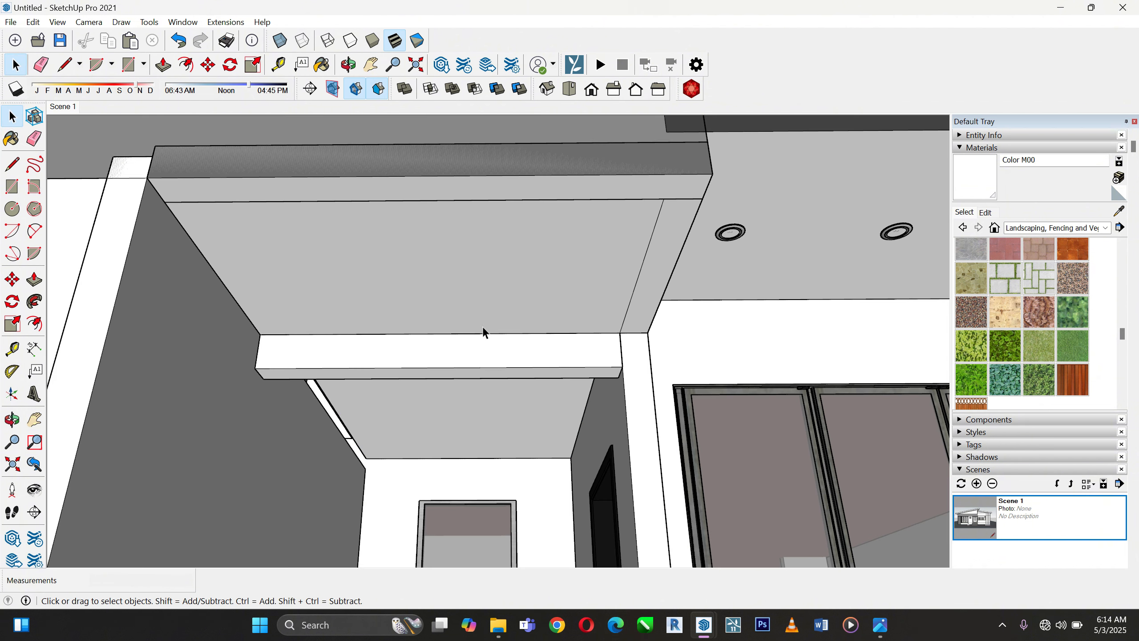
# Copy the porch light nearest the entrance onto the middle of the entrance canopy's underside, about 1345 mm away
pyautogui.click(732, 239)
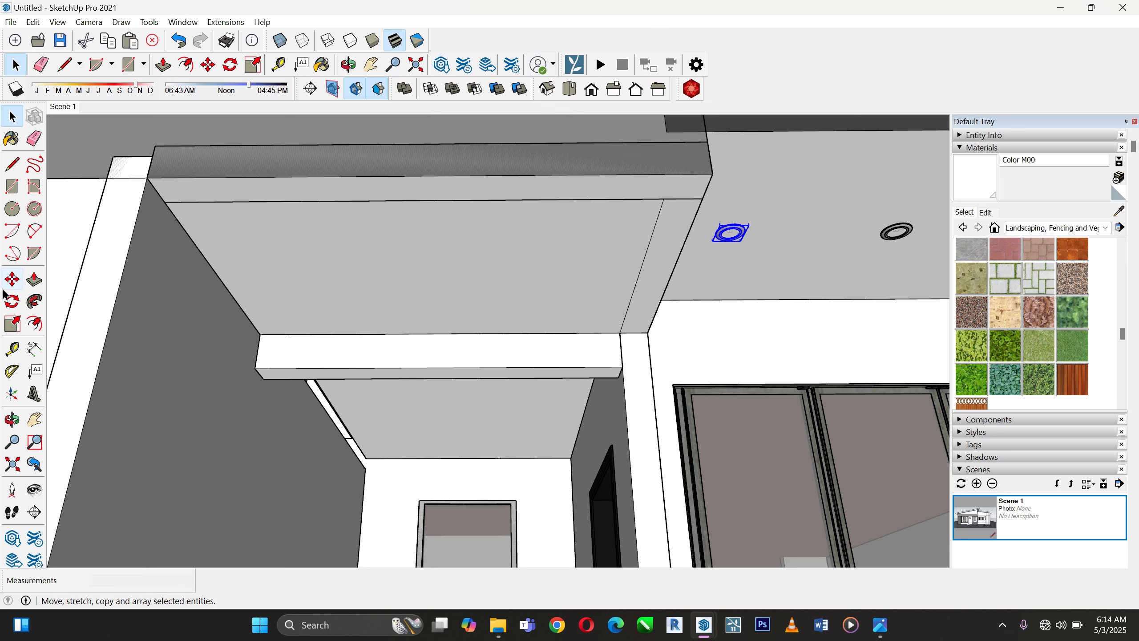
pyautogui.click(12, 279)
pyautogui.click(743, 200)
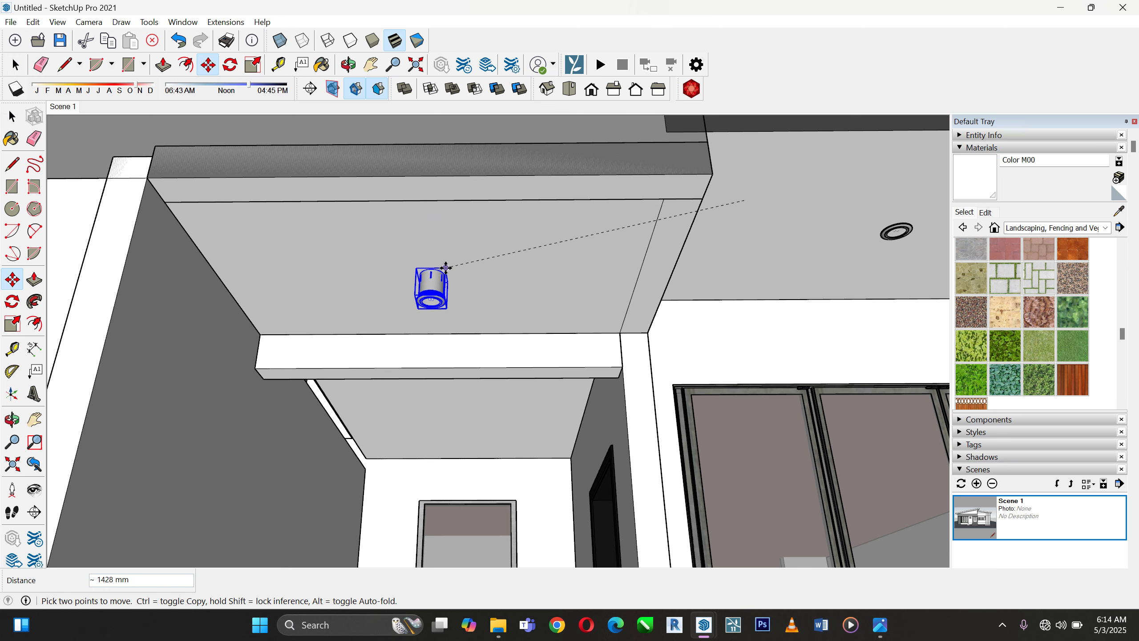
pyautogui.press('ctrl')
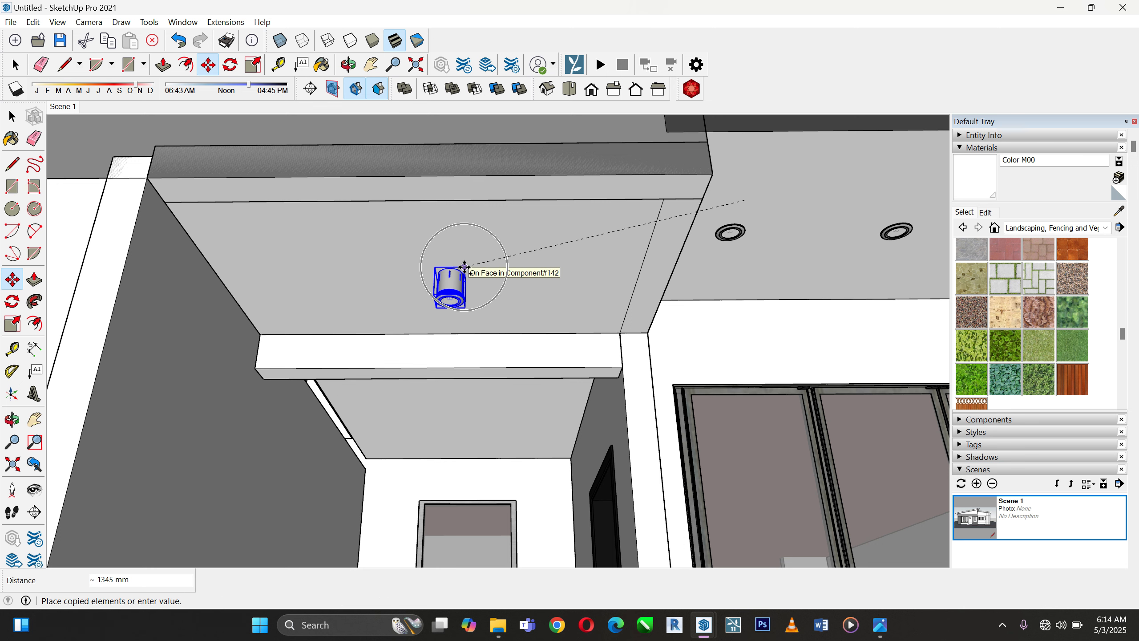
pyautogui.click(464, 267)
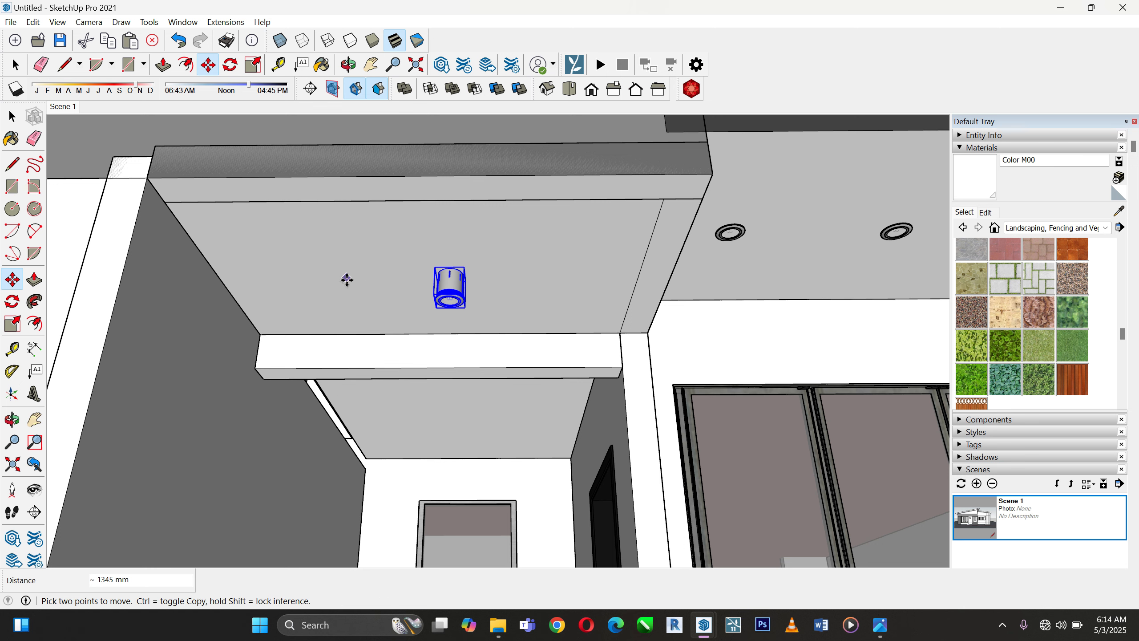
# Scale up the copied light on the entrance canopy to roughly twice its size
pyautogui.click(14, 304)
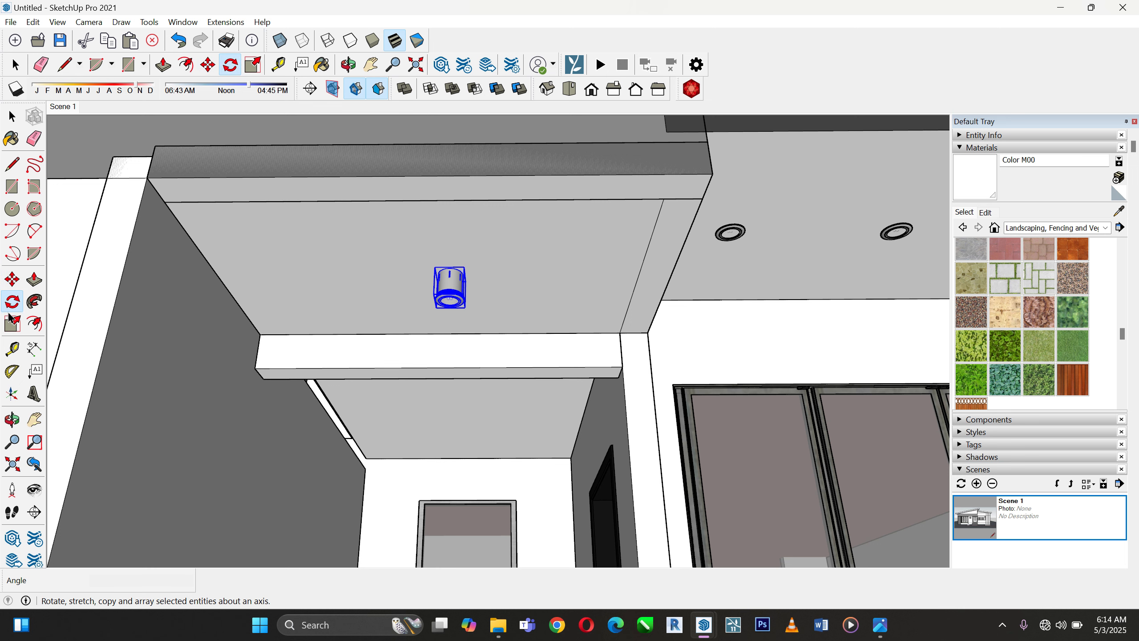
pyautogui.click(10, 325)
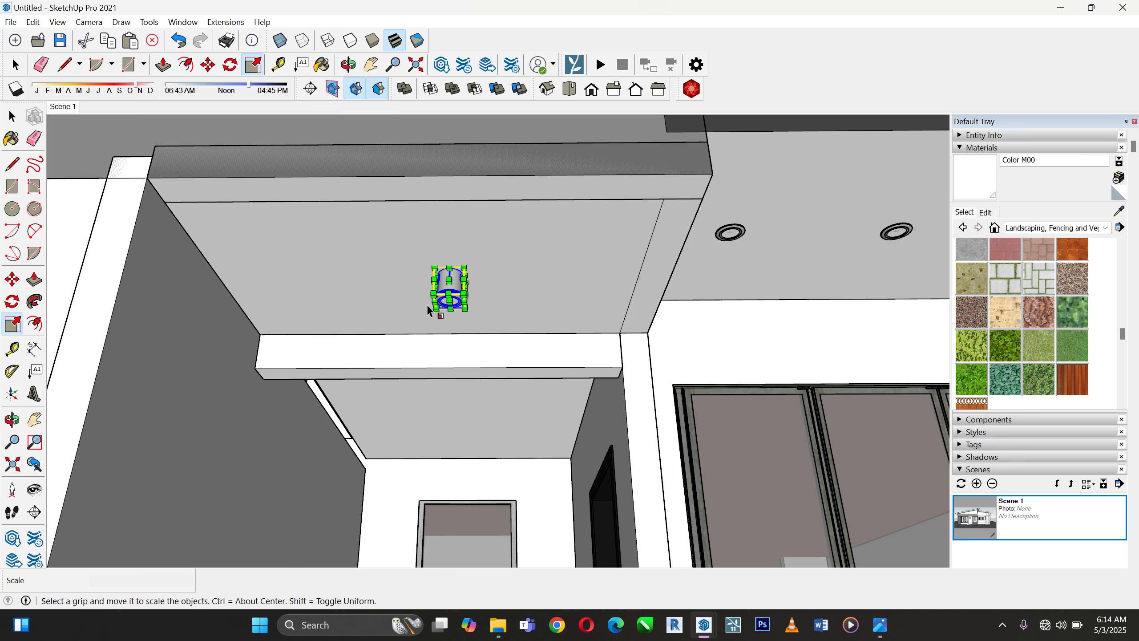
pyautogui.moveTo(433, 299); pyautogui.dragTo(390, 297)
pyautogui.scroll(1, 390, 297)
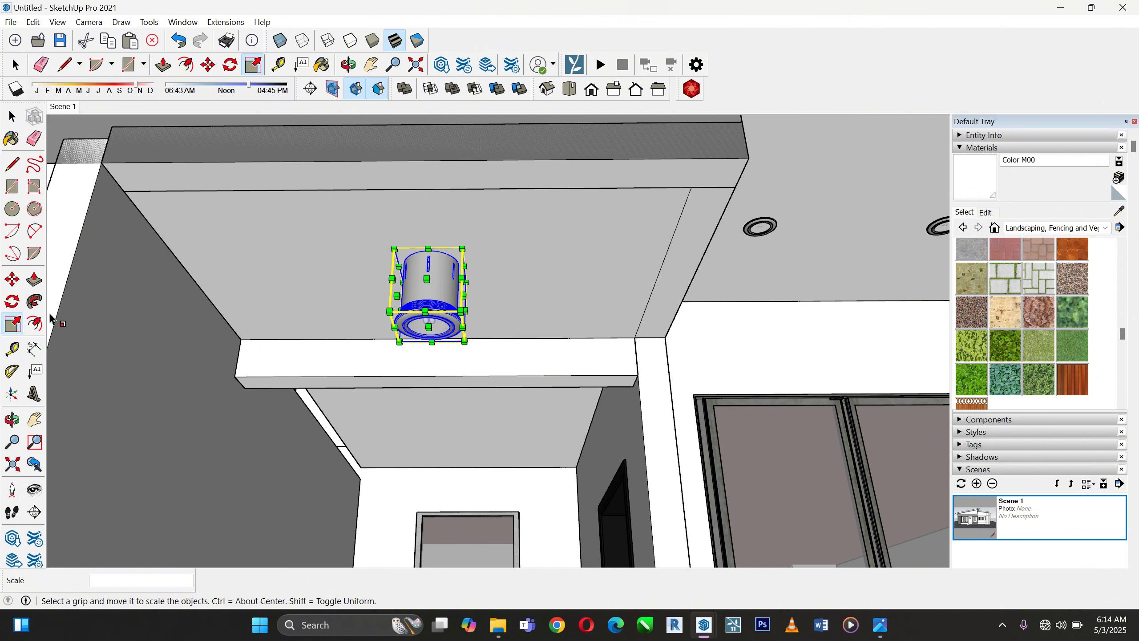
# Raise the enlarged light along the blue axis until only its rim protrudes below the entrance canopy's underside
pyautogui.click(12, 279)
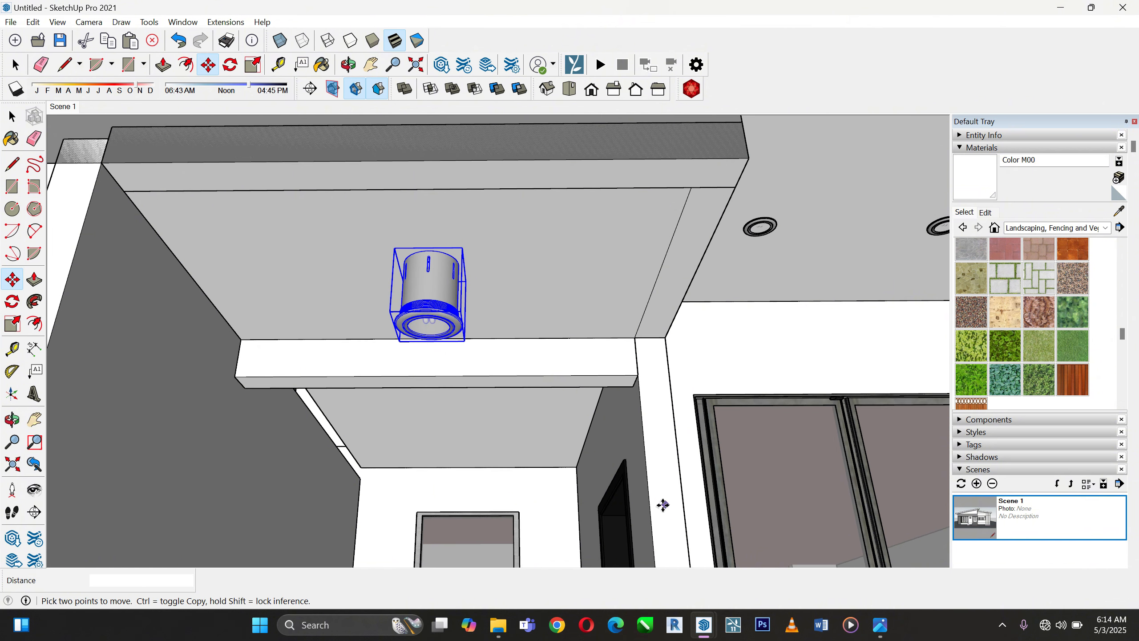
pyautogui.click(648, 501)
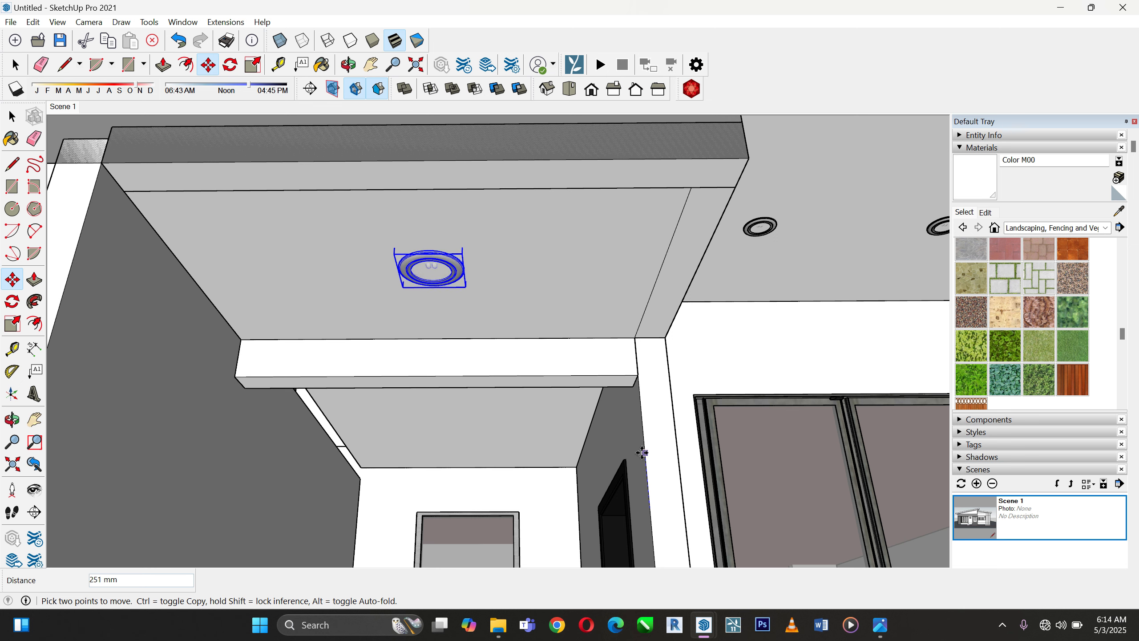
pyautogui.click(643, 459)
pyautogui.scroll(-2, 646, 369)
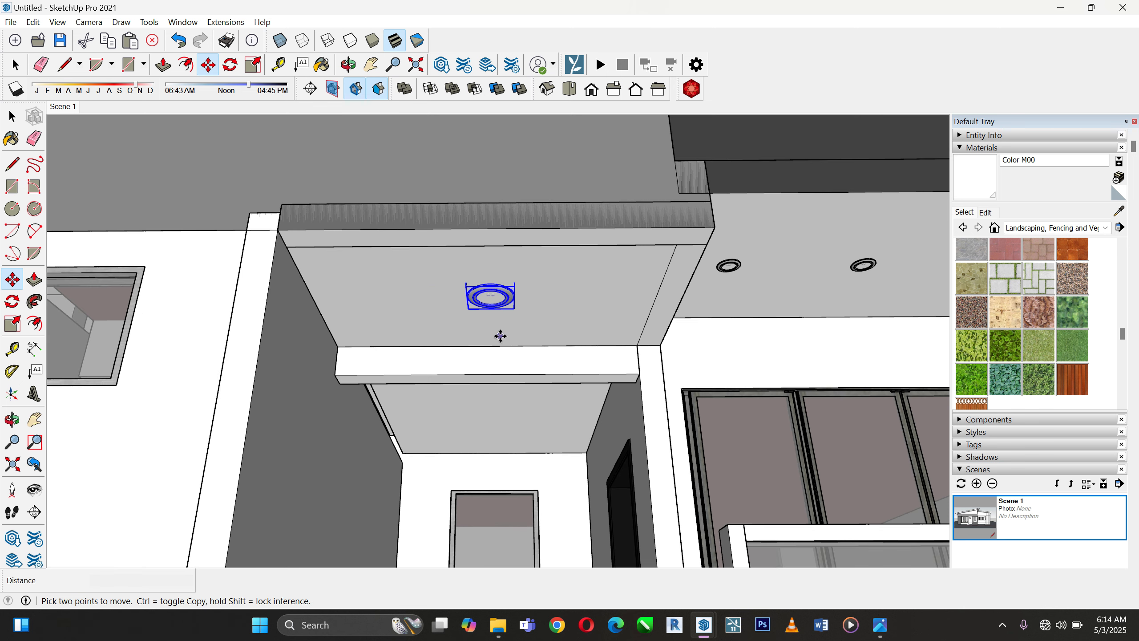
pyautogui.scroll(1, 500, 335)
pyautogui.click(11, 116)
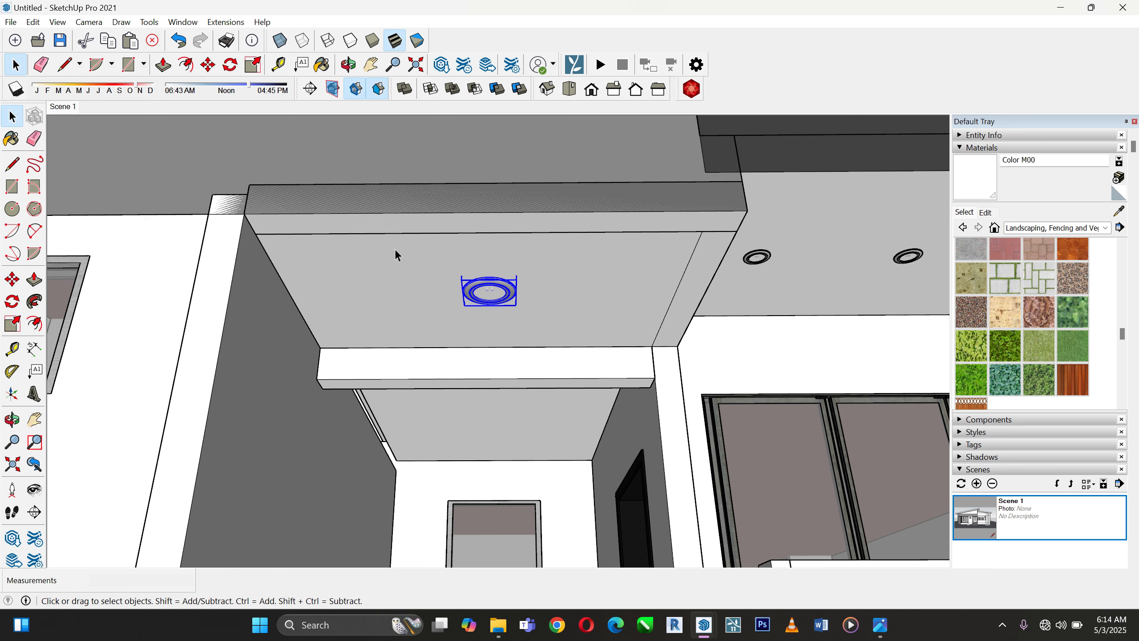
# Copy the enlarged canopy light onto the ceiling inside the entrance, about 3008 mm away
pyautogui.moveTo(536, 382); pyautogui.dragTo(582, 333, button='middle')
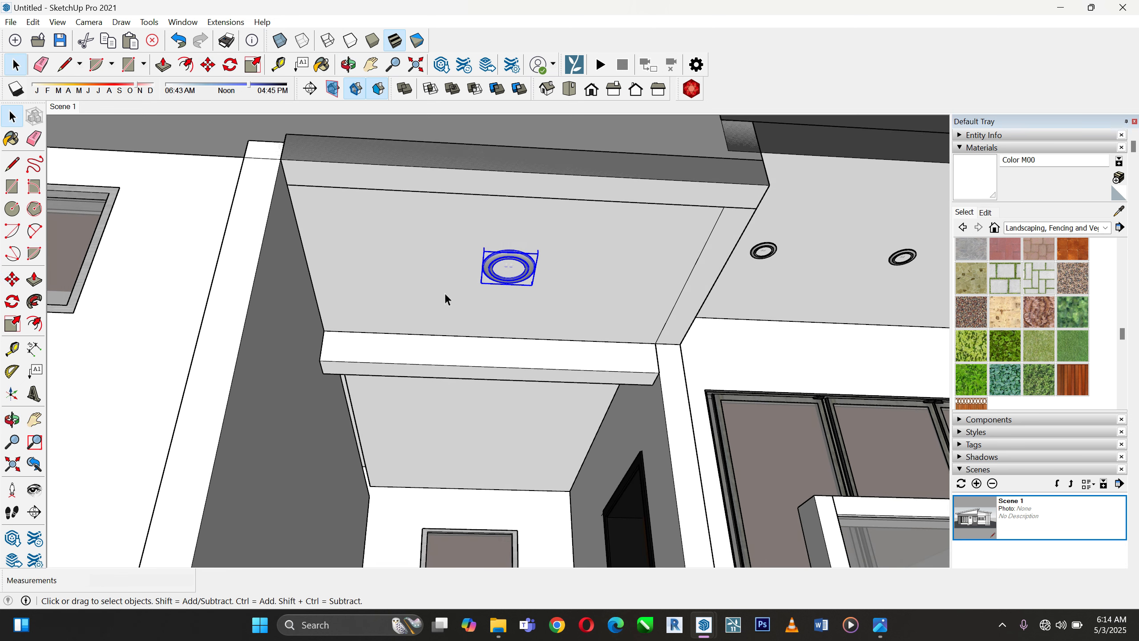
pyautogui.click(12, 278)
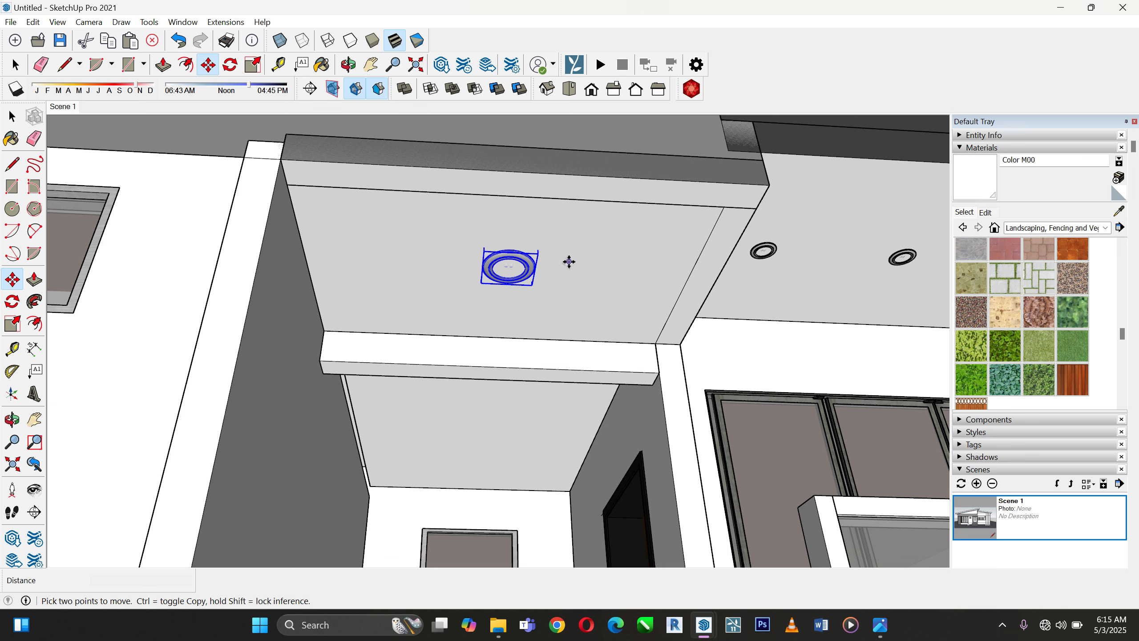
pyautogui.click(569, 262)
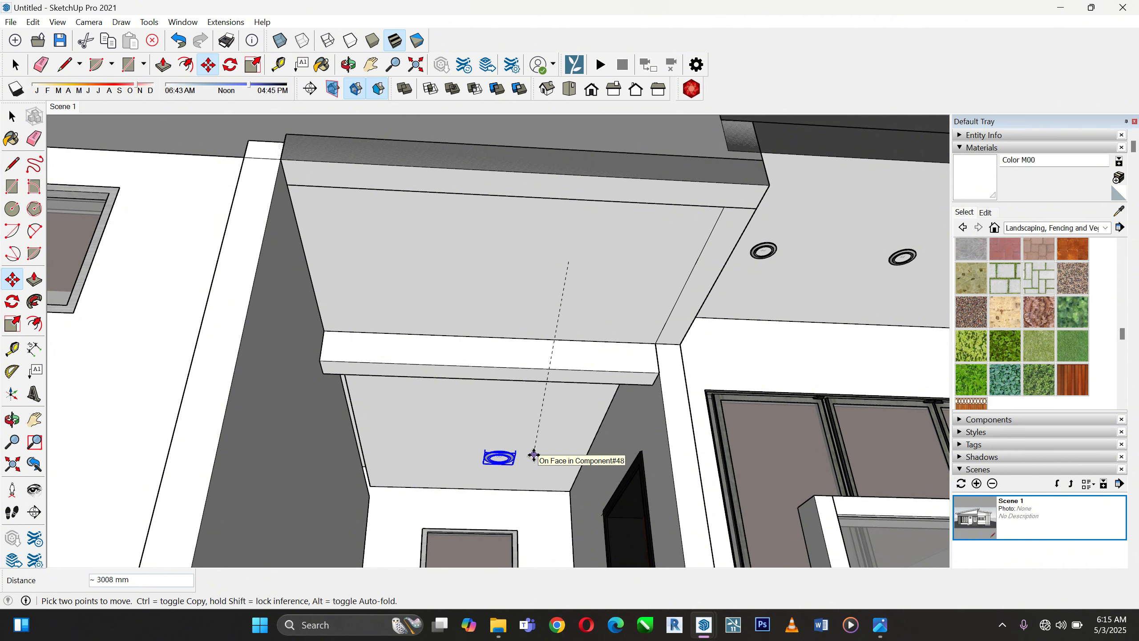
pyautogui.press('ctrl')
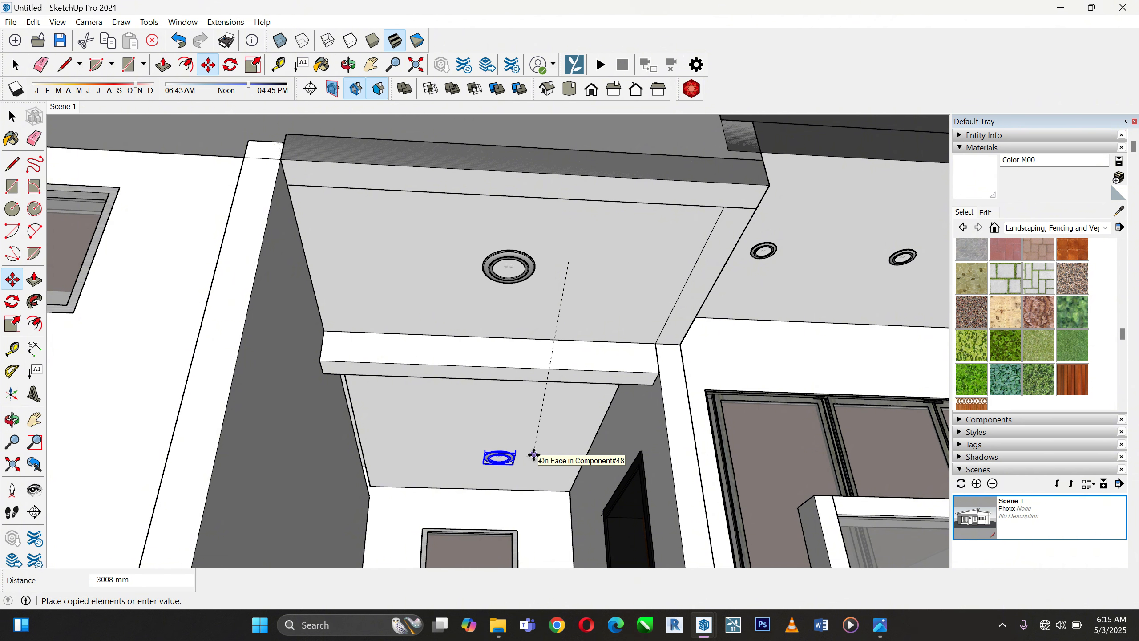
pyautogui.click(533, 455)
pyautogui.scroll(3, 547, 421)
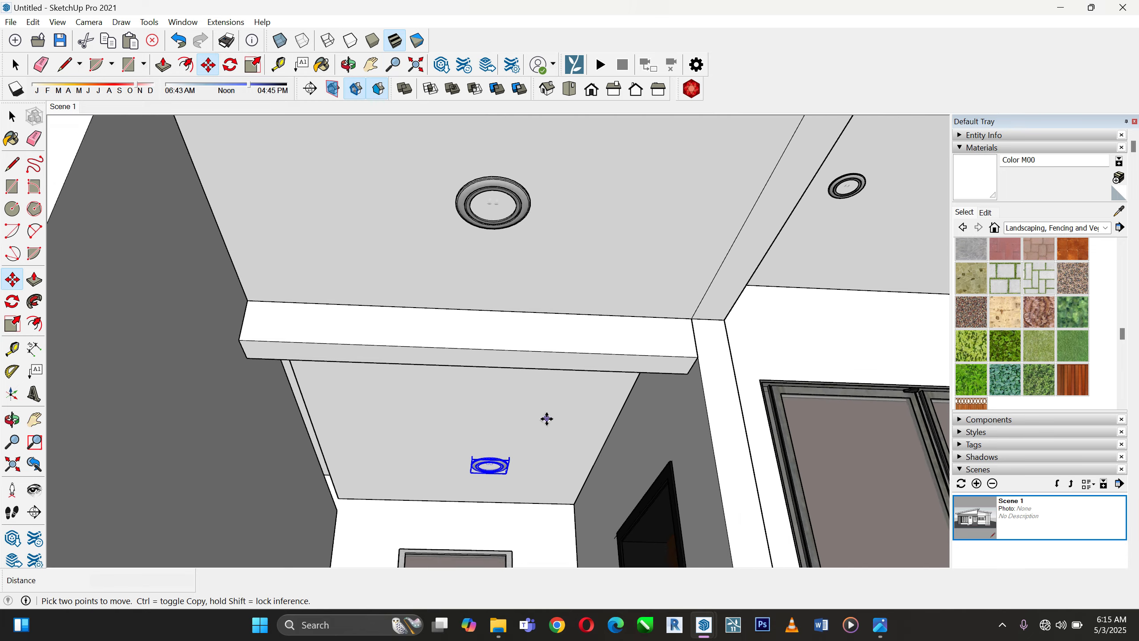
# Centre the copied light on the inner entrance ceiling with two moves along the green axis, about 444 mm and 265 mm
pyautogui.moveTo(531, 455); pyautogui.dragTo(518, 399, button='middle')
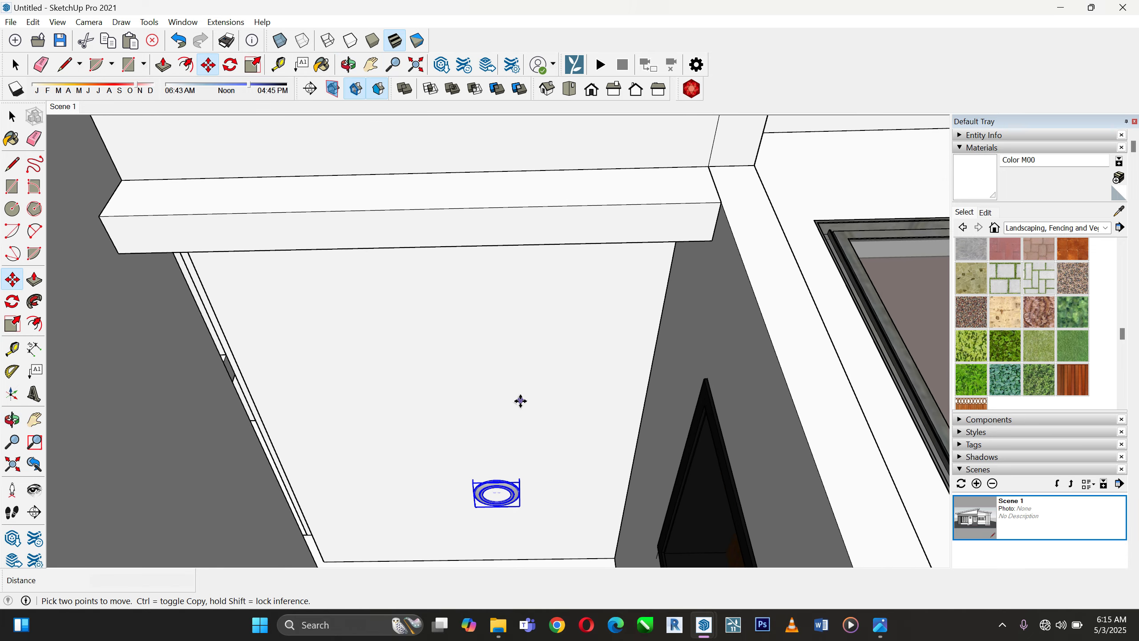
pyautogui.click(488, 399)
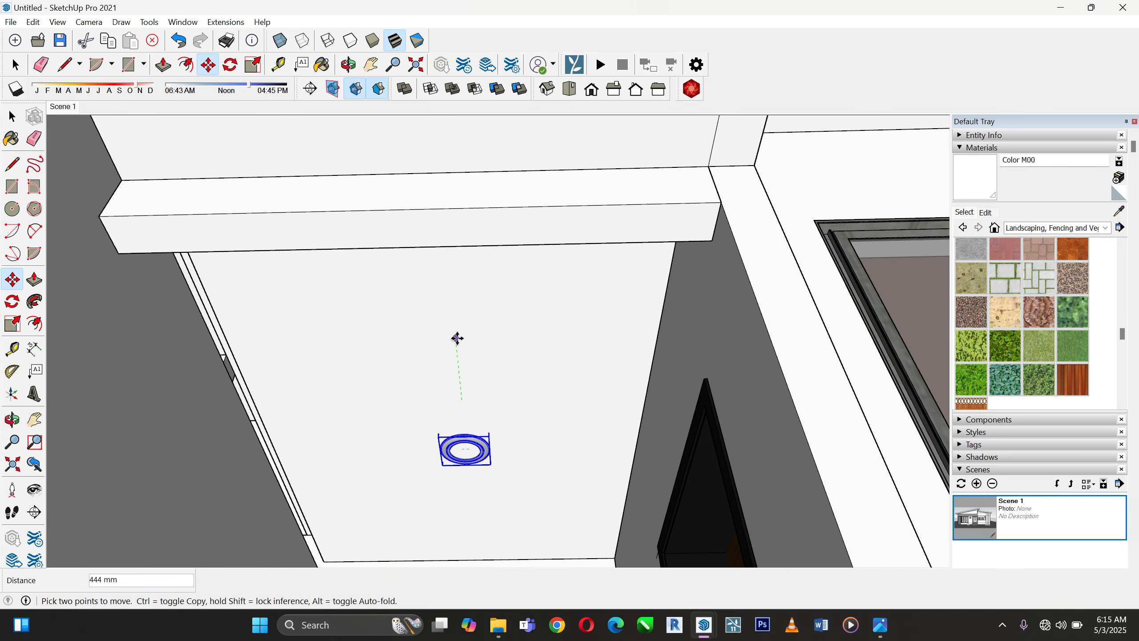
pyautogui.click(457, 336)
pyautogui.press('q')
pyautogui.moveTo(445, 407); pyautogui.dragTo(475, 395, button='middle')
pyautogui.press('m')
pyautogui.click(474, 395)
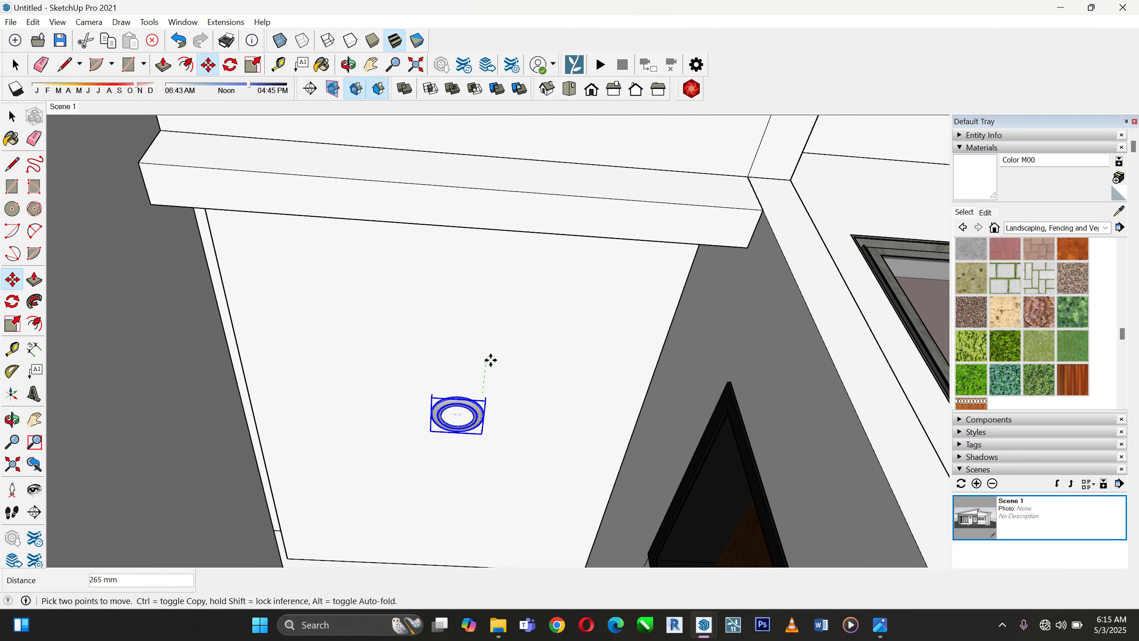
pyautogui.moveTo(471, 346); pyautogui.dragTo(410, 483, button='middle')
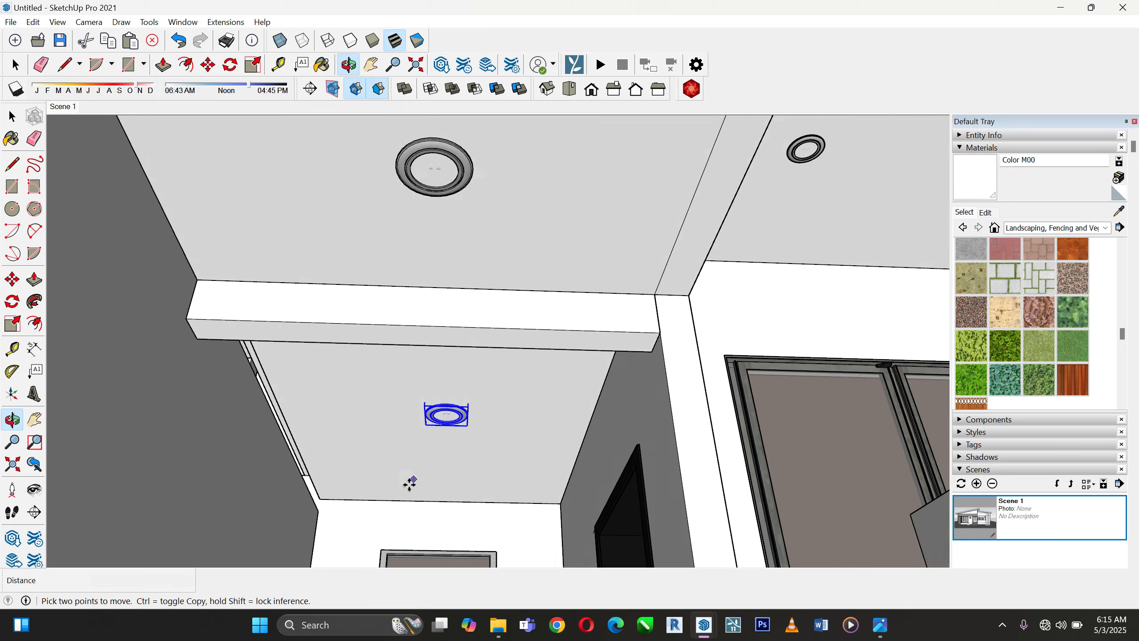
pyautogui.scroll(-5, 400, 490)
# Return to Scene 1 and compare the window recess and entrance ceiling lights with the reference render
pyautogui.doubleClick(965, 526)
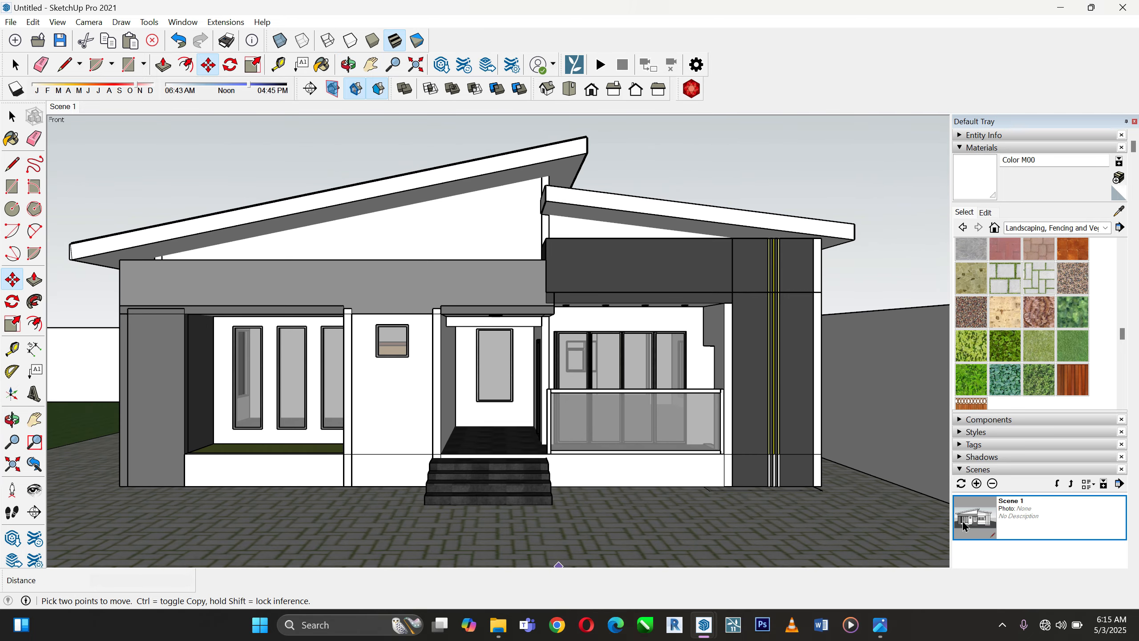
pyautogui.scroll(-2, 699, 437)
pyautogui.scroll(5, 542, 354)
pyautogui.moveTo(541, 354); pyautogui.dragTo(653, 317, button='middle')
pyautogui.scroll(-3, 652, 317)
pyautogui.scroll(4, 699, 269)
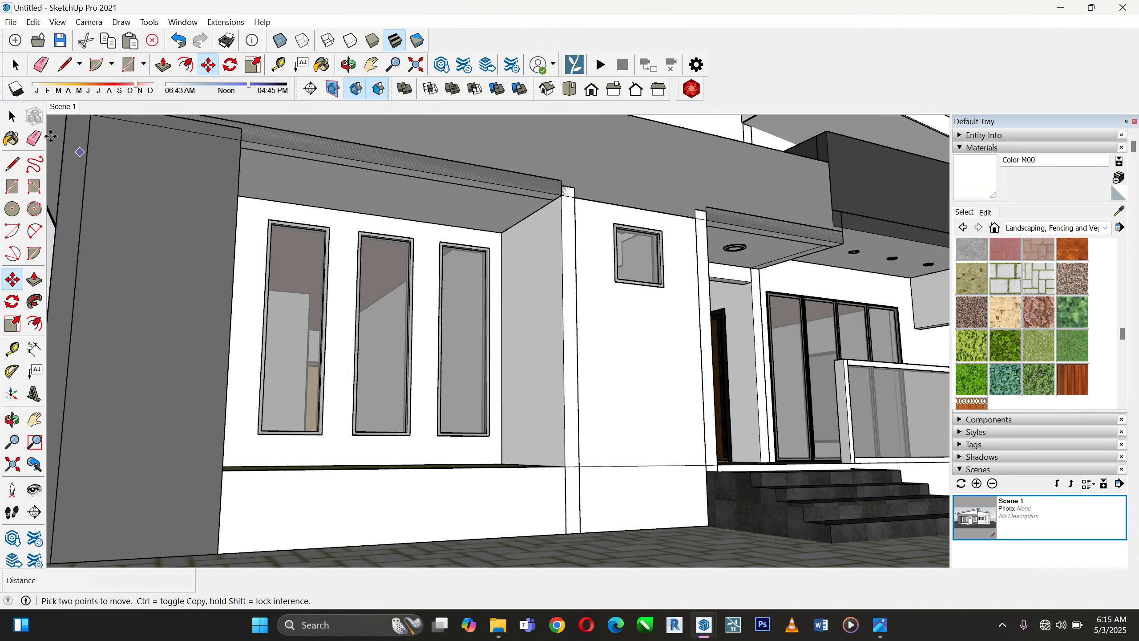
pyautogui.click(12, 116)
pyautogui.click(879, 625)
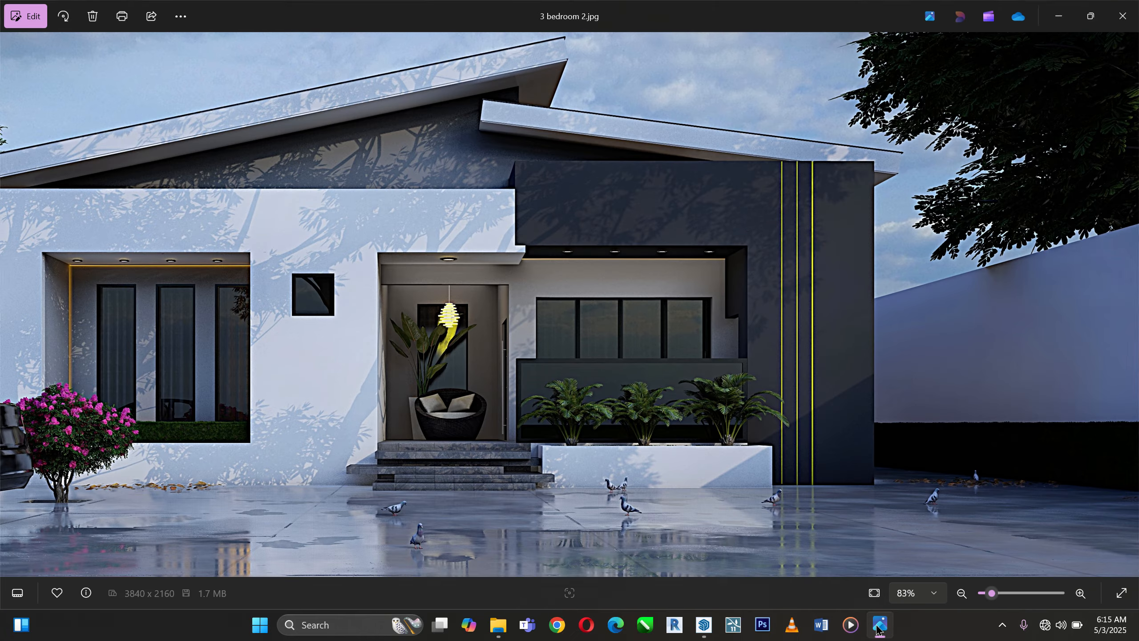
pyautogui.click(879, 625)
# Copy the four porch ceiling lights onto the ceiling of the recess above the three tall front windows, about 6885 mm away
pyautogui.scroll(3, 786, 274)
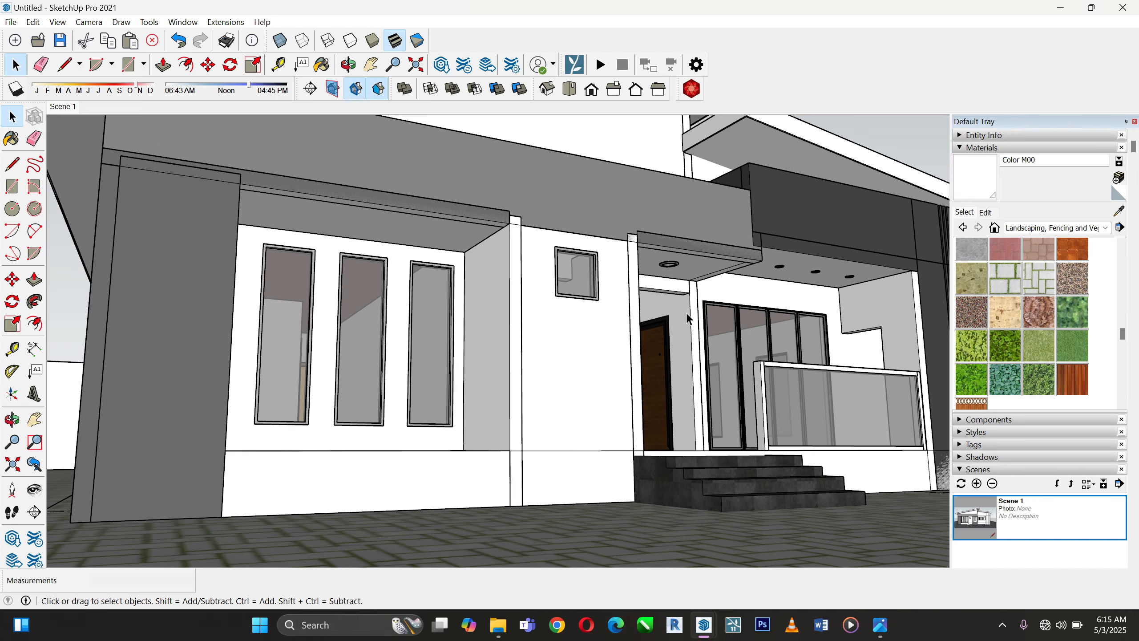
pyautogui.scroll(2, 785, 273)
pyautogui.moveTo(859, 260); pyautogui.dragTo(724, 264, button='middle')
pyautogui.scroll(2, 779, 238)
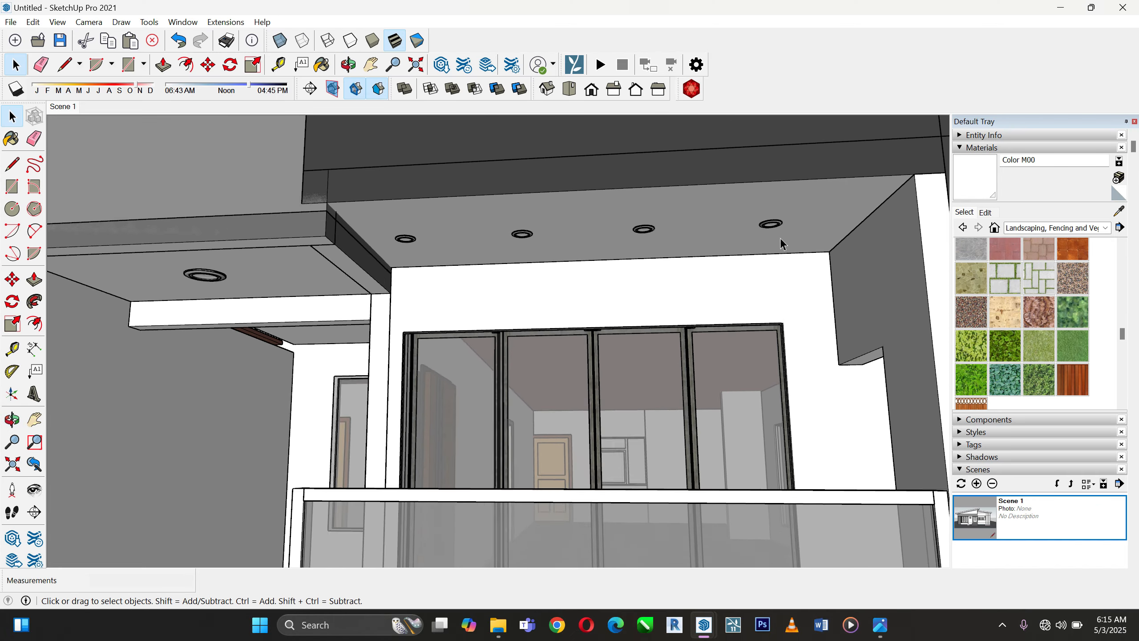
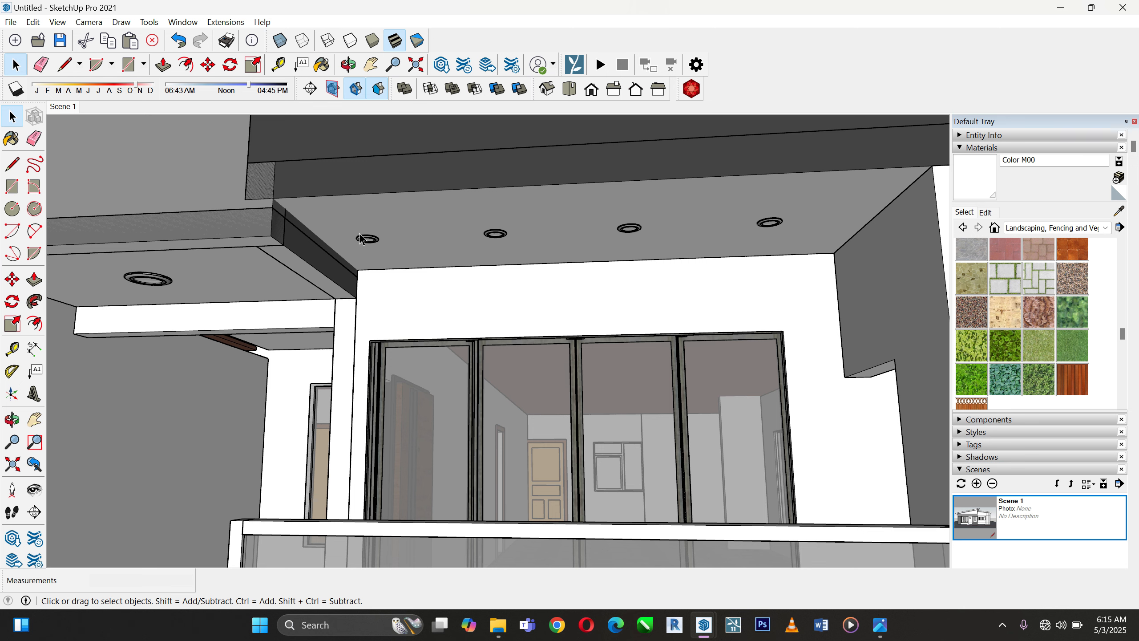
pyautogui.click(375, 242)
pyautogui.keyDown('ctrl'); pyautogui.click(493, 235); pyautogui.keyUp('ctrl')
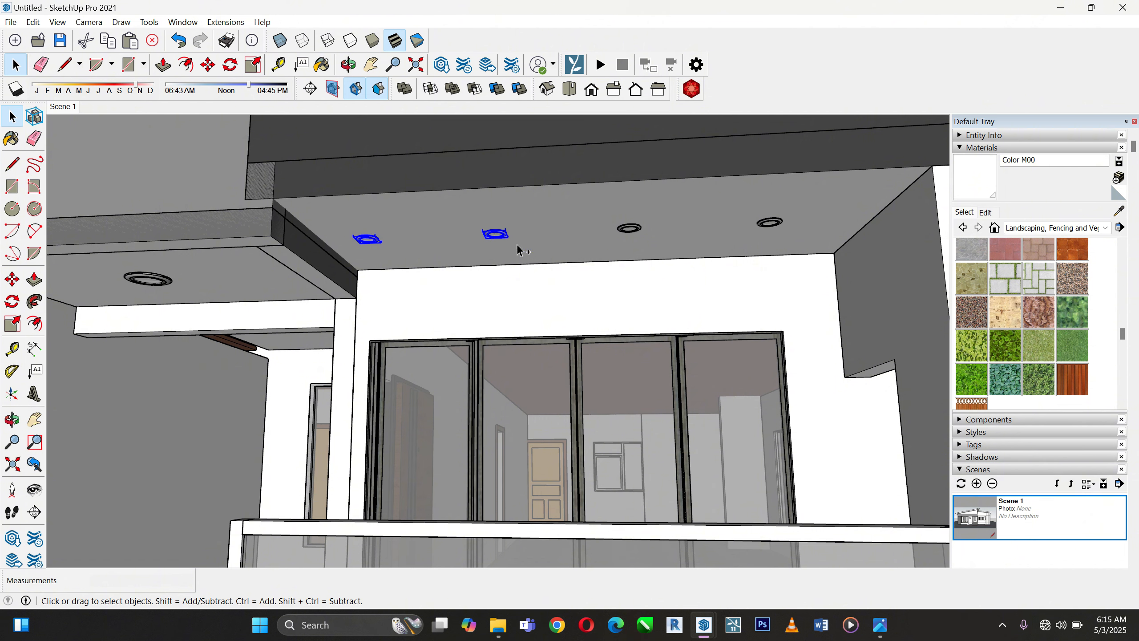
pyautogui.keyDown('ctrl'); pyautogui.click(634, 230); pyautogui.keyUp('ctrl')
pyautogui.click(12, 280)
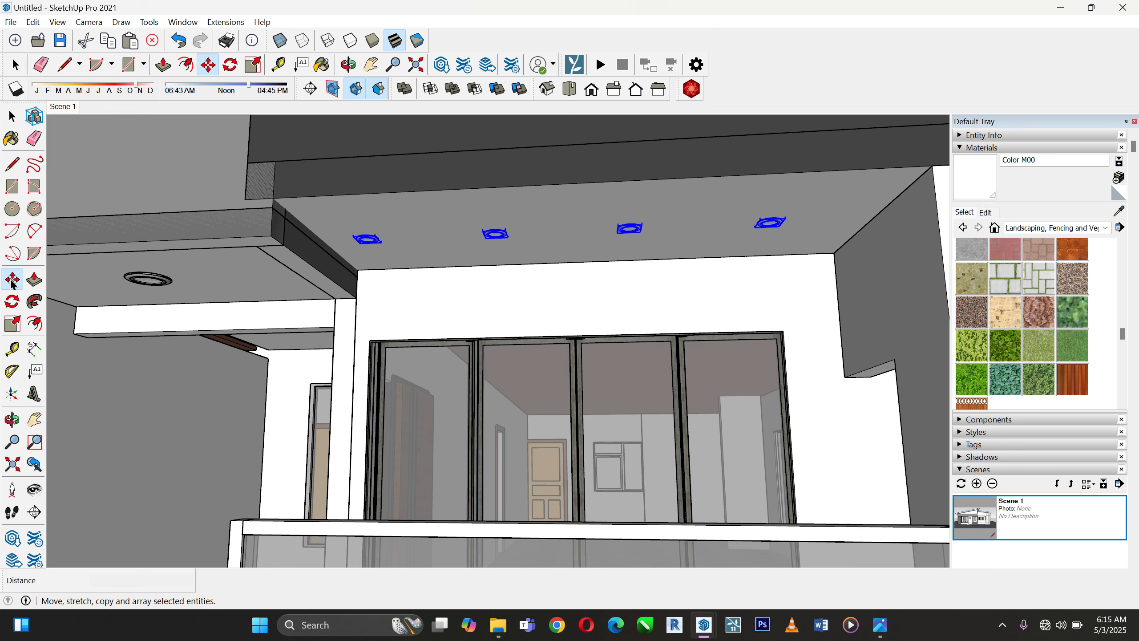
pyautogui.scroll(-2, 859, 272)
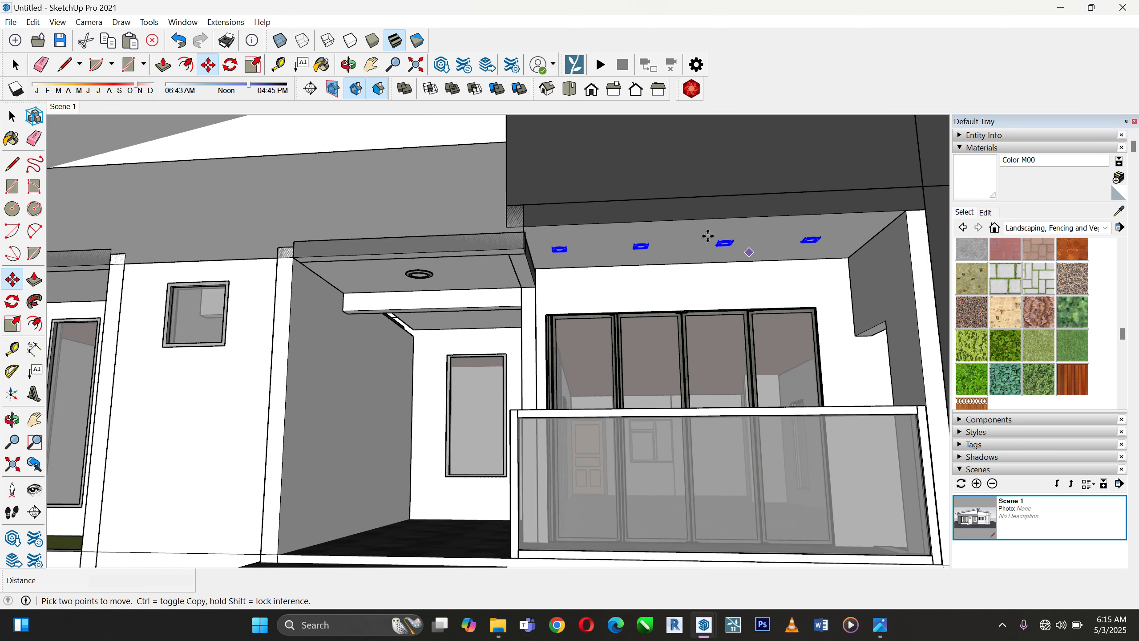
pyautogui.click(694, 234)
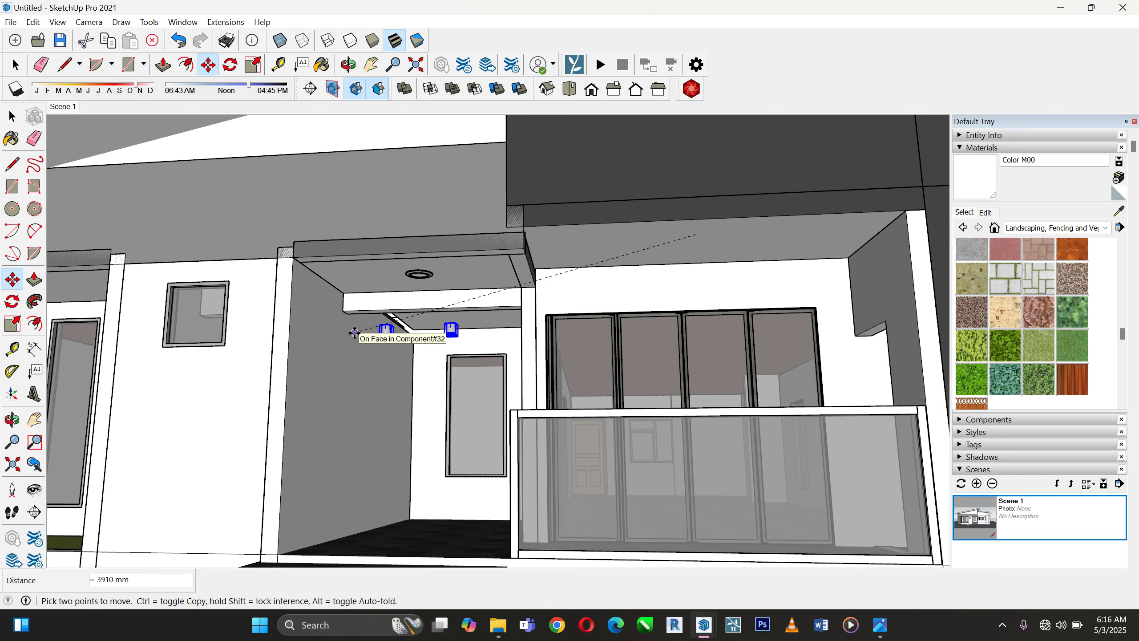
pyautogui.press('ctrl')
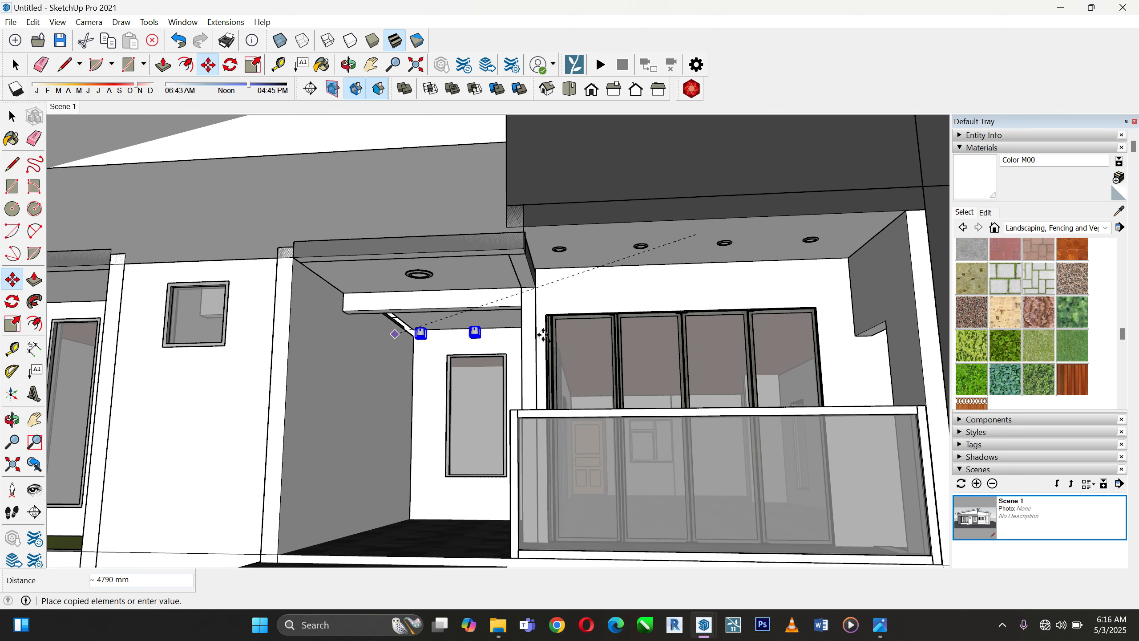
pyautogui.scroll(-3, 537, 325)
pyautogui.scroll(4, 166, 310)
pyautogui.scroll(2, 407, 334)
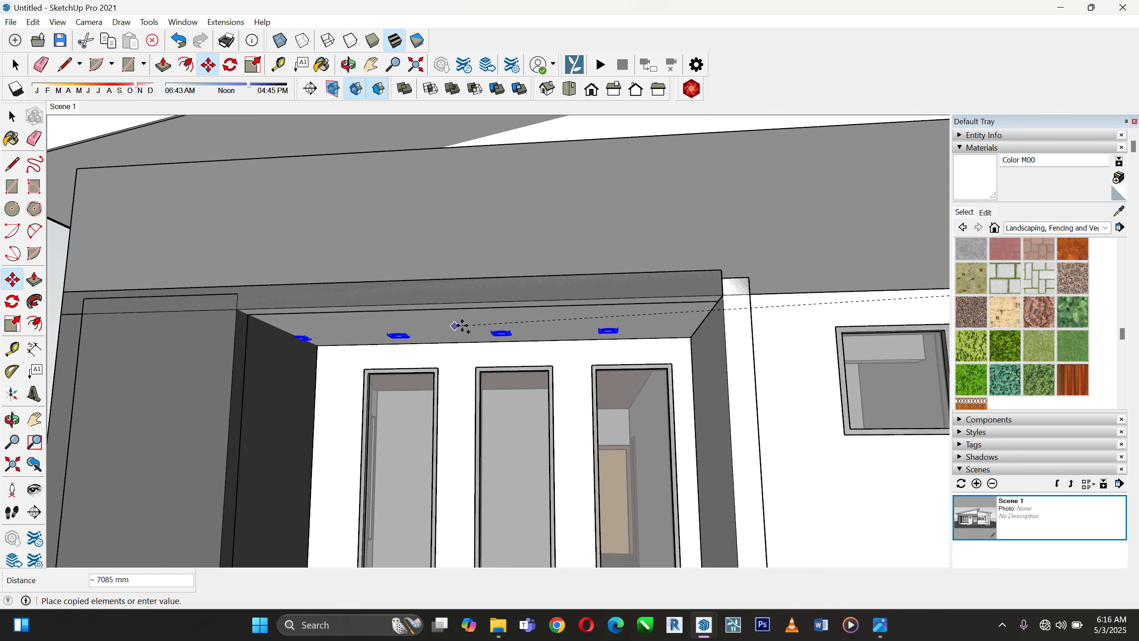
pyautogui.moveTo(462, 326); pyautogui.dragTo(523, 297, button='middle')
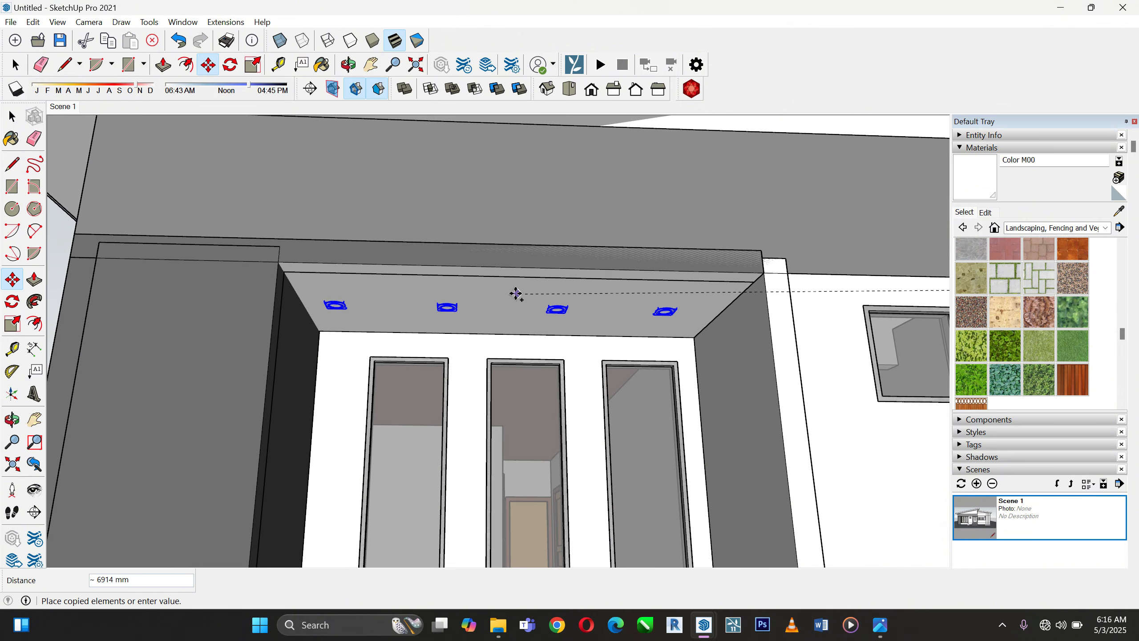
pyautogui.click(523, 291)
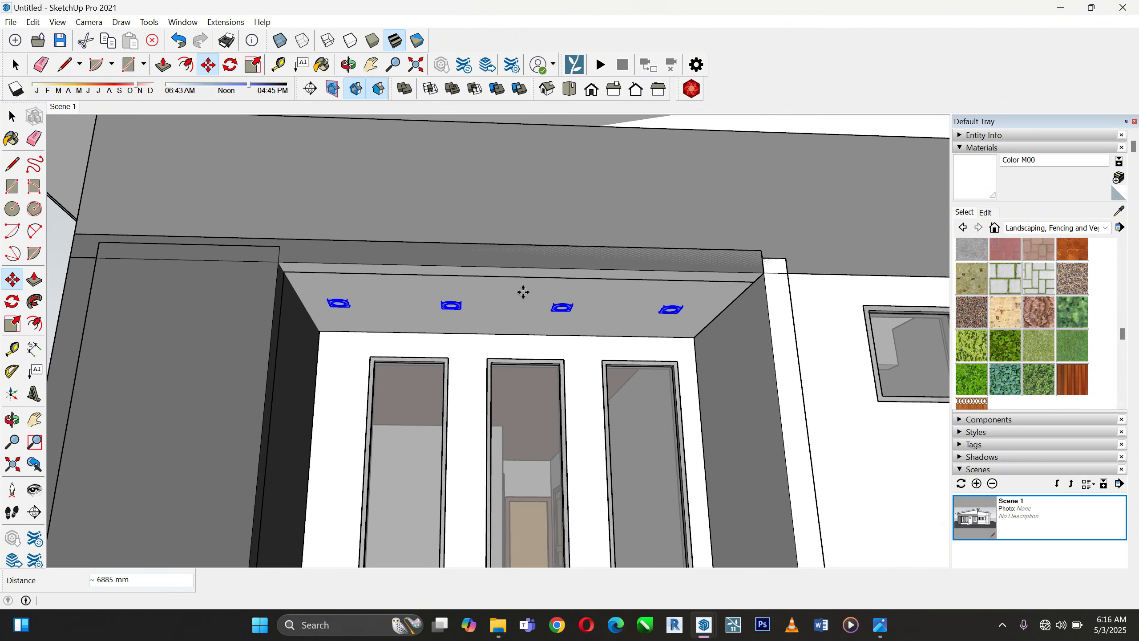
pyautogui.press('space')
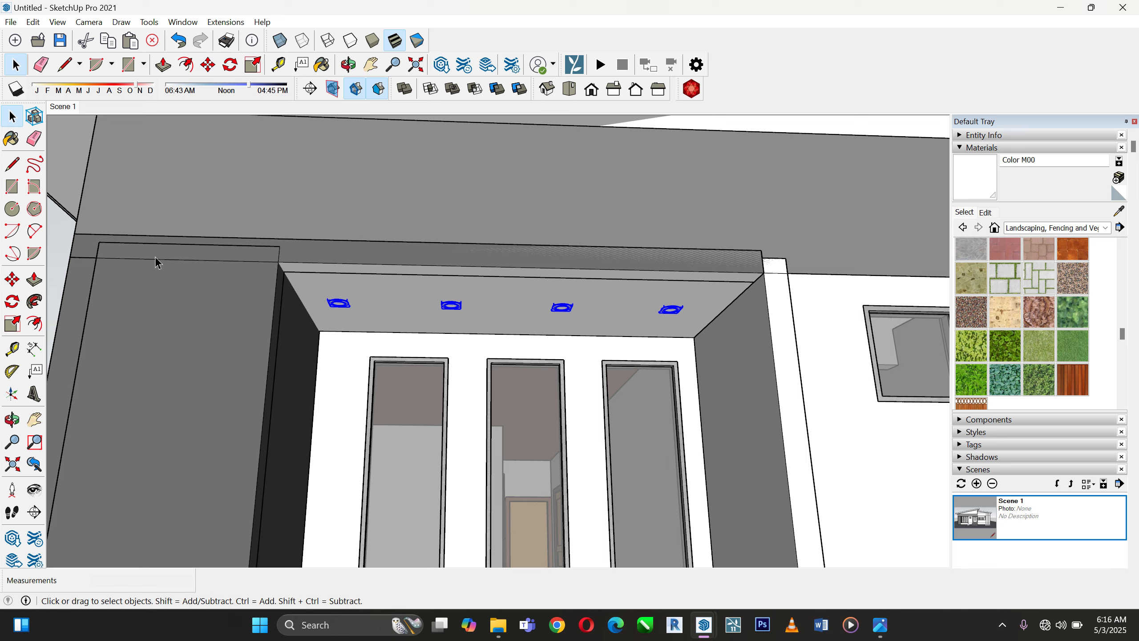
# Delete the stray copied object from the house's side wall, around the corner from the window recess
pyautogui.press('o')
pyautogui.moveTo(320, 354); pyautogui.dragTo(450, 407)
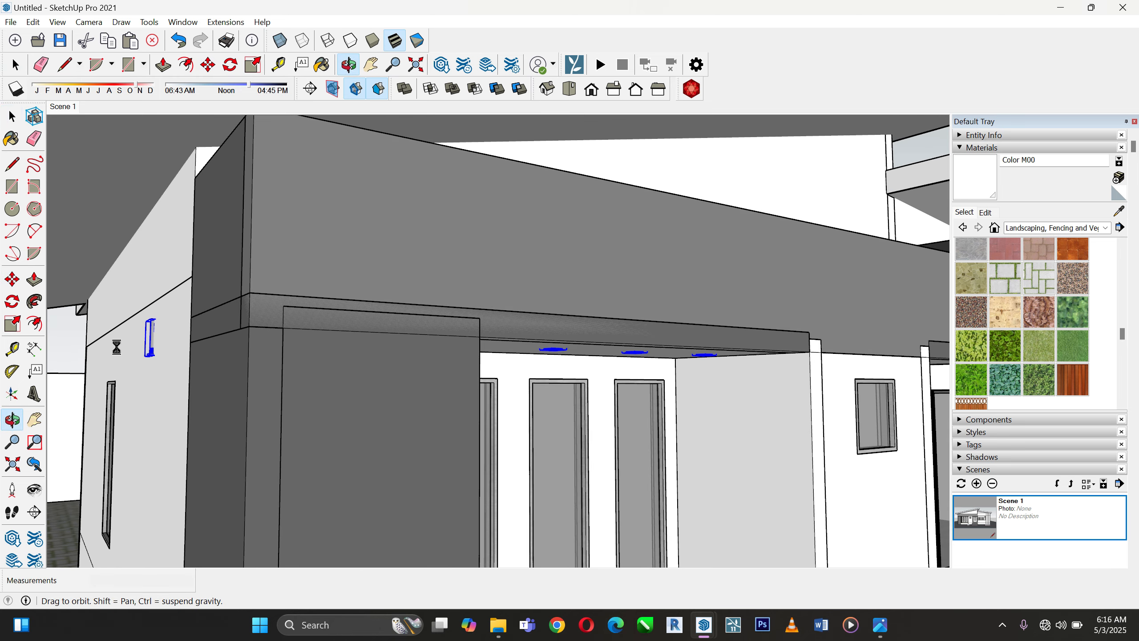
pyautogui.press('space')
pyautogui.click(150, 348)
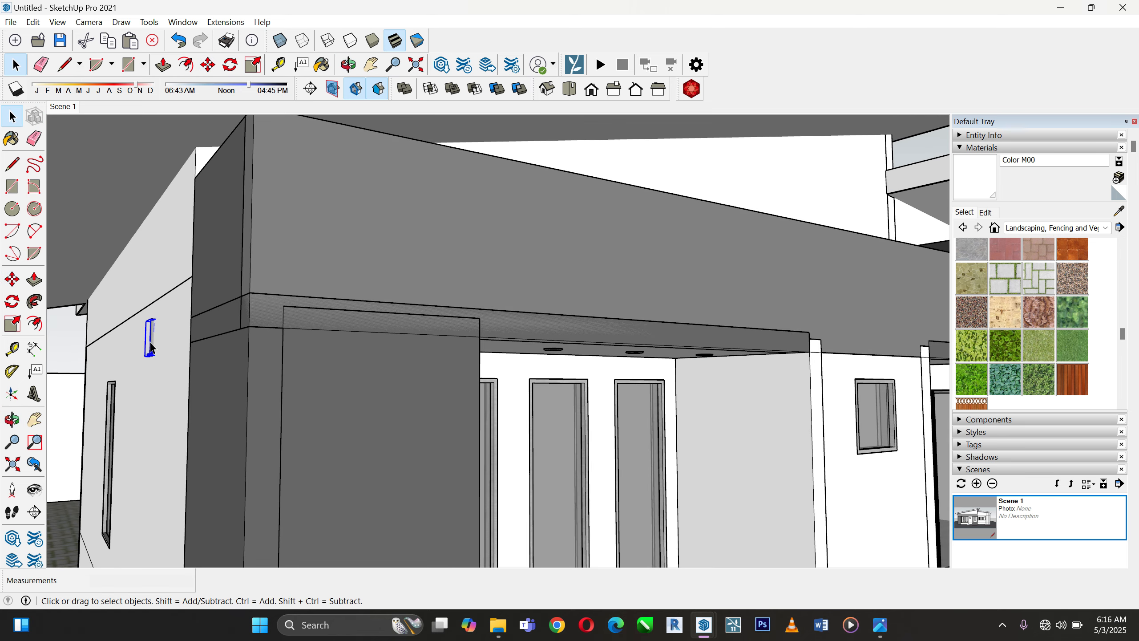
pyautogui.press('Delete')
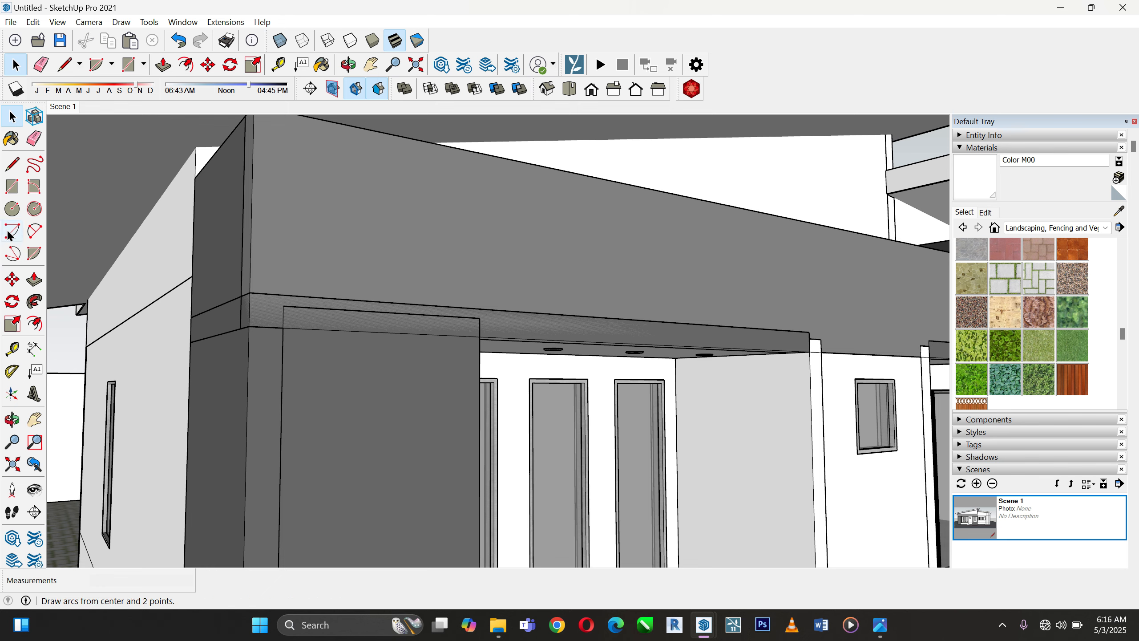
# Restore Scene 1, review the whole exterior, and switch to File Explorer to open the cars folder in the sketchup family library
pyautogui.click(972, 517)
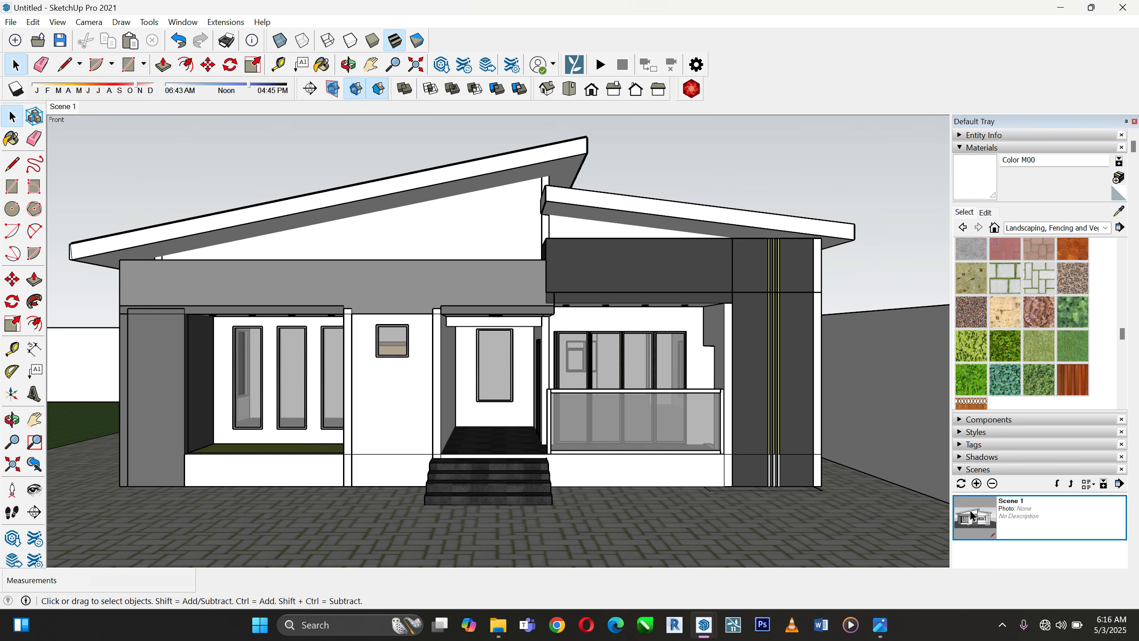
pyautogui.scroll(-2, 560, 396)
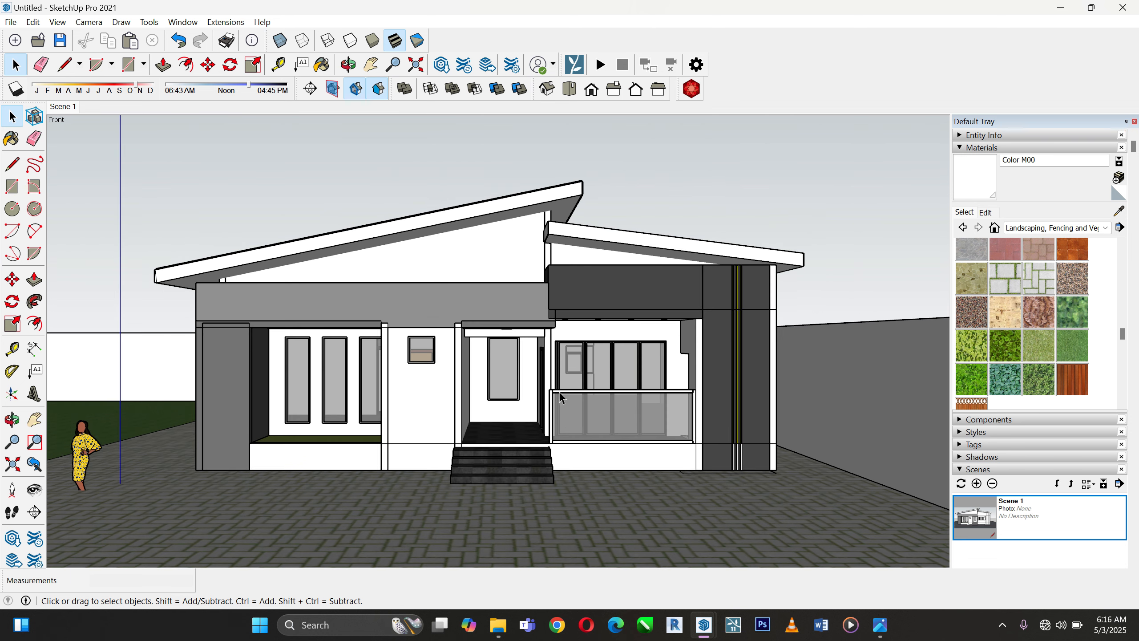
pyautogui.moveTo(555, 425); pyautogui.dragTo(525, 477, button='middle')
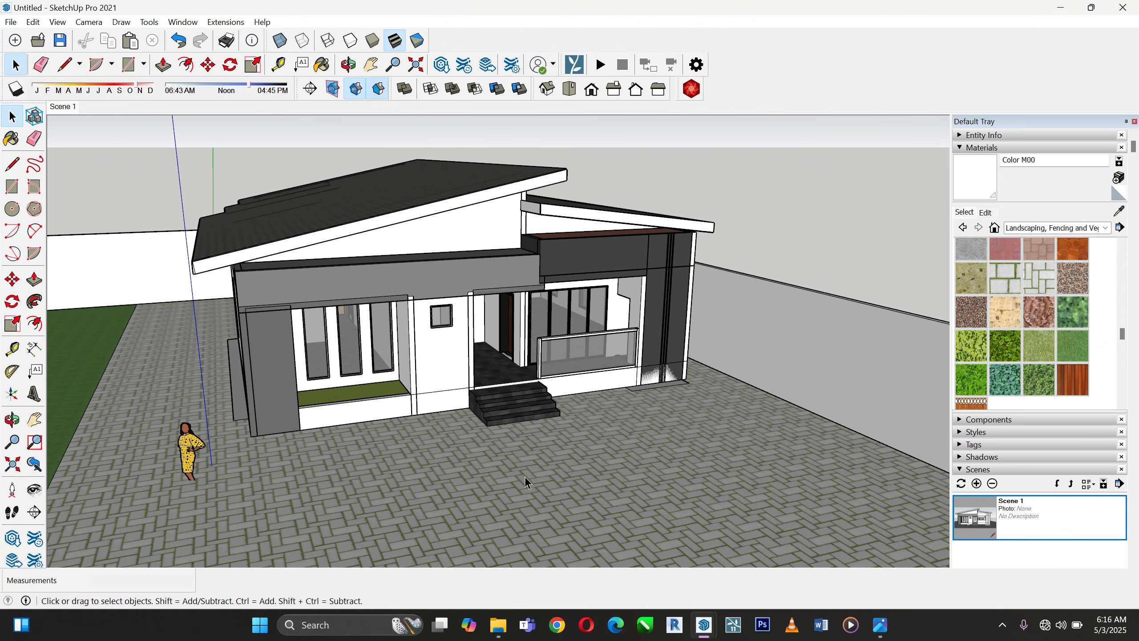
pyautogui.click(502, 632)
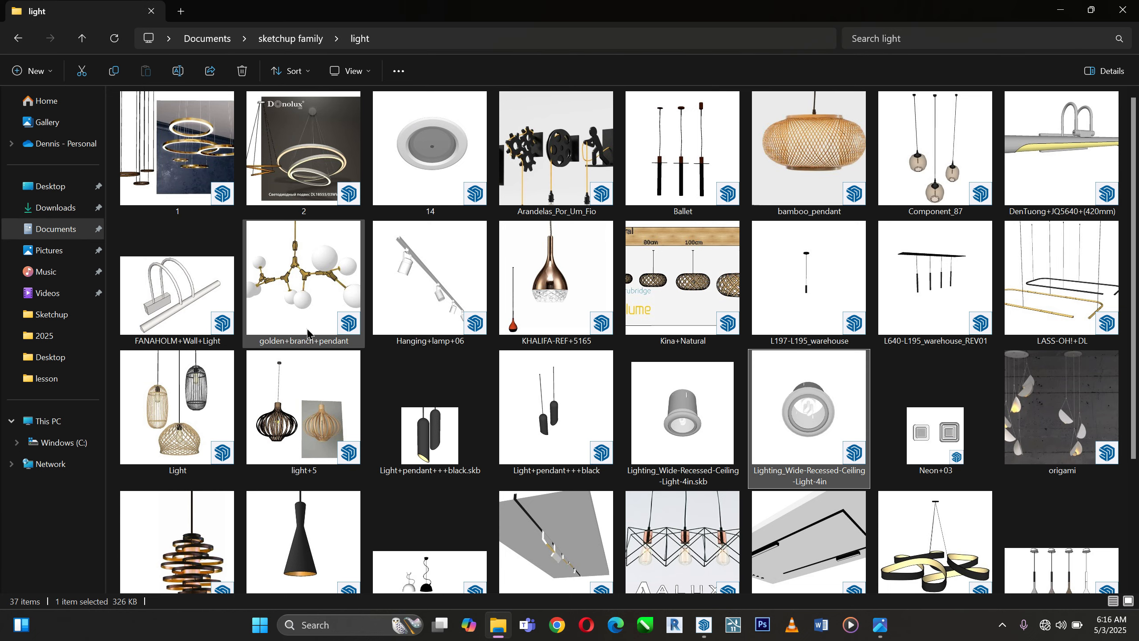
pyautogui.moveTo(307, 332)
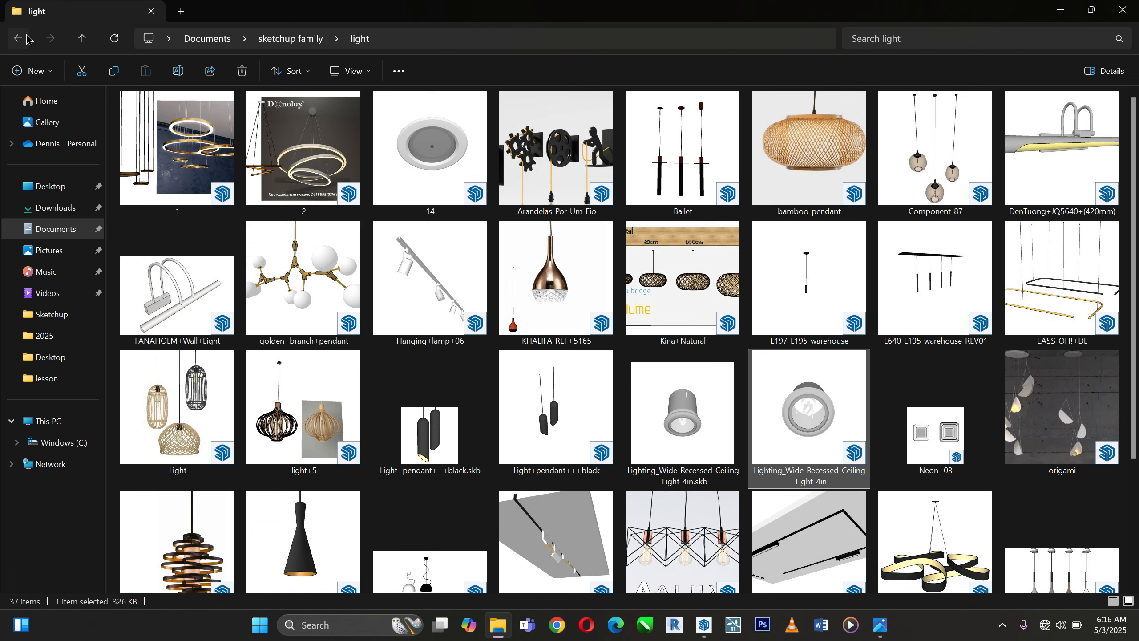
pyautogui.click(26, 38)
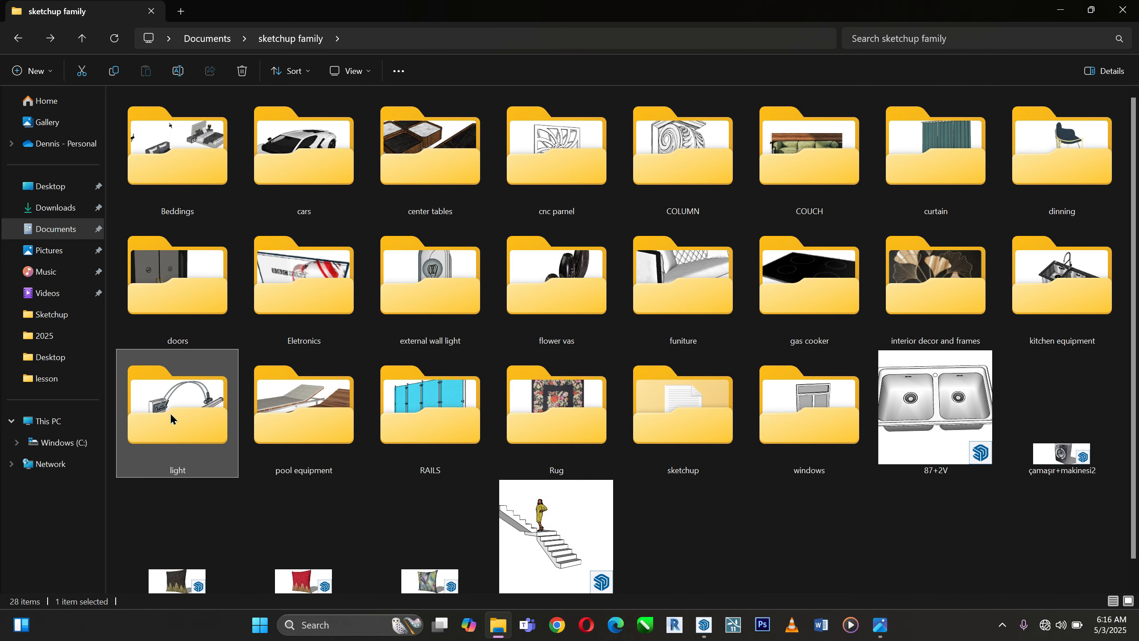
pyautogui.click(215, 267)
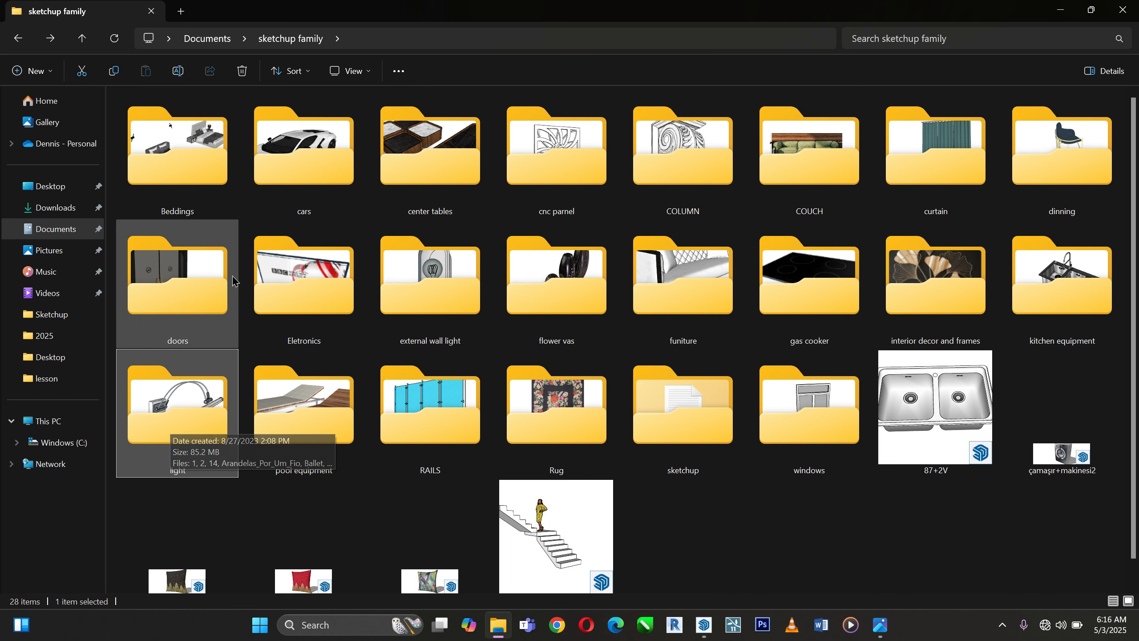
pyautogui.doubleClick(312, 144)
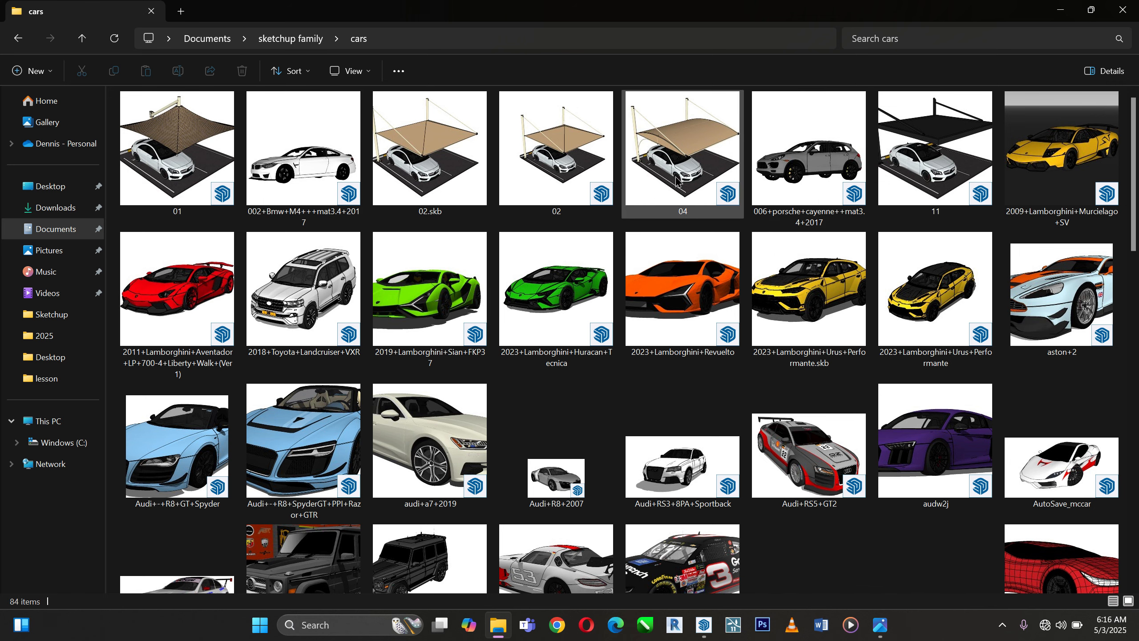
# Bring the carport model 11 from the cars folder into SketchUp and place it on the paving in front of the porch railing
pyautogui.click(920, 182)
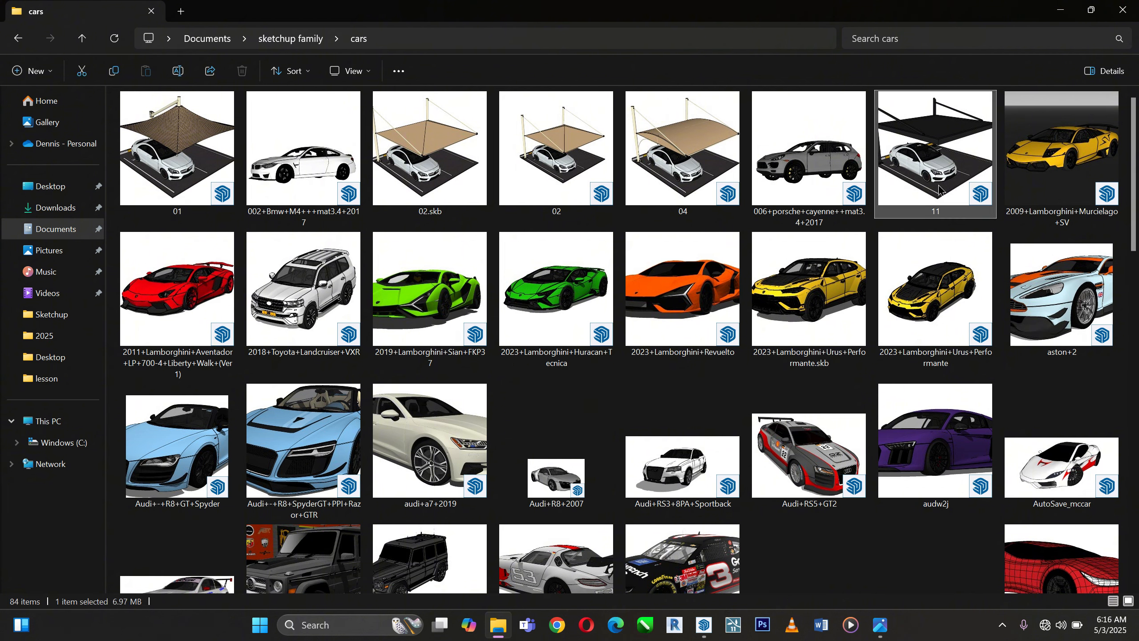
pyautogui.moveTo(705, 625); pyautogui.dragTo(651, 571)
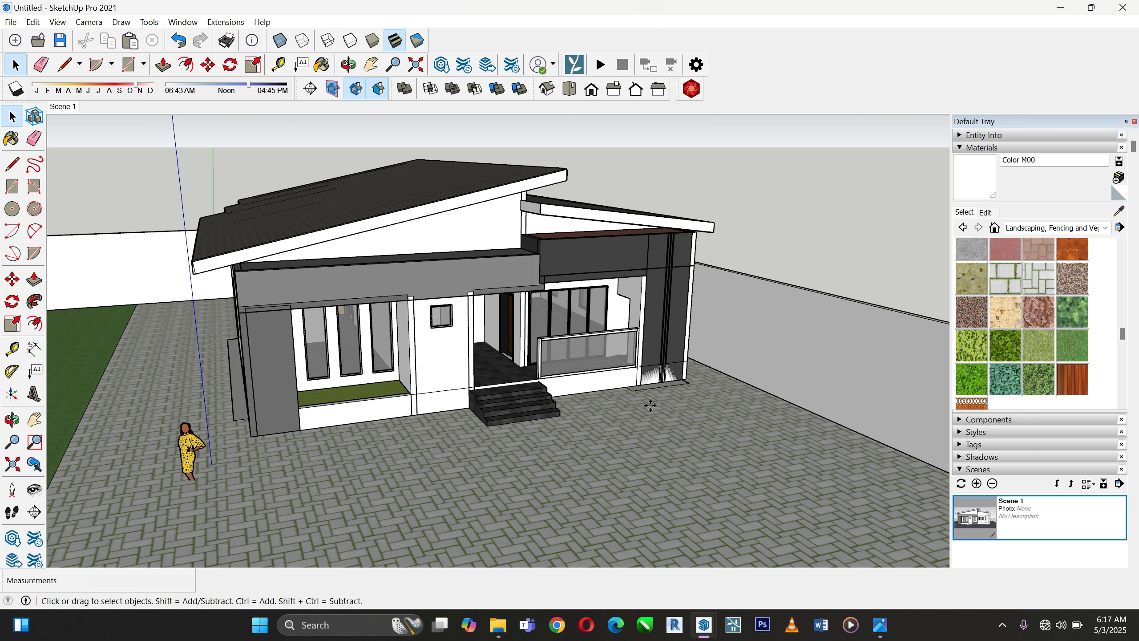
pyautogui.press('m')
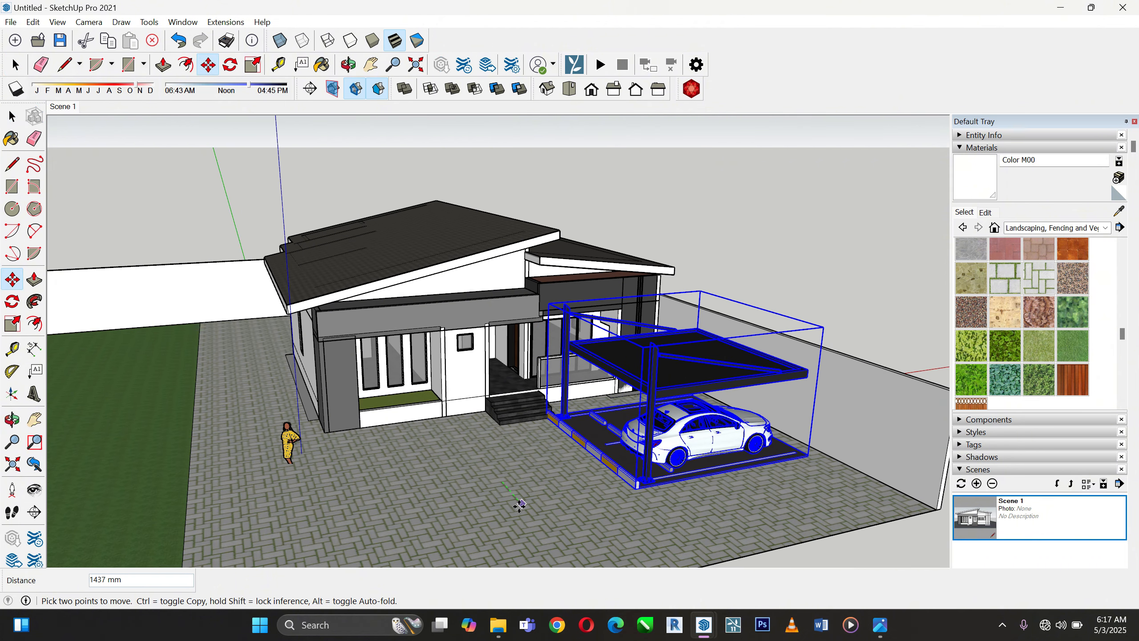
pyautogui.click(518, 514)
pyautogui.scroll(5, 770, 472)
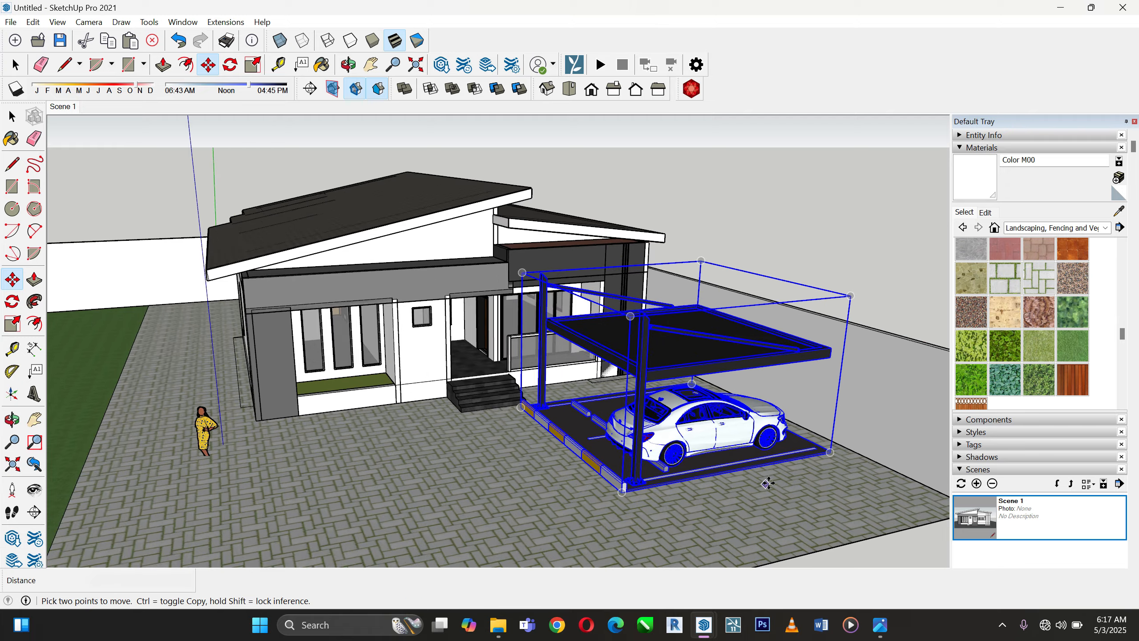
# Flip the carport along its component's green, red and again green axes, so its posts stand beside the boundary wall
pyautogui.scroll(2, 771, 471)
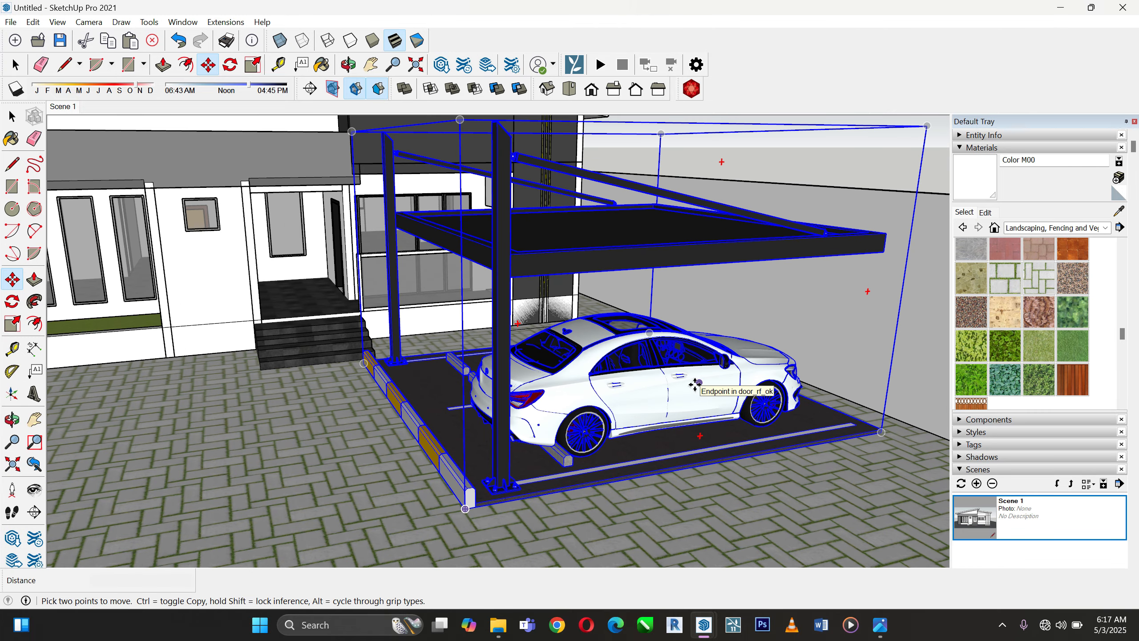
pyautogui.rightClick(540, 397)
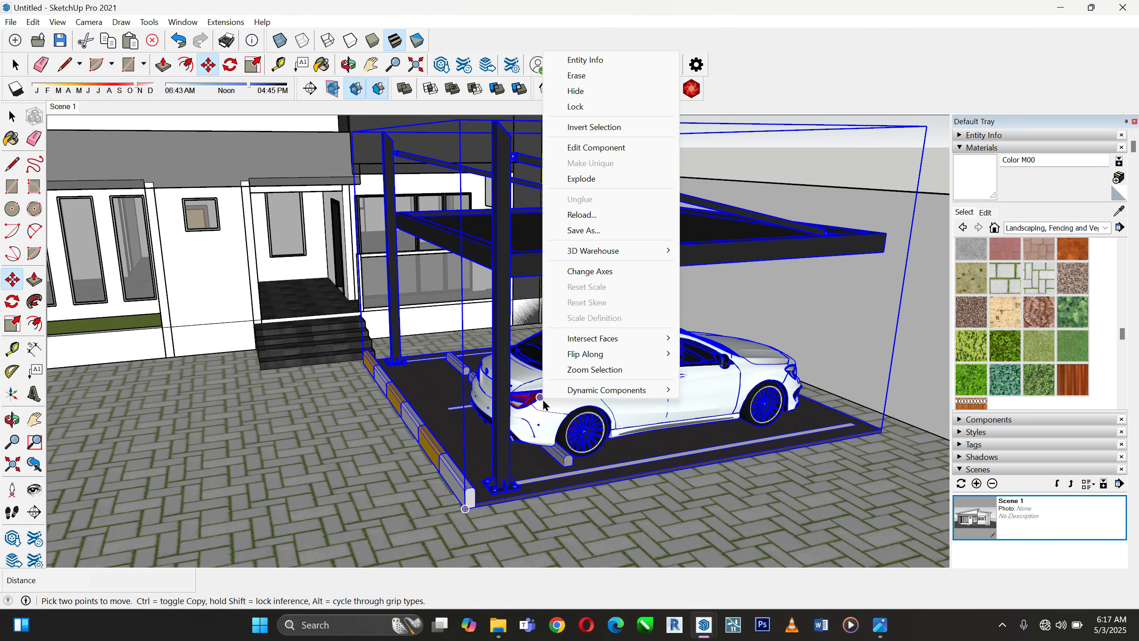
pyautogui.moveTo(625, 357)
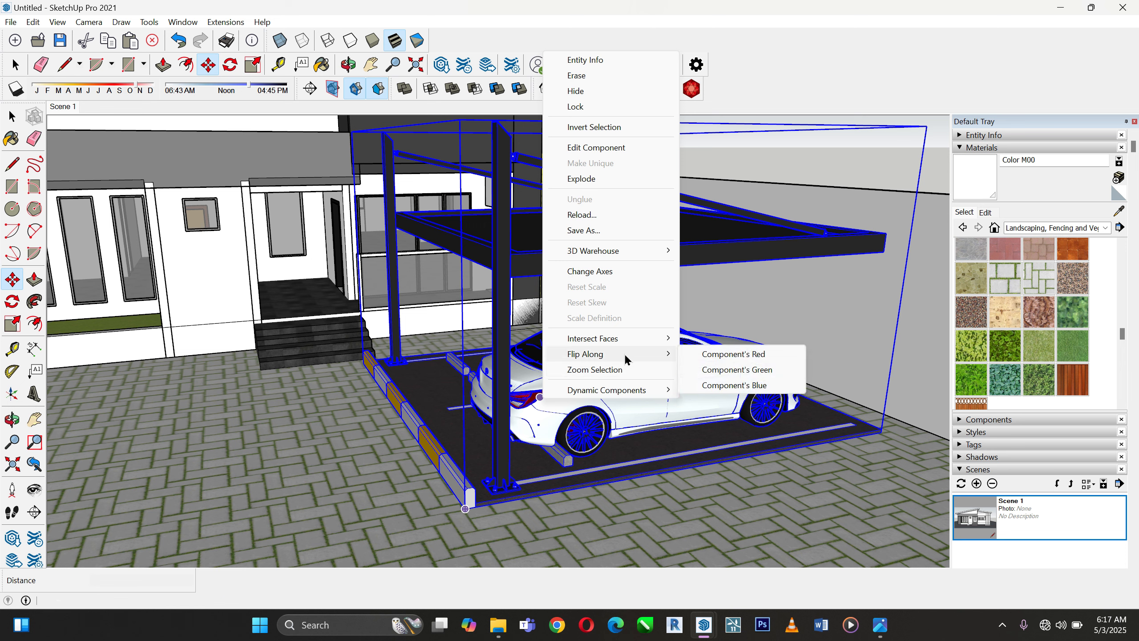
pyautogui.click(735, 369)
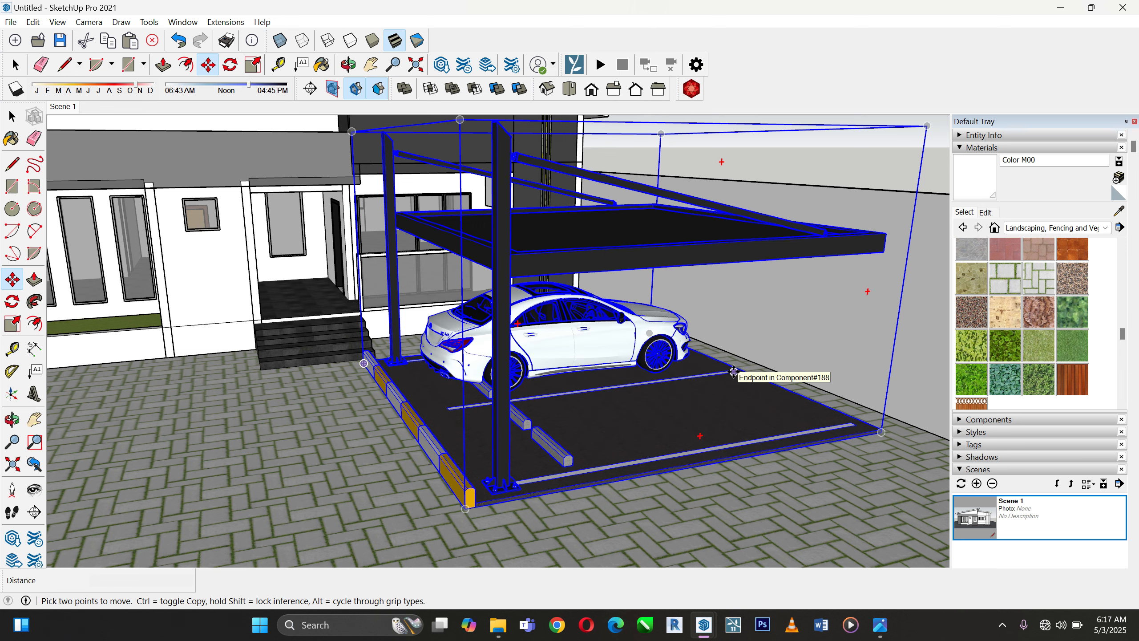
pyautogui.rightClick(615, 401)
pyautogui.moveTo(698, 357)
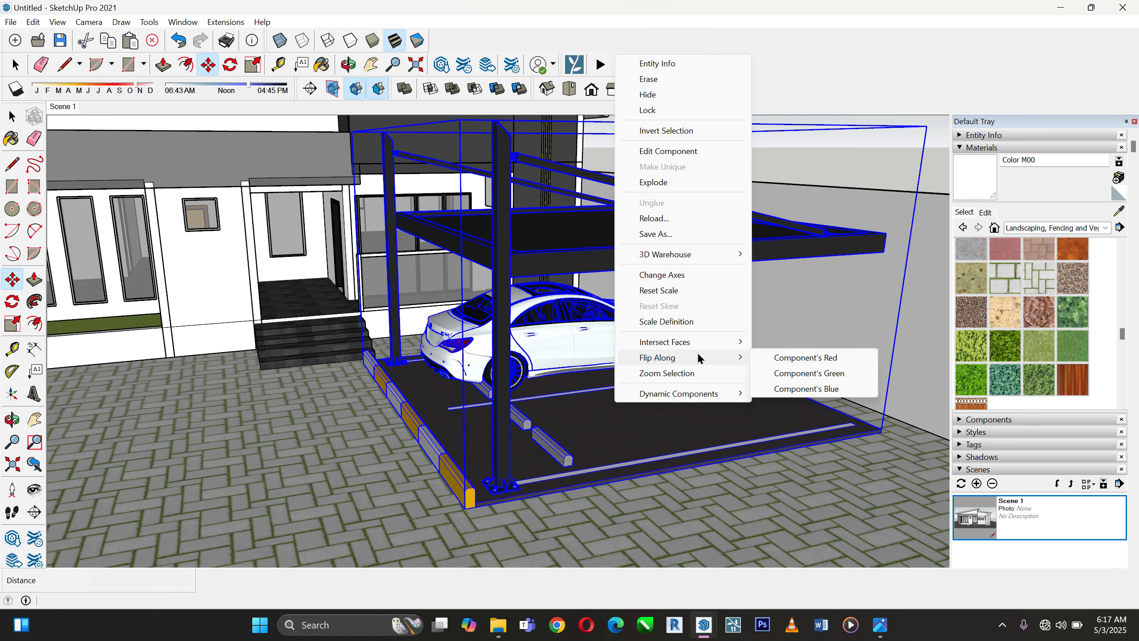
pyautogui.click(801, 359)
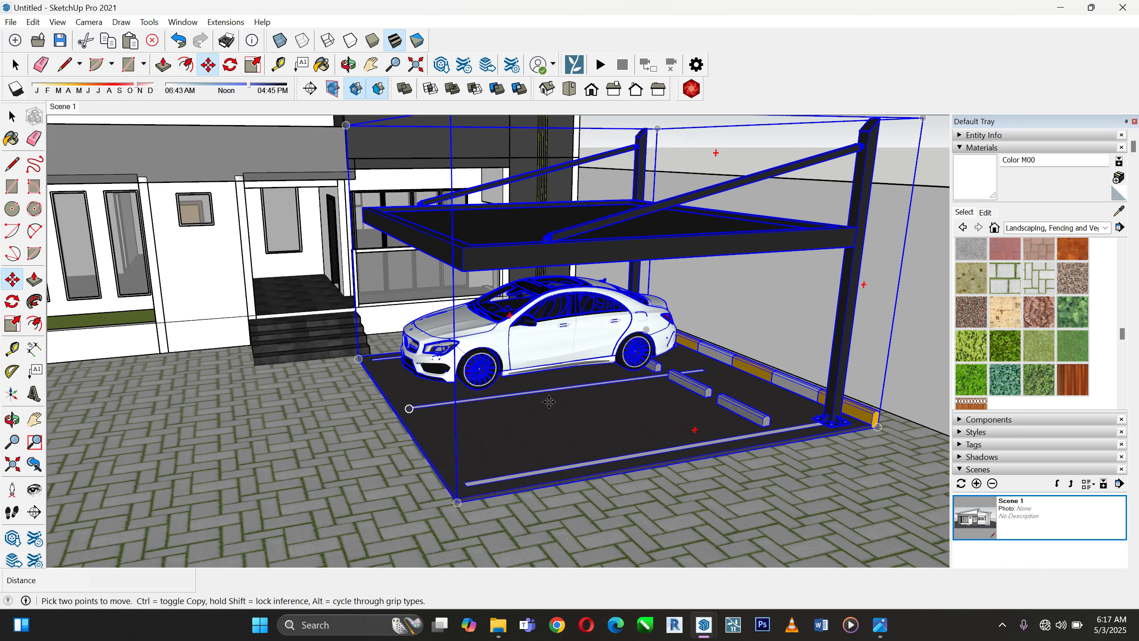
pyautogui.rightClick(550, 402)
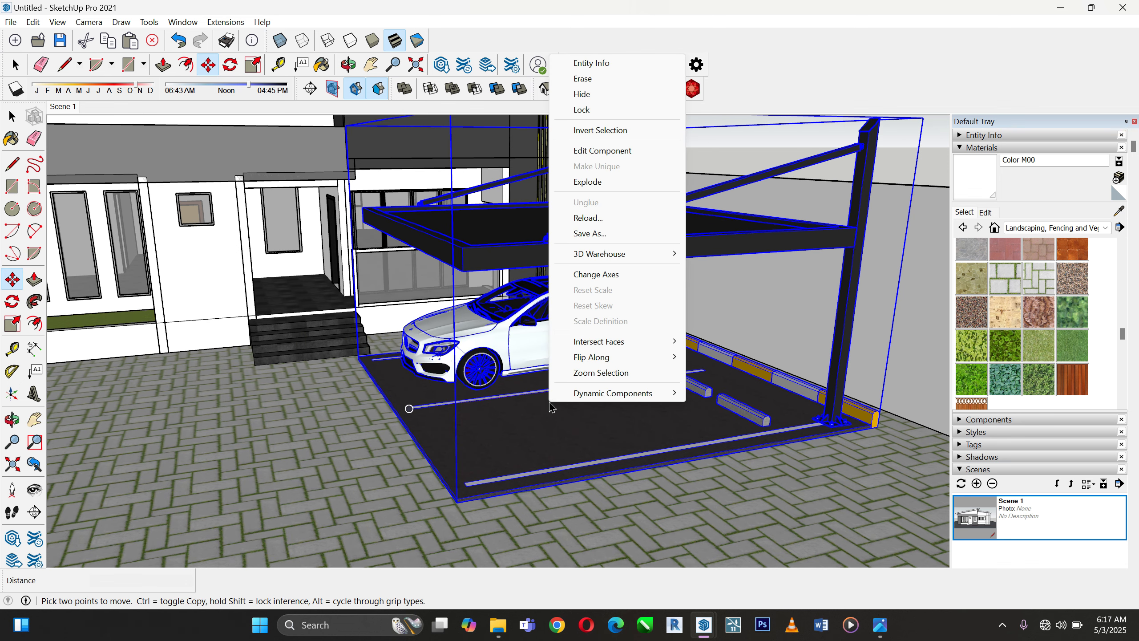
pyautogui.moveTo(611, 359)
pyautogui.click(728, 376)
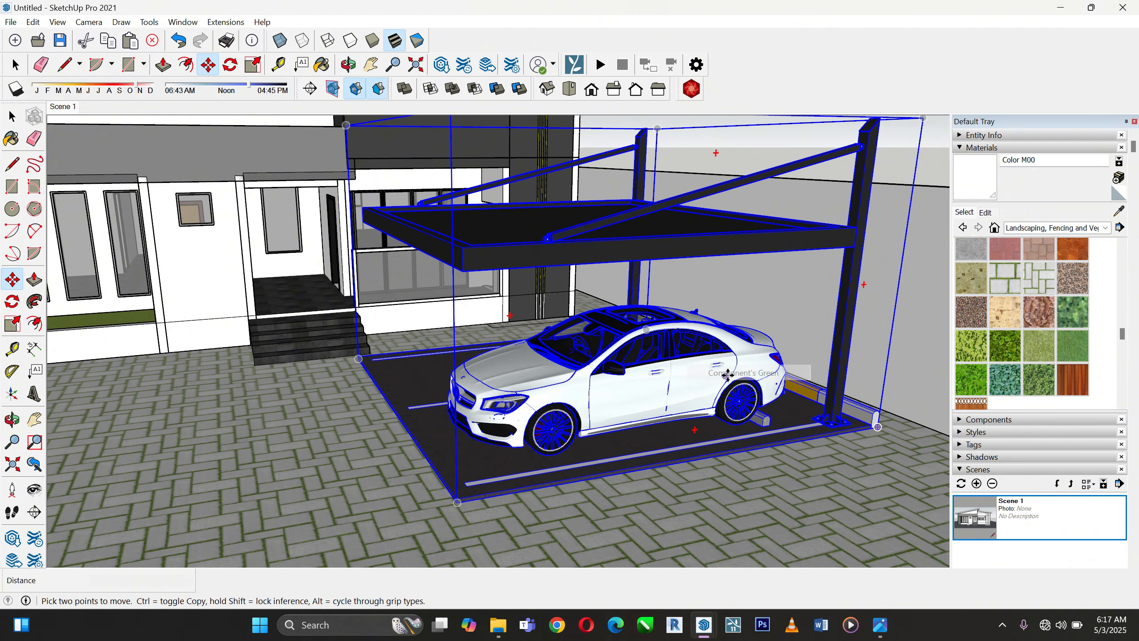
# Move the carport about 726 mm across the paving so its kerb side sits against the boundary wall
pyautogui.scroll(-3, 728, 376)
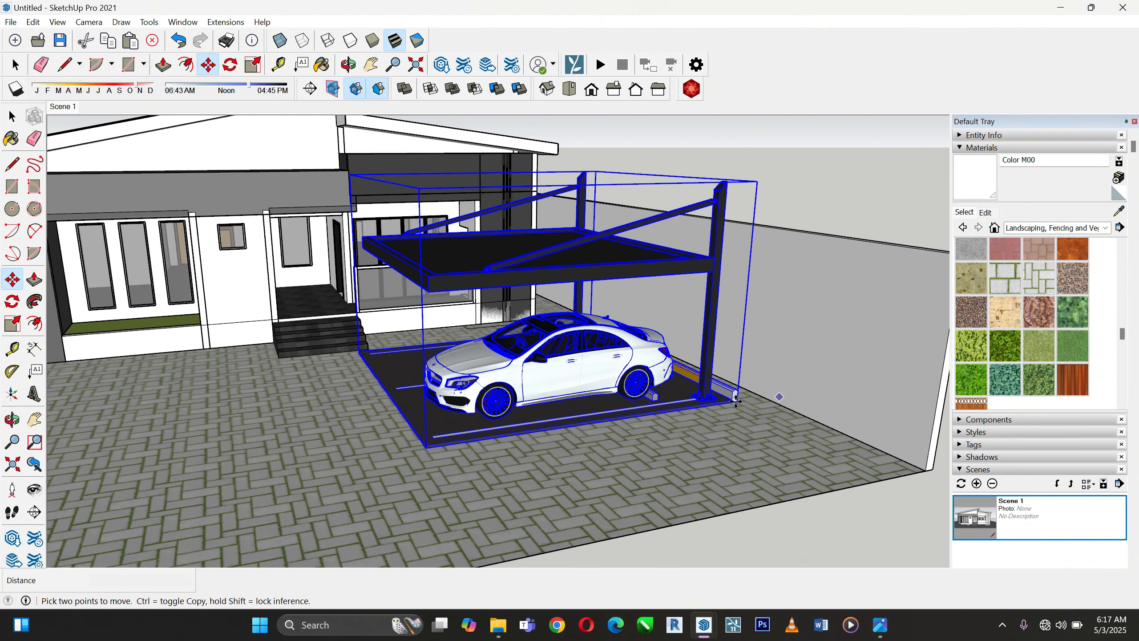
pyautogui.moveTo(735, 401); pyautogui.dragTo(630, 437, button='middle')
pyautogui.scroll(3, 603, 481)
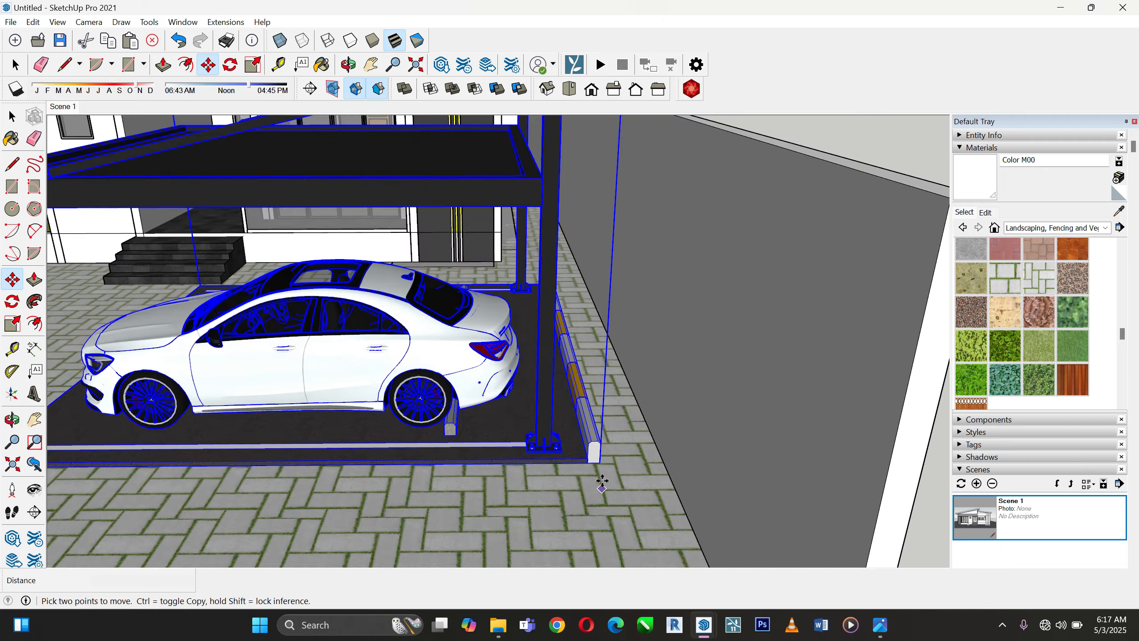
pyautogui.click(602, 483)
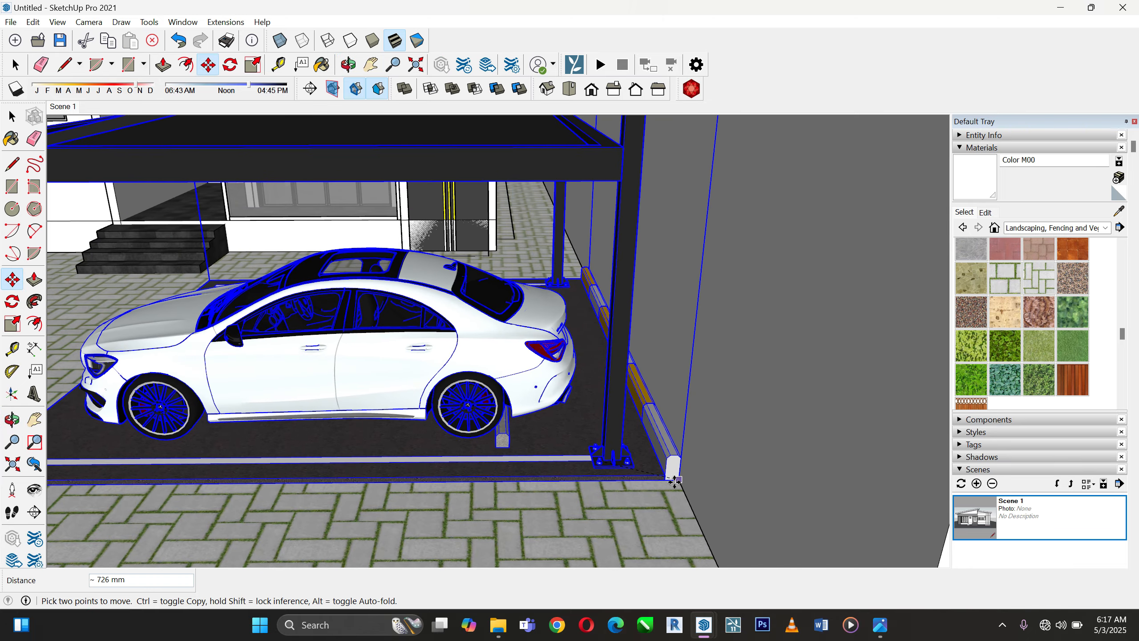
pyautogui.click(674, 480)
# Sample the carport floor's Asphalt New material and paint the compound's paved ground face with it
pyautogui.moveTo(762, 427); pyautogui.dragTo(859, 476, button='middle')
pyautogui.scroll(5, 471, 399)
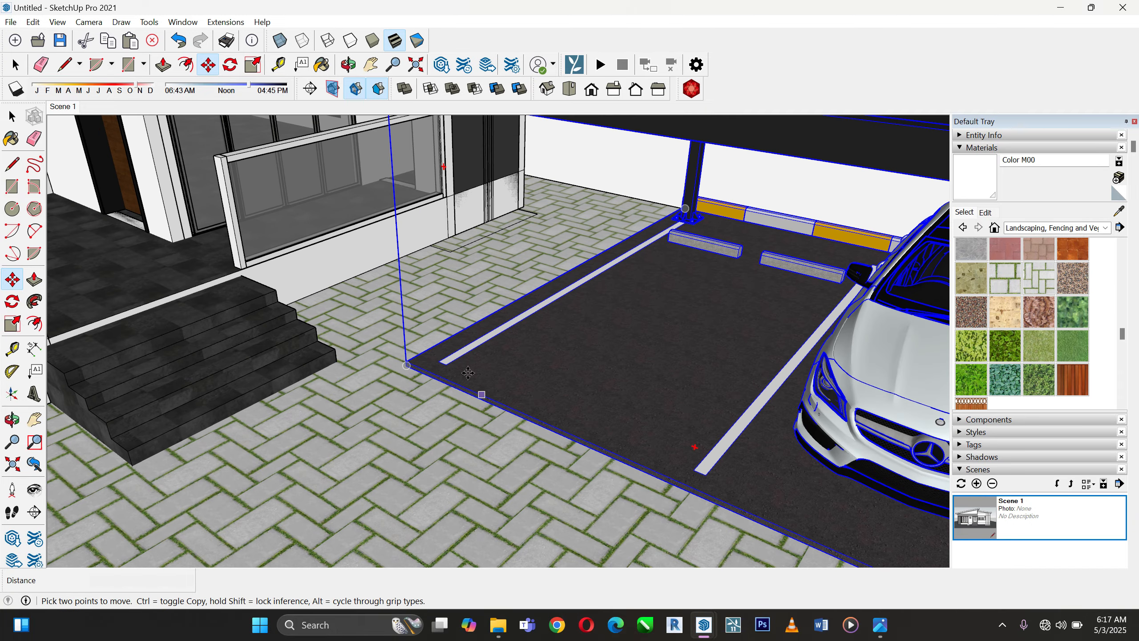
pyautogui.press('space')
pyautogui.scroll(3, 438, 449)
pyautogui.click(421, 433)
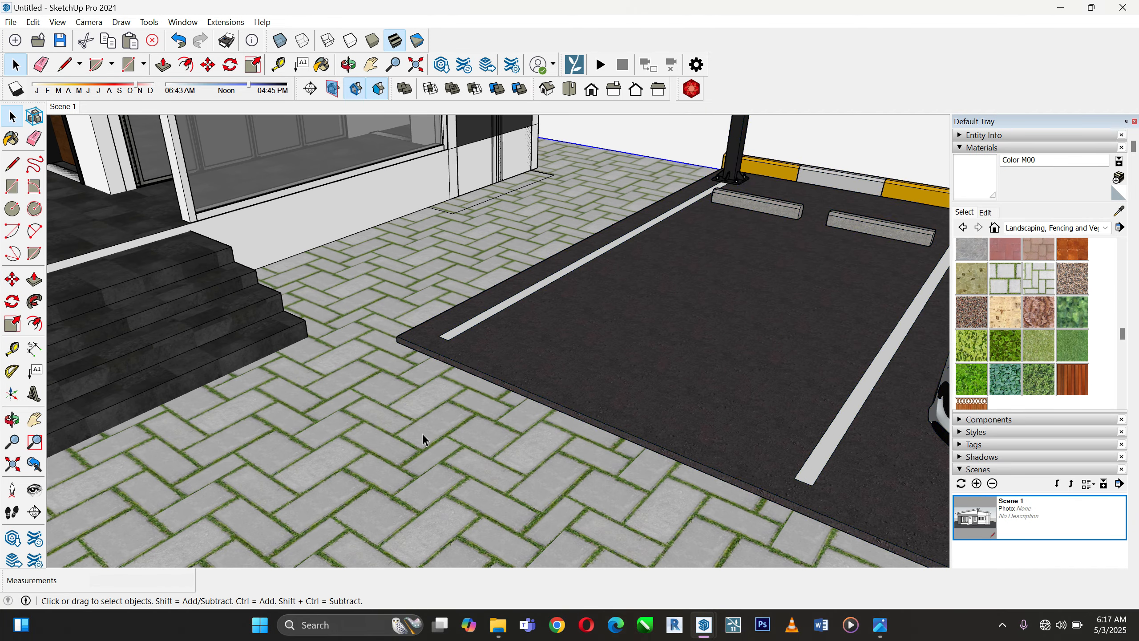
pyautogui.doubleClick(421, 432)
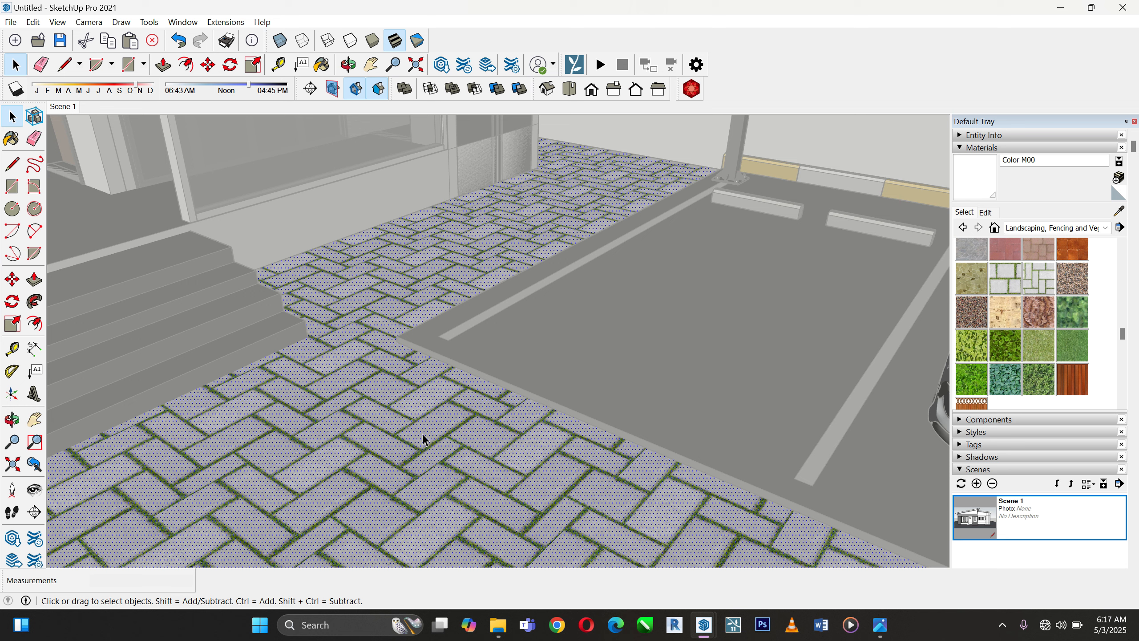
pyautogui.scroll(5, 956, 322)
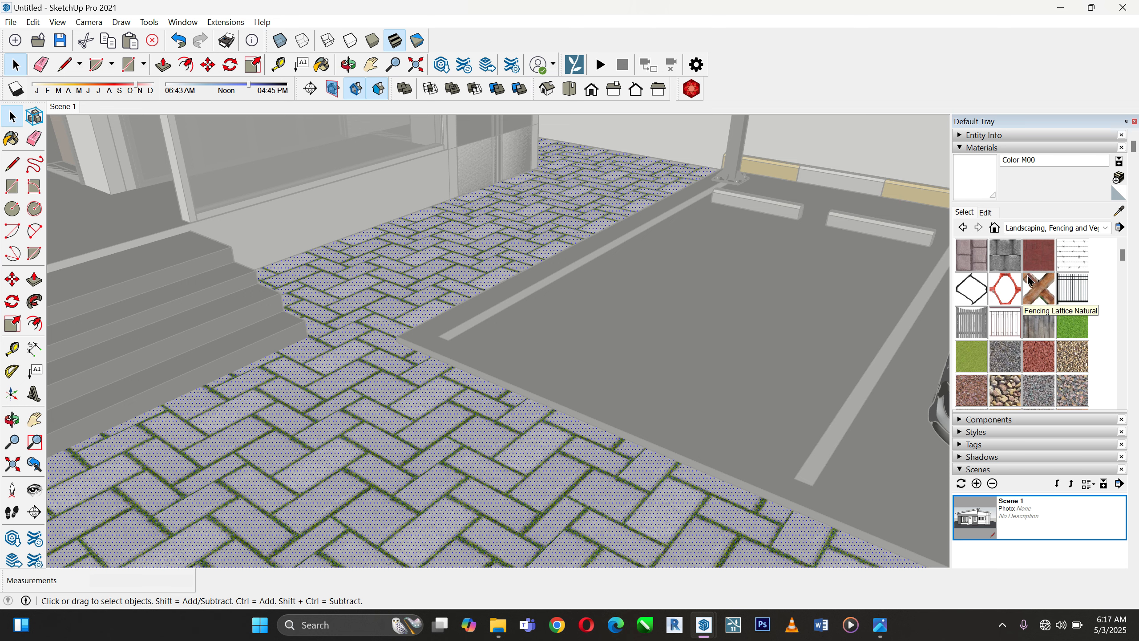
pyautogui.click(1118, 212)
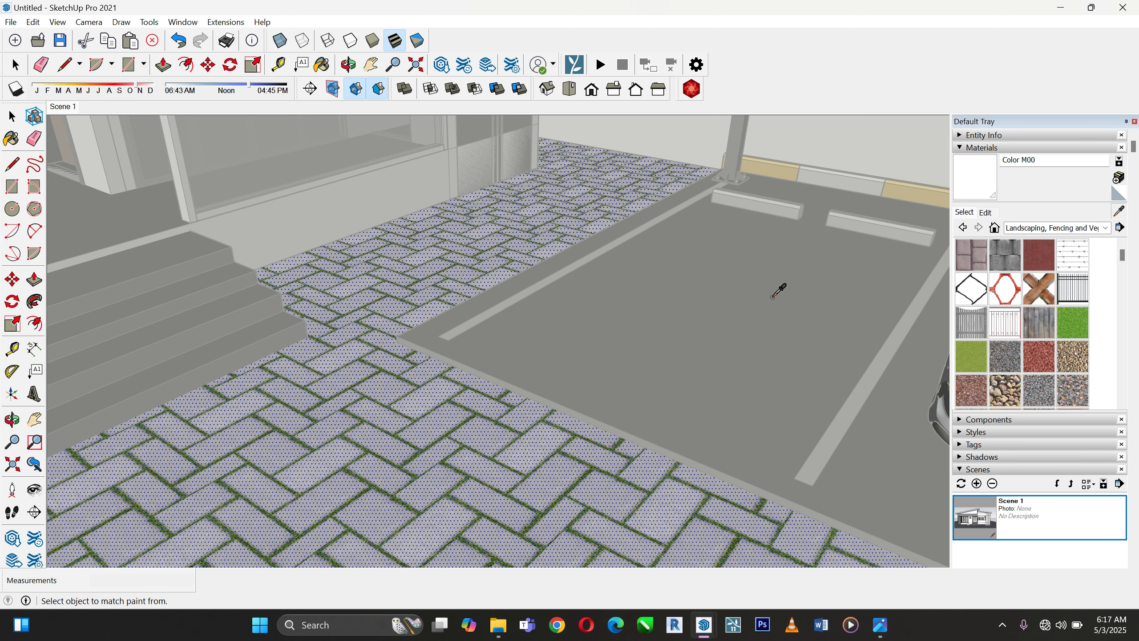
pyautogui.click(644, 309)
pyautogui.click(395, 430)
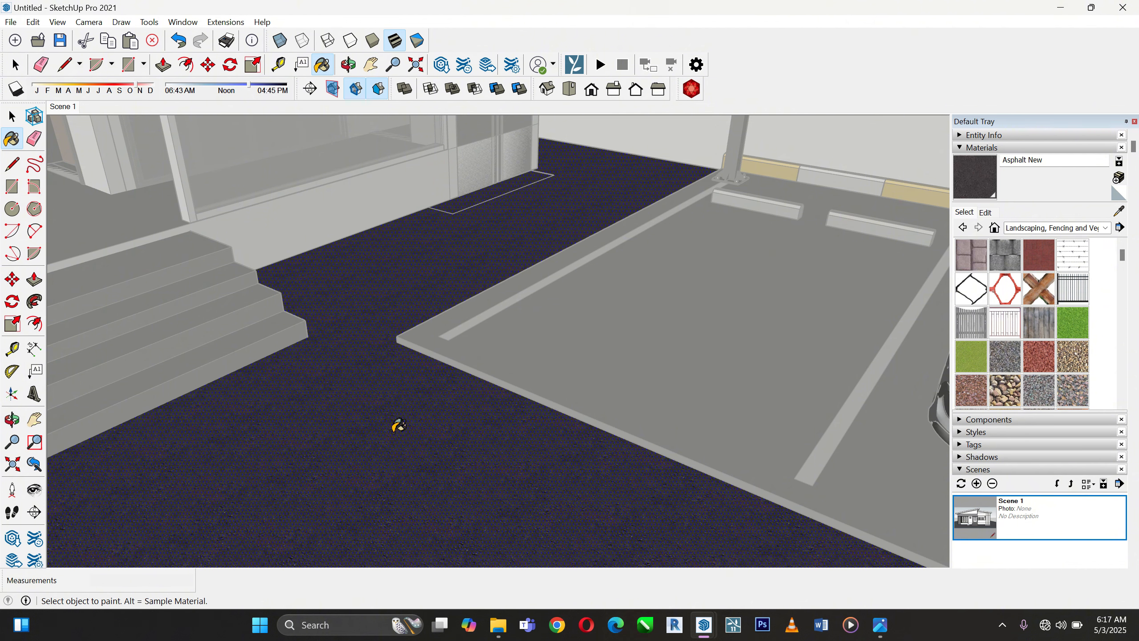
pyautogui.click(9, 122)
# Lower the carport by 50 mm so its slab sits flush with the asphalt ground
pyautogui.scroll(-1, 401, 313)
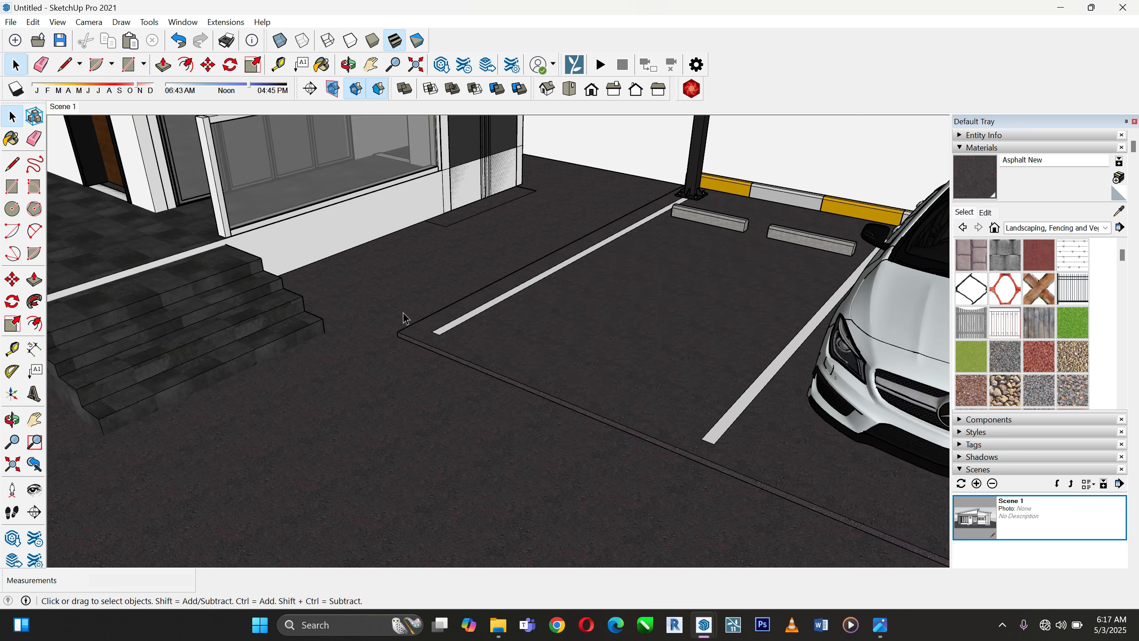
pyautogui.scroll(5, 406, 318)
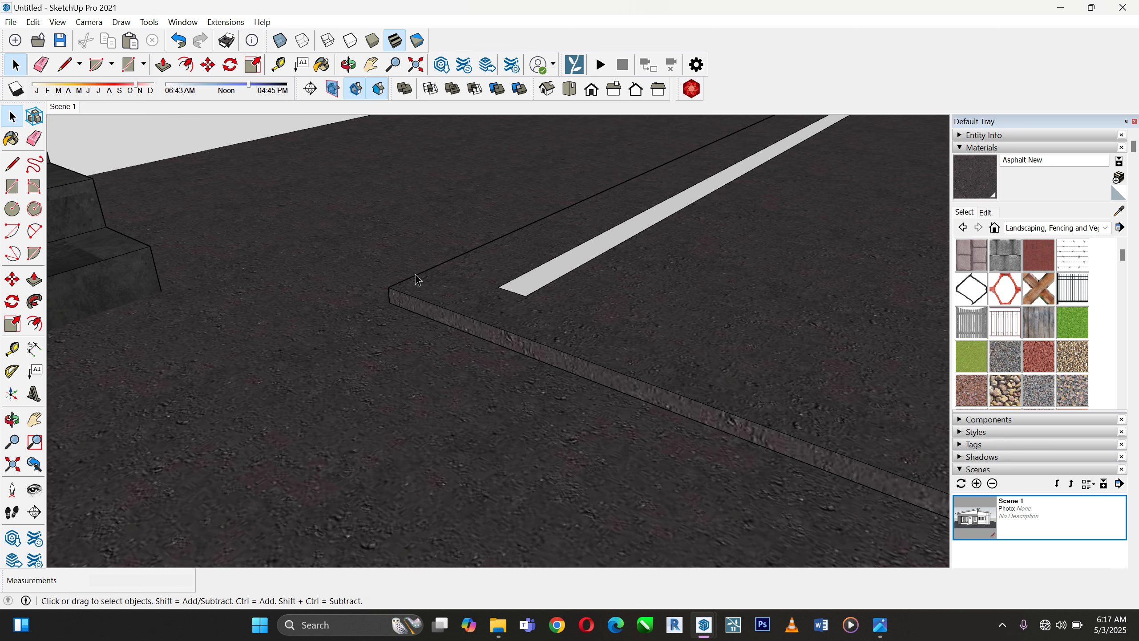
pyautogui.click(415, 274)
pyautogui.click(12, 279)
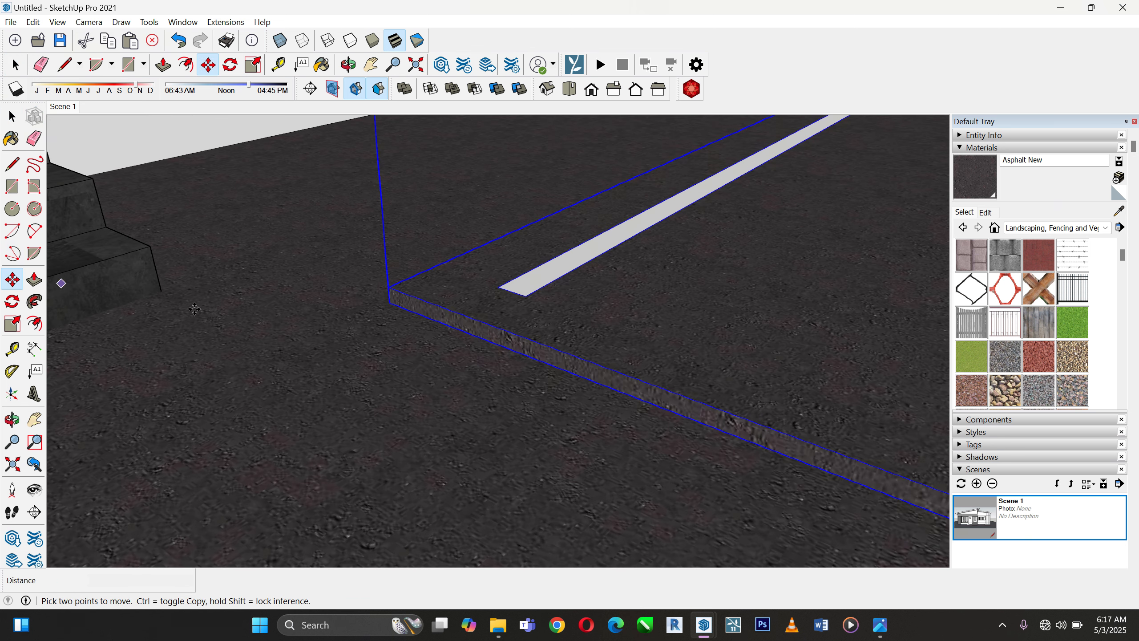
pyautogui.scroll(1, 395, 287)
pyautogui.click(395, 274)
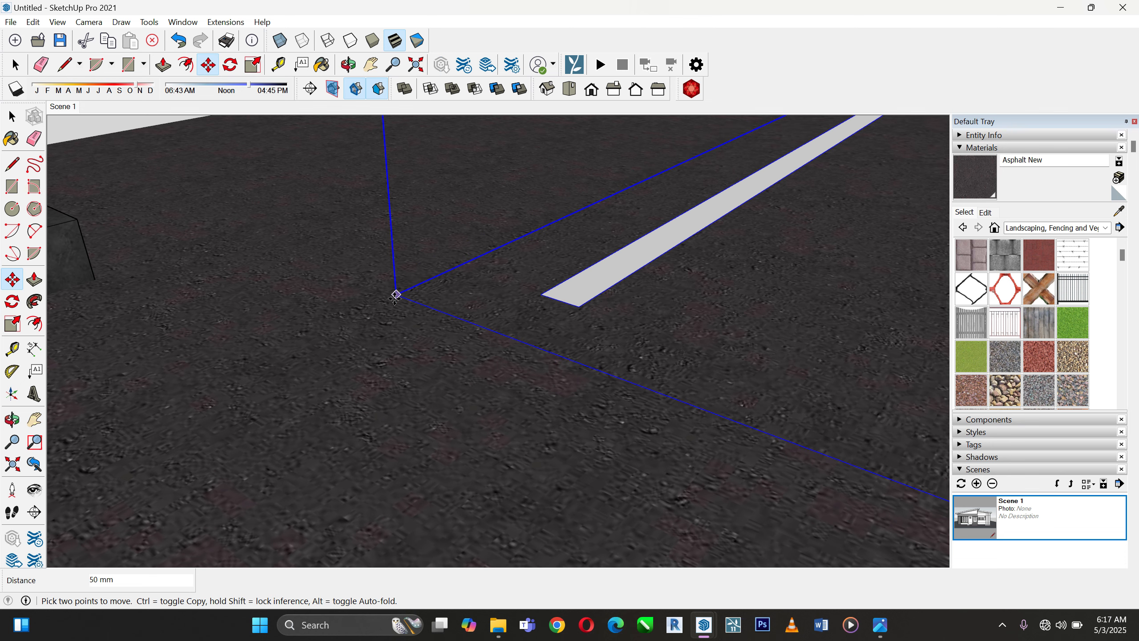
pyautogui.click(396, 295)
pyautogui.scroll(-3, 400, 390)
pyautogui.scroll(-6, 400, 390)
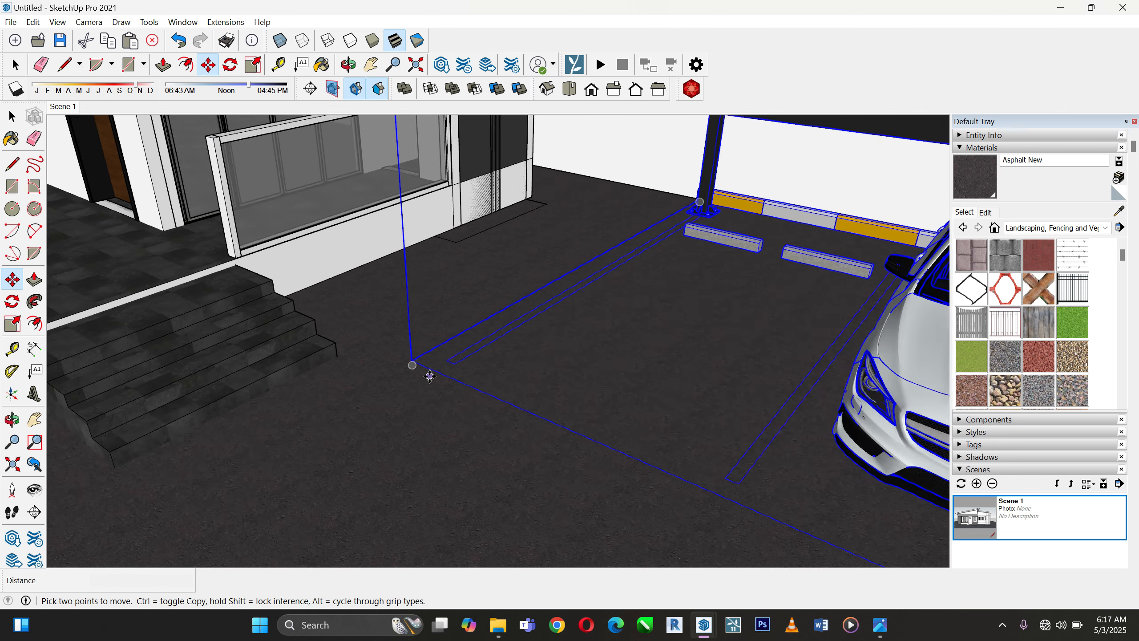
# Restore Scene 1 and inspect the asphalt yard, carport and boundary walls from the side of the house
pyautogui.doubleClick(965, 515)
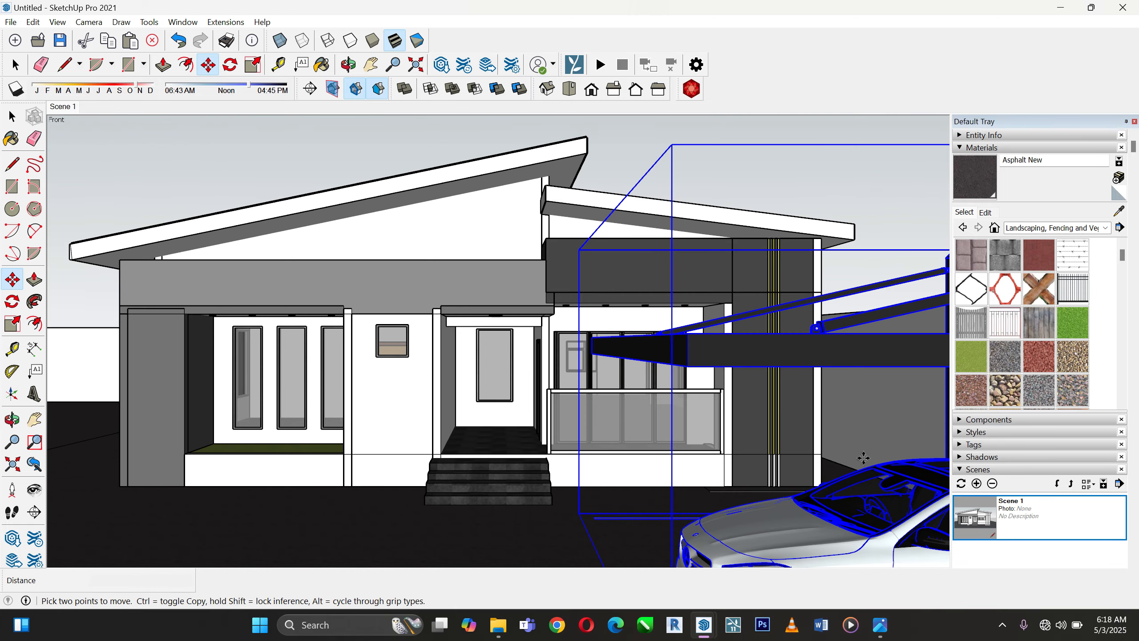
pyautogui.moveTo(647, 437); pyautogui.dragTo(768, 446, button='middle')
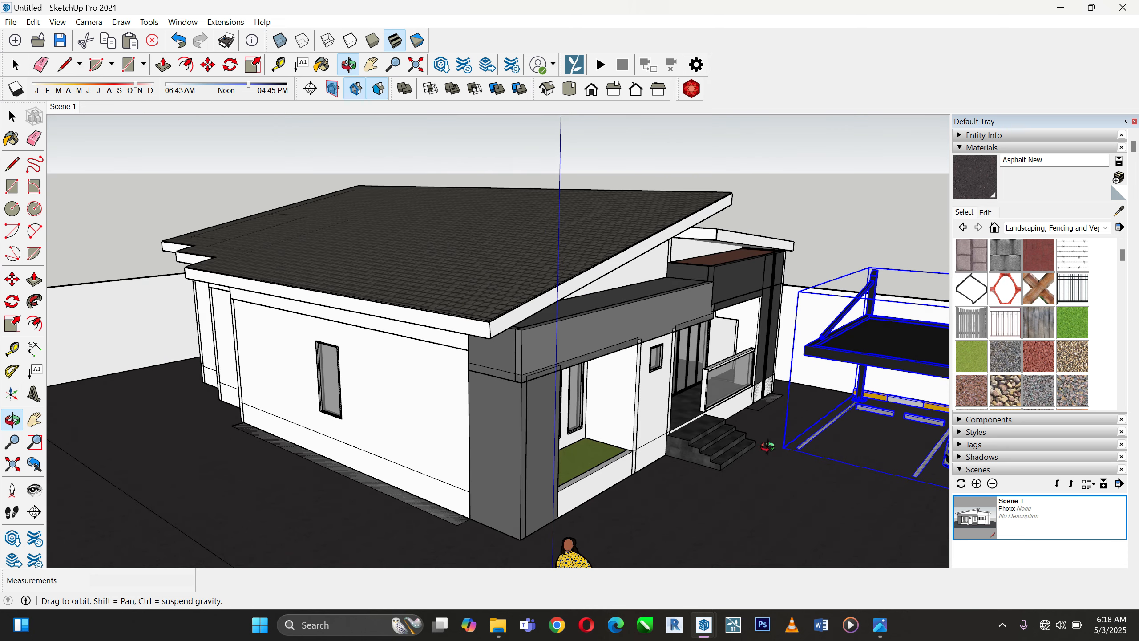
pyautogui.press('m')
pyautogui.scroll(-5, 631, 275)
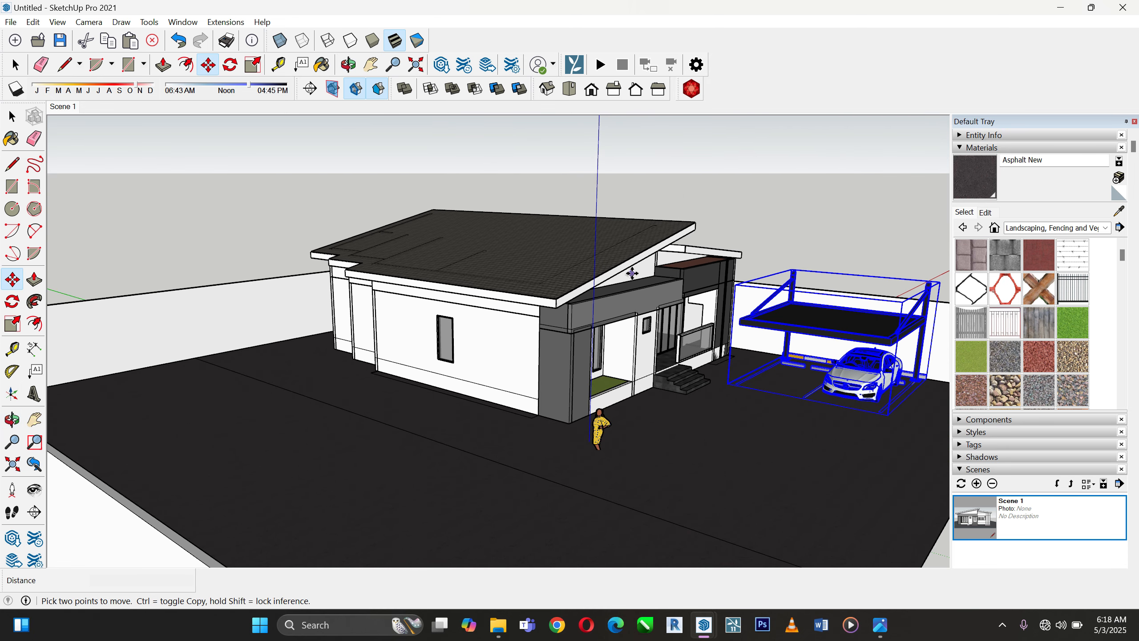
pyautogui.click(12, 116)
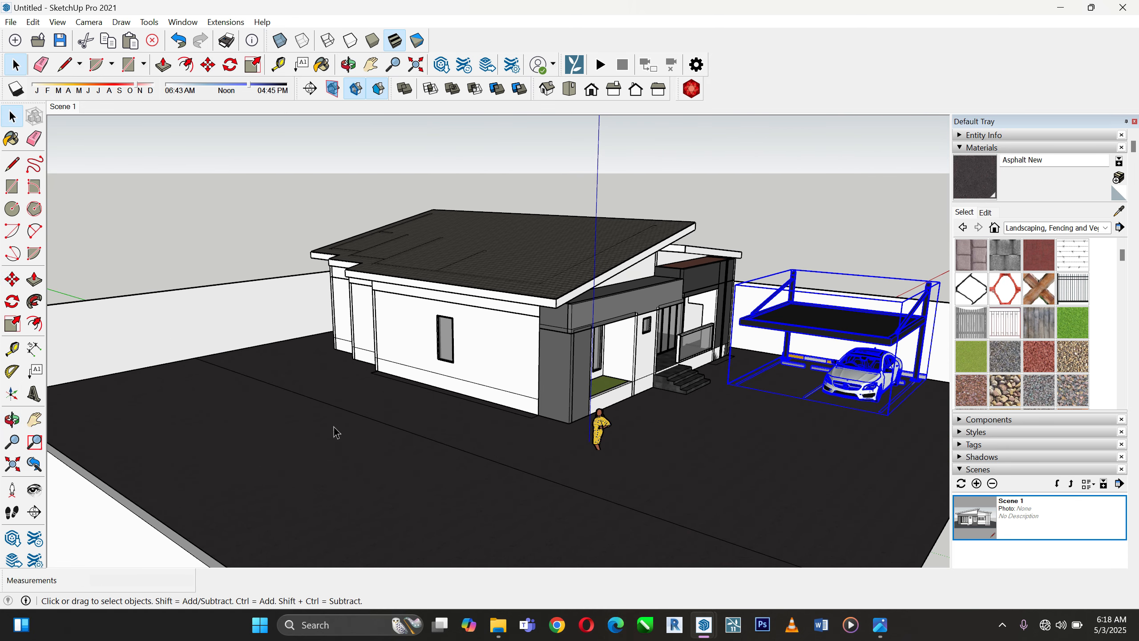
pyautogui.click(336, 432)
pyautogui.scroll(-3, 487, 383)
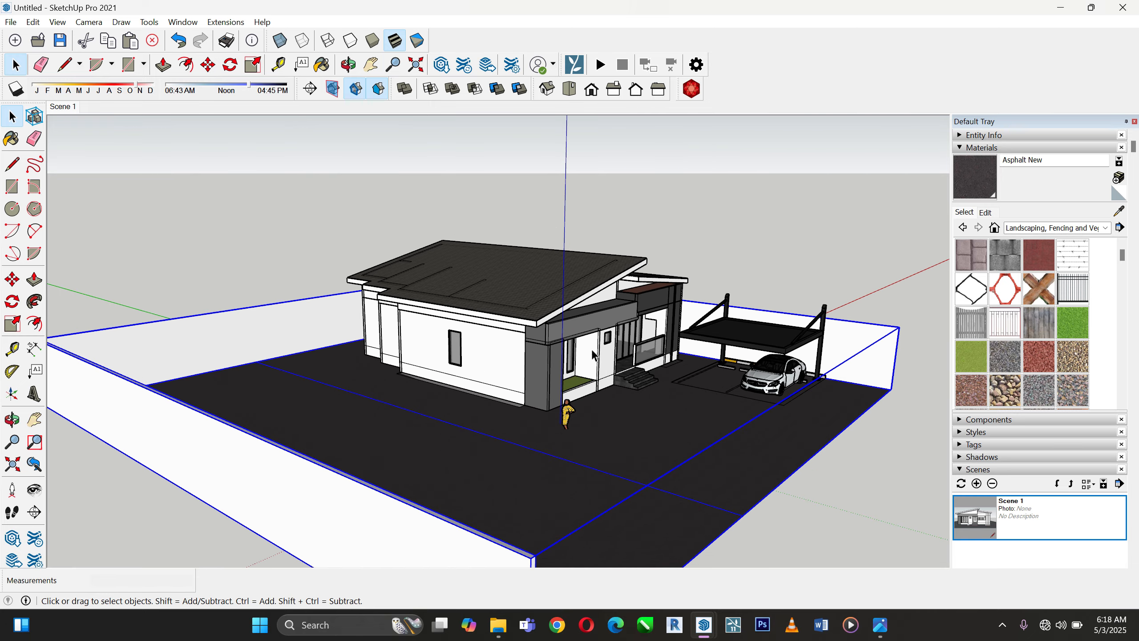
# Add a second scene from a low view of the house corner beside the three tall front windows
pyautogui.scroll(5, 592, 355)
pyautogui.moveTo(591, 355); pyautogui.dragTo(590, 274, button='middle')
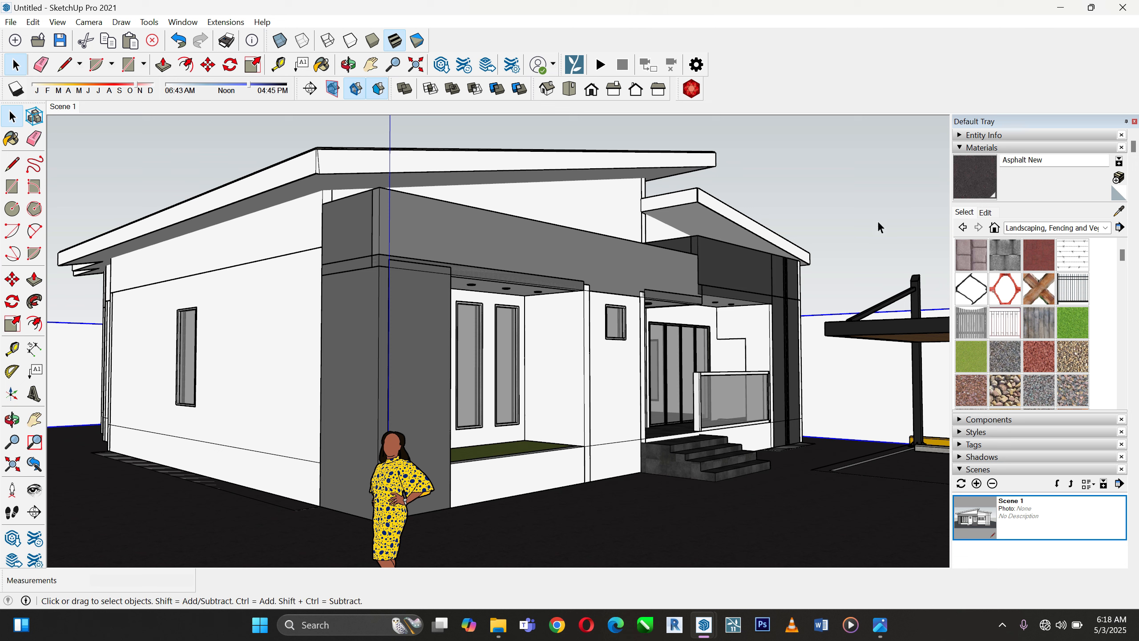
pyautogui.click(978, 483)
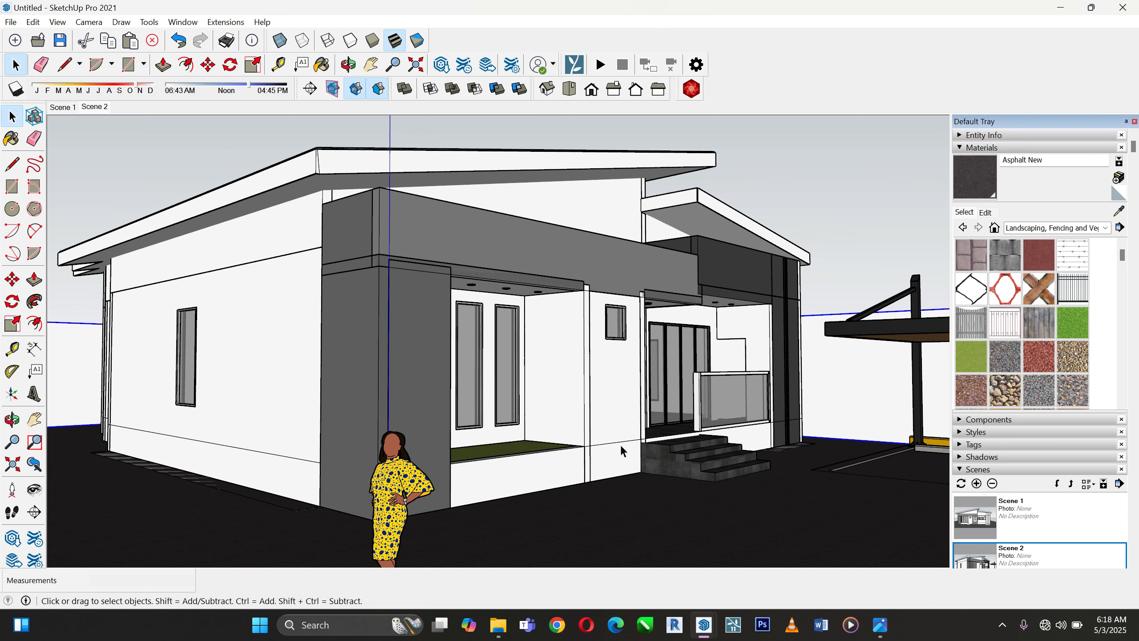
# Add a third scene from a more frontal low view showing the tall windows, entrance steps and porch railing
pyautogui.moveTo(649, 392); pyautogui.dragTo(574, 380, button='middle')
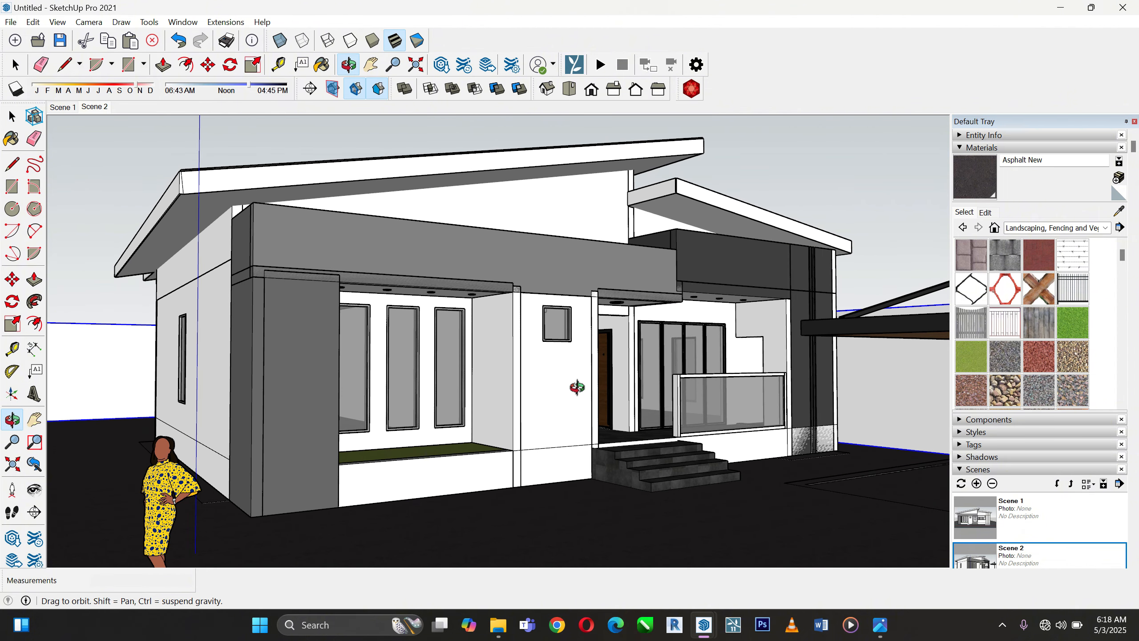
pyautogui.click(978, 484)
pyautogui.scroll(-1, 878, 447)
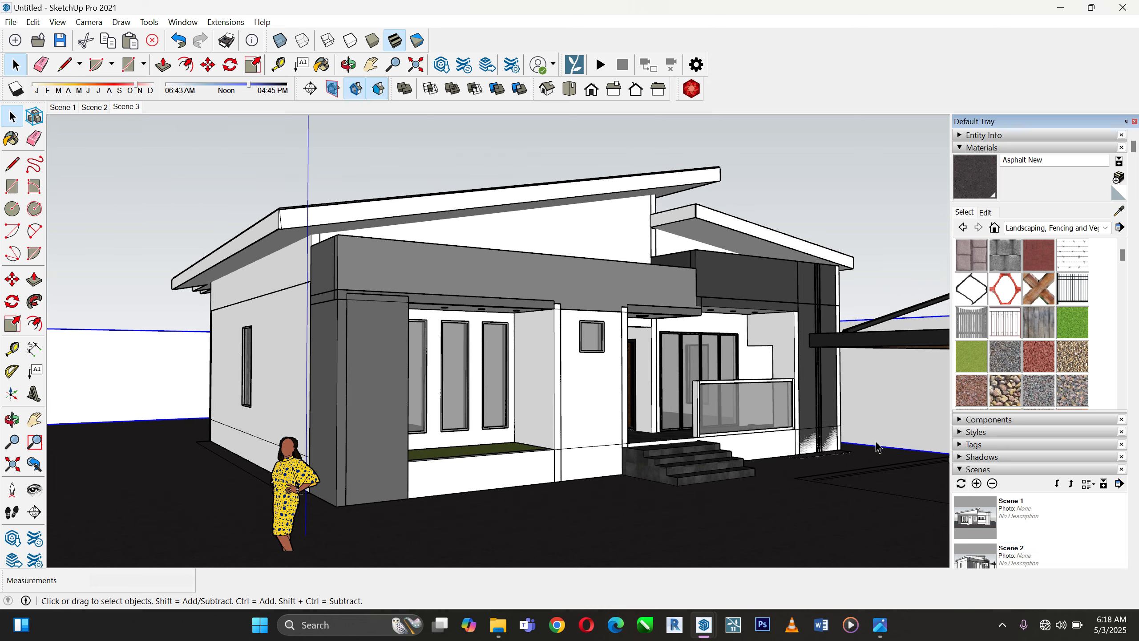
# Add a fourth scene from a low view beside the car under the carport, with the house front behind it
pyautogui.scroll(-3, 959, 446)
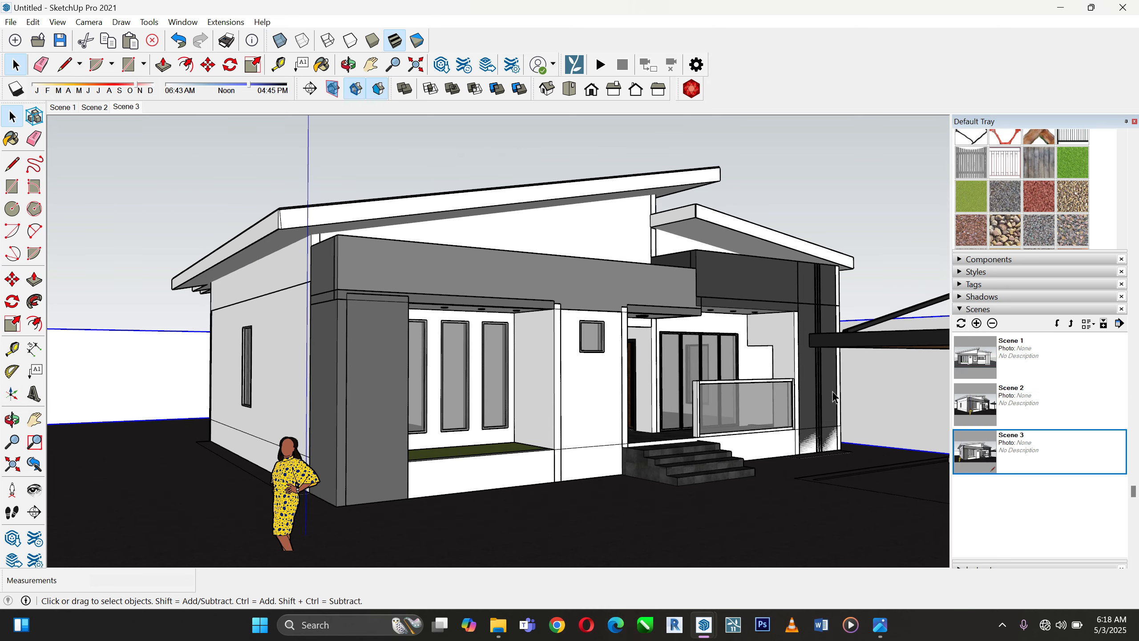
pyautogui.moveTo(832, 395); pyautogui.dragTo(569, 372, button='middle')
pyautogui.scroll(-2, 413, 276)
pyautogui.scroll(2, 619, 377)
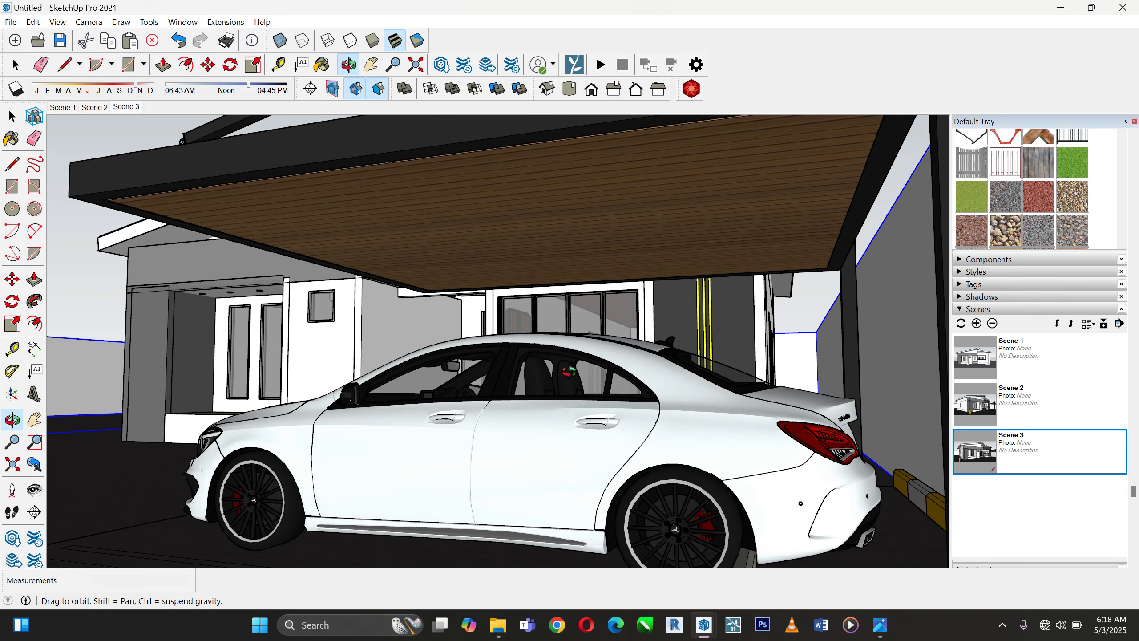
pyautogui.scroll(-3, 569, 372)
pyautogui.scroll(4, 544, 424)
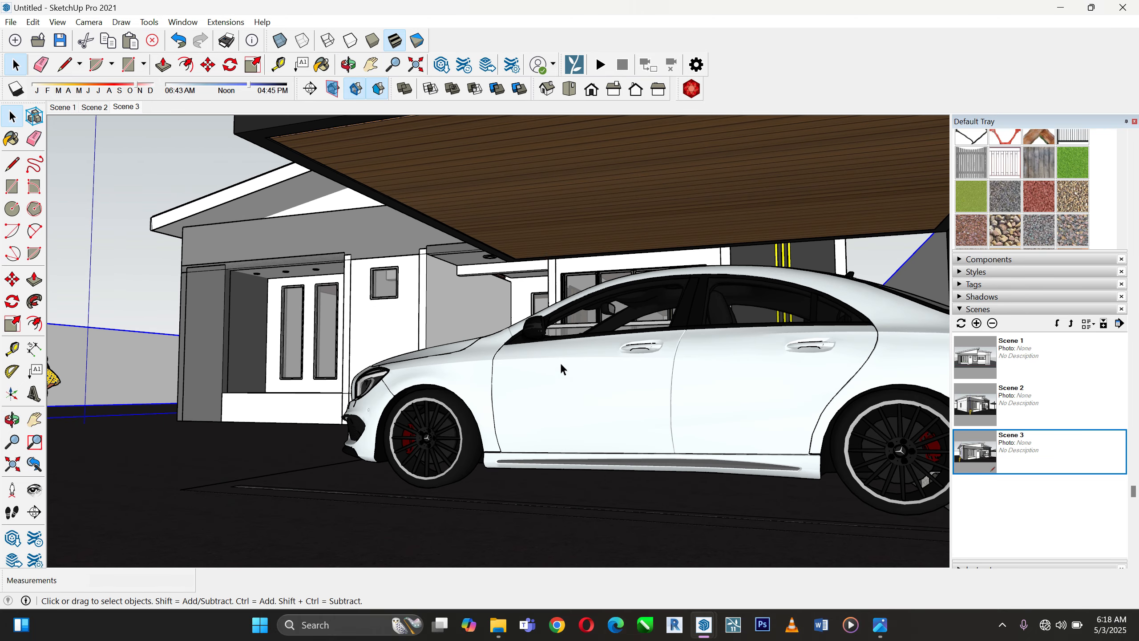
pyautogui.scroll(1, 559, 374)
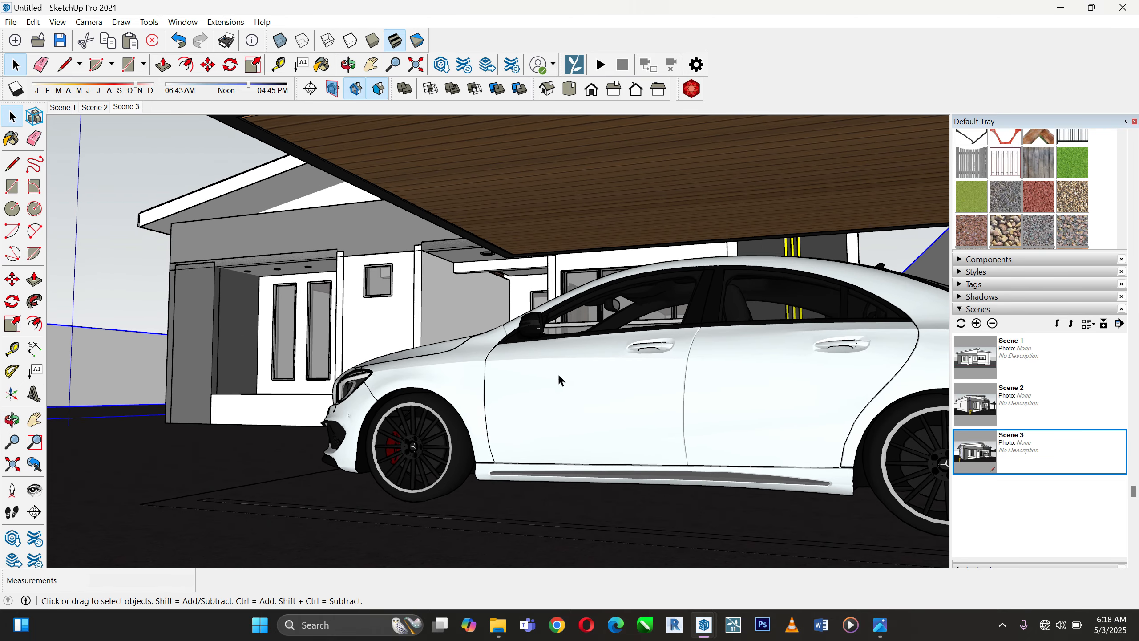
pyautogui.click(977, 323)
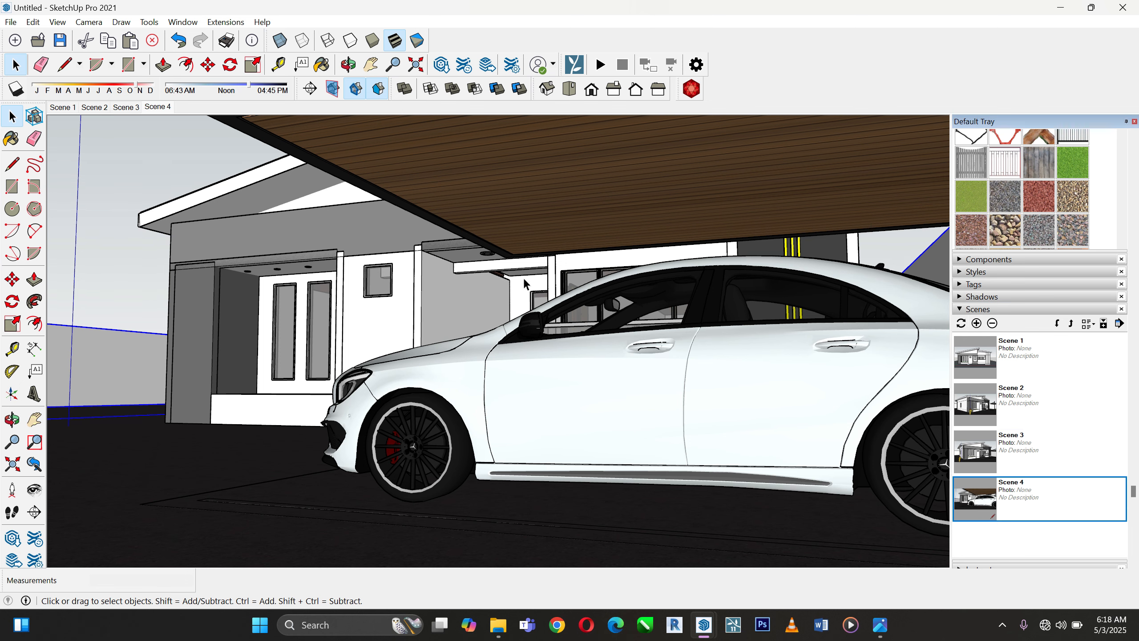
# Add a fifth scene from a close, low view of the three tall windows, entrance steps and porch railing
pyautogui.scroll(3, 395, 281)
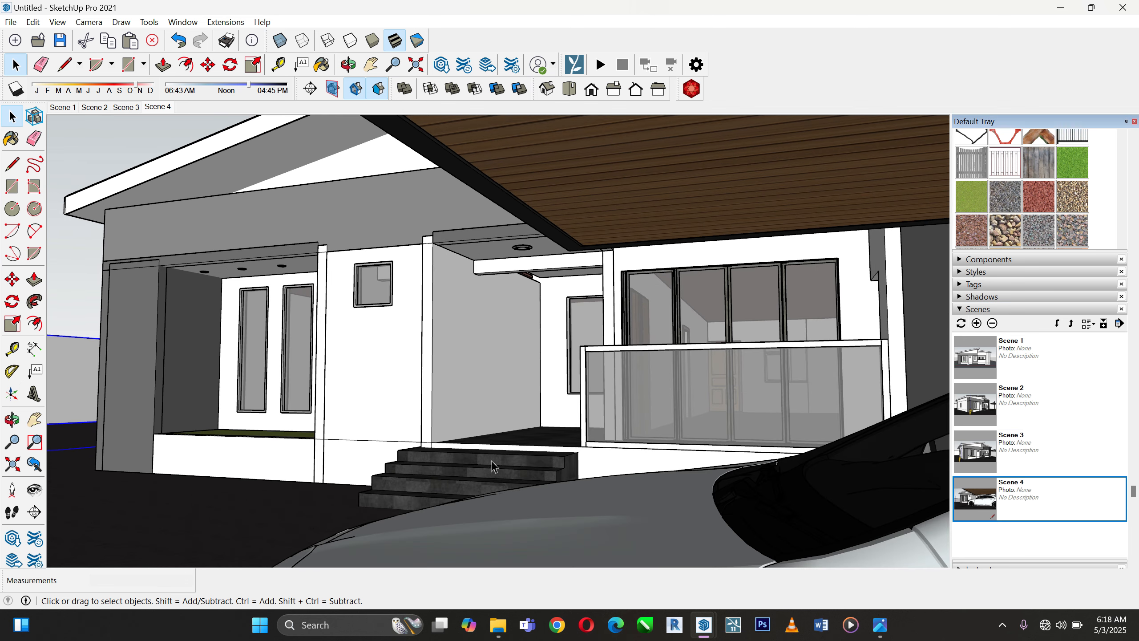
pyautogui.scroll(-3, 530, 379)
pyautogui.scroll(5, 463, 339)
pyautogui.moveTo(466, 340); pyautogui.dragTo(745, 369, button='middle')
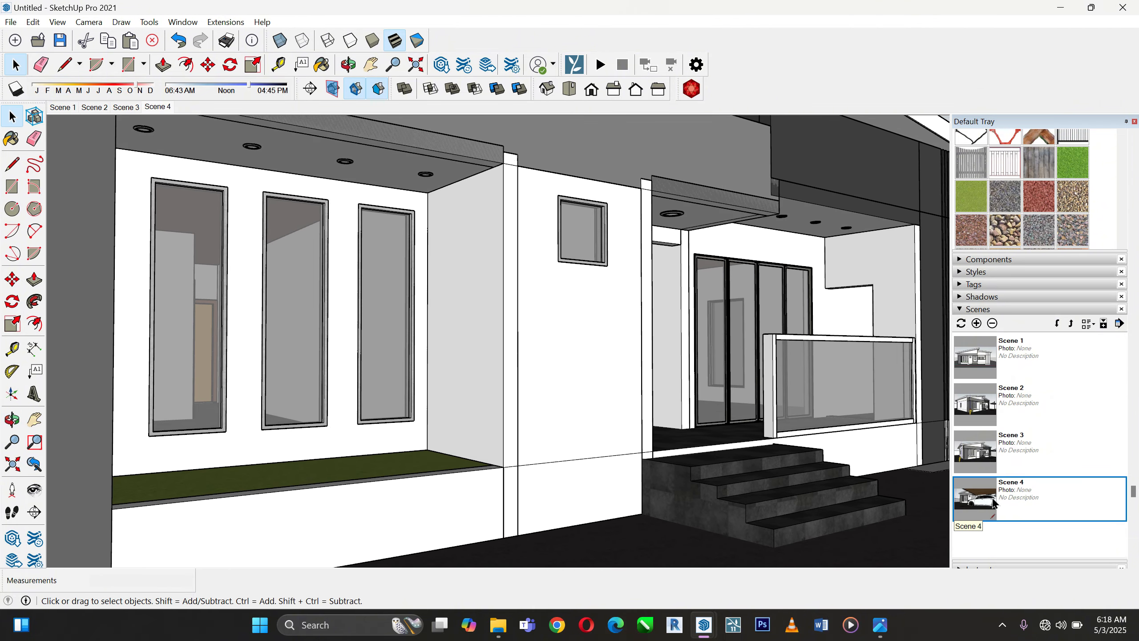
pyautogui.click(976, 324)
# Paint the porch railing's end post beside the steps with the Aluminum material sampled from the window frame
pyautogui.scroll(-3, 575, 287)
pyautogui.scroll(4, 927, 366)
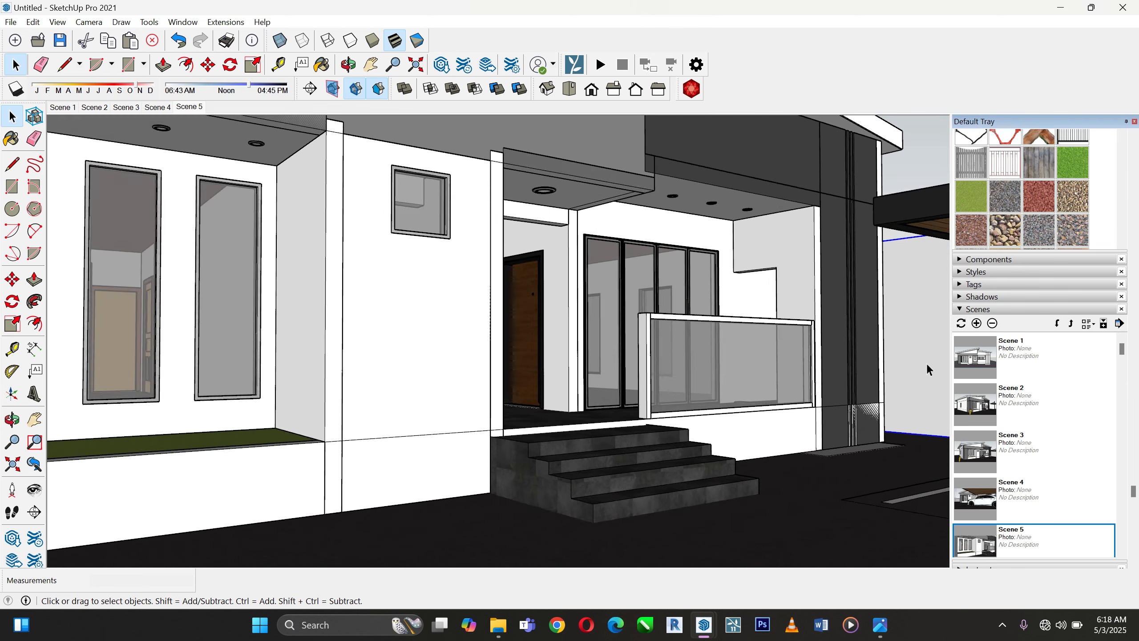
pyautogui.scroll(6, 539, 347)
pyautogui.doubleClick(648, 320)
pyautogui.click(651, 314)
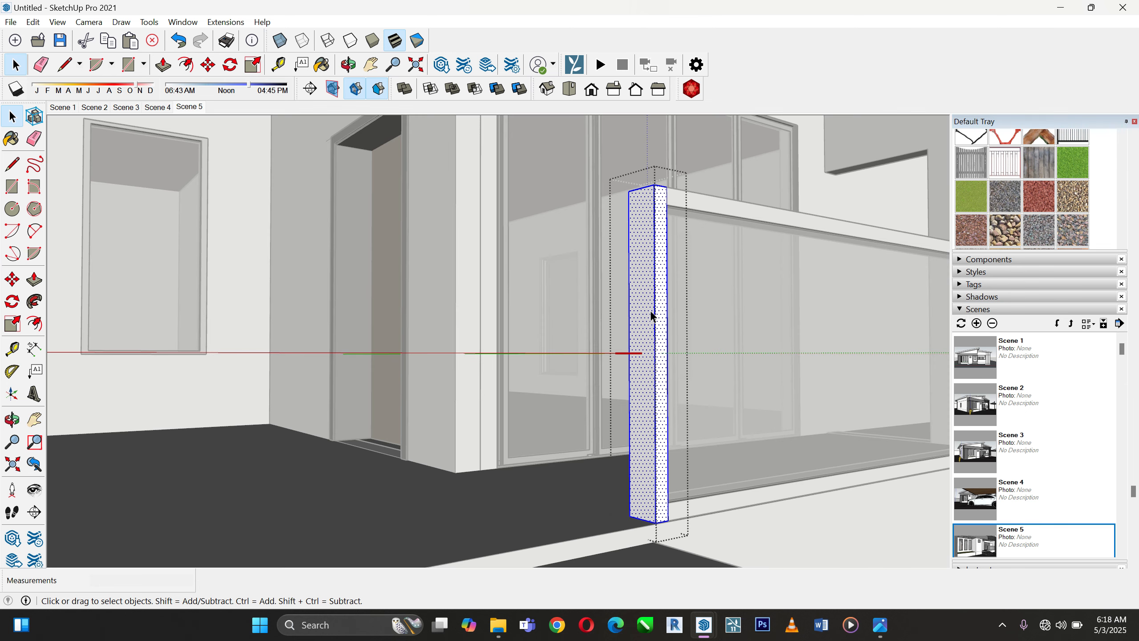
pyautogui.scroll(5, 1061, 325)
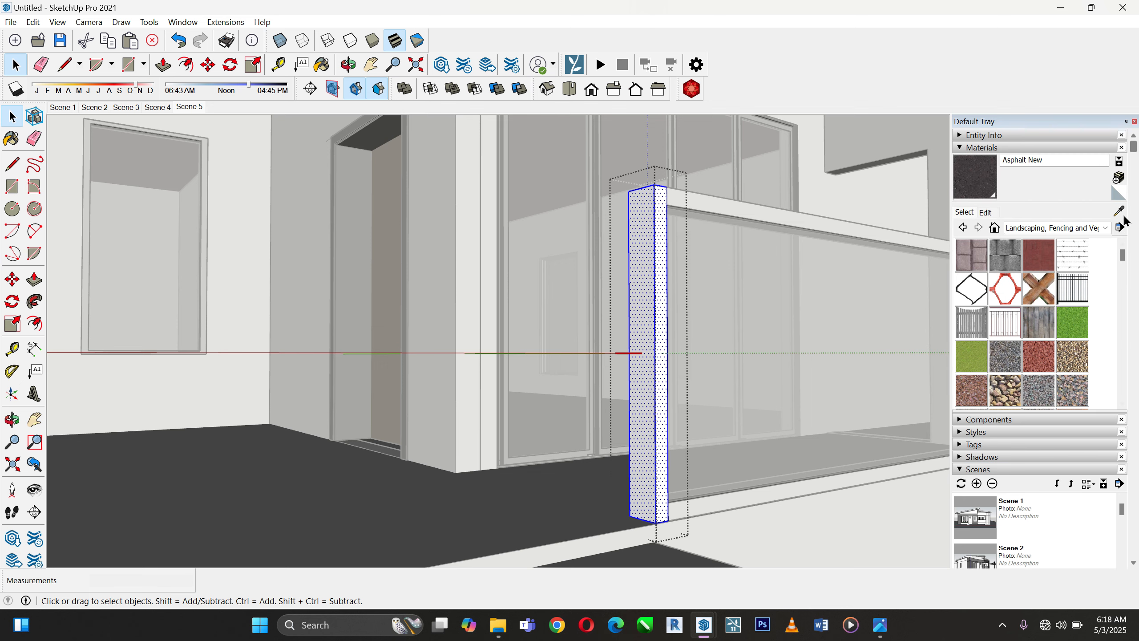
pyautogui.click(1119, 211)
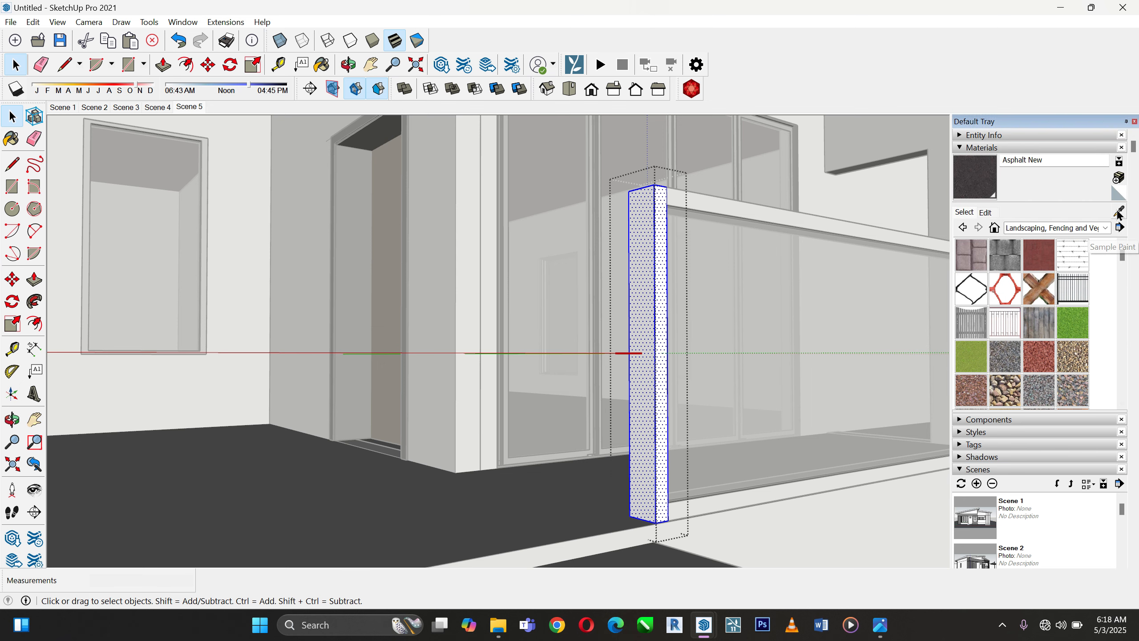
pyautogui.click(205, 207)
pyautogui.moveTo(527, 221); pyautogui.dragTo(651, 221, button='middle')
pyautogui.click(651, 222)
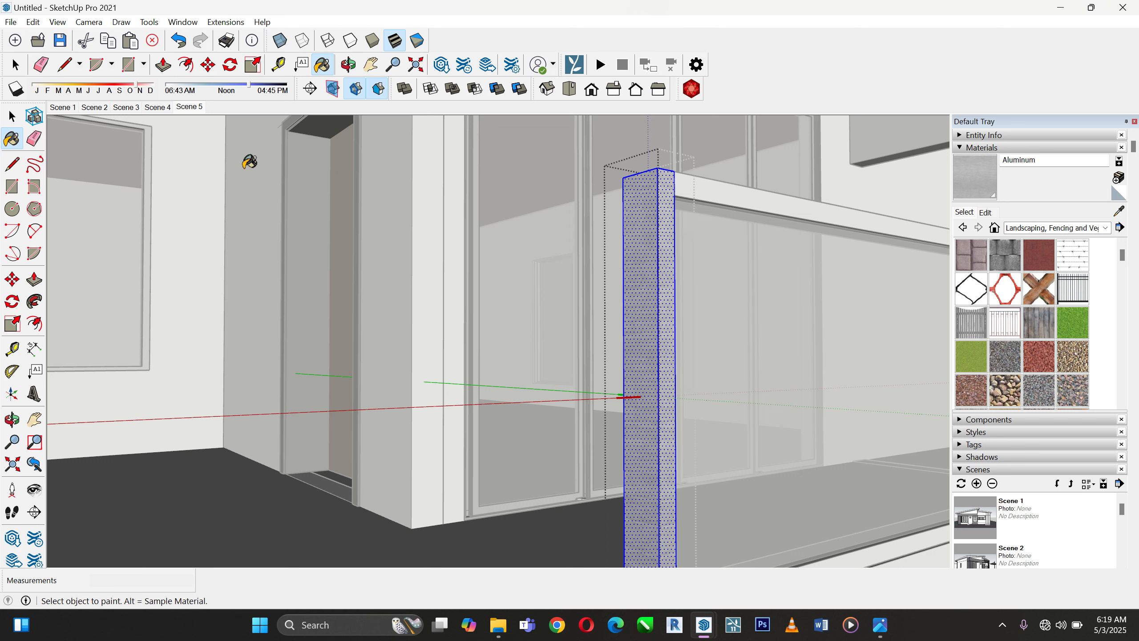
pyautogui.click(12, 118)
pyautogui.click(12, 117)
# Paint the porch railing's top rail with the Aluminum material and leave the railing group
pyautogui.scroll(-4, 215, 368)
pyautogui.scroll(4, 644, 228)
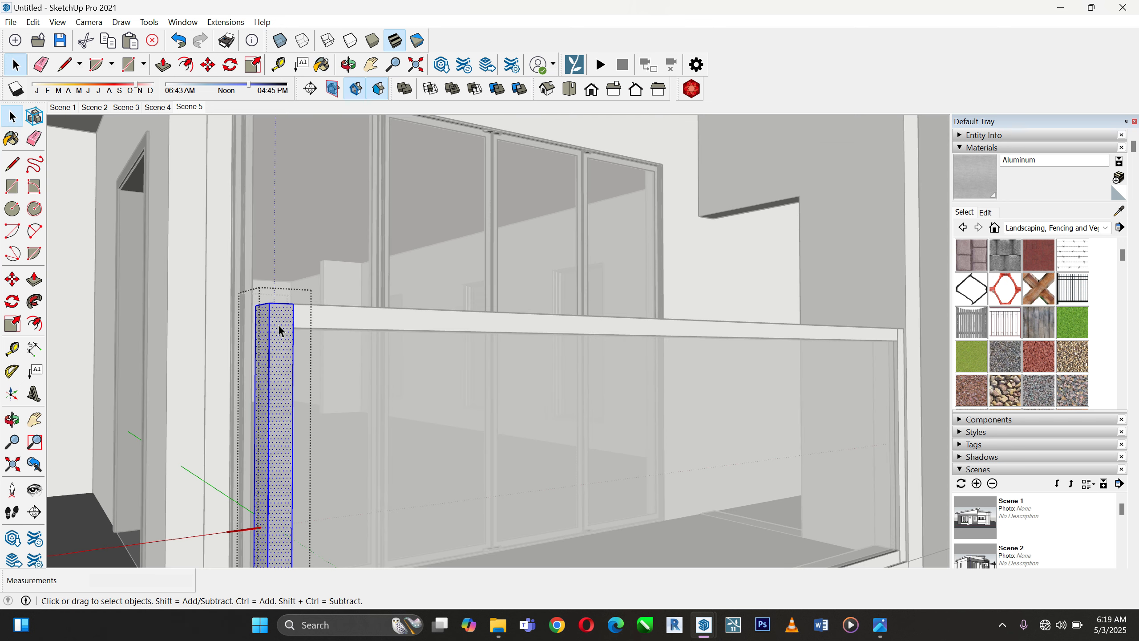
pyautogui.click(325, 318)
pyautogui.doubleClick(326, 319)
pyautogui.click(324, 316)
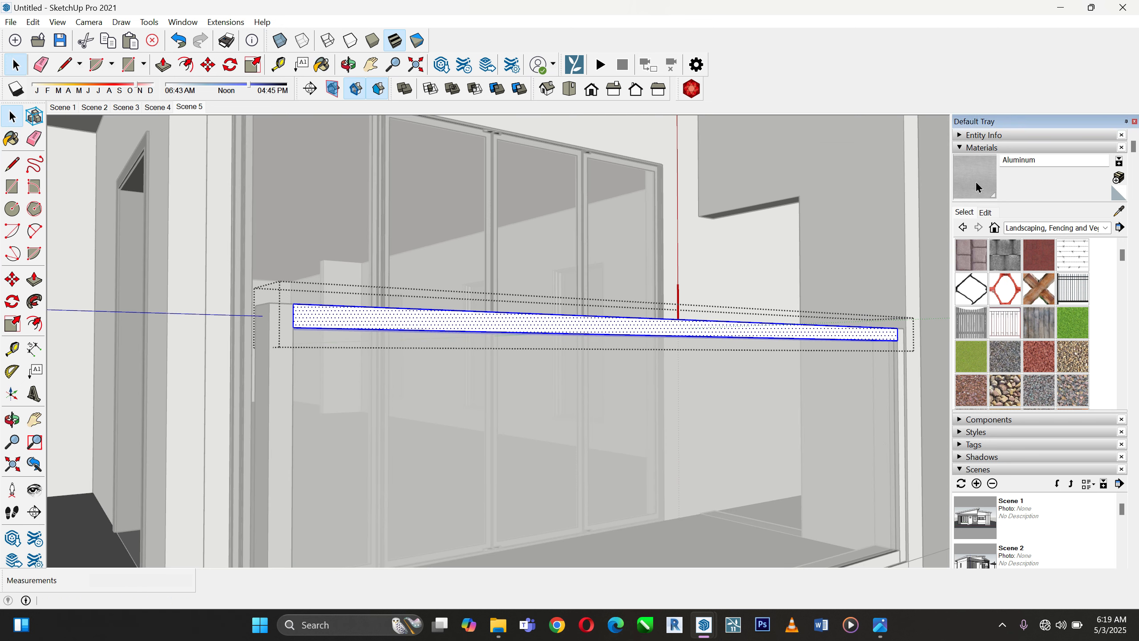
pyautogui.press('b')
pyautogui.click(613, 327)
pyautogui.press('space')
pyautogui.click(926, 168)
# Select the grey band above the front windows inside its group and check its colour against the reference image 3 bedroom 2.jpg
pyautogui.scroll(-4, 926, 168)
pyautogui.scroll(-4, 398, 312)
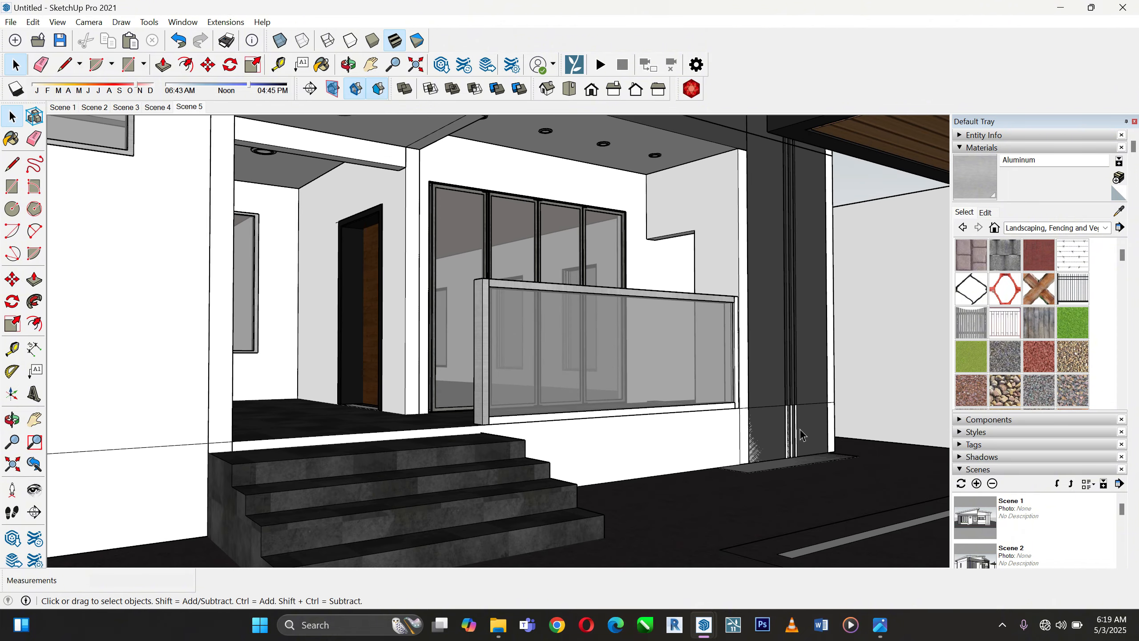
pyautogui.scroll(-4, 799, 428)
pyautogui.scroll(-6, 595, 397)
pyautogui.scroll(5, 415, 386)
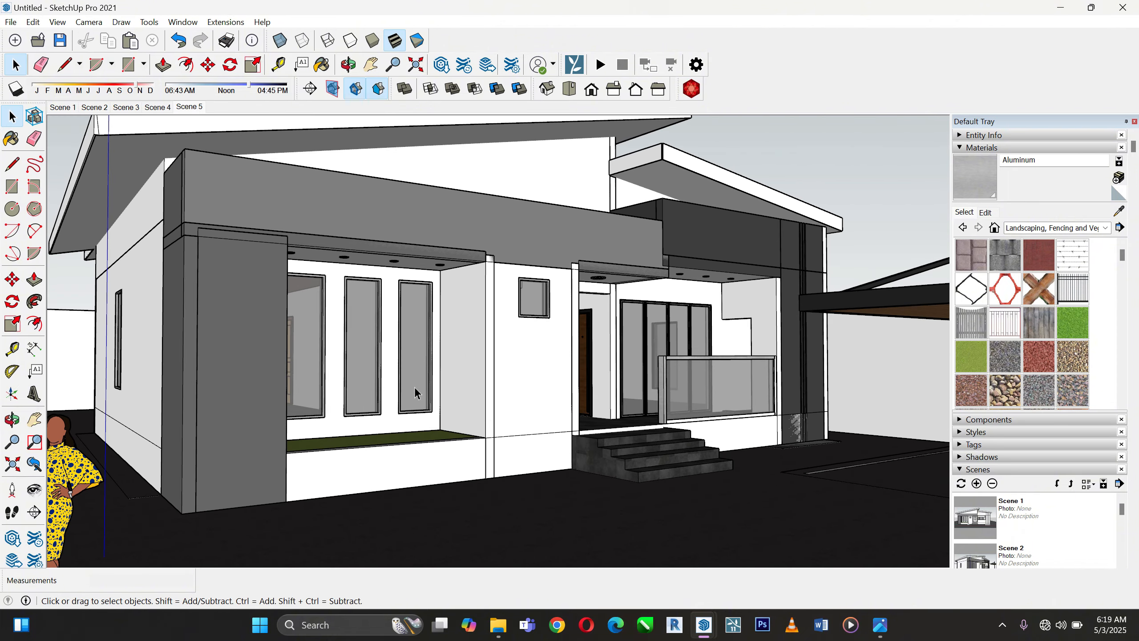
pyautogui.scroll(2, 468, 402)
pyautogui.moveTo(503, 408); pyautogui.dragTo(578, 480, button='middle')
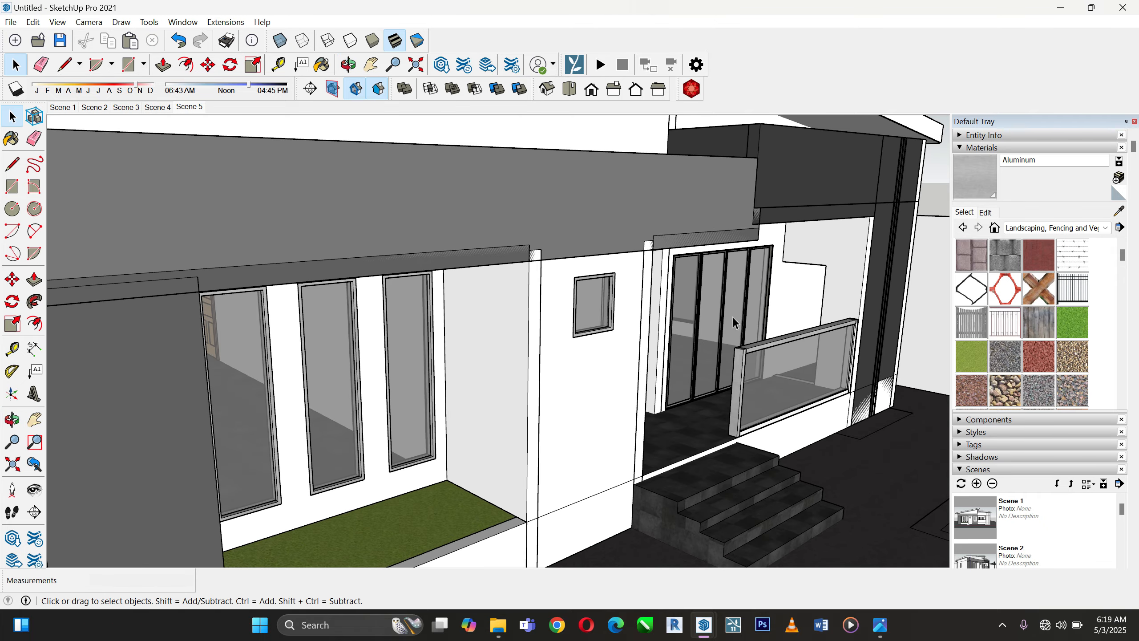
pyautogui.scroll(-3, 733, 317)
pyautogui.click(450, 264)
pyautogui.doubleClick(450, 263)
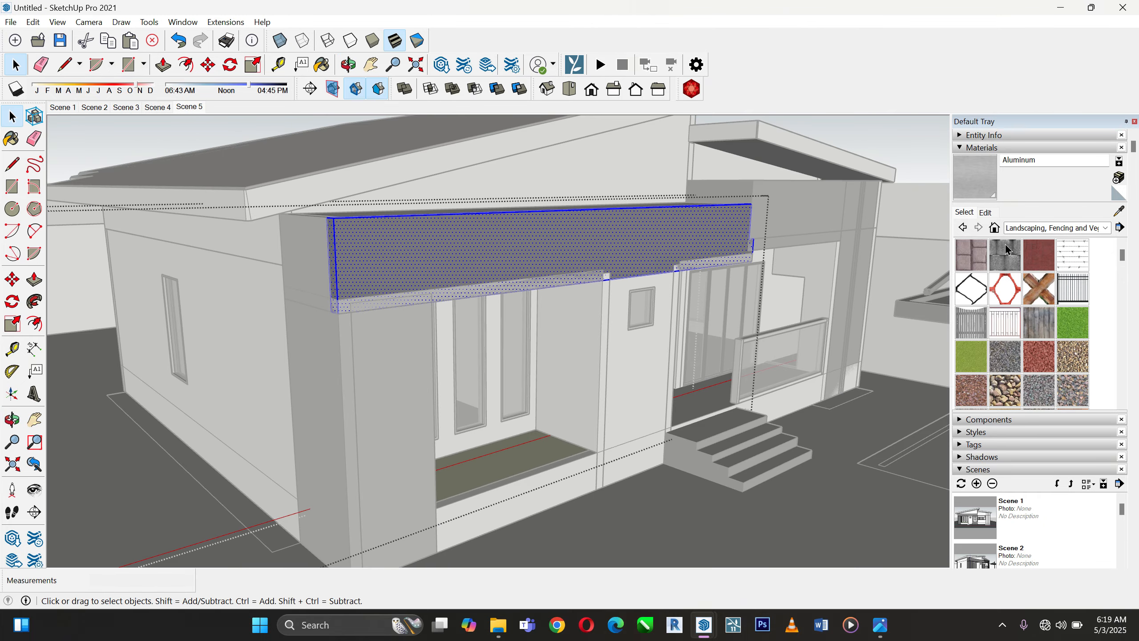
pyautogui.click(1120, 211)
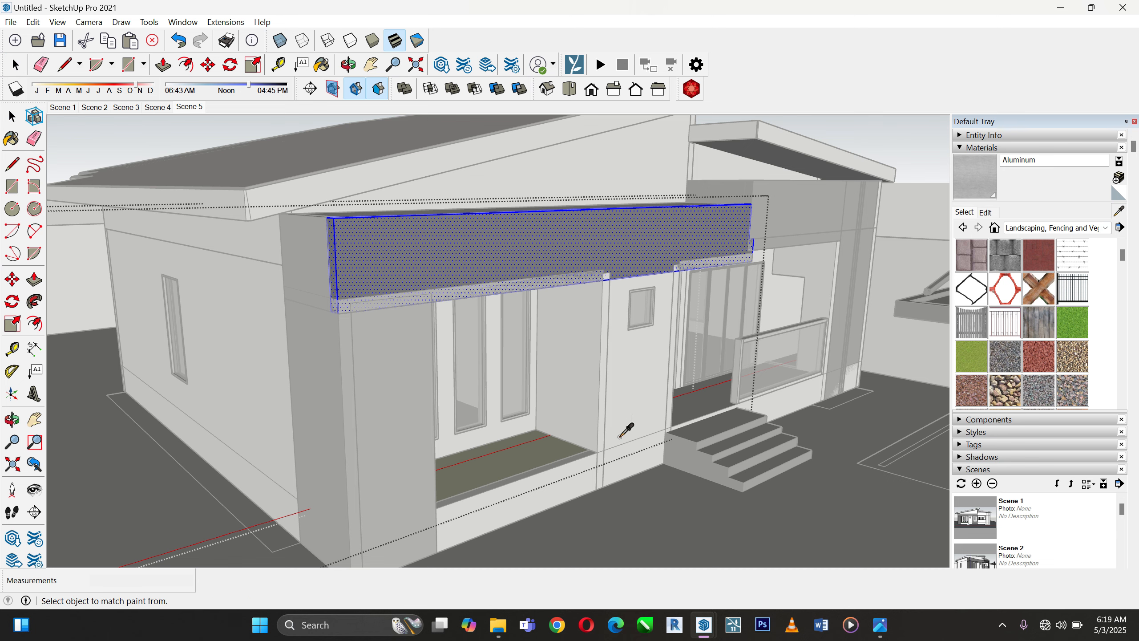
pyautogui.click(880, 628)
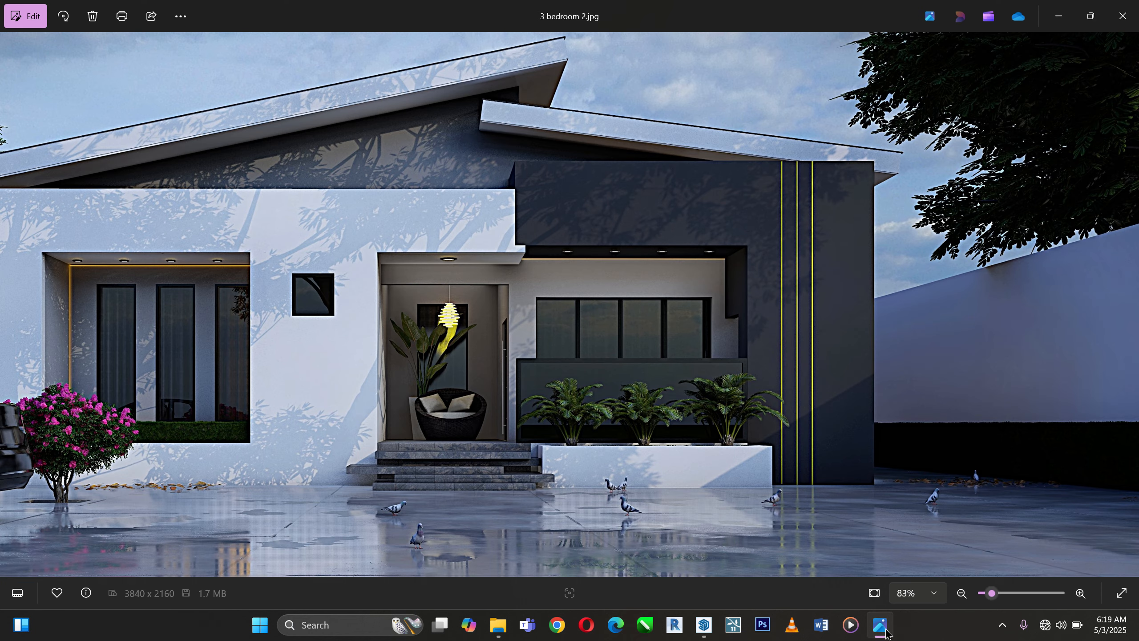
pyautogui.click(886, 632)
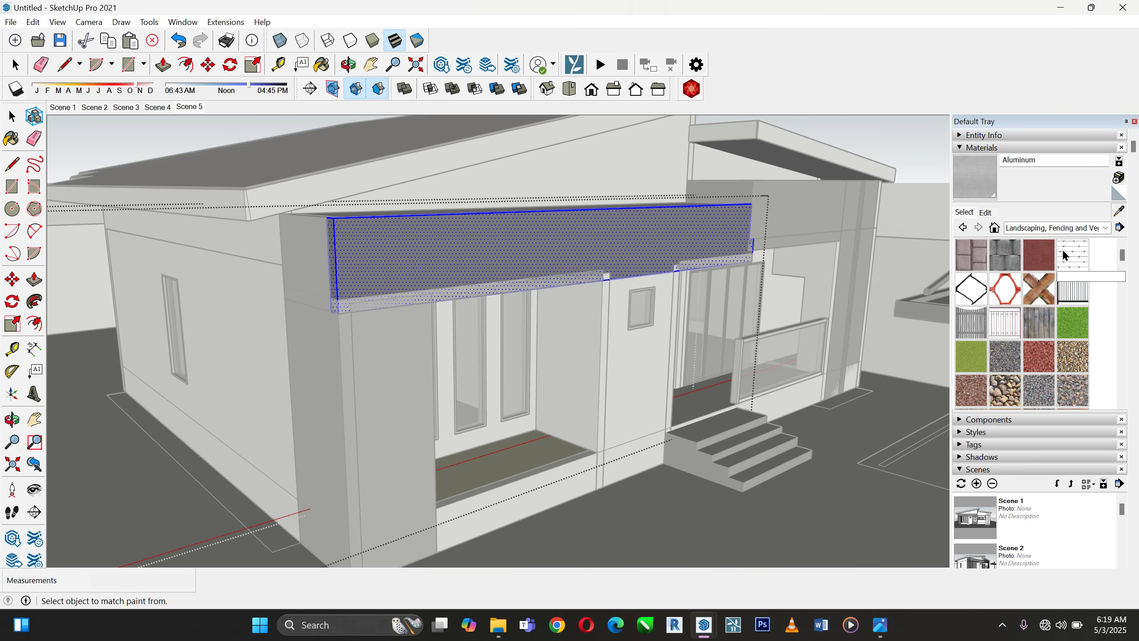
# Paint the selected band above the front windows with Color M01 from the Colors library
pyautogui.click(1067, 229)
pyautogui.click(1031, 298)
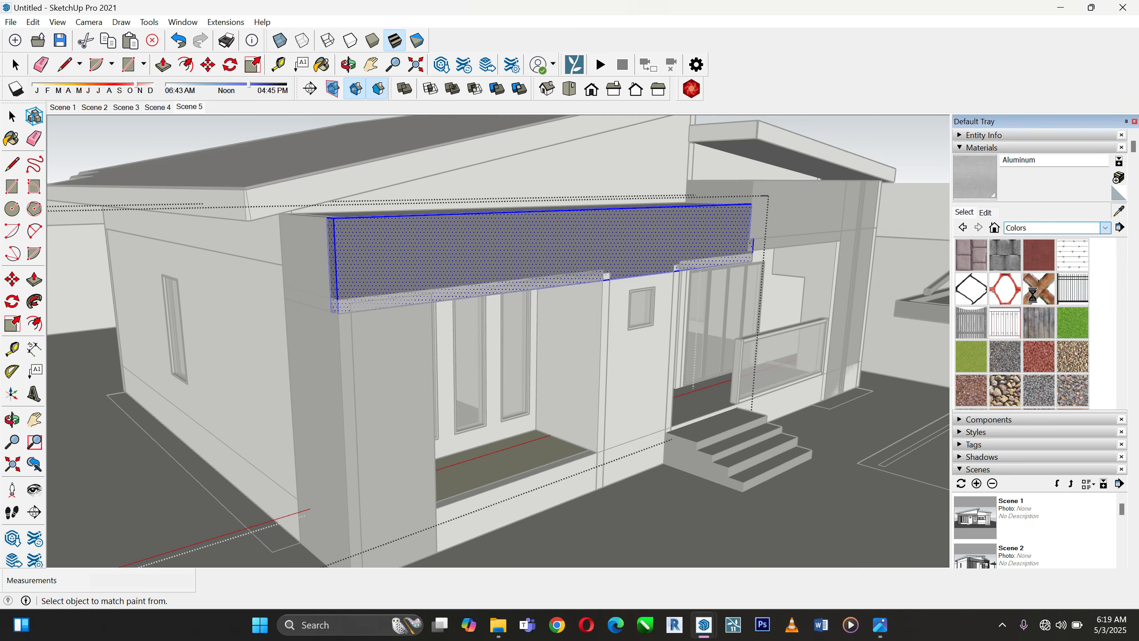
pyautogui.scroll(-6, 1021, 320)
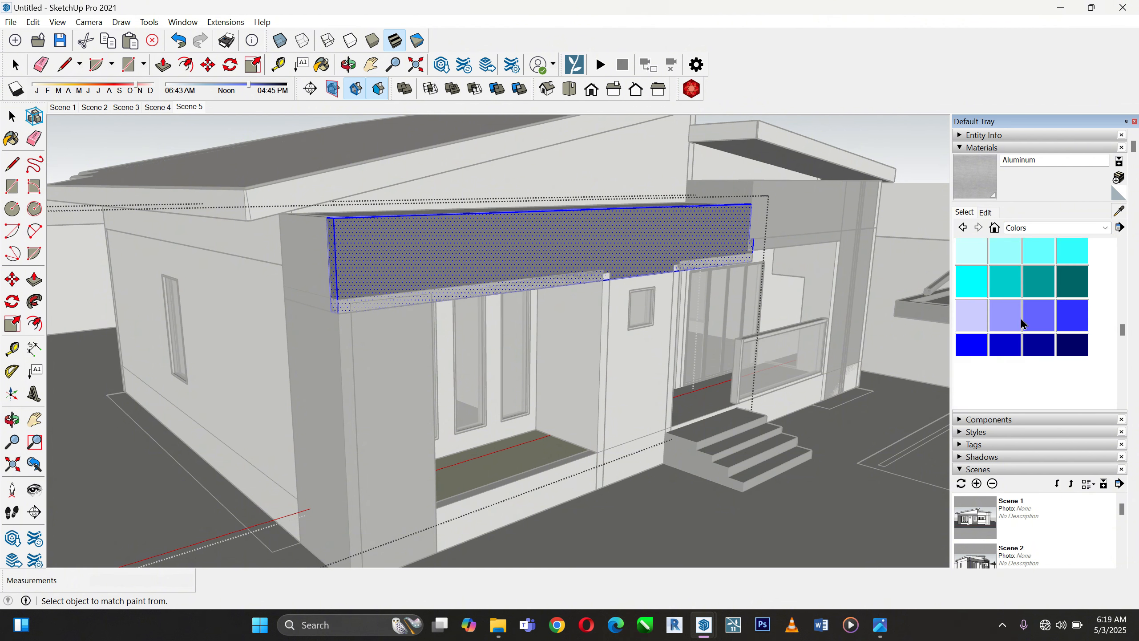
pyautogui.scroll(-3, 1023, 321)
pyautogui.click(1007, 316)
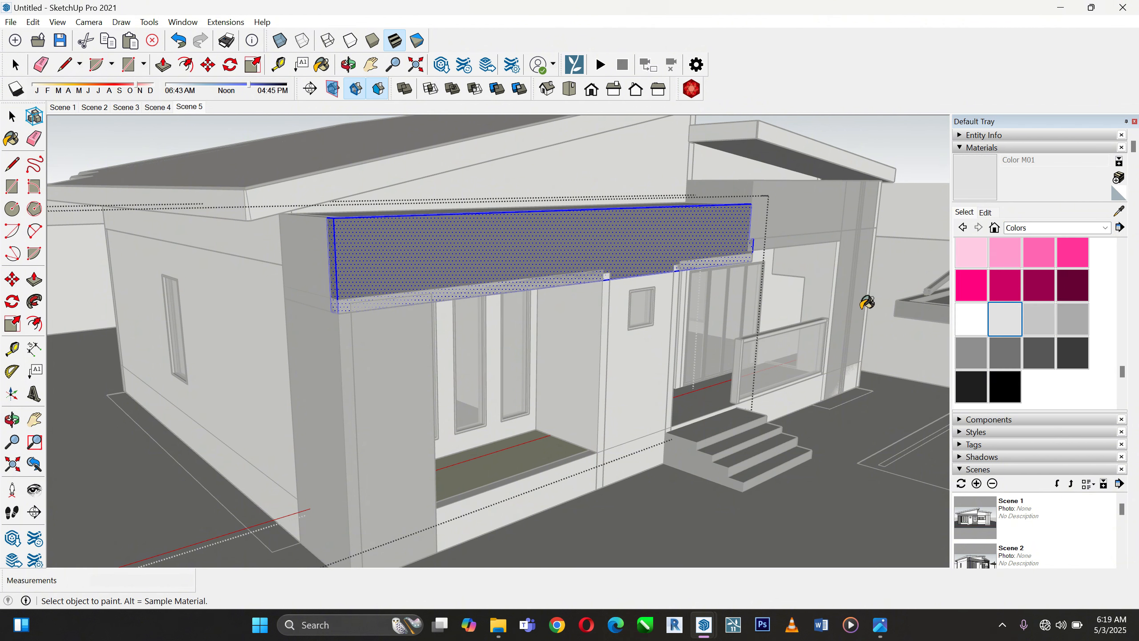
pyautogui.click(683, 270)
pyautogui.click(12, 116)
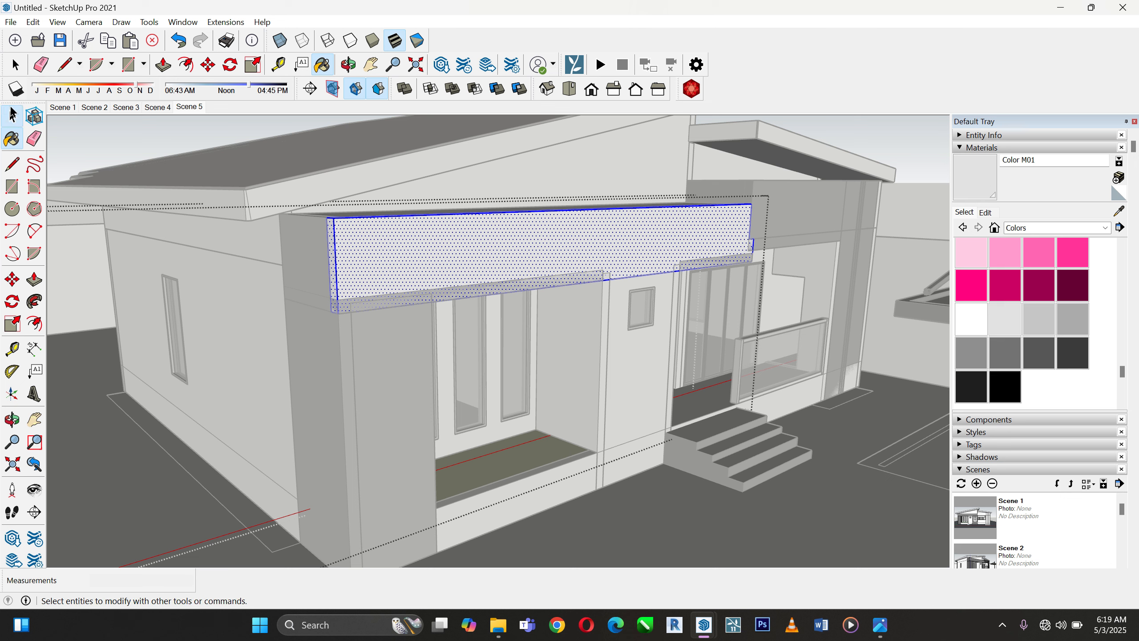
# Paint the front wall panel around the small square window with Color M01
pyautogui.click(618, 345)
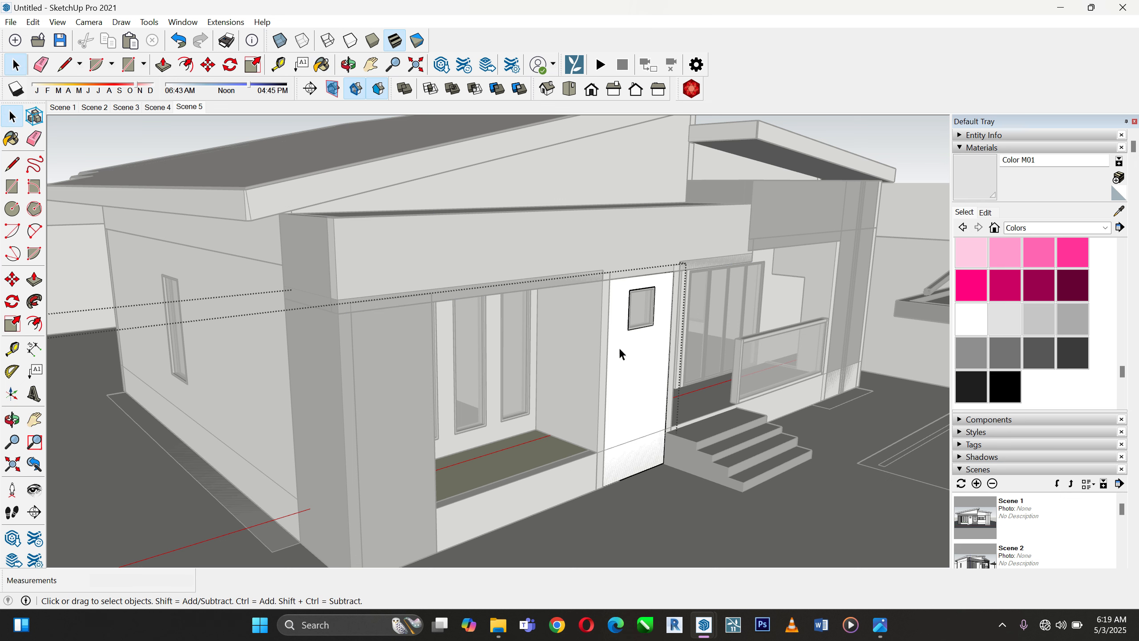
pyautogui.click(974, 175)
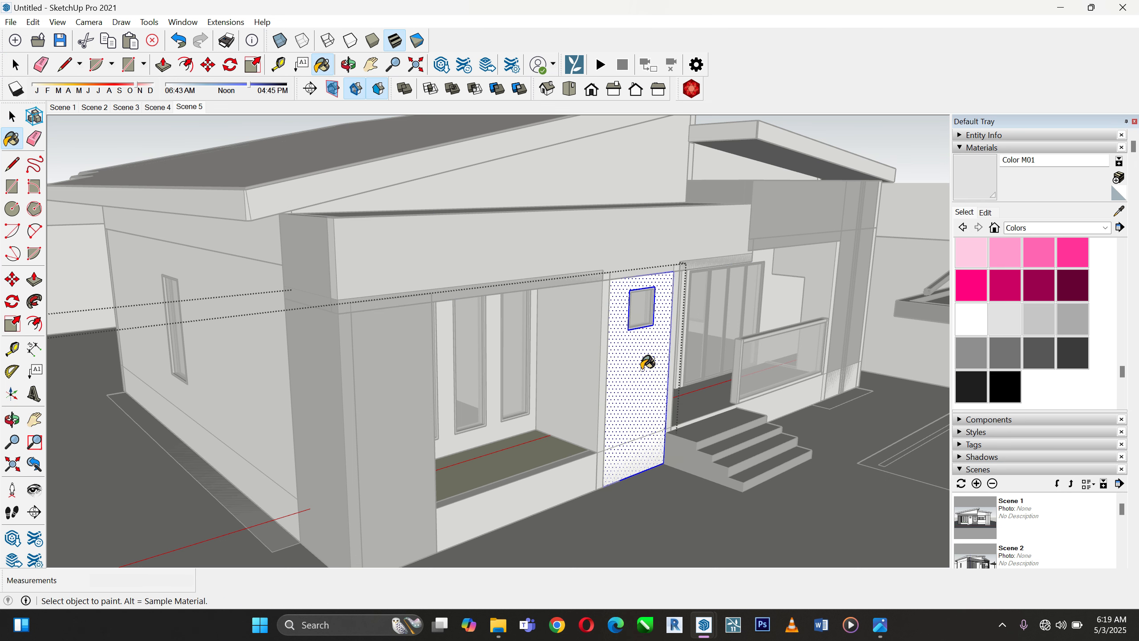
pyautogui.click(642, 368)
pyautogui.click(12, 116)
# Paint the side wall of the tall-window recess and its narrow front edge with Color M01
pyautogui.scroll(3, 650, 343)
pyautogui.moveTo(650, 342); pyautogui.dragTo(572, 292, button='middle')
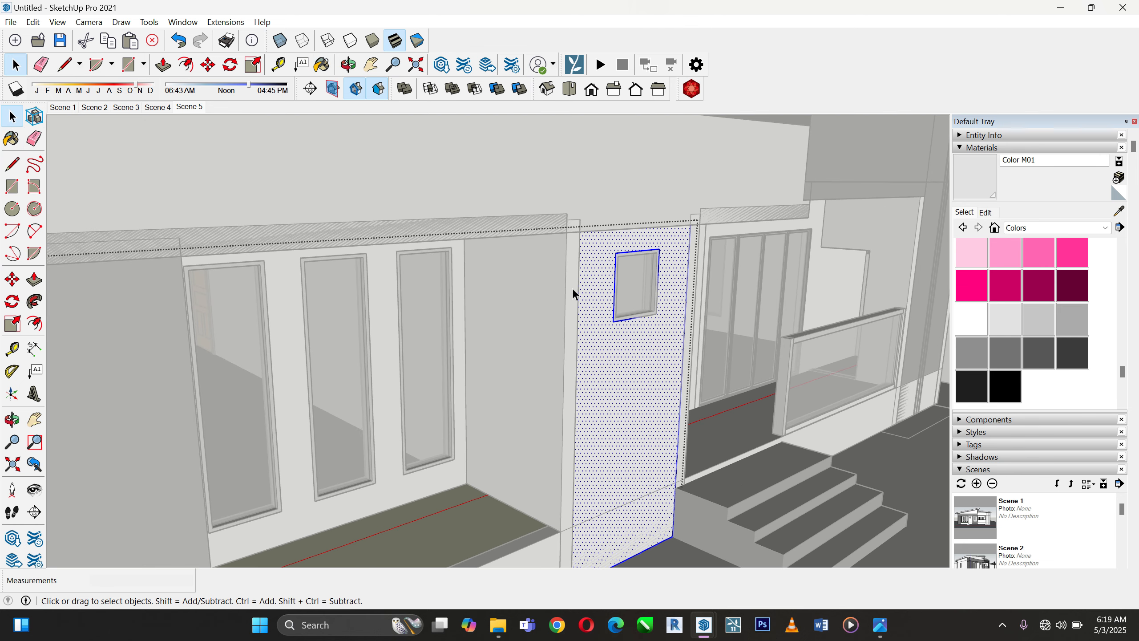
pyautogui.click(572, 293)
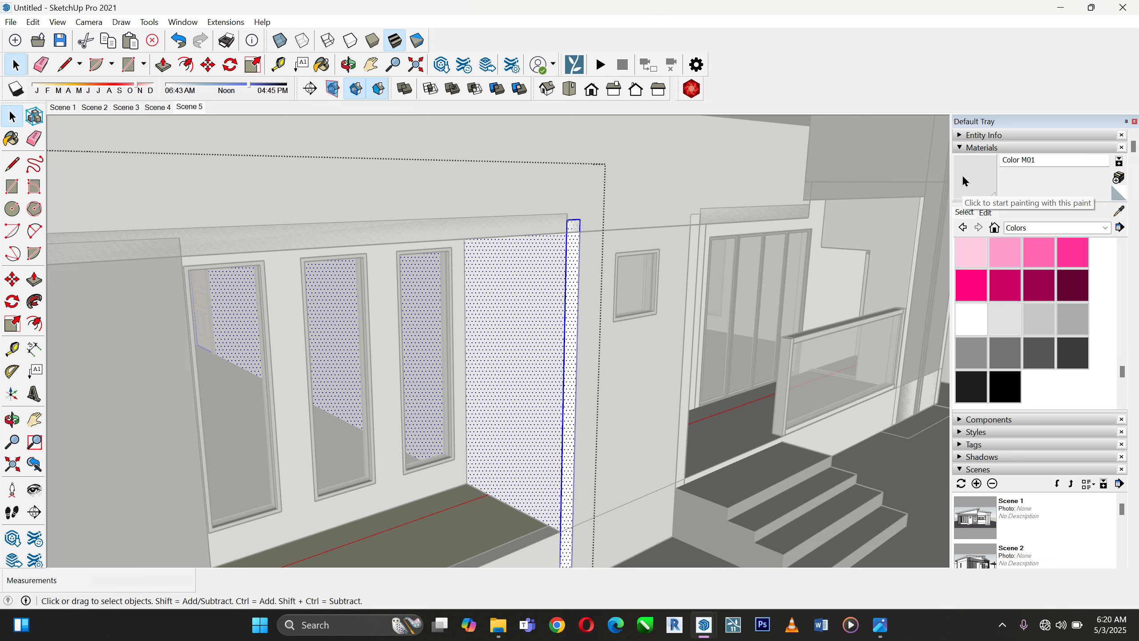
pyautogui.click(993, 319)
pyautogui.click(526, 267)
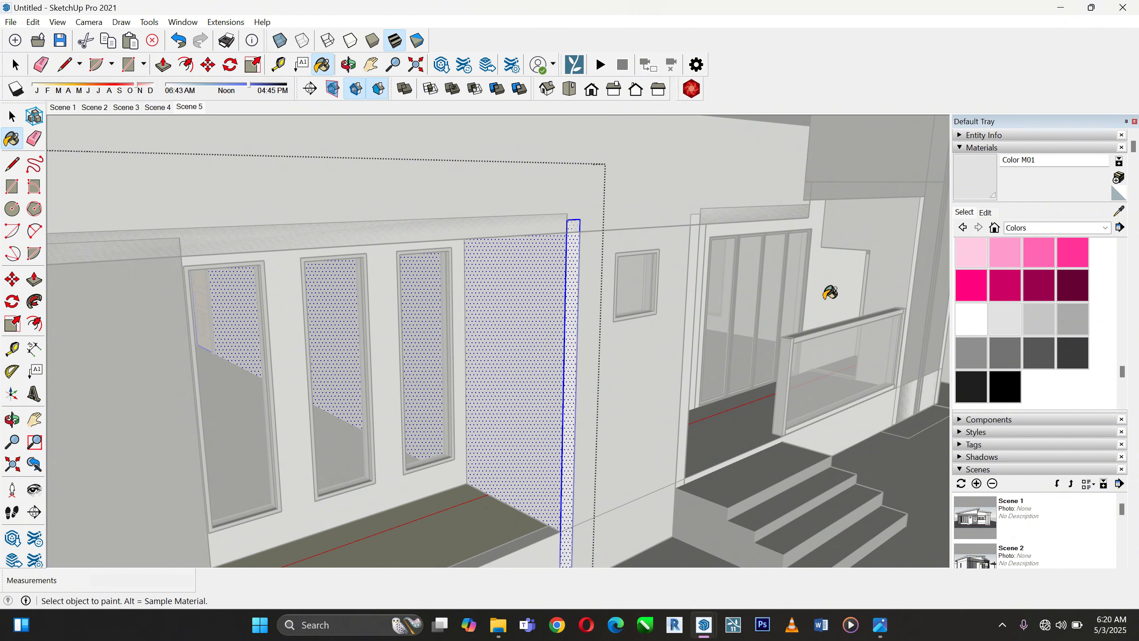
pyautogui.scroll(-3, 830, 294)
pyautogui.press('space')
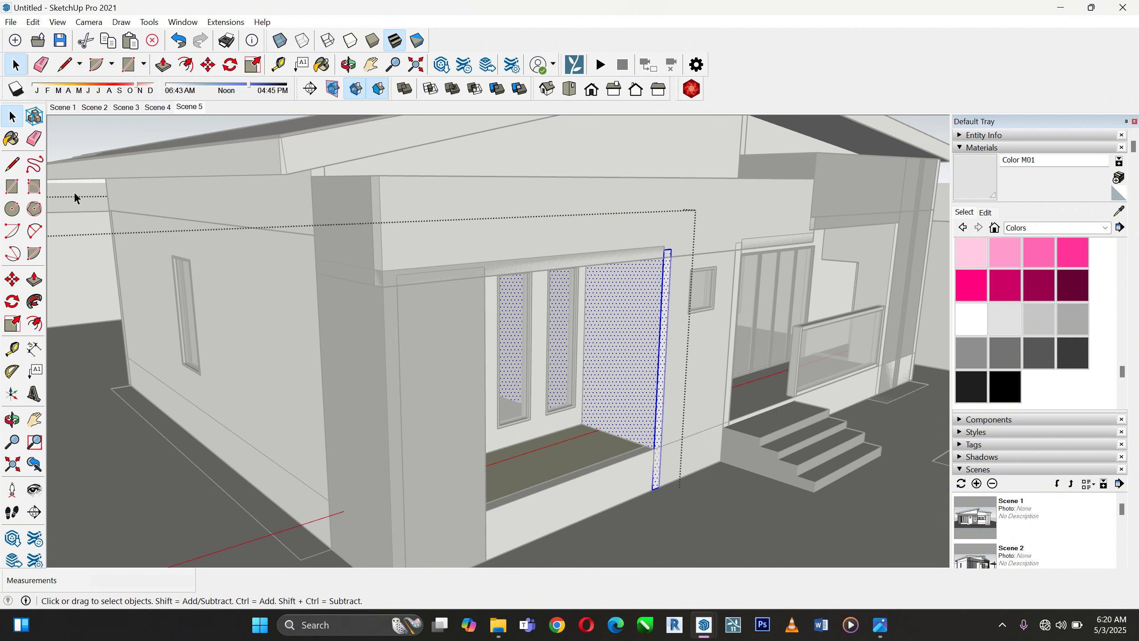
# Paint the grey front panel beside the tall windows and the adjoining house-corner pillar with Color M01
pyautogui.click(431, 370)
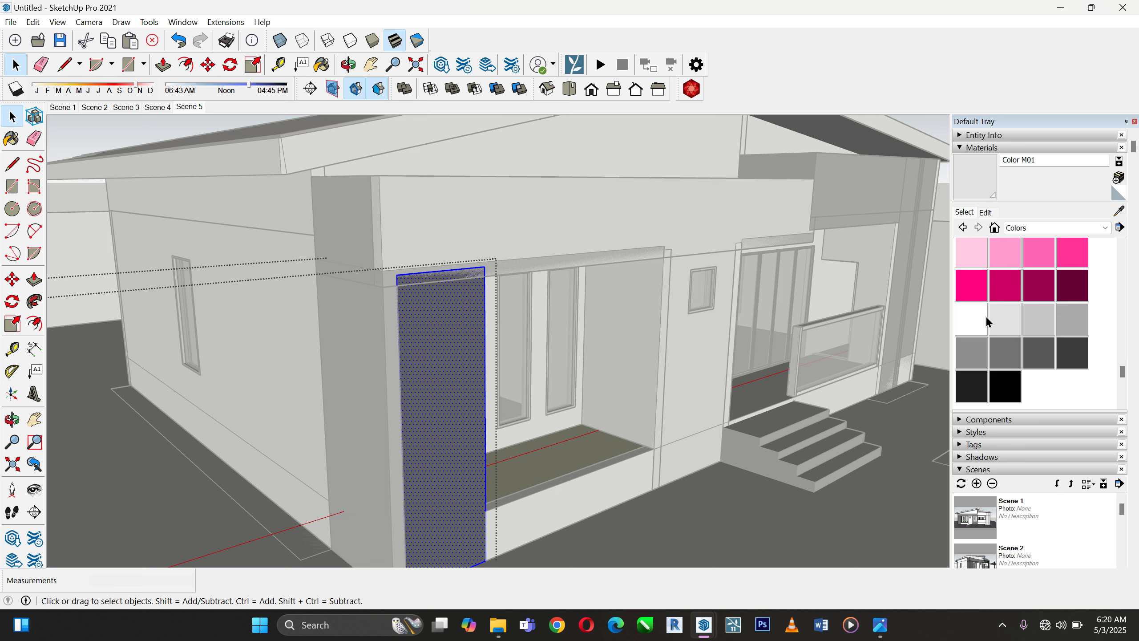
pyautogui.click(968, 182)
pyautogui.click(444, 361)
pyautogui.press('space')
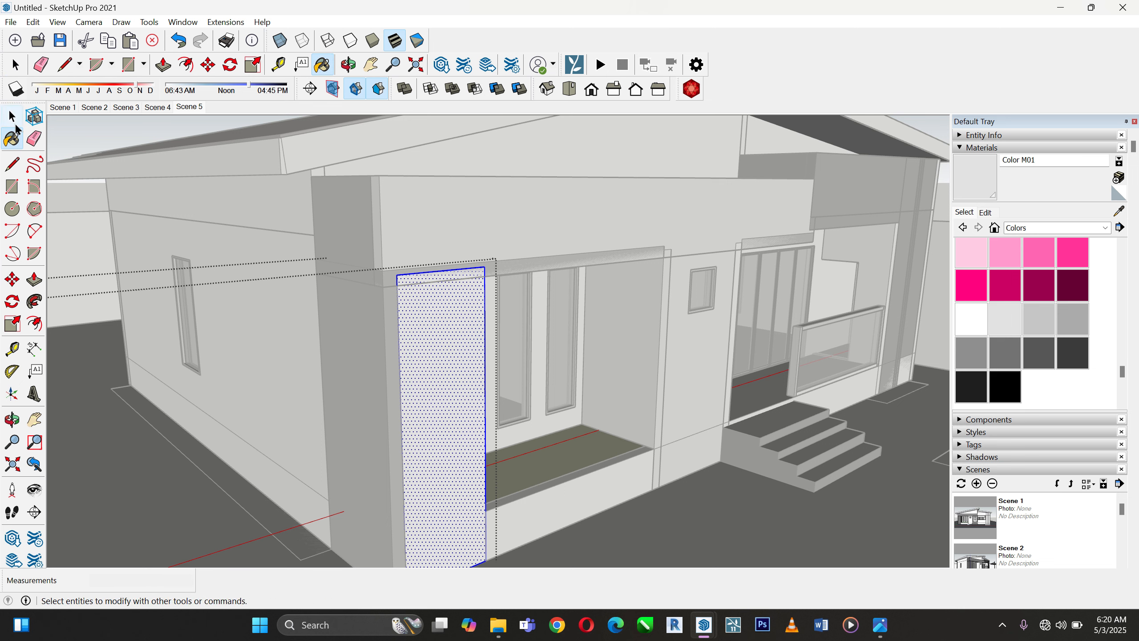
pyautogui.click(372, 347)
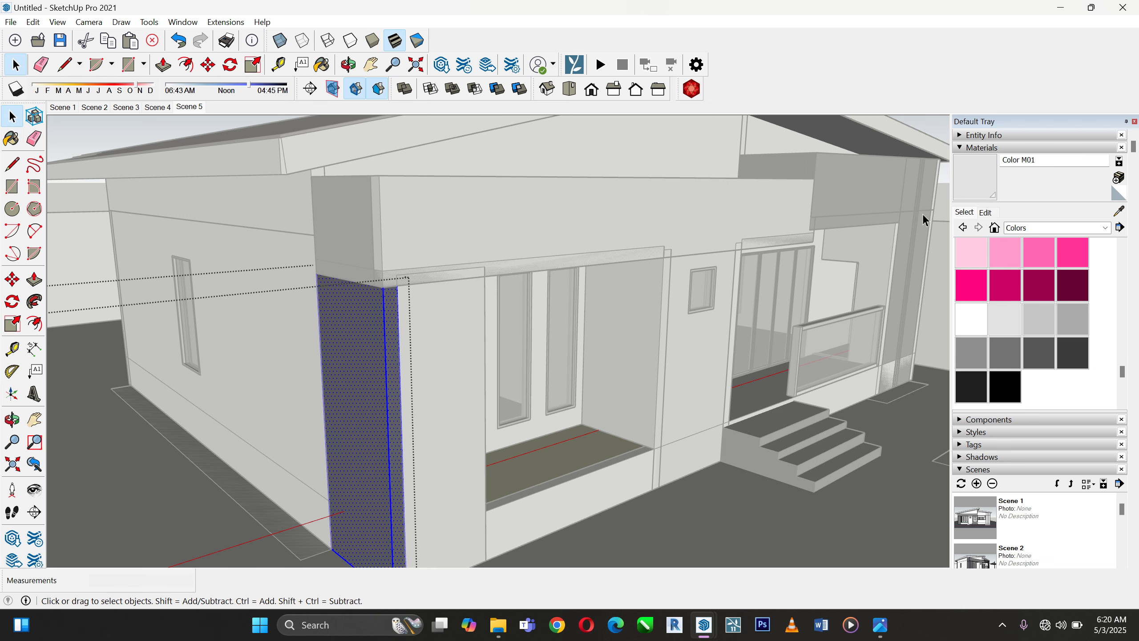
pyautogui.click(971, 172)
pyautogui.click(388, 339)
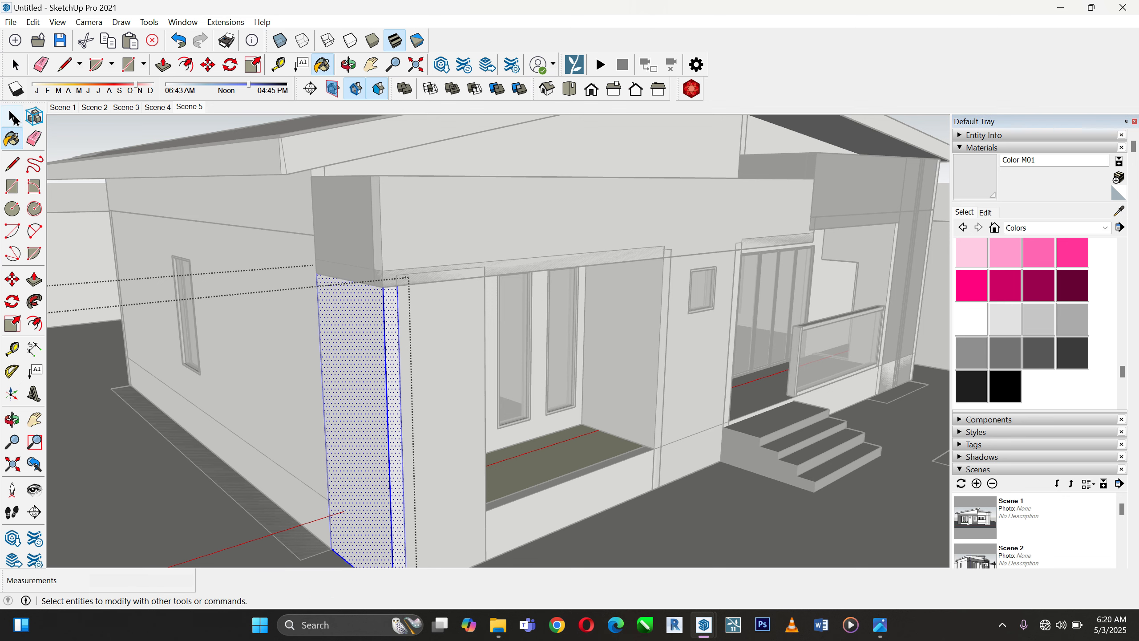
# Paint the front face and short side face of the projecting band above the tall windows with Color M01
pyautogui.click(14, 118)
pyautogui.click(432, 236)
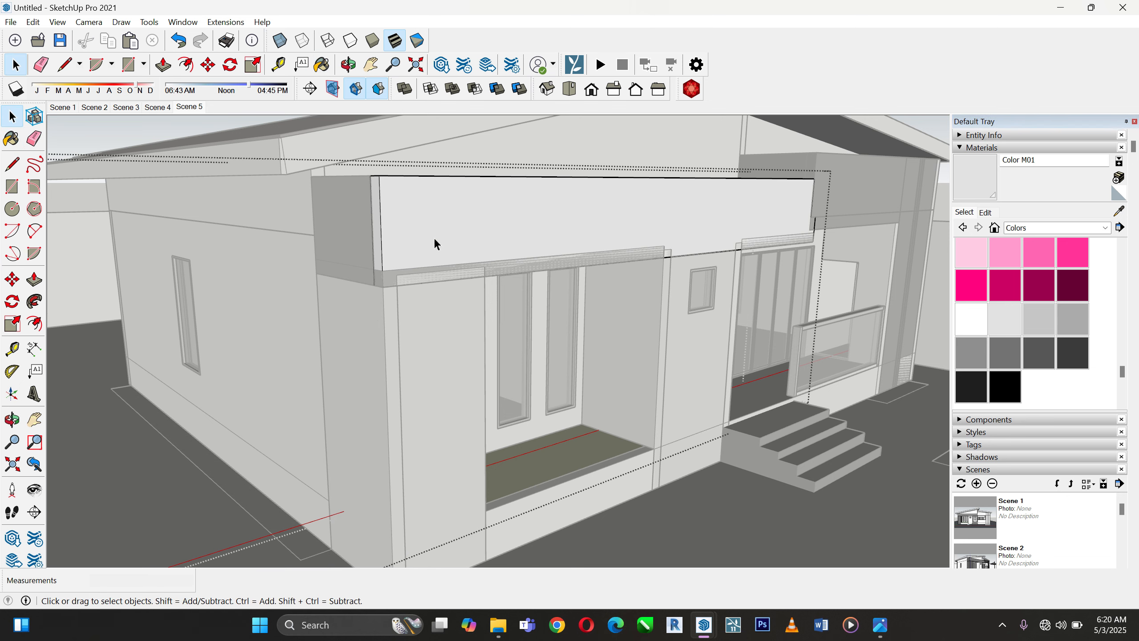
pyautogui.click(979, 189)
pyautogui.click(12, 117)
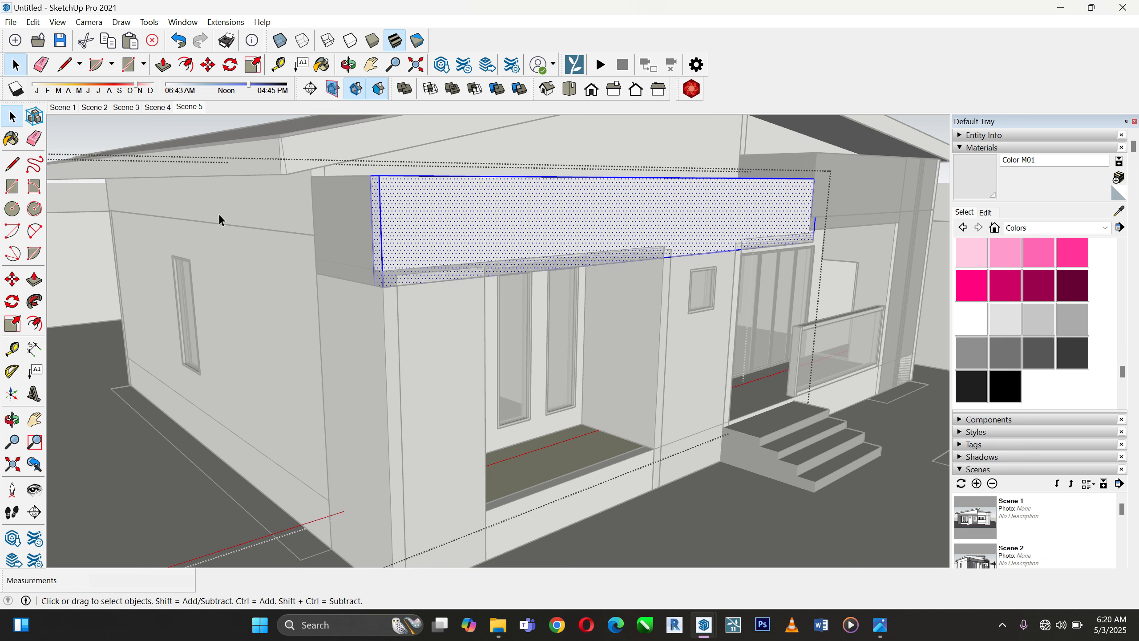
pyautogui.click(345, 233)
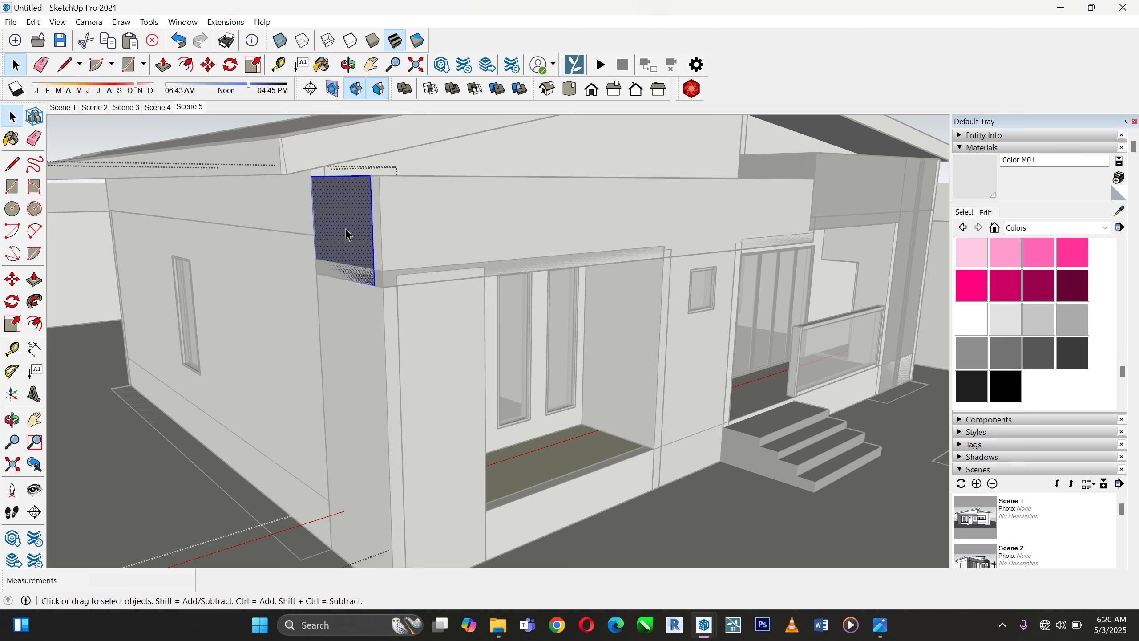
pyautogui.click(969, 184)
pyautogui.click(339, 198)
pyautogui.scroll(4, 443, 231)
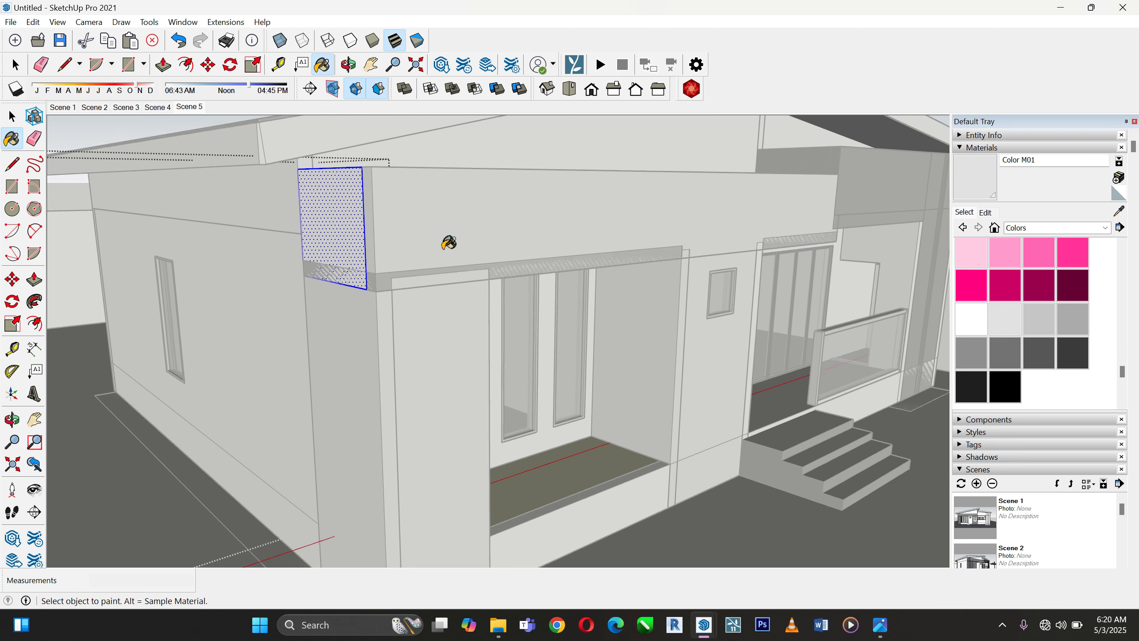
pyautogui.click(12, 117)
# Push the strip along the front lower edge of the band above the tall windows inward by 150 mm
pyautogui.scroll(3, 383, 246)
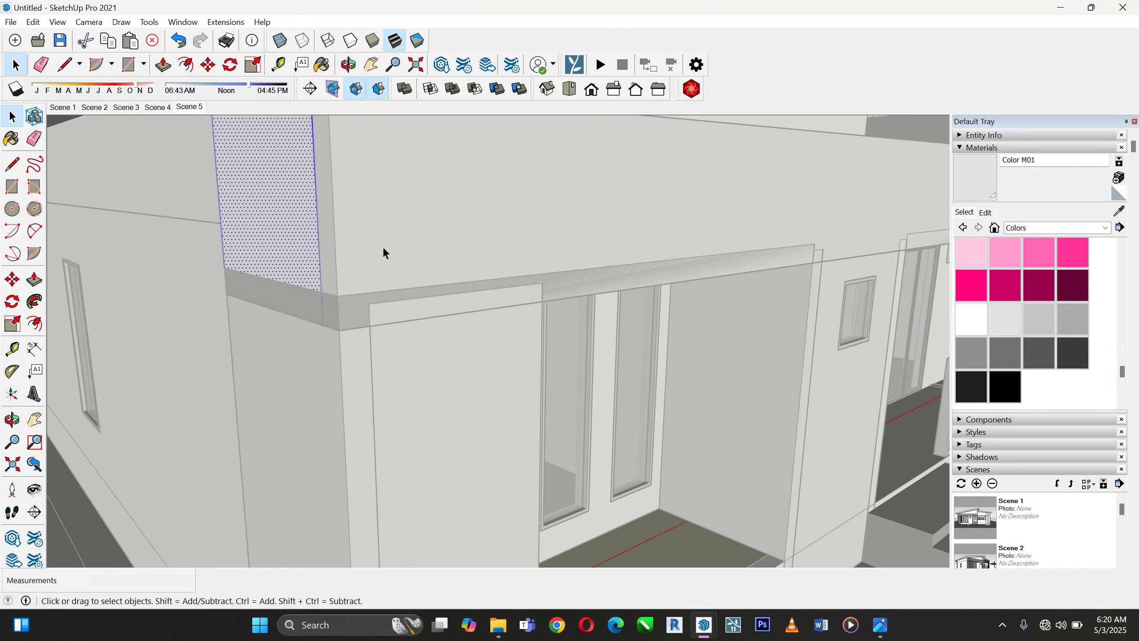
pyautogui.moveTo(383, 246); pyautogui.dragTo(493, 217, button='middle')
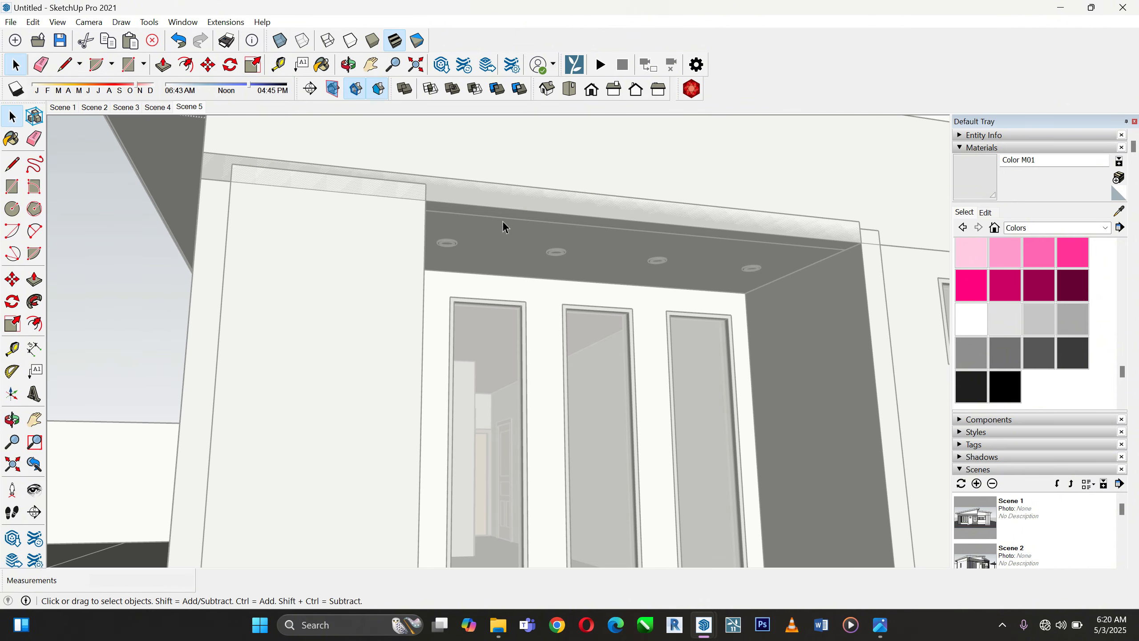
pyautogui.tripleClick(502, 220)
pyautogui.scroll(2, 533, 189)
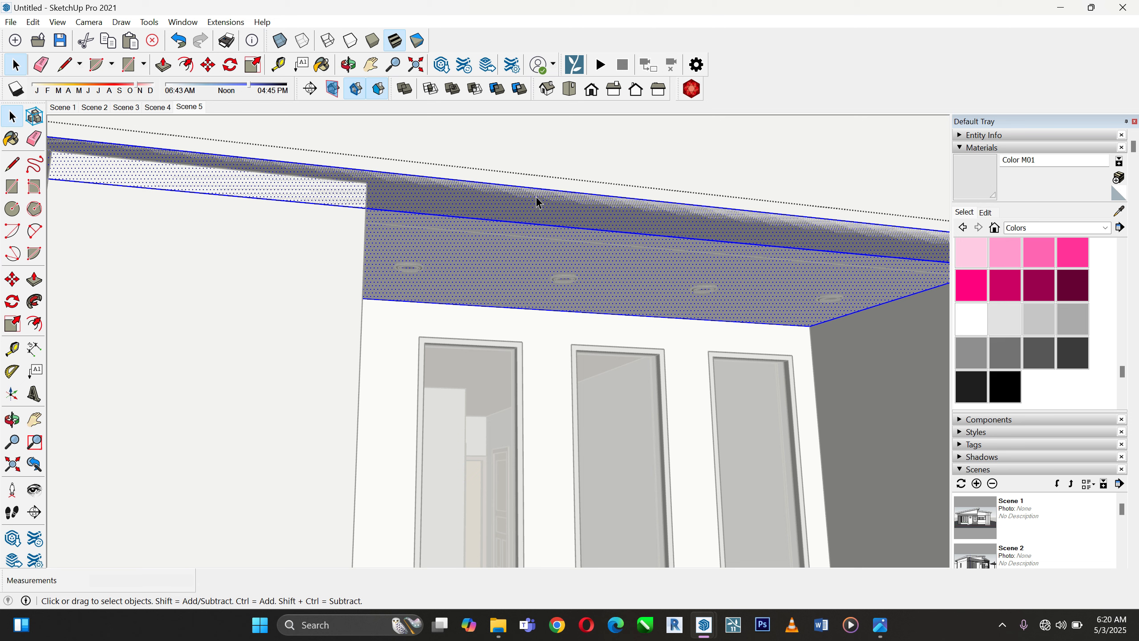
pyautogui.click(537, 200)
pyautogui.click(34, 279)
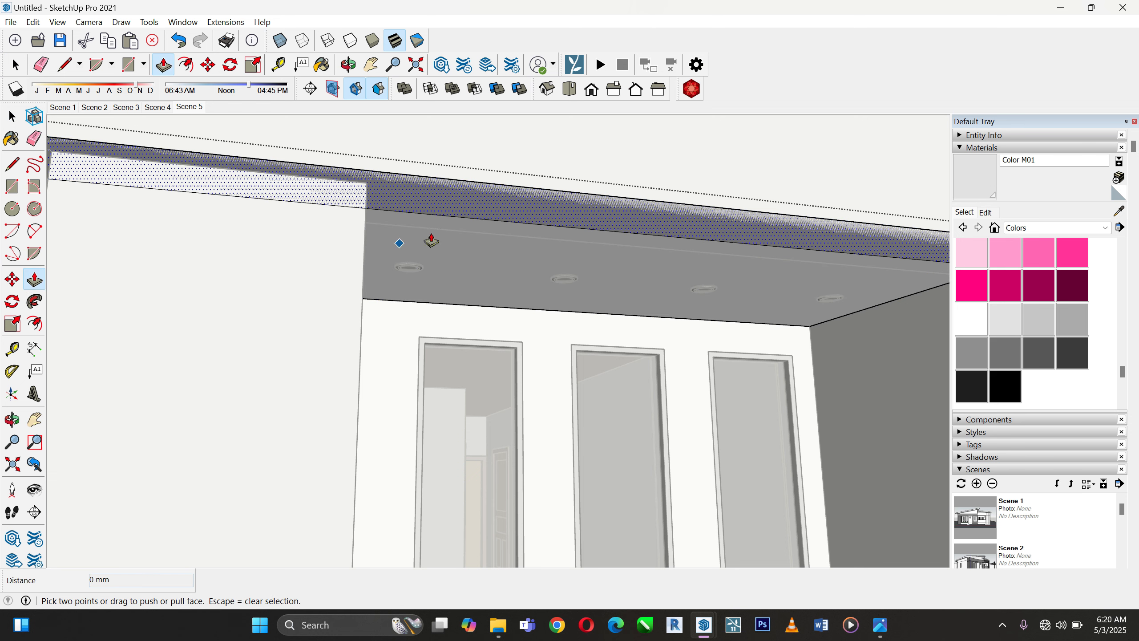
pyautogui.click(473, 200)
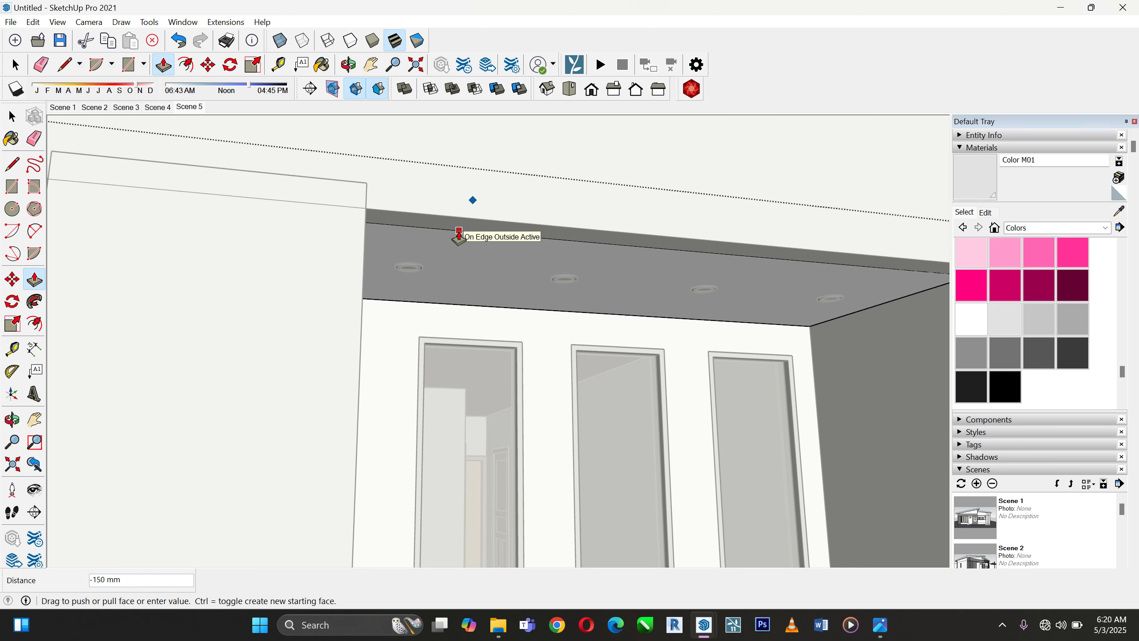
pyautogui.click(458, 231)
# Push the matching lower strip at the band's short side, above the corner pillar, inward by 150 mm
pyautogui.scroll(-5, 708, 277)
pyautogui.moveTo(223, 262); pyautogui.dragTo(378, 259, button='middle')
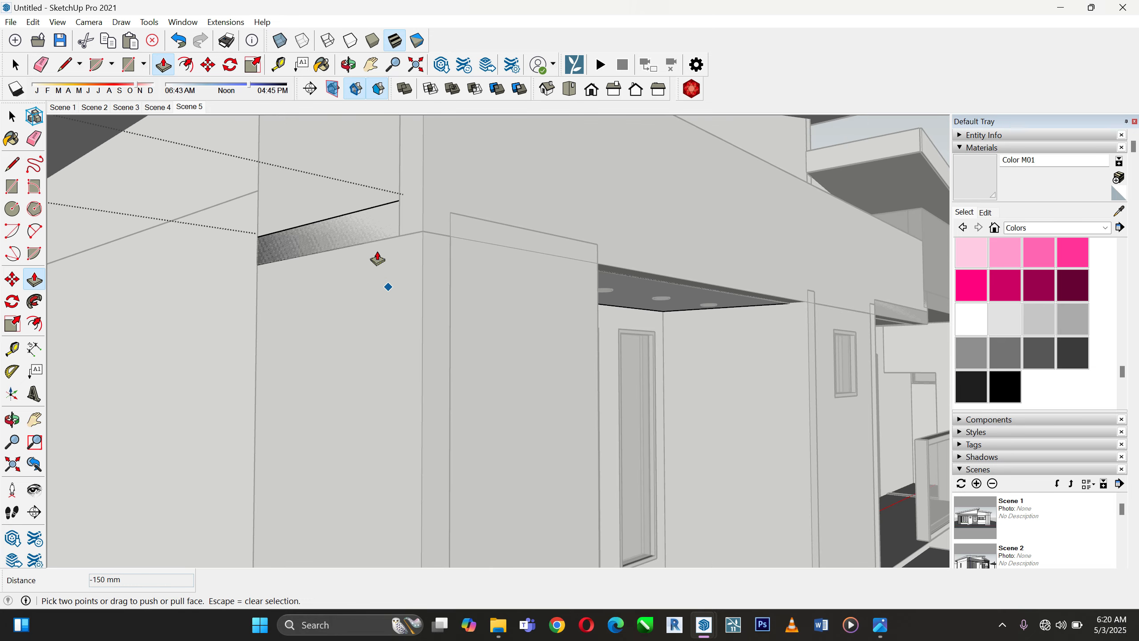
pyautogui.click(369, 229)
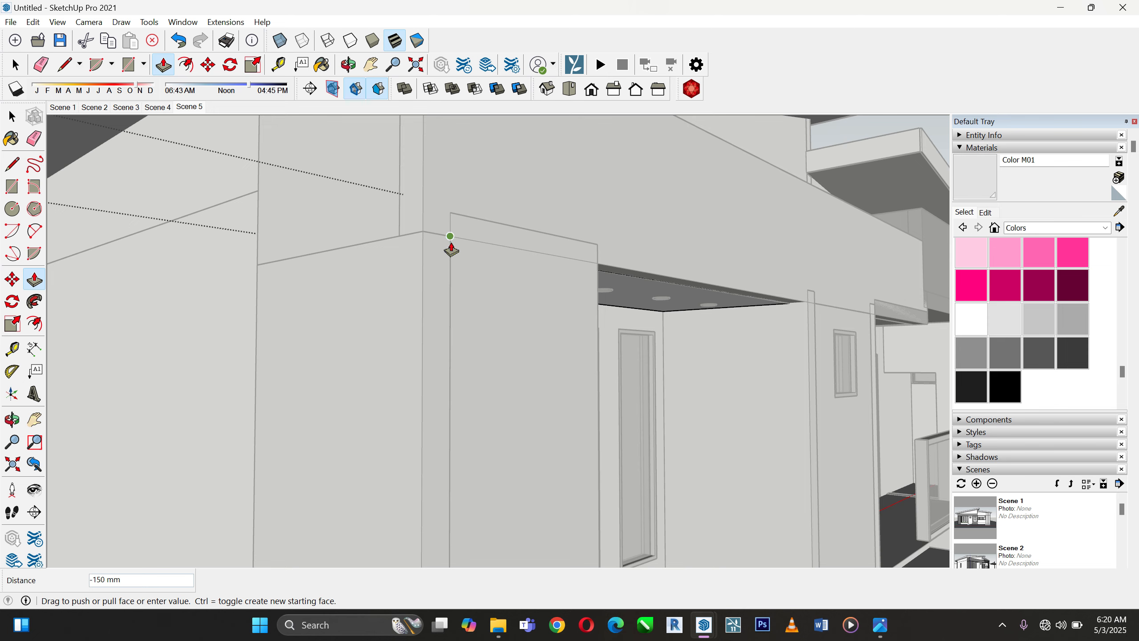
pyautogui.click(451, 249)
pyautogui.moveTo(358, 301); pyautogui.dragTo(238, 206, button='middle')
pyautogui.click(12, 116)
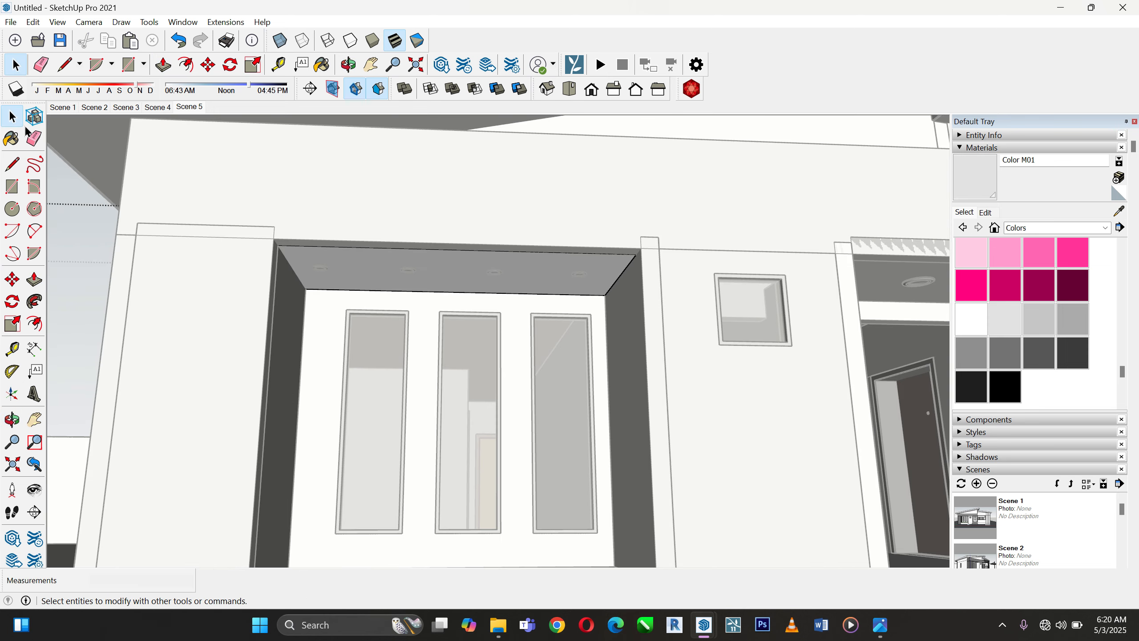
# Paint the dark inner side wall of the tall-window recess with Color M01
pyautogui.scroll(-3, 300, 262)
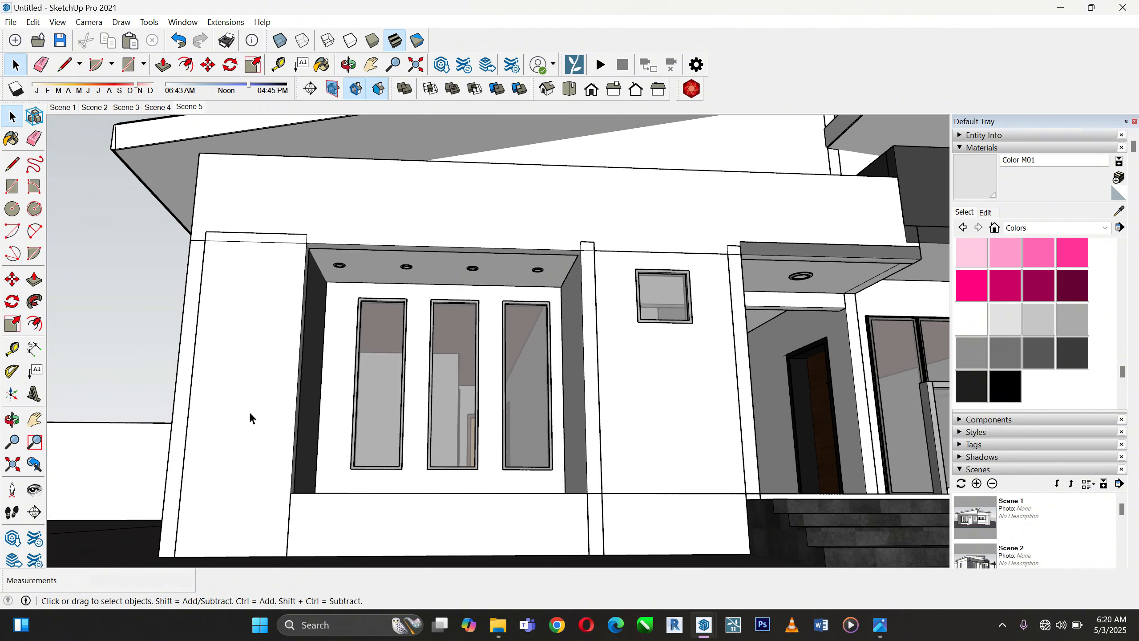
pyautogui.moveTo(324, 351); pyautogui.dragTo(256, 354, button='middle')
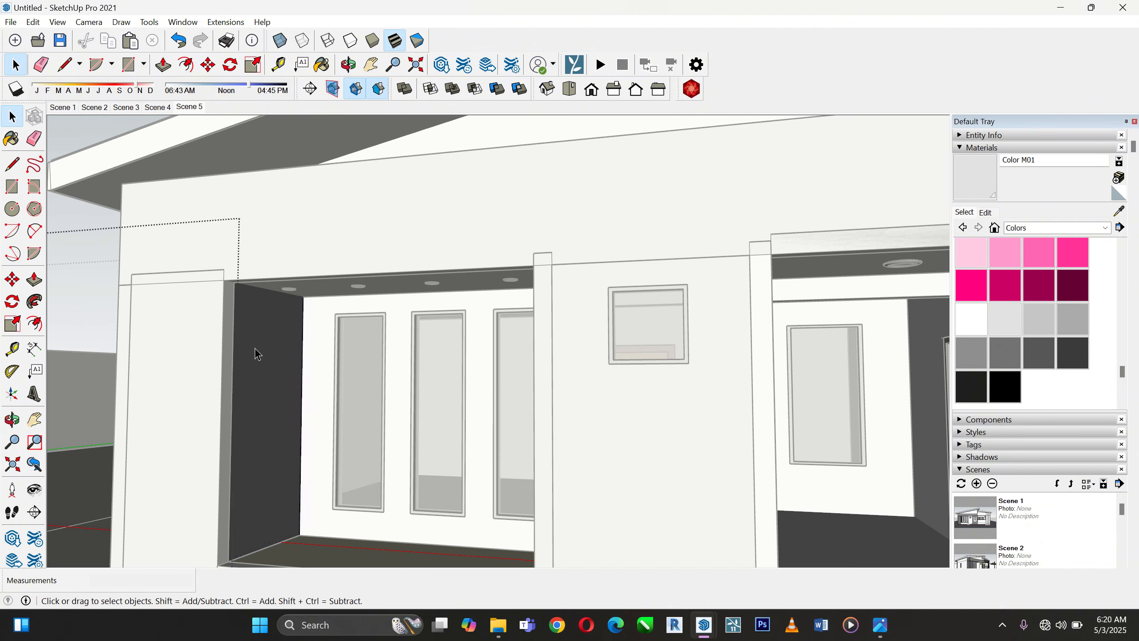
pyautogui.click(255, 353)
pyautogui.click(966, 197)
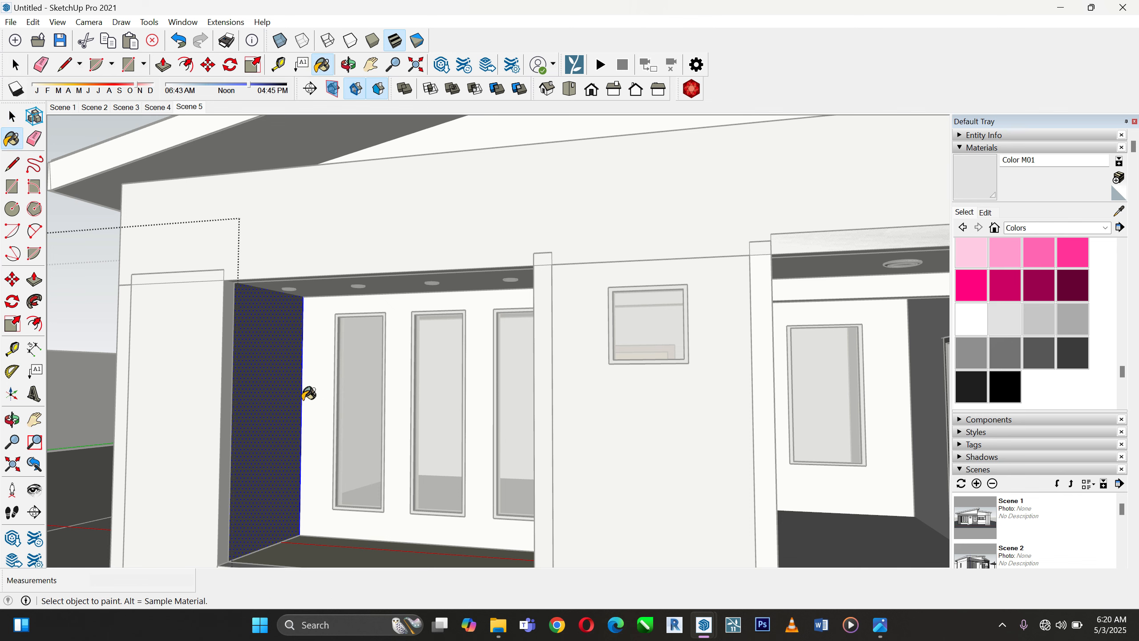
pyautogui.click(273, 348)
pyautogui.press('space')
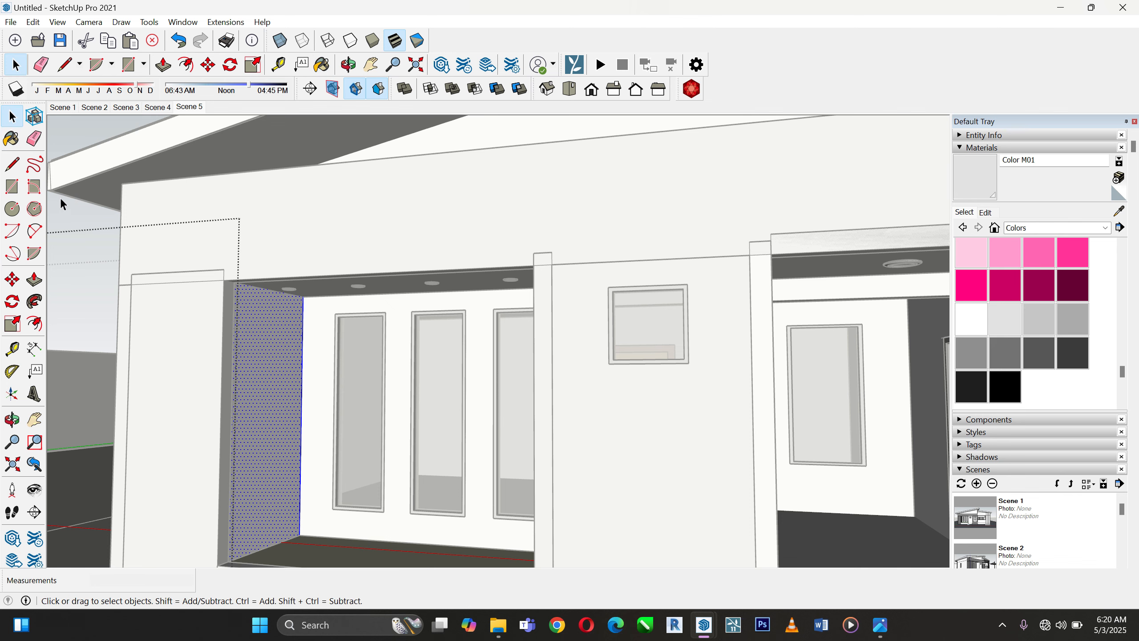
# Paint the front gable wall beneath the main sloping roof with Color M03 from the Colors library
pyautogui.scroll(-3, 82, 218)
pyautogui.scroll(-4, 357, 355)
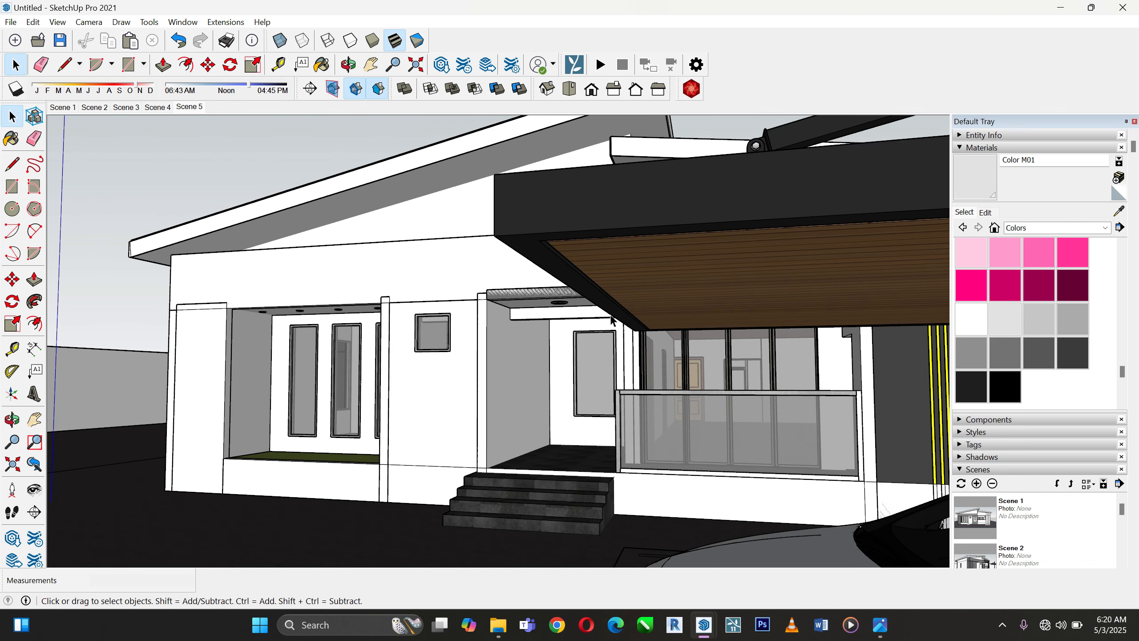
pyautogui.scroll(1, 440, 276)
pyautogui.moveTo(440, 276)
pyautogui.mouseDown(button='middle')
pyautogui.moveTo(589, 387)
pyautogui.moveTo(594, 415)
pyautogui.mouseUp(button='middle')
pyautogui.scroll(2, 598, 230)
pyautogui.scroll(2, 598, 230)
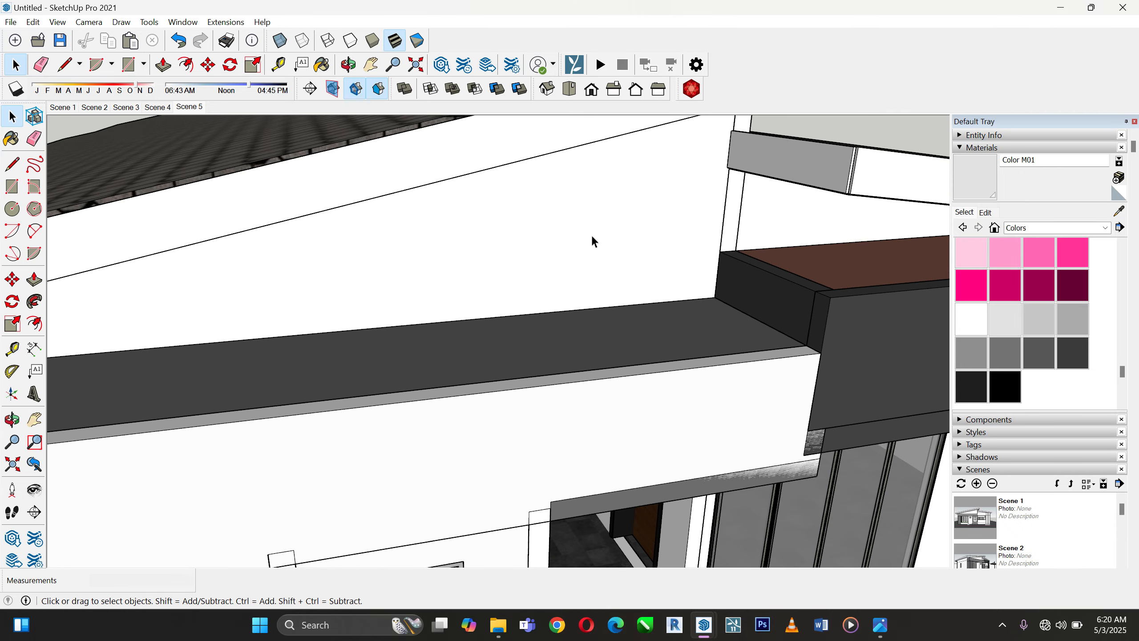
pyautogui.doubleClick(592, 236)
pyautogui.doubleClick(592, 236)
pyautogui.moveTo(602, 213); pyautogui.dragTo(597, 119, button='middle')
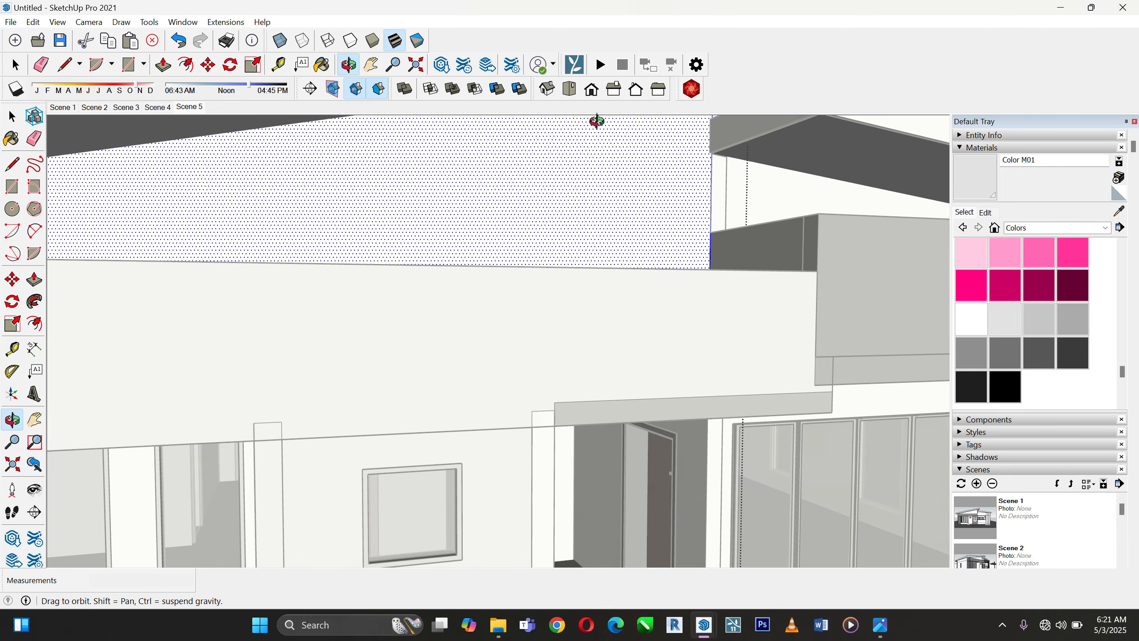
pyautogui.click(1064, 319)
pyautogui.click(593, 253)
pyautogui.press('space')
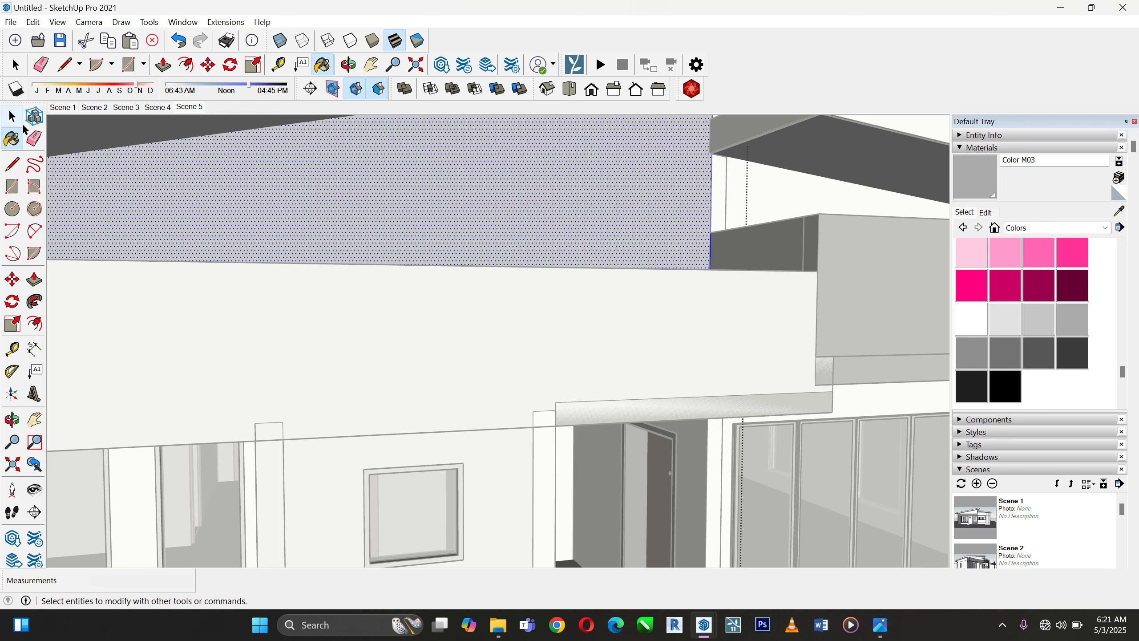
# Paint the triangular wall beneath the lower roof with Color M03
pyautogui.moveTo(514, 160); pyautogui.dragTo(375, 222, button='middle')
pyautogui.scroll(-4, 270, 246)
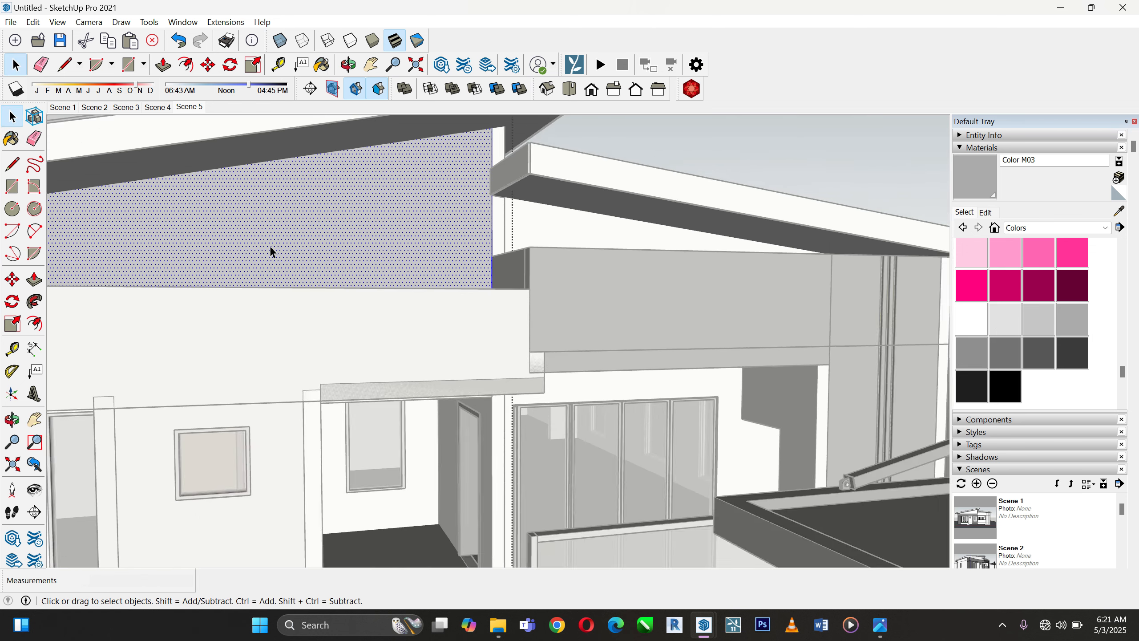
pyautogui.scroll(3, 540, 234)
pyautogui.doubleClick(540, 234)
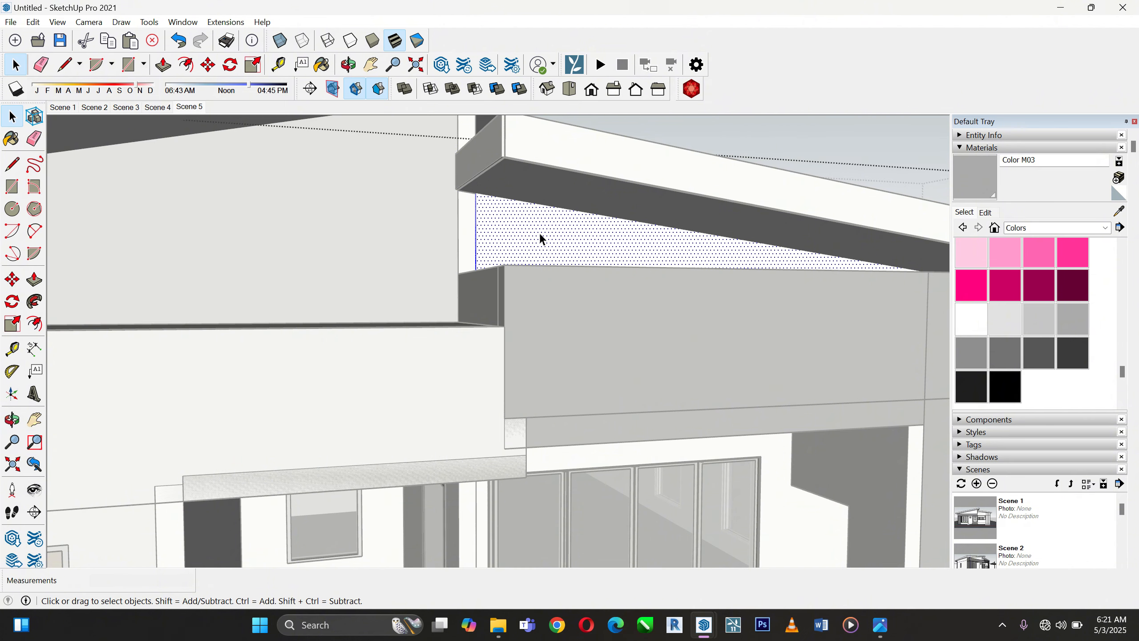
pyautogui.click(983, 170)
pyautogui.click(619, 238)
pyautogui.click(12, 119)
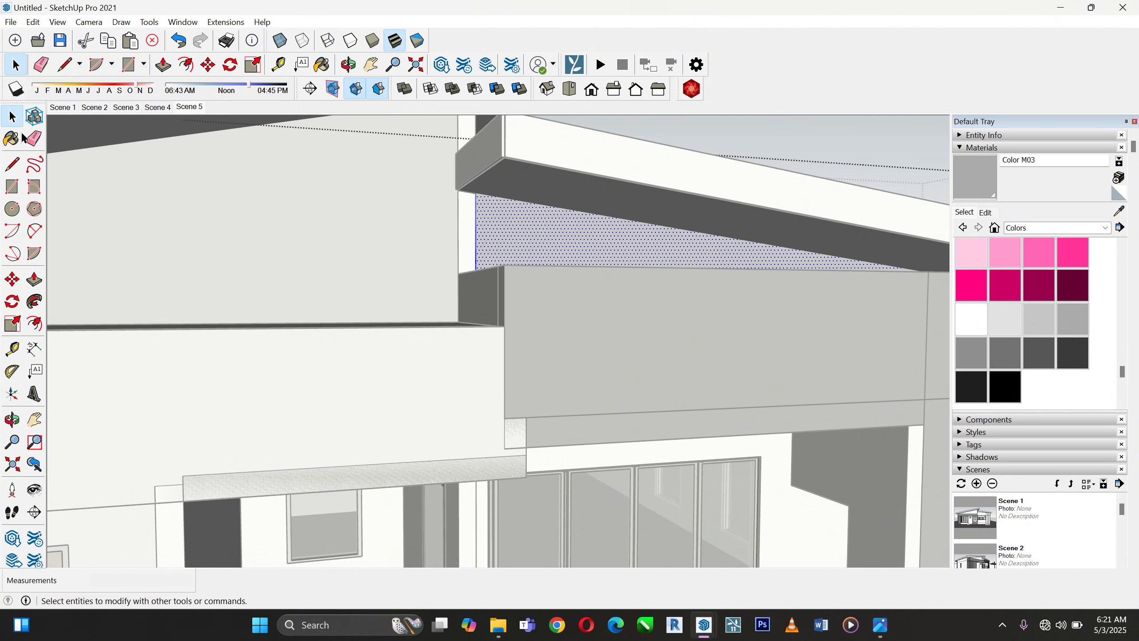
# Paint the narrow wall strip between the main gable wall and the lower triangular wall with Color M03
pyautogui.click(471, 219)
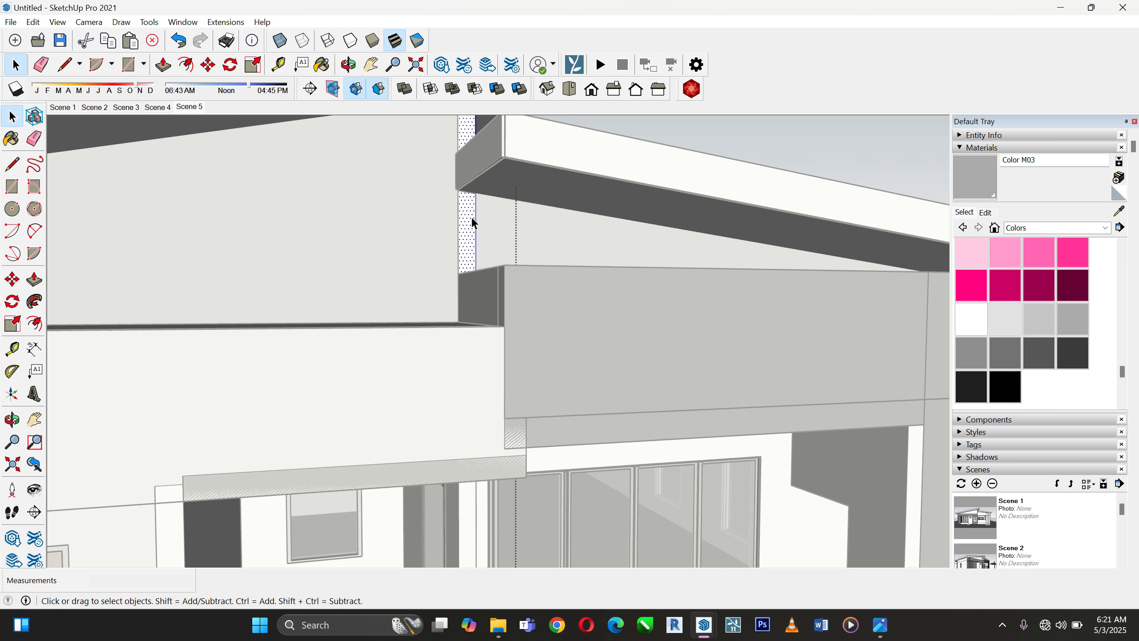
pyautogui.click(975, 177)
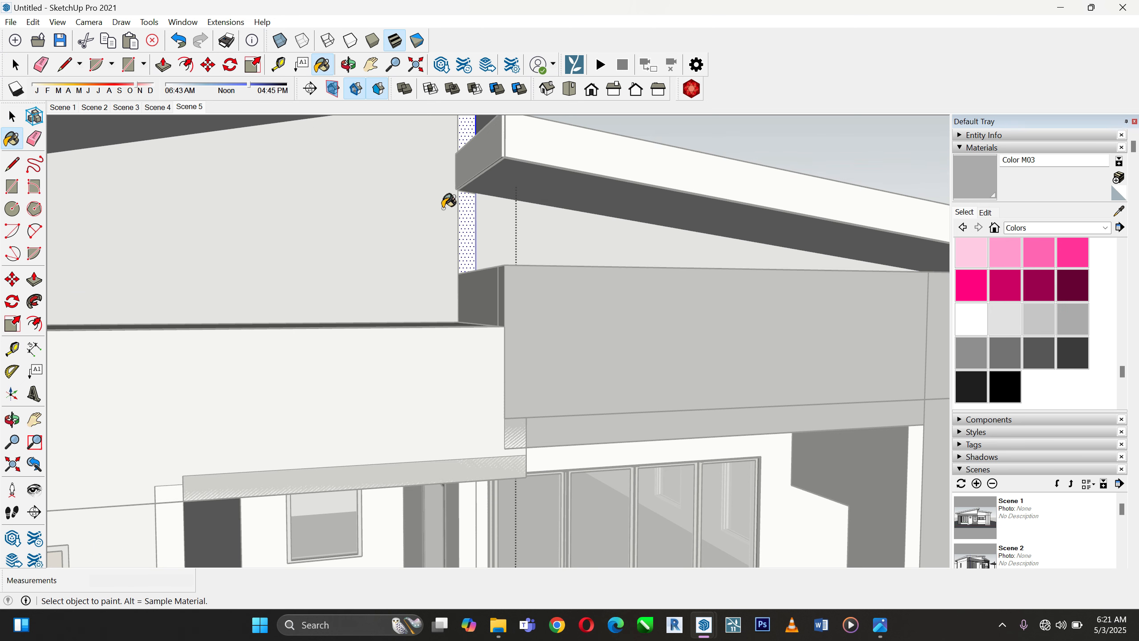
pyautogui.scroll(-1, 702, 228)
pyautogui.scroll(-5, 702, 228)
pyautogui.scroll(-2, 285, 282)
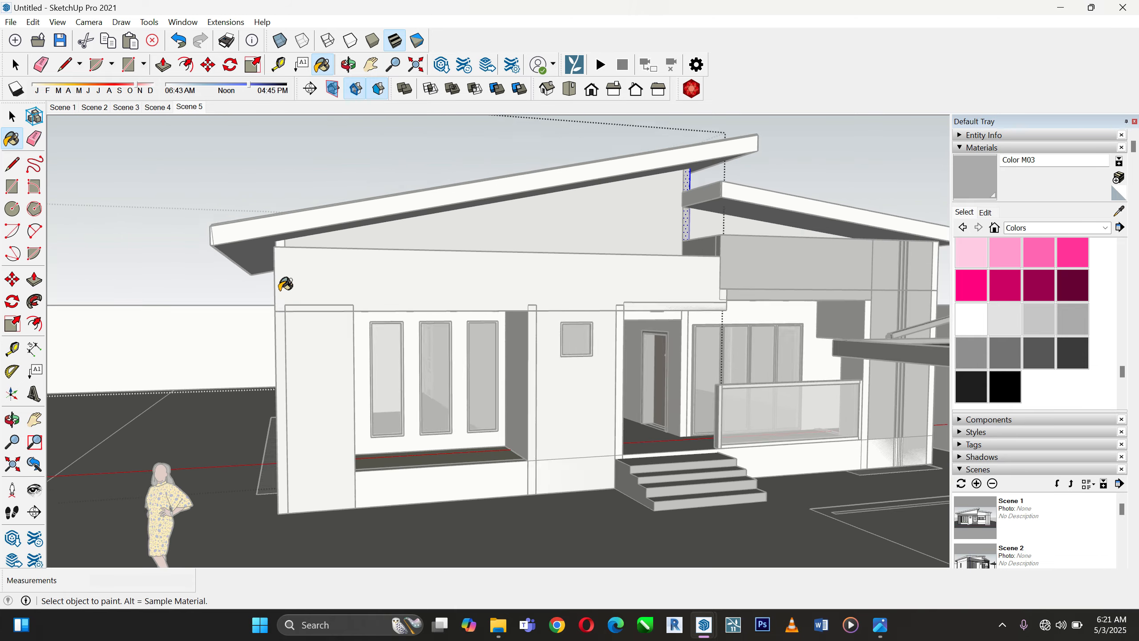
# Paint the upper side-wall band beneath the main roof with Color M03
pyautogui.moveTo(285, 282); pyautogui.dragTo(375, 235, button='middle')
pyautogui.scroll(2, 375, 235)
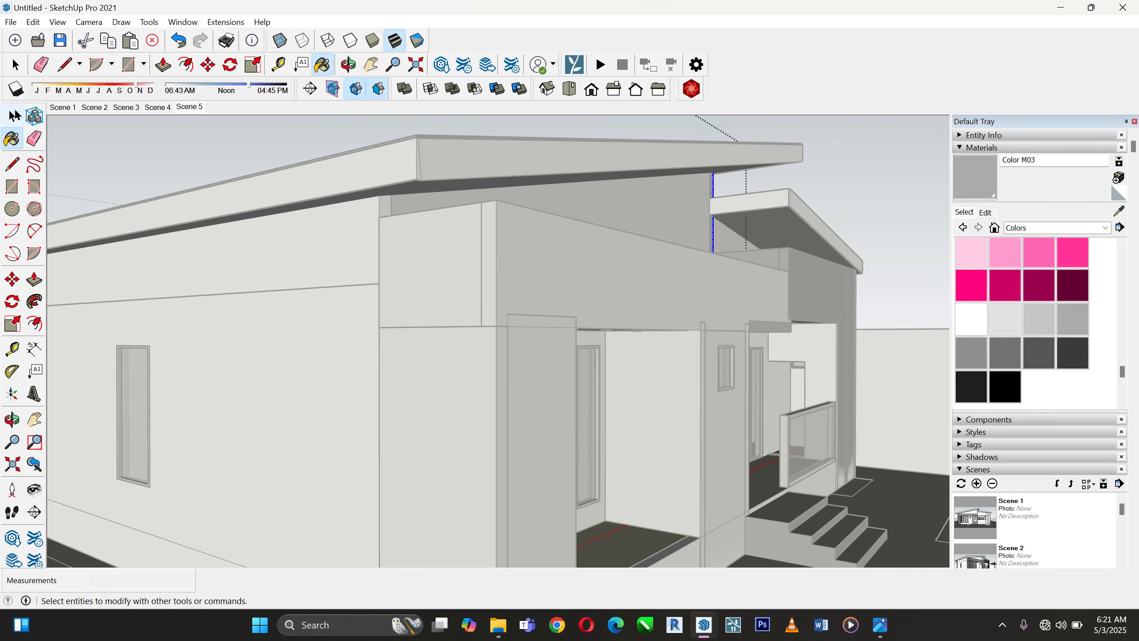
pyautogui.click(12, 116)
pyautogui.click(350, 236)
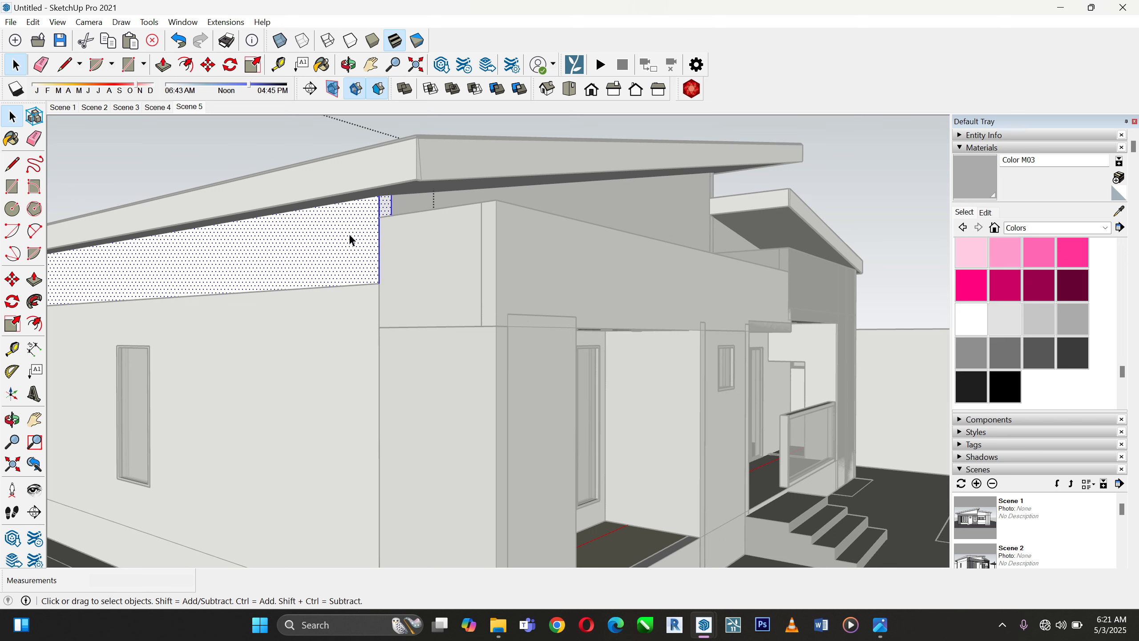
pyautogui.press('b')
pyautogui.click(368, 221)
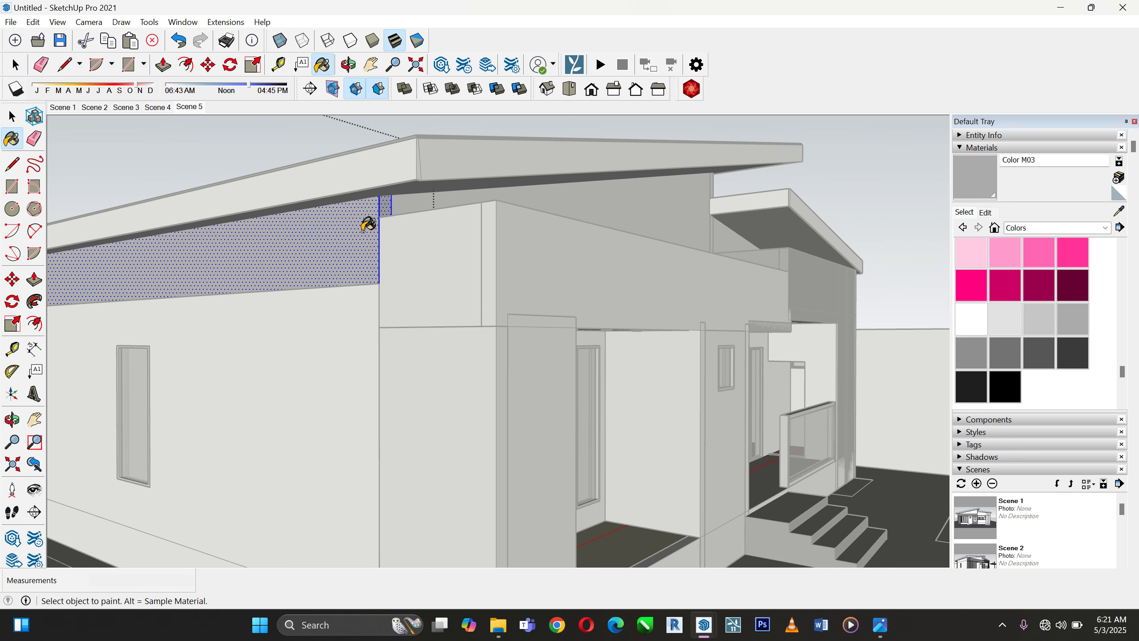
# Sample Color M07 from the dark front pillar and apply it to the adjoining side wall around the small window
pyautogui.moveTo(368, 221)
pyautogui.mouseDown(button='middle')
pyautogui.moveTo(759, 289)
pyautogui.moveTo(273, 349)
pyautogui.moveTo(643, 356)
pyautogui.mouseUp(button='middle')
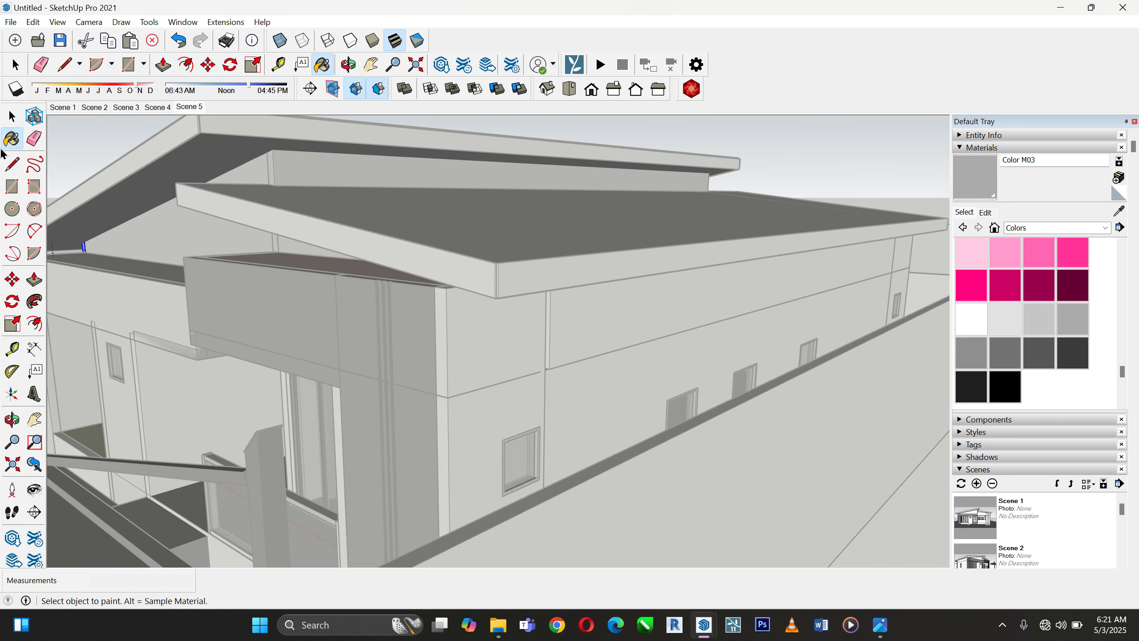
pyautogui.click(13, 117)
pyautogui.doubleClick(488, 331)
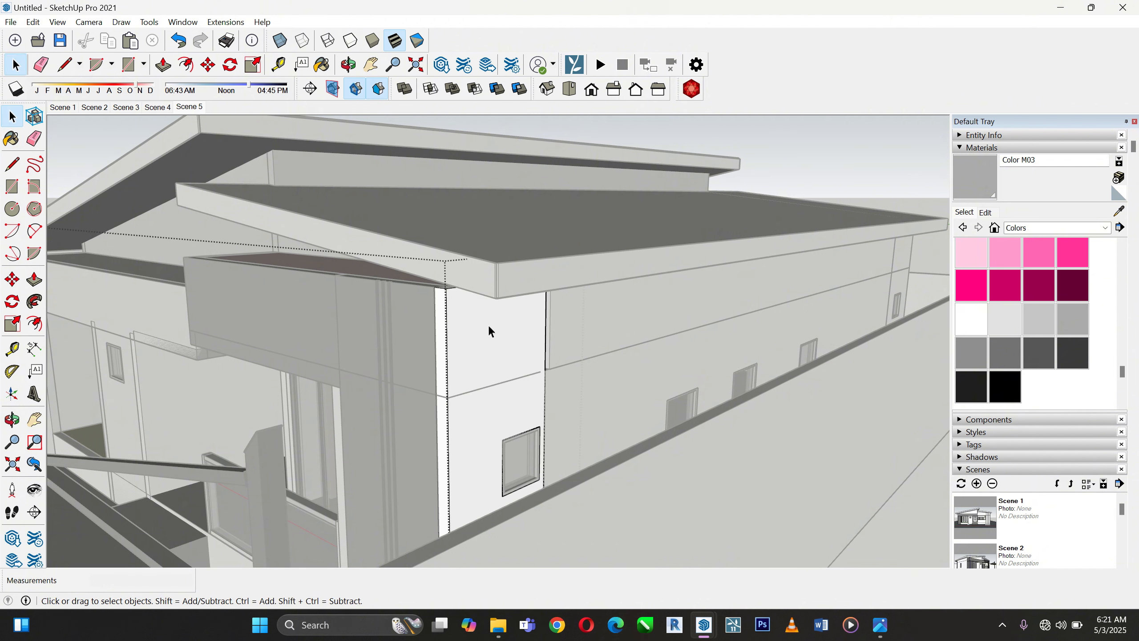
pyautogui.doubleClick(488, 331)
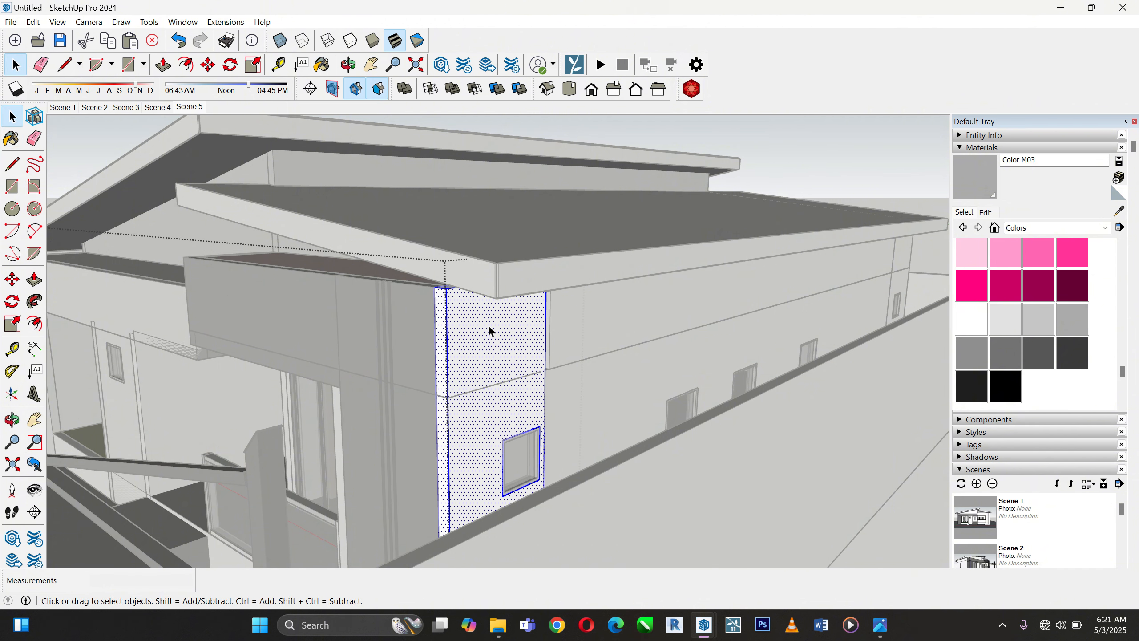
pyautogui.click(1119, 210)
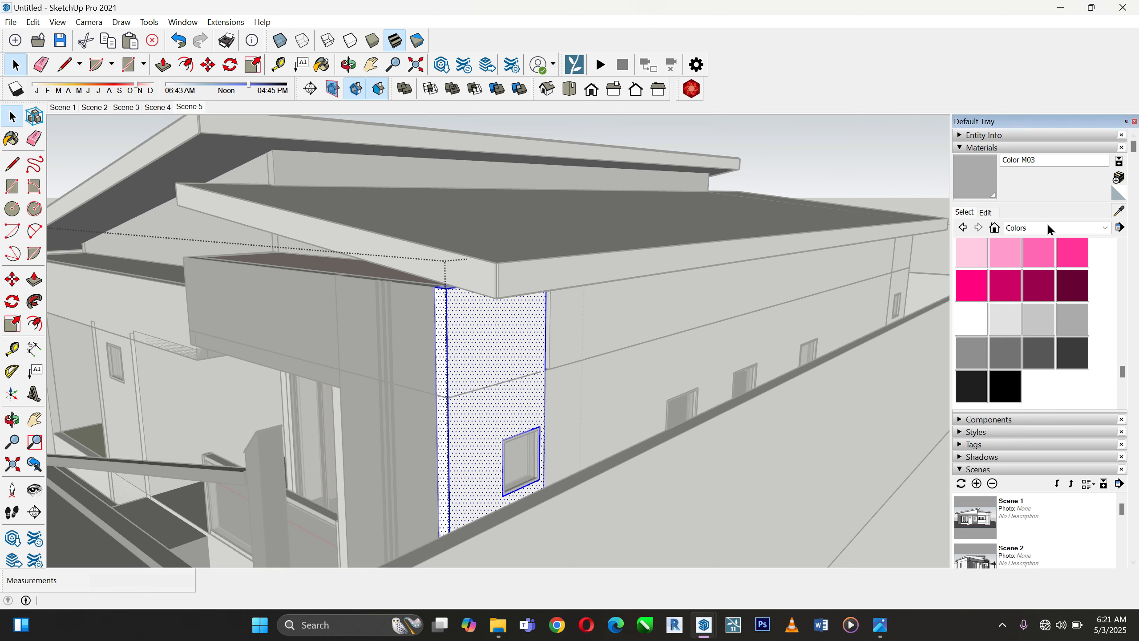
pyautogui.click(414, 325)
pyautogui.click(489, 334)
pyautogui.press('space')
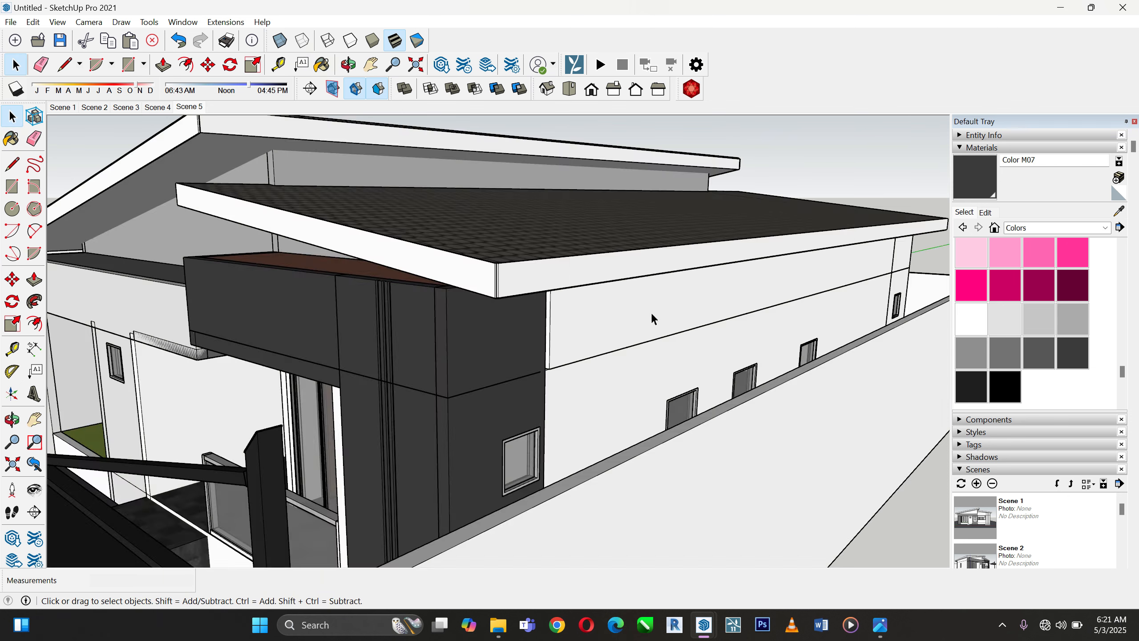
# Sample Color M03 from the gable wall and apply it to the long upper side-wall band beneath the lower roof
pyautogui.click(650, 312)
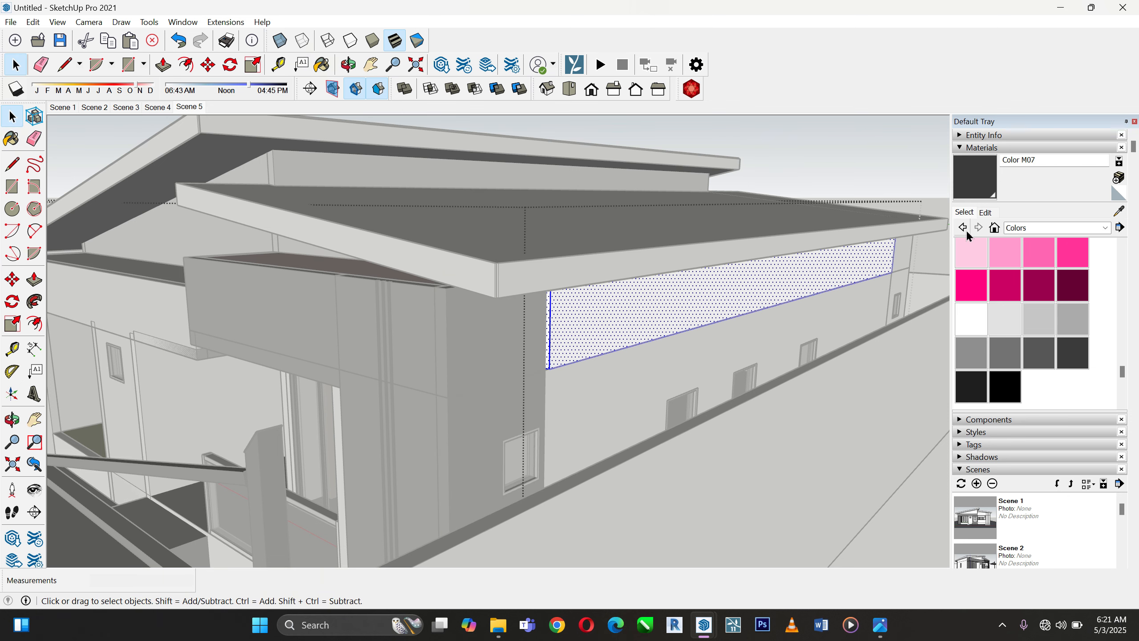
pyautogui.click(1120, 211)
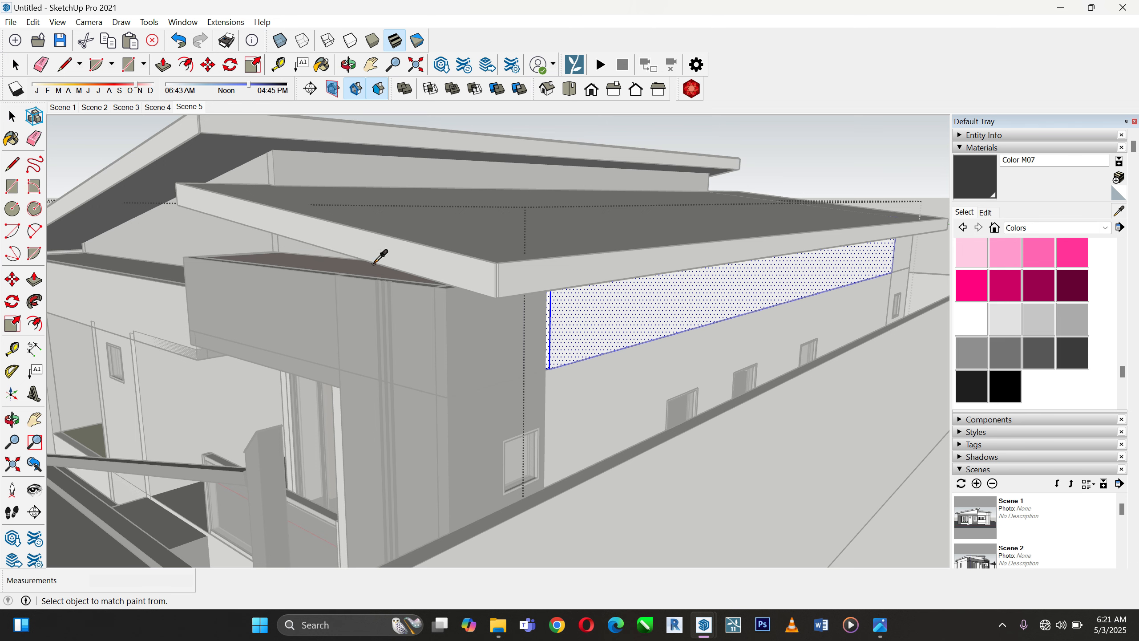
pyautogui.click(224, 236)
pyautogui.click(602, 312)
pyautogui.scroll(-2, 592, 313)
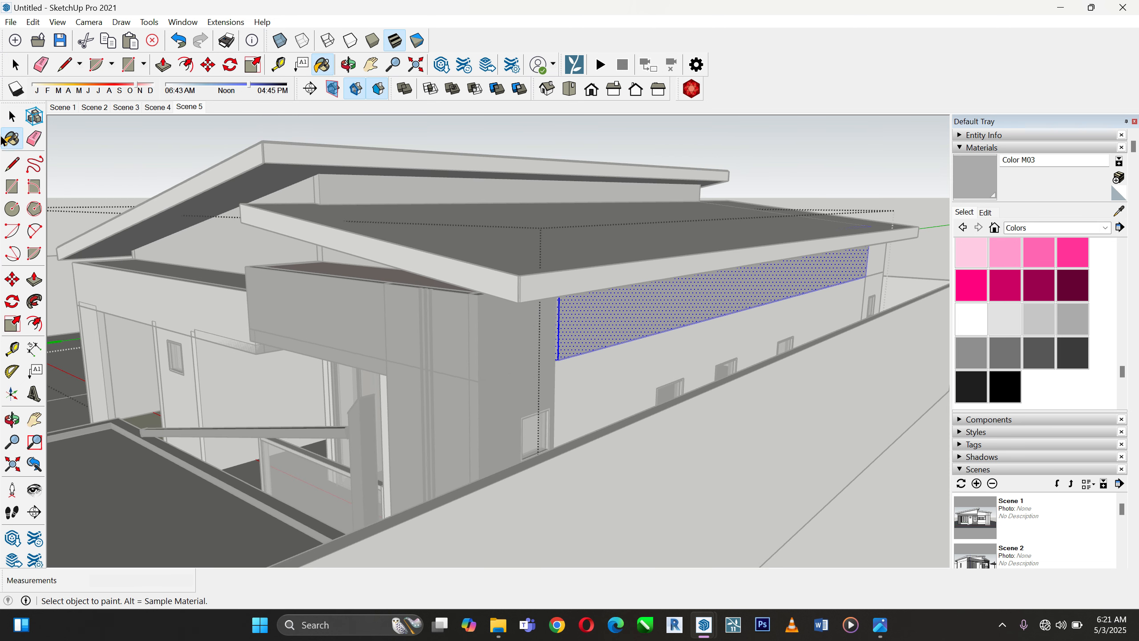
pyautogui.click(12, 117)
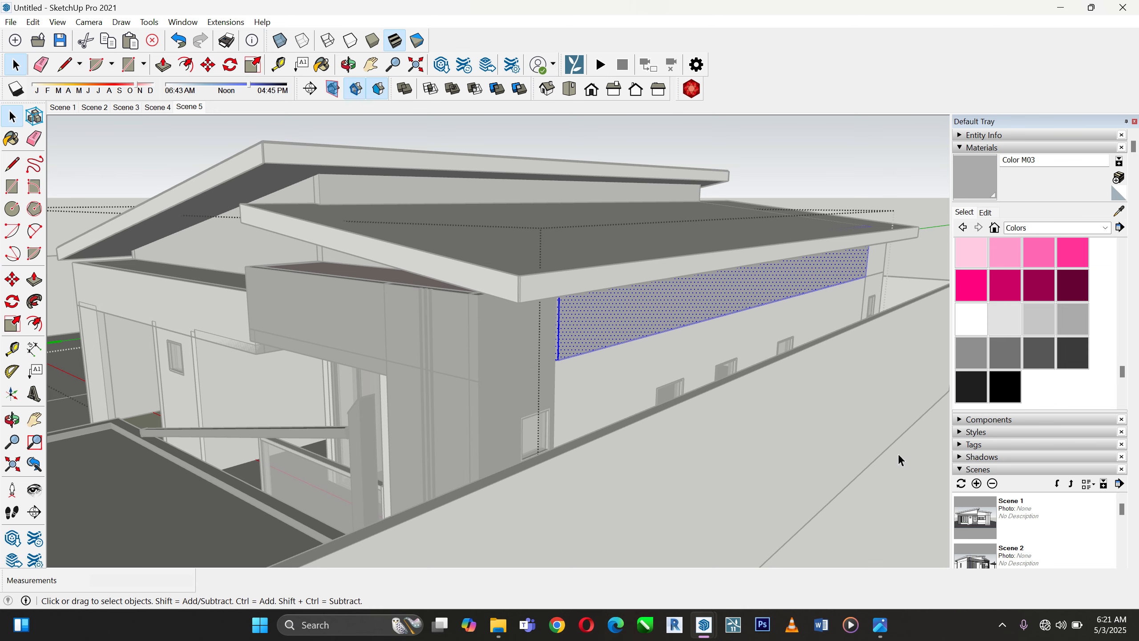
pyautogui.rightClick(912, 459)
pyautogui.click(937, 464)
# Restore the Scene 5 view and open the entrance ceiling slab below the white front fascia for editing
pyautogui.scroll(-2, 981, 532)
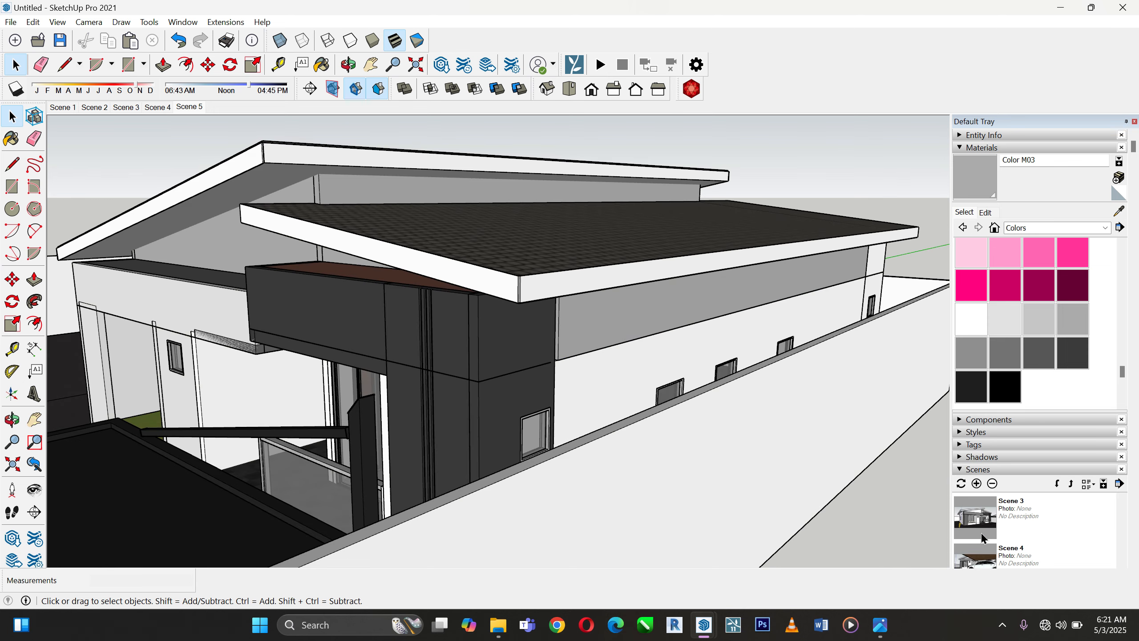
pyautogui.scroll(-3, 981, 534)
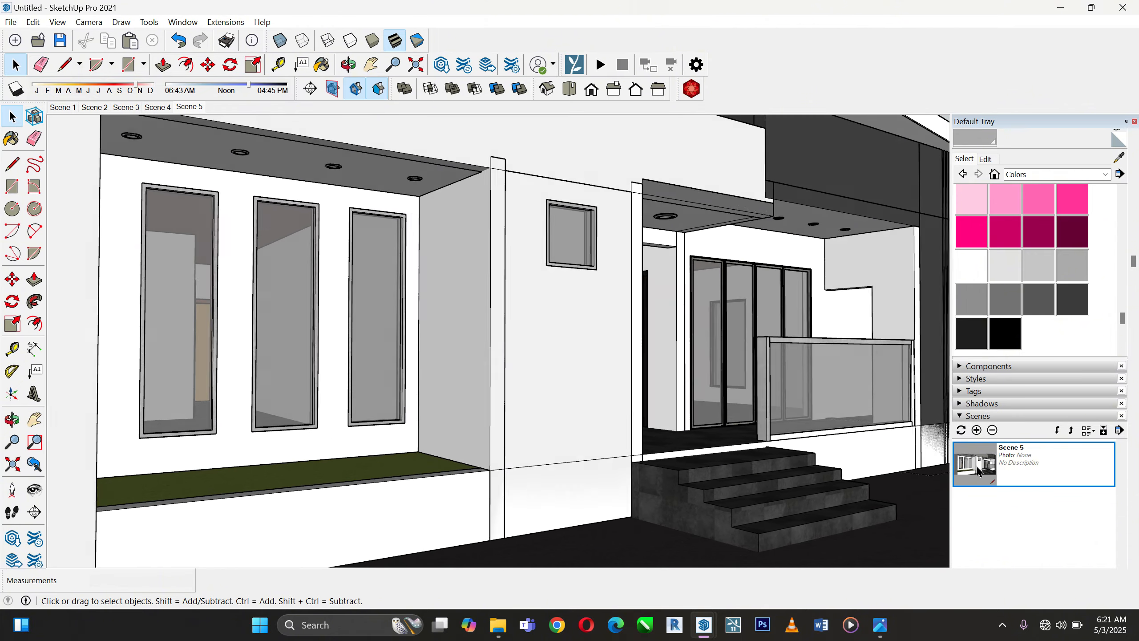
pyautogui.moveTo(726, 226); pyautogui.dragTo(520, 252, button='middle')
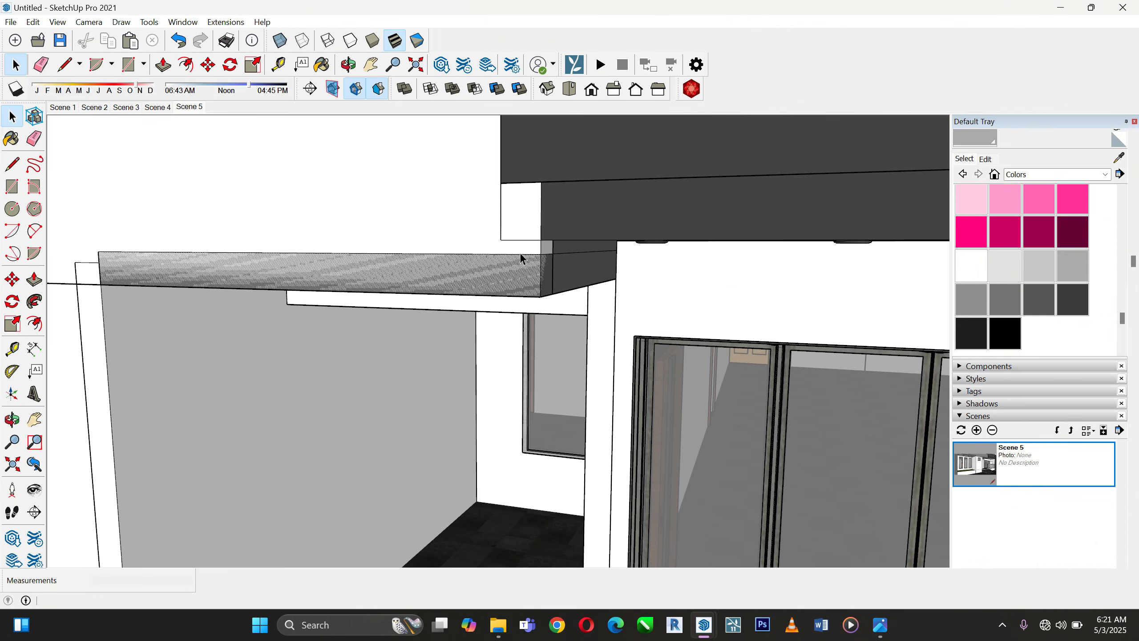
pyautogui.scroll(3, 520, 252)
pyautogui.click(545, 279)
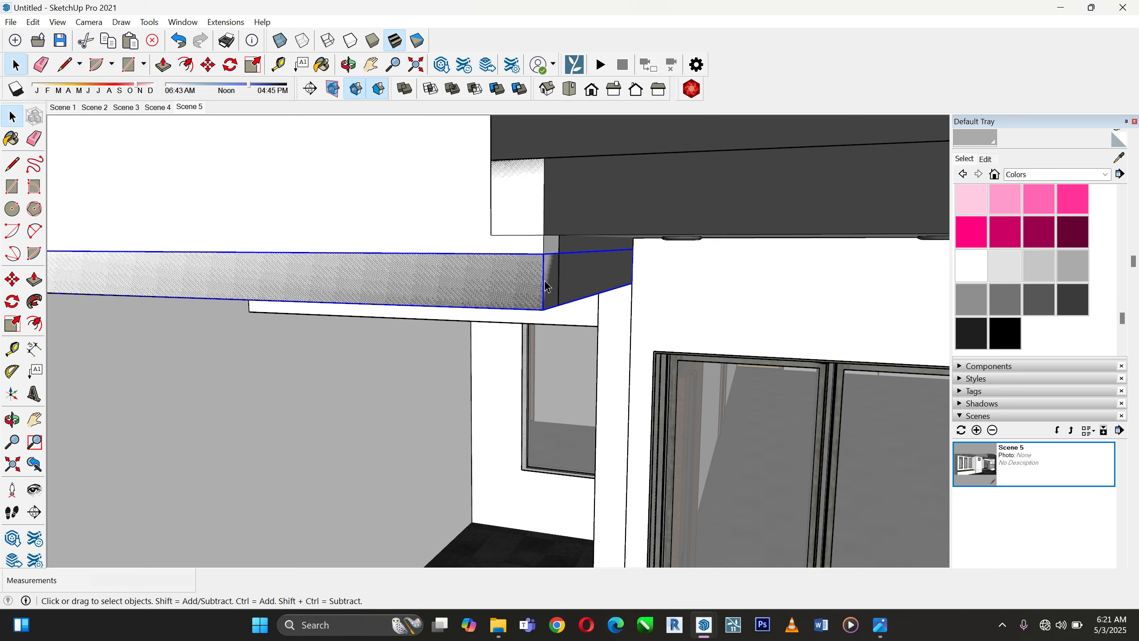
pyautogui.doubleClick(546, 285)
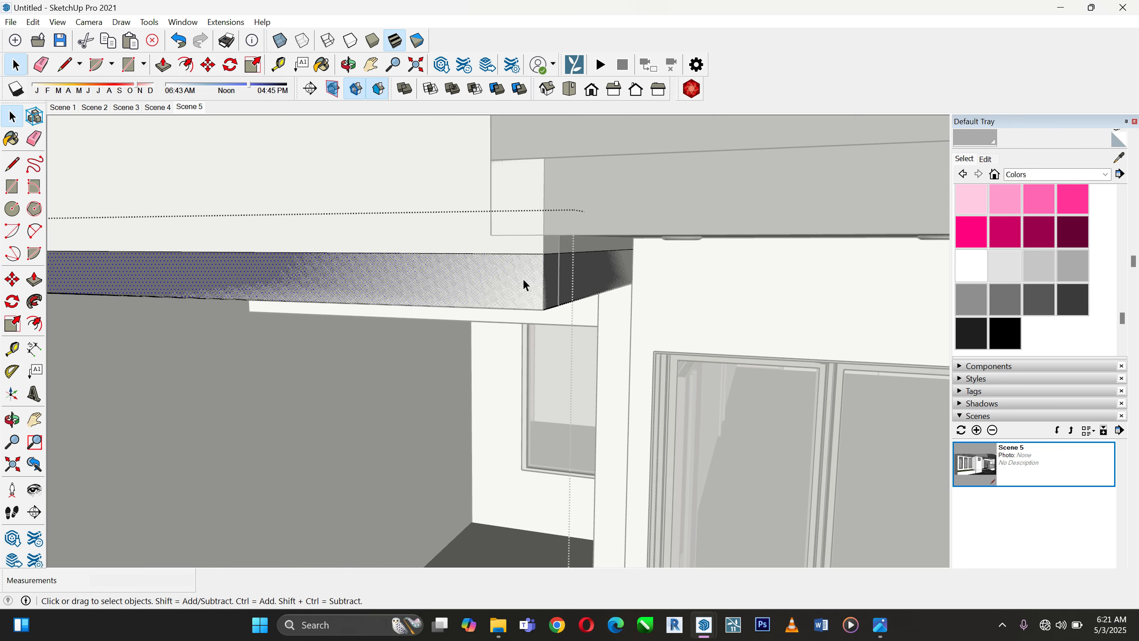
# Push the slab's end face beside the entrance inward by 150 mm with Push/Pull
pyautogui.press('p')
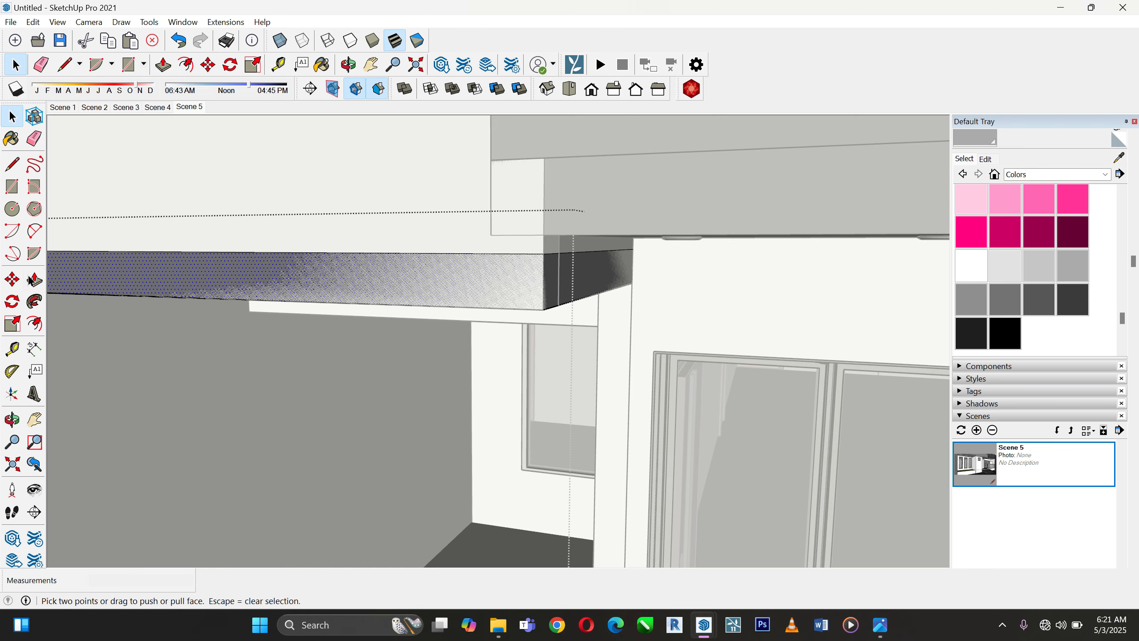
pyautogui.moveTo(455, 279); pyautogui.dragTo(483, 302)
pyautogui.moveTo(494, 303); pyautogui.dragTo(509, 257, button='middle')
pyautogui.click(499, 226)
pyautogui.click(508, 256)
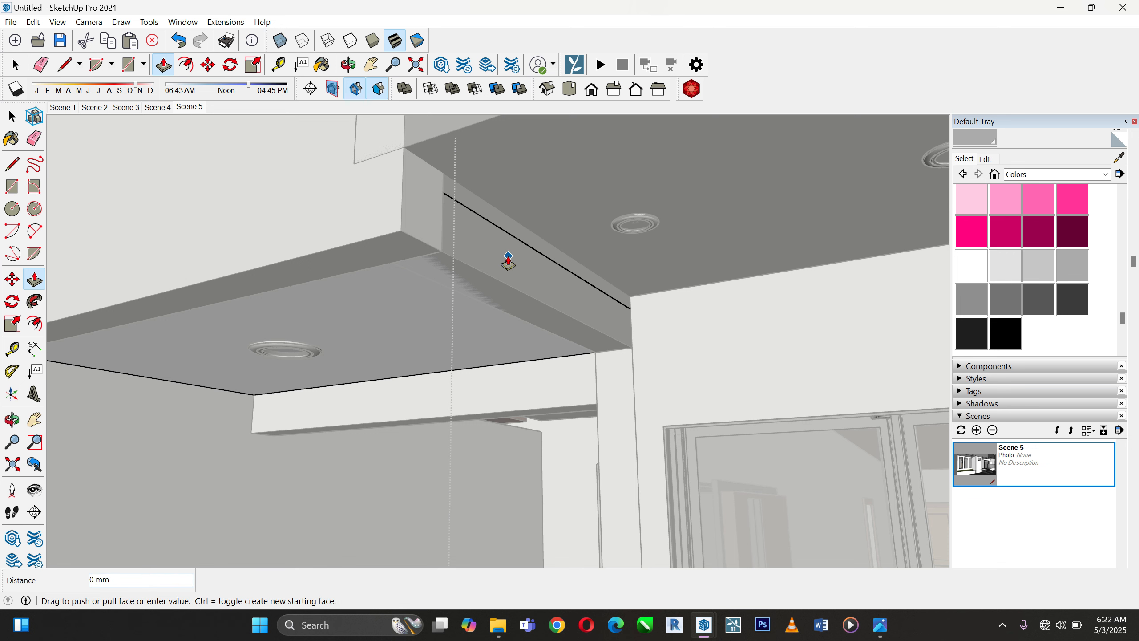
pyautogui.click(478, 268)
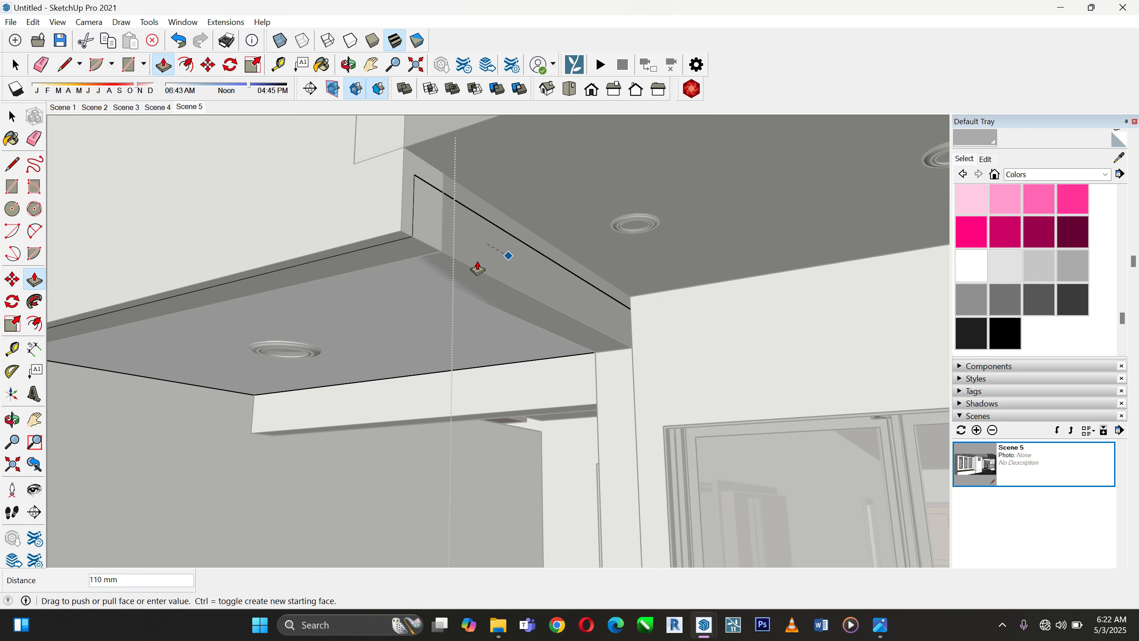
pyautogui.hotkey('ctrl', 'z')
pyautogui.click(514, 259)
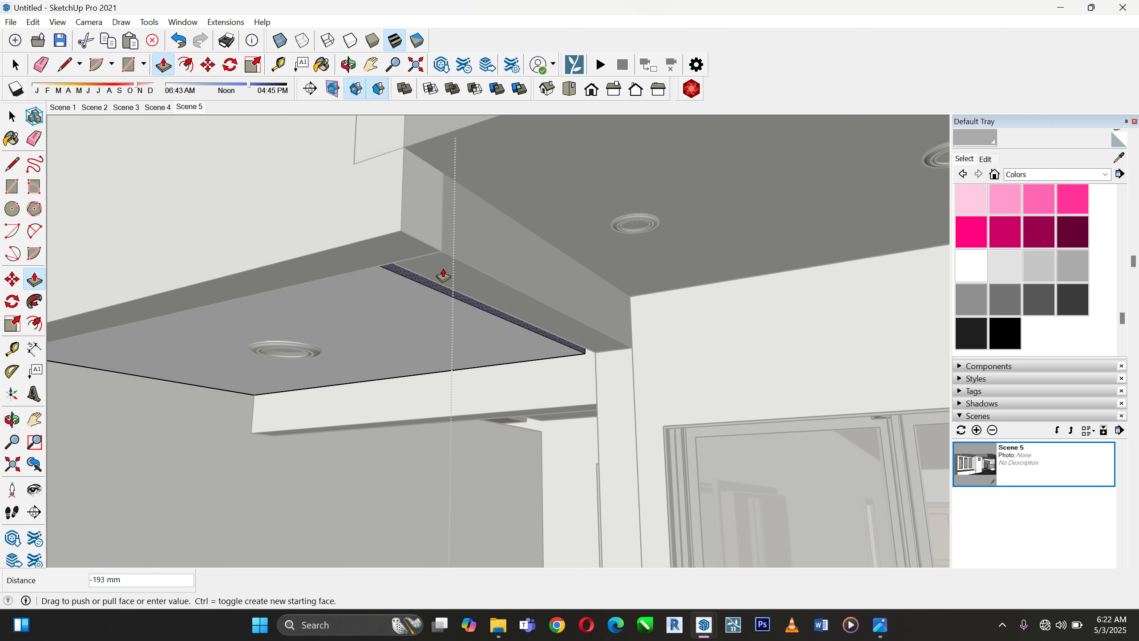
pyautogui.click(404, 271)
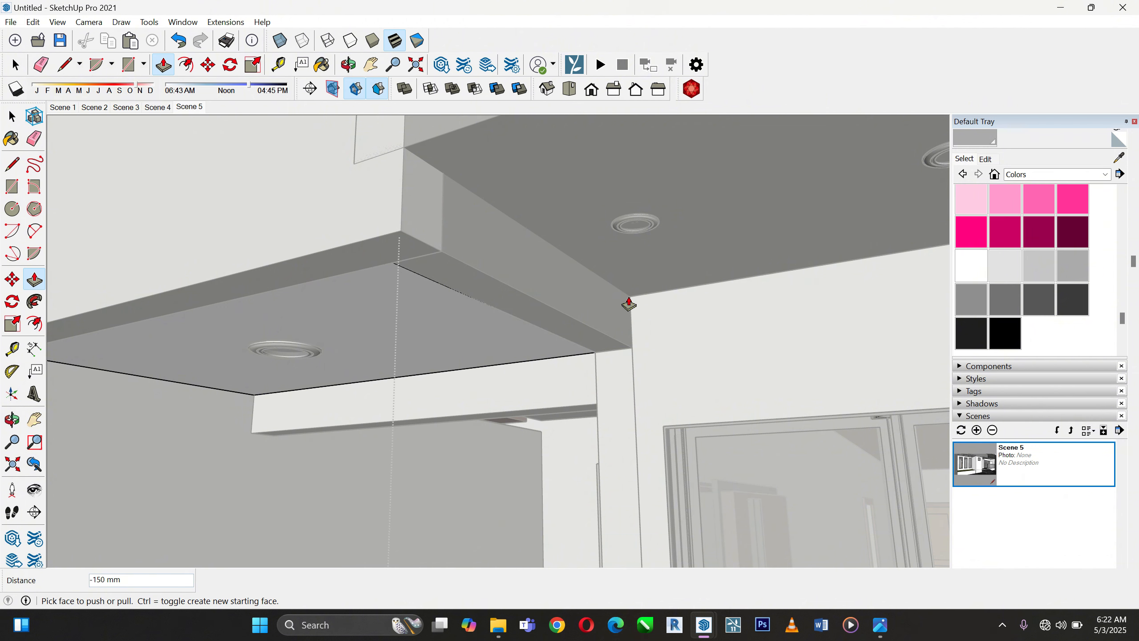
# Sample the white material from the front fascia and apply it to the dark vertical face at the entrance ceiling's end
pyautogui.scroll(-2, 629, 304)
pyautogui.click(12, 116)
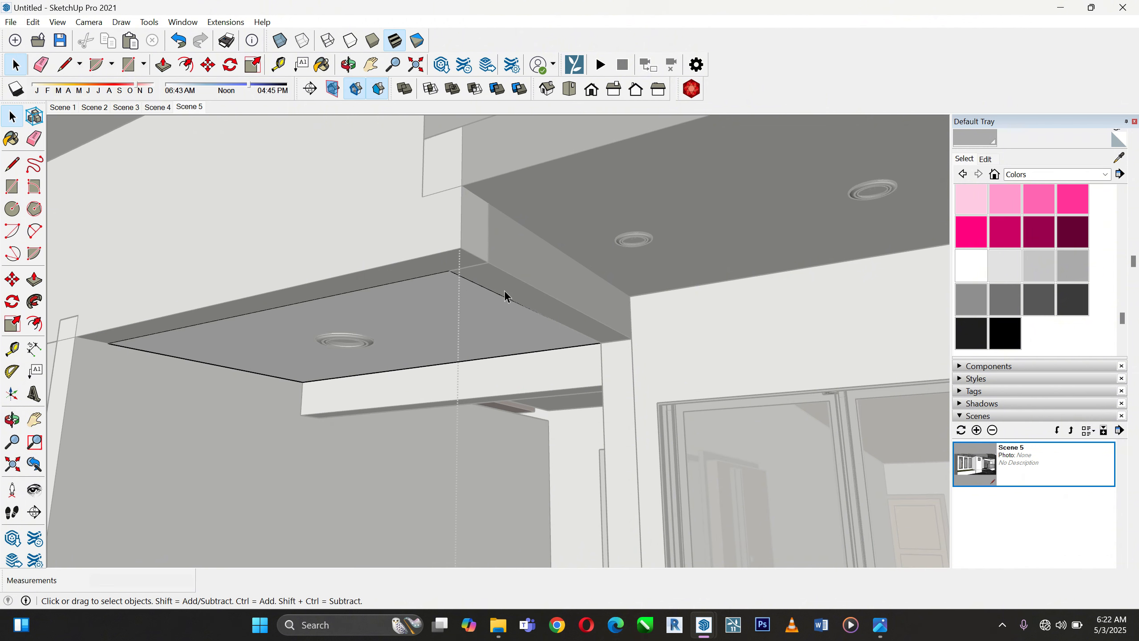
pyautogui.doubleClick(532, 280)
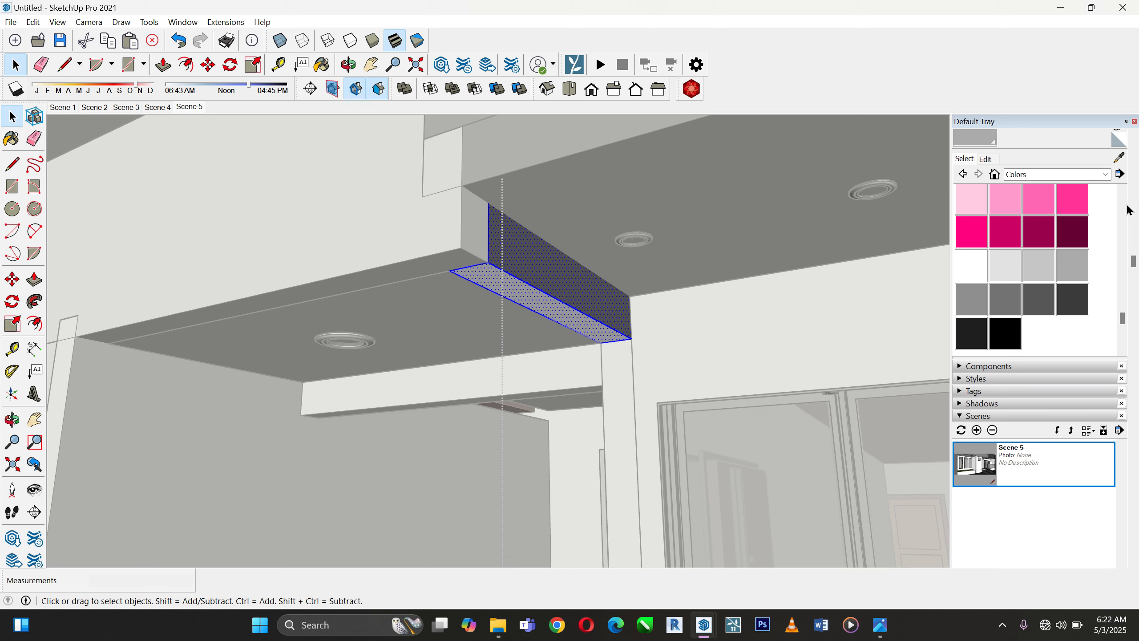
pyautogui.click(1121, 158)
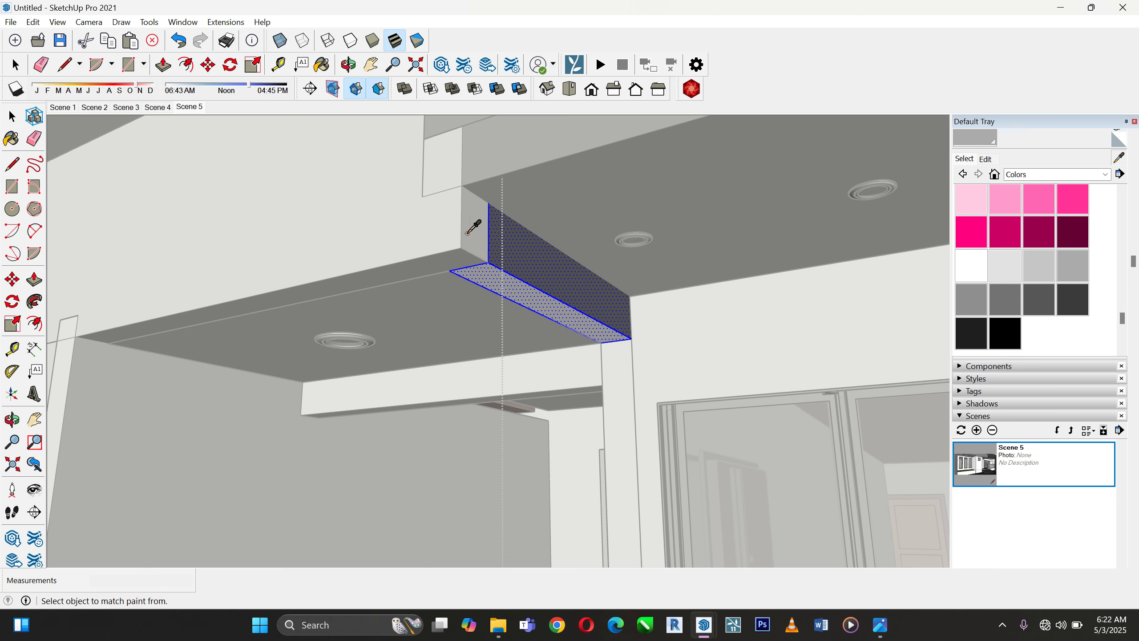
pyautogui.click(444, 232)
pyautogui.click(540, 258)
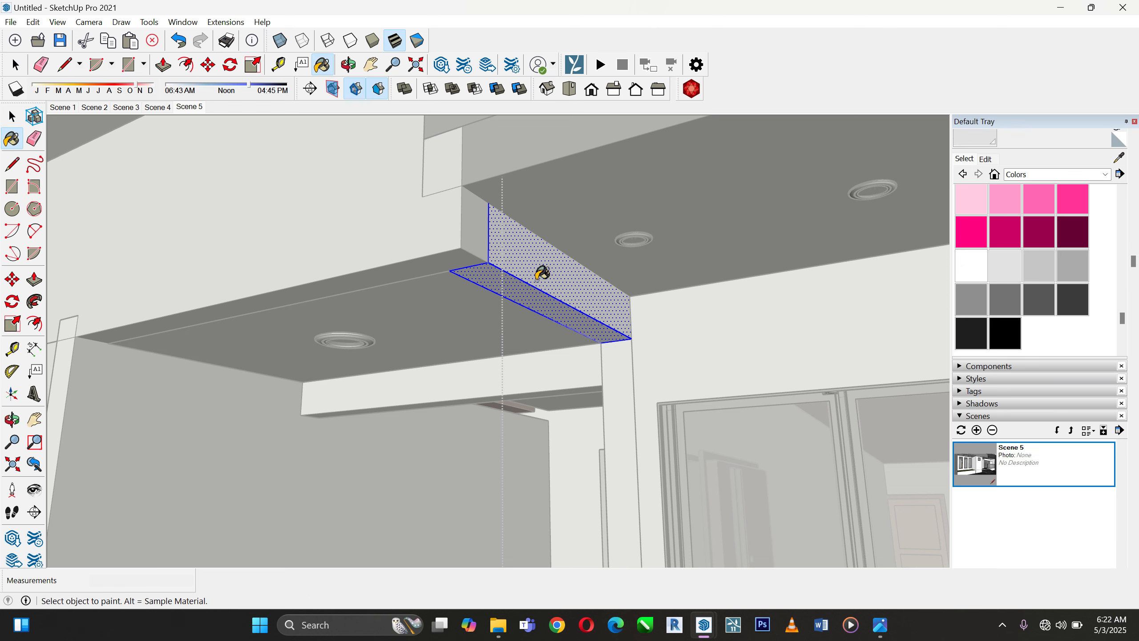
pyautogui.click(12, 116)
pyautogui.click(12, 115)
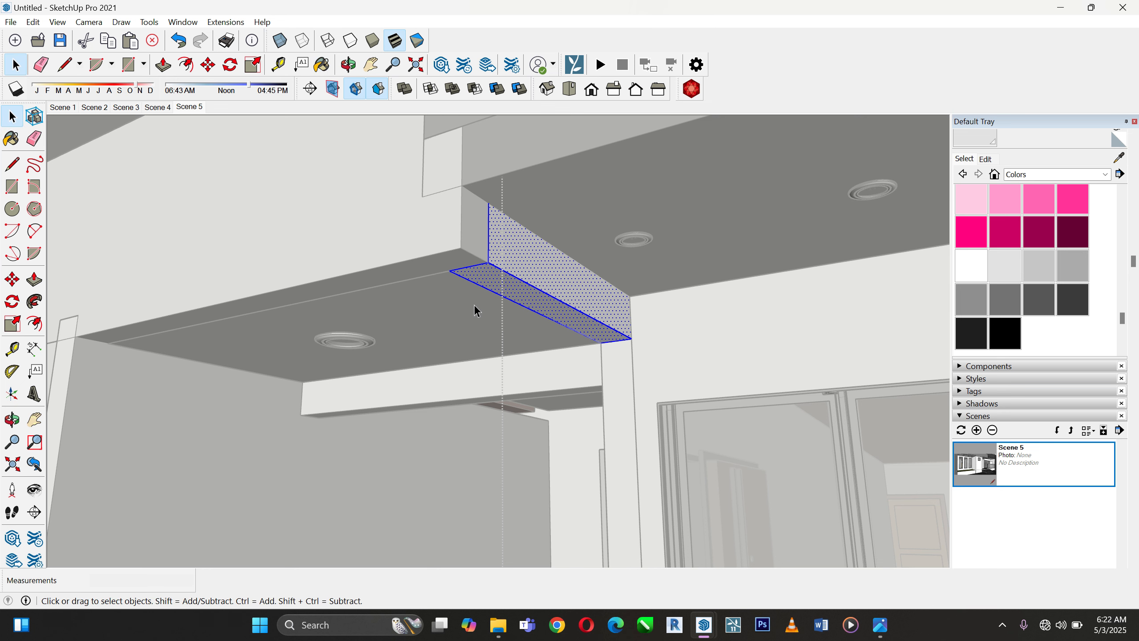
# Apply the white wall material to the narrow underside strip beside the entrance ceiling
pyautogui.click(483, 282)
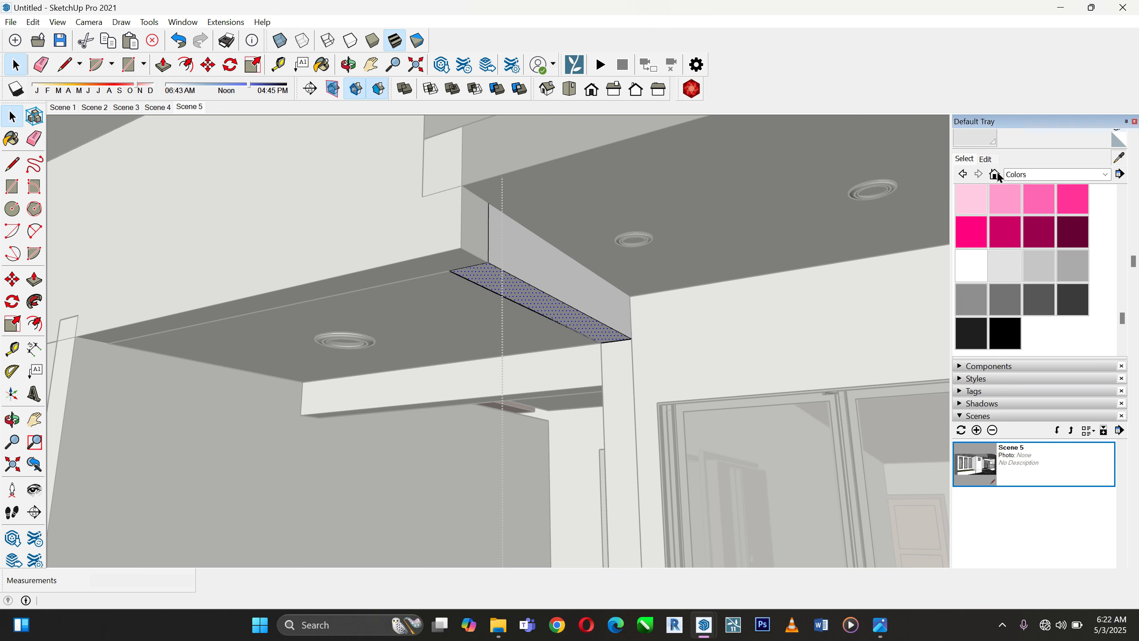
pyautogui.press('b')
pyautogui.click(516, 276)
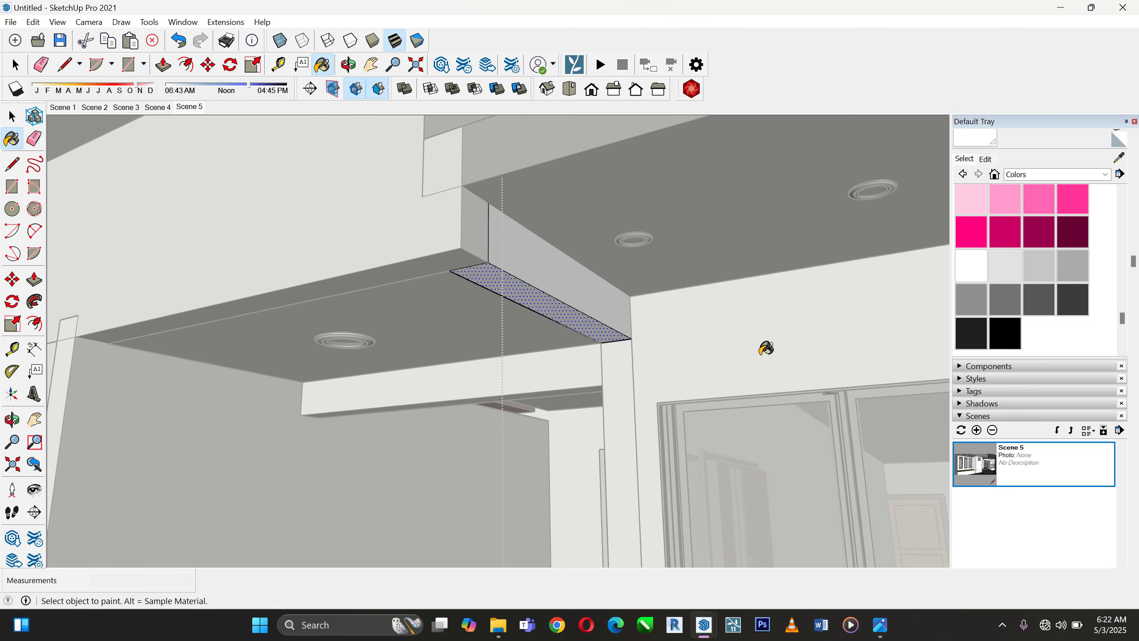
# Restore the Scene 5 view and compare the whole front of the house with the reference image 3 bedroom 2.jpg
pyautogui.doubleClick(993, 470)
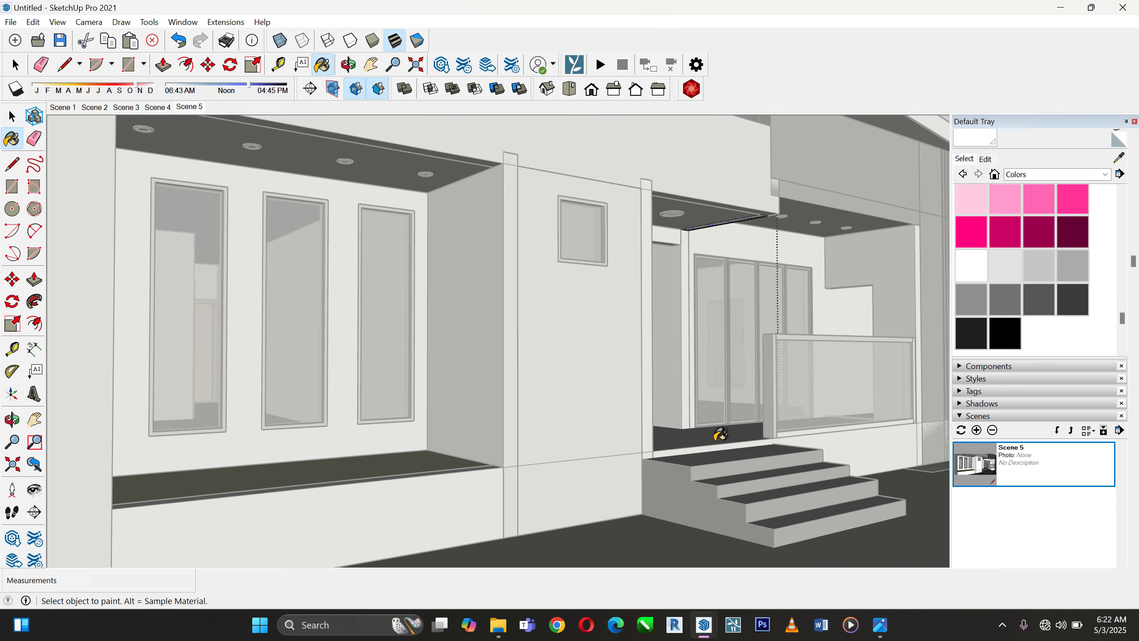
pyautogui.click(12, 116)
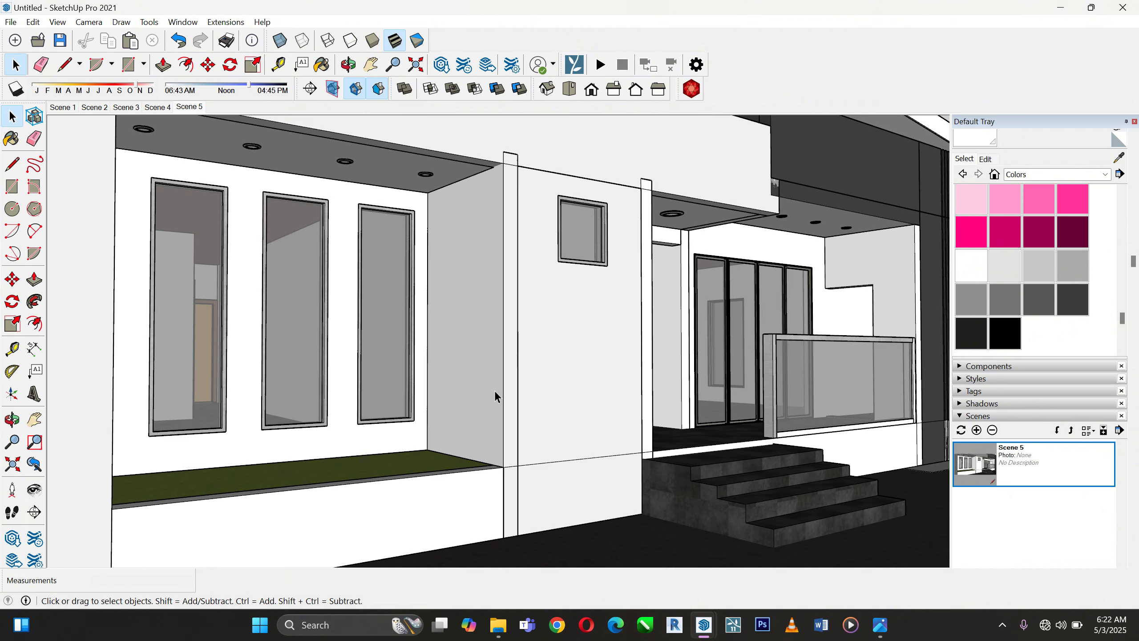
pyautogui.scroll(-2, 495, 395)
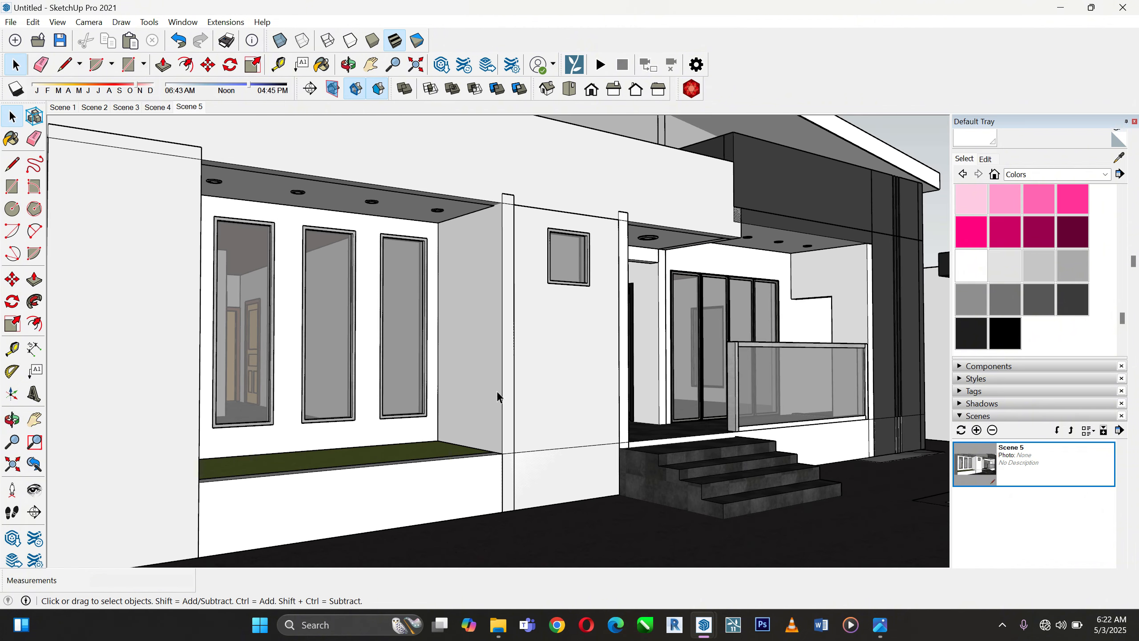
pyautogui.scroll(-3, 496, 390)
pyautogui.scroll(1, 475, 345)
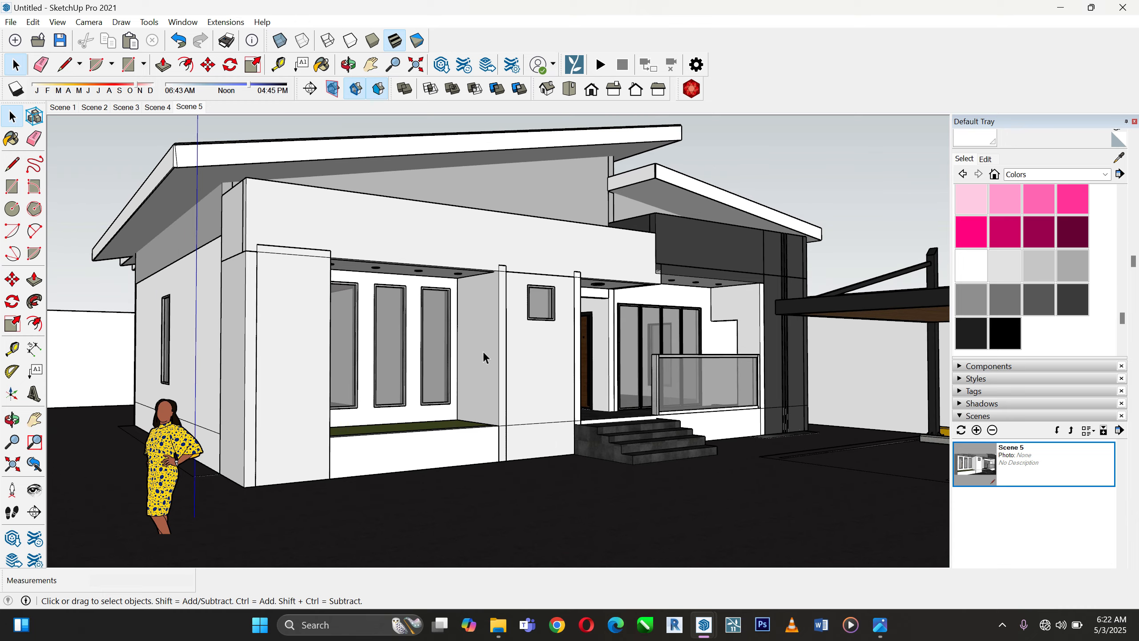
pyautogui.moveTo(682, 351); pyautogui.dragTo(664, 388, button='middle')
pyautogui.scroll(-1, 553, 236)
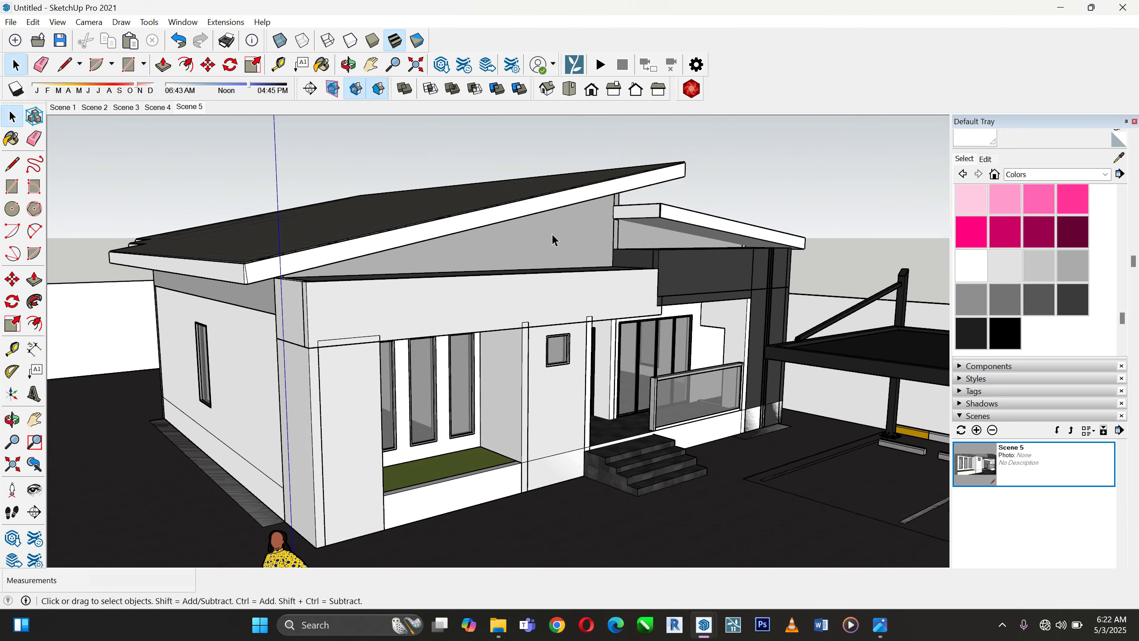
pyautogui.scroll(-2, 553, 237)
pyautogui.click(881, 626)
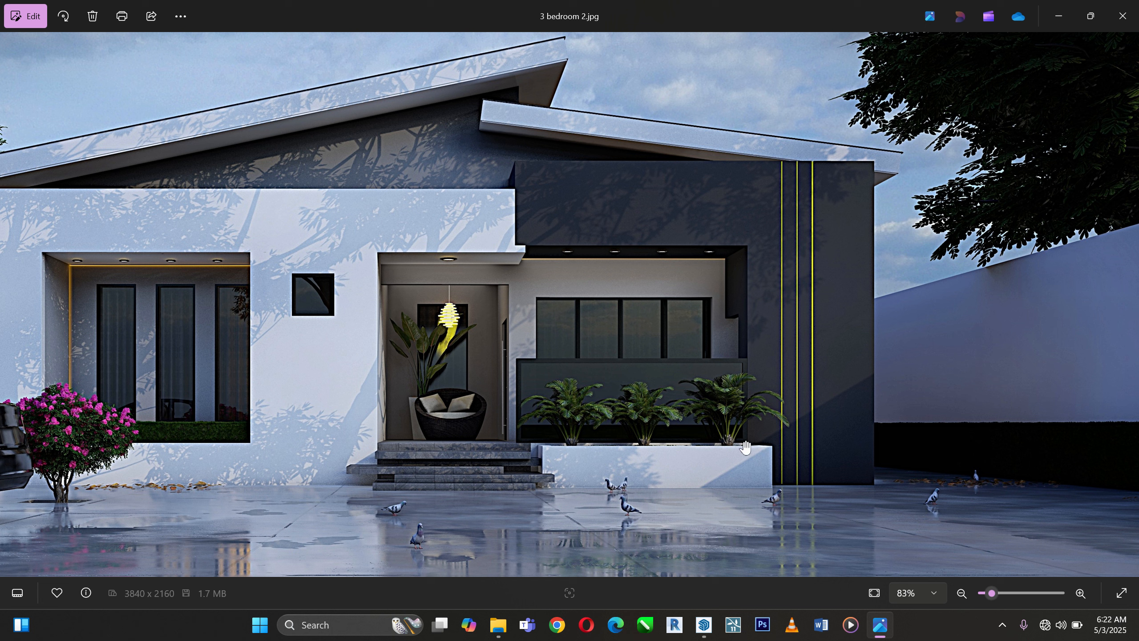
pyautogui.click(880, 625)
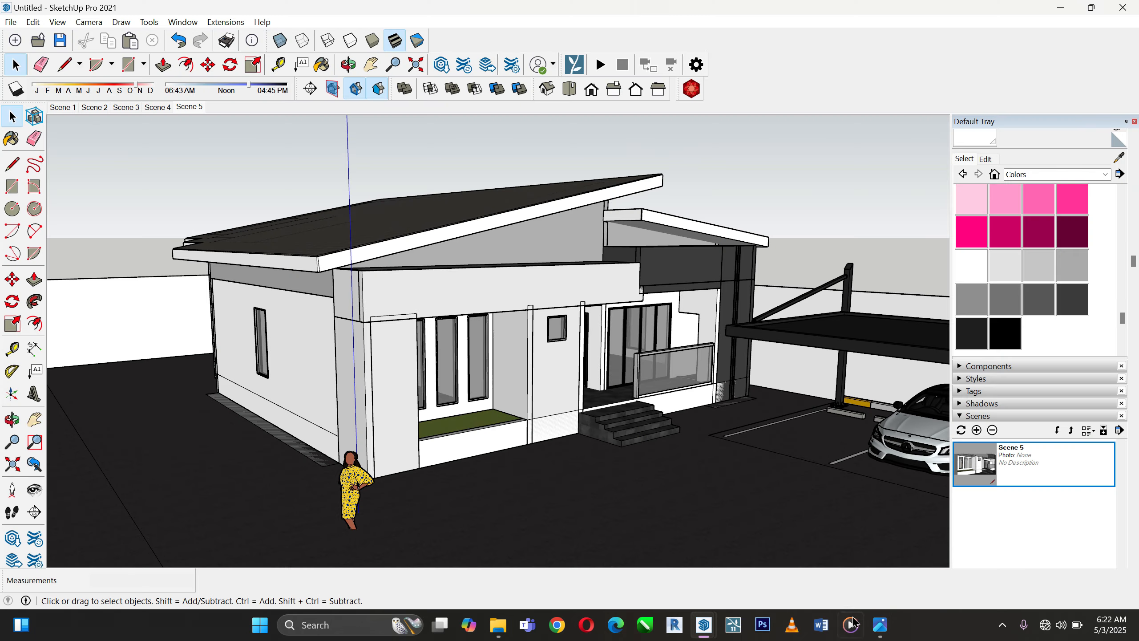
# Draw a ground rectangle about 3450 mm by 613 mm along the white base wall beneath the glass railing, beside the steps
pyautogui.scroll(6, 713, 426)
pyautogui.moveTo(711, 426); pyautogui.dragTo(615, 543, button='middle')
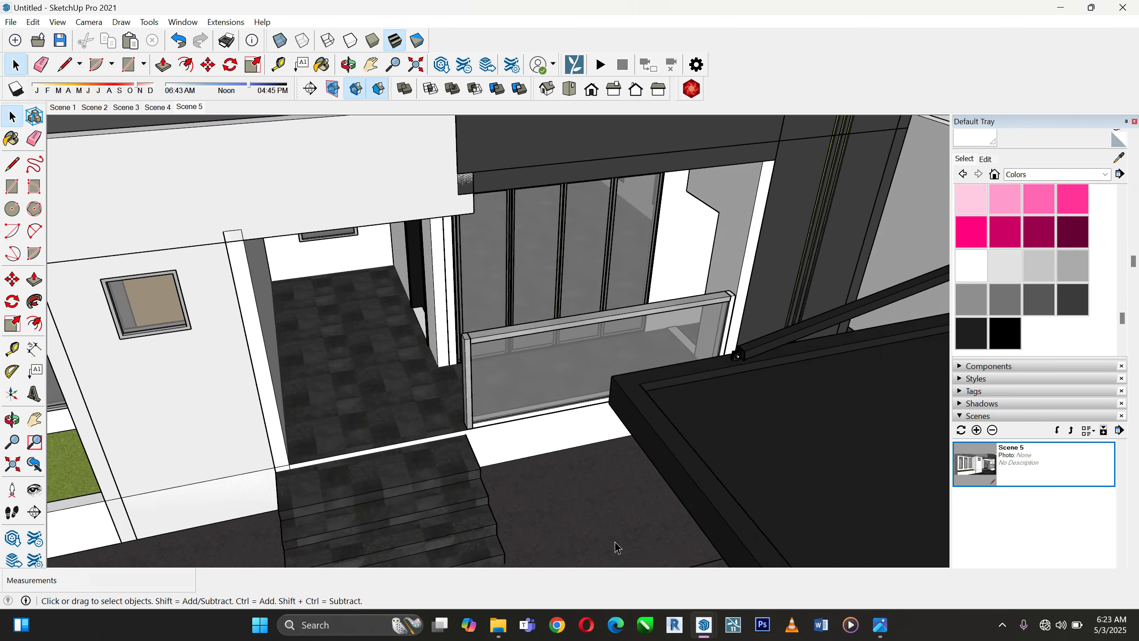
pyautogui.scroll(4, 614, 544)
pyautogui.click(600, 441)
pyautogui.scroll(2, 600, 441)
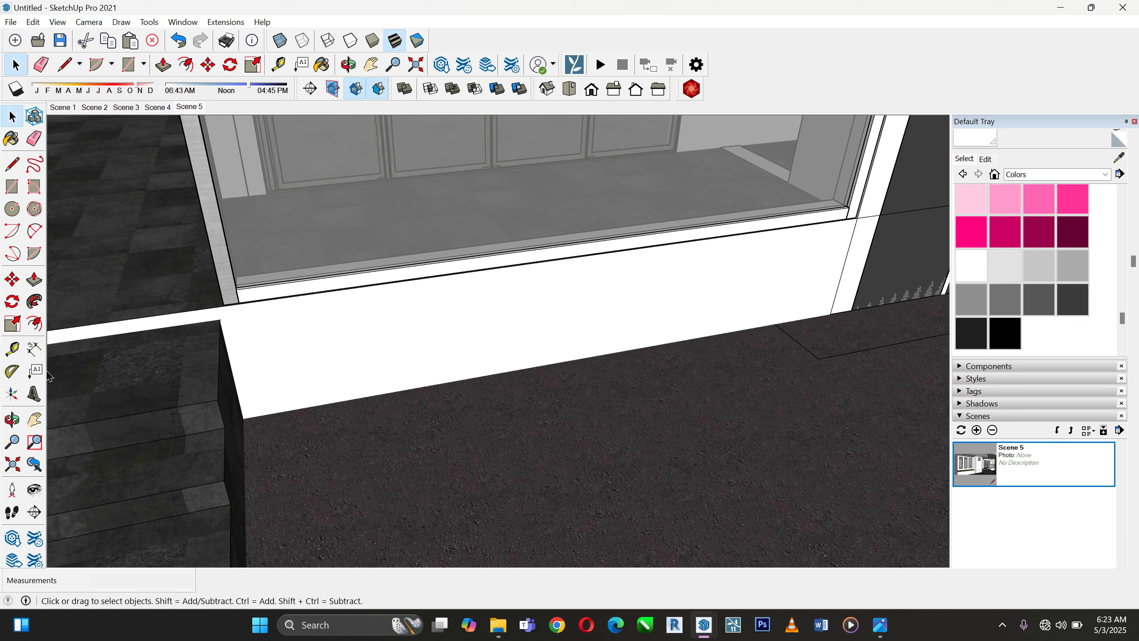
pyautogui.click(12, 185)
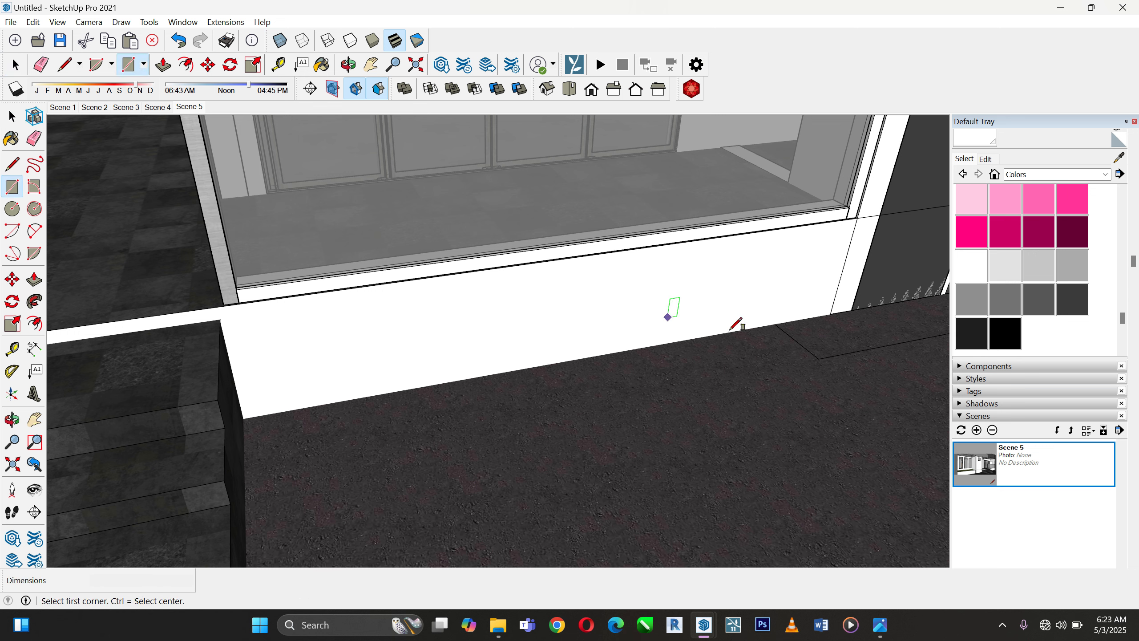
pyautogui.click(851, 309)
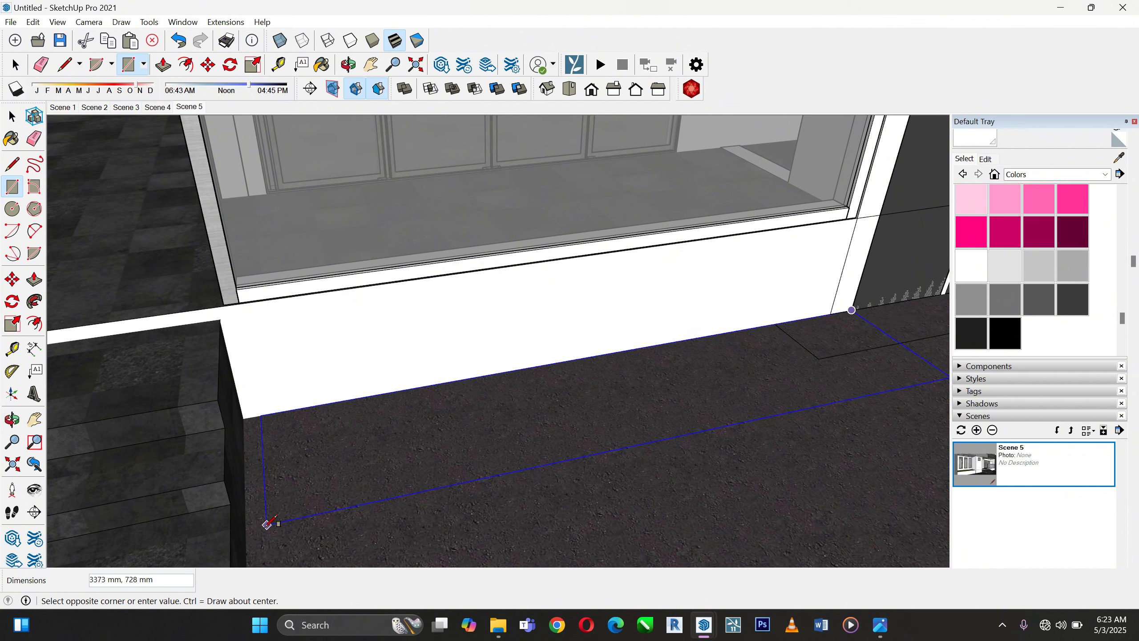
pyautogui.moveTo(262, 534); pyautogui.dragTo(119, 437, button='middle')
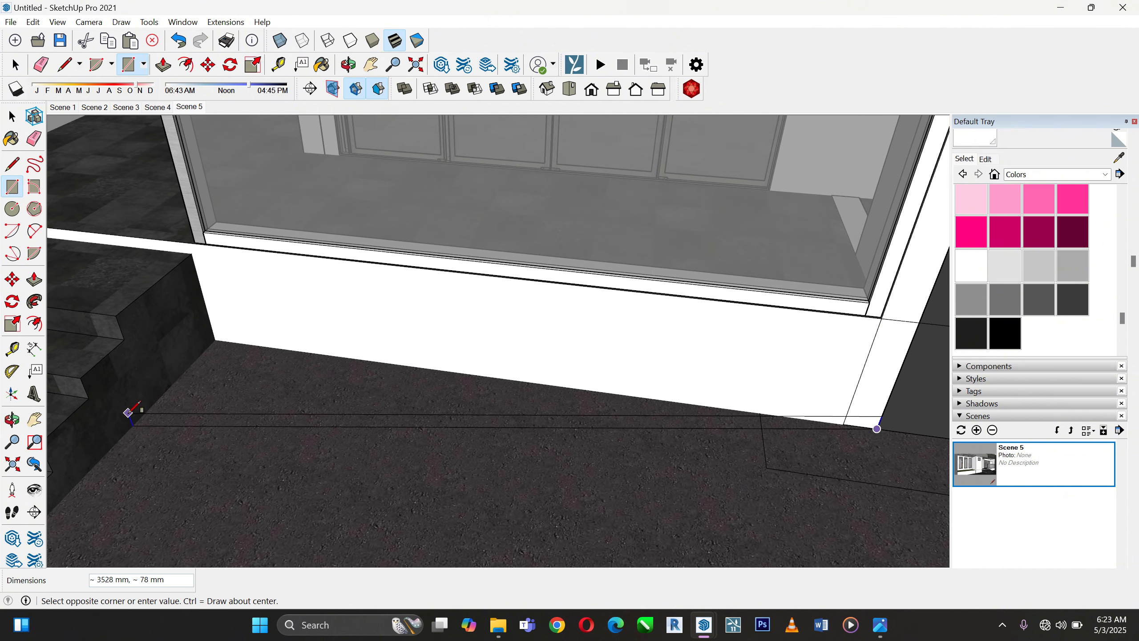
pyautogui.click(152, 408)
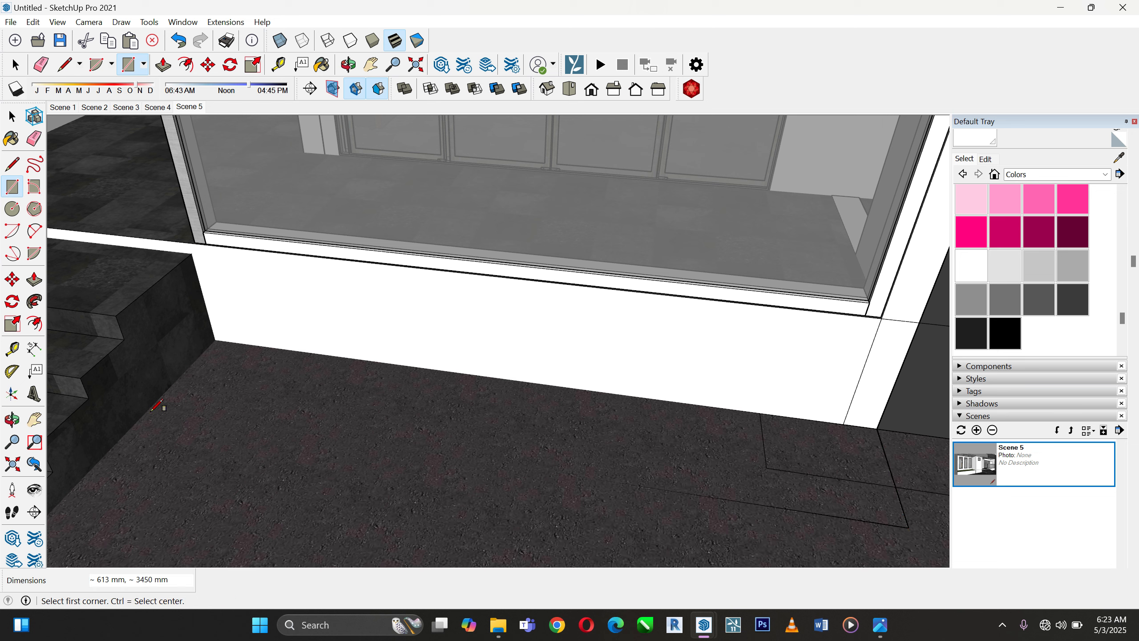
pyautogui.press('space')
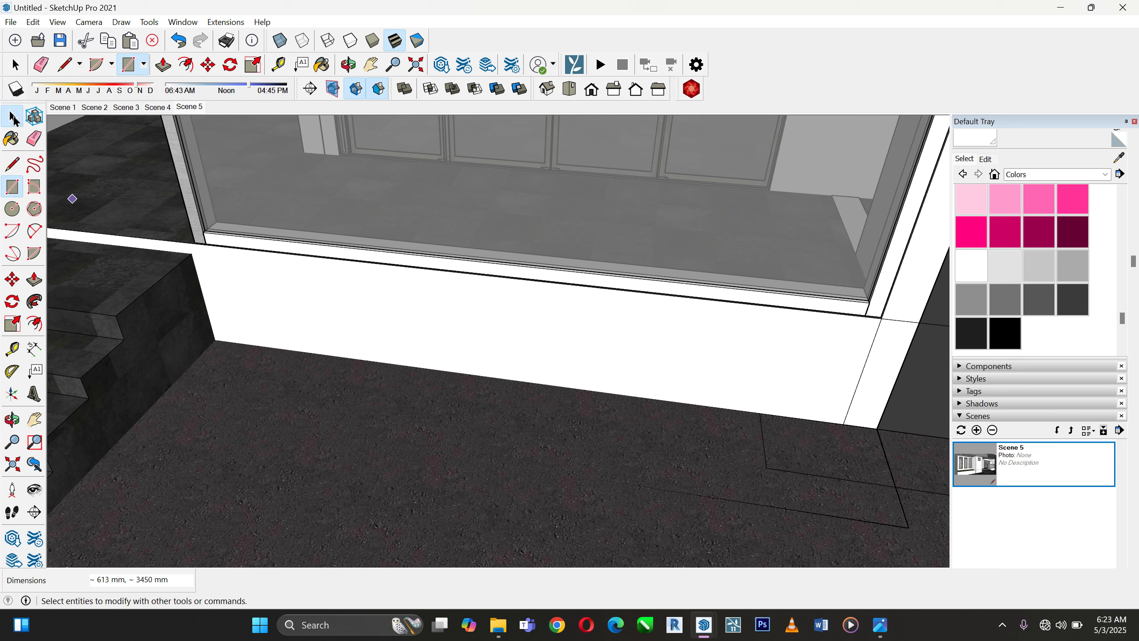
# Group the ground rectangle beside the steps and extrude it about 603 mm up to the base of the glass railing
pyautogui.rightClick(329, 379)
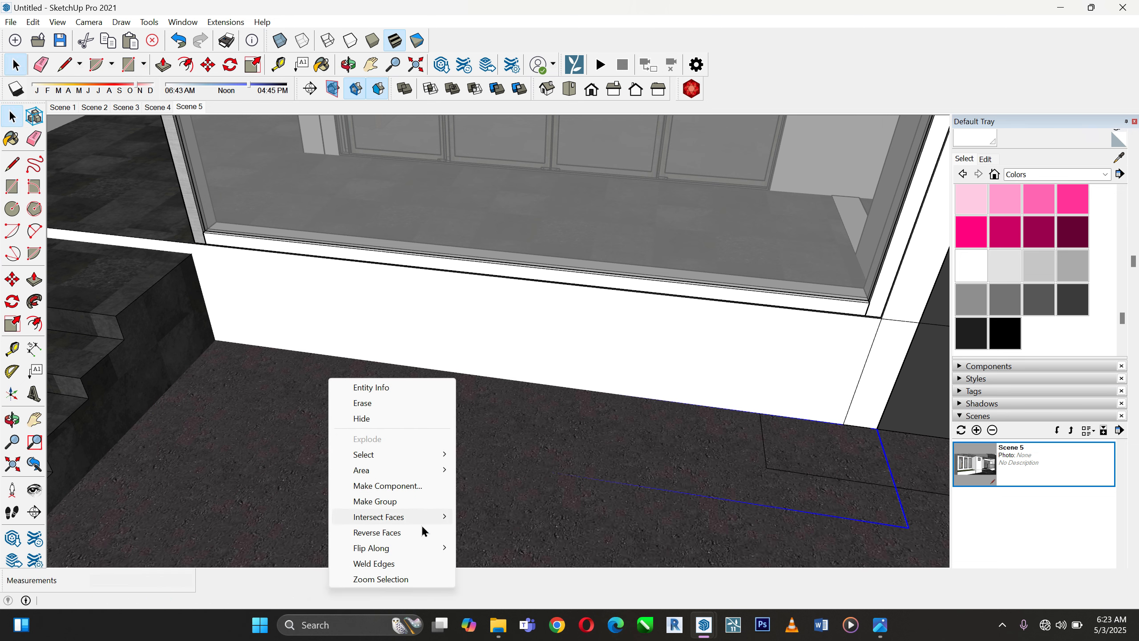
pyautogui.click(407, 501)
pyautogui.doubleClick(551, 420)
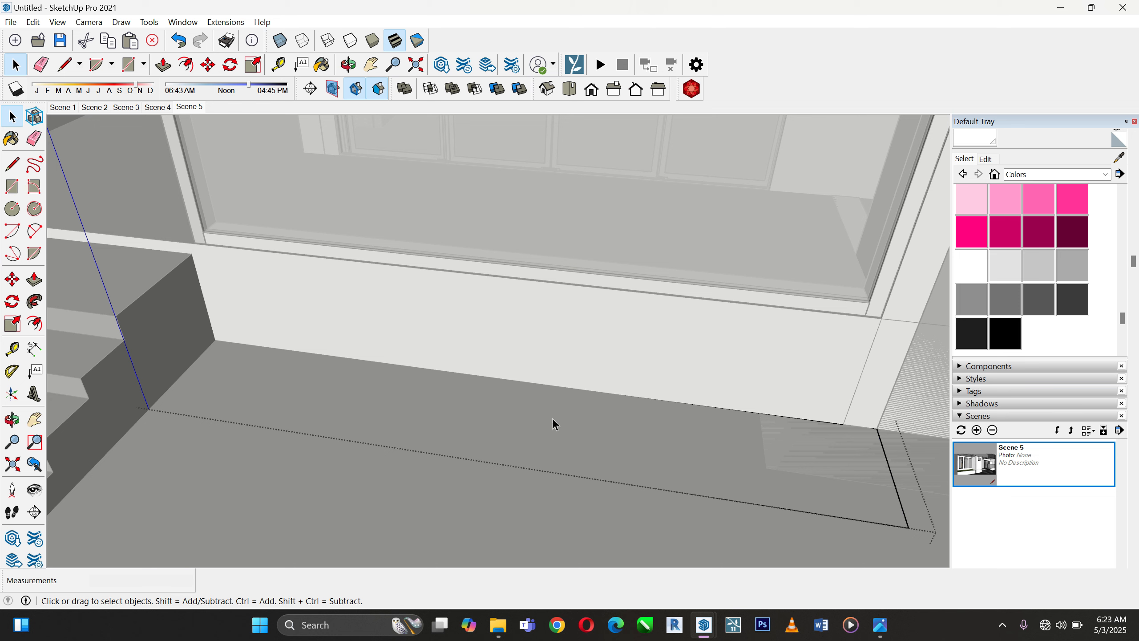
pyautogui.press('p')
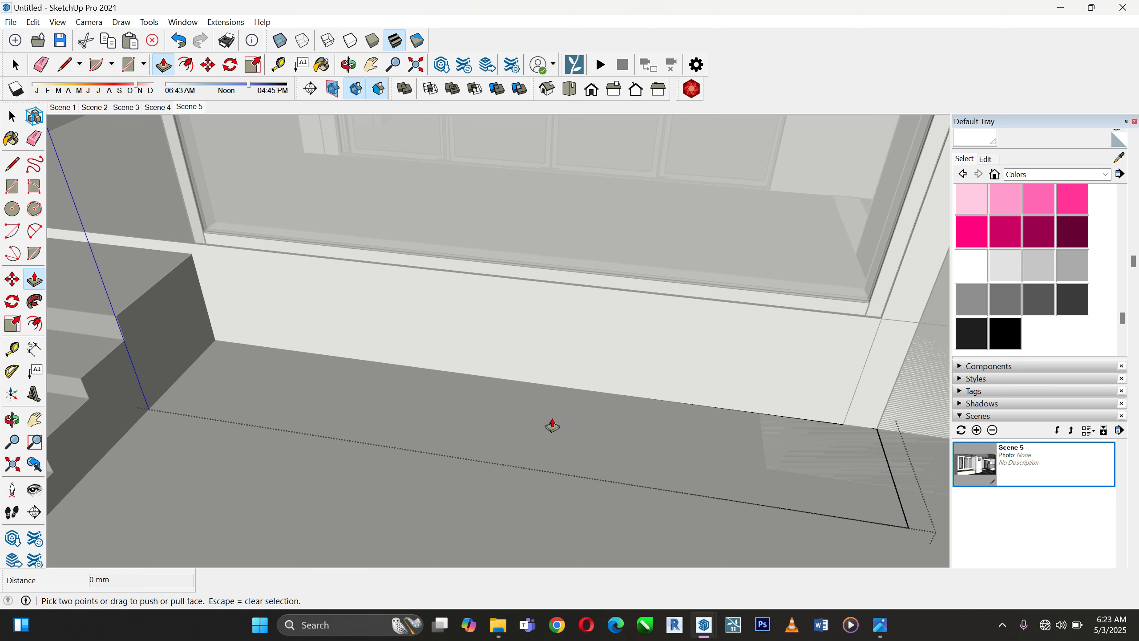
pyautogui.click(553, 426)
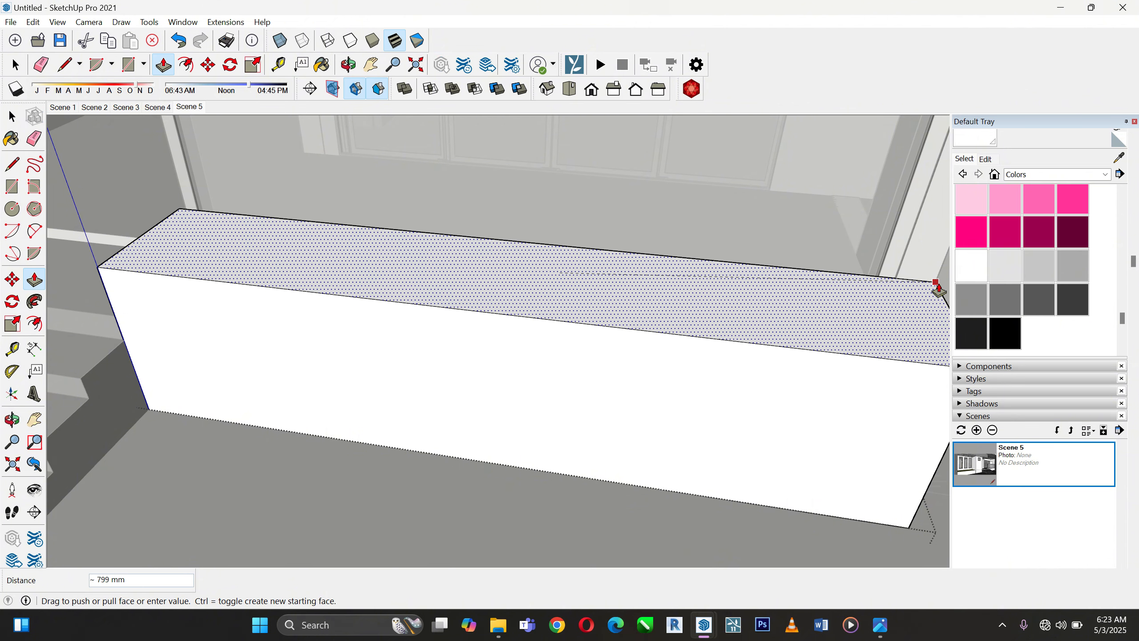
pyautogui.click(672, 308)
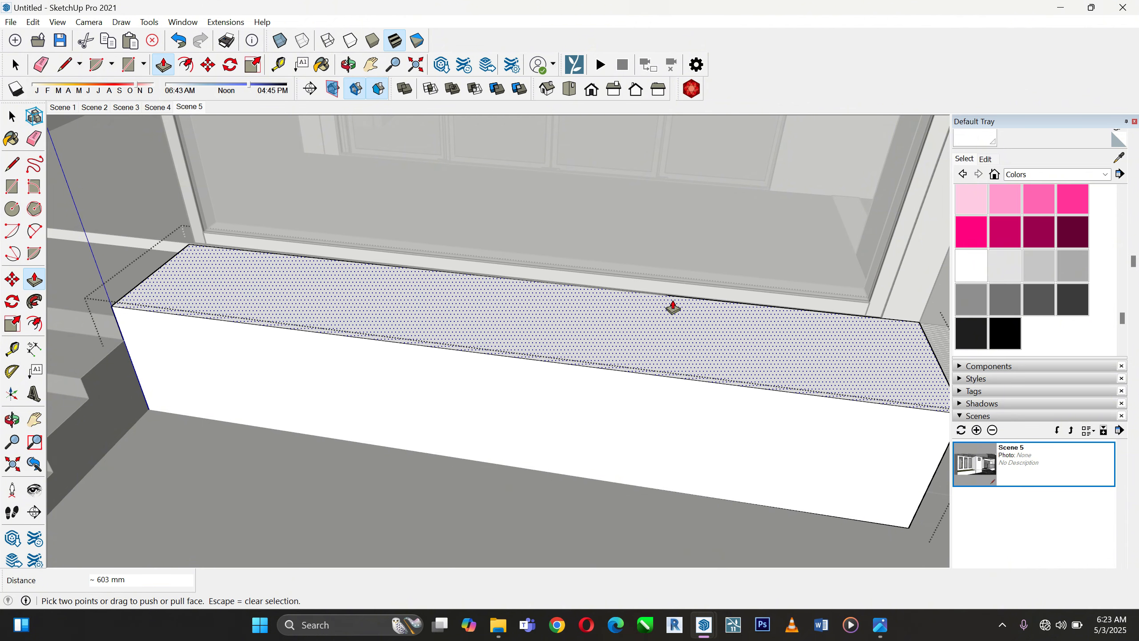
# Offset the outline of the new planter block's top face 100 mm inward
pyautogui.moveTo(395, 336); pyautogui.dragTo(527, 351, button='middle')
pyautogui.scroll(5, 531, 361)
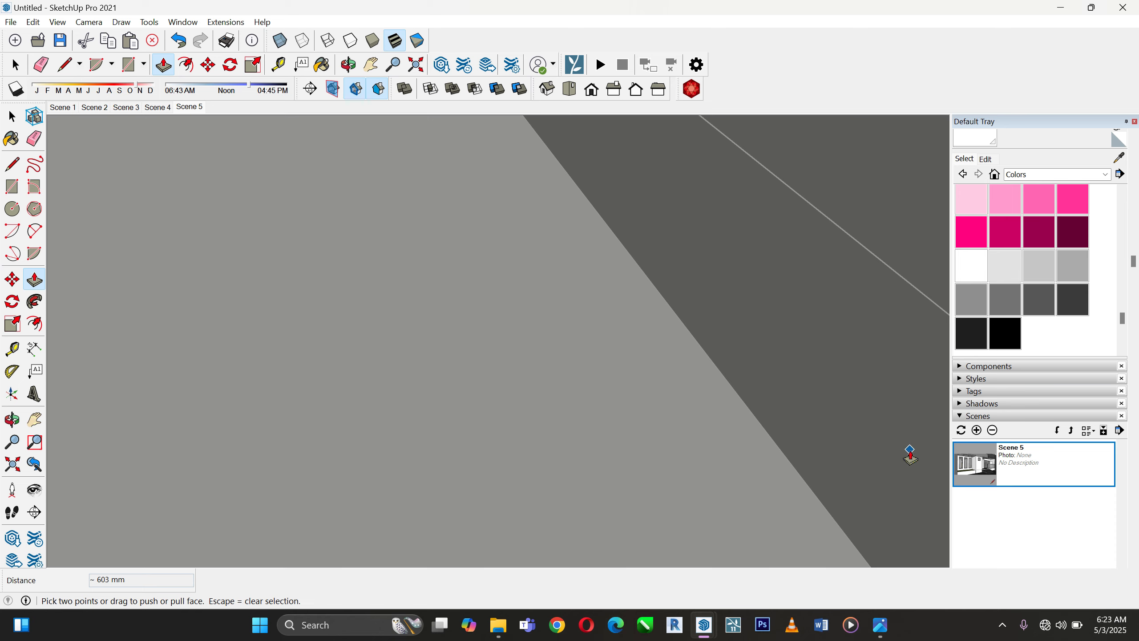
pyautogui.click(976, 461)
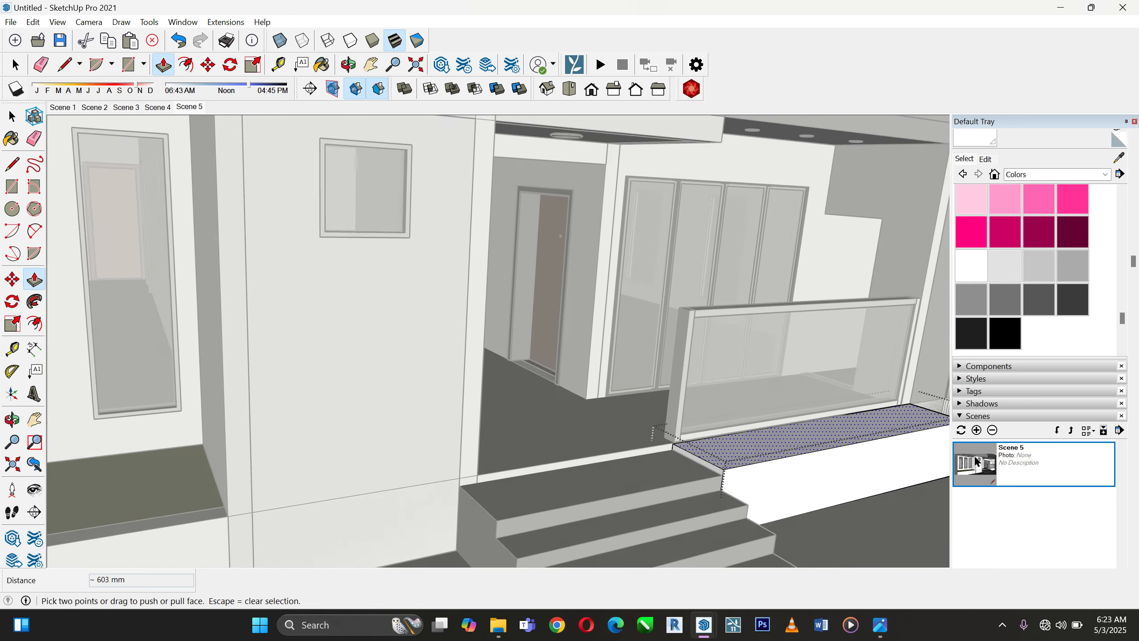
pyautogui.scroll(2, 743, 423)
pyautogui.scroll(2, 780, 451)
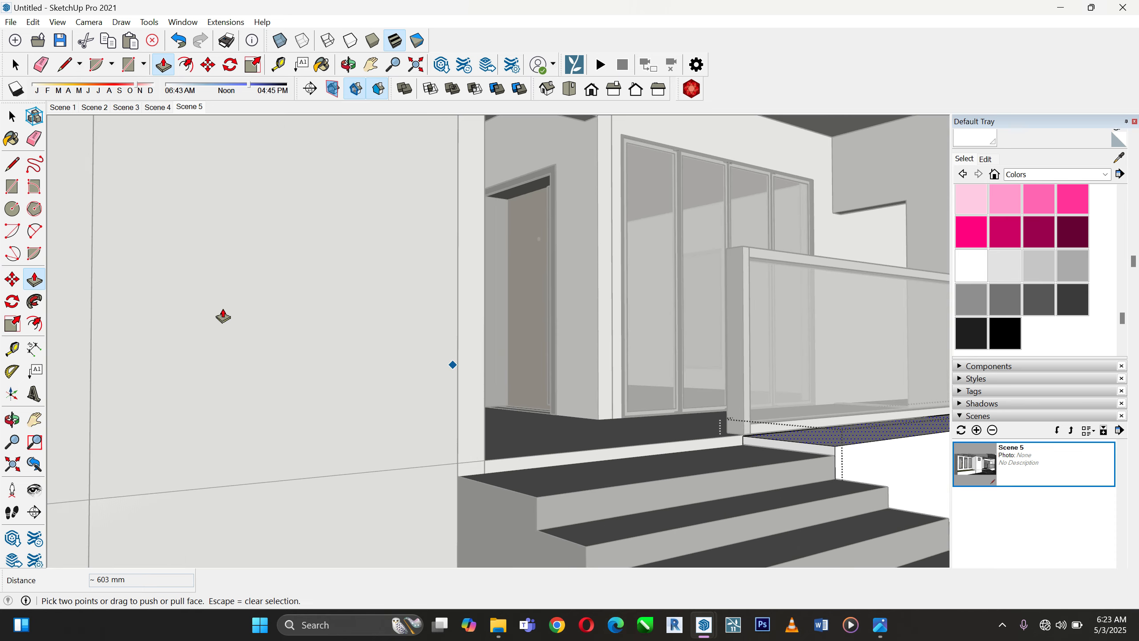
pyautogui.scroll(-3, 251, 285)
pyautogui.scroll(5, 709, 392)
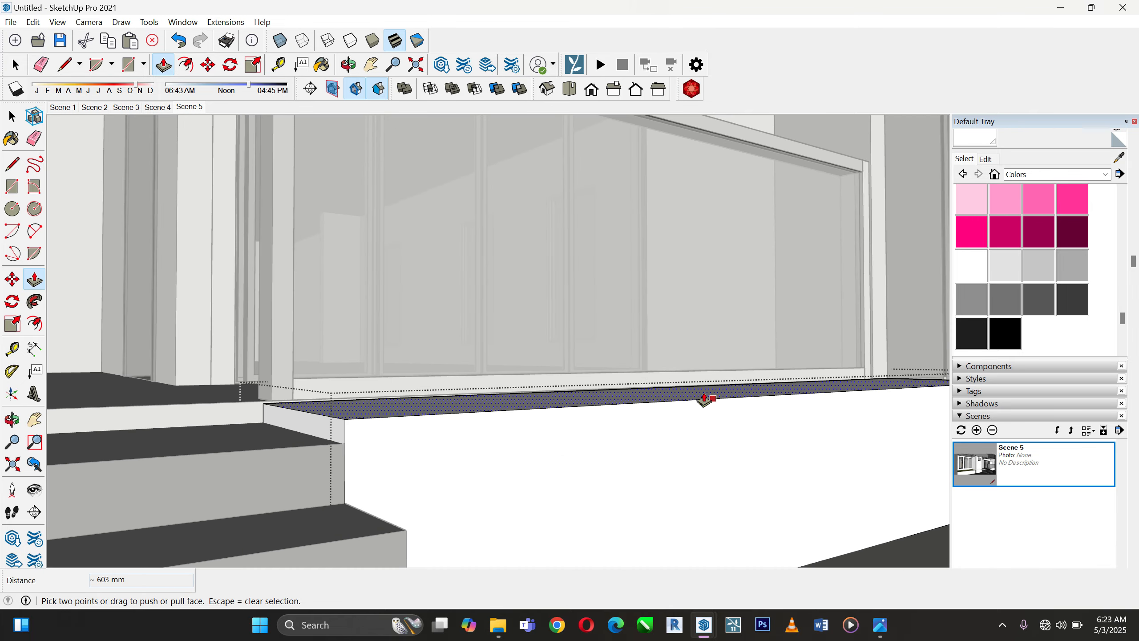
pyautogui.moveTo(704, 395); pyautogui.dragTo(676, 442, button='middle')
pyautogui.scroll(-2, 547, 262)
pyautogui.scroll(3, 554, 490)
pyautogui.moveTo(554, 484); pyautogui.dragTo(512, 519, button='middle')
pyautogui.moveTo(491, 445); pyautogui.dragTo(502, 387, button='middle')
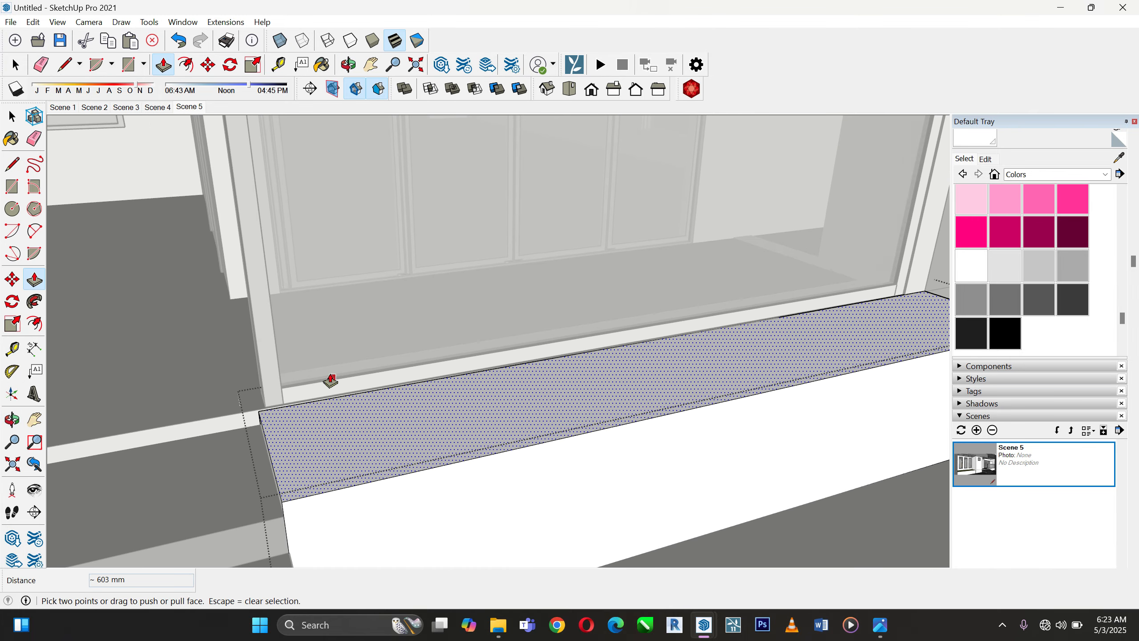
pyautogui.click(29, 325)
pyautogui.scroll(3, 277, 453)
pyautogui.click(268, 451)
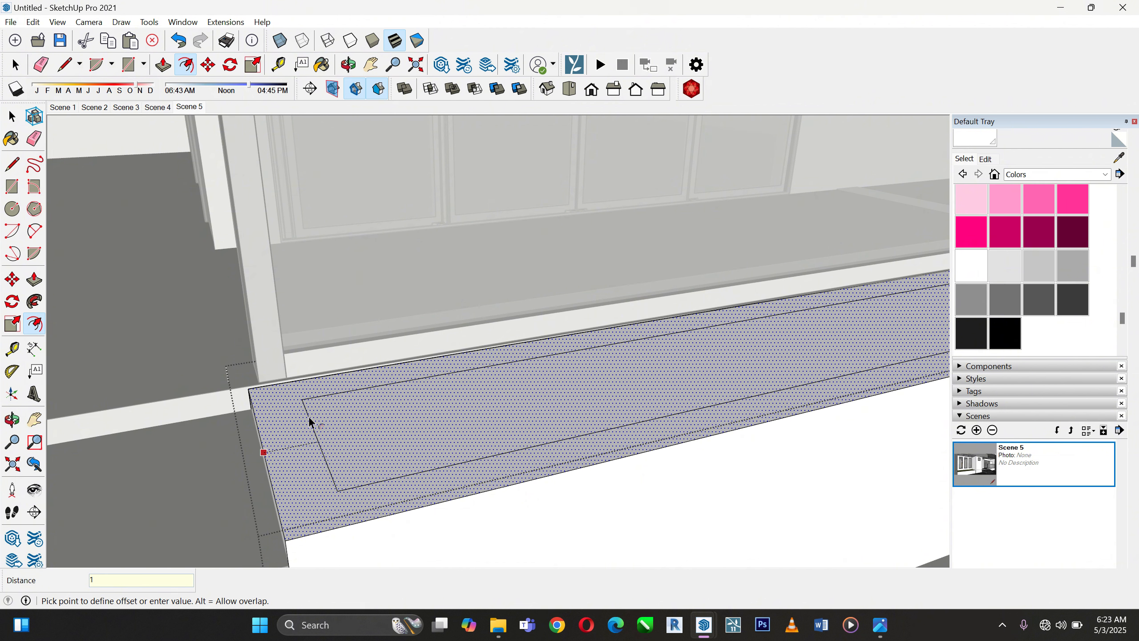
pyautogui.write('100')
pyautogui.press('Return')
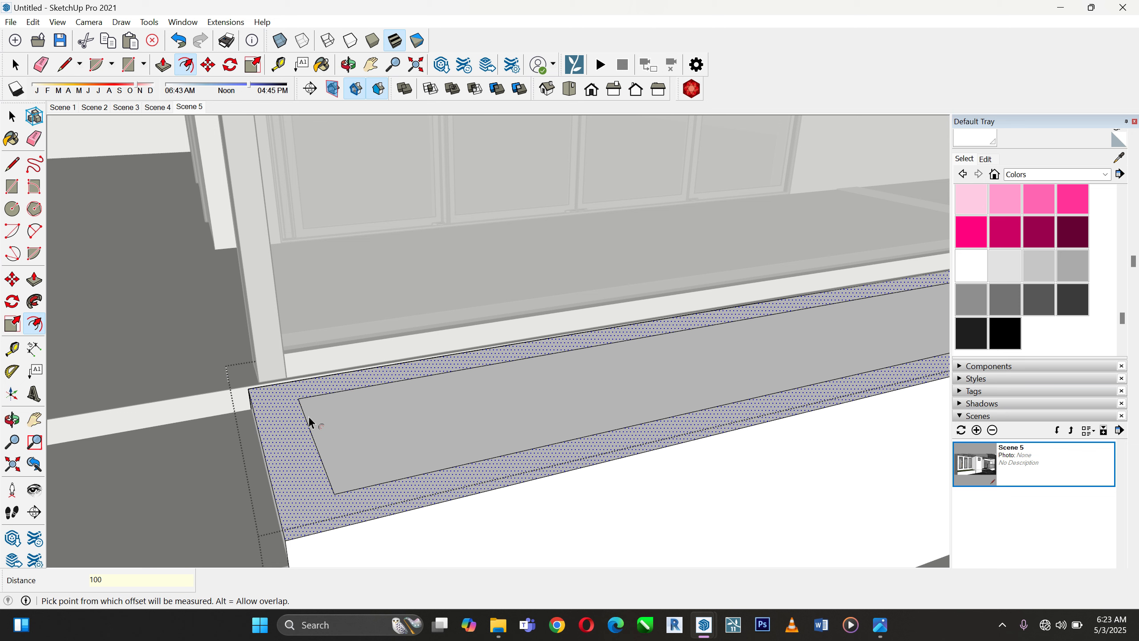
# Recess the inner top face of the planter block by 20 mm
pyautogui.press('space')
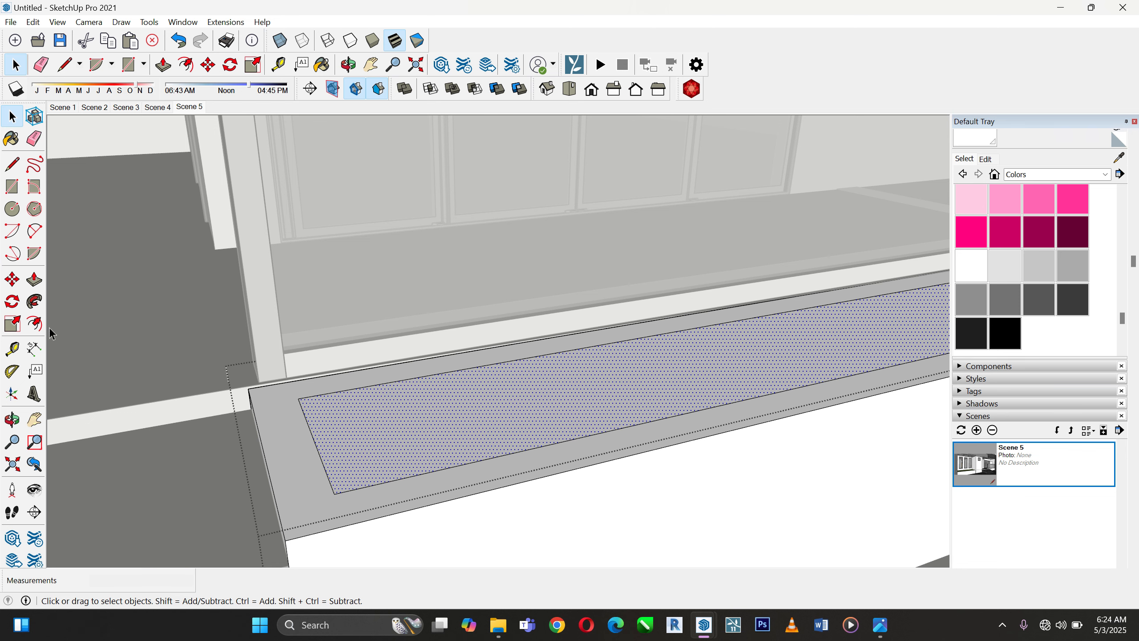
pyautogui.click(42, 290)
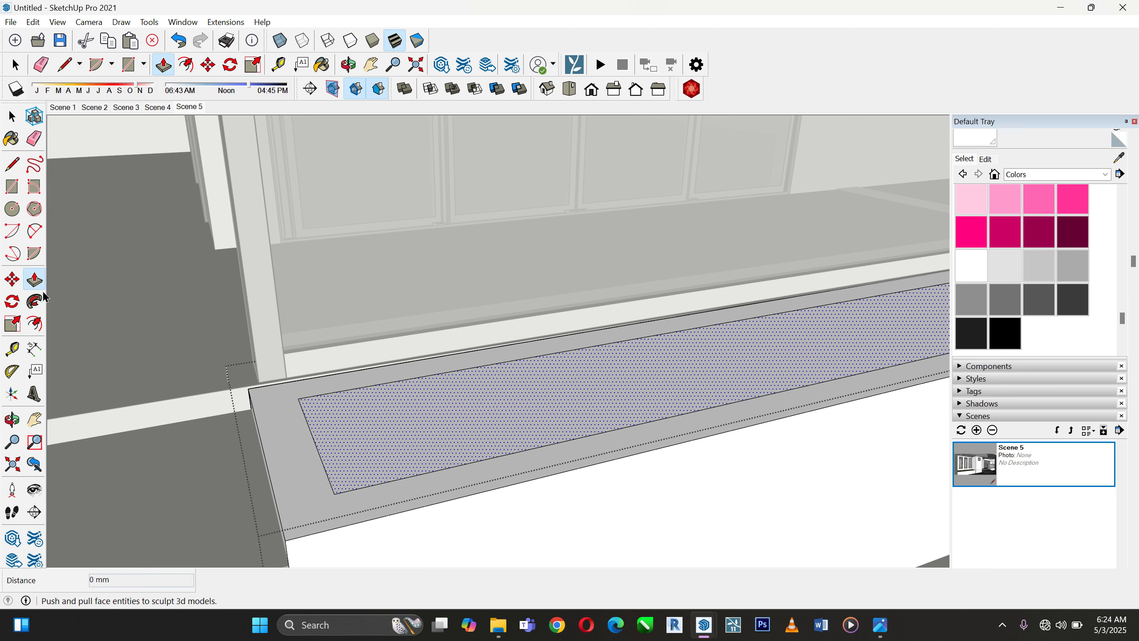
pyautogui.click(375, 429)
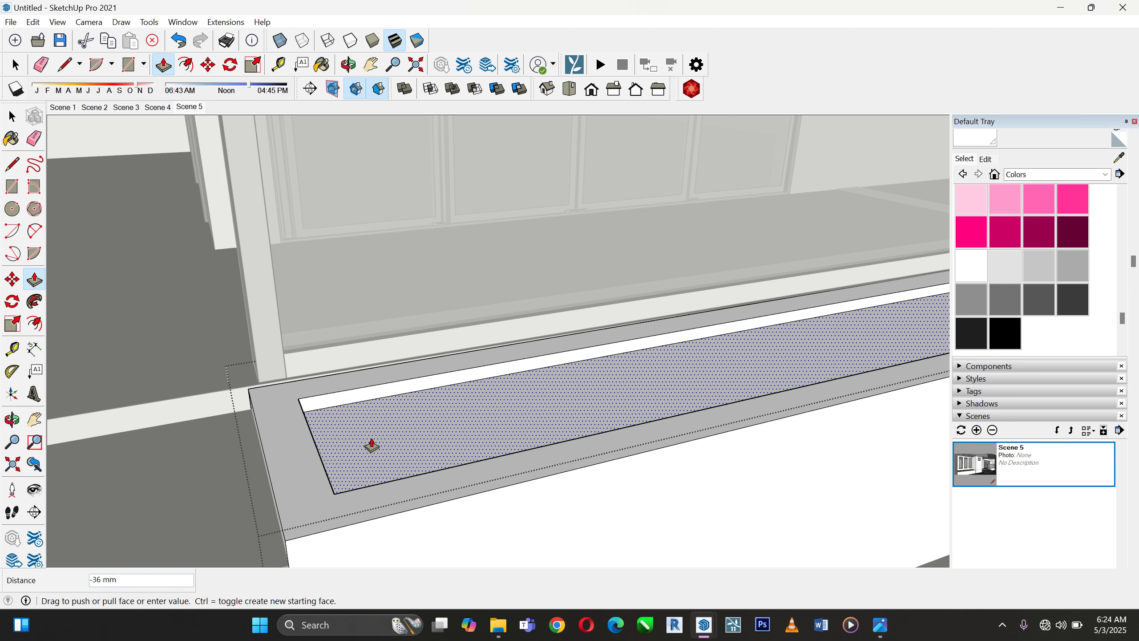
pyautogui.write('20')
pyautogui.press('Return')
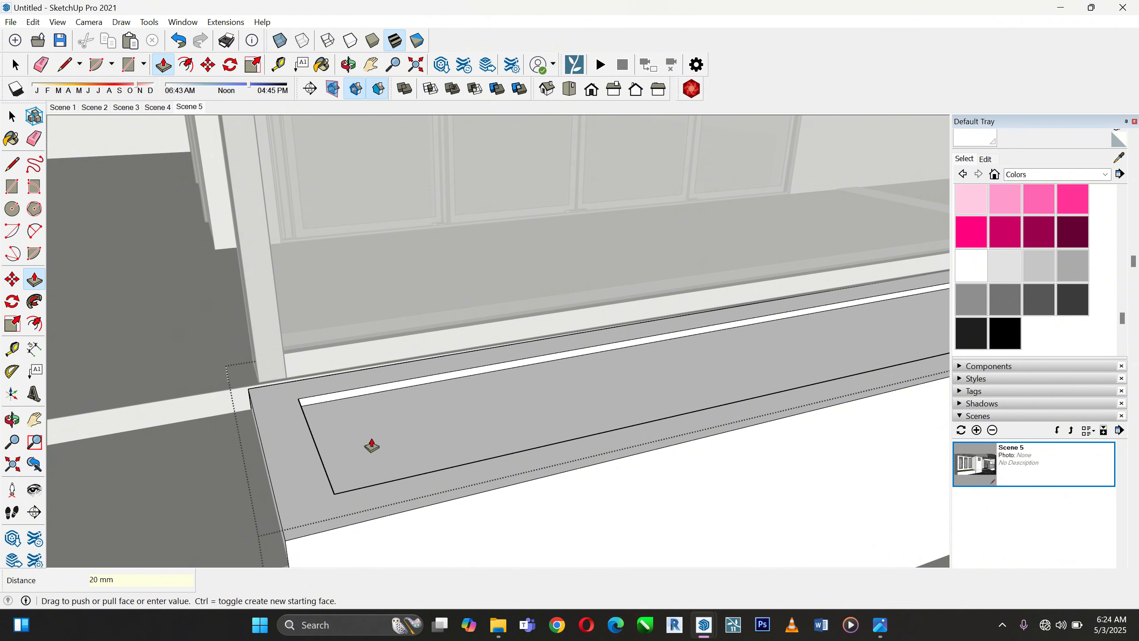
# Sample Grass Light Green from the bed beneath the tall windows, apply it to the planter's recessed face and close the group
pyautogui.click(11, 117)
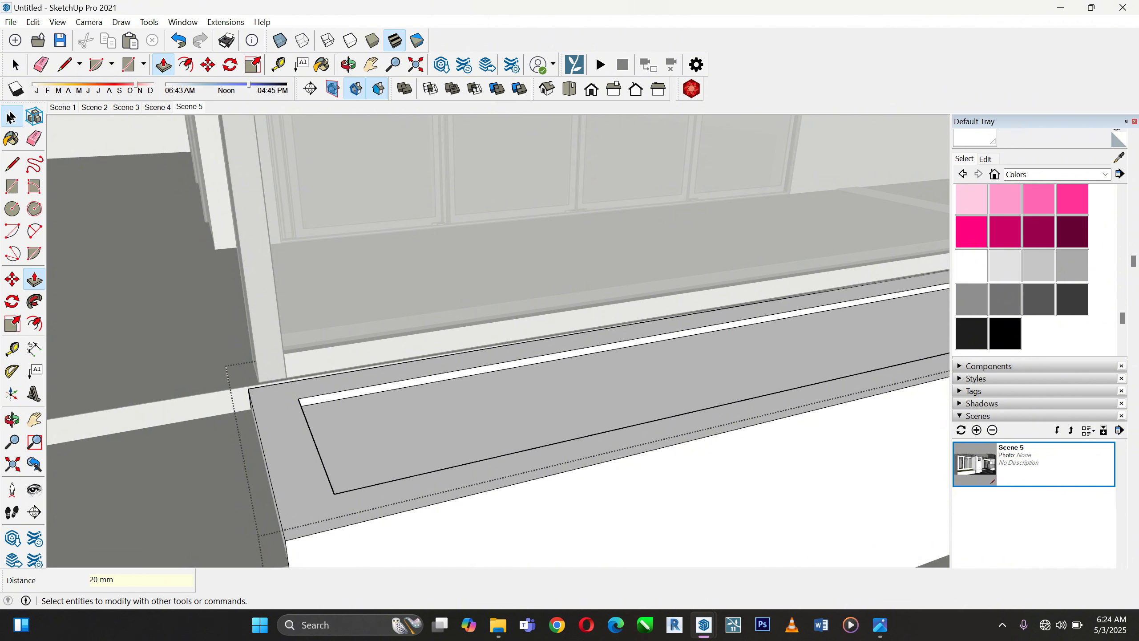
pyautogui.click(415, 427)
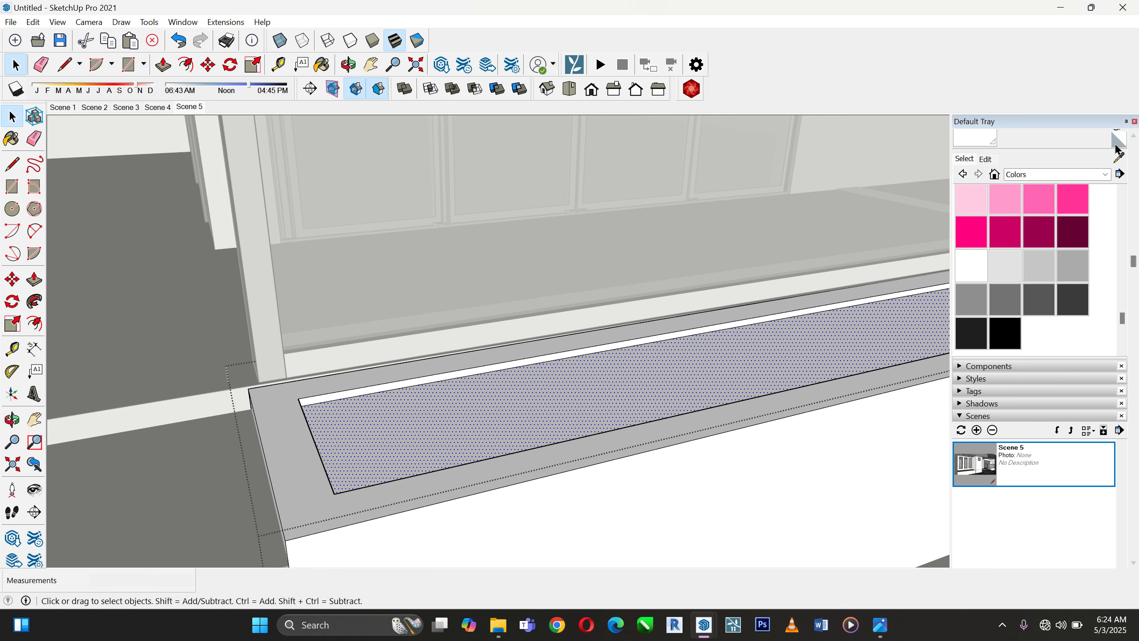
pyautogui.click(1117, 160)
pyautogui.scroll(-5, 1022, 331)
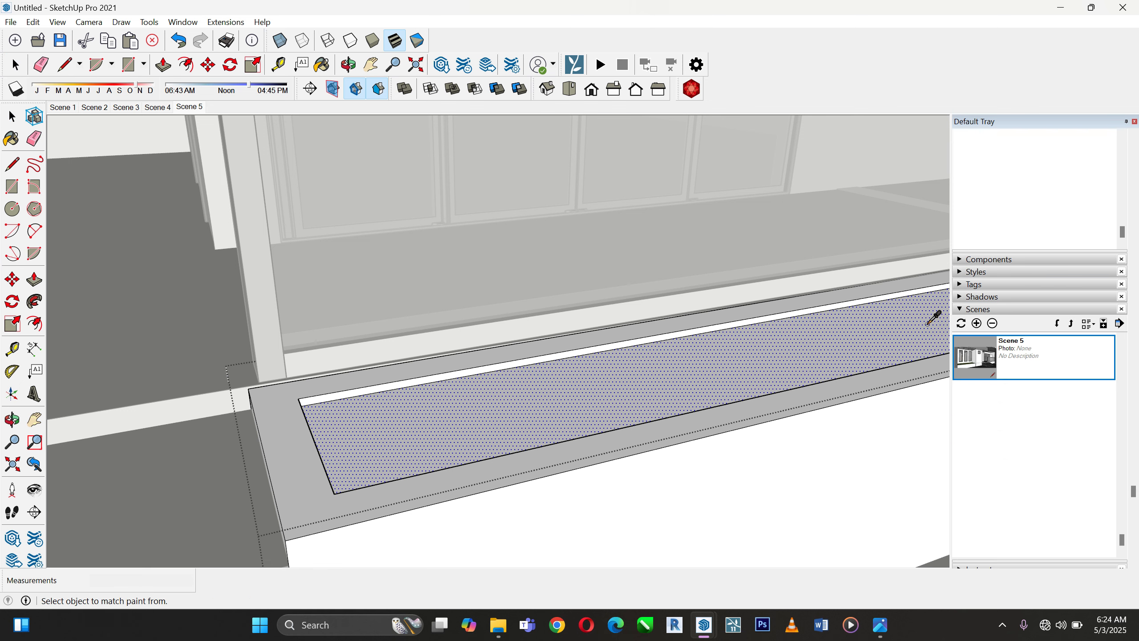
pyautogui.scroll(-6, 924, 327)
pyautogui.scroll(-2, 887, 328)
pyautogui.scroll(2, 444, 359)
pyautogui.click(344, 417)
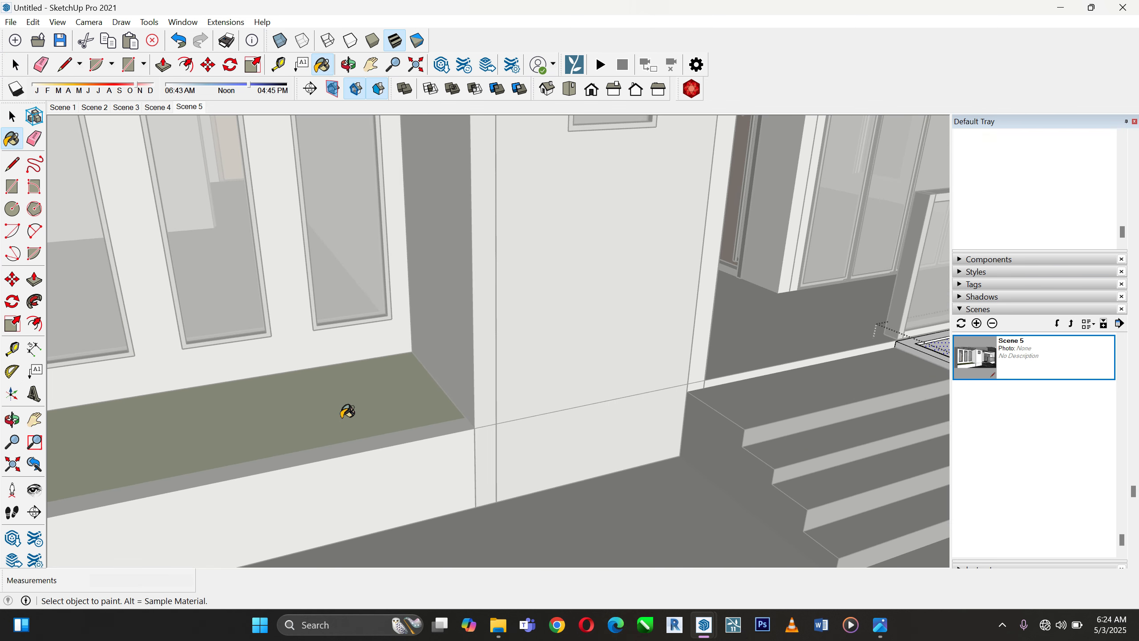
pyautogui.scroll(-4, 186, 378)
pyautogui.scroll(6, 699, 369)
pyautogui.scroll(3, 657, 319)
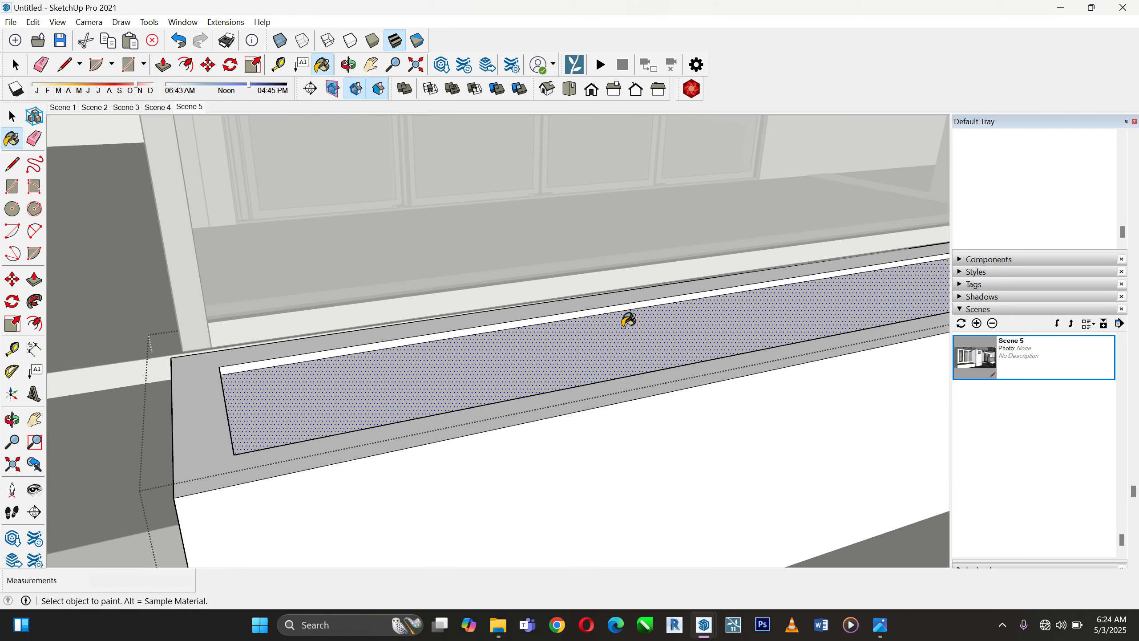
pyautogui.click(623, 322)
pyautogui.click(19, 118)
pyautogui.click(12, 117)
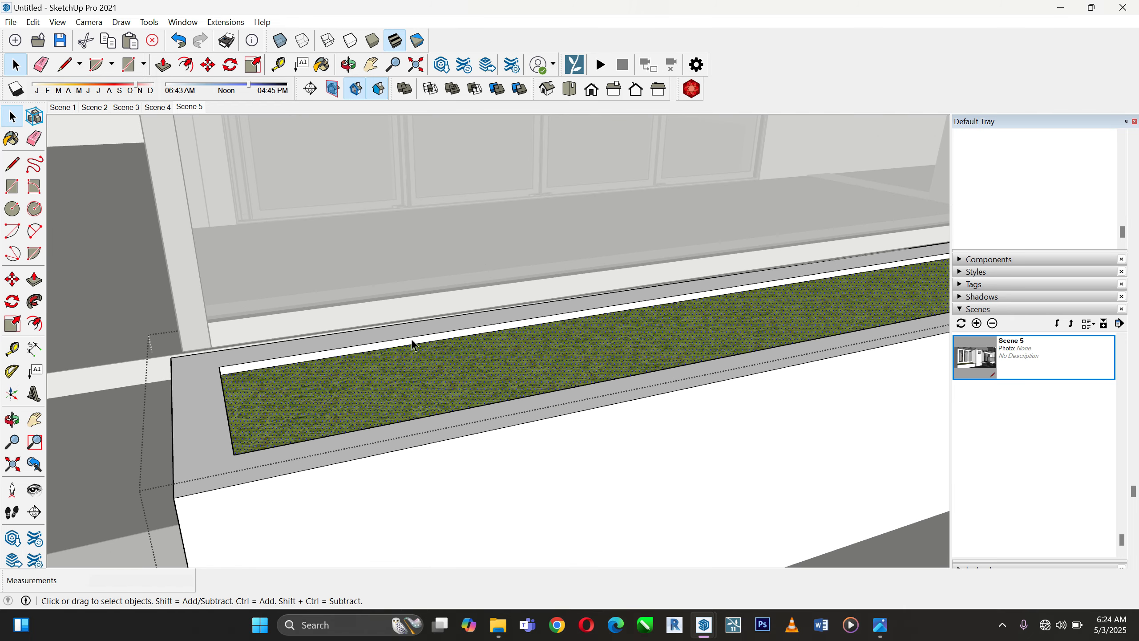
pyautogui.scroll(-2, 541, 417)
pyautogui.scroll(-5, 540, 414)
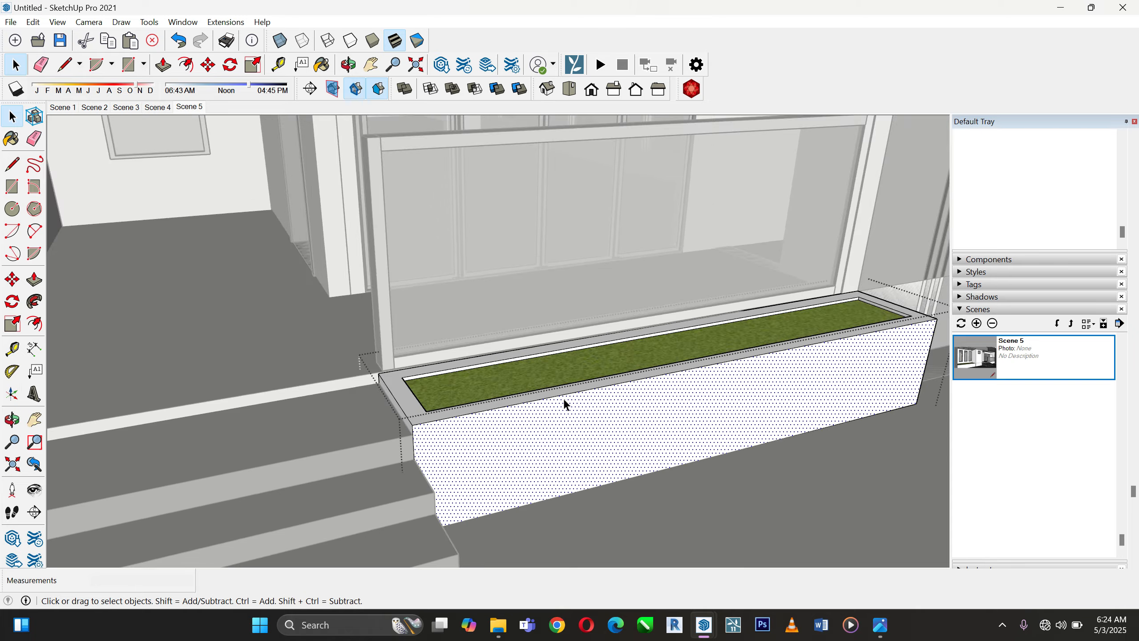
pyautogui.click(735, 468)
# Examine the planter, glass railing and entrance area for parts that still lack the right material
pyautogui.scroll(-8, 788, 445)
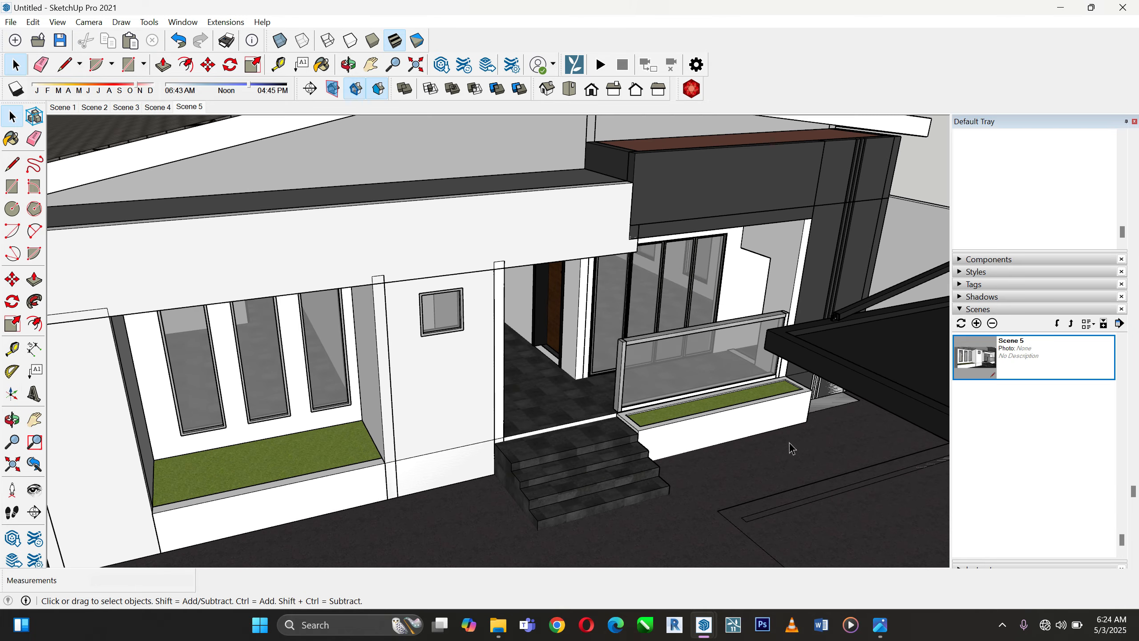
pyautogui.scroll(3, 562, 339)
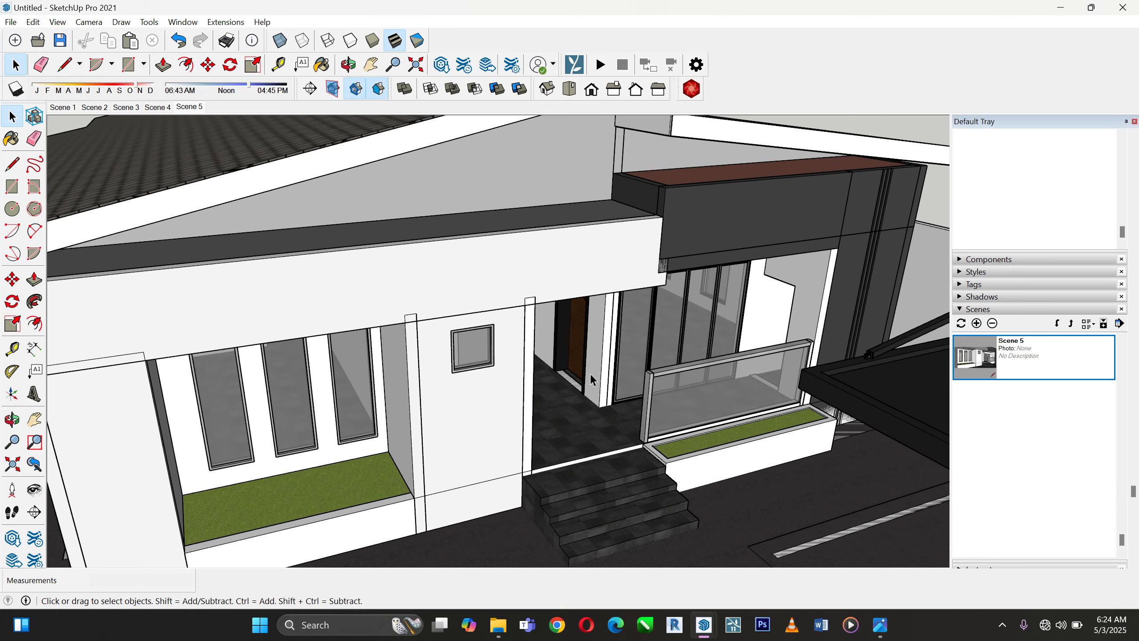
pyautogui.moveTo(562, 339); pyautogui.dragTo(703, 232, button='middle')
pyautogui.scroll(6, 788, 286)
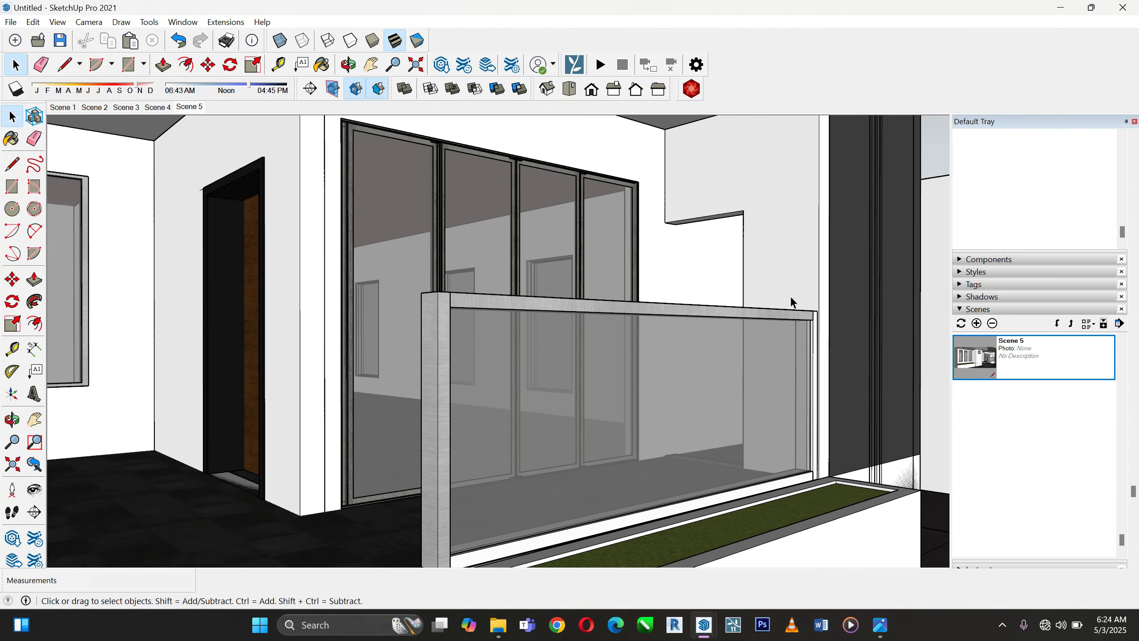
pyautogui.moveTo(791, 296); pyautogui.dragTo(737, 250, button='middle')
pyautogui.scroll(-2, 678, 332)
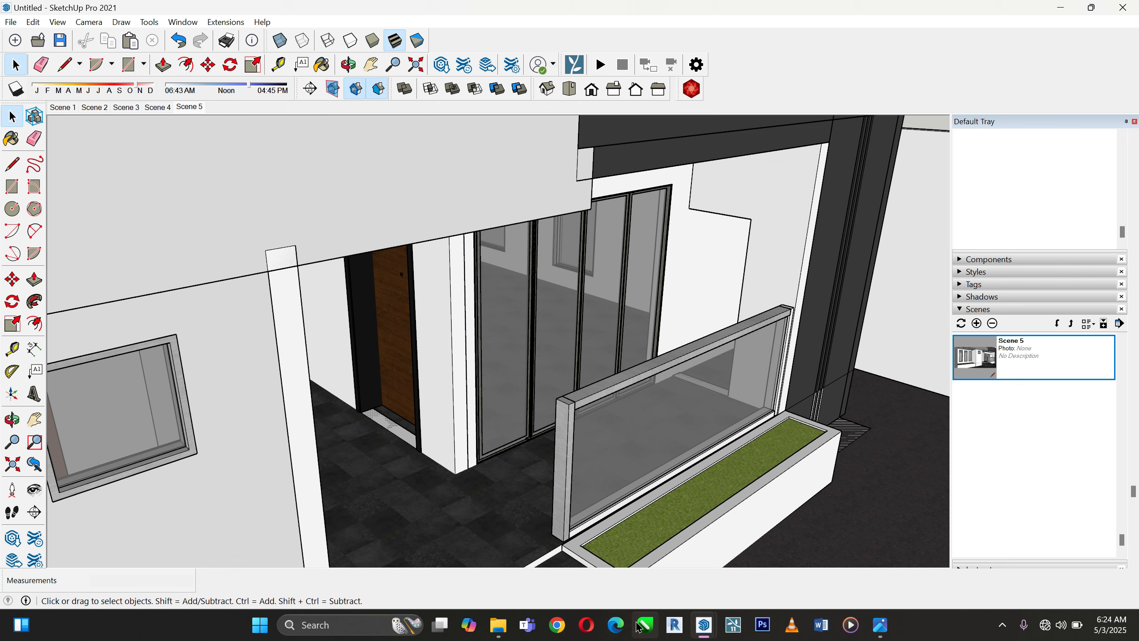
pyautogui.scroll(6, 635, 534)
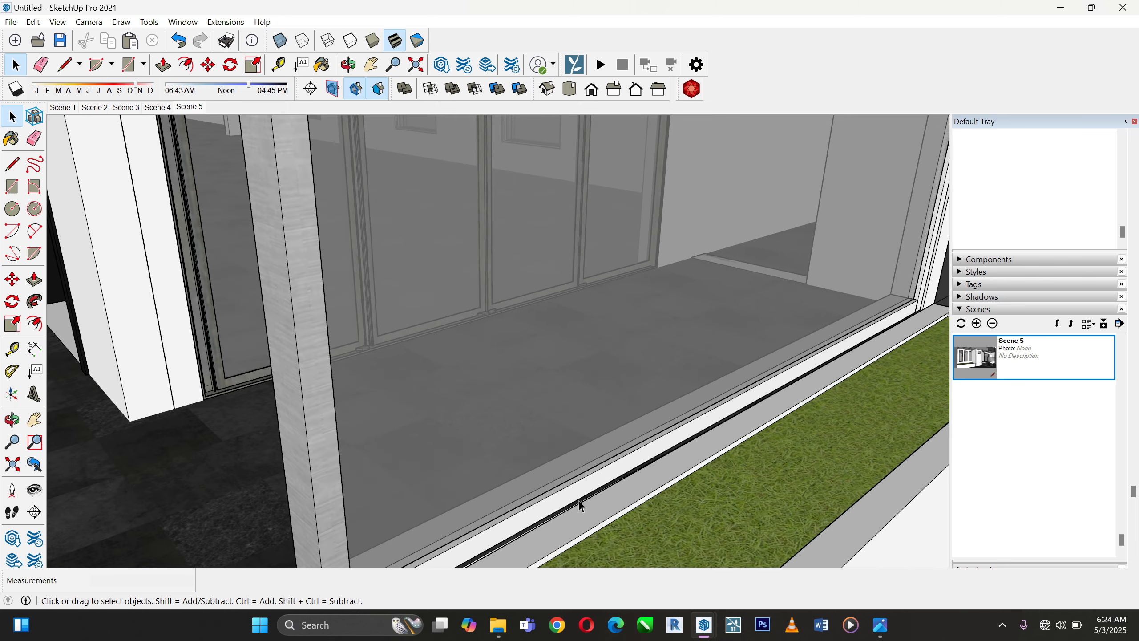
pyautogui.scroll(-3, 427, 482)
# Sample the Aluminum material from the glass railing's post and apply it to the railing's white bottom rail
pyautogui.scroll(5, 395, 528)
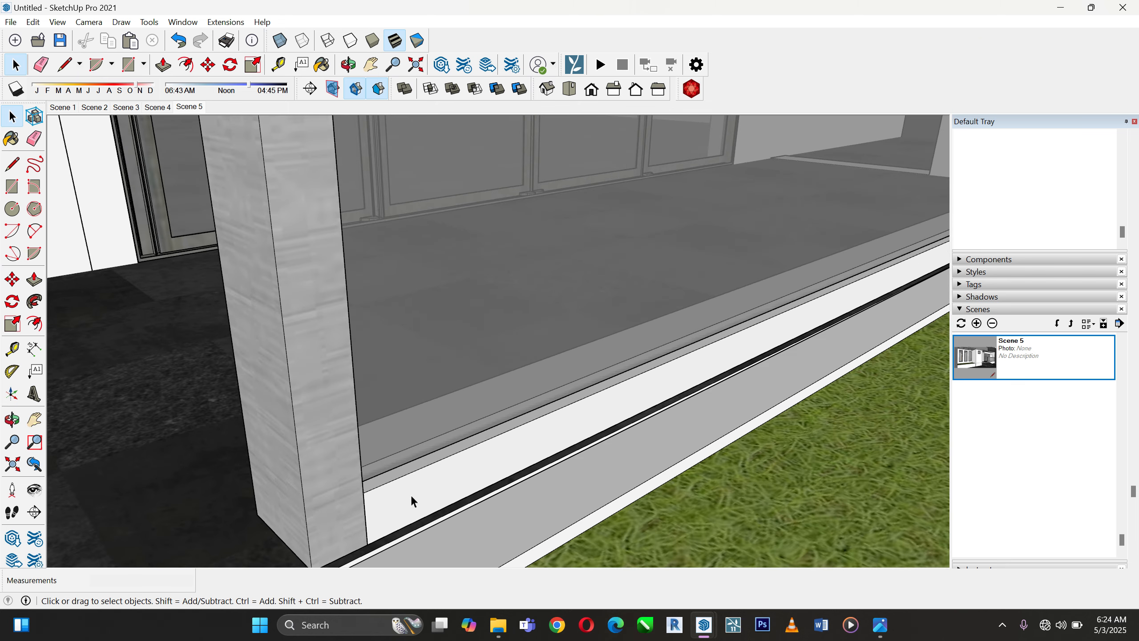
pyautogui.moveTo(409, 493); pyautogui.dragTo(436, 428, button='middle')
pyautogui.scroll(2, 436, 428)
pyautogui.click(437, 431)
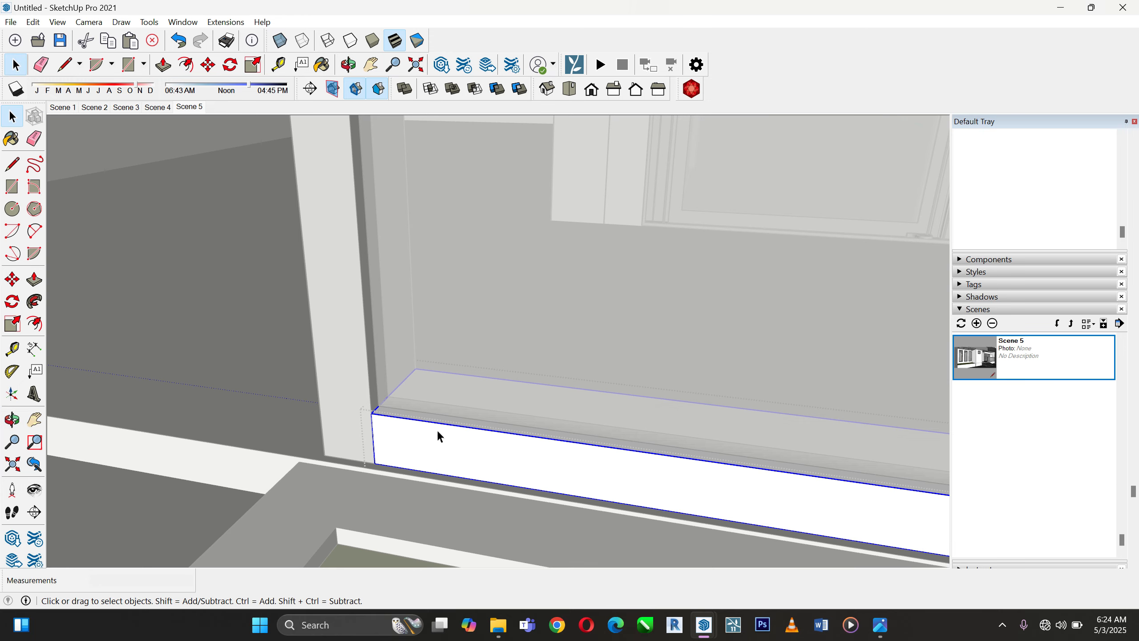
pyautogui.moveTo(1123, 232); pyautogui.dragTo(1123, 159)
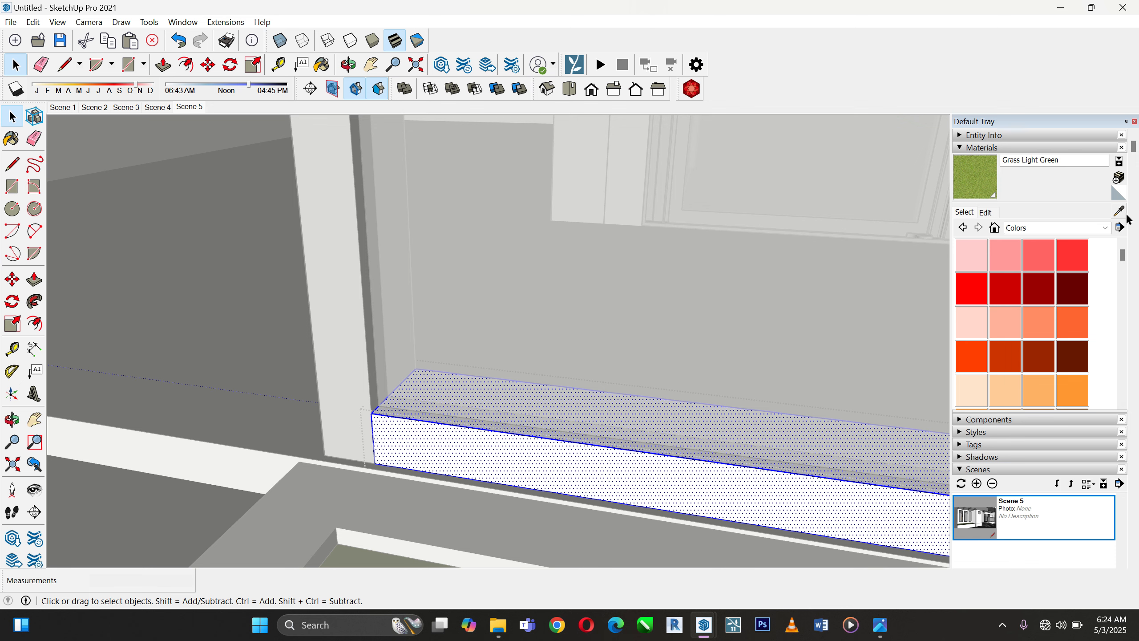
pyautogui.click(1120, 211)
pyautogui.click(328, 200)
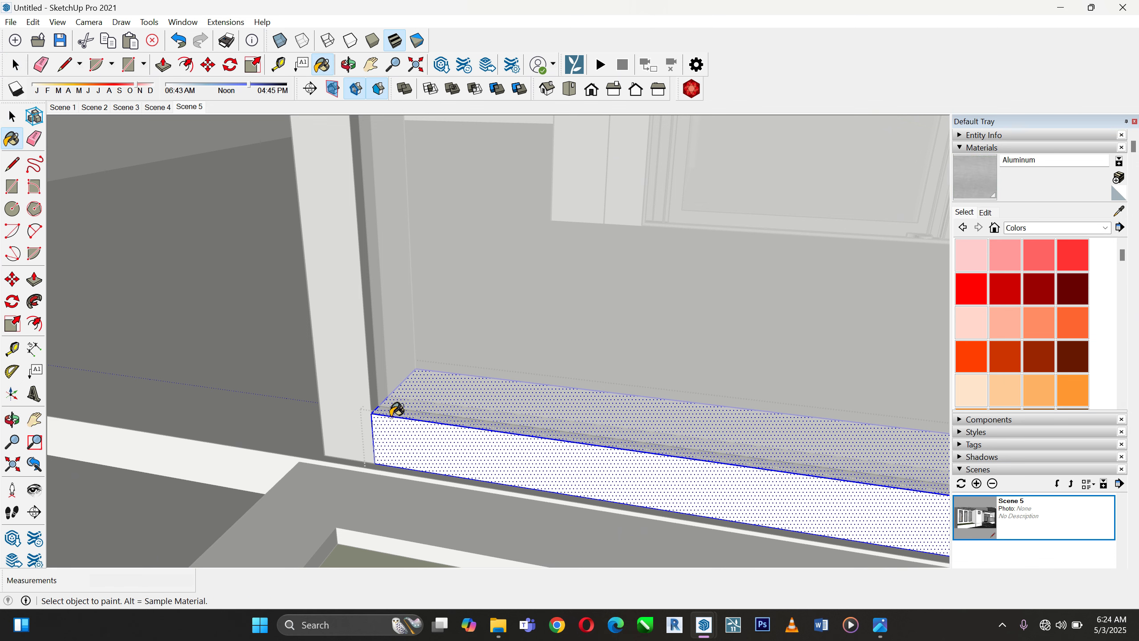
pyautogui.click(396, 422)
# Apply the Aluminum material to the glass railing's end post beside the dark wall
pyautogui.moveTo(410, 418); pyautogui.dragTo(628, 503, button='middle')
pyautogui.scroll(-4, 419, 463)
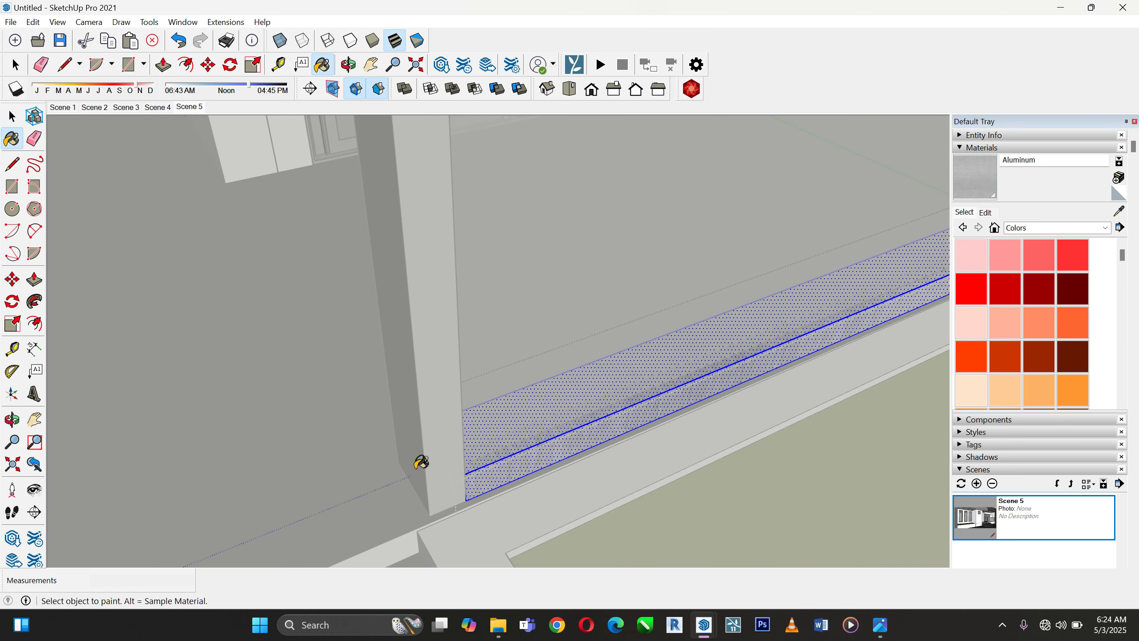
pyautogui.scroll(-3, 373, 476)
pyautogui.scroll(8, 770, 224)
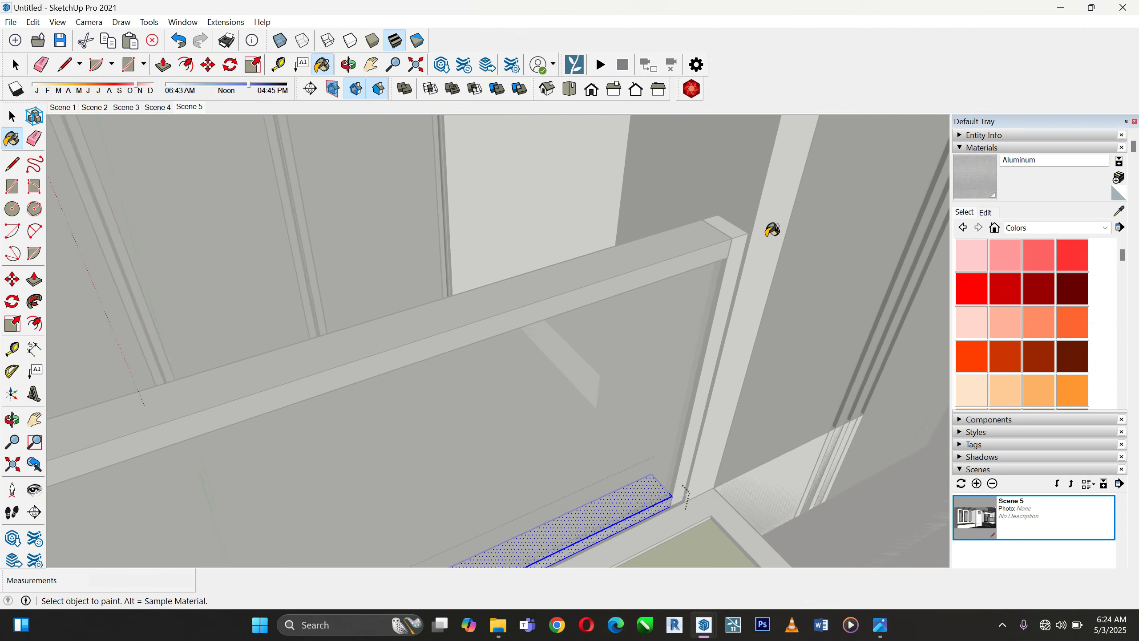
pyautogui.click(15, 117)
pyautogui.click(739, 244)
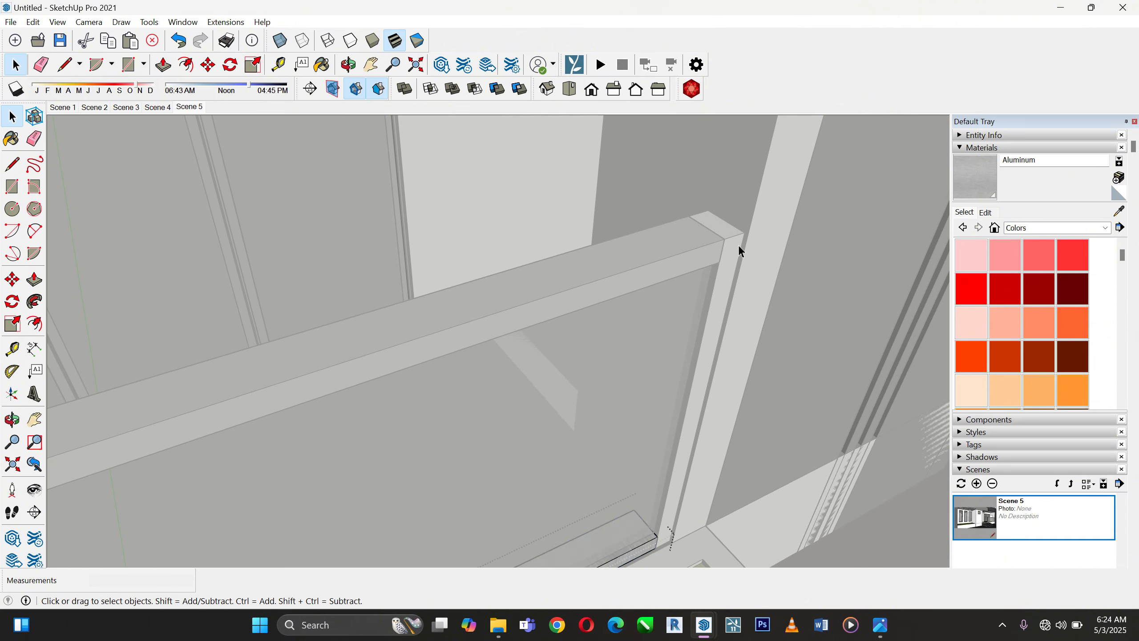
pyautogui.press('b')
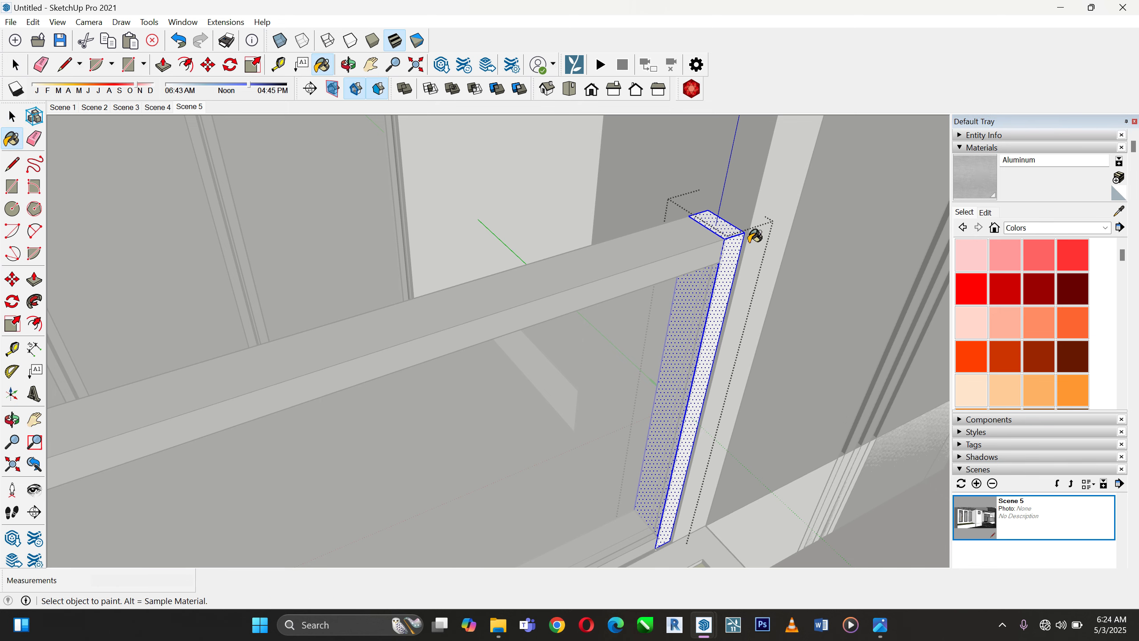
pyautogui.scroll(-2, 816, 211)
pyautogui.scroll(-2, 816, 211)
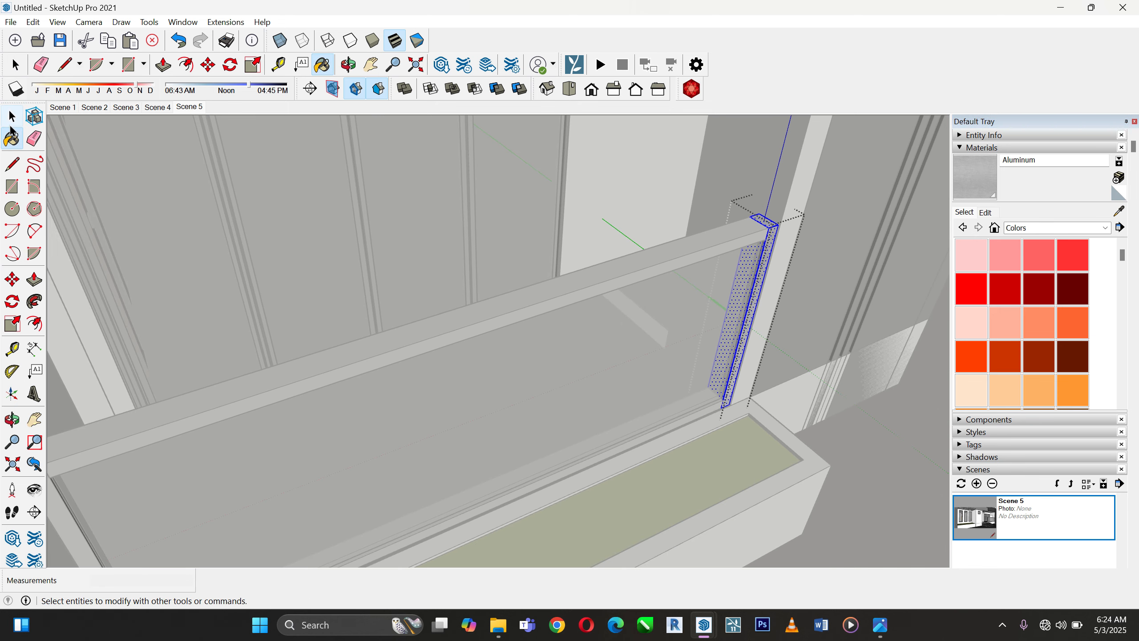
# Leave the railing's nested editing and close the open group to return to the whole house model
pyautogui.click(12, 118)
pyautogui.scroll(-3, 679, 255)
pyautogui.doubleClick(351, 379)
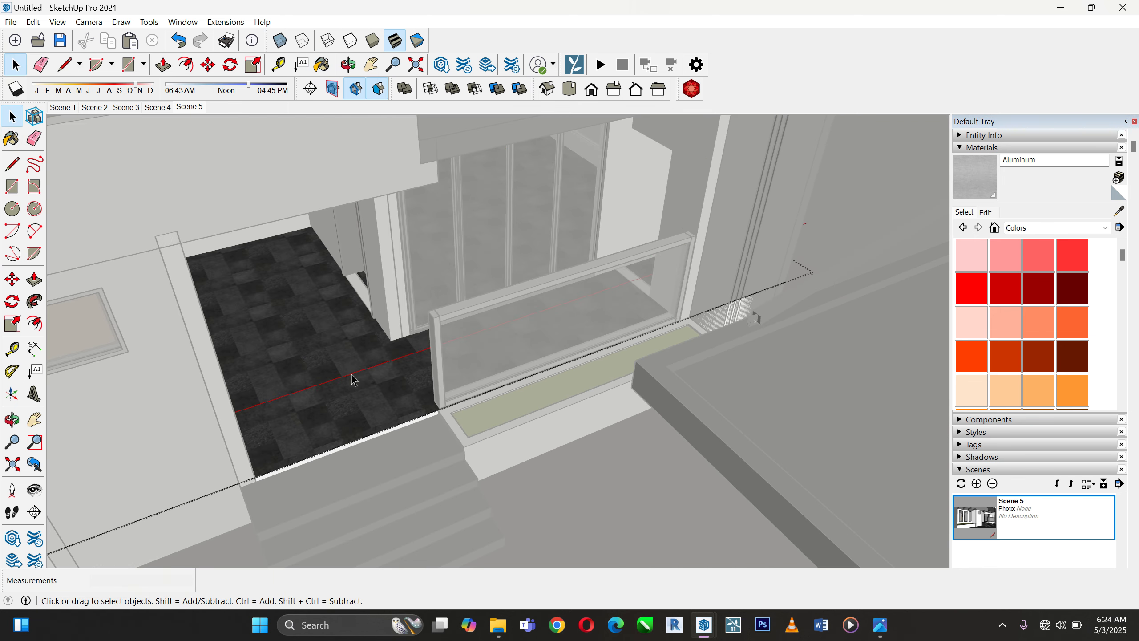
pyautogui.rightClick(545, 443)
pyautogui.click(578, 459)
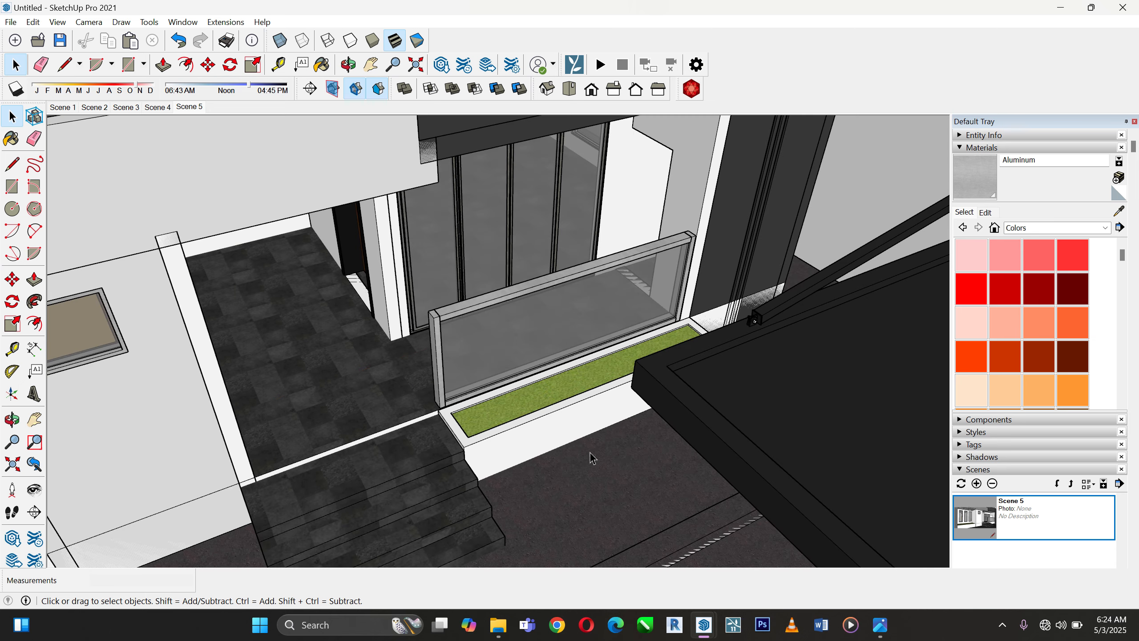
pyautogui.scroll(-4, 594, 467)
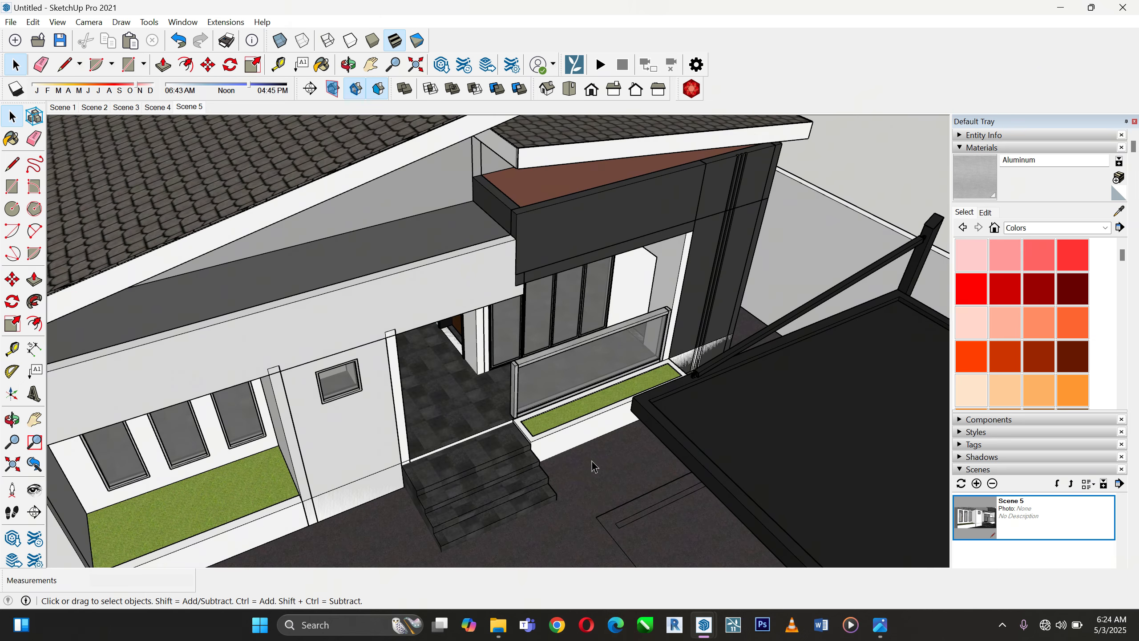
# Switch to File Explorer, open the doors folder in sketchup family and insert the door+6 model onto the porch floor in SketchUp
pyautogui.click(499, 633)
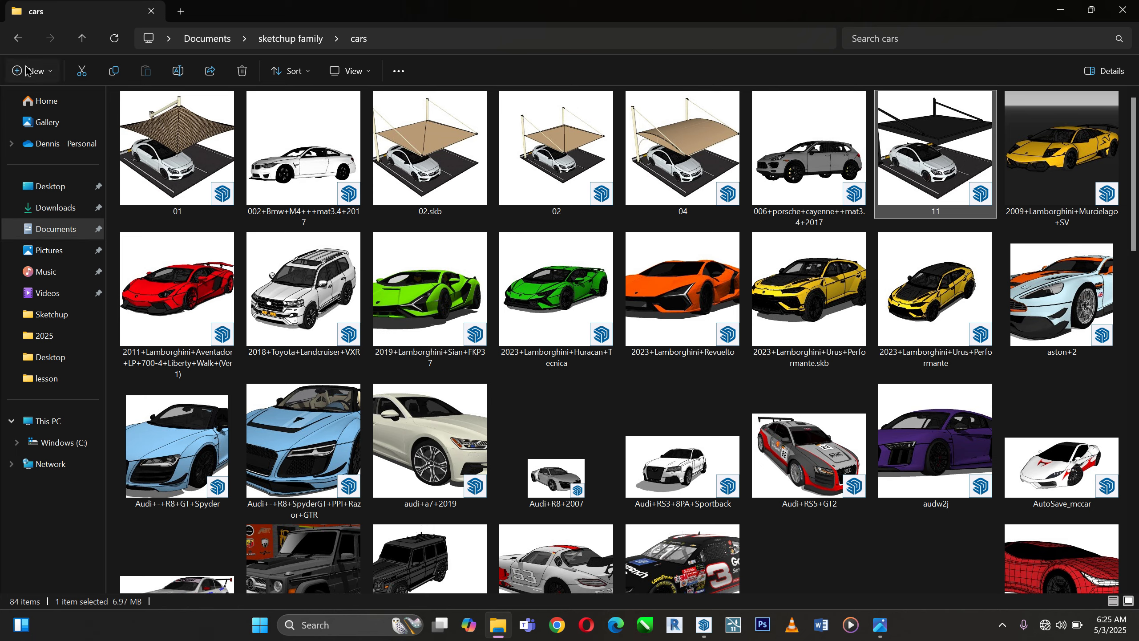
pyautogui.click(14, 40)
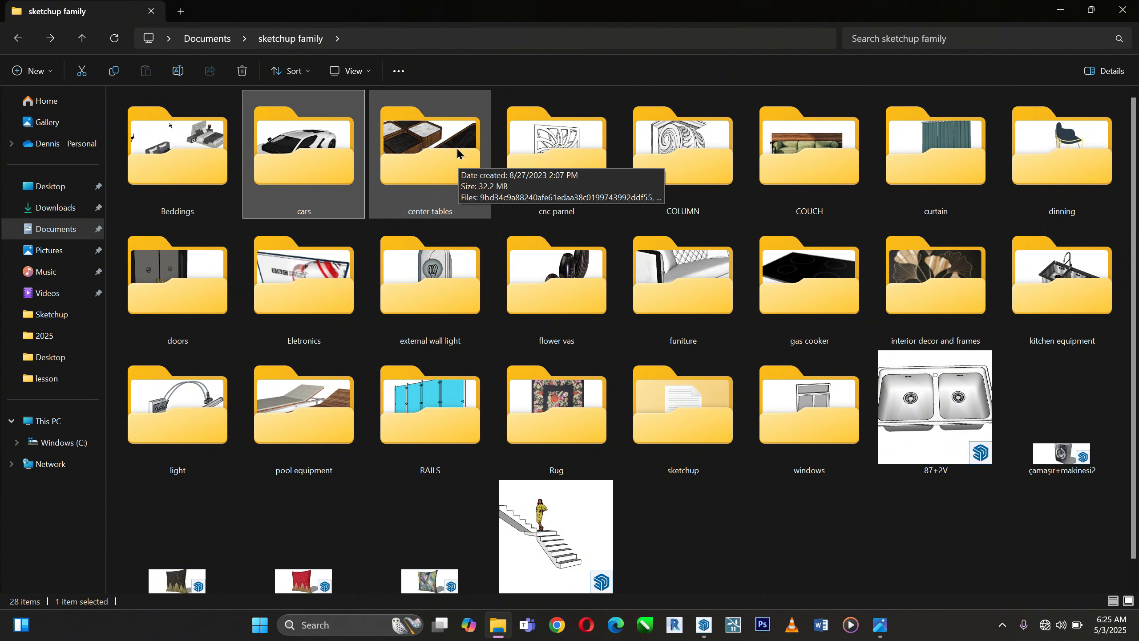
pyautogui.doubleClick(203, 290)
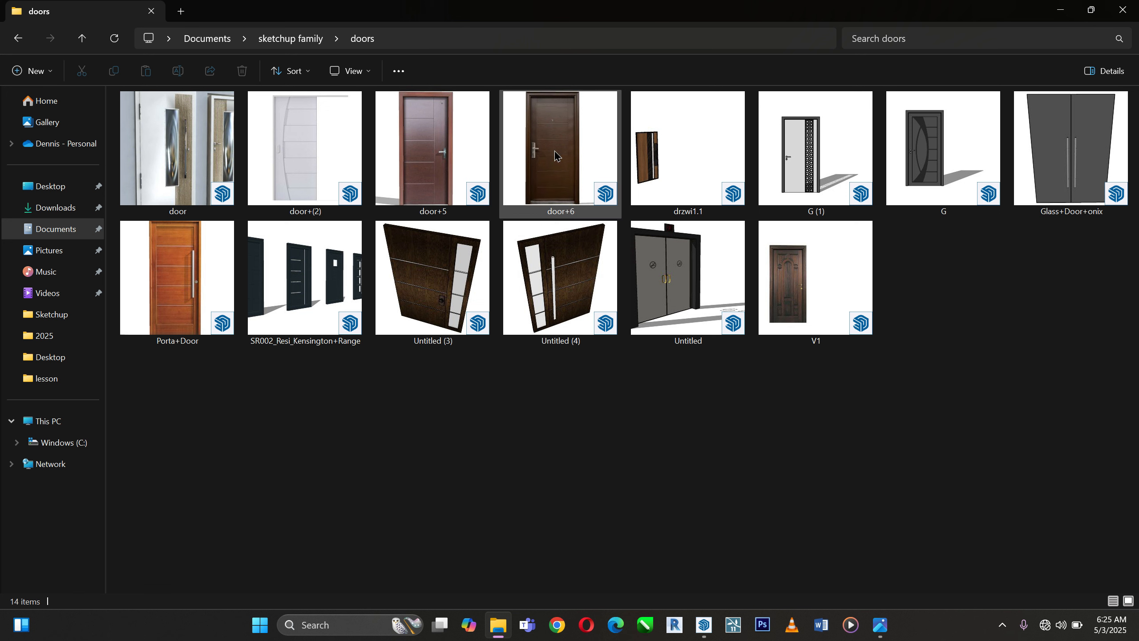
pyautogui.moveTo(556, 165)
pyautogui.mouseDown()
pyautogui.moveTo(587, 278)
pyautogui.moveTo(722, 606)
pyautogui.moveTo(709, 629)
pyautogui.moveTo(667, 599)
pyautogui.moveTo(664, 569)
pyautogui.mouseUp()
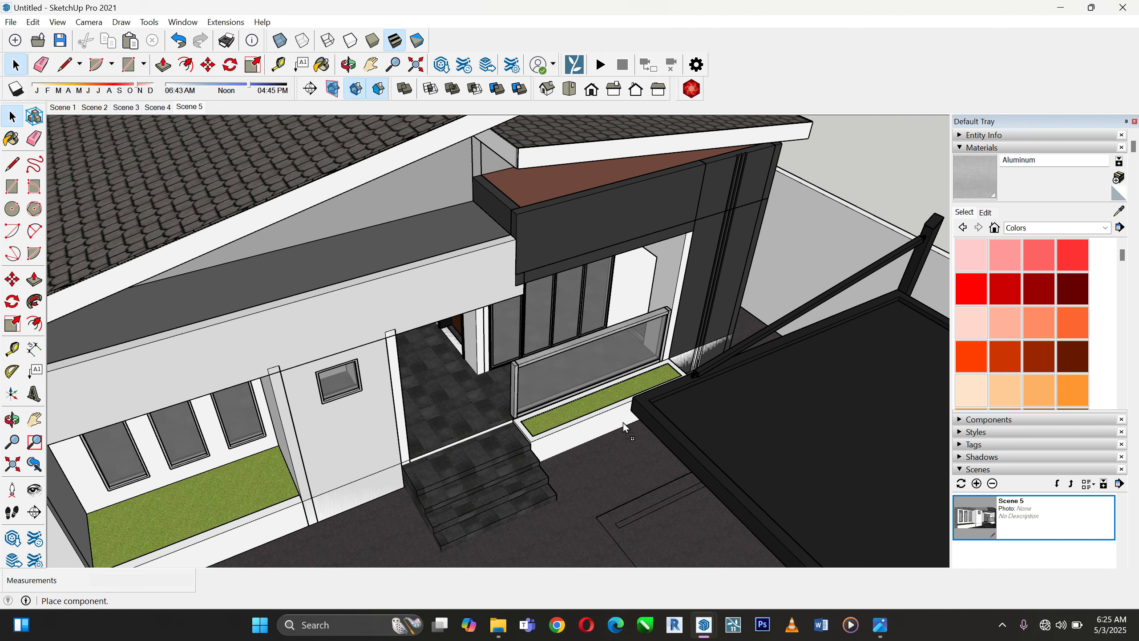
pyautogui.click(454, 389)
pyautogui.scroll(5, 455, 389)
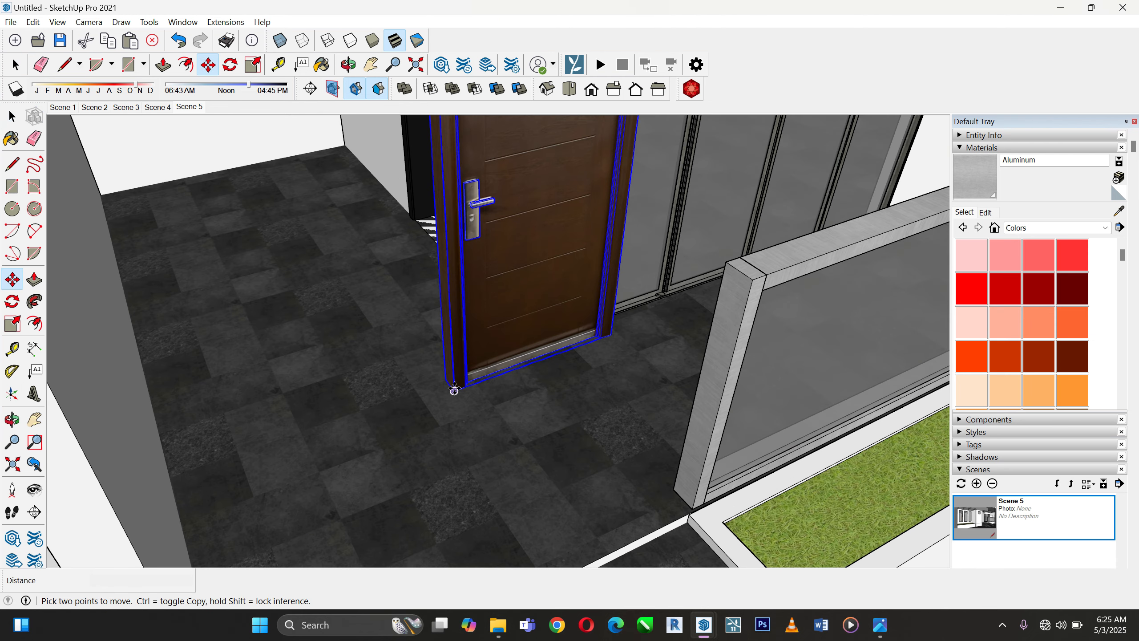
# Move the brown door about 536 mm across the porch floor and rotate it to line up with the porch's end-wall opening
pyautogui.moveTo(455, 388); pyautogui.dragTo(400, 459)
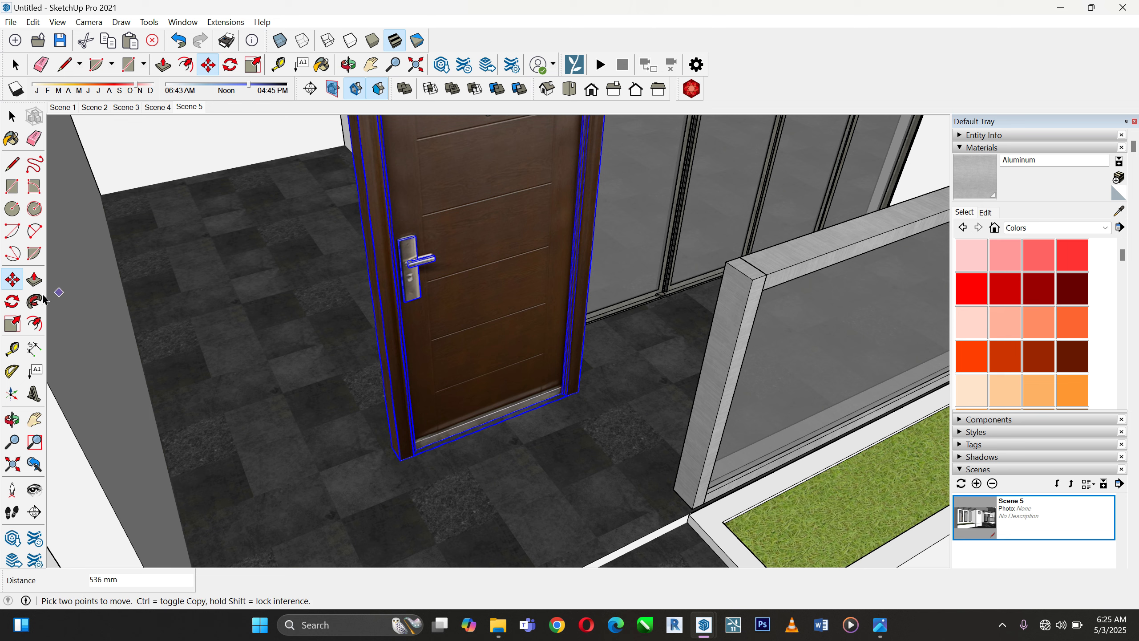
pyautogui.click(12, 302)
pyautogui.click(517, 449)
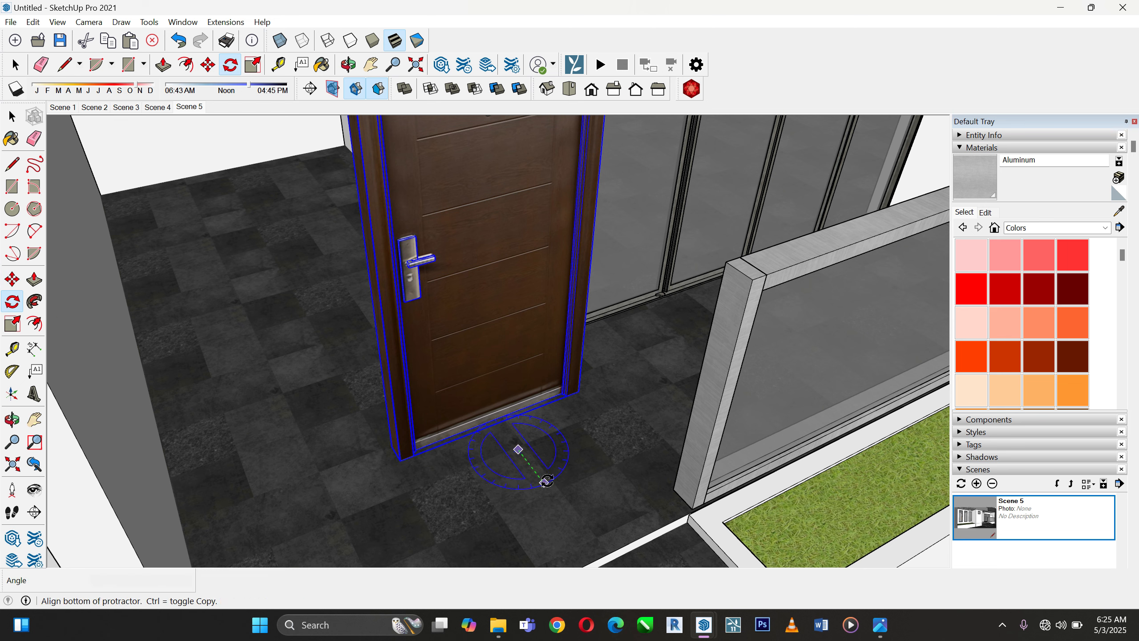
pyautogui.click(545, 483)
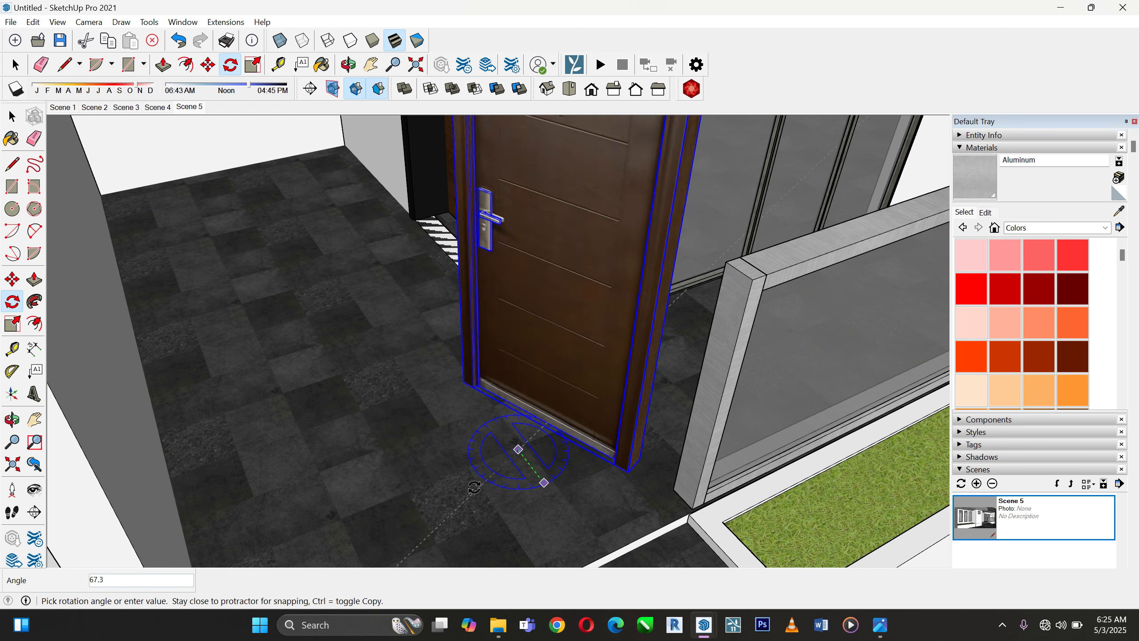
pyautogui.click(436, 482)
# Move the door by its bottom corner into the bottom corner of the opening in the porch's end wall
pyautogui.click(12, 279)
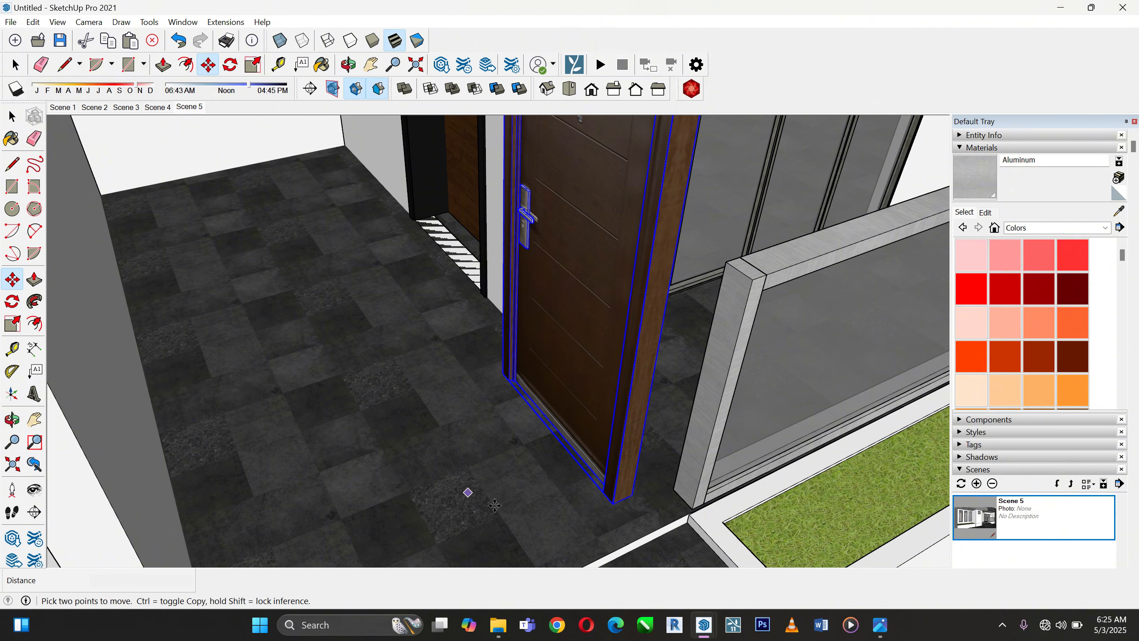
pyautogui.moveTo(608, 510); pyautogui.dragTo(864, 278, button='middle')
pyautogui.scroll(5, 863, 276)
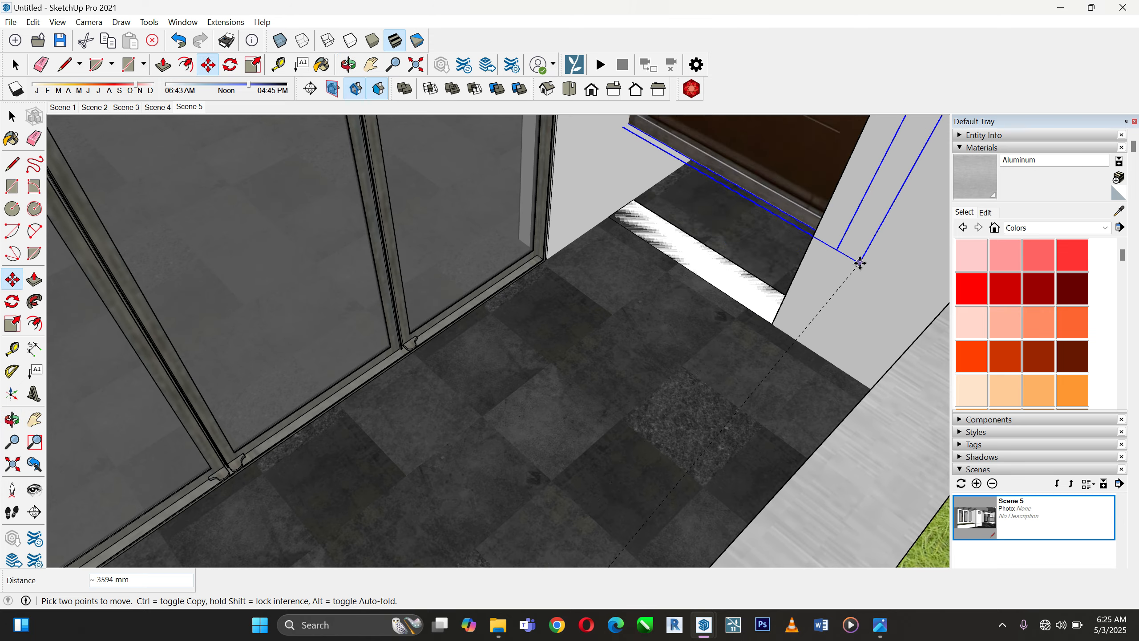
pyautogui.click(772, 323)
pyautogui.scroll(-5, 402, 417)
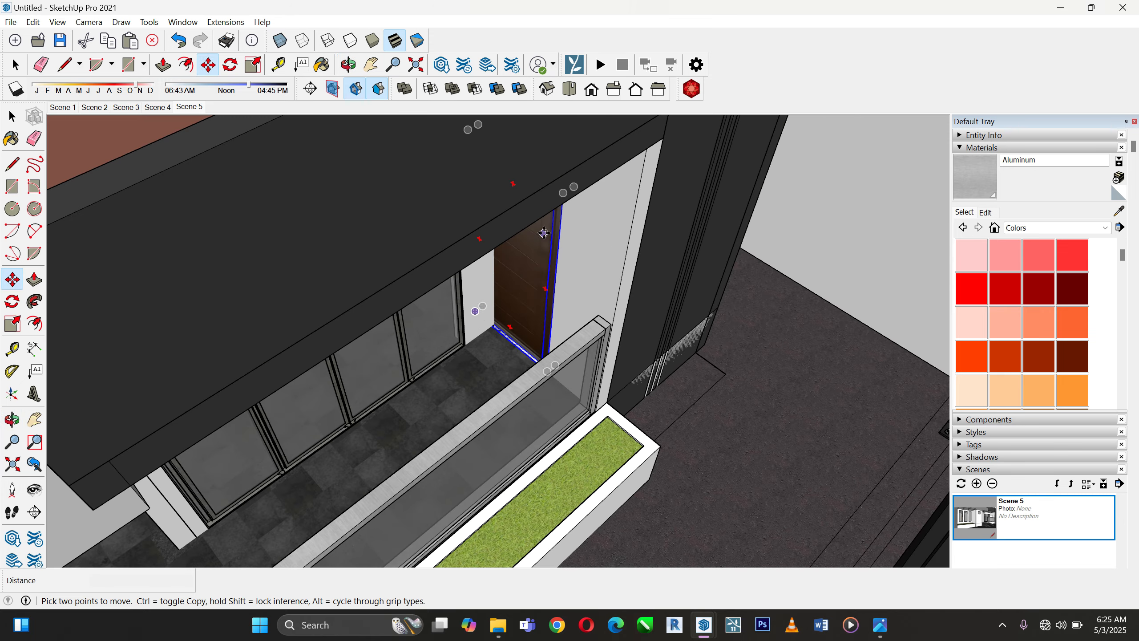
# Scale the door's width and height so that its frame fits the opening in the porch's end wall
pyautogui.moveTo(544, 233); pyautogui.dragTo(666, 150, button='middle')
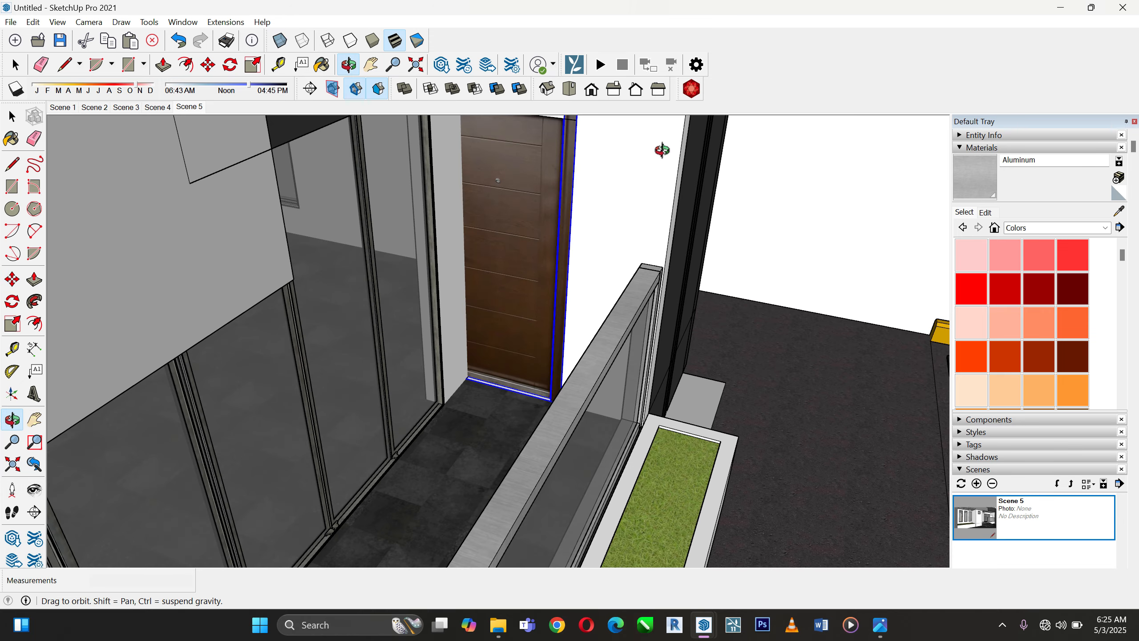
pyautogui.scroll(3, 526, 150)
pyautogui.scroll(5, 526, 150)
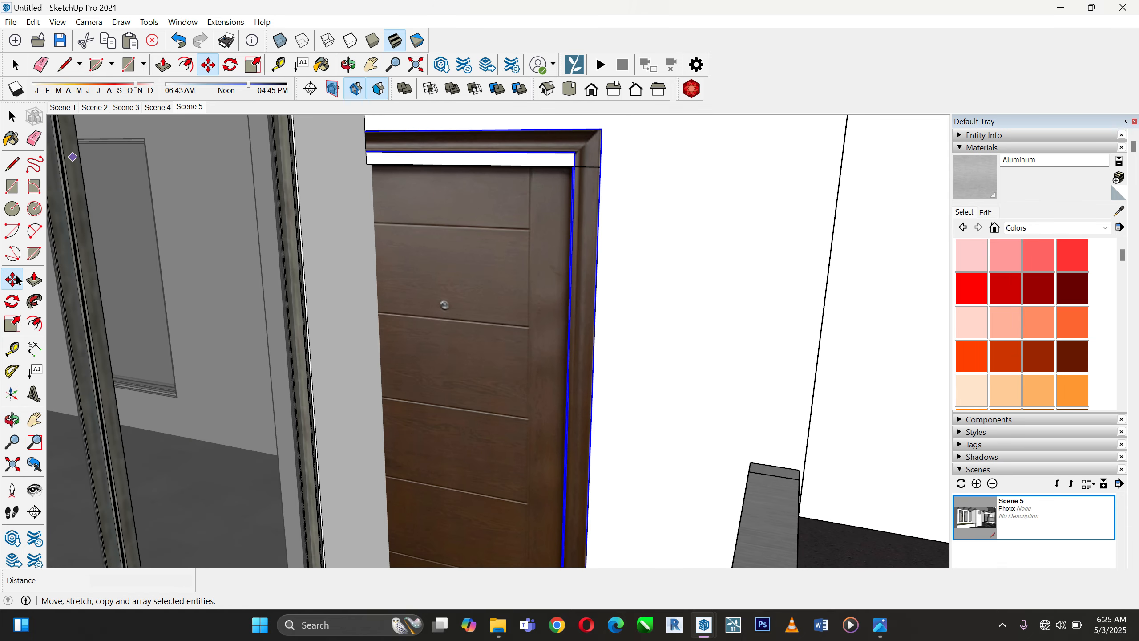
pyautogui.click(12, 323)
pyautogui.scroll(-3, 345, 198)
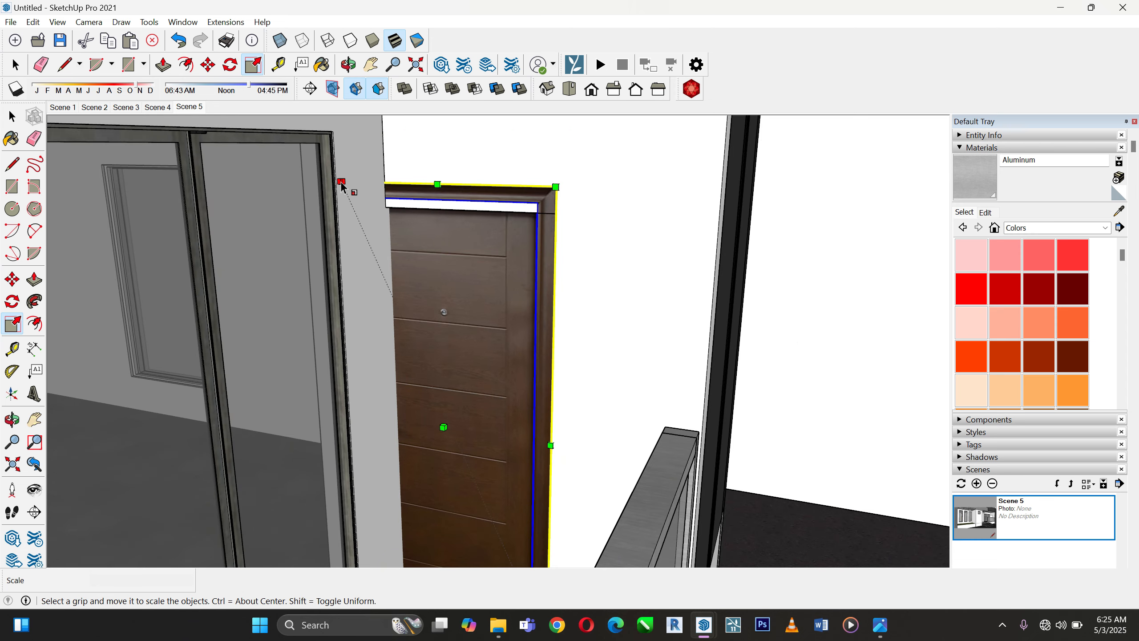
pyautogui.moveTo(341, 182); pyautogui.dragTo(368, 235)
pyautogui.scroll(3, 471, 175)
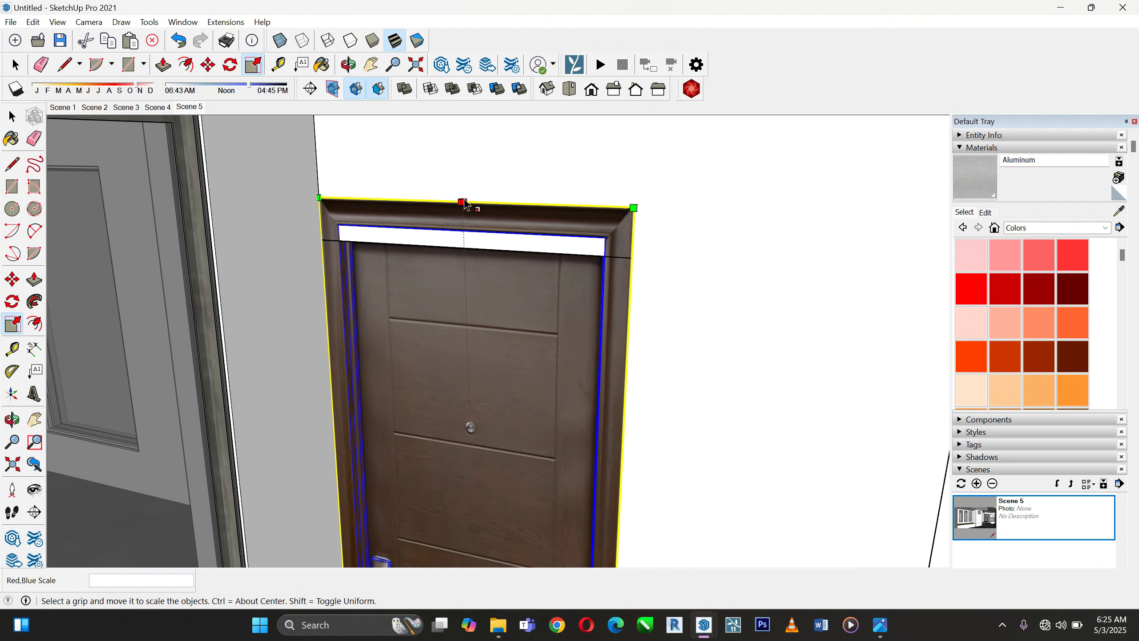
pyautogui.moveTo(465, 205); pyautogui.dragTo(434, 242, button='middle')
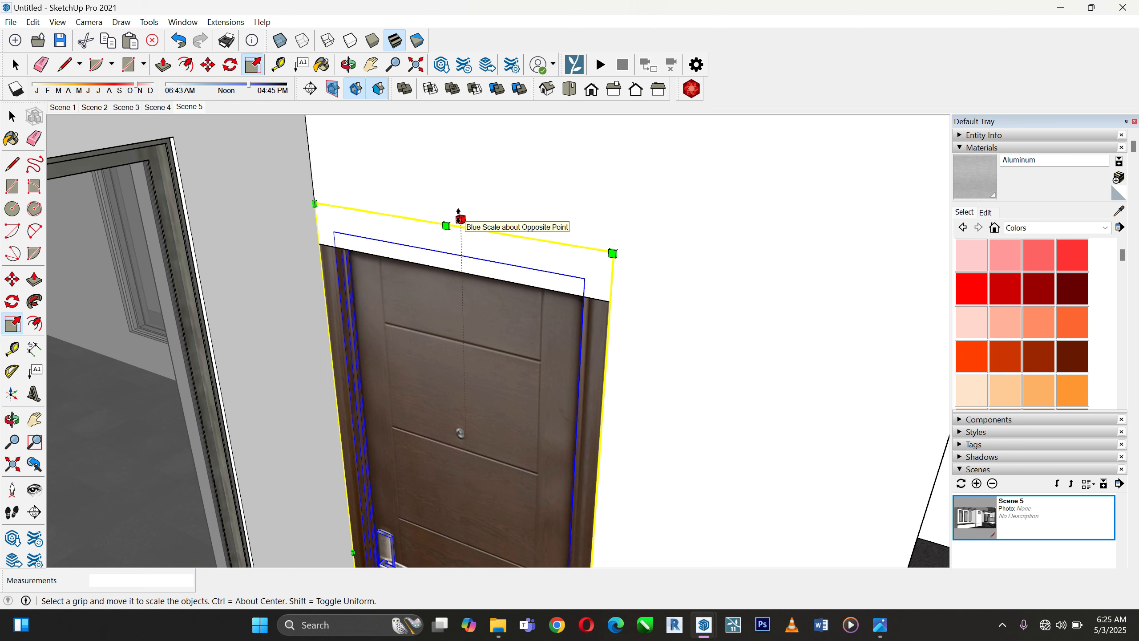
pyautogui.moveTo(460, 219); pyautogui.dragTo(462, 271)
pyautogui.scroll(-5, 589, 193)
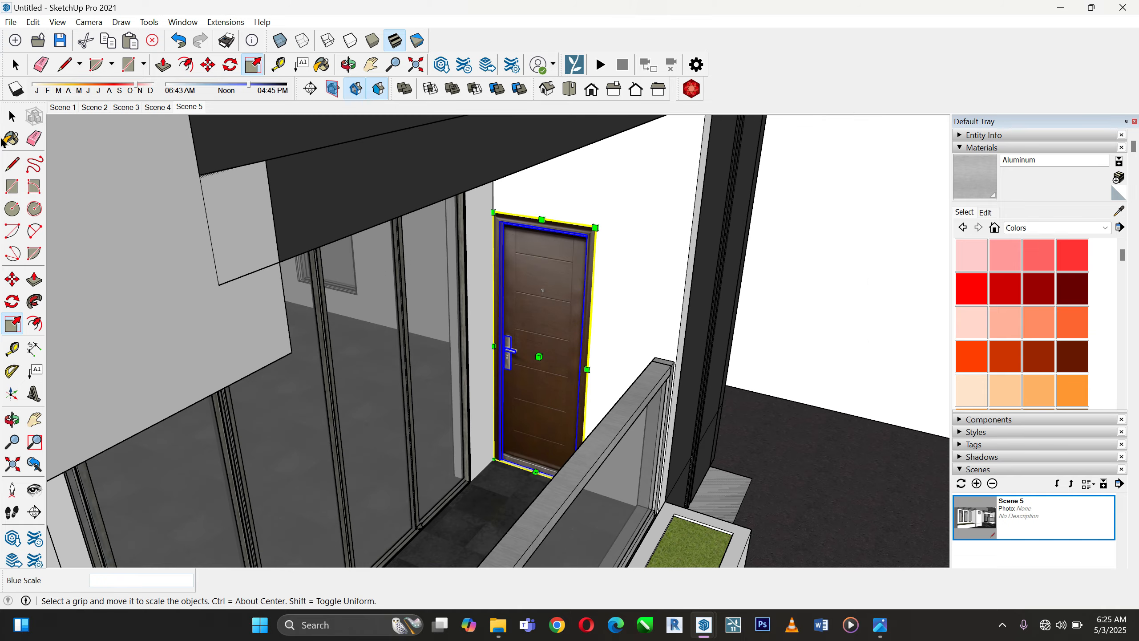
pyautogui.click(12, 116)
# Recall Scene 5 and examine the house front with the new porch door in place
pyautogui.click(1000, 510)
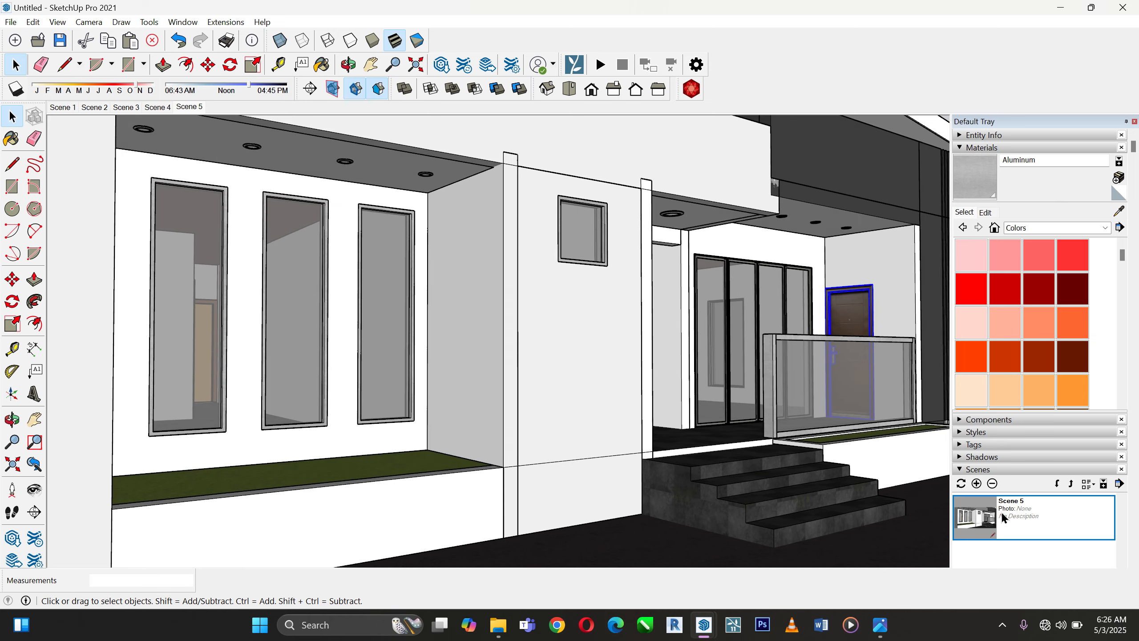
pyautogui.scroll(-4, 350, 423)
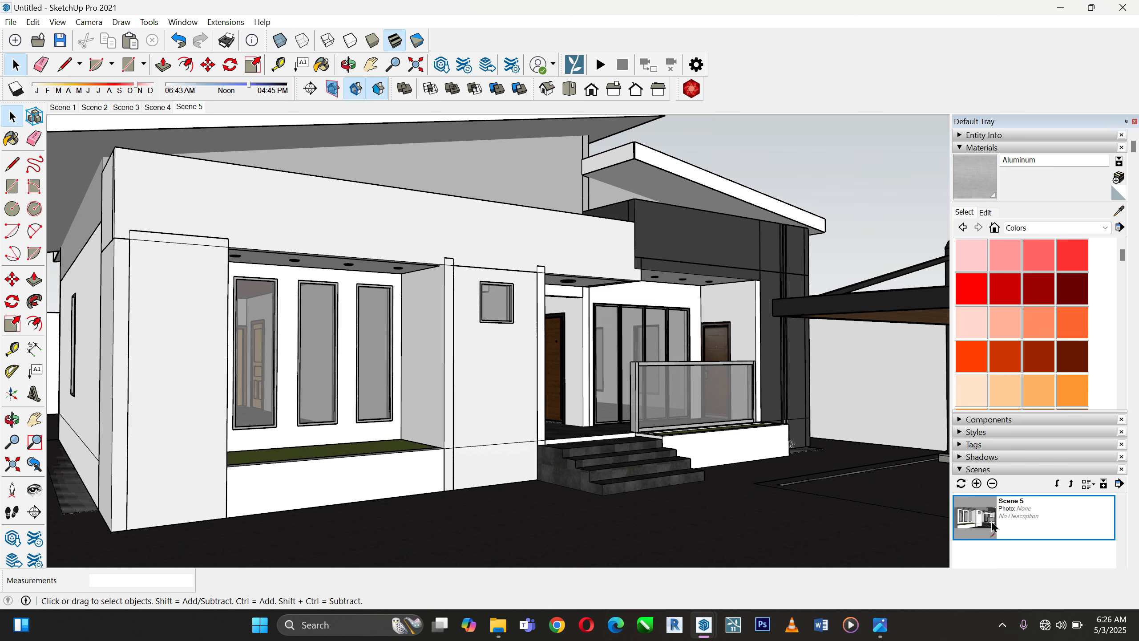
pyautogui.scroll(1, 986, 525)
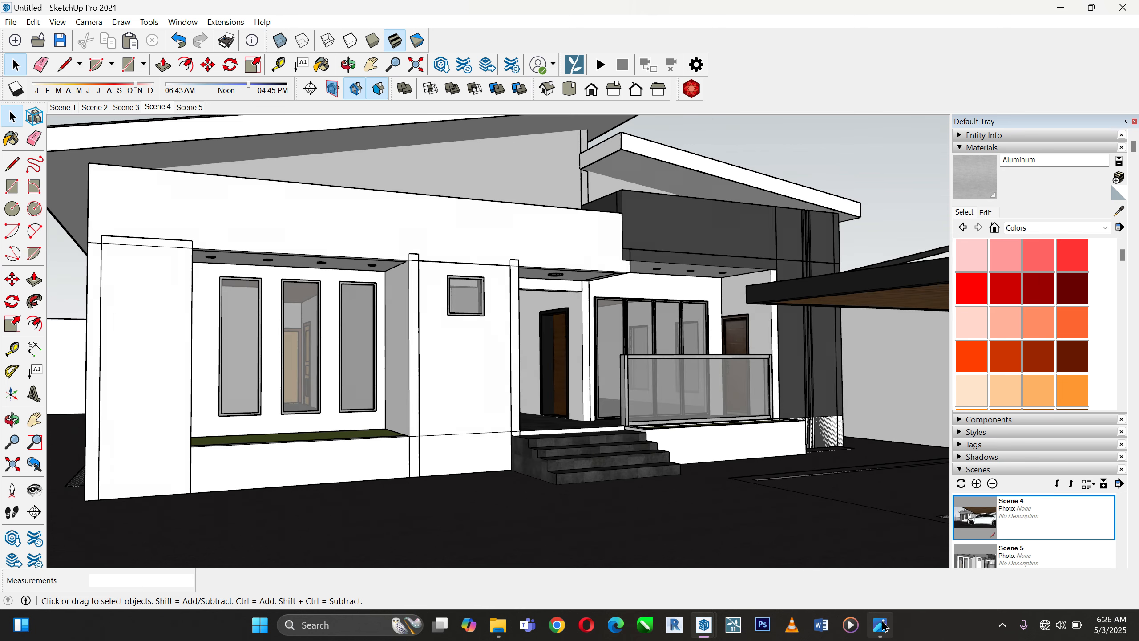
# Switch to the Photos viewer and examine the facade details in the reference render 3 bedroom 2.jpg
pyautogui.click(881, 625)
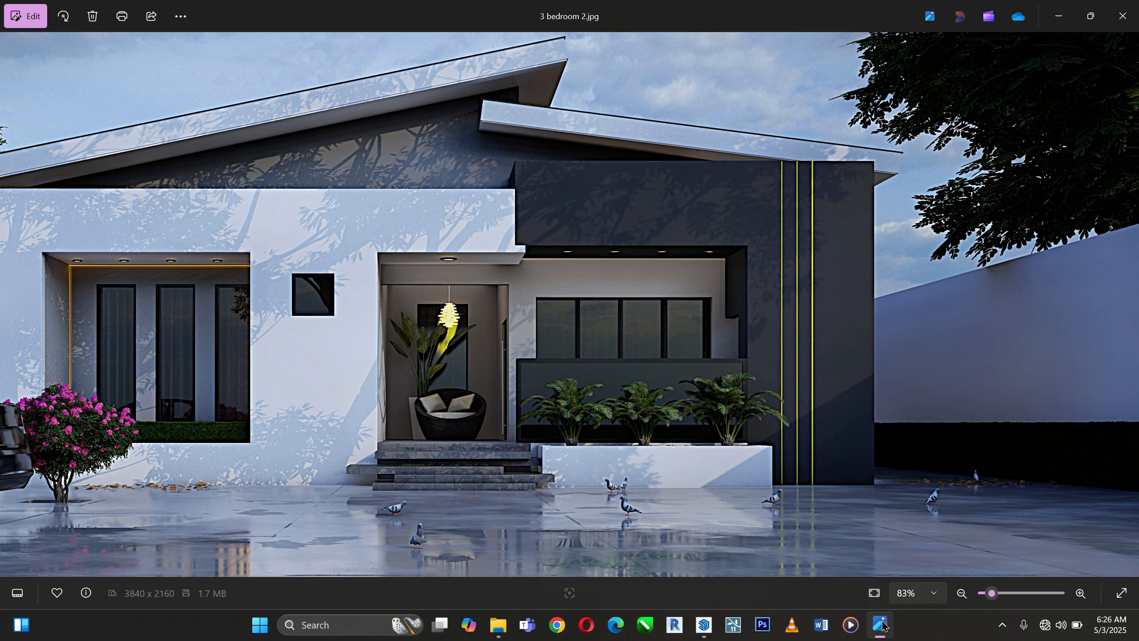
pyautogui.scroll(-3, 993, 468)
pyautogui.scroll(4, 488, 244)
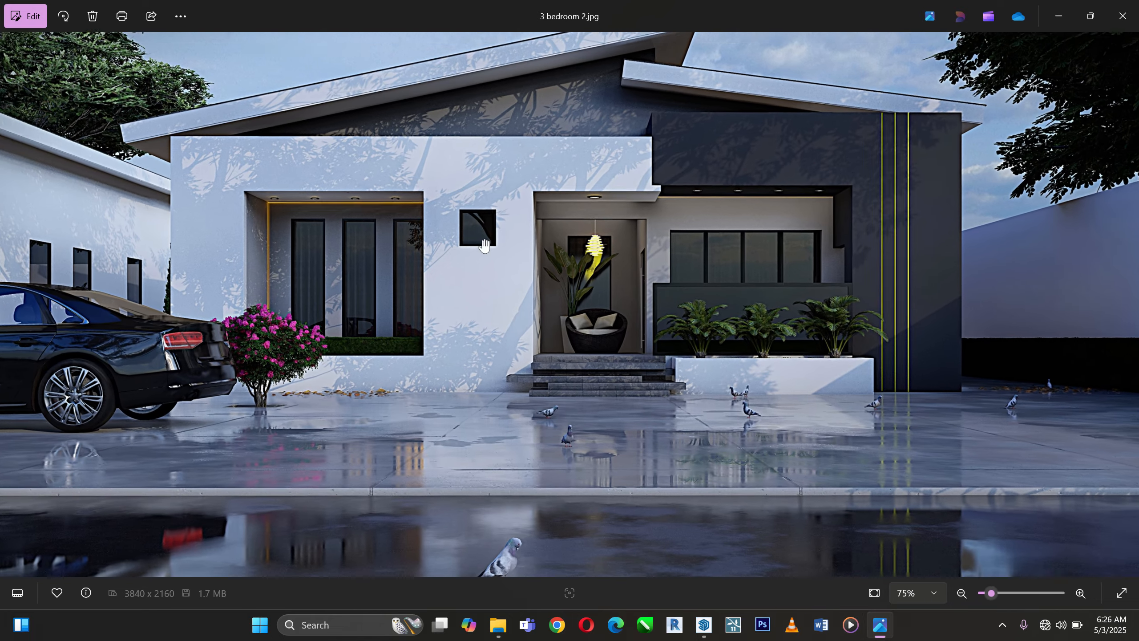
pyautogui.scroll(-3, 600, 228)
pyautogui.scroll(2, 578, 299)
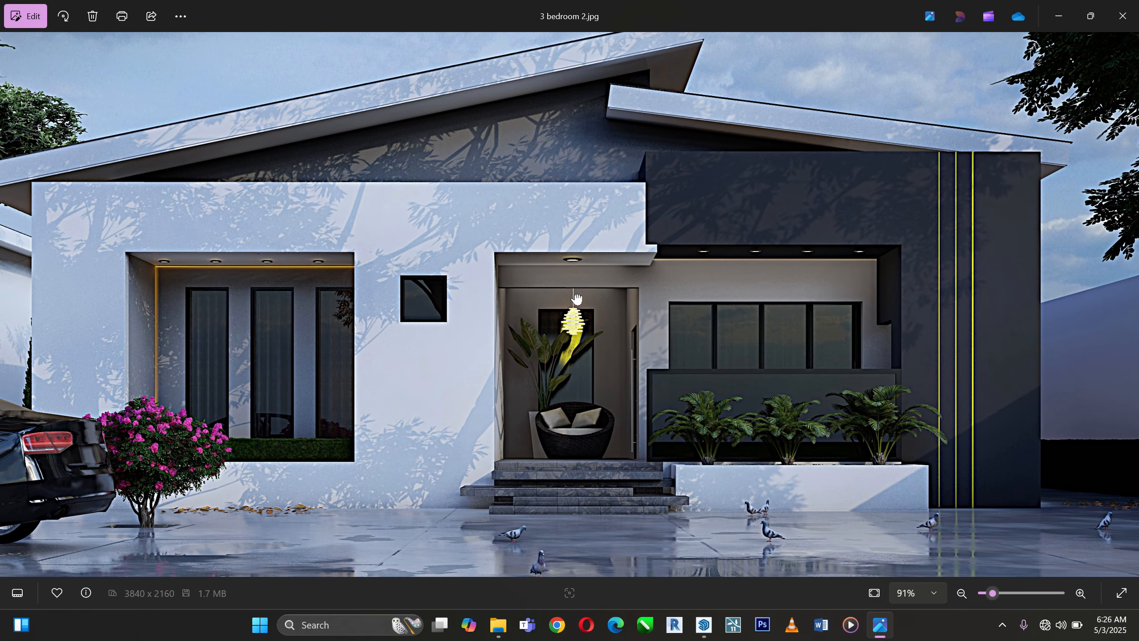
pyautogui.scroll(-2, 577, 300)
pyautogui.scroll(3, 577, 300)
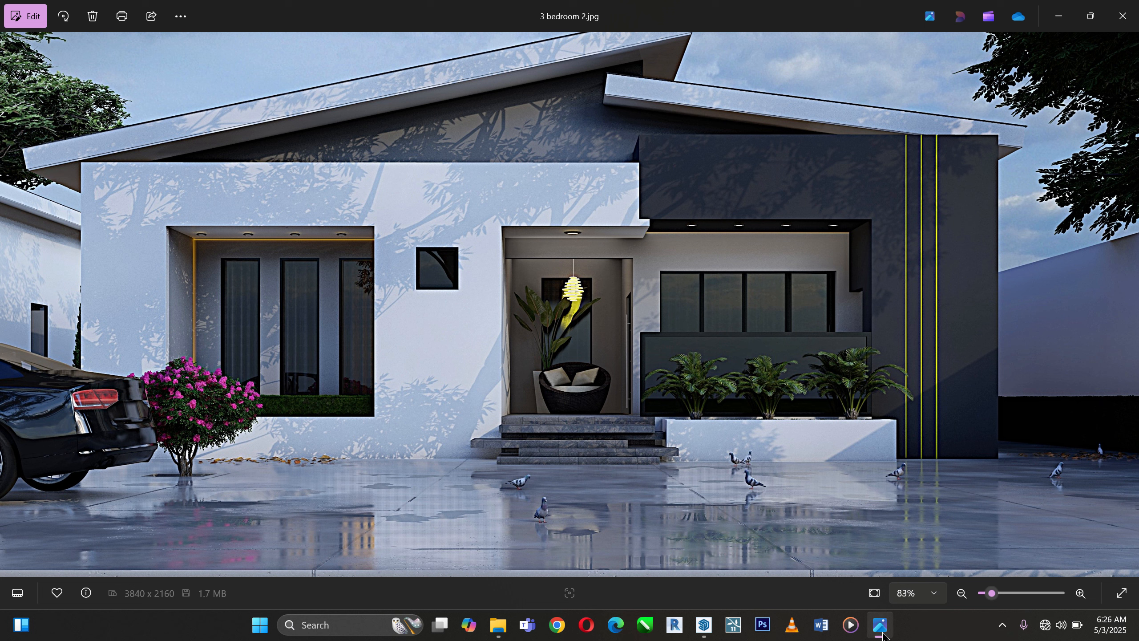
# Switch back to the Untitled SketchUp model and examine the entrance facade from the front for comparison with the reference
pyautogui.moveTo(881, 630)
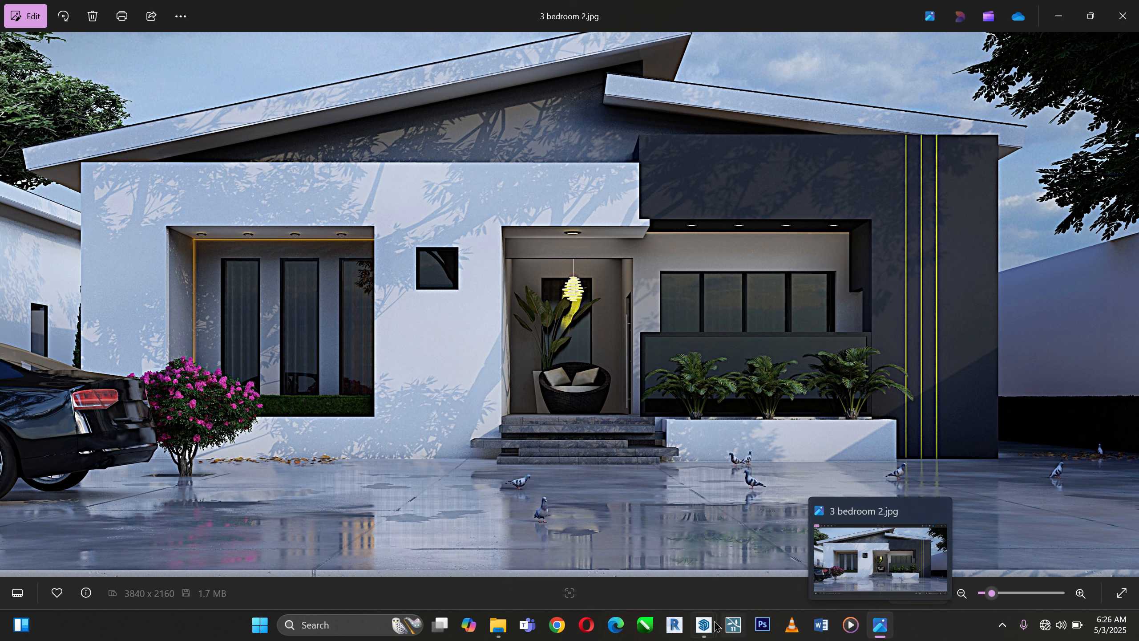
pyautogui.moveTo(709, 631)
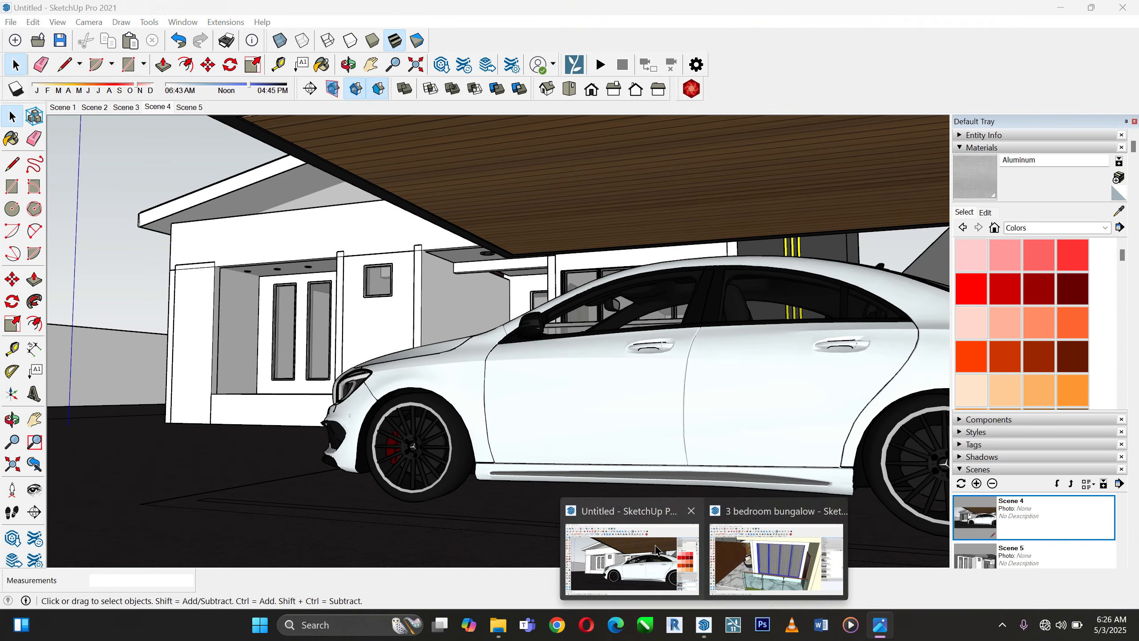
pyautogui.click(656, 544)
pyautogui.moveTo(667, 367); pyautogui.dragTo(783, 376, button='middle')
pyautogui.scroll(-4, 863, 383)
pyautogui.scroll(6, 291, 282)
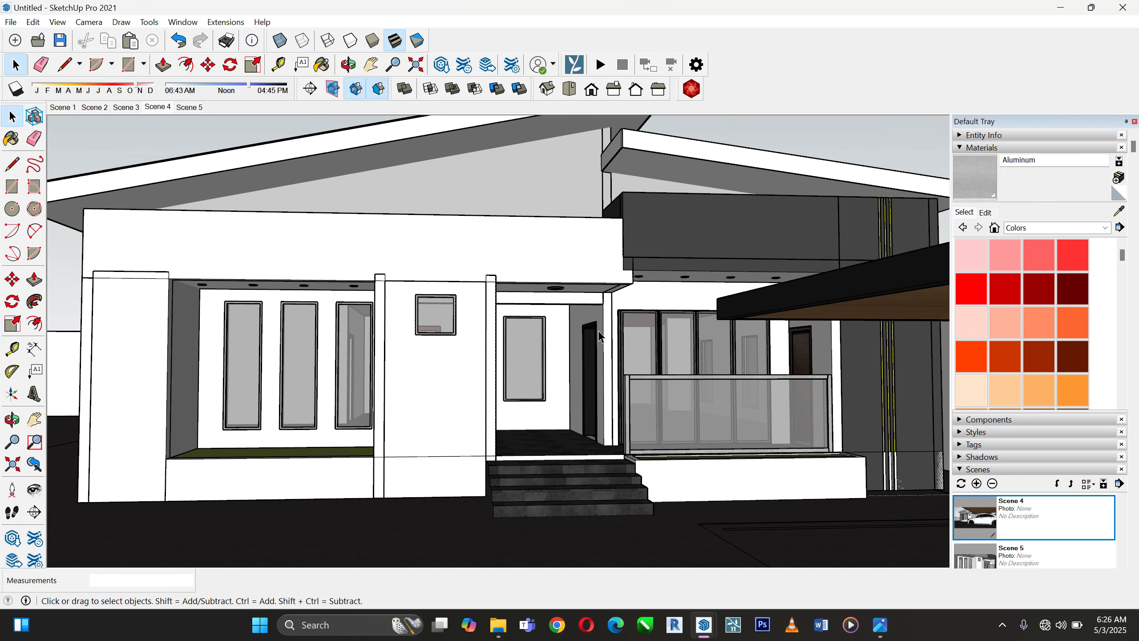
pyautogui.moveTo(599, 331); pyautogui.dragTo(577, 330, button='middle')
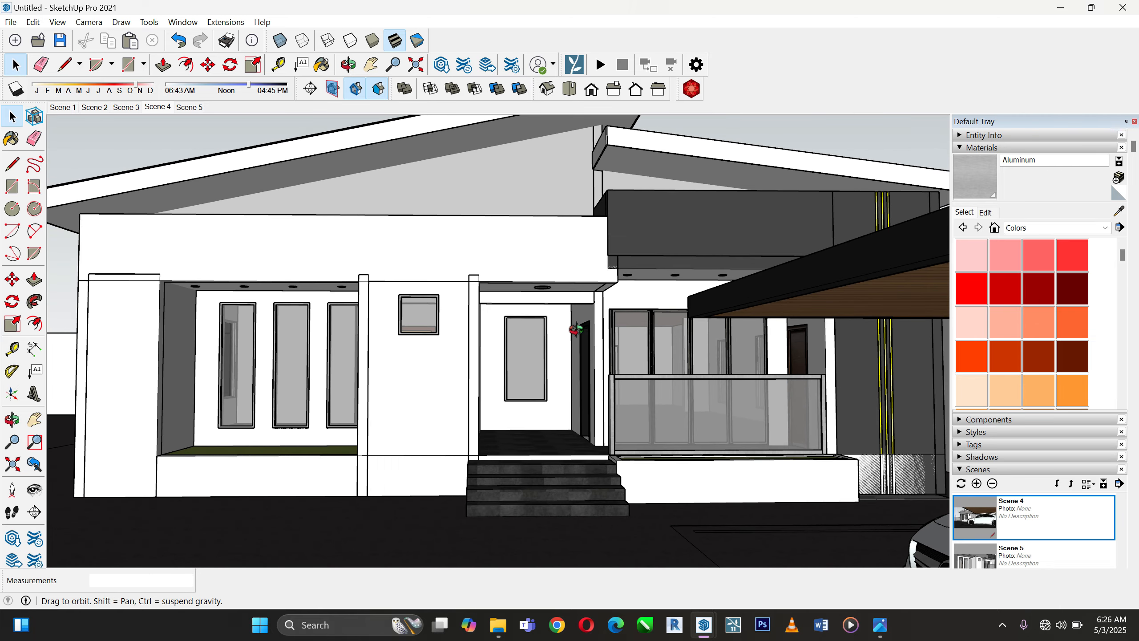
pyautogui.scroll(1, 556, 375)
pyautogui.scroll(-3, 547, 399)
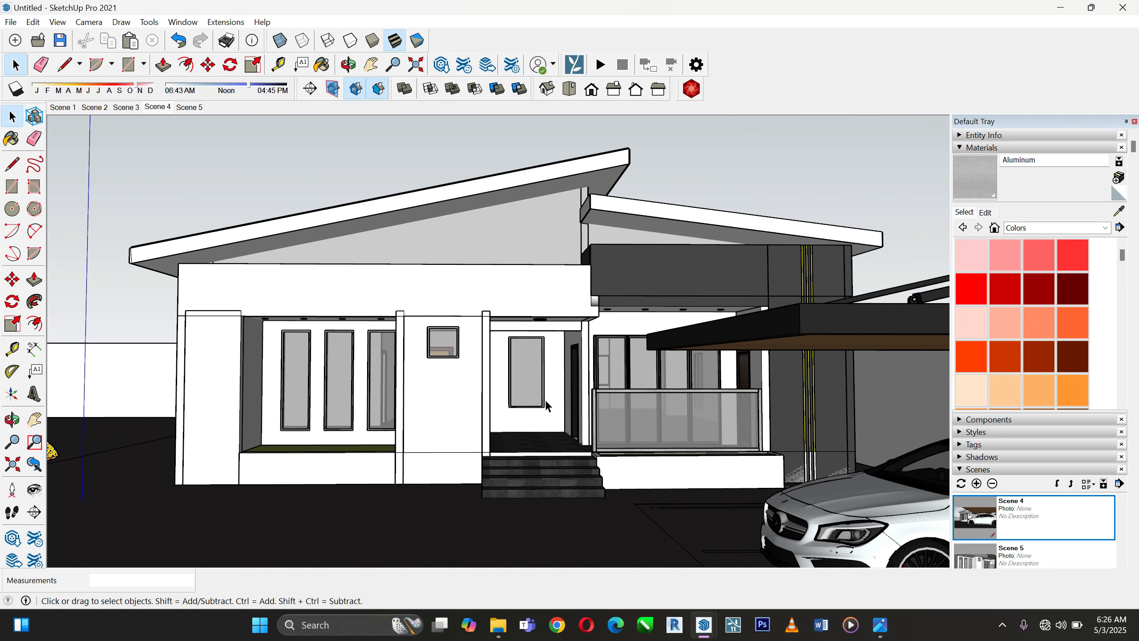